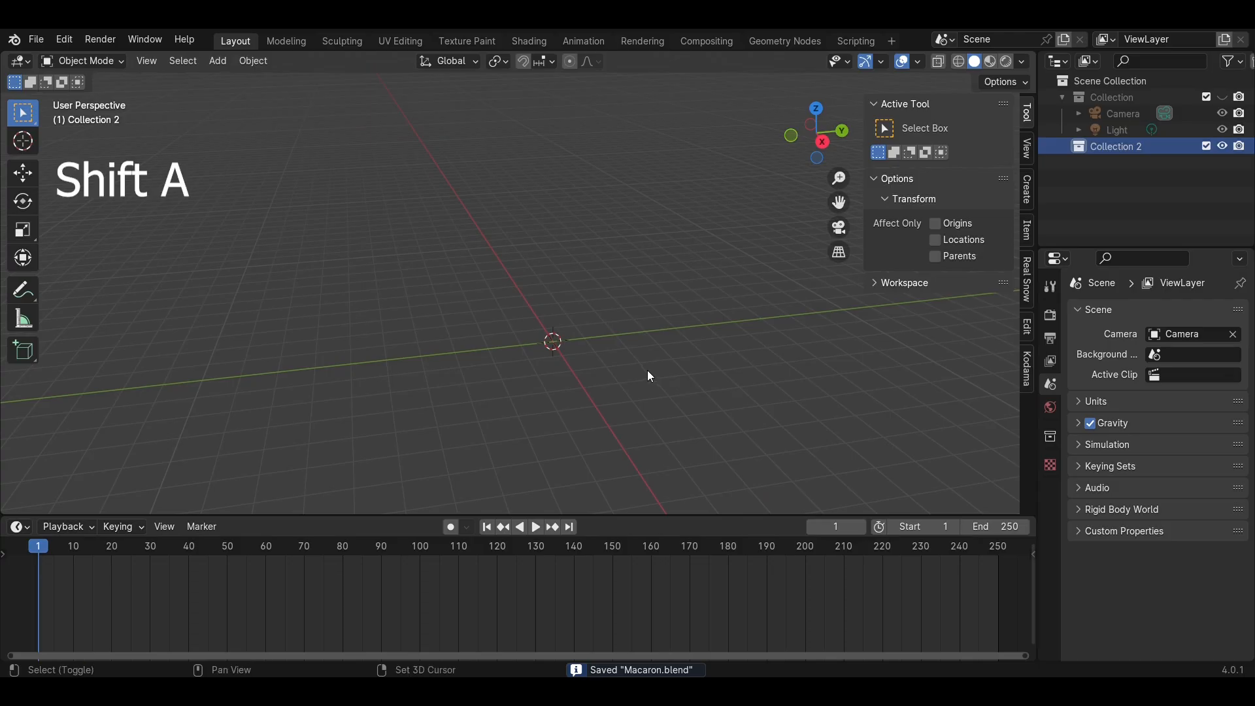
Add a UV Sphere mesh at the world origin
key(shift+a)
mouse_move(631, 360)
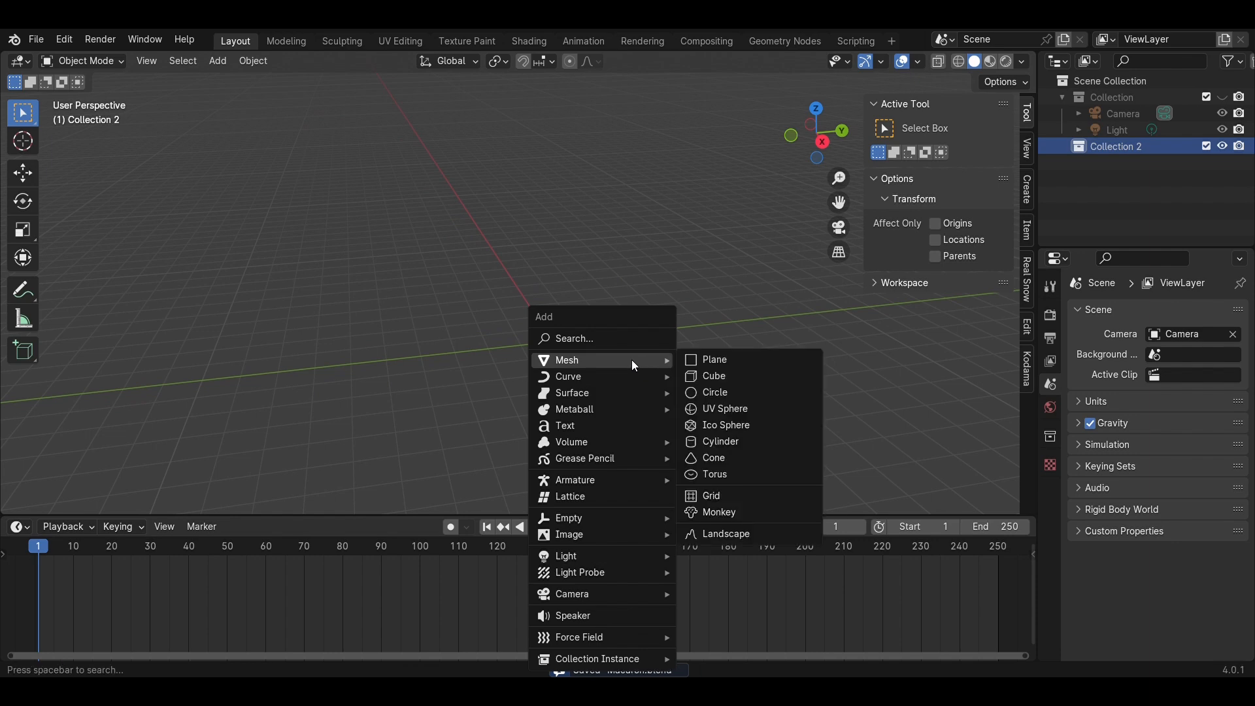
click(747, 410)
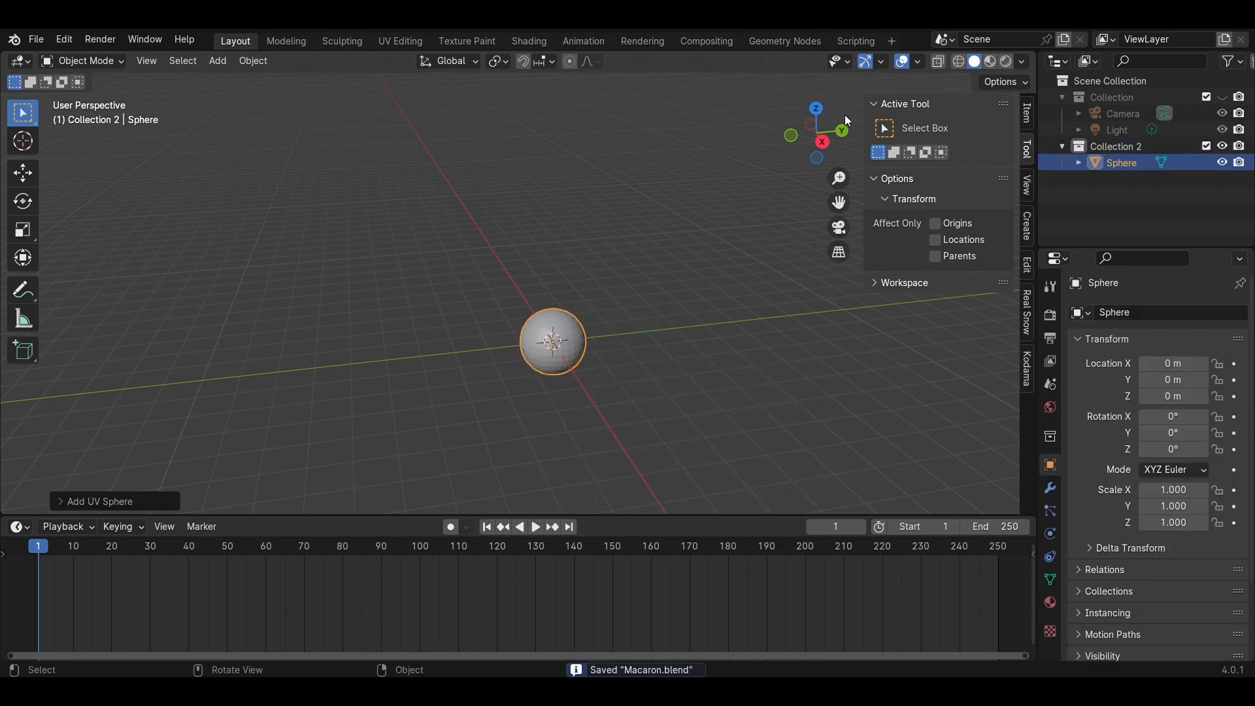
Delete the vertices of the sphere's lower half in see-through right view, keeping the upper dome
click(825, 145)
scroll(700, 254, up, 5)
key(Tab)
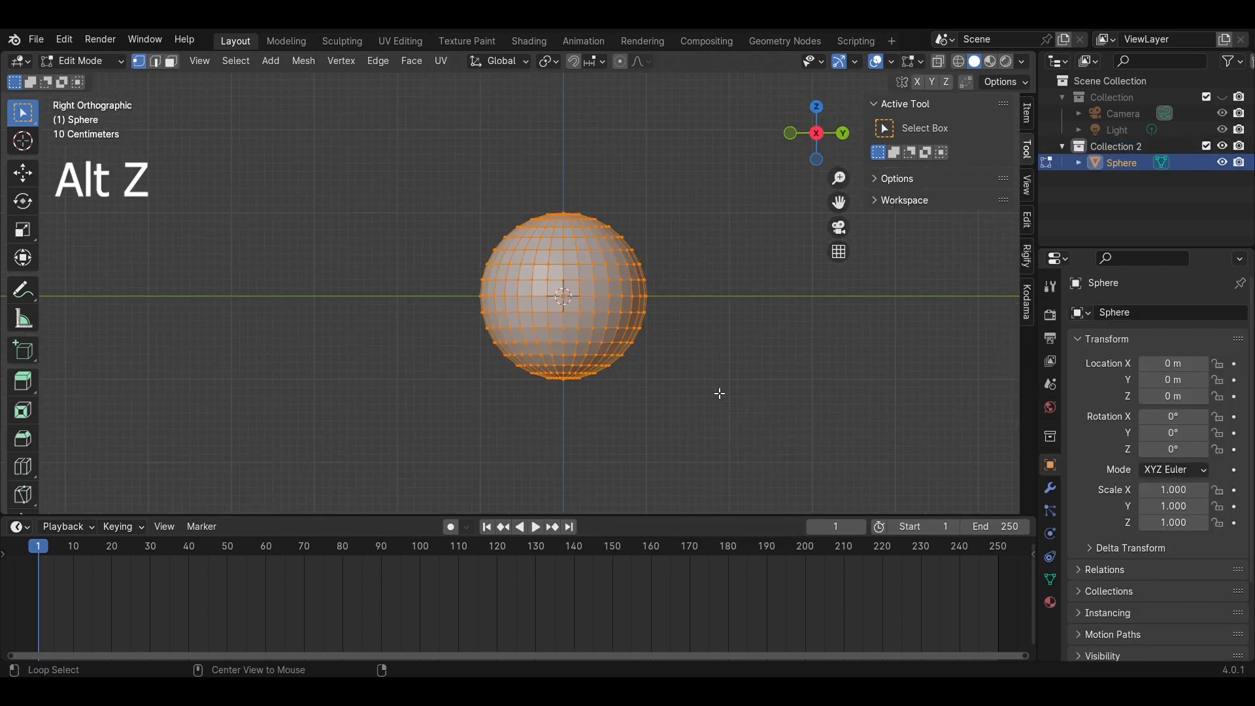
key(alt+z)
scroll(785, 412, up, 3)
shift+middle_drag(889, 445, 816, 434)
drag(831, 480, 339, 318)
key(x)
click(743, 383)
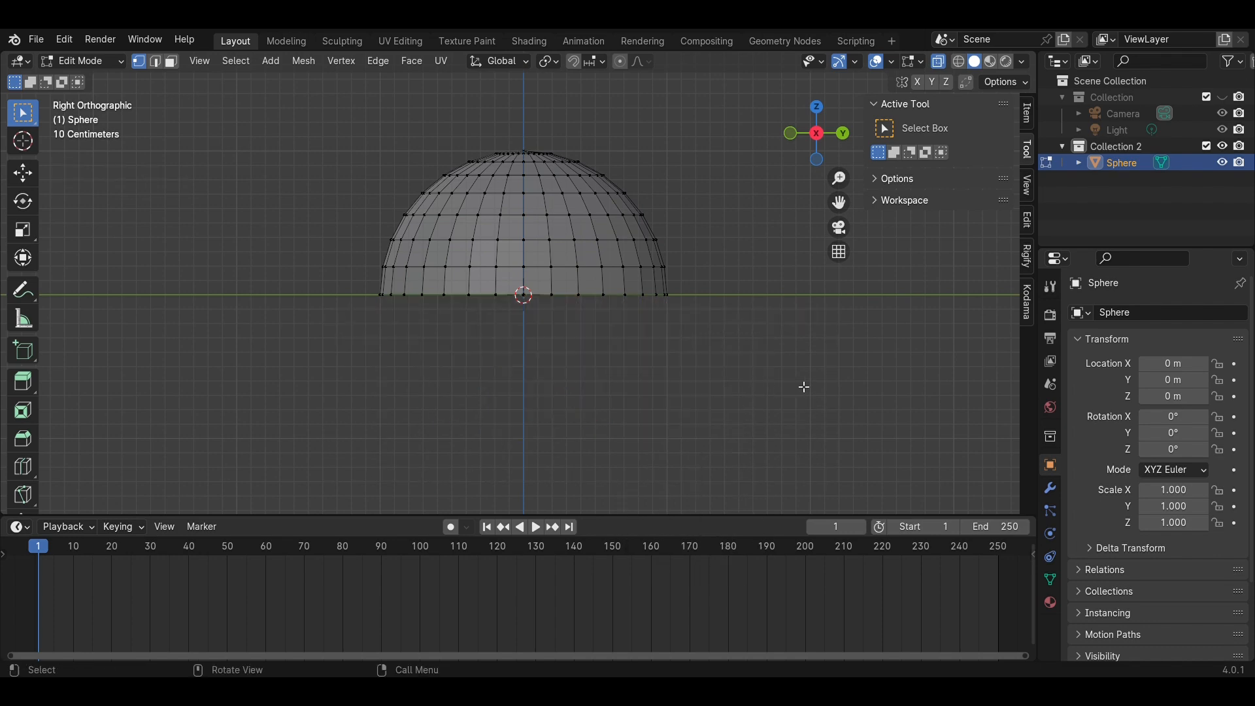
Flatten the dome's top by moving its topmost vertex down along Z with proportional editing enabled
scroll(761, 205, up, 1)
middle_drag(762, 205, 532, 192)
key(alt+z)
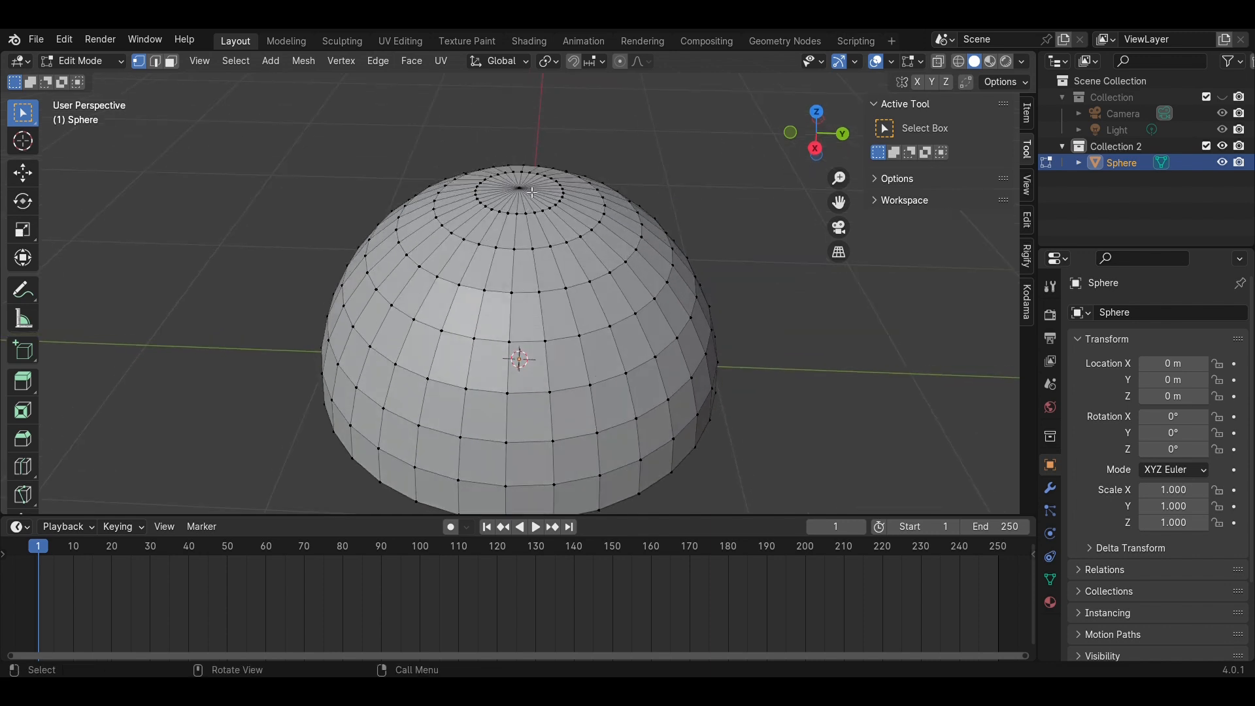
click(815, 149)
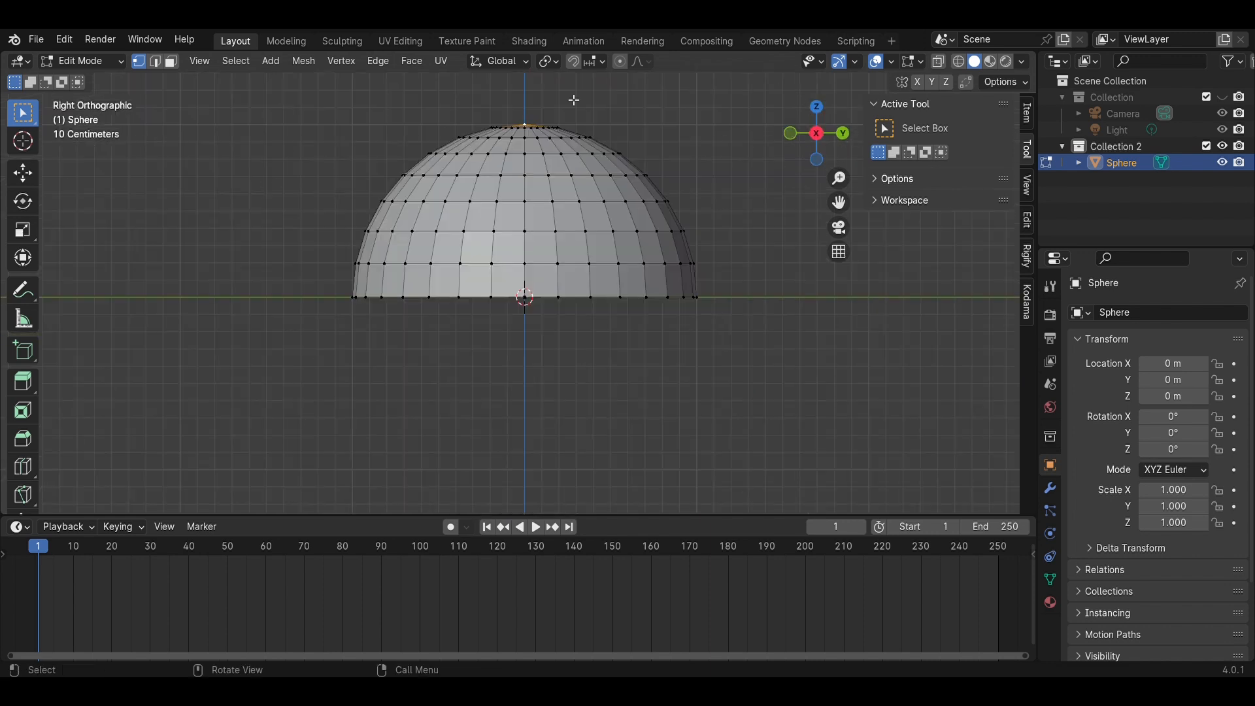
click(619, 62)
shift+middle_drag(663, 123, 665, 234)
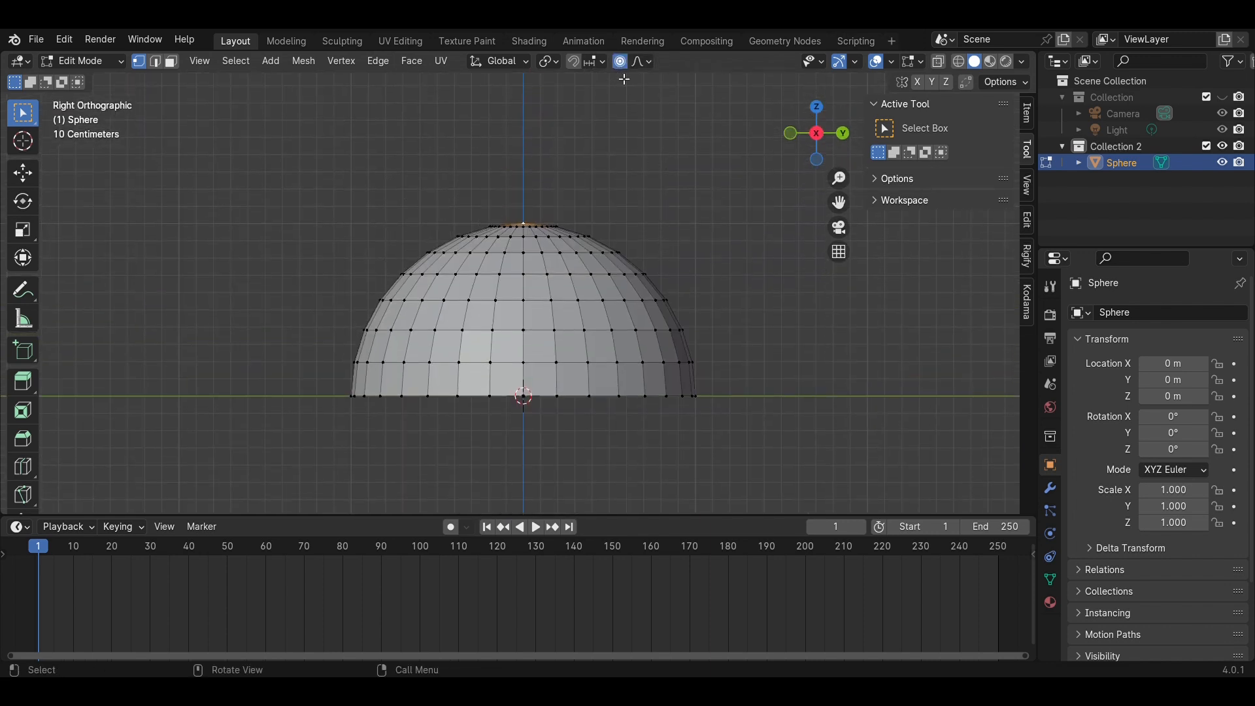
click(25, 175)
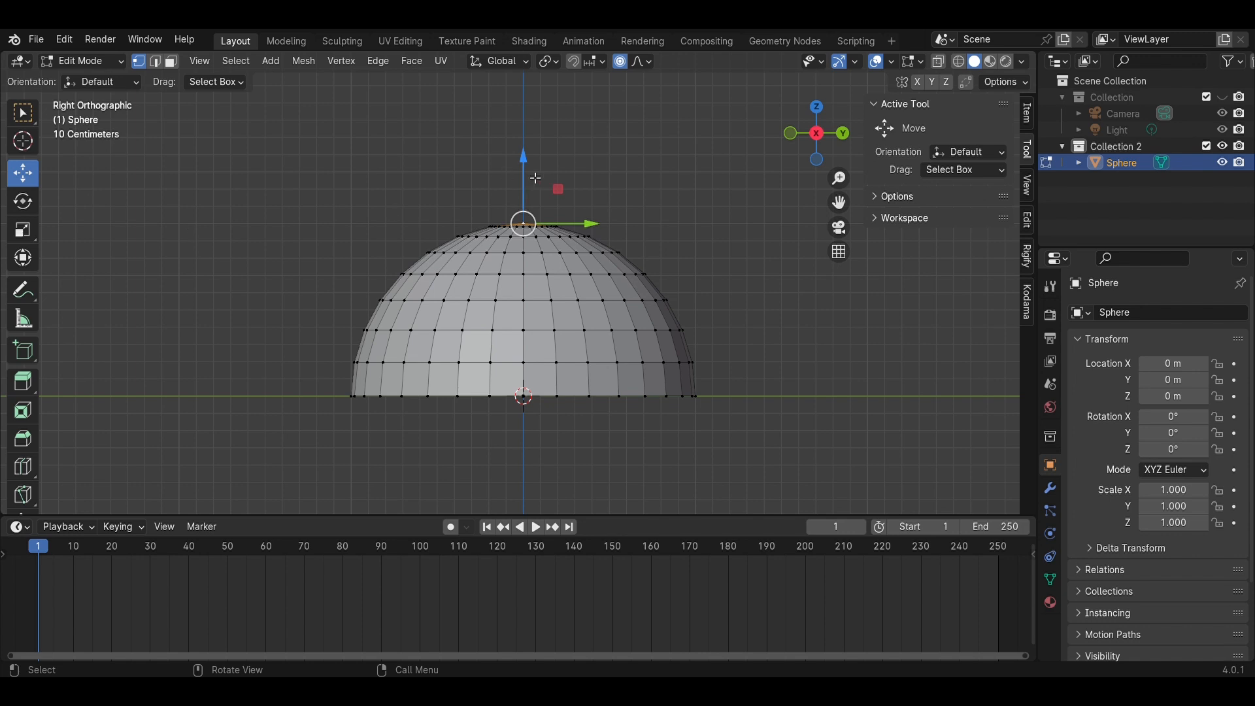
drag(535, 178, 527, 221)
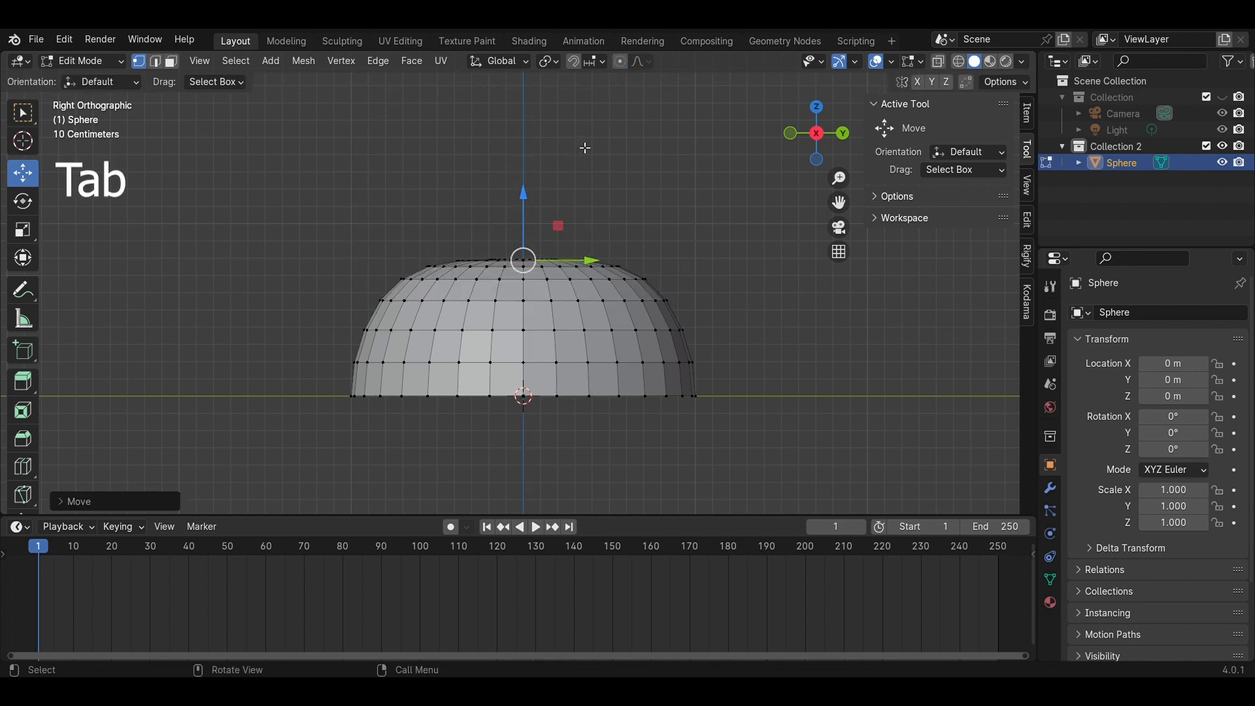
Scale the whole dome along Z to about 0.47 of its height in Object Mode
key(Tab)
click(22, 231)
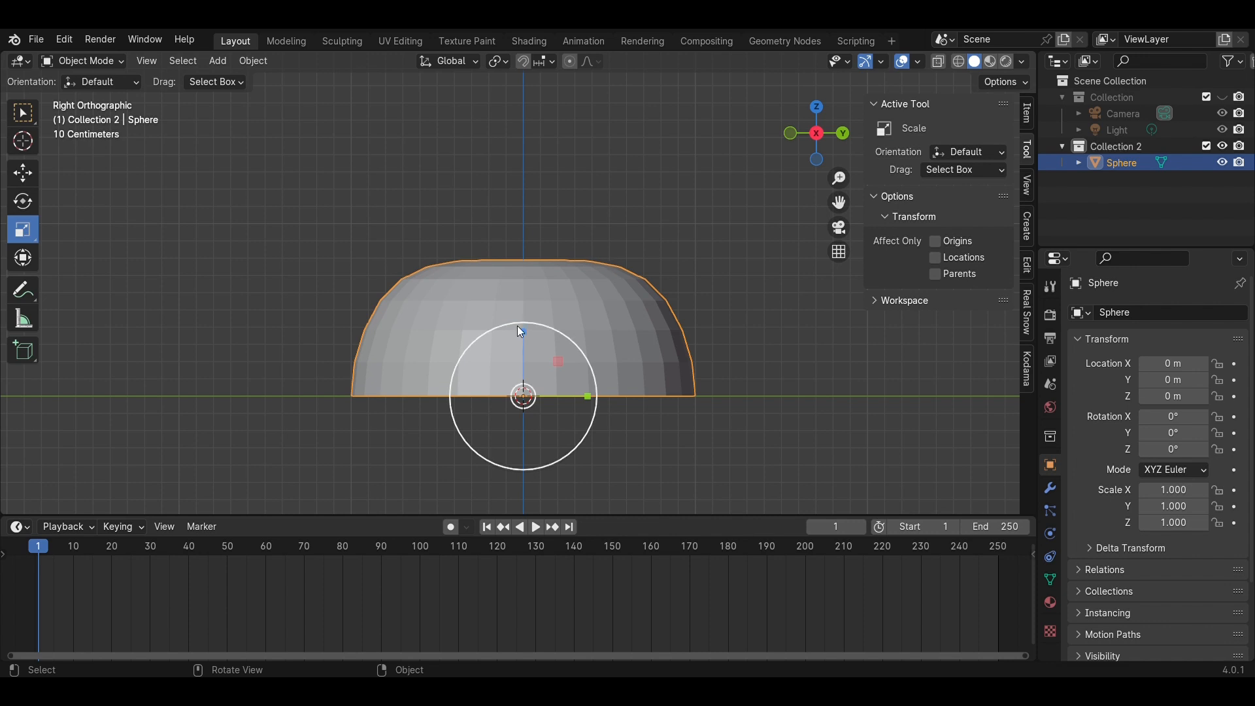
drag(519, 329, 521, 365)
click(553, 257)
middle_drag(555, 262, 533, 419)
scroll(559, 407, down, 2)
Close the dome's open underside by filling its bottom edge loop with a face
click(561, 343)
key(Tab)
click(819, 124)
scroll(728, 314, up, 2)
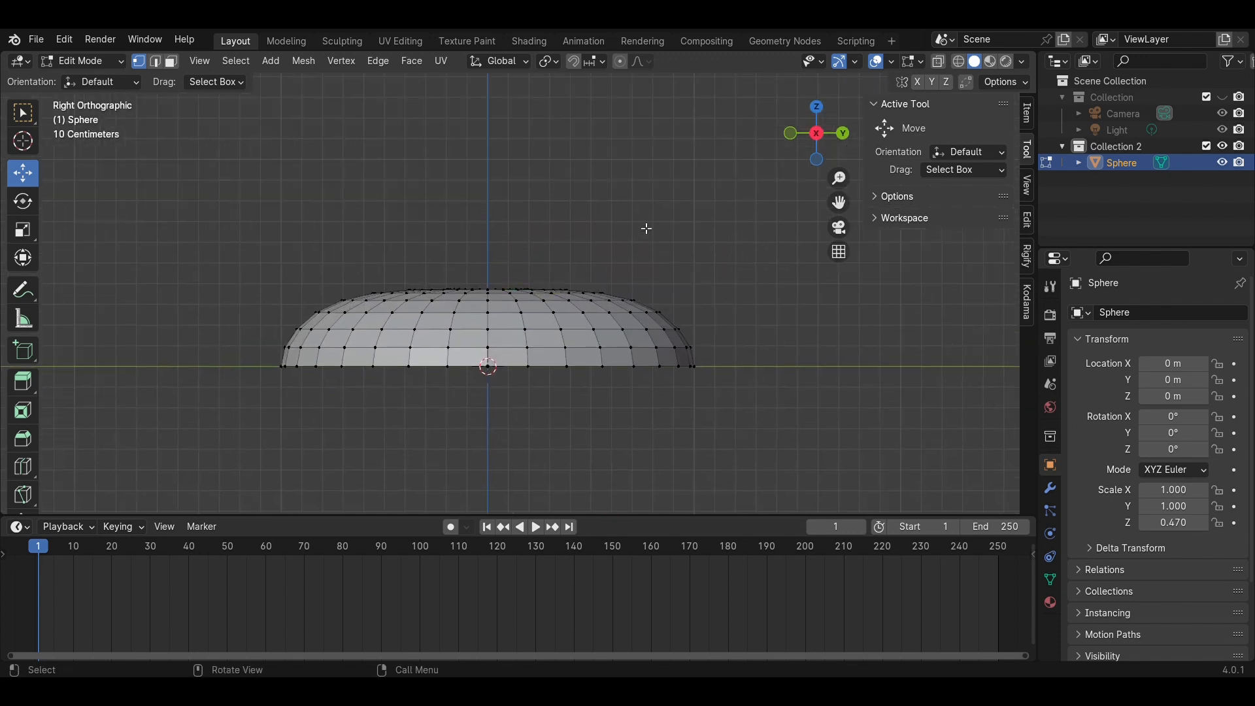
scroll(624, 419, up, 2)
shift+middle_drag(626, 436, 617, 404)
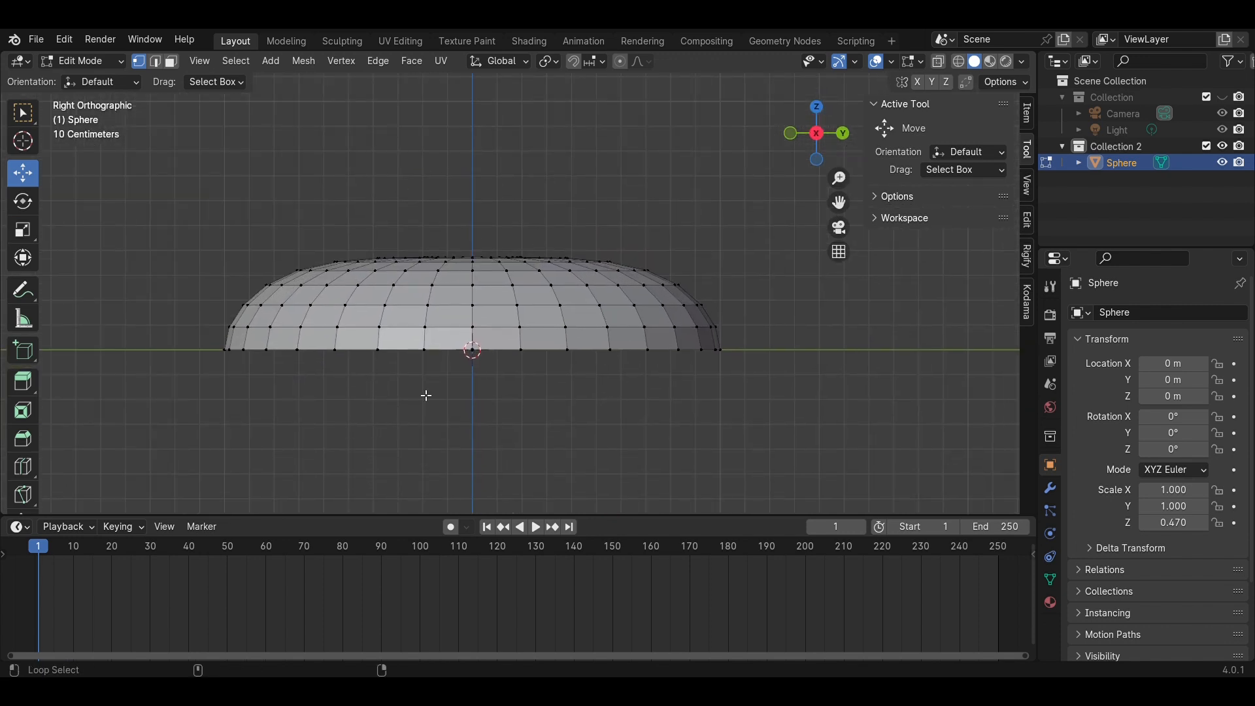
alt+shift+click(476, 351)
scroll(660, 385, up, 1)
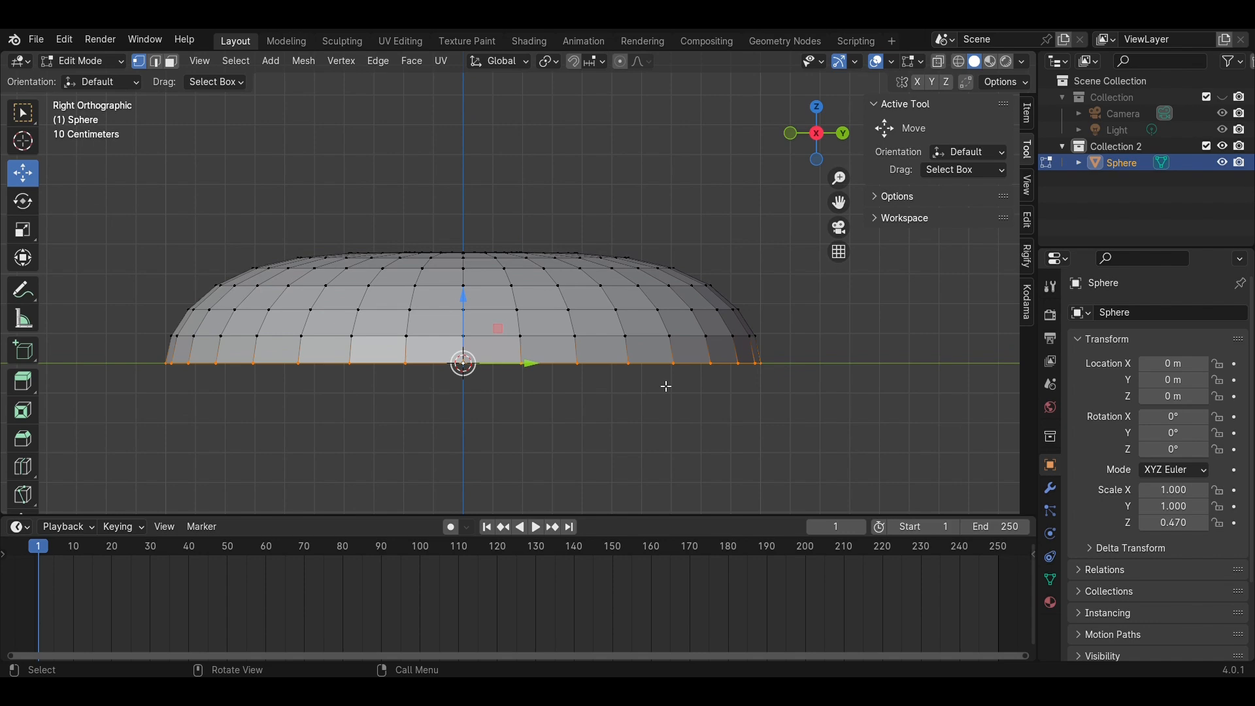
key(f)
middle_drag(665, 398, 663, 353)
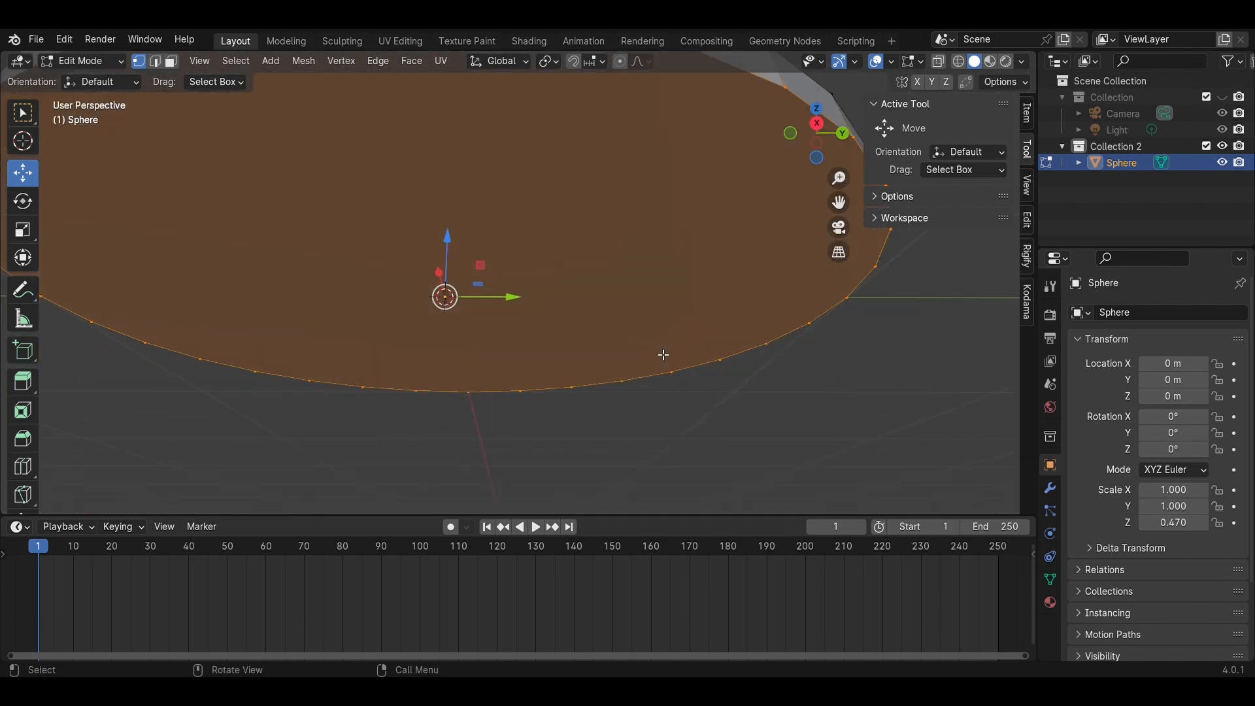
scroll(670, 356, down, 2)
Extrude the base face down about 0.04 m and scale it outward to about 1.05
click(817, 126)
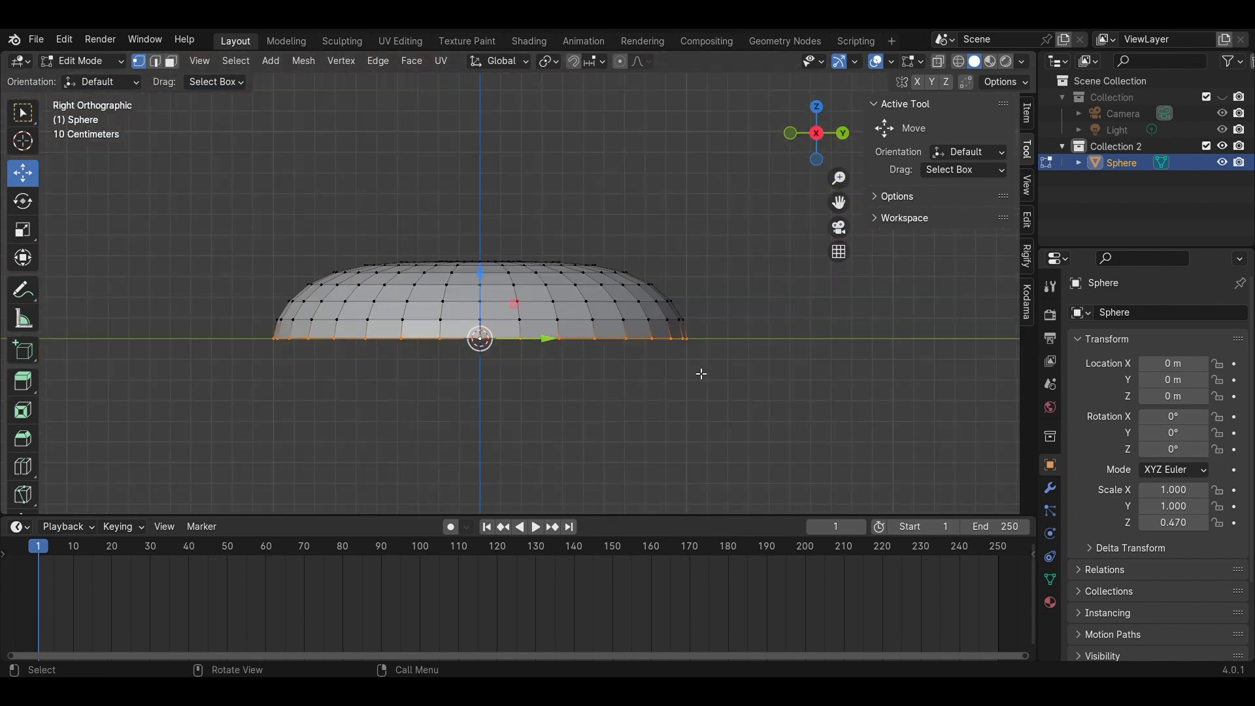
key(e)
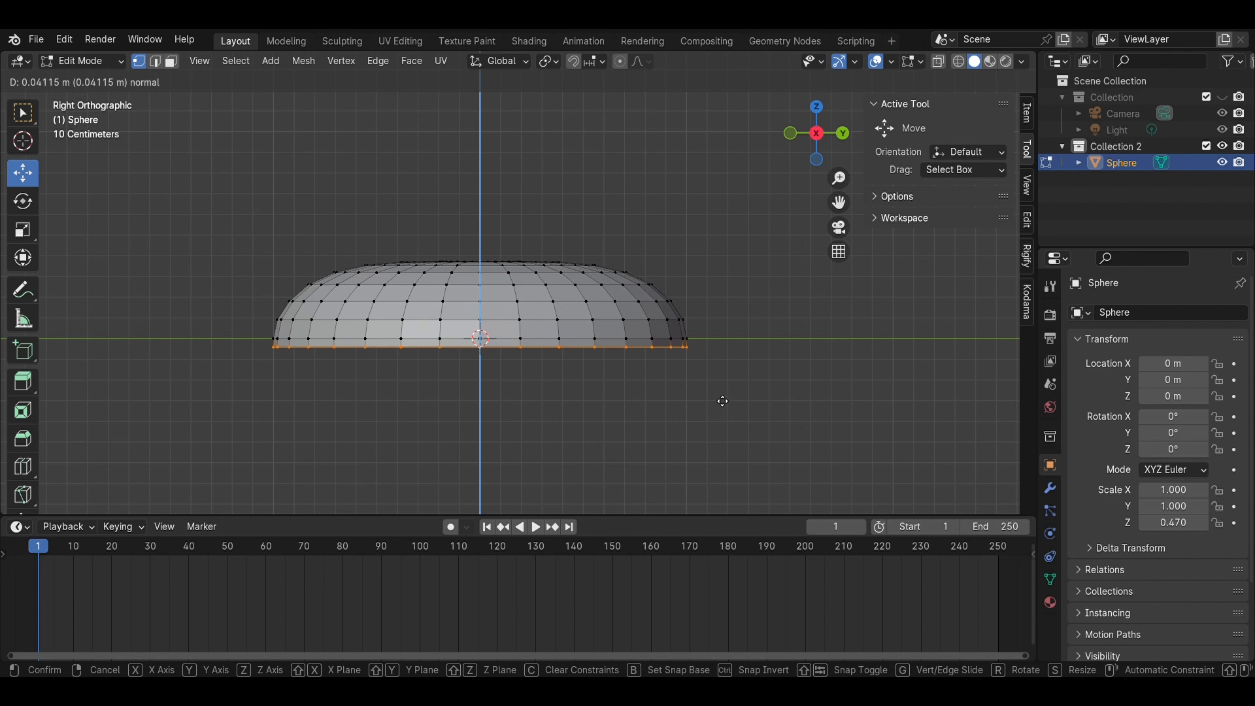
click(724, 406)
key(s)
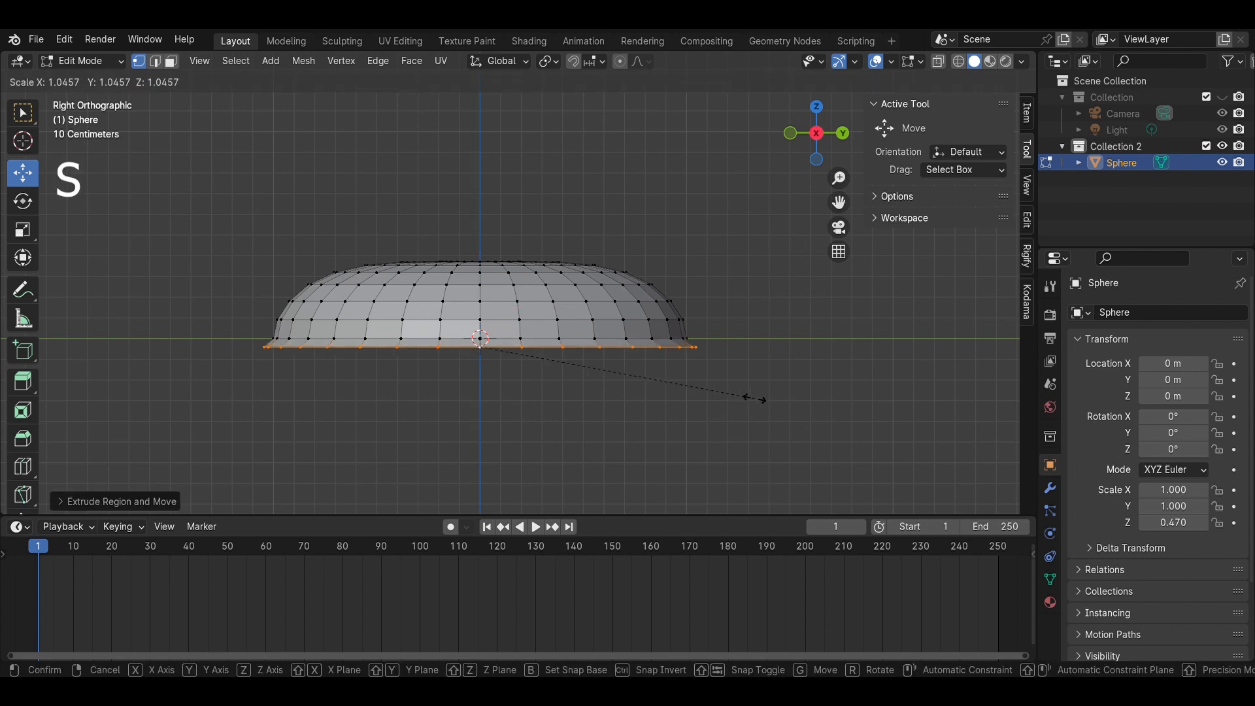
click(757, 399)
Extrude the base further down into a rim ending in a thin lip about 0.02 m deep scaled slightly inward, and save the file
key(e)
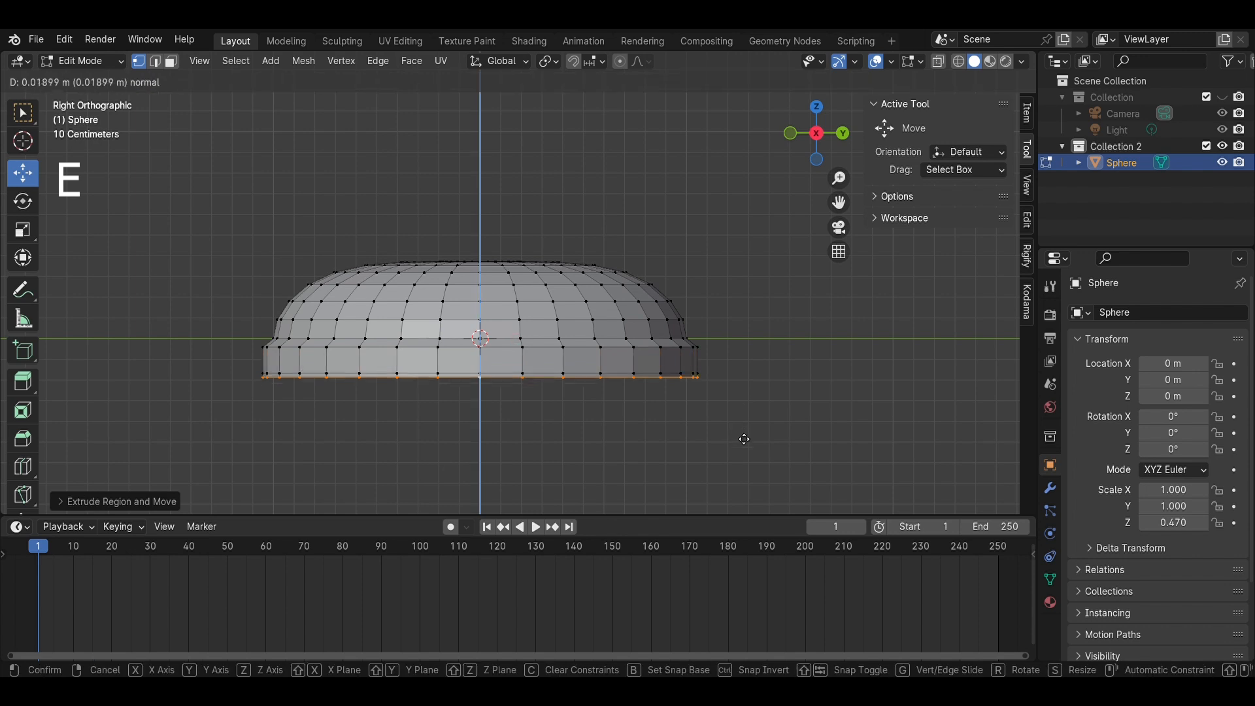
click(740, 435)
key(s)
click(738, 440)
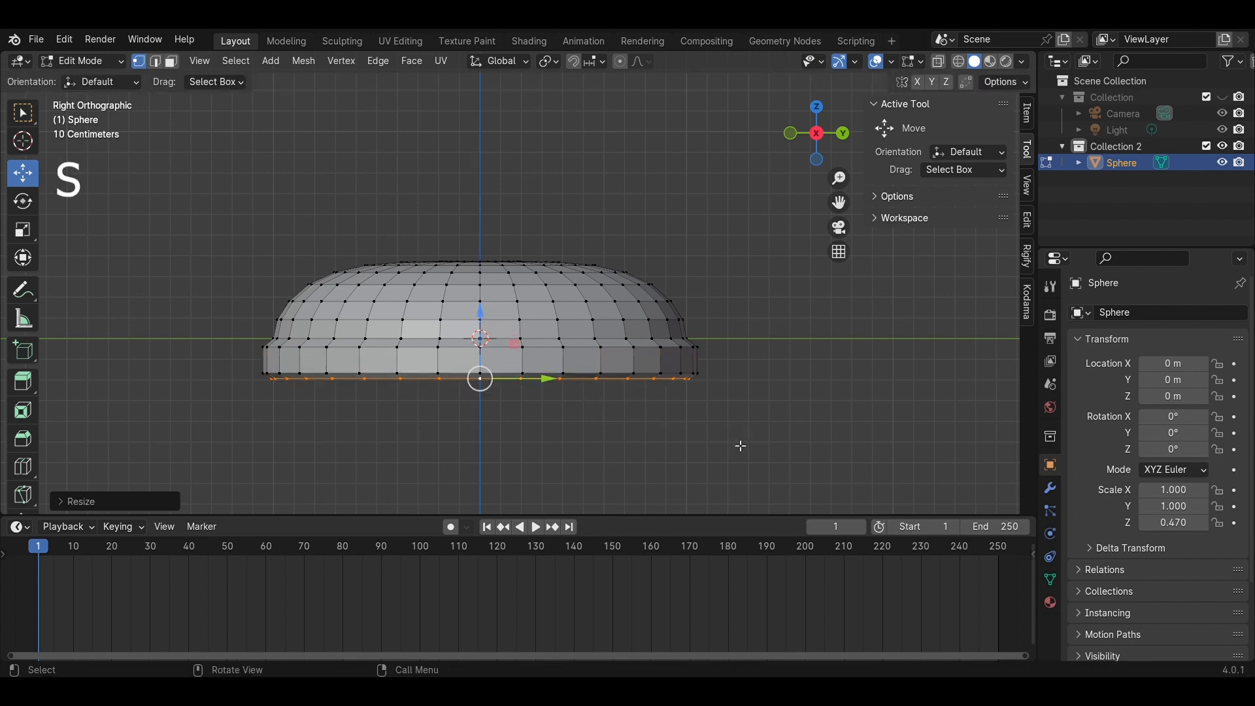
key(Tab)
key(ctrl+s)
Add a Bevel modifier to the shell with an amount of 0.5 m and 10 segments
middle_drag(634, 352, 665, 262)
scroll(641, 388, down, 5)
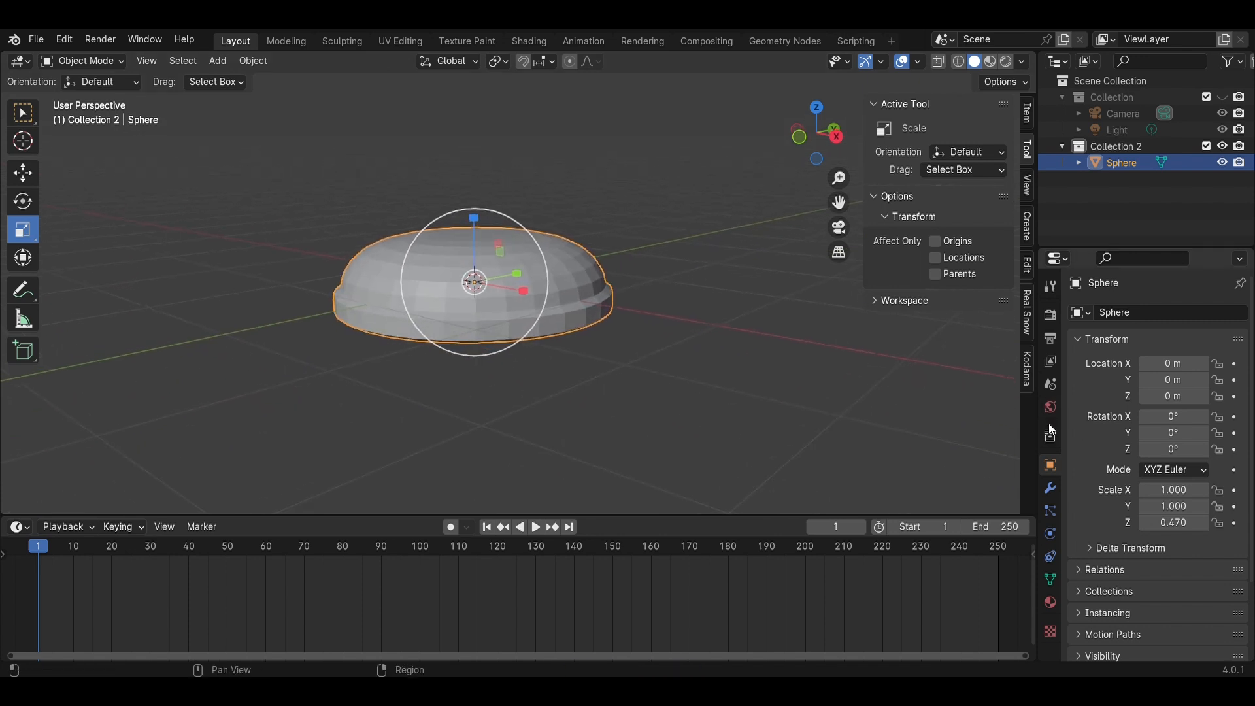
click(1050, 489)
click(1115, 313)
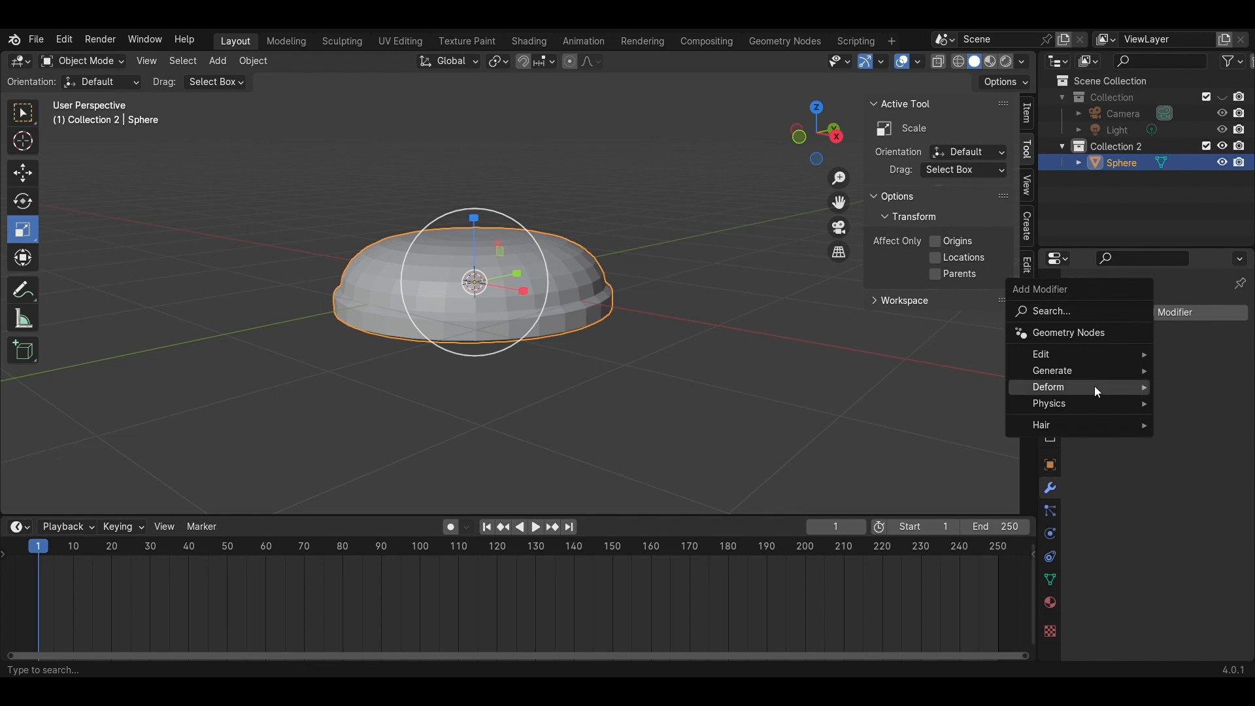
mouse_move(1092, 377)
click(926, 109)
scroll(845, 375, up, 4)
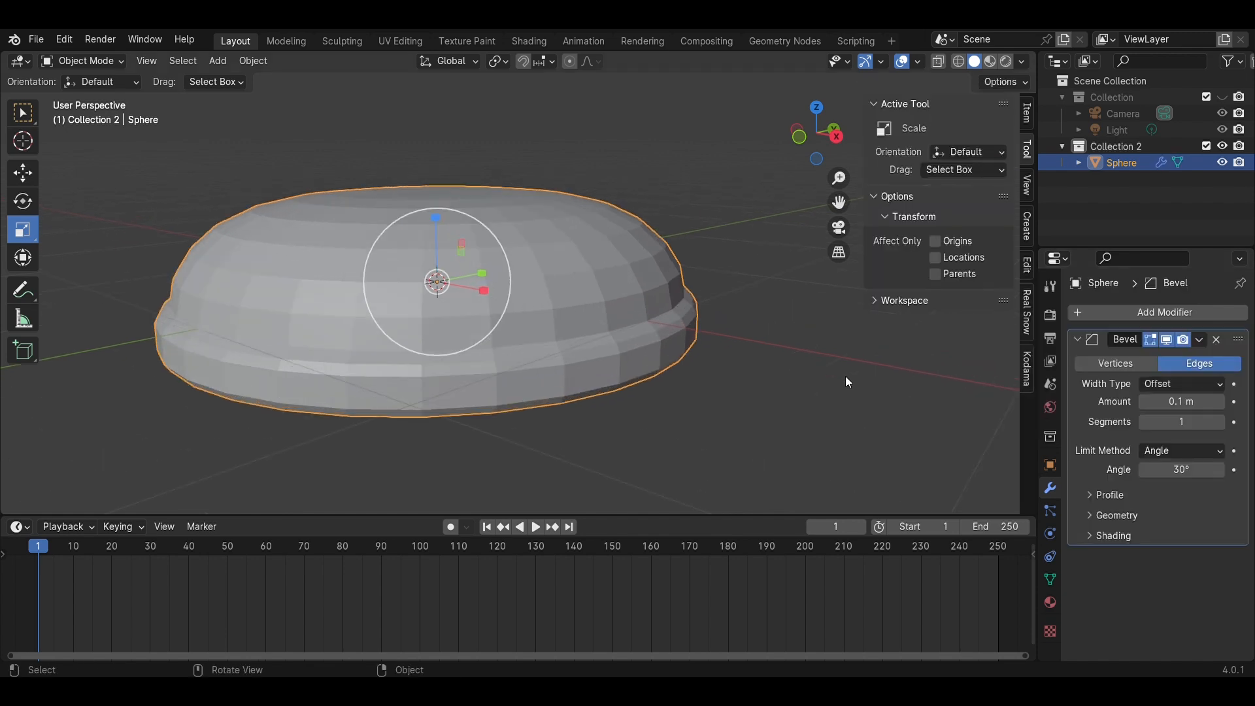
middle_drag(845, 375, 799, 377)
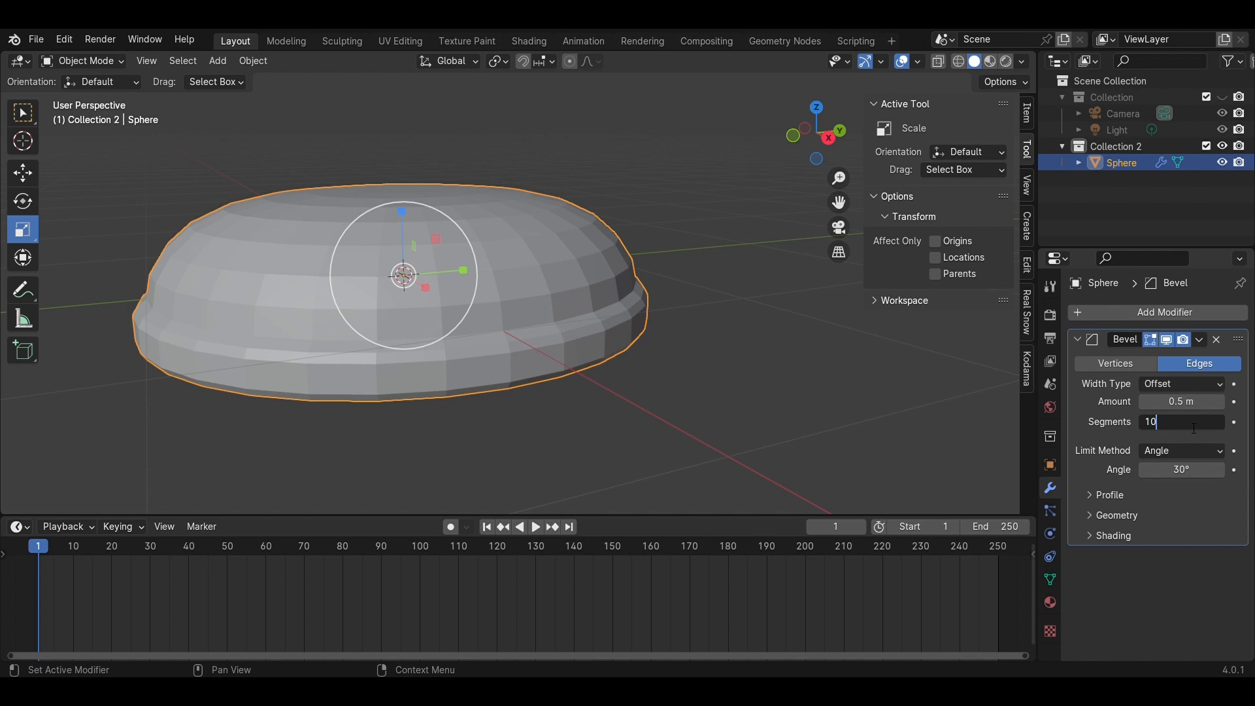
key(Return)
Add a Subdivision Surface modifier to the shell and apply Shade Smooth
click(1104, 312)
mouse_move(1105, 308)
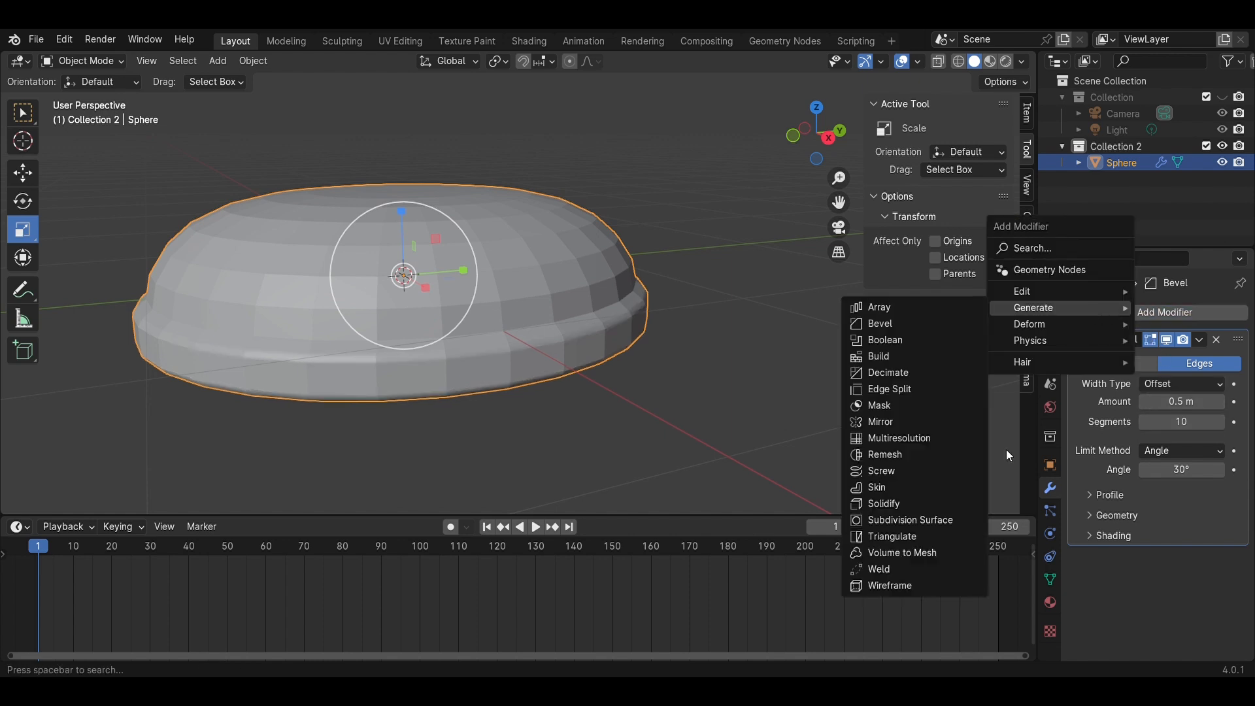
click(964, 516)
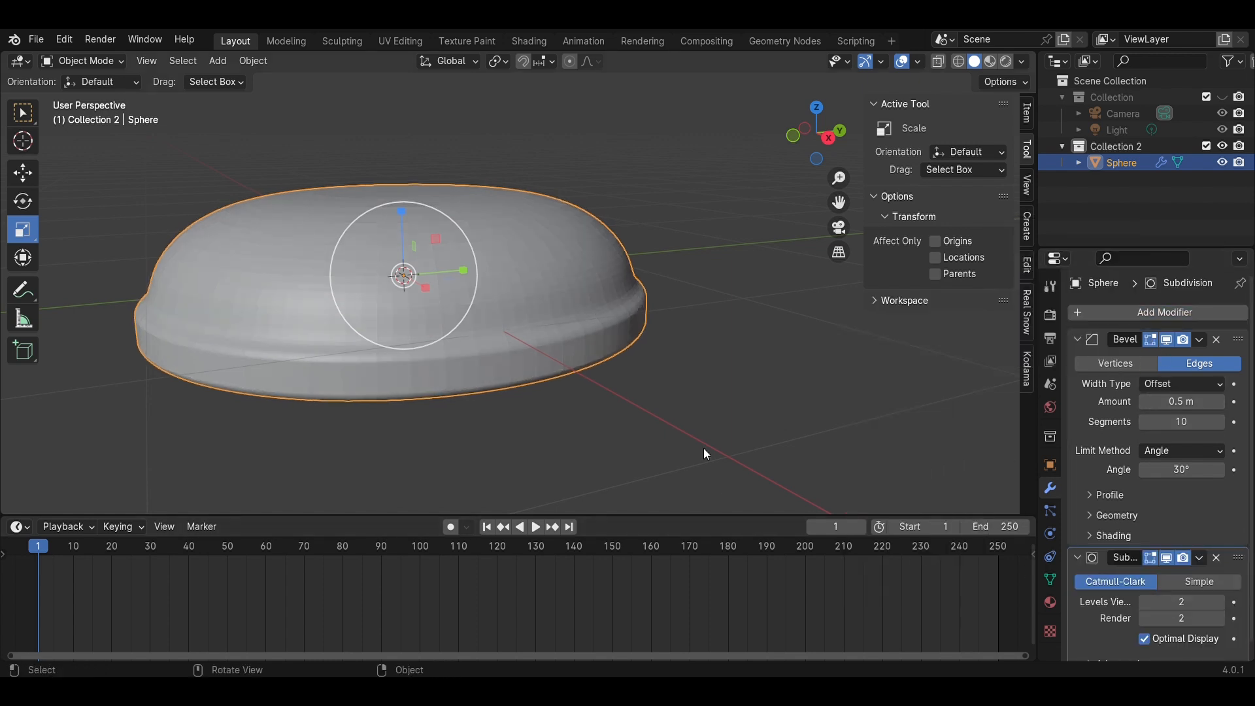
middle_drag(706, 454, 751, 225)
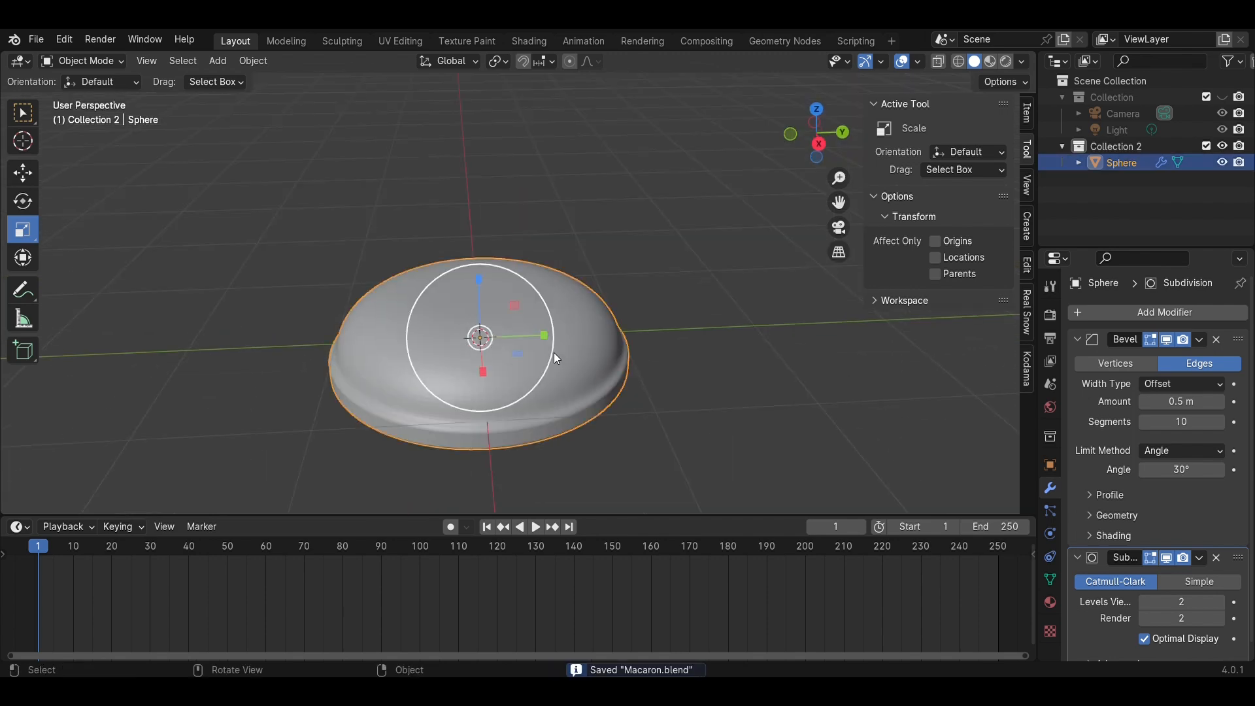
right_click(554, 351)
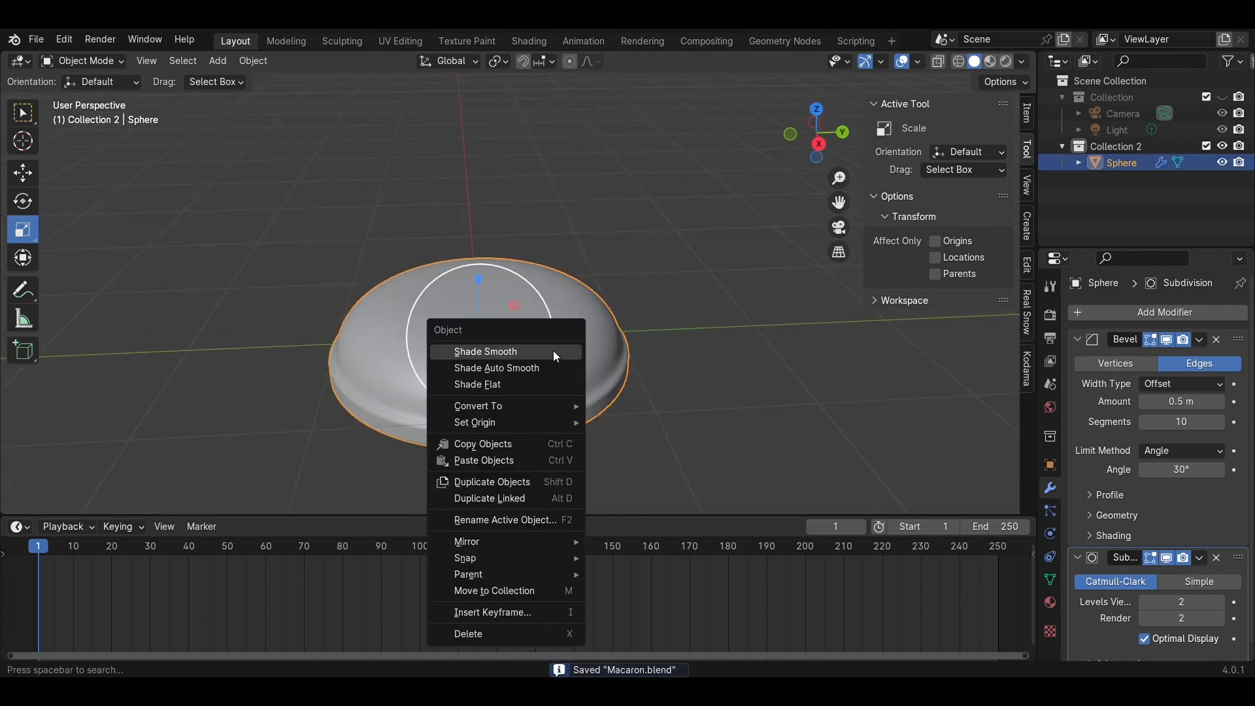
click(553, 351)
Set the shell's origin to its geometry
click(819, 144)
scroll(700, 223, down, 5)
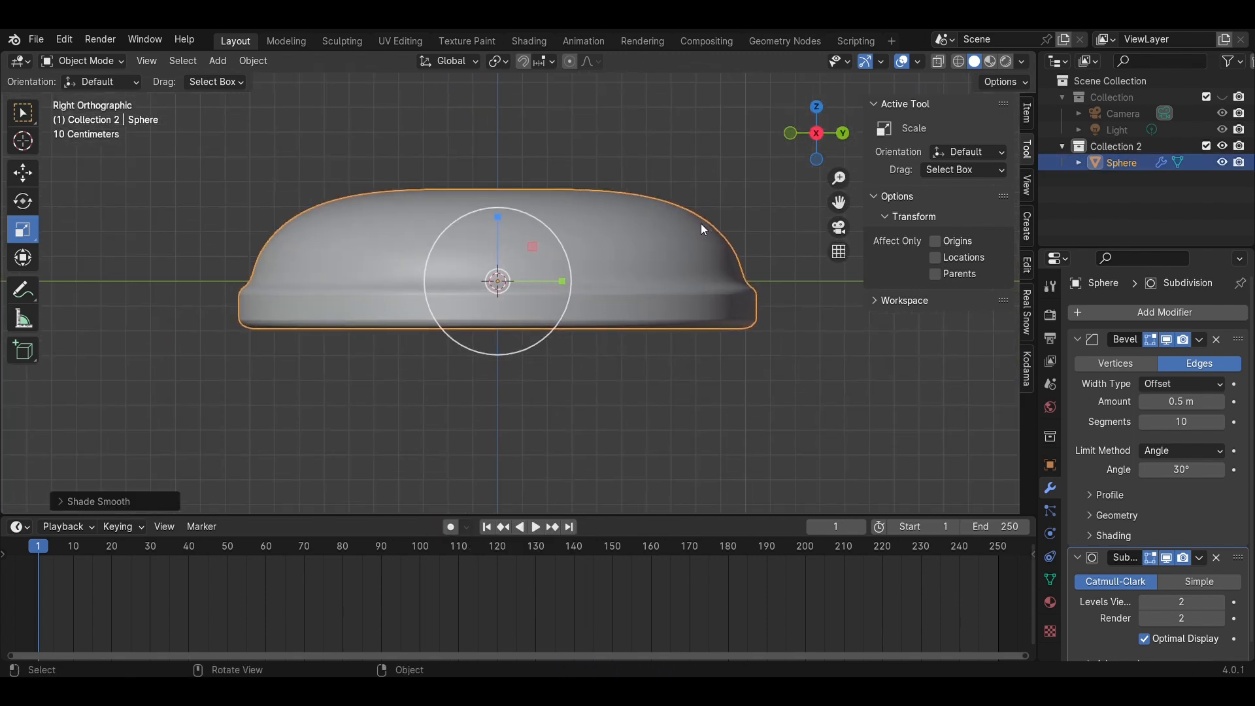
right_click(574, 273)
mouse_move(573, 348)
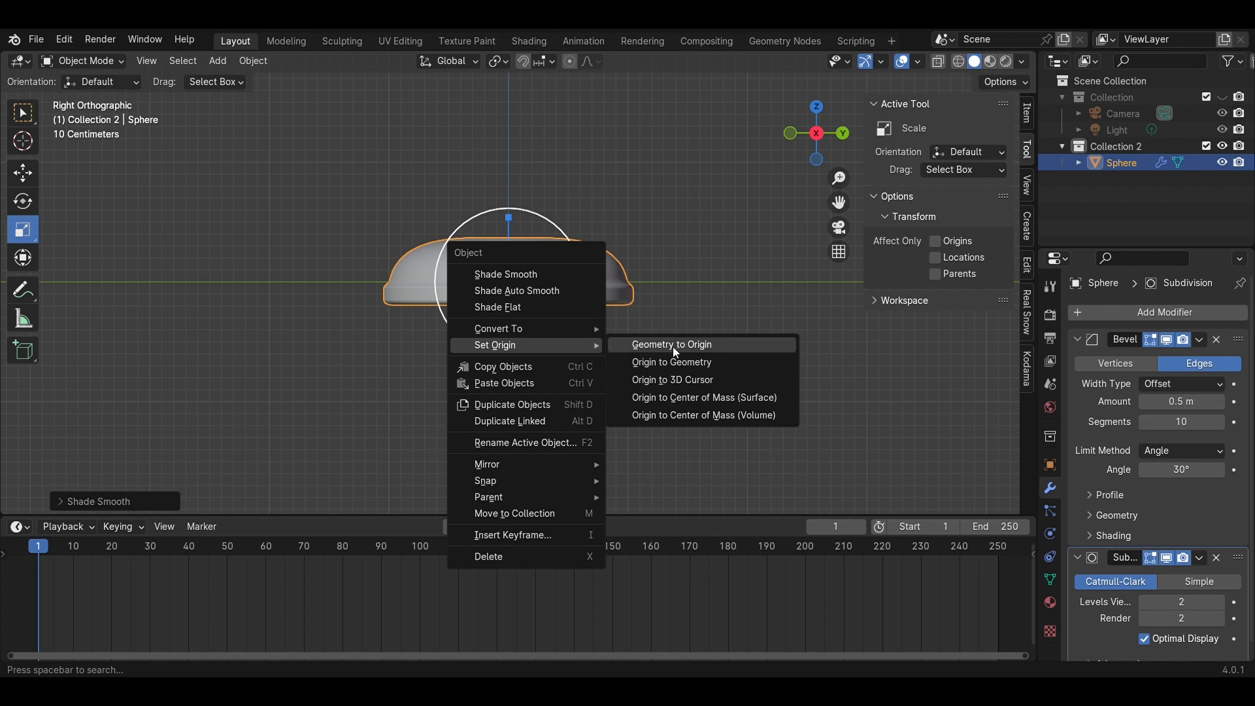
click(681, 363)
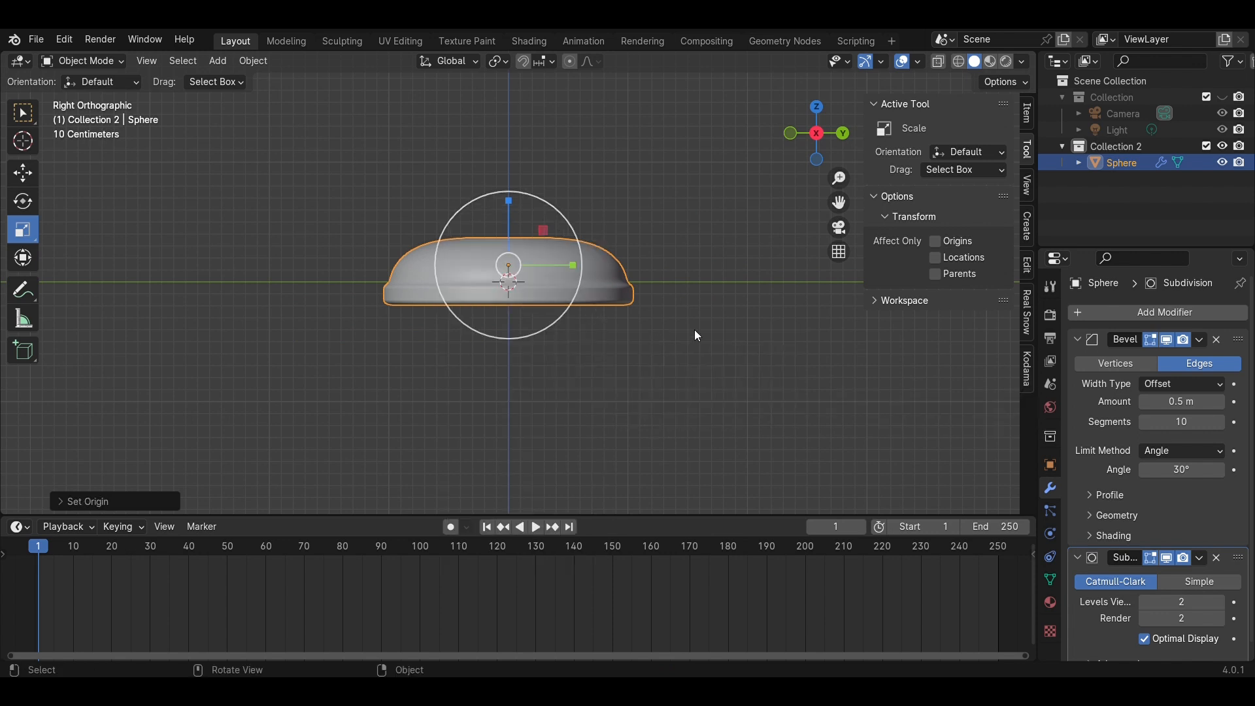
key(shift+d)
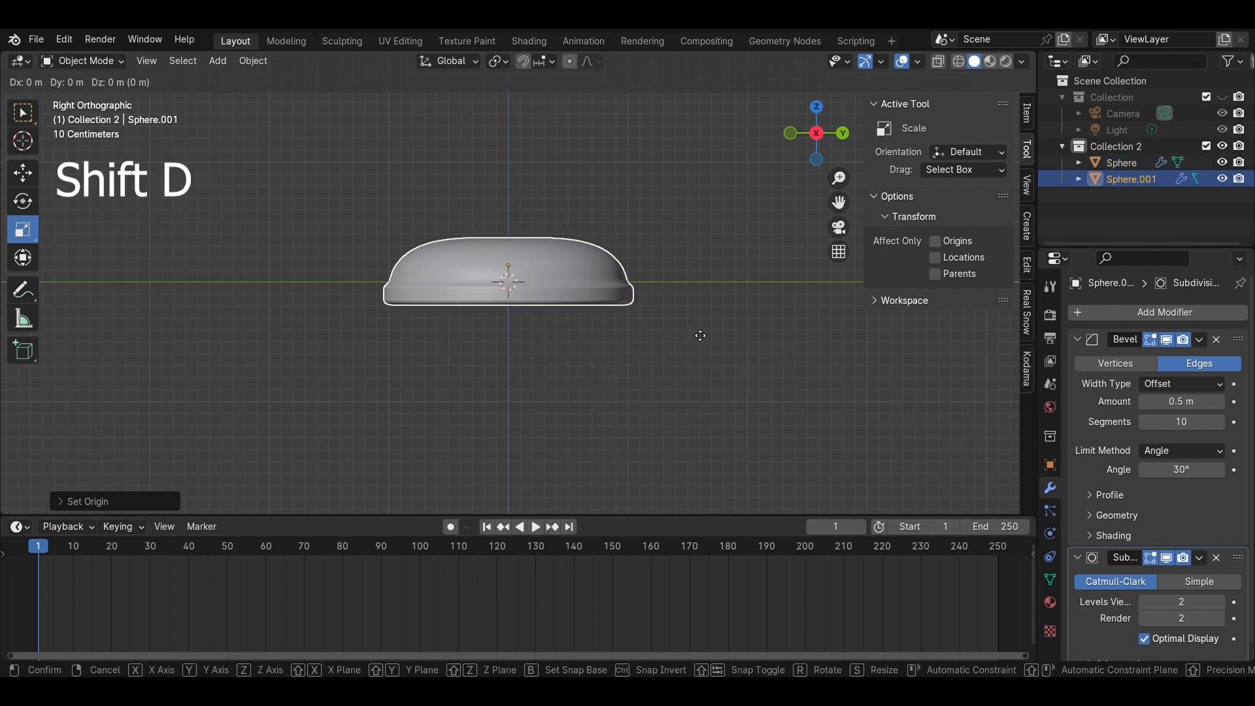
right_click(699, 336)
key(ctrl+z)
Make a linked duplicate of the shell and place it about 0.8 m below the original along Z
key(alt+d)
key(z)
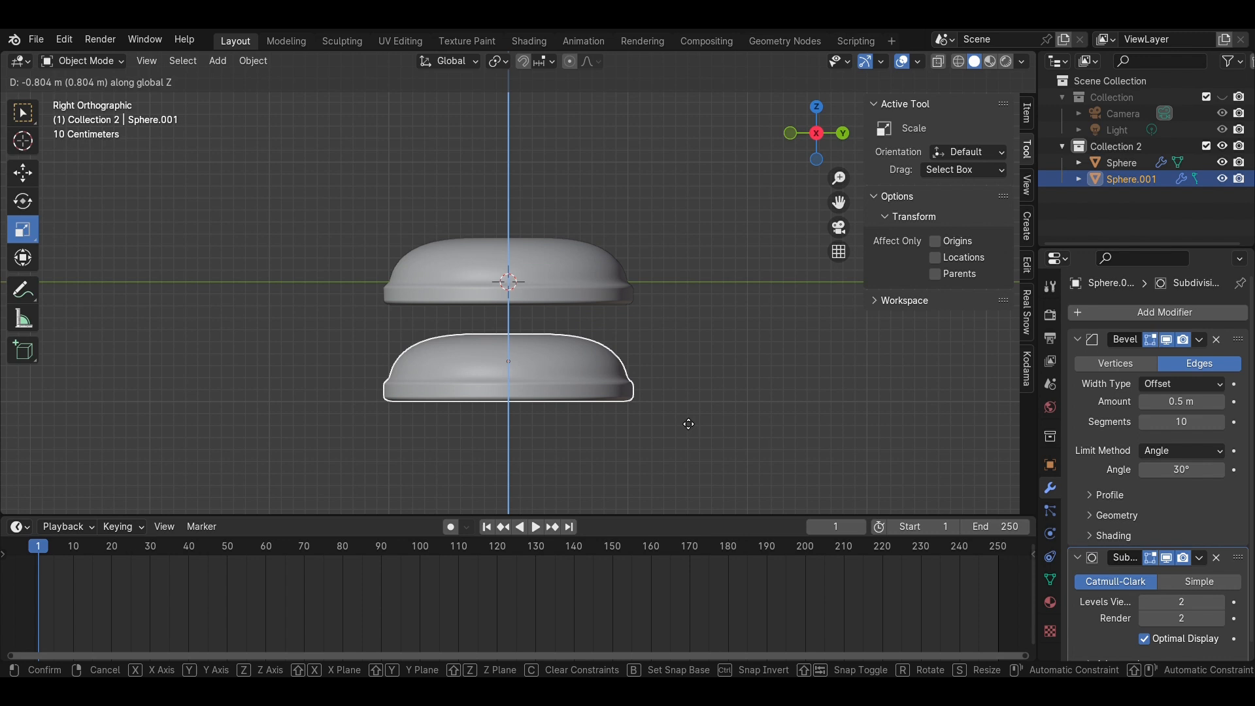
click(689, 423)
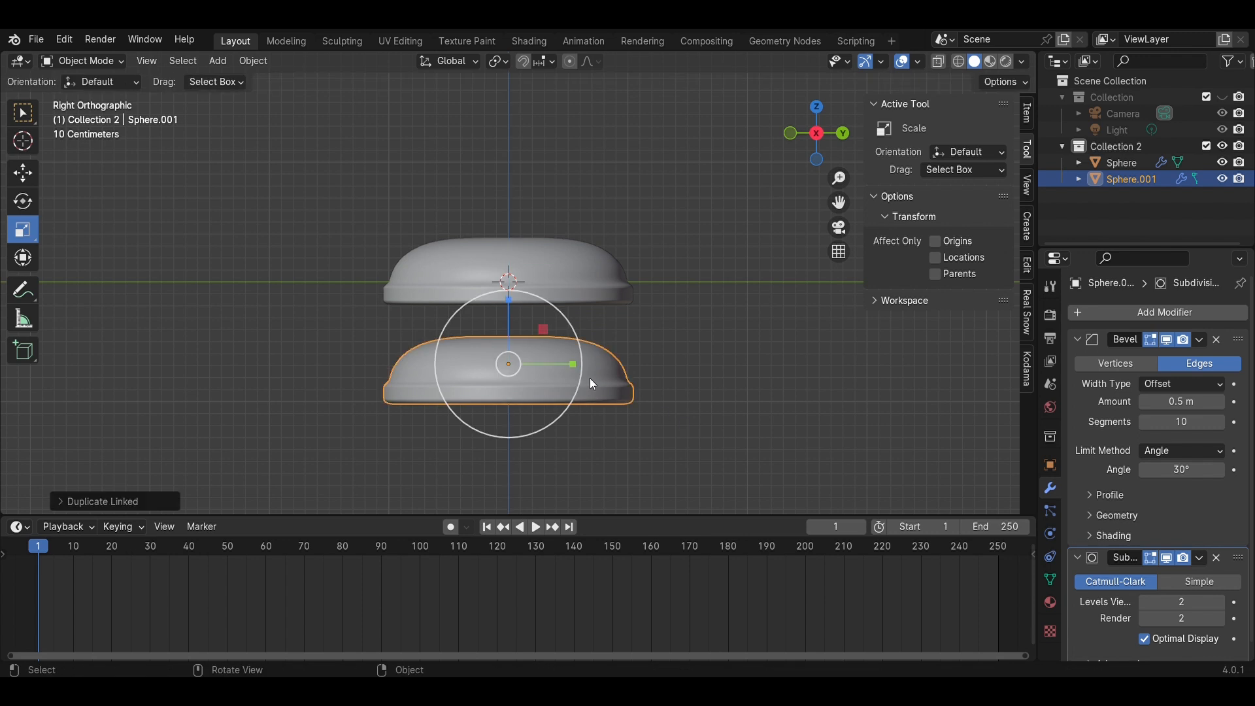
Mirror the lower shell along the global Z axis and switch to the Move tool
right_click(590, 378)
mouse_move(577, 502)
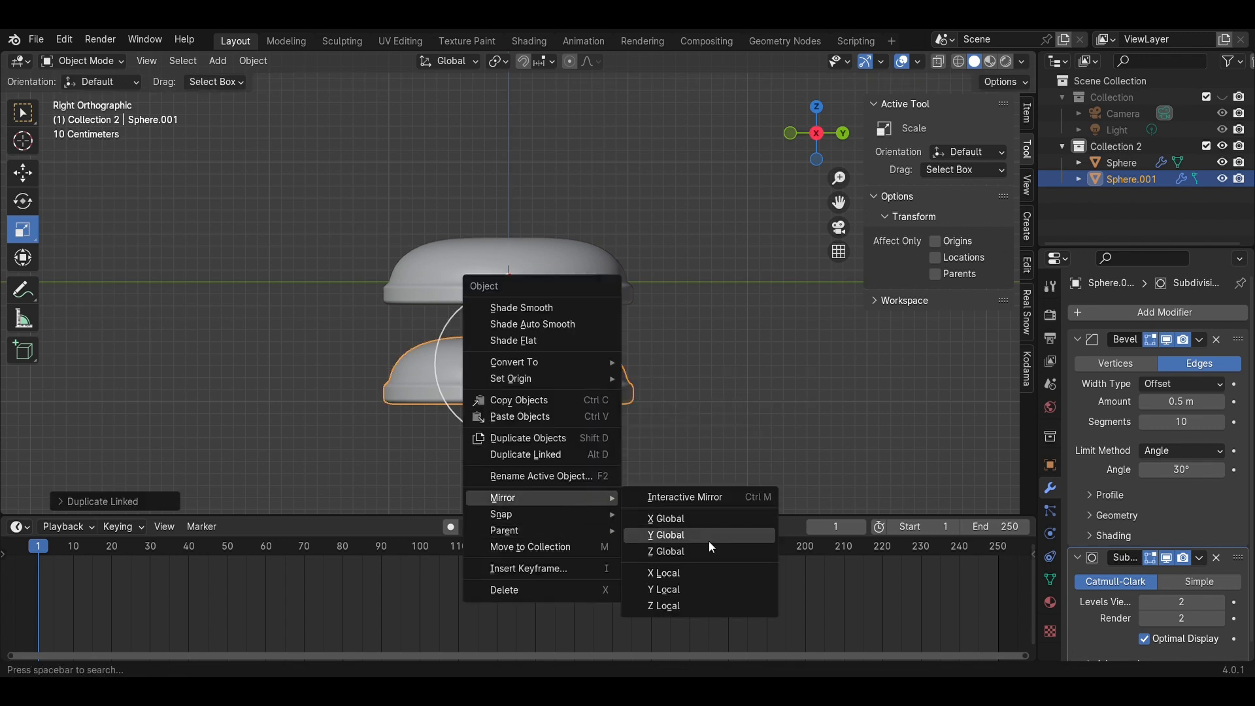
click(708, 551)
click(22, 176)
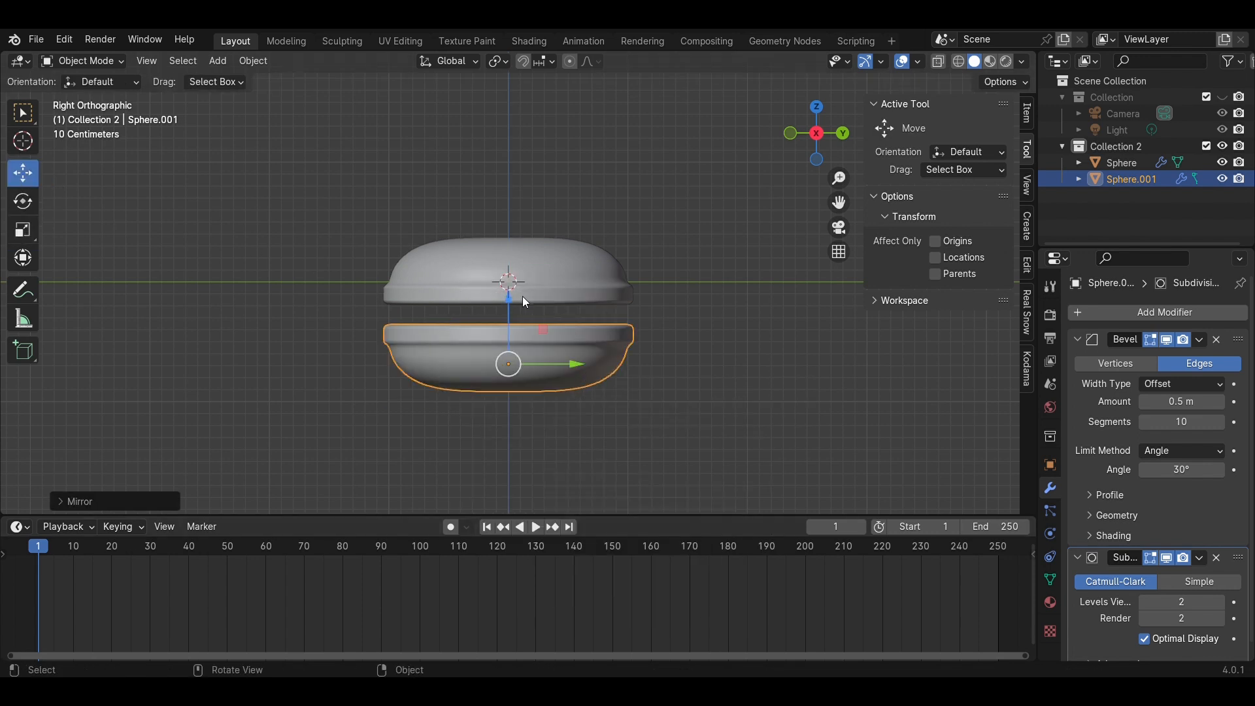
Move the lower shell slightly up along Z and inspect the gap between both shells
drag(510, 300, 511, 290)
click(638, 390)
middle_drag(637, 392, 626, 365)
scroll(626, 365, up, 3)
click(666, 375)
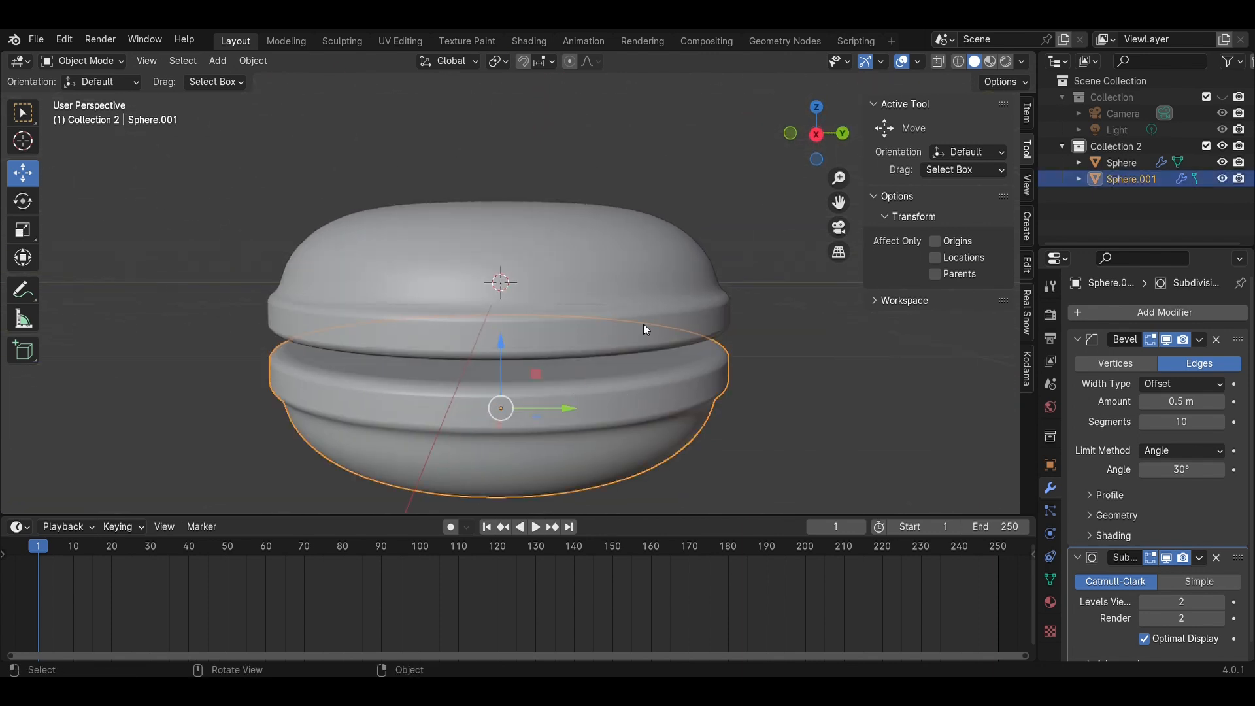
Move the lower shell down about 0.7 m along Z to make room for a filling, and save the file
click(816, 133)
drag(530, 307, 530, 411)
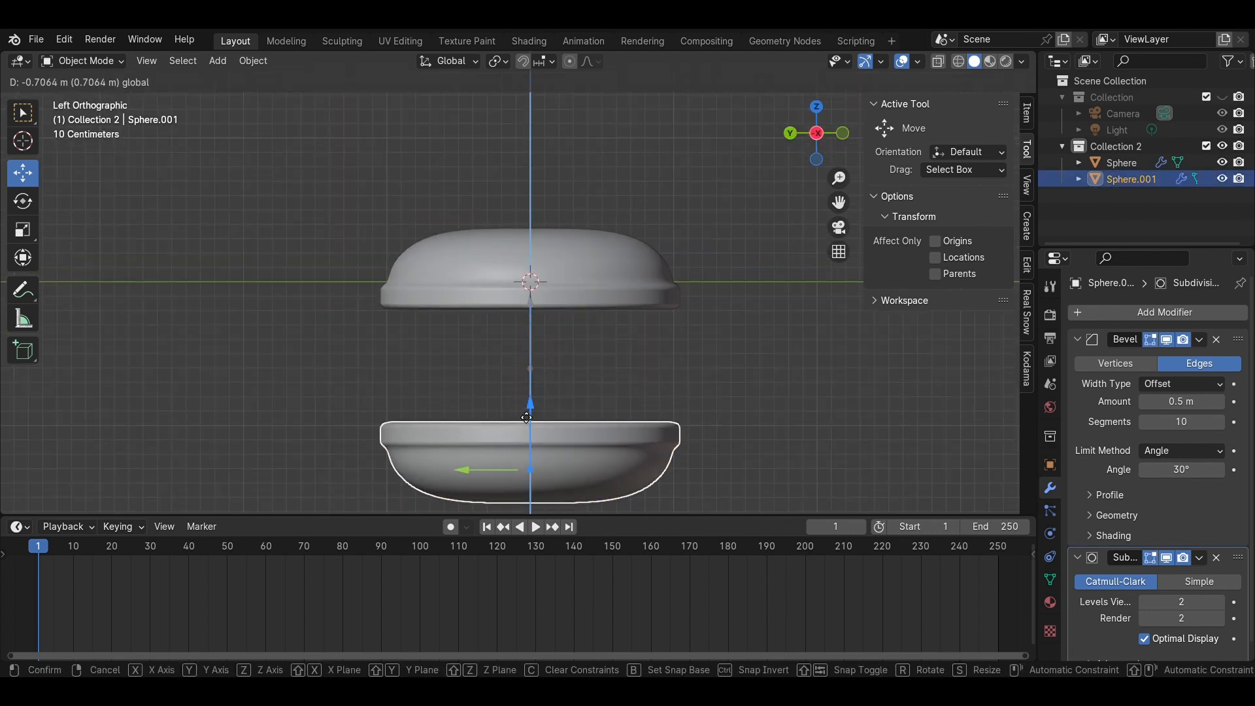
click(723, 367)
key(ctrl+s)
Add a cylinder mesh and scale it along Z to about one eighth of its height as a thin filling disc
key(shift+a)
mouse_move(694, 312)
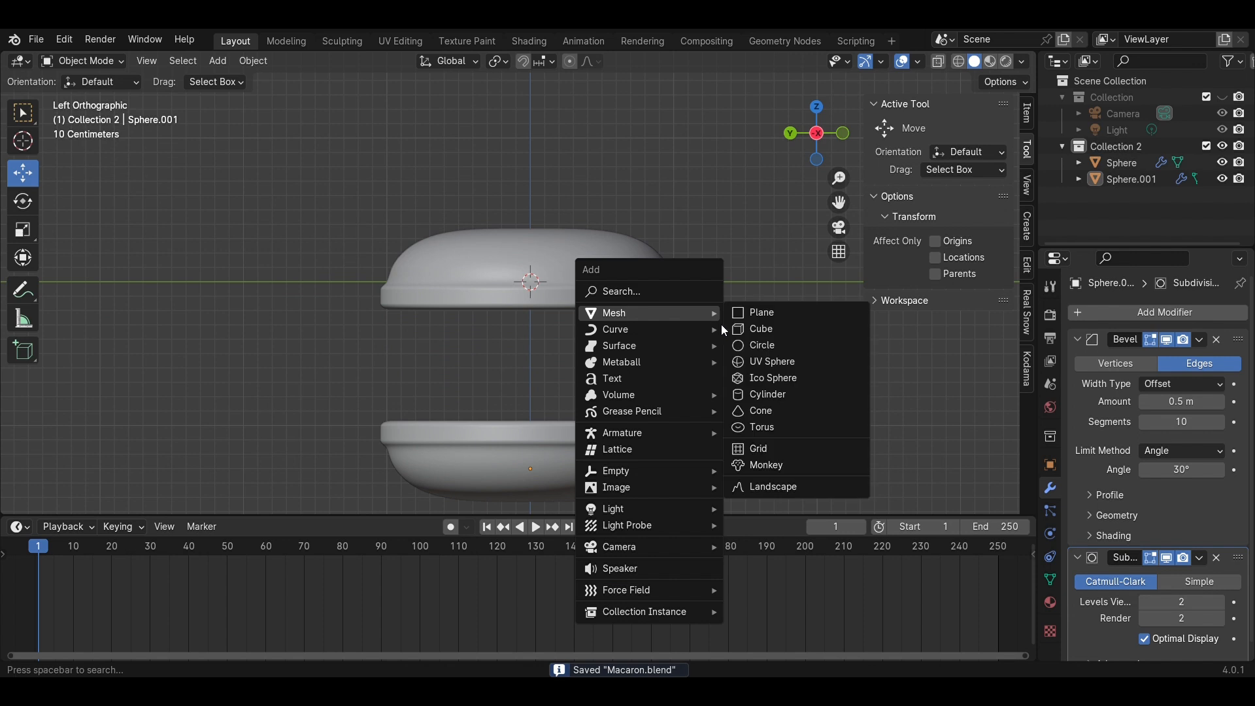
click(769, 390)
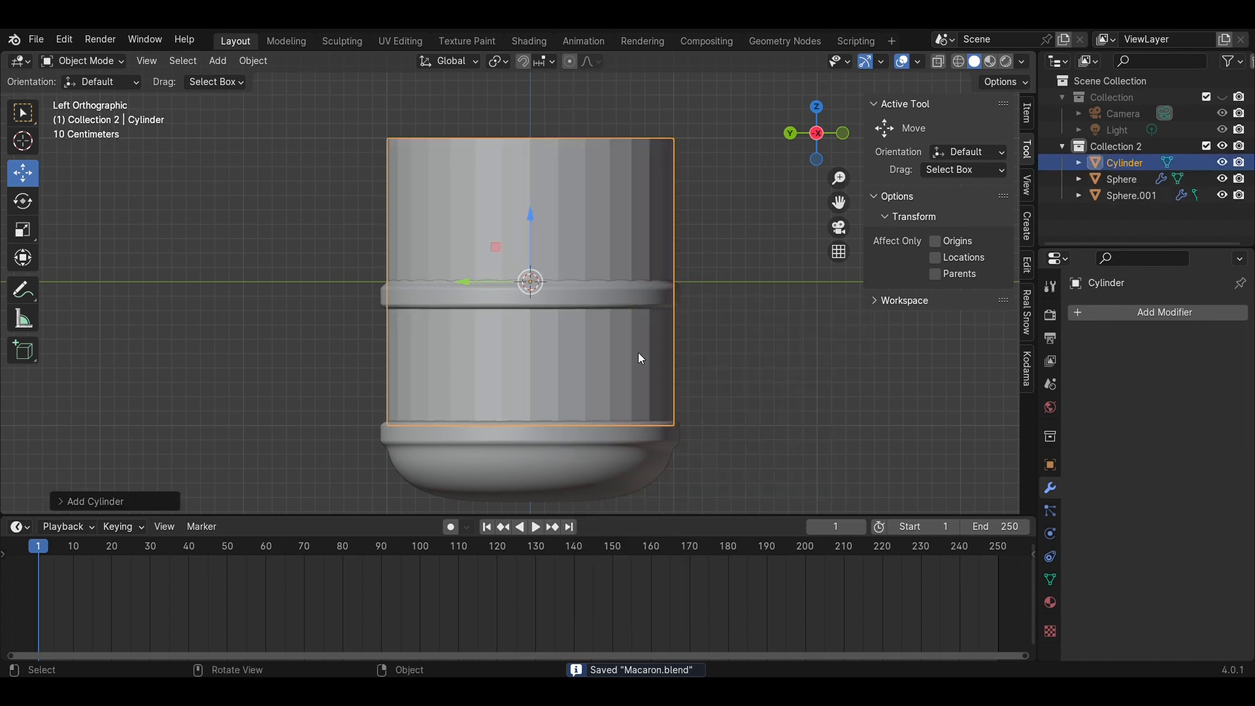
click(24, 232)
drag(530, 217, 530, 267)
click(23, 173)
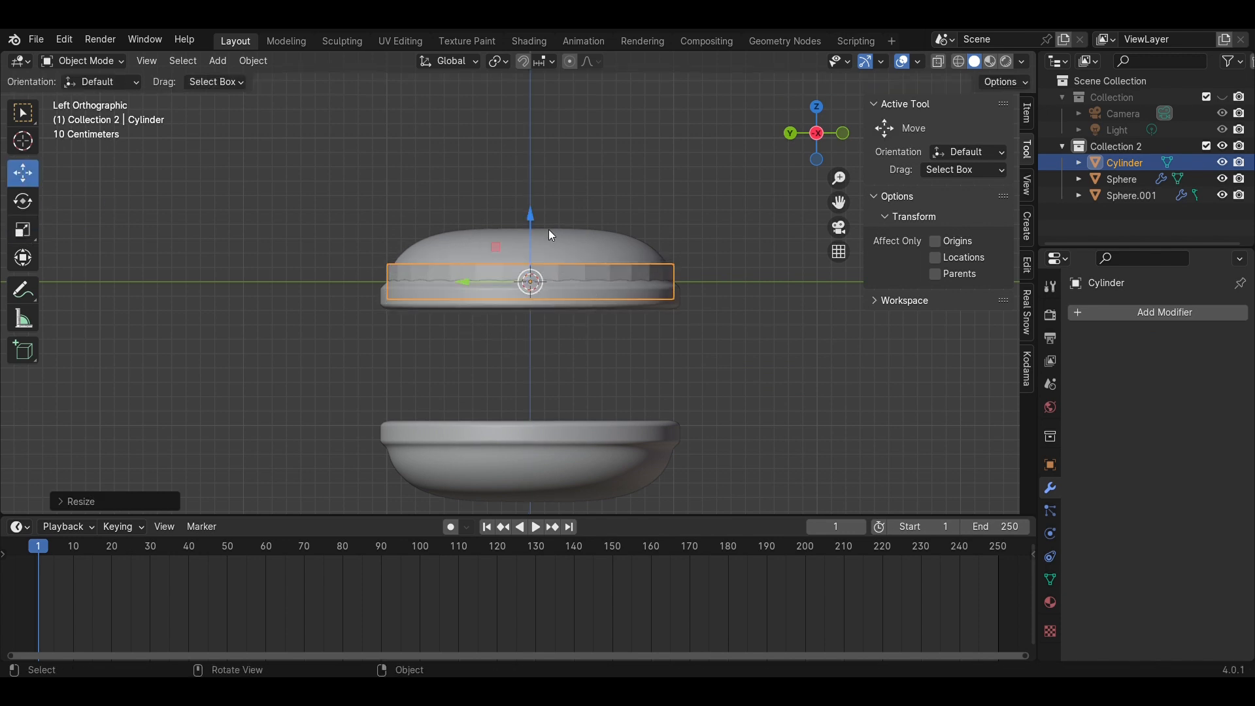
Move the flattened cylinder down along Z into the gap just below the upper shell
shift+click(543, 232)
click(609, 275)
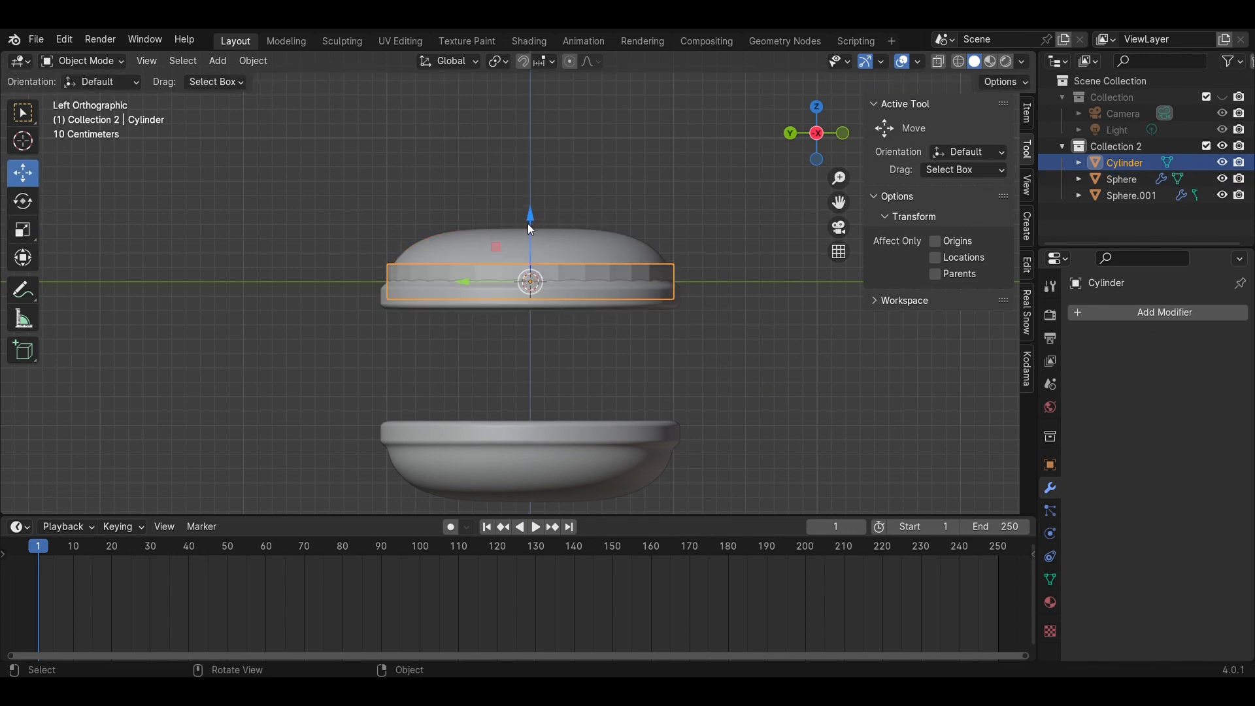
drag(528, 223, 531, 290)
click(707, 333)
scroll(705, 334, up, 1)
shift+middle_drag(702, 337, 670, 284)
click(539, 283)
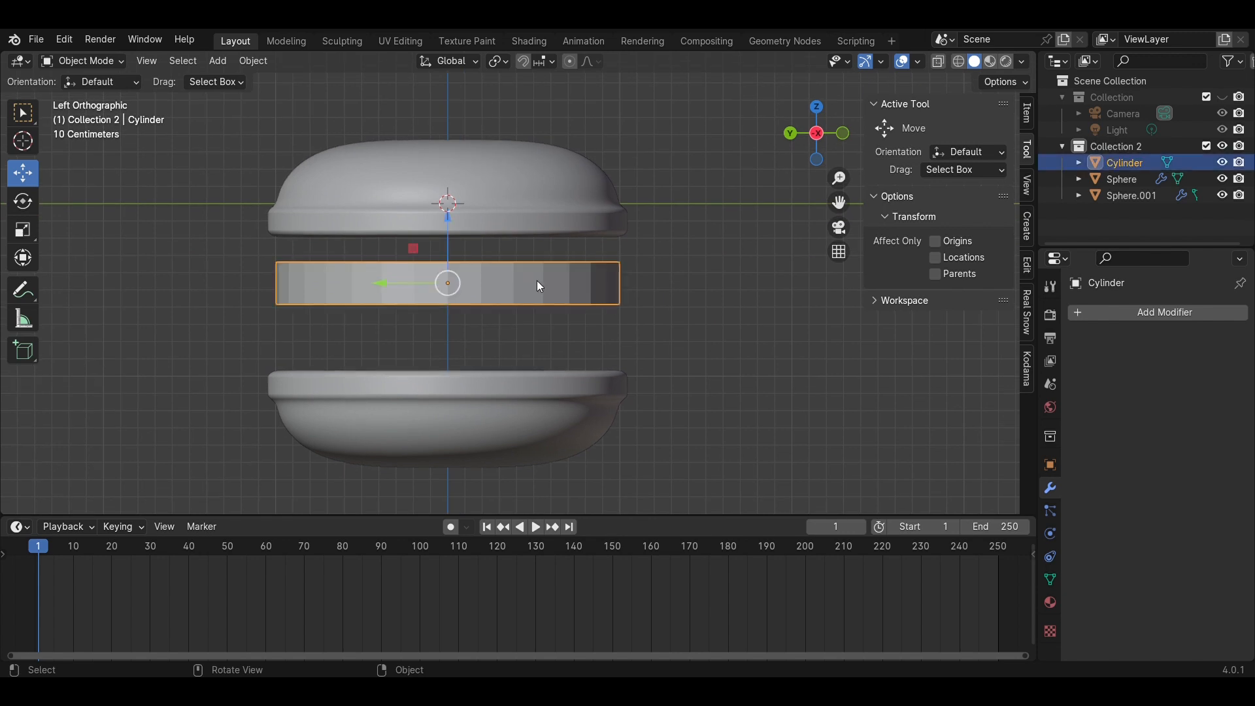
Add a Bevel modifier to the cylinder with an amount of 0.5 m and 10 segments
scroll(539, 283, up, 2)
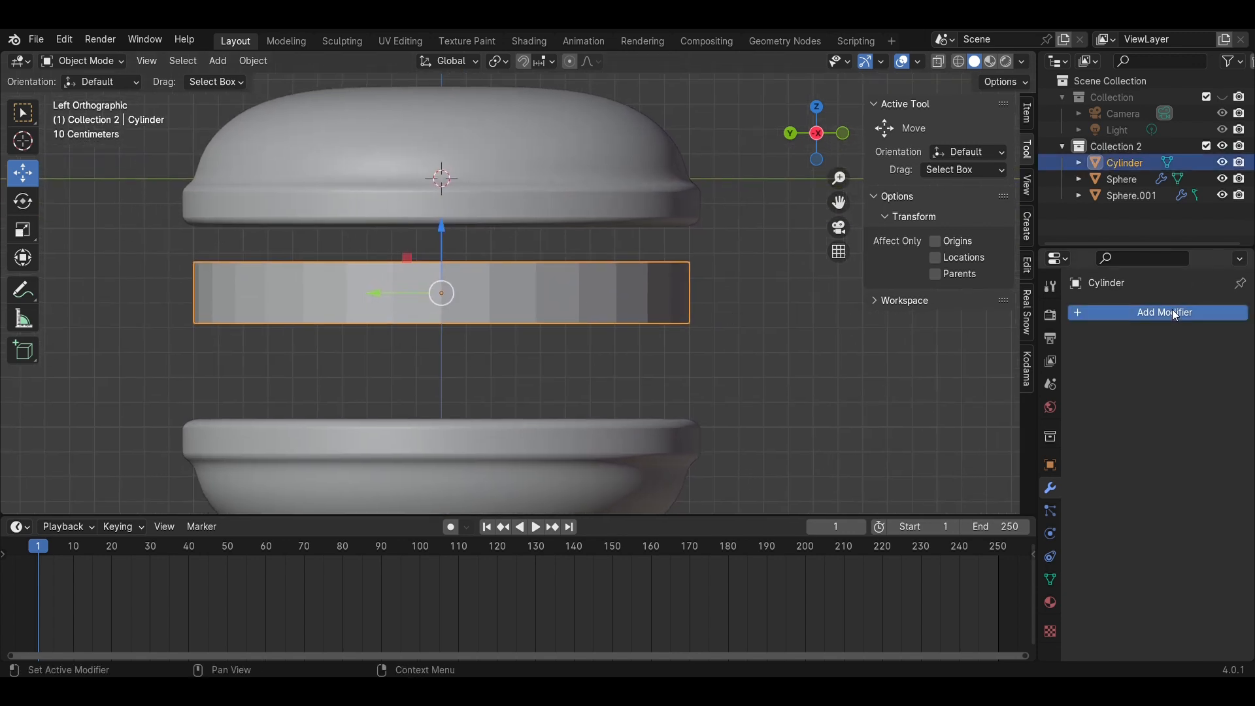
click(1173, 310)
mouse_move(1171, 308)
click(1021, 328)
click(1194, 404)
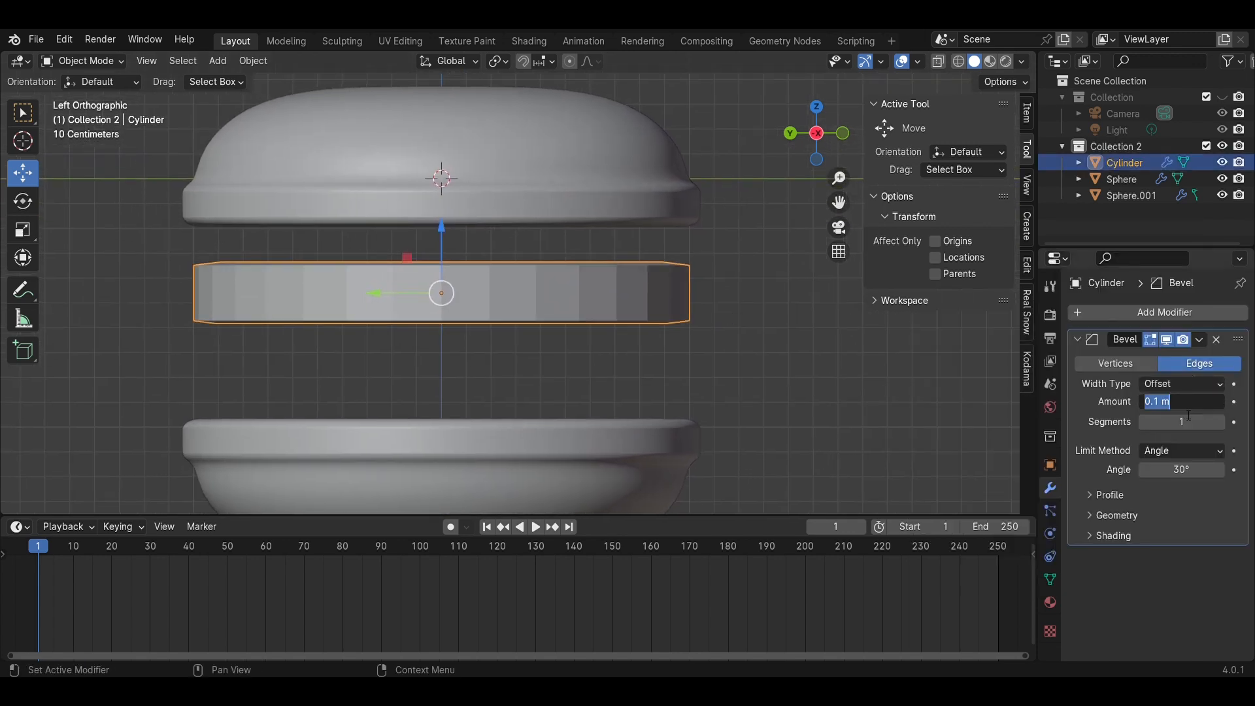
text(.5)
key(Return)
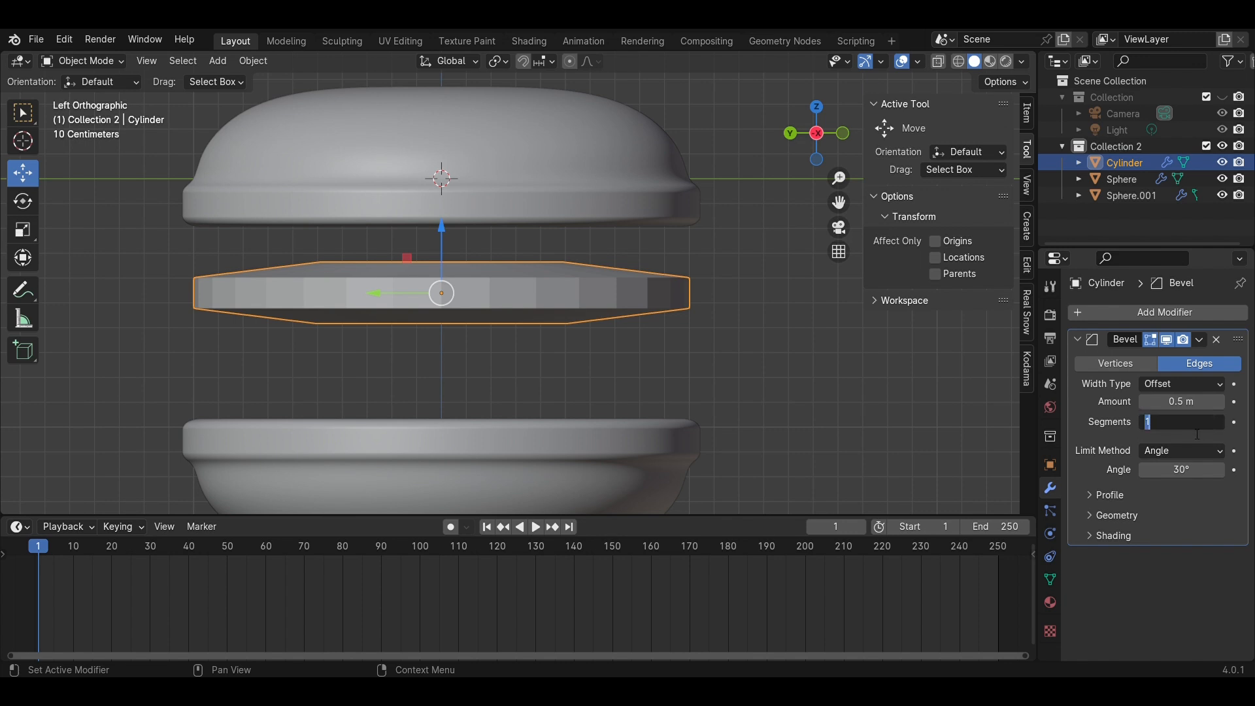
click(1198, 434)
text(10)
key(Return)
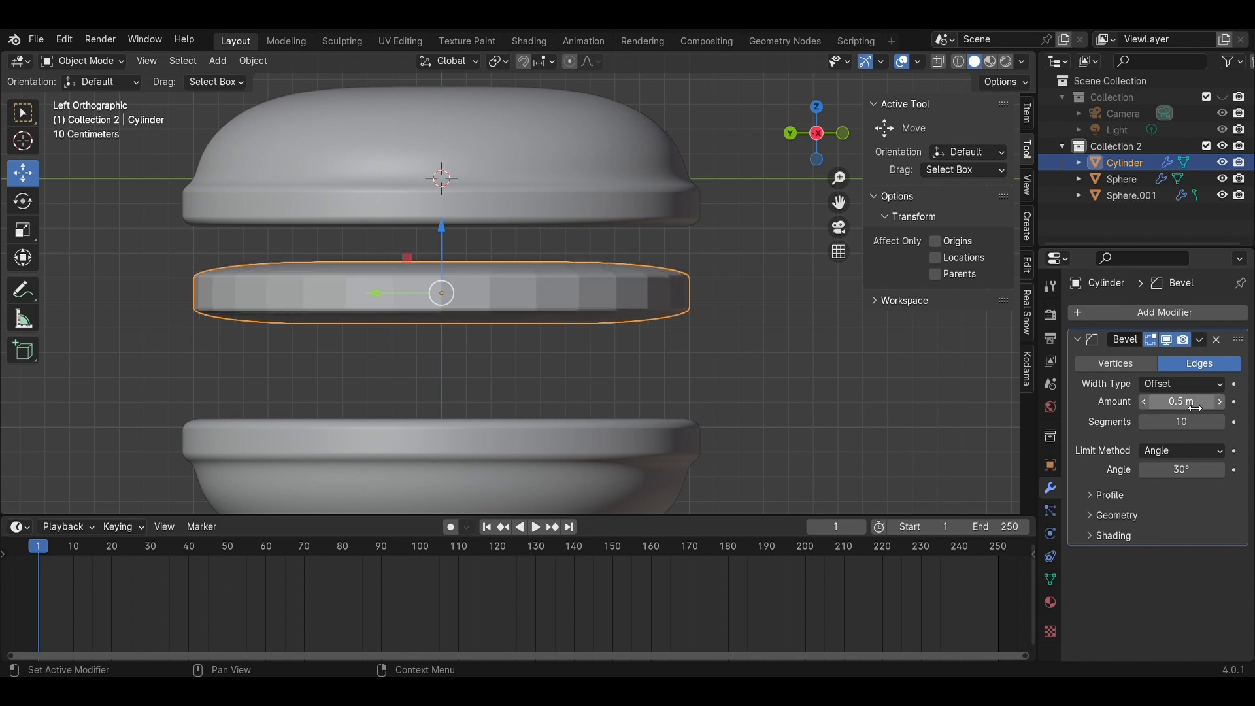
Try a bevel amount of 0.1 m on the cylinder, and settle on 0.3 m
text(.1)
key(Return)
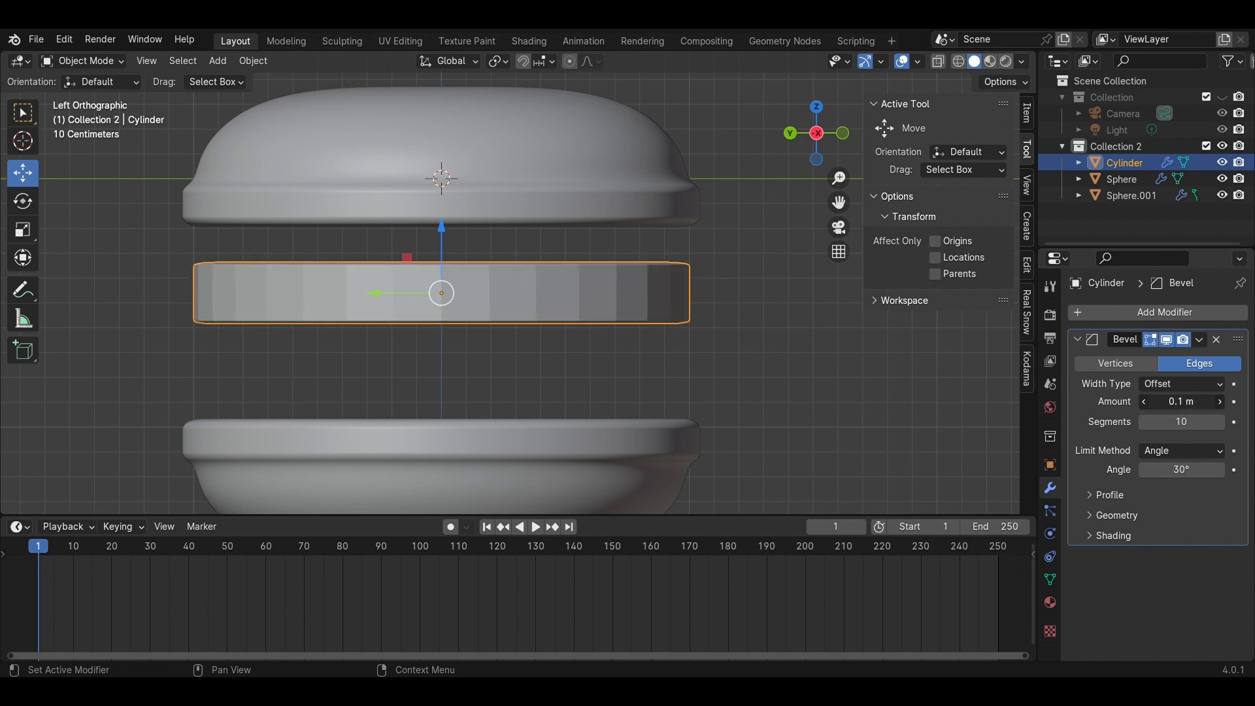
text(.3)
key(Return)
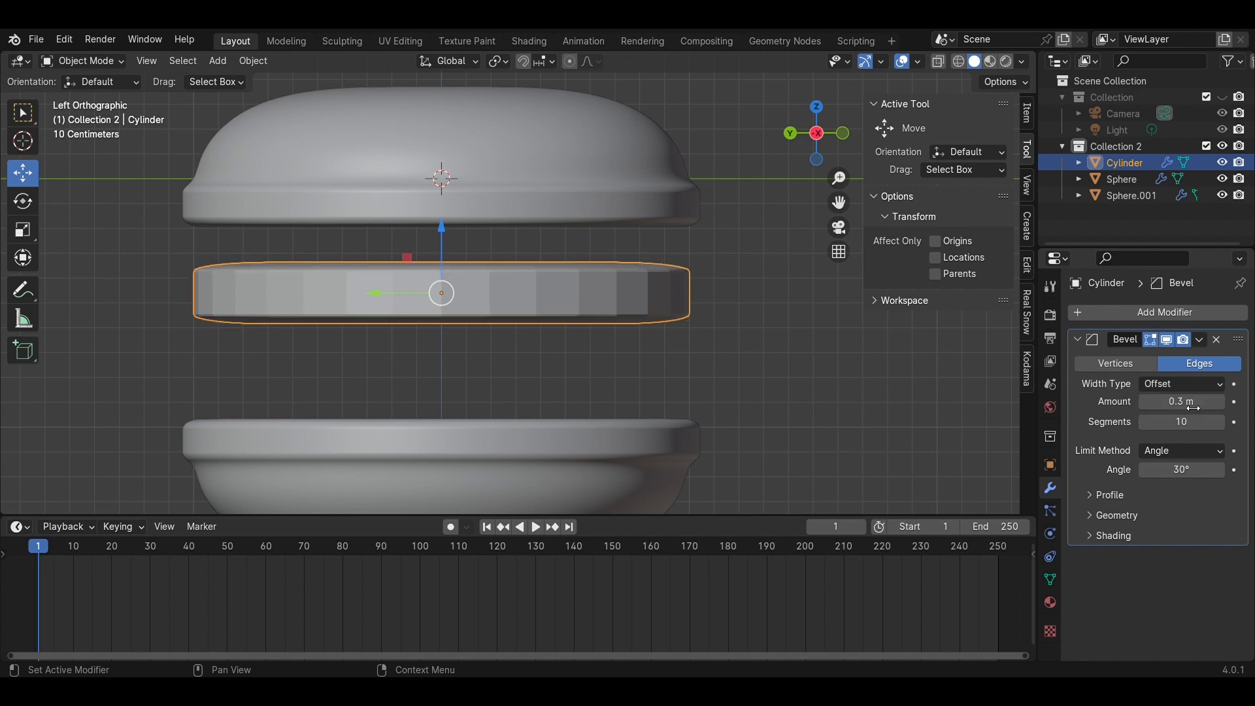
Apply Shade Smooth to the filling cylinder and check its rounded edges
right_click(472, 321)
click(424, 113)
scroll(528, 311, up, 1)
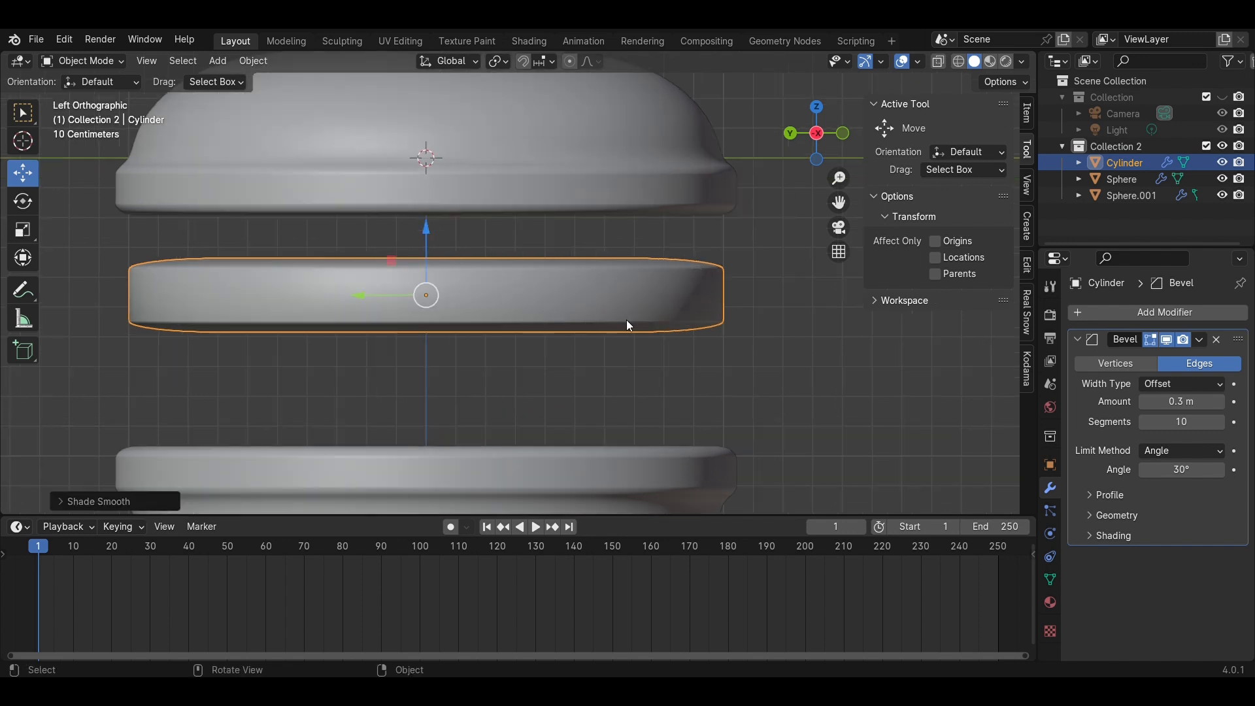
middle_drag(627, 319, 732, 141)
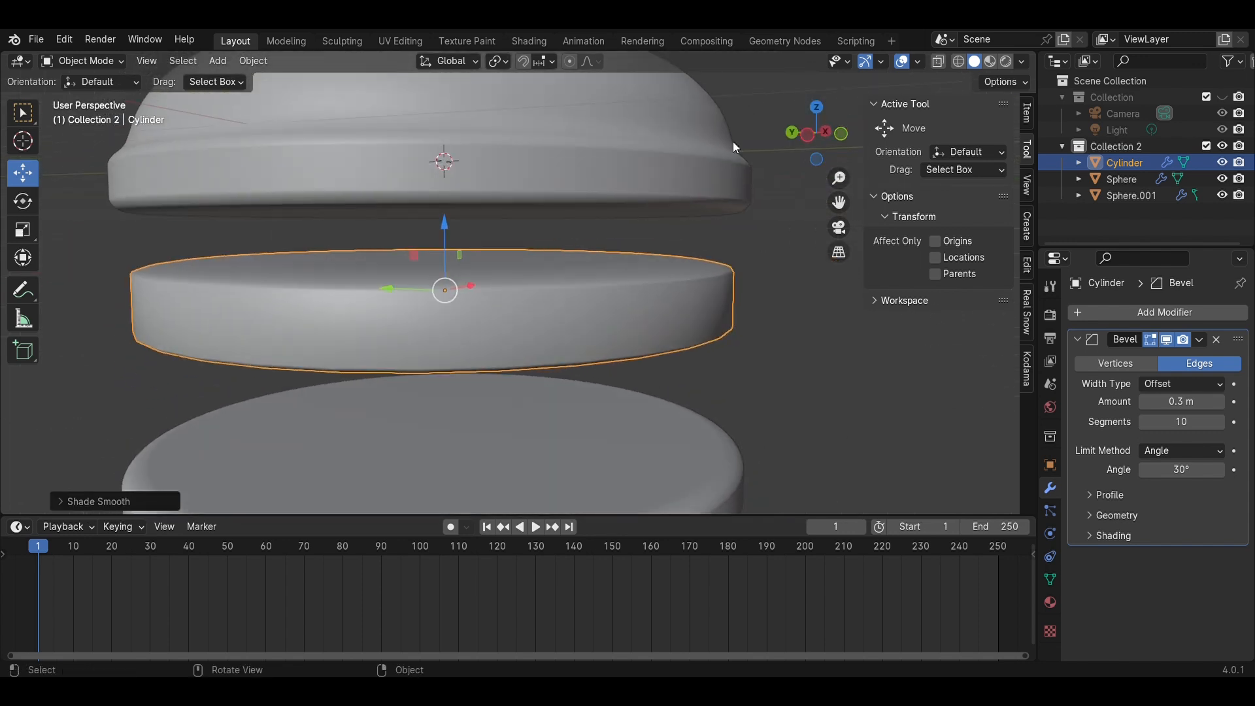
Move the filling cylinder up along Z against the underside of the upper shell
click(811, 137)
drag(429, 244, 429, 188)
click(569, 429)
Move the lower shell up along Z until it meets the underside of the filling
scroll(523, 412, down, 3)
click(469, 393)
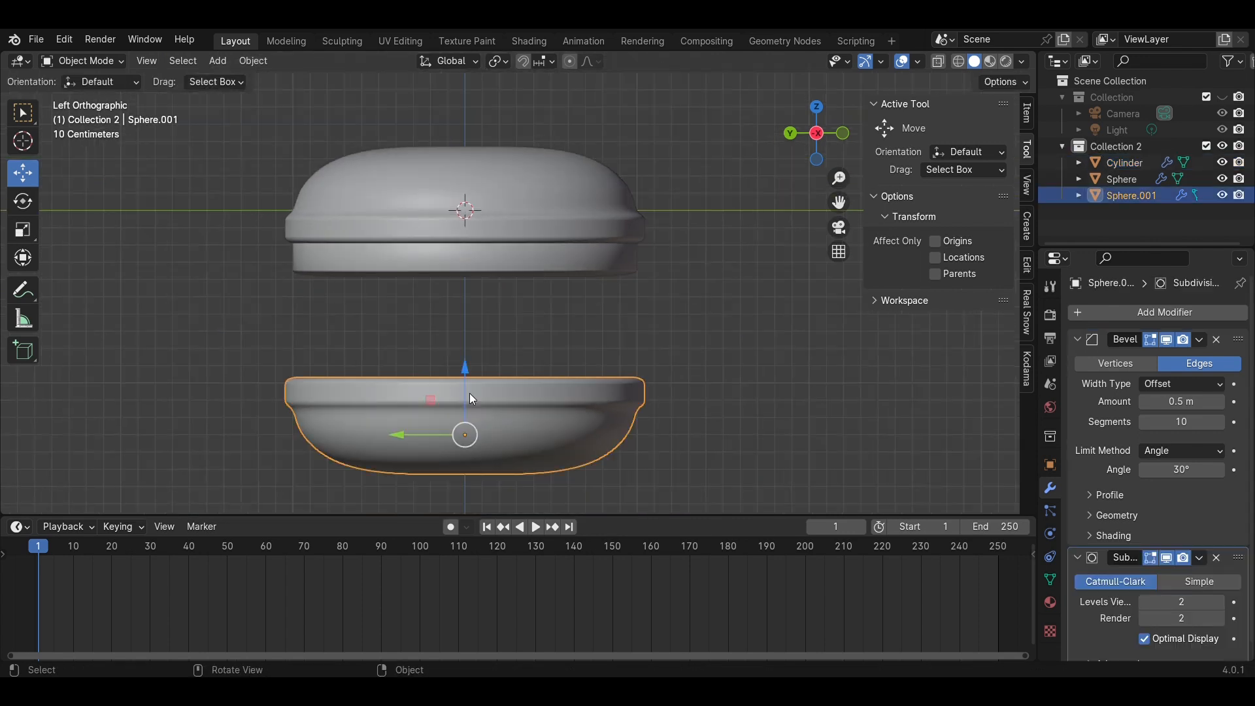
drag(468, 385, 474, 272)
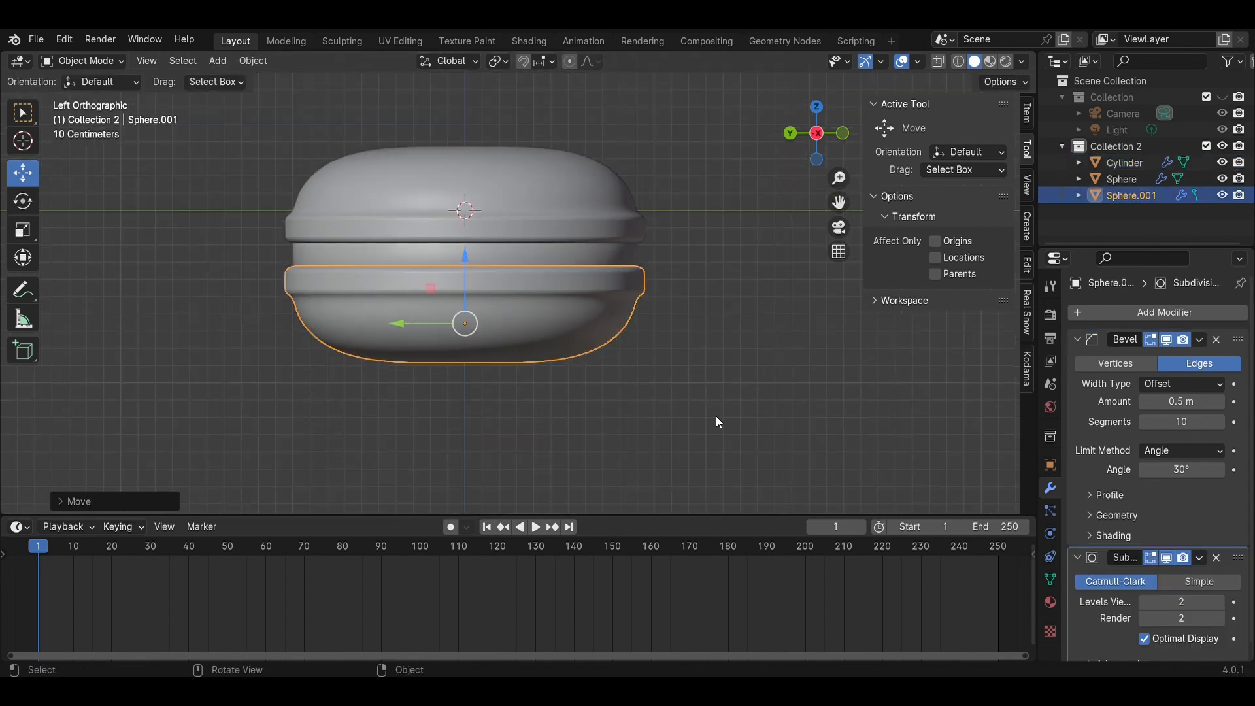
click(715, 416)
Save the file and view the assembled macaron through the scene camera
middle_drag(716, 416, 558, 382)
scroll(558, 382, down, 4)
key(ctrl+s)
scroll(552, 363, up, 1)
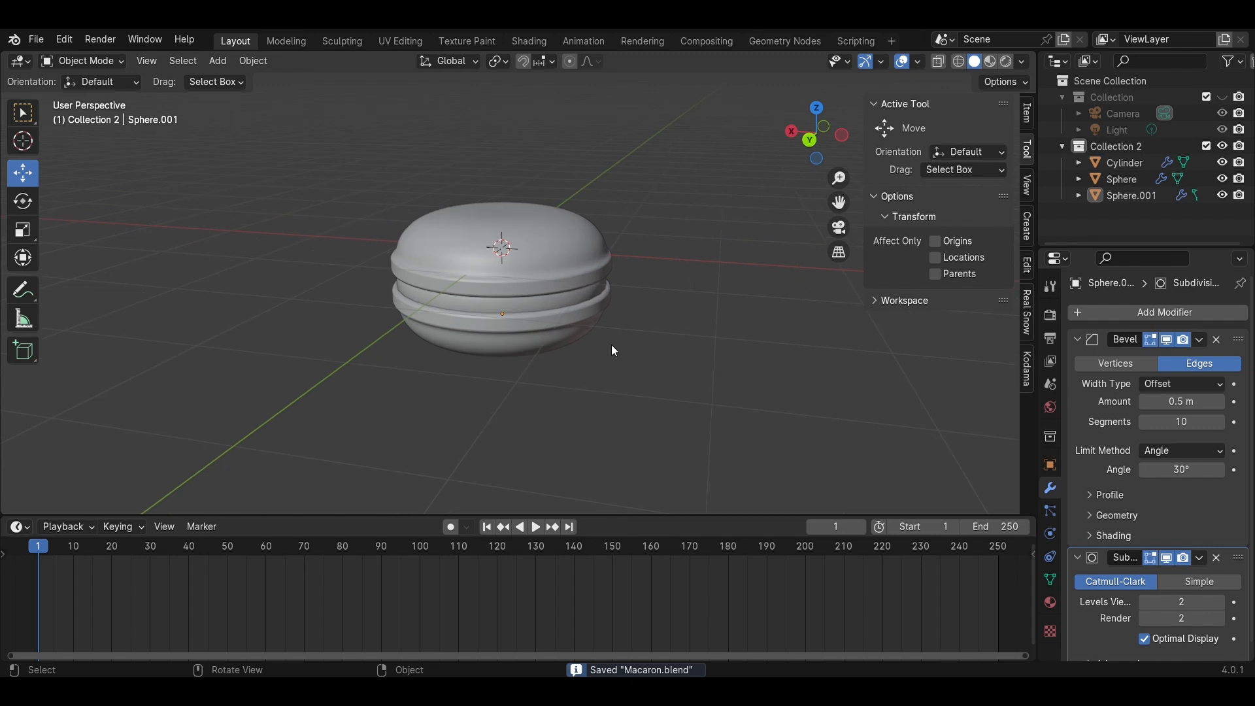
middle_drag(611, 343, 580, 358)
key(KP_0)
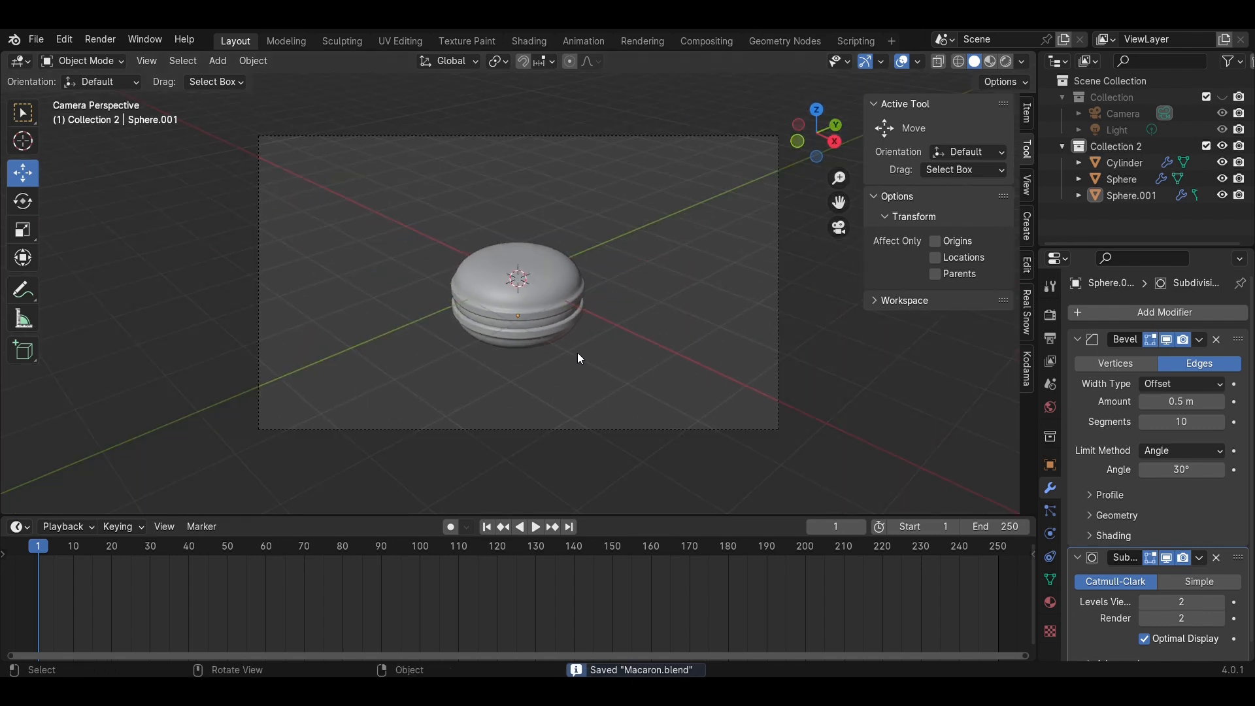
scroll(577, 352, up, 2)
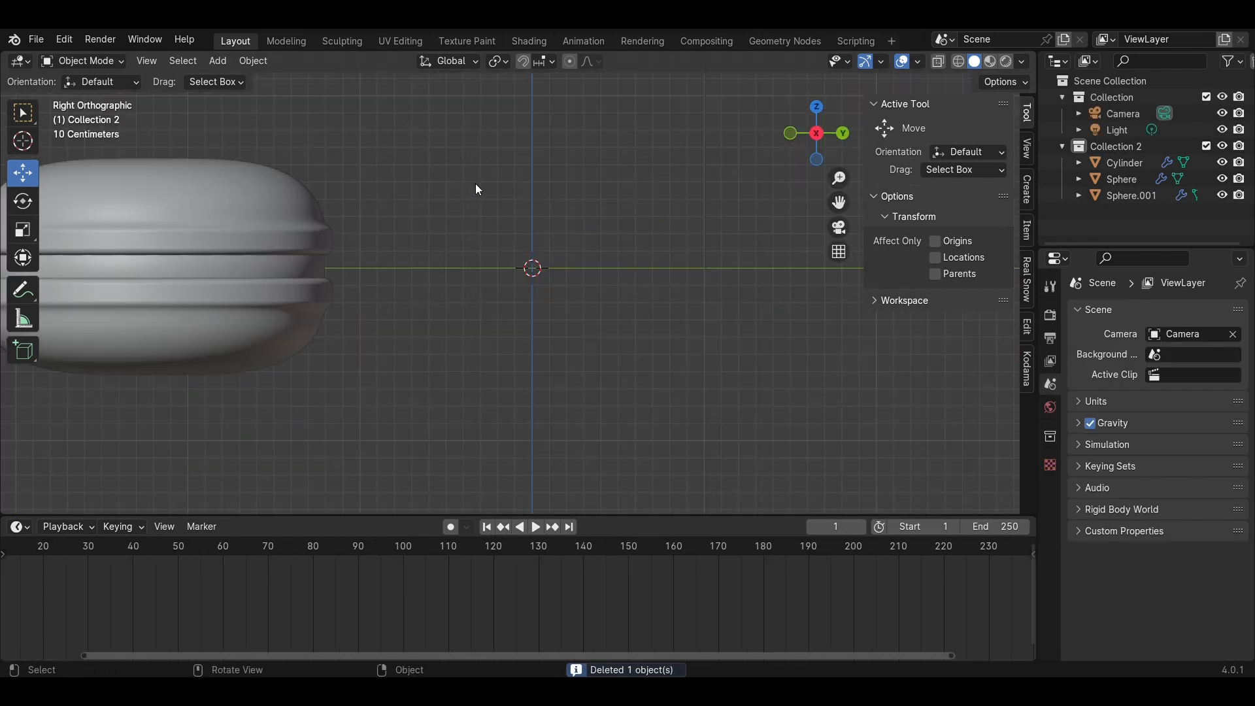
Add a torus curve spiral at the world origin and set its turns to 20
key(shift+a)
mouse_move(372, 107)
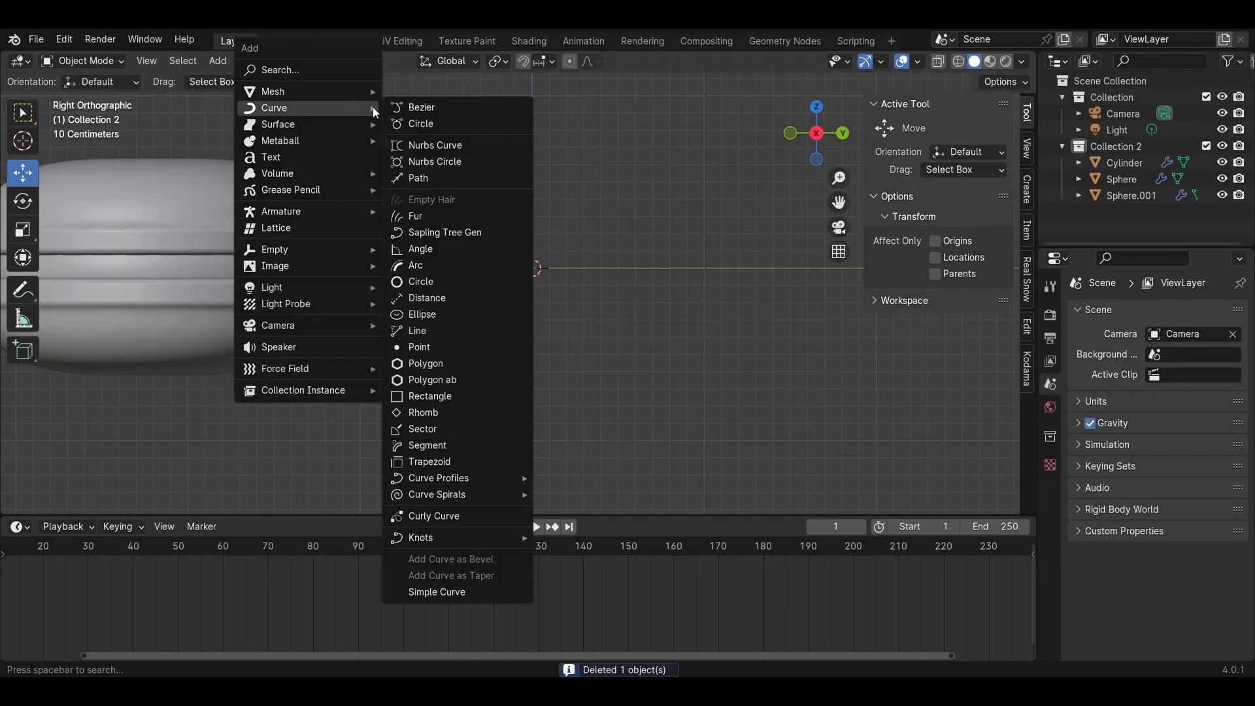
mouse_move(458, 495)
click(575, 543)
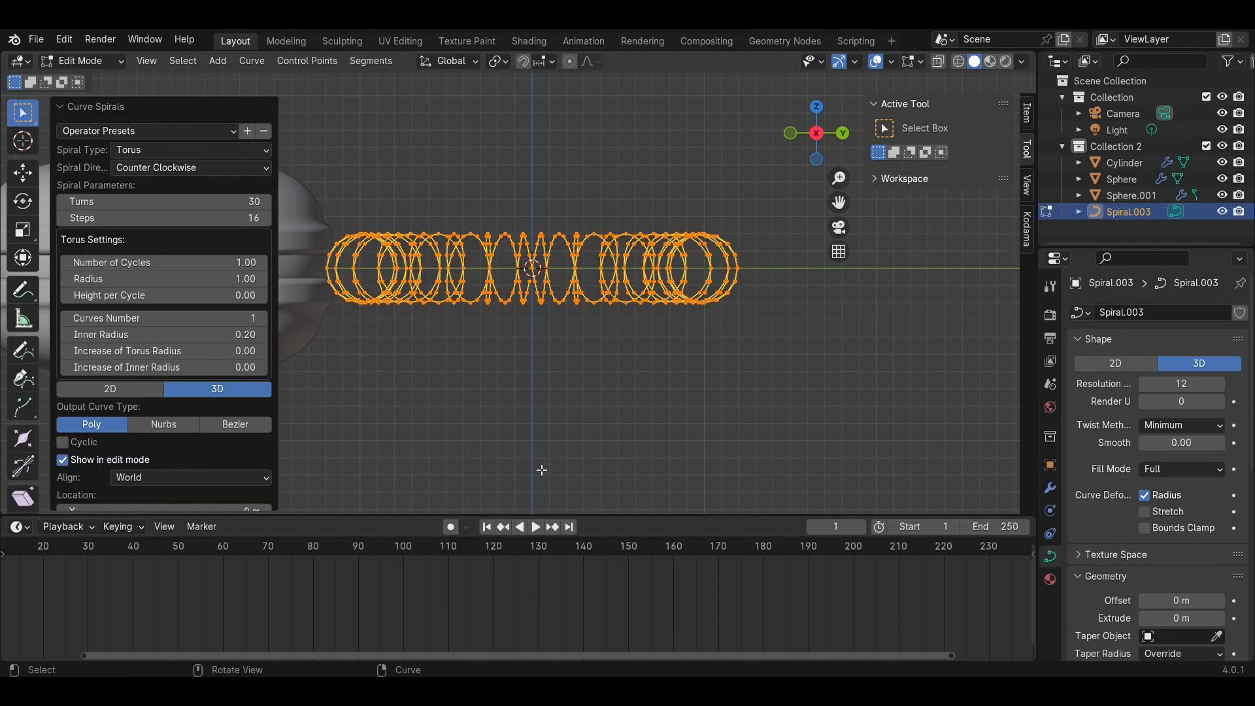
mouse_move(226, 207)
mouse_down()
mouse_move(196, 207)
mouse_move(229, 207)
mouse_up()
click(241, 208)
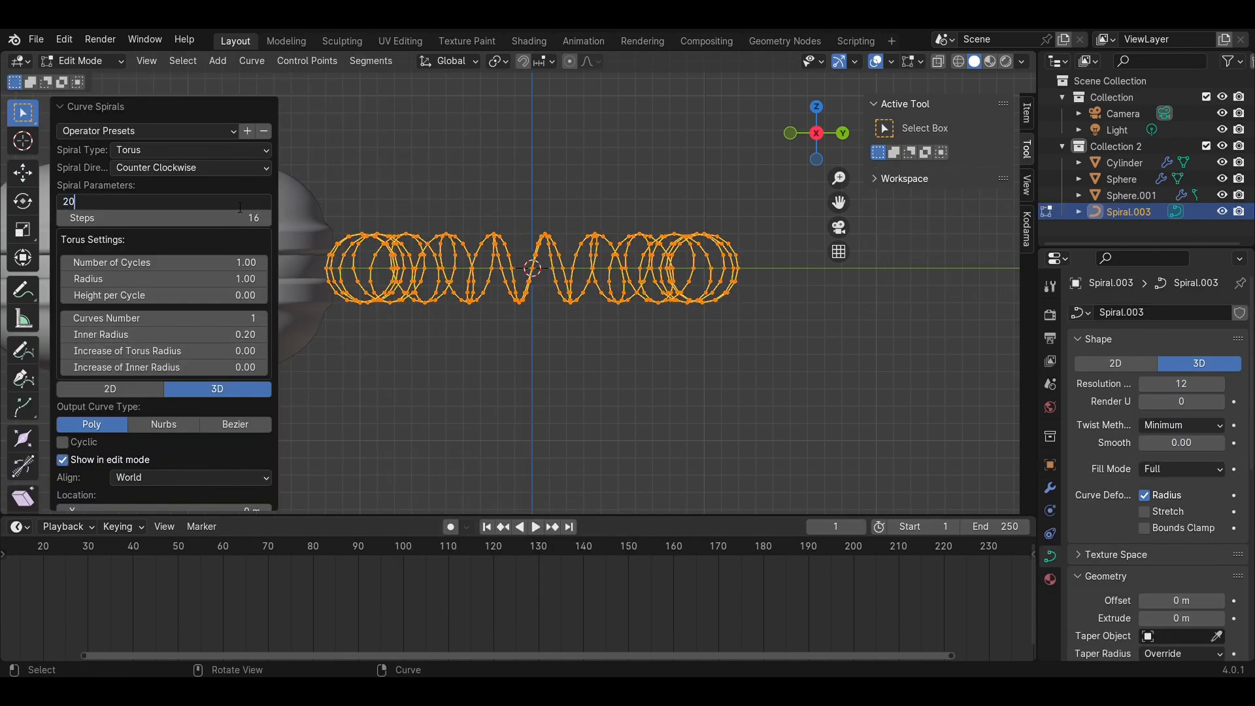
text(20)
key(Return)
middle_drag(490, 329, 402, 398)
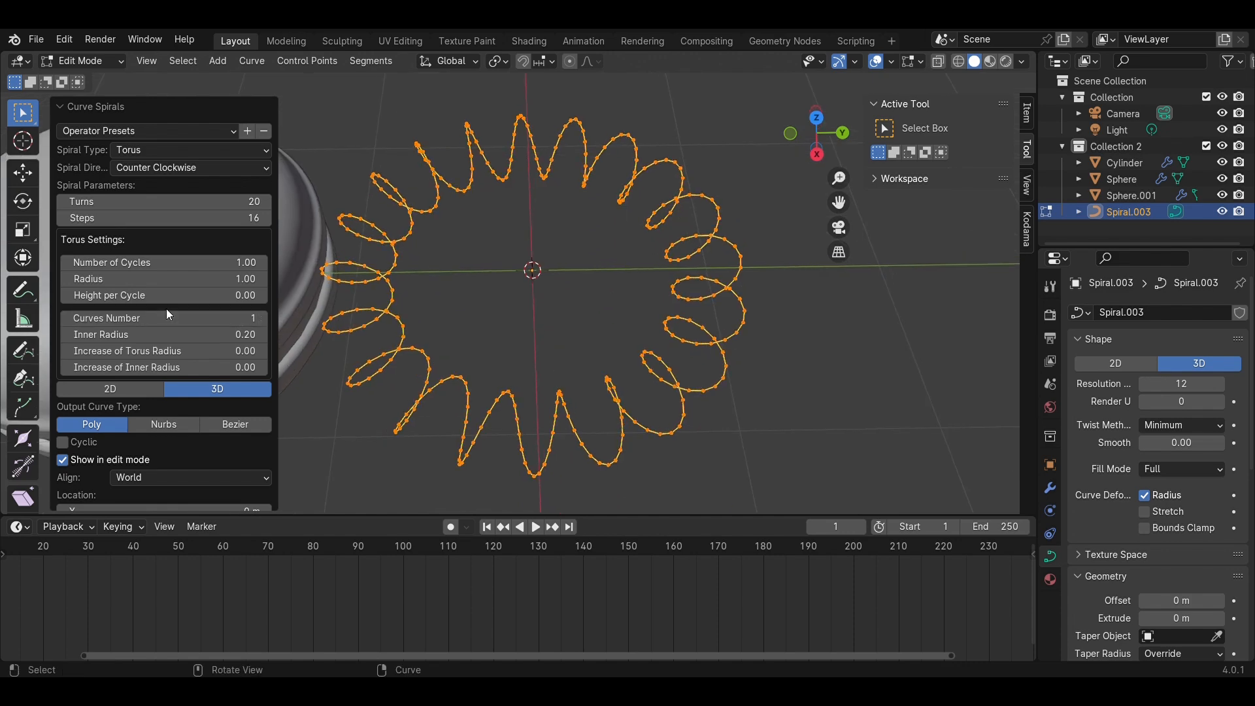
Set the torus spiral's curves number to 3, inner radius to 0.35 and radius to 0.55
drag(189, 336, 177, 341)
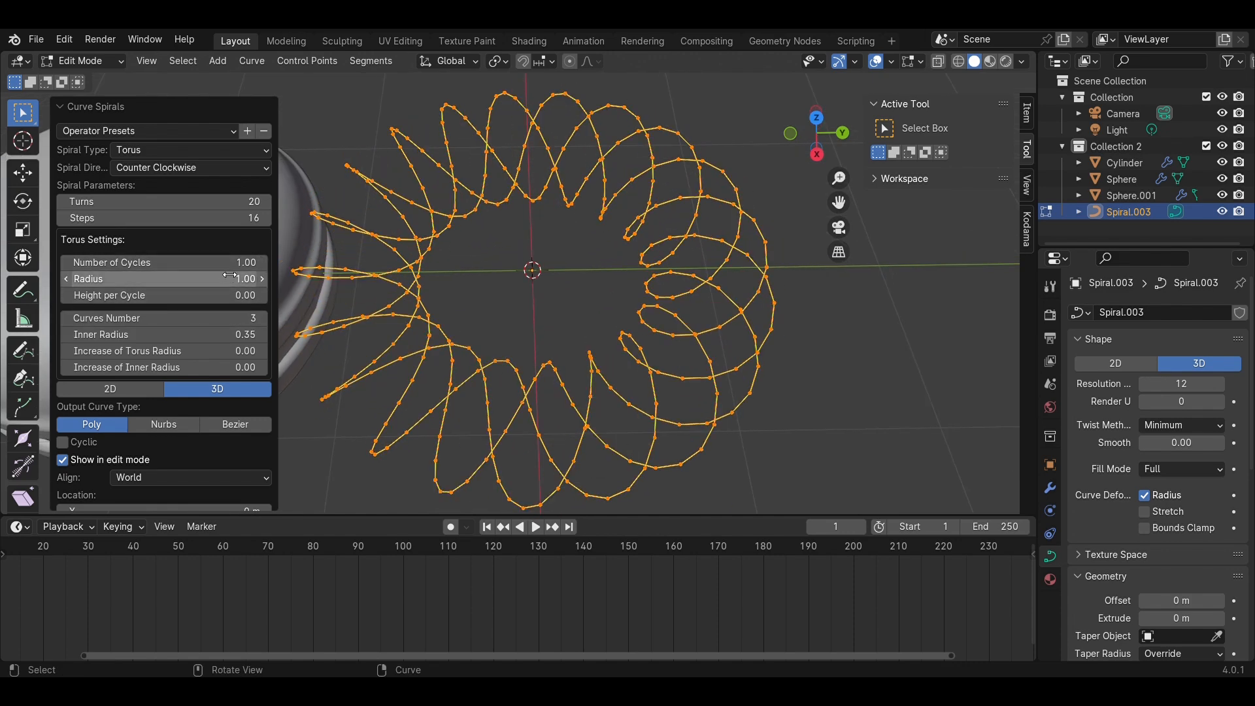
drag(230, 279, 209, 281)
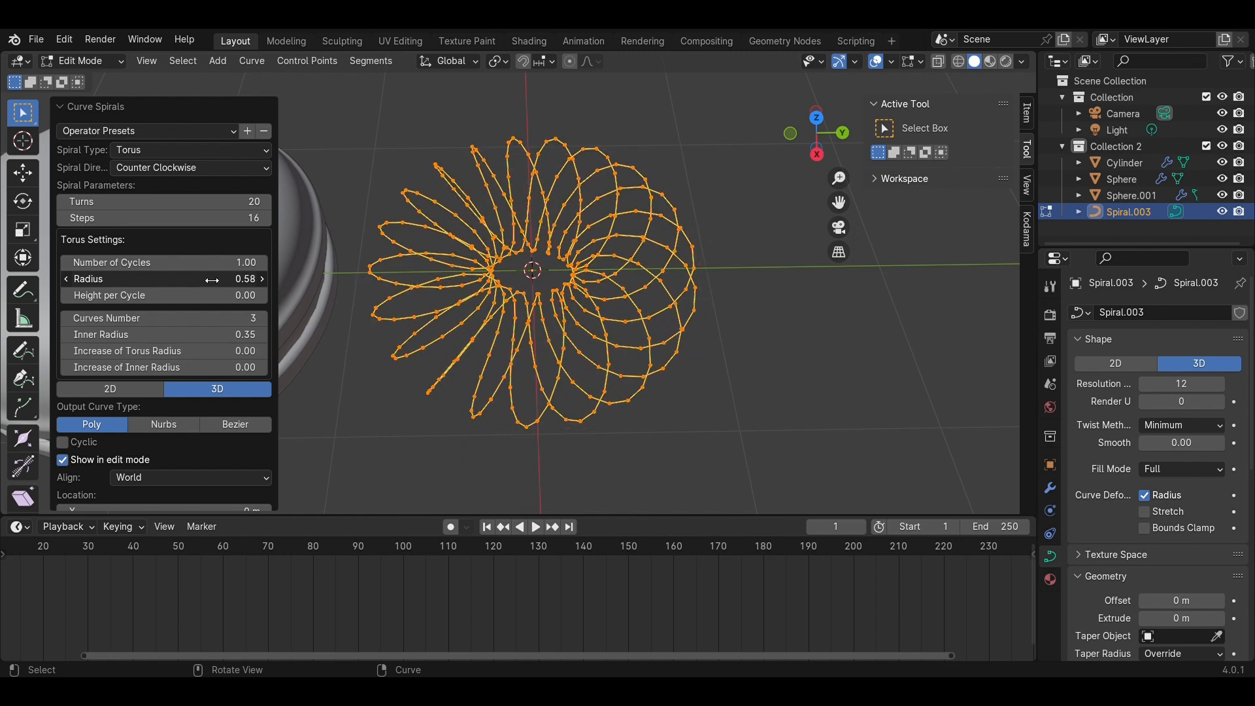
click(227, 284)
text(0.55)
key(Return)
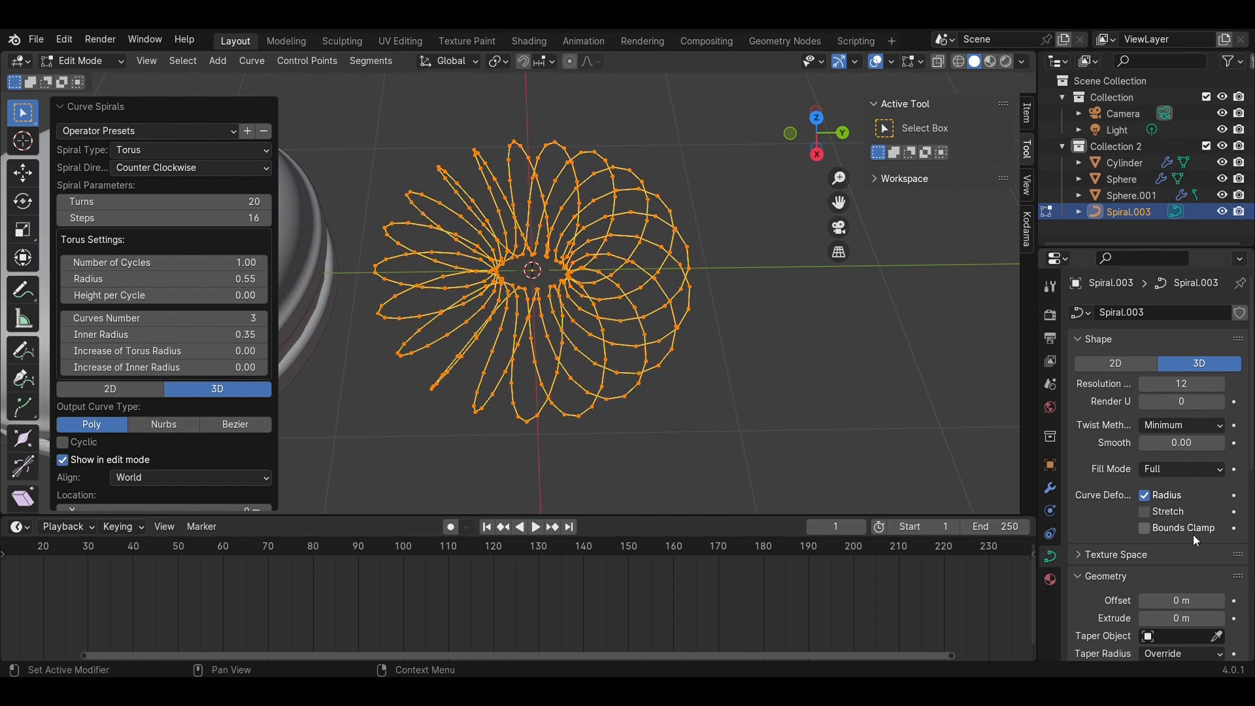
Thicken the spiral with a round bevel depth of 0.19 m and check it from the side
scroll(1187, 565, down, 6)
drag(1196, 554, 1221, 554)
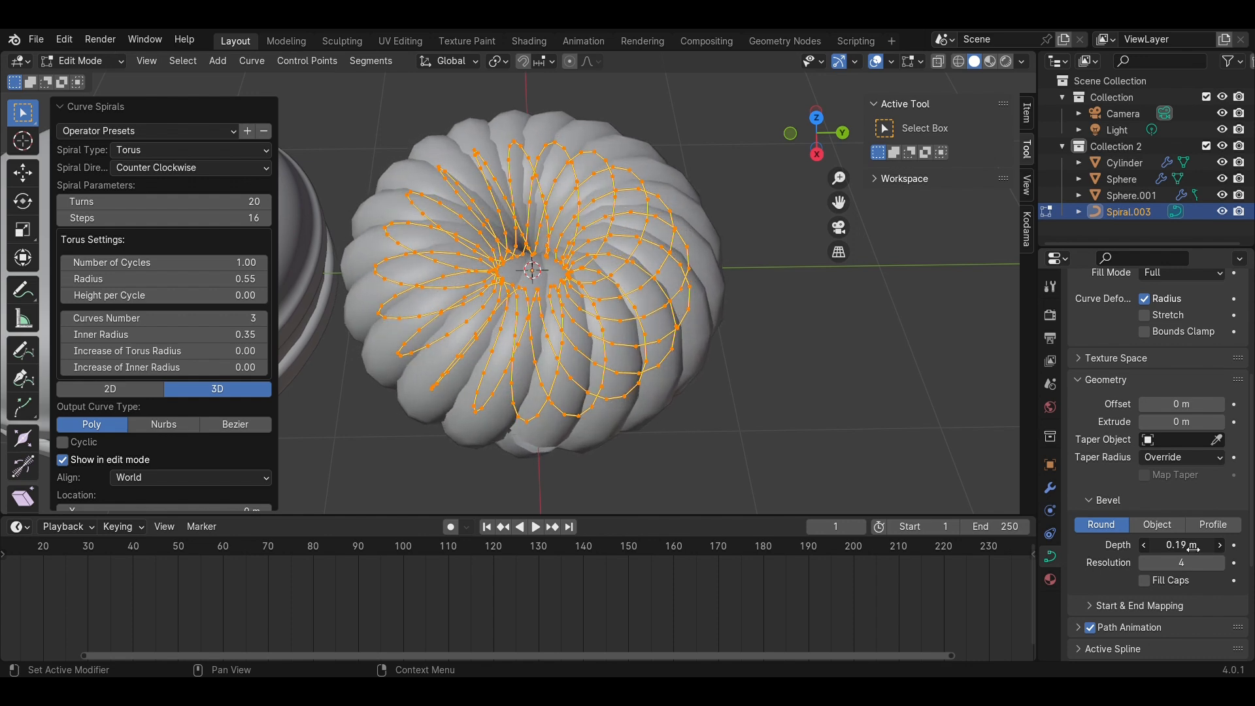
click(817, 156)
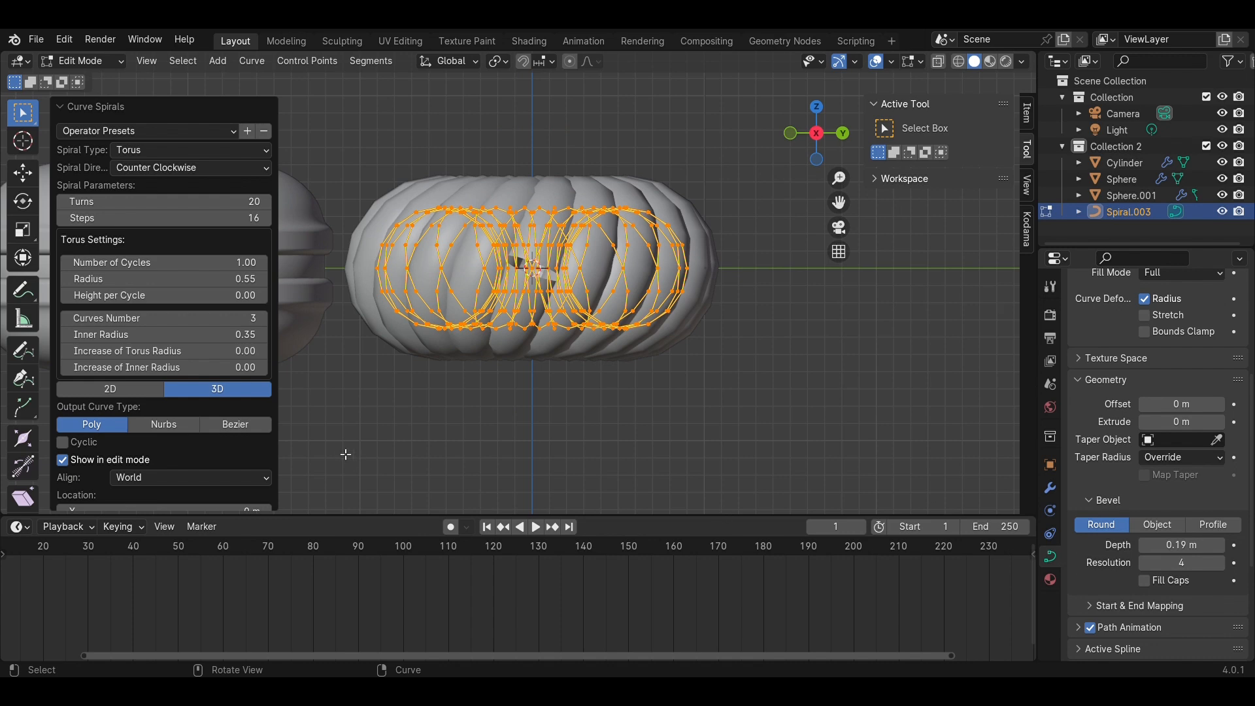
Set the torus spiral's steps to 15 and its radius to 0.70
drag(221, 202, 245, 218)
click(221, 206)
key(Return)
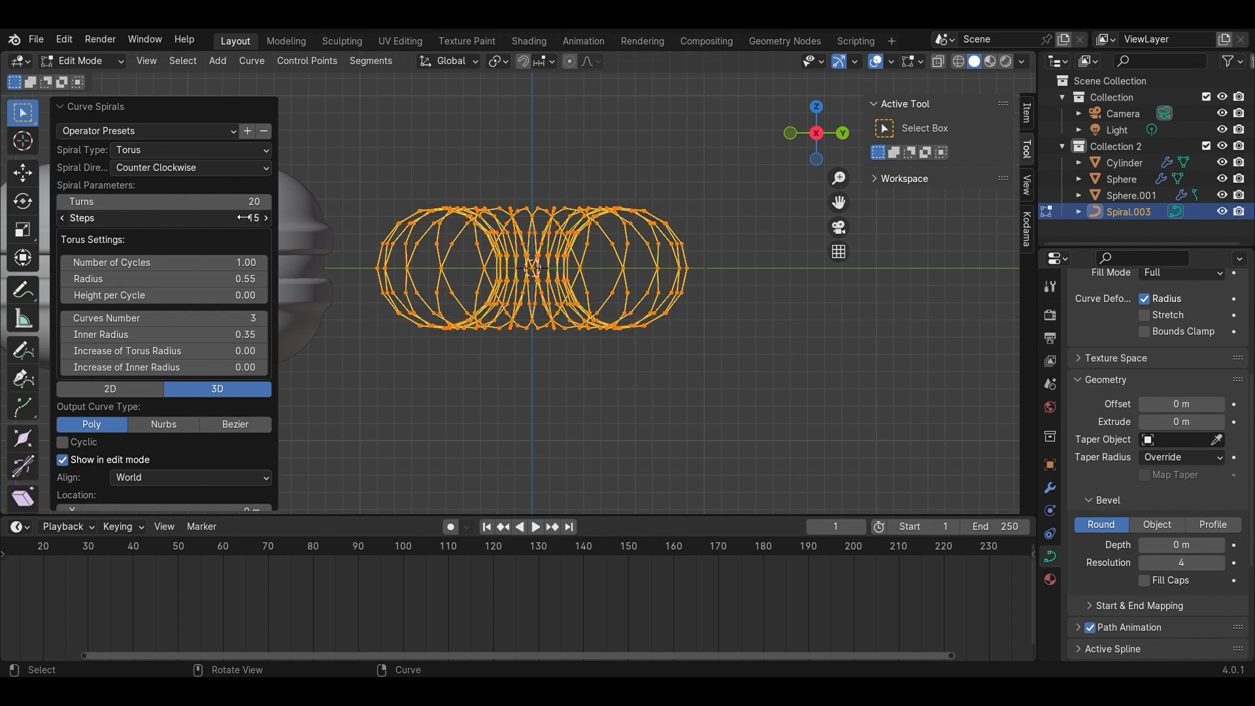
drag(237, 279, 241, 279)
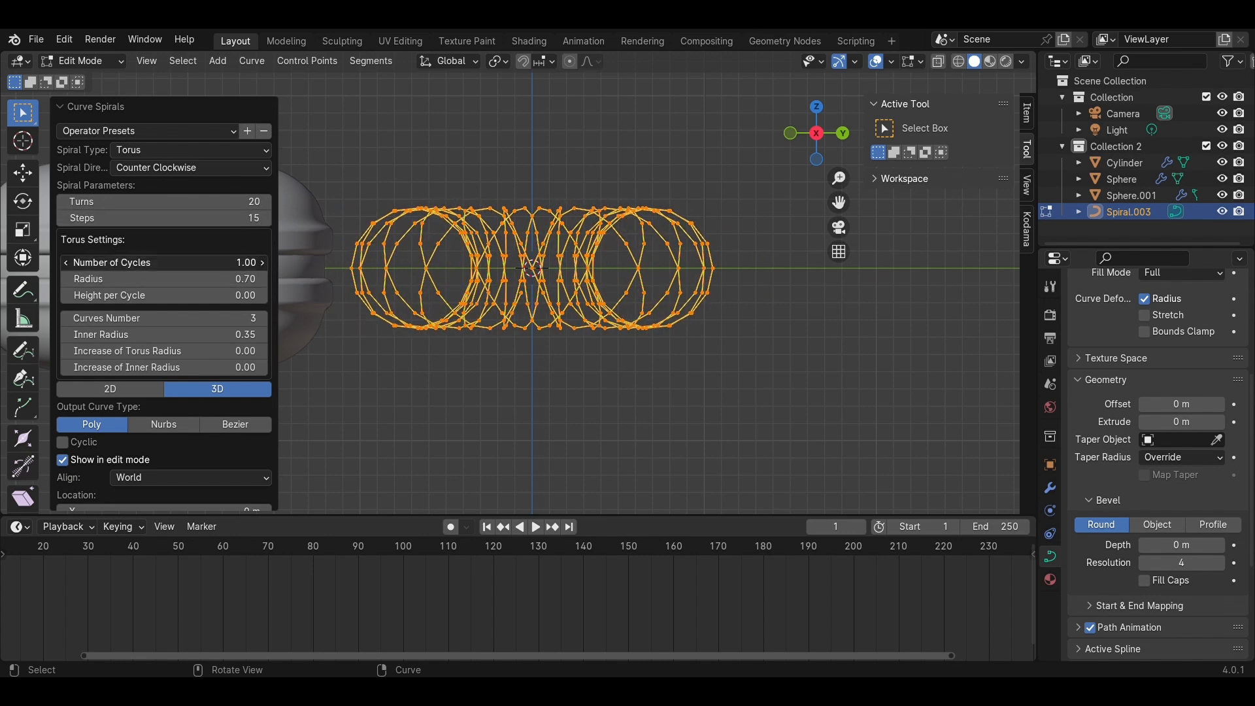
Give the spiral a round bevel depth of 0.17 m without fill caps and open its modifier settings
middle_drag(488, 334, 487, 433)
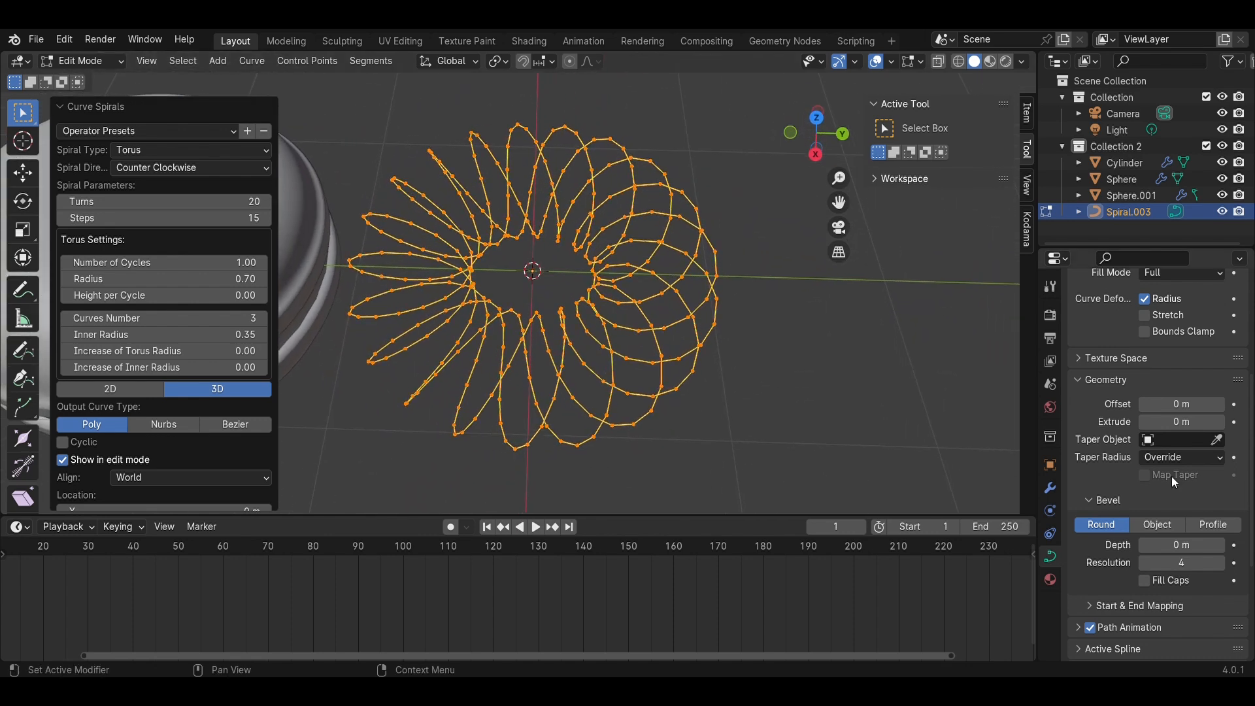
drag(1179, 545, 1211, 545)
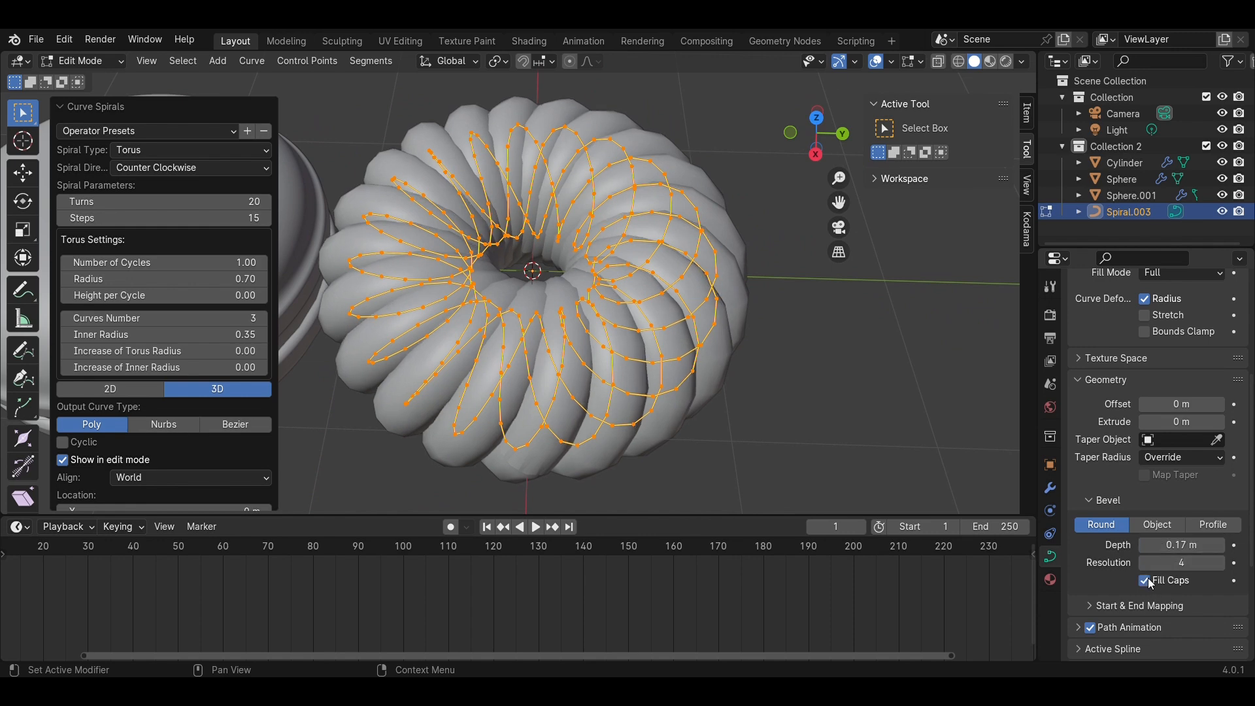
middle_drag(751, 424, 755, 453)
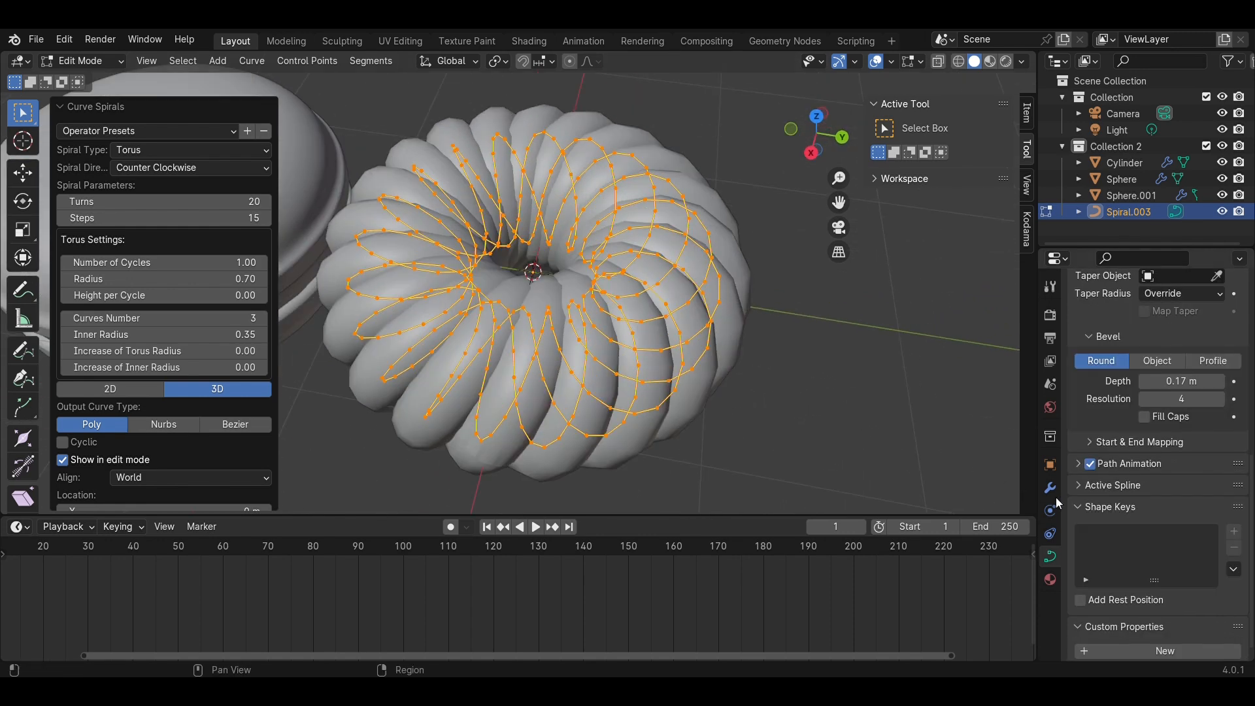
click(1050, 489)
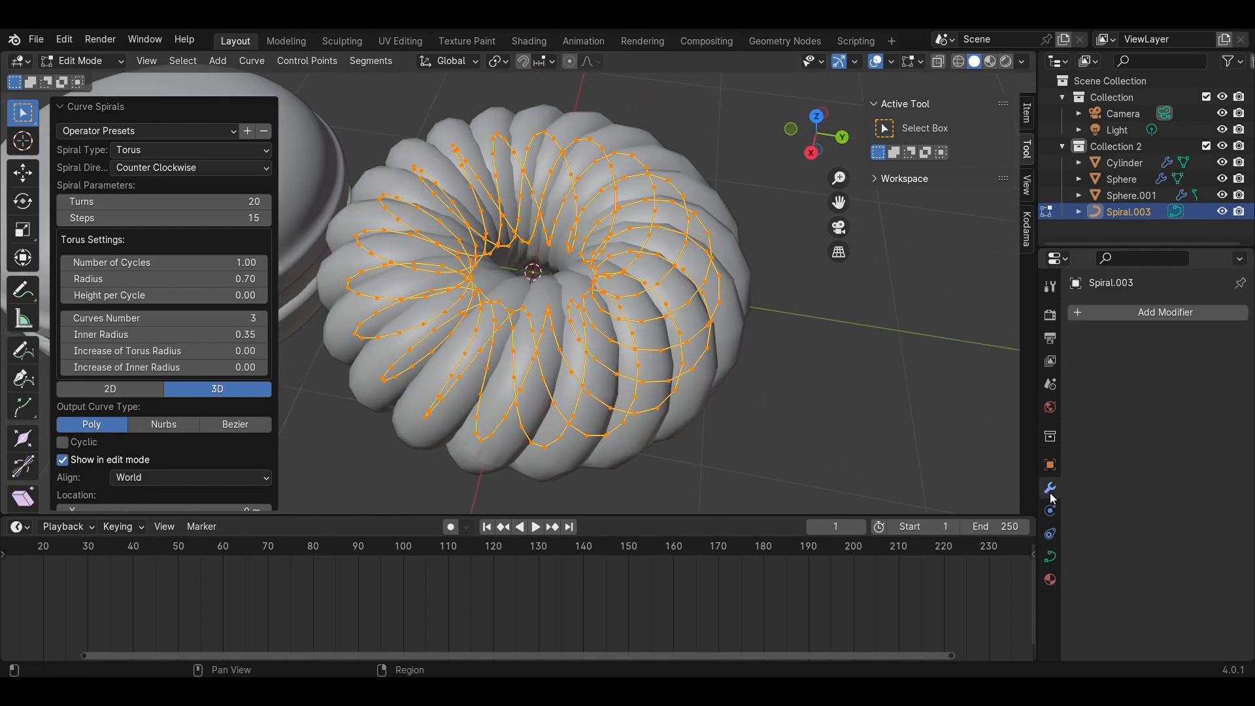
Add a Subdivision Surface modifier with a viewport level of 2 to the spiral, then return to Object Mode
click(1180, 312)
mouse_move(1177, 308)
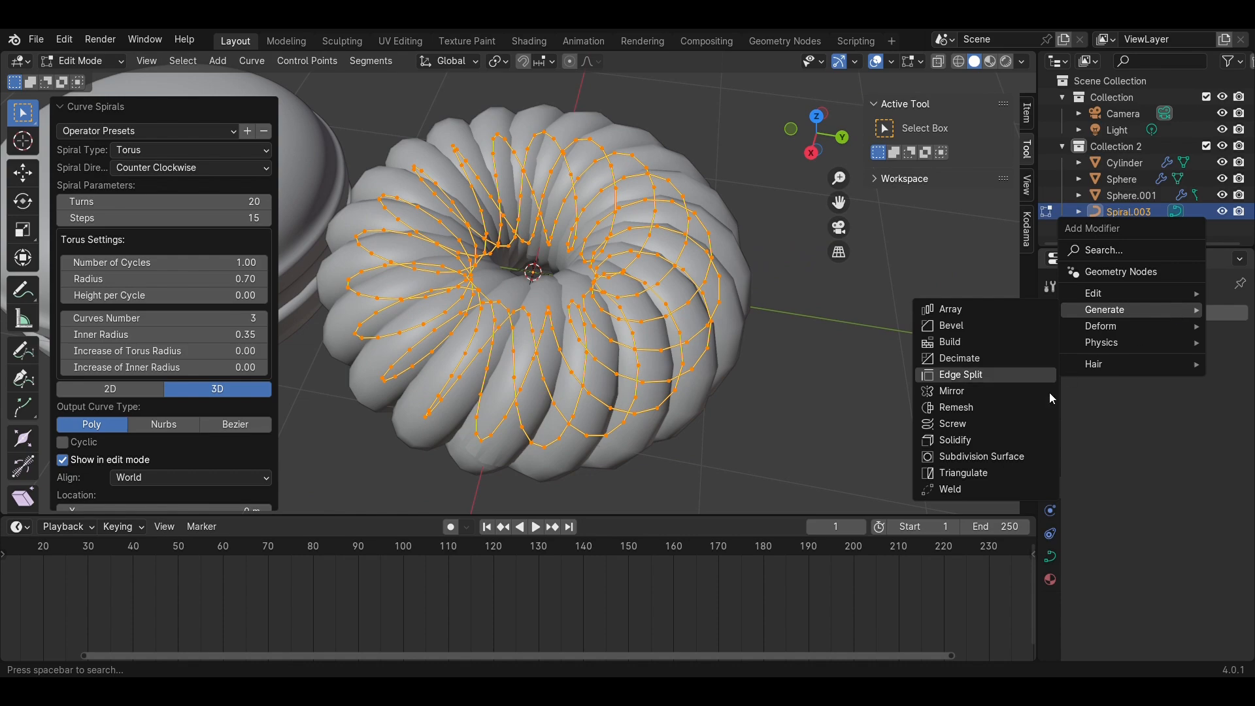
click(1020, 458)
click(1222, 384)
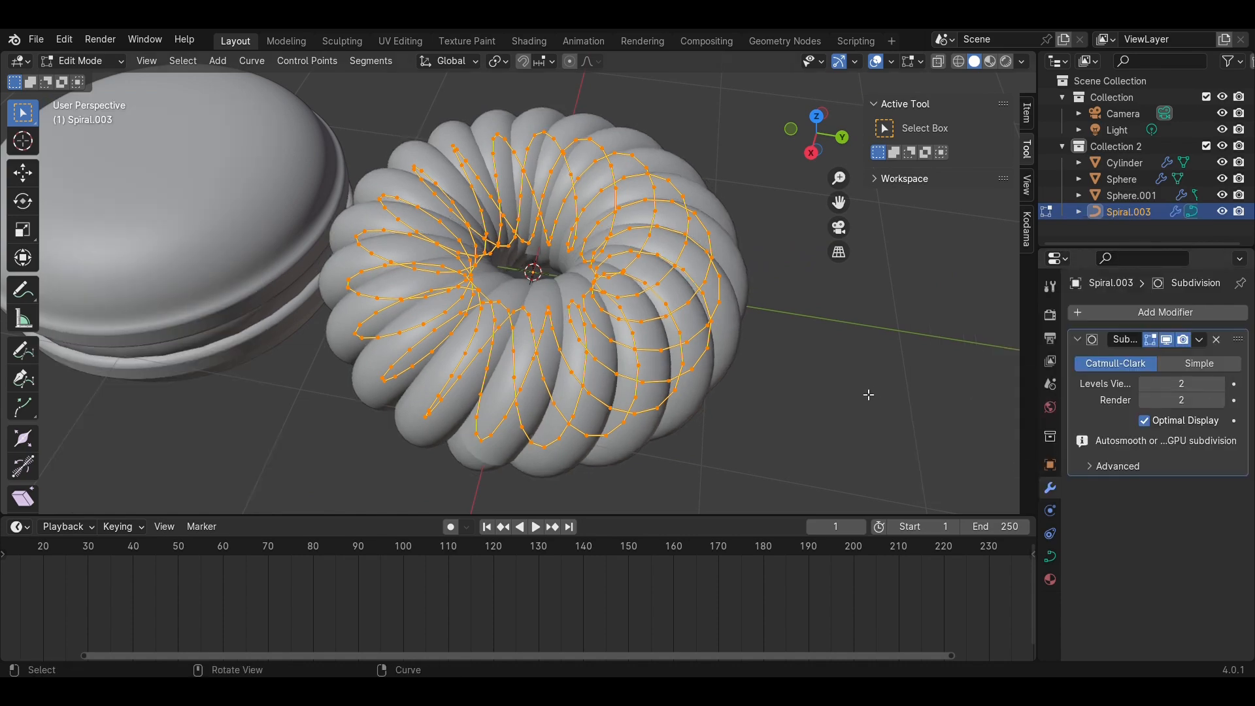
click(876, 348)
middle_drag(876, 348, 761, 383)
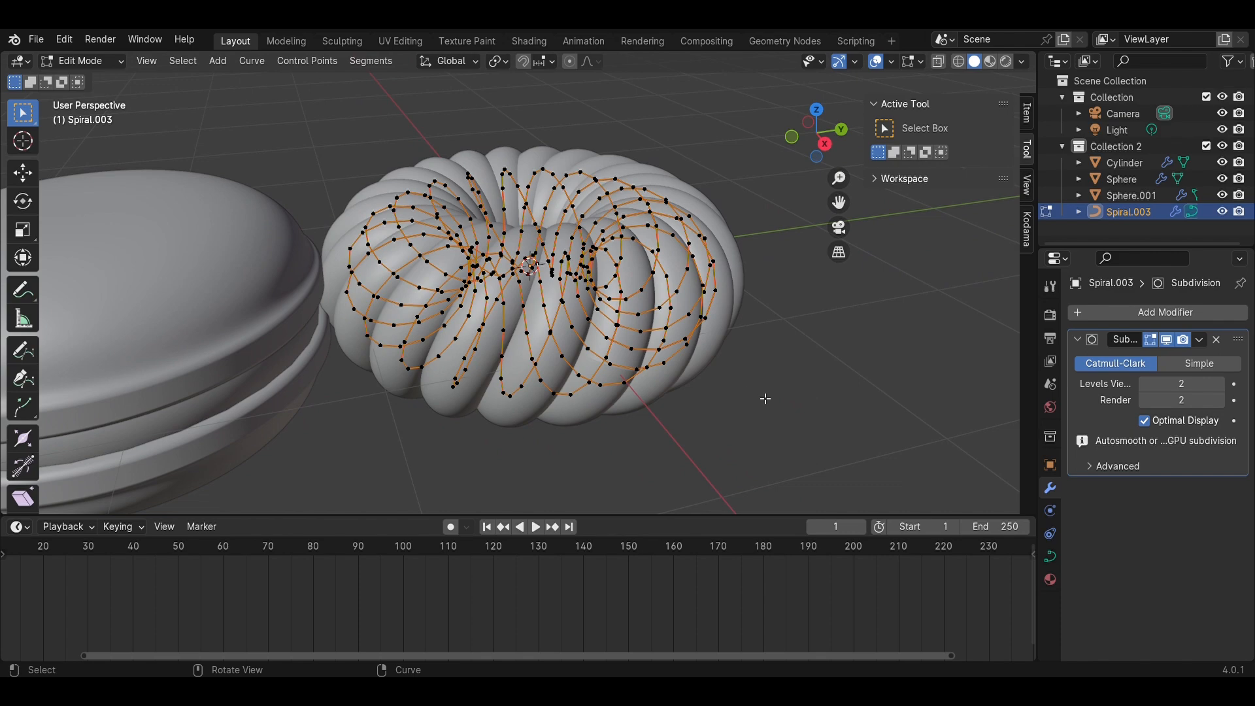
scroll(759, 397, up, 4)
middle_drag(703, 365, 697, 423)
scroll(702, 372, down, 2)
key(Tab)
click(823, 434)
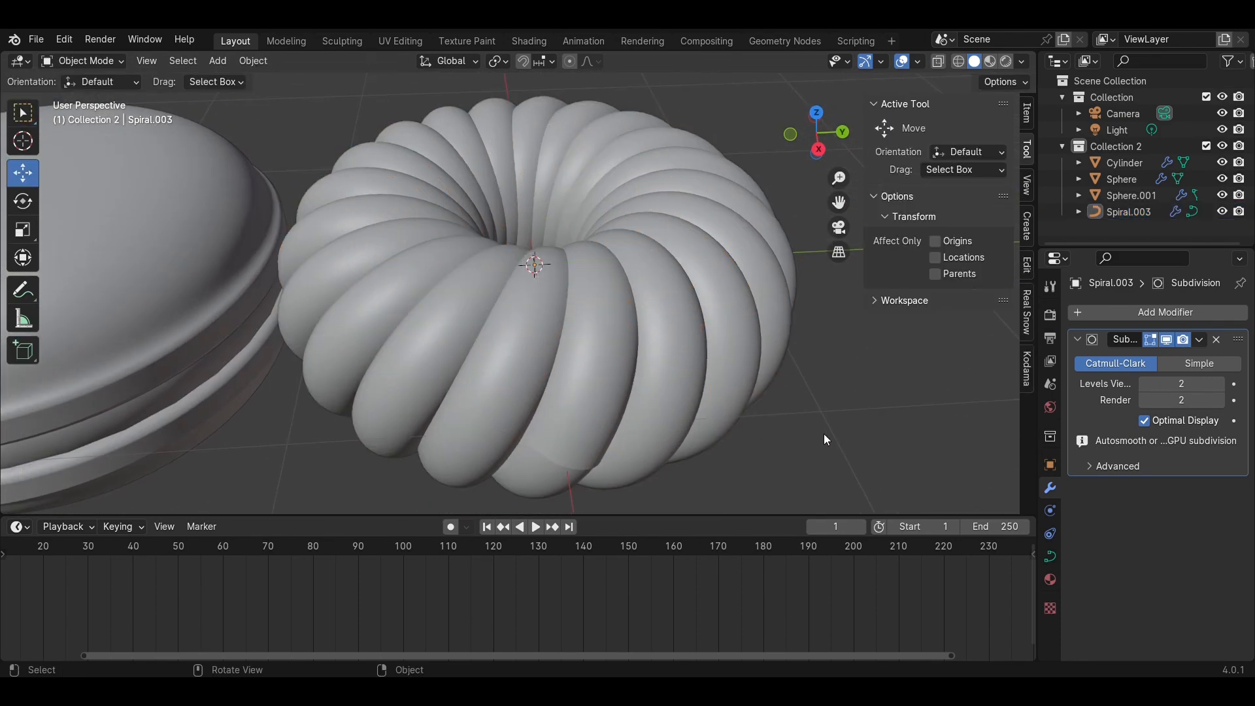
Save the file and shade the twisted spiral smooth
middle_drag(798, 405, 721, 329)
key(ctrl+s)
click(646, 323)
right_click(645, 323)
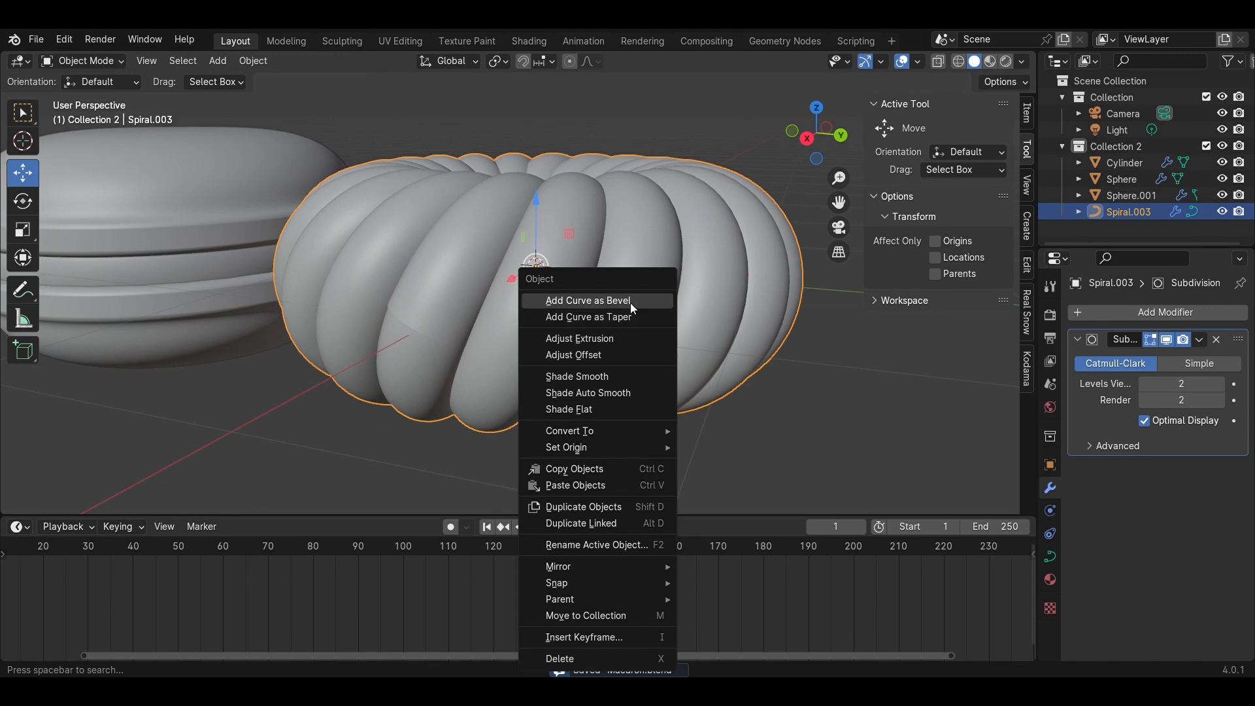
key(Escape)
right_click(549, 291)
click(539, 374)
click(701, 425)
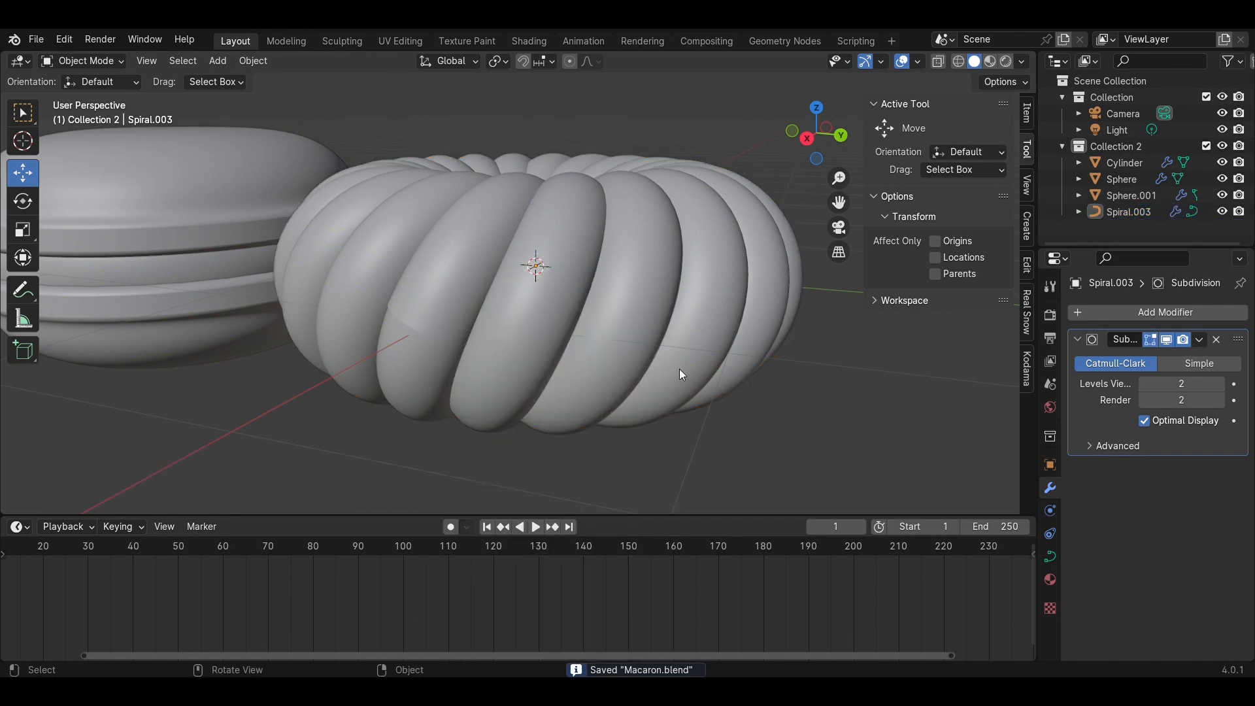
middle_drag(680, 369, 637, 324)
Duplicate both macaron shells in the side view and move the copies along Y until they are centred on the spiral
click(629, 314)
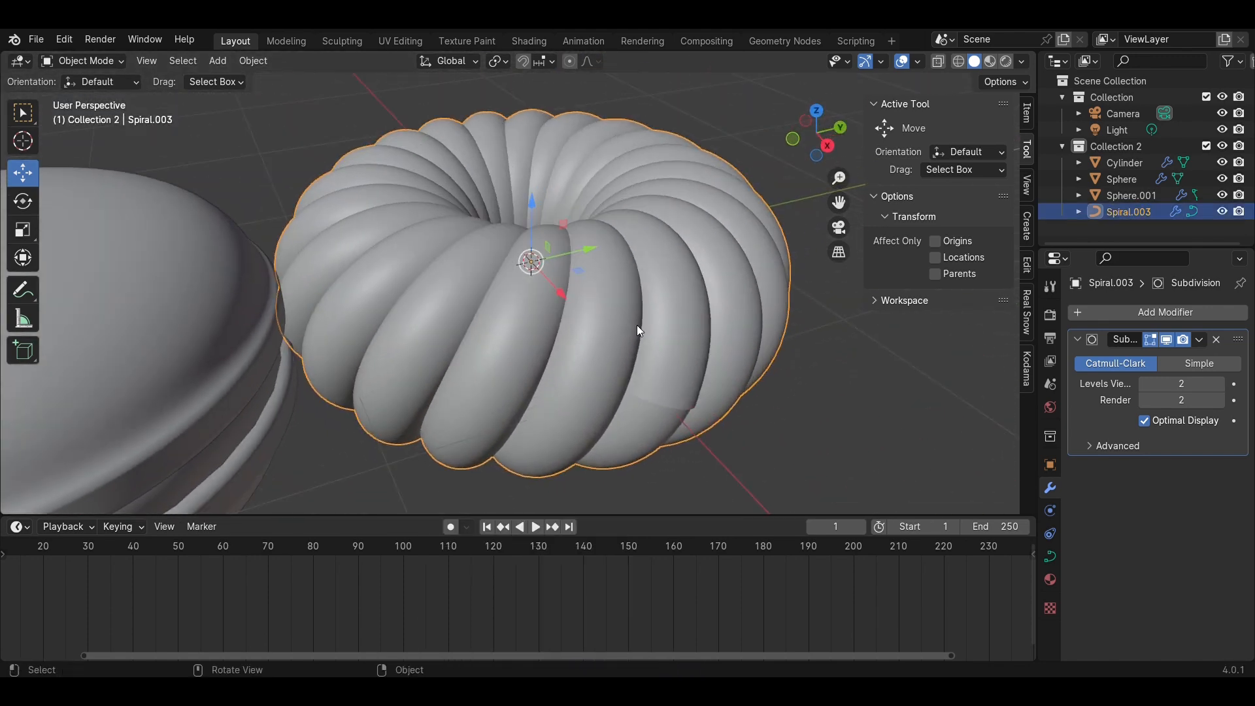
click(827, 145)
click(785, 388)
shift+click(291, 213)
shift+click(292, 322)
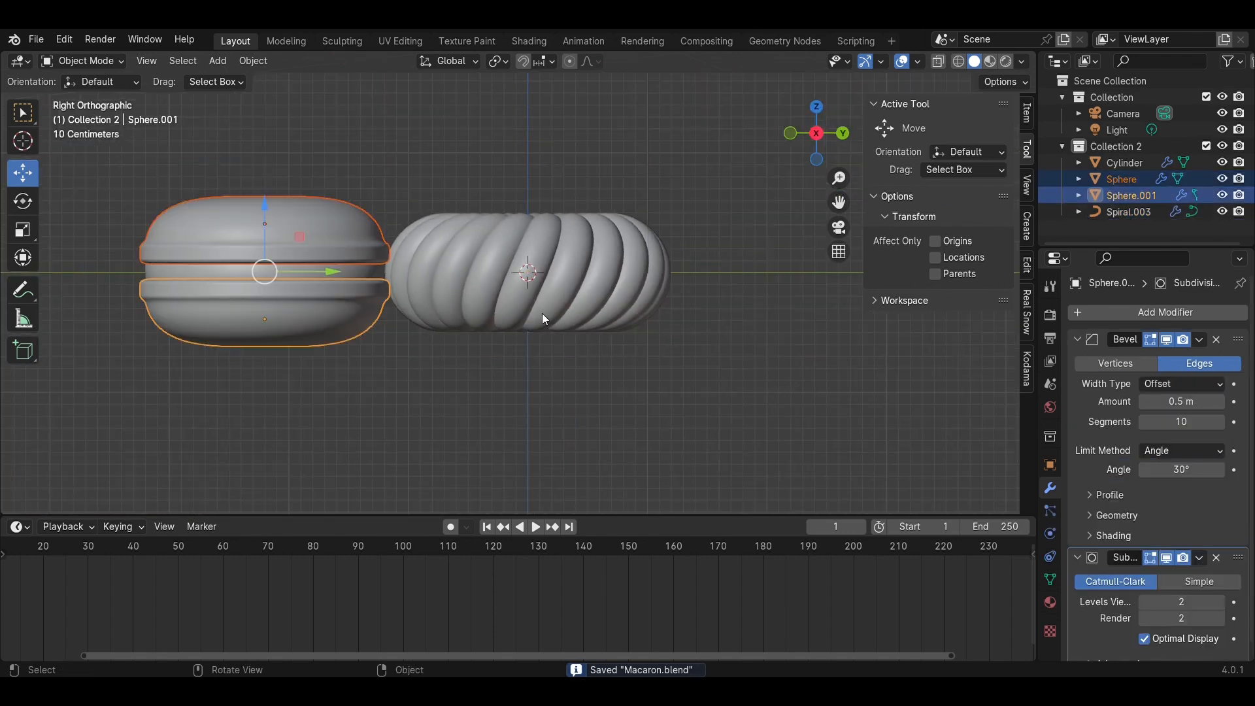
key(shift+d)
key(y)
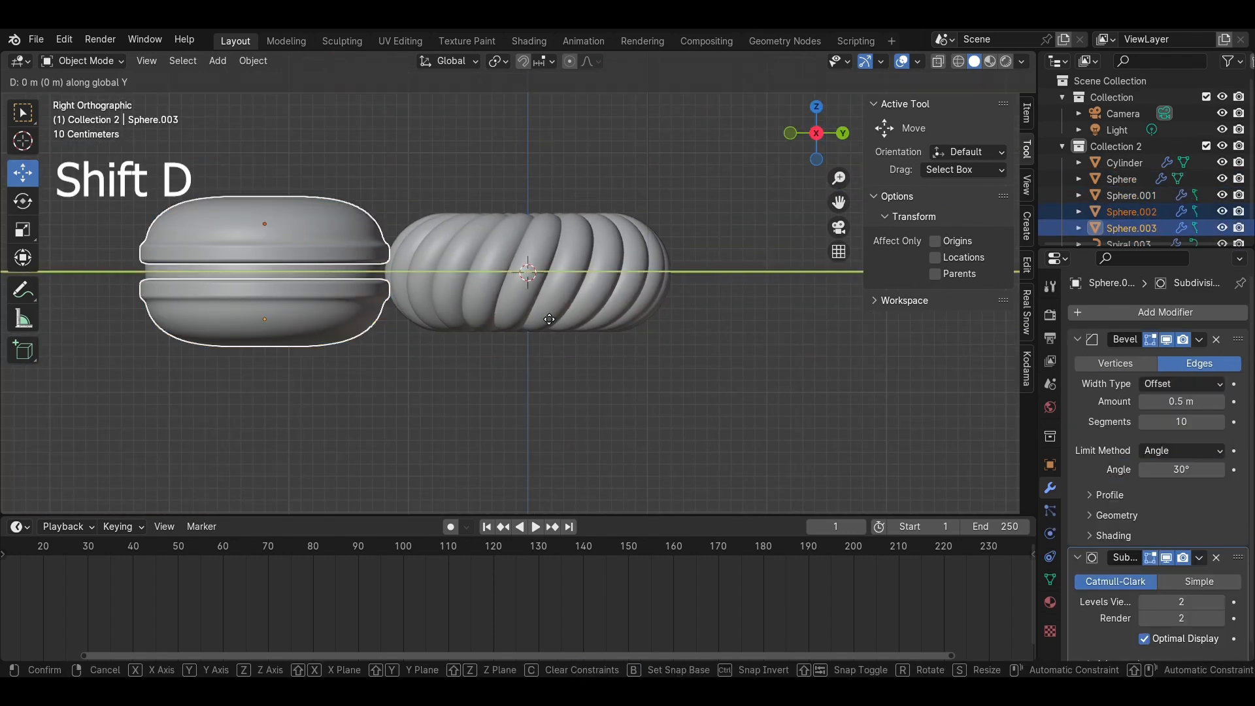
click(804, 354)
drag(591, 272, 595, 273)
key(alt+a)
Raise the duplicated upper shell clear of the spiral and scale the spiral uniformly to 0.853
click(515, 202)
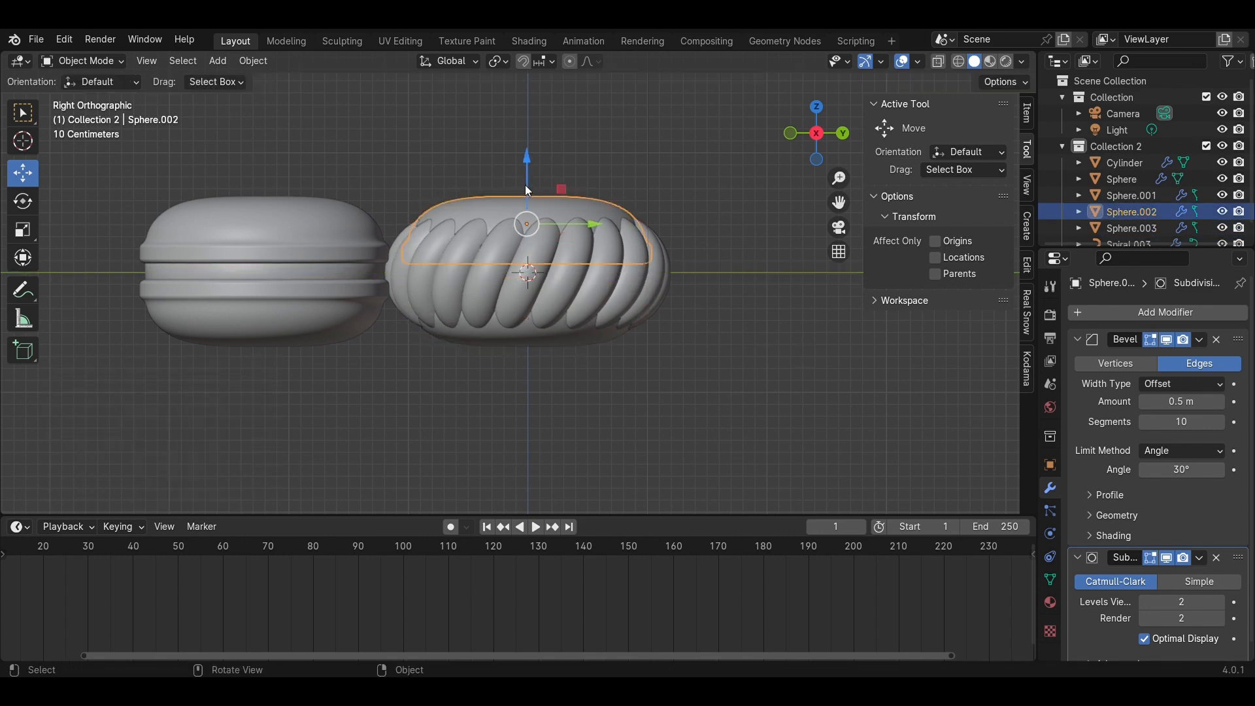
drag(525, 183, 541, 133)
click(571, 246)
key(s)
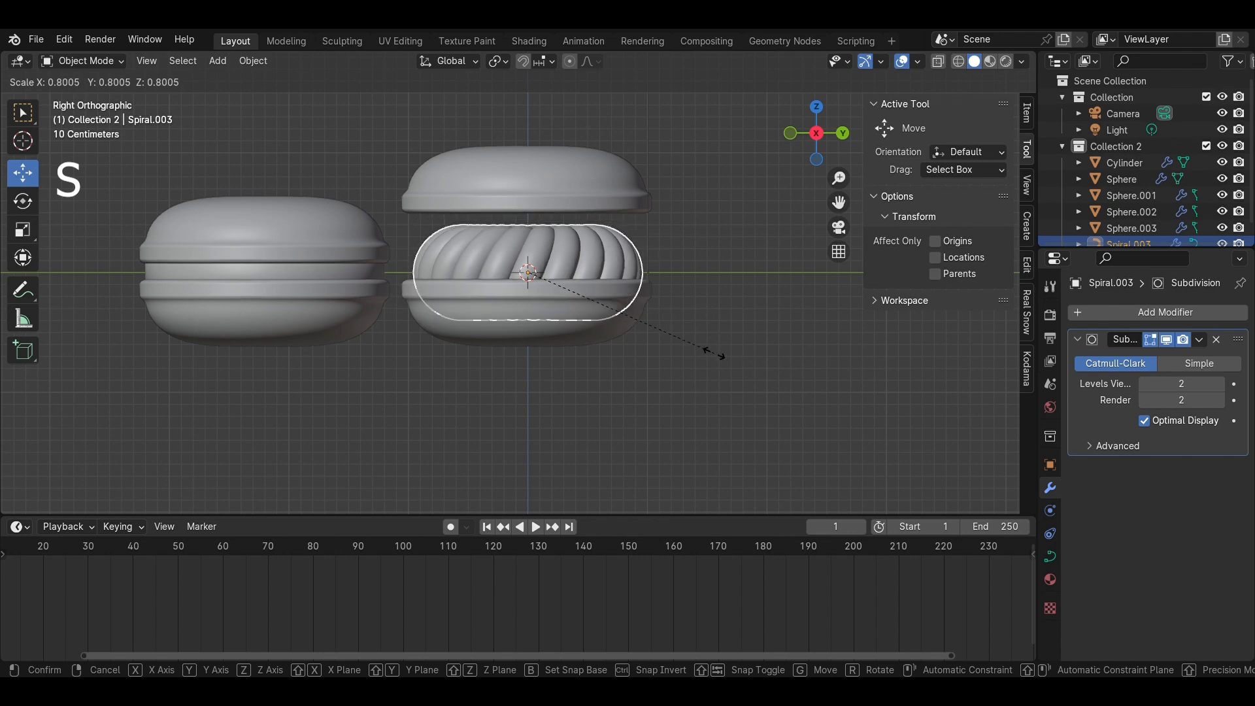
click(728, 353)
Raise the spiral about 0.18 m between the duplicated shells and lower the upper shell onto it
scroll(645, 288, up, 3)
drag(545, 224, 545, 187)
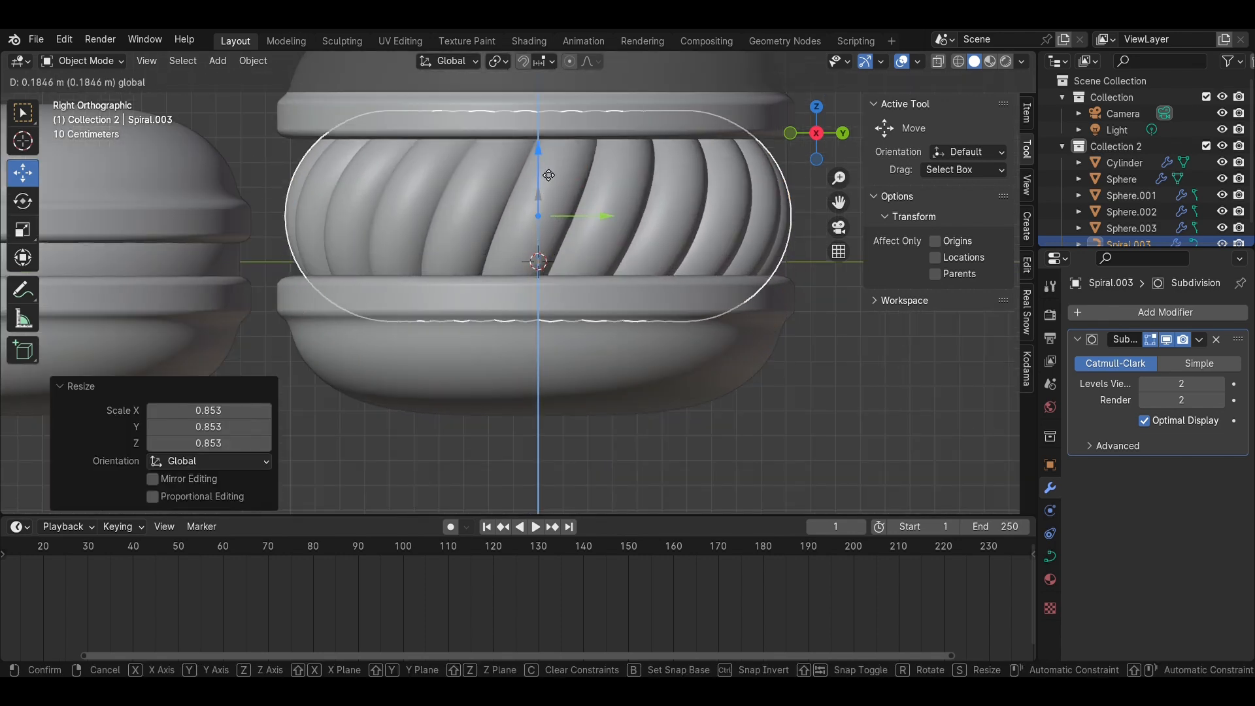
shift+middle_drag(652, 264, 642, 335)
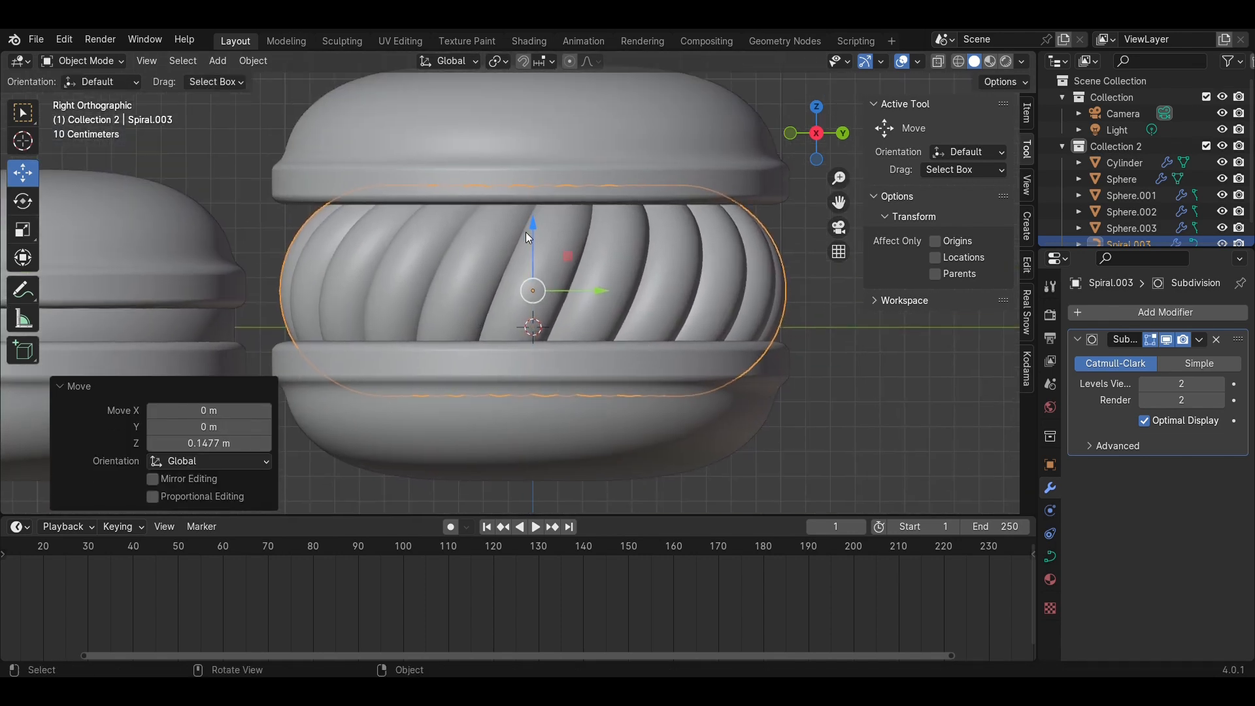
drag(527, 233, 527, 226)
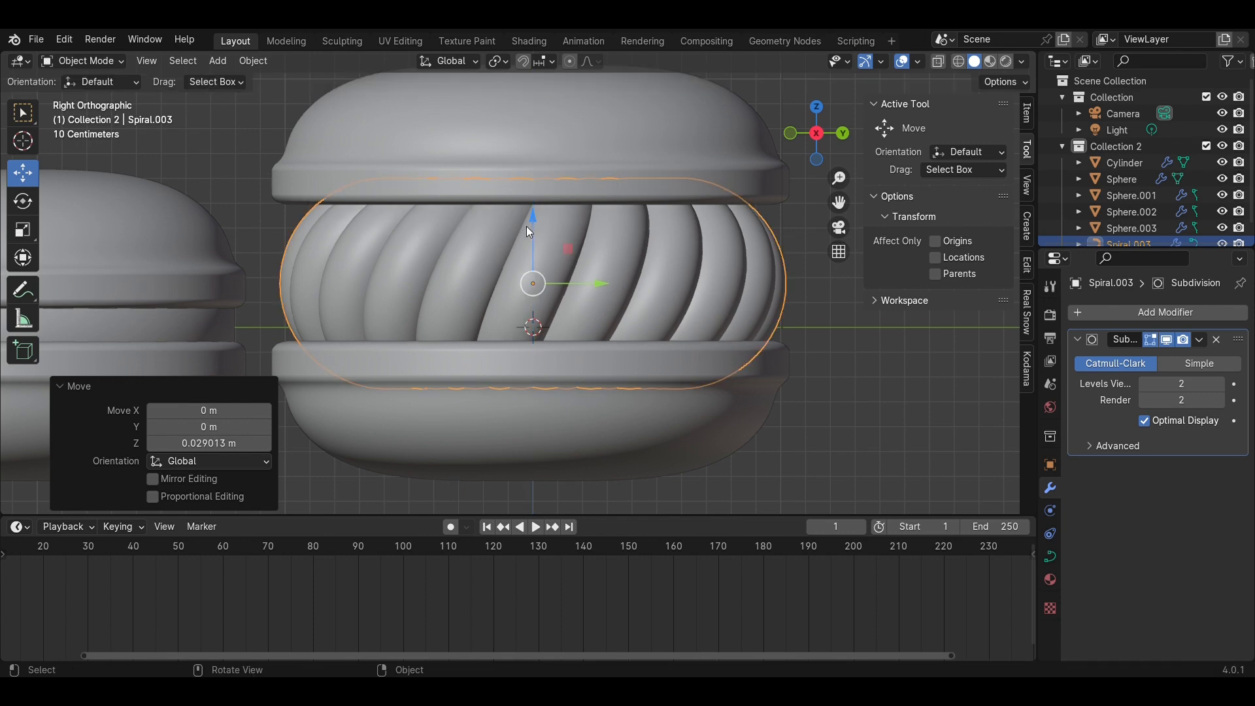
click(534, 124)
drag(533, 124, 534, 133)
click(790, 462)
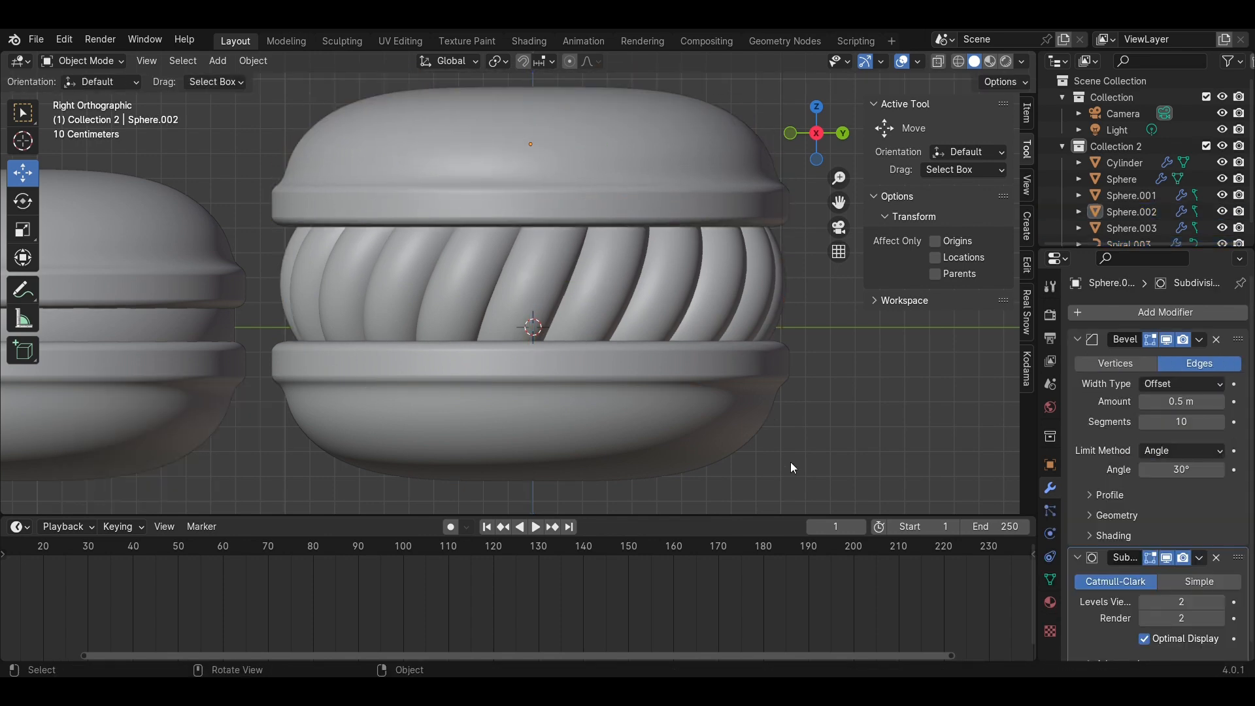
Check both macarons in perspective and save the file
middle_drag(790, 462, 664, 353)
scroll(477, 387, down, 4)
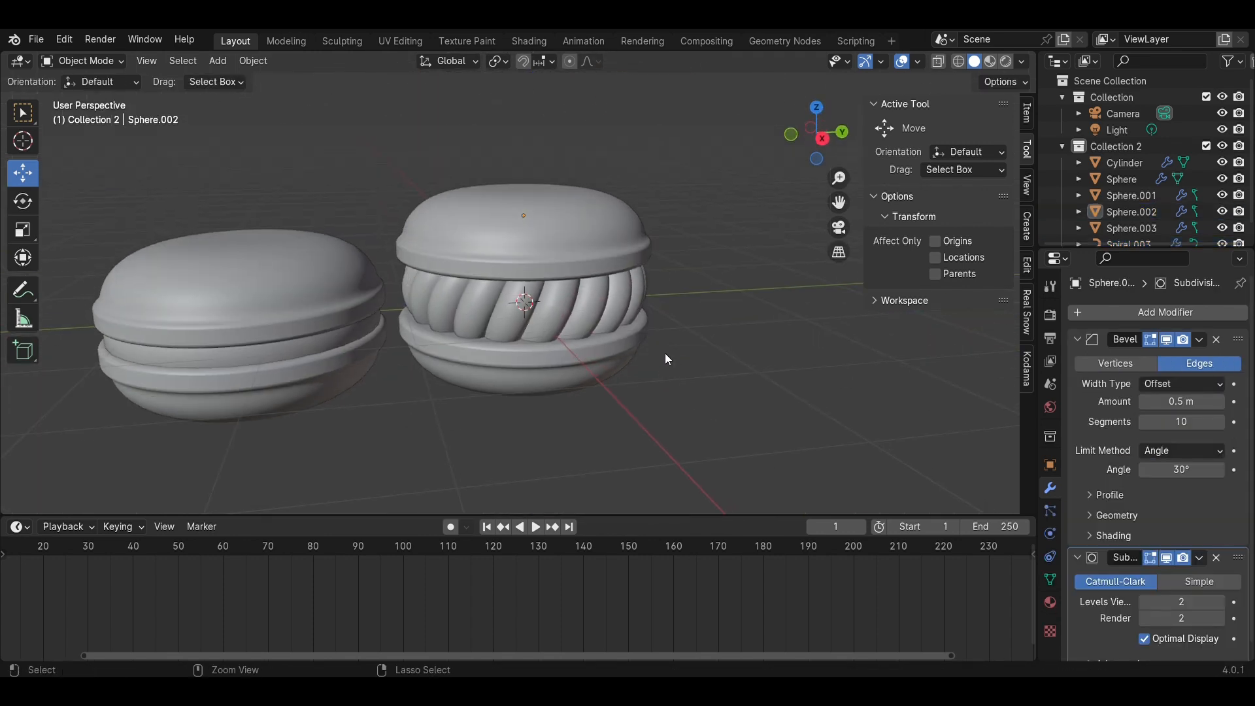
key(ctrl+s)
Add a mesh circle at the 3D cursor and fill it with a face in Edit Mode
scroll(653, 367, up, 4)
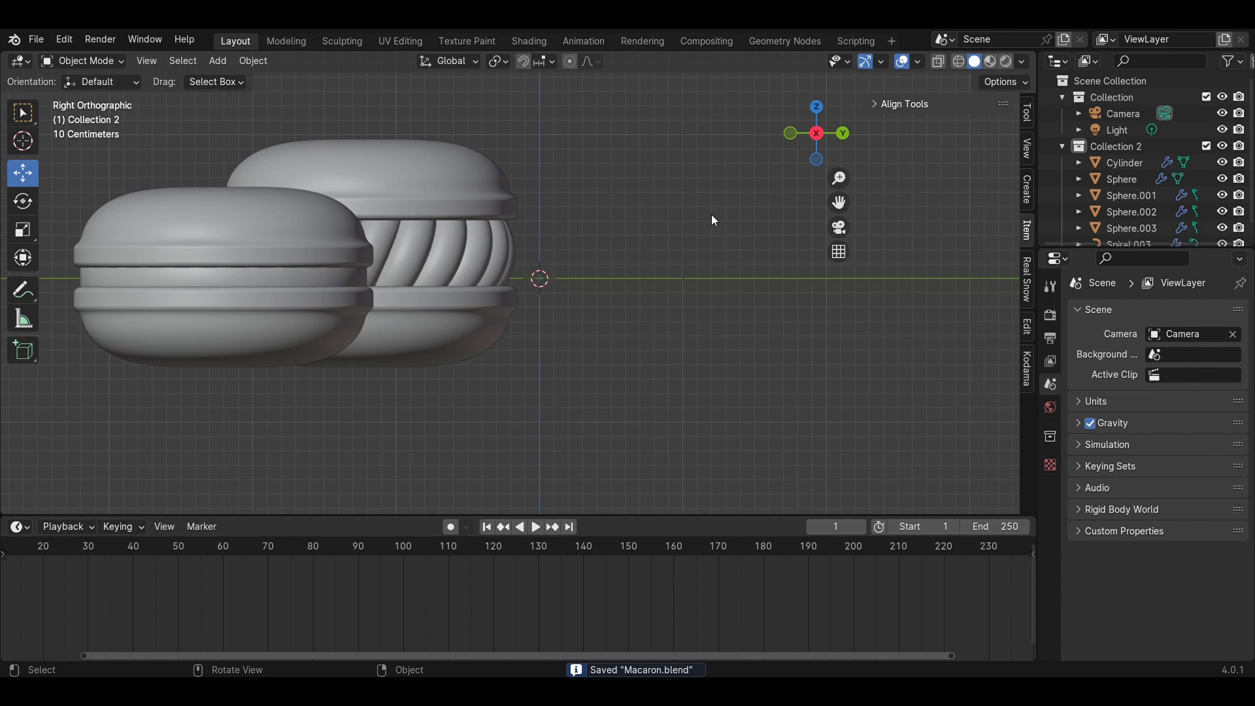
middle_drag(712, 216, 693, 348)
key(shift+a)
mouse_move(680, 334)
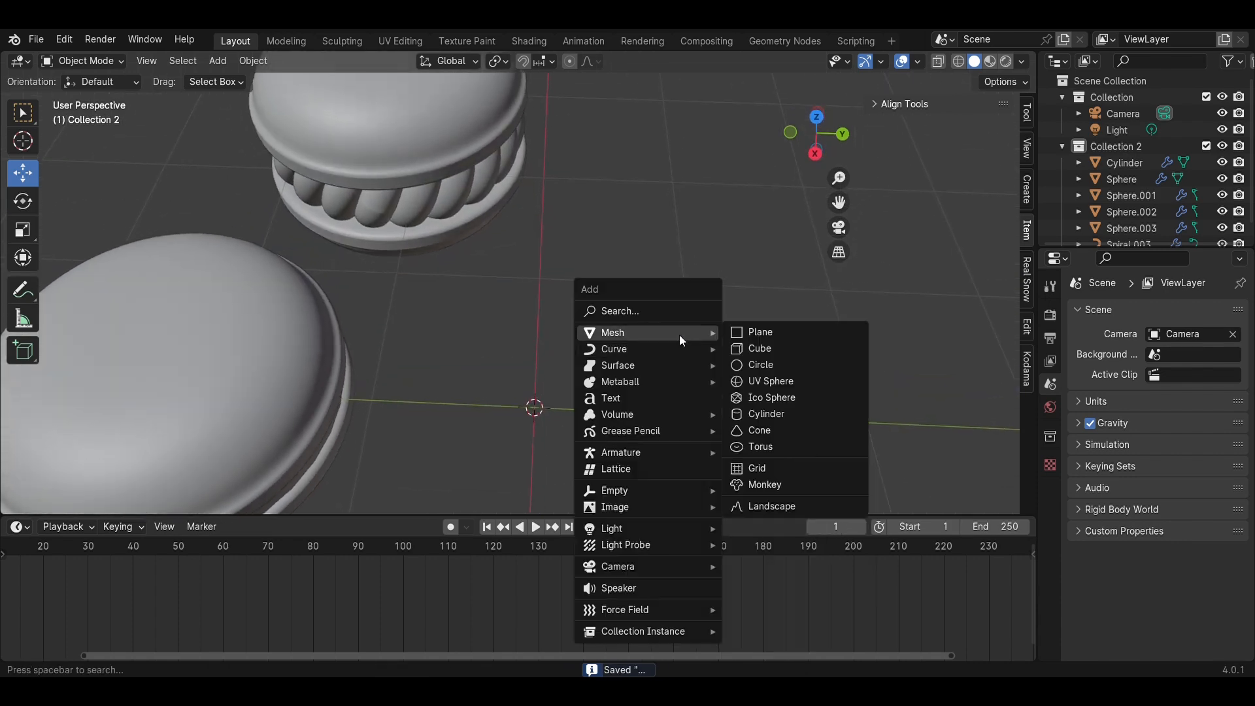
click(759, 363)
key(Tab)
scroll(716, 359, down, 3)
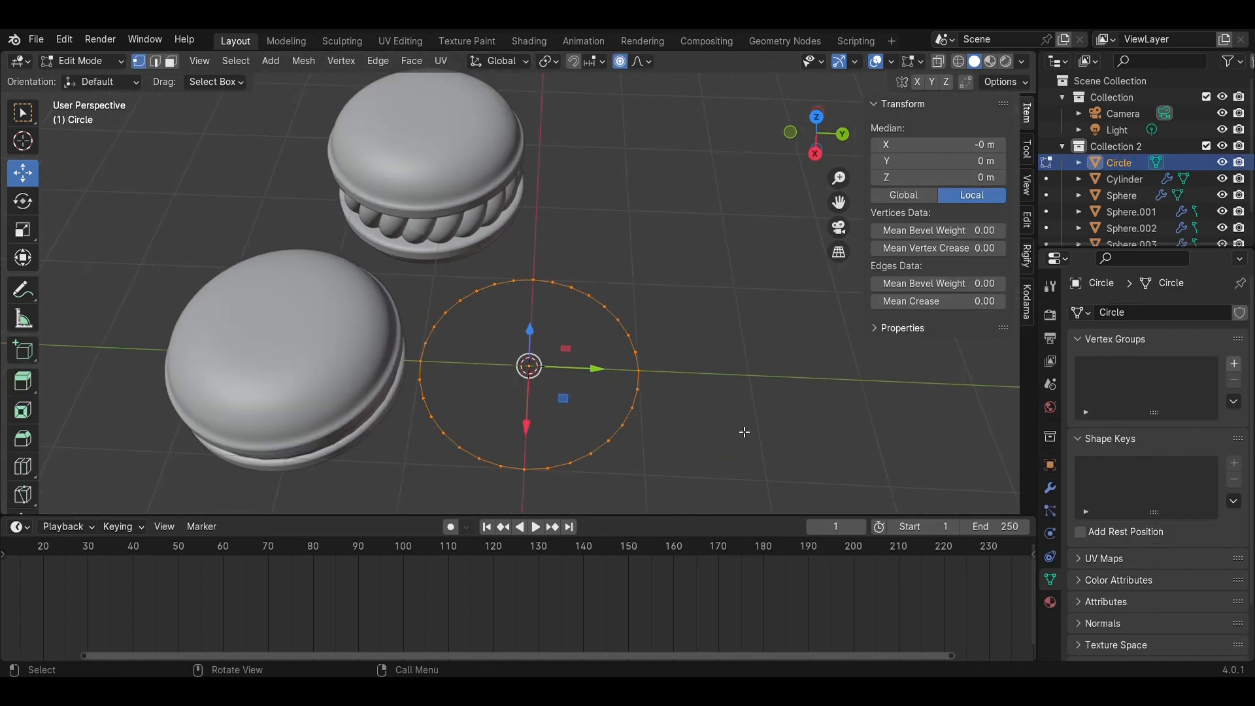
key(f)
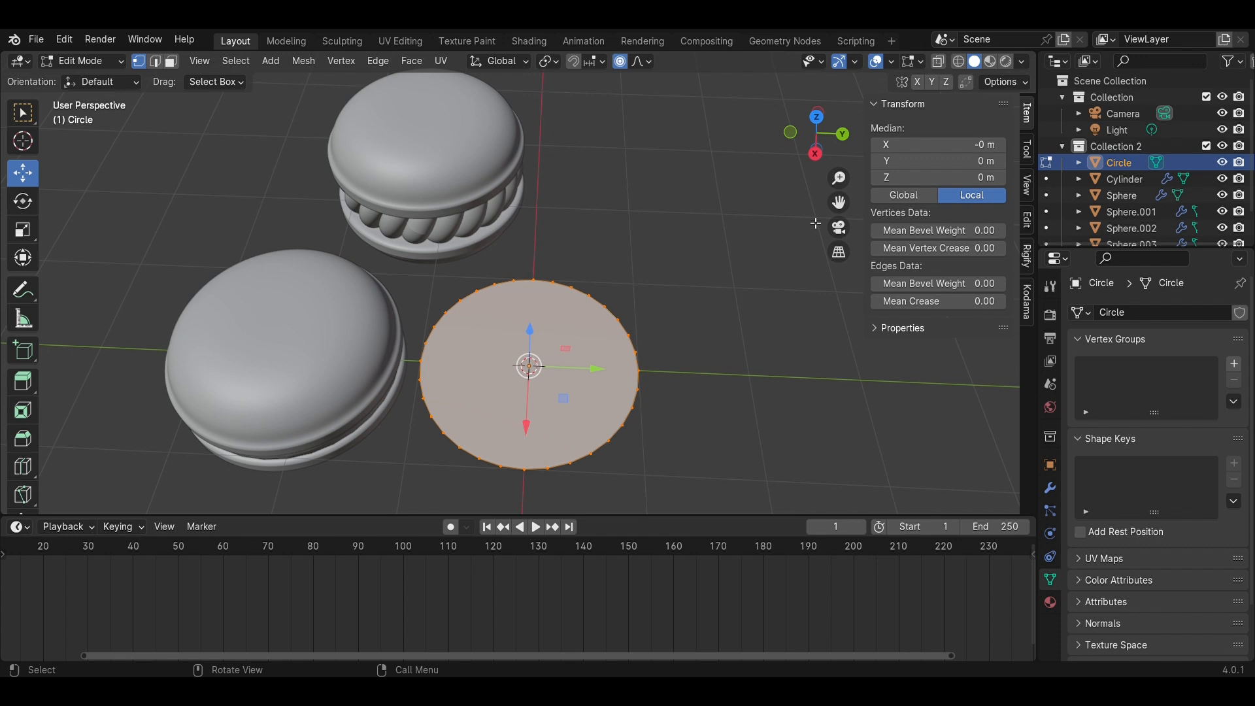
Extrude the circle's face about 0.33 m downward and scale it smaller to form a tapered base
click(817, 158)
click(752, 392)
key(s)
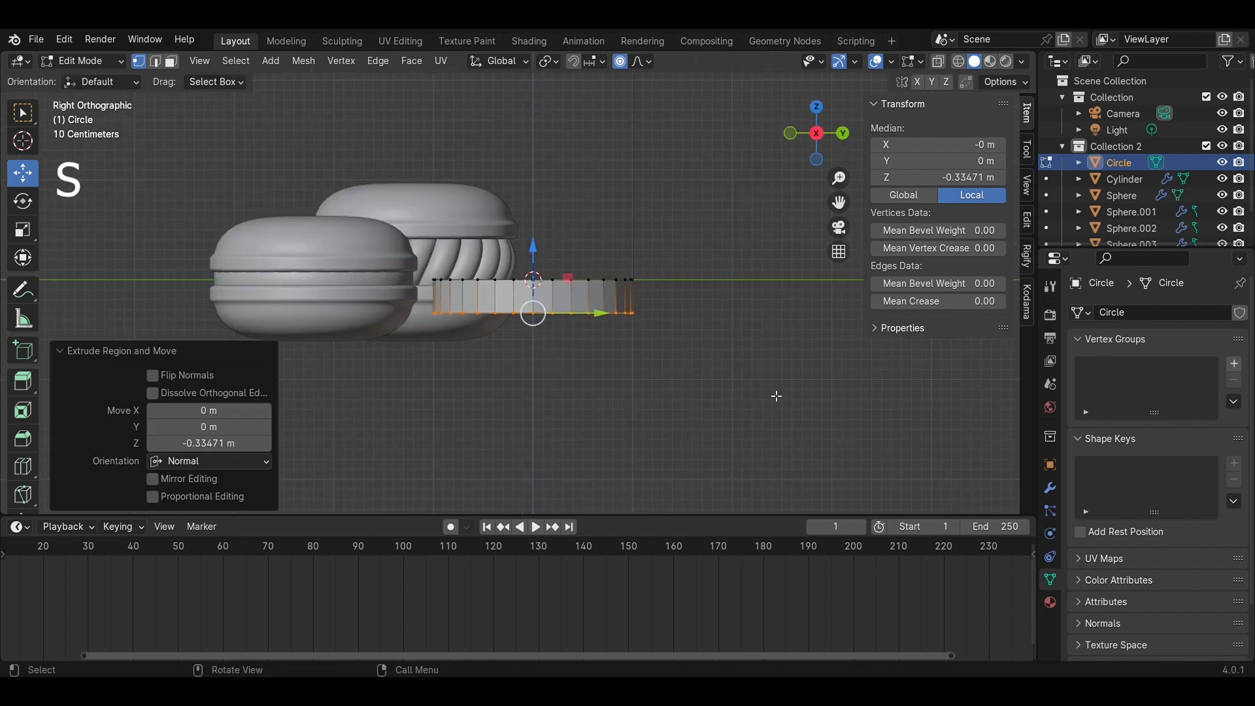
click(759, 359)
click(759, 359)
middle_drag(759, 358, 757, 385)
Extrude the base's top face about 1.04 m upward and scale it to 0 to form a pointed cone
click(585, 325)
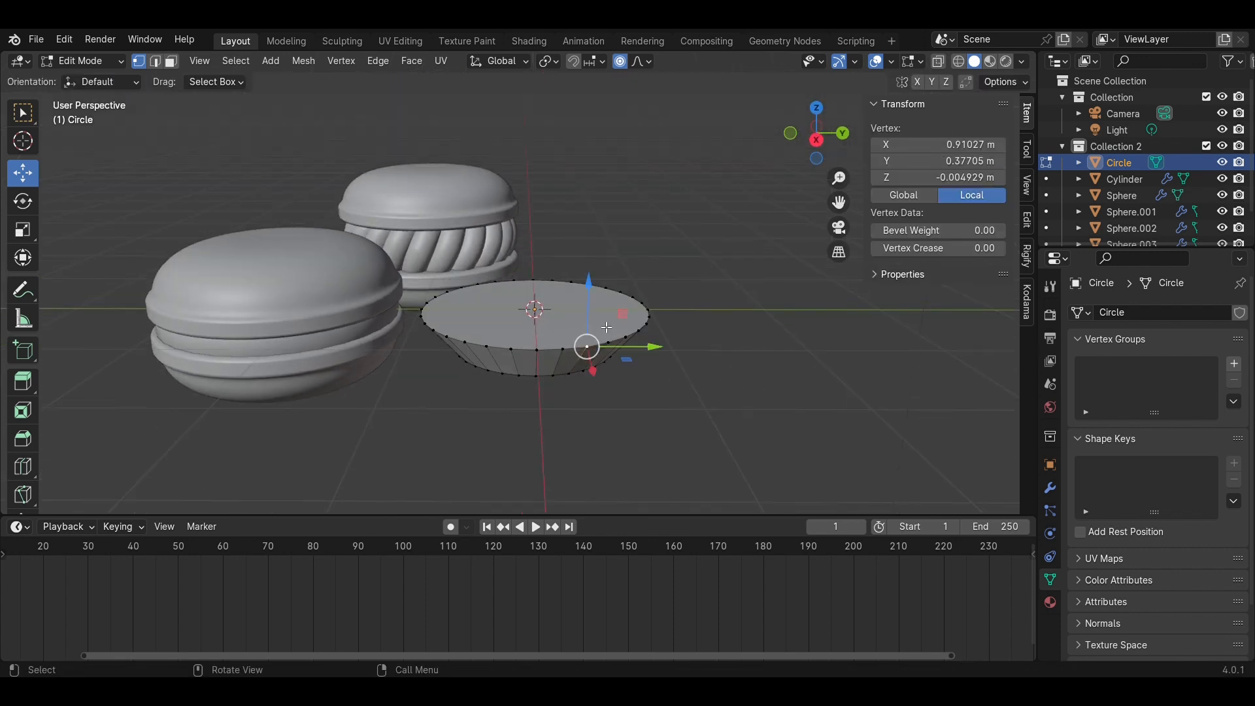
key(3)
click(567, 319)
click(817, 140)
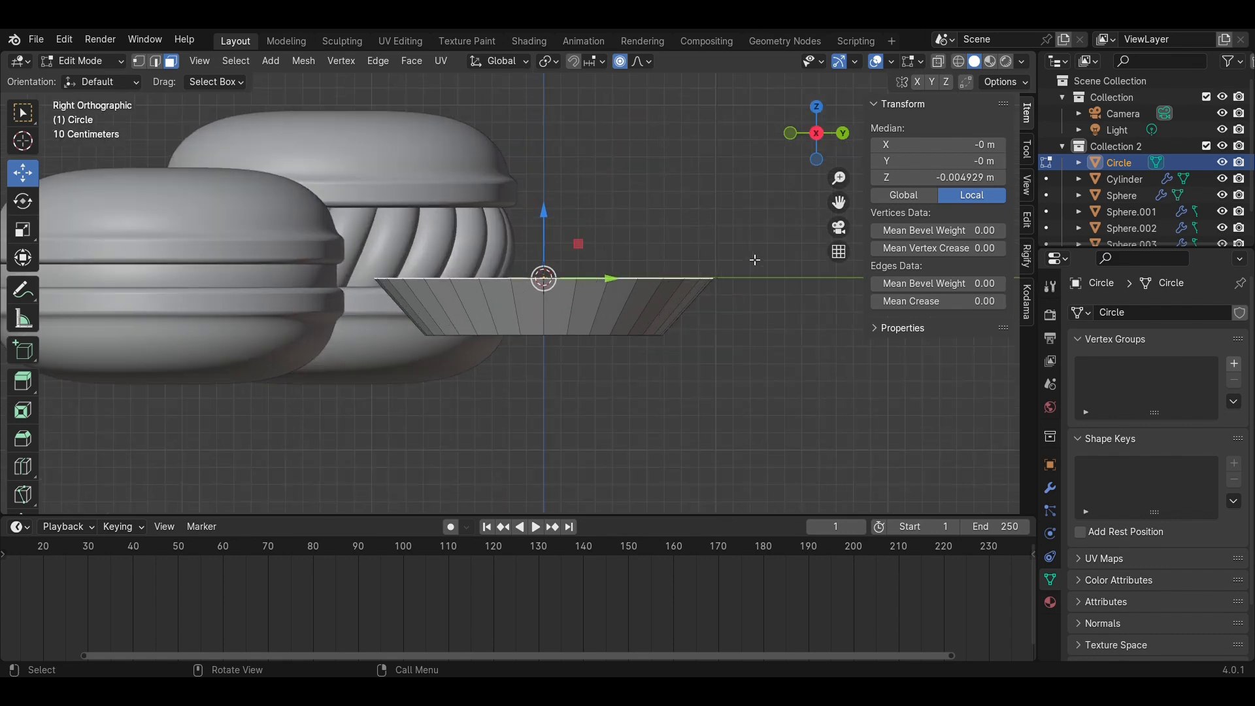
key(e)
click(789, 237)
key(s)
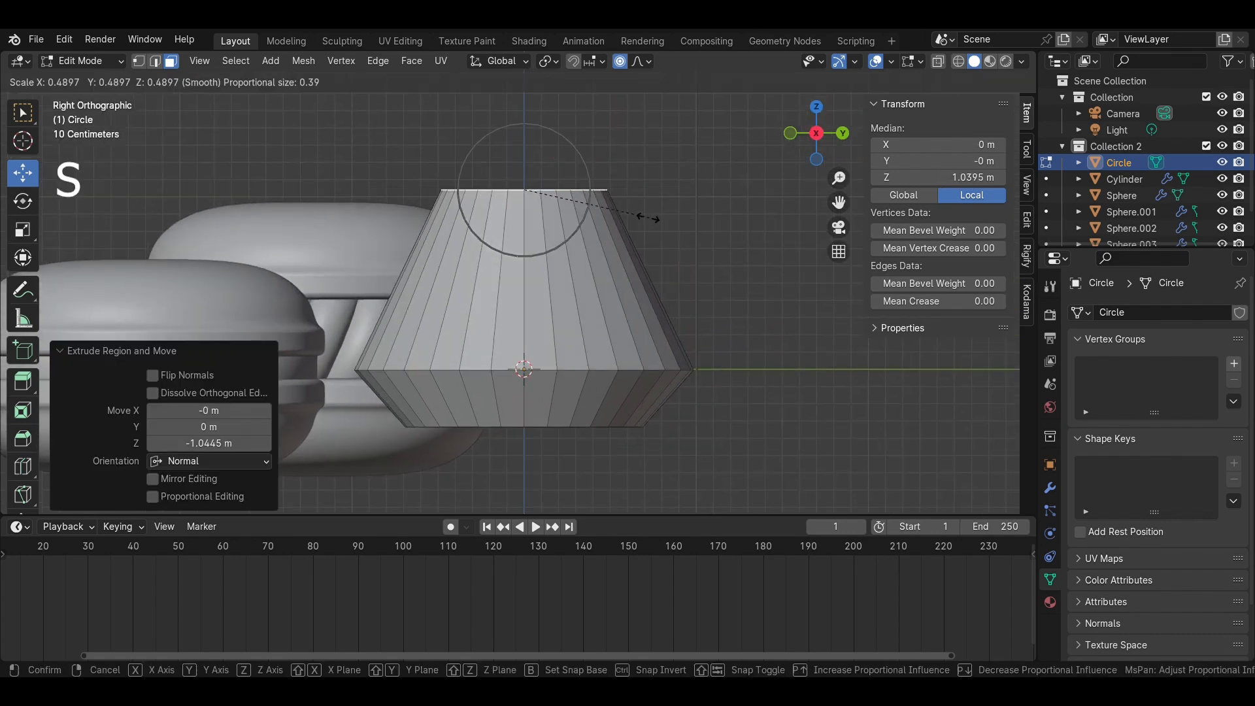
key(0)
click(558, 219)
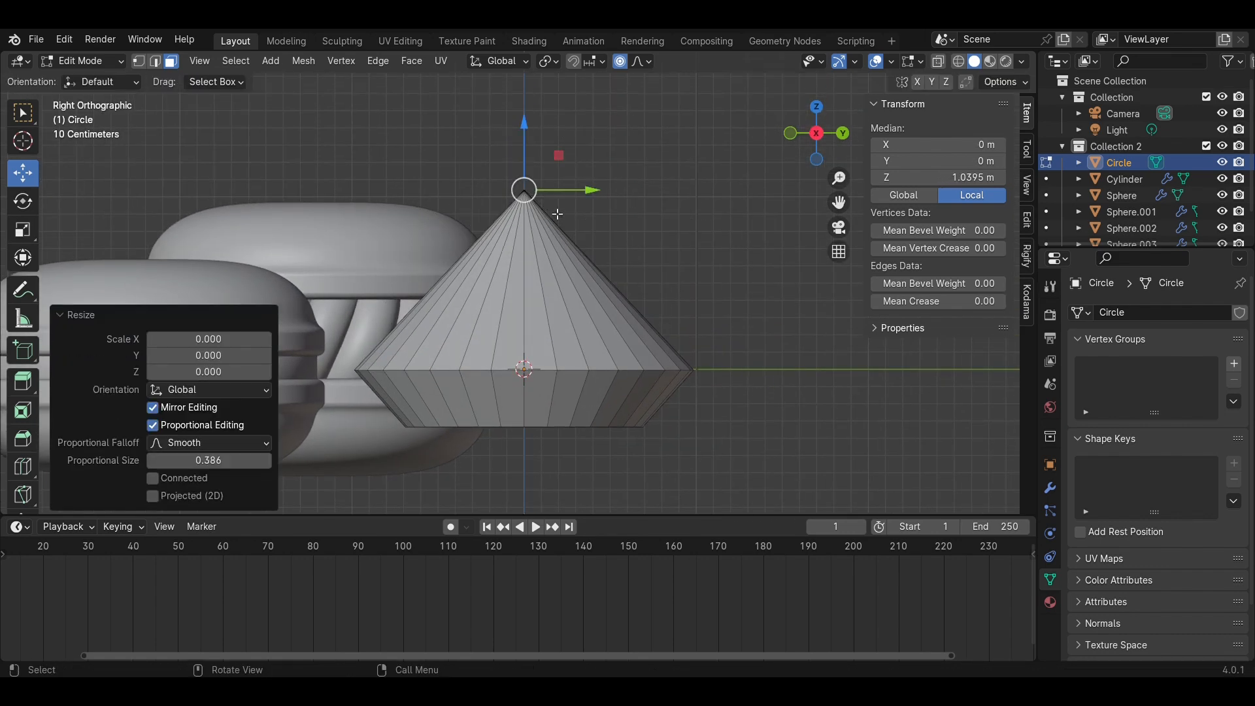
click(694, 253)
Select every second slanted edge all the way around the cone in edge select mode
middle_drag(697, 255, 561, 331)
click(468, 380)
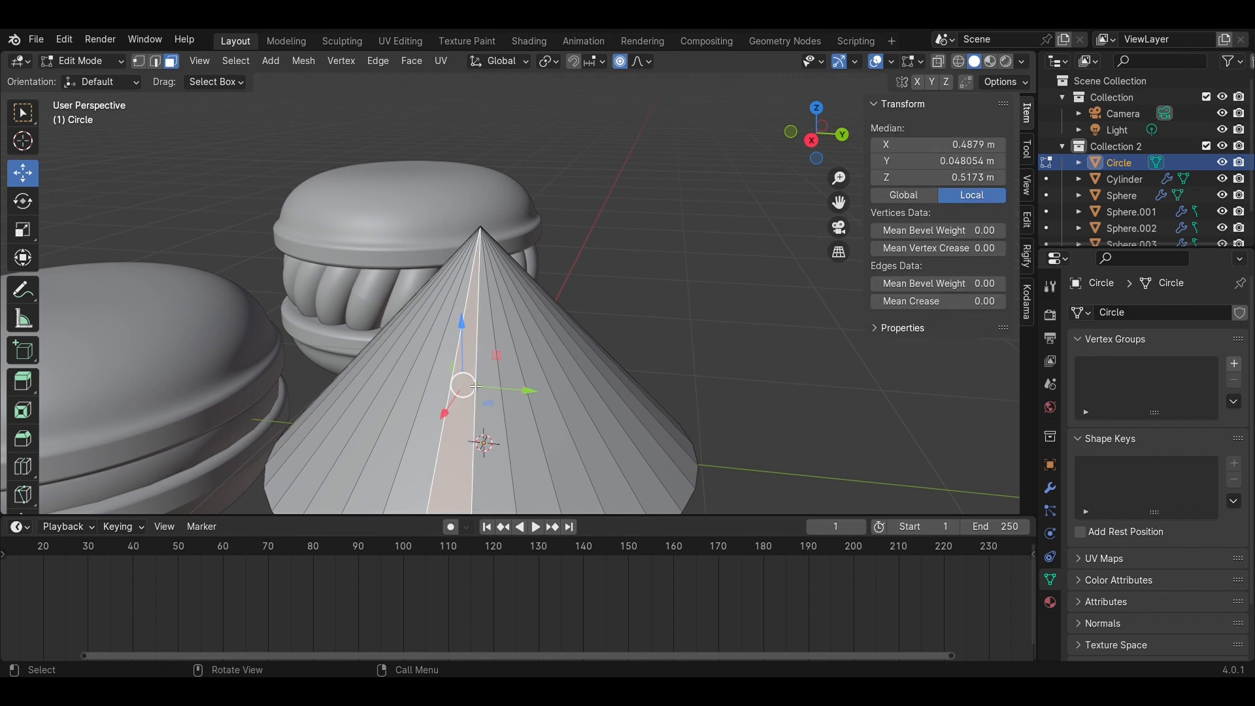
key(2)
click(456, 386)
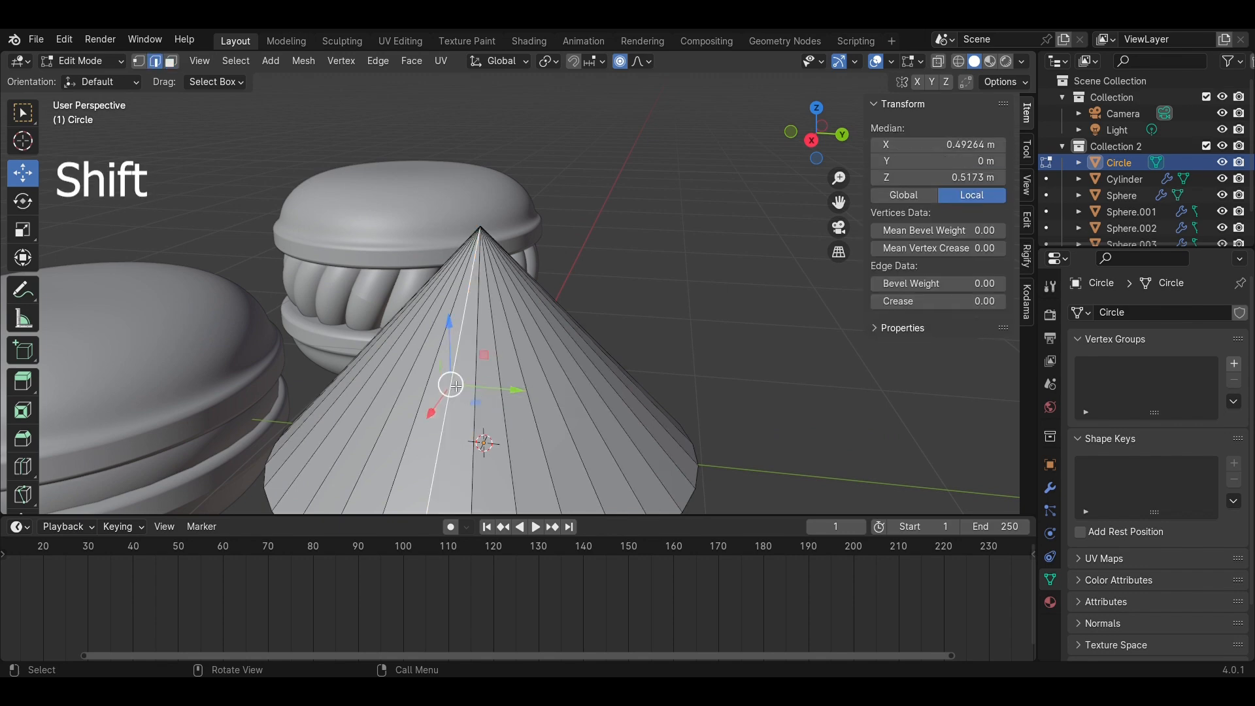
shift+click(502, 388)
middle_drag(502, 388, 367, 419)
shift+click(508, 448)
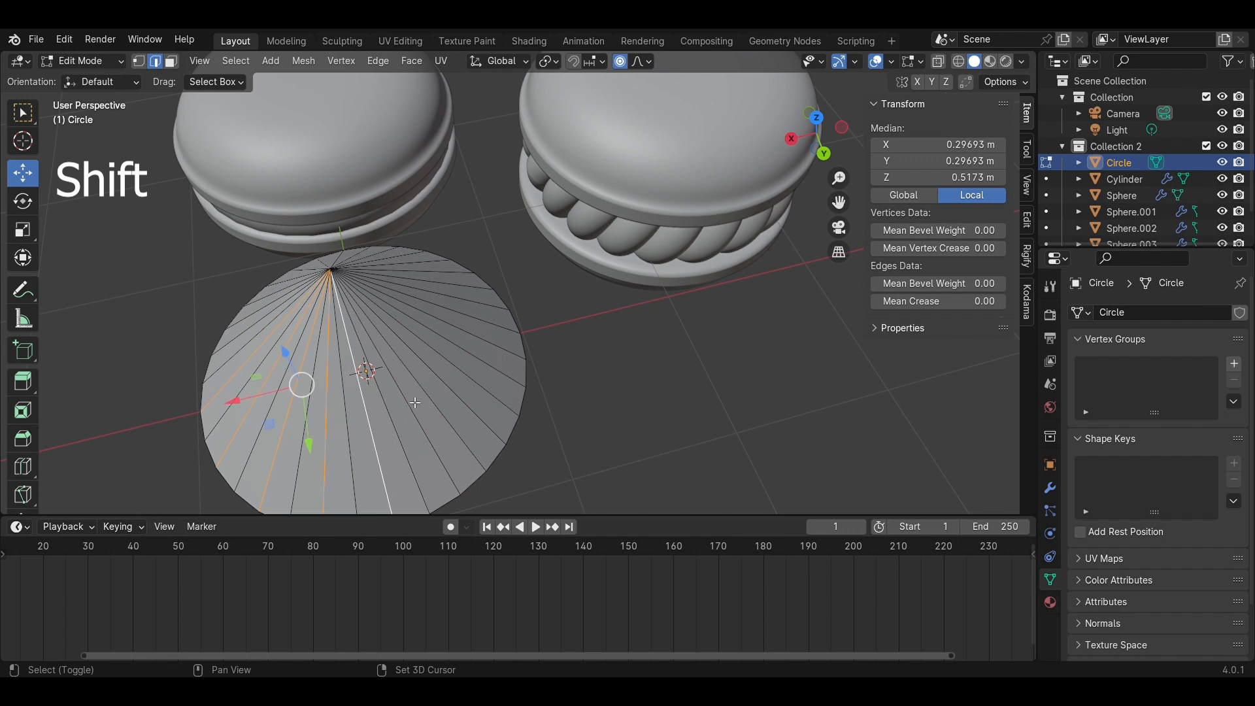
middle_drag(507, 367, 508, 361)
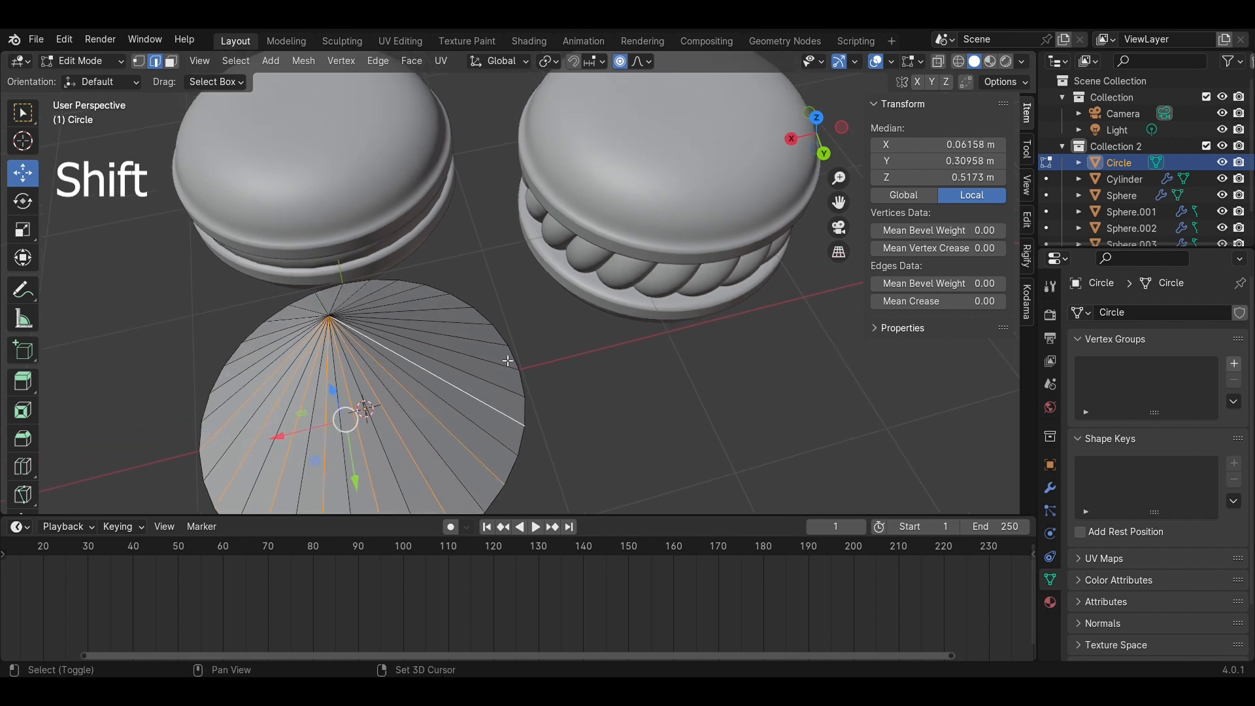
shift+click(445, 300)
shift+middle_drag(445, 300, 515, 318)
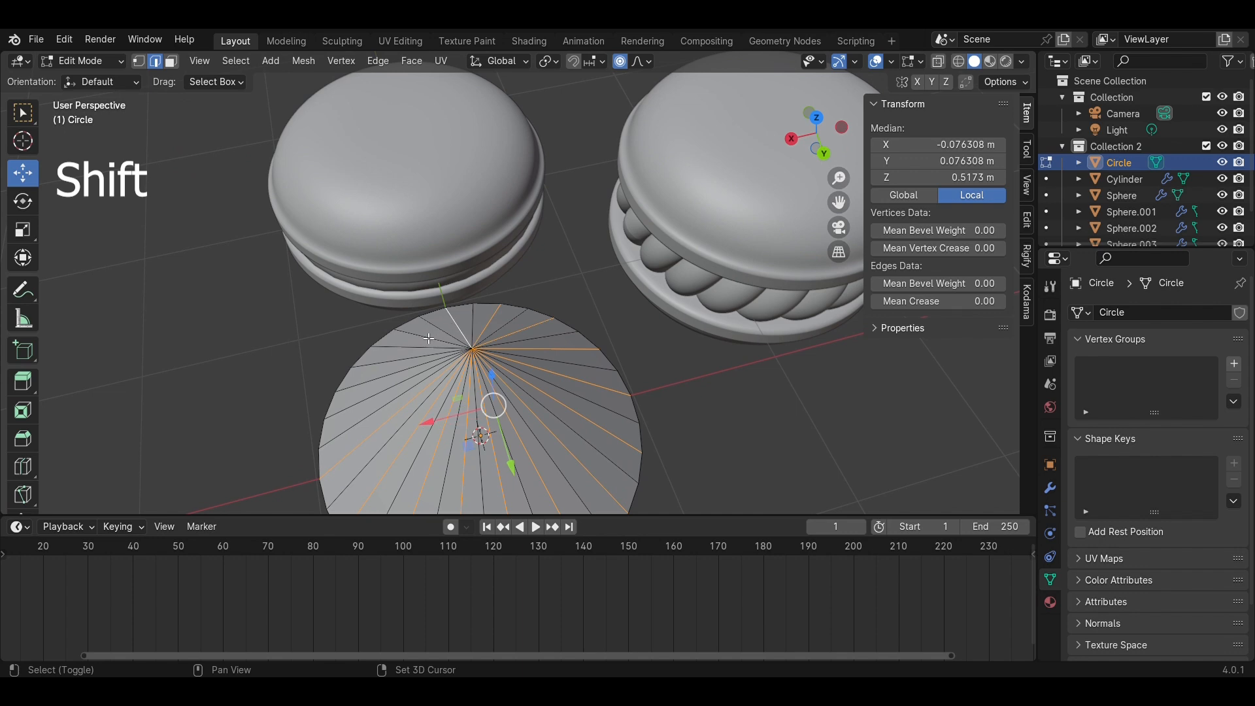
Move the selected cone edges about 0.31 m up along Z to form ridges, then return to Object Mode
middle_drag(371, 401, 543, 268)
drag(543, 268, 544, 207)
middle_drag(544, 207, 716, 377)
key(Tab)
Add a Subdivision Surface modifier with a viewport level of 2 to the ridged cone
click(1050, 487)
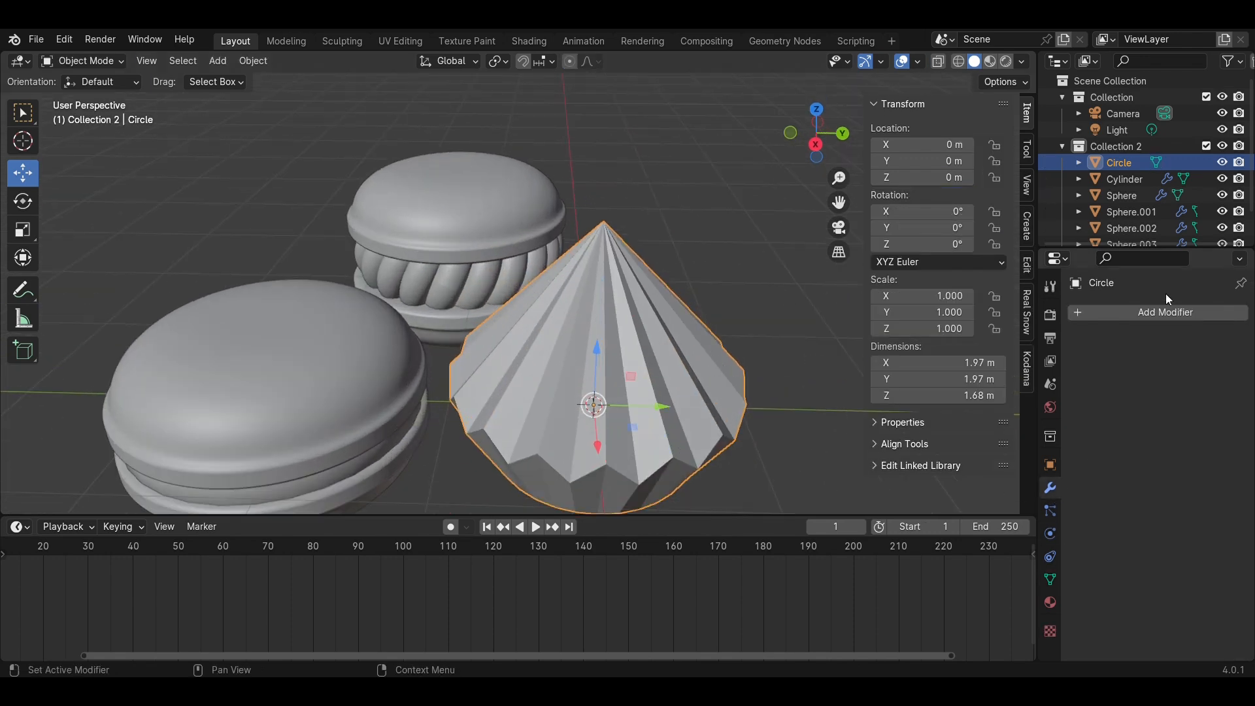
click(1166, 295)
mouse_move(1163, 309)
click(972, 522)
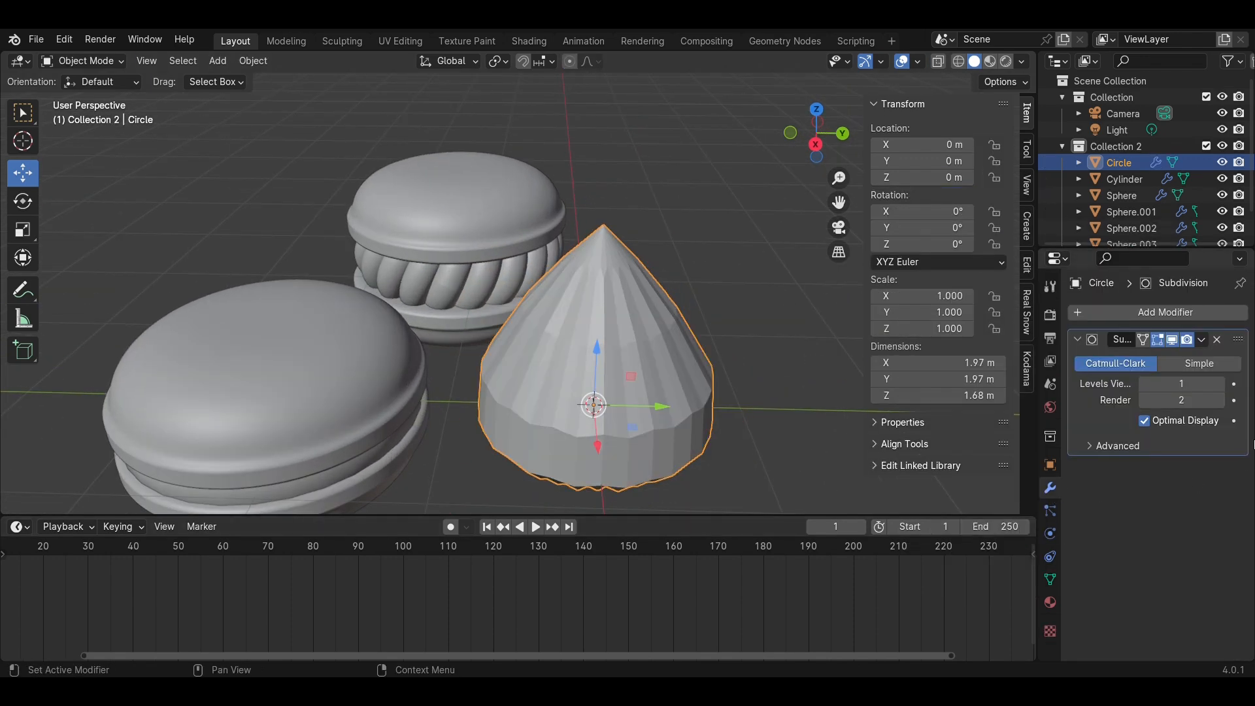
click(1228, 383)
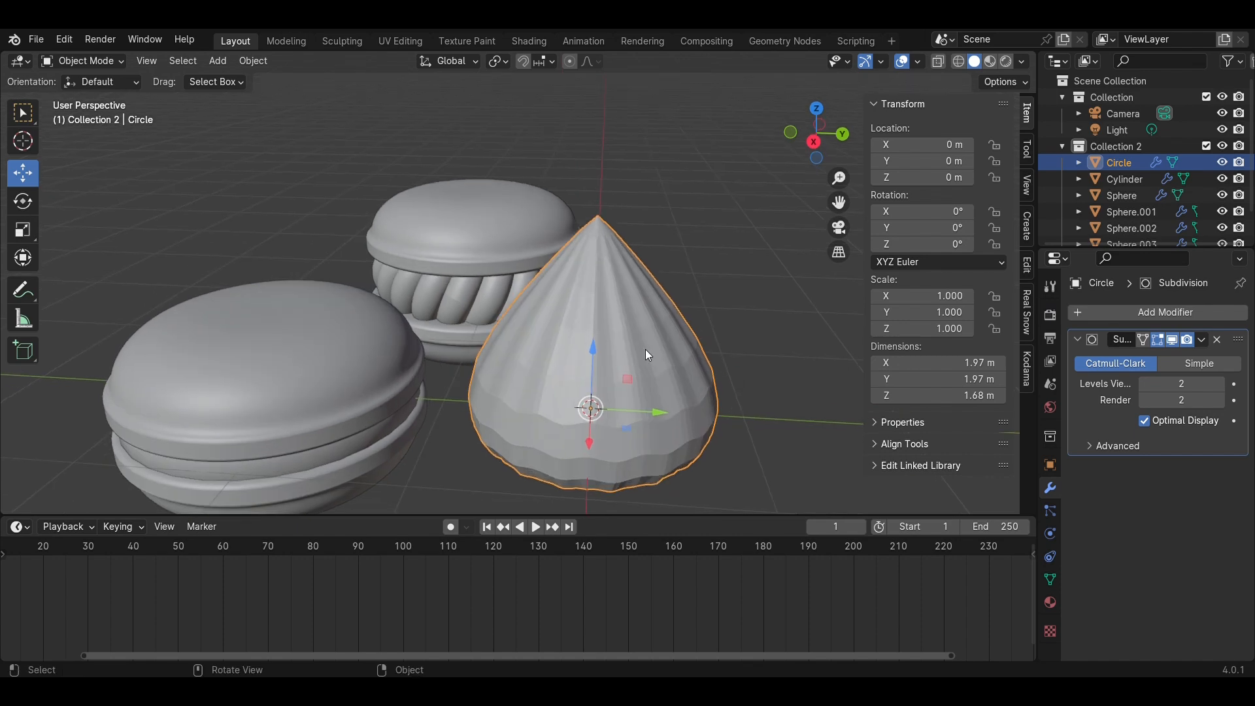
Shade the ridged cone smooth and reopen it in Edit Mode
right_click(645, 349)
click(644, 342)
middle_drag(717, 372, 716, 339)
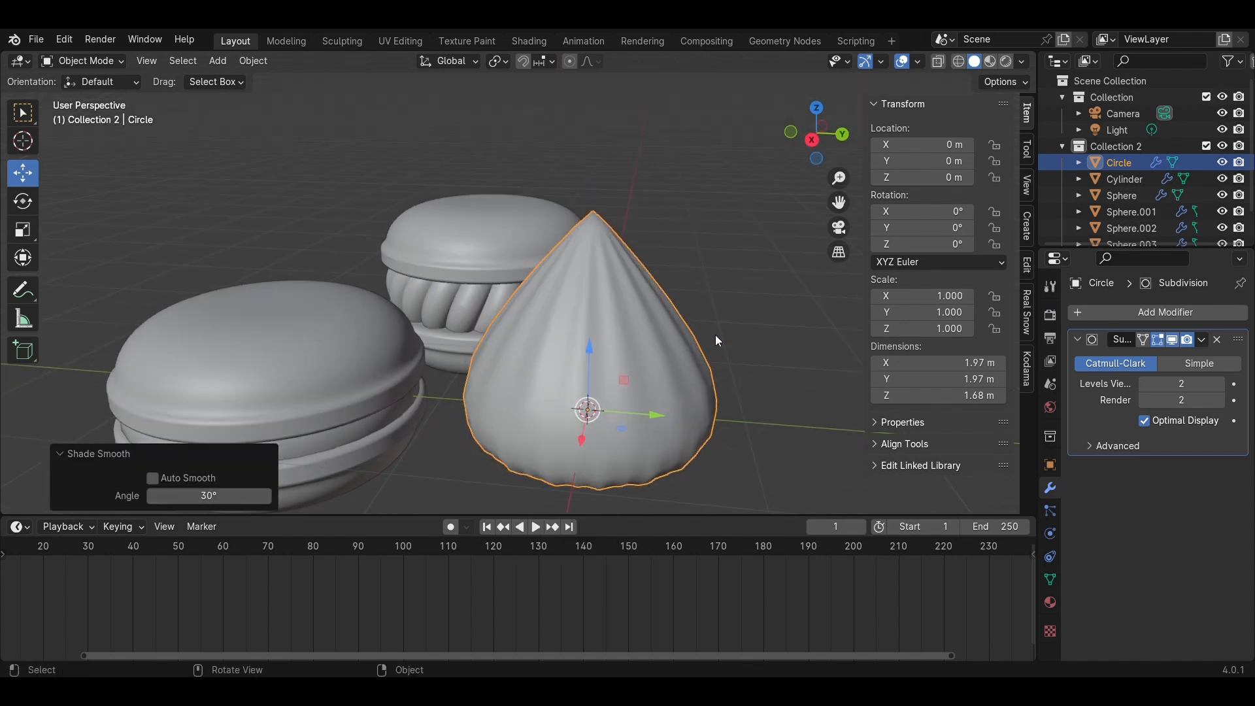
key(Tab)
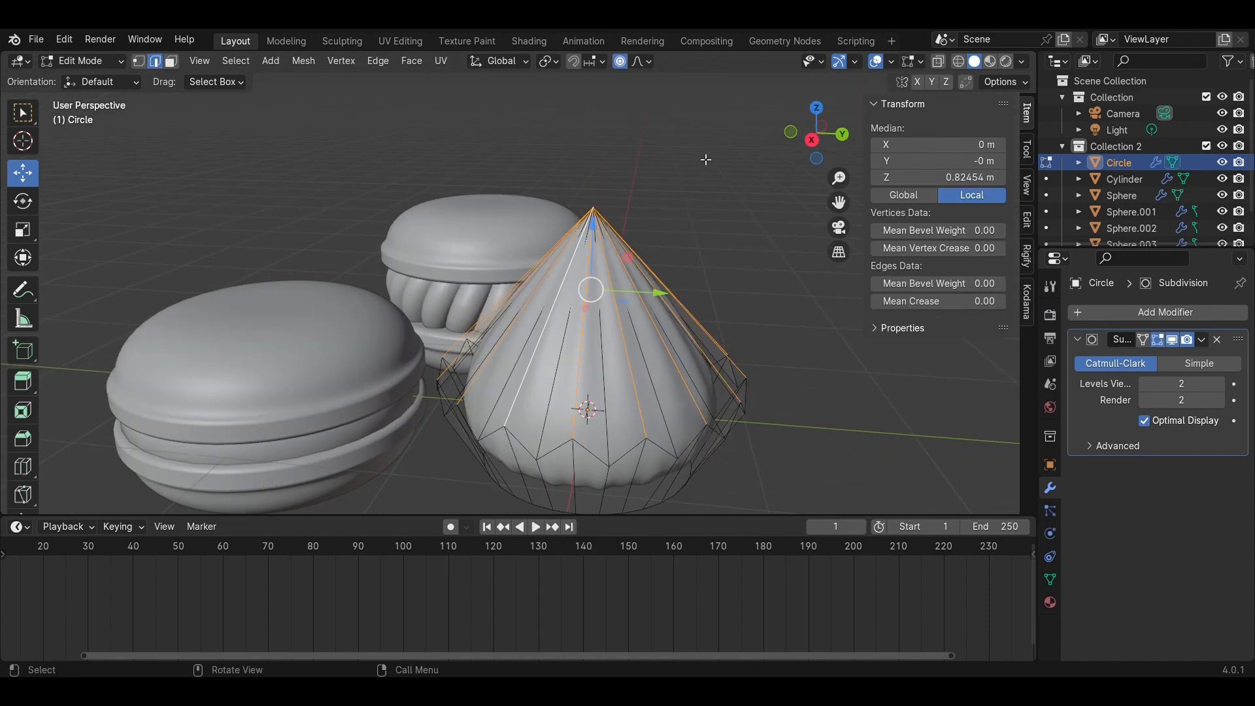
Raise the selected ridge edges of the cone further along Z, return to Object Mode and save the file
drag(597, 234, 600, 202)
key(Tab)
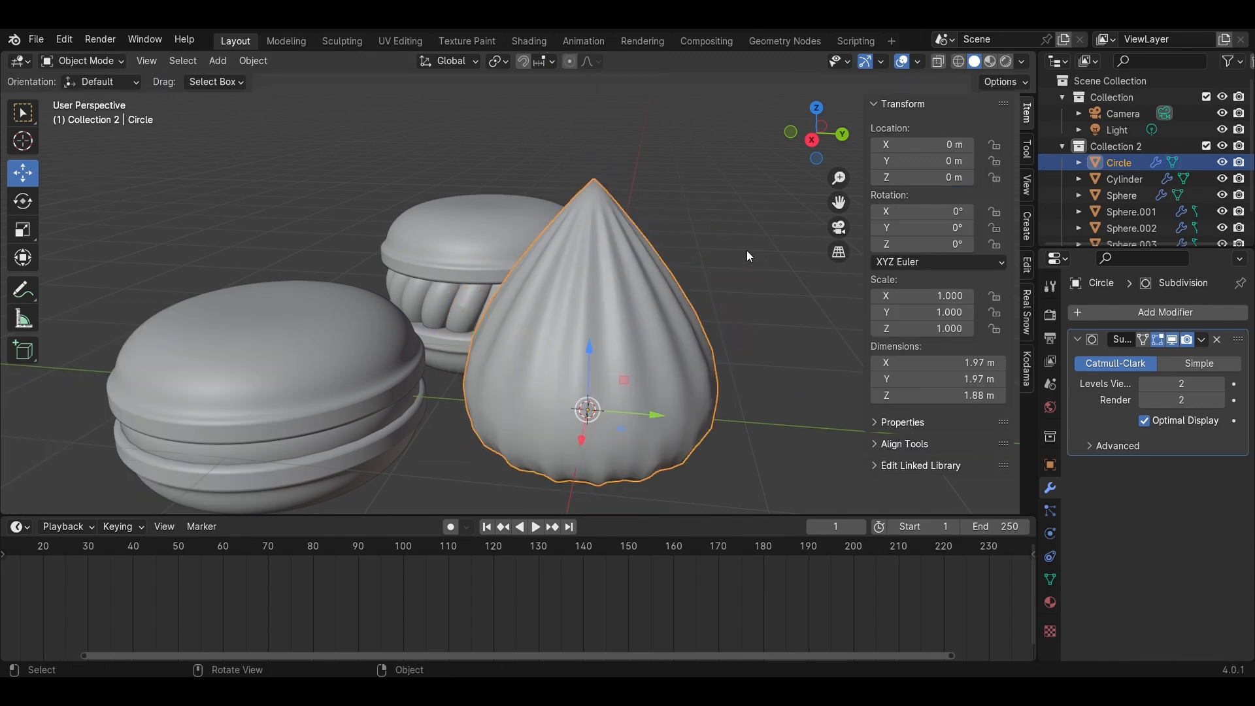
click(745, 249)
key(ctrl+s)
Raise the cone's bottom edge loop about 0.4 m along Z with proportional editing to flatten the base, then save the file
middle_drag(715, 267, 660, 353)
click(609, 389)
middle_drag(712, 451, 762, 327)
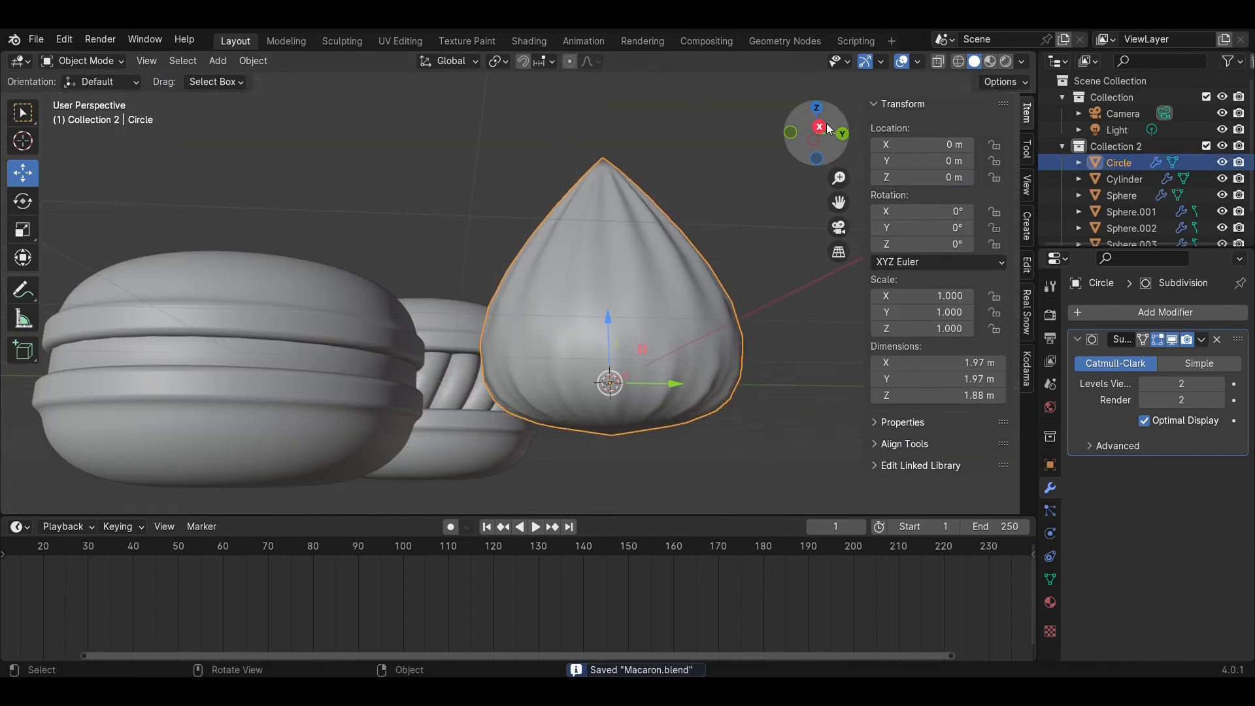
click(825, 124)
key(Tab)
scroll(738, 343, up, 3)
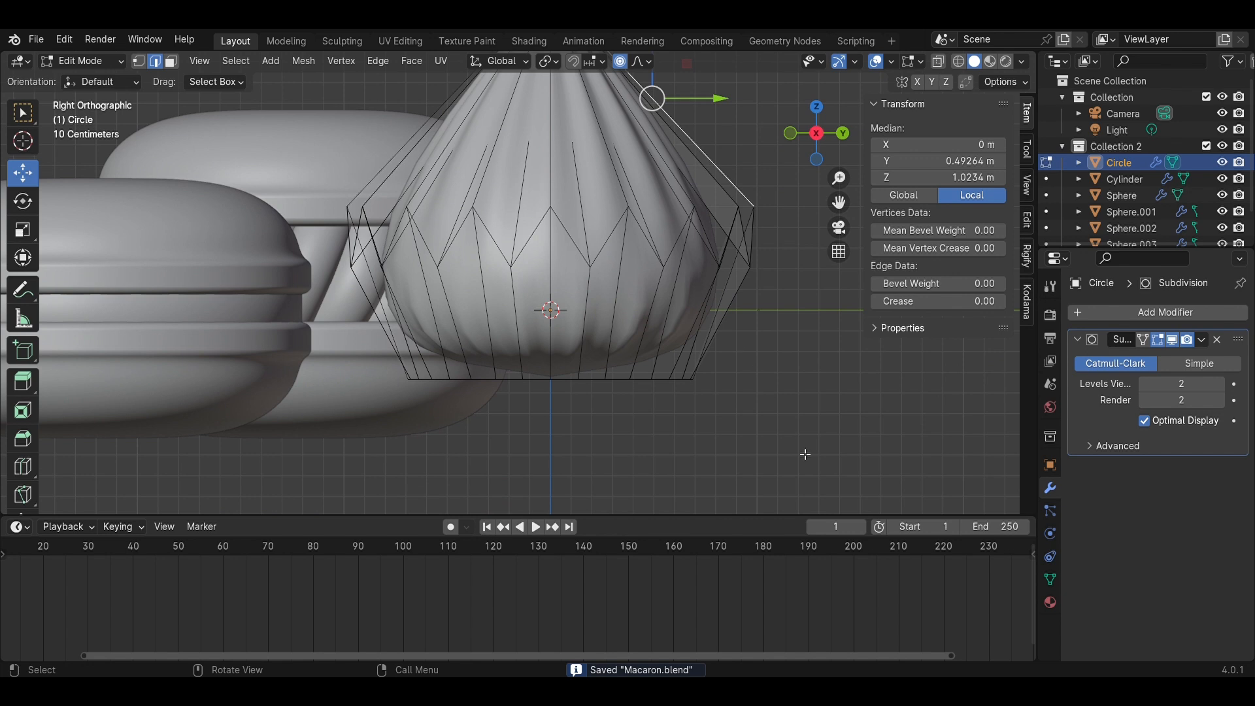
key(alt+z)
click(543, 378)
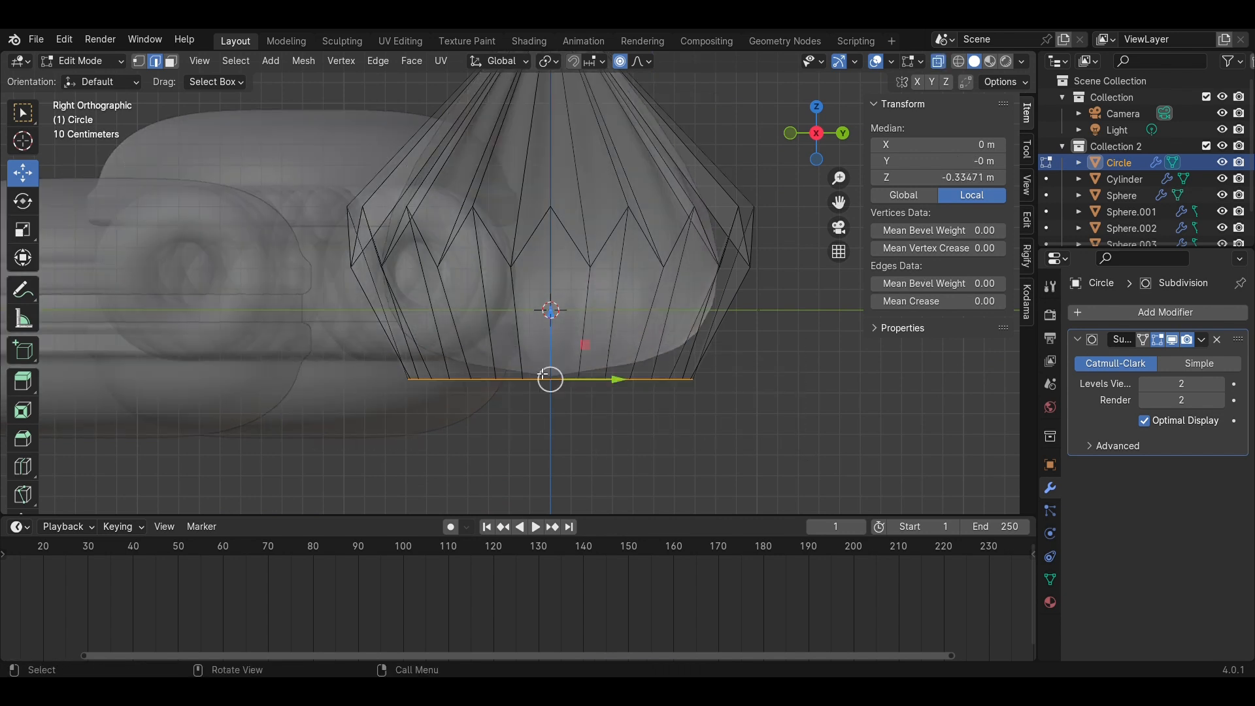
drag(557, 338, 570, 257)
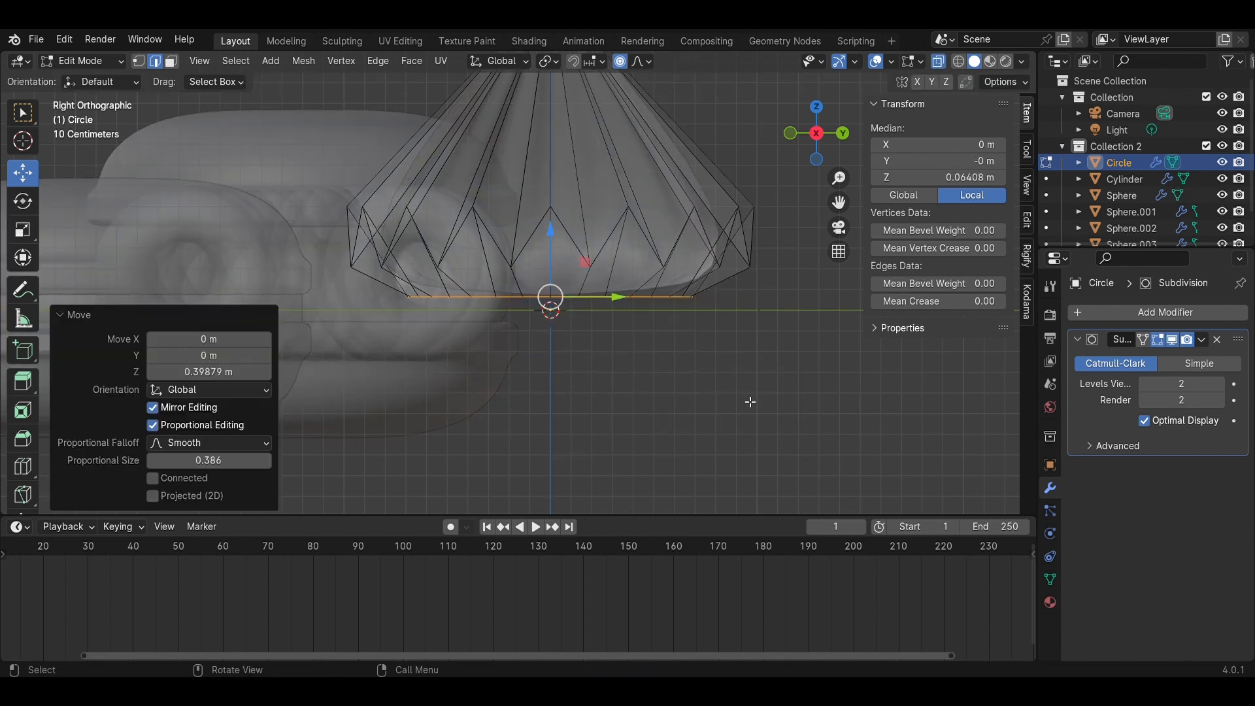
key(i)
click(827, 409)
key(Tab)
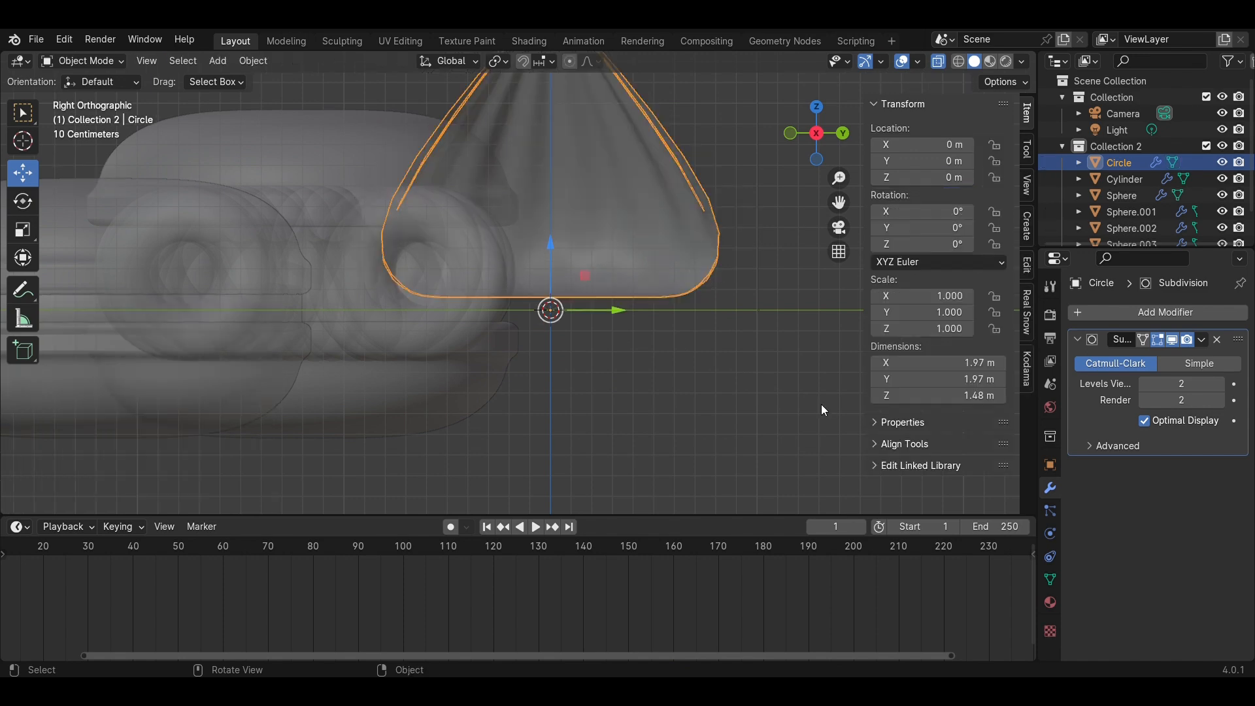
click(755, 367)
scroll(752, 353, down, 3)
key(ctrl+s)
Lower the cone's tip vertex along Z until the cone is about 1.12 m tall, then save from Object Mode
middle_drag(746, 331, 633, 347)
click(632, 347)
key(Tab)
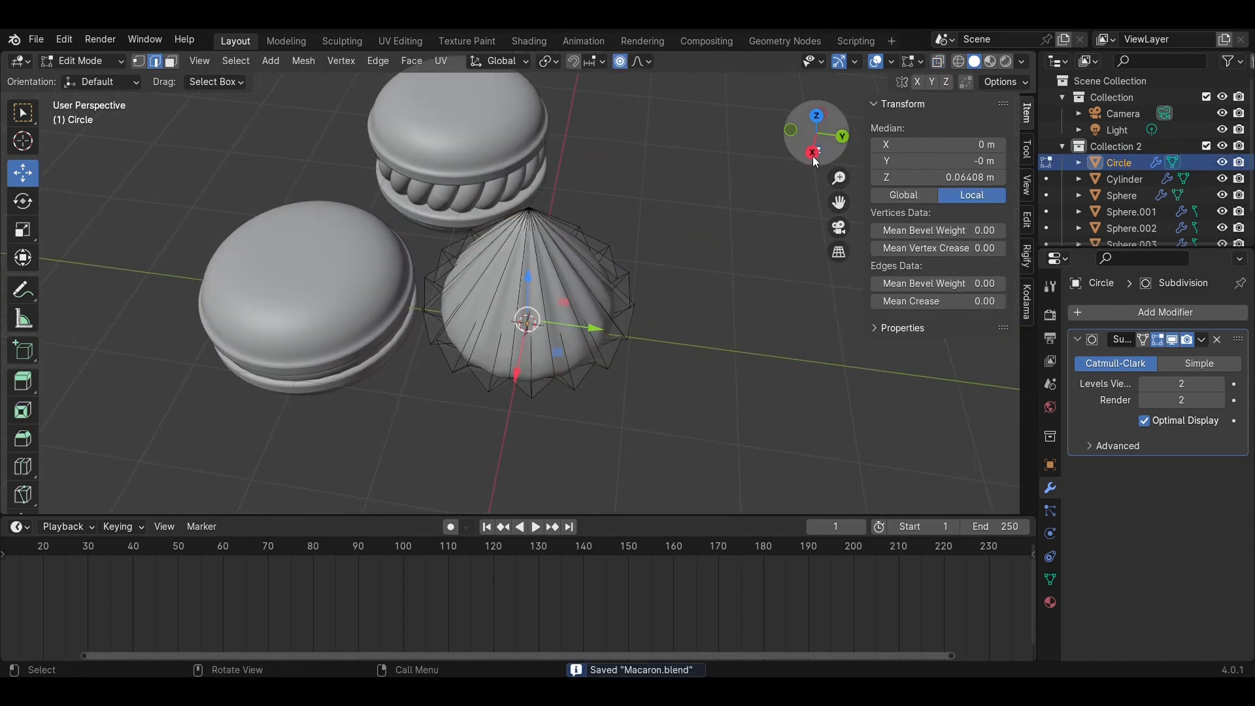
middle_drag(574, 201, 561, 286)
scroll(558, 290, up, 2)
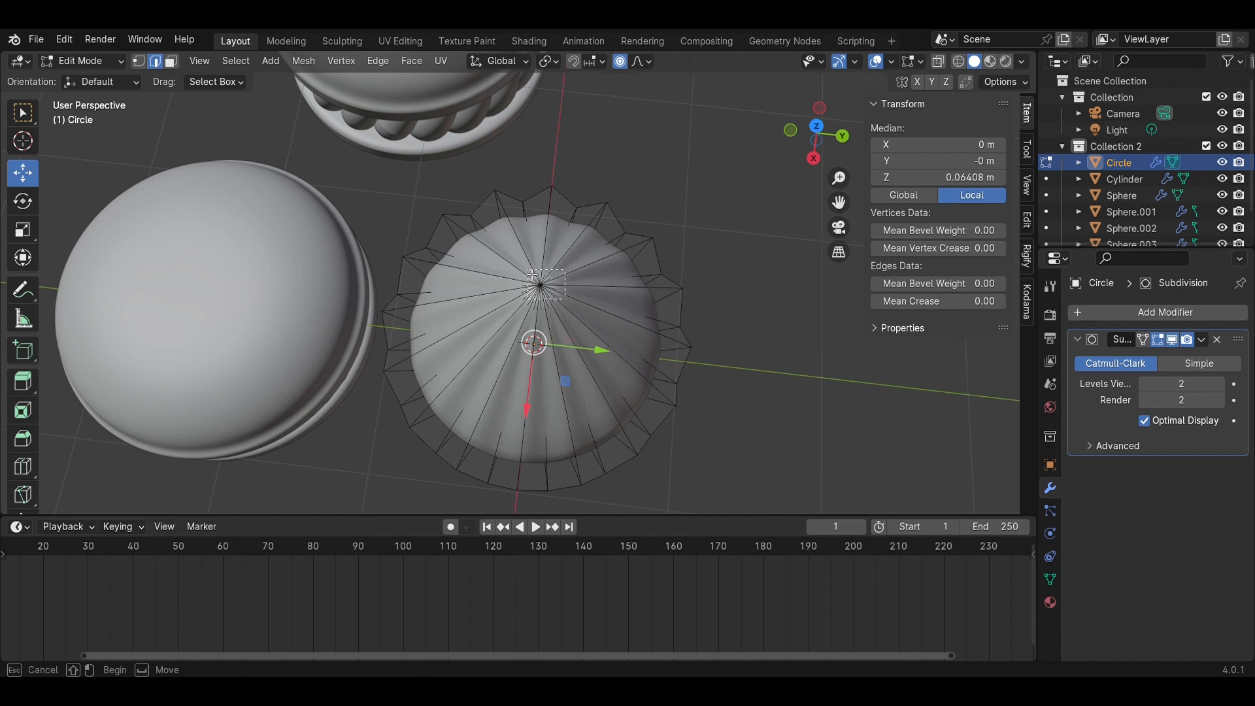
drag(532, 275, 528, 270)
click(815, 157)
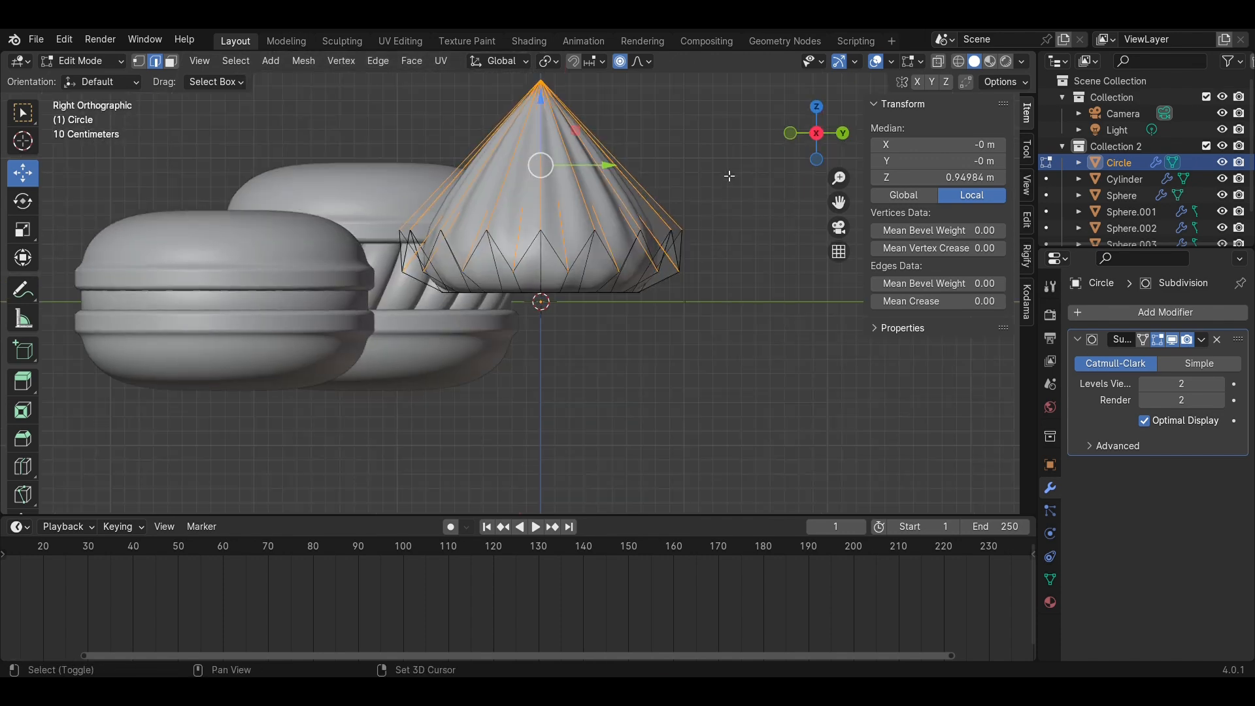
shift+middle_drag(730, 176, 721, 390)
click(638, 314)
click(533, 294)
key(g)
key(z)
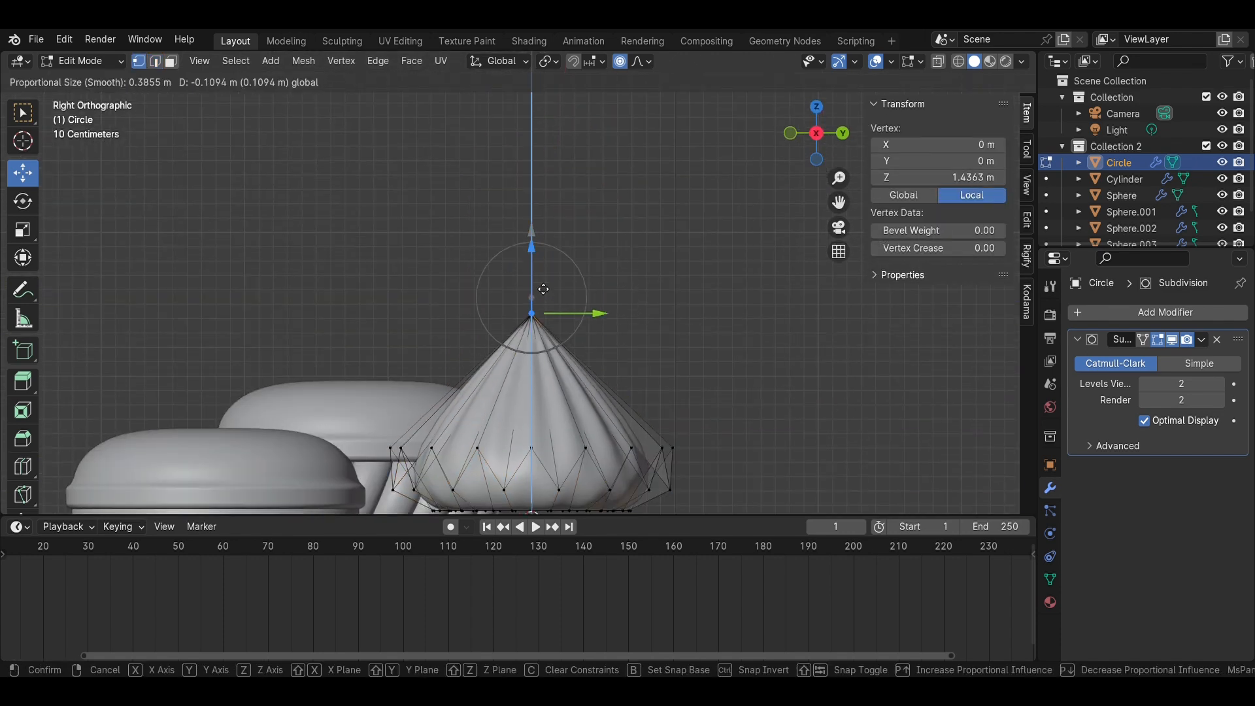
click(543, 325)
key(Tab)
click(685, 327)
key(ctrl+s)
scroll(676, 286, down, 3)
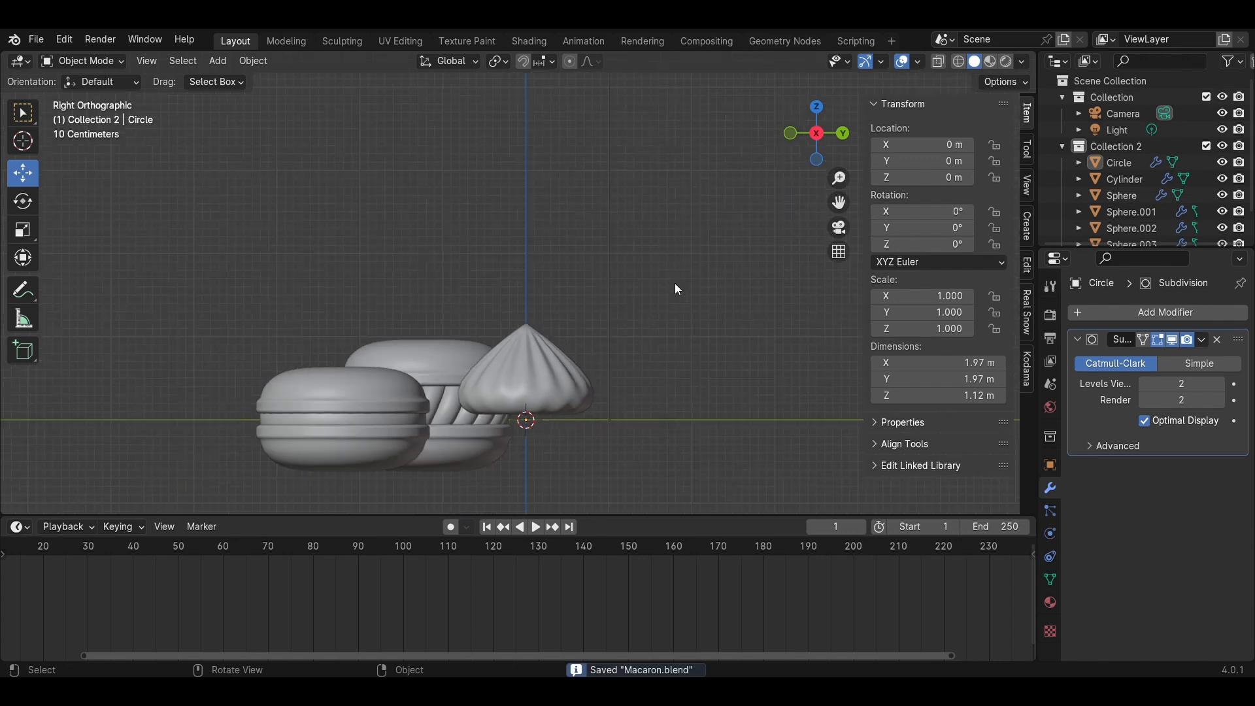
Spread the pastries apart along Y: move the cone about 2.95 m in +Y and the plain macaron in -Y
middle_drag(676, 288, 547, 362)
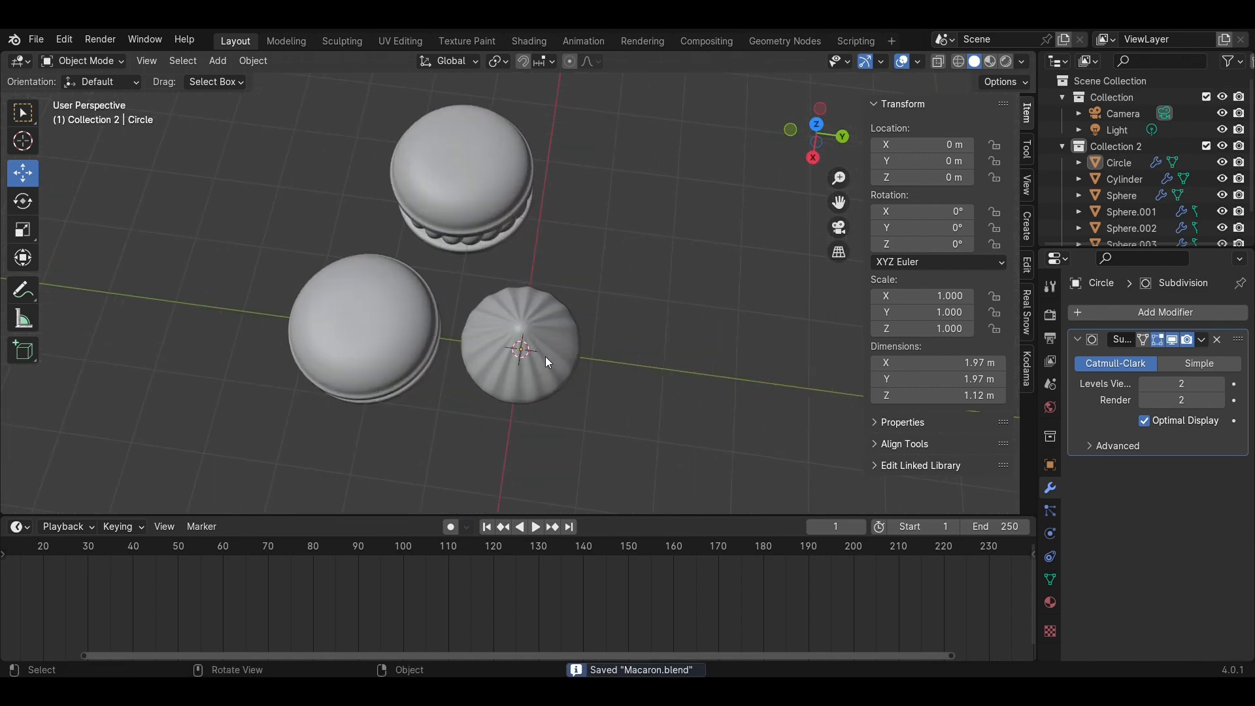
click(547, 361)
drag(578, 355, 787, 406)
drag(504, 435, 329, 319)
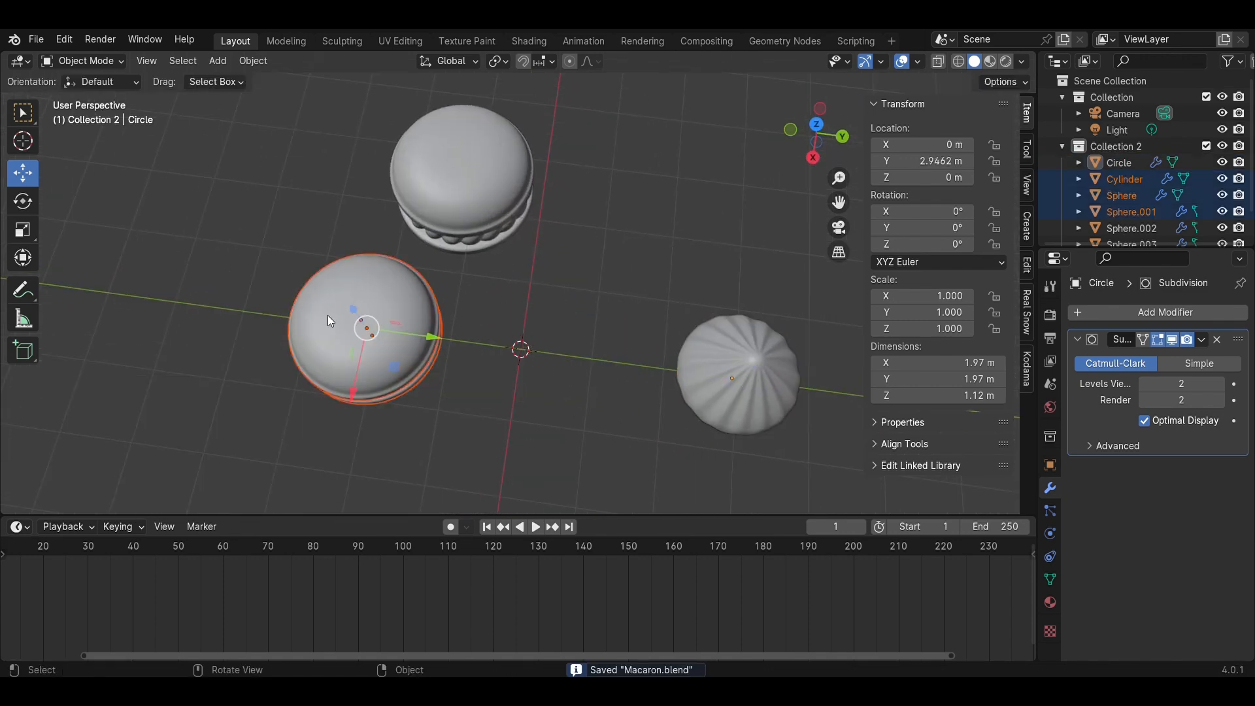
drag(421, 342, 278, 325)
Duplicate the whole twisted-filling macaron and place the copy in front of the original along X
drag(532, 320, 428, 163)
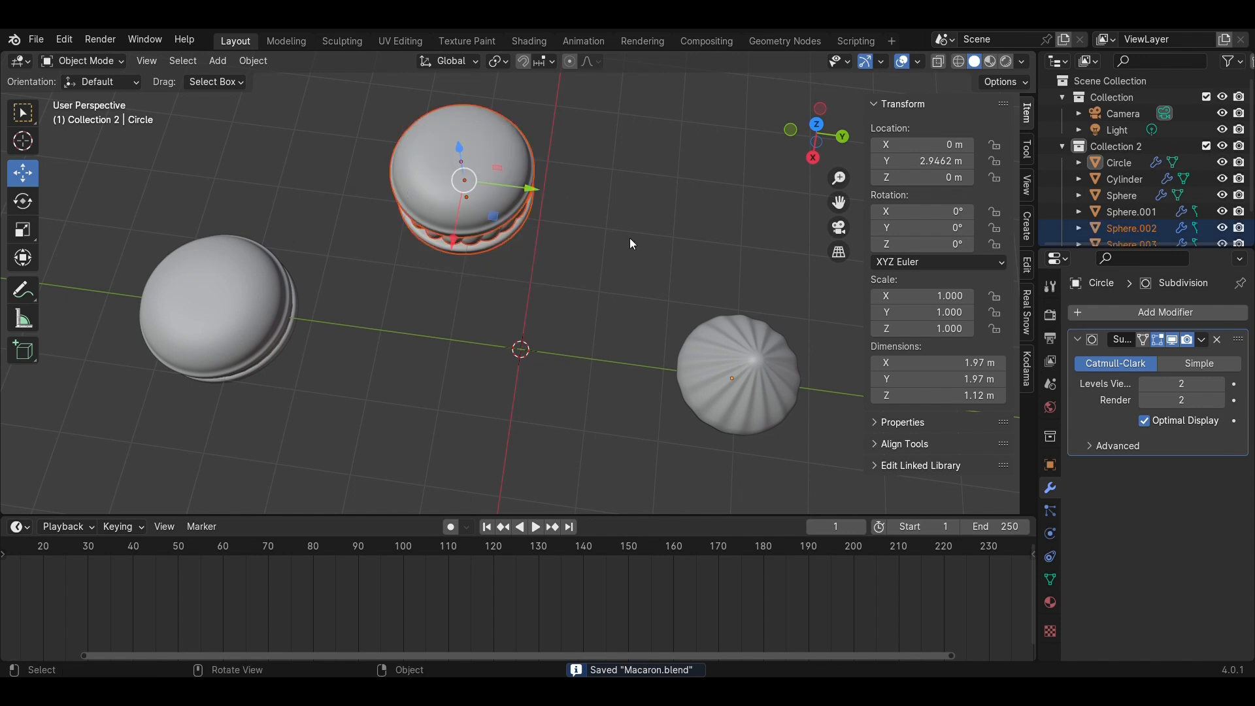
key(shift+d)
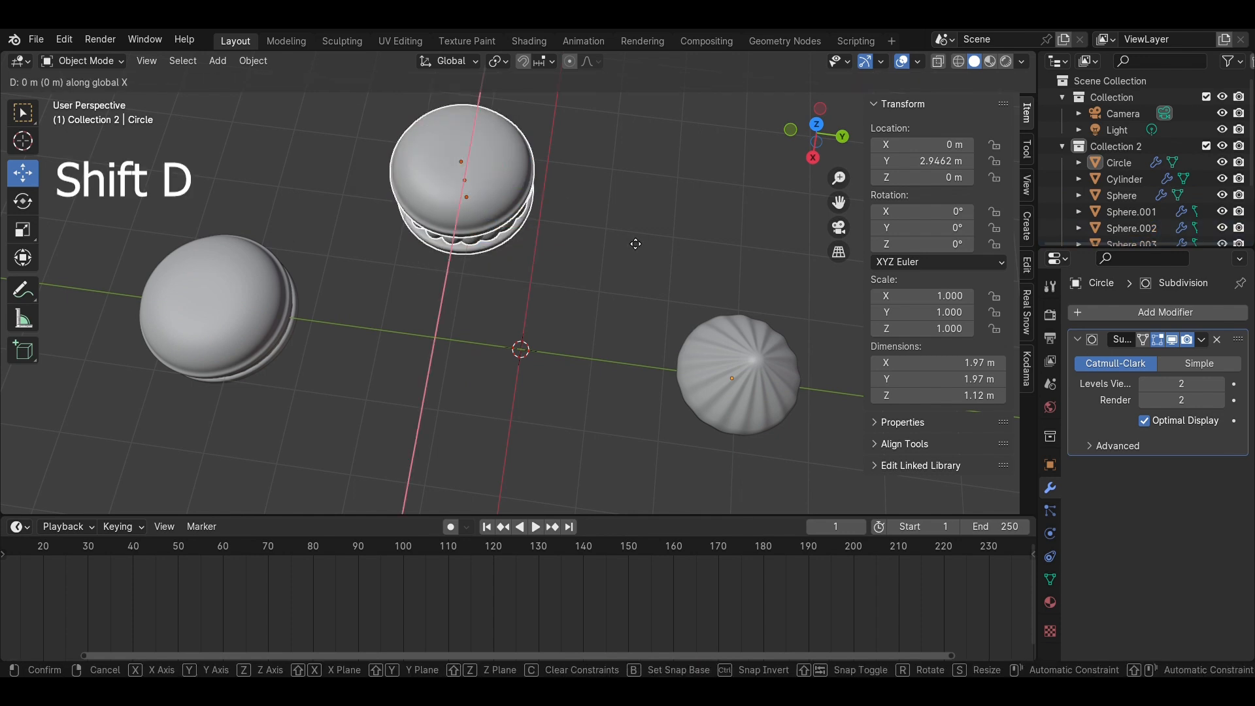
click(584, 412)
Place the cone on top of the twisted-filling macaron at about Y -1.26 m, Z 0.81 m, scaled to 0.752
click(766, 376)
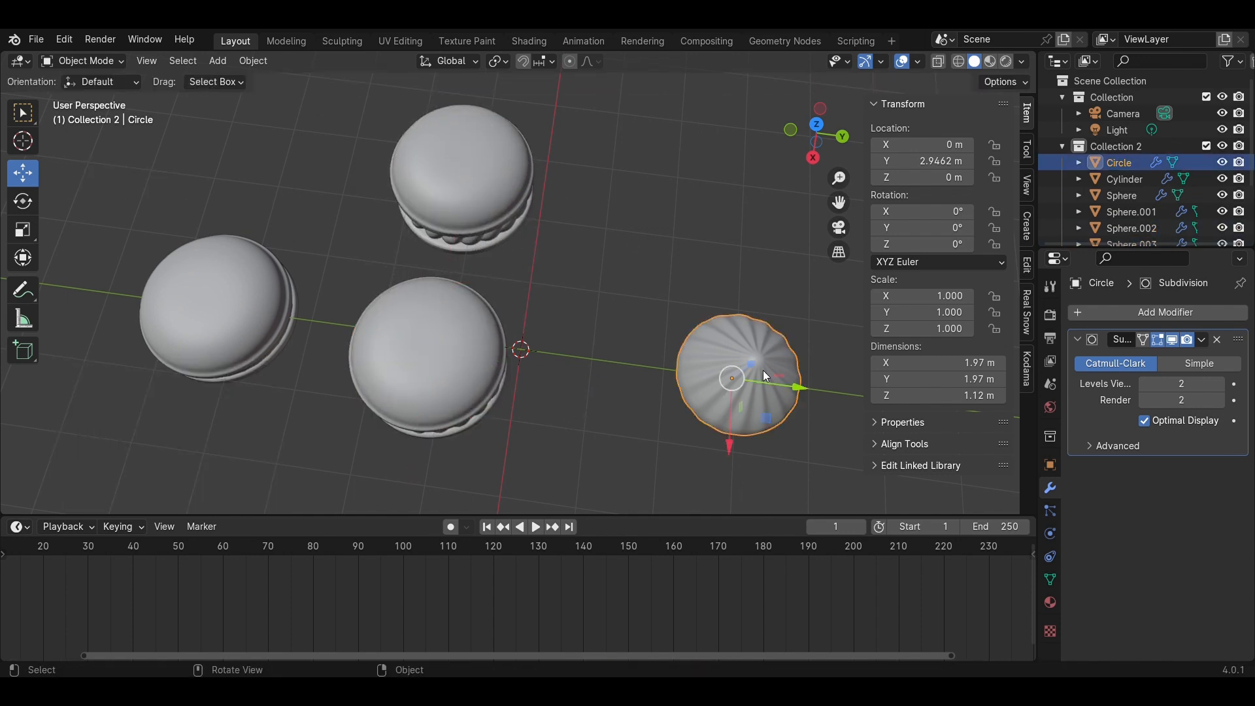
click(814, 158)
drag(778, 376, 424, 309)
key(s)
click(511, 297)
scroll(511, 296, up, 1)
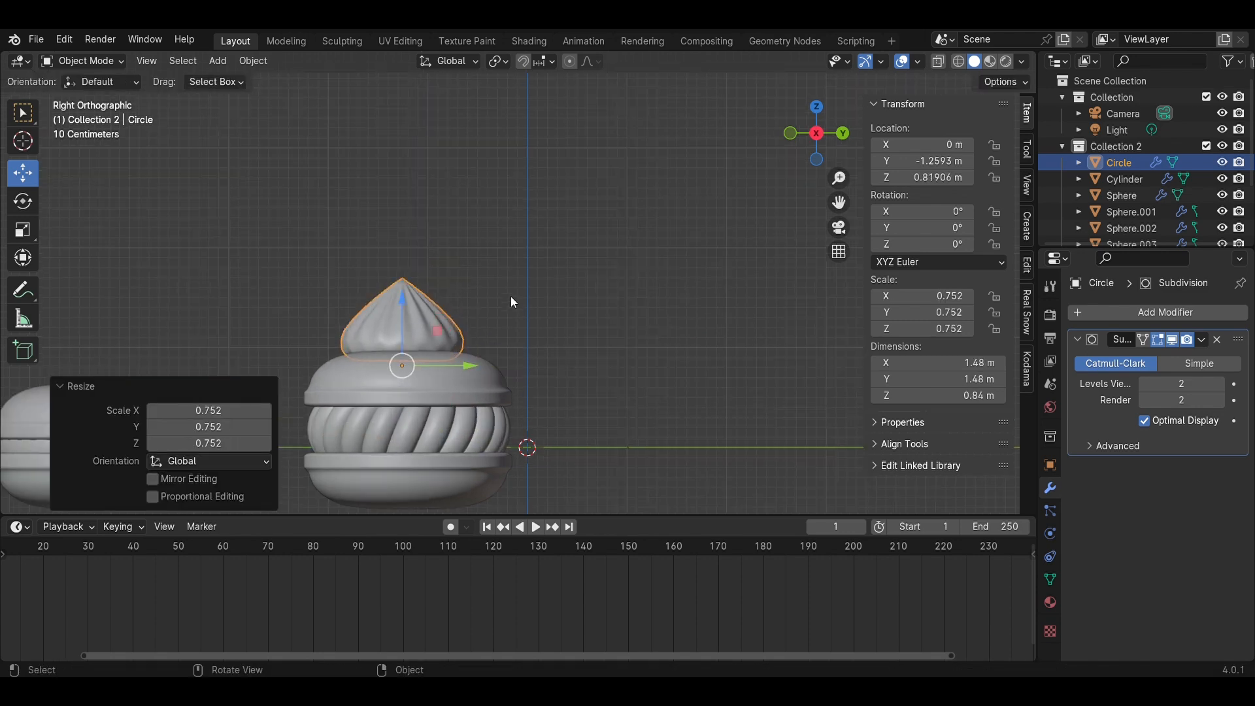
scroll(511, 296, up, 2)
shift+middle_drag(469, 367, 660, 266)
drag(543, 258, 543, 260)
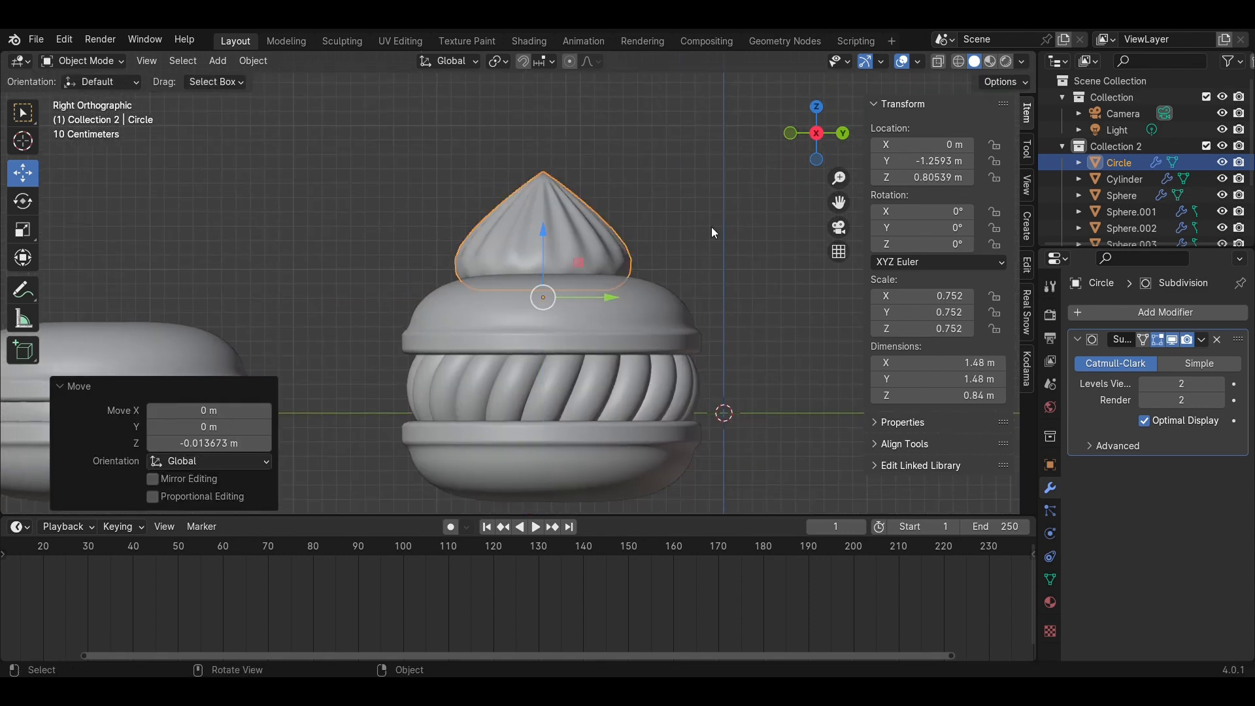
Align the cone over the duplicated macaron at about X 0.34 m, Y -1.17 m, Z 0.74 m, and save
click(817, 107)
drag(629, 262, 685, 256)
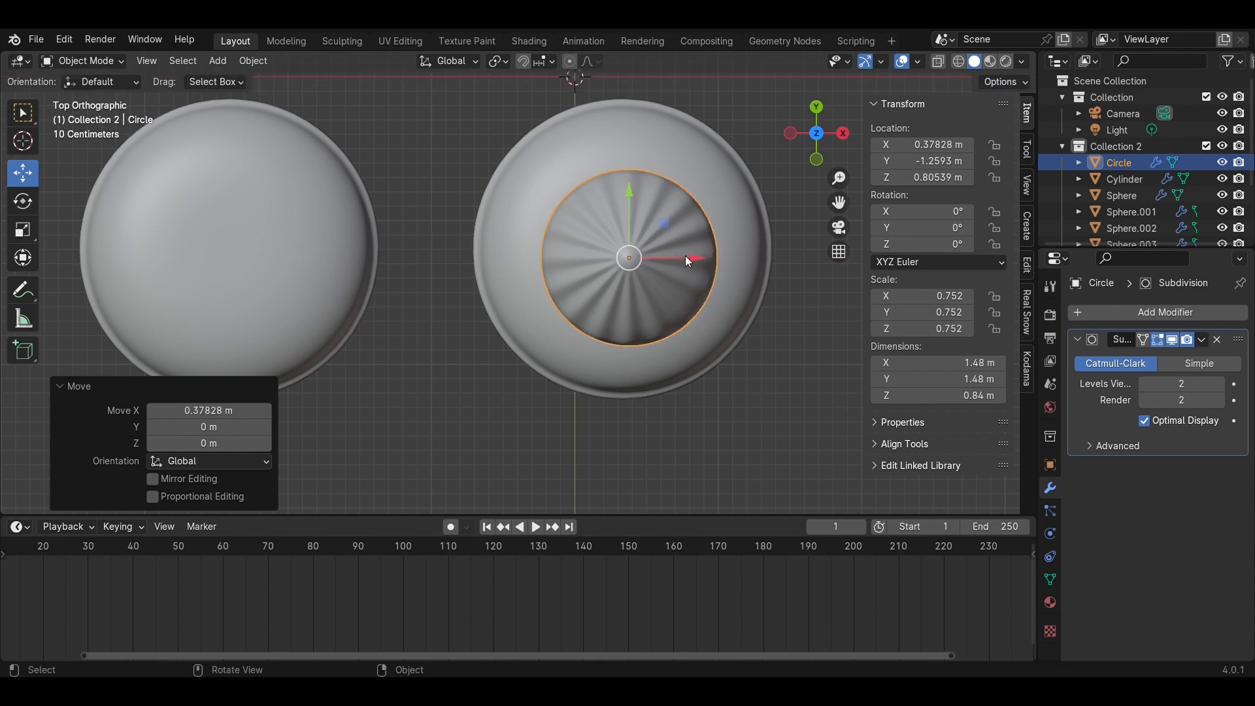
drag(632, 198, 633, 185)
drag(673, 247, 667, 249)
middle_drag(787, 411, 607, 216)
click(574, 221)
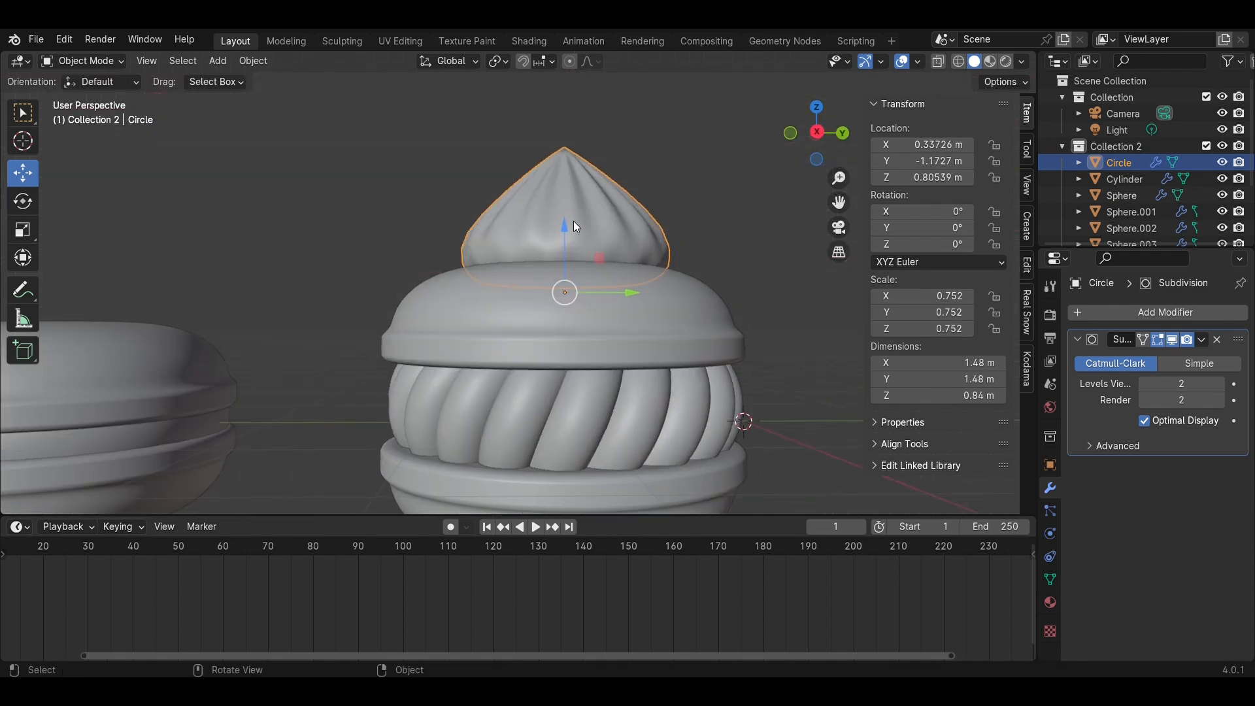
mouse_move(574, 221)
mouse_down()
mouse_move(574, 209)
mouse_move(576, 239)
mouse_up()
middle_drag(739, 230, 637, 335)
key(ctrl+s)
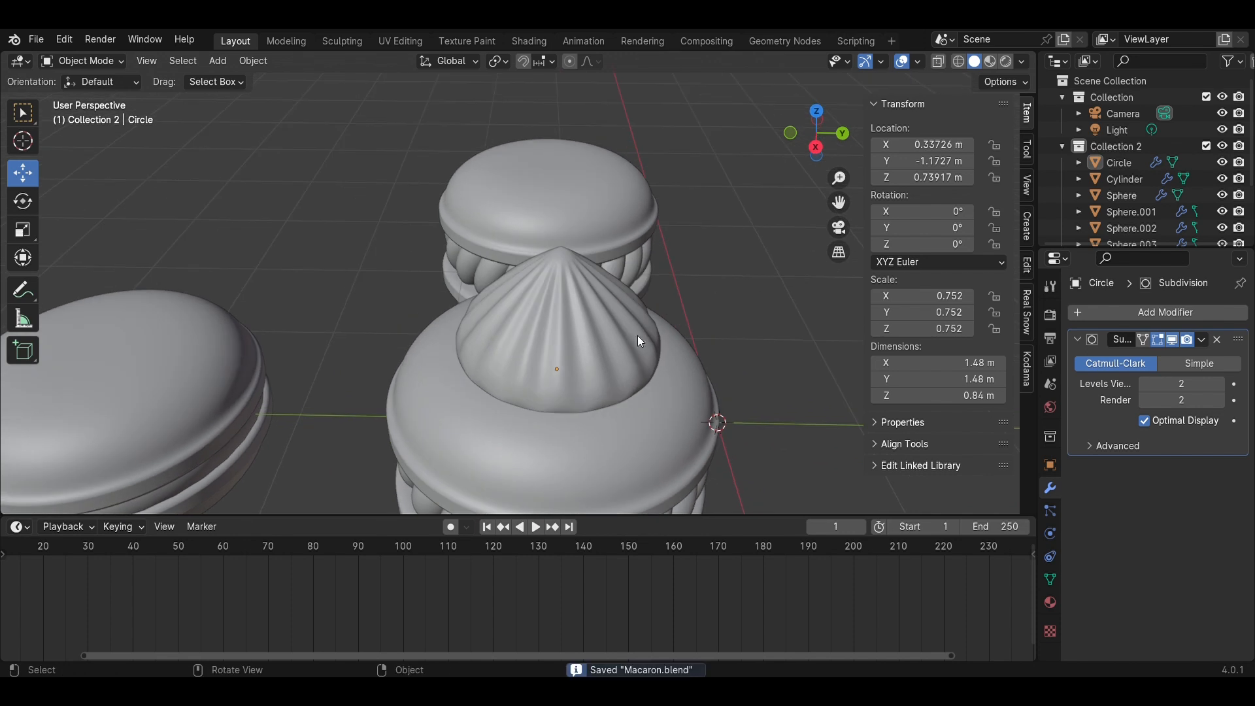
Raise the cone about 0.01 m and enlarge it to a scale of 0.843, then save the file
click(562, 312)
drag(558, 311, 558, 305)
key(s)
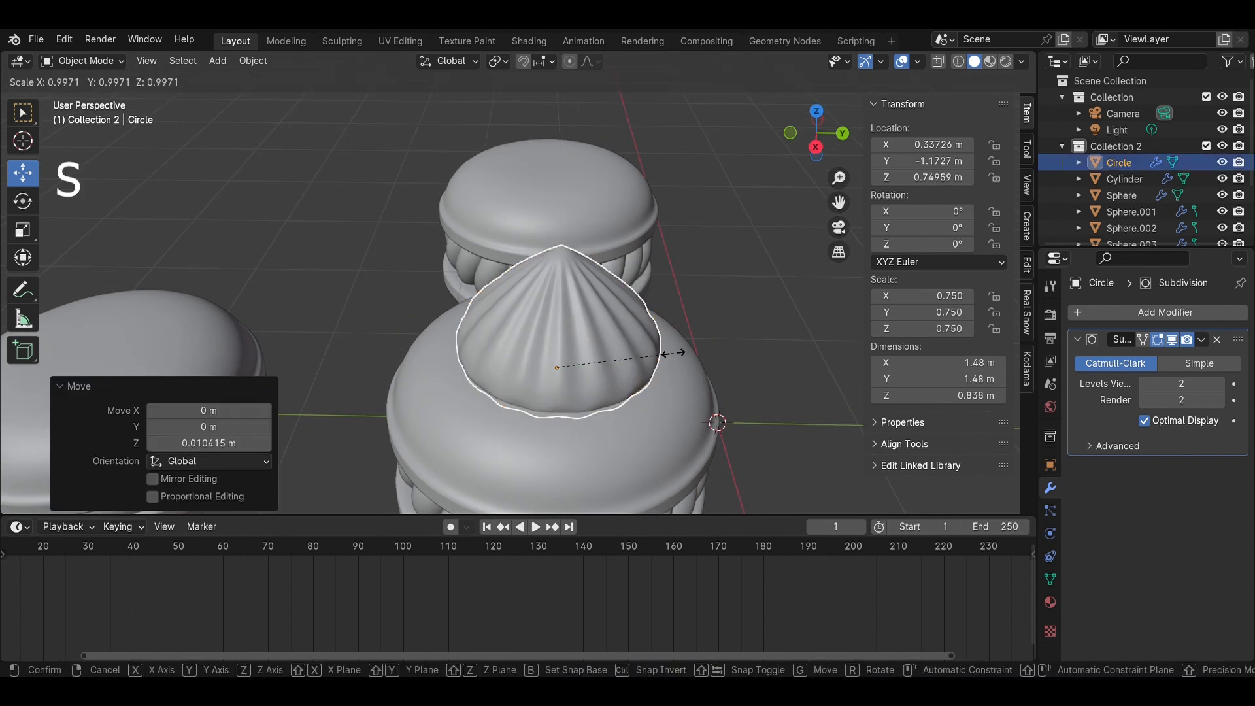
click(685, 353)
key(ctrl+s)
Fine-tune the cone's seat on the macaron to about Y -1.2 m and Z 0.77 m
click(815, 147)
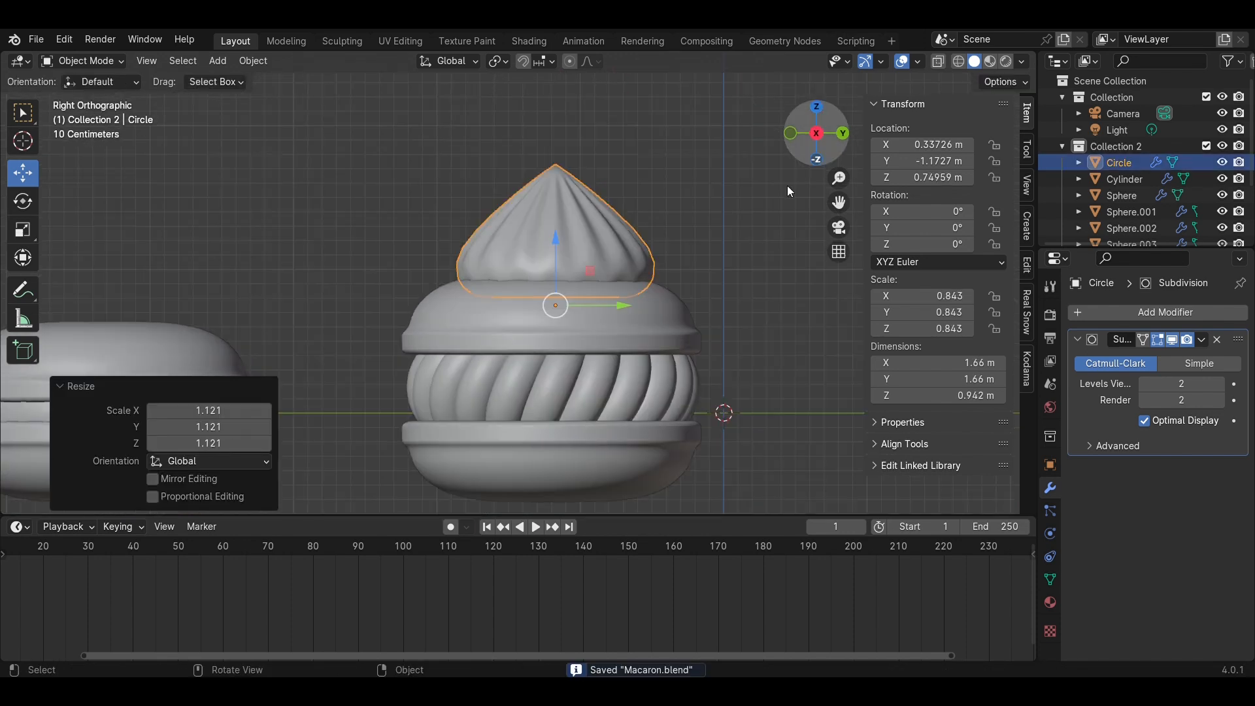
click(609, 235)
drag(604, 306, 598, 306)
drag(552, 239, 592, 226)
scroll(712, 219, down, 3)
Select the whole cone-topped macaron and move it about 3.4 m in +Y and 4.28 m in -X
middle_drag(712, 219, 703, 401)
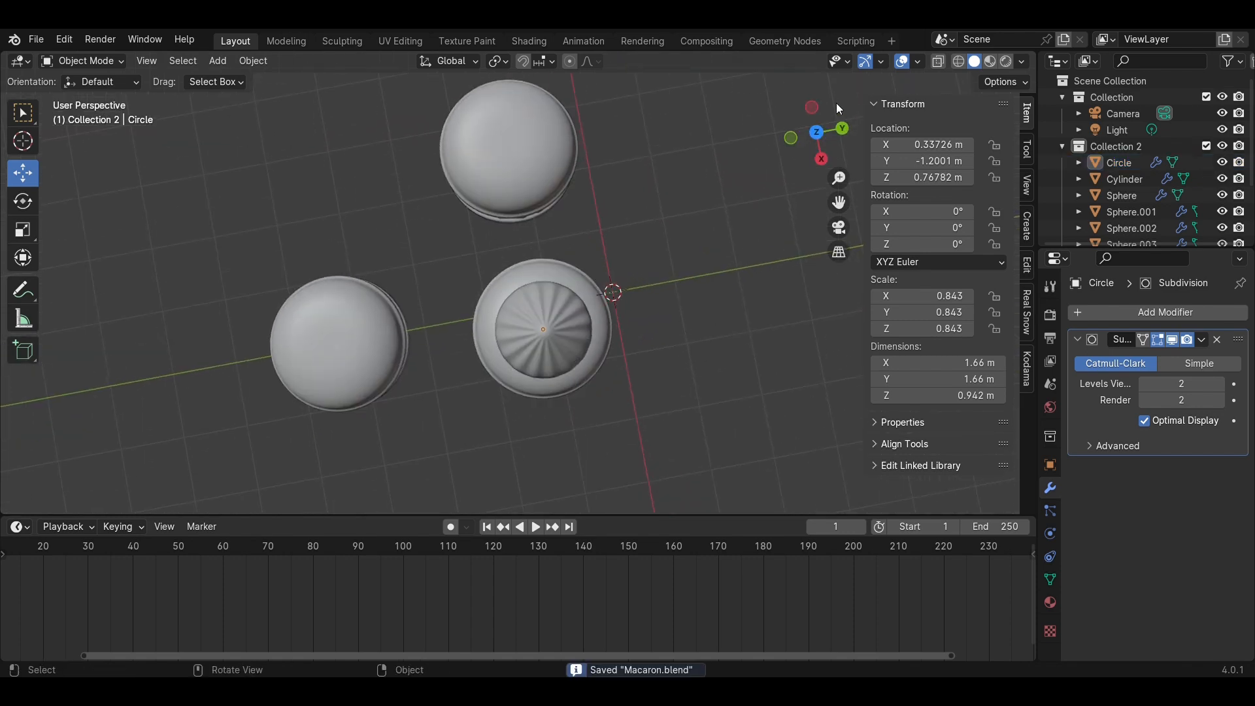
click(816, 133)
click(581, 244)
drag(722, 330, 526, 230)
middle_drag(706, 296, 651, 343)
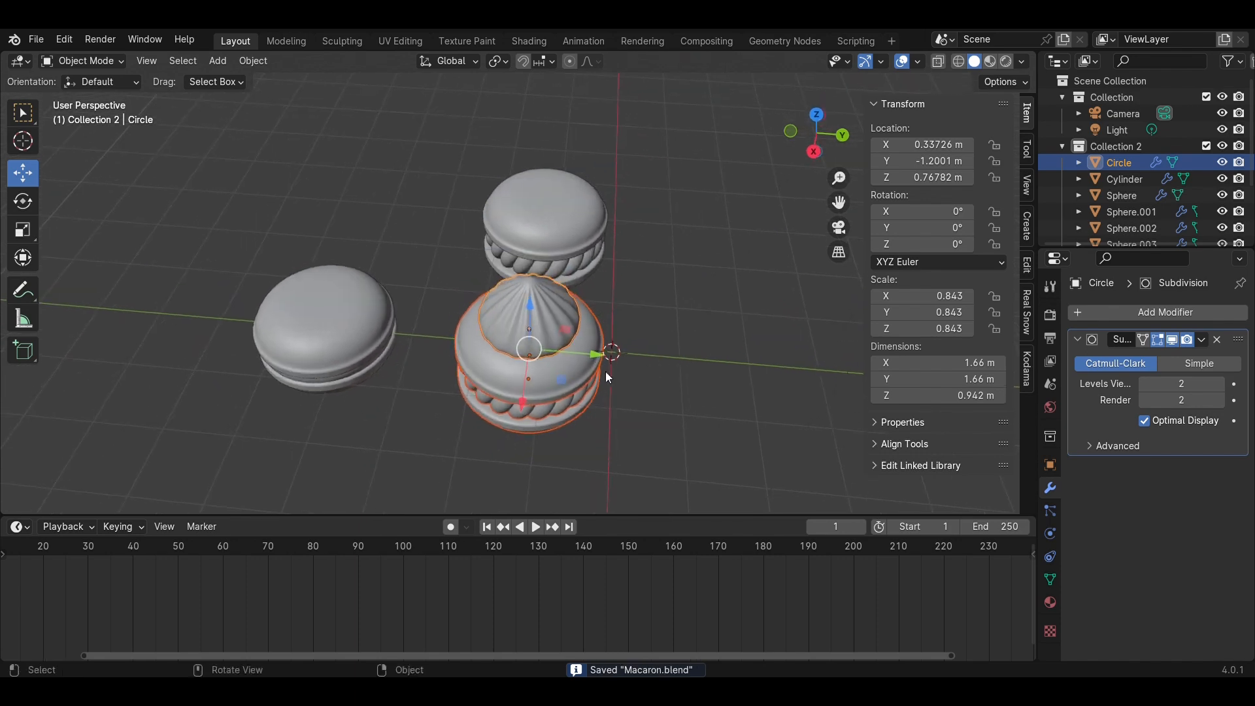
drag(598, 359, 840, 380)
scroll(658, 320, down, 3)
middle_drag(659, 320, 659, 379)
drag(662, 369, 660, 223)
click(689, 285)
Add a UV sphere at the world origin
middle_drag(689, 285, 642, 355)
click(812, 144)
click(839, 138)
scroll(632, 294, down, 2)
key(shift+a)
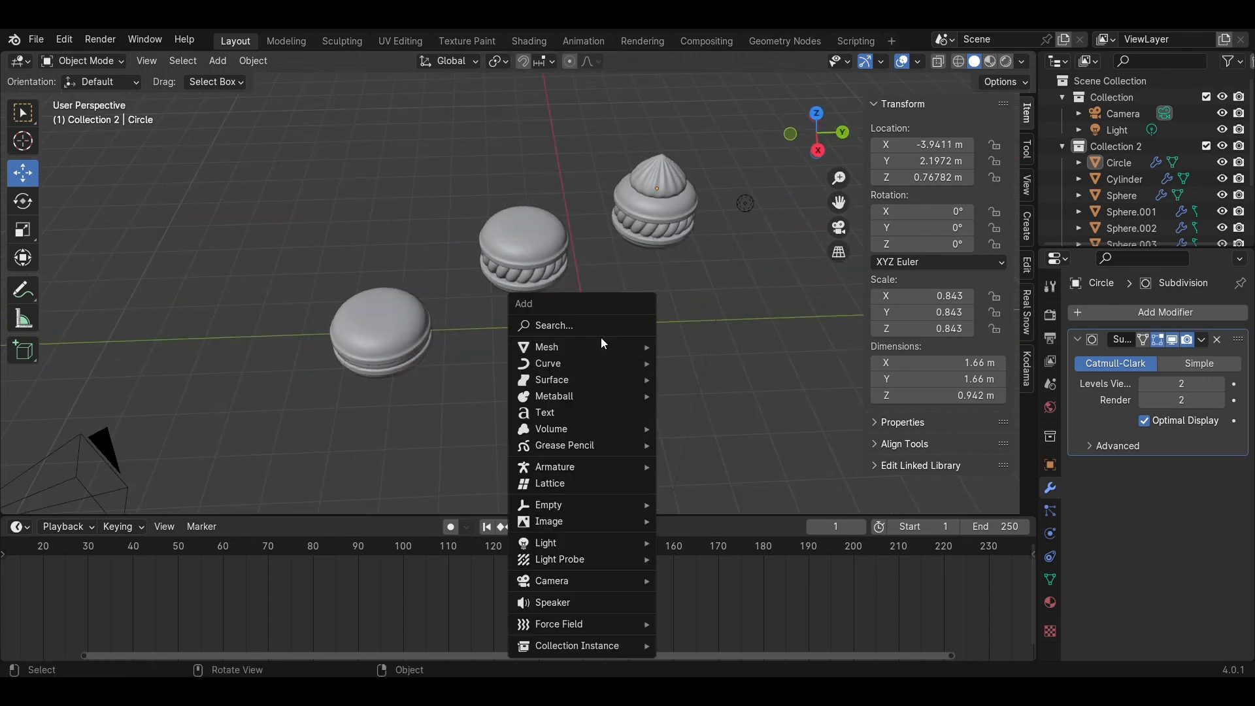
mouse_move(644, 347)
click(704, 395)
Push the sphere's top vertex about 0.52 m down along Z with smooth proportional editing at size 1.1 to form a dent
key(Tab)
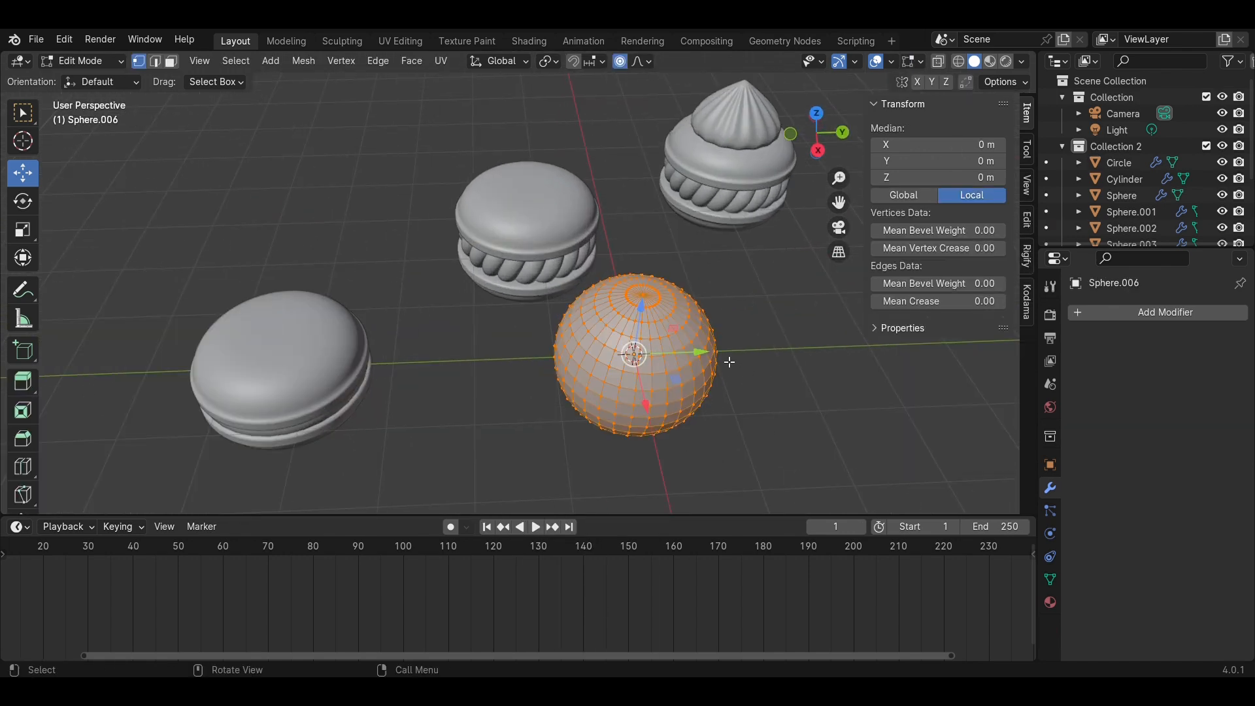
scroll(718, 356, up, 4)
click(542, 263)
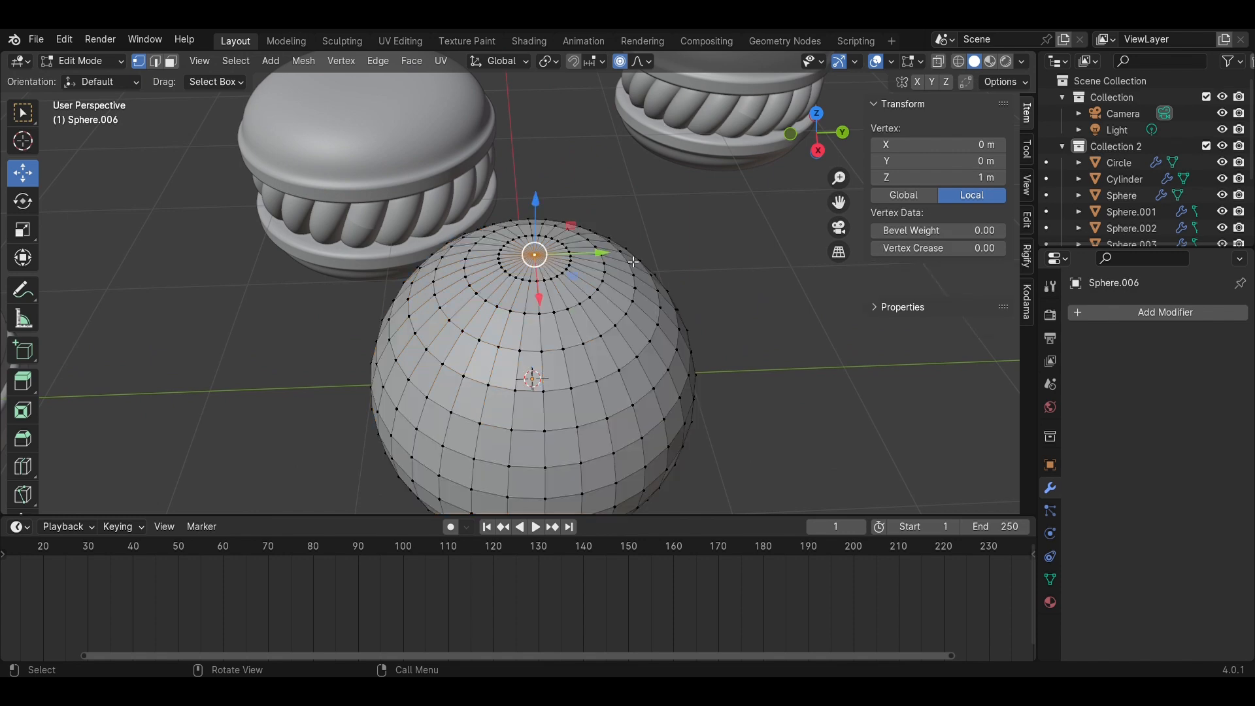
click(818, 151)
drag(530, 184, 527, 251)
scroll(529, 232, down, 10)
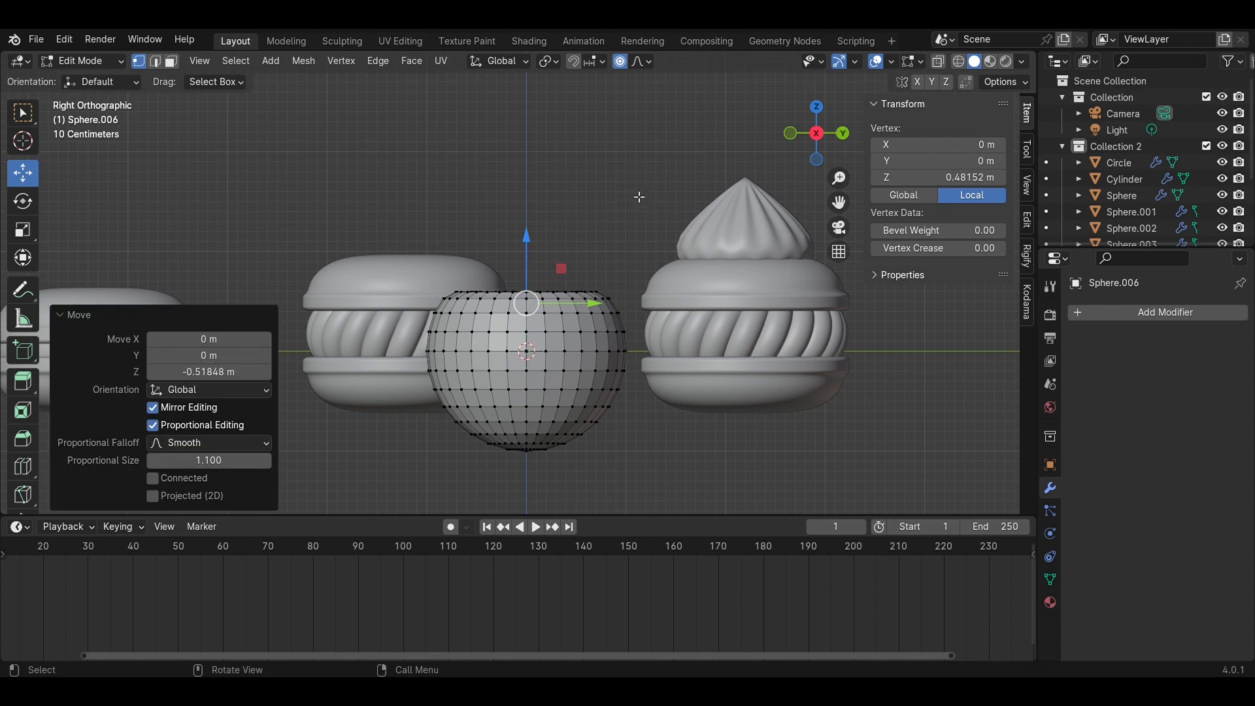
middle_drag(638, 196, 622, 294)
key(Tab)
Add a 32-vertex cylinder, scale it down to 0.098 and raise it along Z into the sphere's dent
key(shift+a)
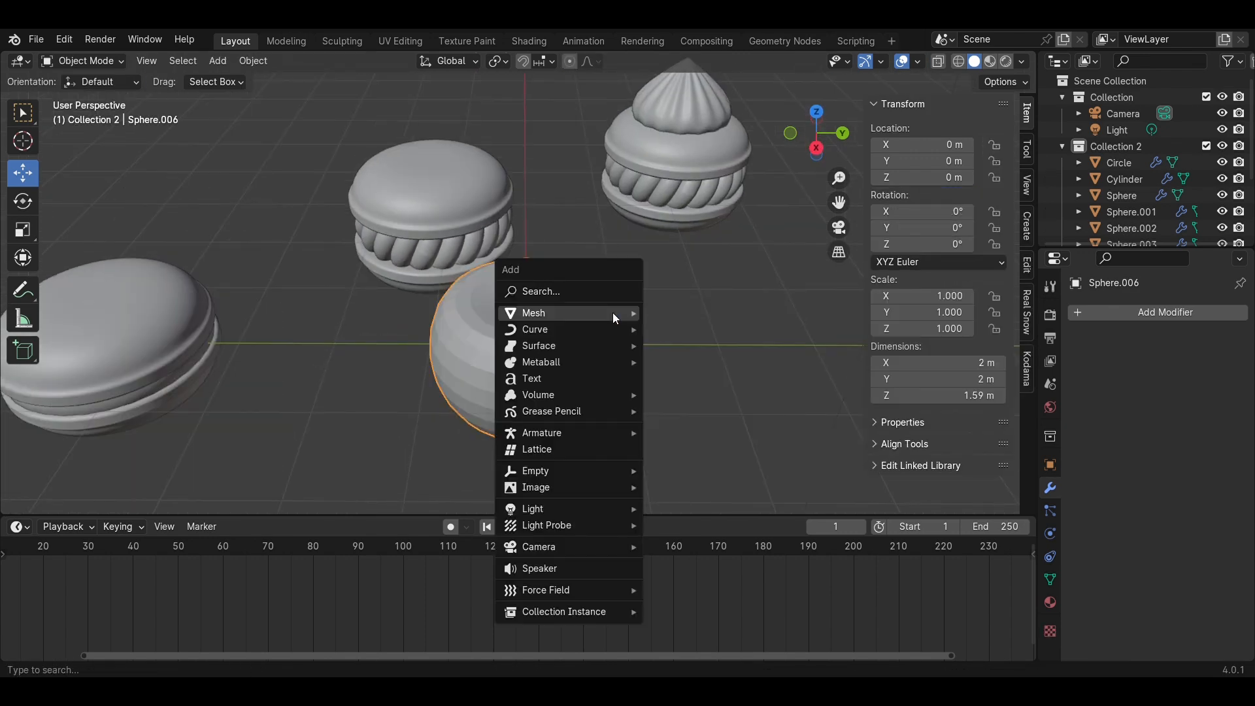
mouse_move(613, 313)
click(686, 394)
scroll(719, 444, down, 3)
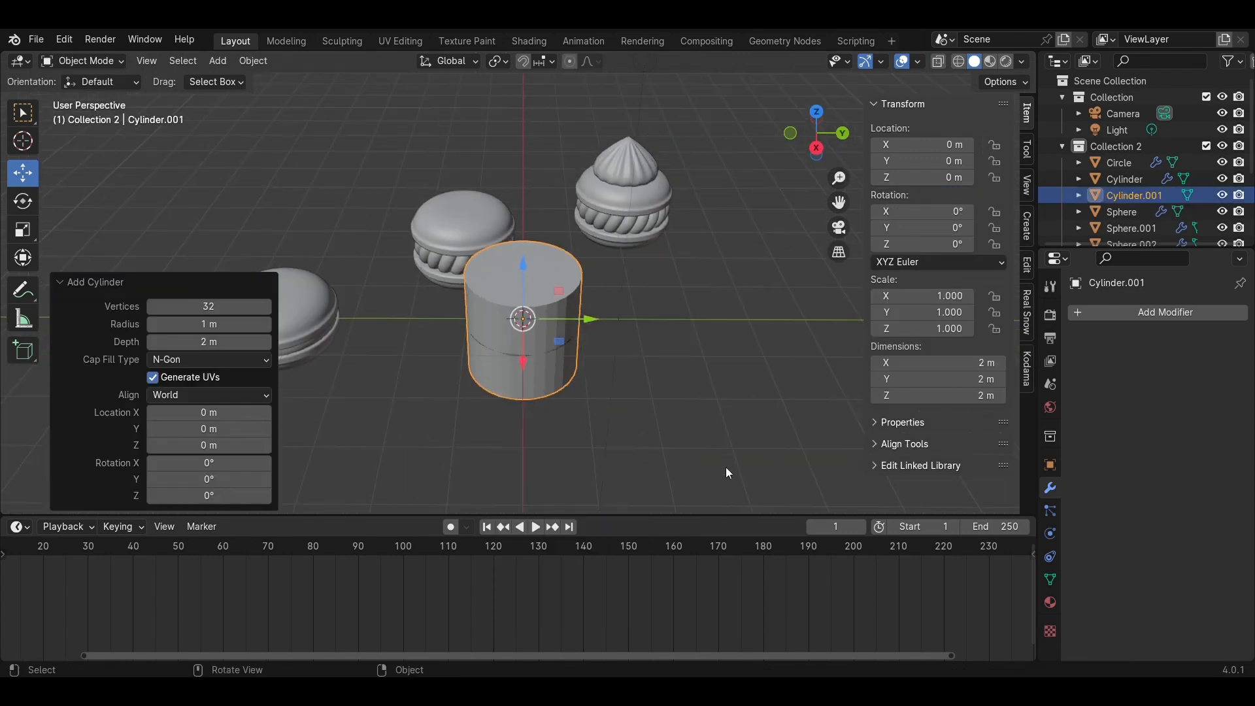
key(s)
click(524, 370)
click(815, 147)
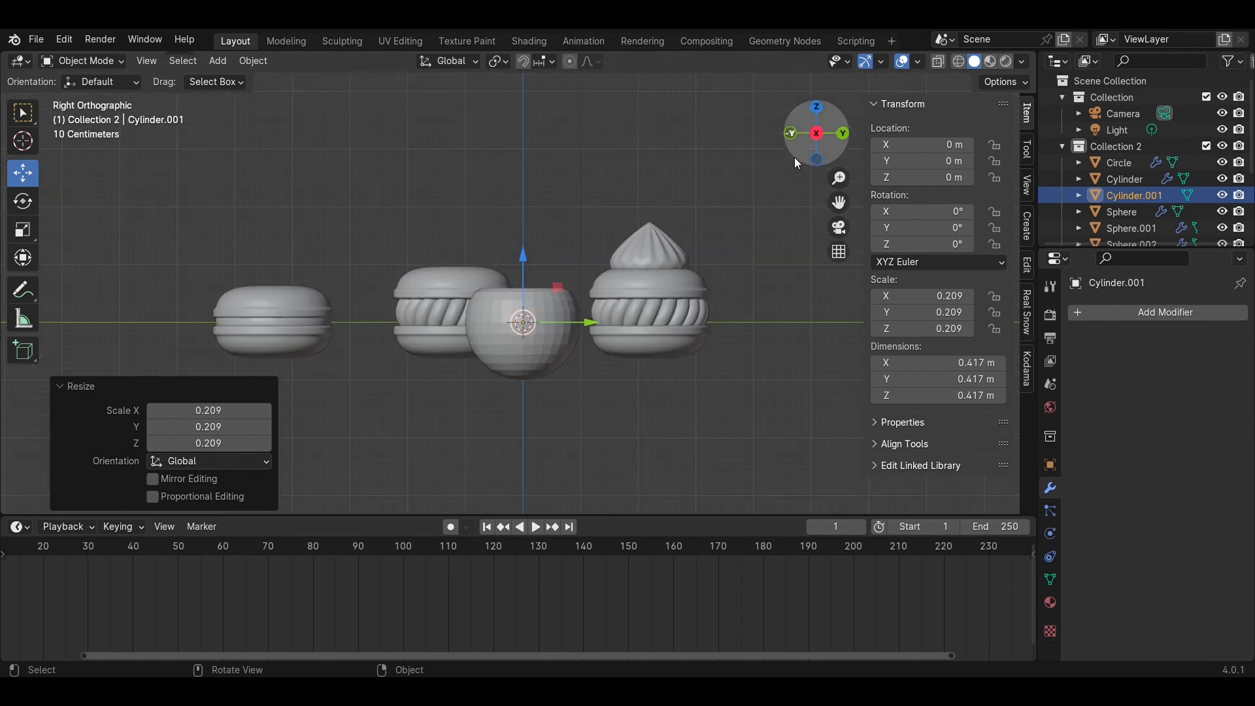
scroll(734, 364, up, 4)
key(s)
click(618, 390)
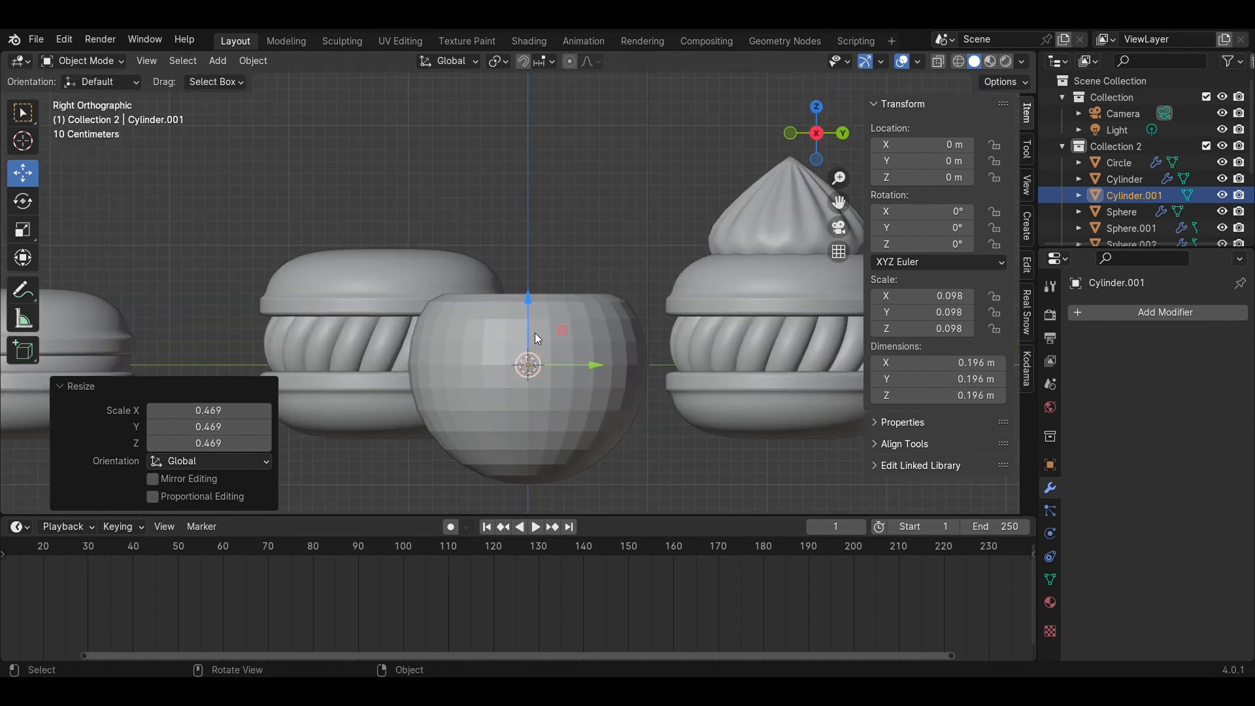
drag(535, 332, 536, 264)
Select the cylinder's top face and raise it about 0.307 m along Z with proportional editing turned off
key(Tab)
middle_drag(543, 274, 549, 308)
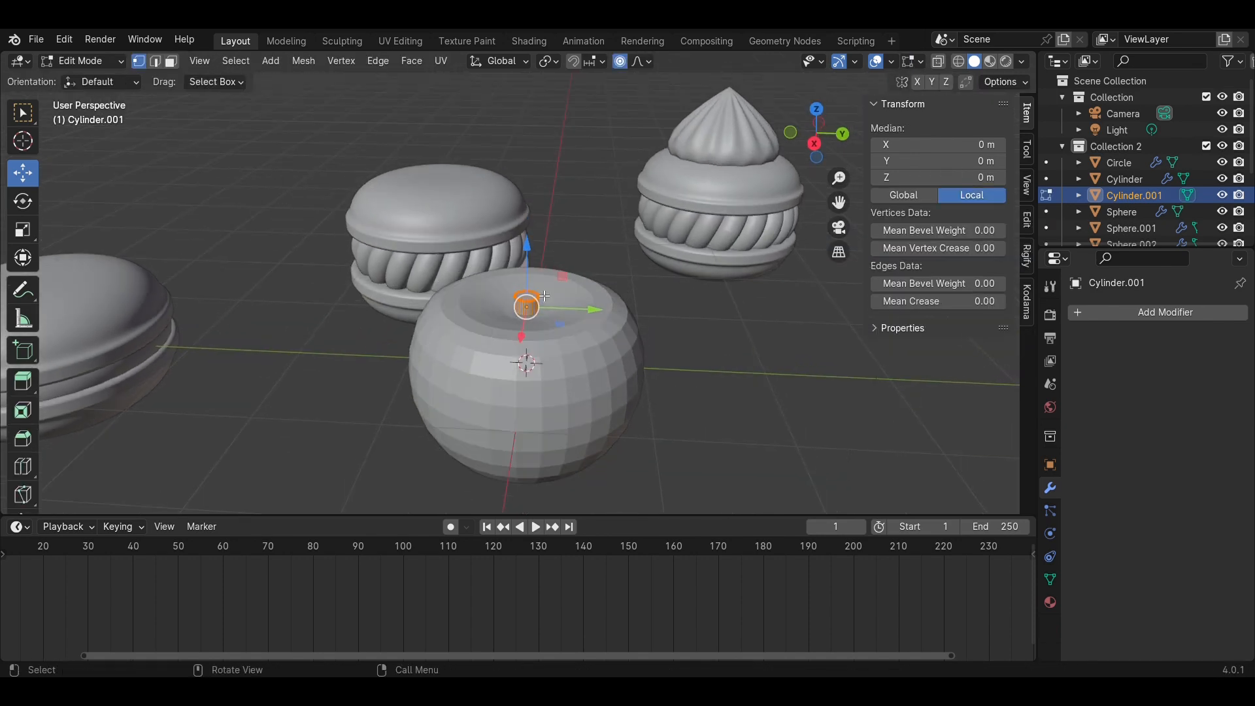
scroll(553, 315, up, 3)
key(3)
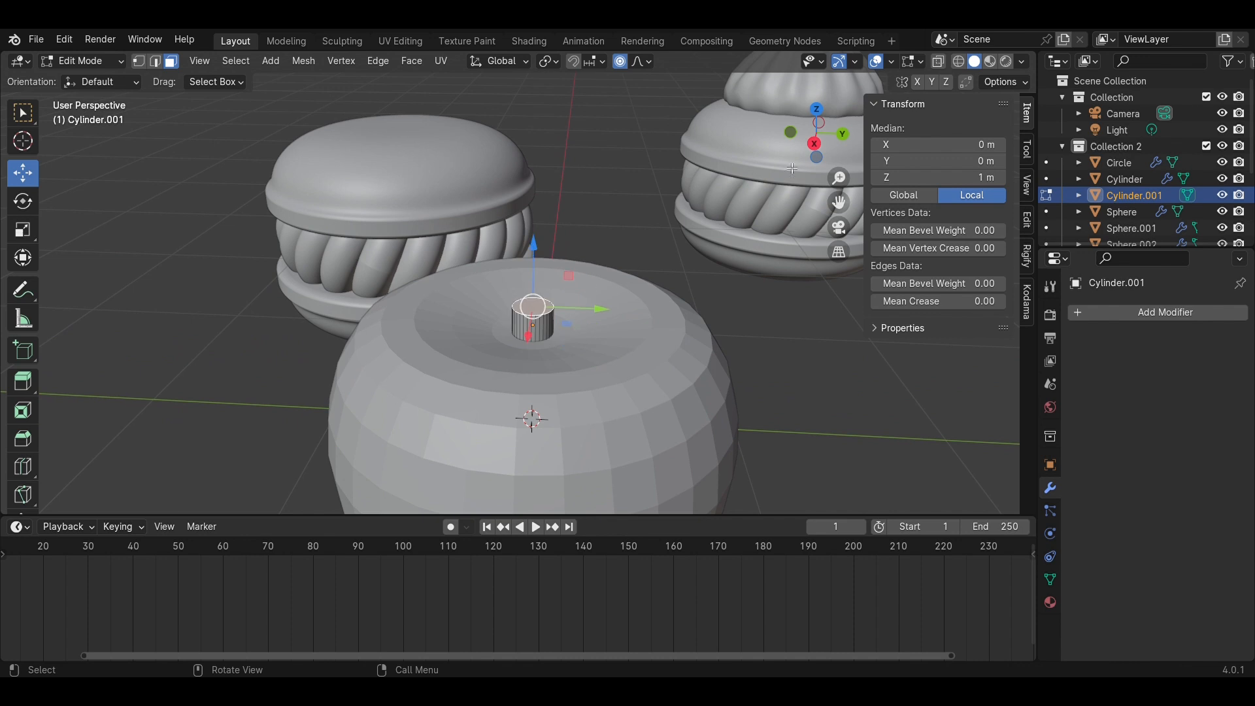
click(814, 144)
drag(539, 254, 541, 186)
key(ctrl+z)
click(621, 61)
key(e)
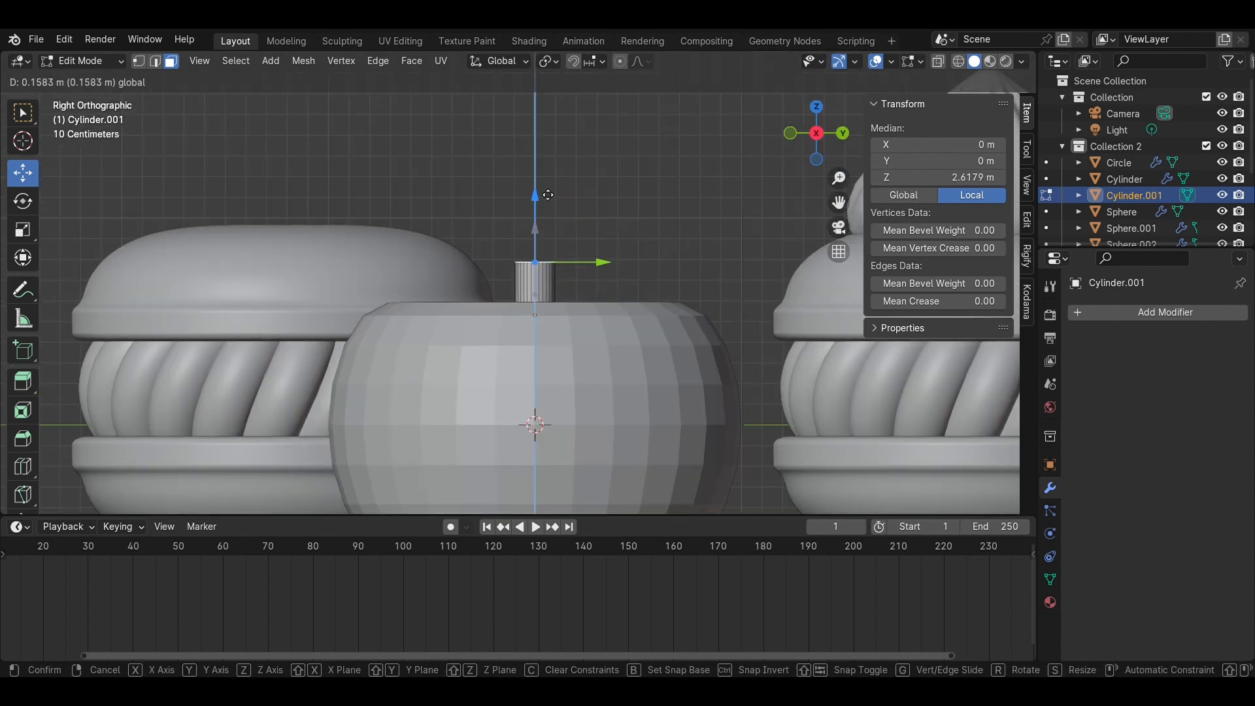
click(548, 172)
shift+middle_drag(603, 210, 608, 353)
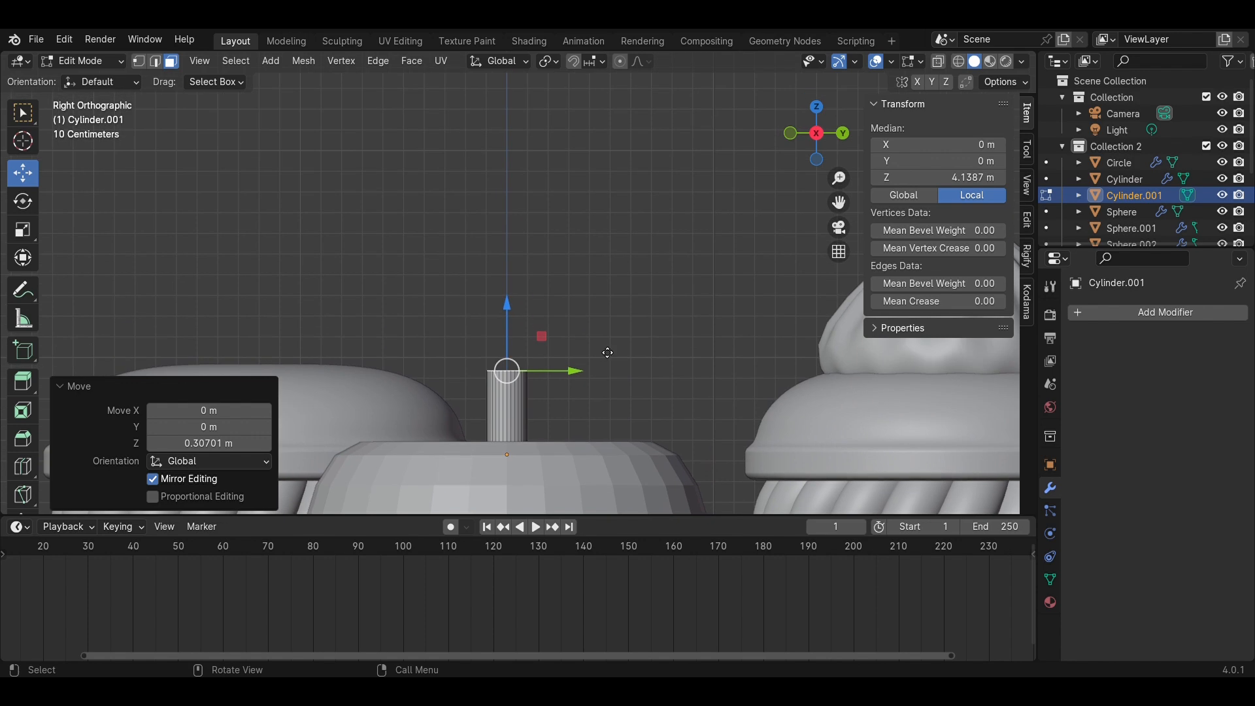
Extrude the cylinder's top face upward and shift it about 0.244 m along +Y to bend the stem
key(e)
click(561, 247)
drag(561, 247, 607, 252)
key(Tab)
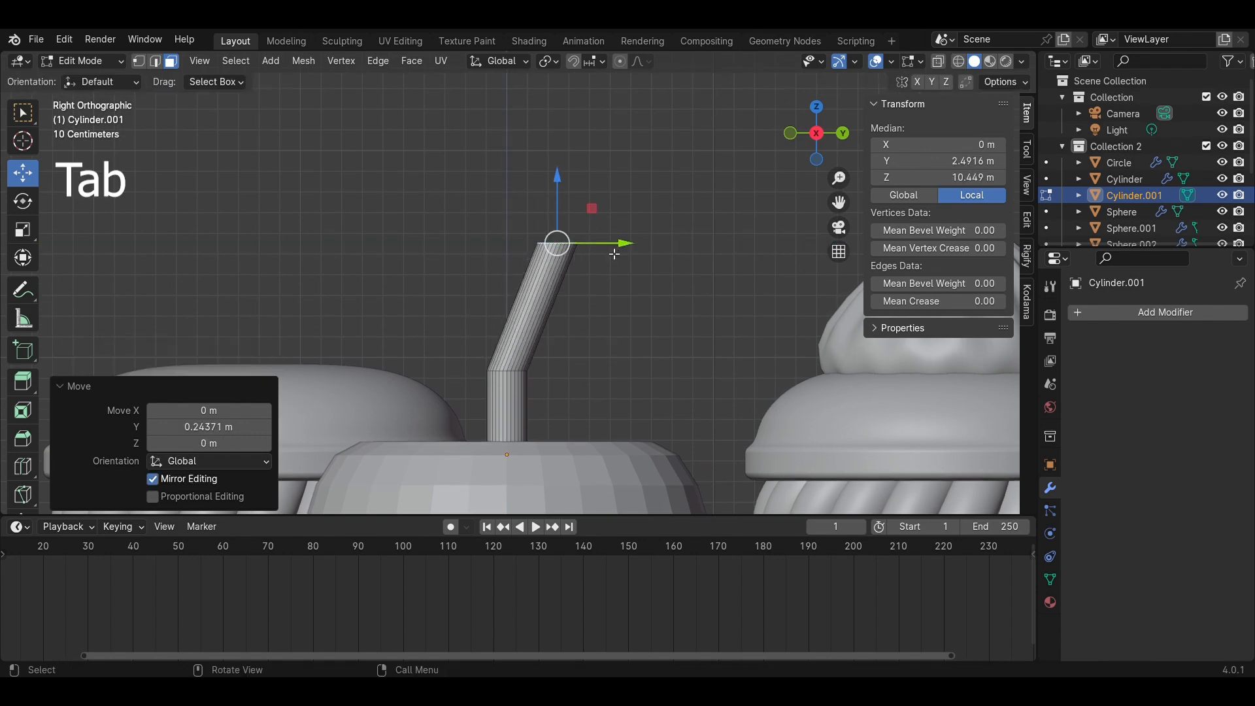
Scale down the stem's top face to taper the tip, and save the file
key(Tab)
middle_drag(613, 257, 575, 261)
key(s)
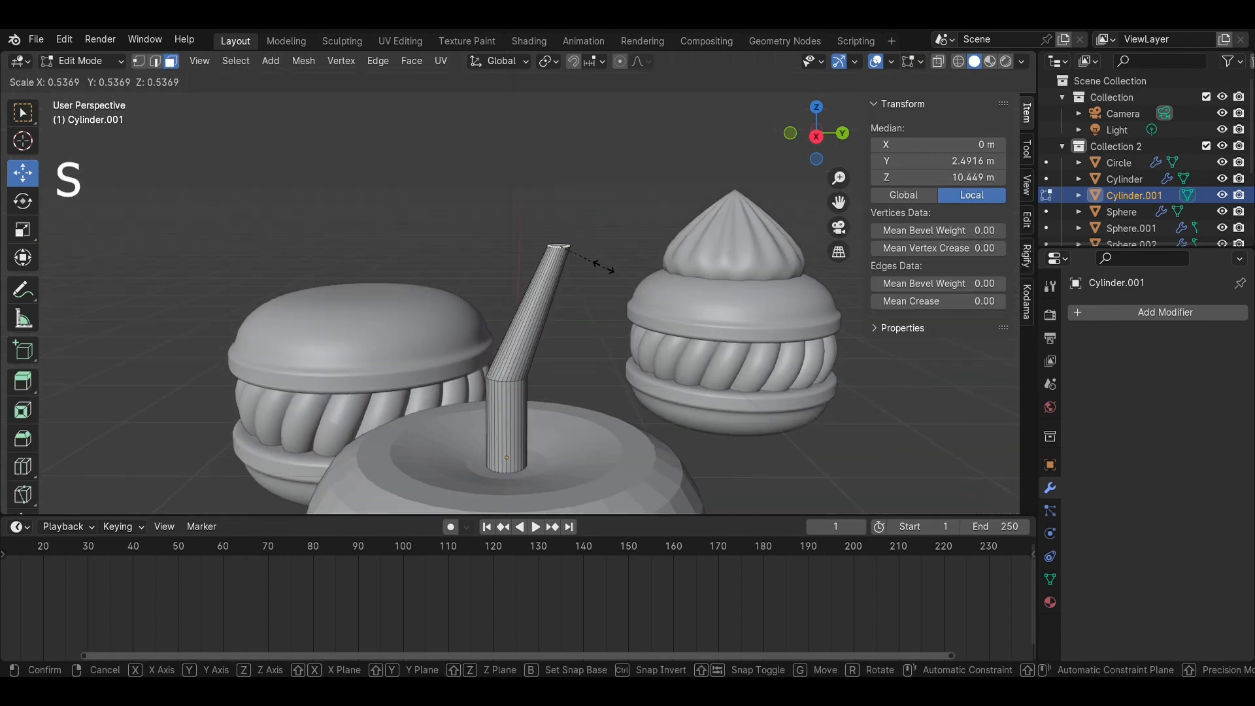
click(591, 271)
key(Tab)
key(ctrl+s)
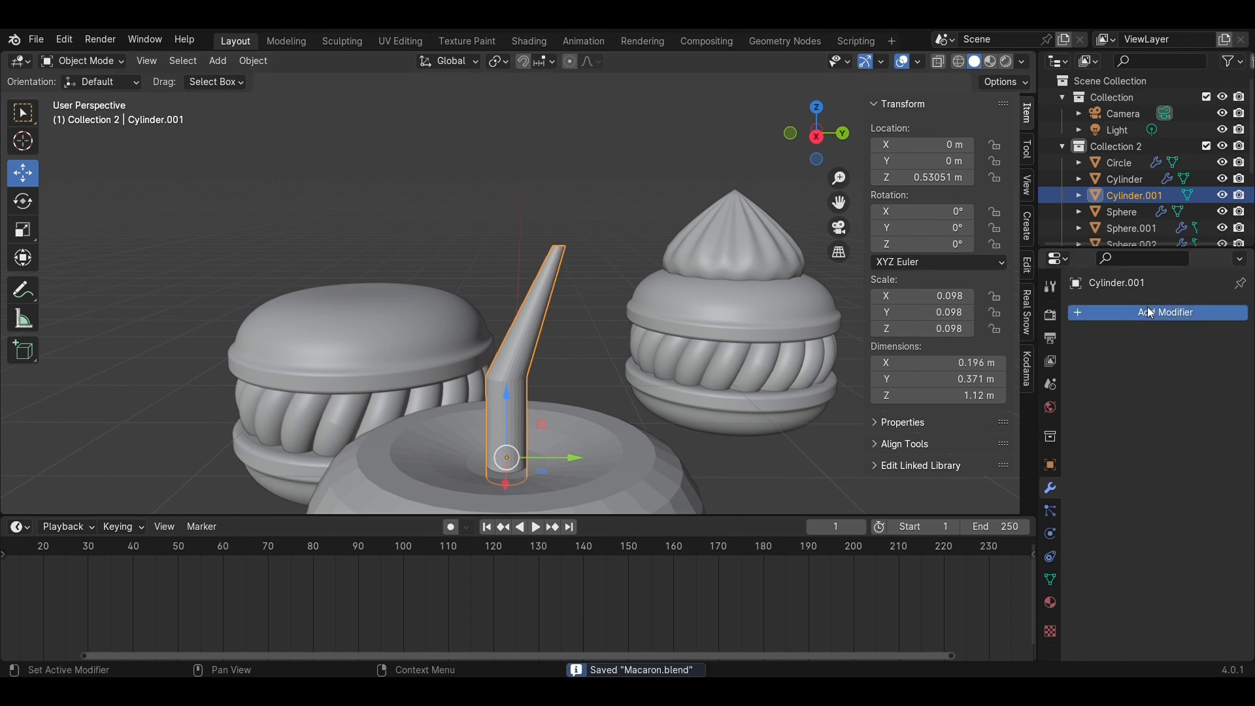
Add a Subdivision Surface modifier to the stem with viewport level 2
click(1144, 312)
mouse_move(1145, 307)
click(991, 523)
click(1221, 384)
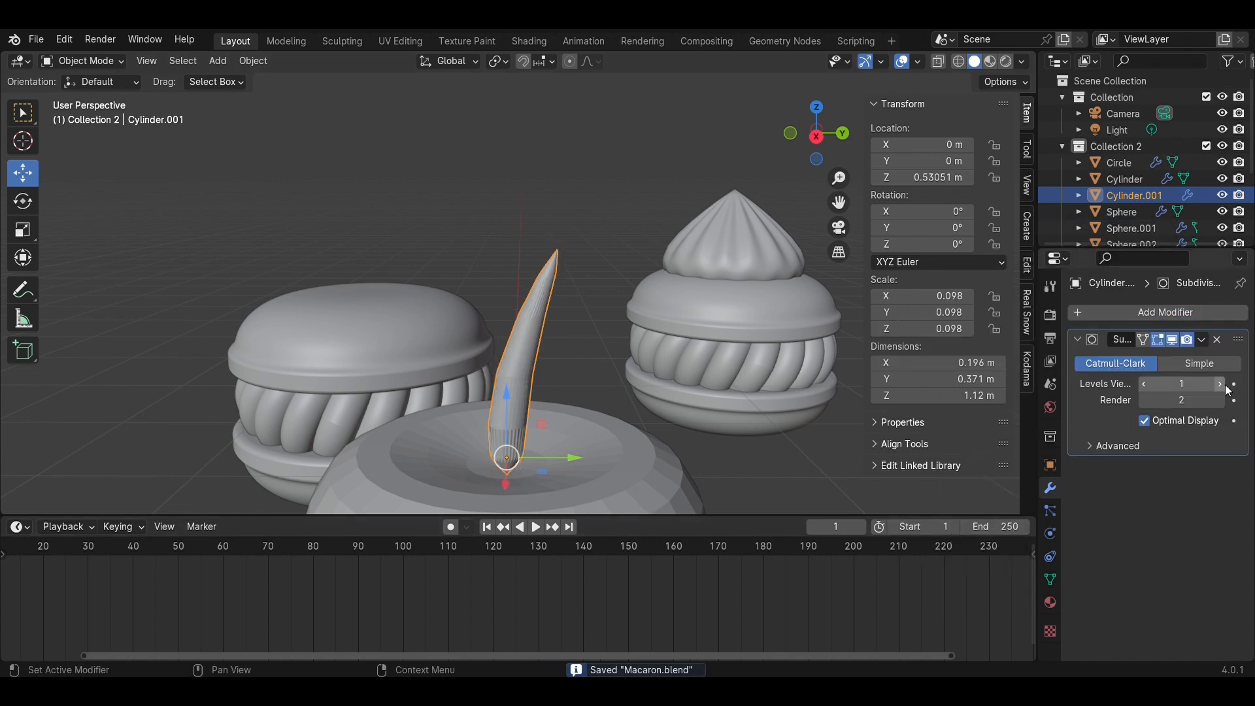
Inset the stem's bottom face slightly to keep its base flat under subdivision, and save the file
key(Tab)
scroll(522, 448, up, 3)
key(alt+z)
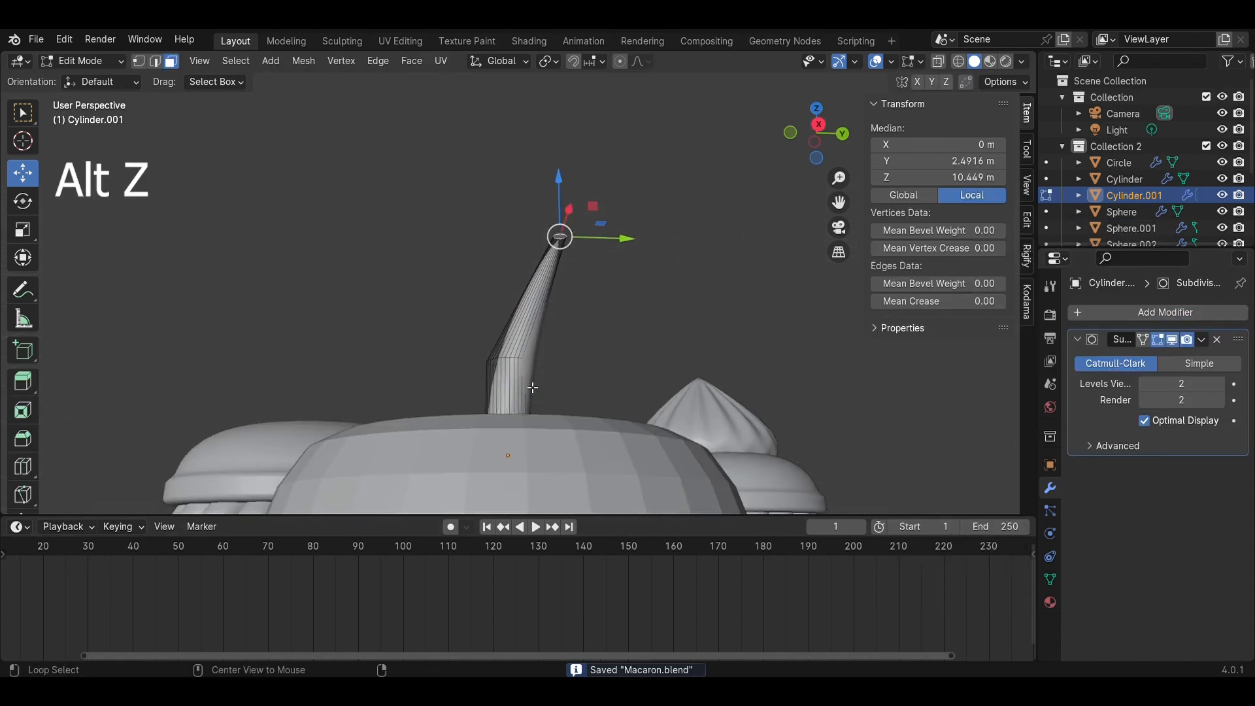
scroll(523, 454, up, 4)
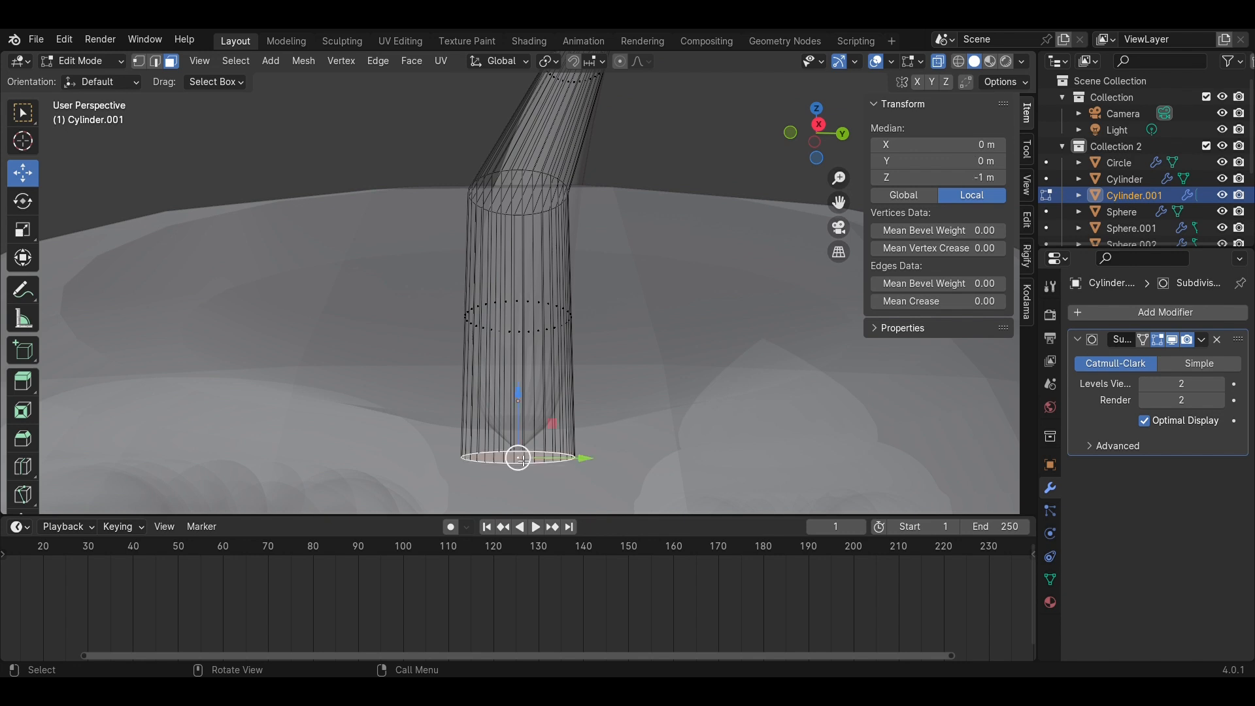
click(719, 485)
scroll(719, 485, down, 4)
key(Tab)
key(ctrl+s)
Select the stem's top face in X-ray view and scale it up by 3.035 to widen the tip
key(alt+a)
key(alt+z)
middle_drag(647, 241, 623, 336)
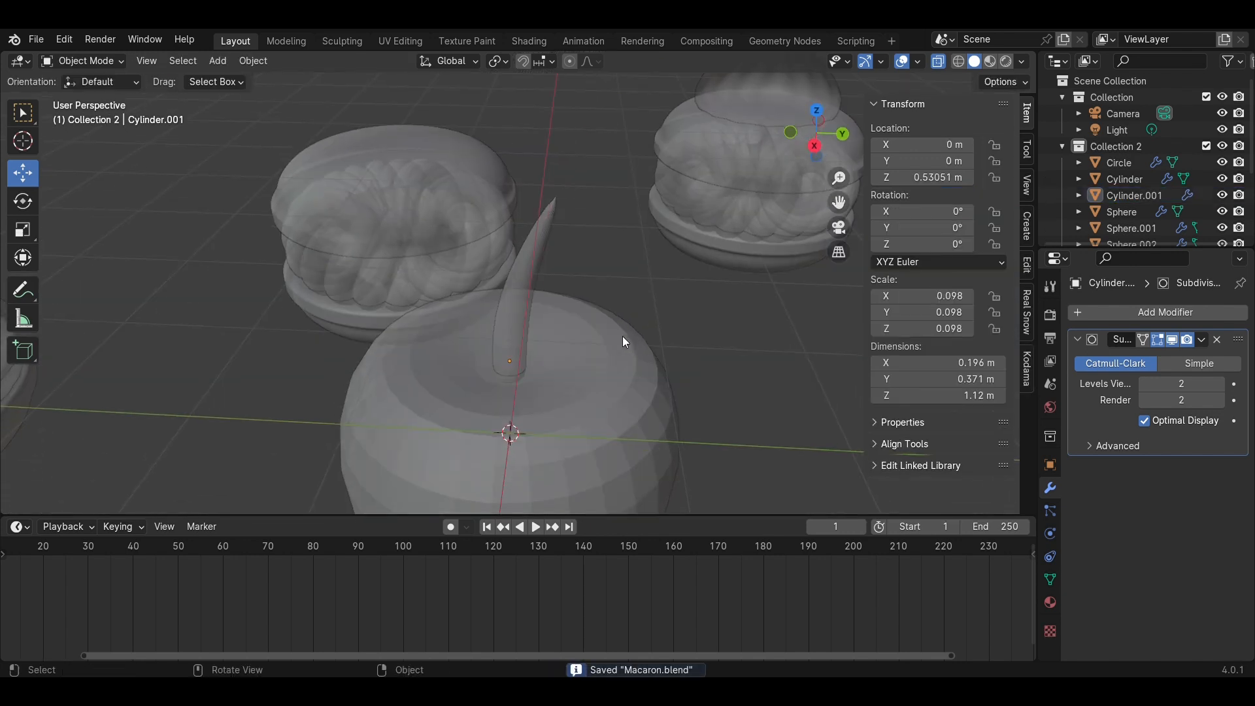
click(520, 283)
click(817, 148)
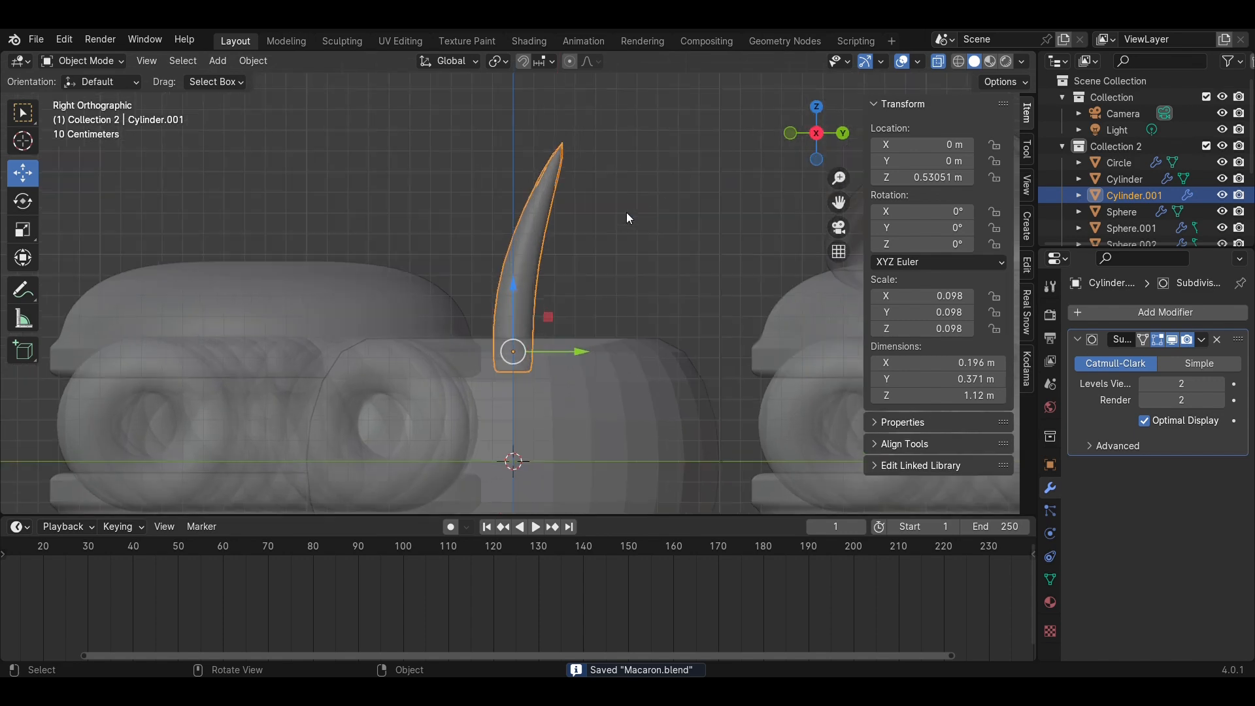
key(Tab)
middle_drag(626, 212, 667, 267)
click(788, 133)
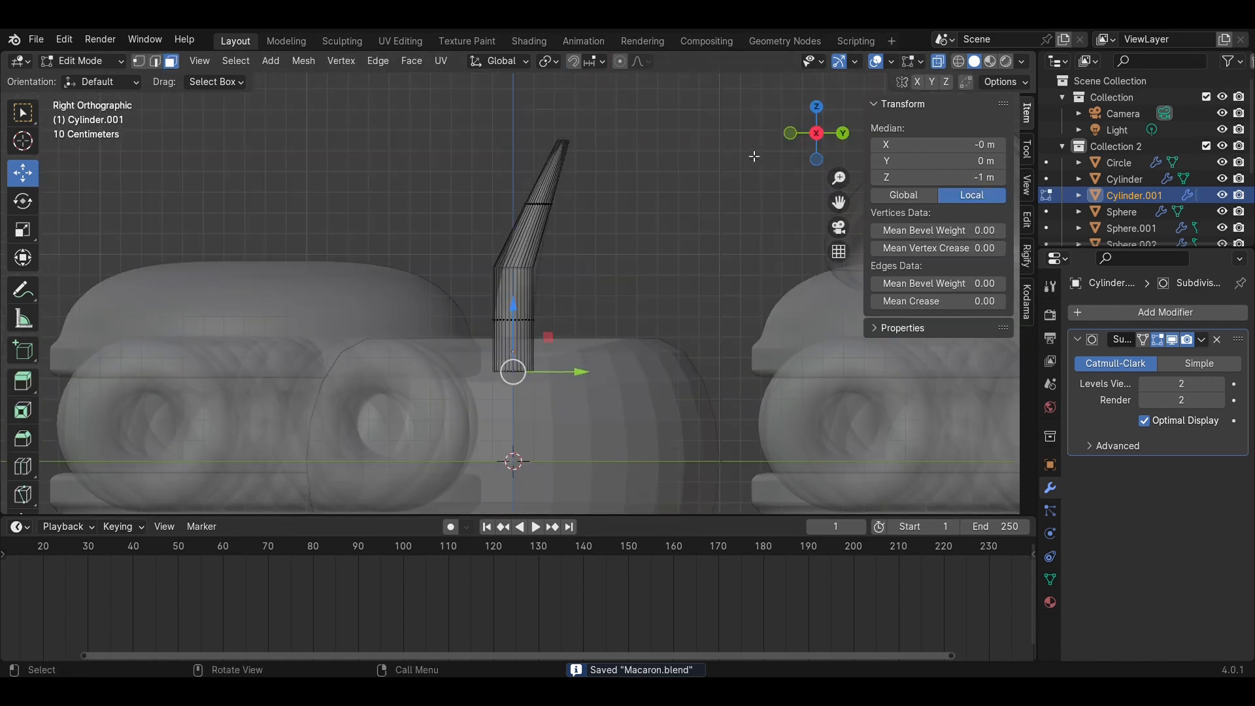
drag(523, 109, 682, 163)
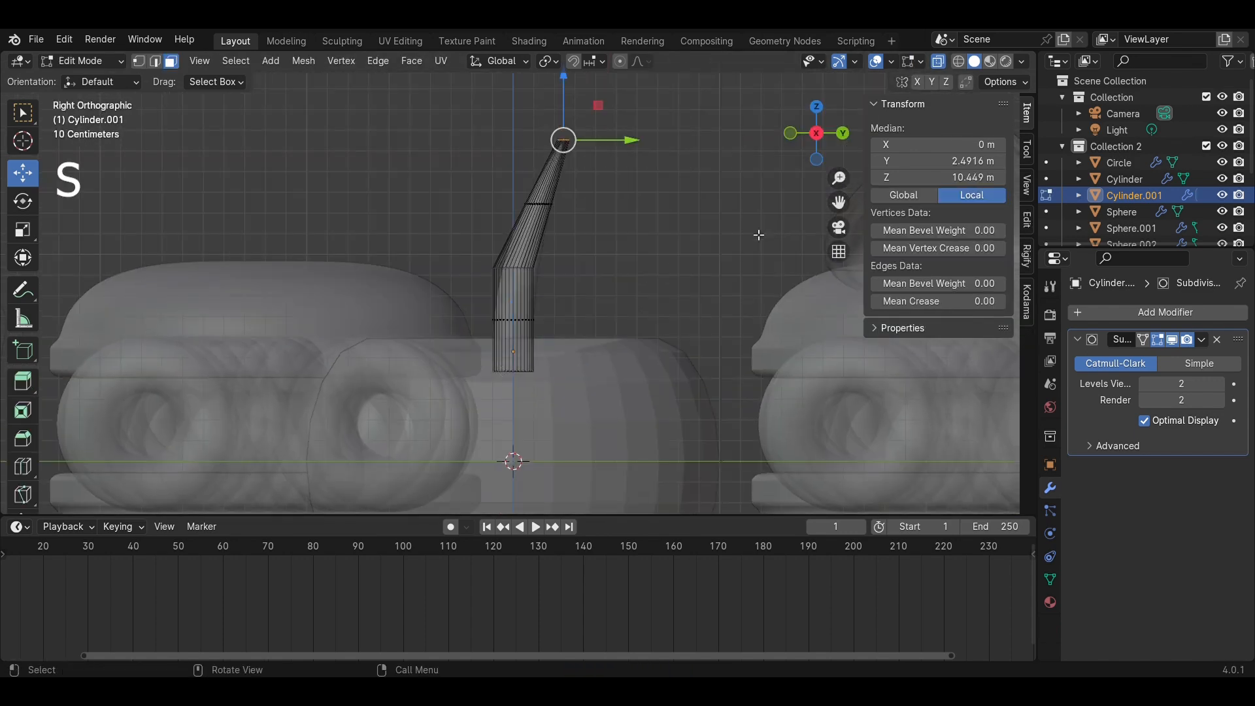
click(50, 356)
Add a loop cut to the stem just below its top end, and save the file
key(ctrl+r)
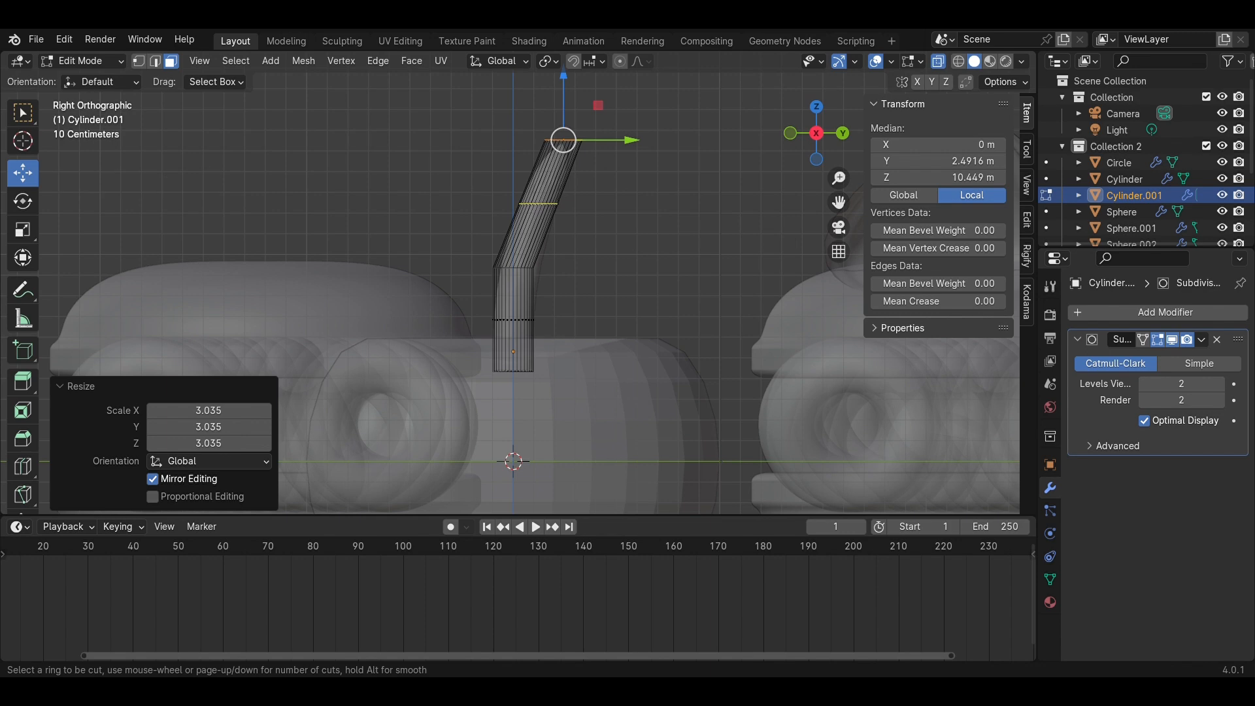
click(565, 192)
click(589, 138)
click(641, 248)
key(Tab)
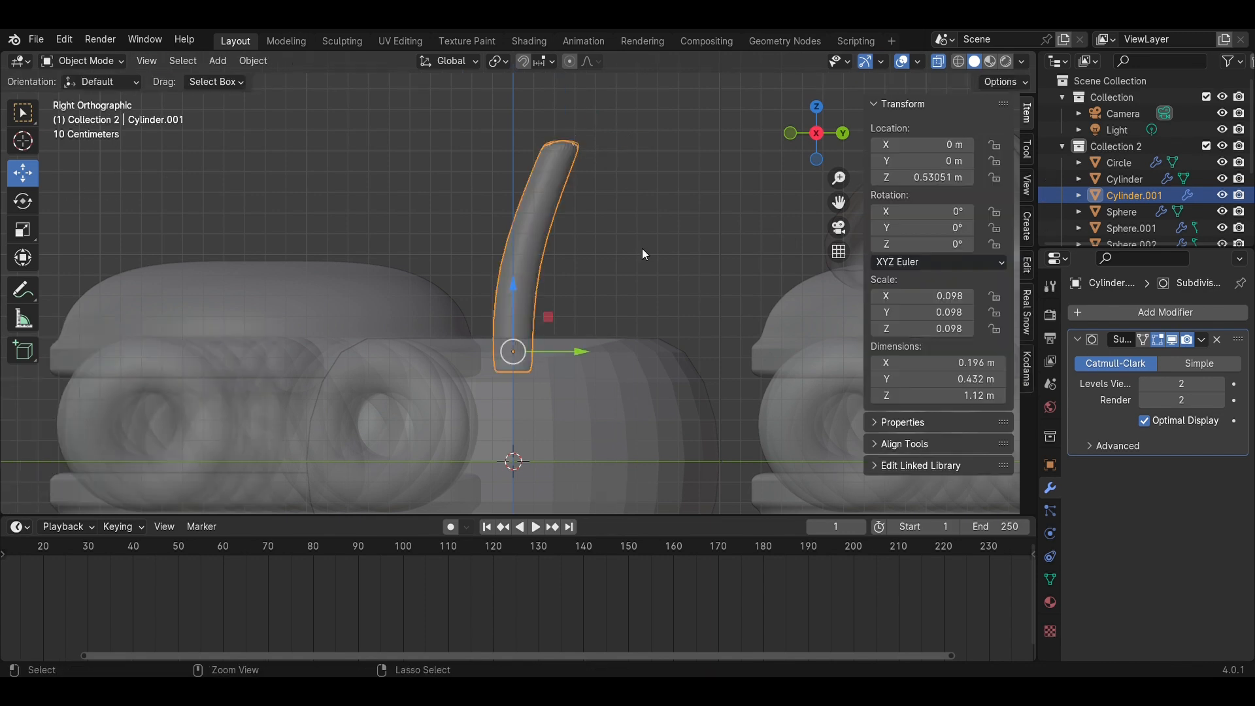
key(ctrl+s)
Apply smooth shading to the stem and the dented sphere
right_click(535, 206)
click(536, 206)
click(606, 266)
scroll(576, 344, down, 2)
click(575, 344)
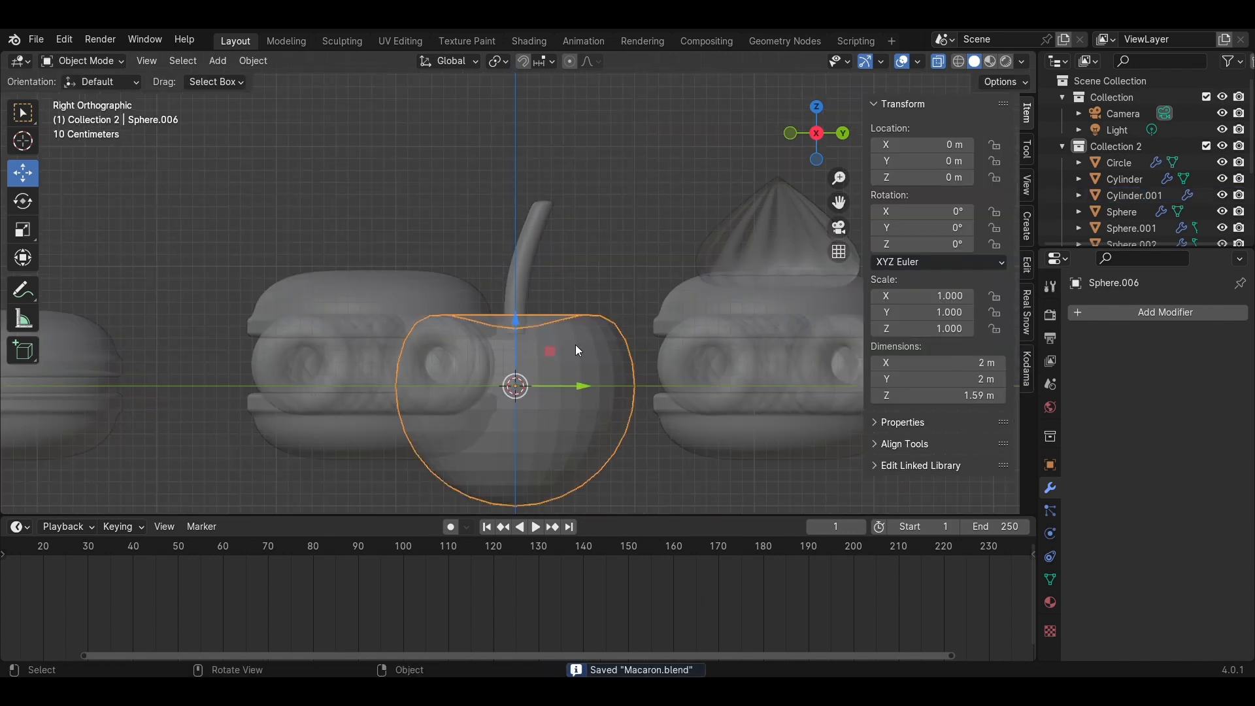
right_click(575, 344)
click(576, 343)
Add a Subdivision Surface modifier to the dented sphere with viewport level 2
click(1216, 316)
mouse_move(1161, 319)
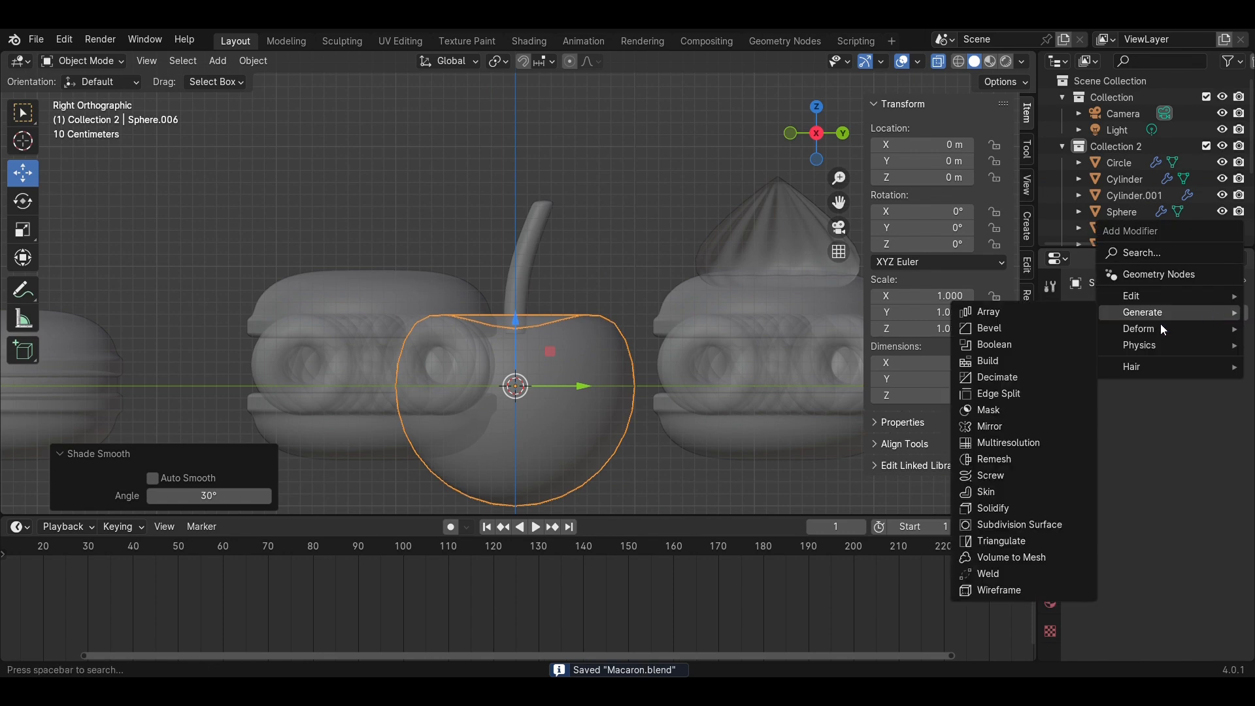
click(1020, 526)
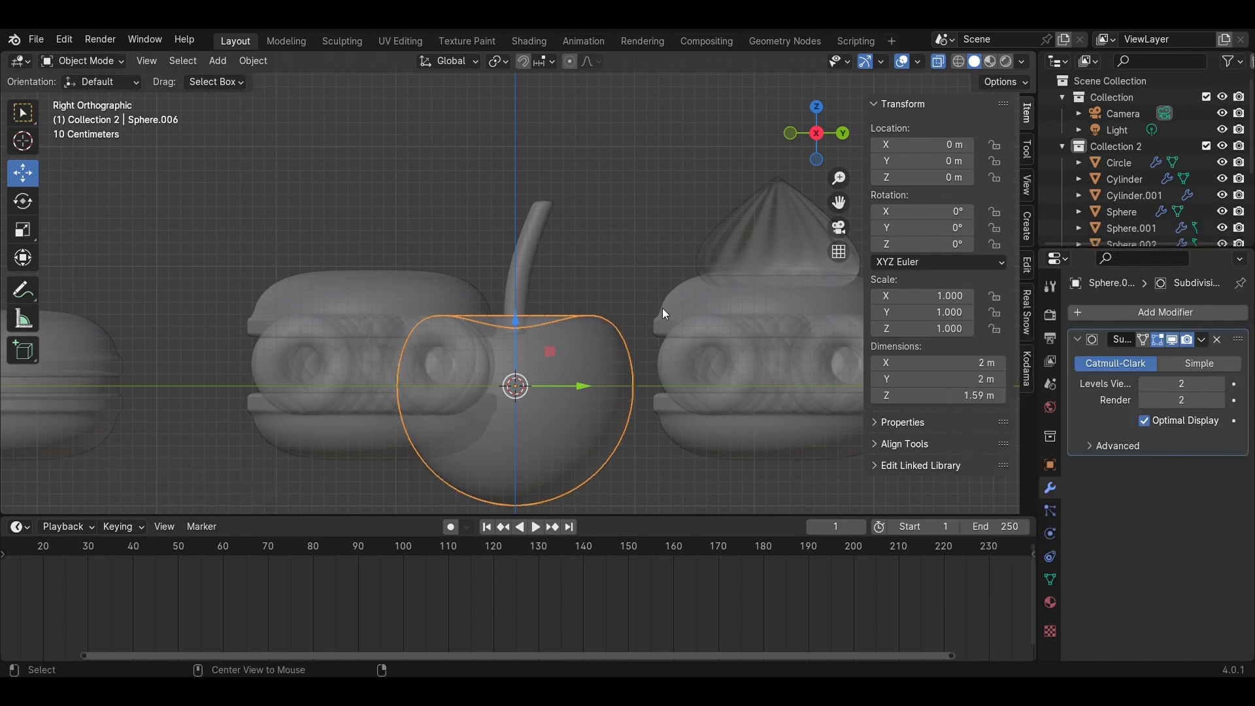
Select the dented sphere and its stem together and scale them down to 0.381
middle_drag(661, 308, 594, 432)
shift+click(525, 310)
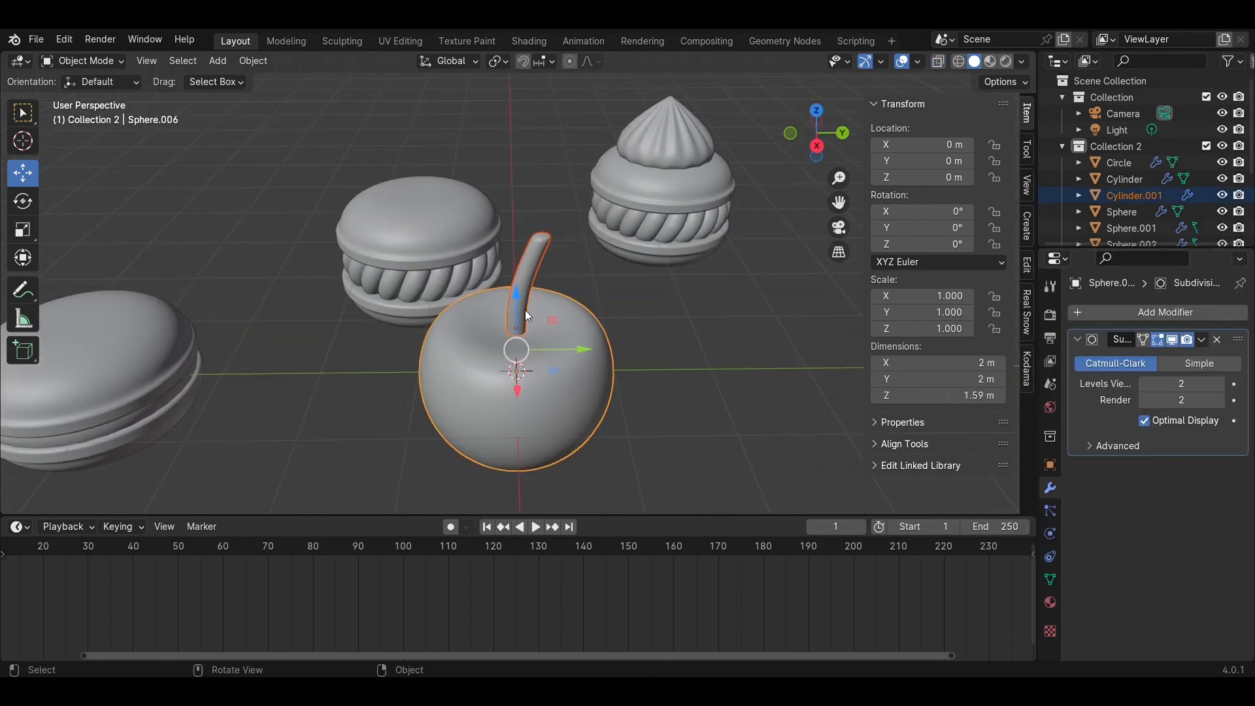
key(s)
click(521, 347)
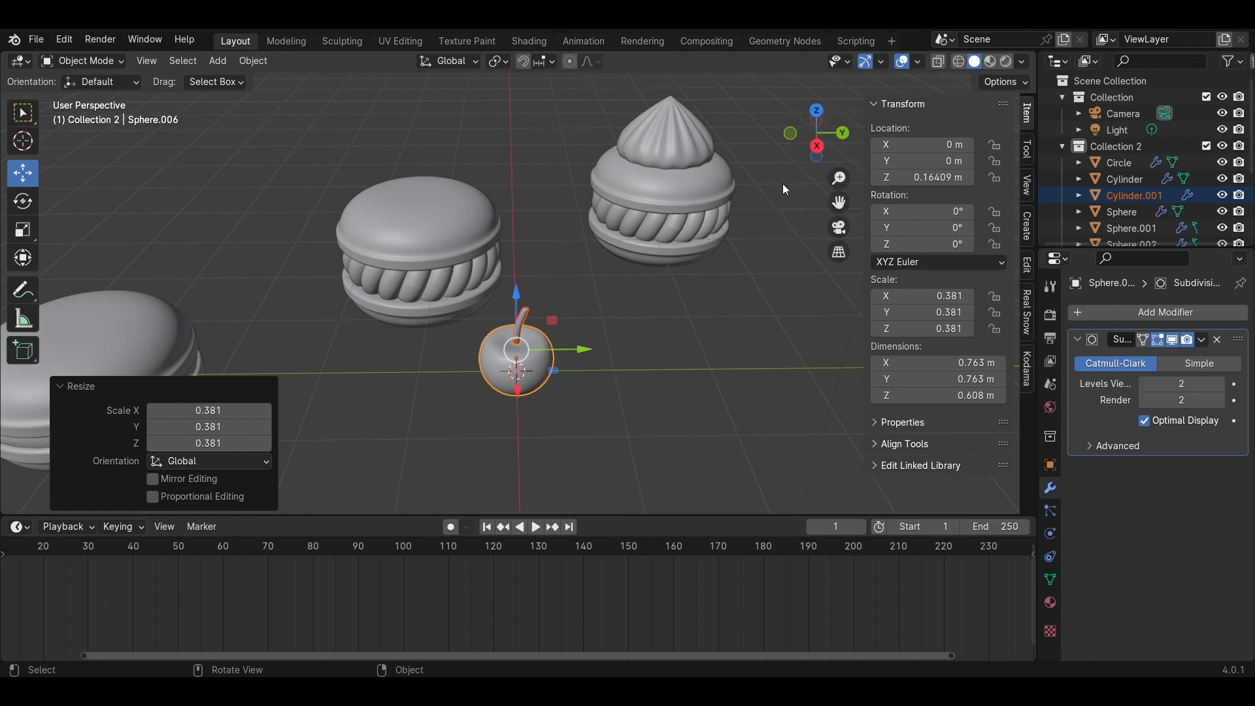
Select the stem's top face and extrude it about 0.012 m along Z
scroll(664, 345, up, 6)
key(Tab)
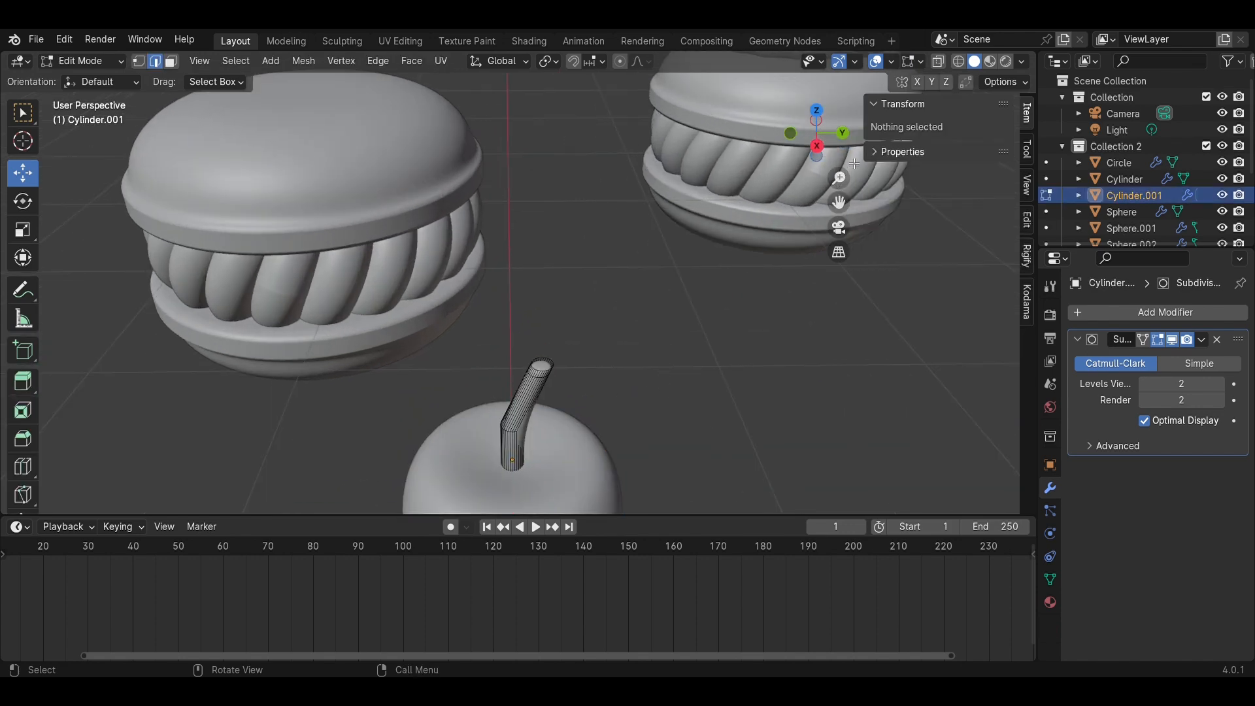
click(817, 146)
scroll(627, 308, up, 3)
middle_drag(628, 308, 582, 429)
click(581, 428)
key(3)
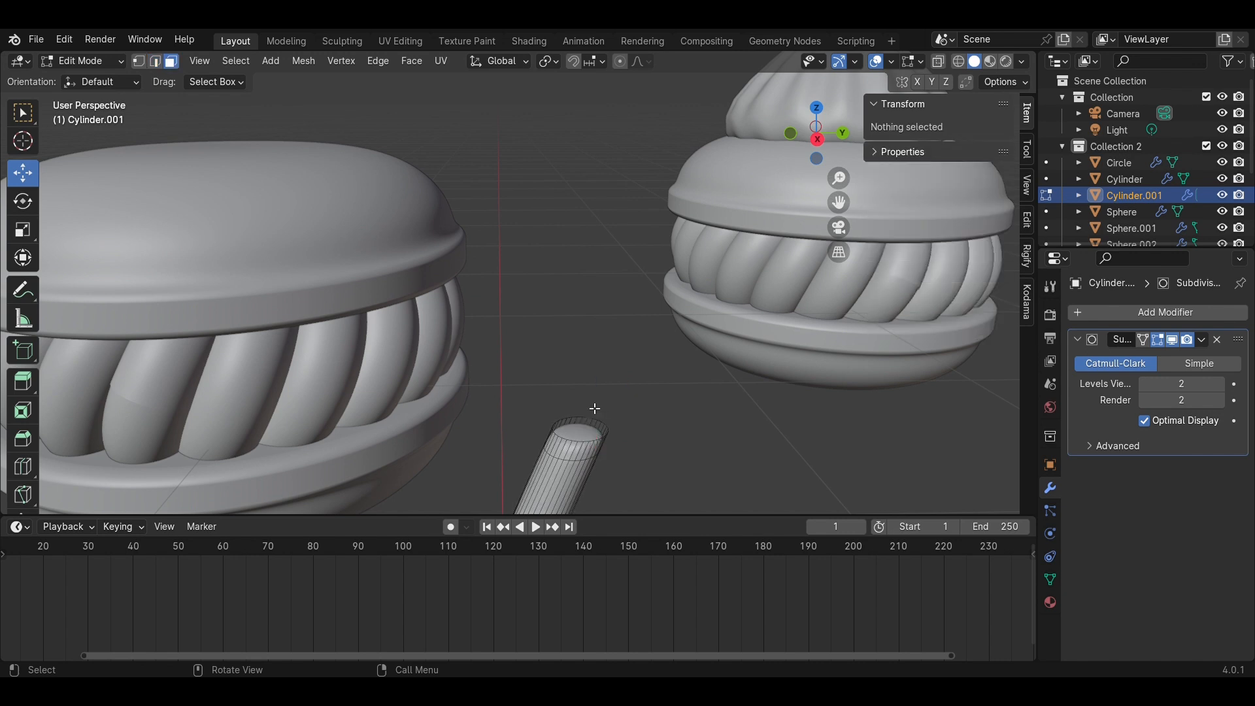
click(581, 429)
click(817, 141)
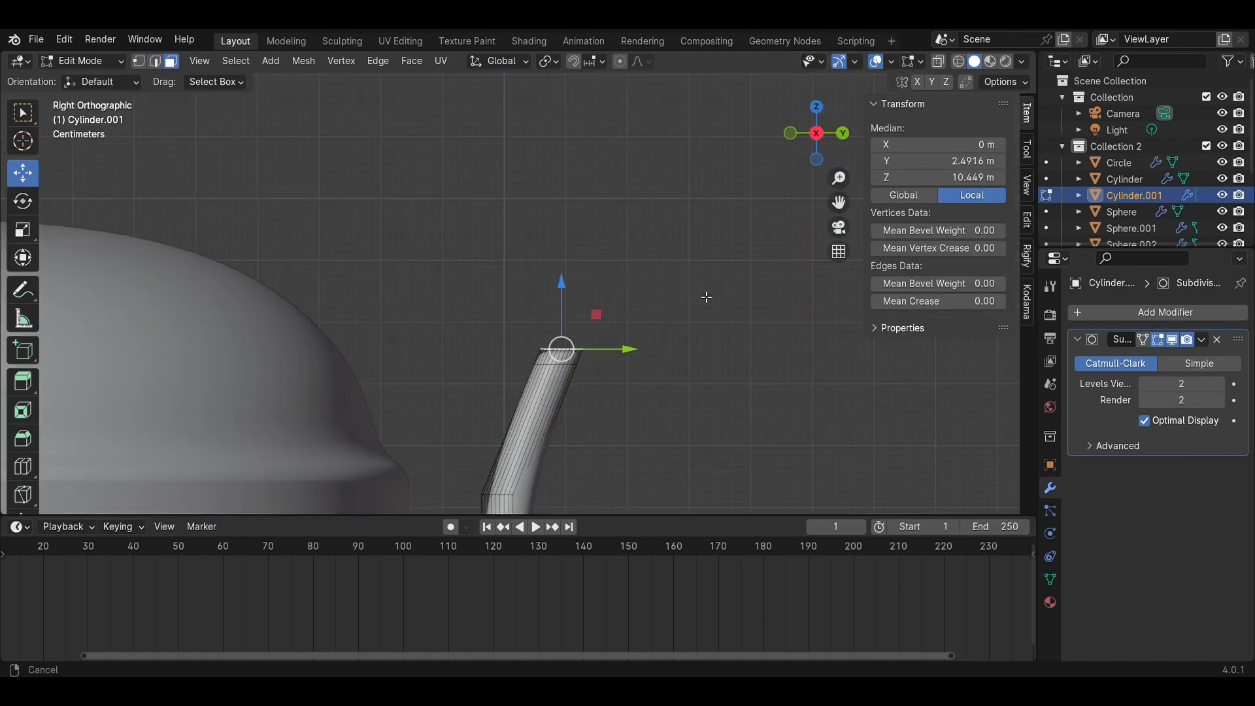
scroll(647, 391, up, 2)
key(e)
click(585, 432)
Scale the extruded top face by 1.388 and extrude it about 0.142 m upward to form a thicker stem end
key(s)
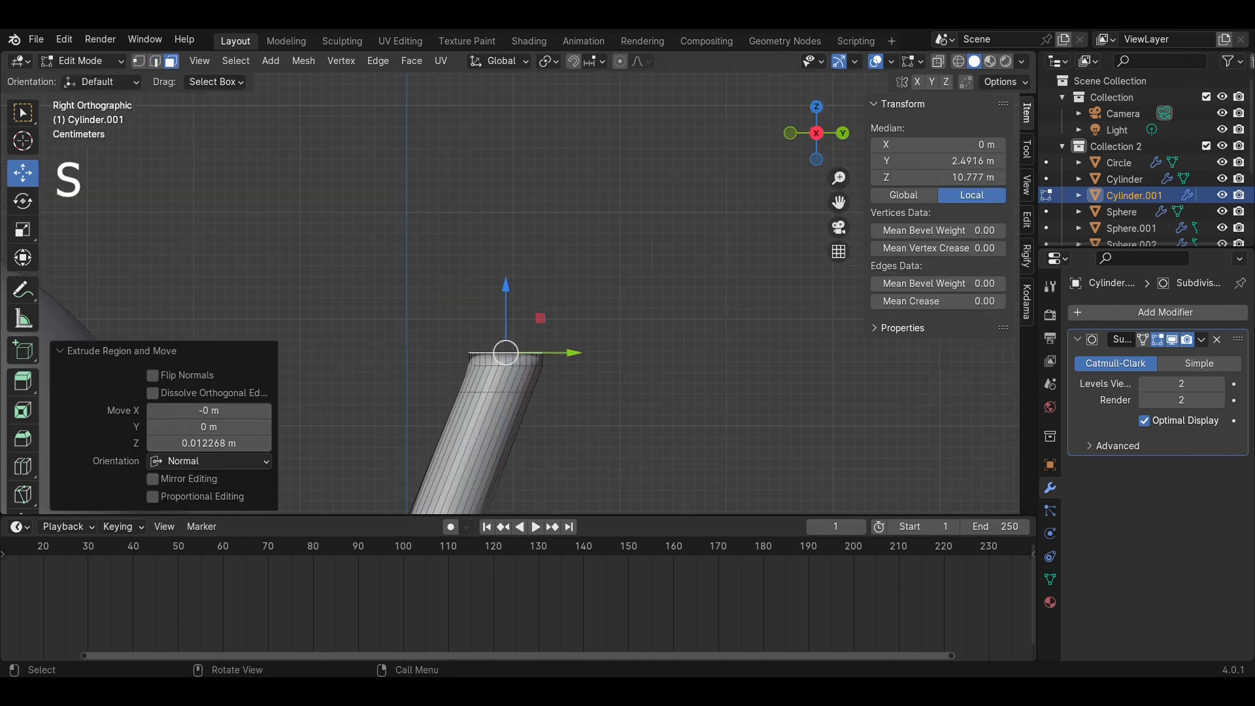
click(638, 429)
key(e)
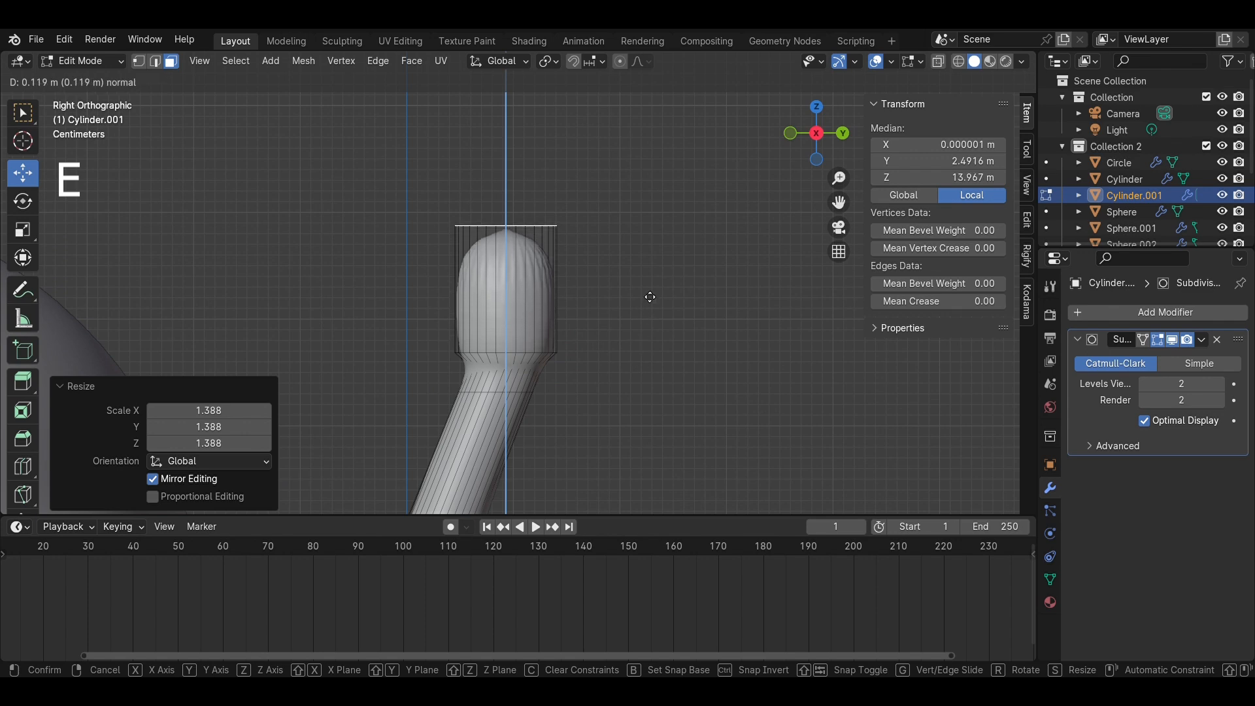
click(651, 278)
Add a loop cut close to the top of the thicker stem end, and save the file
key(ctrl+r)
click(556, 274)
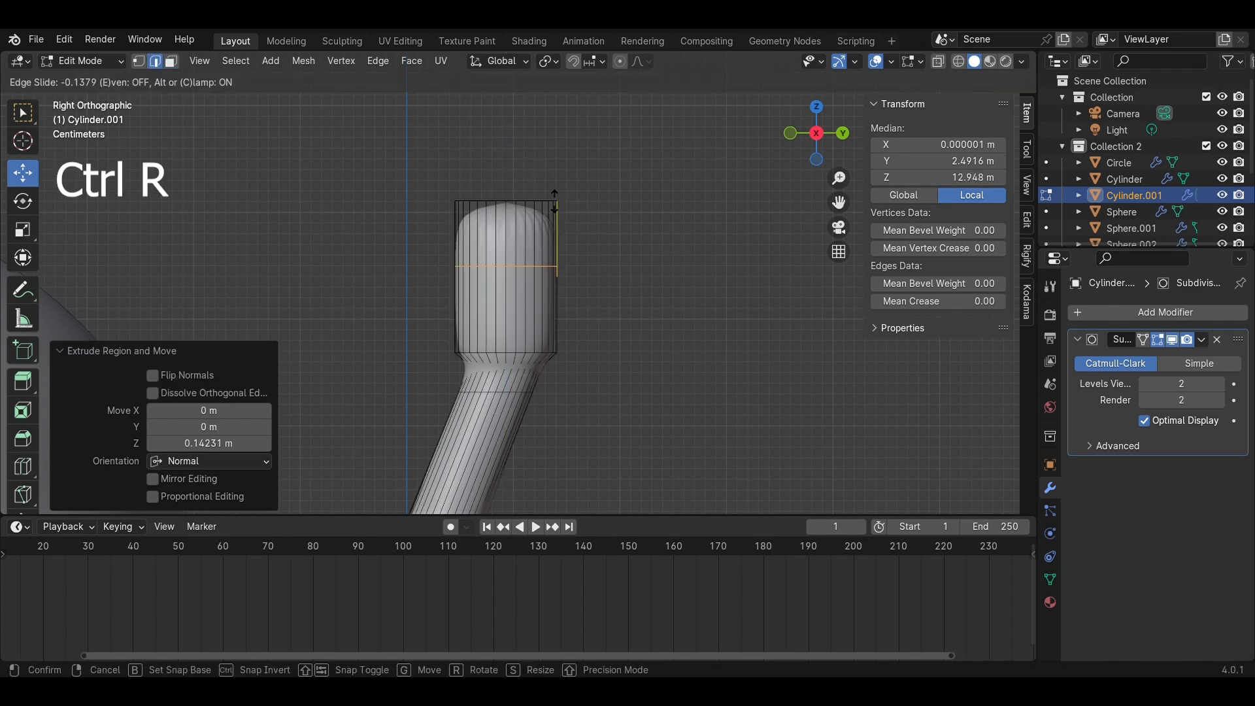
click(563, 191)
key(Tab)
scroll(634, 307, down, 4)
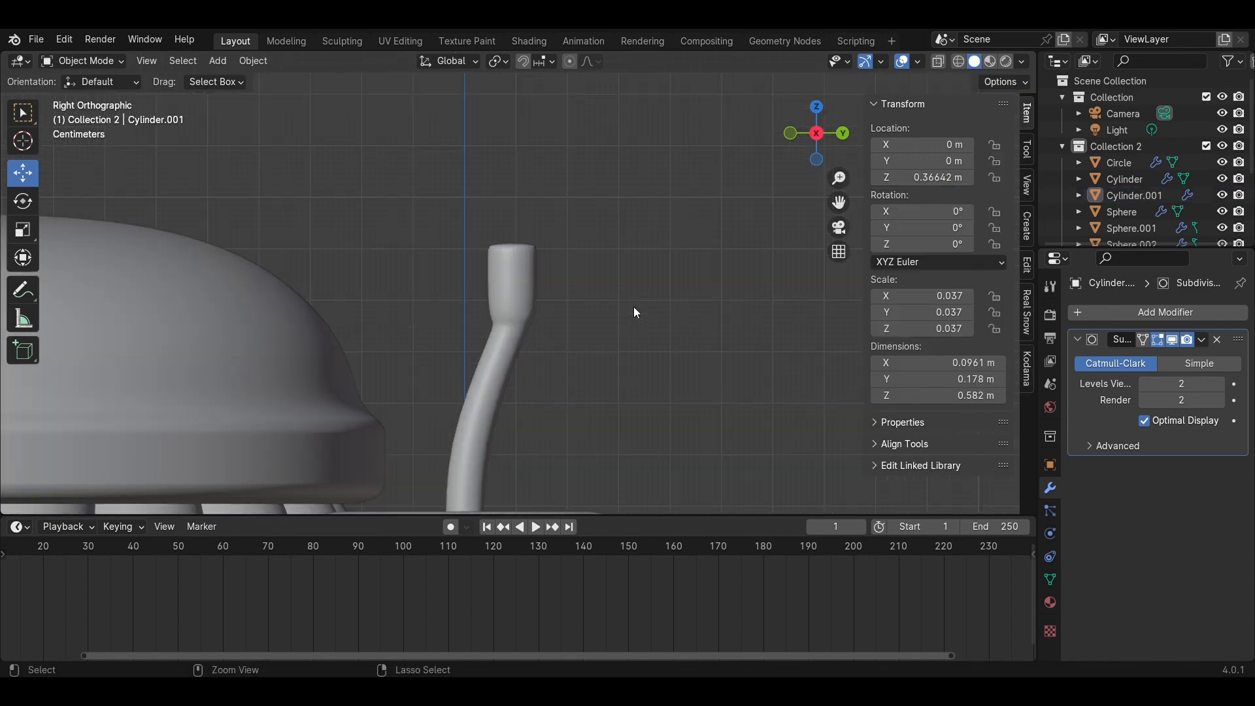
scroll(630, 346, down, 2)
key(ctrl+s)
Select the whole thicker stem end, tilt it slightly clockwise in the right view and shift it along +Y
scroll(578, 317, up, 2)
scroll(560, 307, up, 3)
key(Tab)
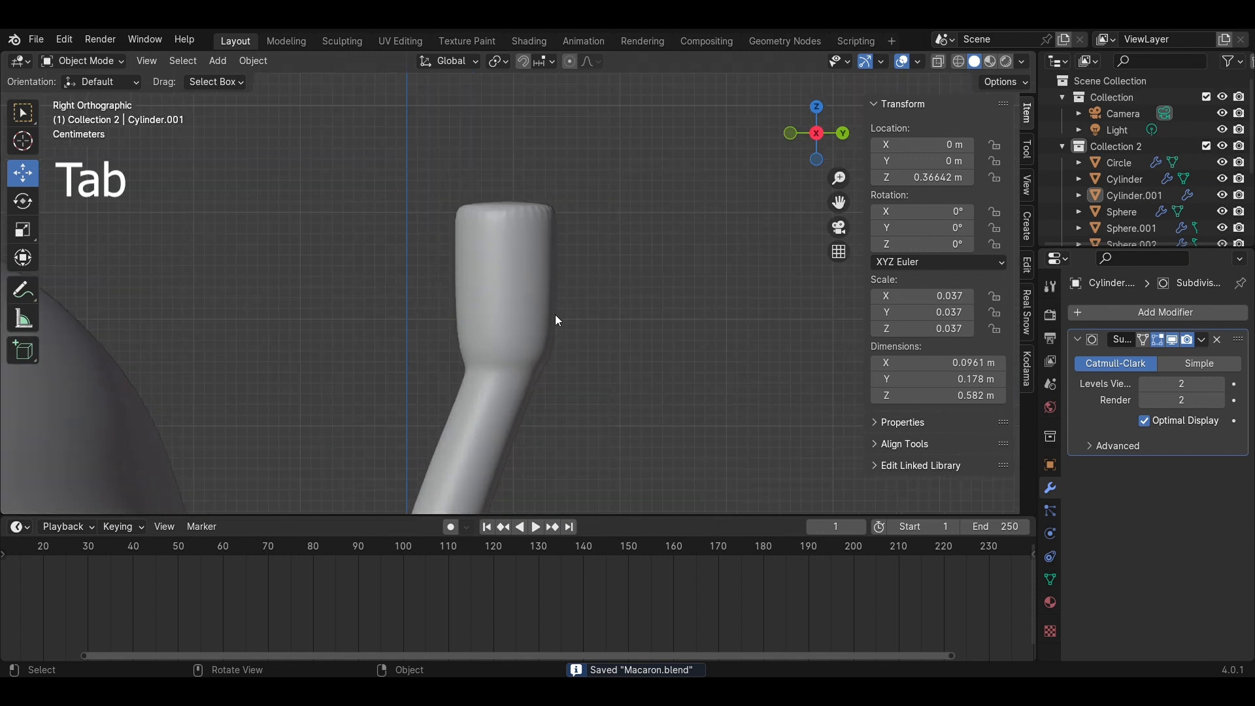
scroll(652, 395, up, 2)
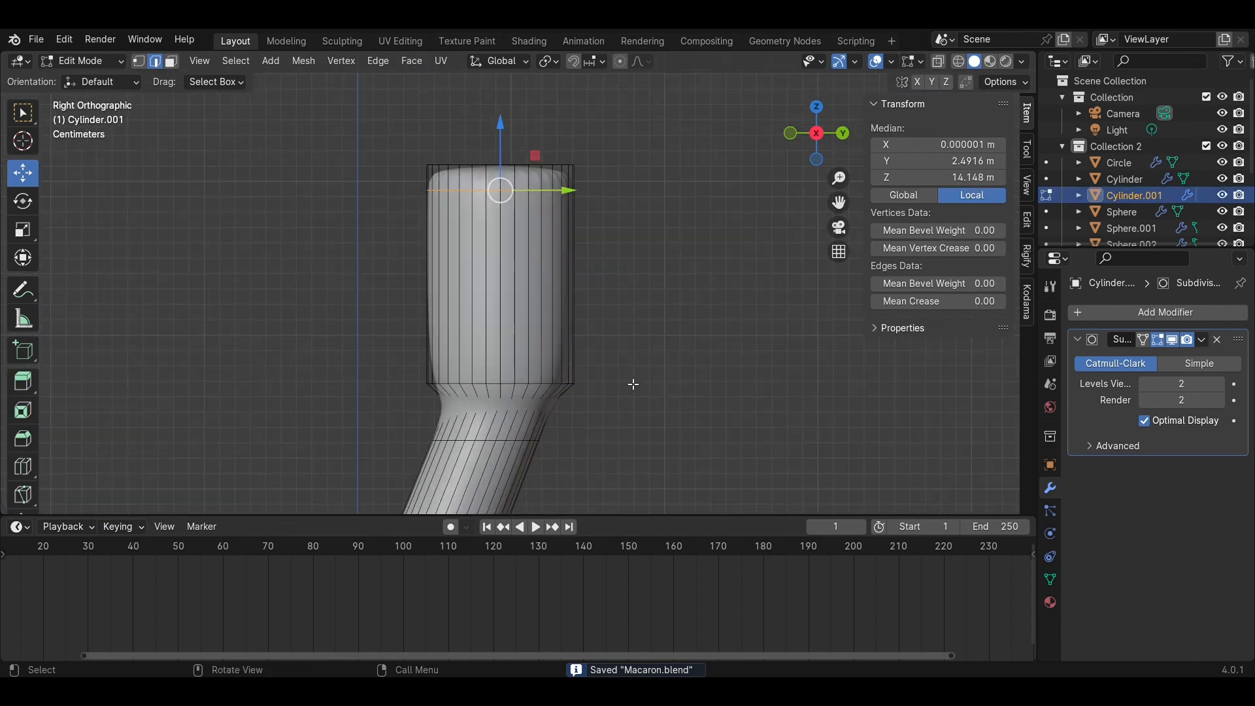
key(alt+z)
drag(624, 398, 223, 106)
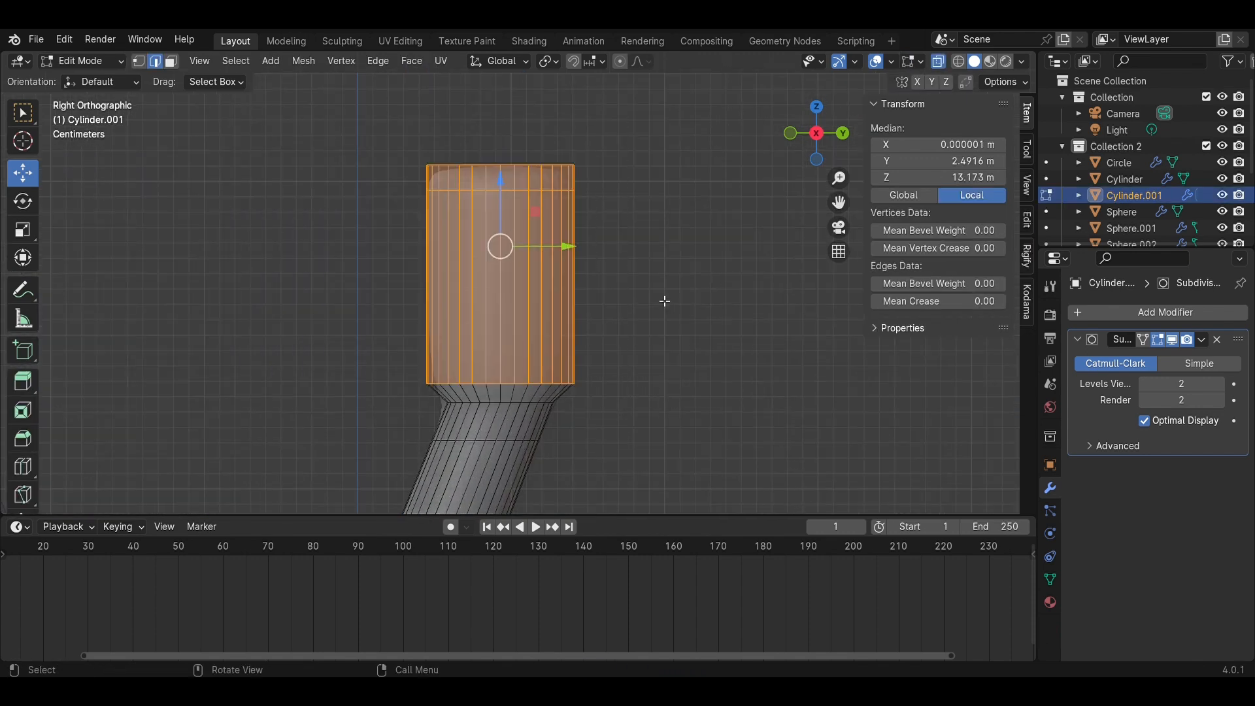
key(r)
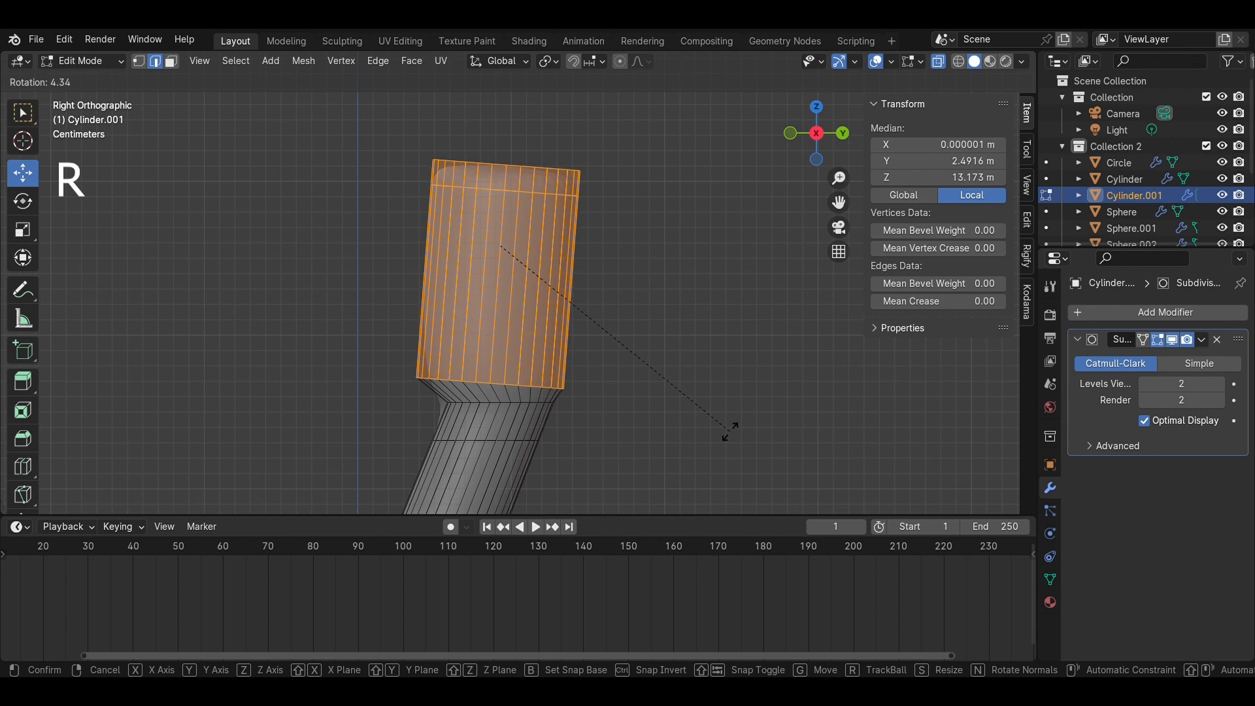
click(705, 426)
drag(568, 250, 597, 253)
click(692, 361)
scroll(693, 361, down, 3)
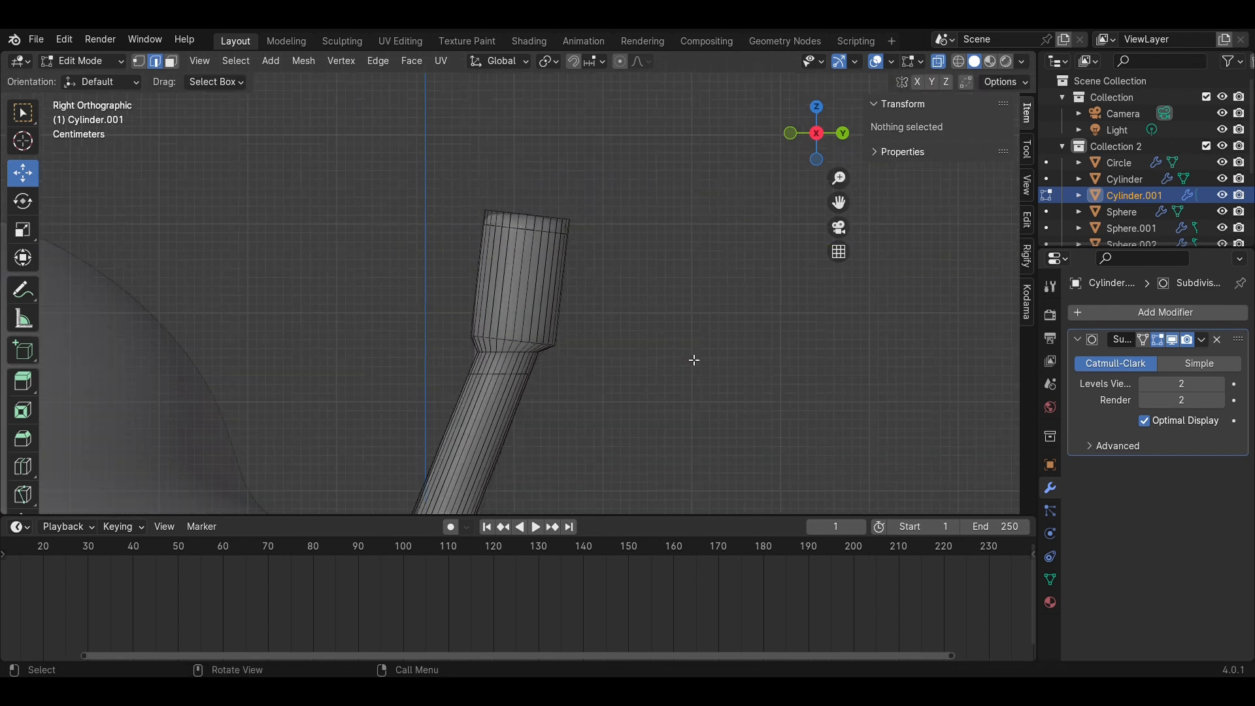
Select the upper edge loops of the thicker stem end and move them along +Y to match the stem's lean
key(alt+z)
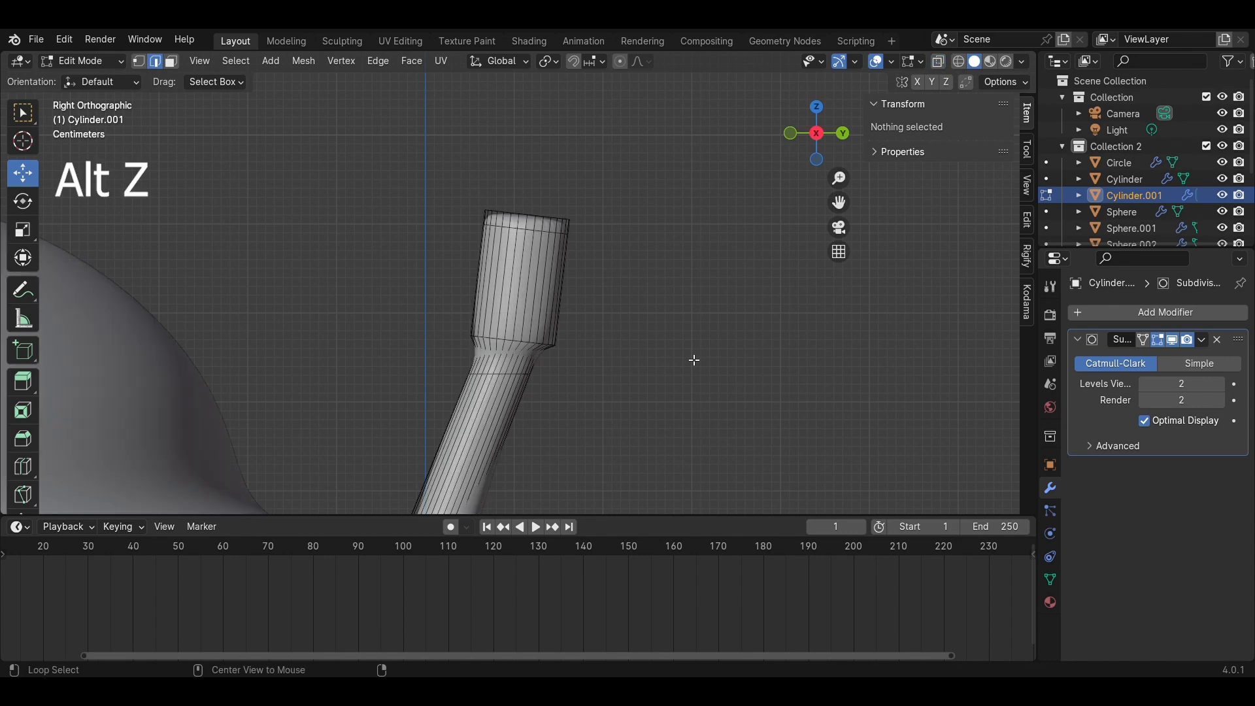
scroll(694, 360, up, 4)
drag(696, 223, 276, 41)
drag(619, 166, 681, 162)
click(773, 312)
scroll(745, 347, down, 3)
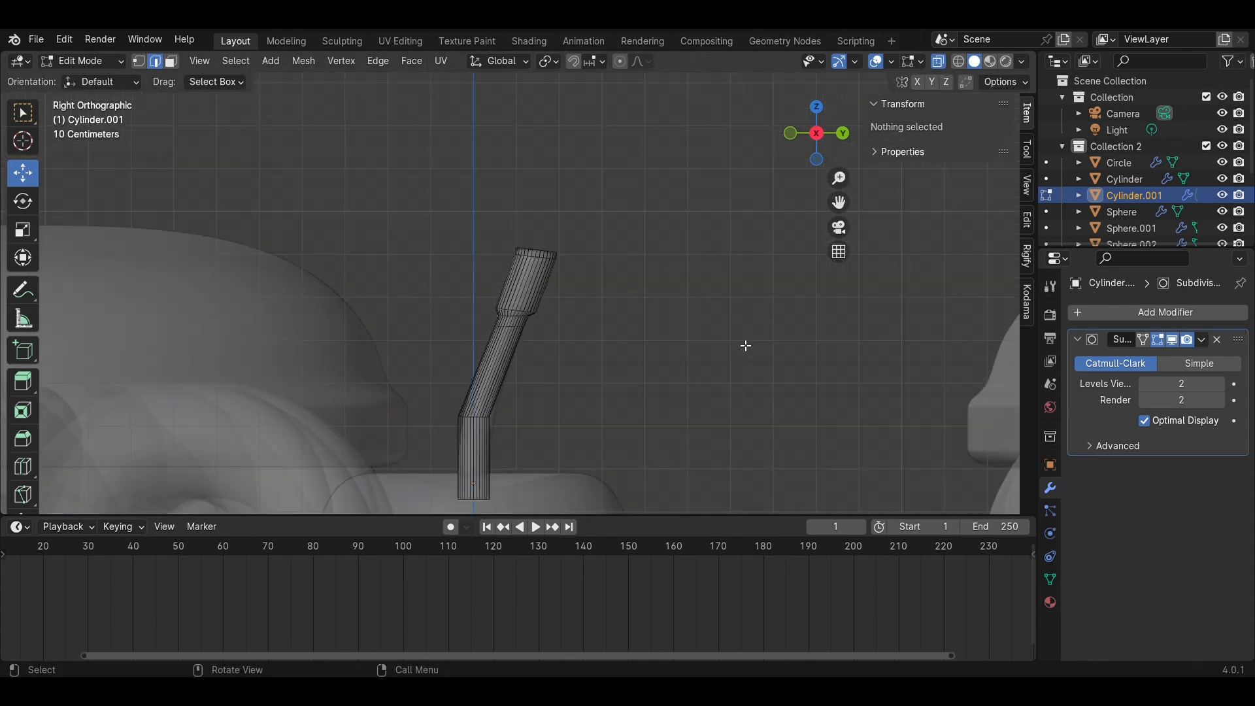
Finish editing the stem mesh, save the file and turn off the see-through display
key(Tab)
key(ctrl+s)
scroll(724, 351, down, 5)
click(599, 306)
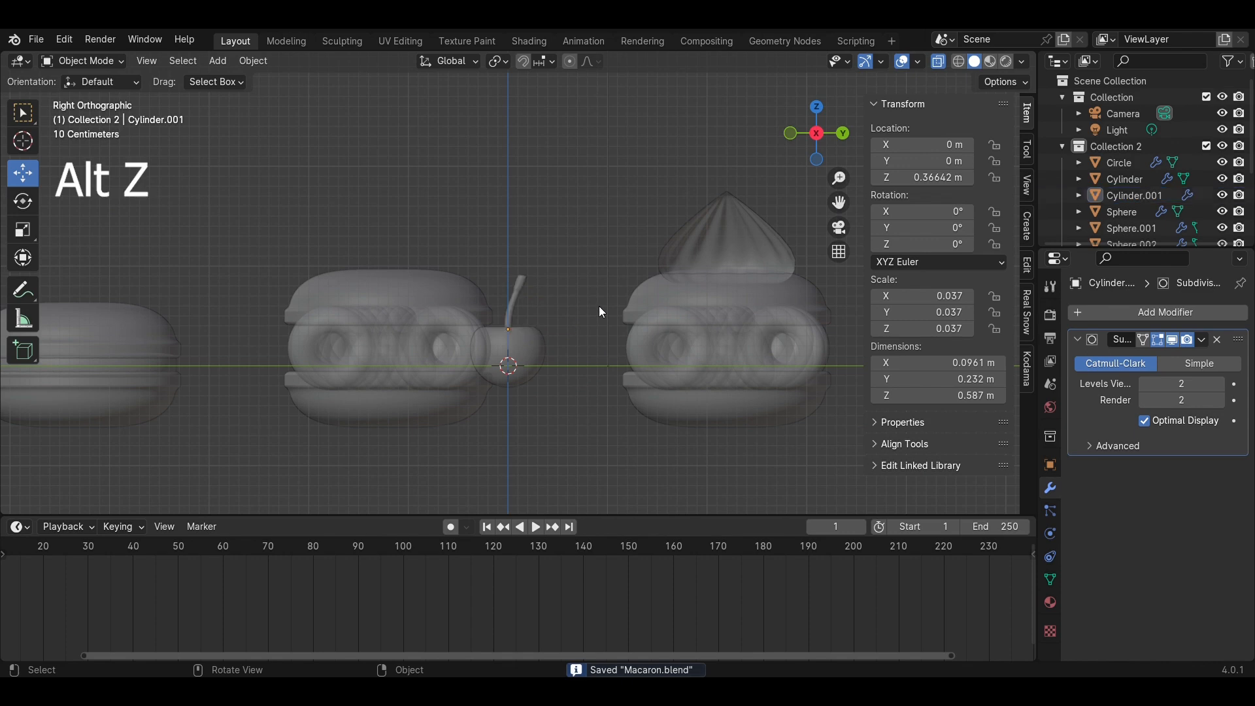
key(alt+z)
Select the fruit together with its stem and move both about 3.4 m along -X in the top view
drag(561, 399, 510, 271)
click(816, 133)
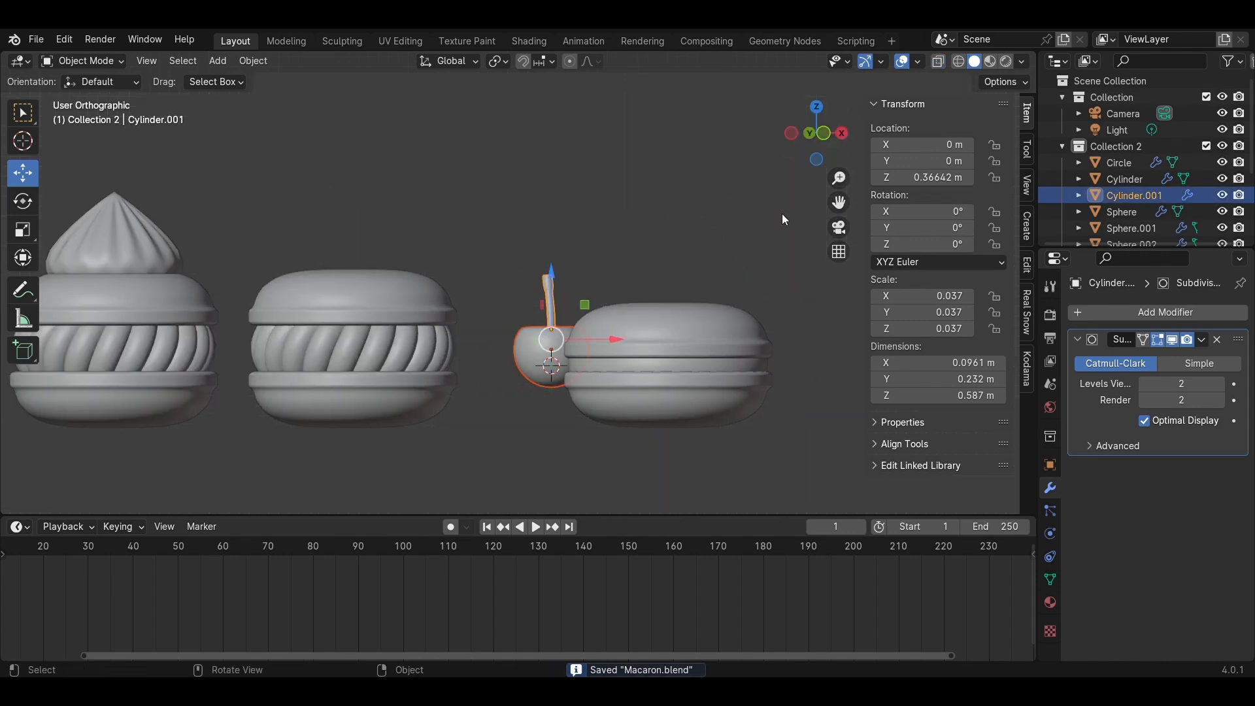
click(816, 106)
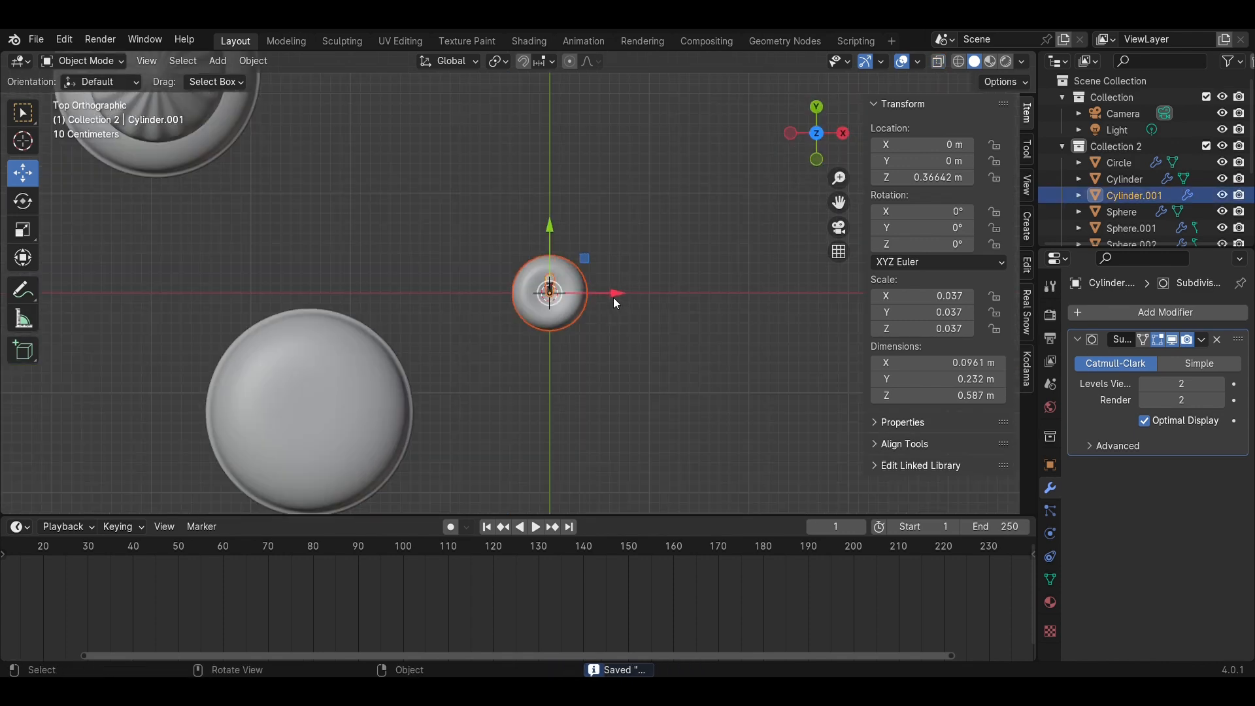
key(g)
key(x)
click(276, 296)
Move the fruit and stem about 2.19 m along +Y and 0.53 m along -X to centre them over the cone-topped macaron
shift+middle_drag(275, 297, 512, 355)
key(g)
key(y)
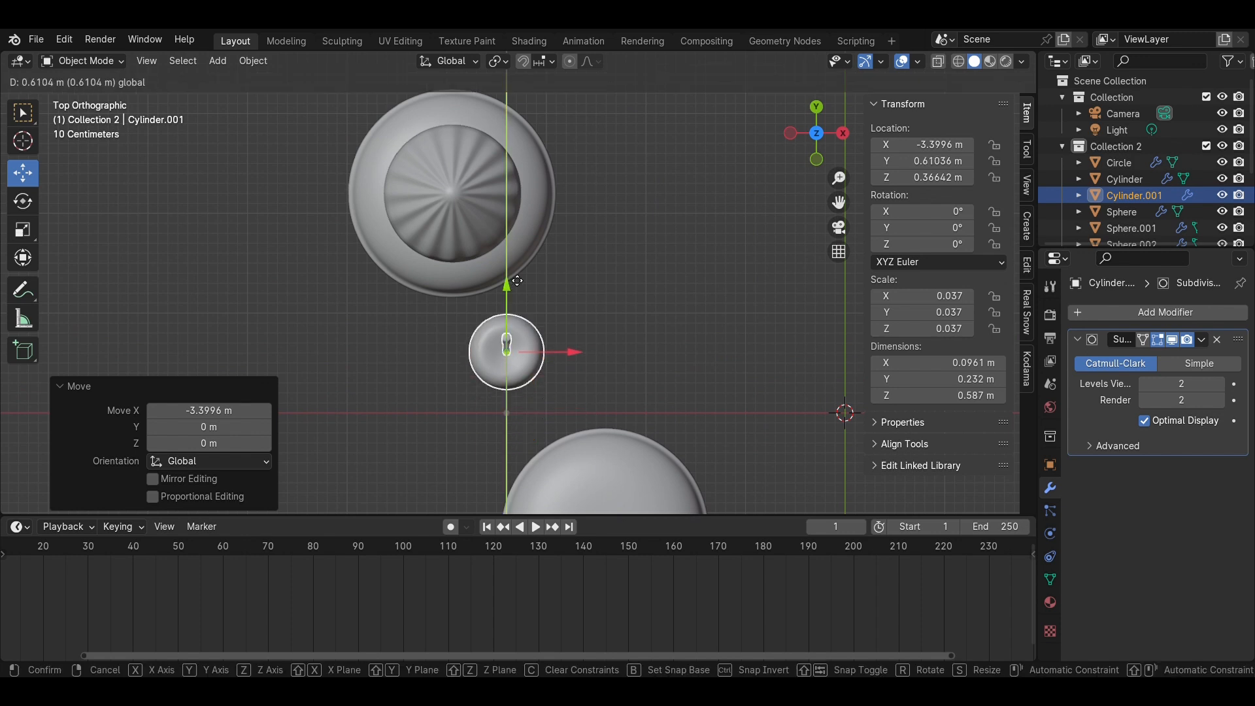
click(559, 182)
key(g)
key(x)
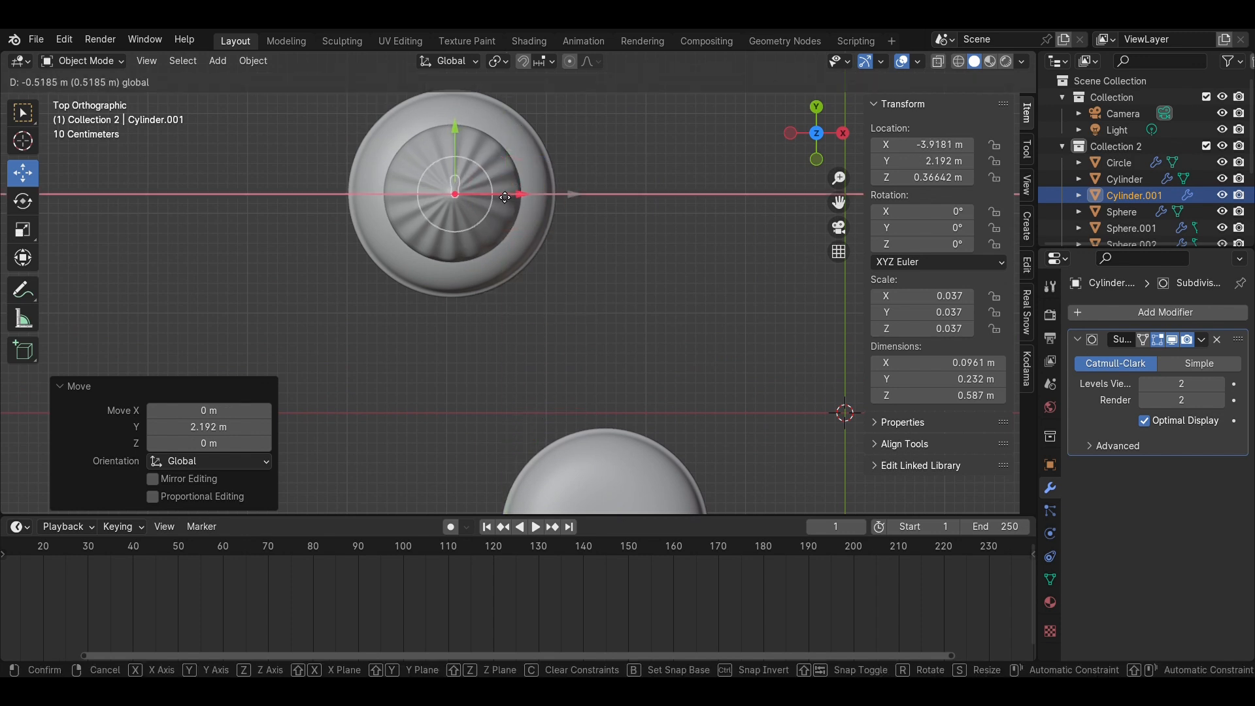
click(506, 195)
Raise the fruit and stem about 1.43 m along Z onto the tip of the ridged cone
click(834, 137)
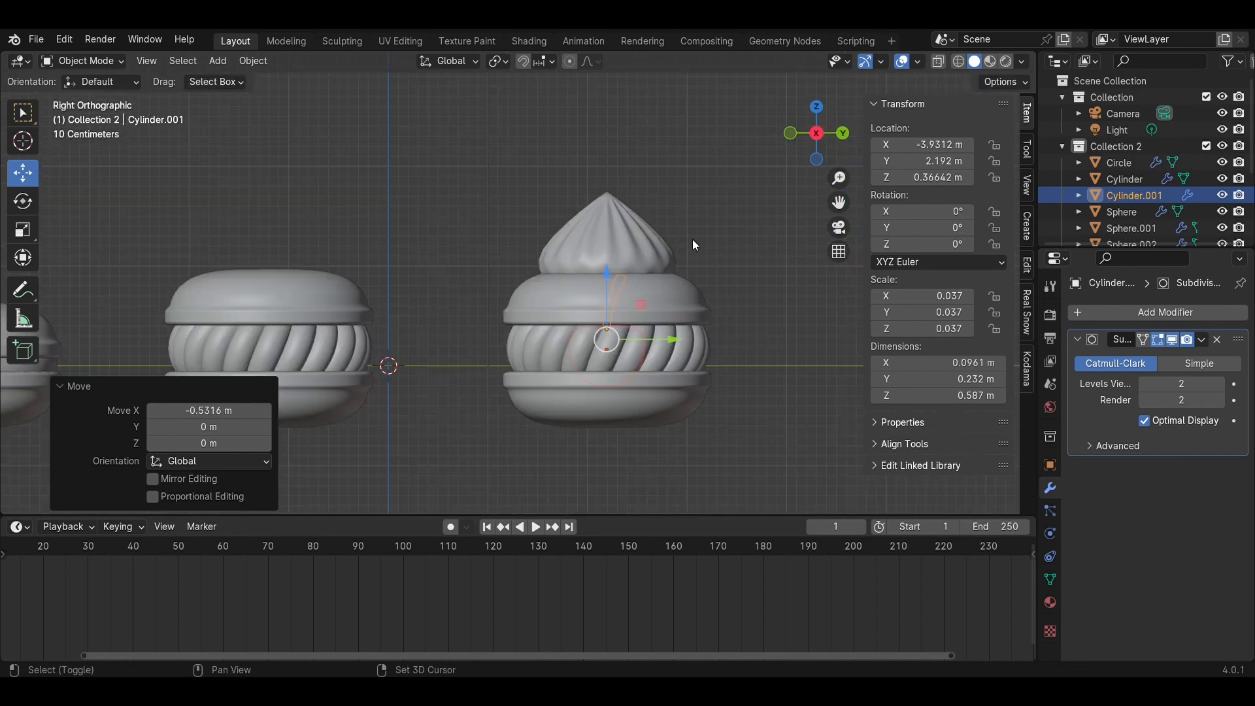
key(g)
key(z)
click(566, 157)
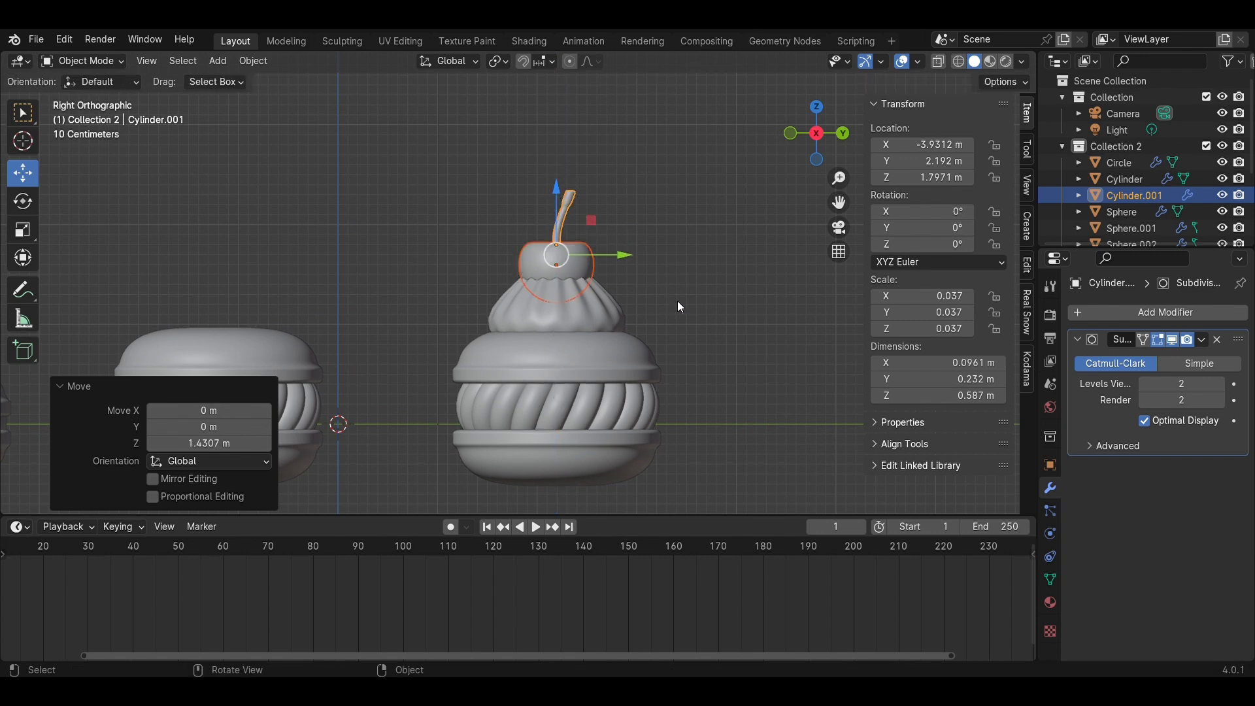
Rotate the fruit and stem about 22.6° clockwise in the right view and shift them about 0.06 m along +Y
scroll(719, 346, up, 3)
key(r)
click(644, 279)
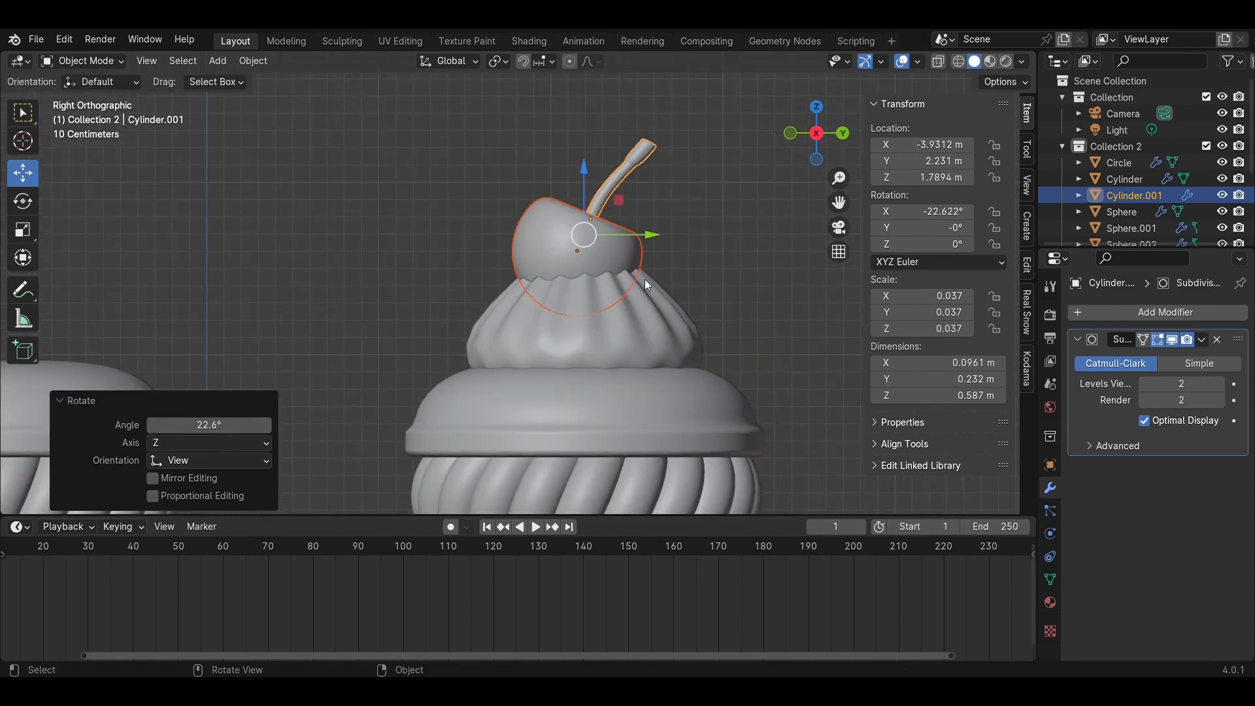
key(g)
key(y)
click(649, 237)
Nudge the fruit and stem slightly along -X in the top view and save the file
click(816, 106)
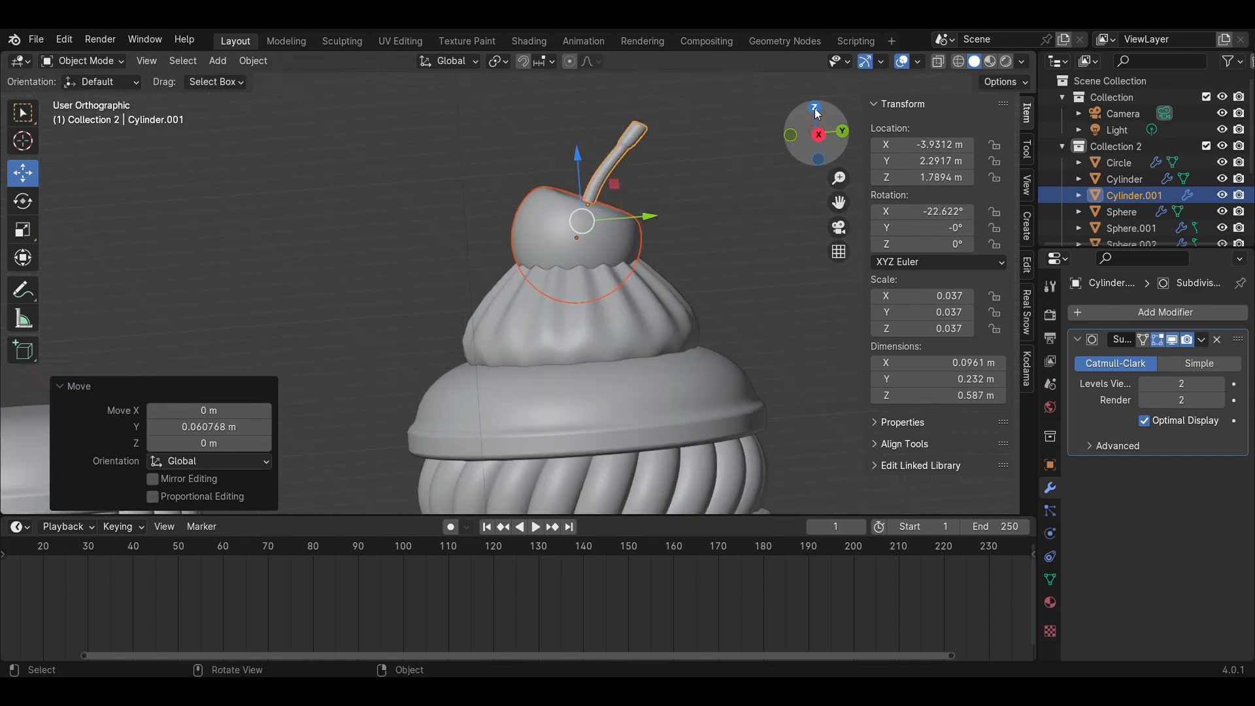
drag(475, 214, 492, 212)
middle_drag(491, 212, 547, 198)
scroll(674, 350, down, 4)
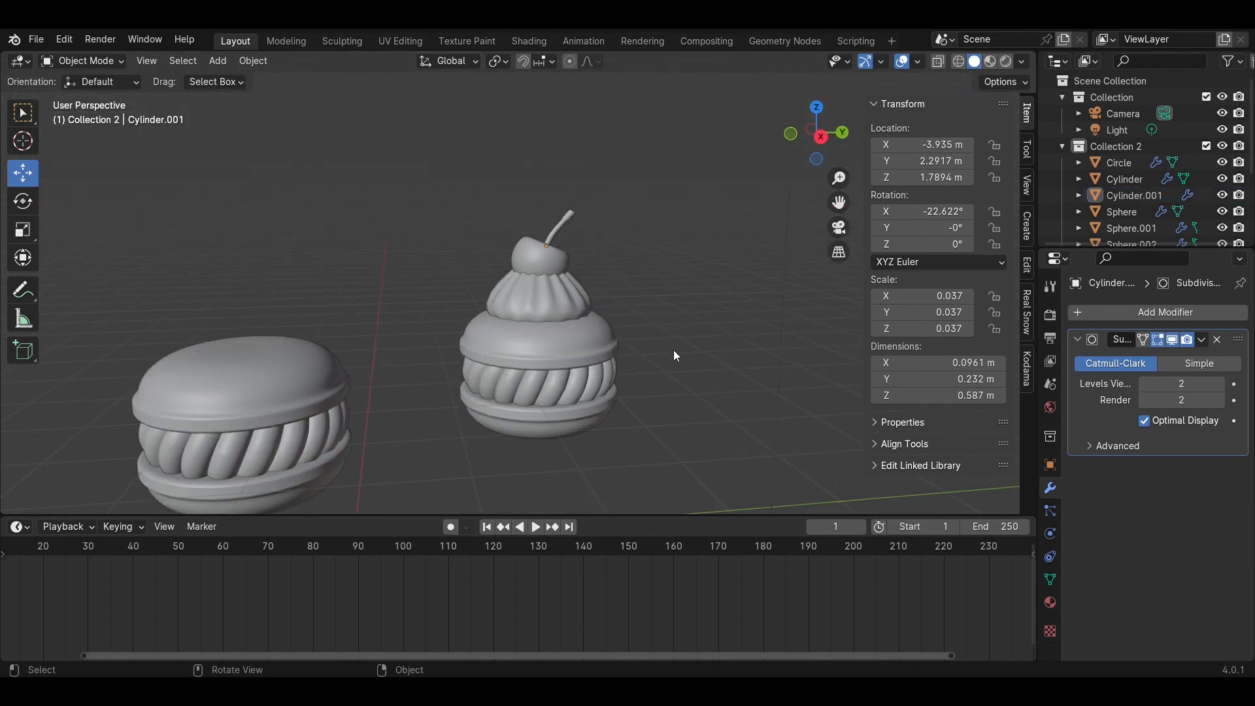
key(ctrl+s)
Reselect the fruit and its stem and raise them about 0.08 m along Z on the cone
scroll(633, 328, up, 4)
click(578, 230)
shift+click(599, 168)
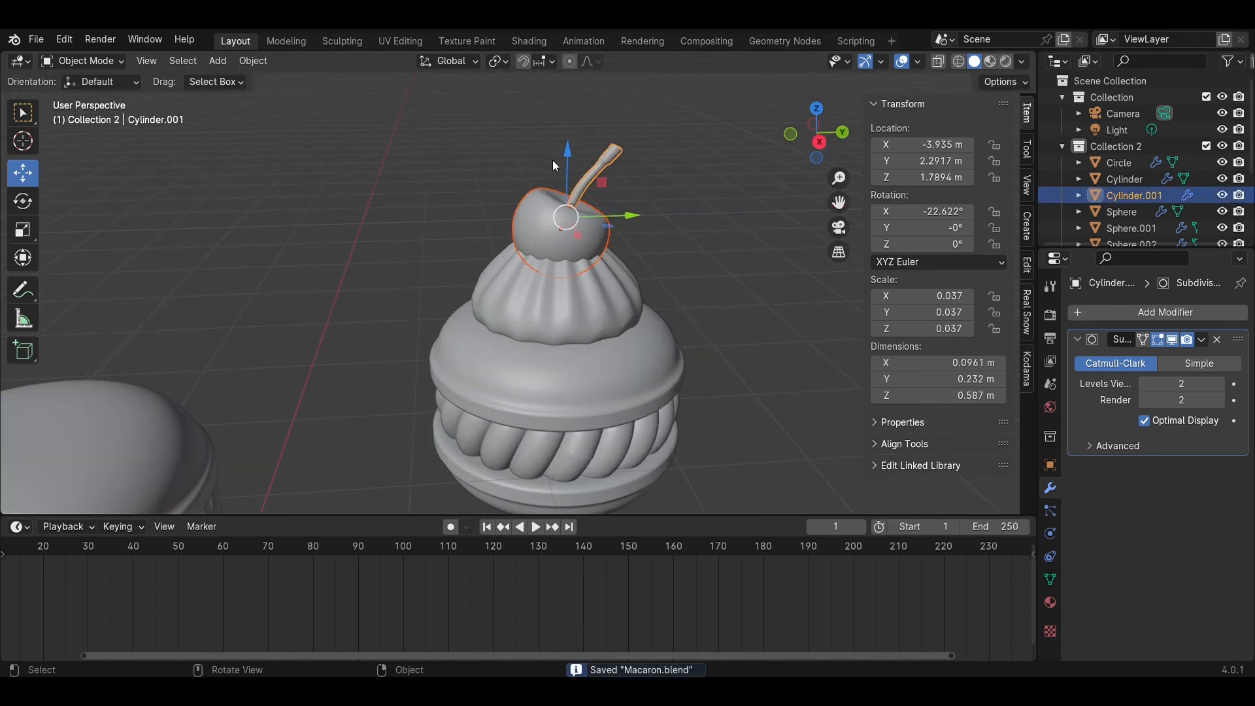
drag(566, 153, 566, 142)
click(764, 236)
scroll(763, 235, down, 4)
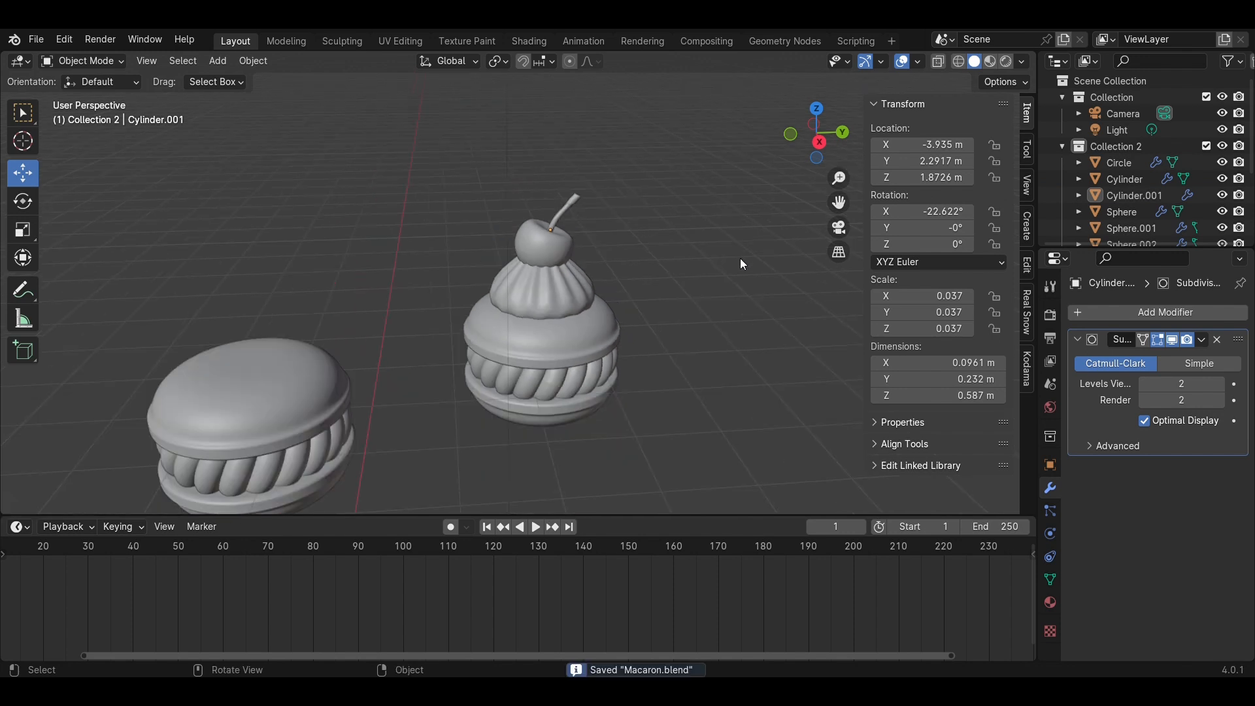
Duplicate the ridged cone and move the copy about 3.37 m along -Y over the neighbouring twisted-filling macaron
middle_drag(740, 258, 741, 260)
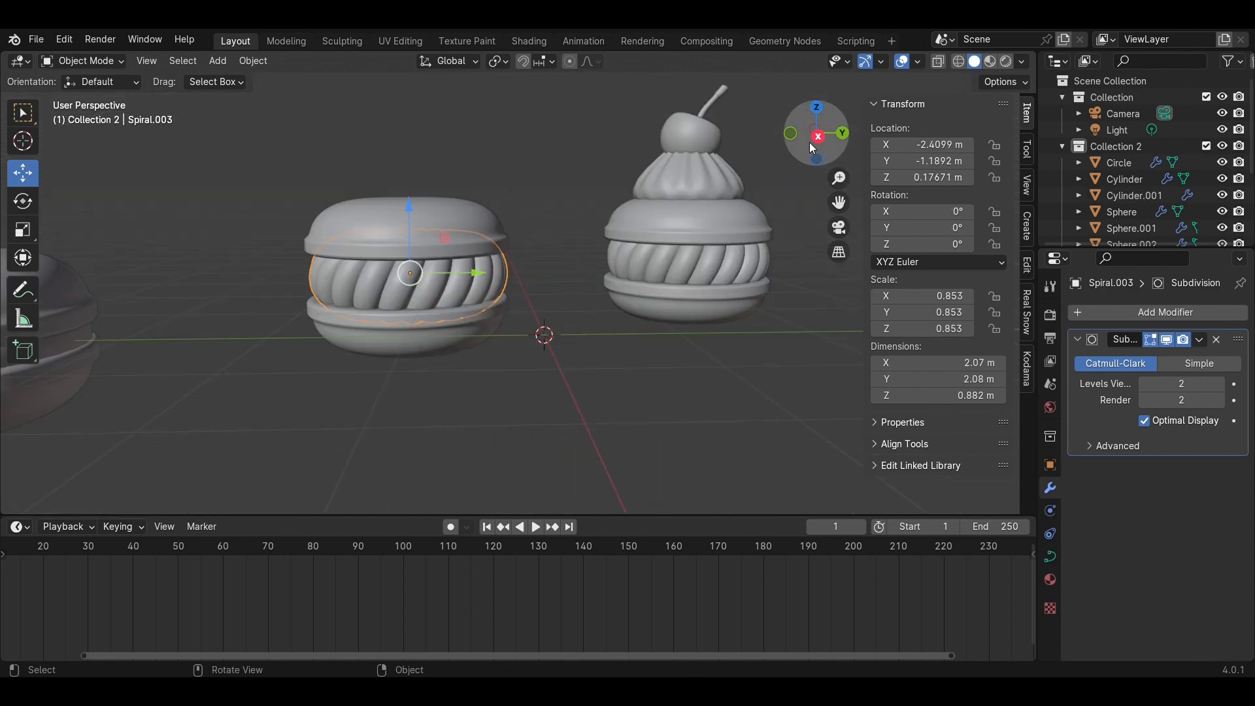
click(814, 138)
click(752, 203)
key(shift+d)
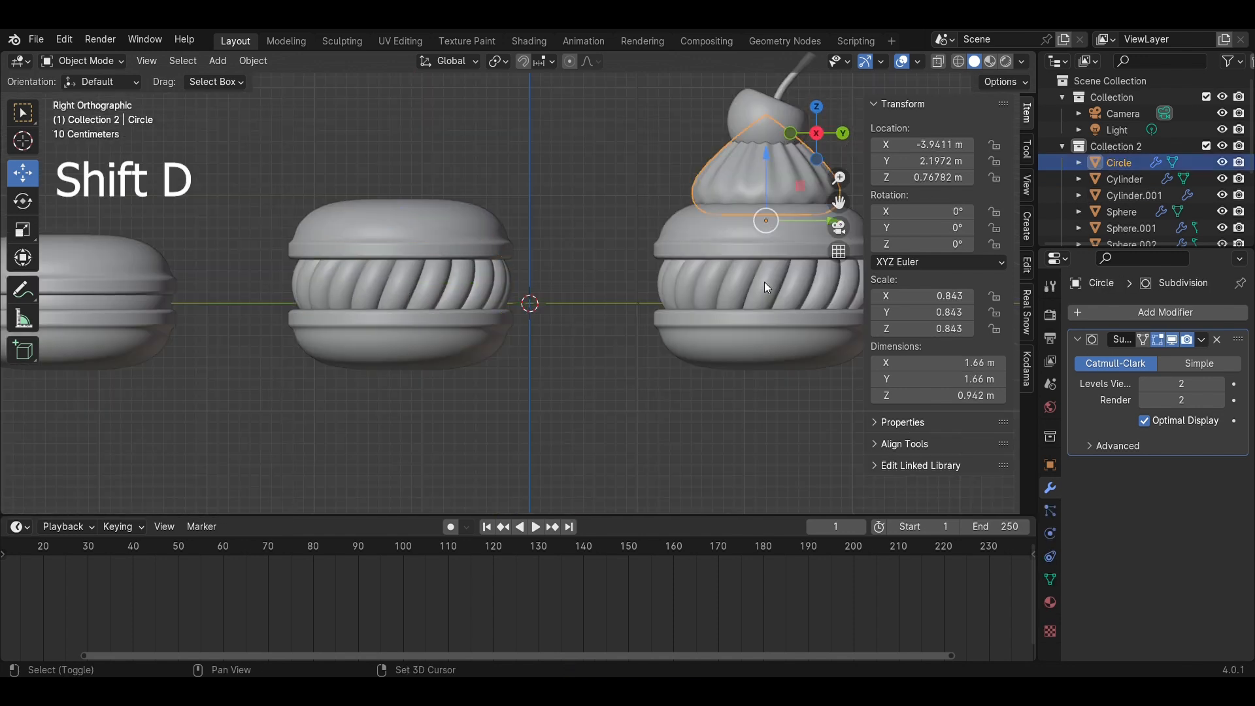
key(y)
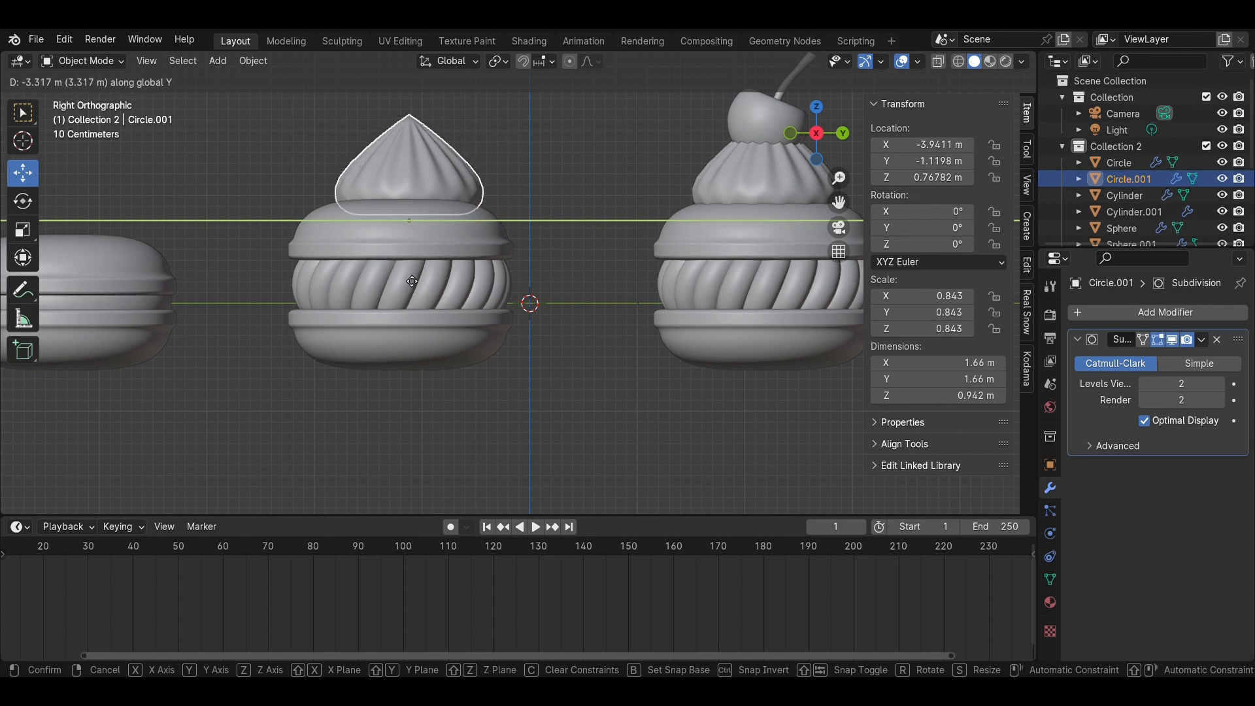
click(402, 277)
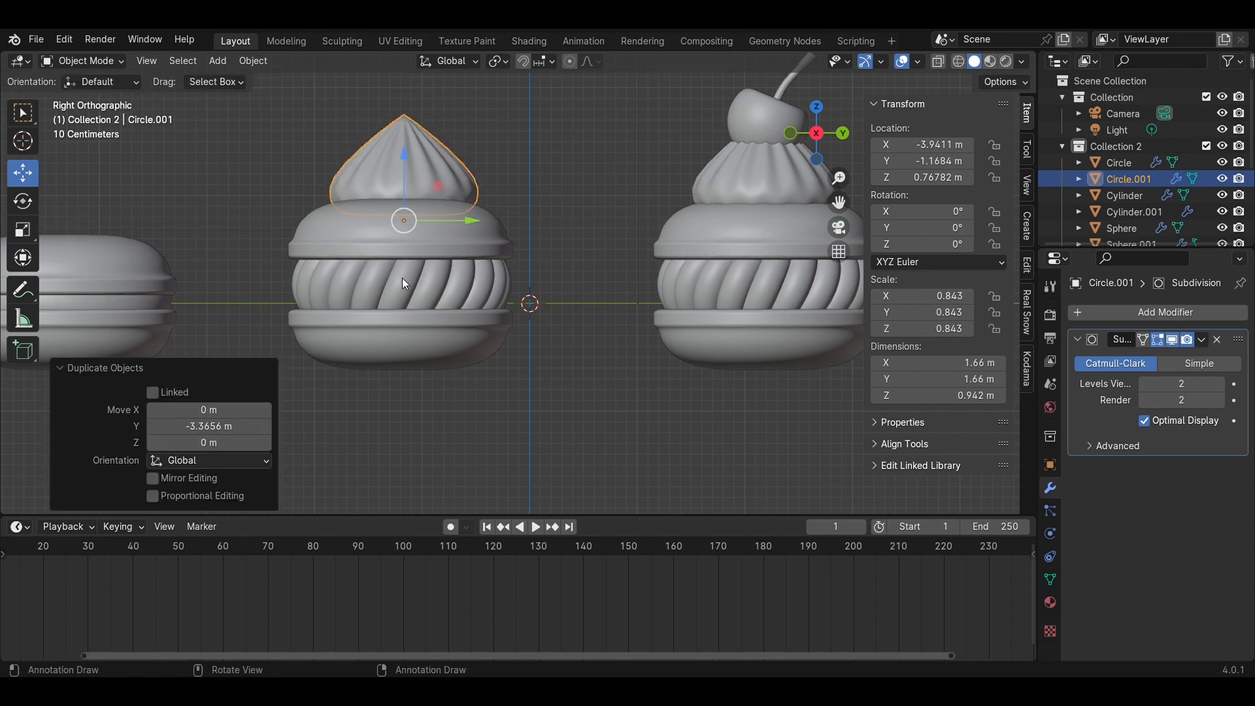
Centre the duplicated cone on its macaron by moving it about 1.51 m along +X, and save the file
click(817, 107)
scroll(349, 389, down, 2)
key(g)
key(x)
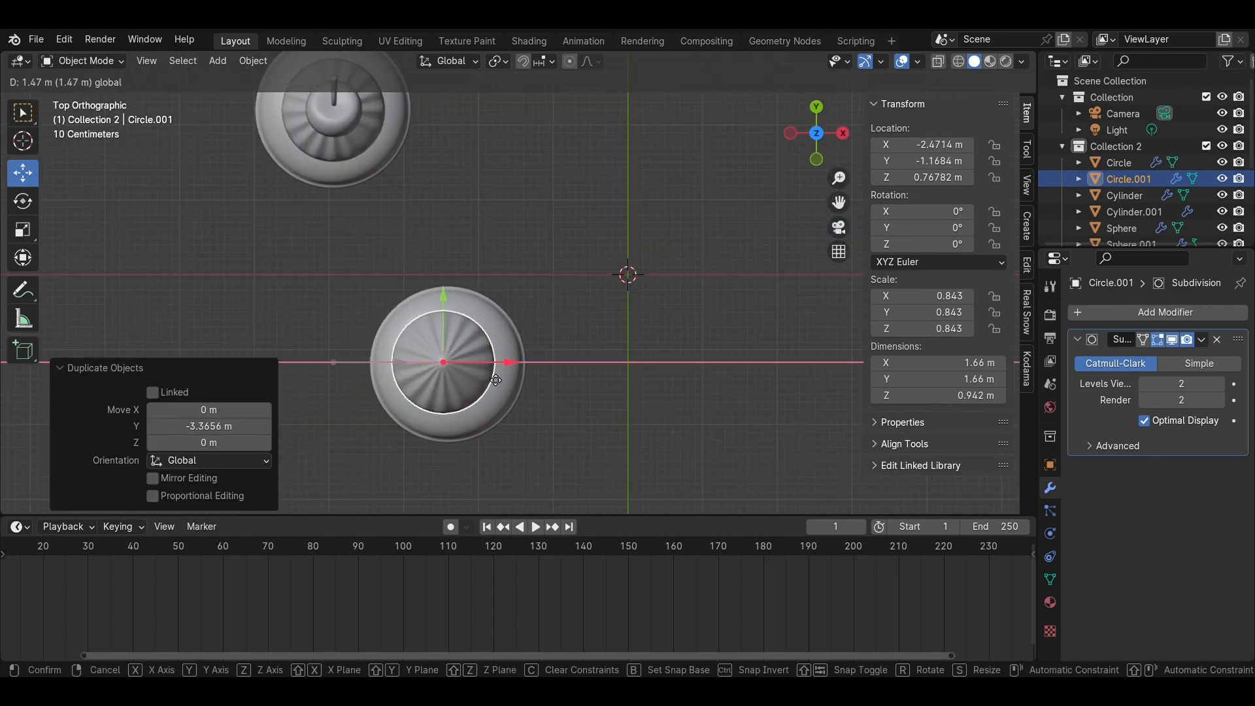
click(499, 379)
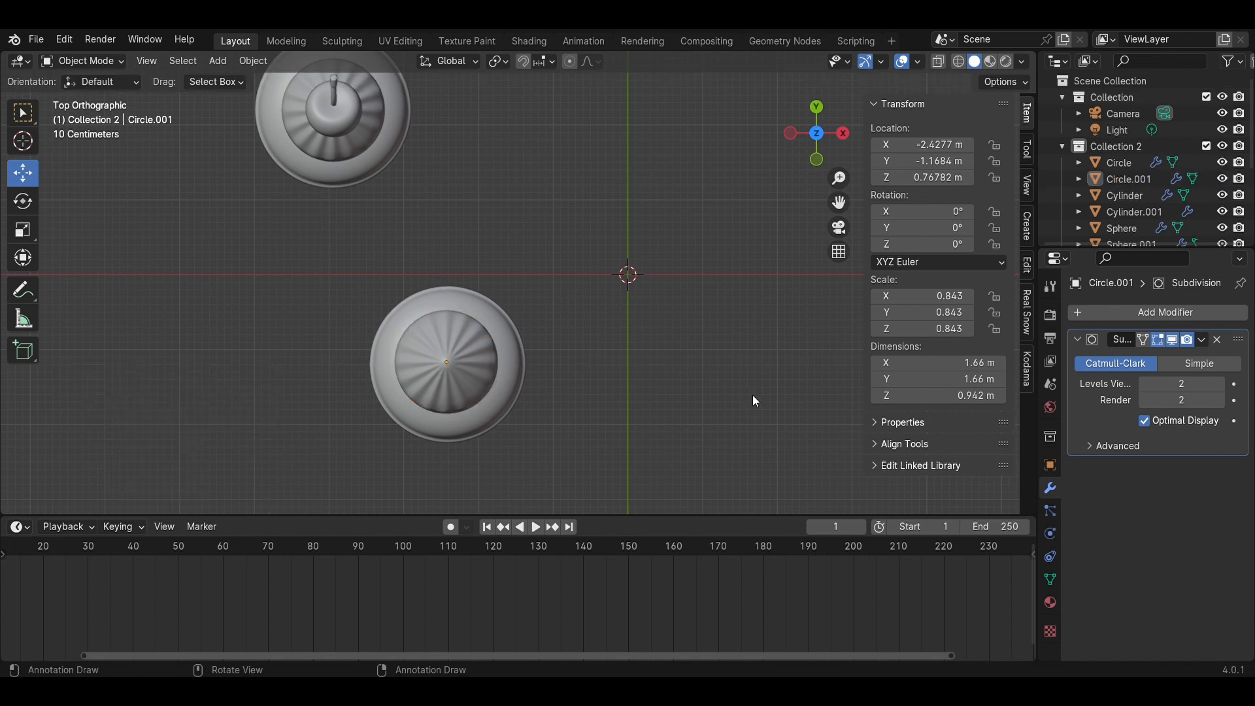
middle_drag(751, 395, 563, 241)
key(ctrl+s)
middle_drag(554, 297, 531, 280)
scroll(531, 279, down, 5)
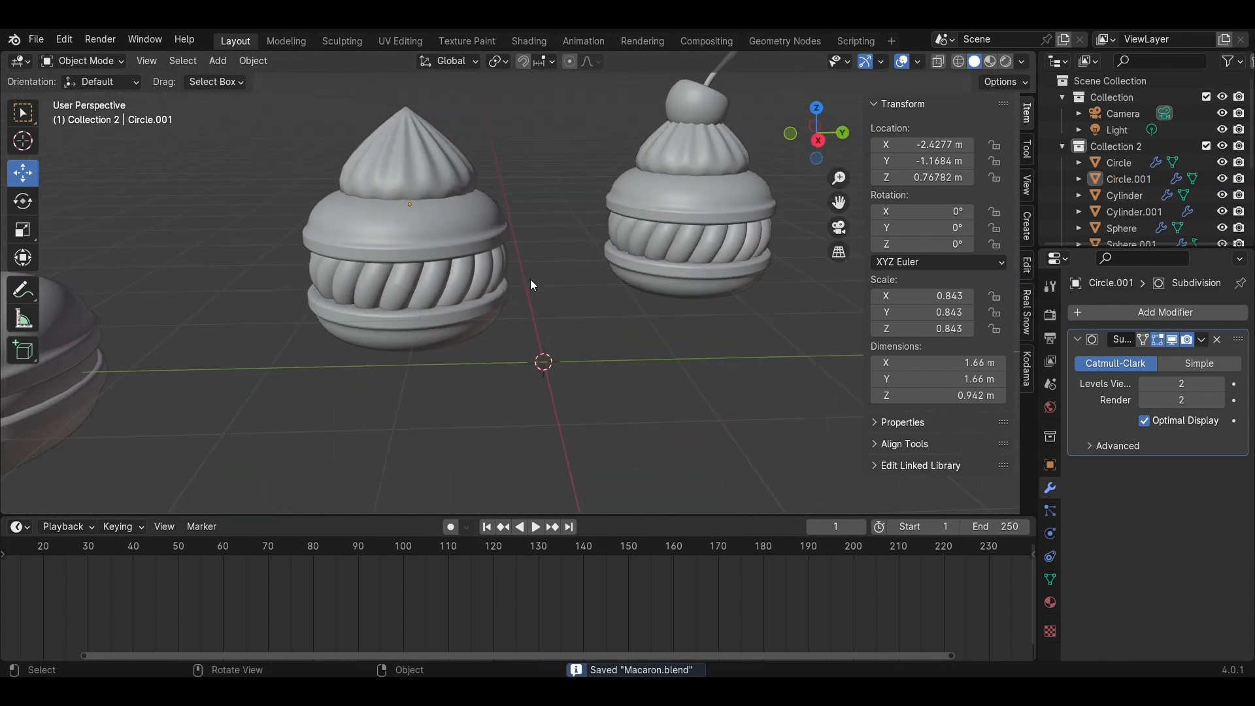
Add a 2 m cube at the origin and flatten it to a Z scale of about 0.233
click(816, 108)
key(shift+a)
mouse_move(664, 293)
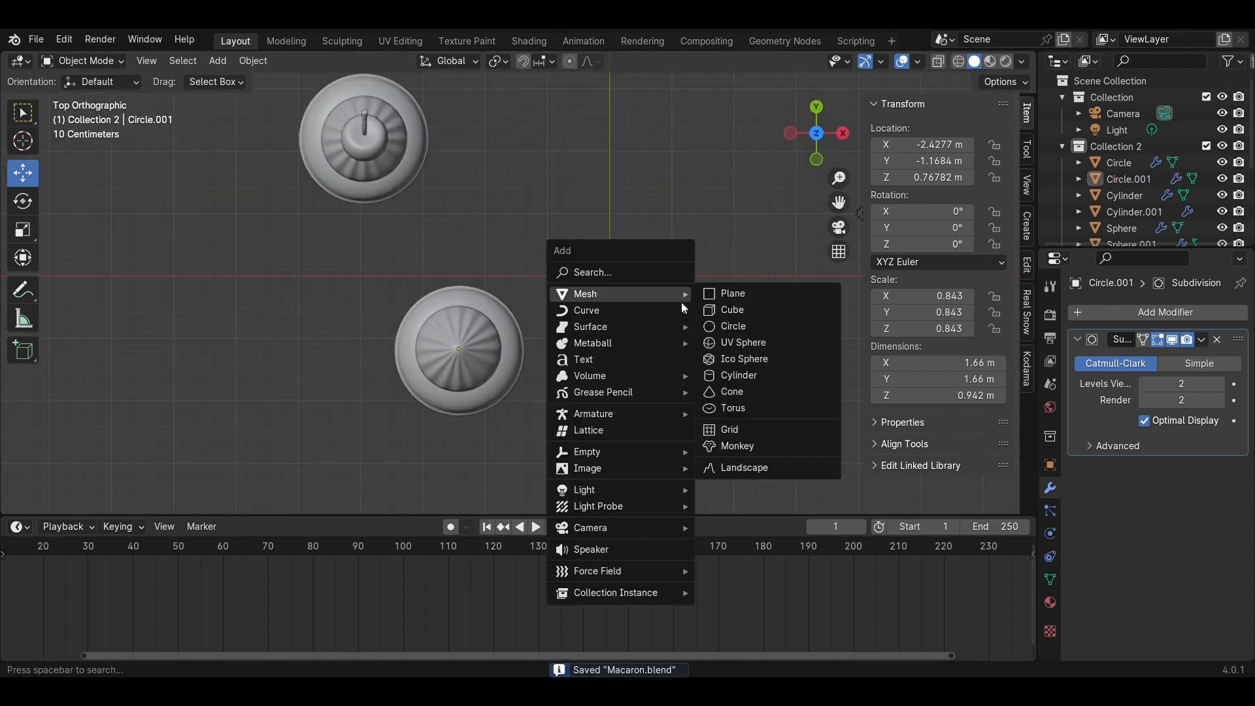
click(742, 311)
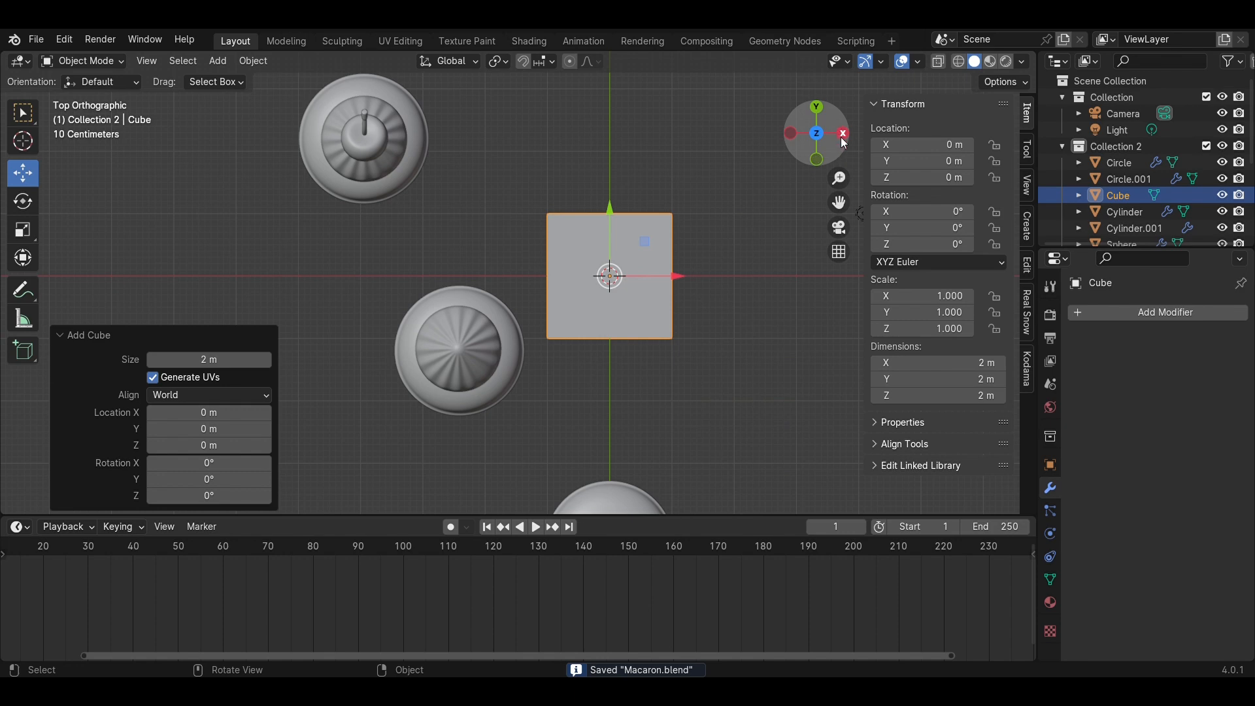
click(843, 133)
click(23, 230)
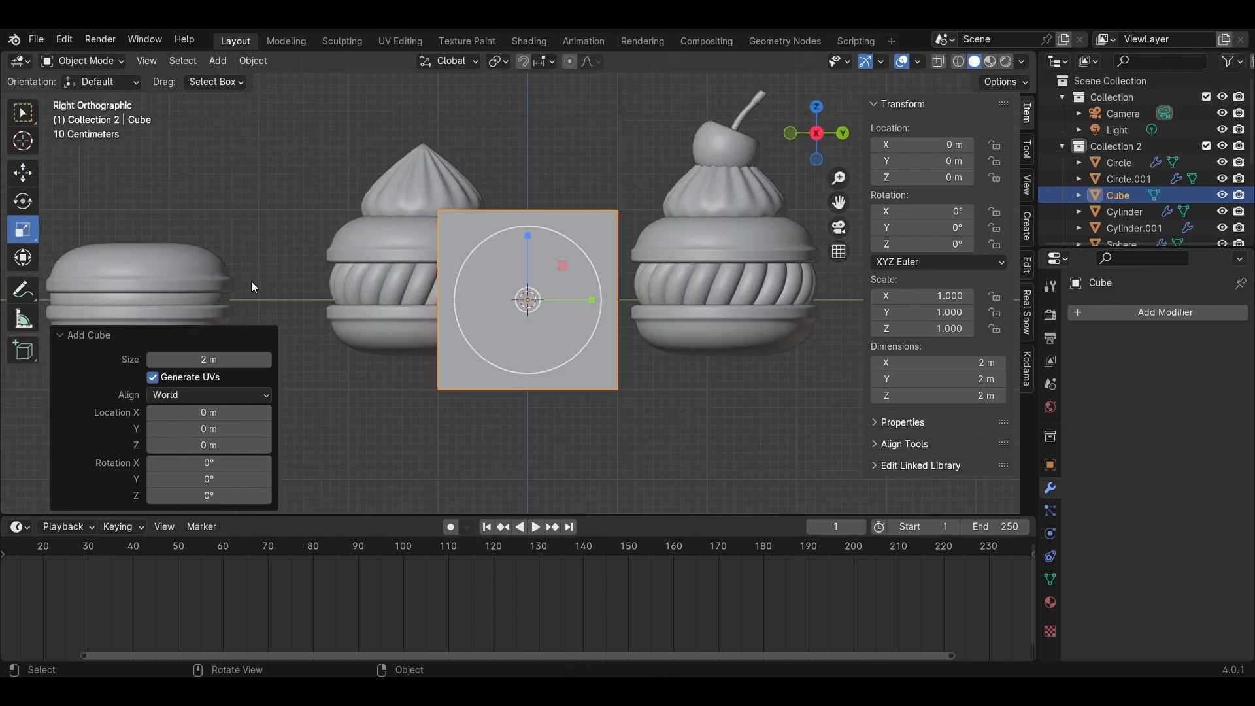
drag(530, 238, 529, 286)
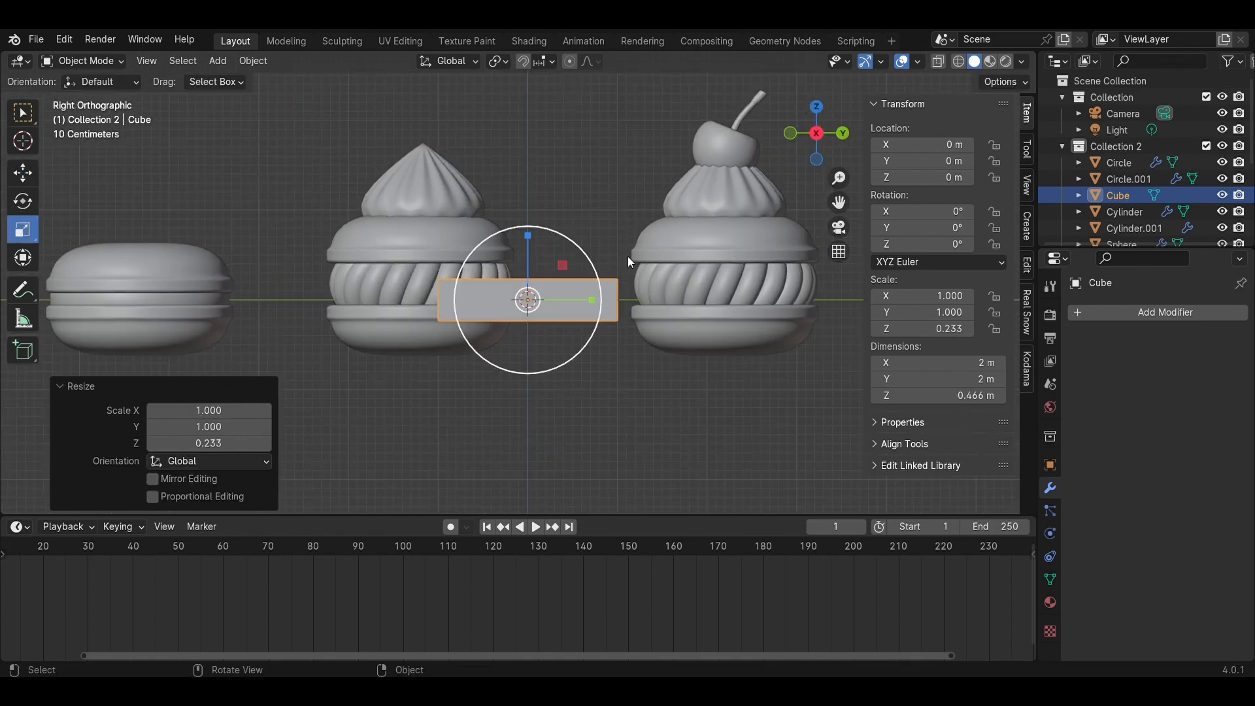
Scale down the top face of the flattened cube along Y and X so its sides taper, and leave mesh editing
click(814, 107)
key(Tab)
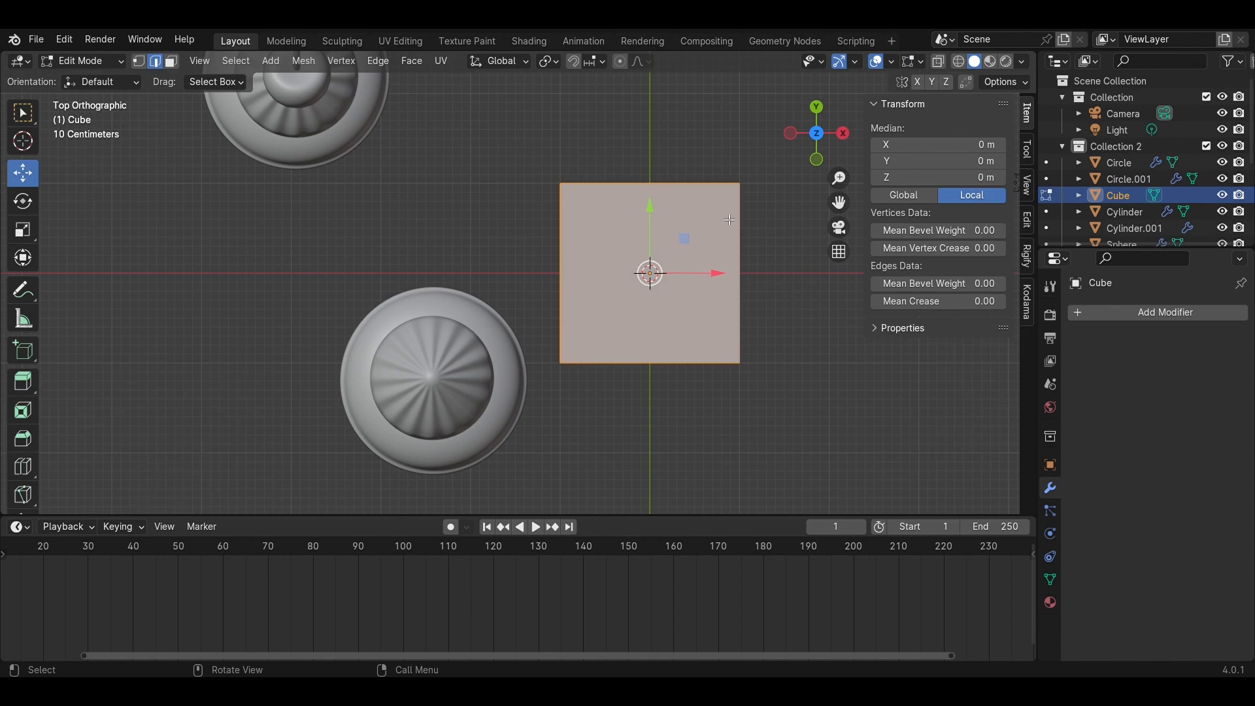
key(alt+a)
click(651, 236)
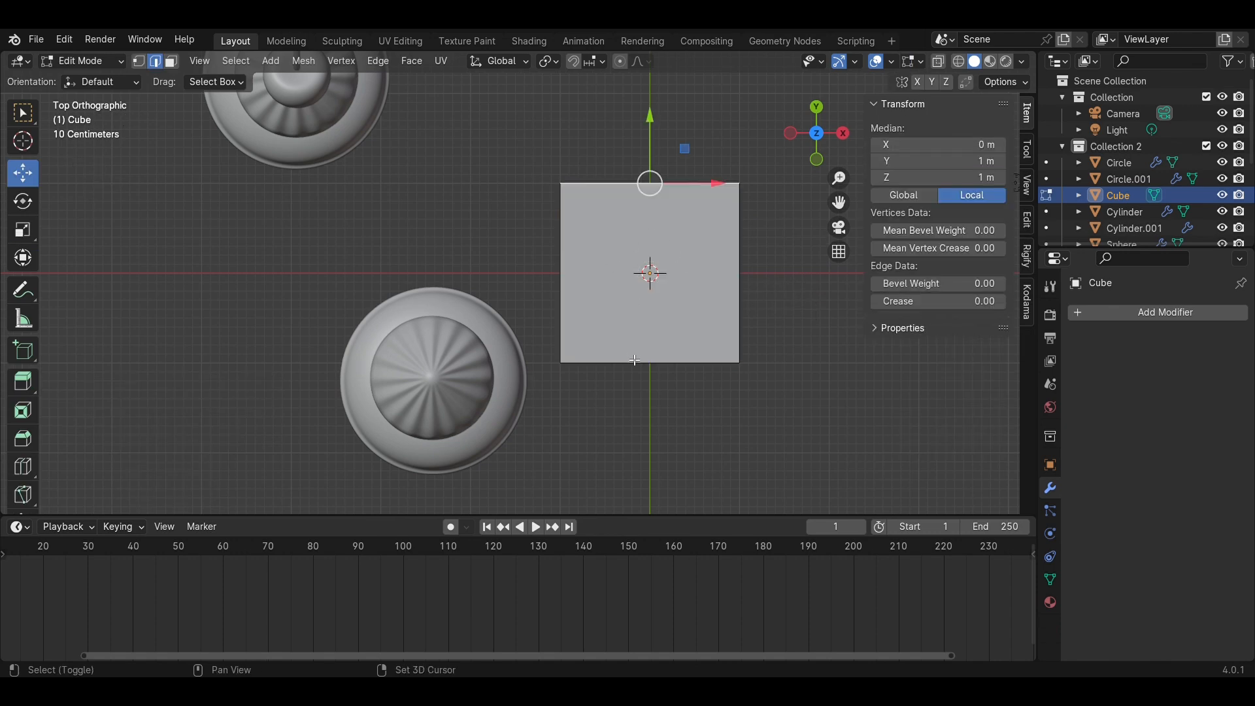
key(3)
click(649, 327)
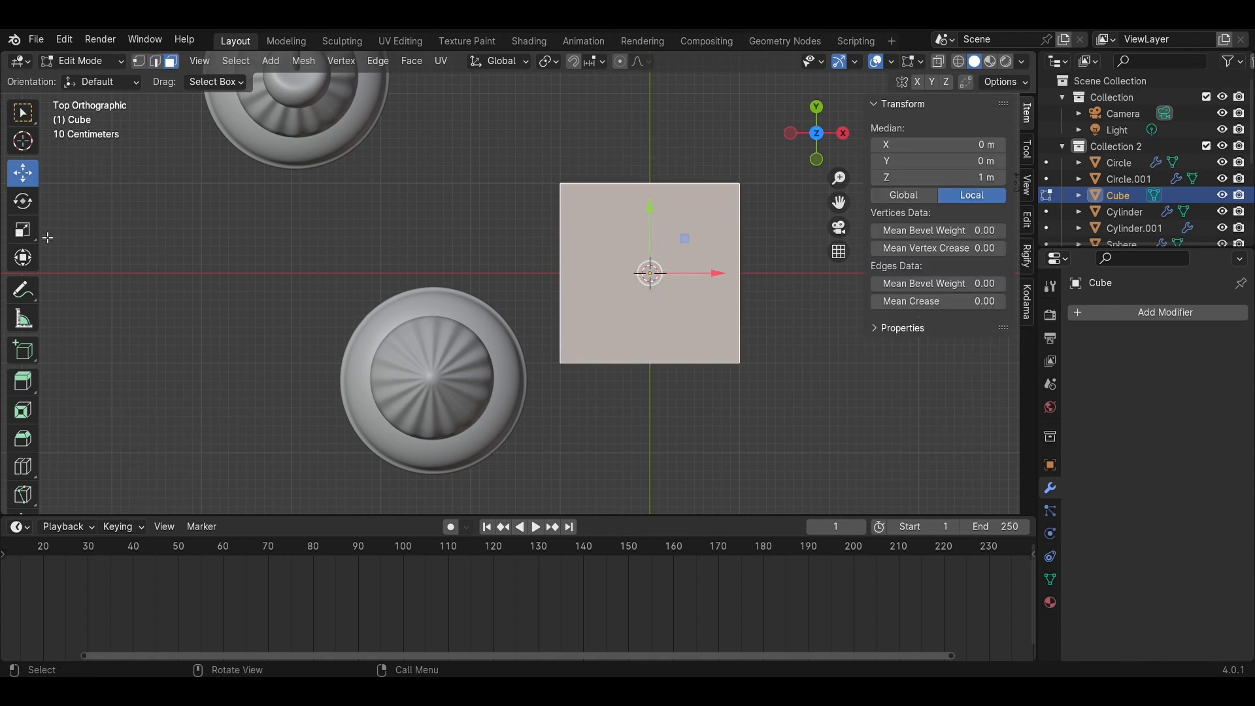
click(22, 236)
drag(651, 210, 649, 239)
drag(715, 274, 690, 275)
middle_drag(690, 275, 779, 360)
key(Tab)
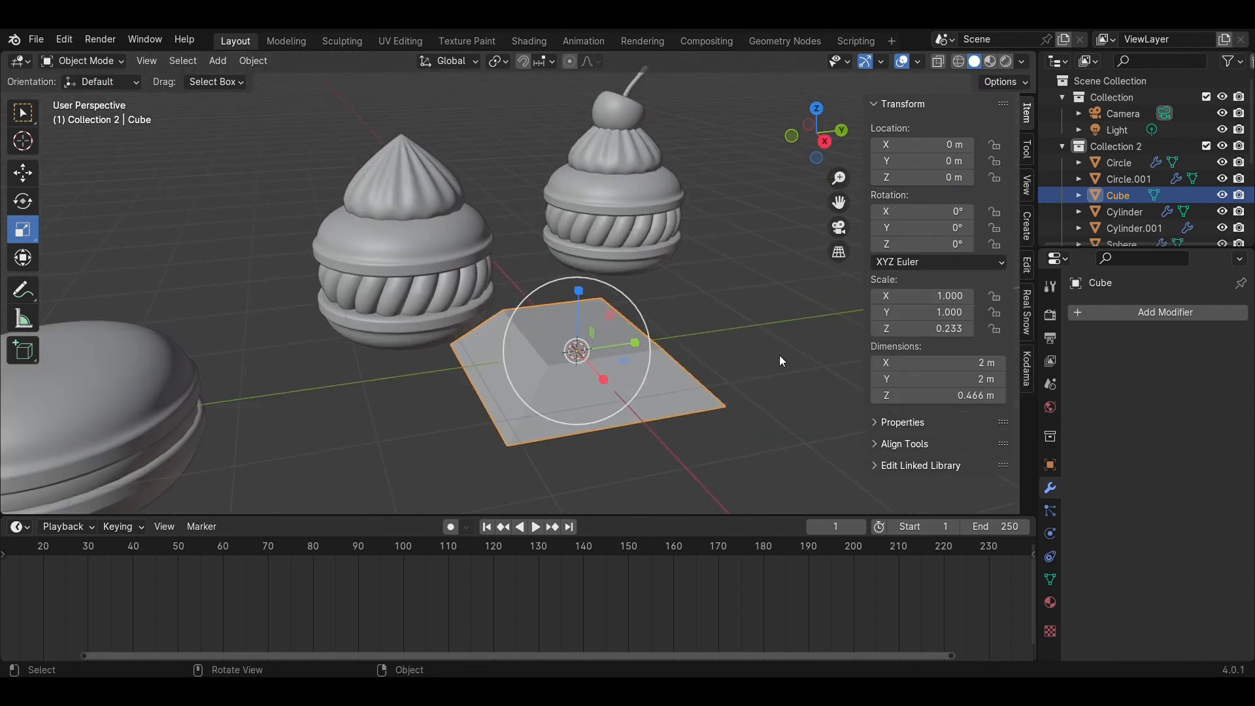
Add a Bevel modifier to the tapered block with an amount of 0.2 m and 10 segments
click(1178, 312)
mouse_move(1178, 313)
click(1004, 334)
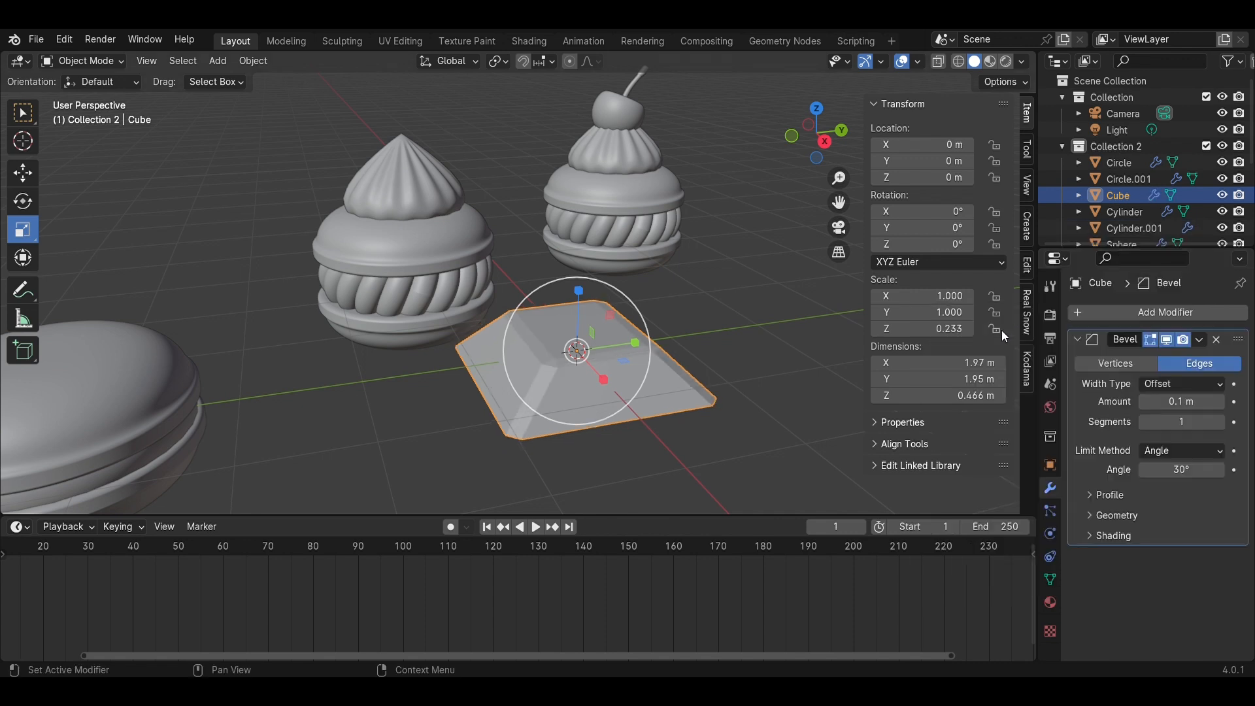
click(1189, 407)
text(.2)
key(Return)
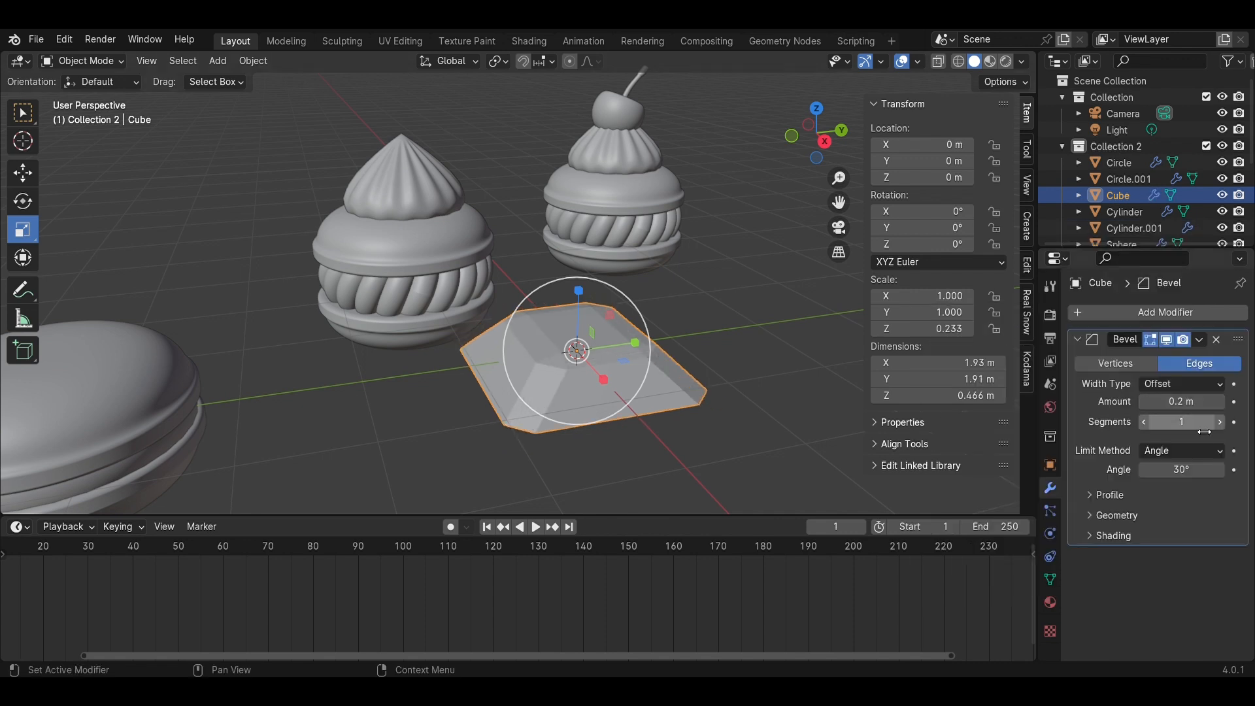
click(1198, 430)
text(10)
key(Return)
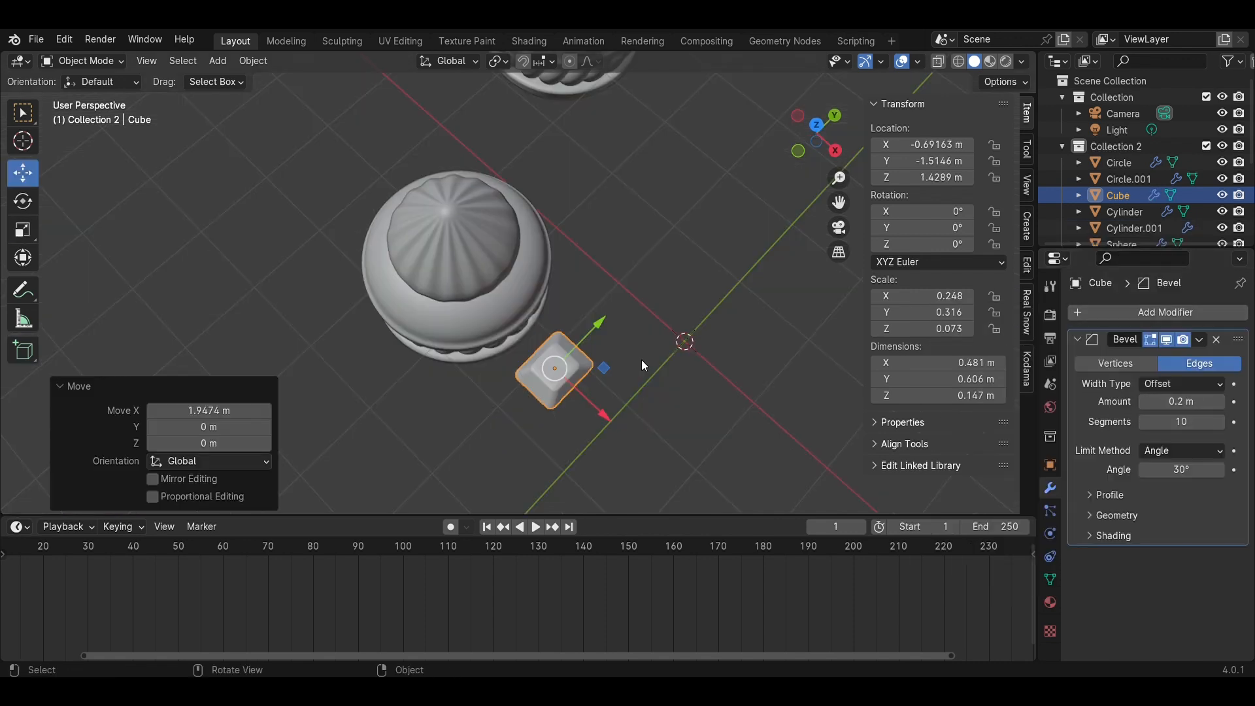
Enlarge the tapered block to a scale of about 0.400, 0.509 and 0.118 and move it onto the duplicated cone's tip
key(s)
click(692, 434)
drag(610, 328, 651, 298)
drag(631, 381, 537, 218)
Rotate the tapered block about 32.5° counterclockwise in the right view so it leans on the cone
click(833, 150)
scroll(553, 209, up, 1)
key(r)
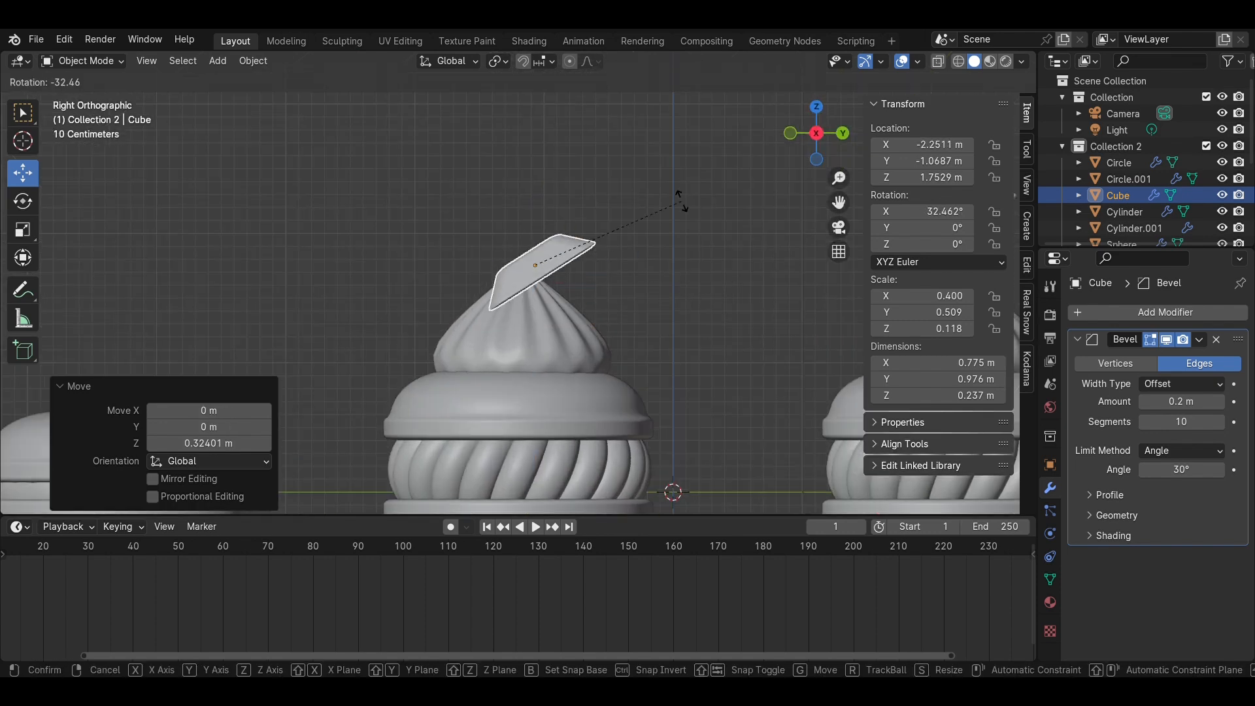
click(682, 200)
Rotate the tapered block about 57° counterclockwise in the top view and shift it about 0.19 m along -X
click(819, 110)
key(r)
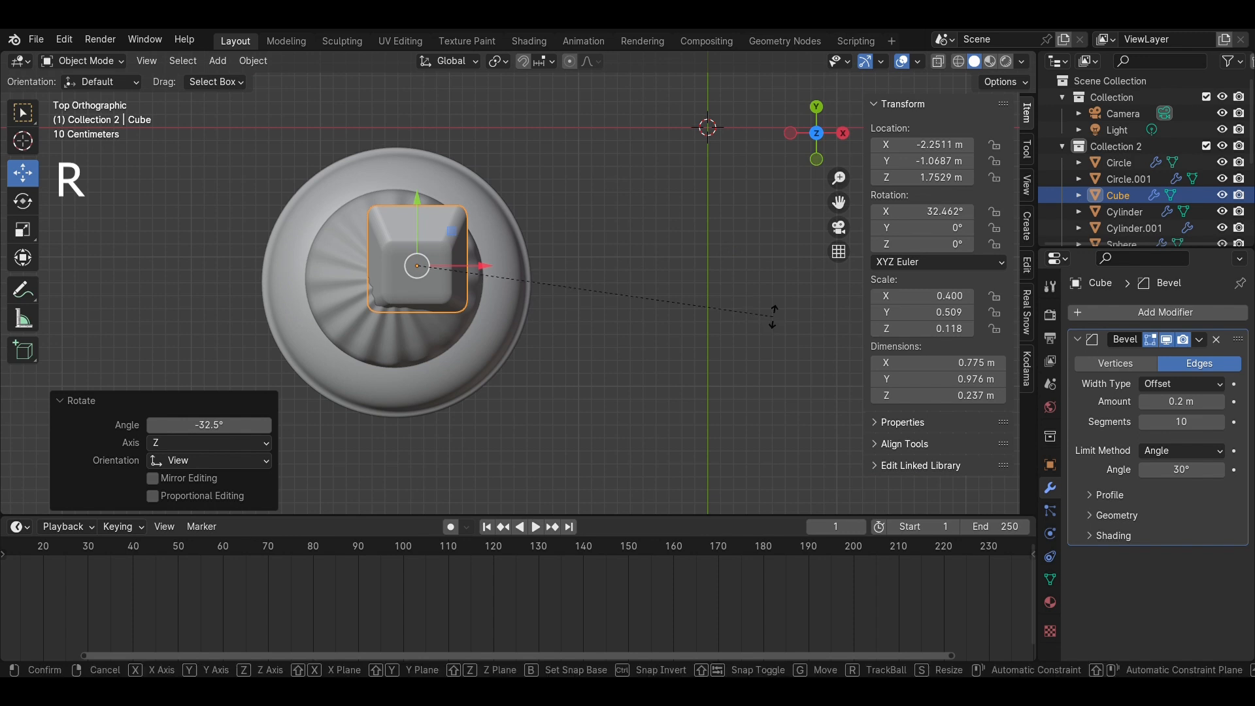
click(477, 232)
key(g)
key(x)
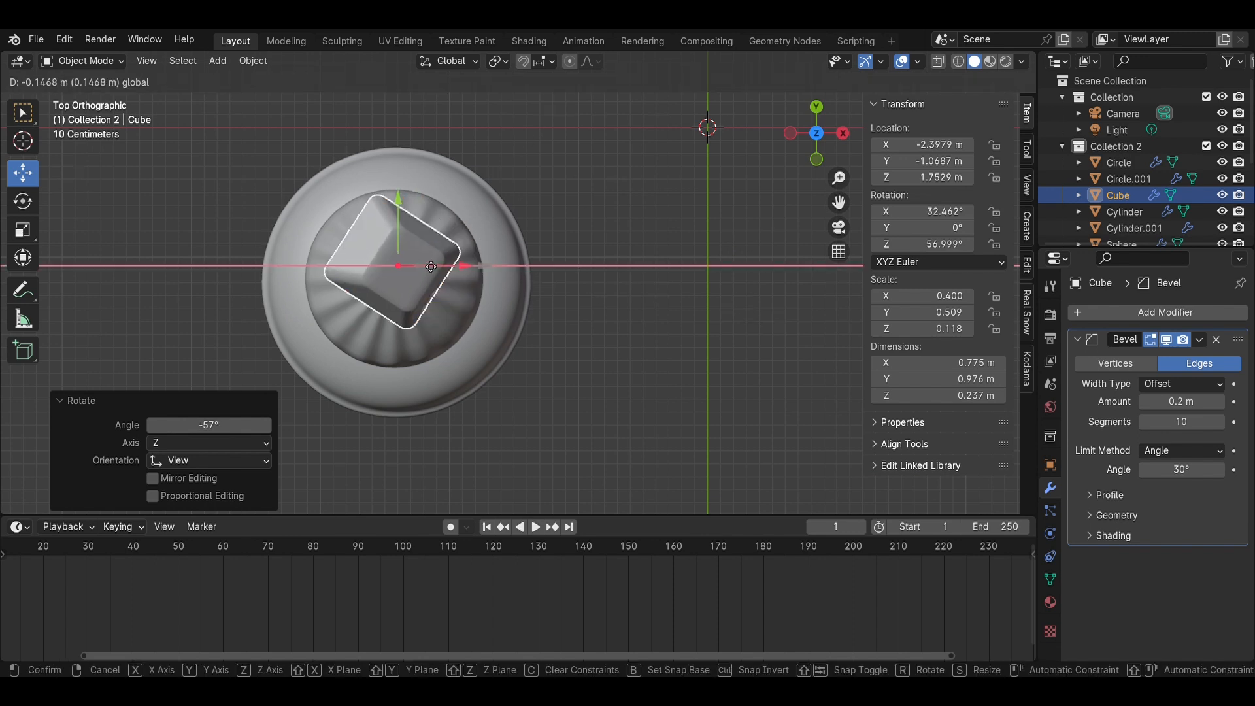
click(426, 260)
Lower the tapered block toward the cone and rotate it in the right view, placing it at about Y -1.165 m and Z 1.647 m
click(842, 132)
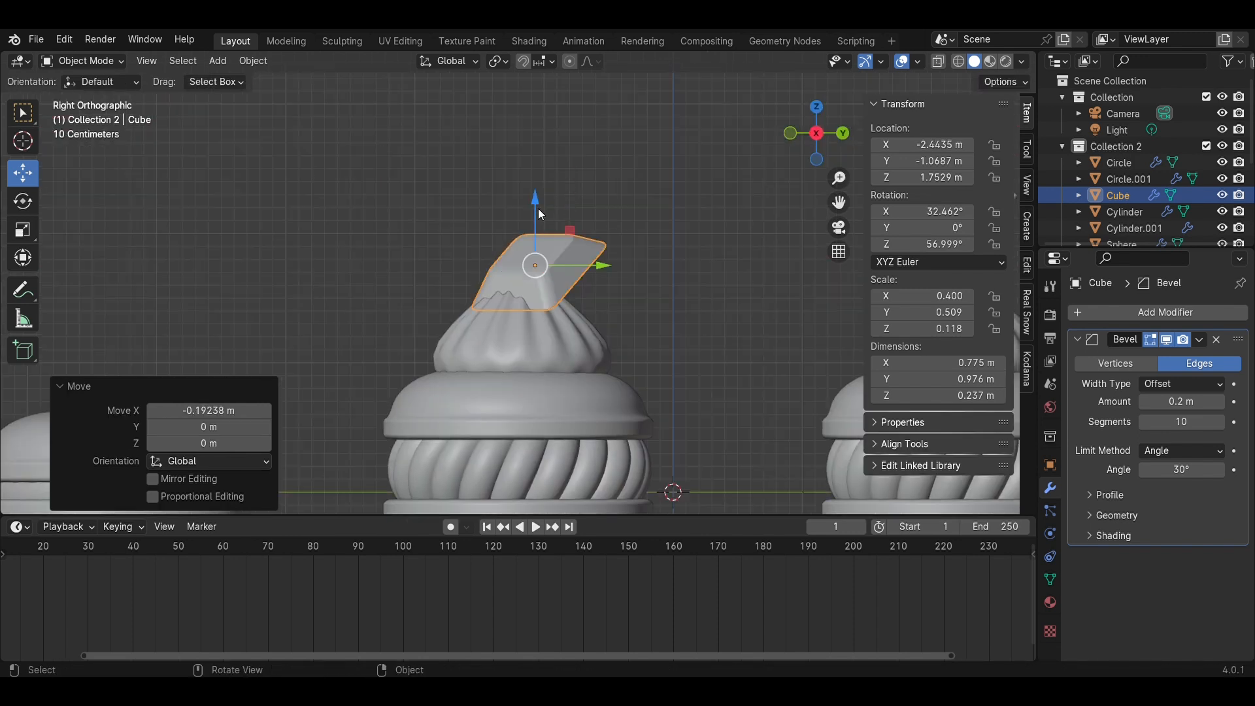
drag(538, 211, 538, 231)
key(r)
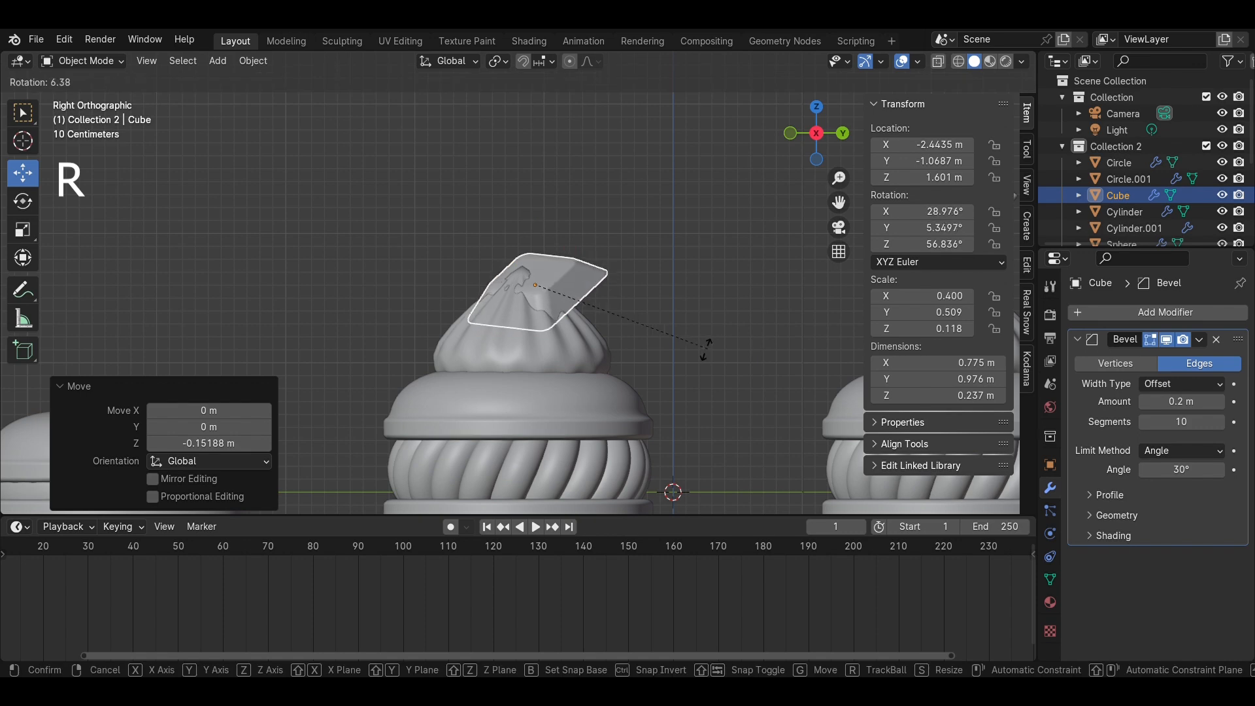
click(662, 370)
drag(578, 288, 562, 287)
drag(524, 233, 524, 226)
Extrude the tapered block's underside face outward by about 0.062 m and save the file
middle_drag(524, 225, 634, 308)
click(598, 254)
scroll(550, 289, up, 2)
shift+middle_drag(550, 289, 721, 336)
click(504, 261)
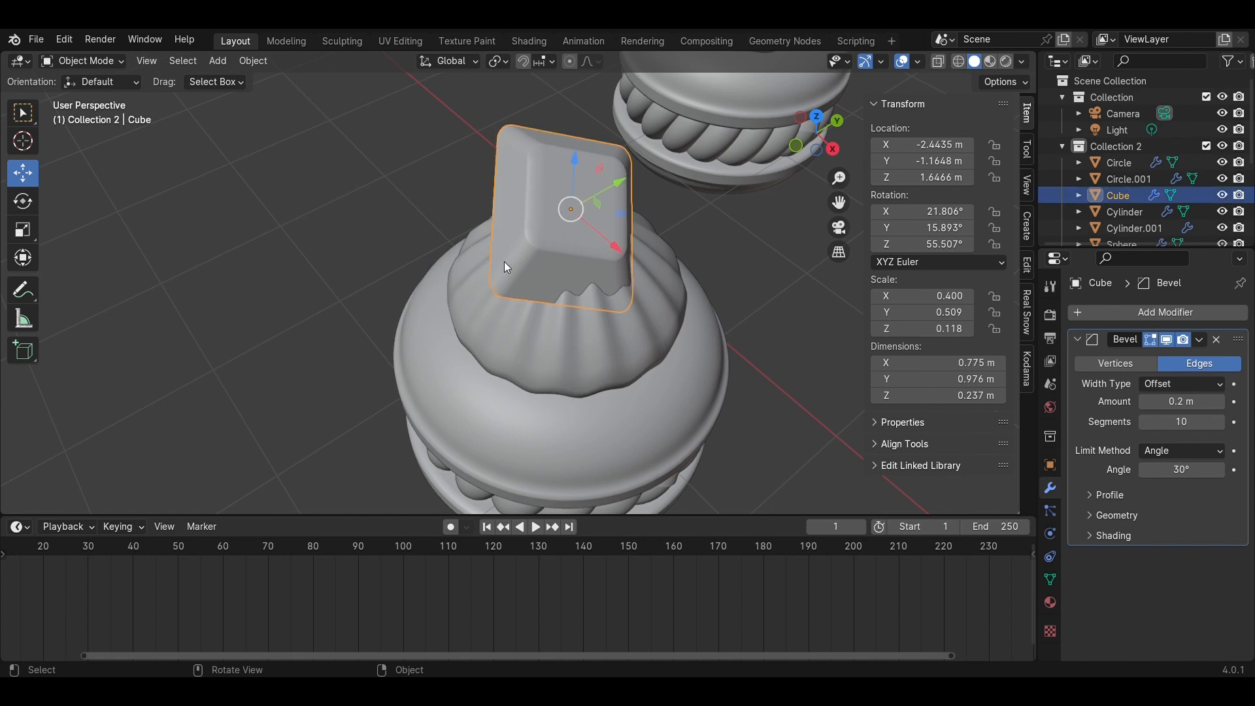
middle_drag(504, 262, 610, 179)
key(Tab)
key(c)
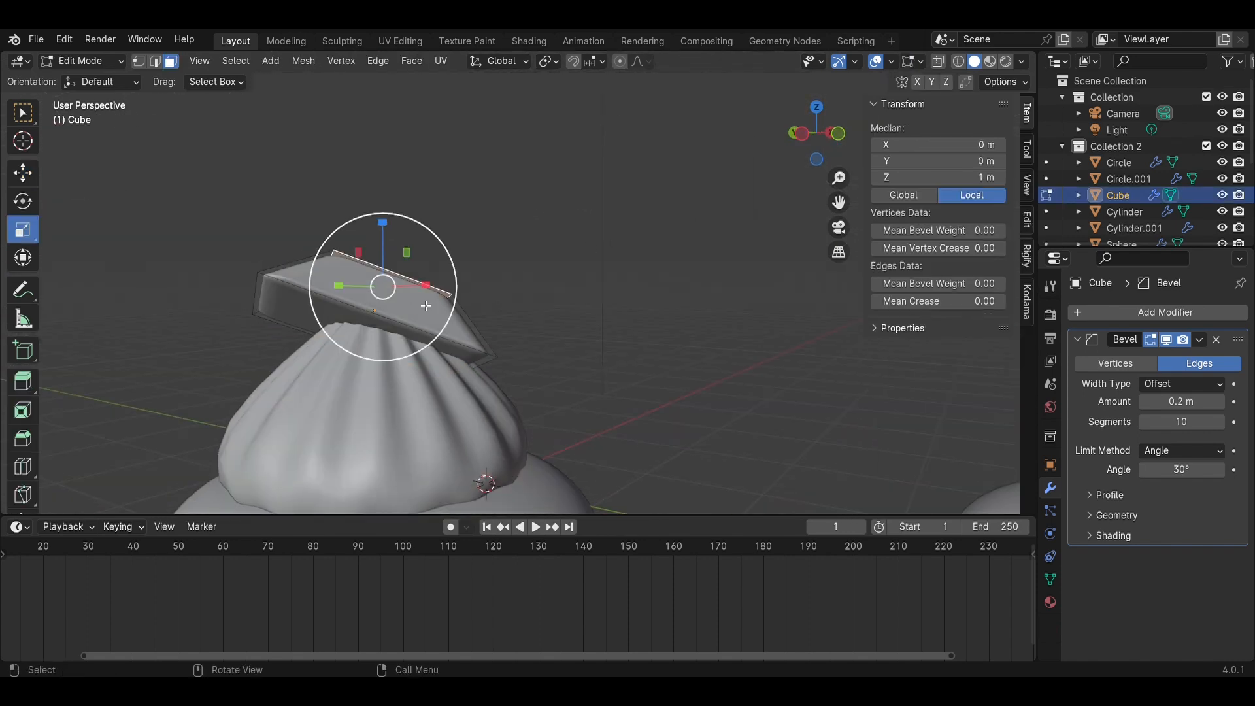
click(366, 321)
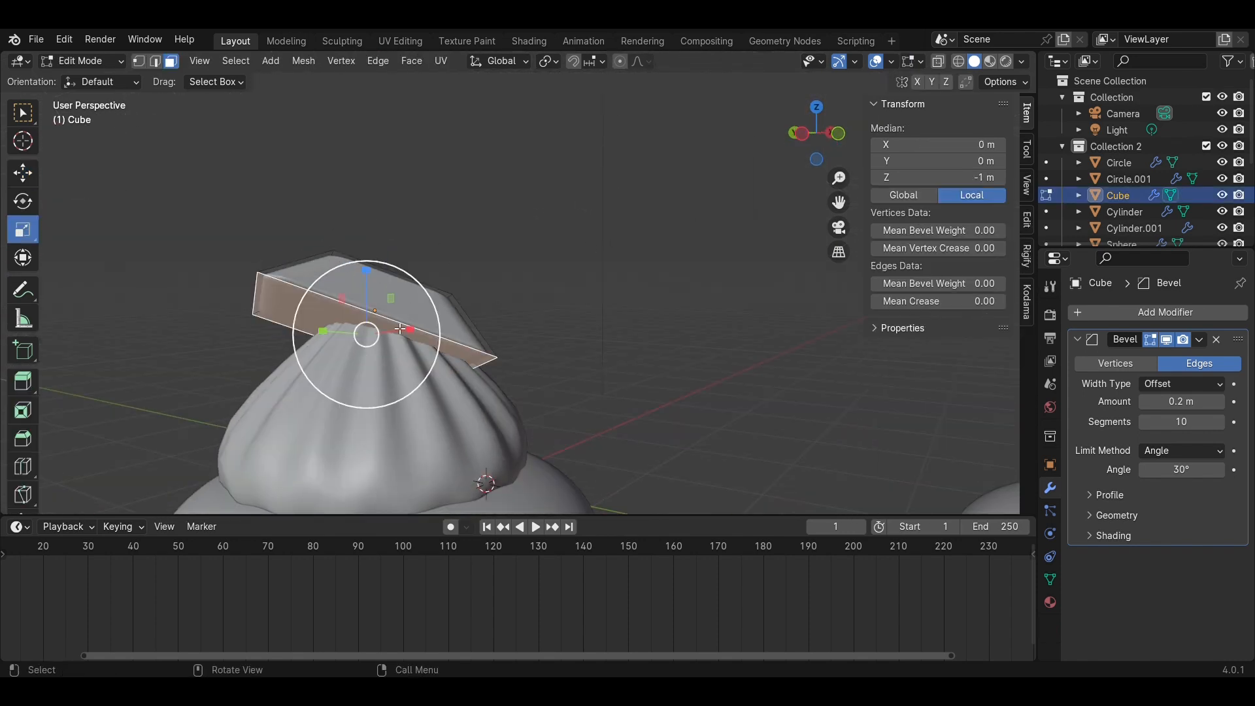
key(e)
click(479, 341)
key(Tab)
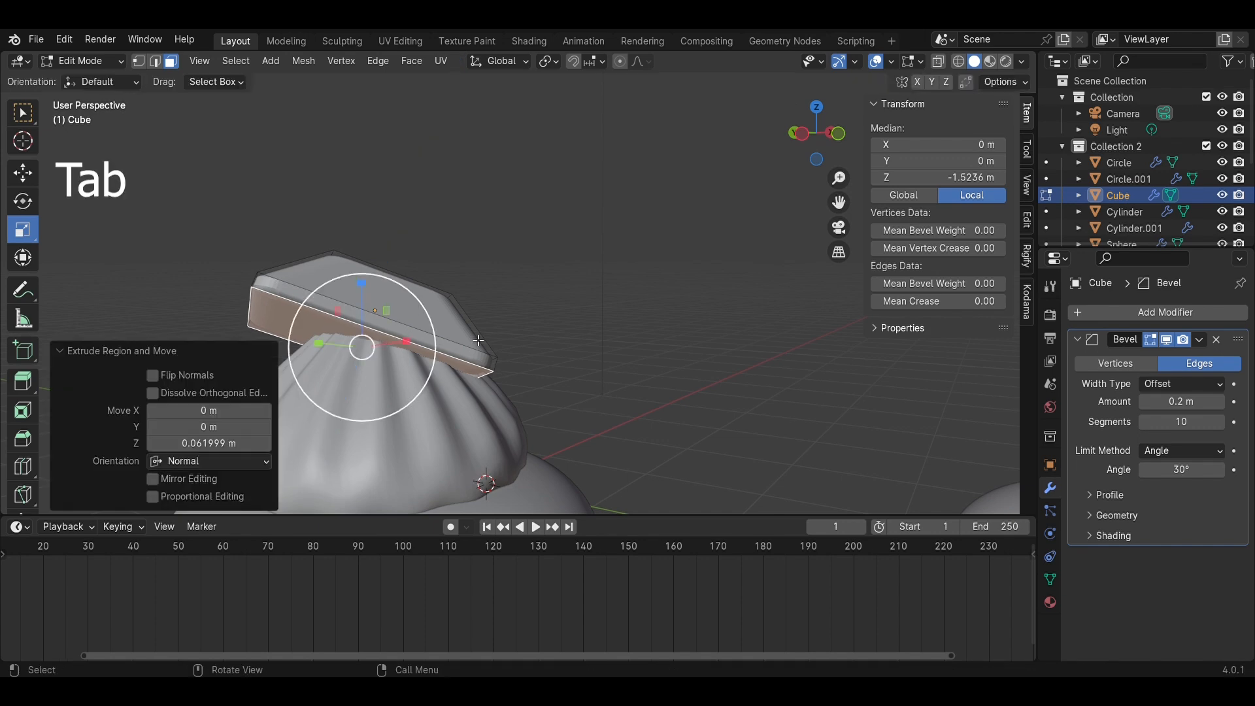
key(ctrl+s)
Tilt the tapered block to a rotation of about 26.6°, 8.9° and 56.5° and shift it to X -2.383 m, Z 1.641 m
middle_drag(589, 335, 539, 263)
right_click(539, 262)
click(538, 263)
click(731, 301)
scroll(731, 301, down, 4)
middle_drag(731, 301, 589, 336)
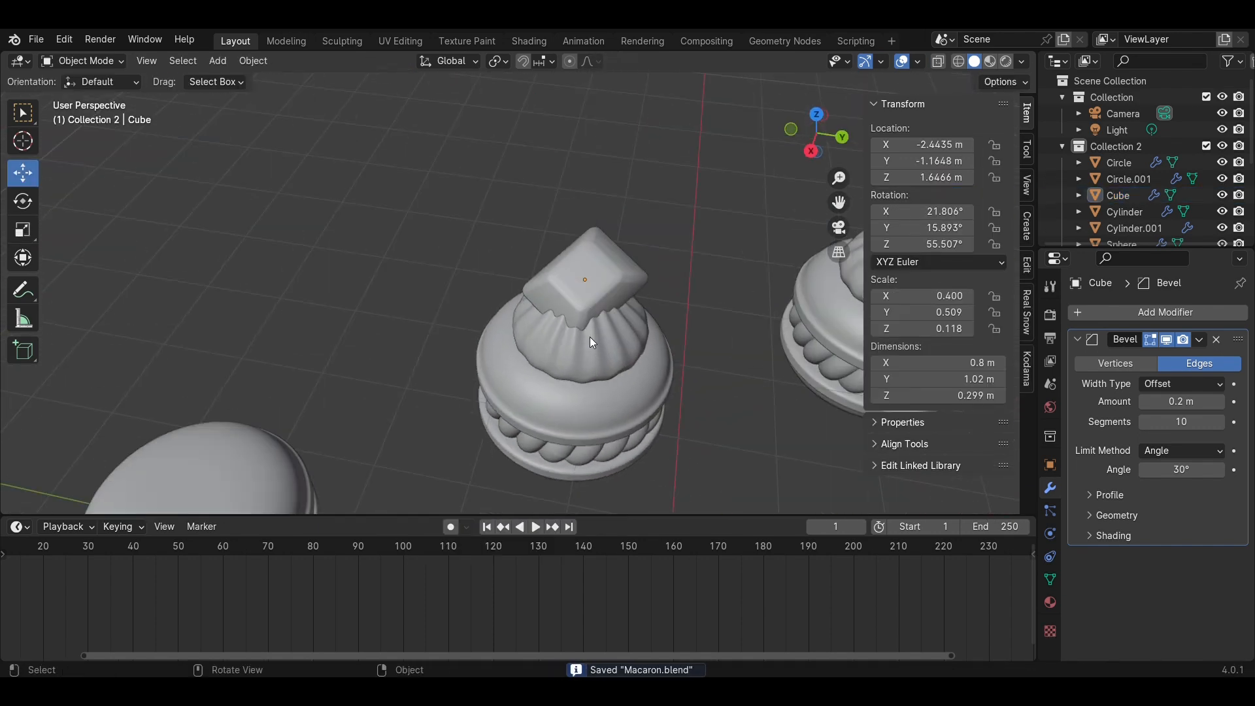
click(592, 287)
click(812, 156)
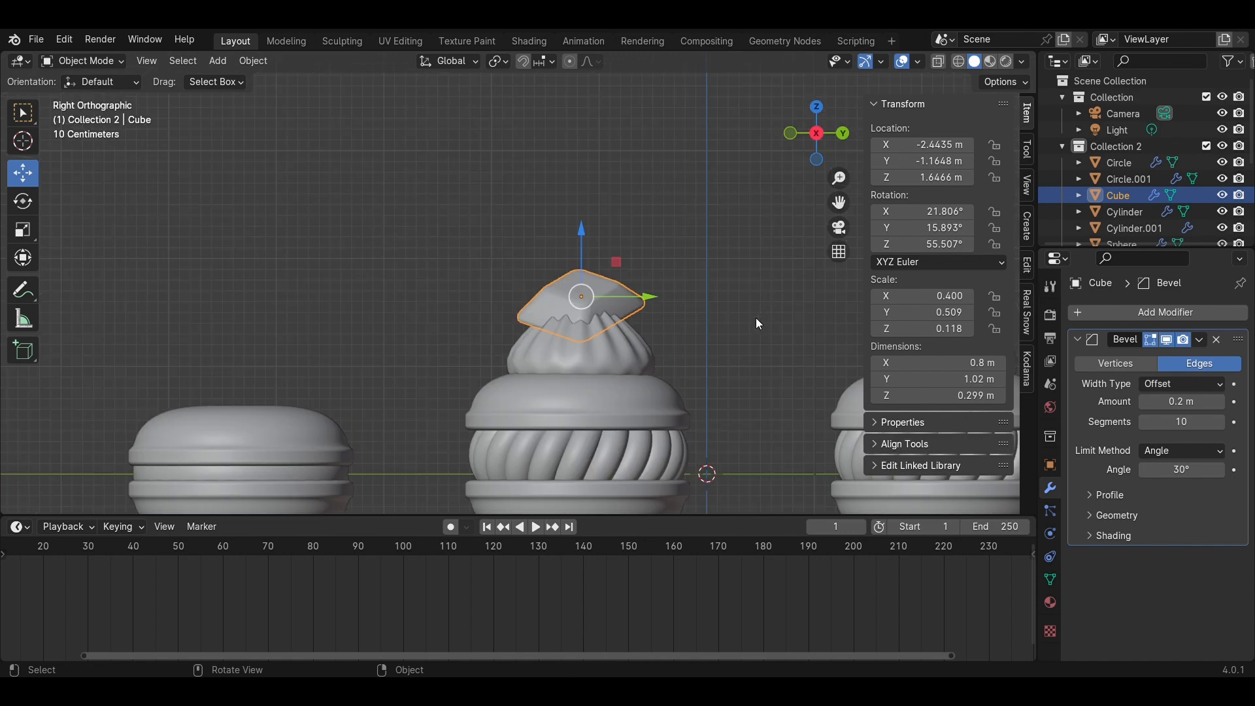
key(r)
click(593, 265)
drag(581, 231, 550, 216)
click(816, 107)
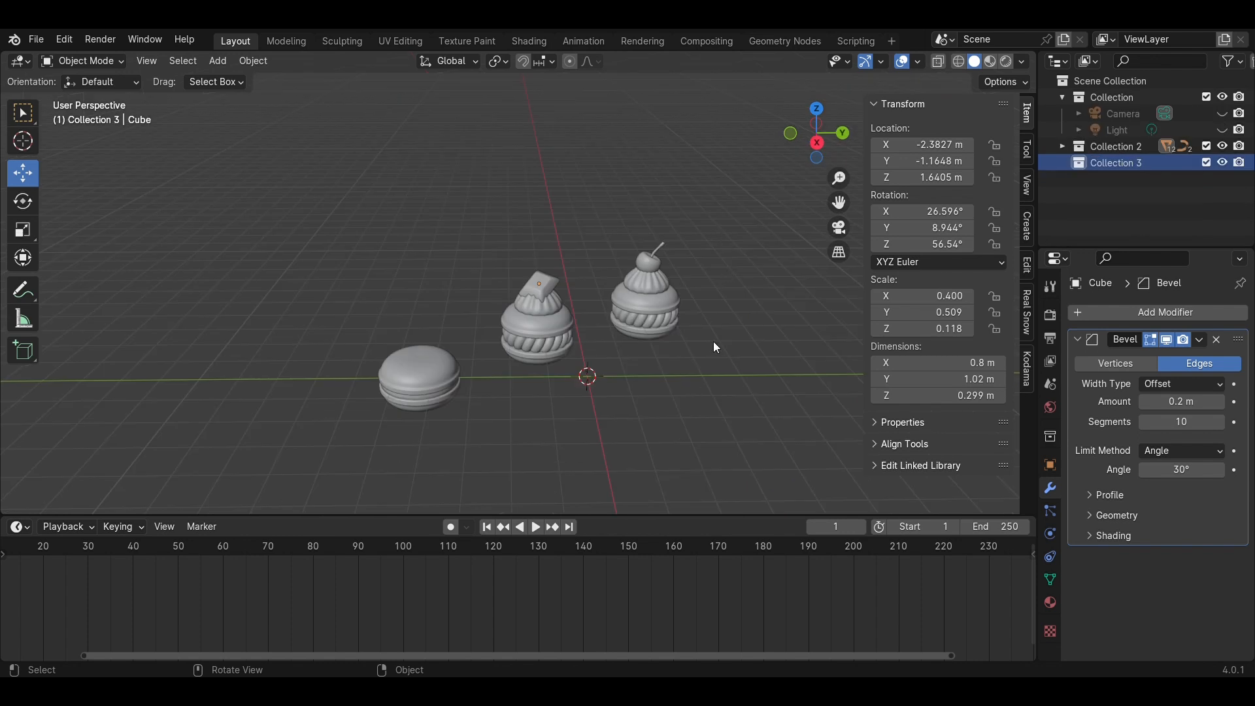
Add a 2 m cube at the origin in Collection 3 and stretch it to a Y scale of about 3.448
key(shift+a)
mouse_move(613, 359)
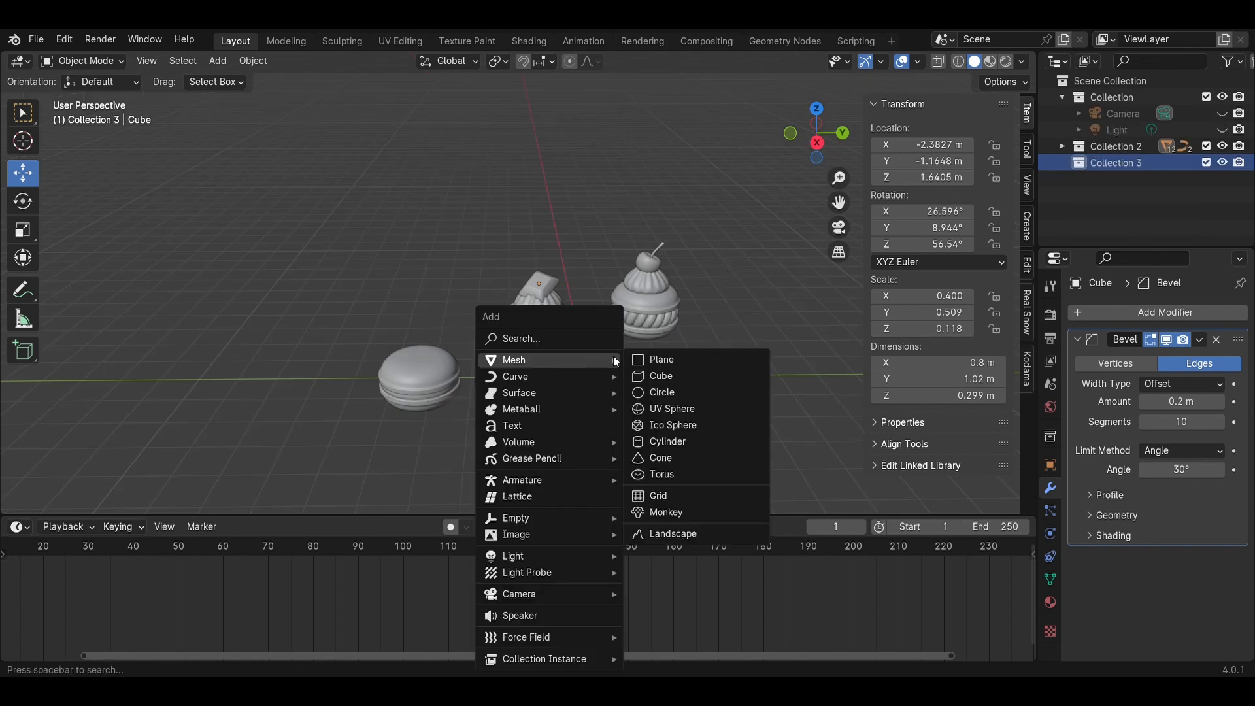
click(675, 376)
click(816, 142)
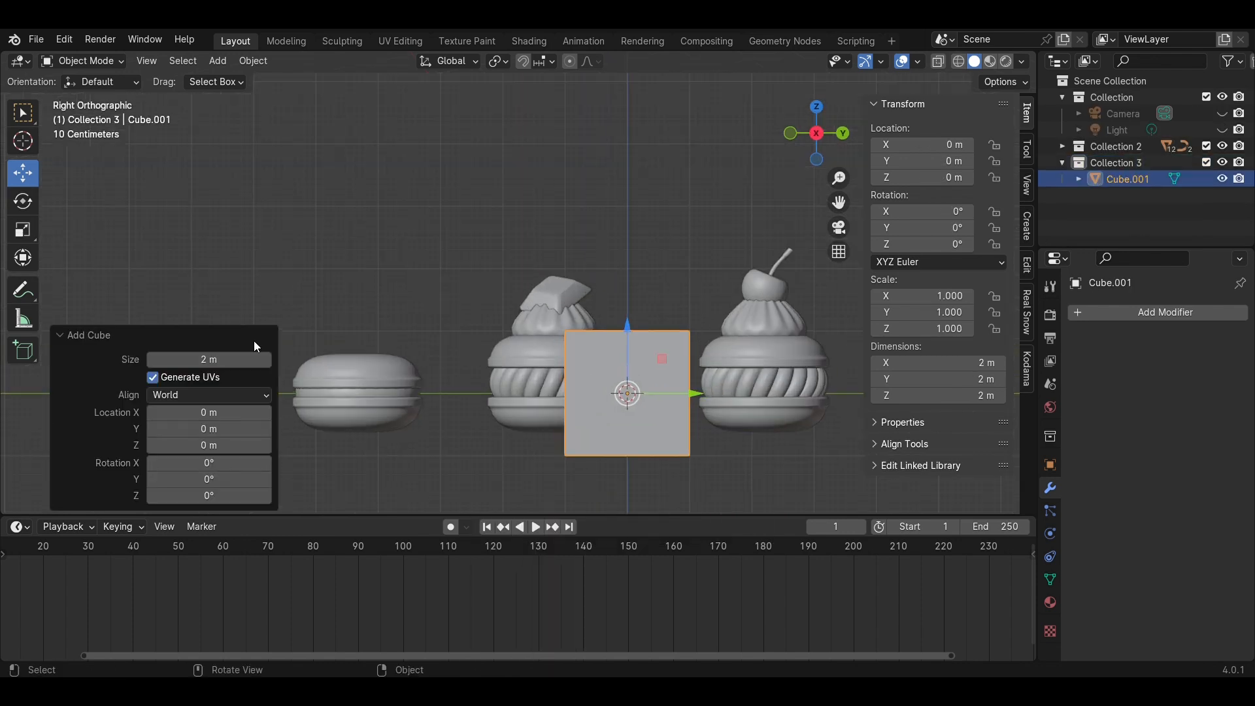
drag(691, 395, 843, 424)
Inset the top face of the stretched cube by about 0.076 m
middle_drag(723, 394, 731, 483)
key(Tab)
middle_drag(621, 421, 651, 499)
click(710, 388)
key(i)
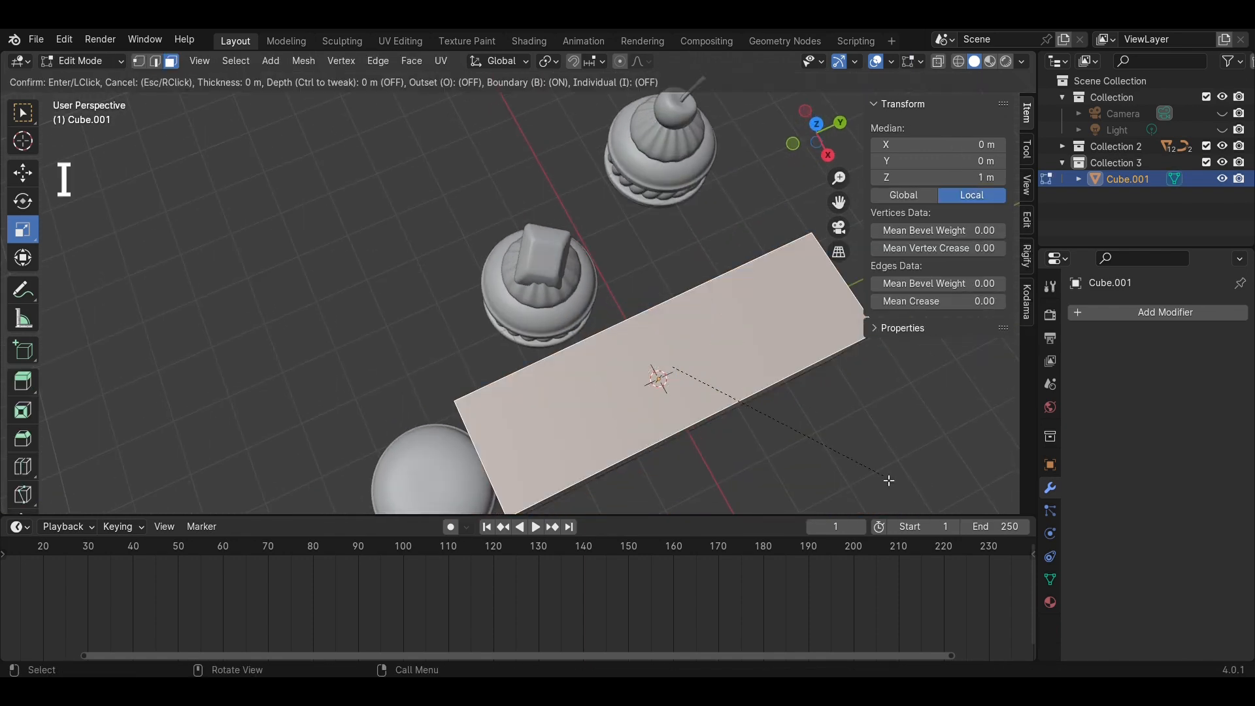
click(879, 460)
Even out the rim by scaling the inset face by about 0.936 along X and 1.038 along Y
click(816, 126)
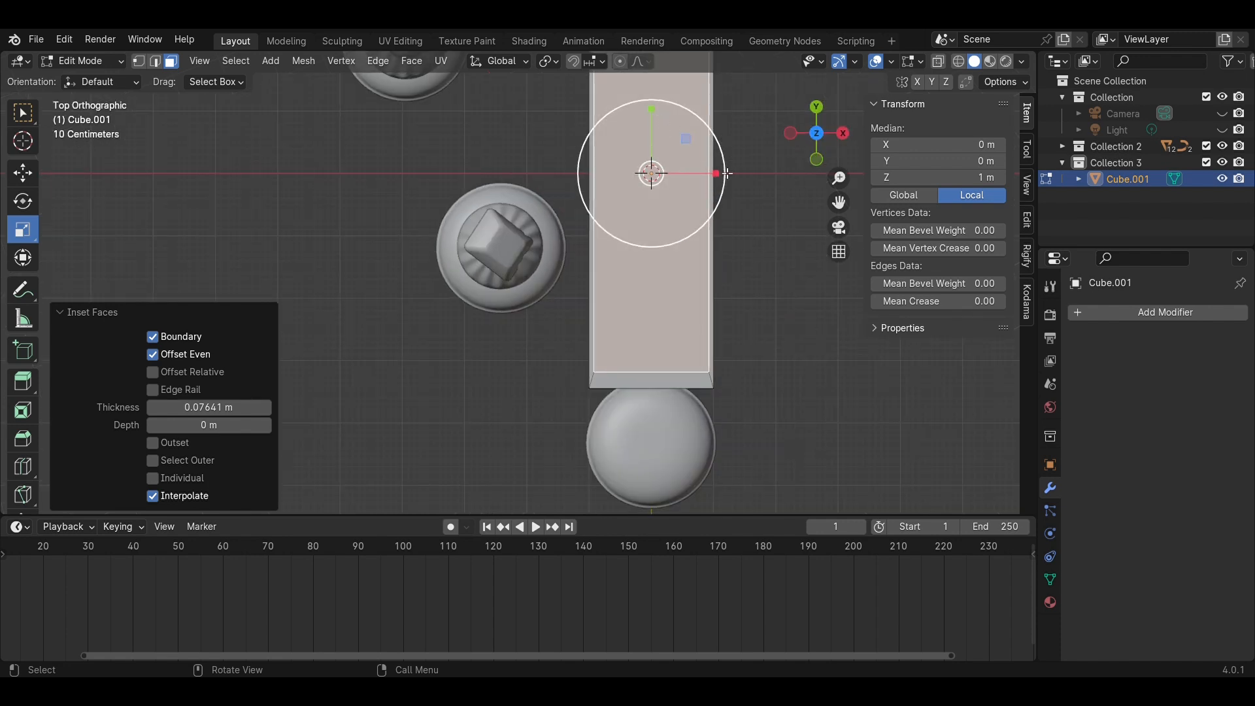
drag(727, 174, 723, 173)
key(ctrl+z)
shift+middle_drag(719, 193, 715, 241)
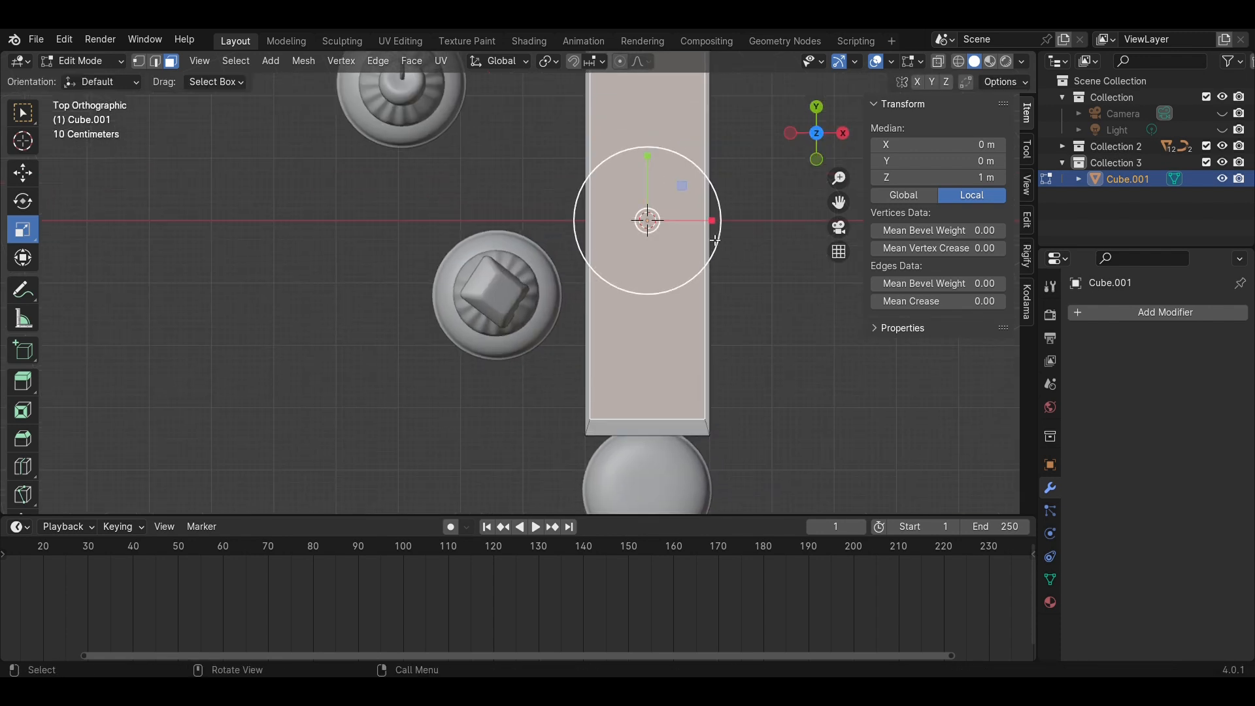
drag(717, 226, 706, 220)
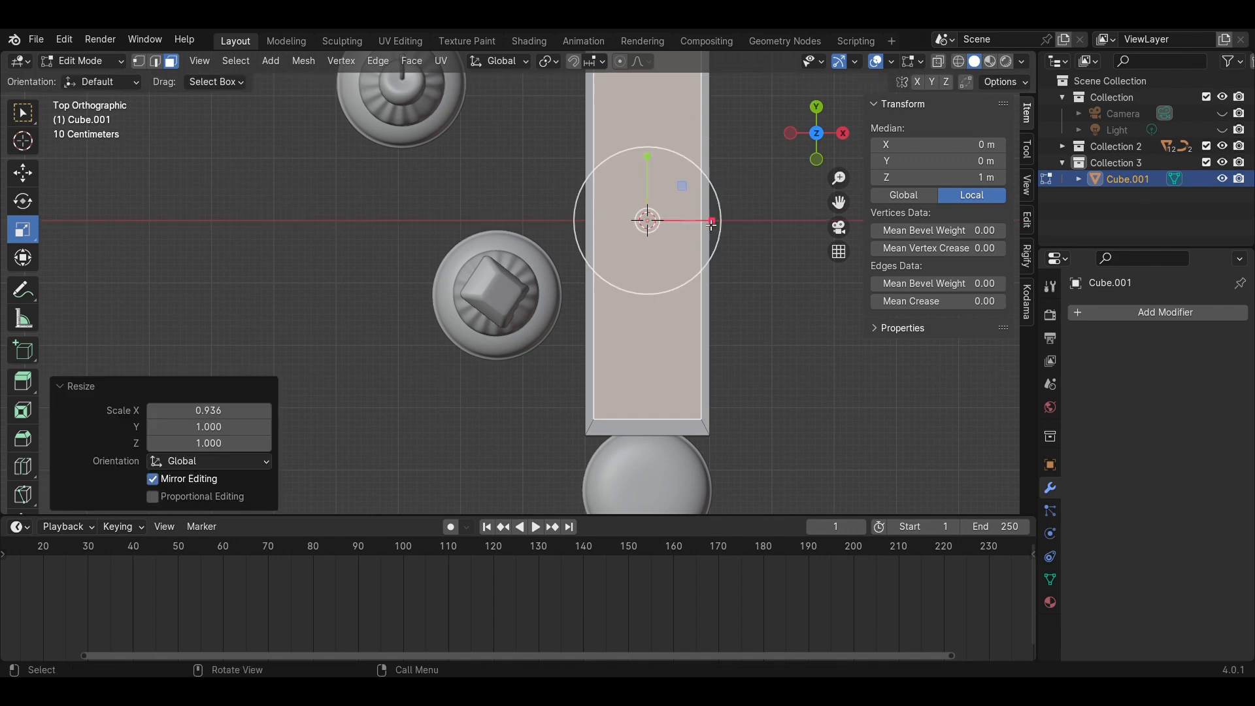
scroll(679, 196, up, 2)
scroll(665, 190, down, 3)
shift+middle_drag(662, 189, 646, 252)
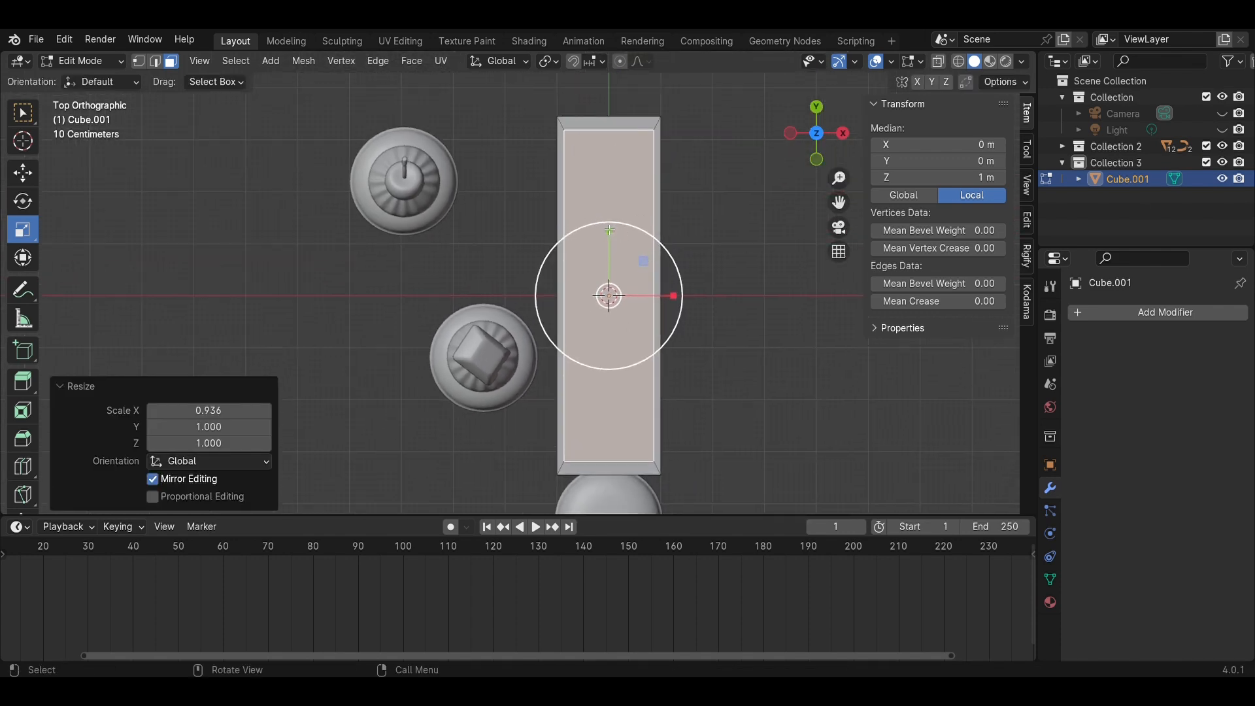
drag(609, 230, 610, 224)
key(ctrl+z)
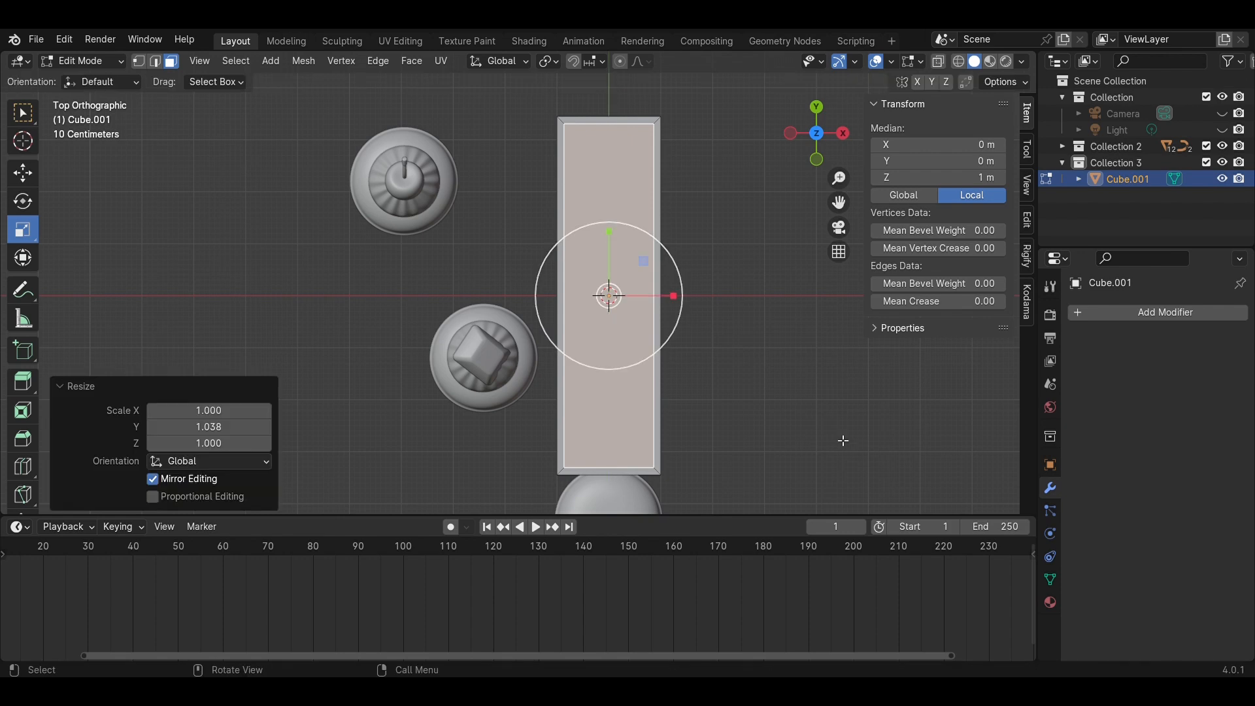
Extrude the inset face downward to hollow out the box and save the file
middle_drag(840, 440, 721, 404)
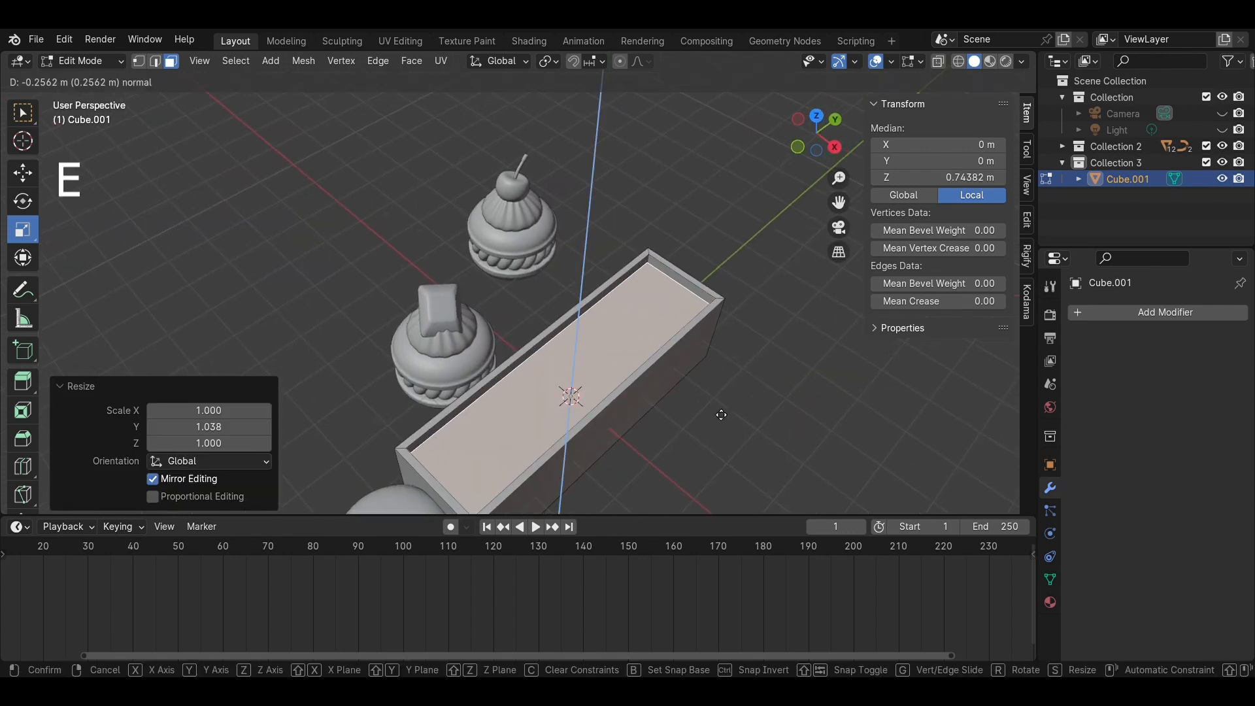
click(723, 426)
key(Tab)
key(ctrl+s)
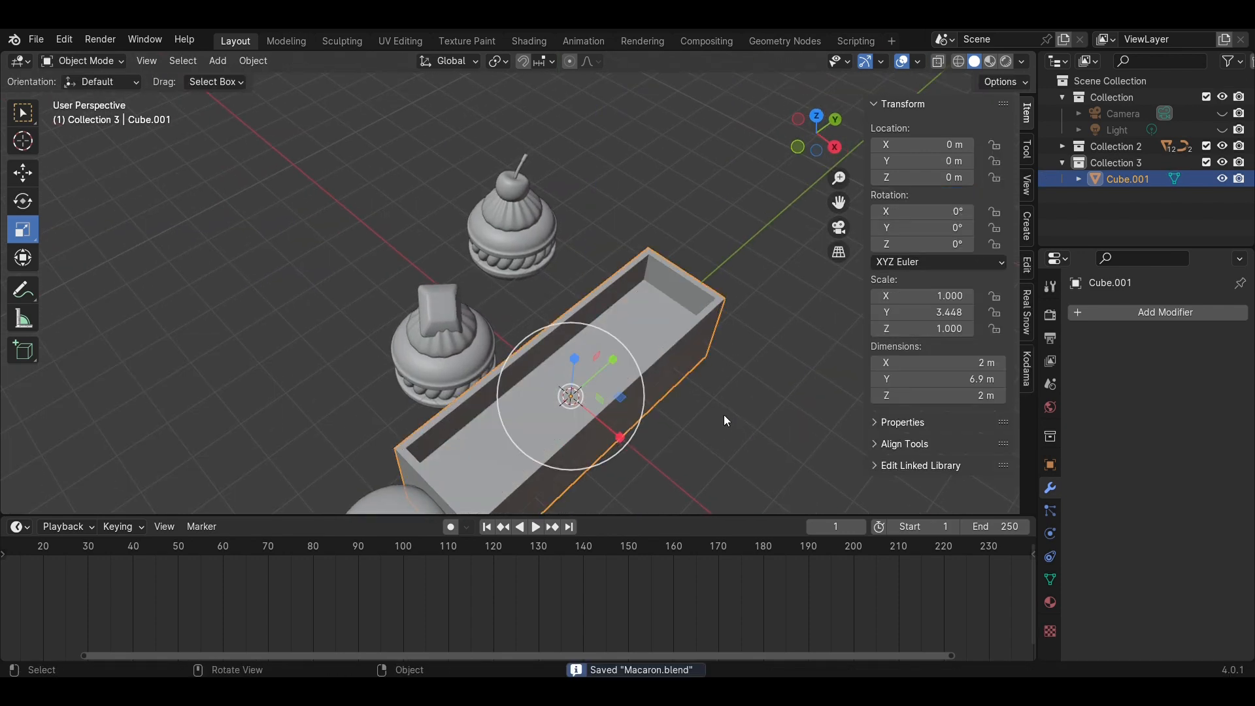
Widen the hollow box to an X scale of about 1.370
middle_drag(726, 402, 729, 339)
mouse_move(632, 431)
mouse_down()
mouse_move(661, 441)
mouse_move(649, 430)
mouse_up()
click(836, 142)
scroll(689, 221, down, 3)
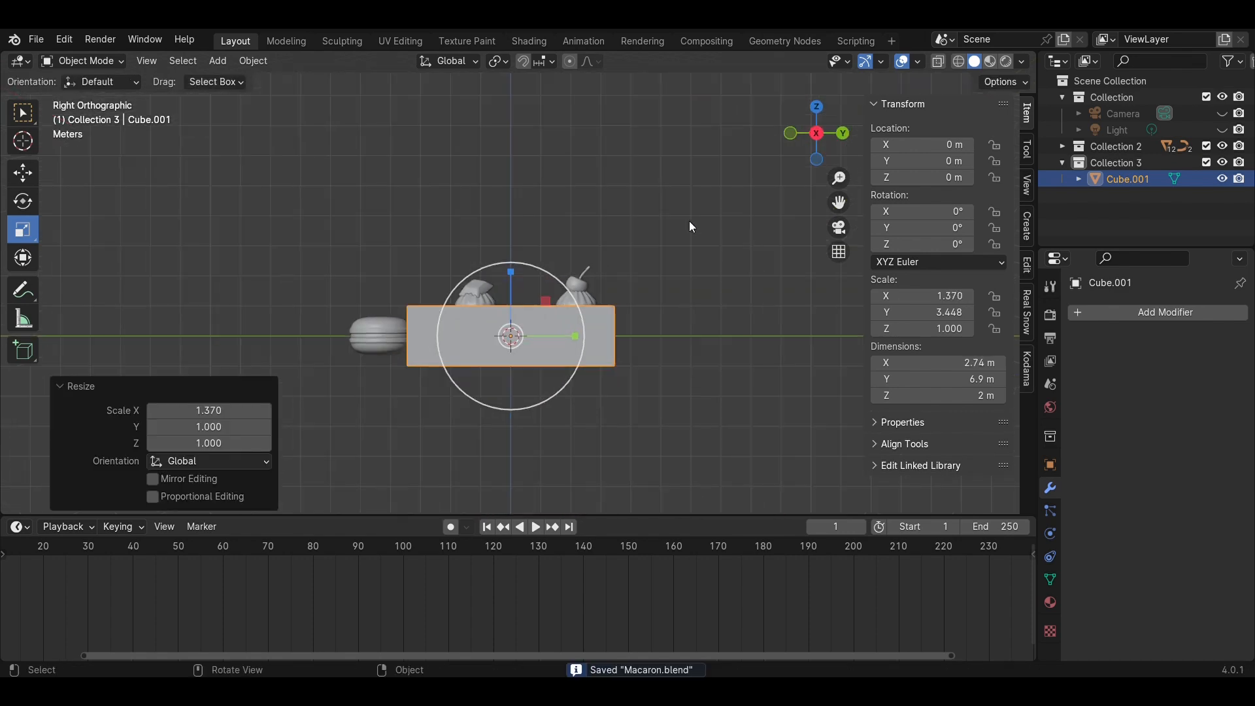
Move the stemmed-fruit macaron and the block-topped macaron along +Y, well clear of the box
middle_drag(688, 221, 673, 344)
drag(670, 286, 515, 160)
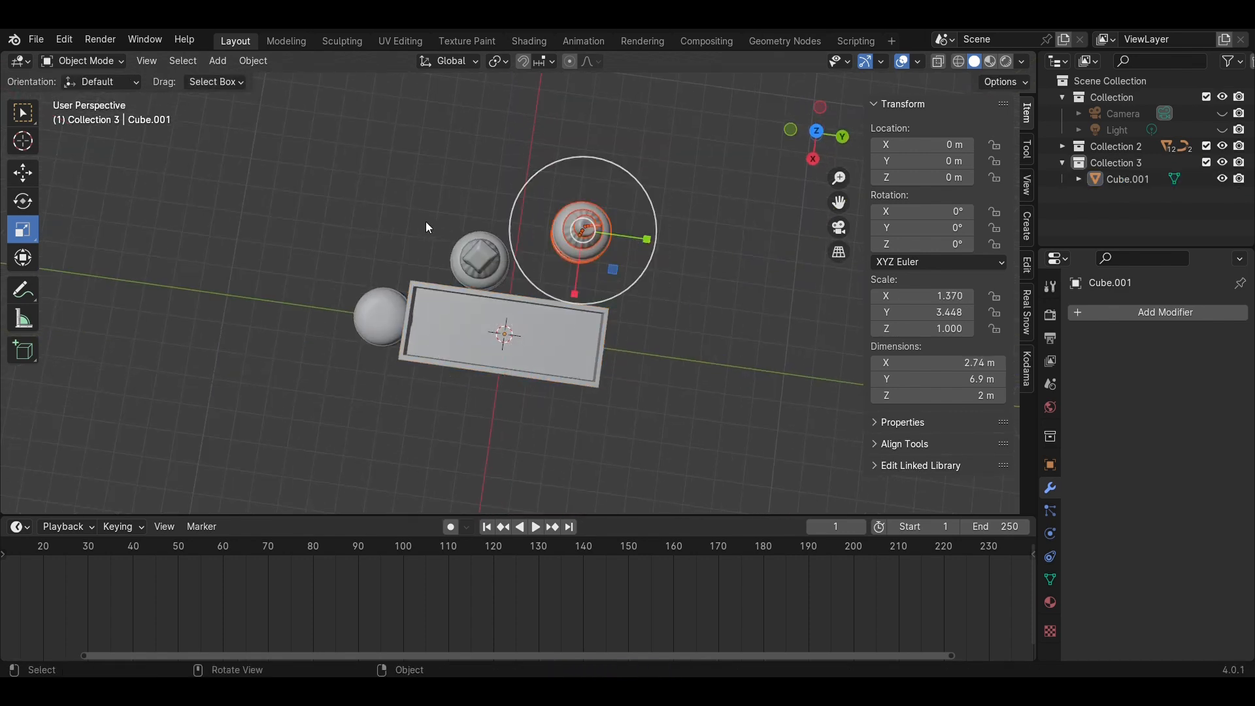
click(23, 173)
drag(638, 247, 848, 277)
click(482, 251)
drag(531, 270, 748, 300)
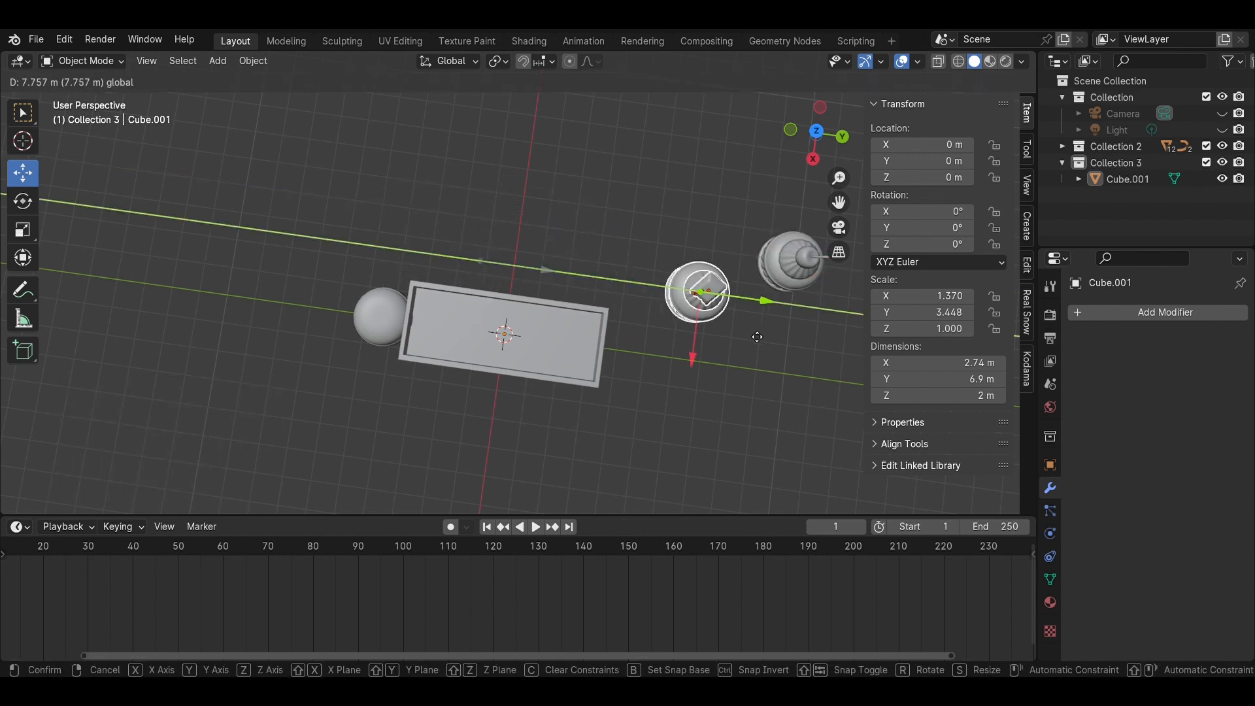
Raise the plain macaron about 1.15 m and shift it about 2.19 m along Y over the box's near end
click(298, 345)
click(367, 321)
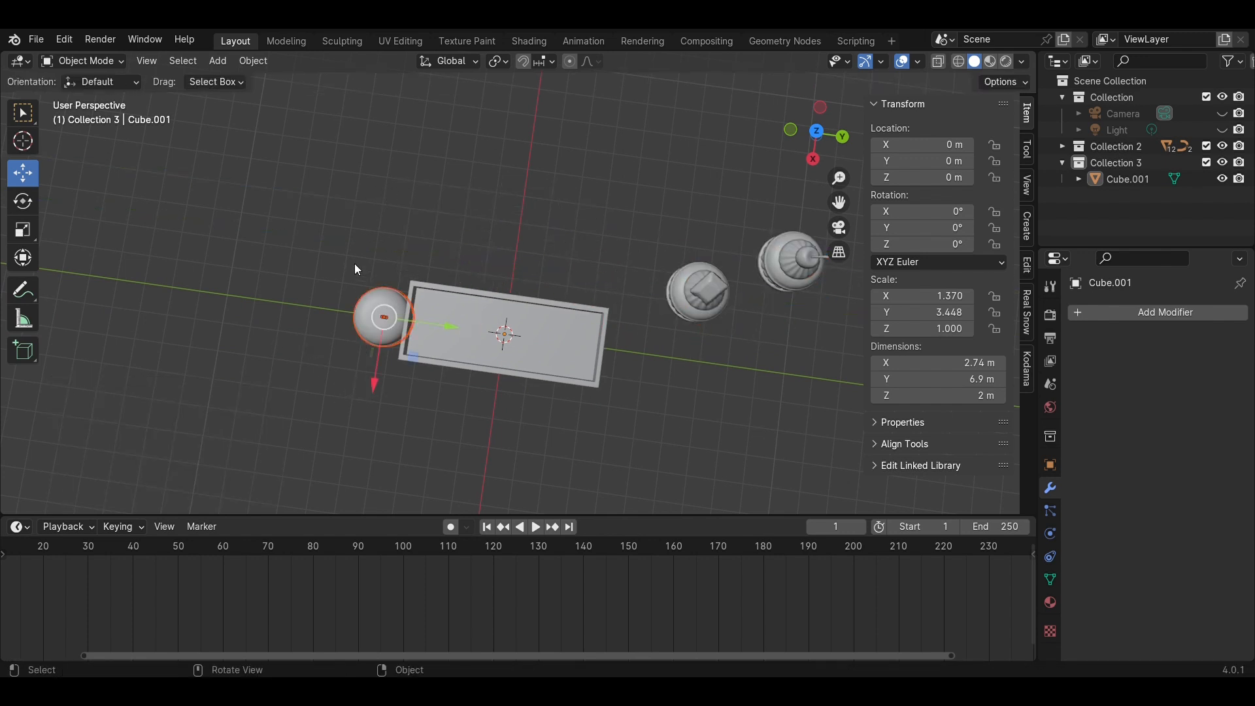
click(808, 161)
drag(284, 325, 284, 265)
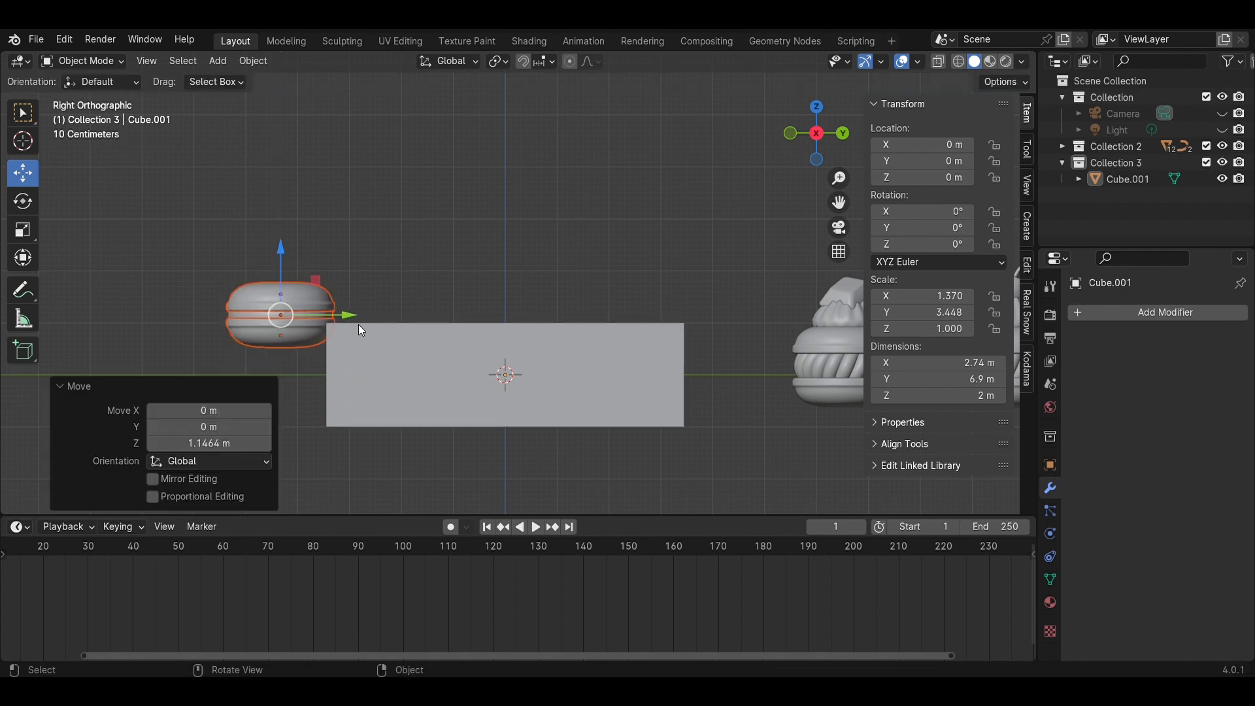
drag(349, 316, 462, 340)
Lower the plain macaron by a little over 0.3 m onto the box floor, using X-ray display to judge the fit
middle_drag(377, 270, 603, 300)
click(816, 132)
middle_drag(627, 368, 471, 325)
key(z)
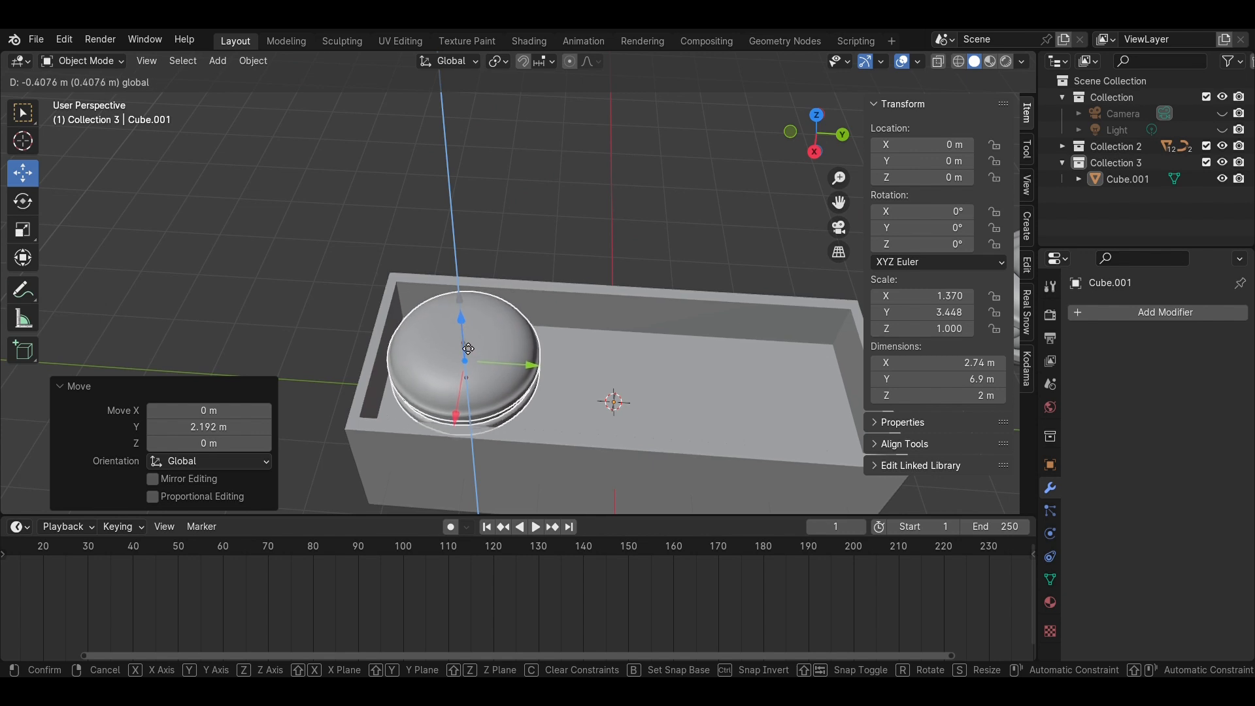
click(543, 389)
key(alt+z)
middle_drag(543, 390, 500, 344)
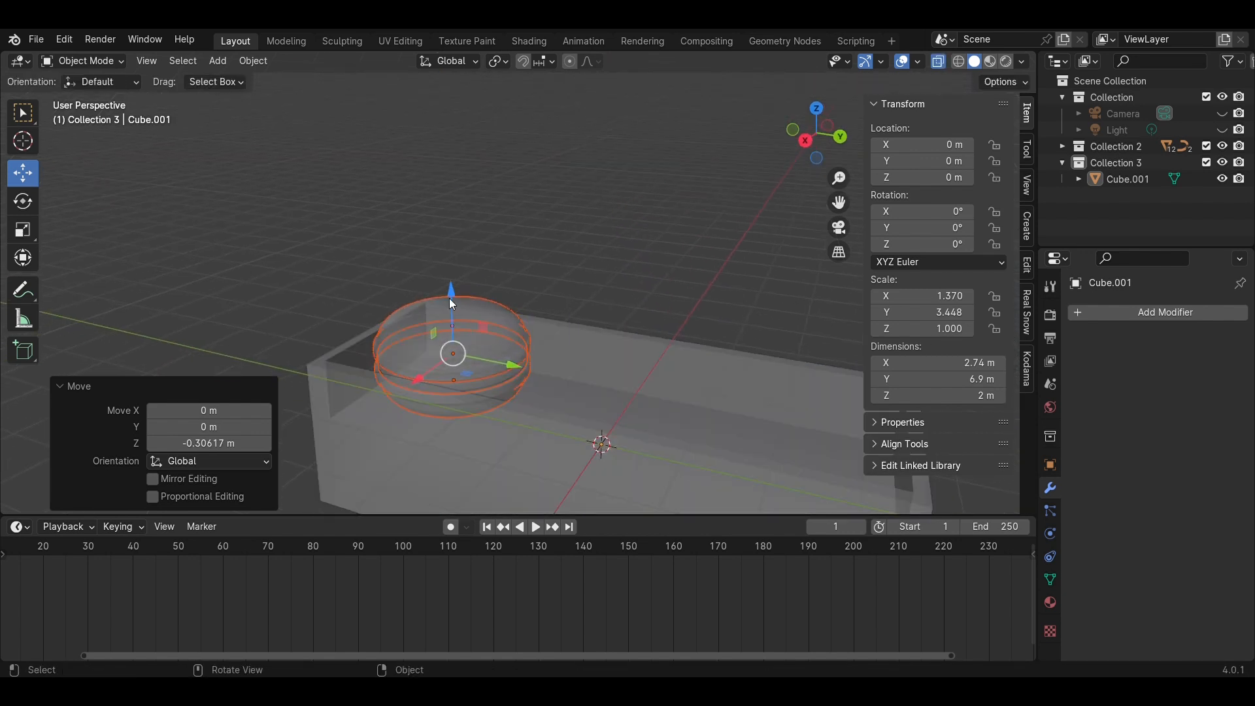
mouse_move(451, 294)
mouse_down()
mouse_move(465, 300)
mouse_move(456, 305)
mouse_up()
Make the box shallower by moving its bottom face up about 0.44 m
click(806, 140)
scroll(484, 341, up, 1)
scroll(575, 283, down, 3)
click(672, 297)
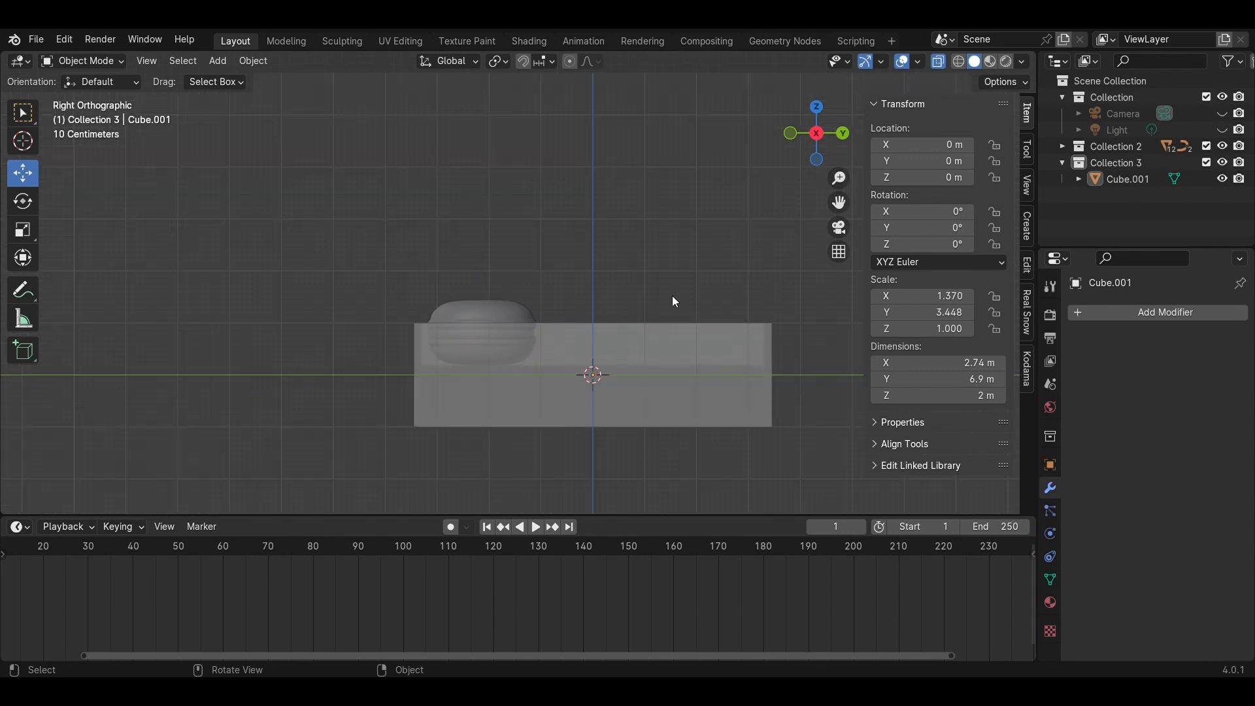
click(654, 411)
key(Tab)
drag(841, 459, 327, 400)
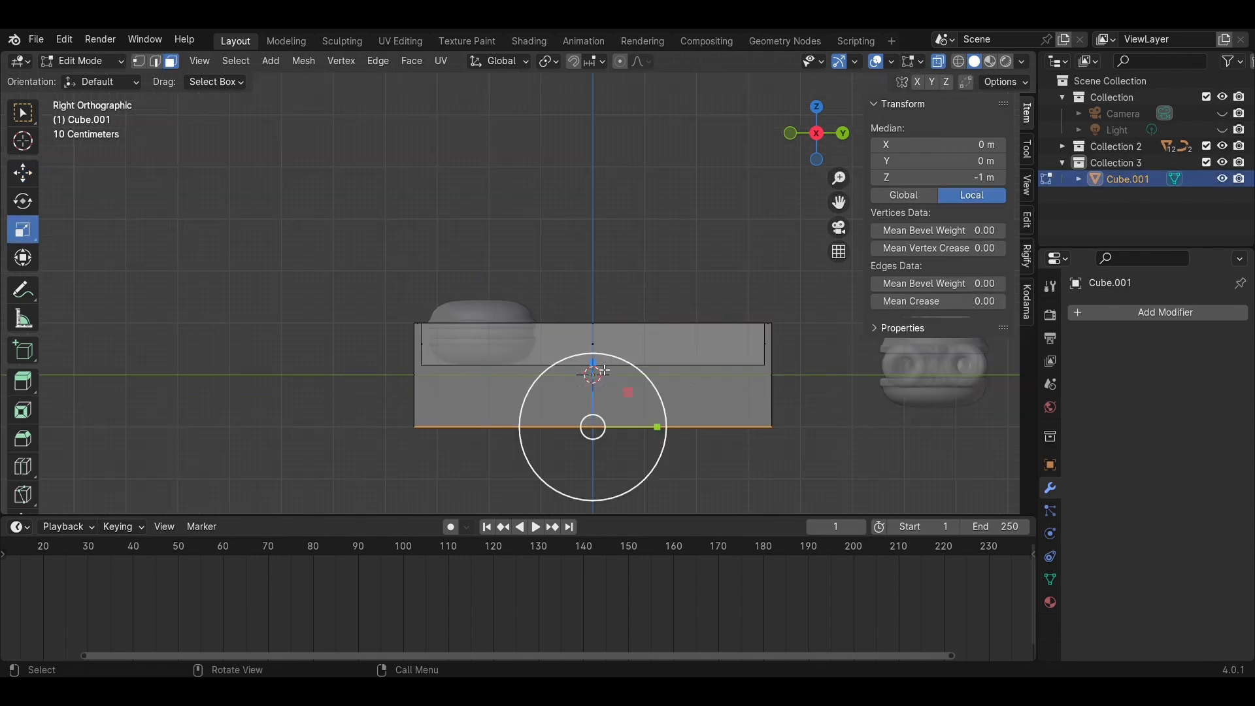
click(23, 173)
mouse_move(594, 378)
mouse_down()
mouse_move(600, 349)
mouse_move(602, 359)
mouse_up()
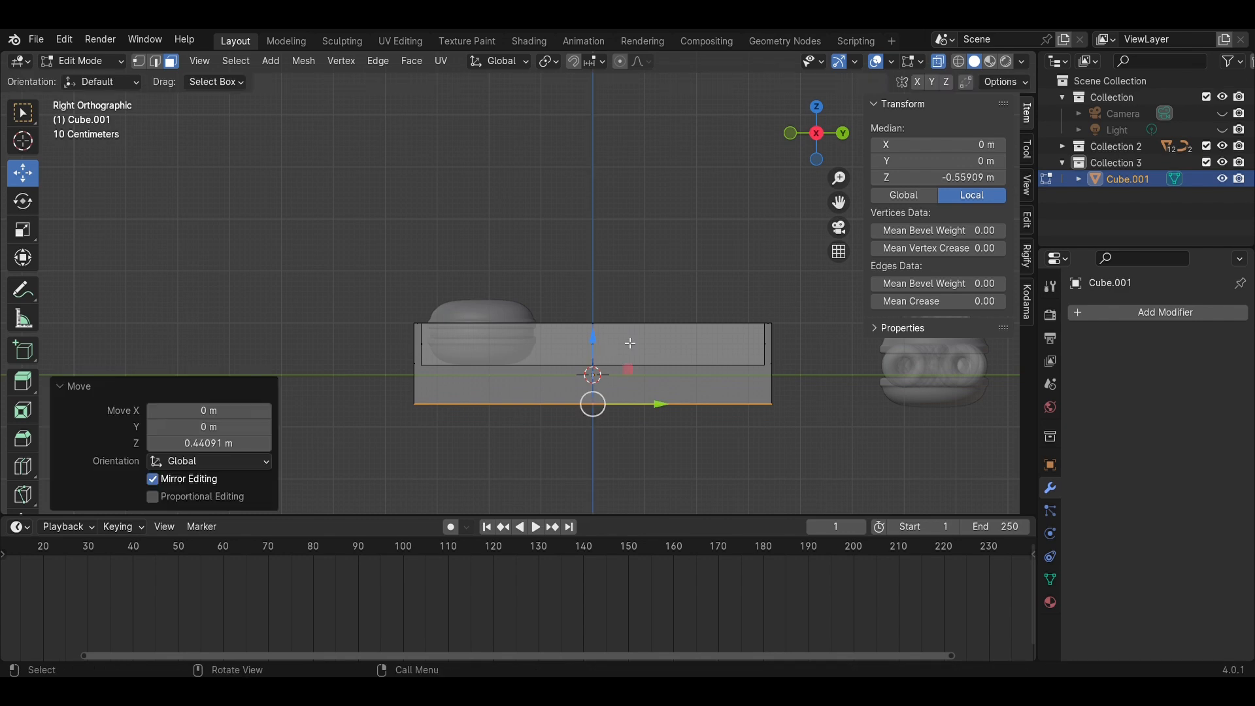
click(635, 266)
middle_drag(636, 266, 602, 279)
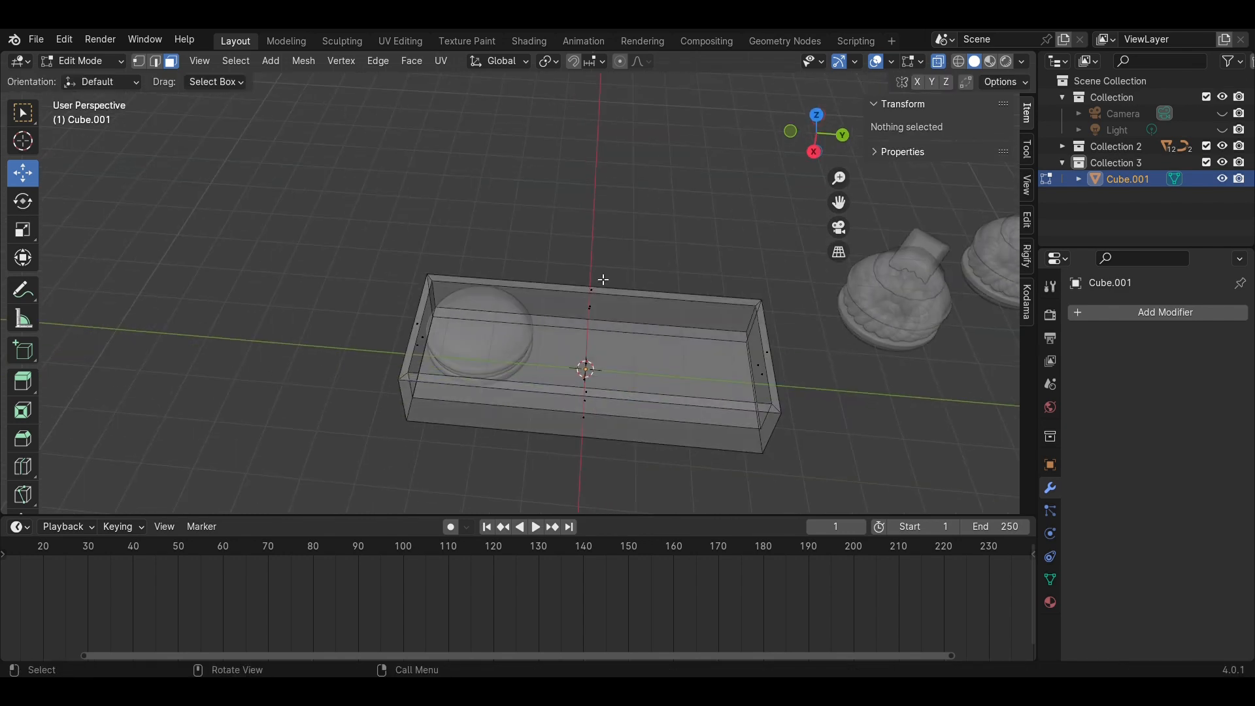
key(Tab)
click(624, 180)
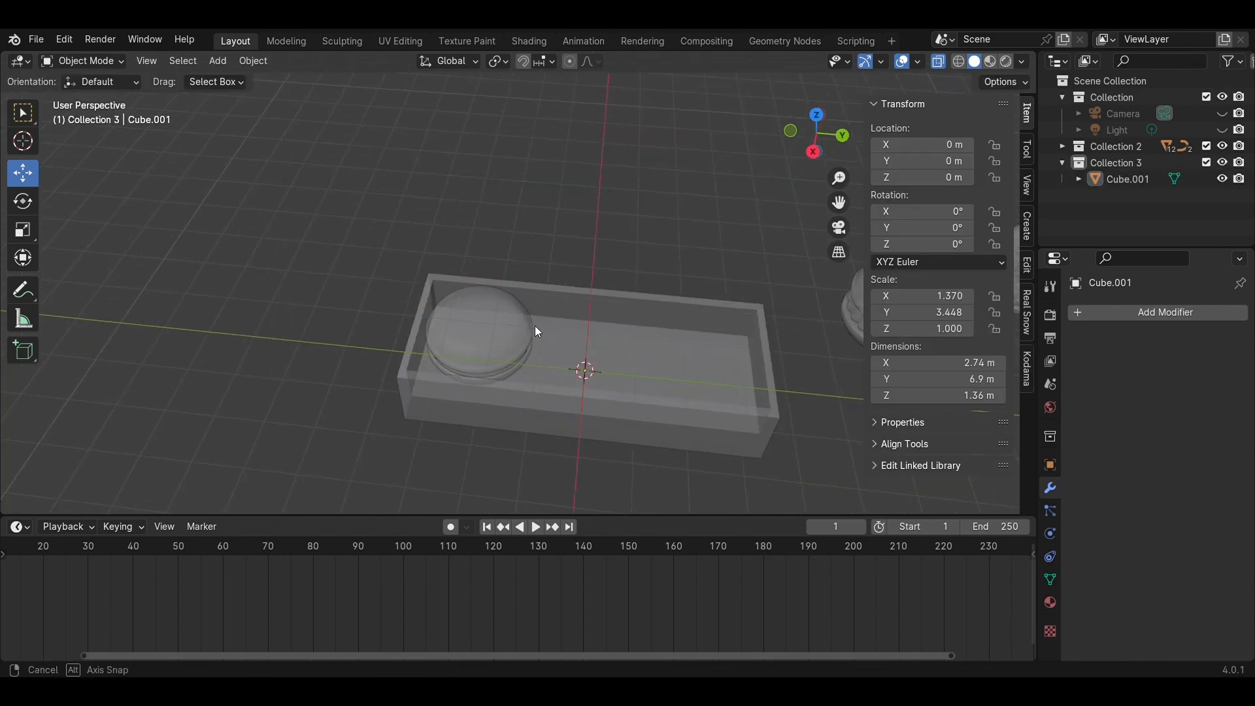
Duplicate the whole plain macaron in the box and offset the copy about 1.76 m along Y
middle_drag(535, 326, 441, 312)
scroll(441, 312, up, 1)
shift+click(444, 316)
shift+click(477, 390)
shift+click(485, 407)
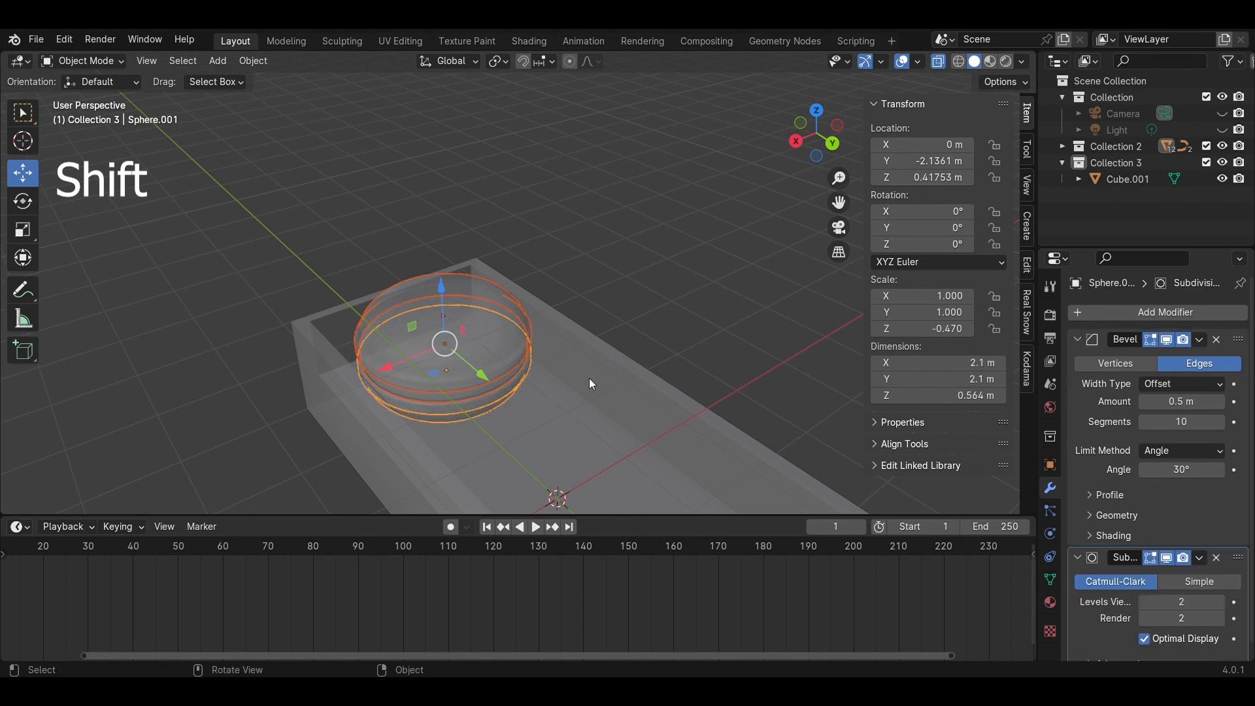
click(797, 142)
scroll(624, 278, down, 3)
scroll(617, 327, up, 3)
shift+middle_drag(604, 304, 549, 277)
scroll(550, 278, up, 2)
scroll(551, 284, up, 1)
key(shift+d)
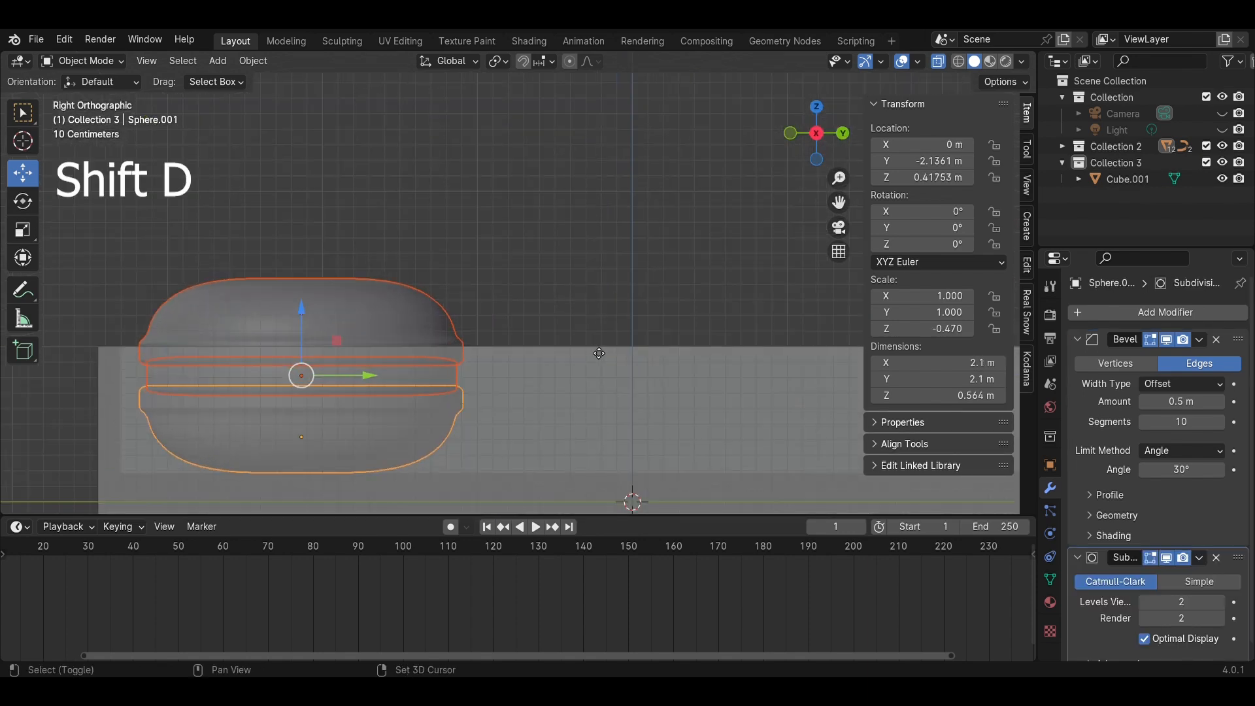
key(y)
click(822, 445)
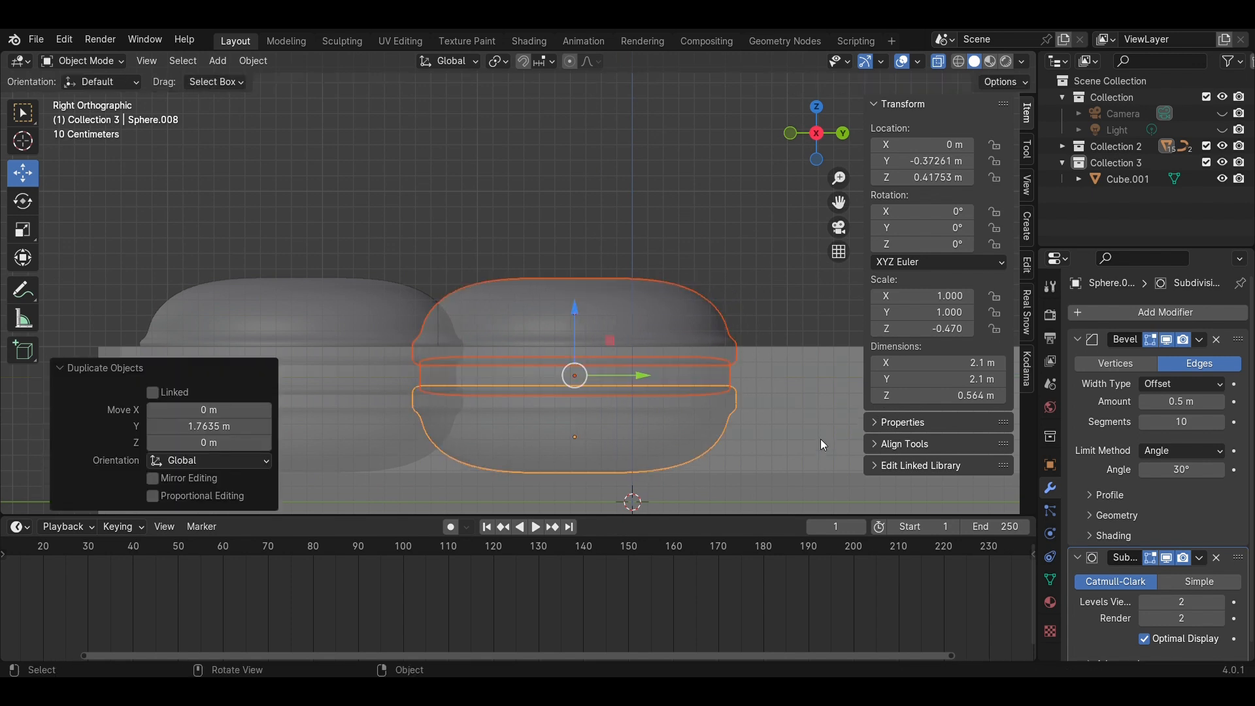
Tilt the copied macaron about 34° in the side view and raise it off the box floor
key(r)
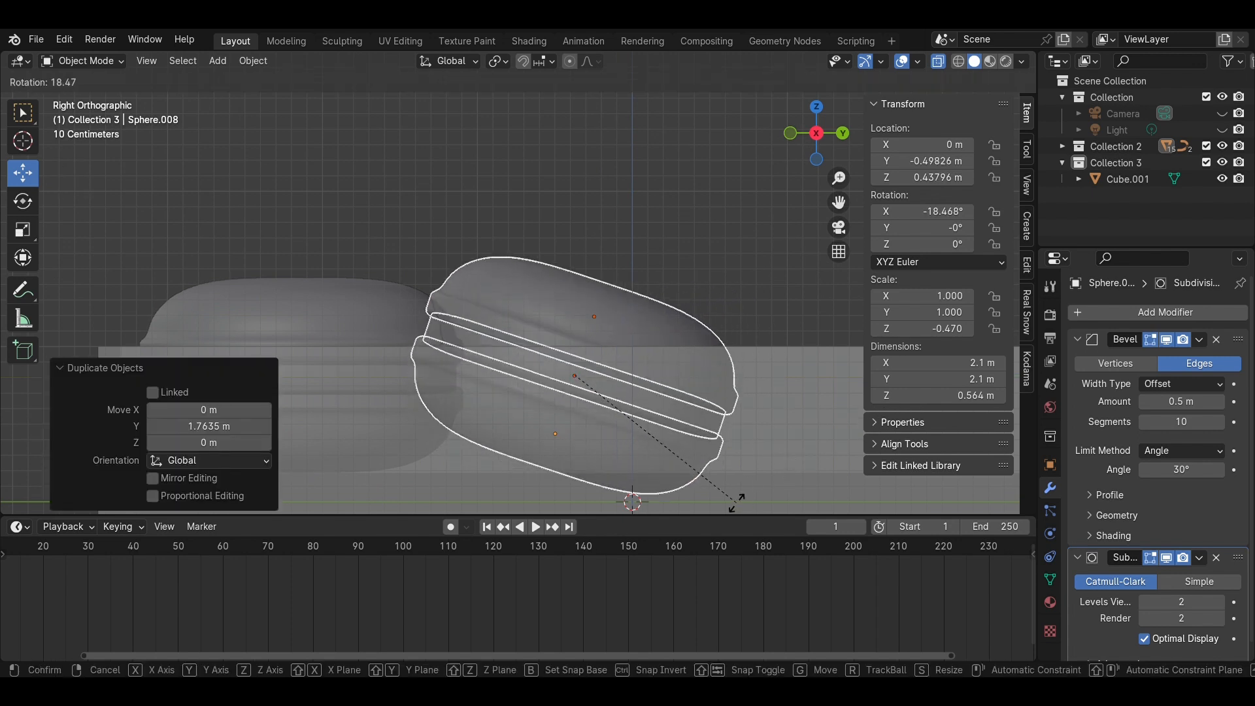
click(737, 503)
key(g)
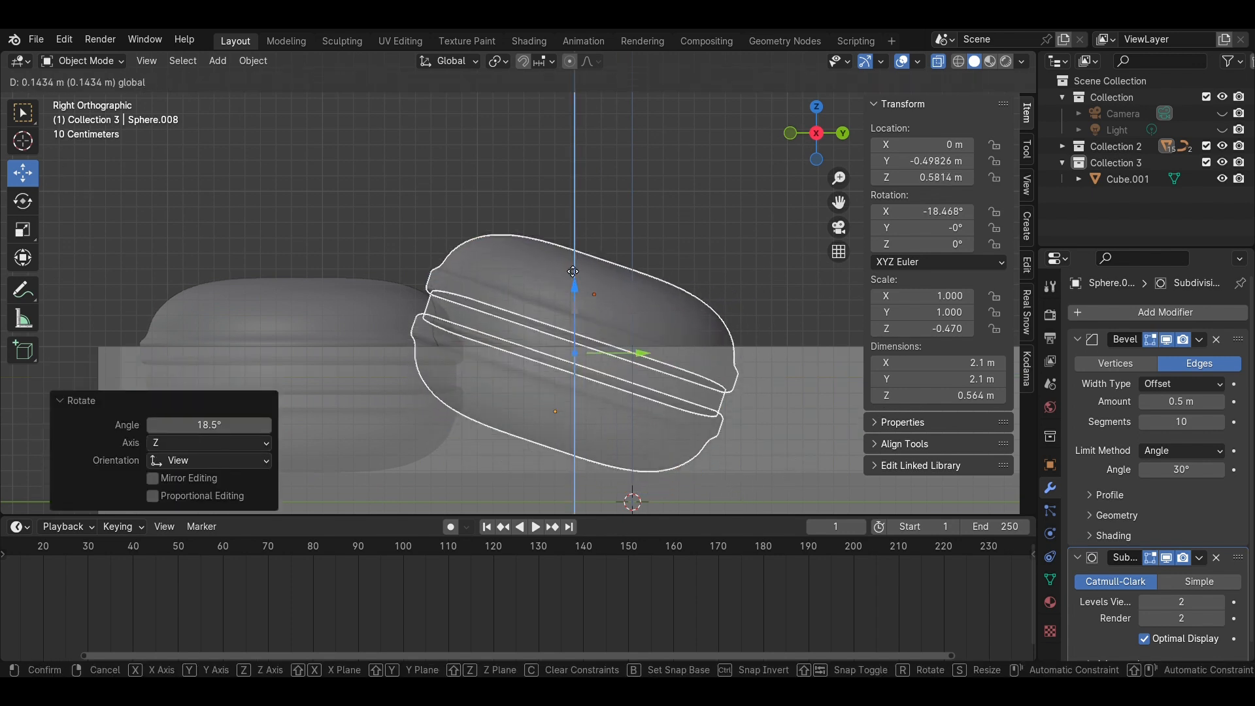
click(681, 394)
key(r)
click(658, 485)
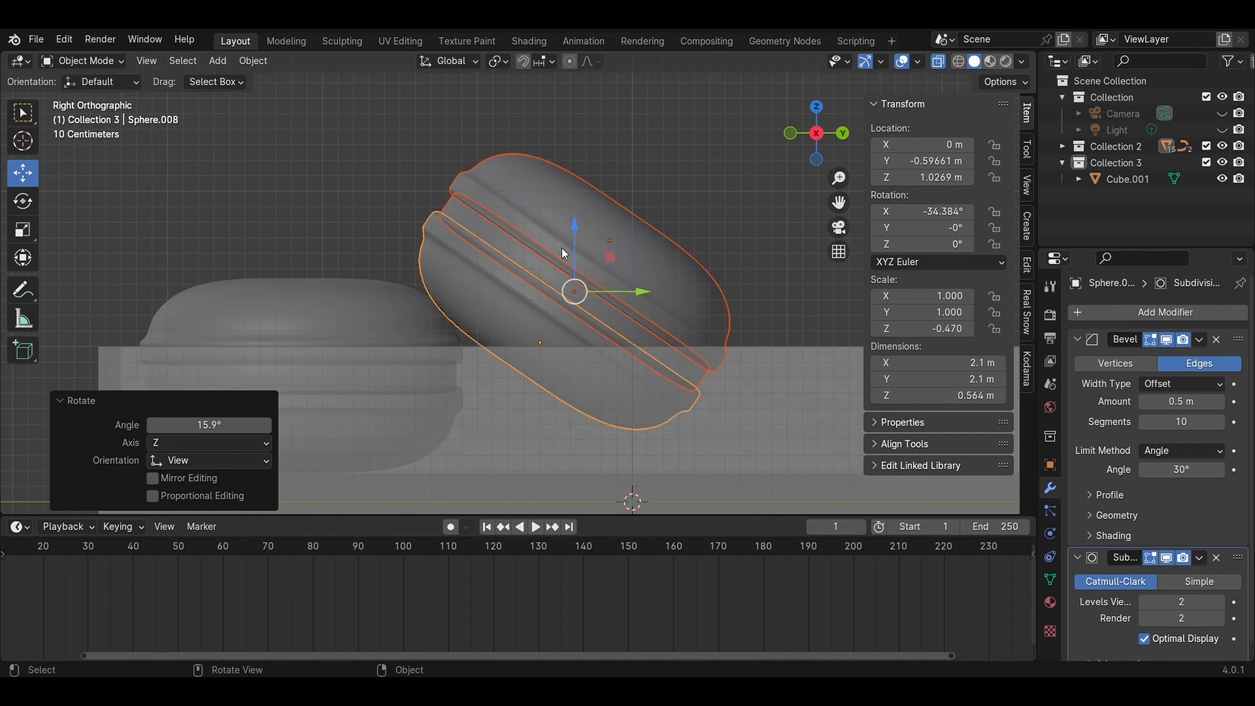
Lower the tilted macaron to the box floor and adjust its tilt to about 39° so it leans against the flat one
drag(574, 235, 574, 279)
key(r)
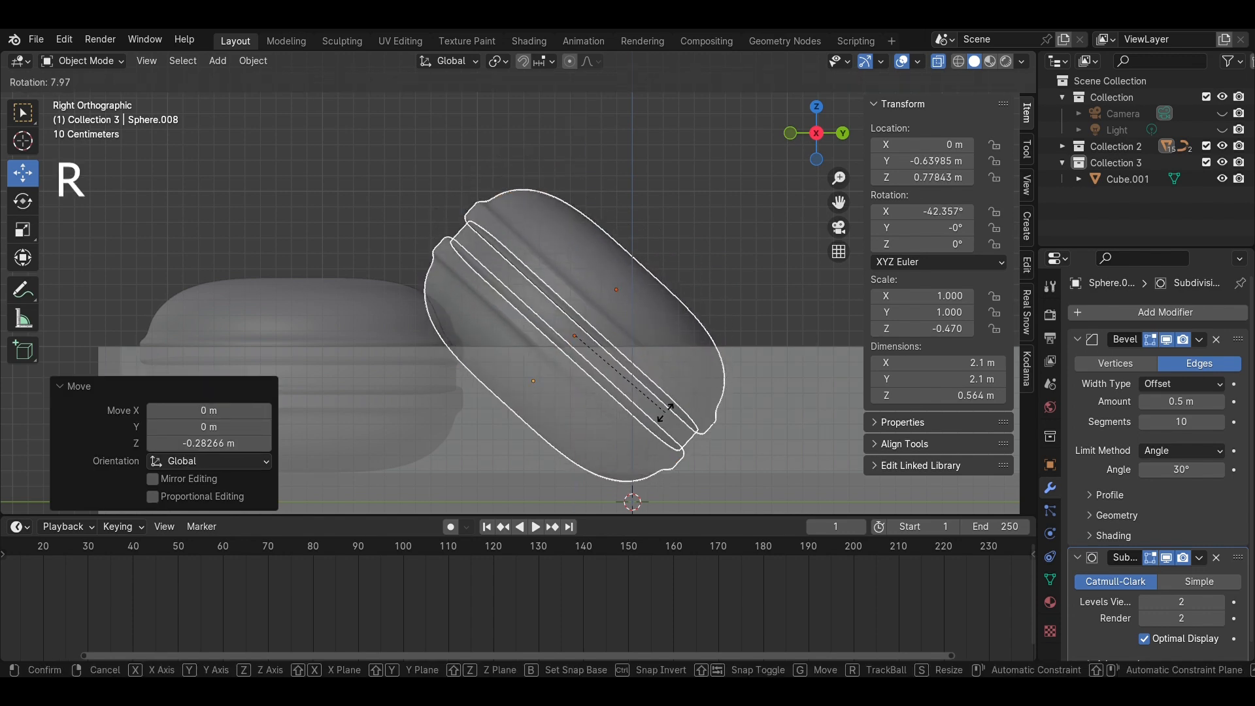
click(669, 406)
drag(632, 337, 649, 363)
click(712, 299)
shift+middle_drag(669, 294, 557, 292)
drag(558, 241, 504, 230)
drag(335, 233, 335, 233)
Duplicate the tilted macaron about 1.73 m along Y to lean a third one behind it
key(shift+d)
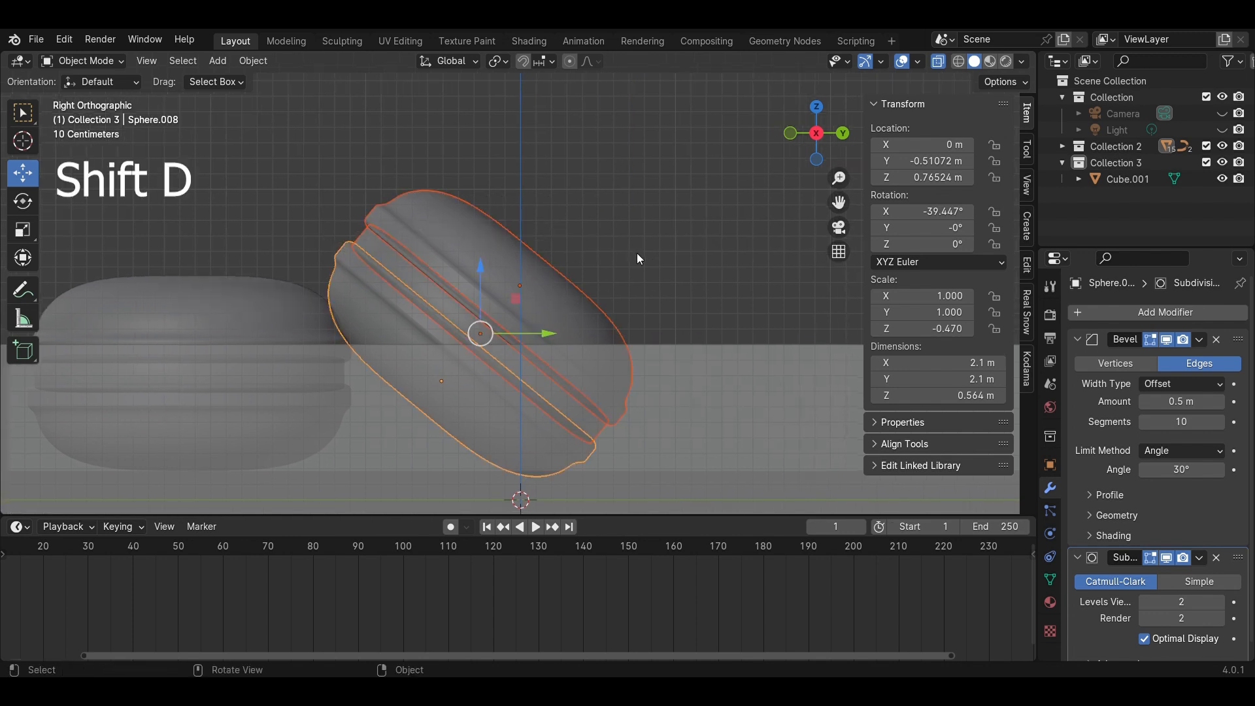
key(y)
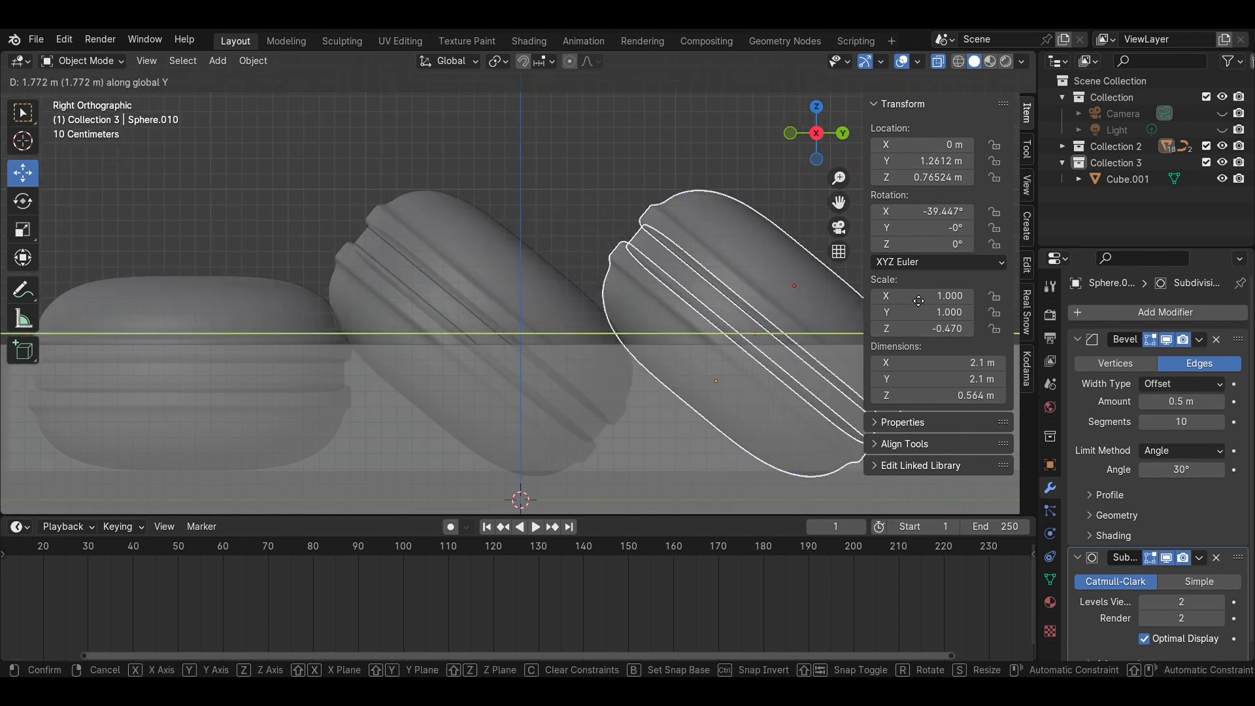
click(911, 280)
scroll(691, 282, down, 3)
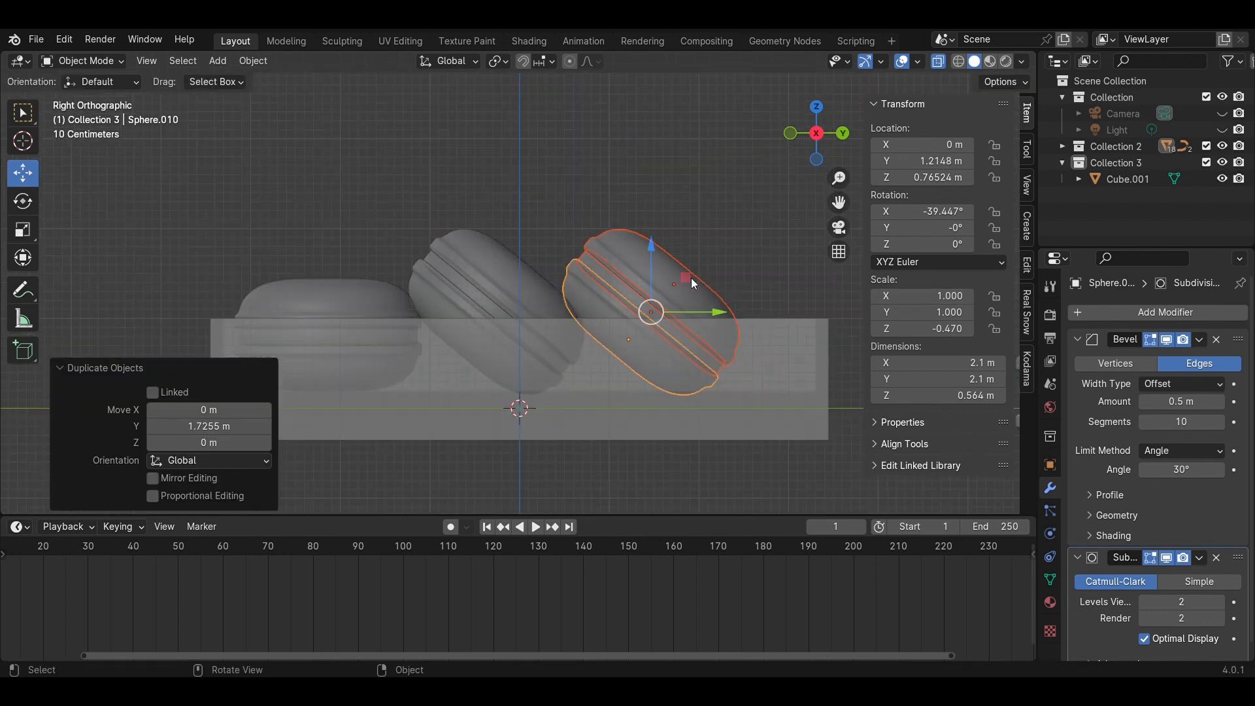
click(579, 187)
scroll(397, 255, up, 3)
scroll(221, 275, down, 2)
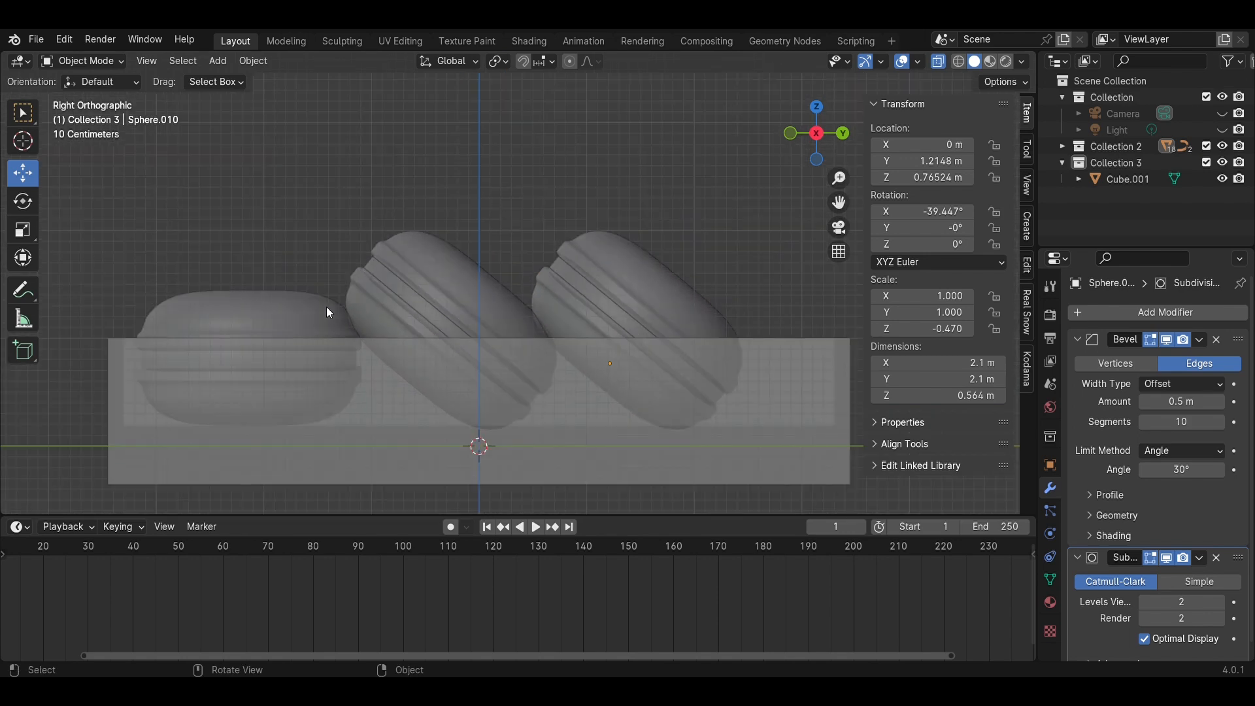
drag(643, 294, 524, 216)
key(Delete)
scroll(799, 323, down, 1)
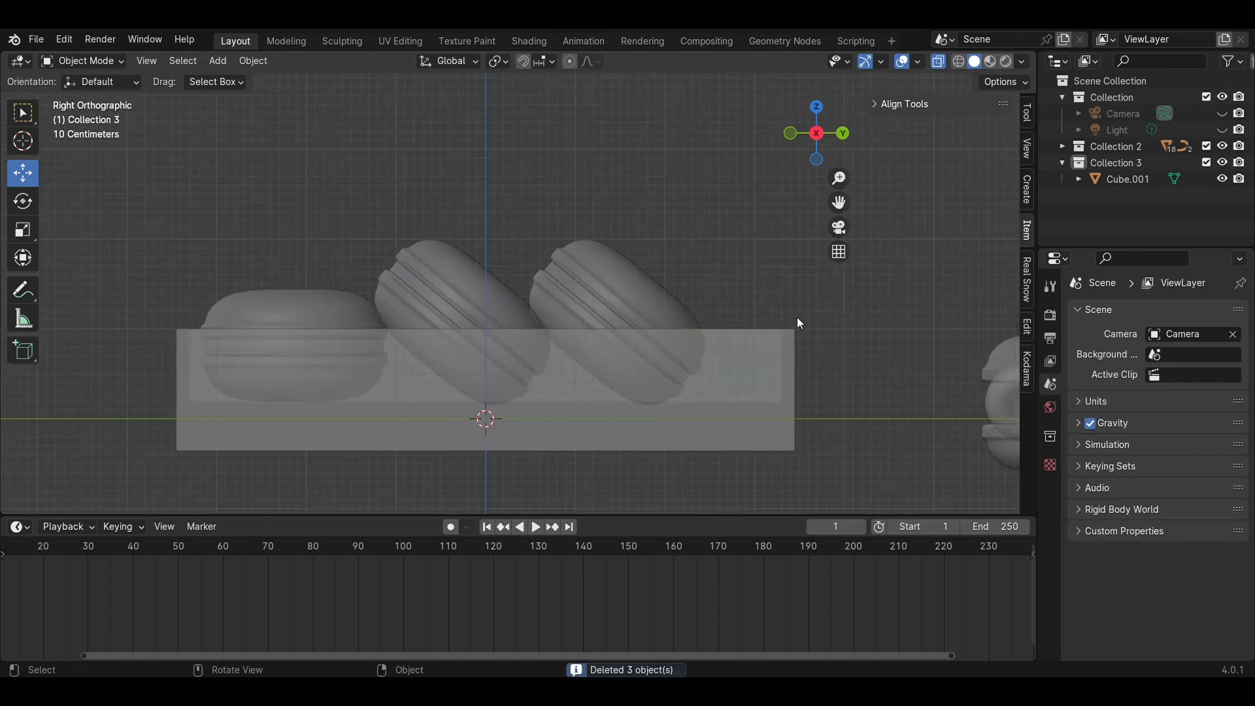
Shorten the box to about 6.16 m along Y by moving its empty end wall inward toward the last macaron
middle_drag(539, 224, 681, 366)
click(757, 420)
key(Tab)
scroll(794, 199, down, 2)
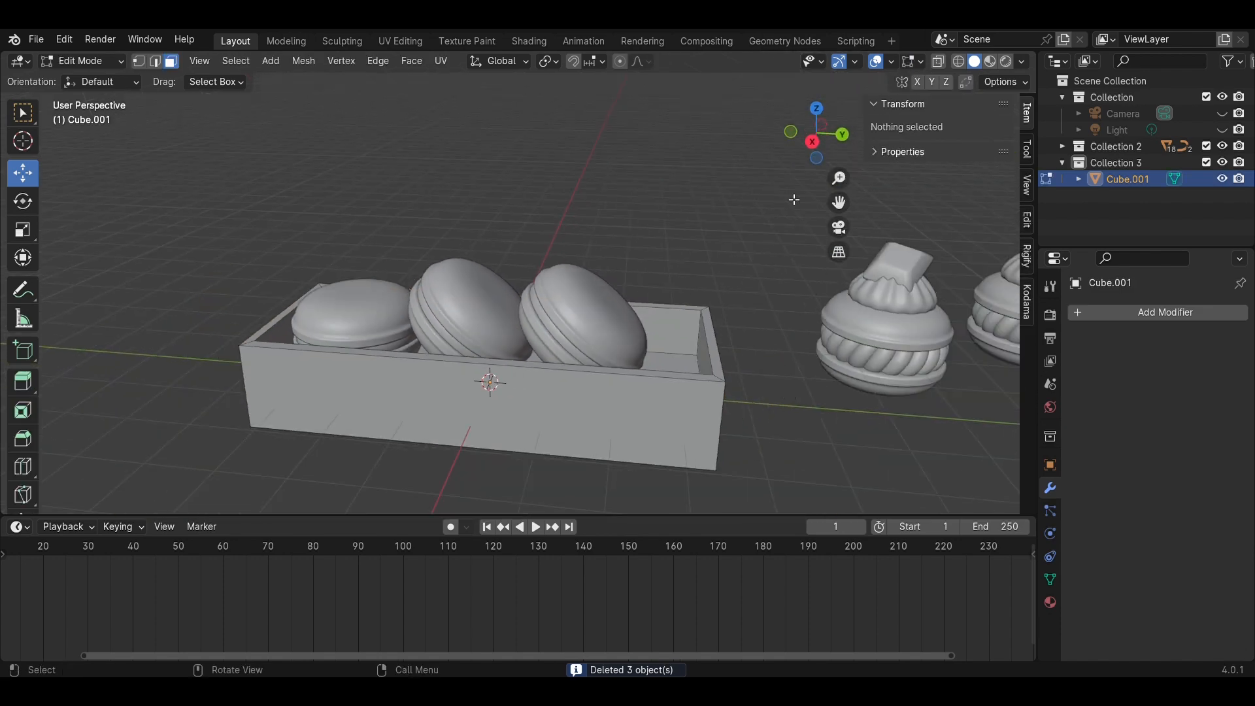
click(812, 145)
key(alt+z)
drag(791, 443, 691, 267)
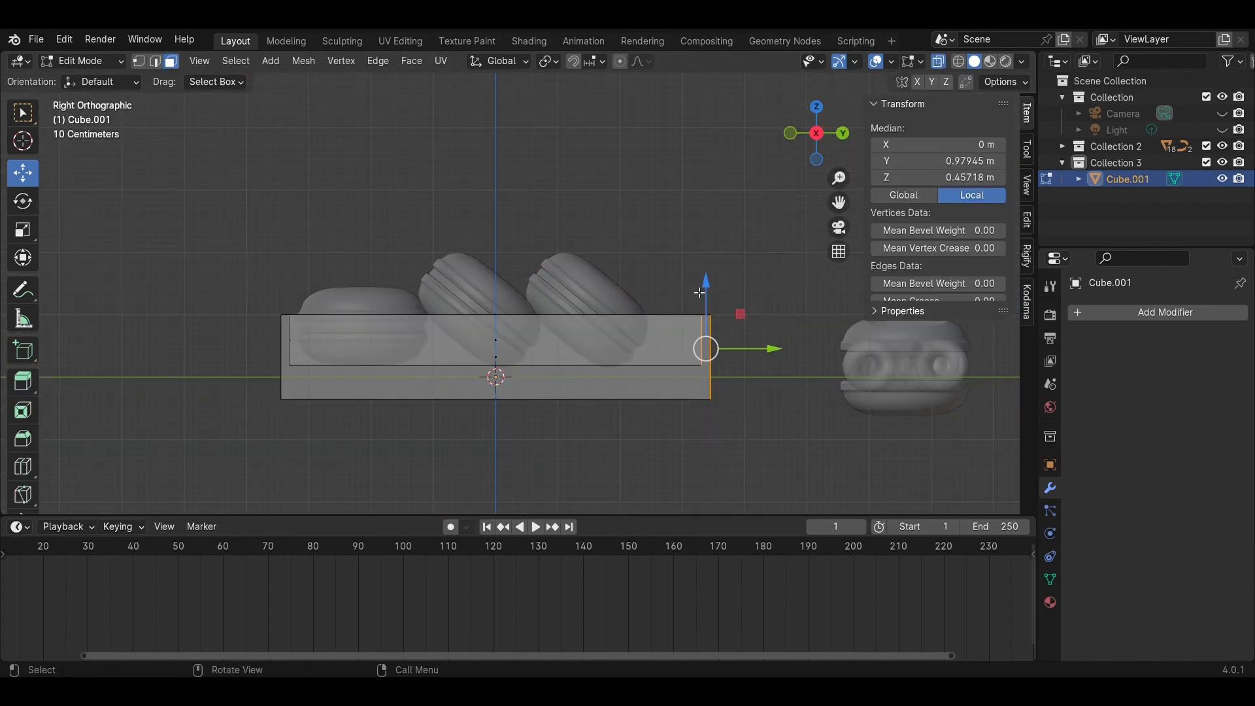
scroll(852, 409, up, 3)
drag(858, 400, 792, 405)
click(724, 203)
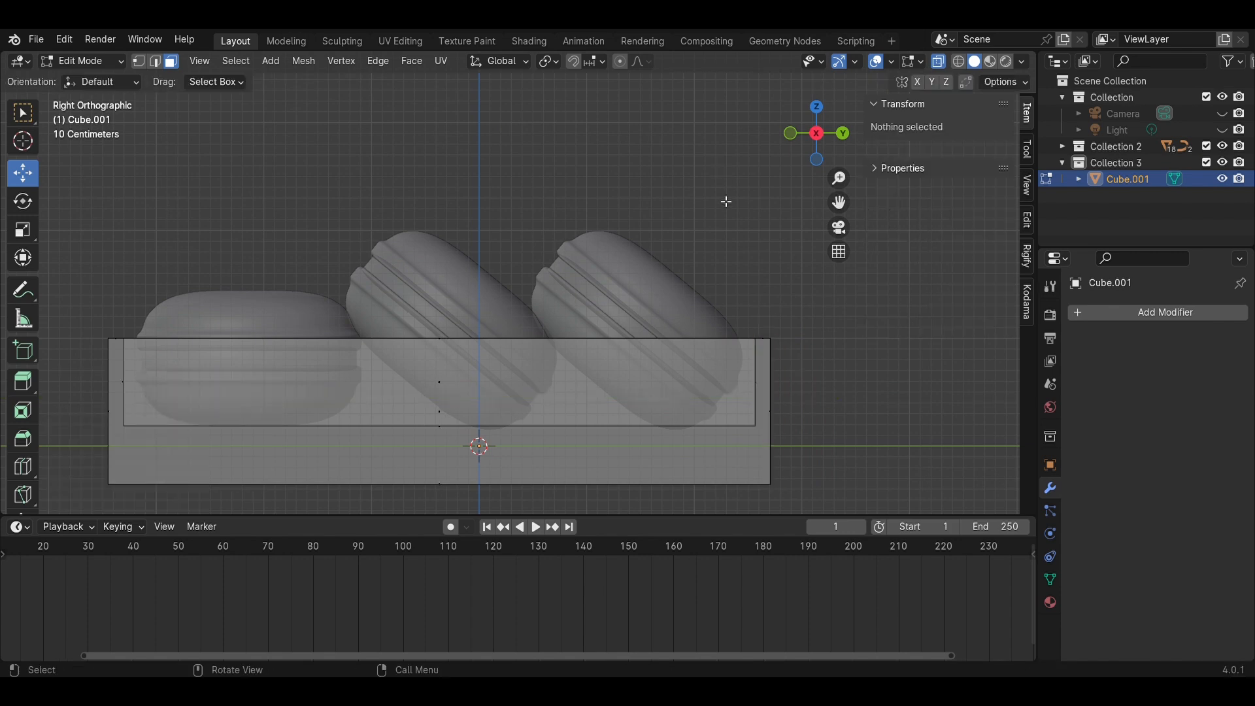
Leave mesh editing, save the file and turn off X-ray display to check the filled box
key(Tab)
key(ctrl+s)
scroll(720, 196, down, 3)
middle_drag(661, 232, 676, 346)
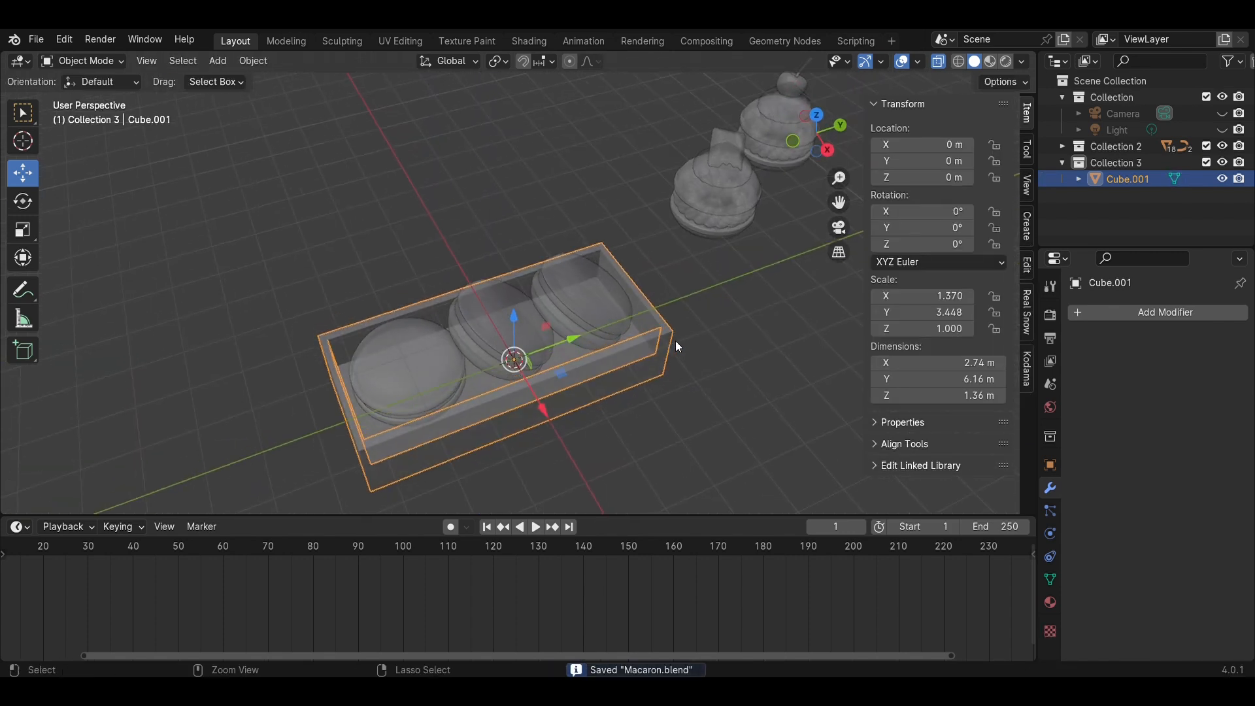
click(777, 457)
key(alt+z)
mouse_move(707, 388)
middle_down()
mouse_move(674, 473)
mouse_move(681, 438)
mouse_move(633, 333)
mouse_move(665, 318)
middle_up()
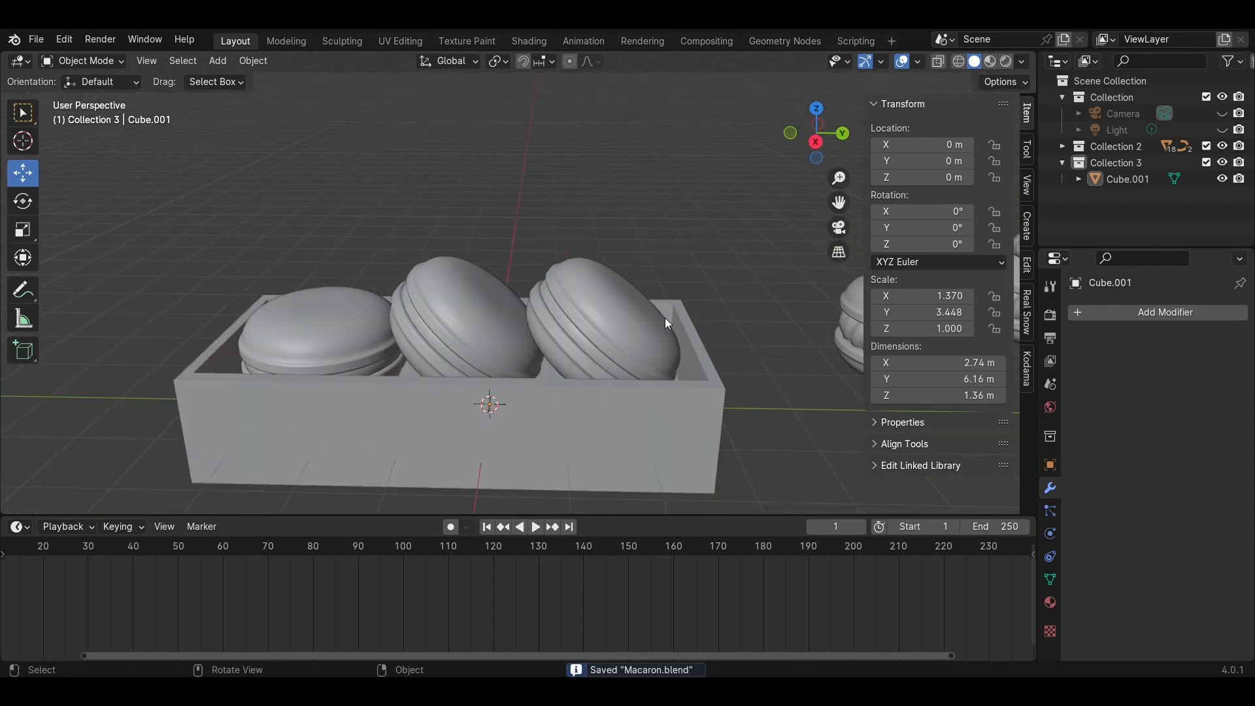
scroll(665, 317, up, 3)
scroll(653, 308, down, 2)
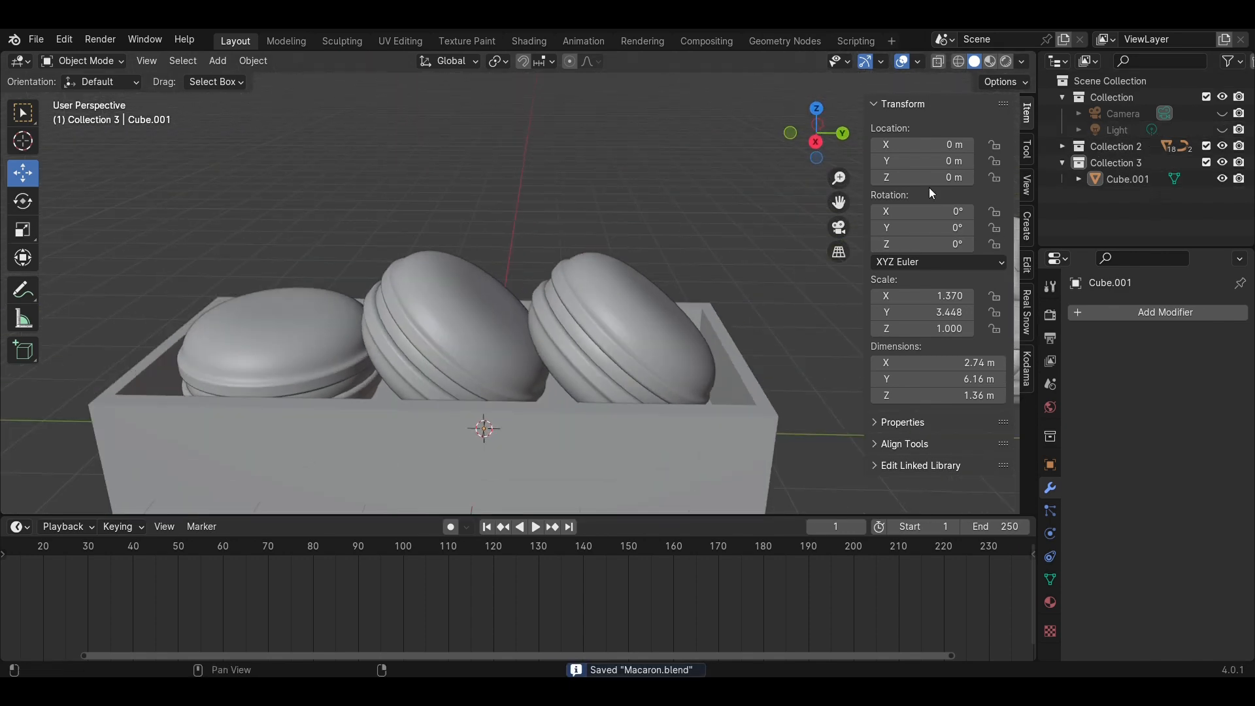
Unhide the camera, look through it and make it orthographic with a scale of about 13.51
key(0)
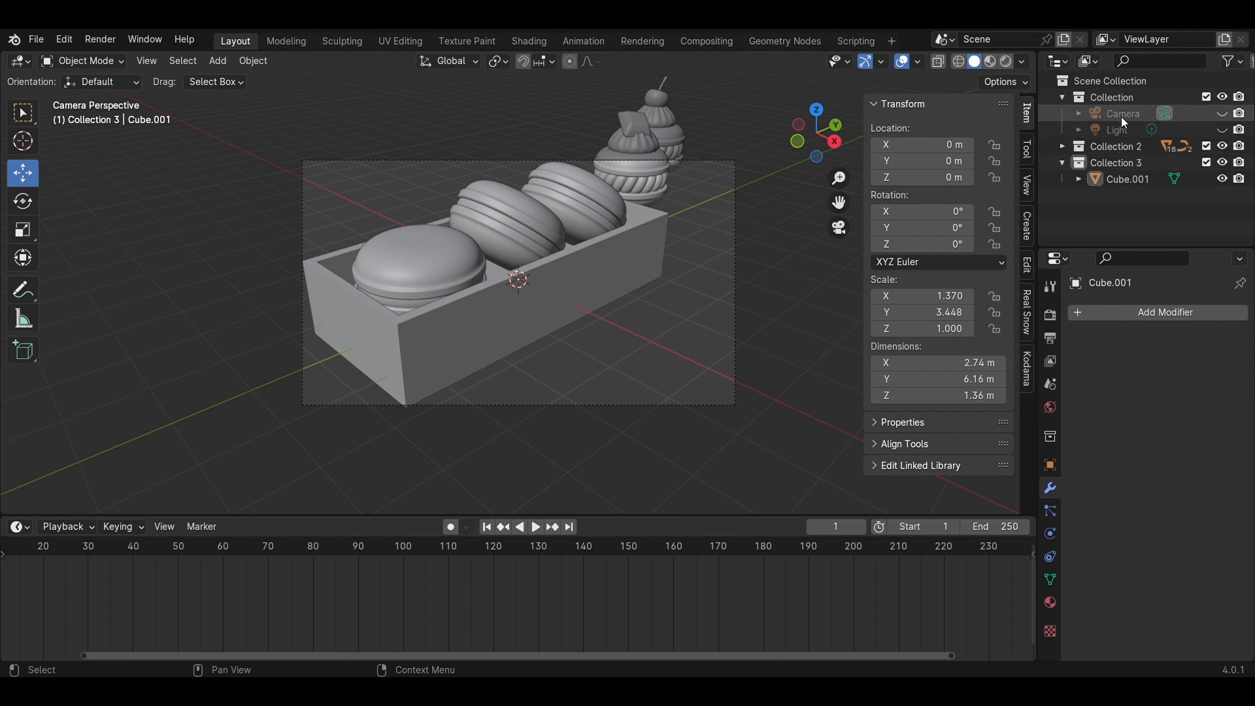
click(1226, 115)
click(1121, 115)
click(1050, 535)
click(1187, 363)
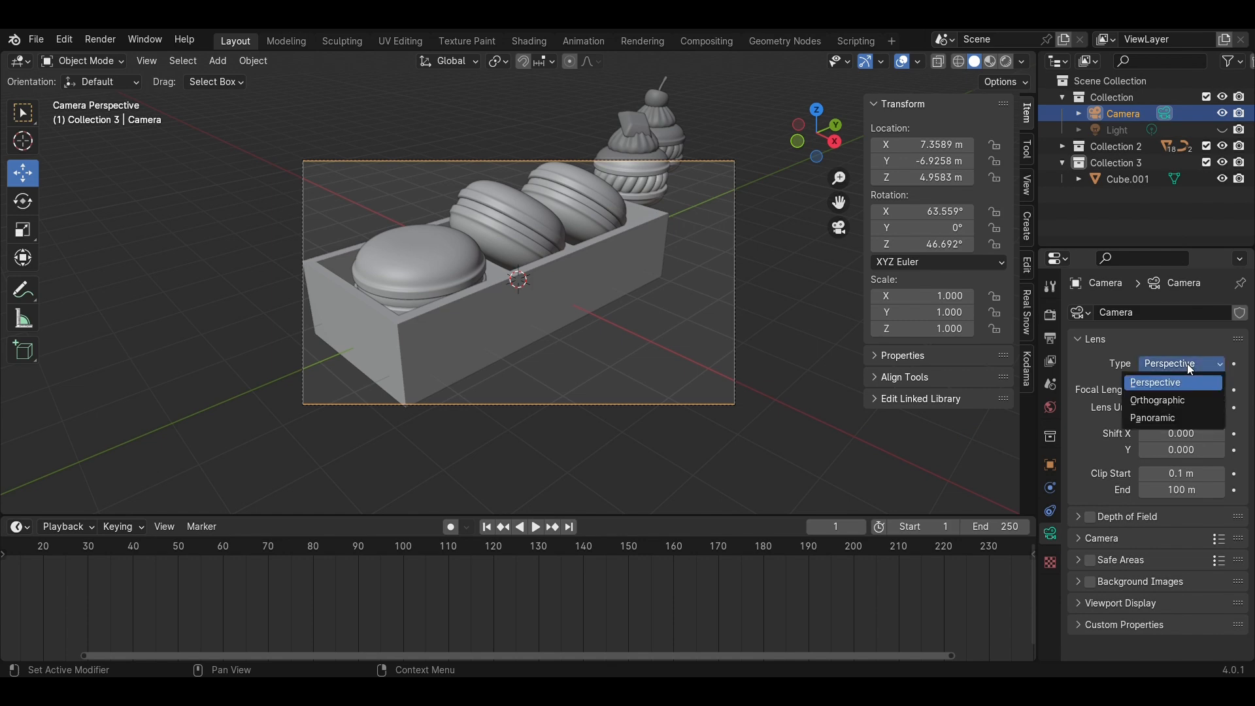
click(1170, 400)
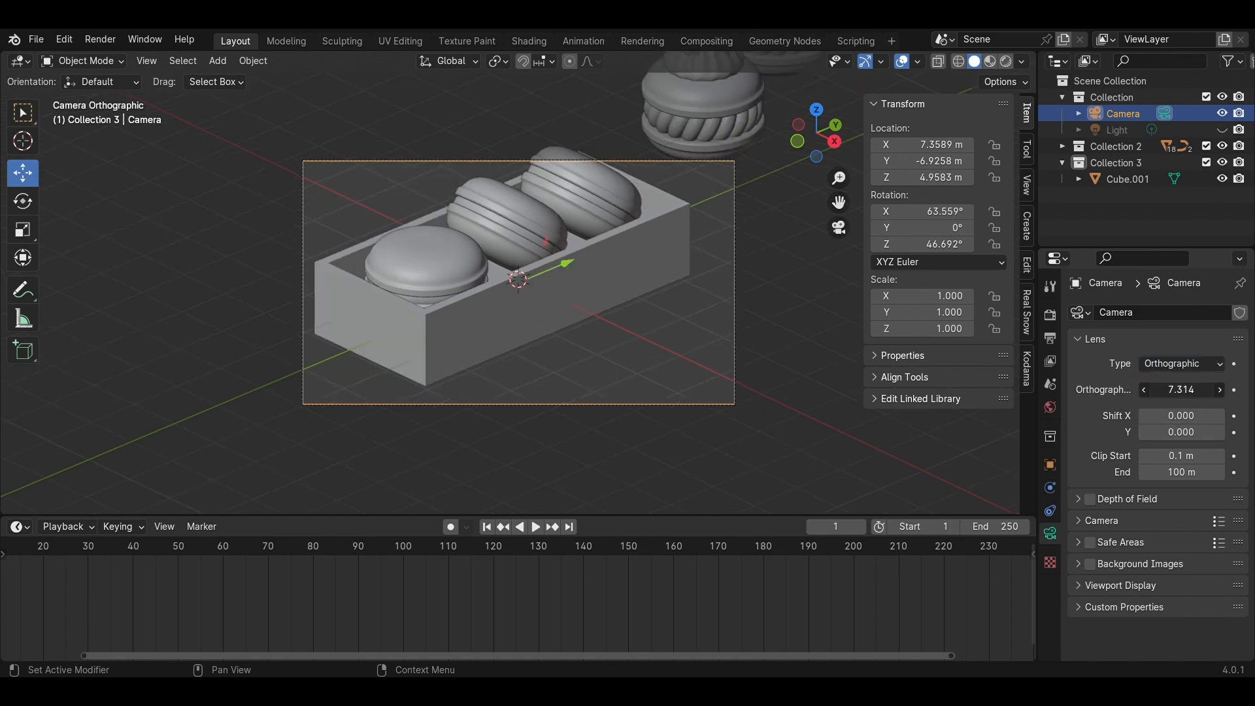
drag(1181, 390, 1153, 447)
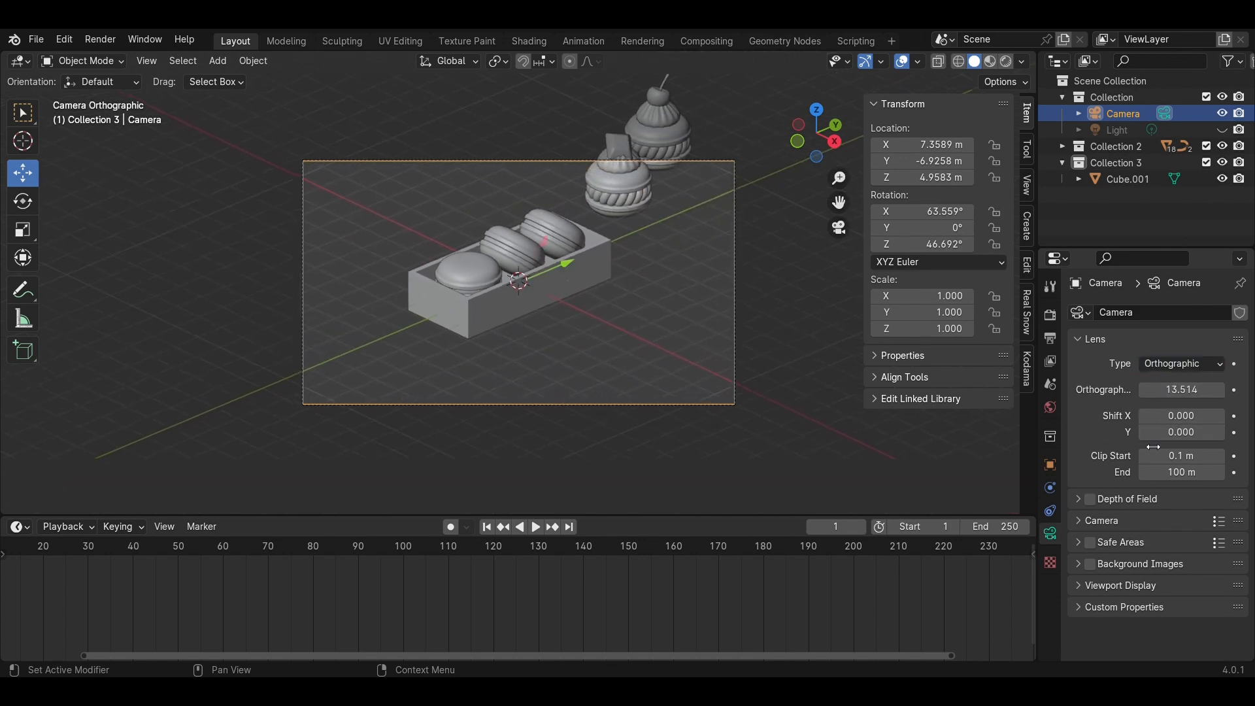
Set the camera's rotation to 65° on X and 45° on Z, and save the file
click(1051, 465)
click(1174, 416)
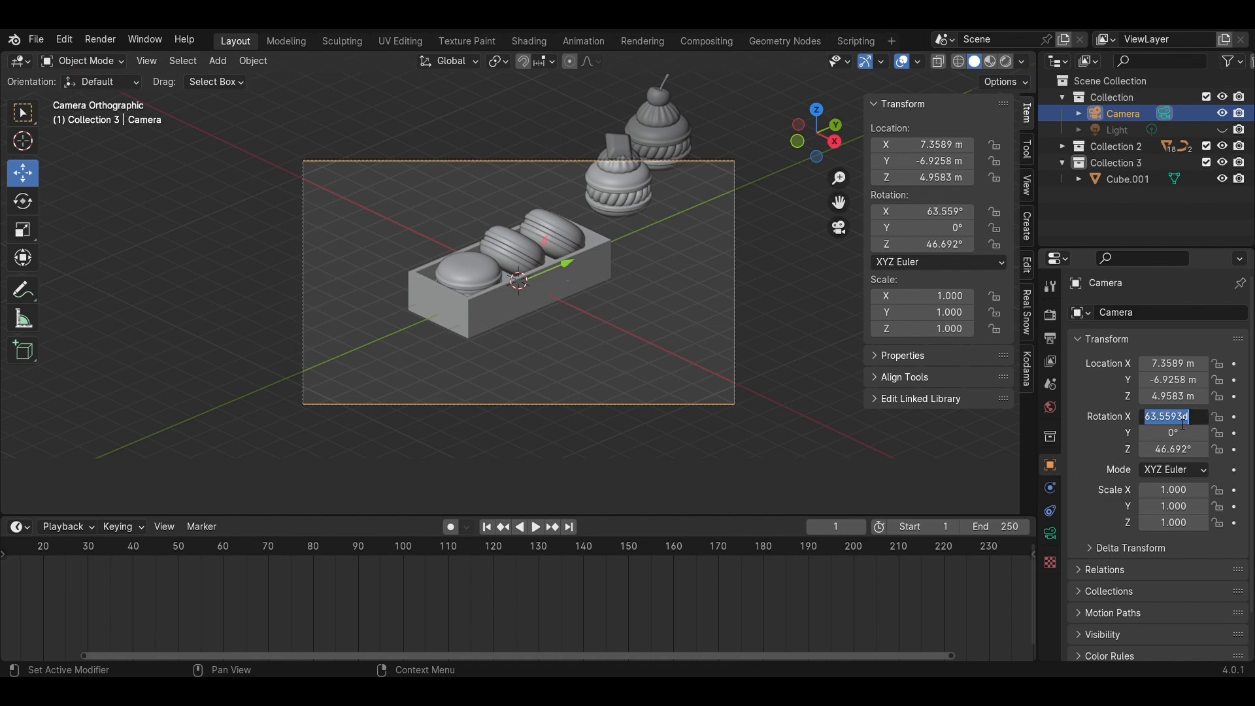
text(65)
key(Return)
click(1173, 449)
text(5)
key(Return)
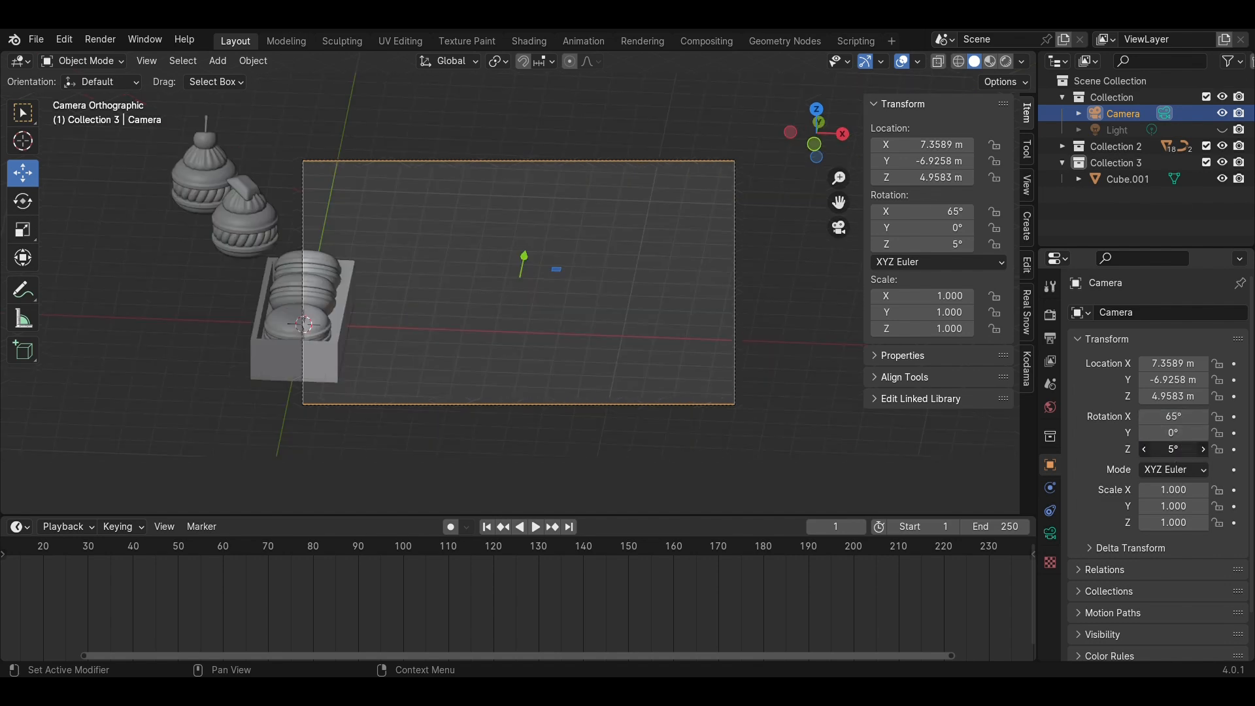
click(1179, 456)
text(45)
key(Return)
scroll(640, 323, up, 2)
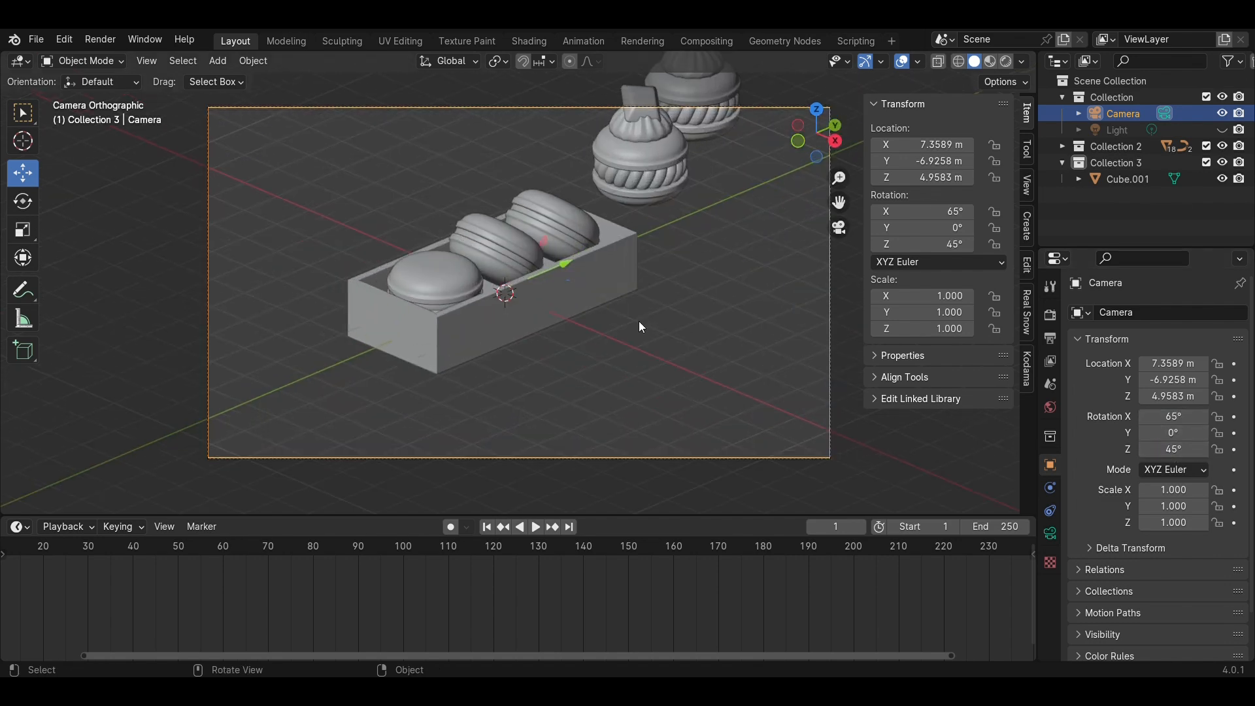
click(653, 329)
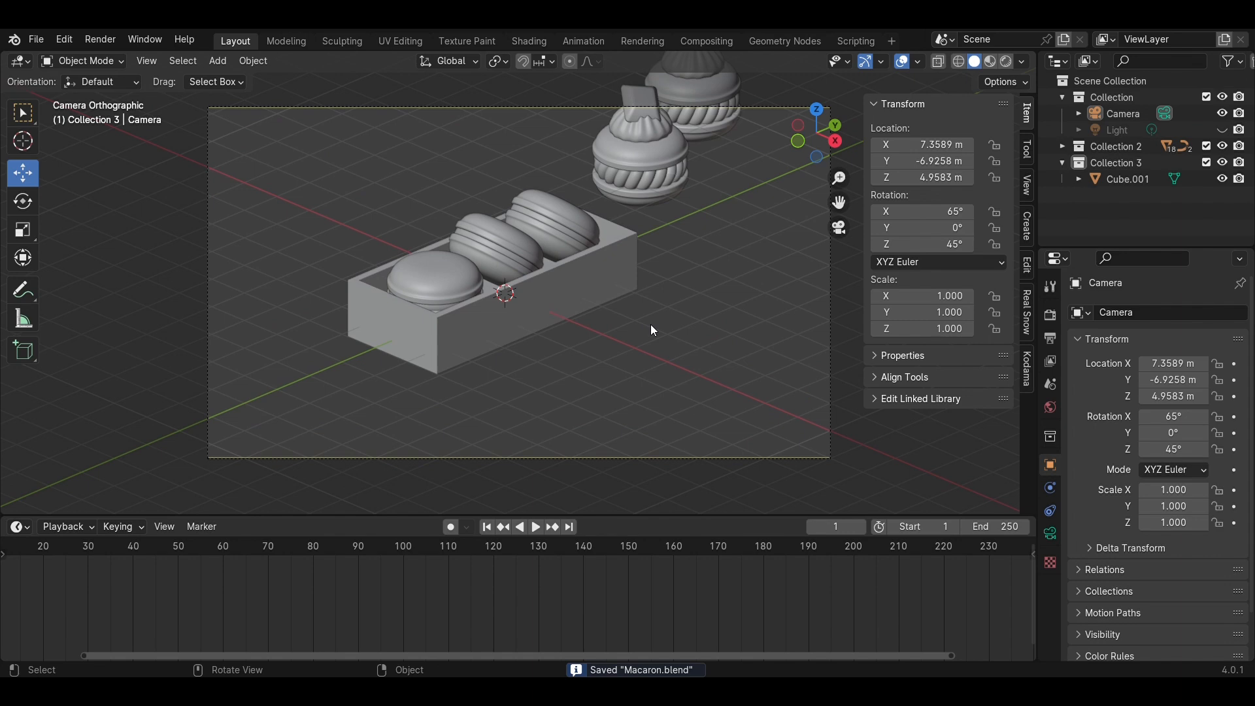
Move the box with its three macarons along -X, well clear of the scene origin, and save the file
drag(652, 330, 318, 194)
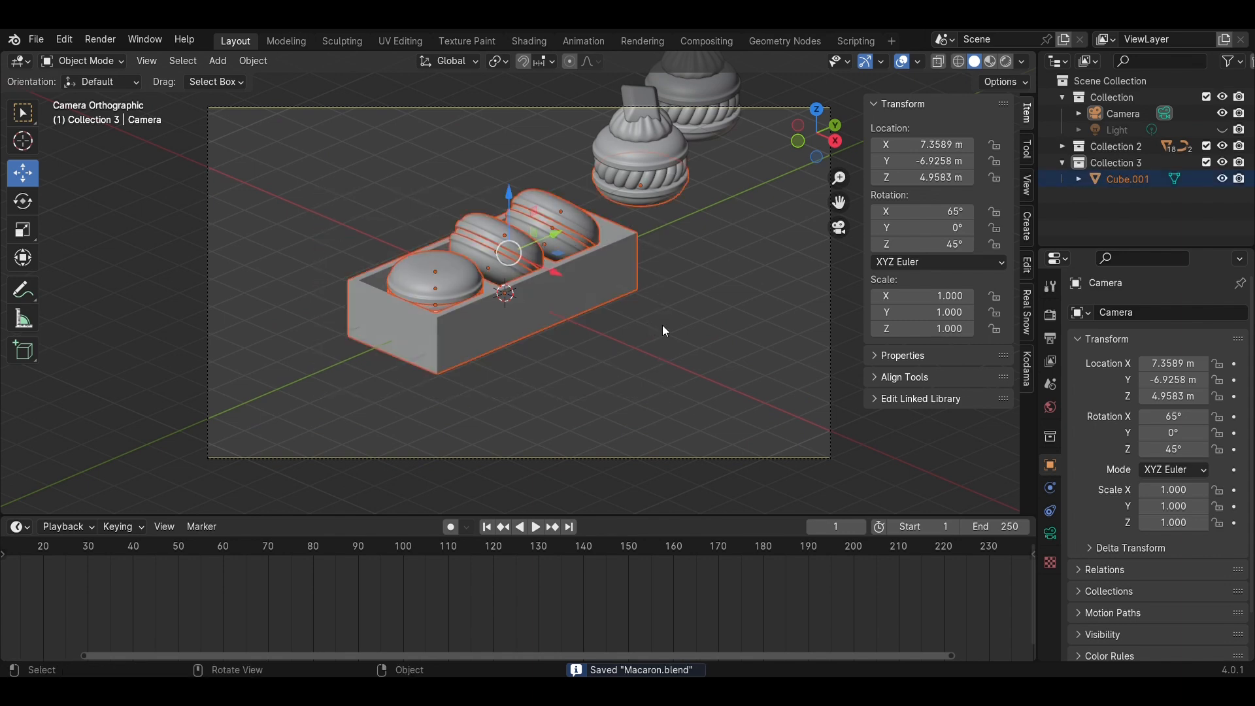
click(561, 399)
drag(622, 405, 321, 215)
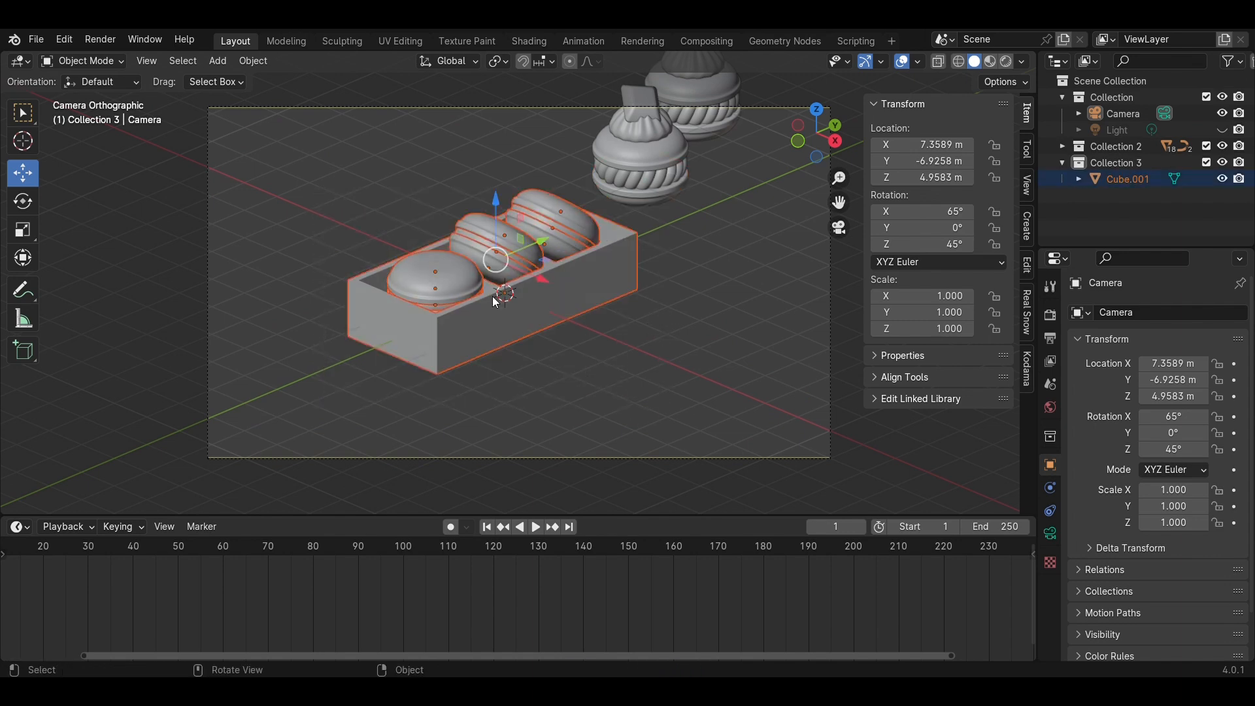
drag(539, 277, 325, 186)
click(562, 254)
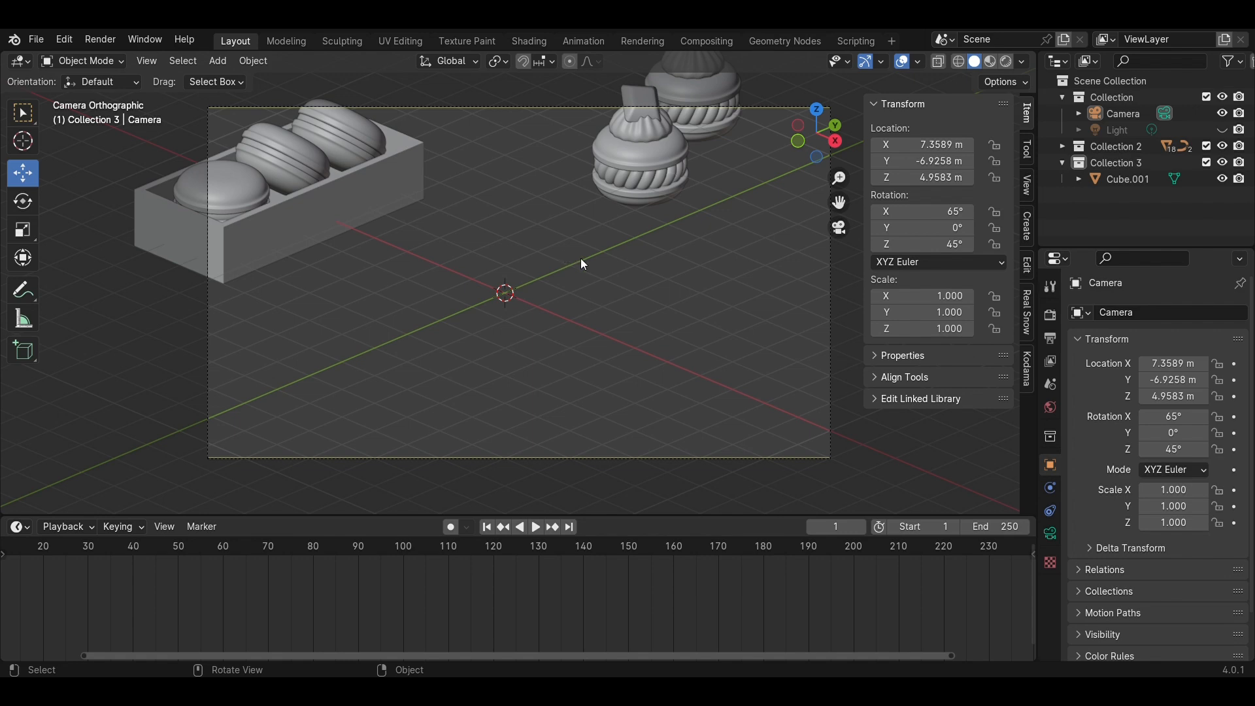
key(ctrl+s)
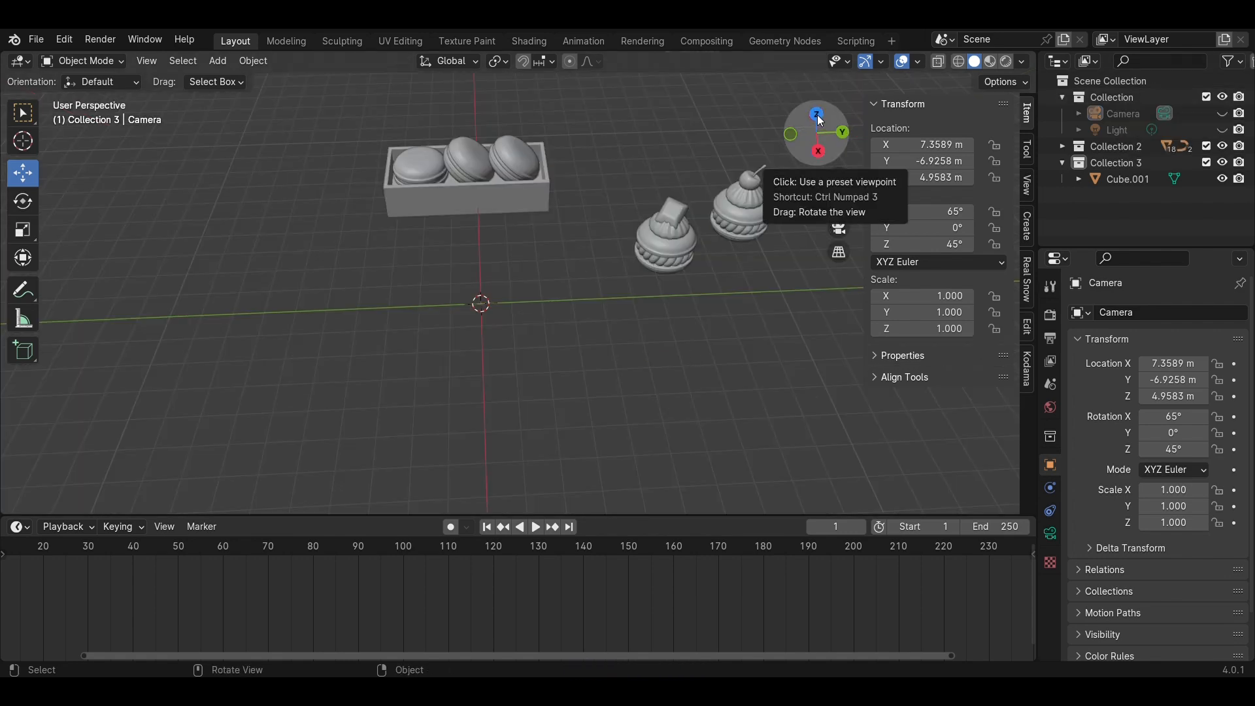
Add a 2 m cube at the origin and stretch it along Y to a scale of about 2.2 in the top view
click(818, 117)
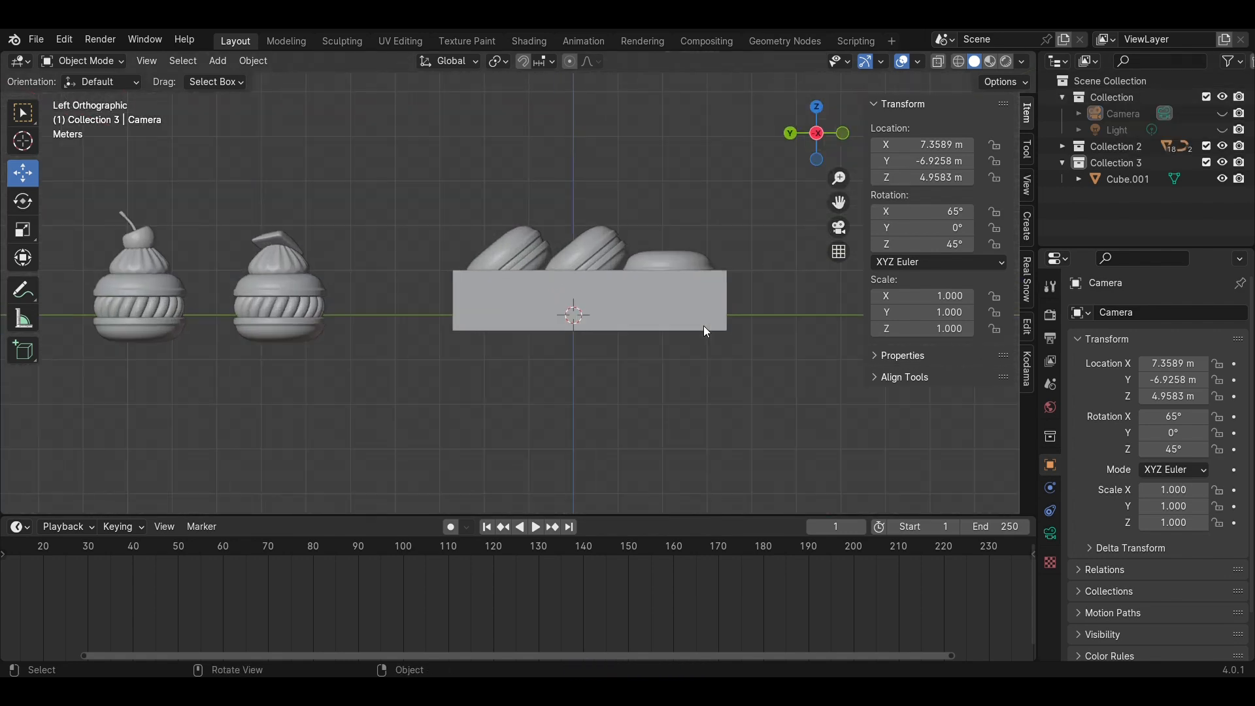
click(819, 109)
key(shift+a)
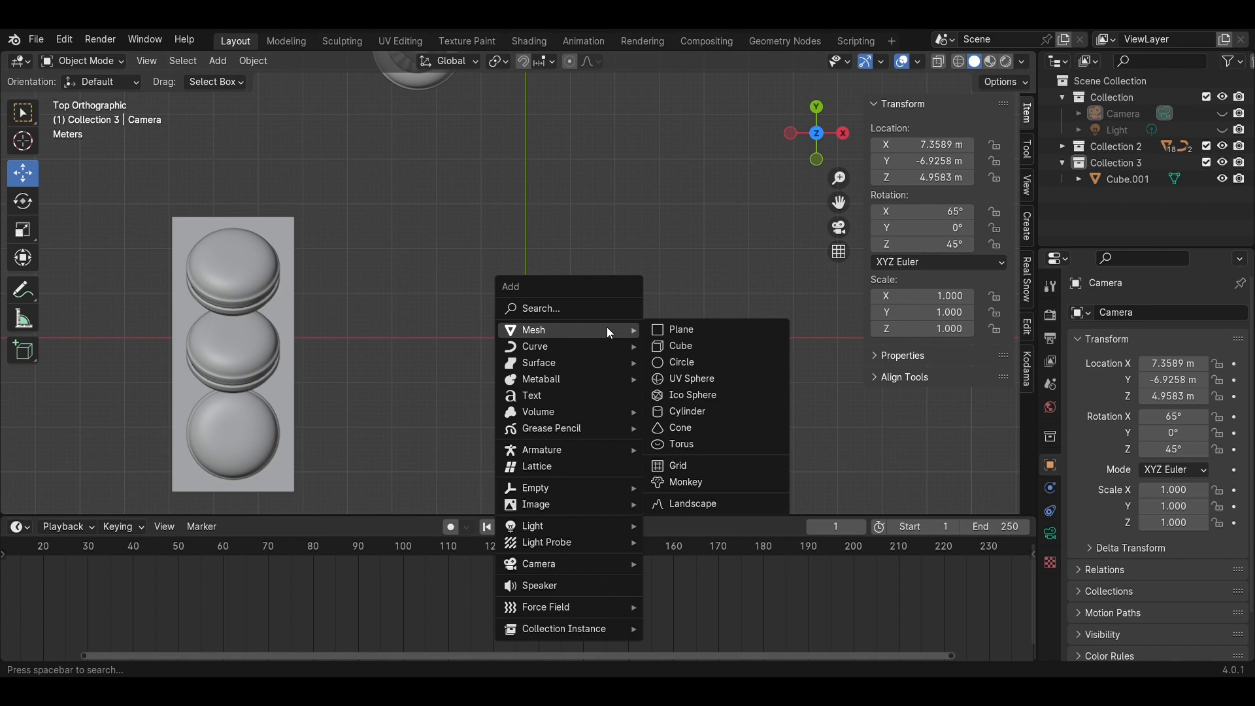
click(701, 345)
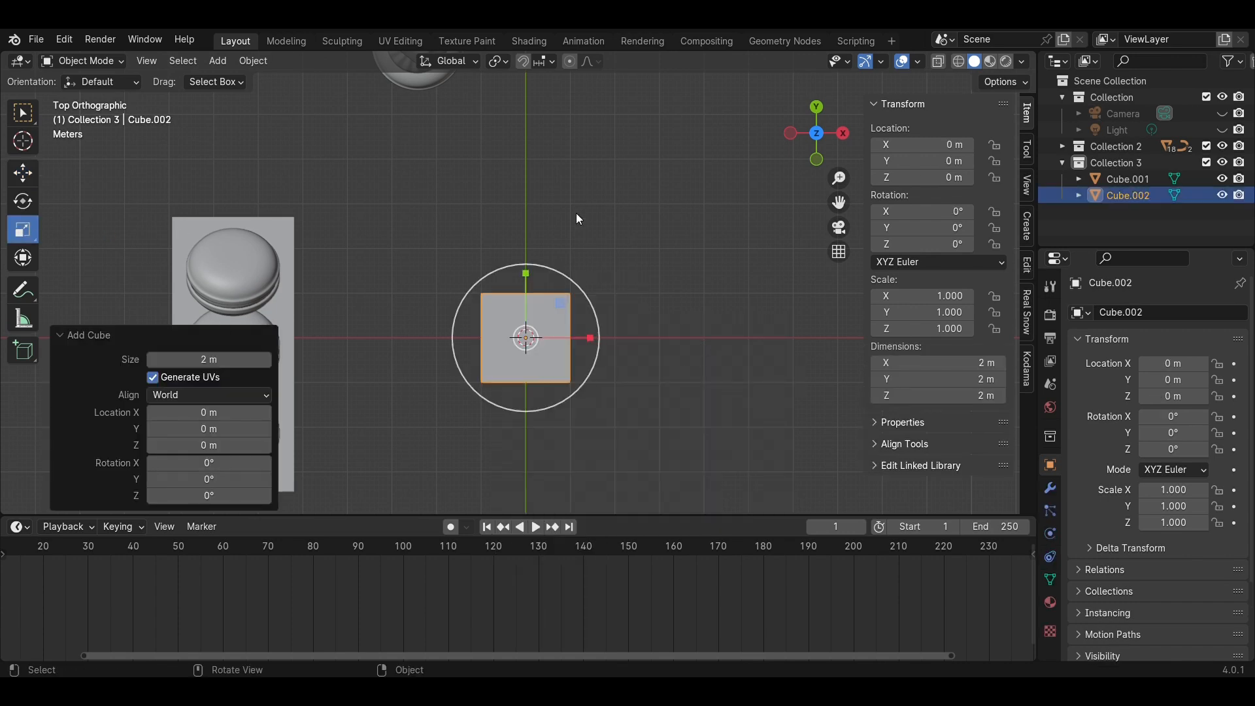
drag(524, 269, 606, 181)
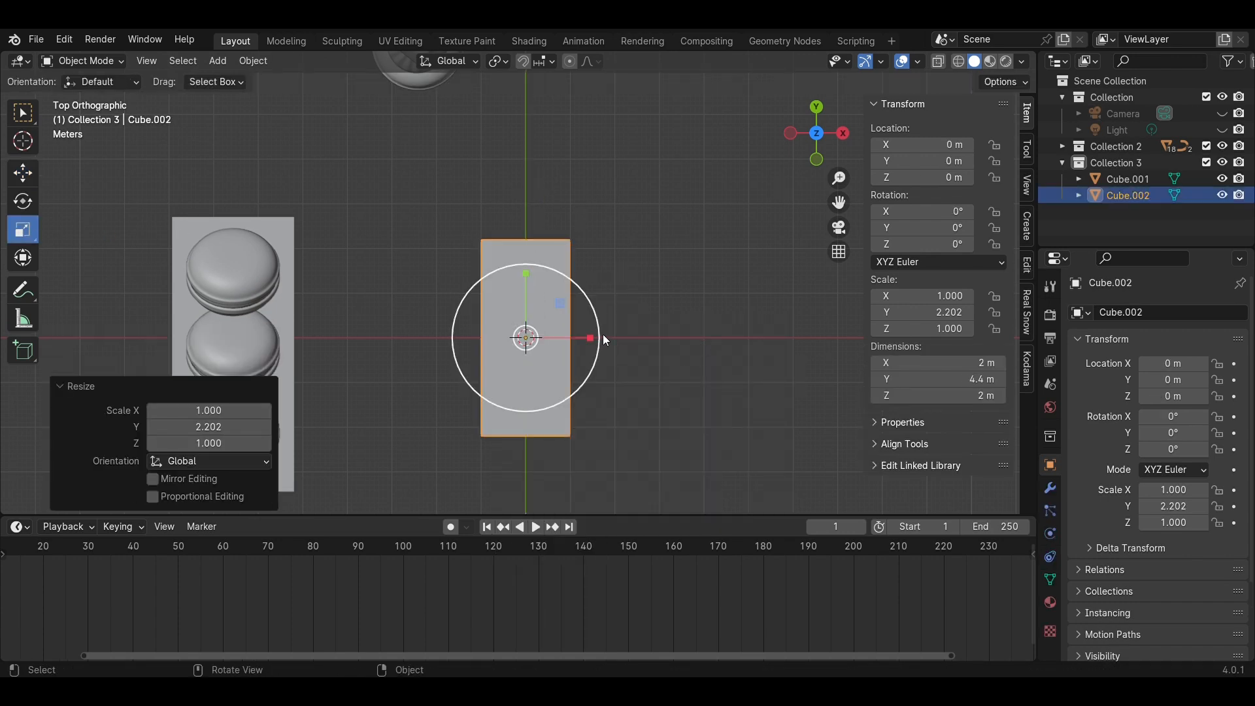
Scale the block to about 1.343 along X and flatten it to about 0.149 along Z
drag(602, 334, 628, 337)
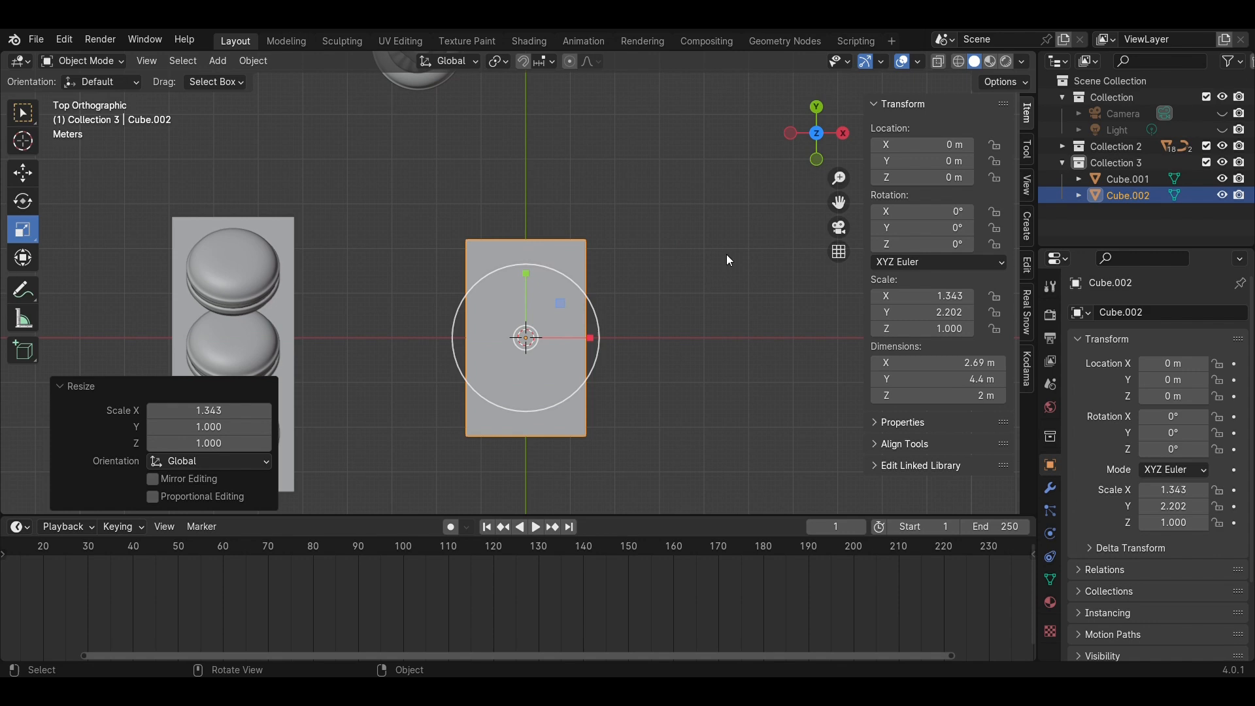
click(843, 135)
drag(464, 244, 463, 305)
key(ctrl+z)
scroll(626, 331, up, 4)
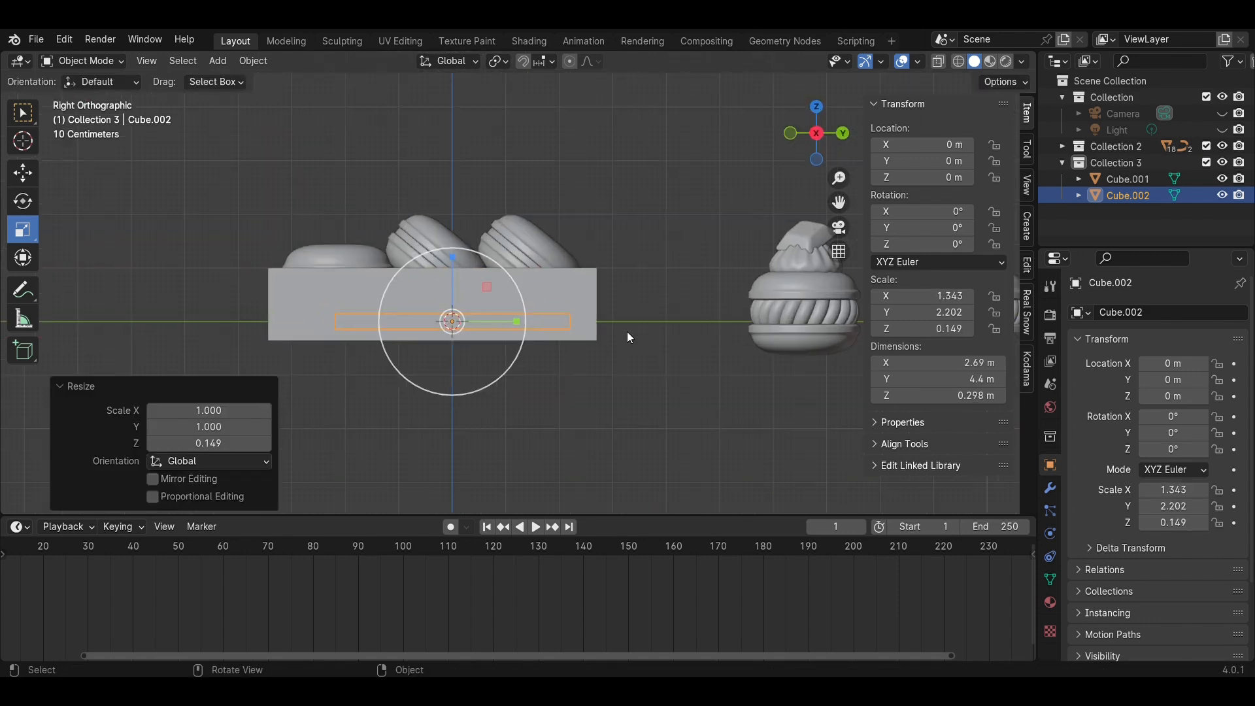
middle_drag(626, 331, 668, 422)
scroll(730, 421, down, 1)
click(730, 421)
Inset the slab's top face by about 0.063 m and scale the inset face to about 0.957 along X
click(451, 353)
key(Tab)
click(433, 347)
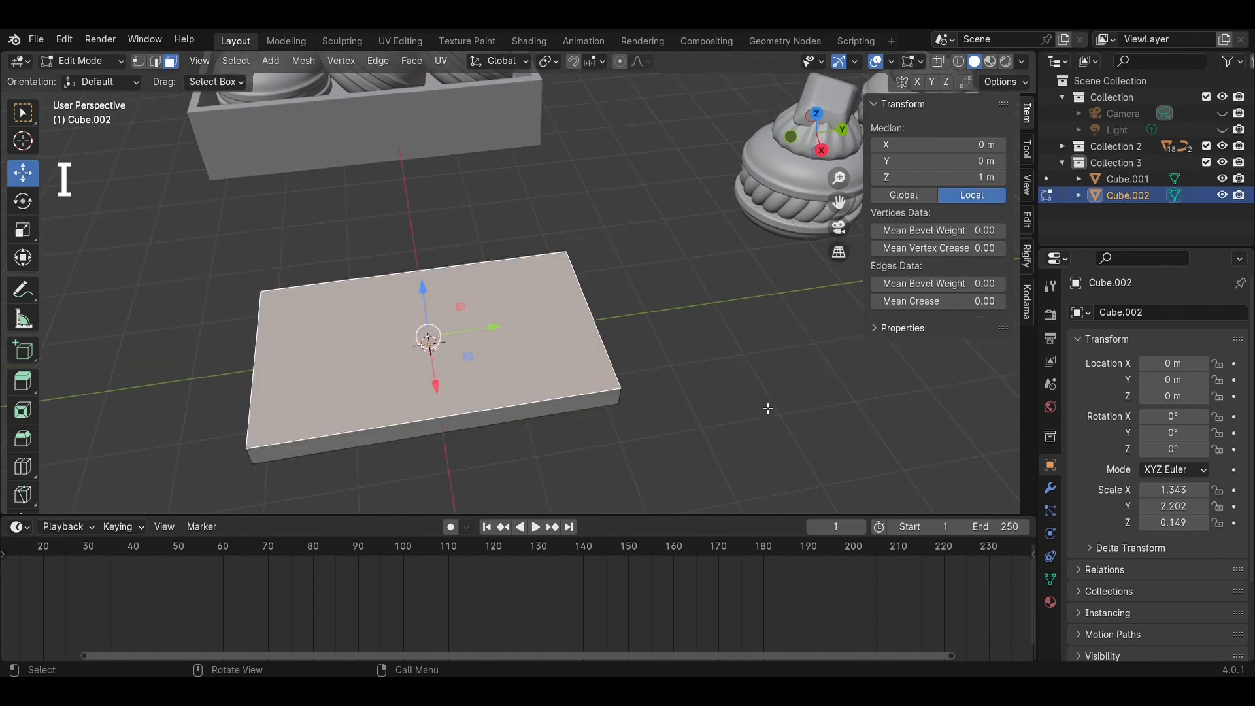
key(i)
click(776, 345)
click(825, 115)
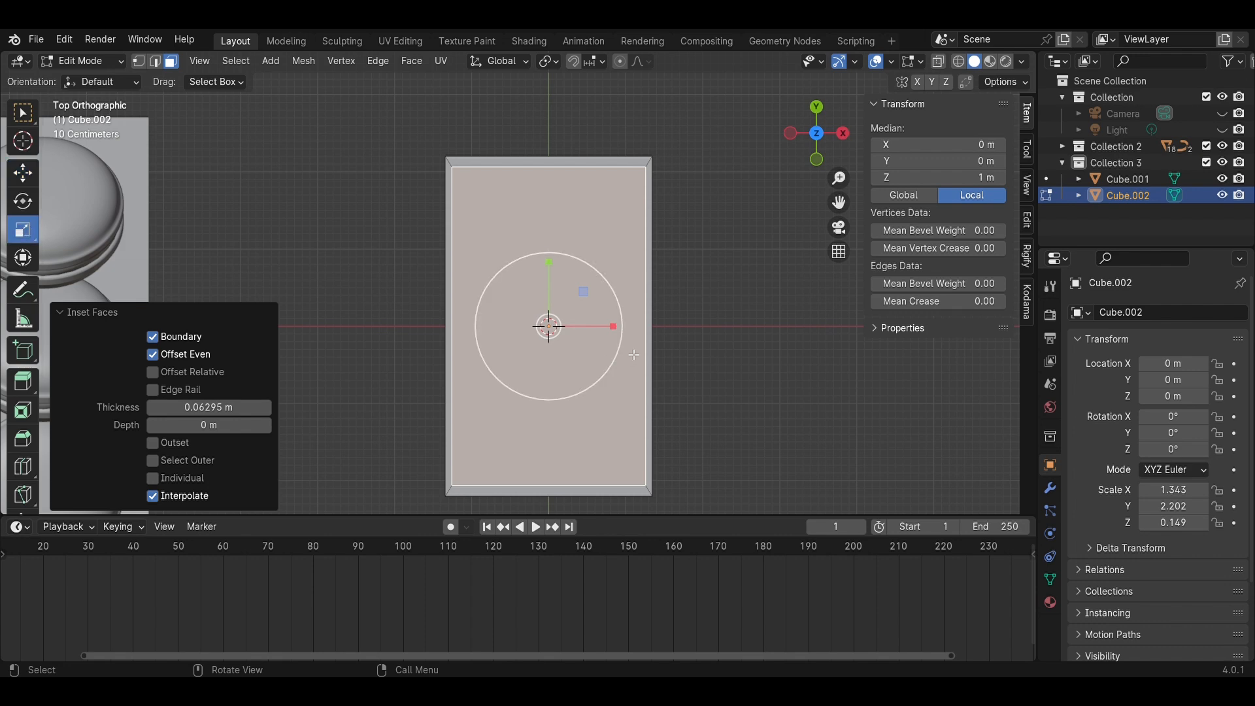
drag(617, 331, 614, 331)
Extrude the inset face down into the slab to hollow out a shallow tray with a raised rim
middle_drag(790, 431, 600, 333)
key(e)
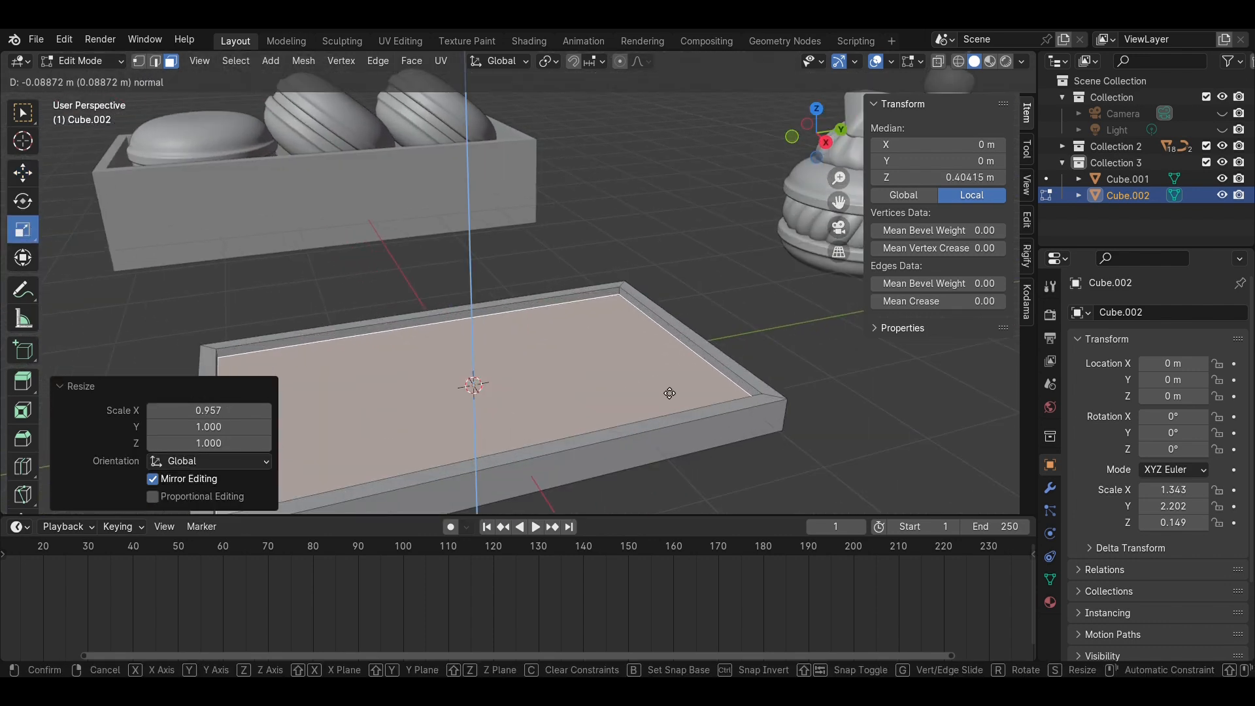
click(712, 412)
key(Tab)
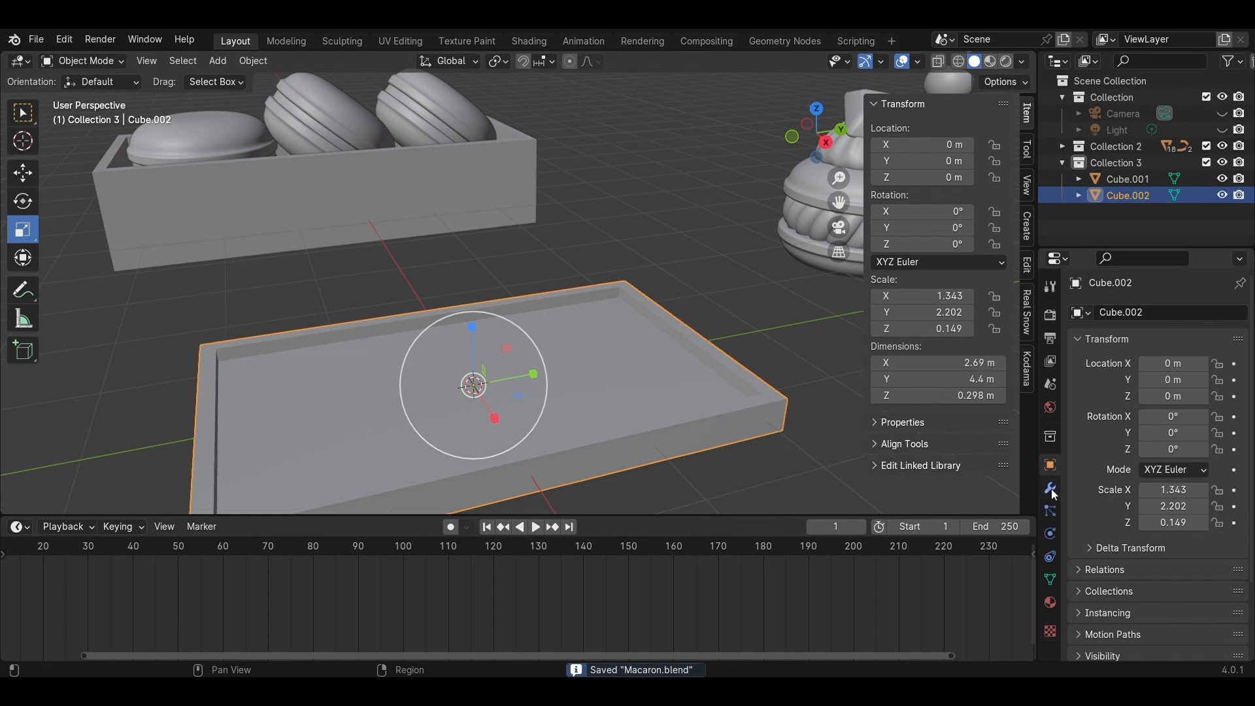
Add a Bevel modifier to the tray with amount 0.5 m and 10 segments, and apply smooth shading
click(1050, 489)
click(1110, 313)
mouse_move(1109, 317)
click(952, 325)
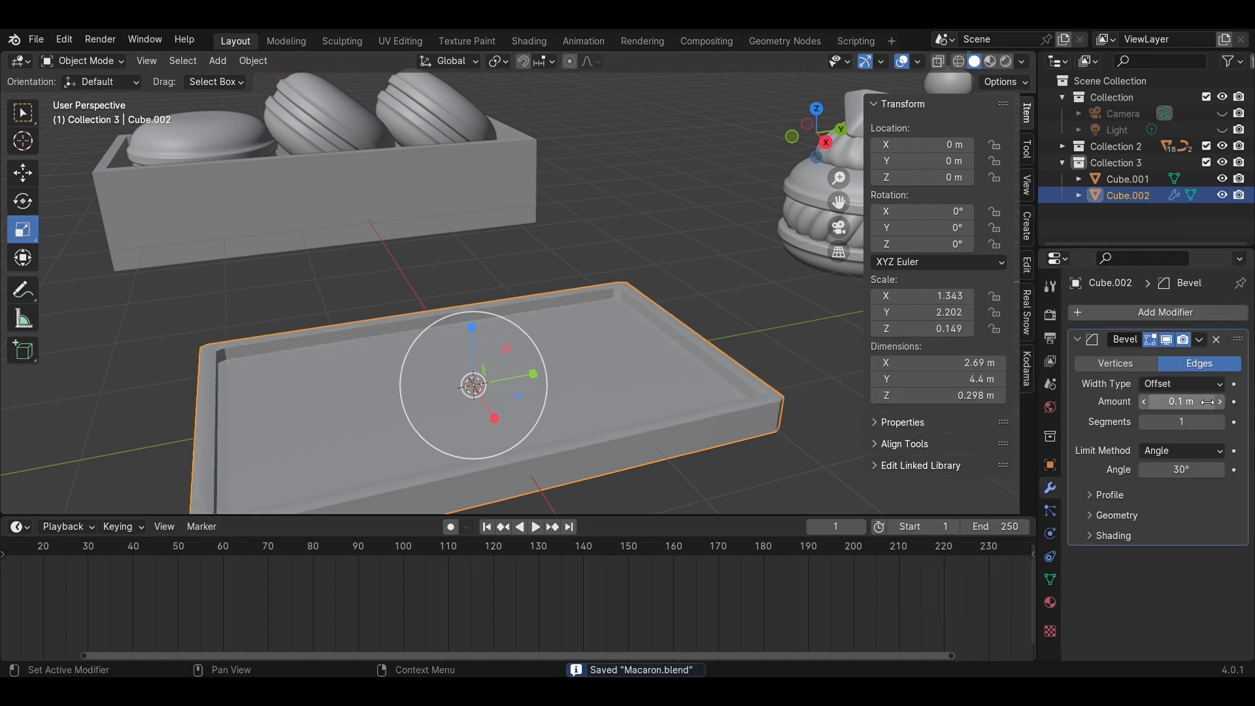
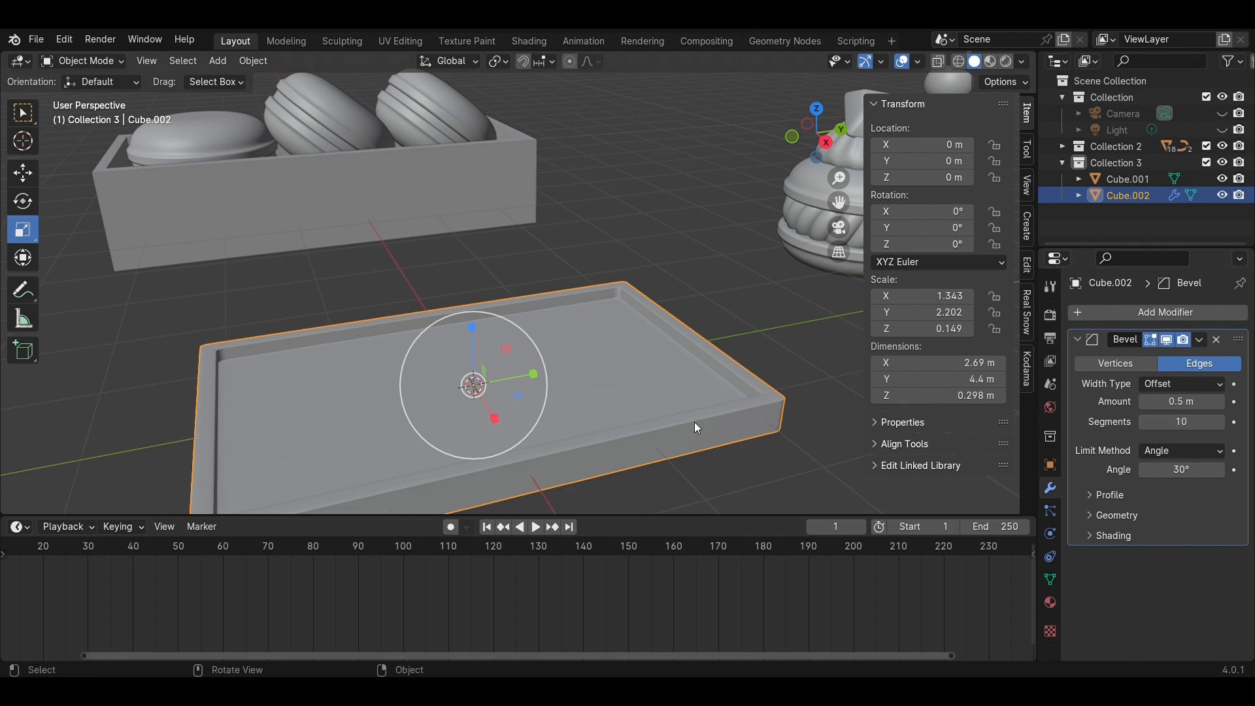
right_click(682, 361)
click(747, 310)
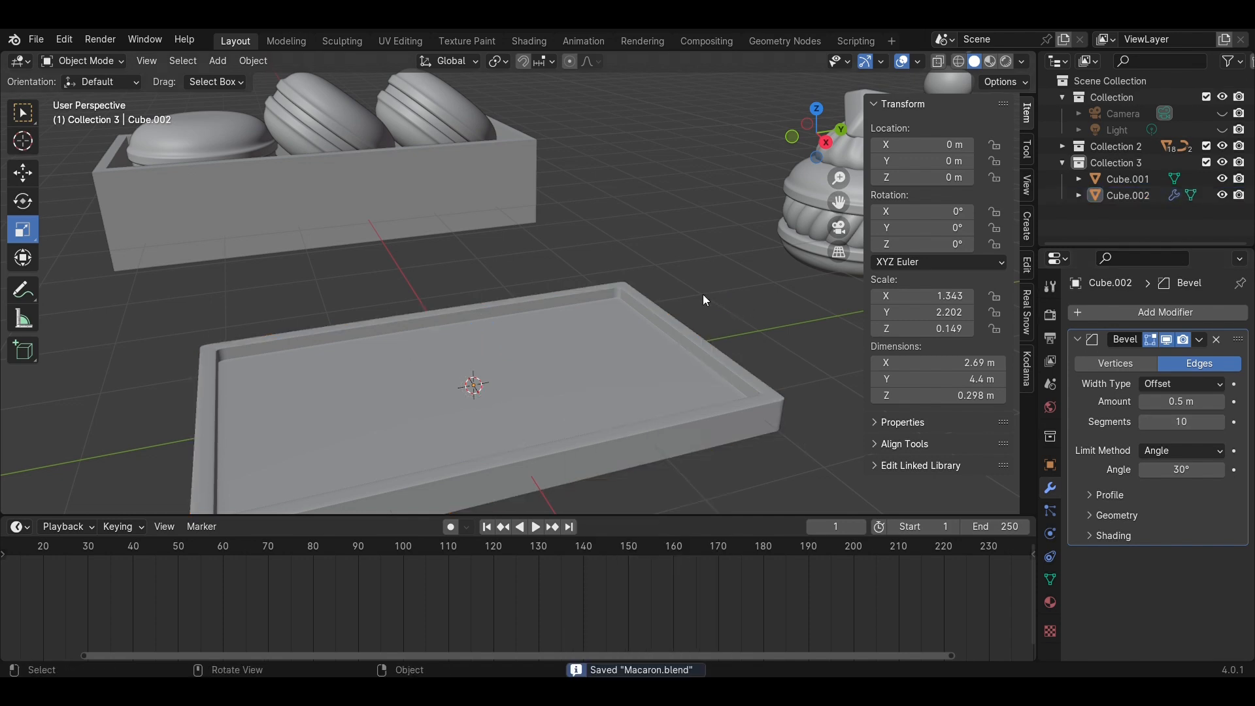
Duplicate the tray along the Y axis and place the copy at about Y -4.96 m
middle_drag(703, 300, 661, 413)
click(814, 124)
click(558, 285)
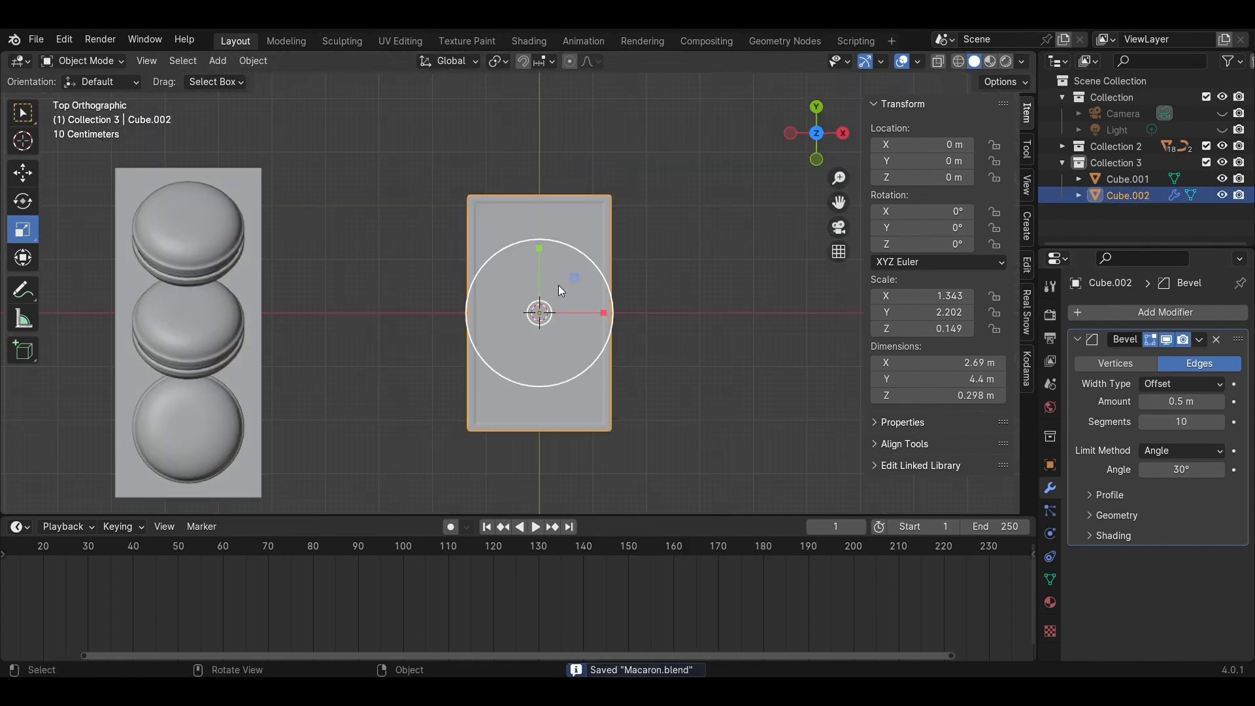
key(shift+d)
key(y)
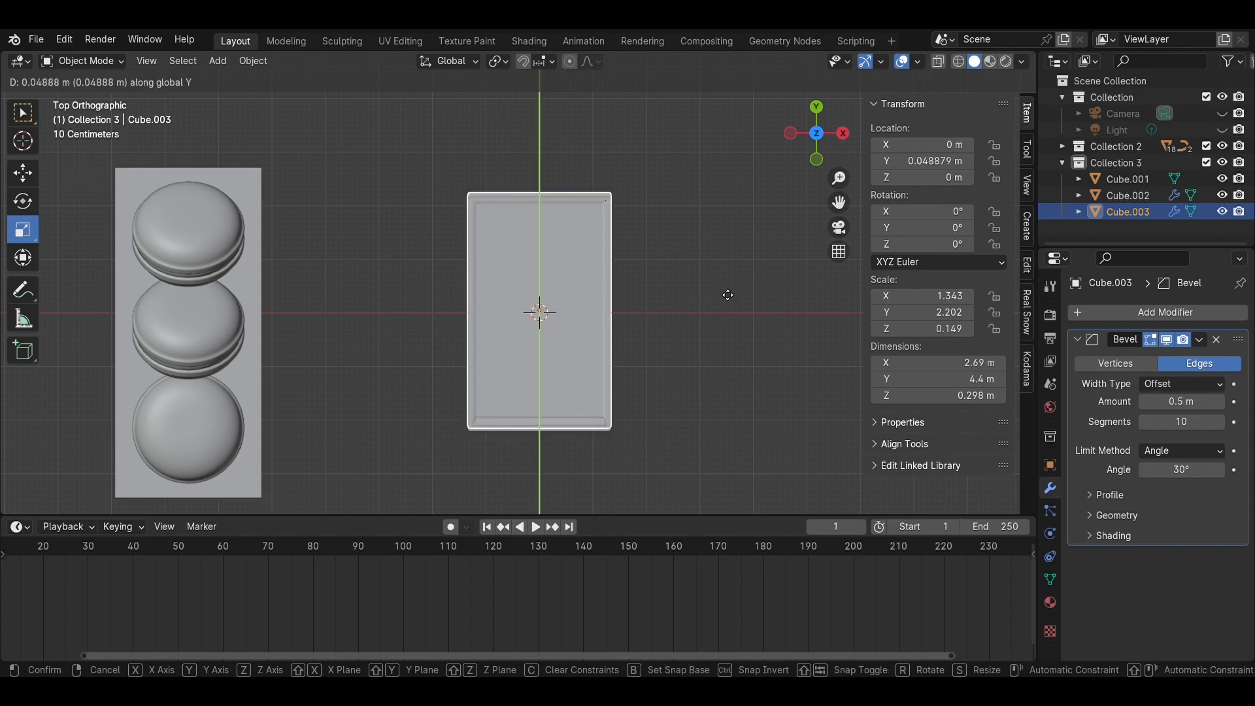
click(684, 99)
click(610, 122)
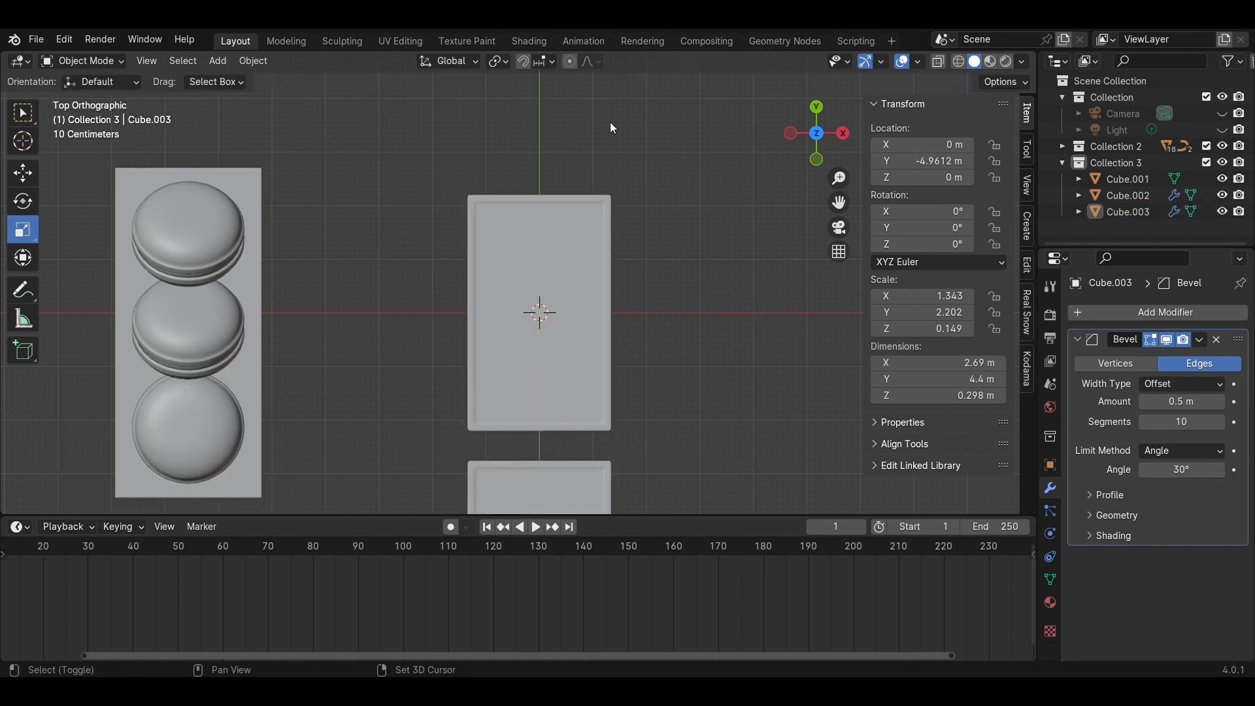
Move all parts of the square-topped dessert onto the first tray, about 5.8 m along negative Y and across in X
shift+middle_drag(610, 121, 609, 255)
drag(588, 224, 355, 81)
shift+middle_drag(573, 185, 609, 254)
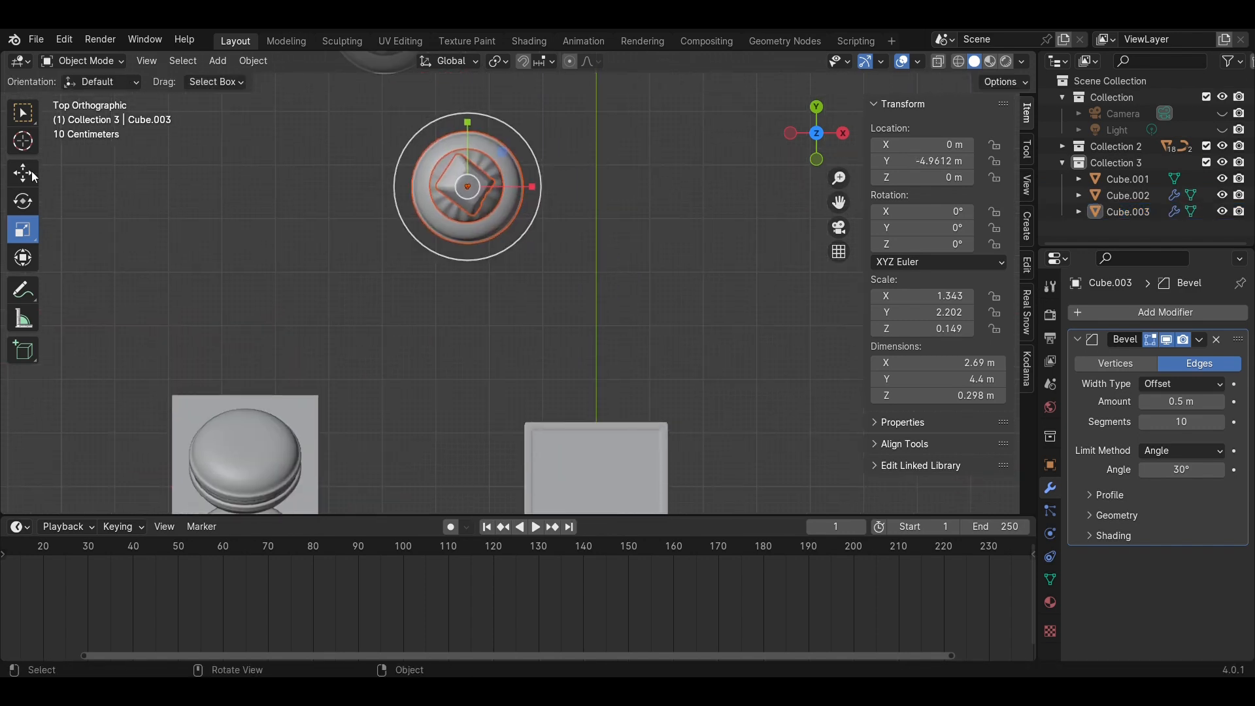
drag(461, 135, 461, 392)
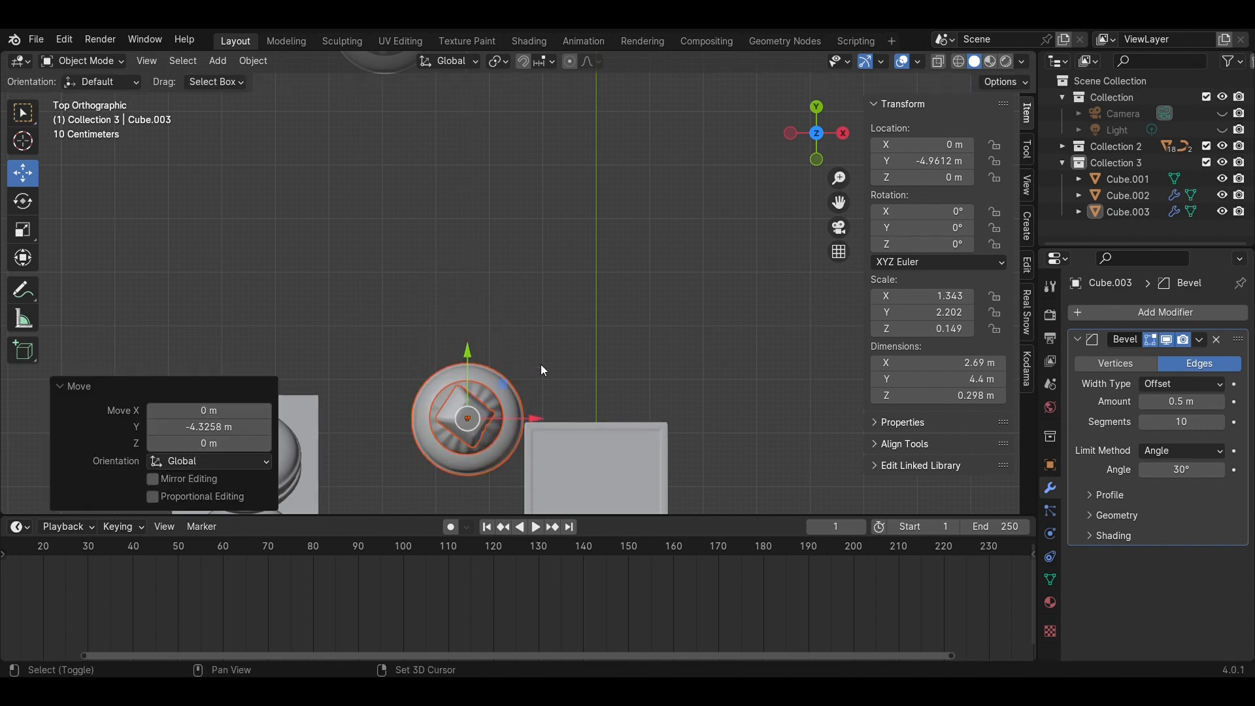
shift+middle_drag(527, 418, 547, 237)
drag(548, 238, 677, 264)
drag(612, 178, 615, 256)
Shift the dessert about -0.015 m along X and raise it about 0.217 m so it rests on the tray
scroll(688, 305, up, 4)
shift+middle_drag(731, 315, 633, 302)
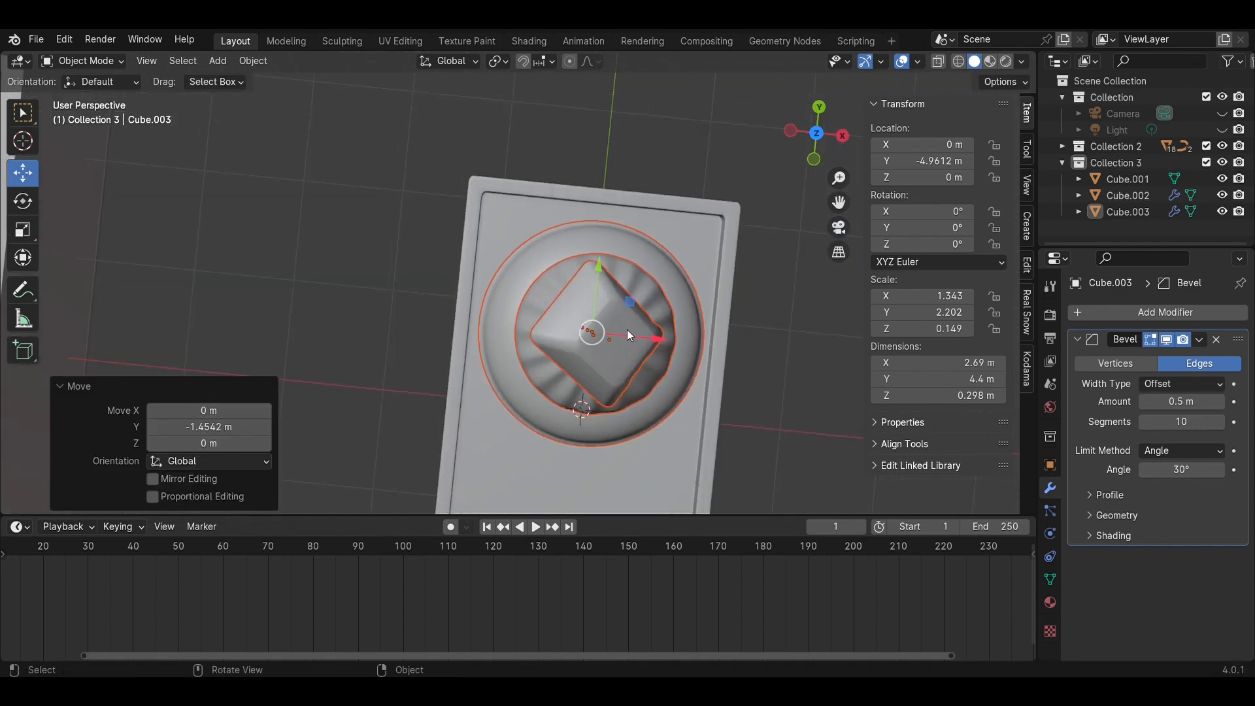
drag(660, 339, 659, 338)
click(819, 134)
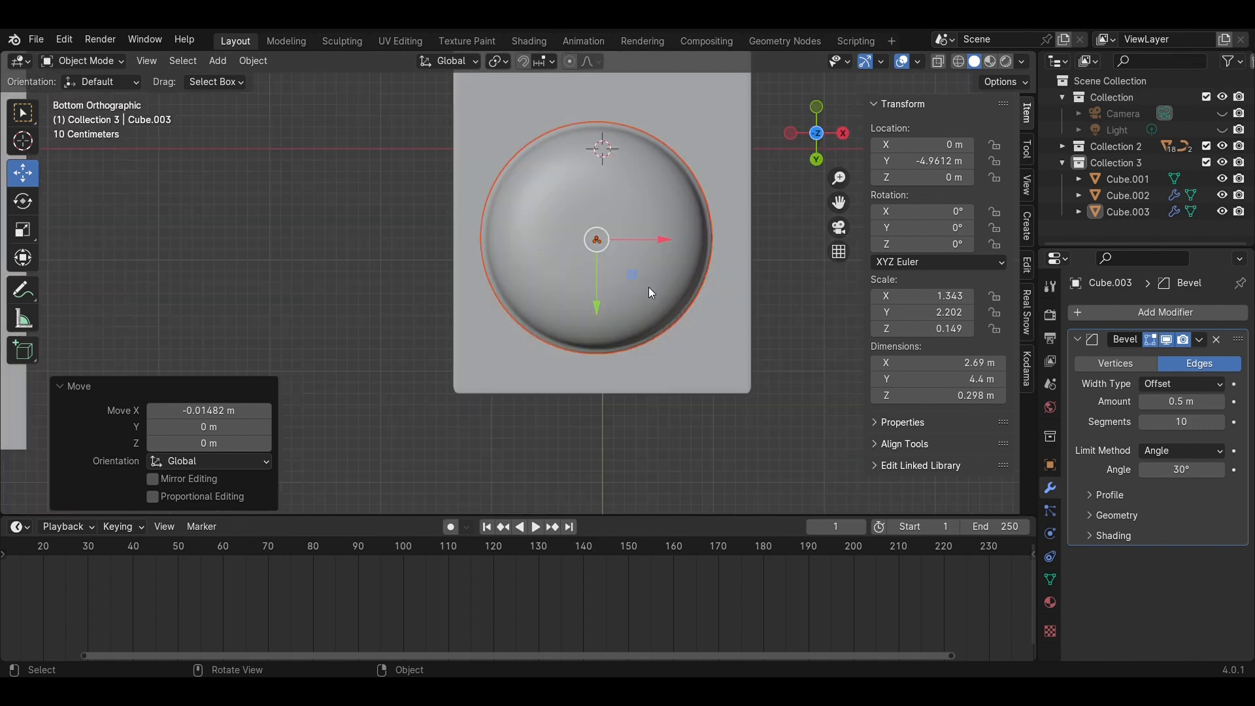
click(817, 107)
drag(608, 251, 633, 188)
Turn on X-ray and move the dessert about 0.029 m along X to center it across the tray
key(alt+z)
scroll(696, 272, up, 2)
click(817, 106)
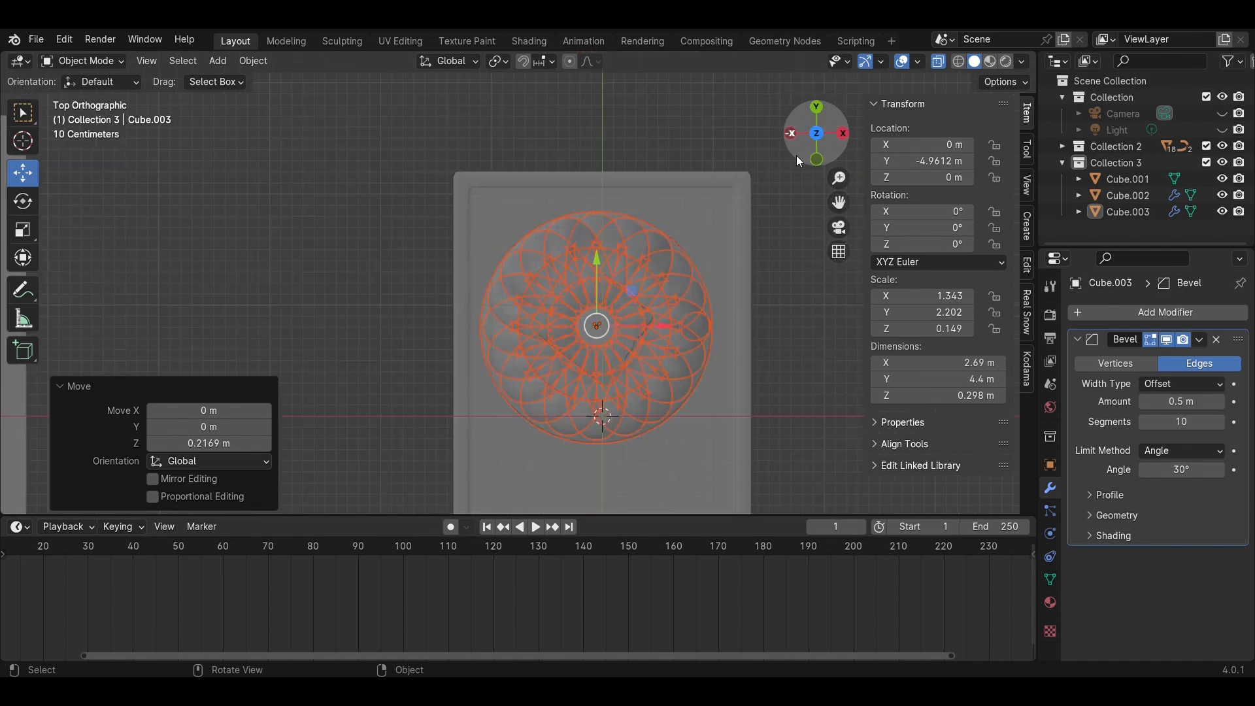
drag(655, 323, 660, 323)
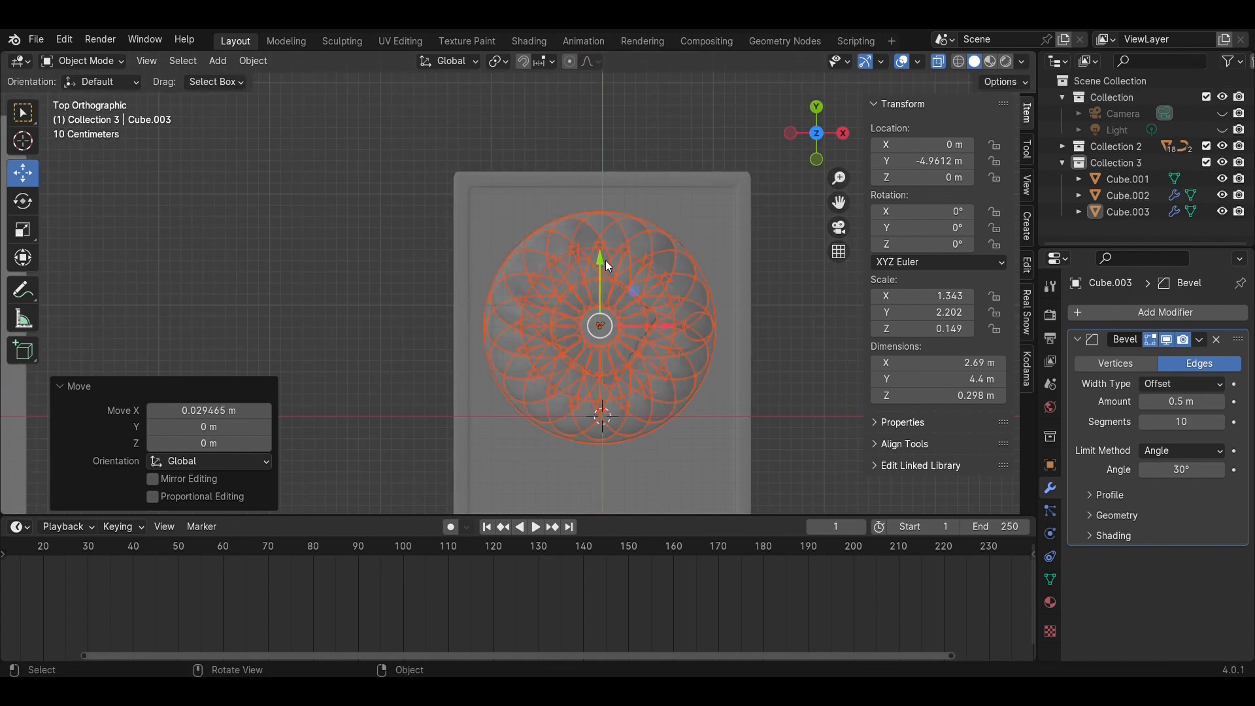
drag(605, 260, 604, 263)
Create a linked duplicate of the dessert about 2.2 m along negative Y and fine-tune its spacing
scroll(654, 255, down, 5)
shift+middle_drag(696, 262, 710, 214)
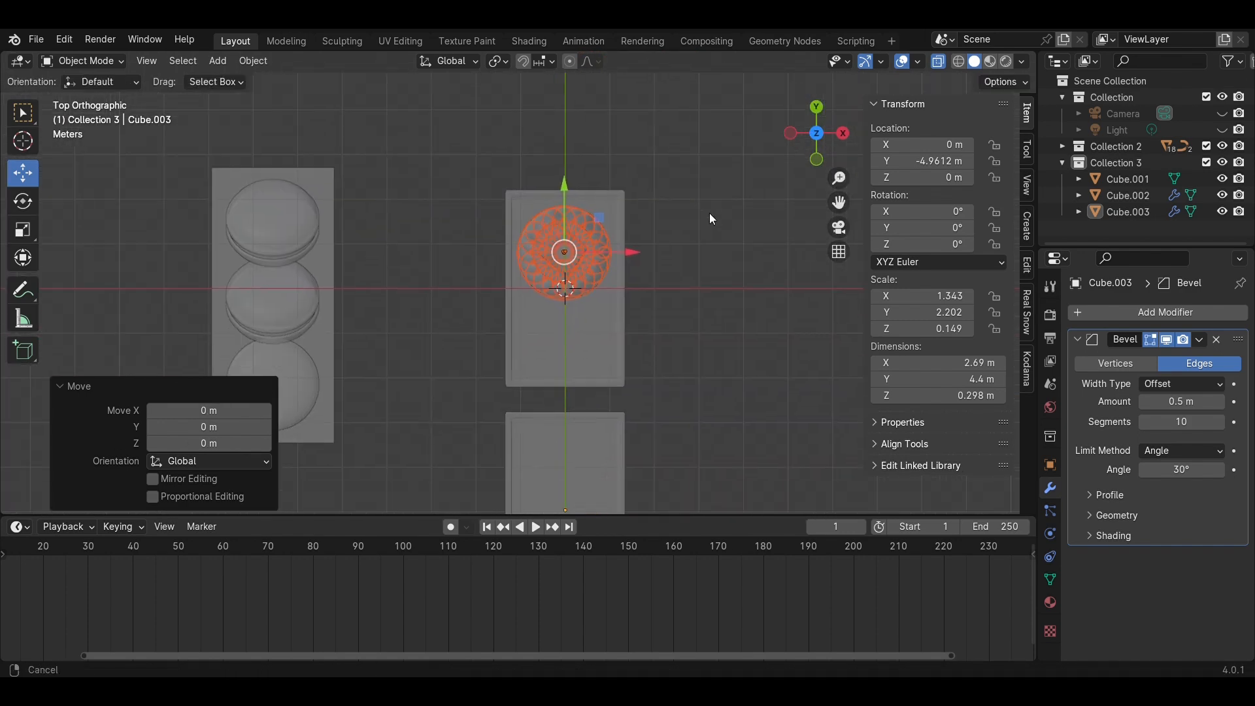
key(shift+d)
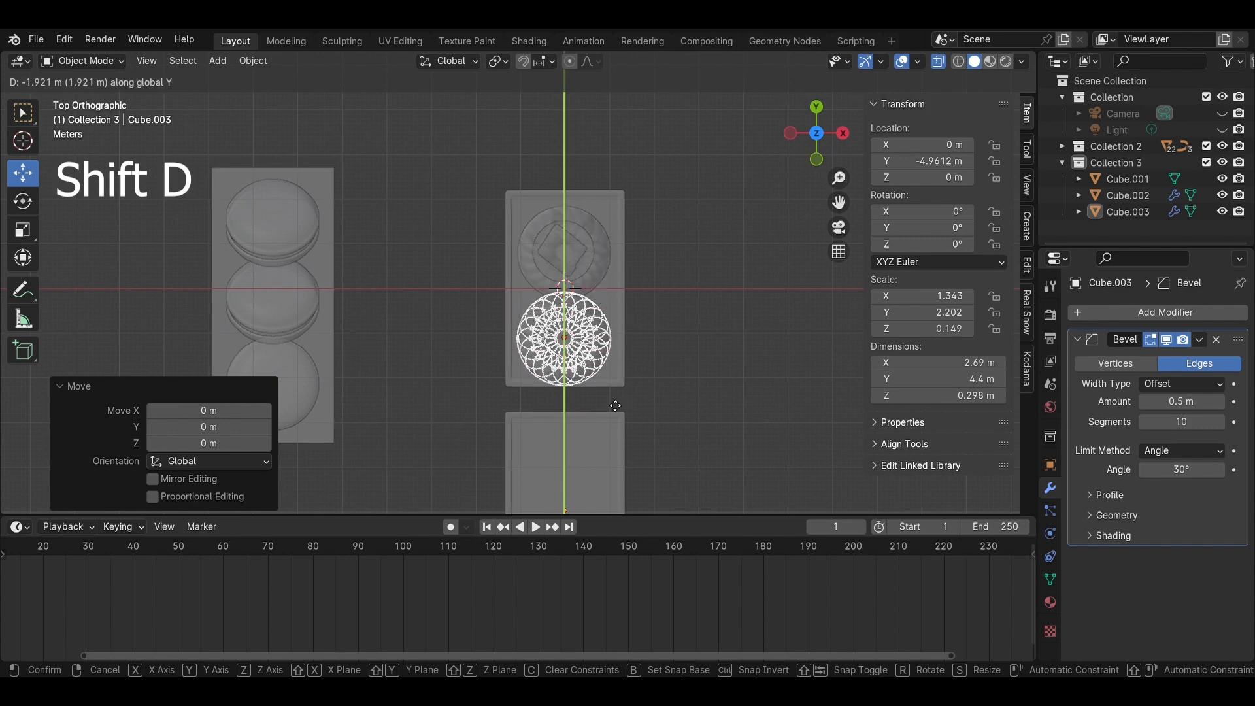
click(614, 416)
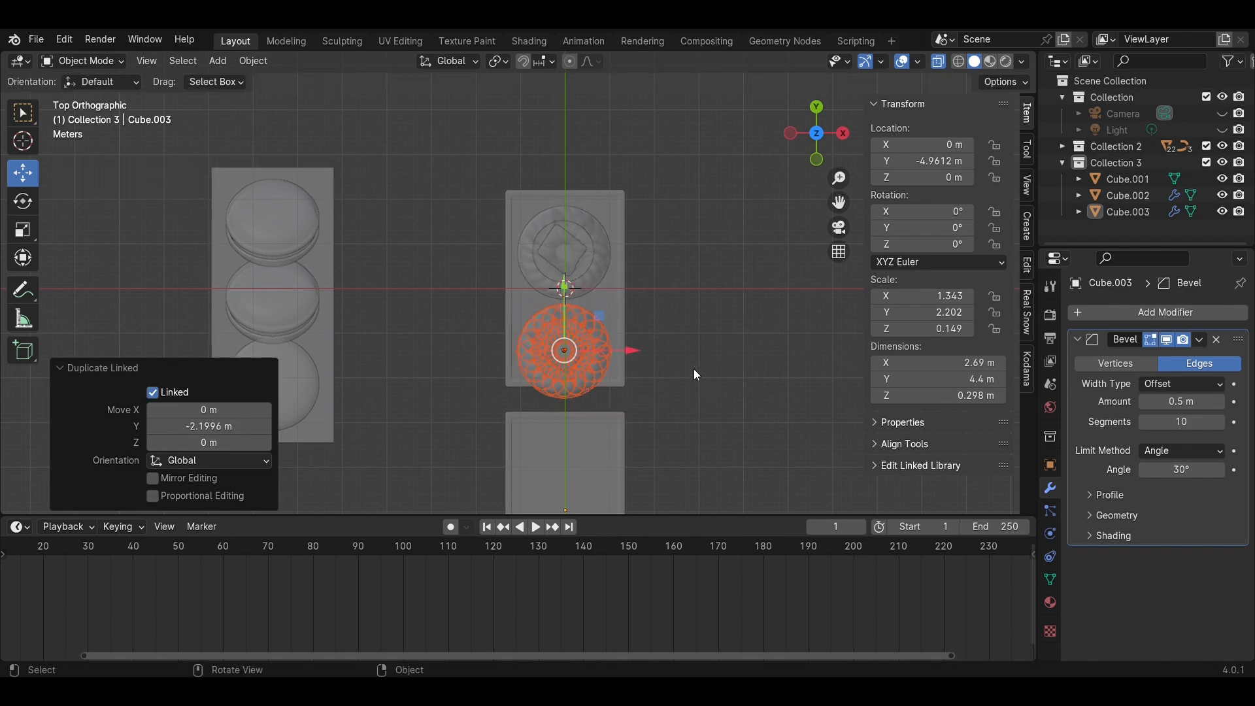
scroll(694, 374, up, 3)
drag(600, 336, 600, 338)
click(680, 491)
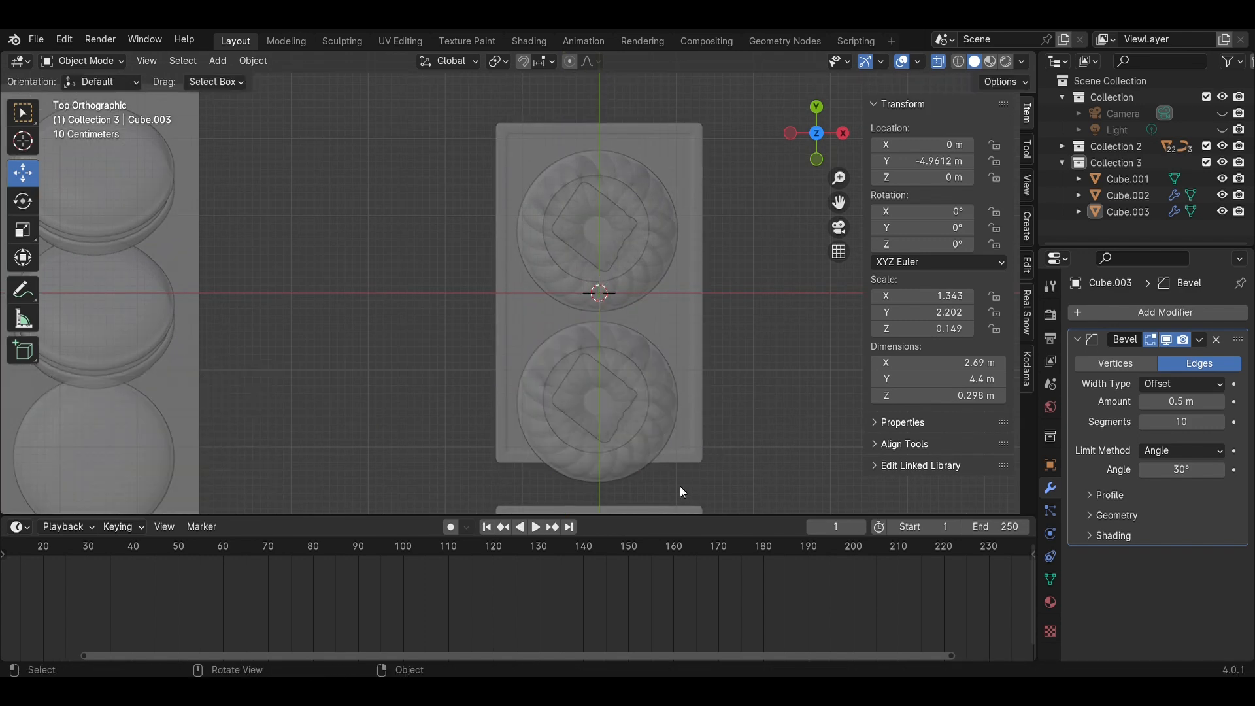
Move the empty second tray farther along negative Y to about Y -8.56 m
scroll(680, 492, down, 3)
click(608, 451)
scroll(607, 447, down, 3)
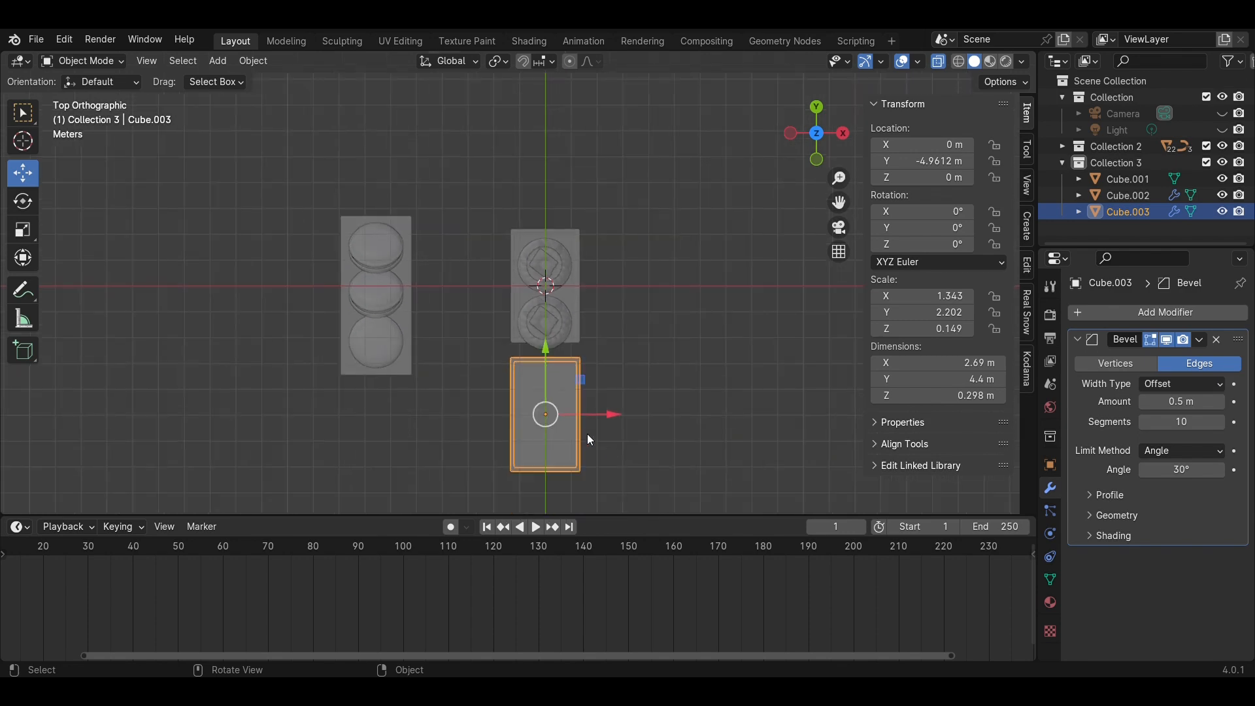
drag(545, 356, 545, 450)
click(625, 346)
Extend the first tray's end faces along negative Y beyond the second dessert, making it about 4.97 m long, and save the file
scroll(628, 345, up, 7)
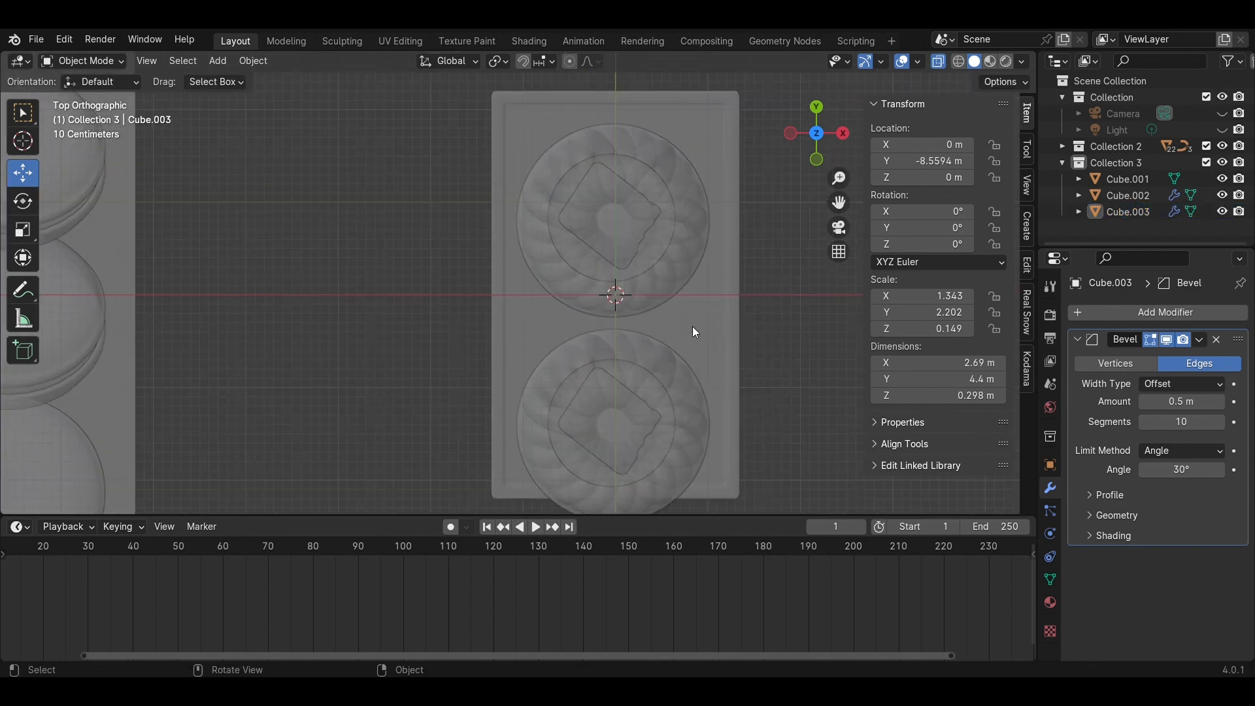
click(697, 327)
scroll(696, 328, down, 4)
key(Tab)
drag(734, 449, 442, 369)
scroll(305, 327, up, 3)
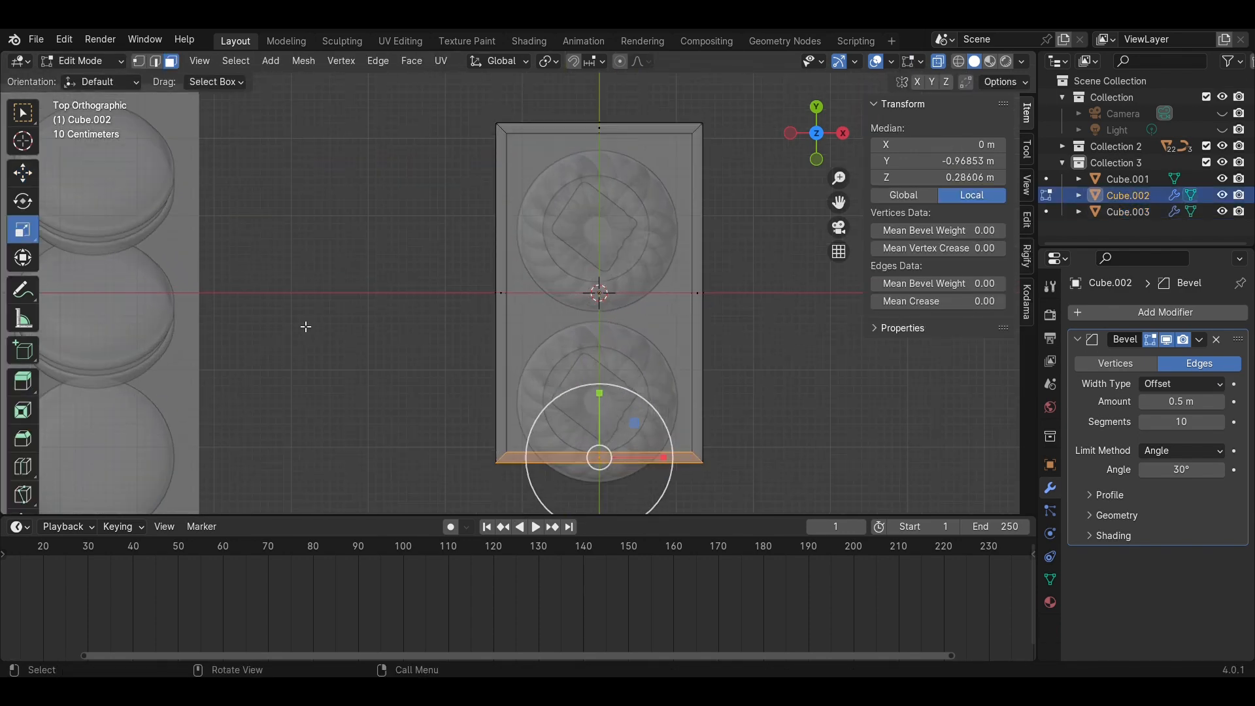
click(26, 183)
drag(607, 407, 611, 453)
key(Tab)
click(787, 452)
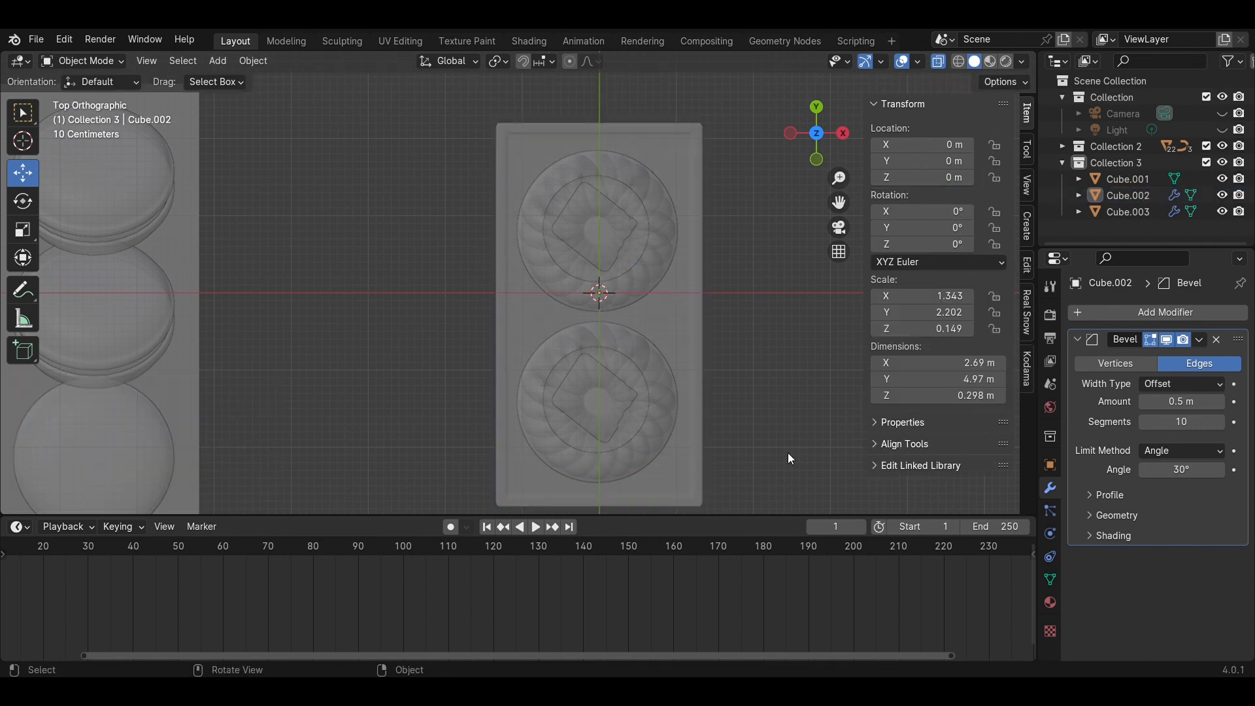
key(ctrl+s)
Move all parts of the cherry-topped dessert onto the empty second tray, shifting it about 3.8 m along X and along negative Y
scroll(787, 452, down, 5)
scroll(607, 157, up, 3)
shift+middle_drag(606, 157, 631, 328)
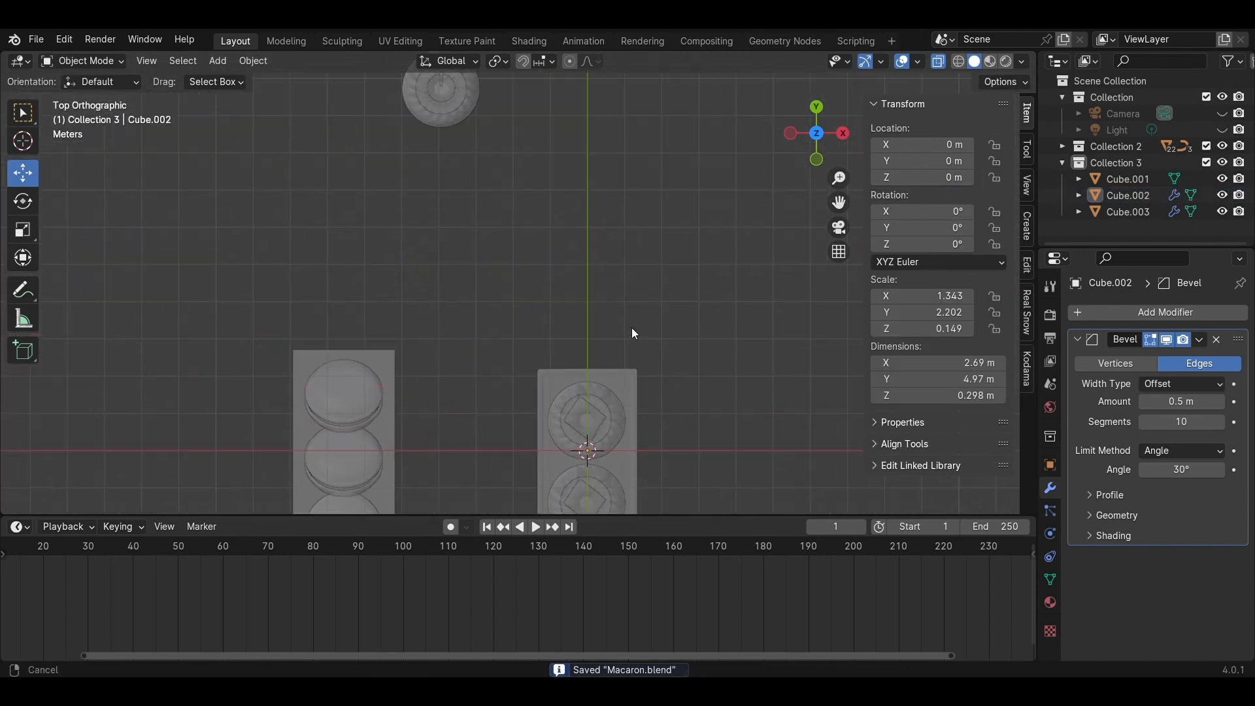
drag(590, 263, 300, 42)
scroll(550, 291, down, 3)
drag(474, 159, 474, 409)
shift+middle_drag(574, 387, 608, 178)
drag(570, 255, 639, 269)
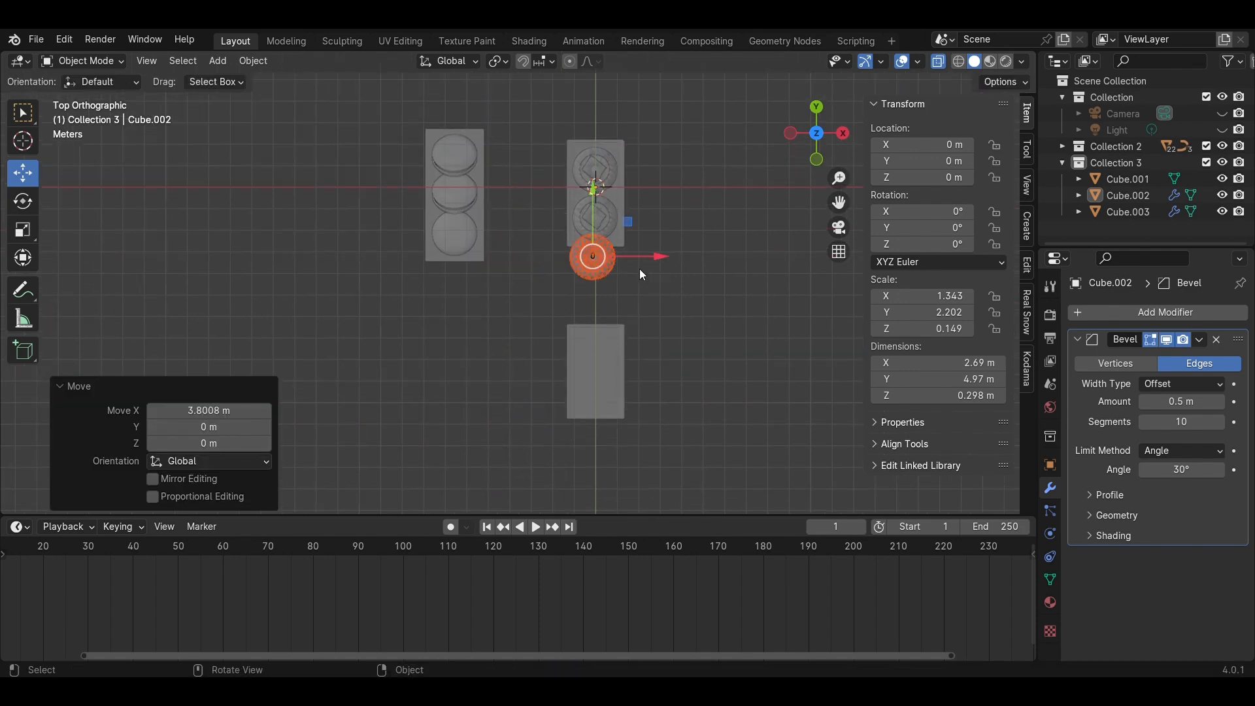
scroll(640, 269, up, 3)
drag(625, 199, 673, 368)
Center the cherry-topped dessert across the second tray, adjusting it along X and about 0.007 m along Y
scroll(693, 385, up, 3)
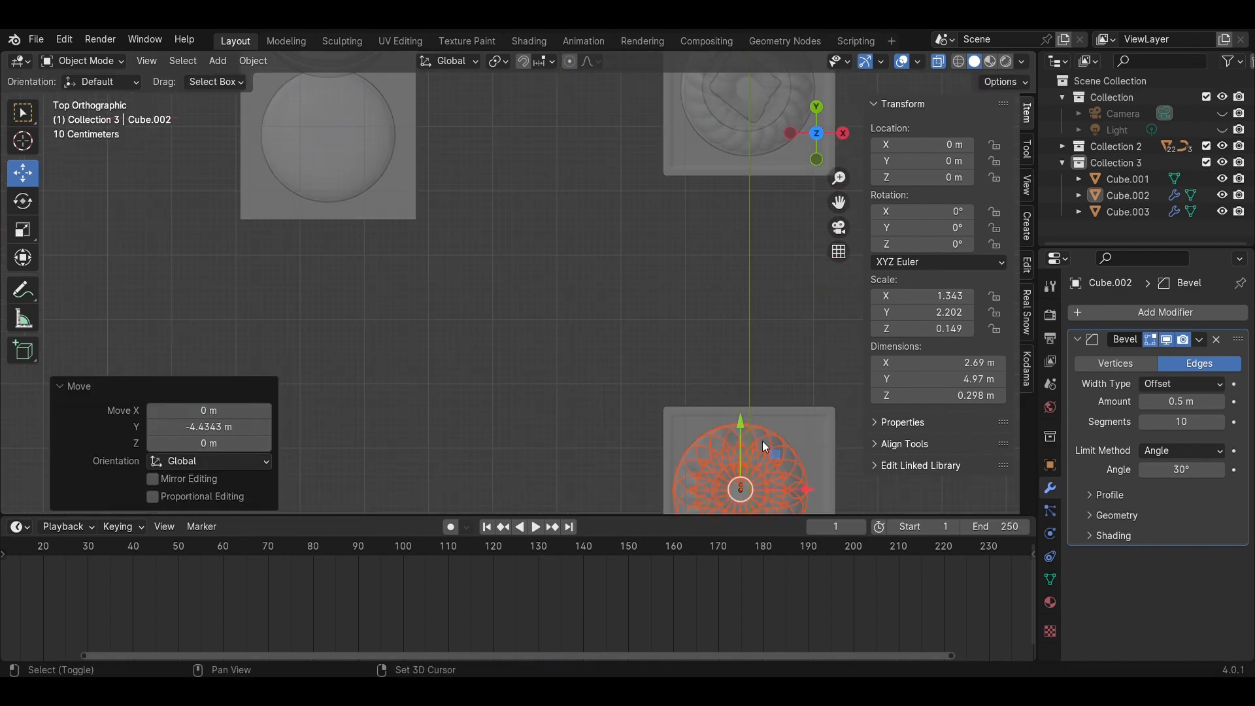
shift+middle_drag(762, 441, 485, 320)
scroll(551, 375, up, 2)
drag(506, 409, 521, 412)
drag(449, 348, 451, 347)
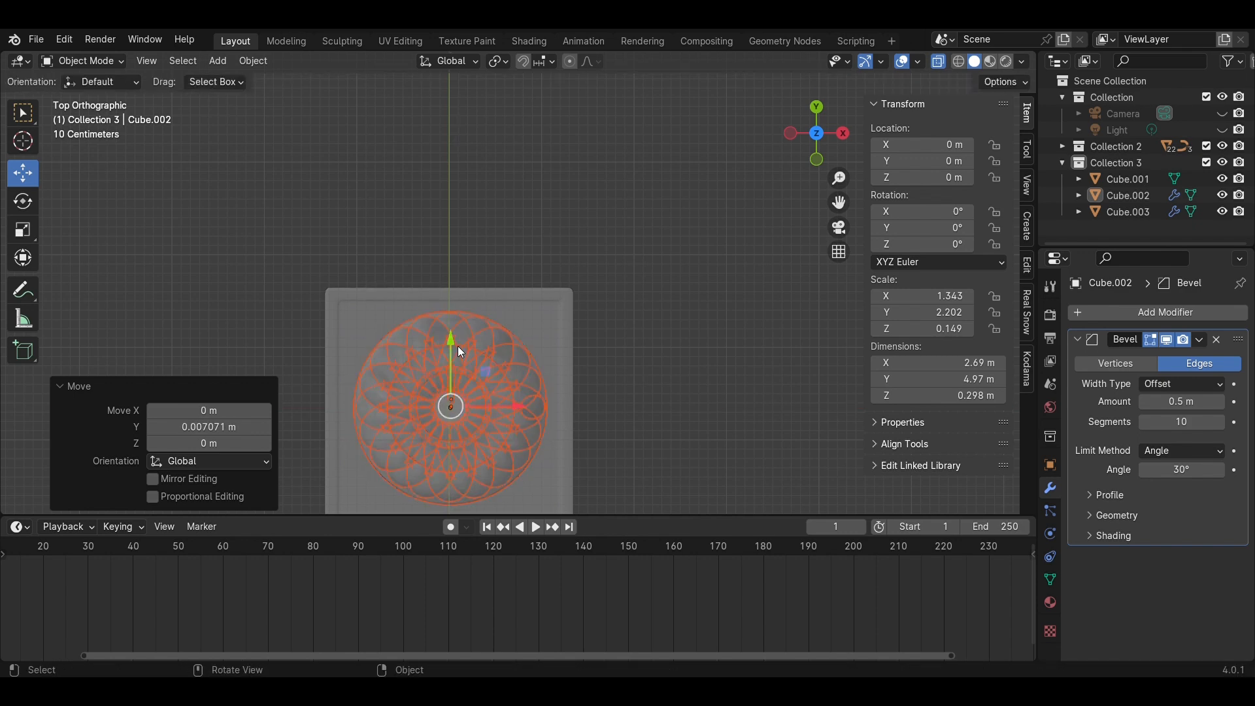
Duplicate the cherry-topped dessert along negative Y so the copy sits beside the original on the second tray
scroll(615, 366, down, 4)
shift+middle_drag(639, 372, 661, 302)
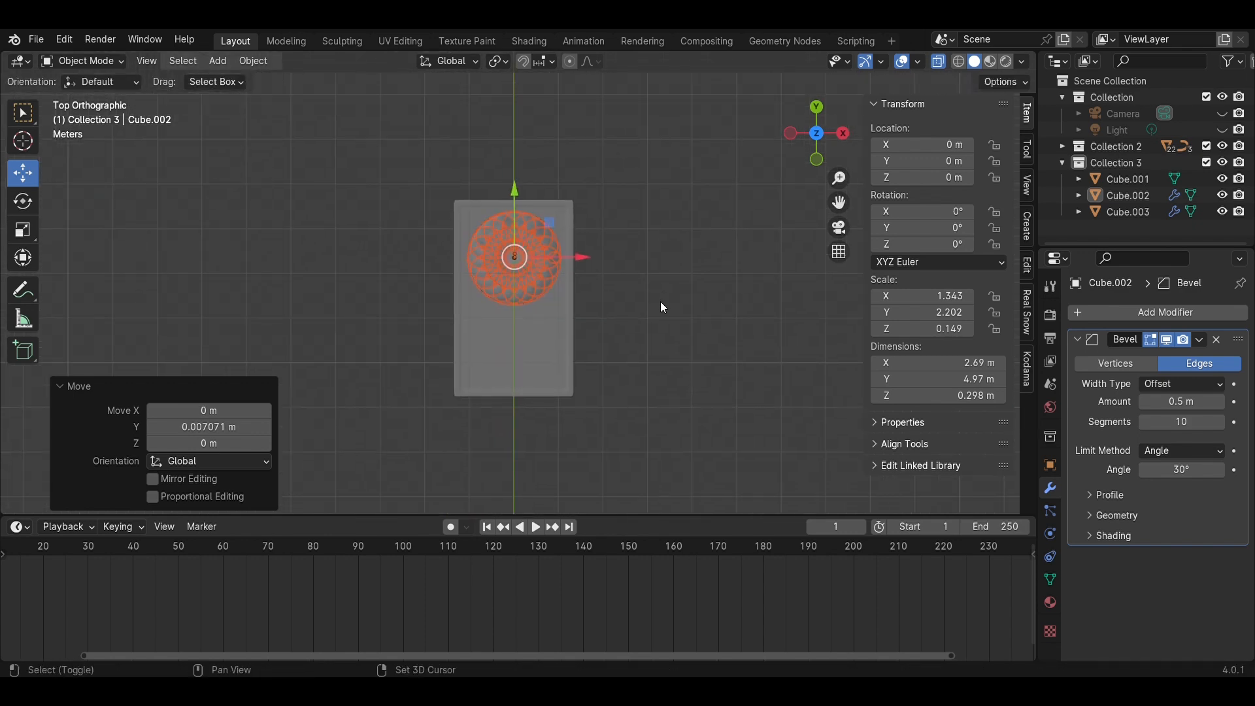
key(shift+d)
key(y)
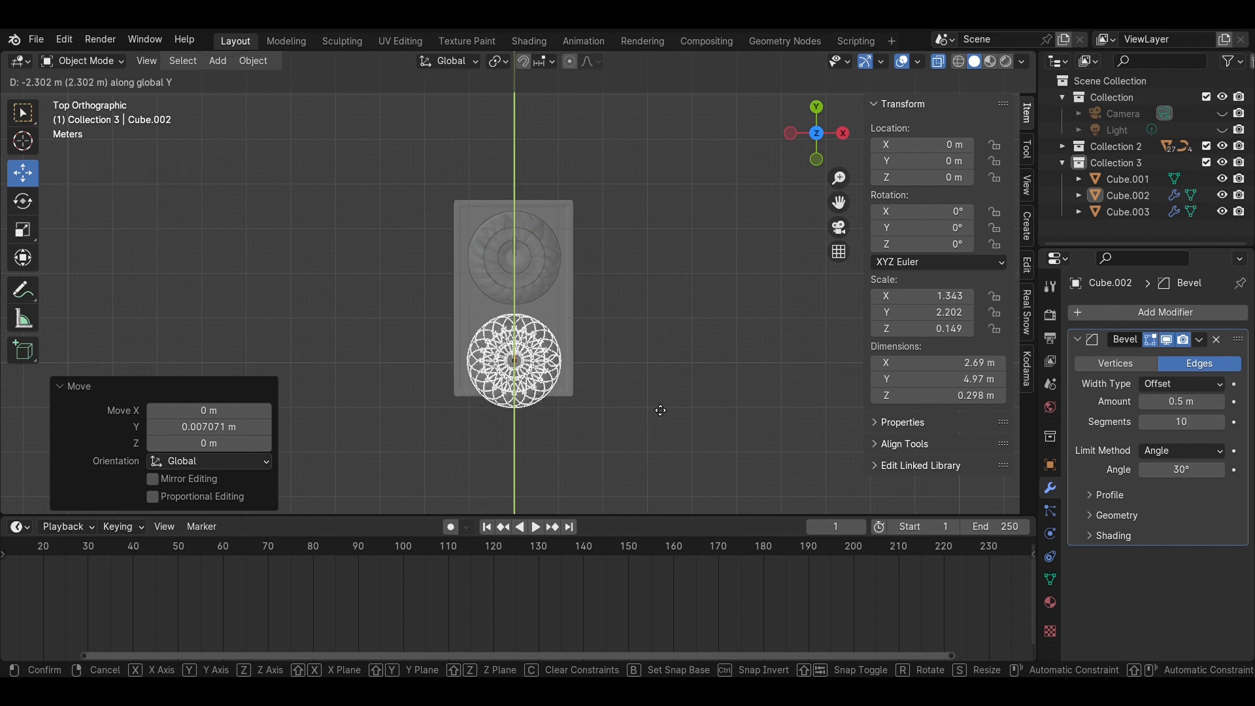
click(661, 406)
click(678, 402)
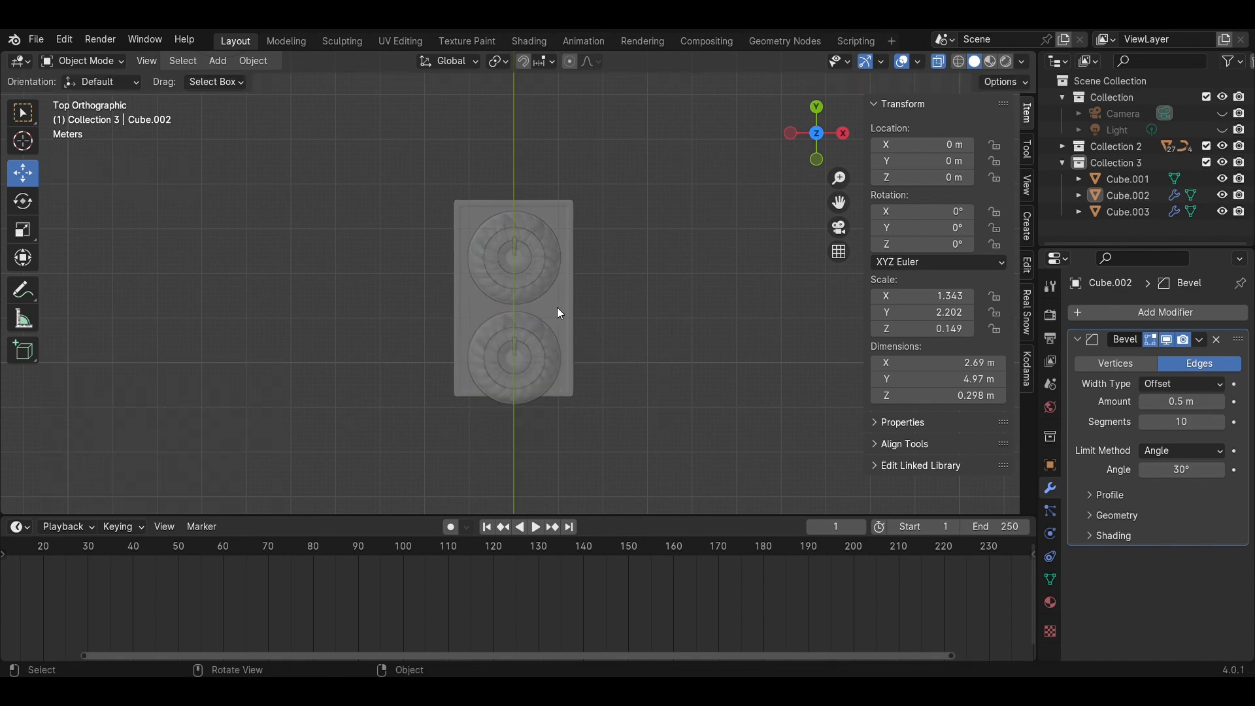
Extend the second tray's end faces along negative Y, making it about 4.87 m long, and save the file
click(558, 309)
key(Tab)
drag(668, 457, 401, 378)
scroll(500, 371, up, 2)
drag(514, 392, 519, 424)
key(Tab)
click(689, 410)
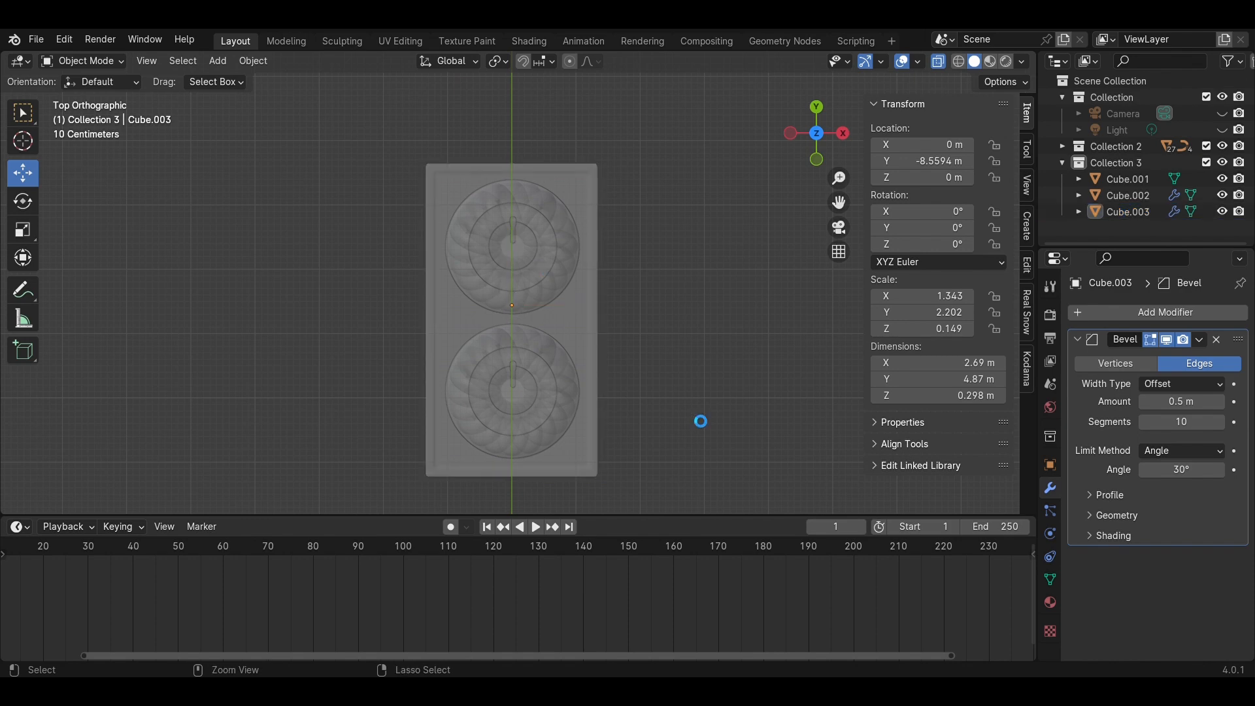
key(ctrl+s)
middle_drag(689, 410, 656, 312)
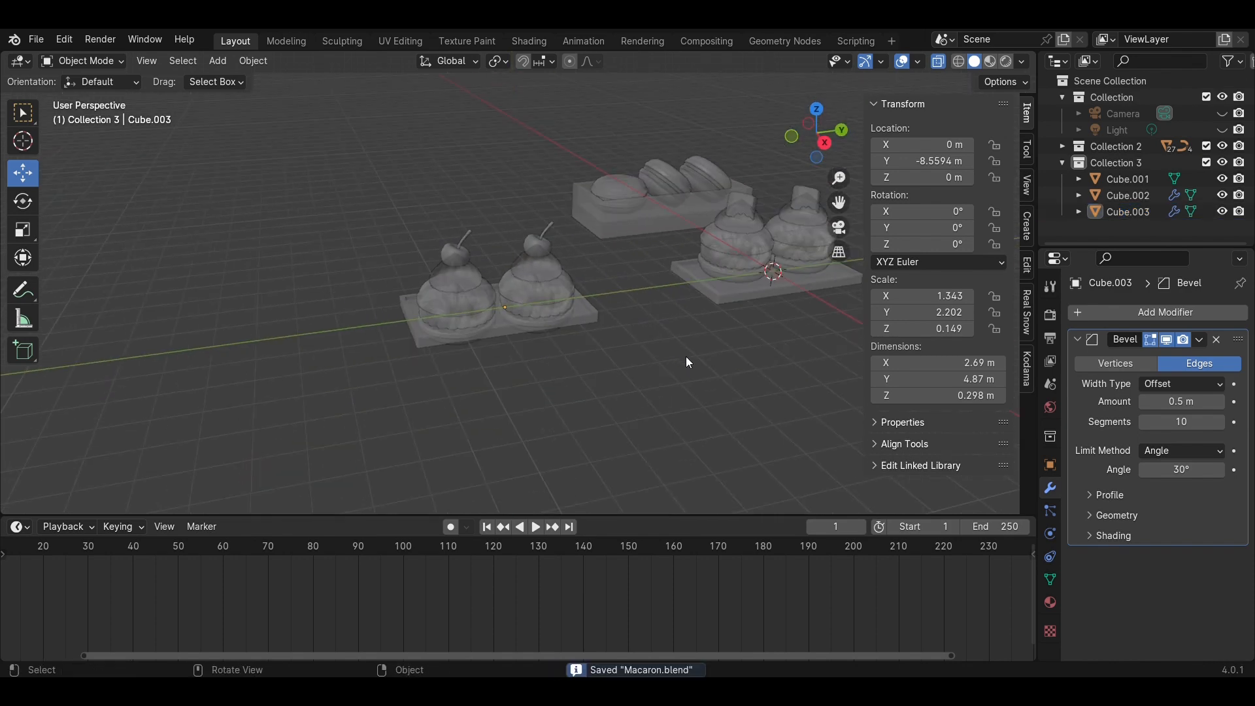
Lower the second tray about 0.64 m along Z so it sits beneath the two cherry-topped desserts
click(823, 148)
scroll(686, 327, up, 4)
click(704, 384)
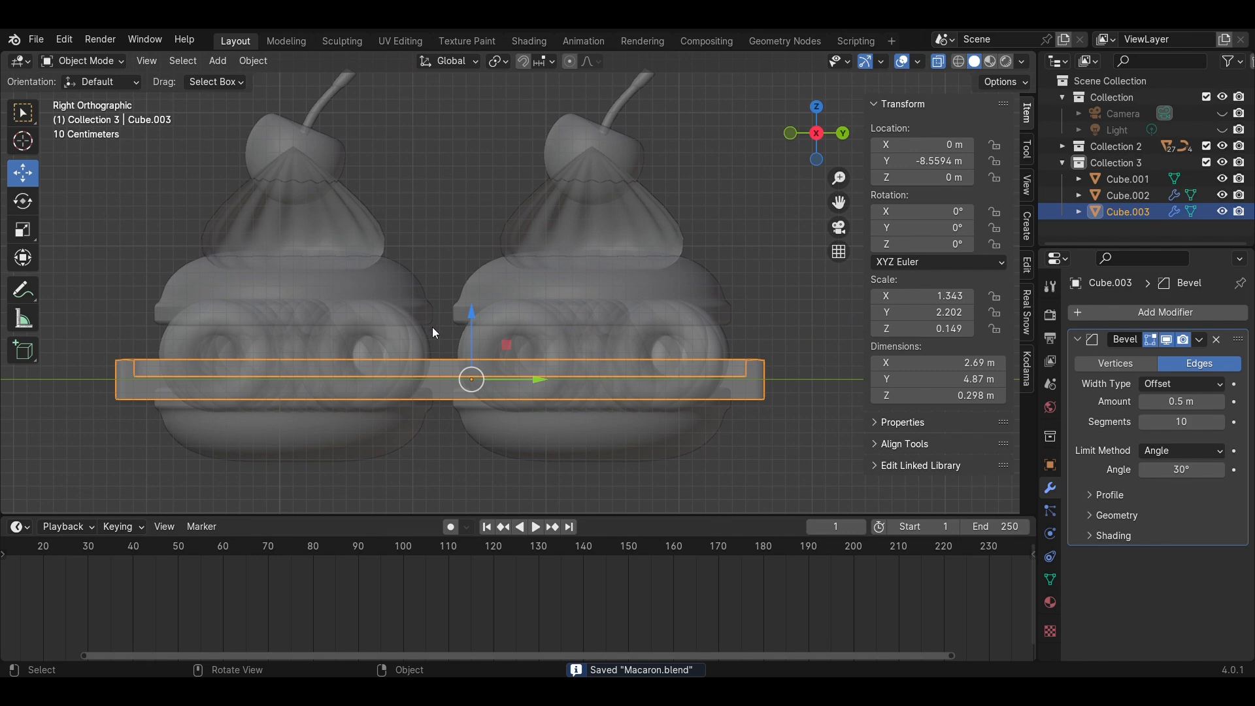
key(g)
key(z)
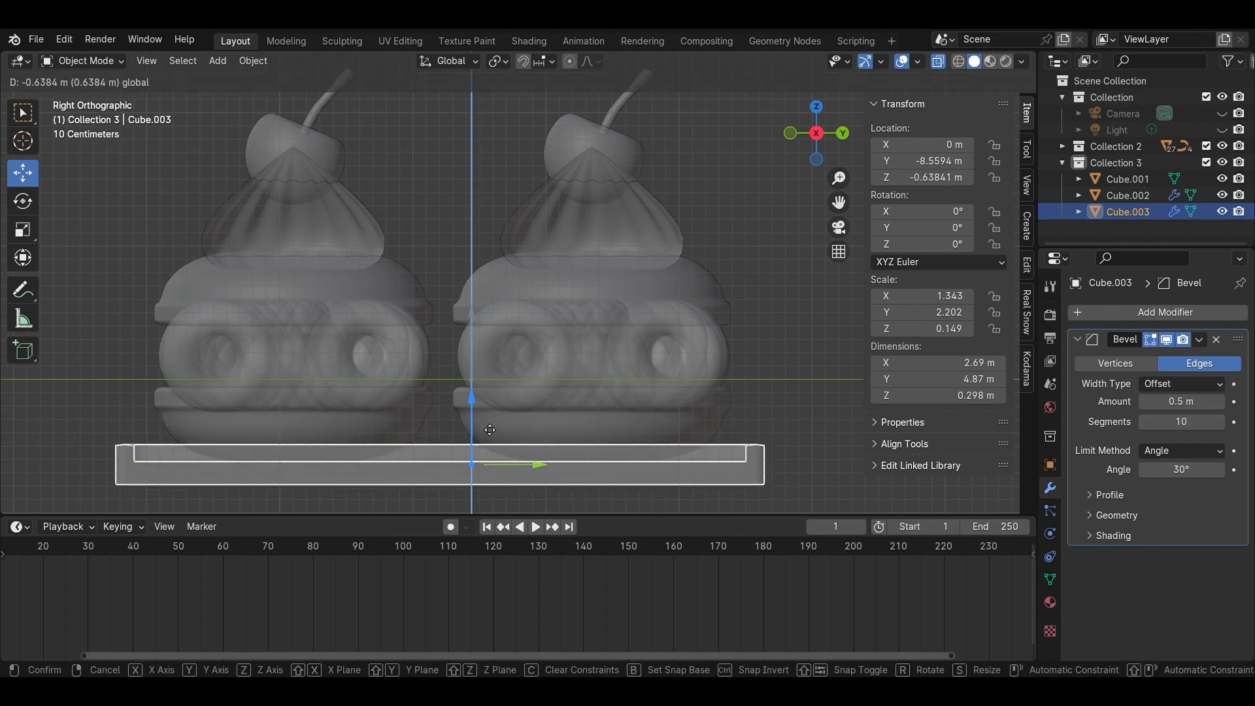
click(489, 429)
Raise the second tray together with its two cherry-topped desserts along Z, bringing the tray to about 0.206 m in height
scroll(570, 416, down, 4)
drag(596, 377, 249, 160)
key(alt+z)
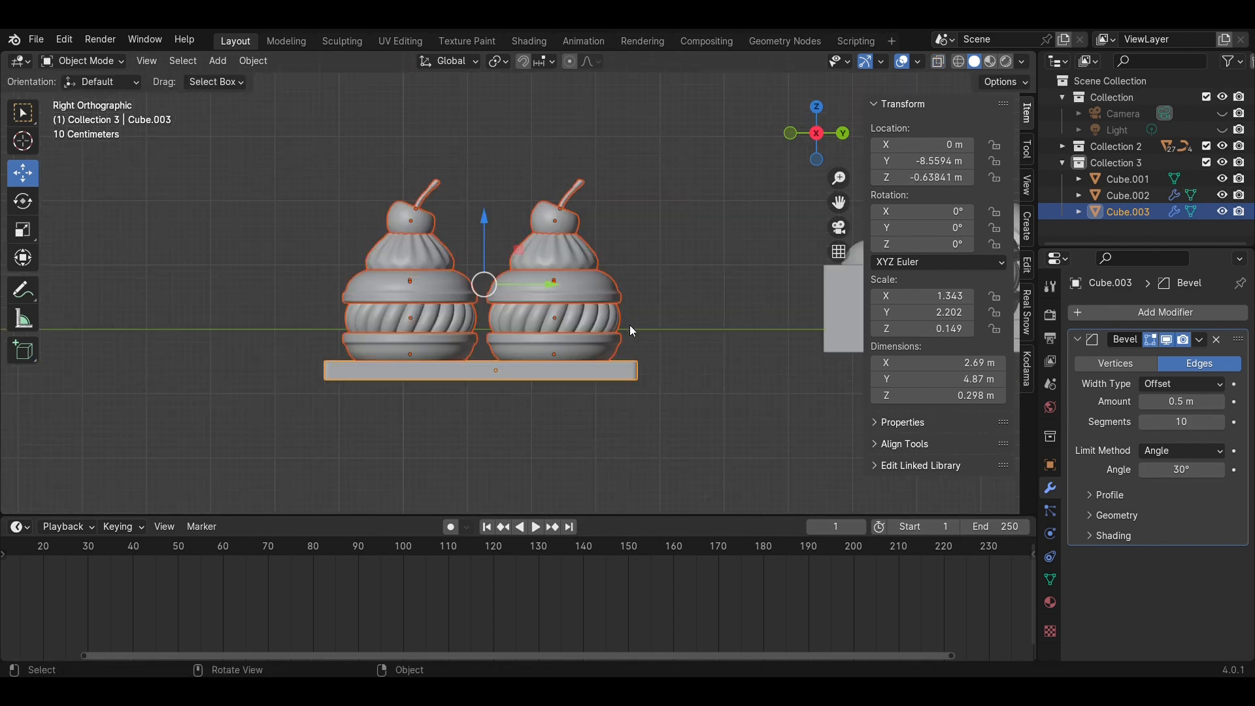
scroll(631, 327, down, 4)
shift+middle_drag(672, 392, 612, 466)
drag(444, 308, 445, 282)
click(541, 252)
middle_drag(541, 252, 636, 348)
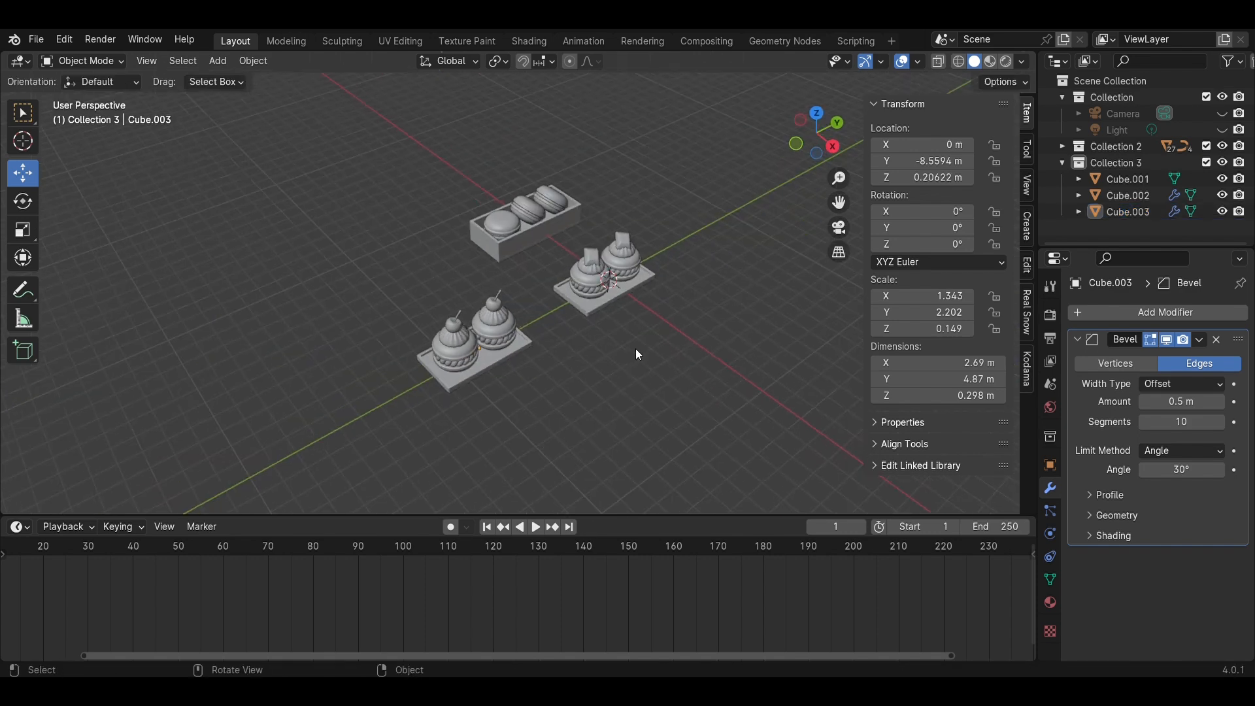
Check the dessert layout through the camera and save the file
key(KP_0)
key(ctrl+s)
key(Home)
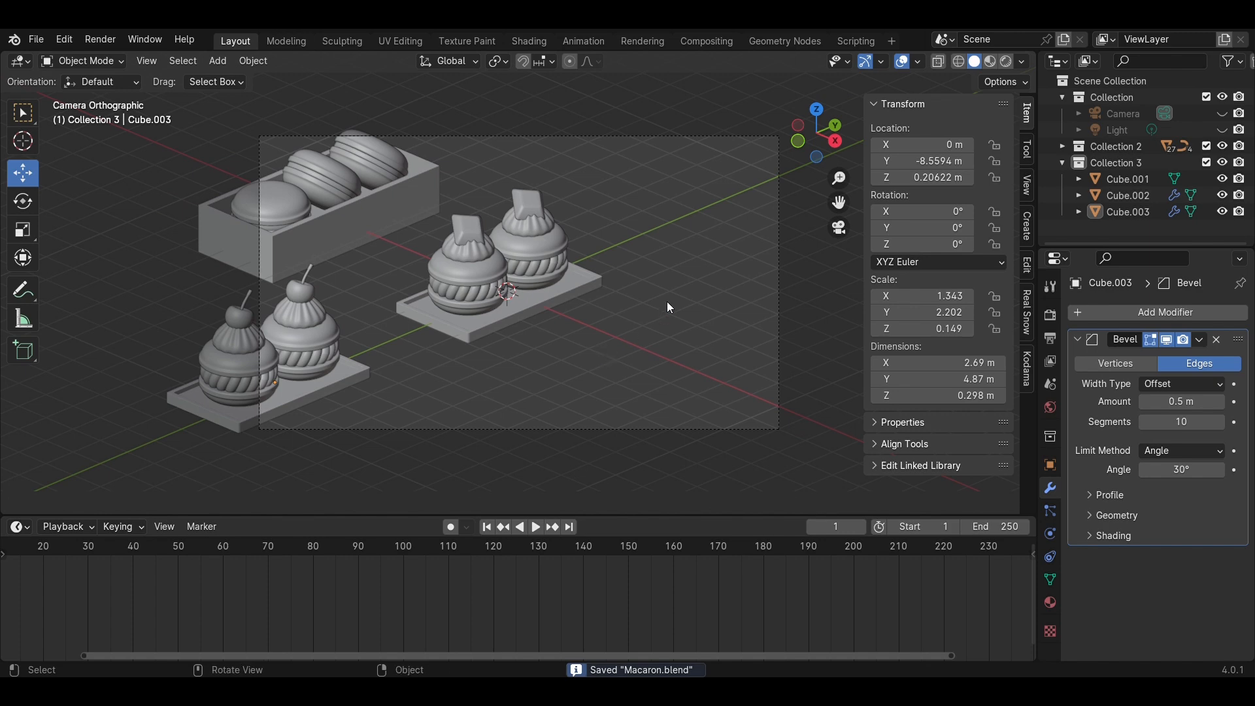
Add a plane at the world origin in the Scene Collection and scale it to about 47.9 m square as the floor
middle_drag(667, 308, 857, 96)
click(820, 122)
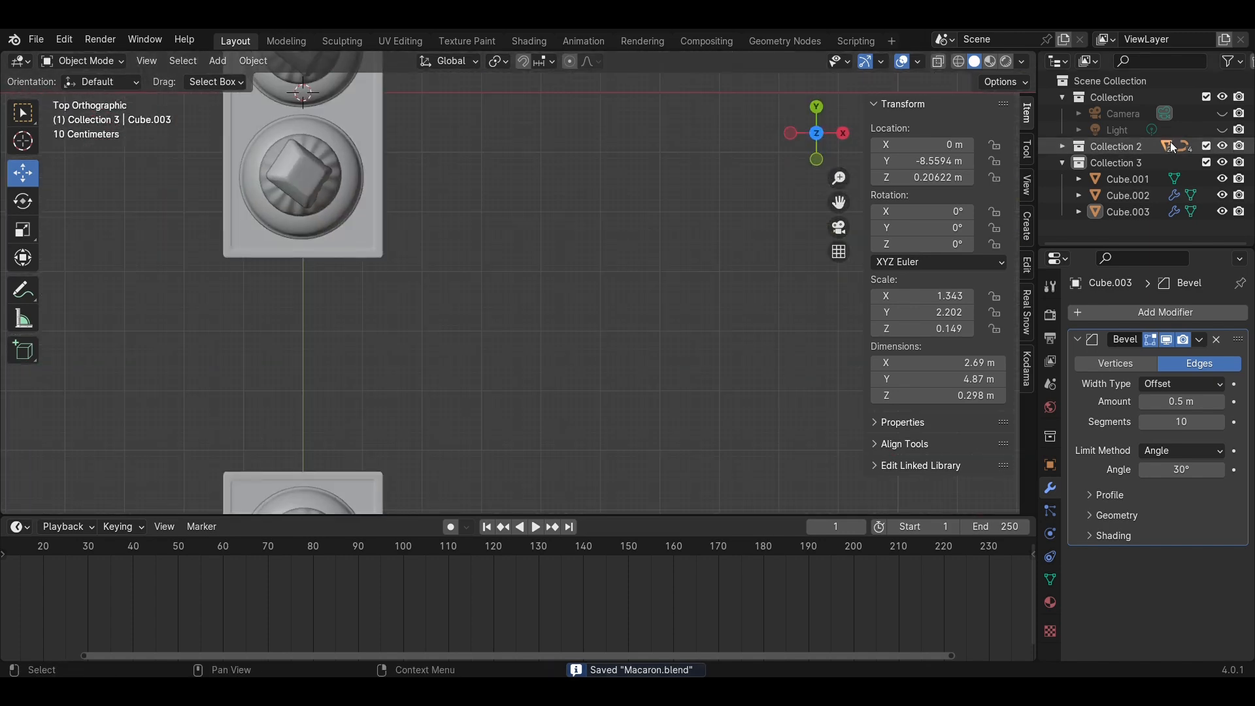
click(1085, 76)
scroll(511, 293, down, 7)
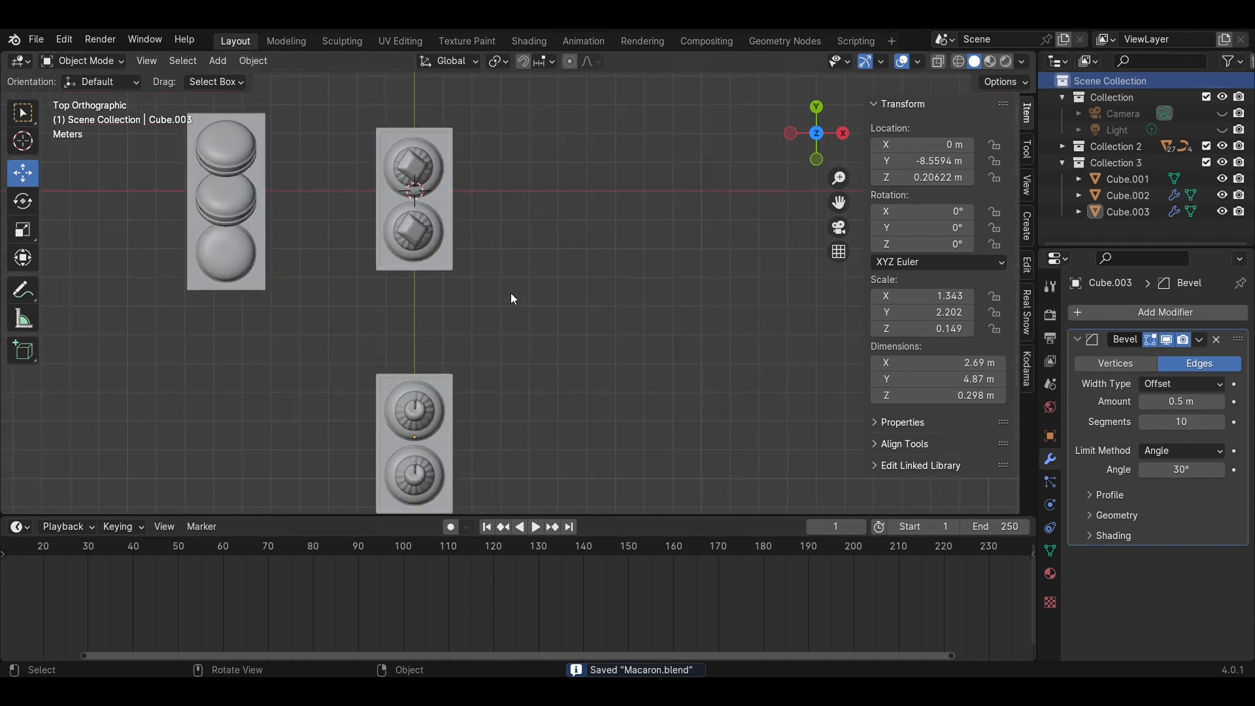
key(shift+a)
mouse_move(495, 309)
click(571, 308)
key(s)
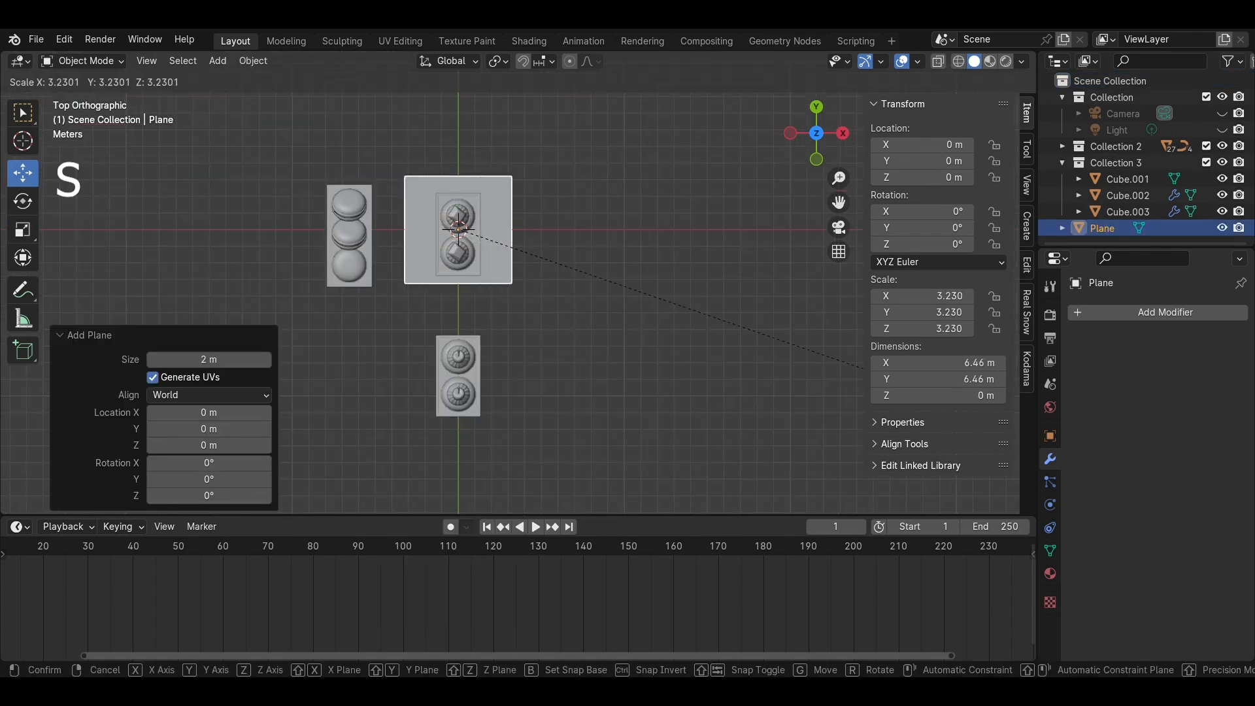
click(1180, 309)
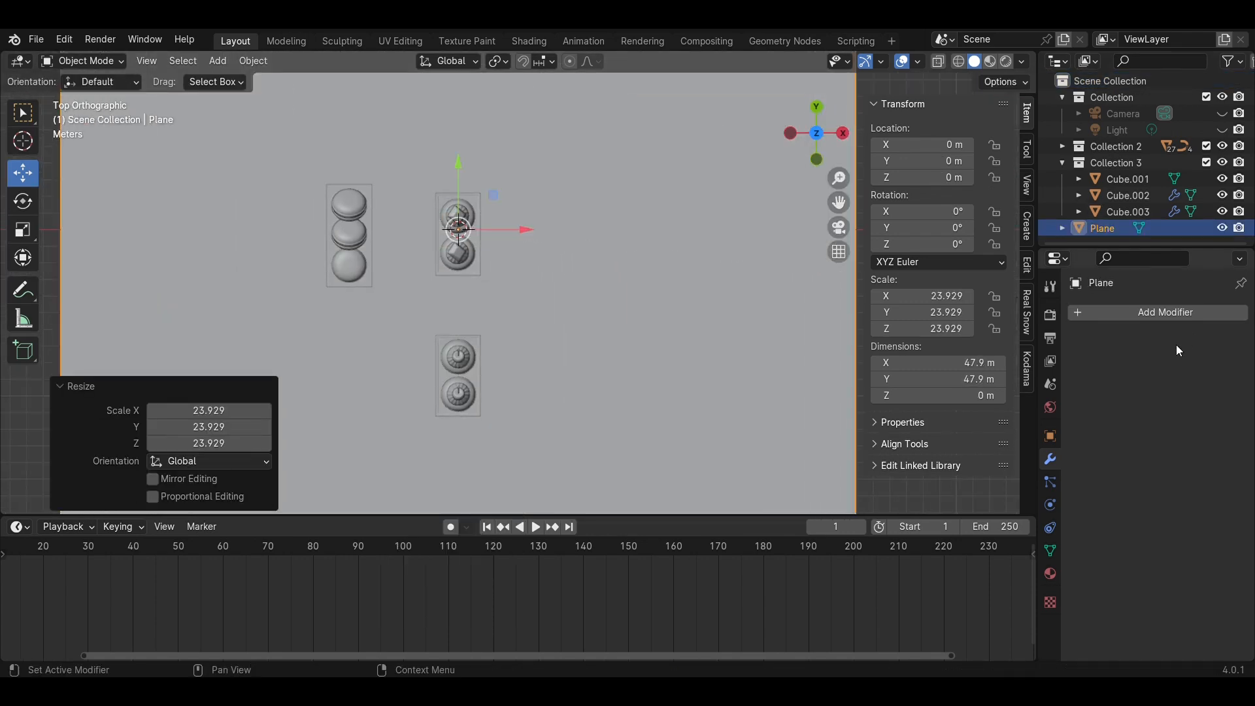
Add a Solidify modifier to the floor plane and check its thickness against the trays from the side
click(1182, 311)
mouse_move(1182, 309)
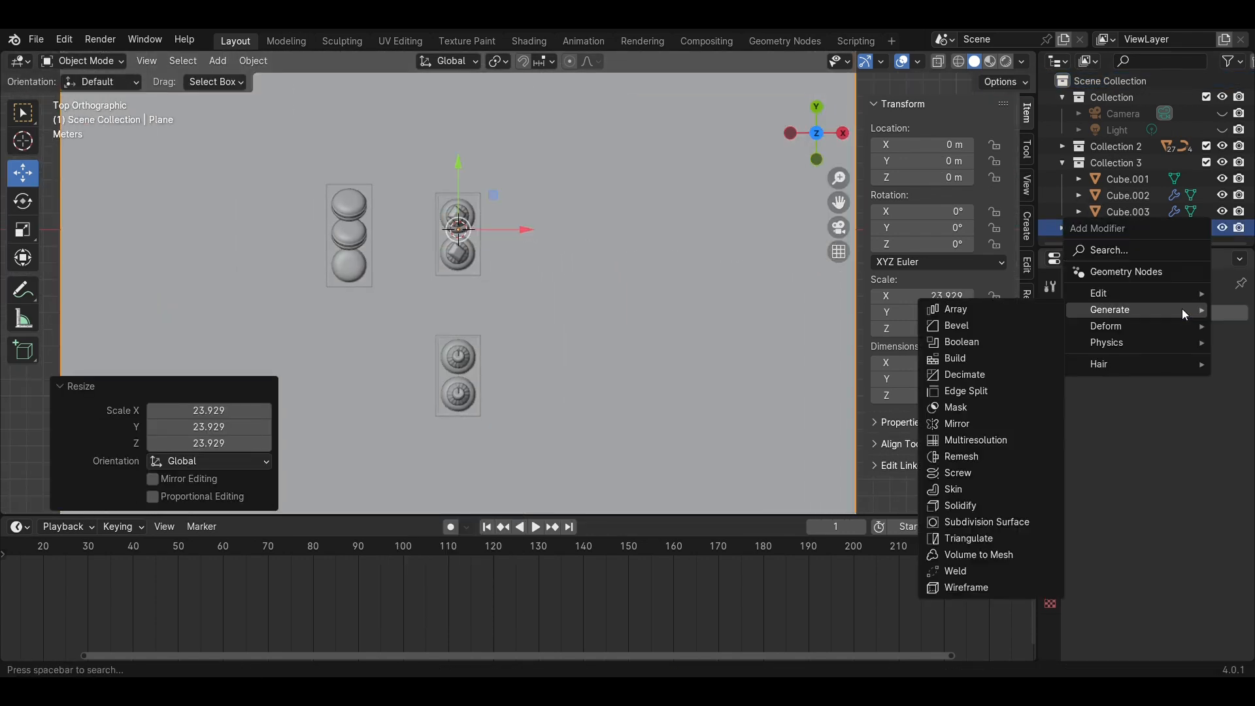
click(983, 504)
click(844, 132)
scroll(680, 218, up, 3)
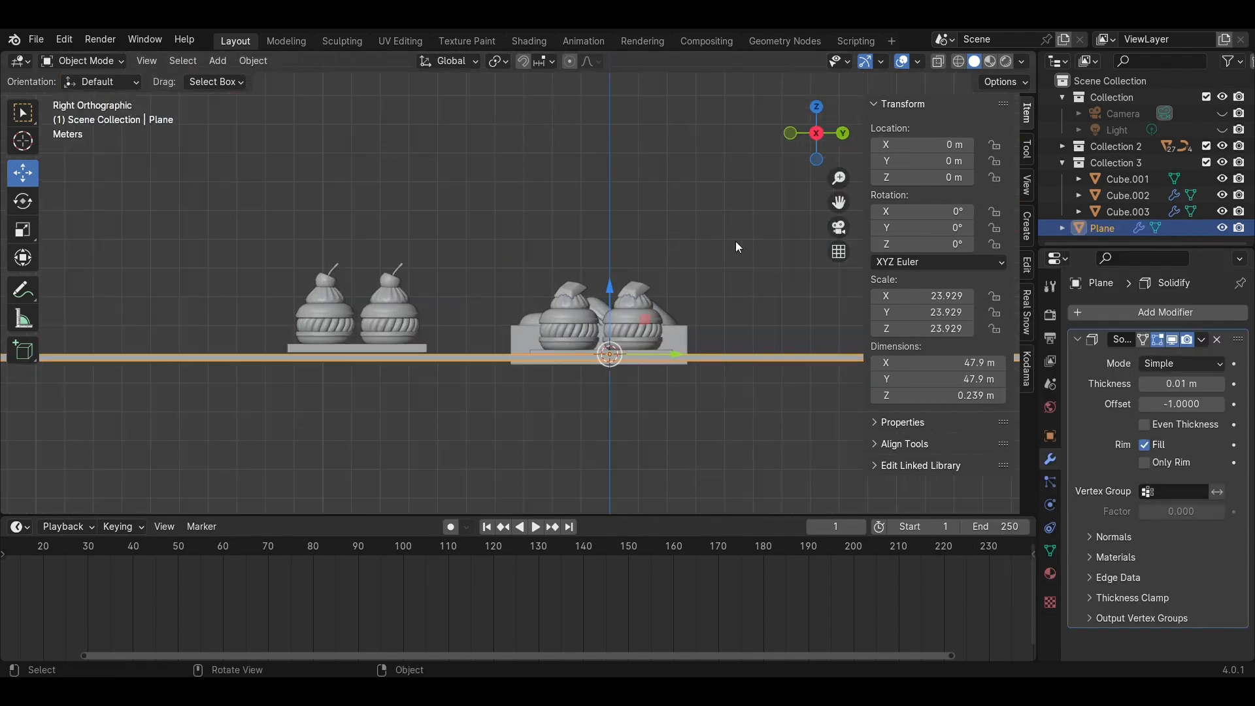
click(736, 242)
Move the floor plane into the first collection alongside the camera and light, and hide it in the viewport
middle_drag(640, 256, 639, 302)
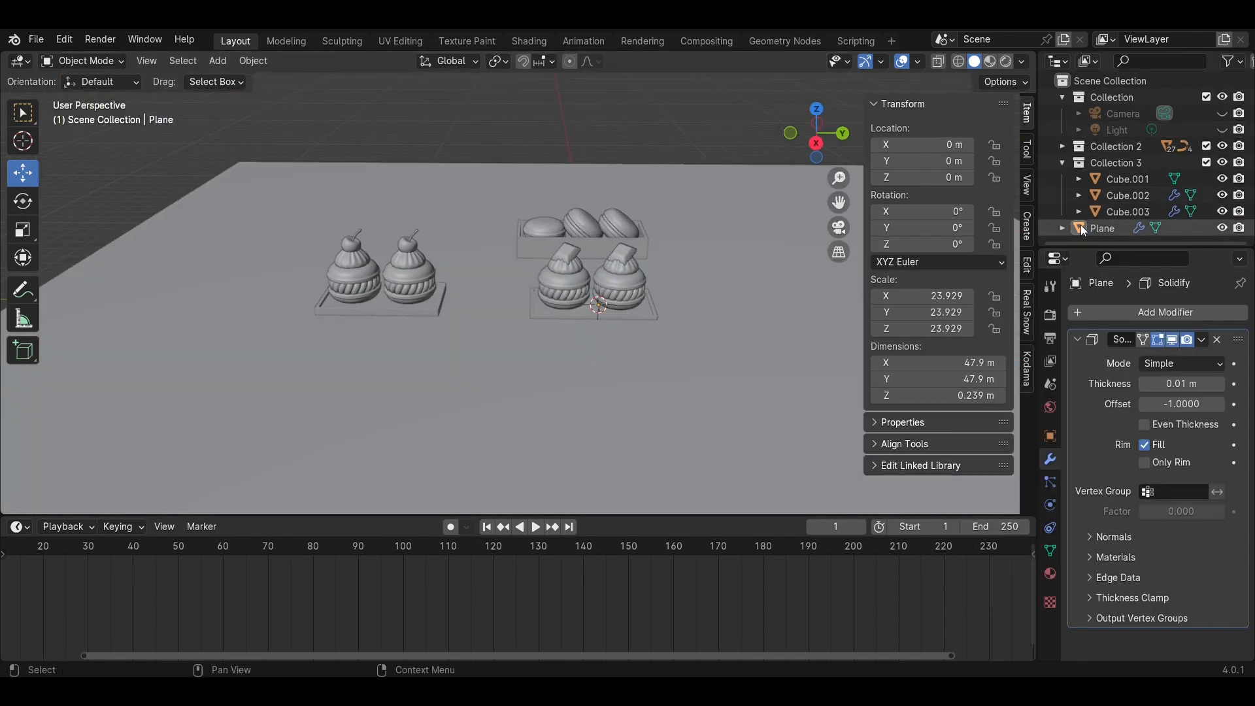
drag(1085, 227, 1091, 127)
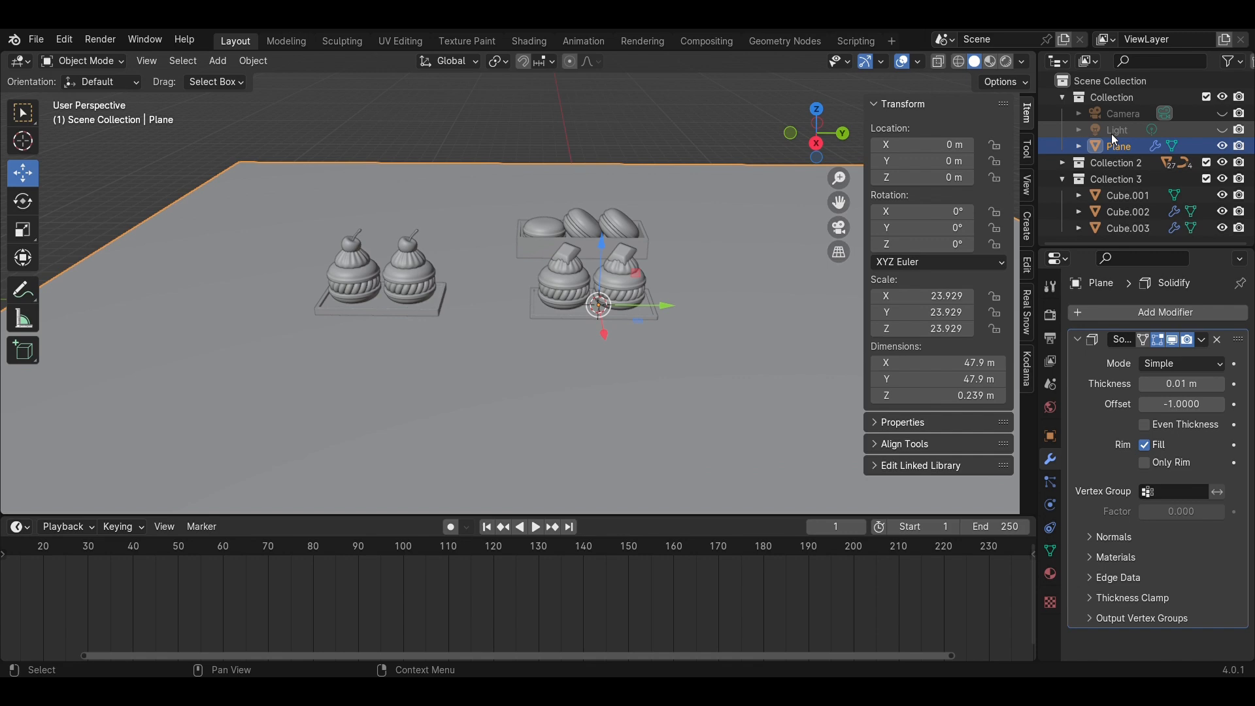
click(1223, 146)
Raise the tray with the two cube-topped desserts along Z to rest on the floor plane, unhiding the plane for reference
click(817, 143)
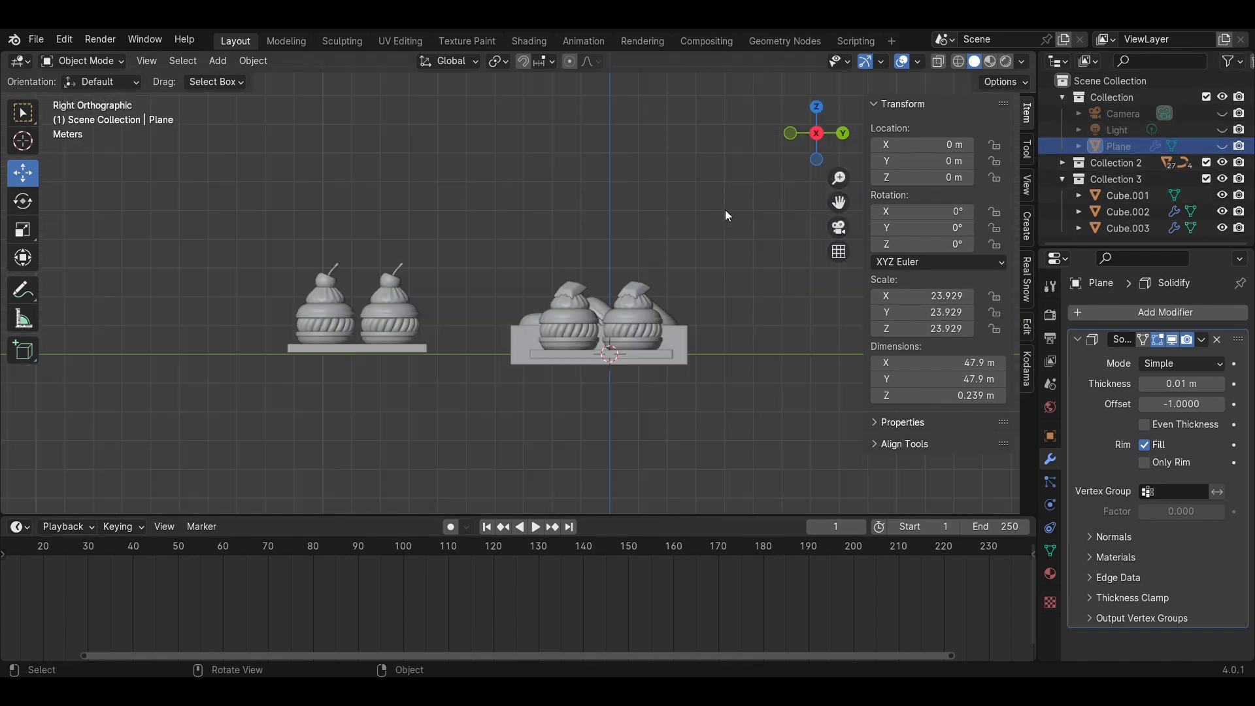
middle_drag(724, 209, 736, 315)
drag(735, 315, 492, 202)
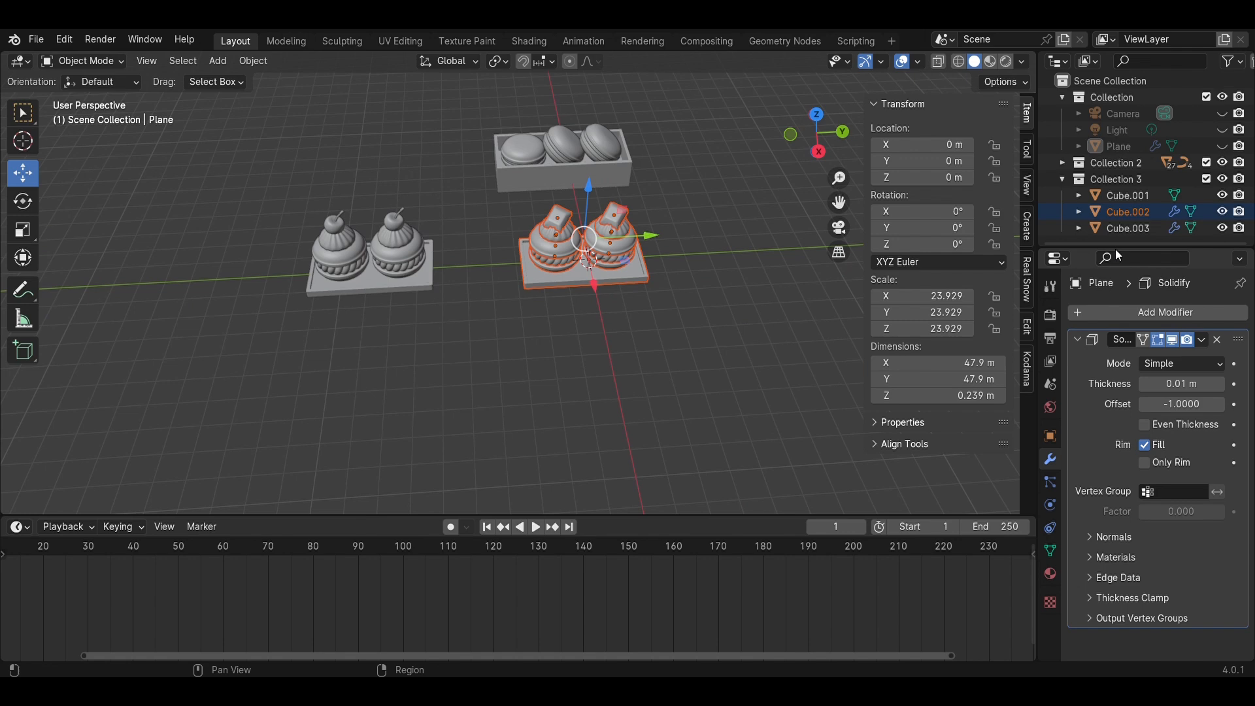
click(1223, 145)
click(817, 153)
scroll(699, 235, up, 3)
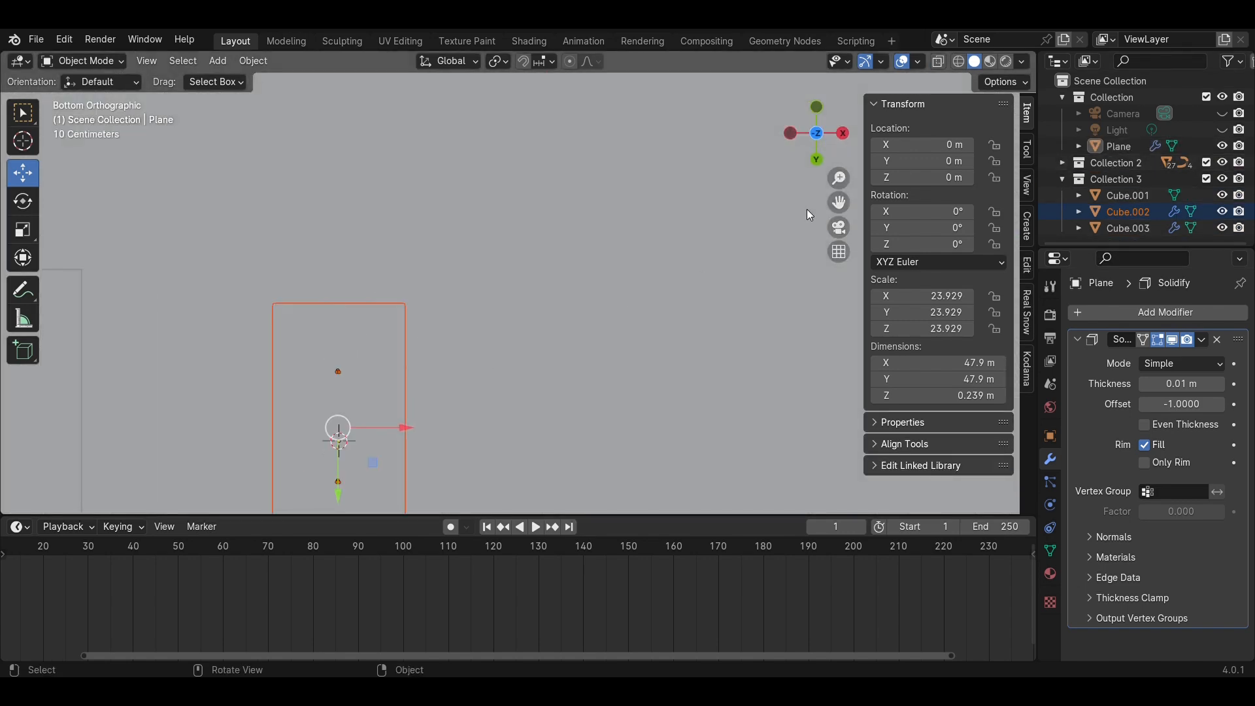
click(843, 135)
scroll(672, 383, up, 5)
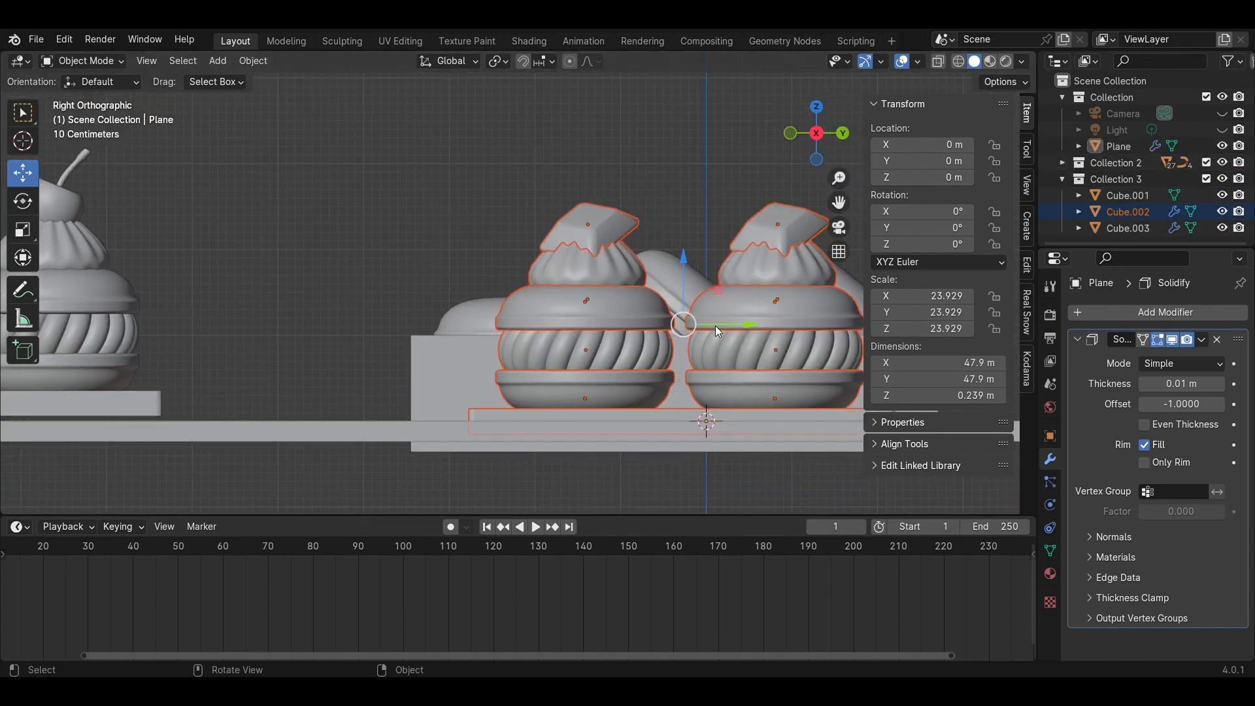
drag(684, 283, 688, 276)
click(450, 214)
scroll(447, 218, down, 3)
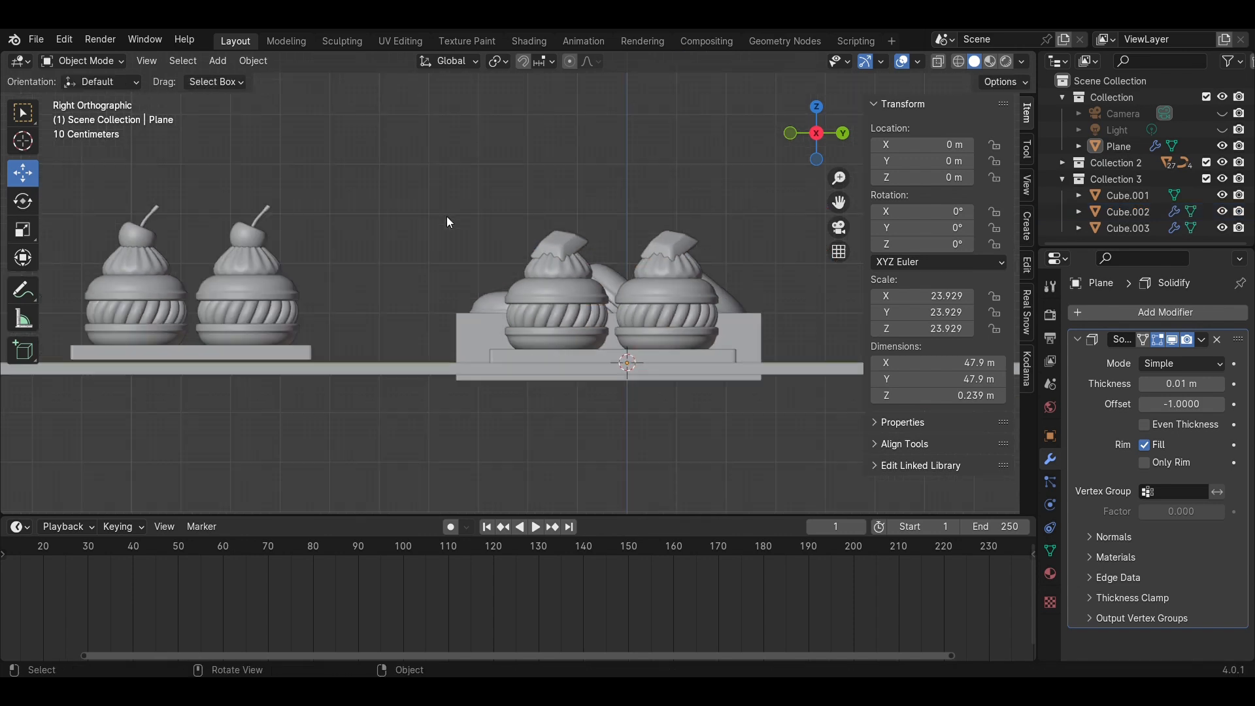
Lower the tray with the two cherry-topped desserts along Z until it rests on the floor plane
middle_drag(419, 249, 415, 255)
click(813, 135)
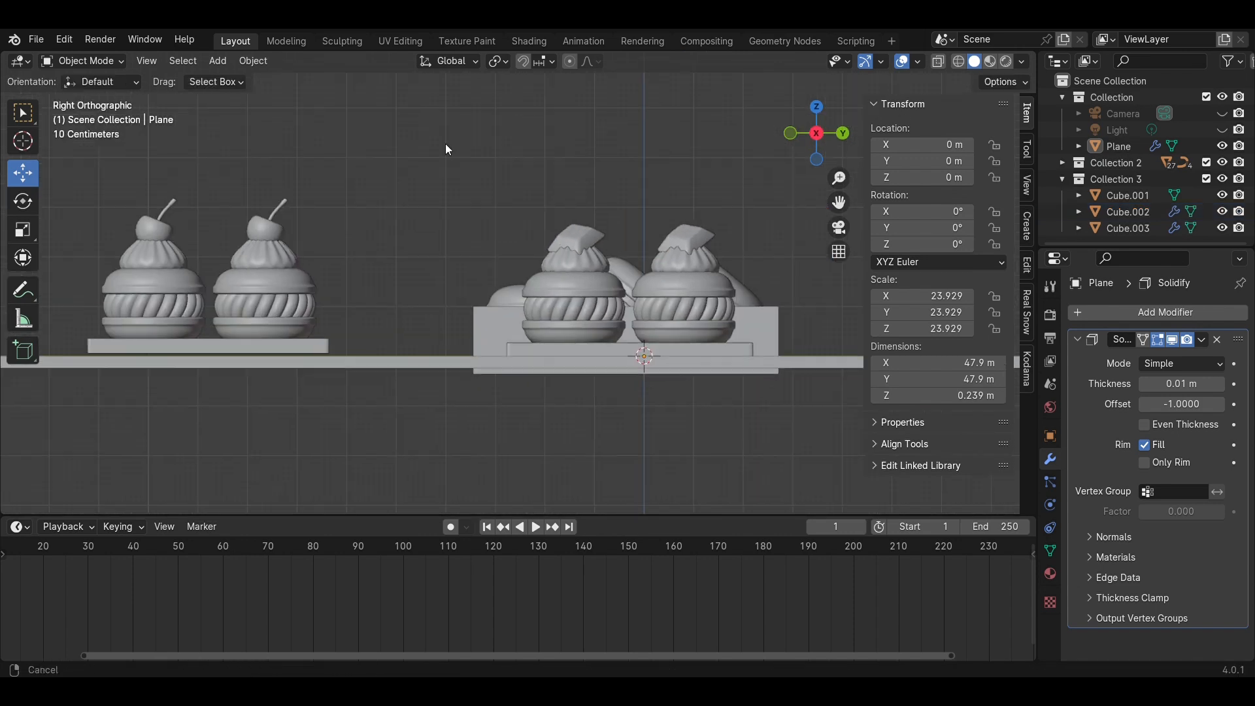
shift+middle_drag(386, 317, 583, 320)
drag(573, 333, 235, 132)
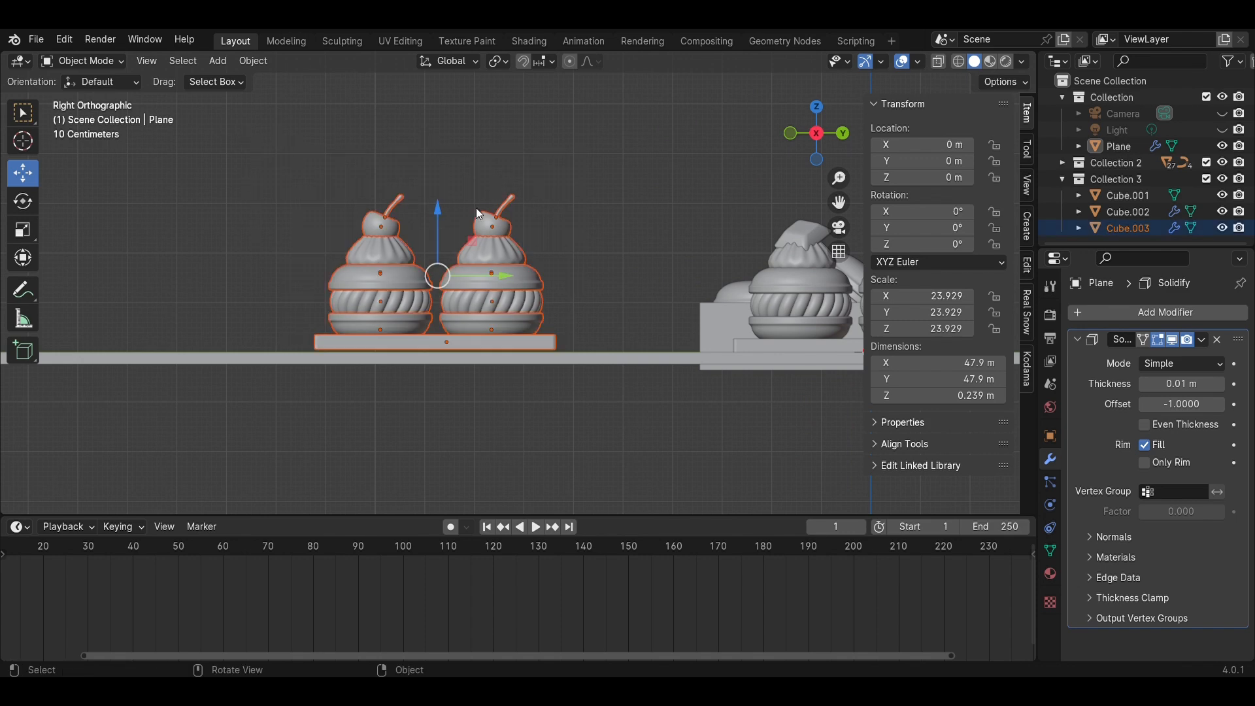
scroll(434, 213, up, 3)
drag(378, 209, 381, 224)
click(596, 220)
scroll(599, 217, down, 4)
Raise the box with its three macarons along Z onto the floor plane, hiding the plane only while selecting them
middle_drag(598, 217, 673, 288)
click(1102, 146)
key(h)
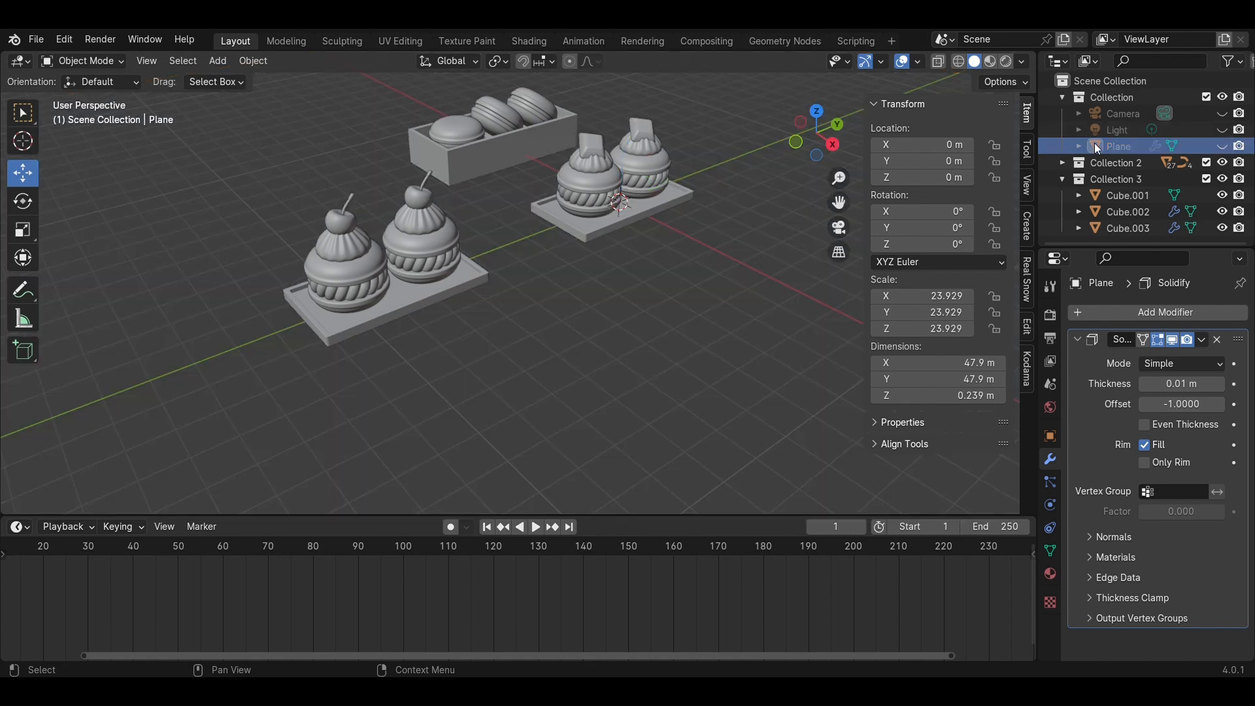
click(816, 111)
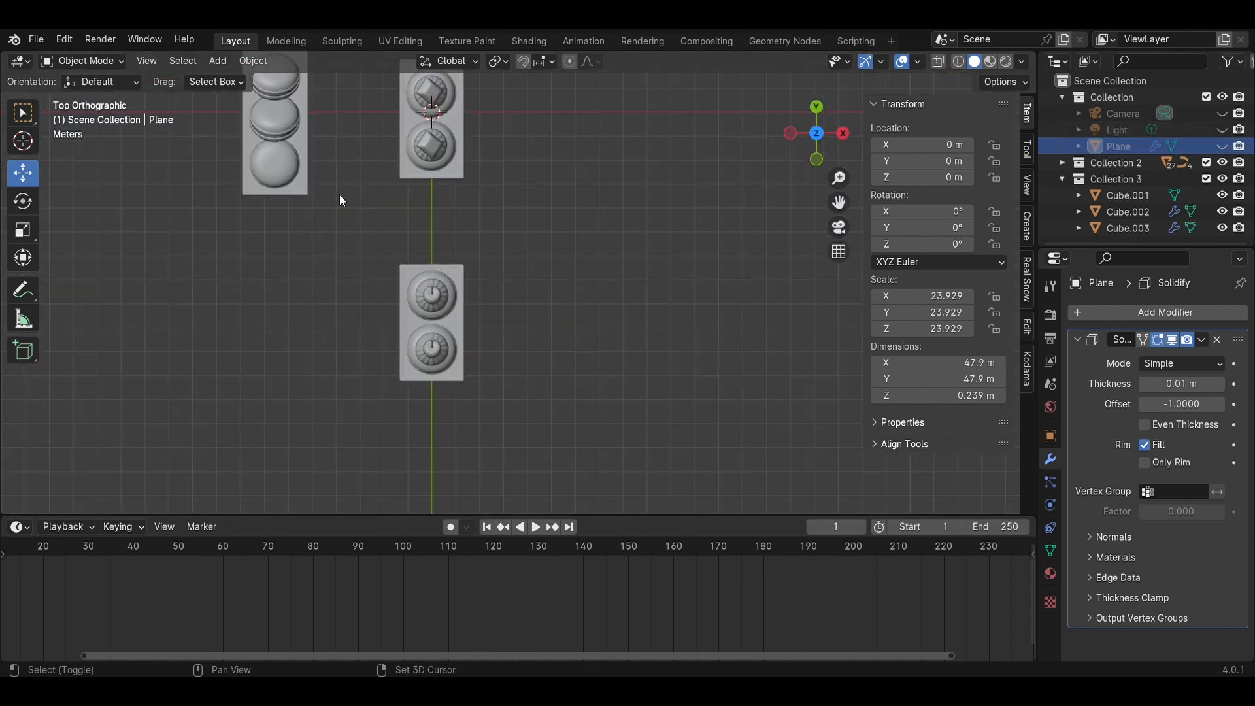
shift+middle_drag(340, 200, 475, 287)
drag(491, 300, 303, 109)
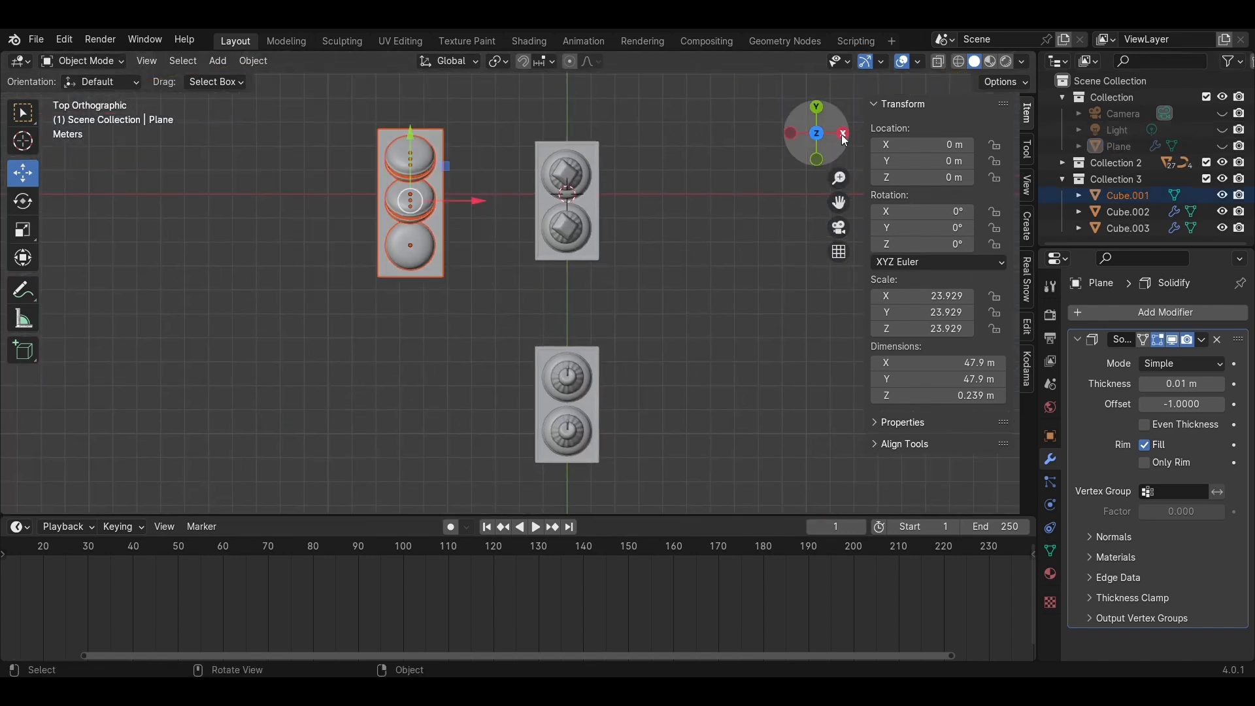
click(844, 140)
key(alt+h)
scroll(567, 323, up, 5)
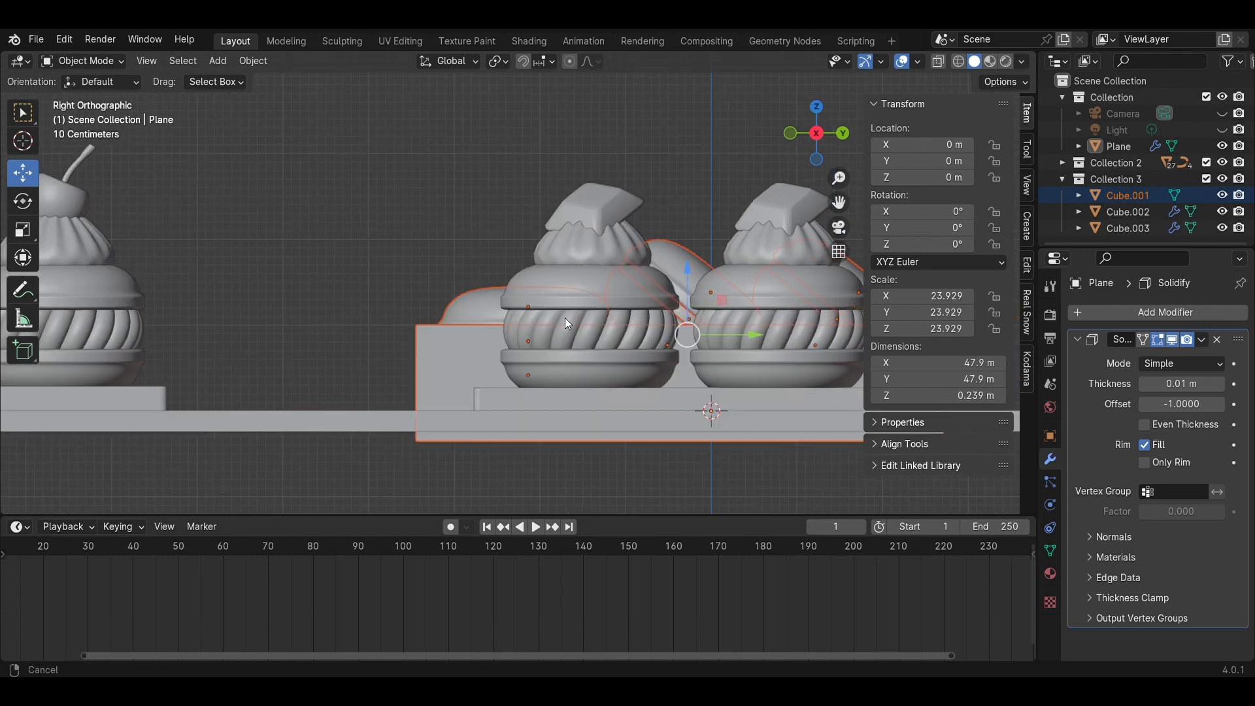
shift+middle_drag(567, 323, 515, 333)
drag(638, 304, 638, 270)
click(581, 141)
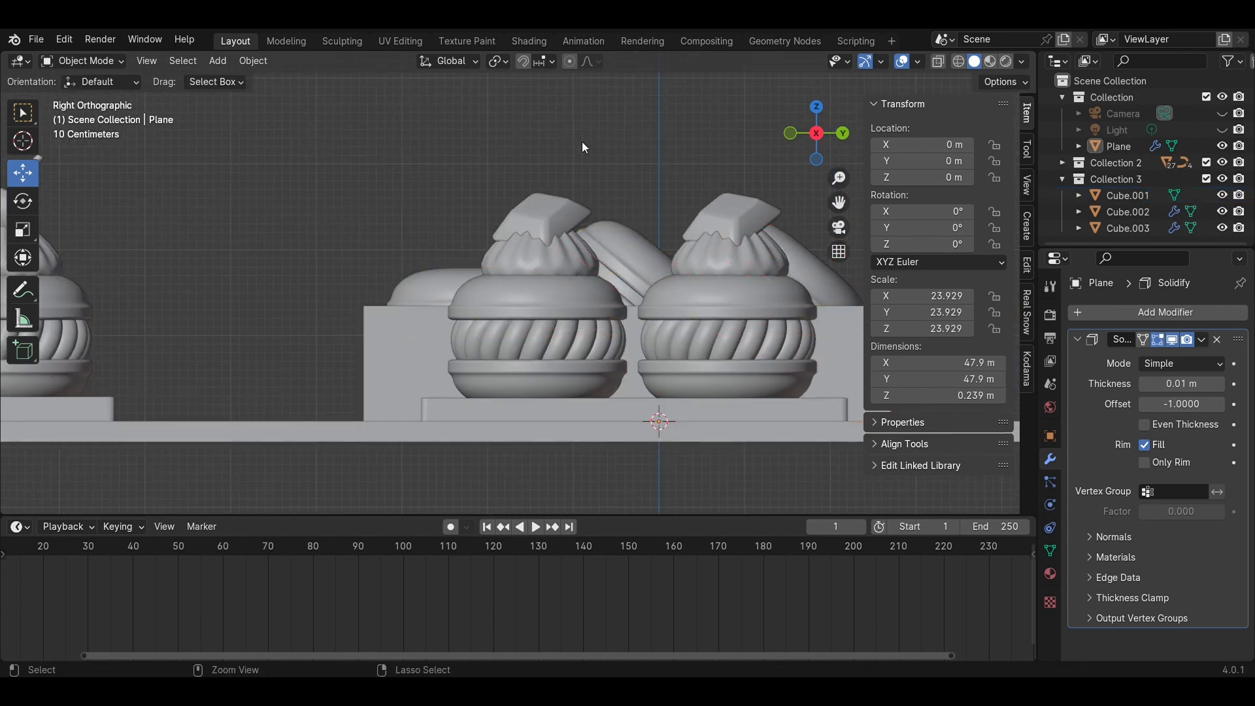
Check the scene through the camera, save the file, and hide the floor plane
key(KP_0)
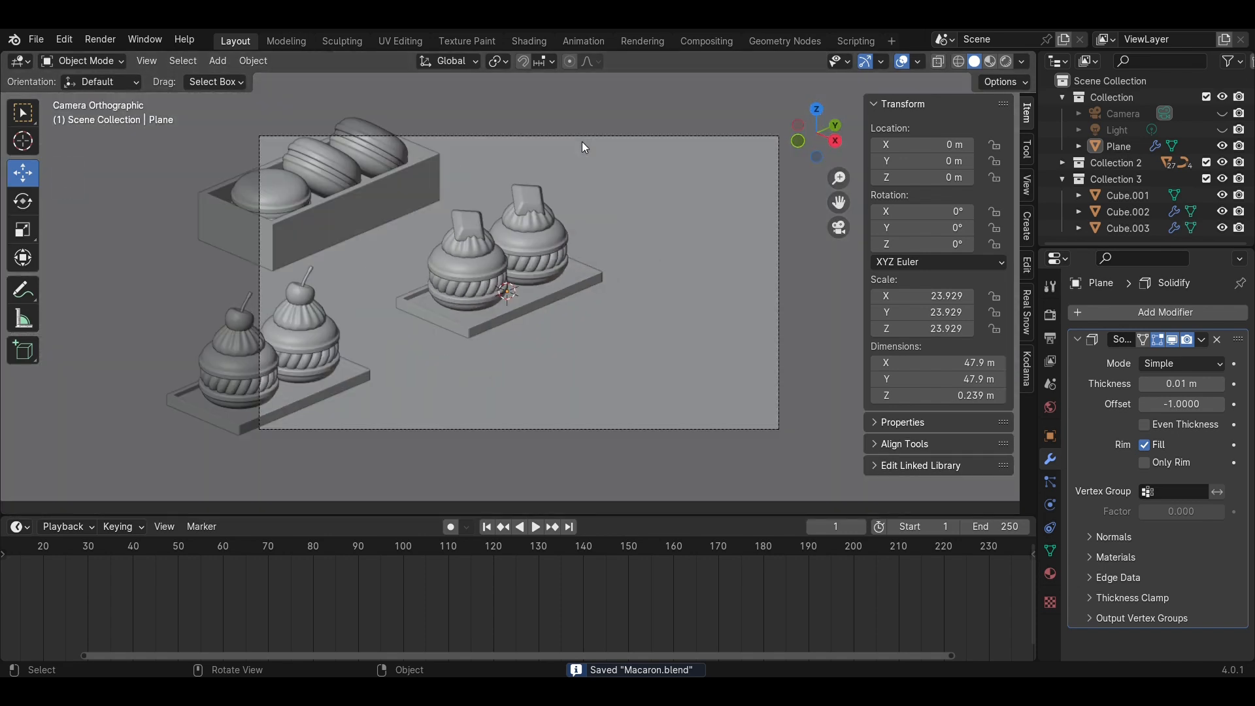
click(1223, 146)
middle_drag(694, 251, 665, 281)
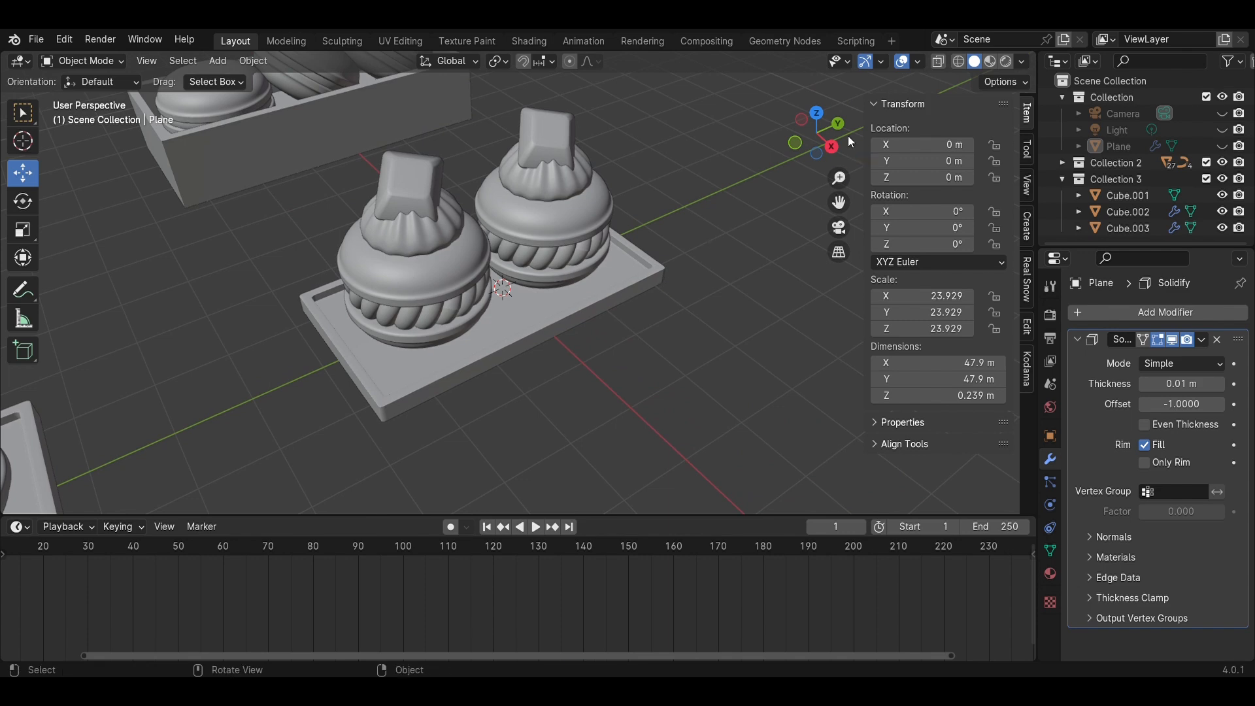
Add a mesh circle, move it about 4.6 m along X beside the trays, and scale it to about 4.06 m across
click(817, 114)
key(shift+a)
mouse_move(673, 276)
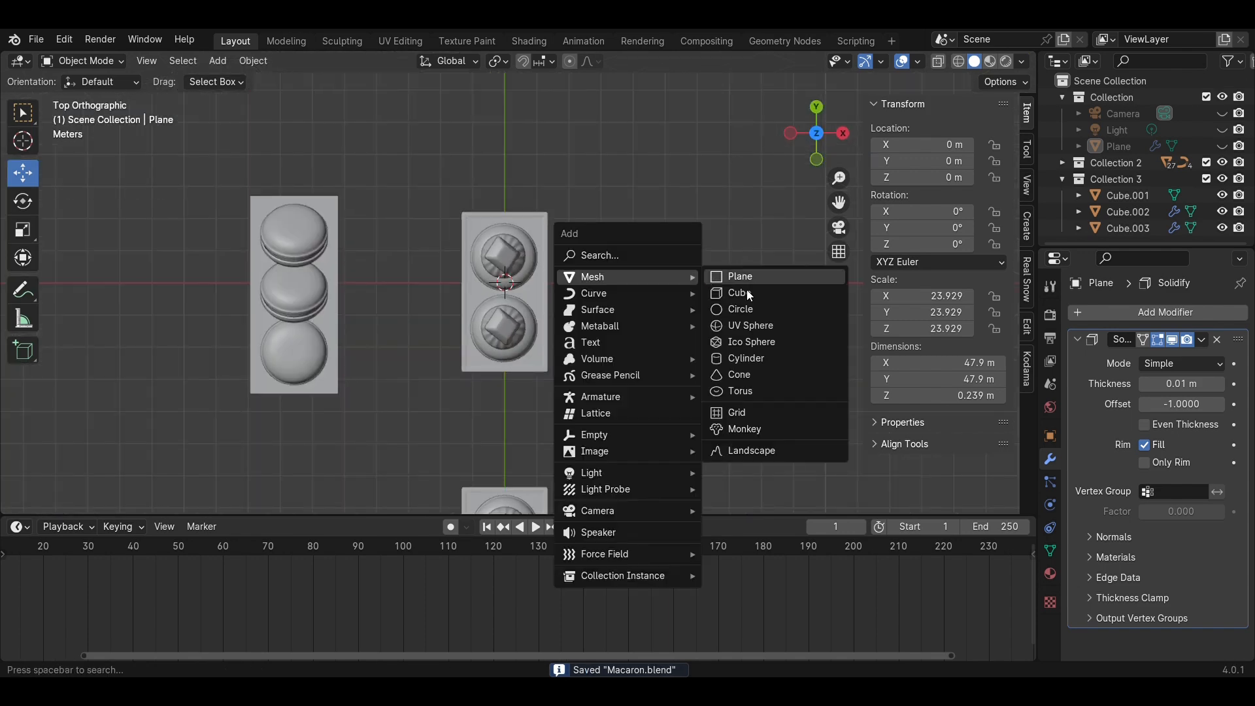
click(741, 309)
drag(566, 285, 714, 285)
key(s)
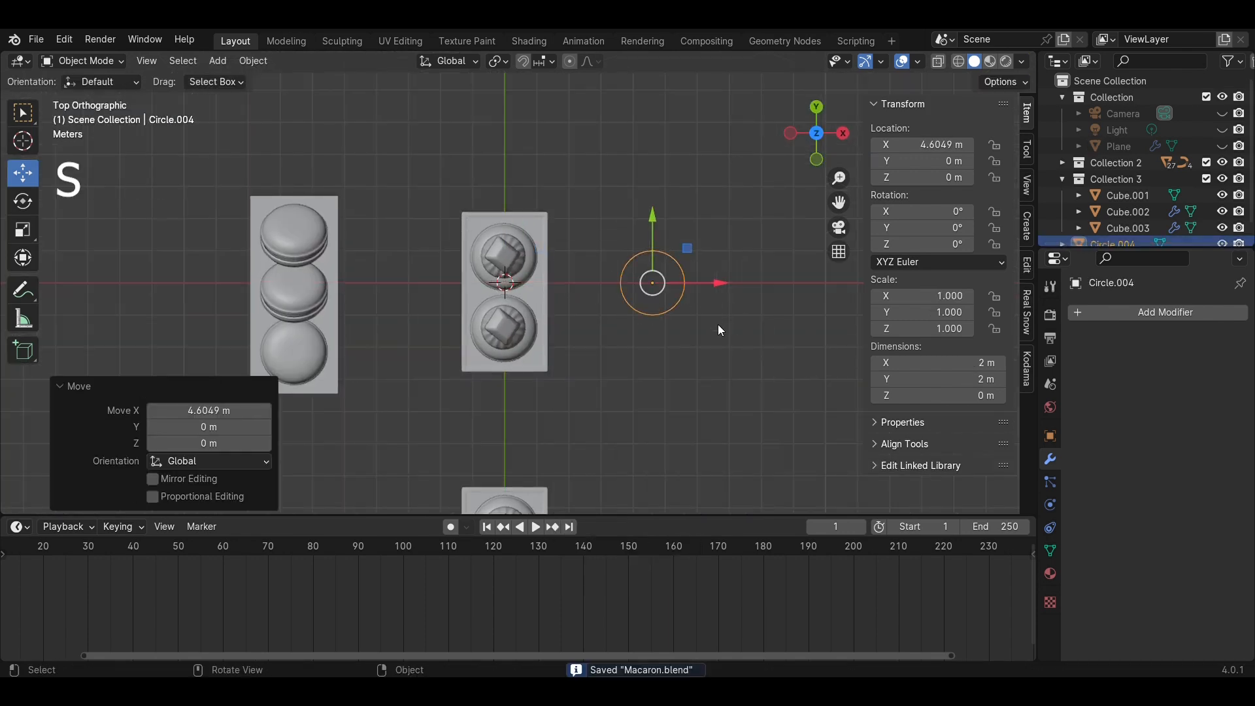
click(785, 363)
Fill the circle with a face and extrude it upward about 0.15 m into a thin disc
key(Tab)
middle_drag(767, 356, 729, 273)
key(f)
key(e)
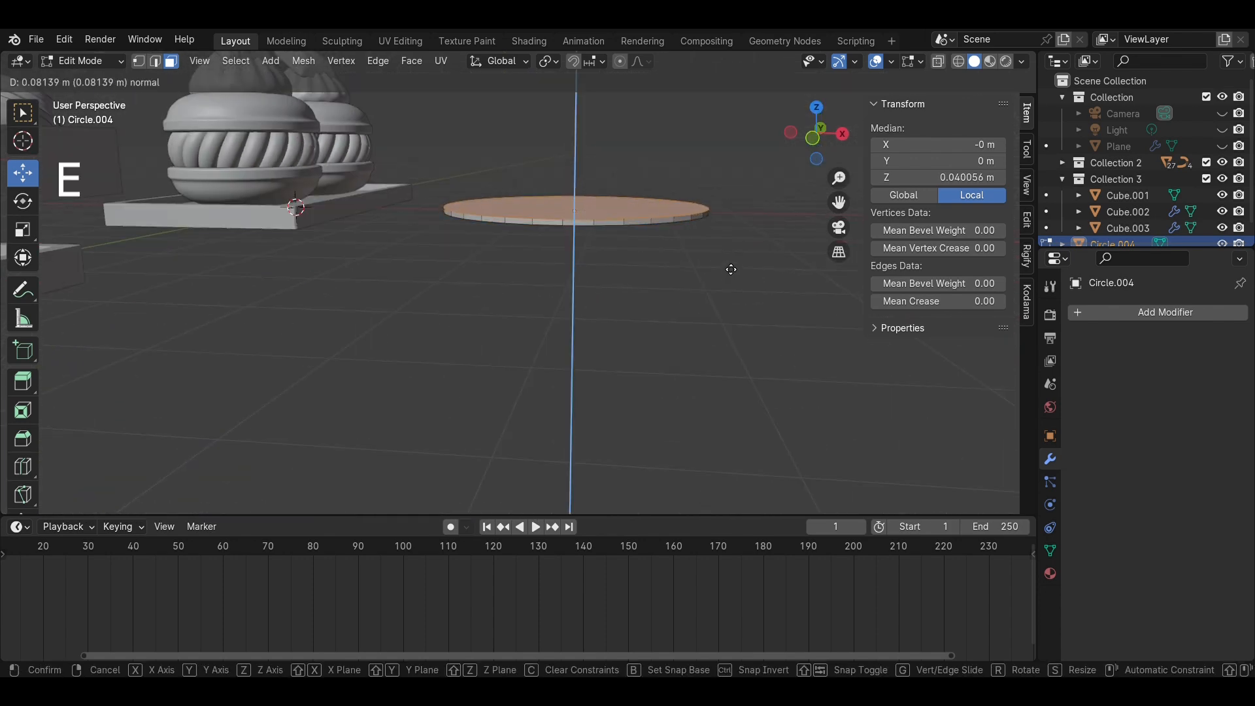
click(729, 270)
Inset the disc's top face about 0.092 m, extrude it about 0.039 m downward, and lower it slightly further to form a recess
key(i)
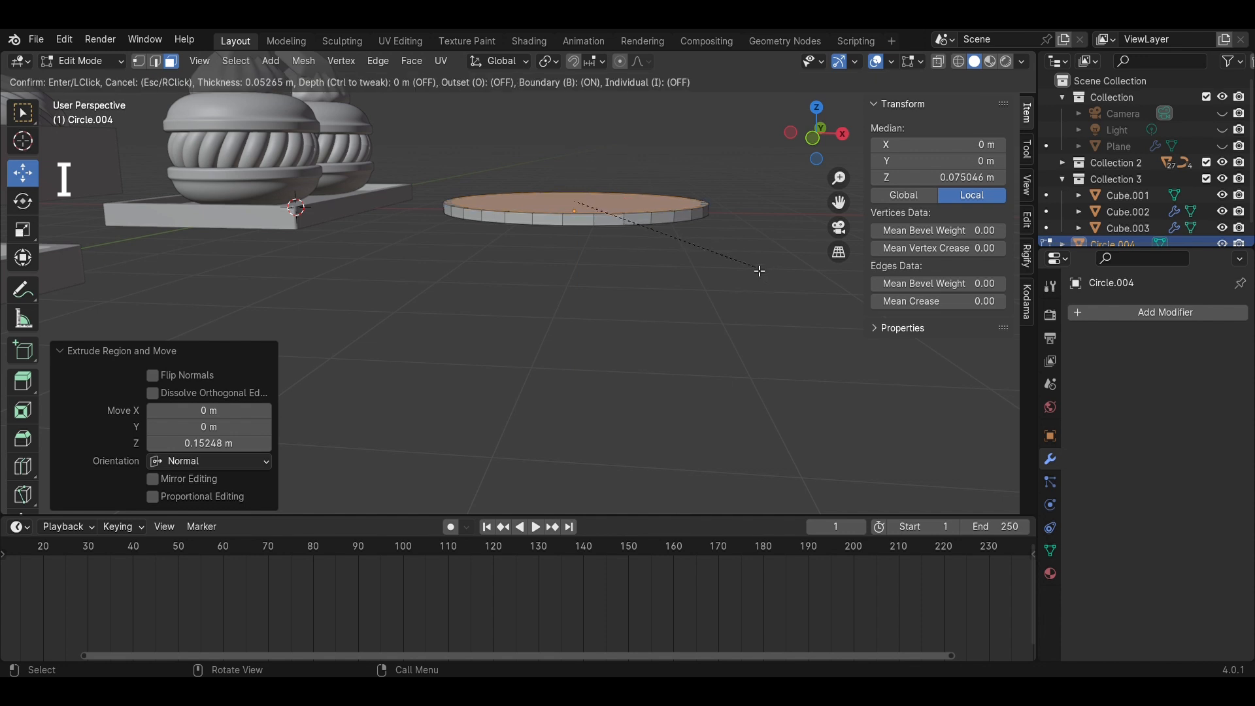
click(755, 268)
click(815, 111)
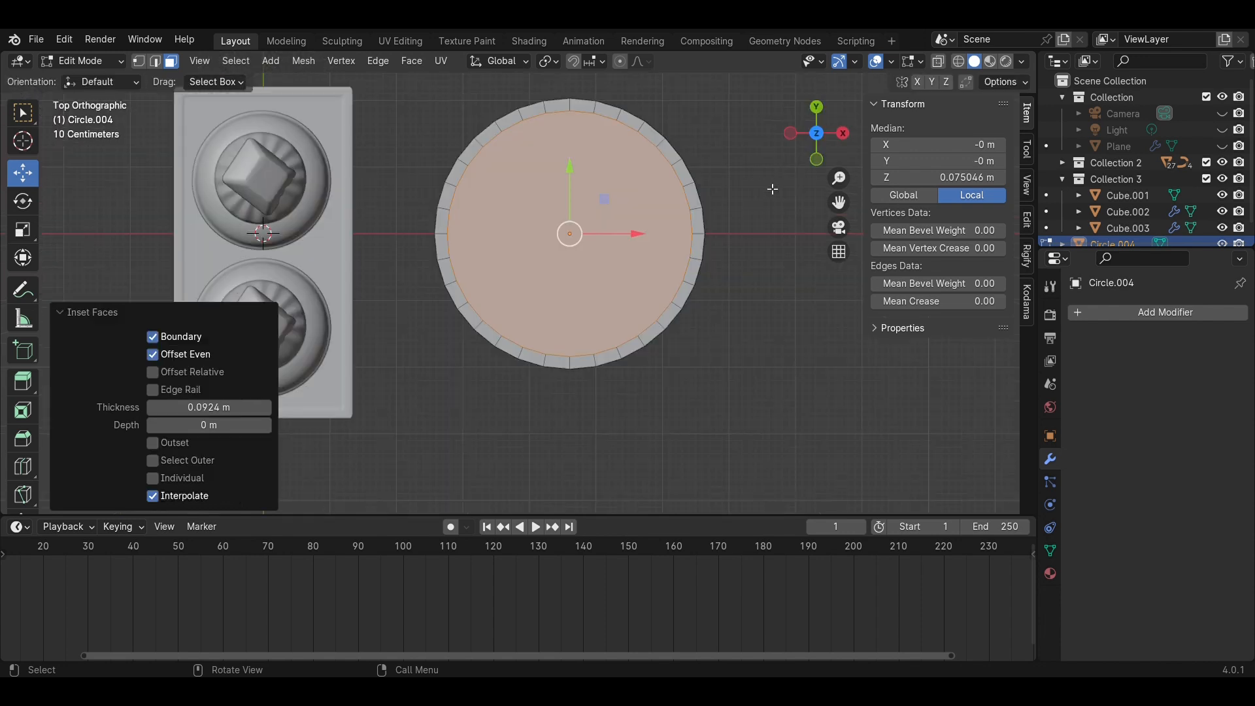
click(816, 160)
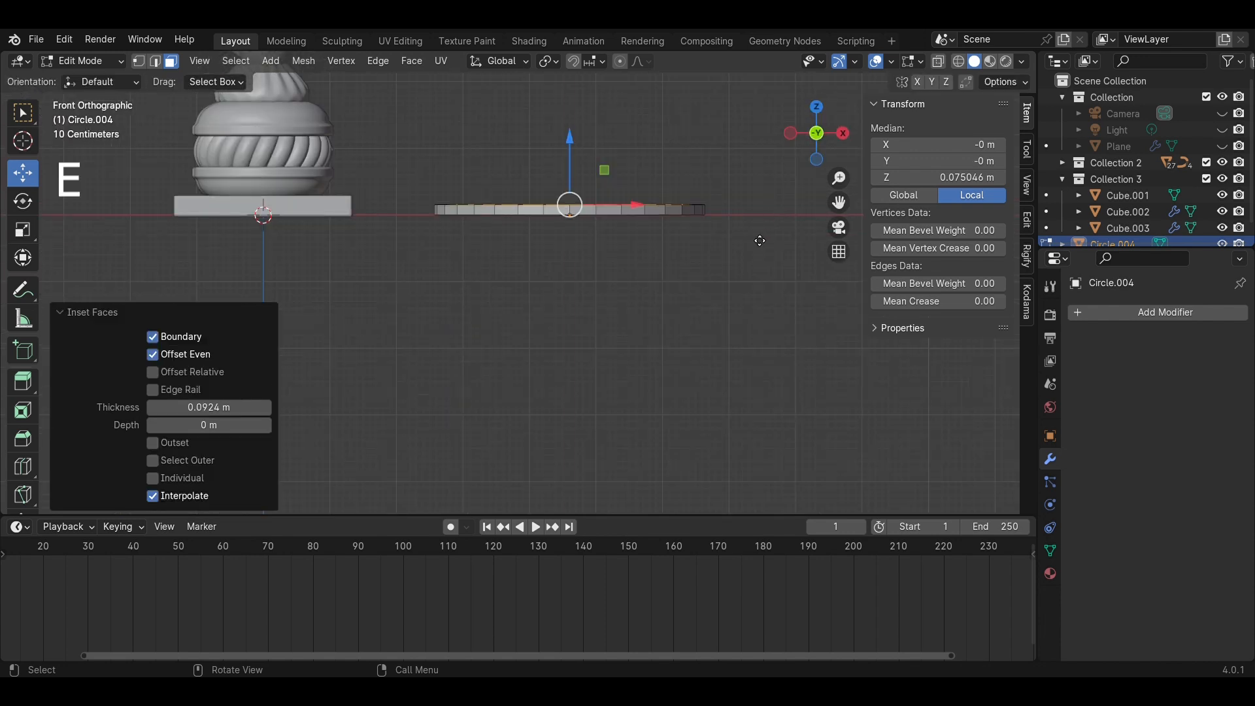
click(759, 245)
scroll(691, 178, up, 3)
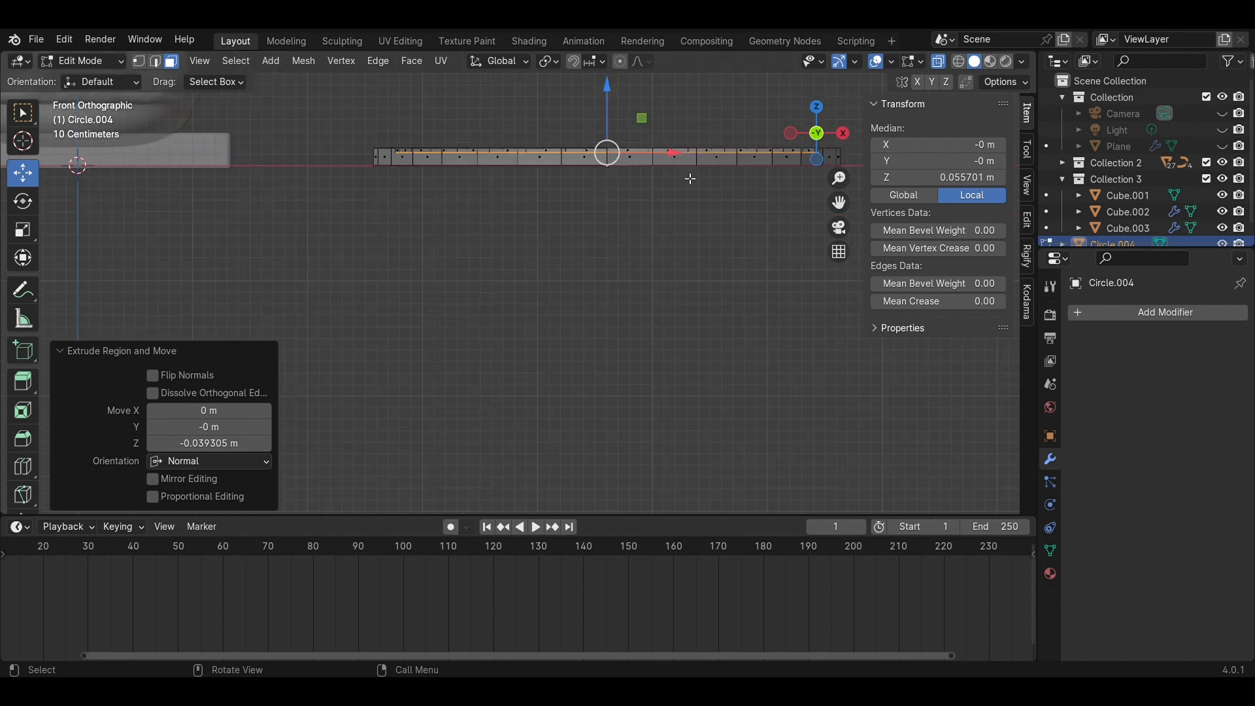
drag(608, 82, 611, 89)
key(Tab)
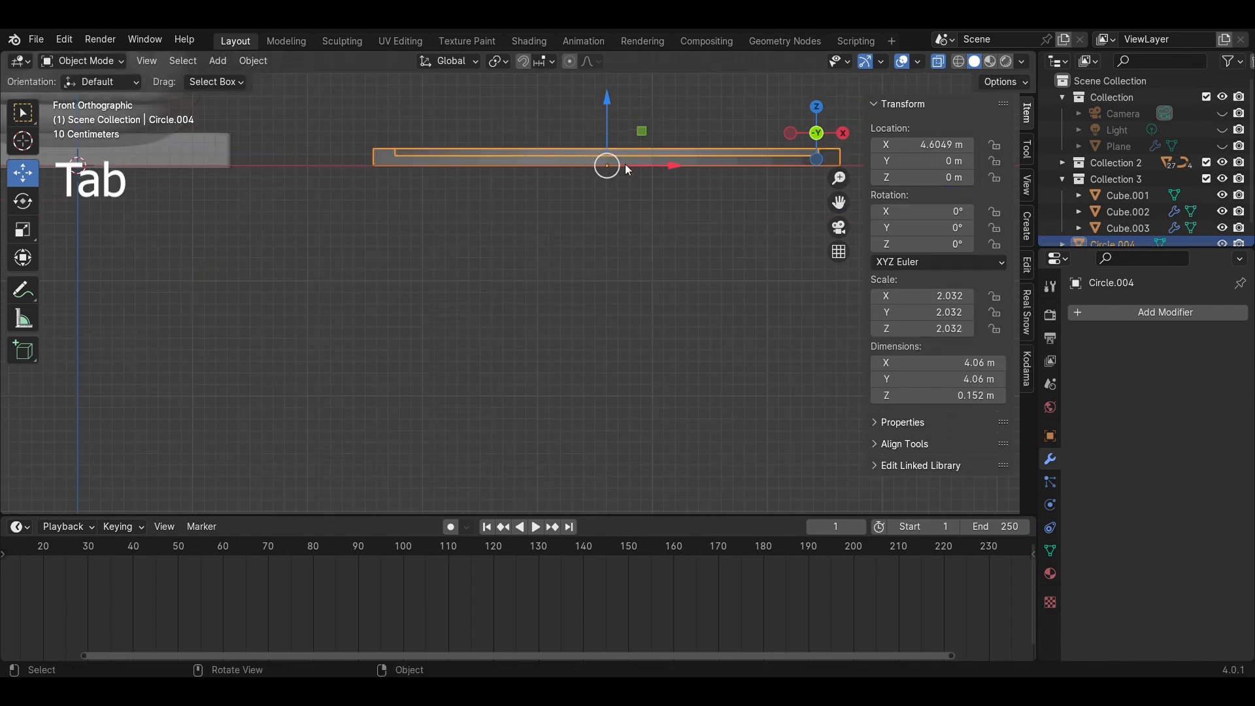
Save the file and add a Bevel modifier with 10 segments to the round plate
key(ctrl+s)
click(1124, 314)
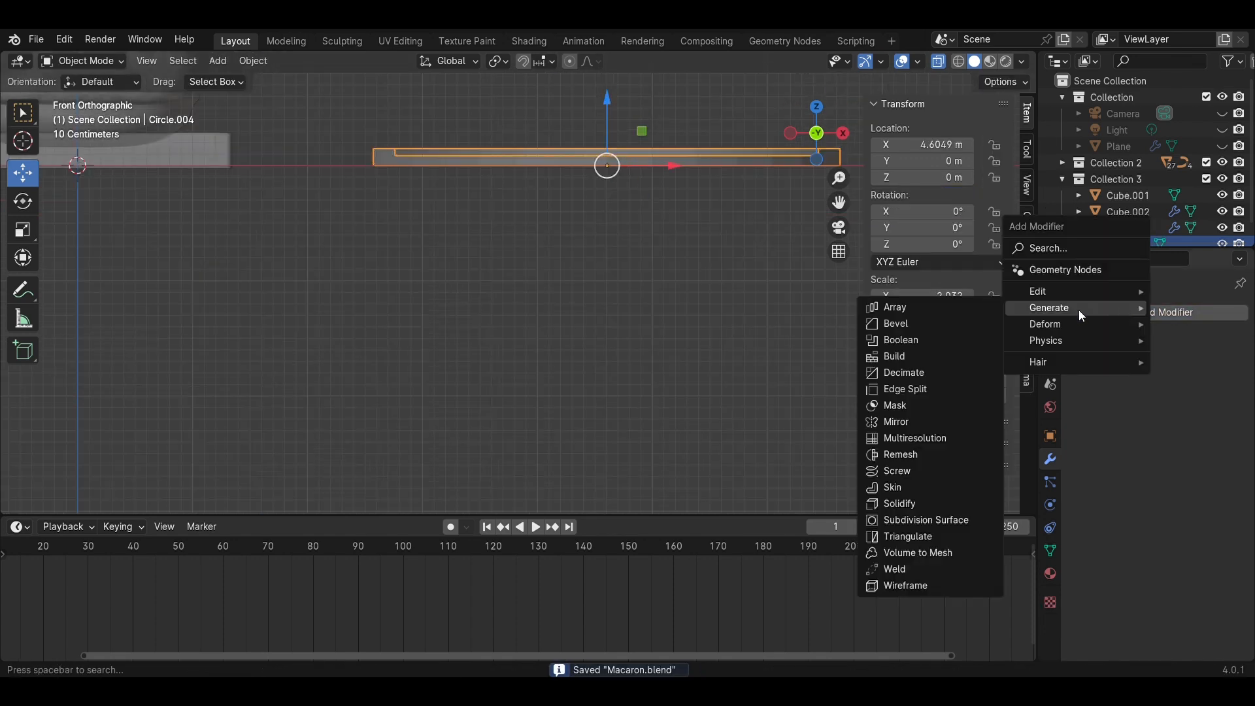
click(931, 325)
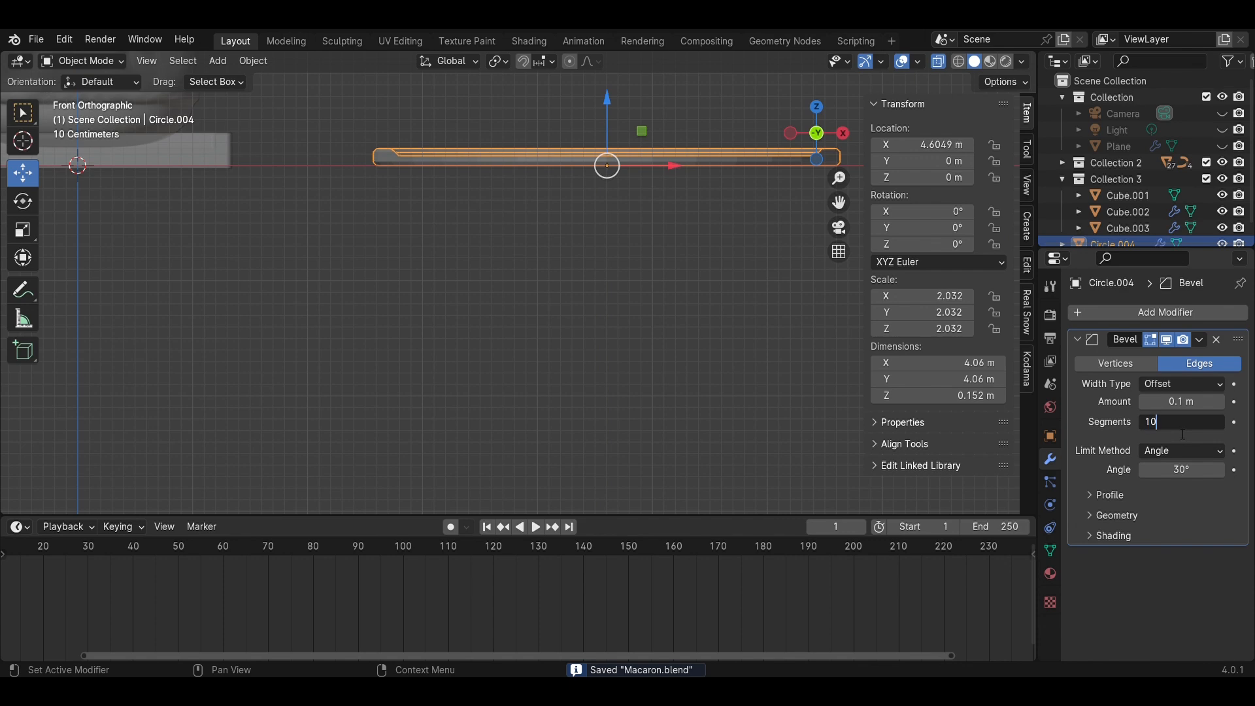
Shade the round plate smooth and add a Subdivision Surface modifier with viewport level 2
right_click(678, 158)
click(679, 159)
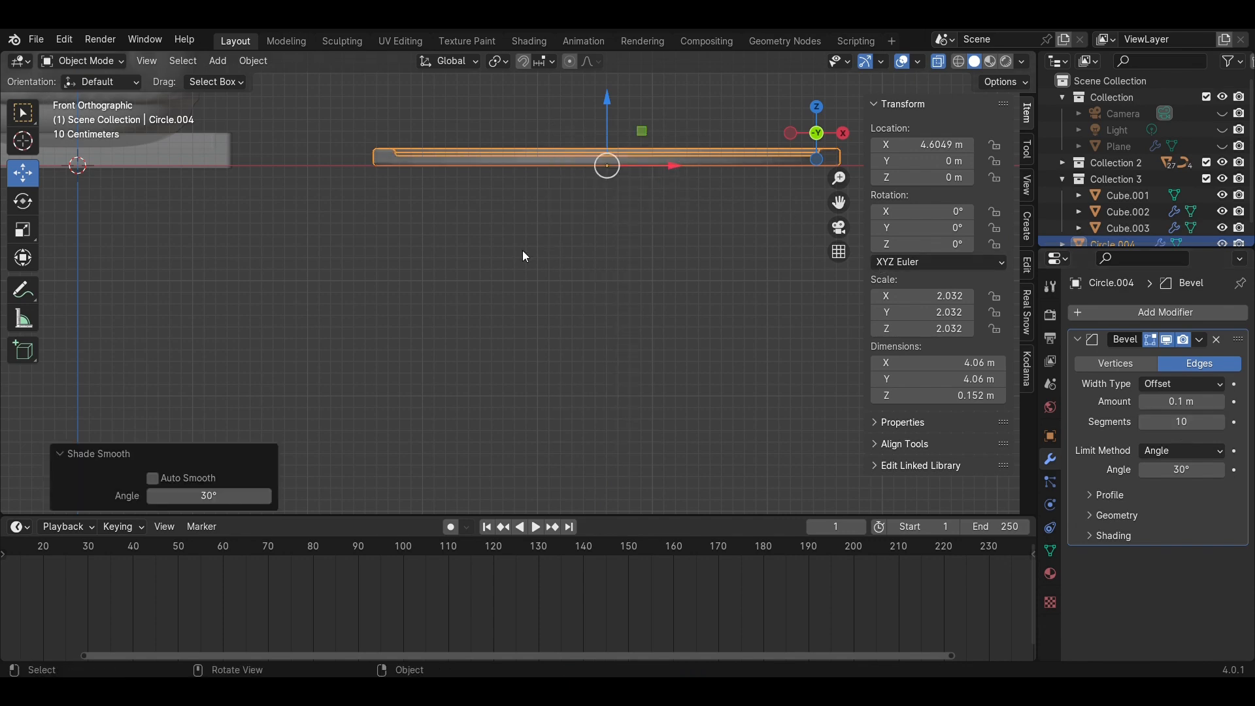
mouse_move(515, 285)
middle_down()
mouse_move(471, 370)
mouse_move(524, 339)
mouse_move(534, 299)
middle_up()
click(533, 296)
scroll(533, 295, up, 3)
click(1100, 314)
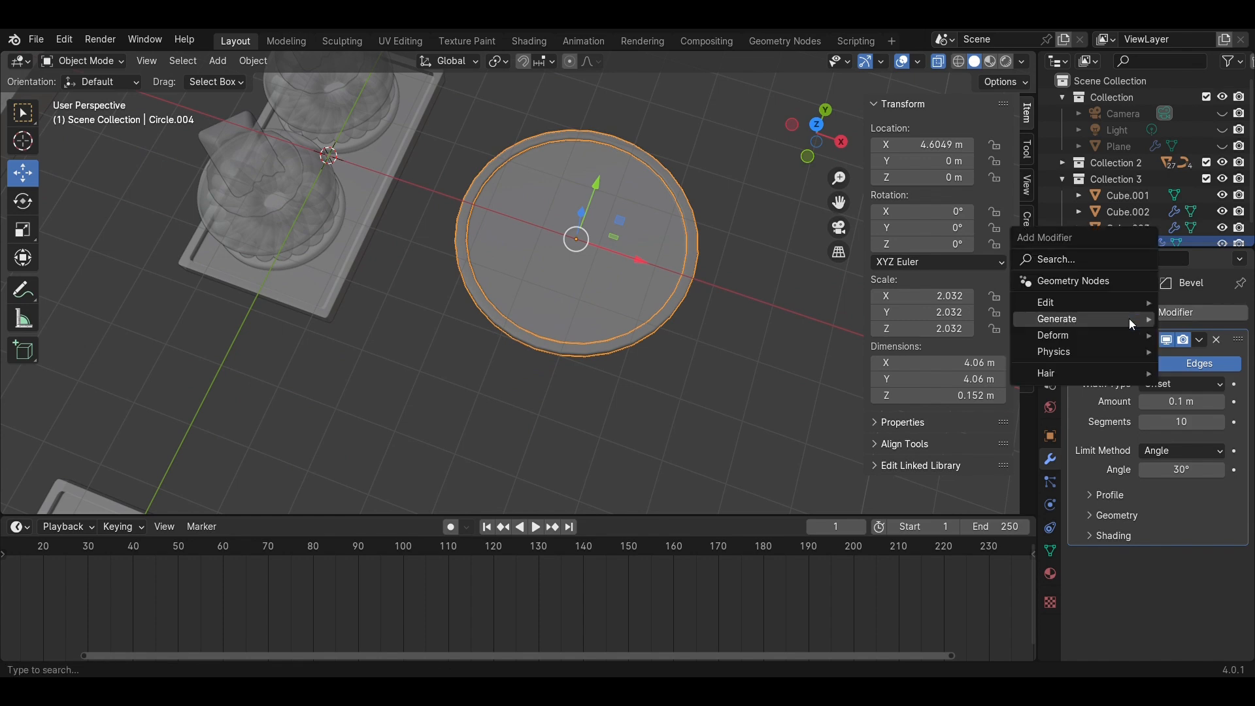
mouse_move(1059, 316)
click(980, 534)
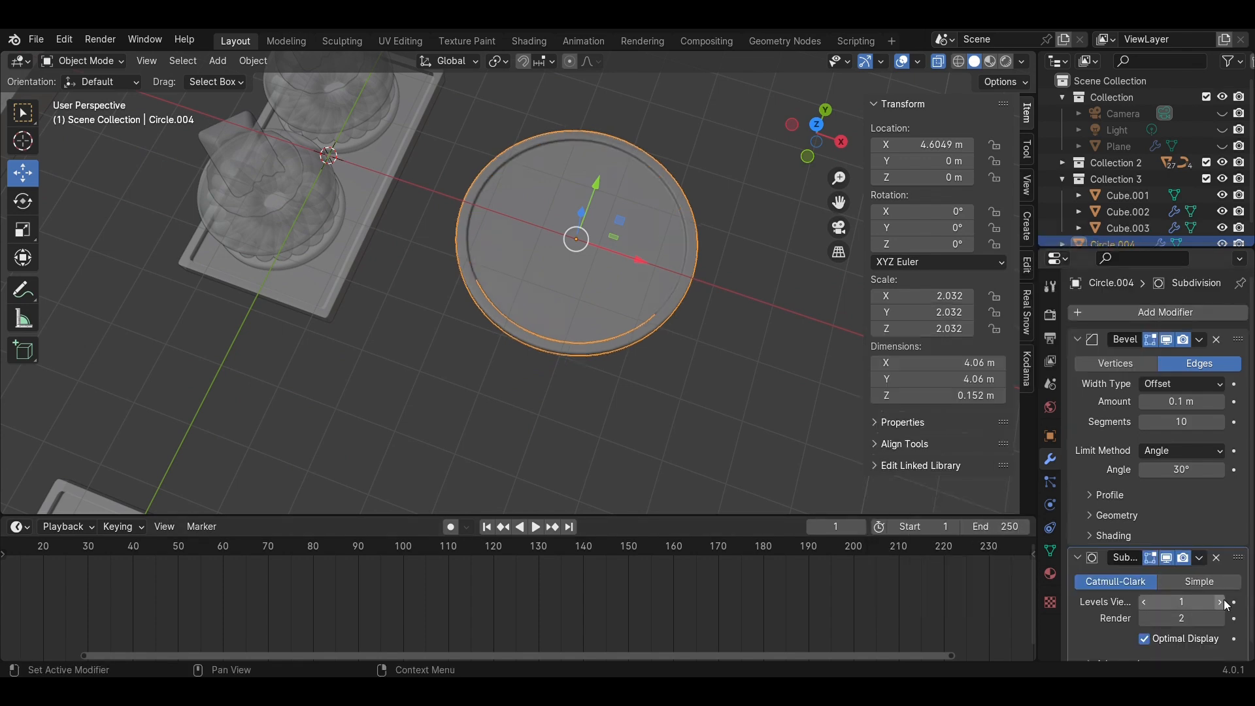
Turn off X-ray display and hide the box tray holding the three macarons
key(alt+z)
middle_drag(727, 387, 625, 322)
scroll(626, 322, down, 3)
click(413, 325)
middle_drag(413, 325, 197, 237)
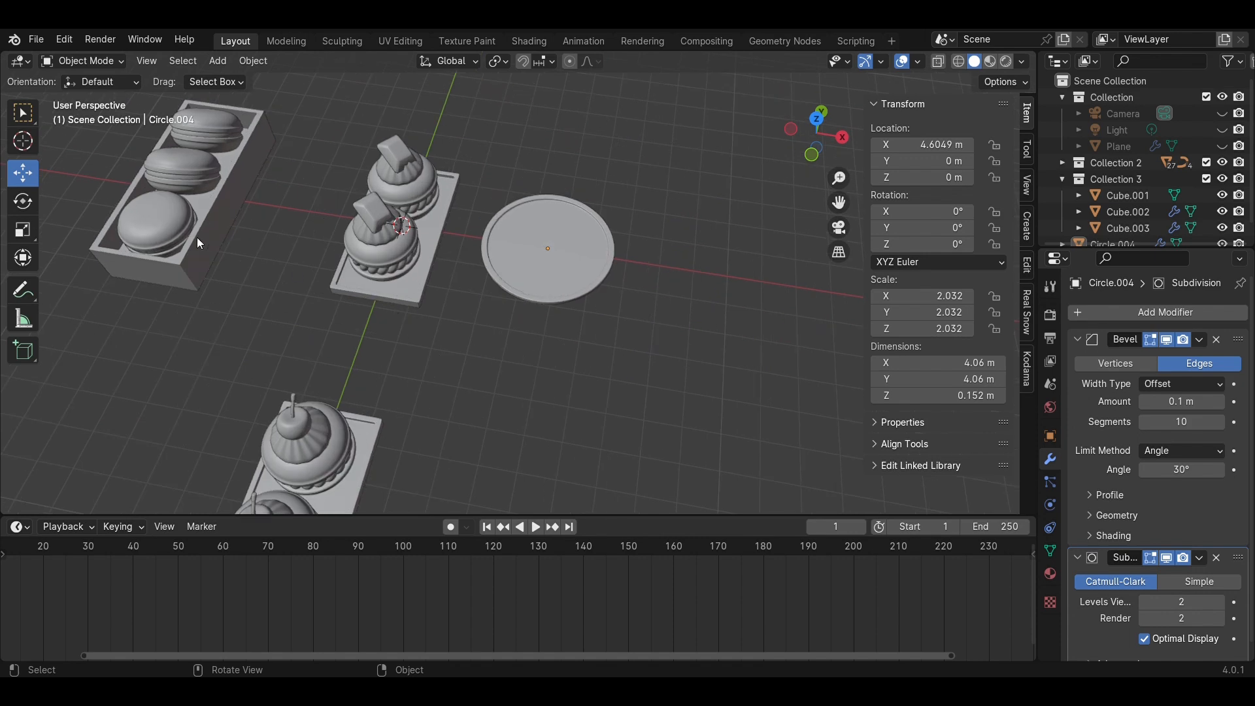
click(193, 230)
click(1221, 194)
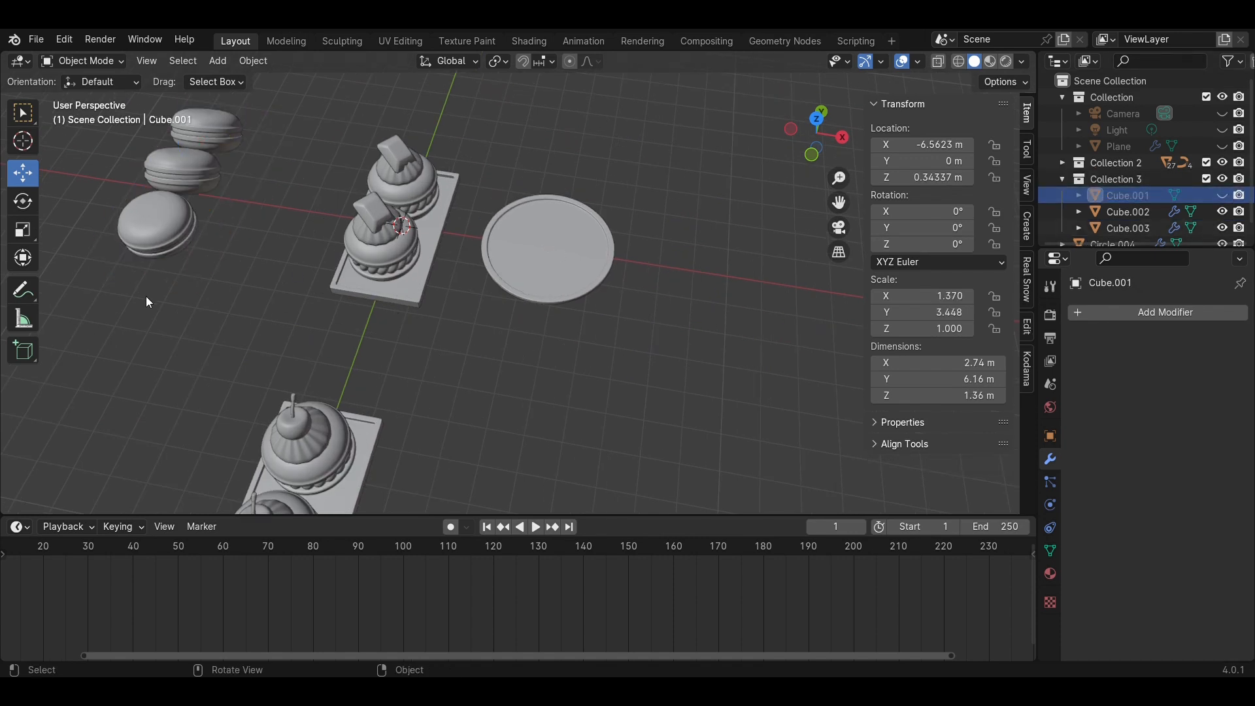
Duplicate the front macaron of the row of three and move the copy along X and Y onto the round plate
drag(246, 287, 80, 191)
click(816, 118)
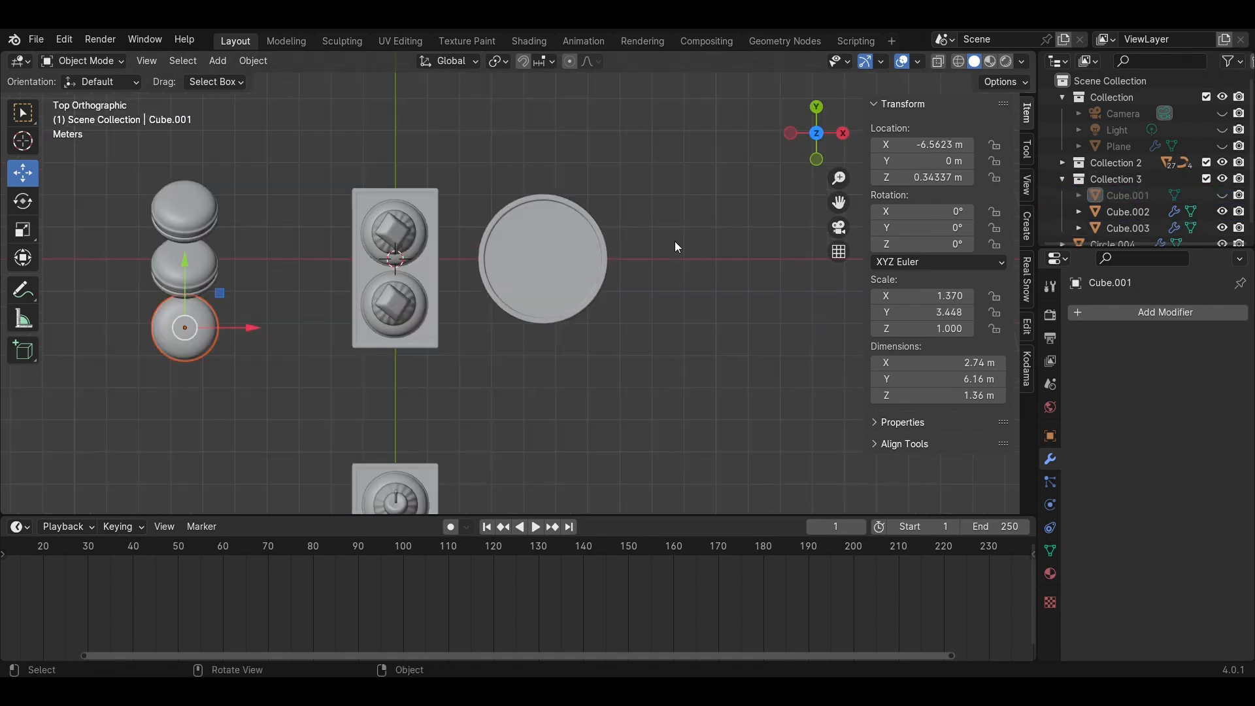
key(shift+d)
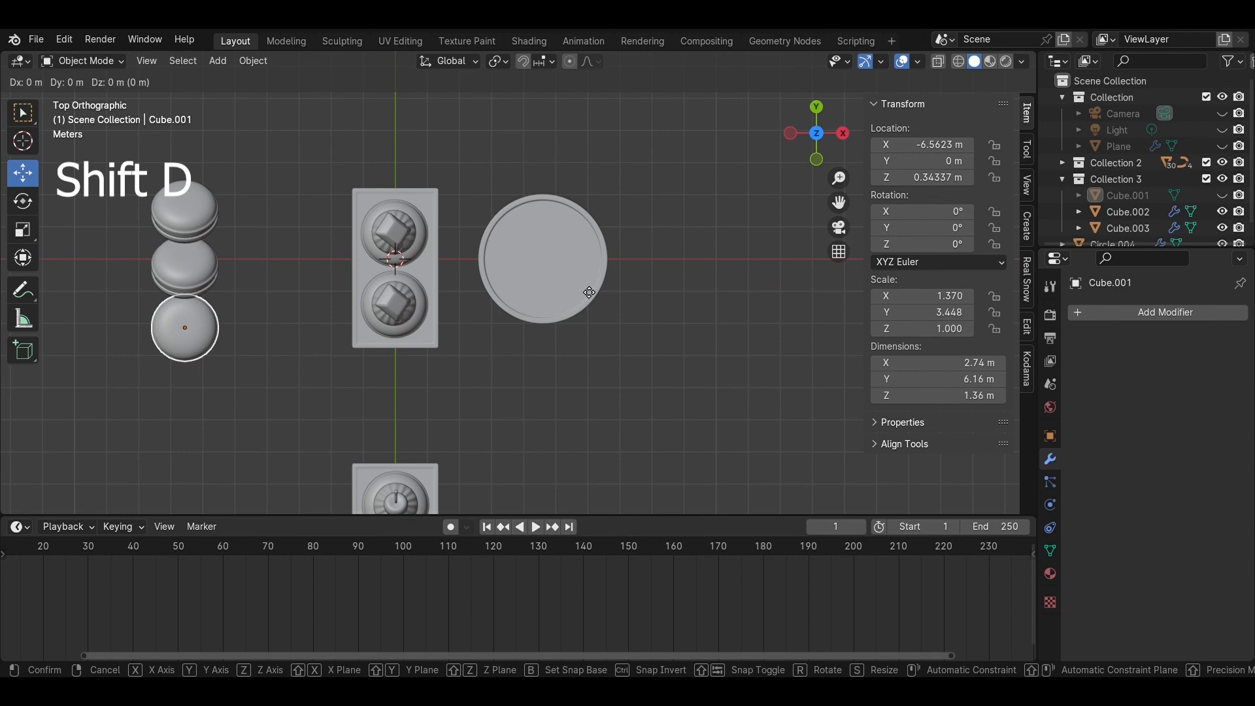
key(x)
click(939, 363)
scroll(719, 327, up, 3)
drag(537, 286, 555, 159)
Scale the copied macaron by about 0.735 and shift it about 0.15 m along X
scroll(582, 177, up, 2)
key(s)
click(592, 191)
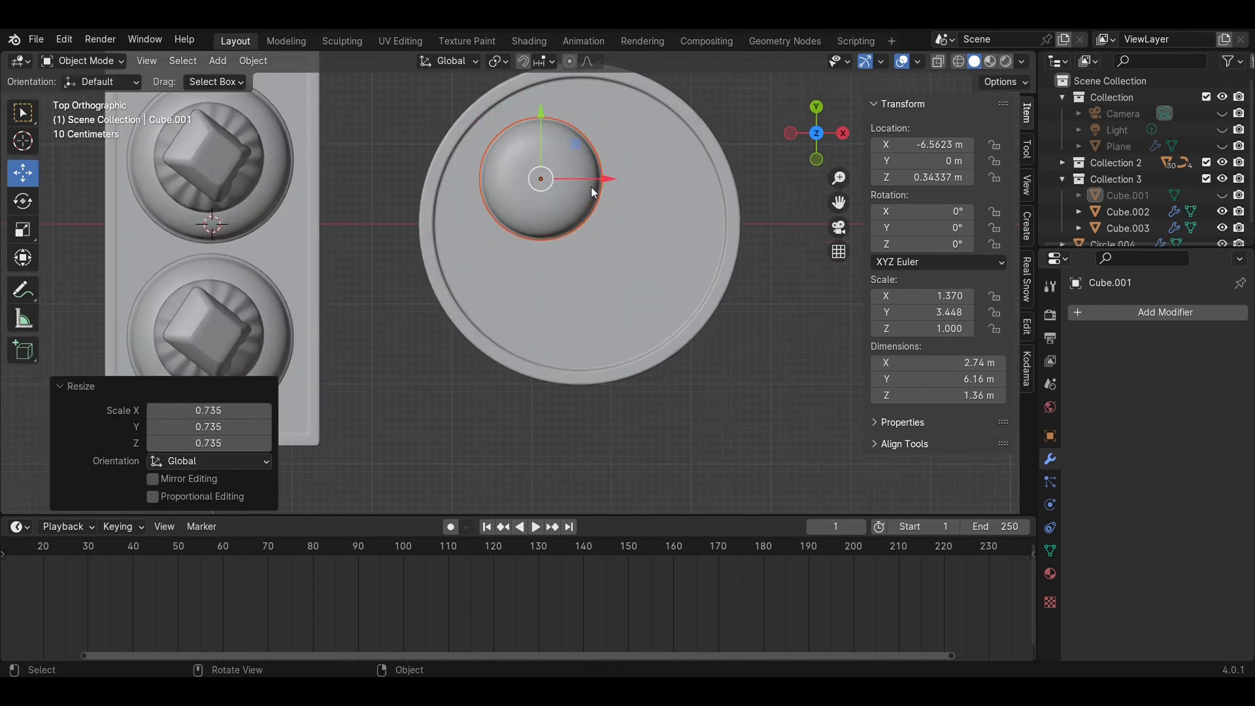
key(g)
key(x)
click(616, 191)
Lower the copied macaron about 0.54 m and a further 0.053 m along Z so it rests in the plate's recess
key(KP_1)
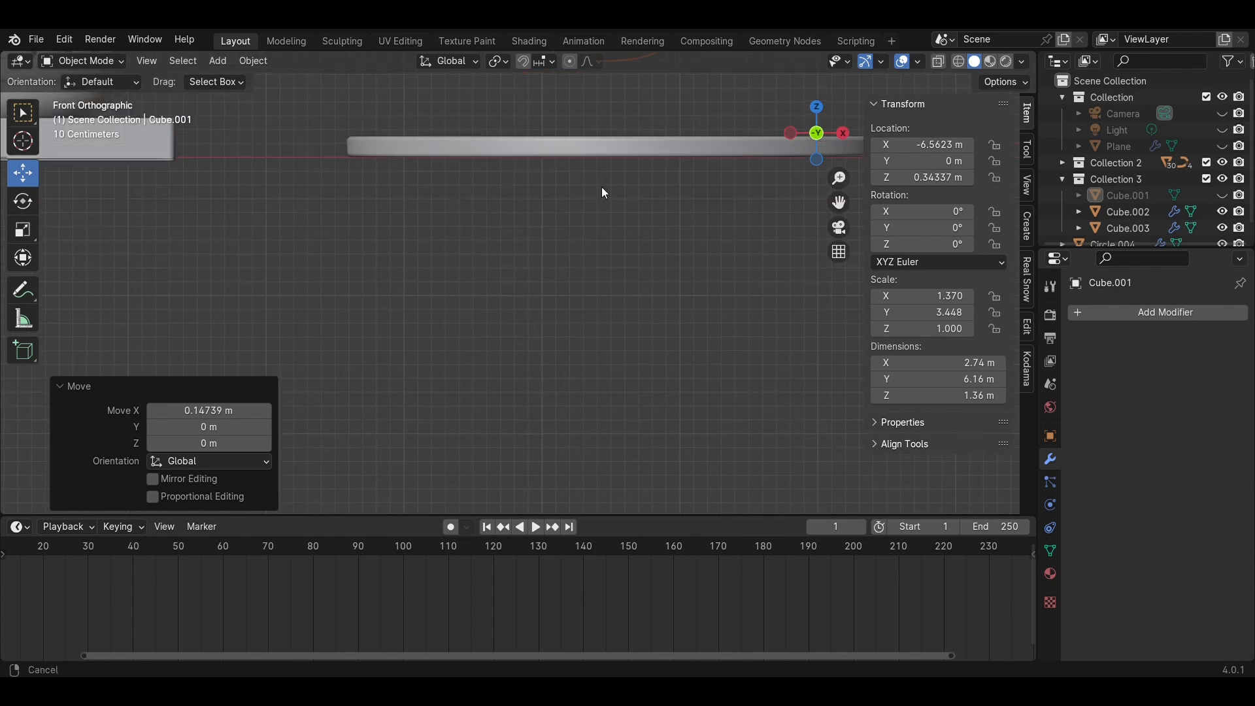
key(g)
key(z)
click(619, 210)
key(alt+z)
scroll(658, 222, up, 2)
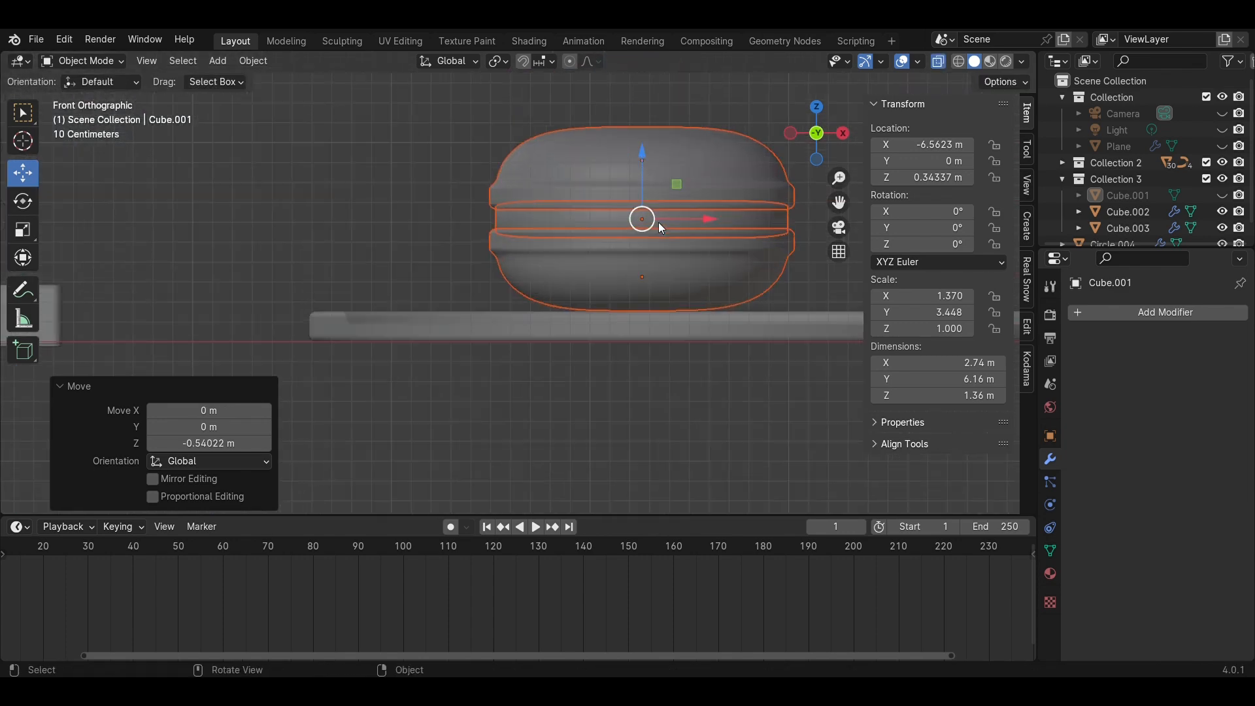
key(g)
key(z)
click(711, 228)
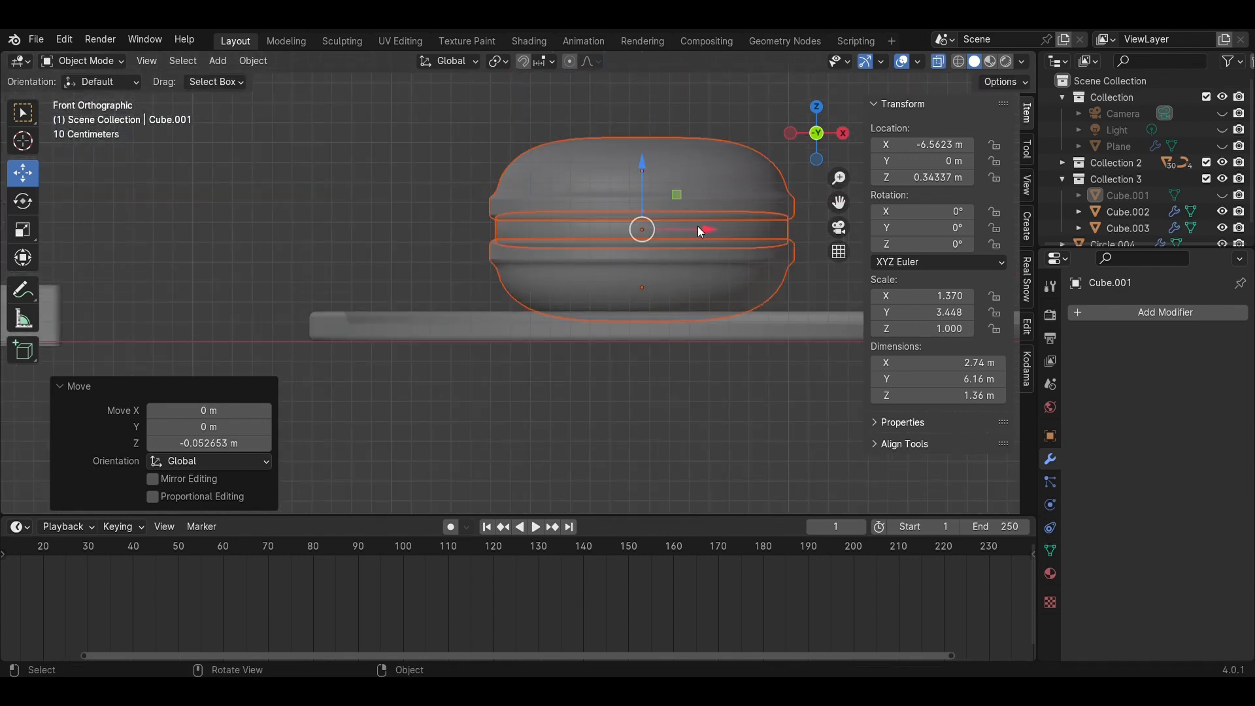
Move the macaron about -0.62 m along X toward the plate's rim, with a fine correction of about 0.05 m back
key(g)
key(x)
click(780, 123)
click(816, 109)
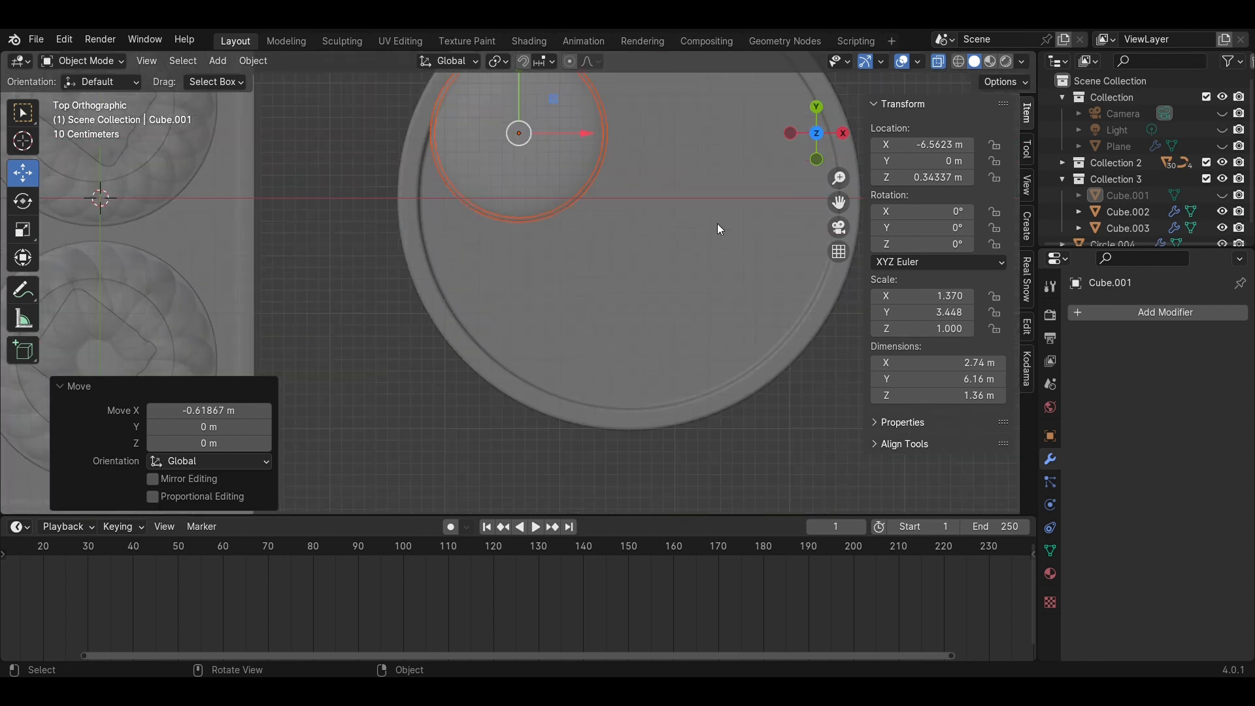
scroll(716, 222, down, 3)
key(g)
key(x)
click(571, 281)
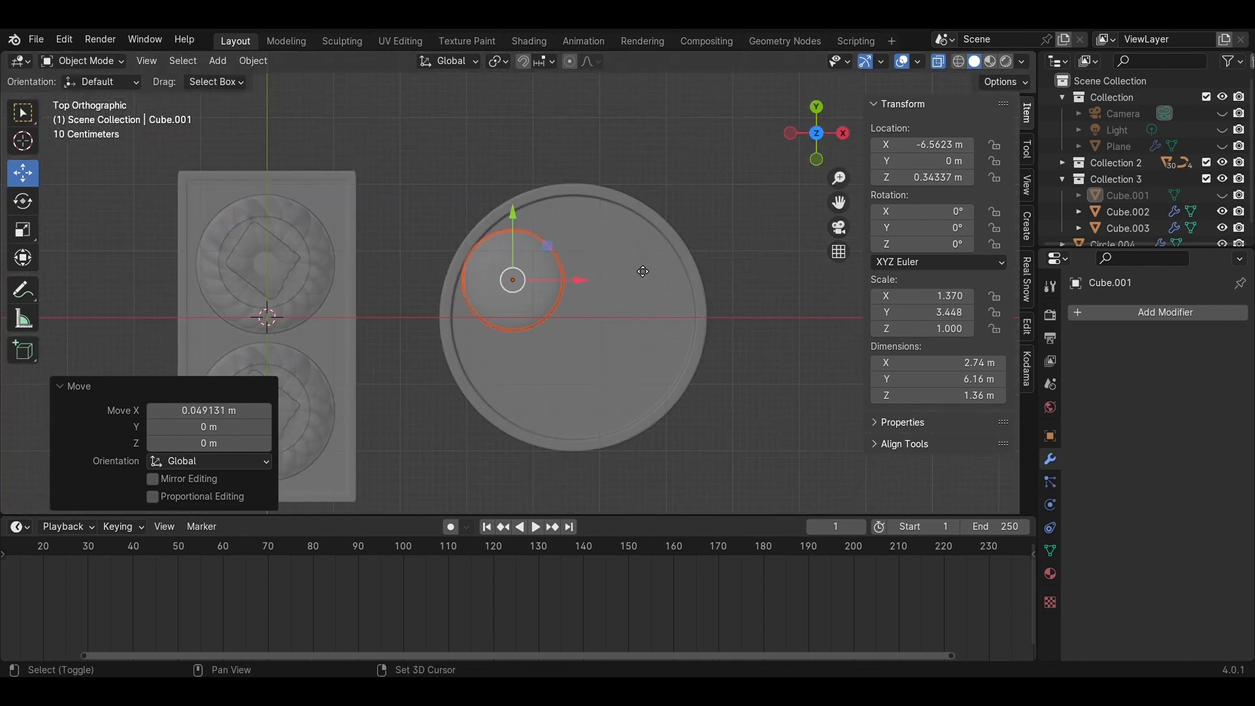
Duplicate the macaron about 1.69 m along X, and duplicate that copy about 1.55 m along negative Y
key(shift+d)
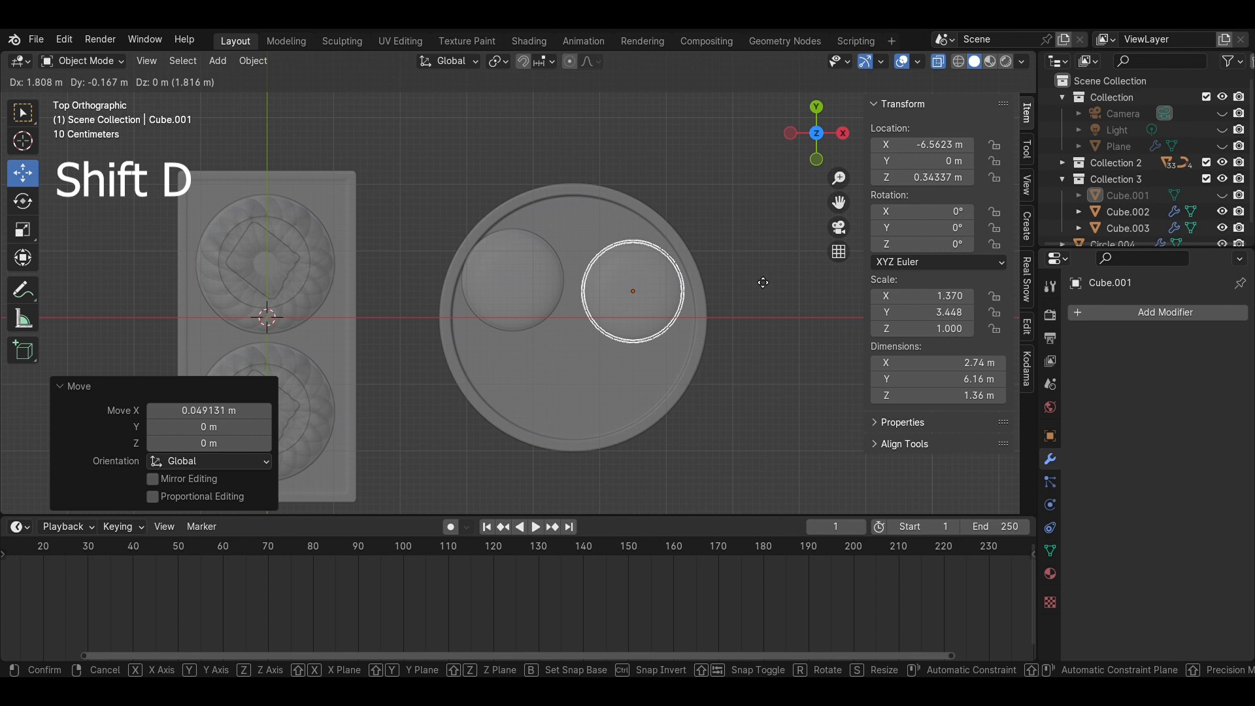
key(x)
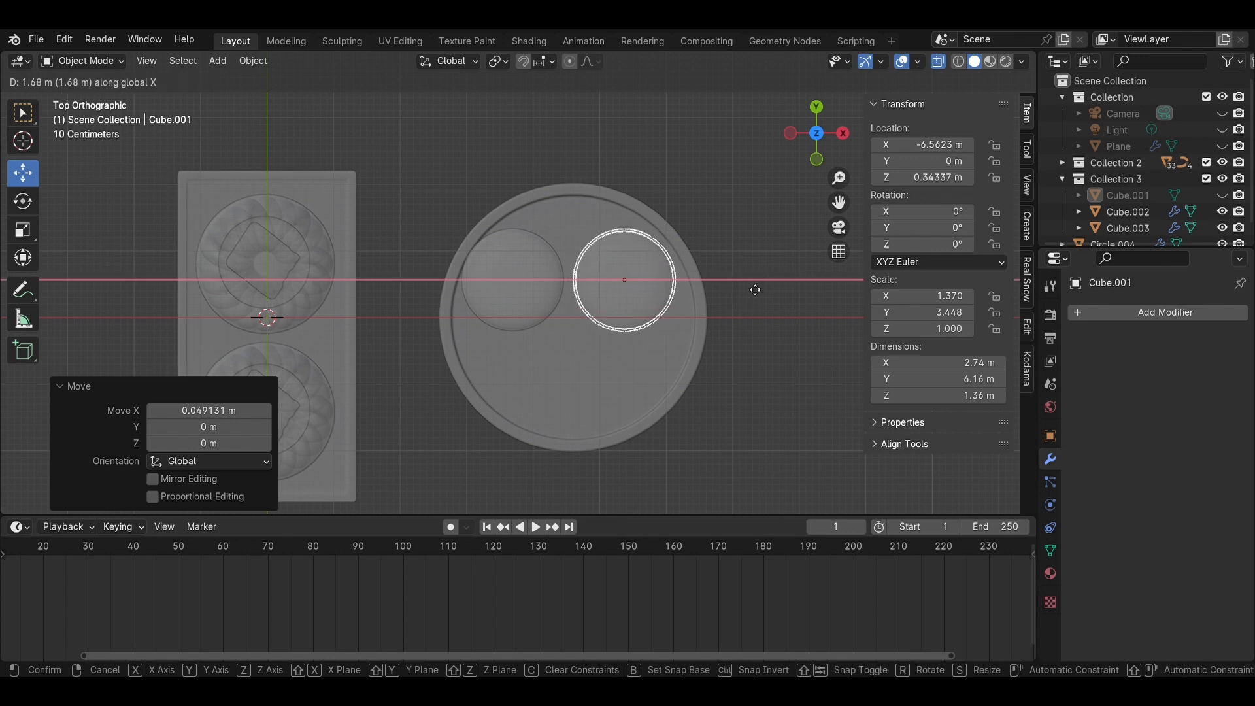
click(754, 290)
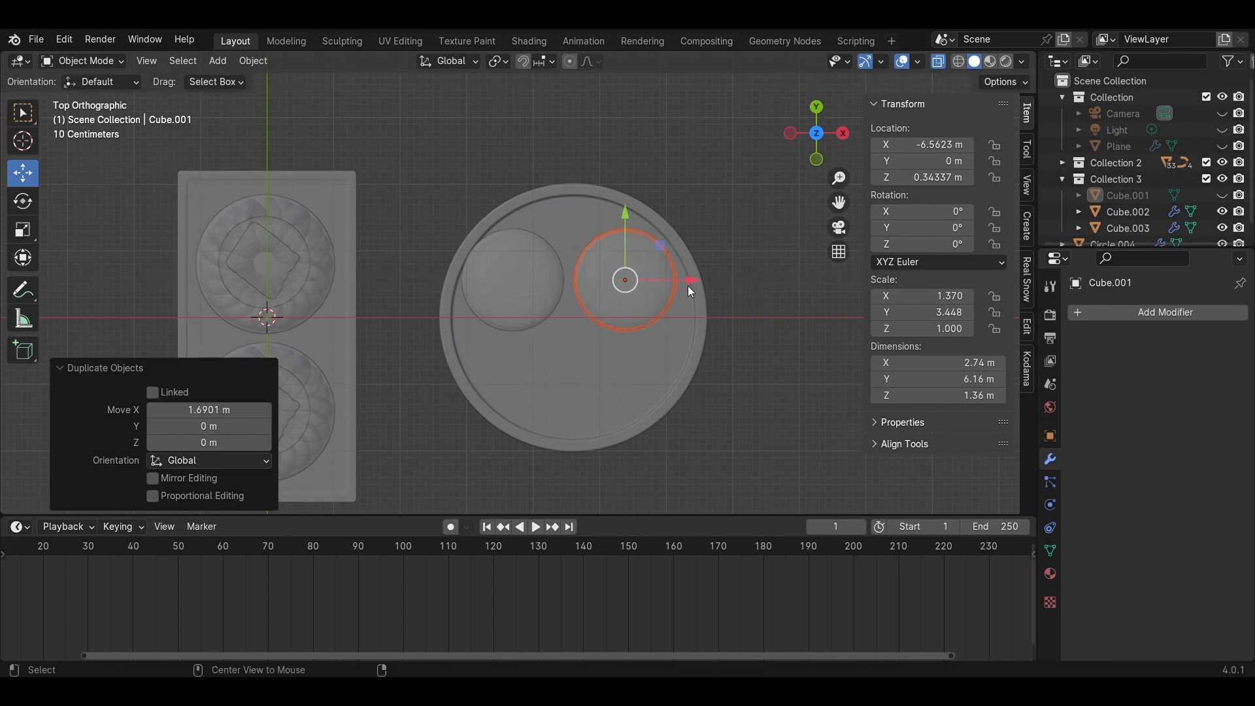
key(g)
key(y)
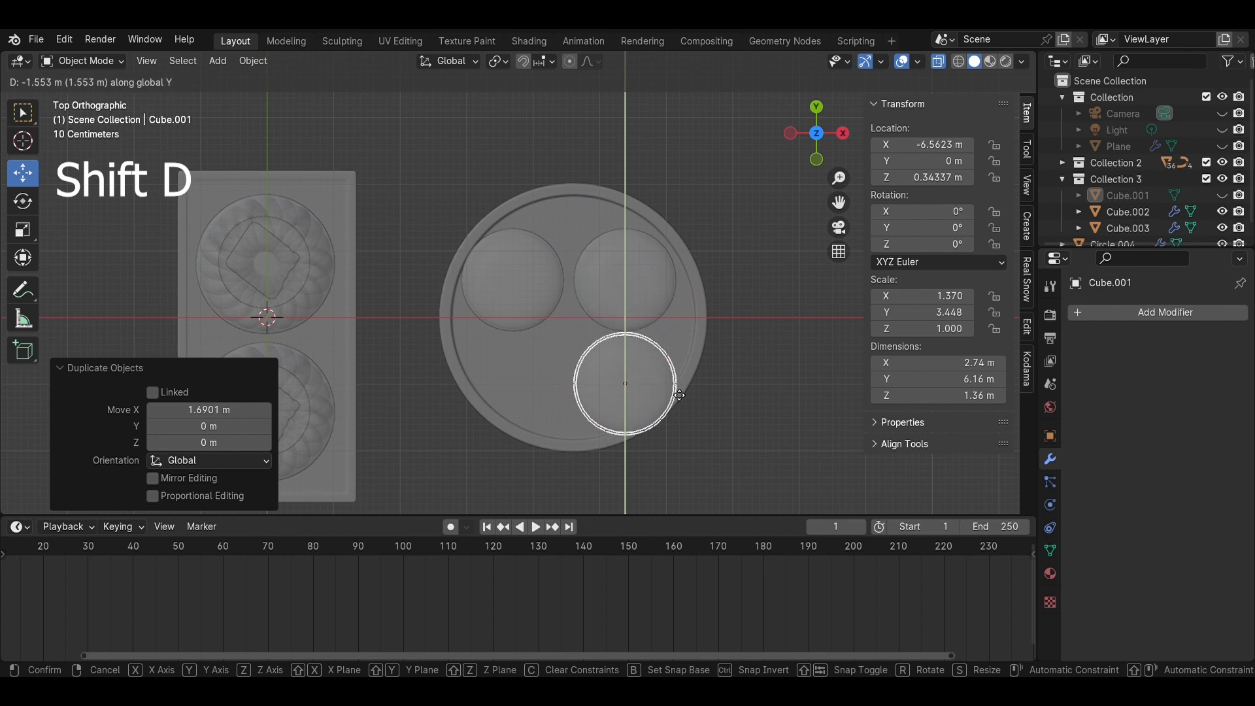
click(681, 395)
Move the third macaron about -0.90 m along X and fine-tune its X and Y position below the first macaron
drag(676, 385, 616, 375)
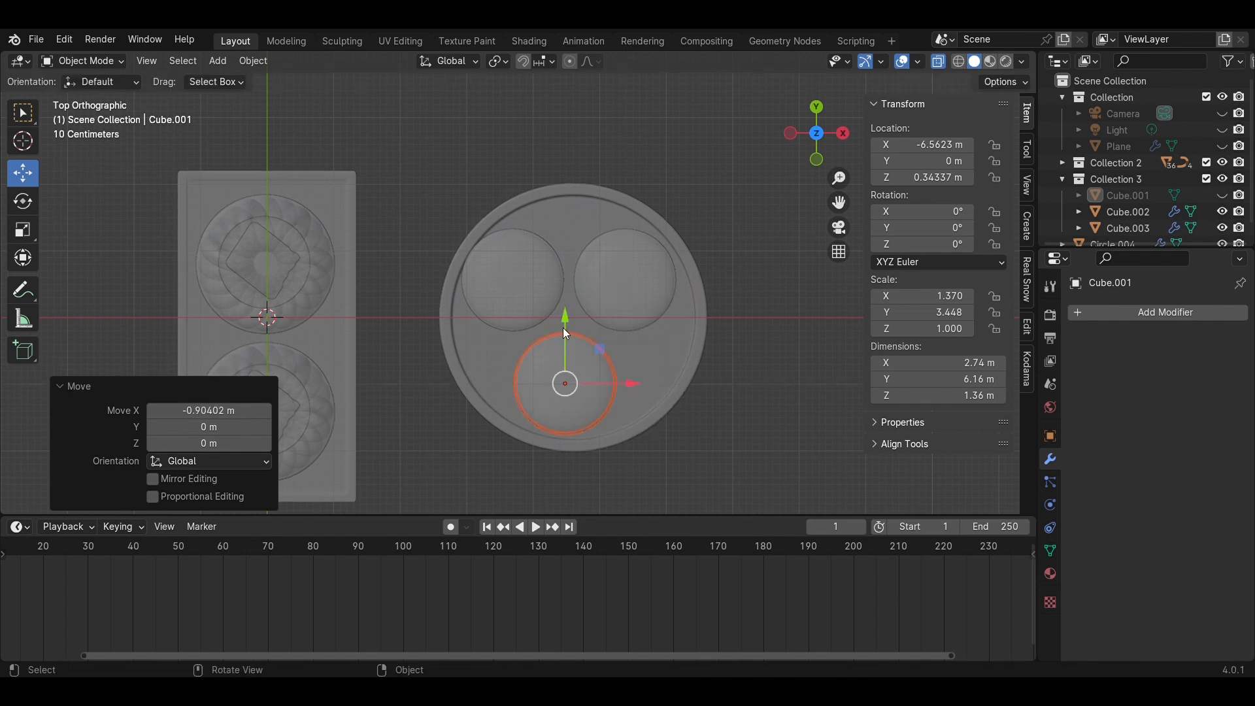
drag(566, 332, 567, 316)
scroll(712, 405, up, 4)
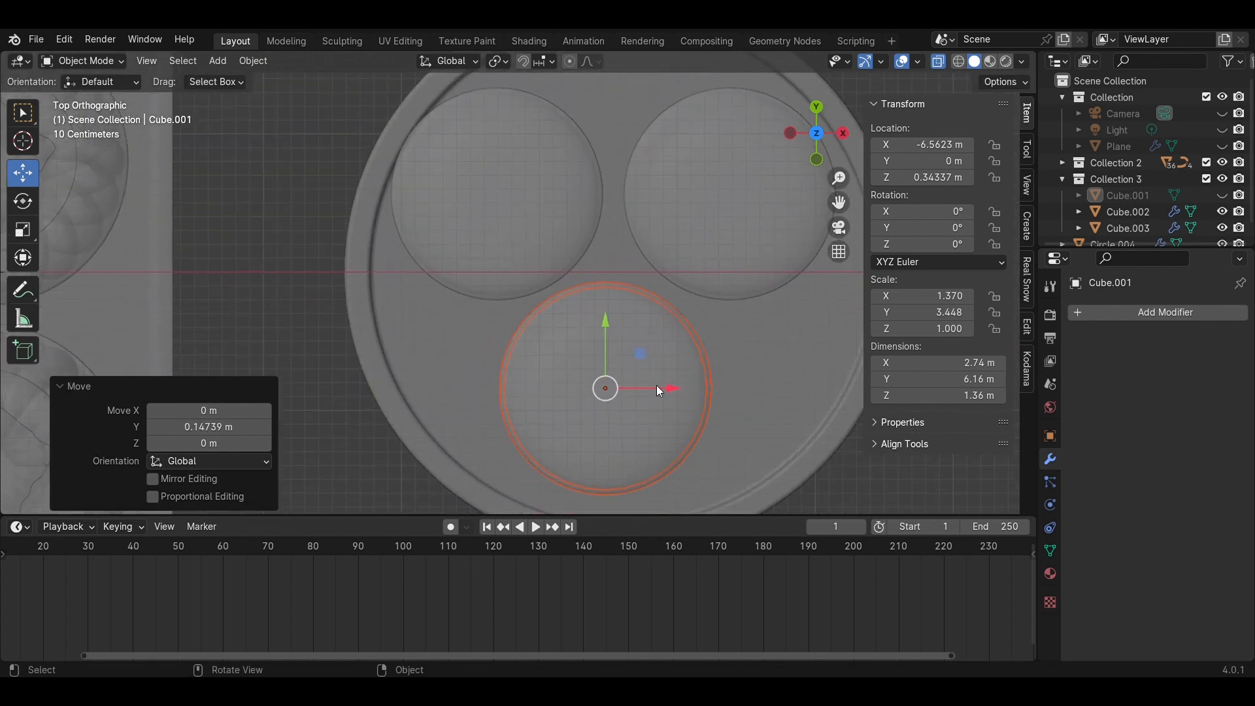
drag(656, 387, 631, 383)
drag(581, 337, 582, 356)
drag(635, 410, 608, 409)
drag(554, 357, 587, 356)
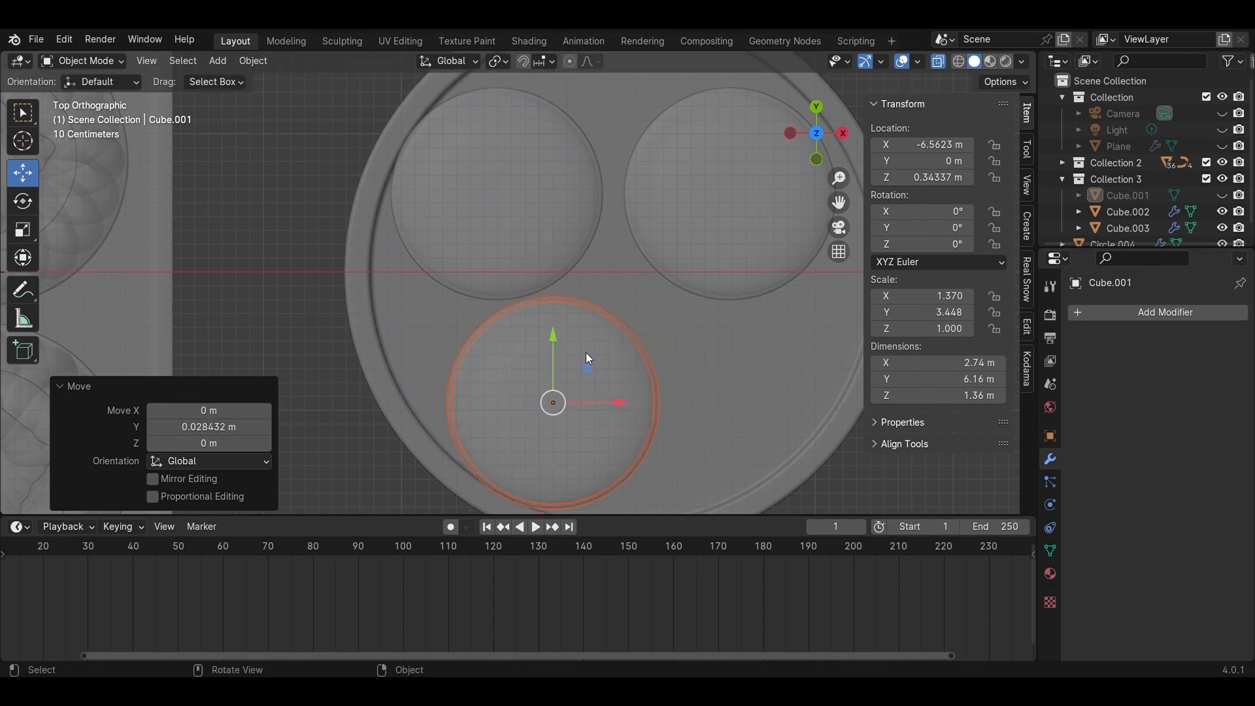
Make a linked duplicate of the third macaron about 1.61 m along X as the fourth macaron on the plate
shift+middle_drag(719, 345, 660, 336)
key(shift+d)
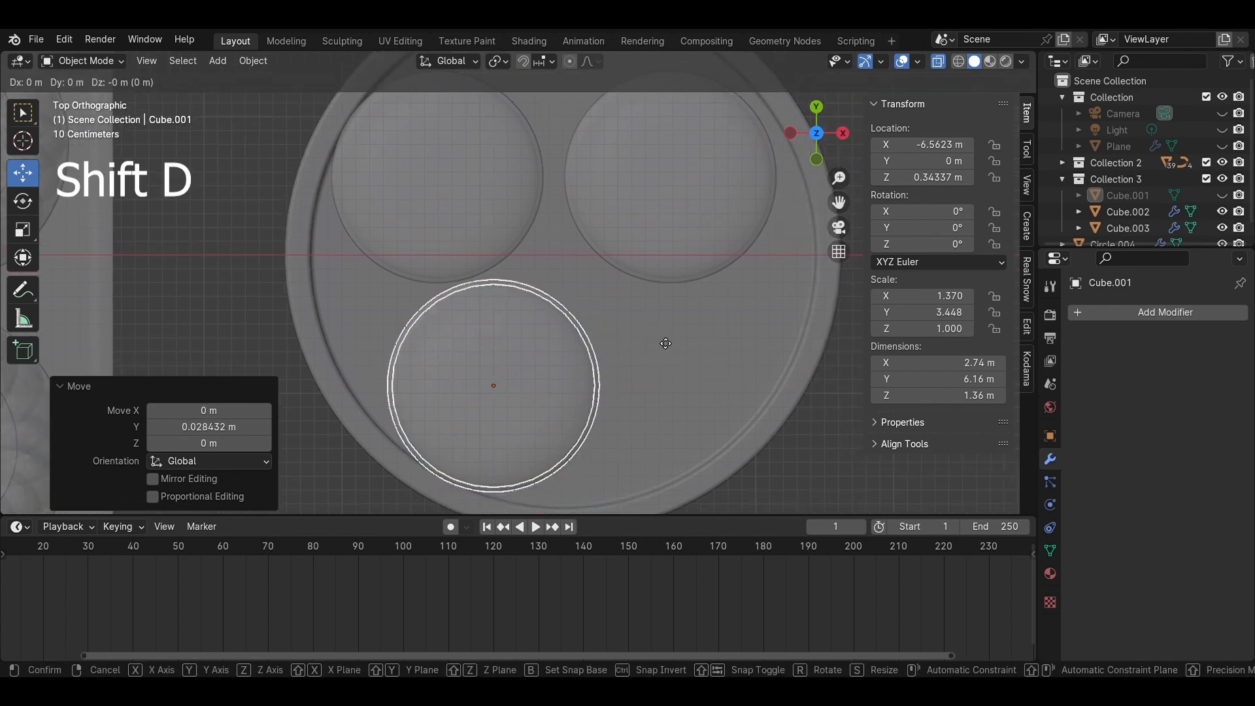
key(x)
click(880, 361)
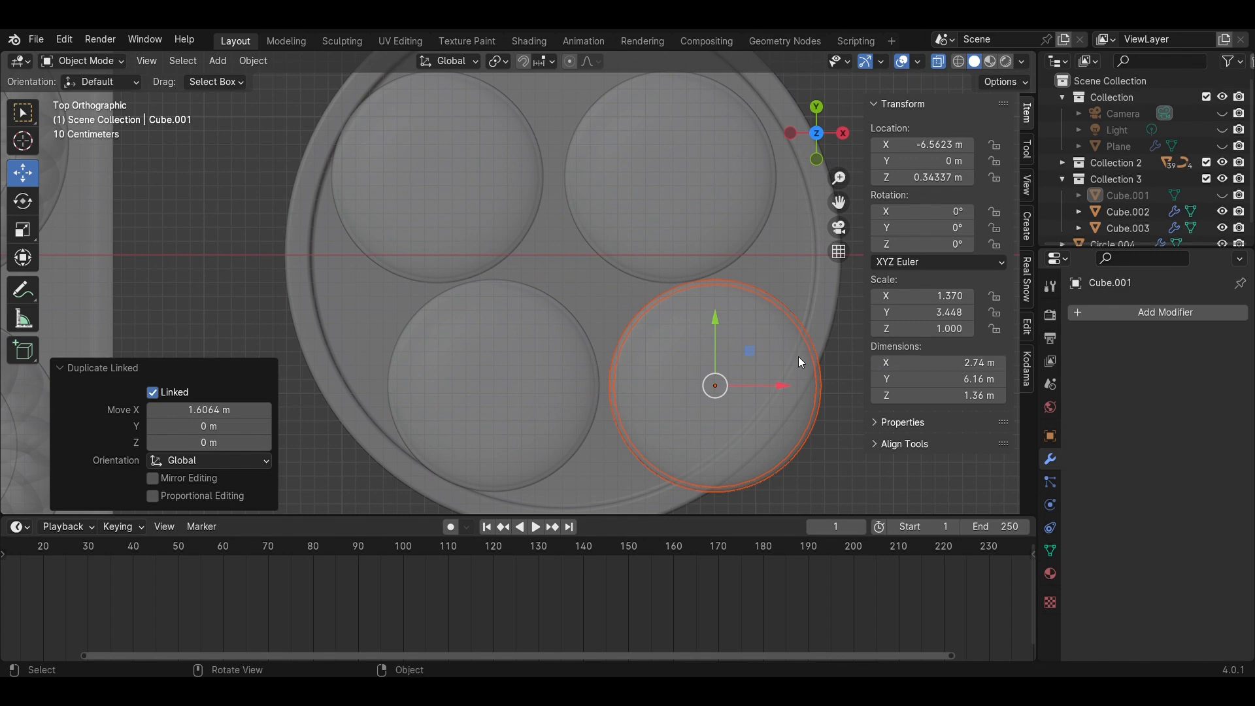
scroll(799, 362, down, 3)
Enlarge the round plate to about 4.5 m across and shift it to about X 4.695 m, Y -0.205 m around the macarons
click(778, 321)
click(703, 273)
key(s)
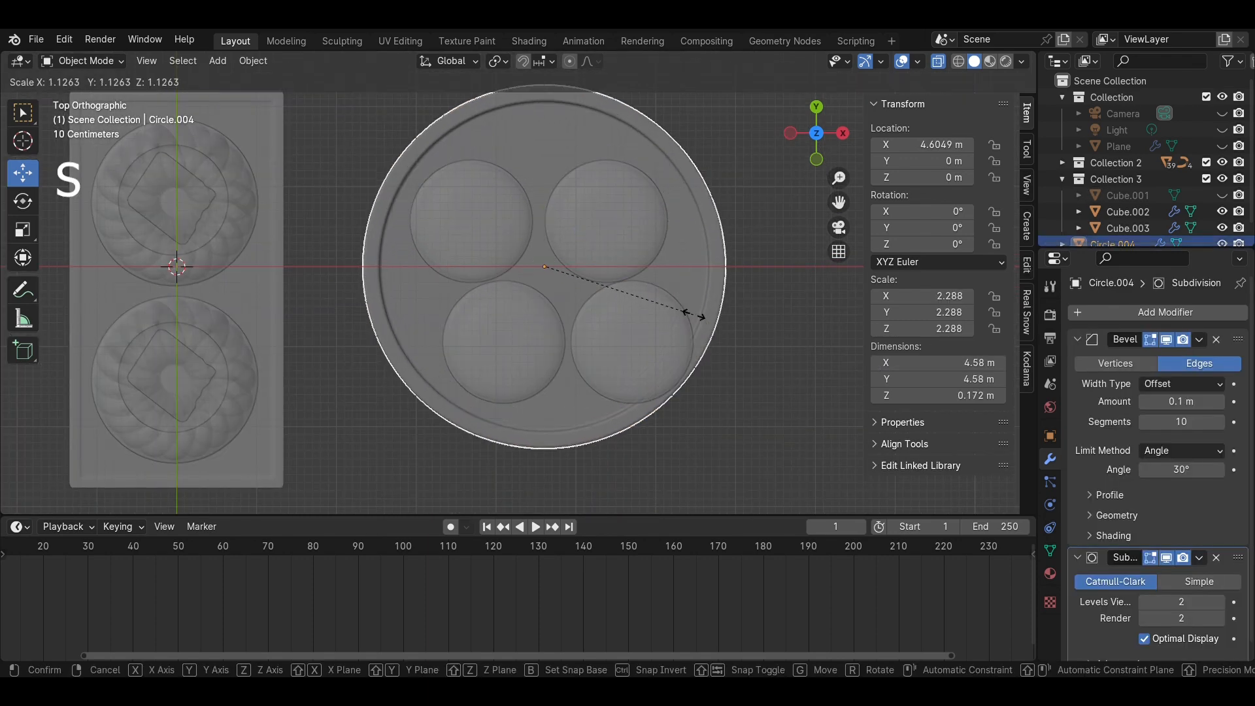
click(711, 320)
drag(549, 235, 551, 251)
drag(613, 291, 619, 289)
key(s)
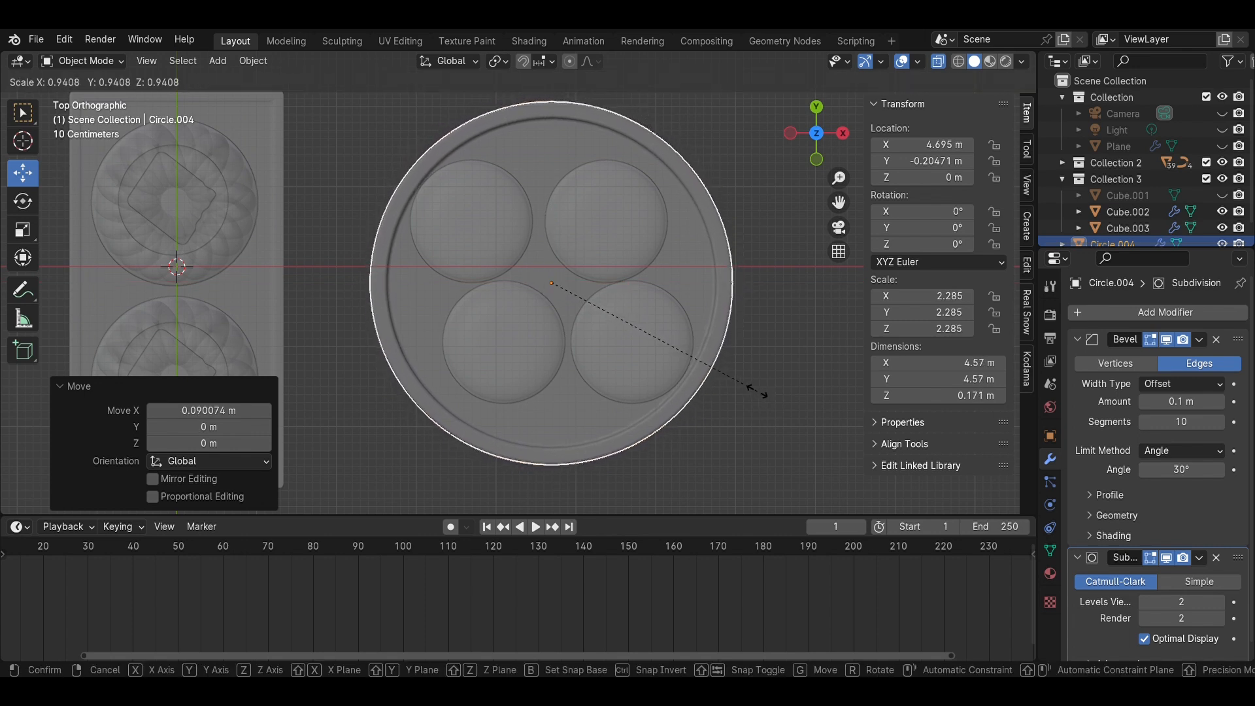
click(762, 391)
Turn off X-ray display, switch to the top view, and hide the round plate
middle_drag(830, 430, 653, 239)
key(alt+z)
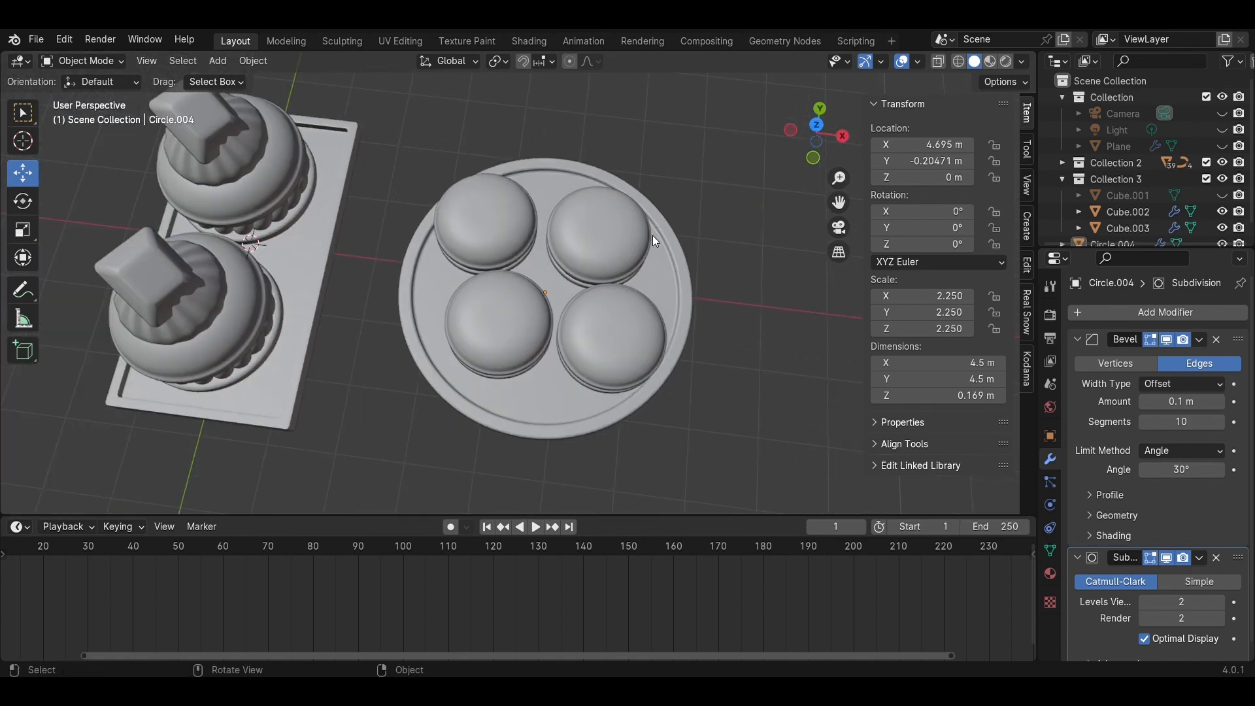
click(820, 137)
scroll(575, 274, up, 3)
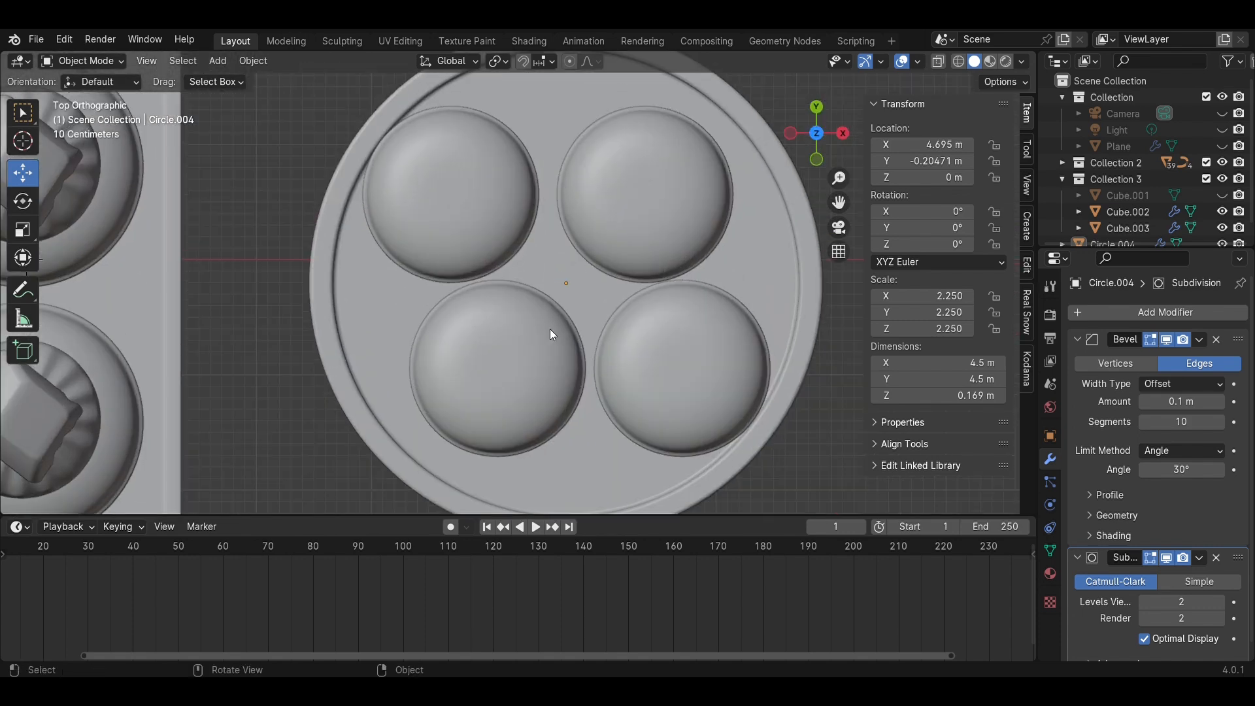
click(584, 455)
scroll(1231, 236, down, 1)
click(1222, 230)
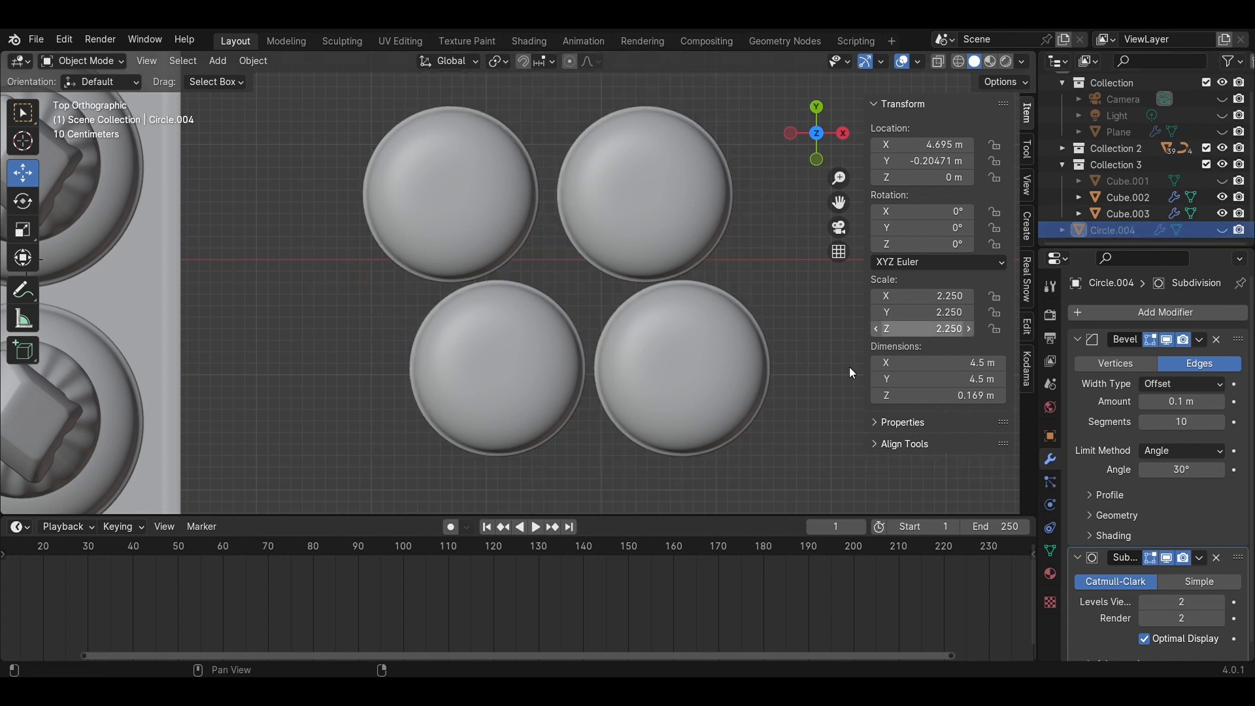
Align the third macaron beneath the first by moving it along negative X and about -0.08 m along Y
drag(779, 467, 719, 370)
key(ctrl+z)
drag(592, 465, 454, 378)
drag(545, 370, 491, 383)
drag(446, 325, 449, 334)
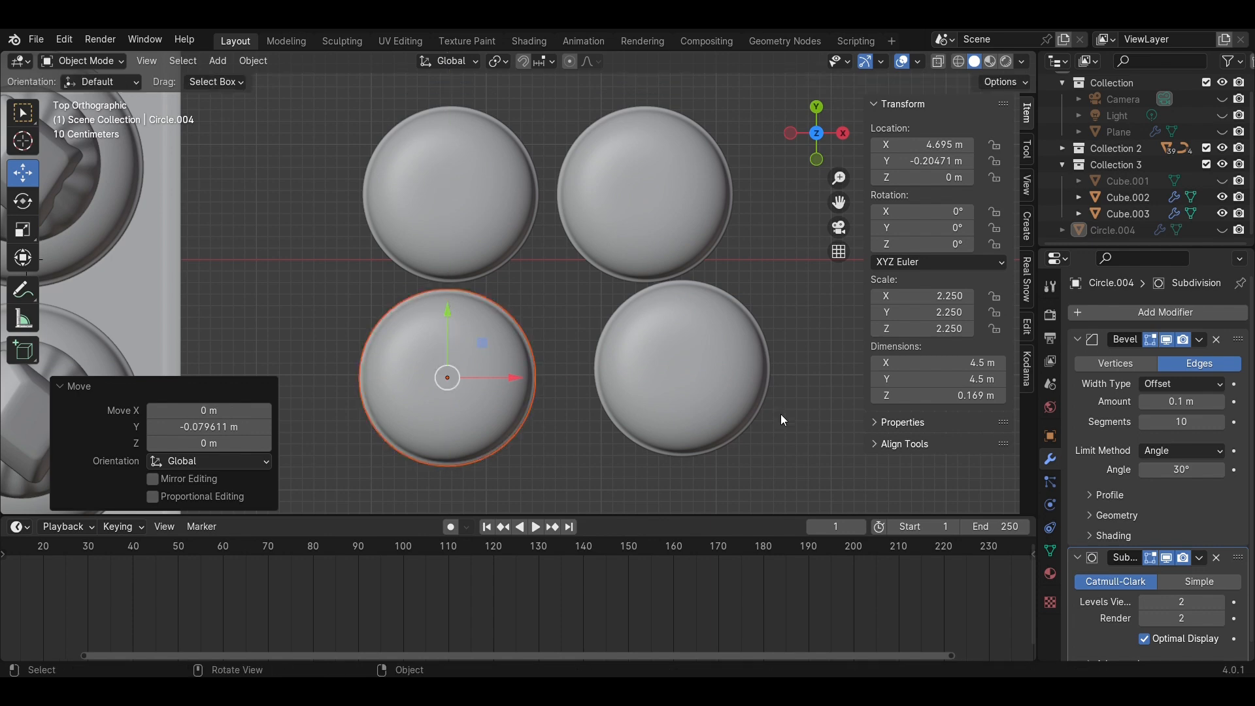
Move the fourth macaron closer to the third and level with it, and shift the second macaron about -0.085 m along X
drag(786, 456, 604, 337)
drag(727, 374, 674, 371)
drag(643, 323, 643, 331)
drag(745, 251, 530, 147)
click(729, 215)
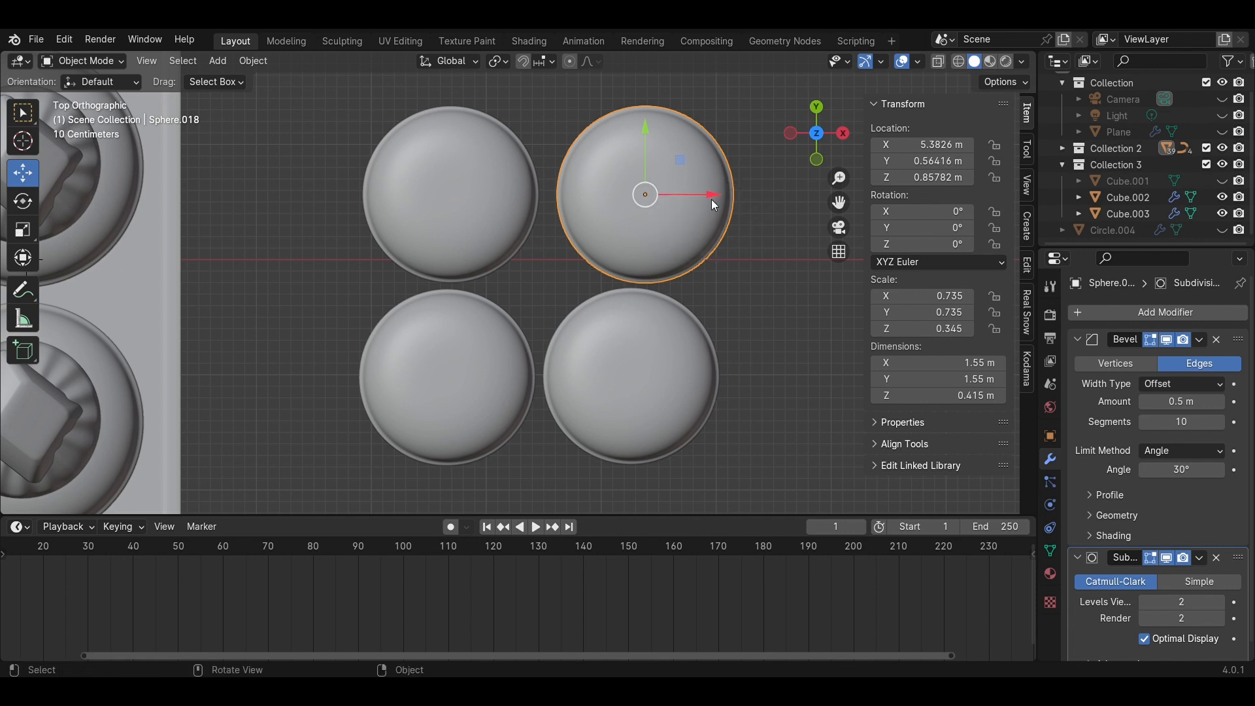
drag(711, 197, 698, 201)
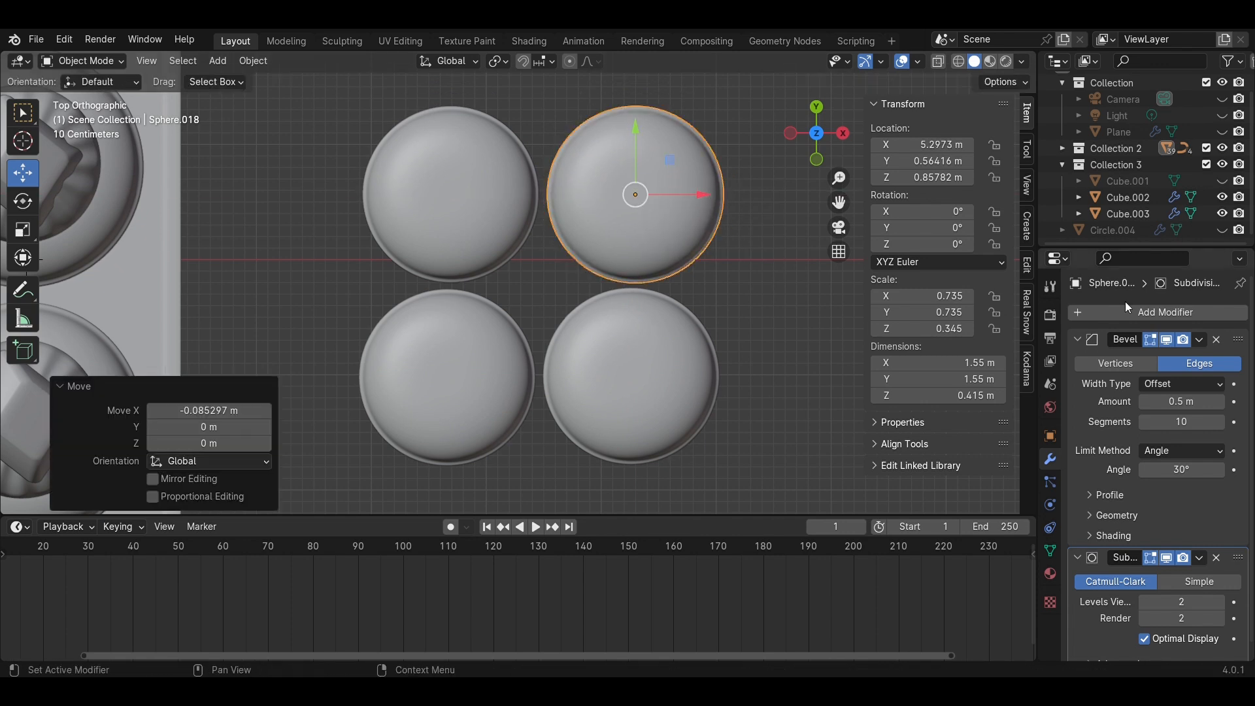
Unhide the round plate and center it under the four macarons at about X 4.479 m, Y -0.227 m
click(1223, 230)
click(767, 320)
drag(622, 283, 595, 283)
drag(541, 233, 542, 236)
drag(603, 294, 608, 294)
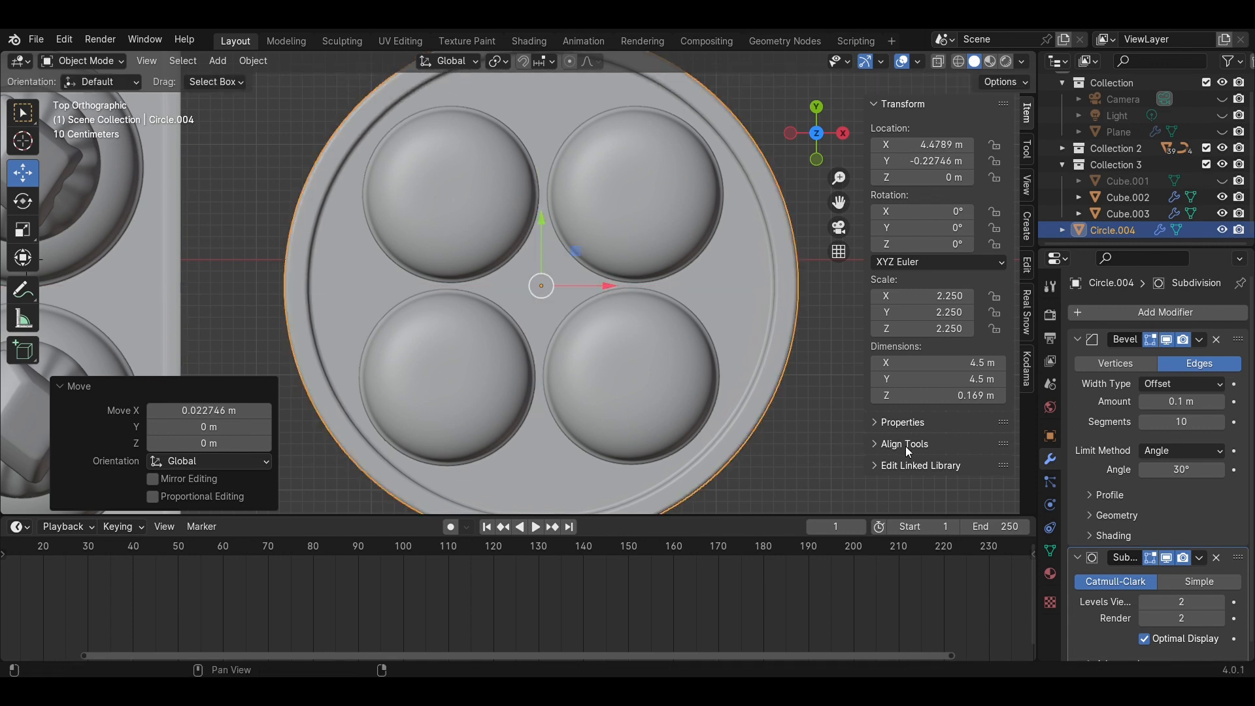
Scale the round plate down uniformly to about 2.006, making it about 4.01 m across, and save the file
key(s)
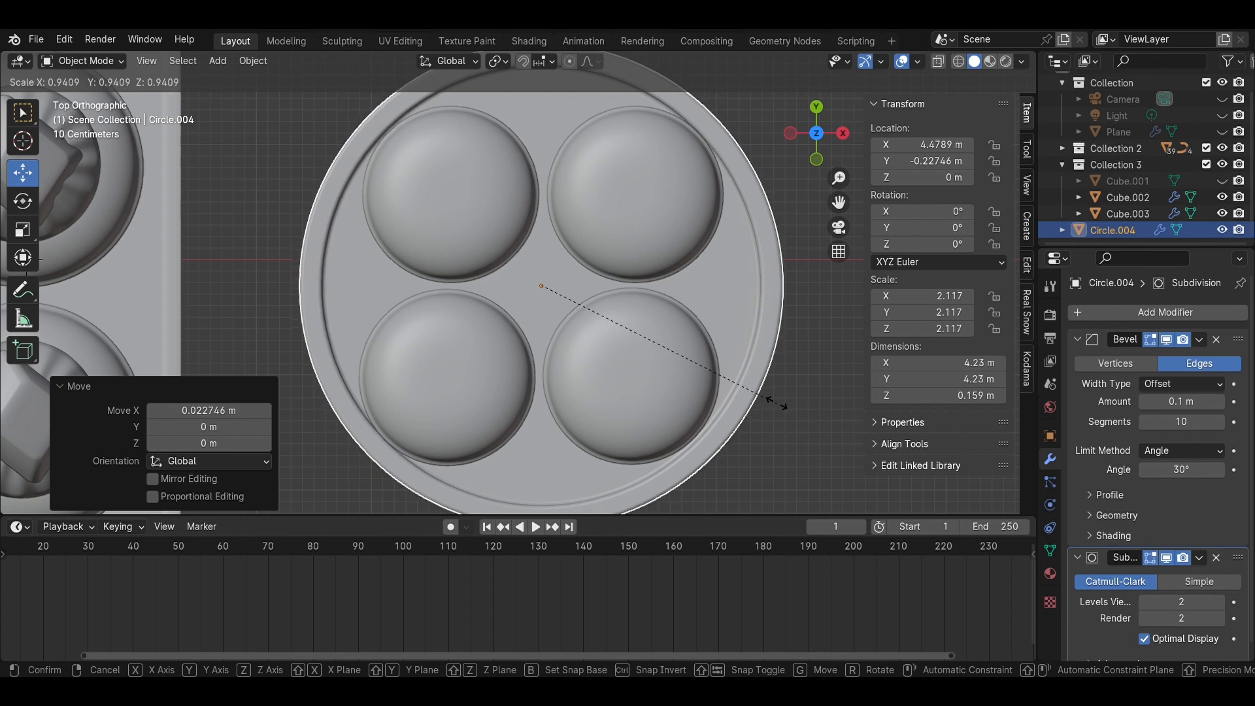
click(775, 403)
middle_drag(775, 403, 802, 372)
key(s)
click(785, 402)
key(s)
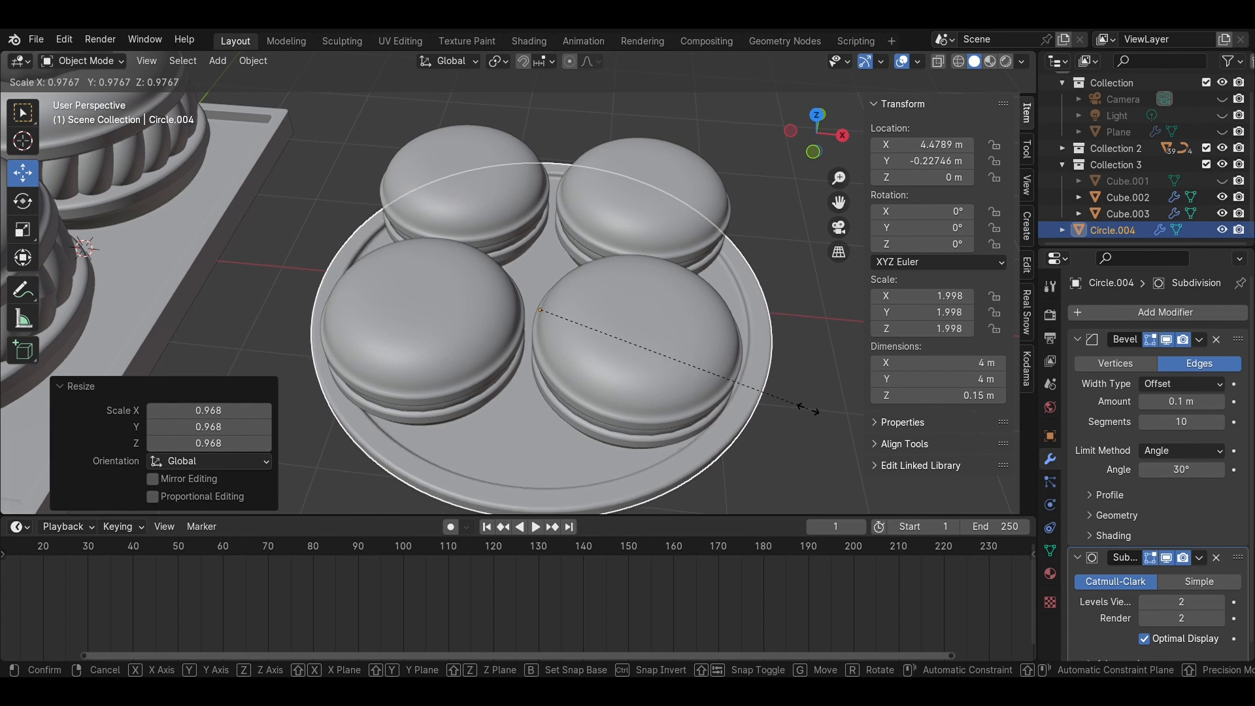
click(809, 410)
click(782, 270)
middle_drag(781, 270, 764, 383)
key(ctrl+s)
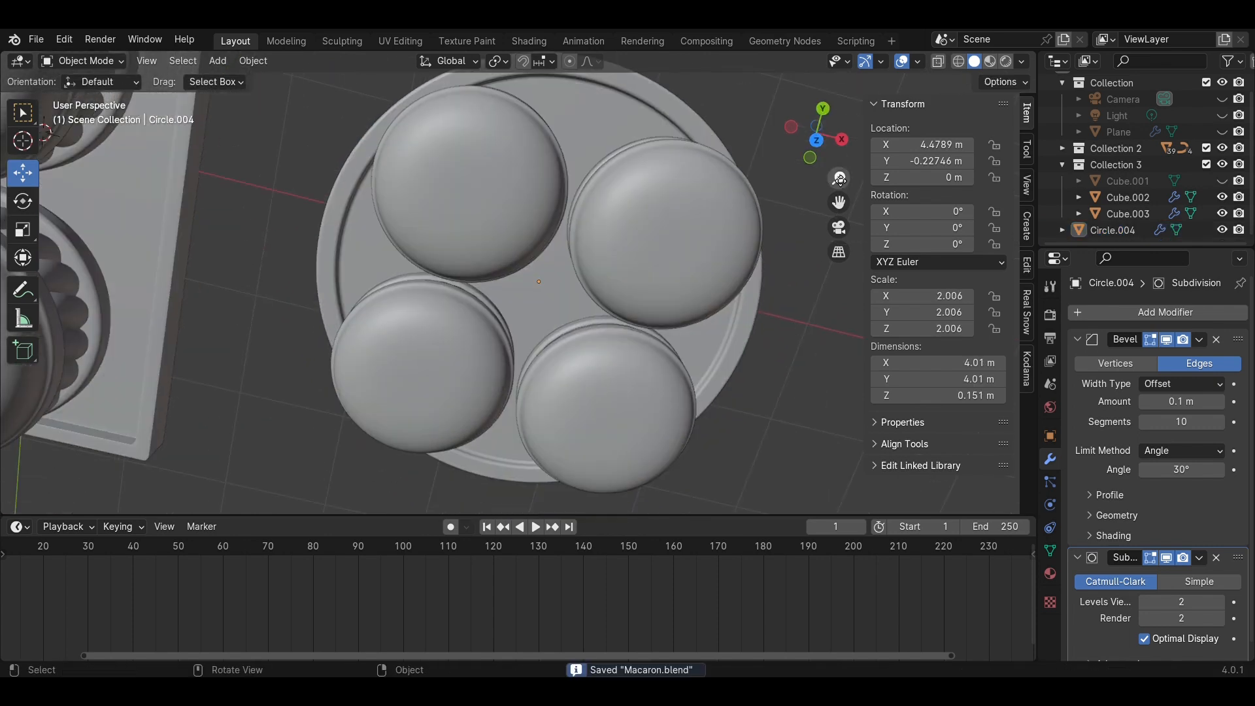
Hide the round plate and place a linked duplicate of the rear macaron on the +X side about 0.96 m higher along Z
click(817, 140)
click(739, 282)
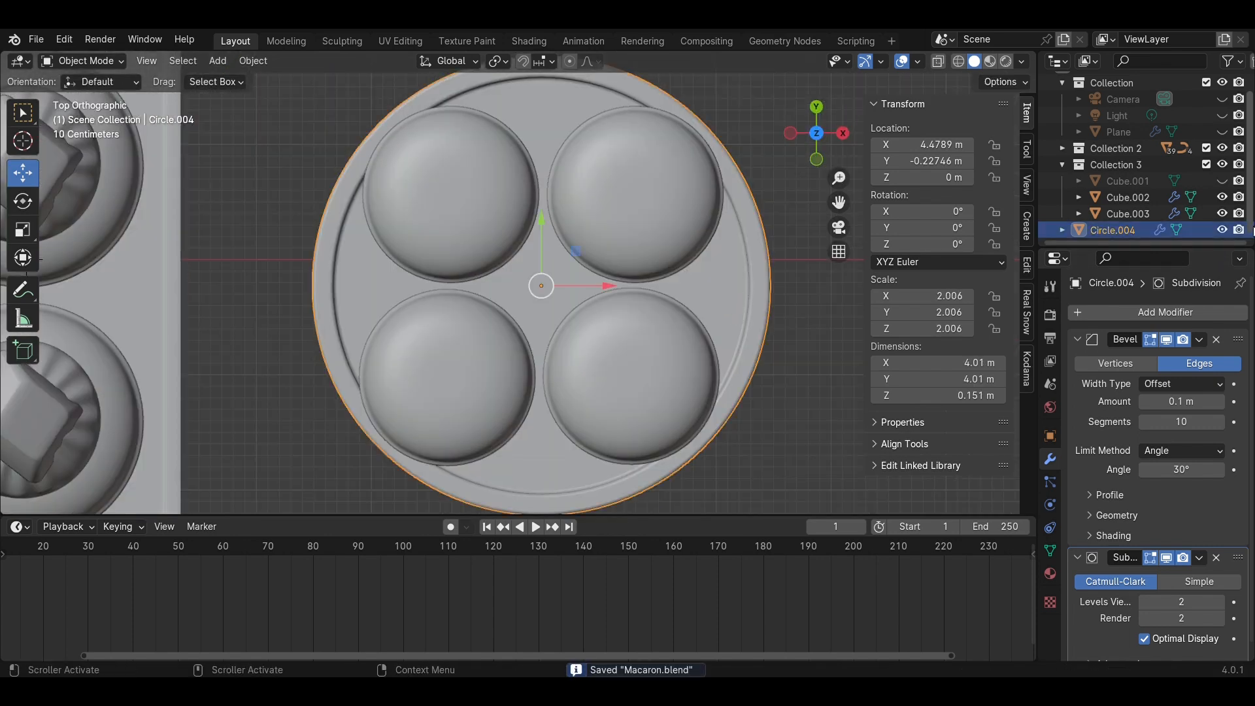
key(h)
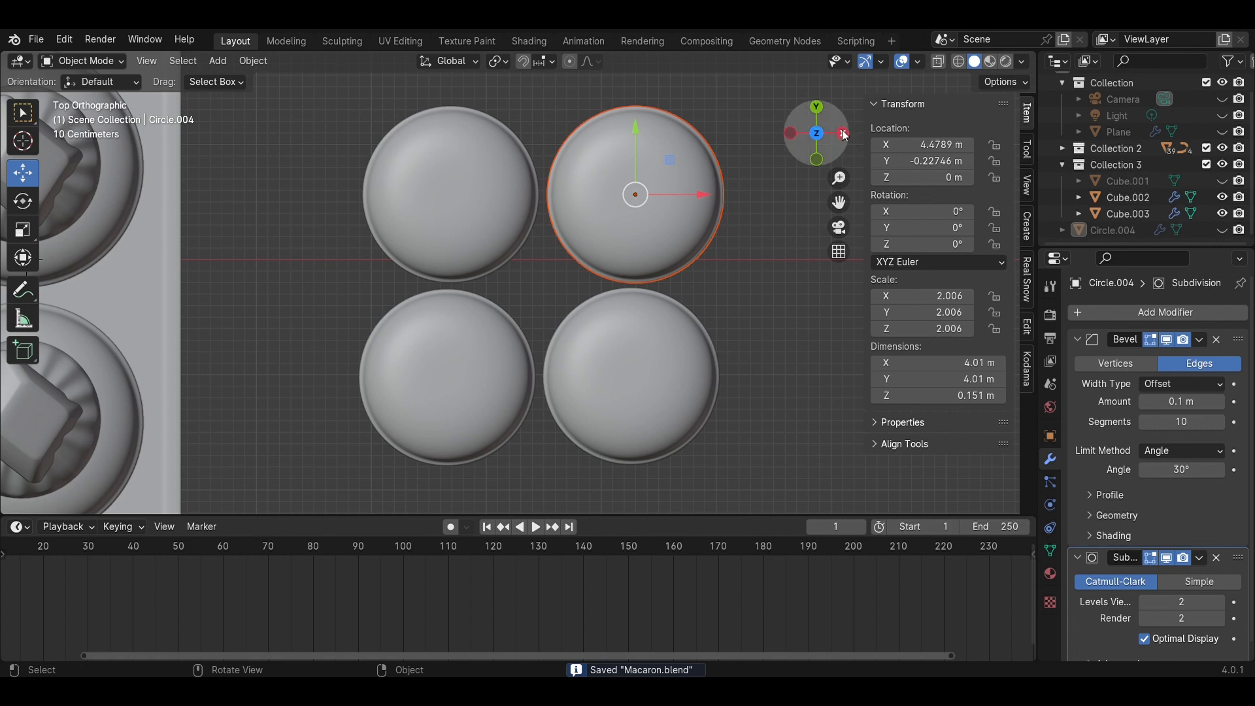
click(843, 134)
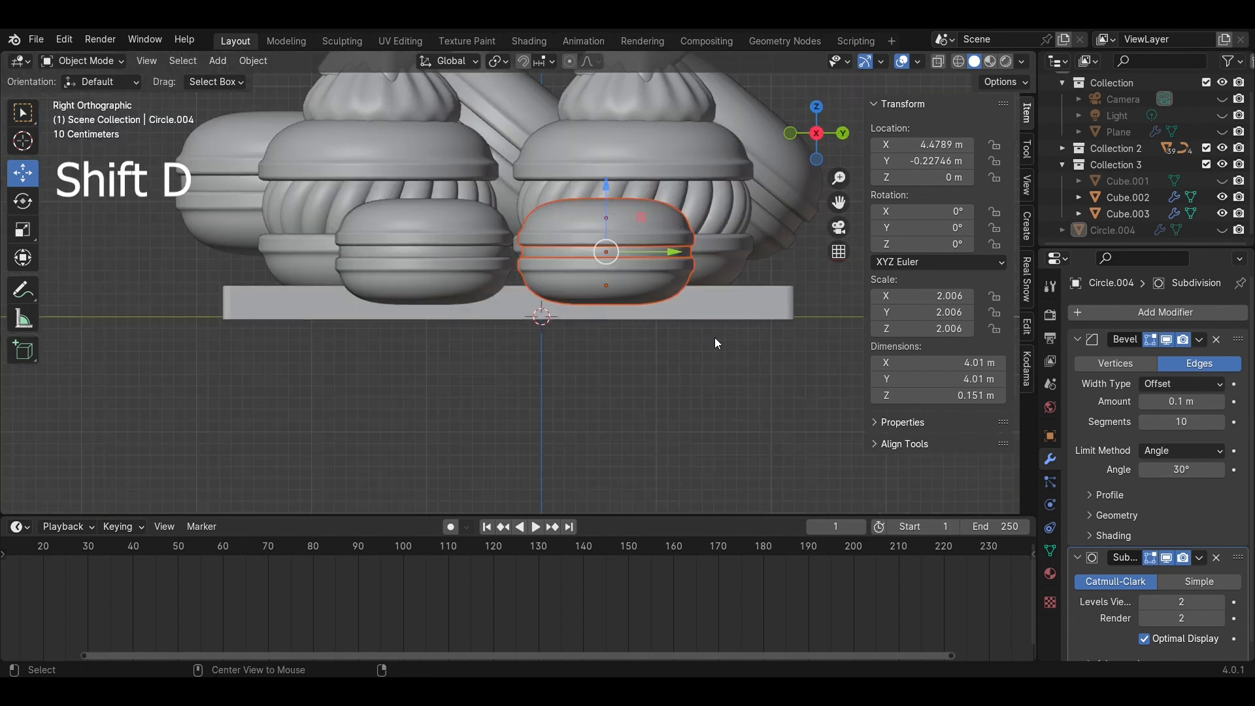
key(alt+d)
key(z)
click(708, 232)
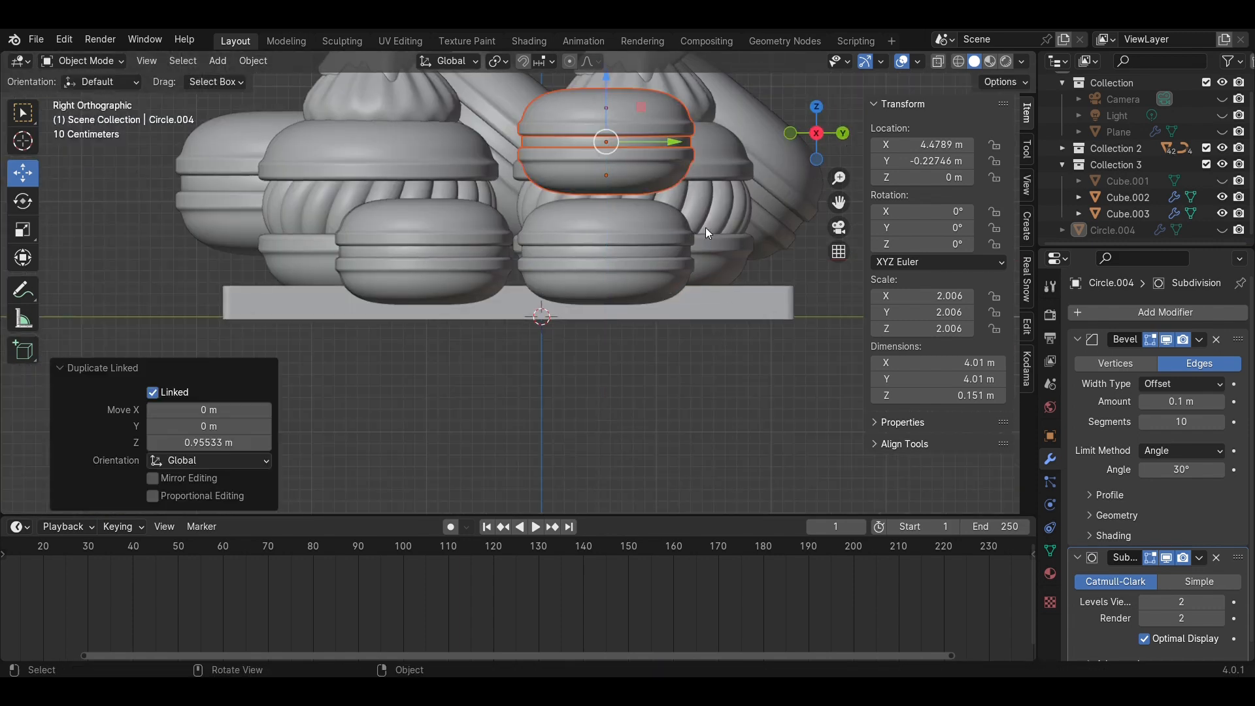
Unhide the plate and center the duplicated macaron over the other four, moving it about -0.66 m in Y and -0.84 m in X
click(1222, 230)
drag(664, 139, 588, 161)
click(816, 106)
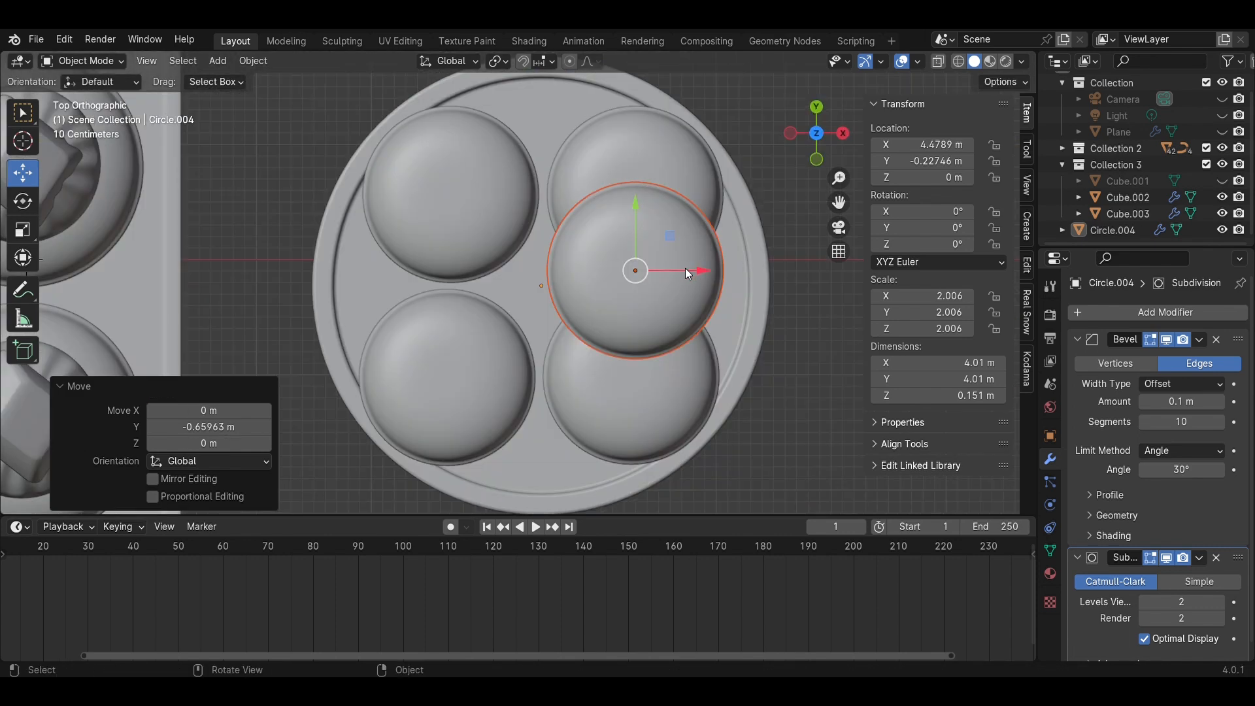
drag(685, 268, 589, 269)
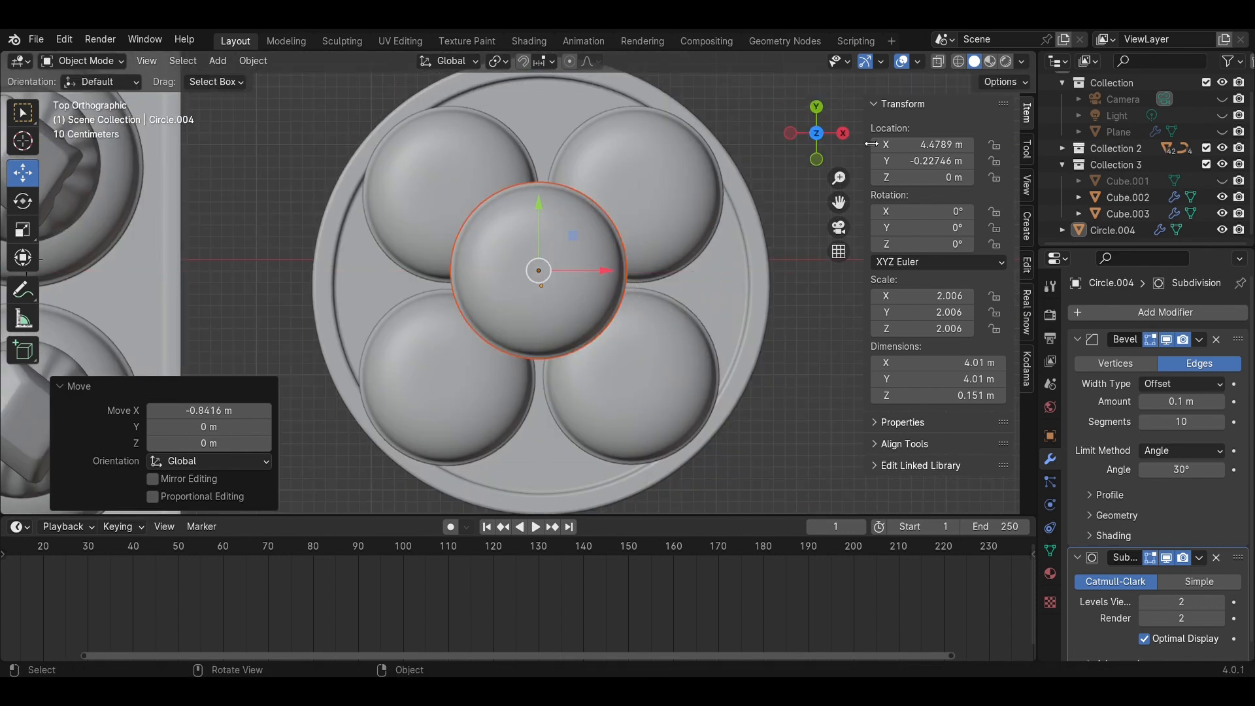
Lower the top macaron along Z toward the four below, save the file, and check the arrangement through the camera
click(820, 171)
click(818, 167)
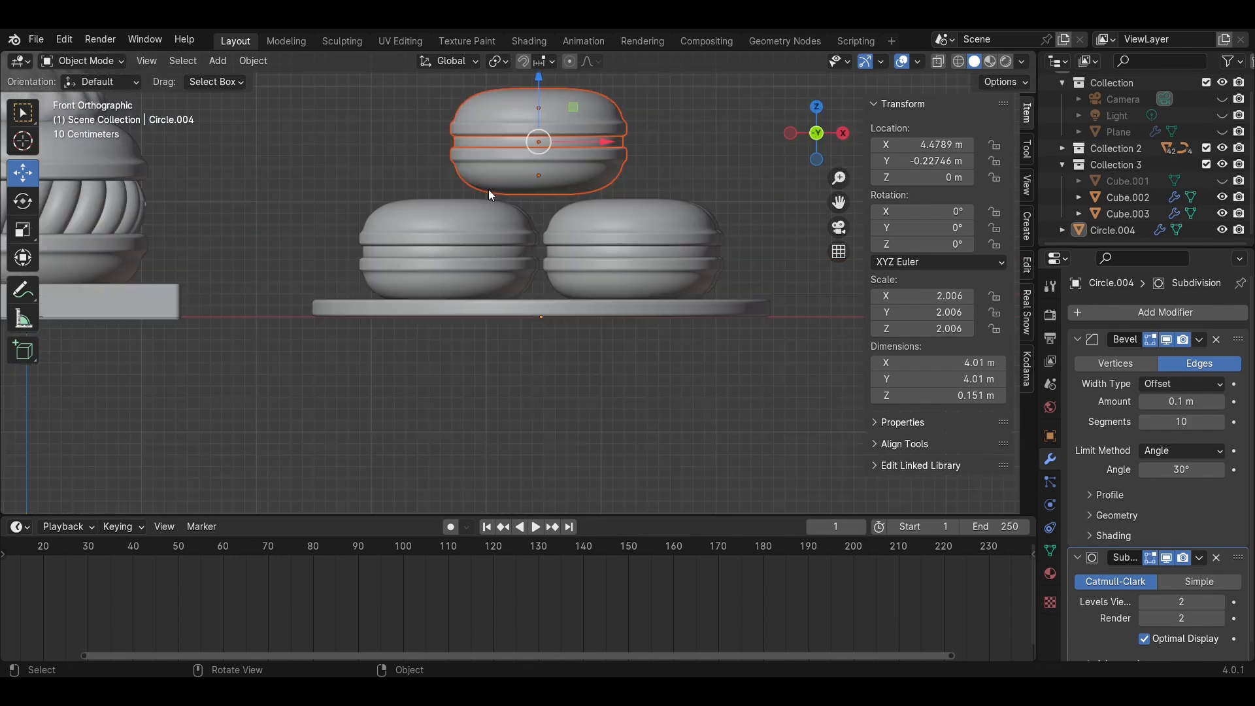
drag(543, 78, 692, 148)
click(692, 148)
scroll(734, 152, down, 2)
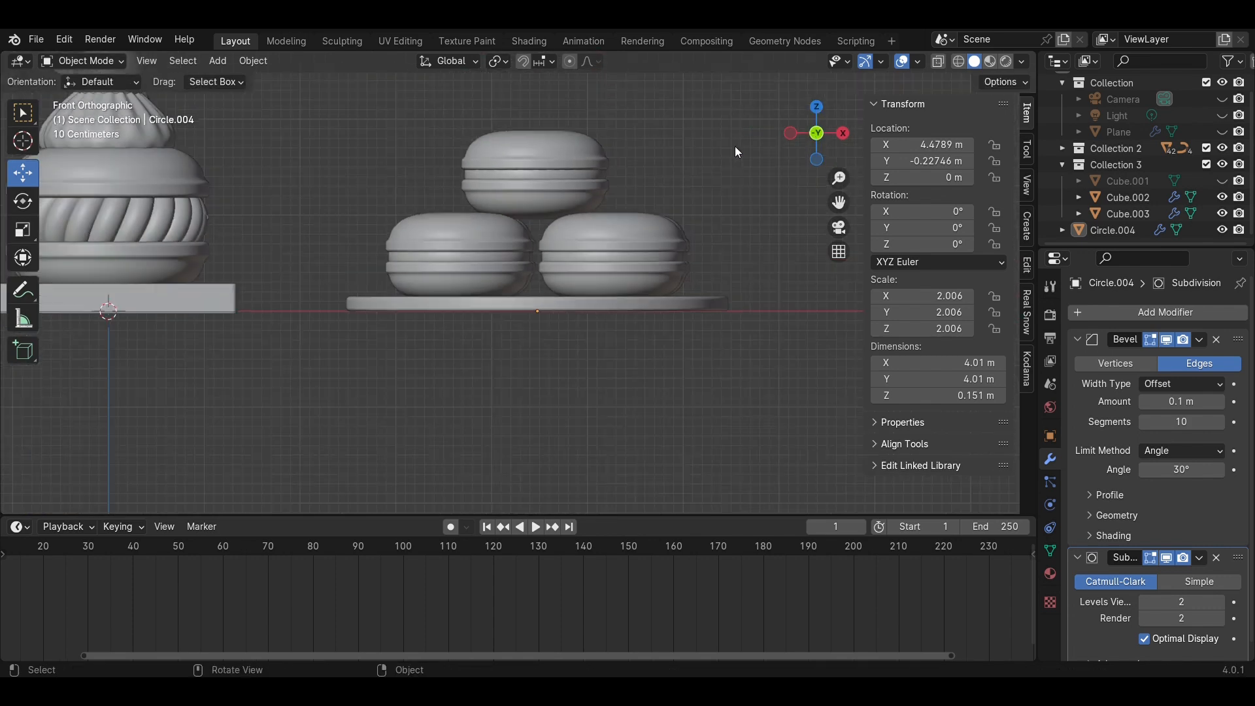
scroll(735, 149, down, 2)
middle_drag(735, 151, 644, 336)
key(KP_0)
scroll(644, 336, down, 2)
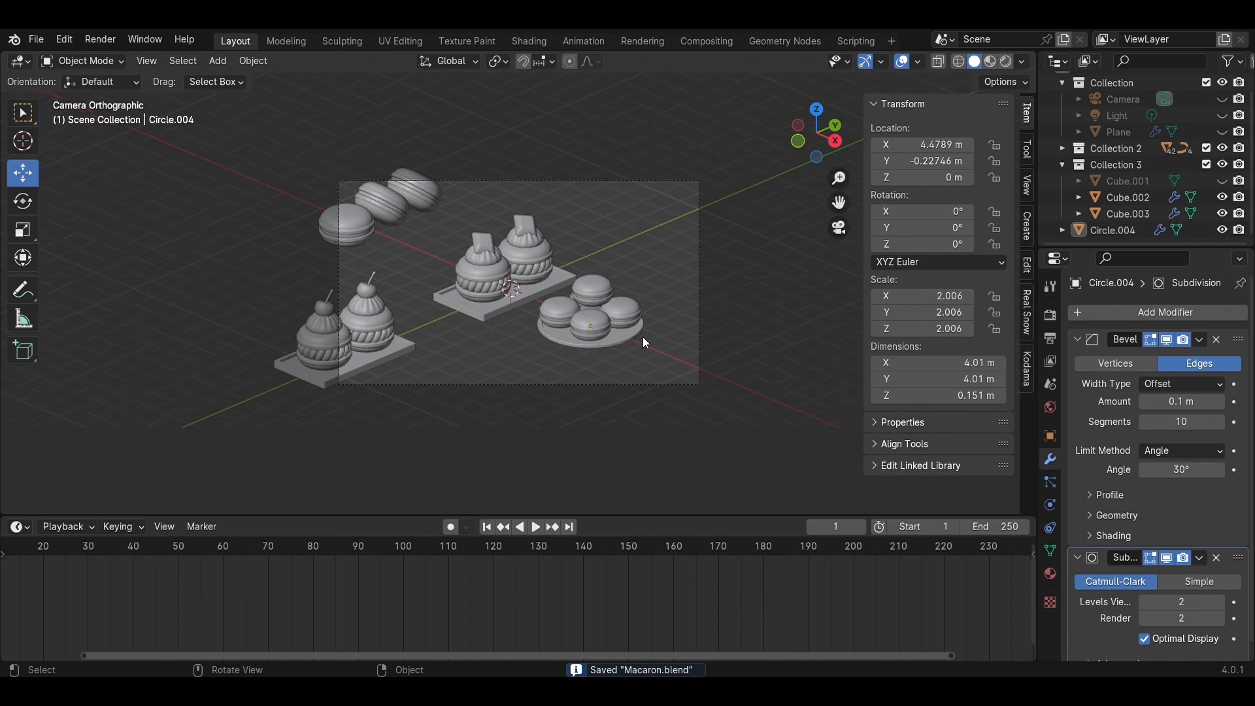
scroll(642, 337, up, 3)
scroll(644, 341, up, 2)
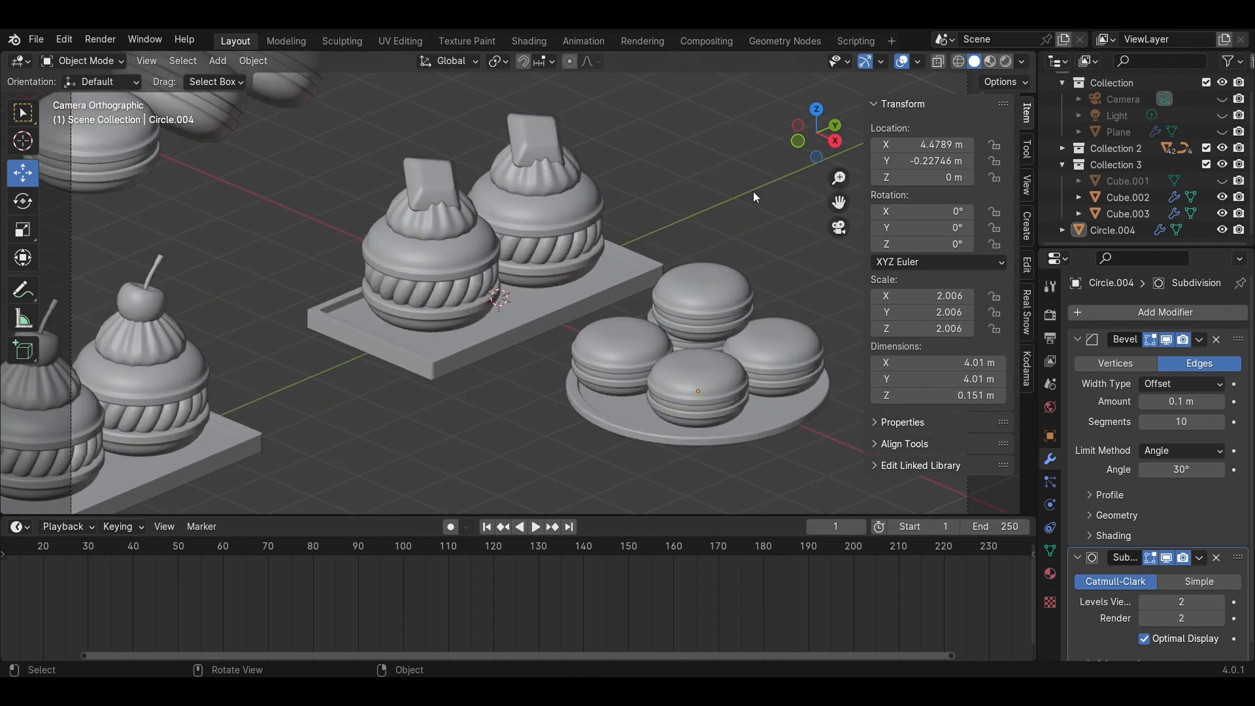
Lower the top macaron slightly further along Z to rest on the stack, save the file, and return to the camera view
click(817, 108)
middle_drag(696, 144, 597, 194)
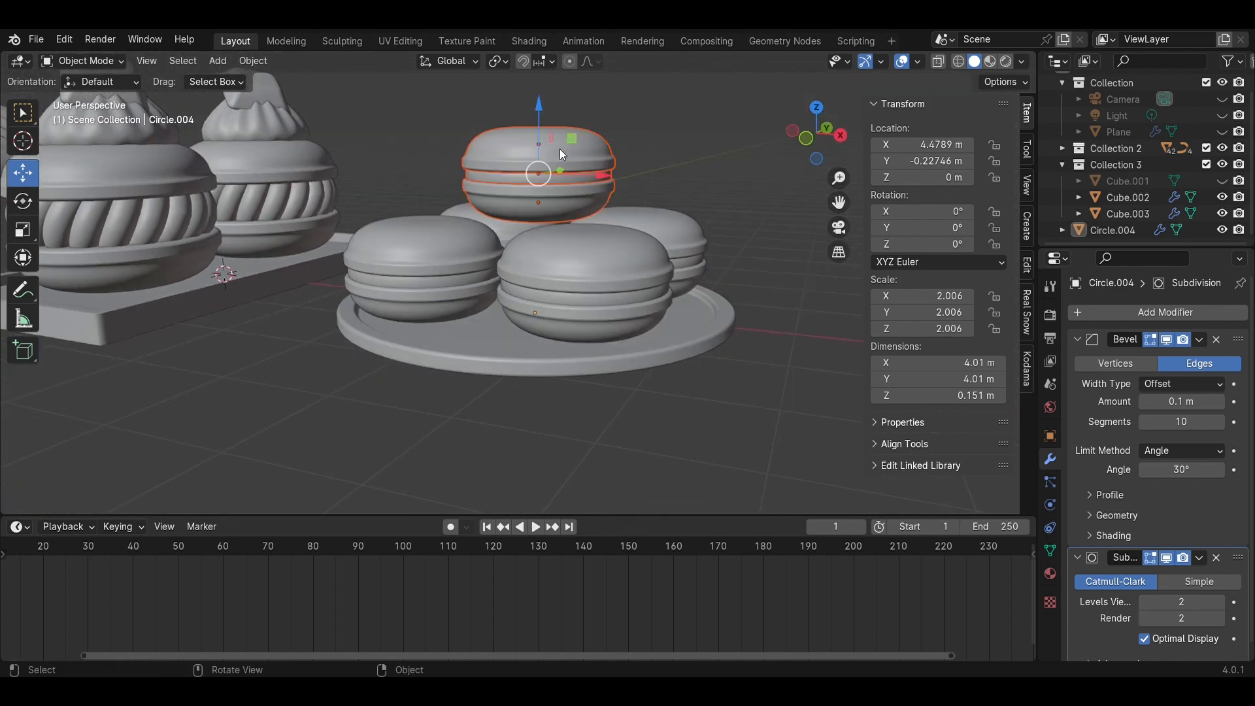
key(g)
key(z)
click(590, 137)
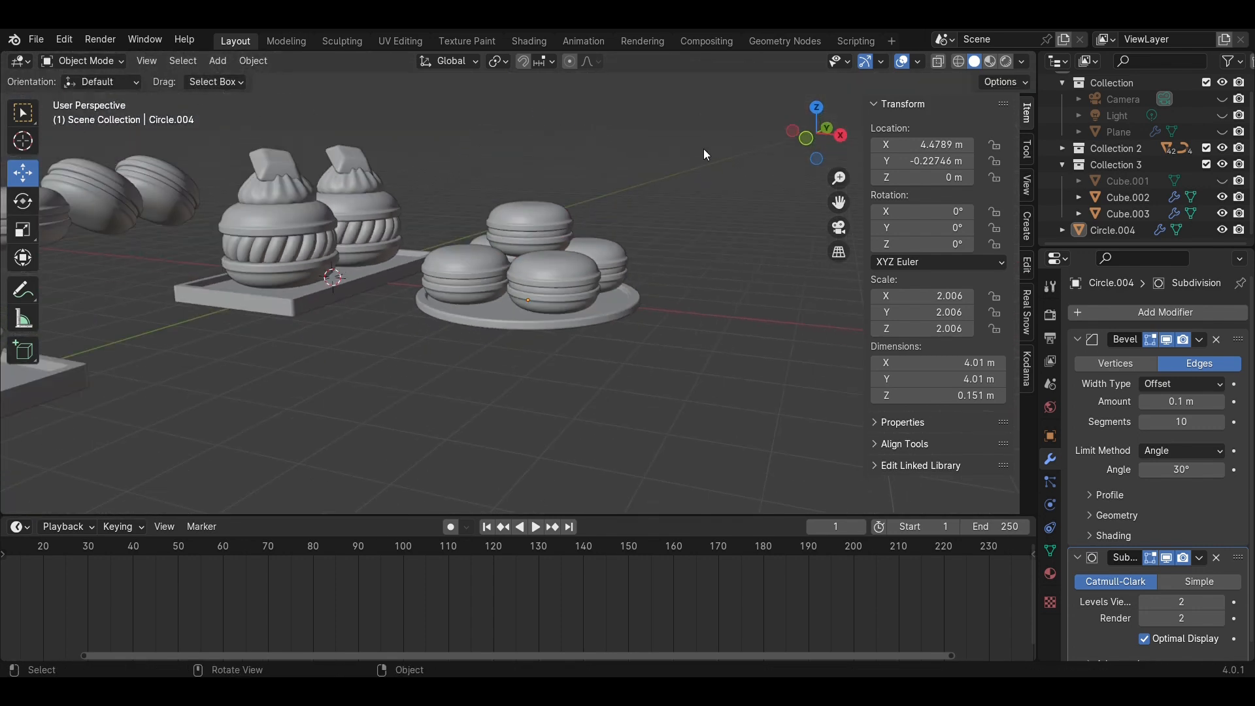
key(ctrl+s)
key(KP_0)
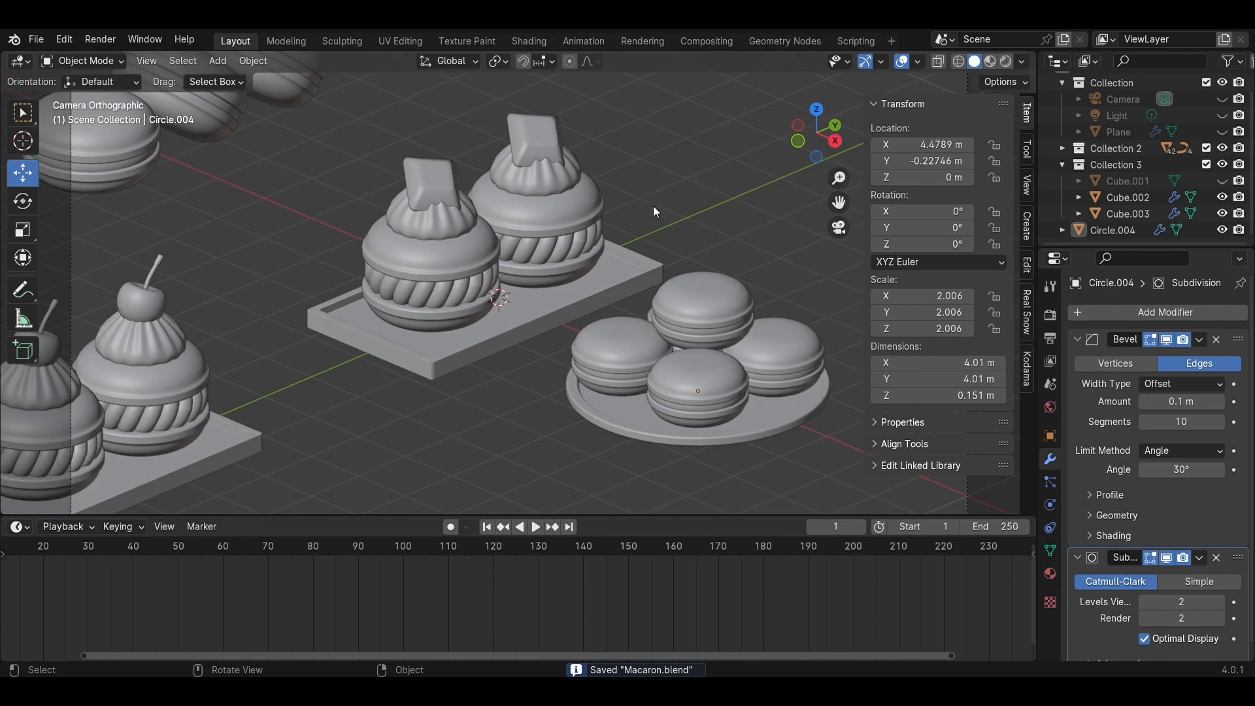
Add a plane at the world origin and scale it uniformly by about 6.519 to span 13 m under the desserts
scroll(653, 206, down, 4)
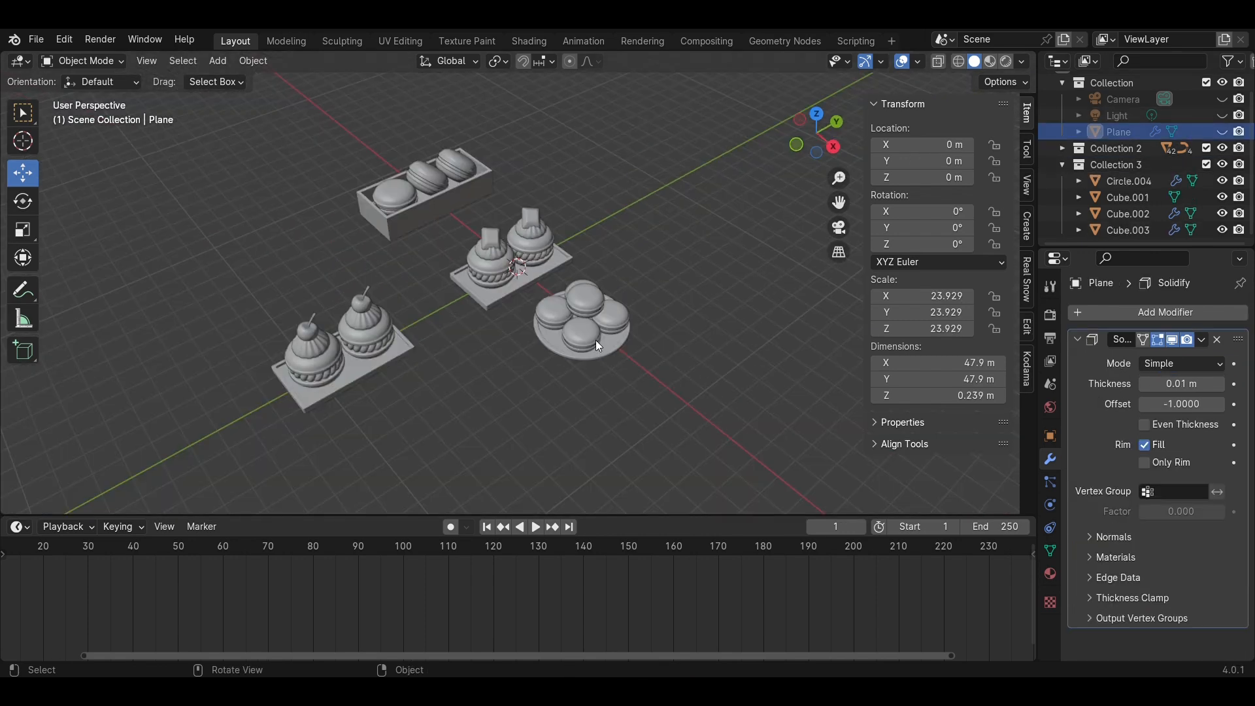
key(shift+a)
mouse_move(592, 337)
click(652, 339)
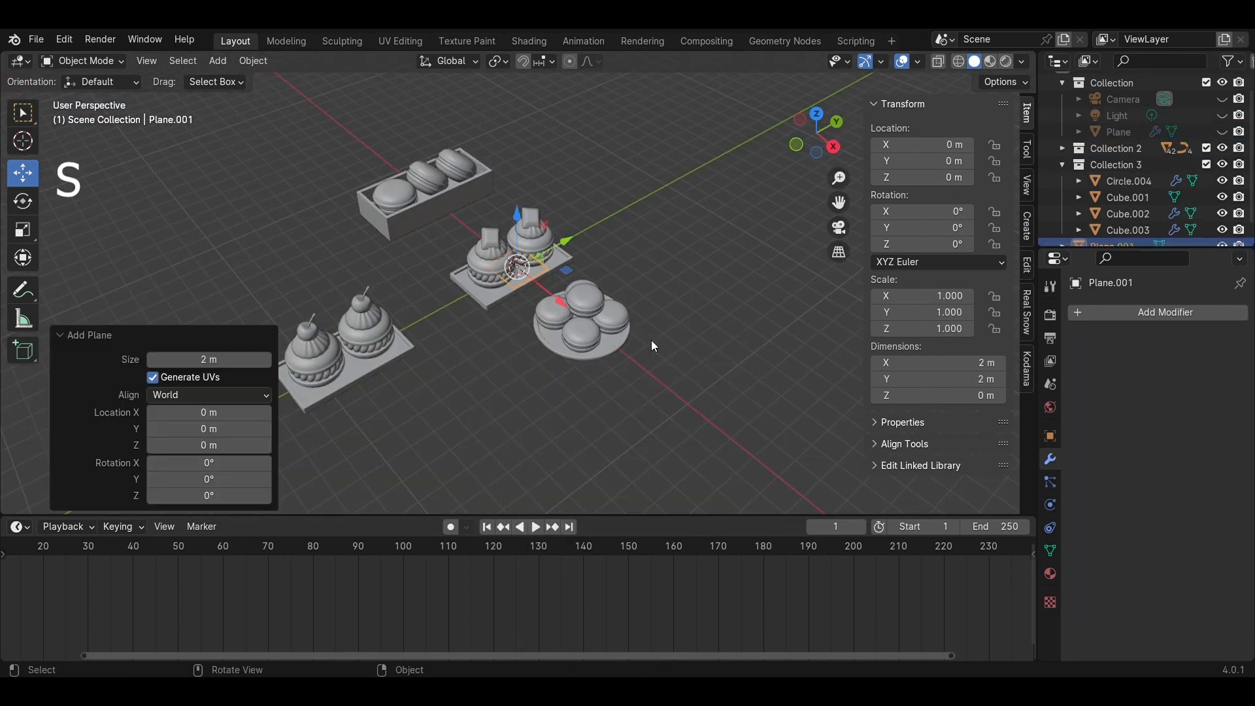
key(s)
click(1051, 485)
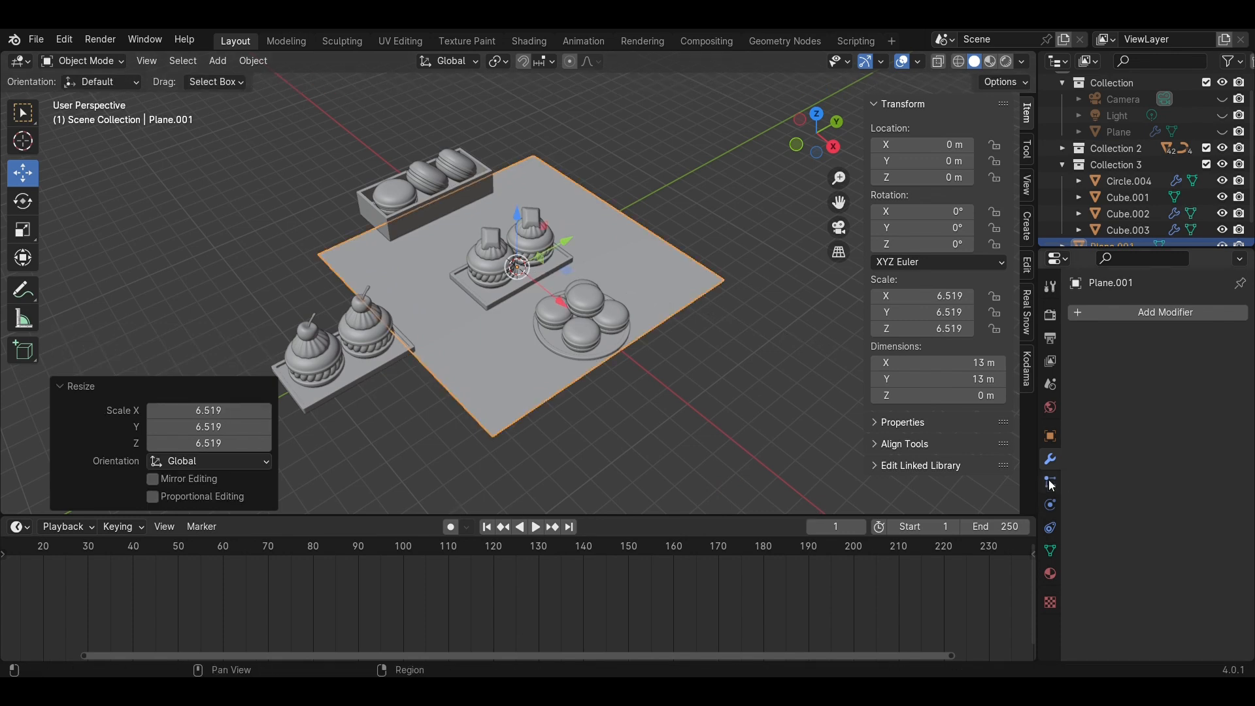
Put the new plane into Collection 3 and give it a Solidify modifier with a thickness of 0.003 m
scroll(1086, 240, down, 1)
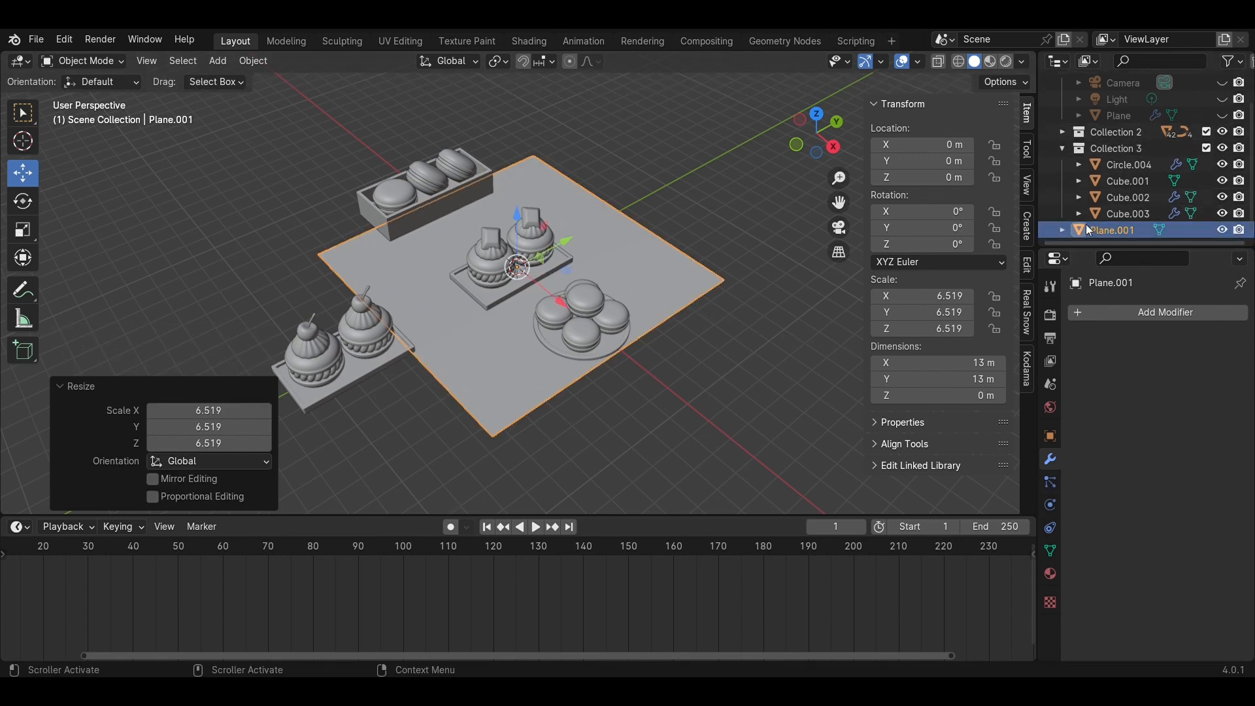
click(1148, 319)
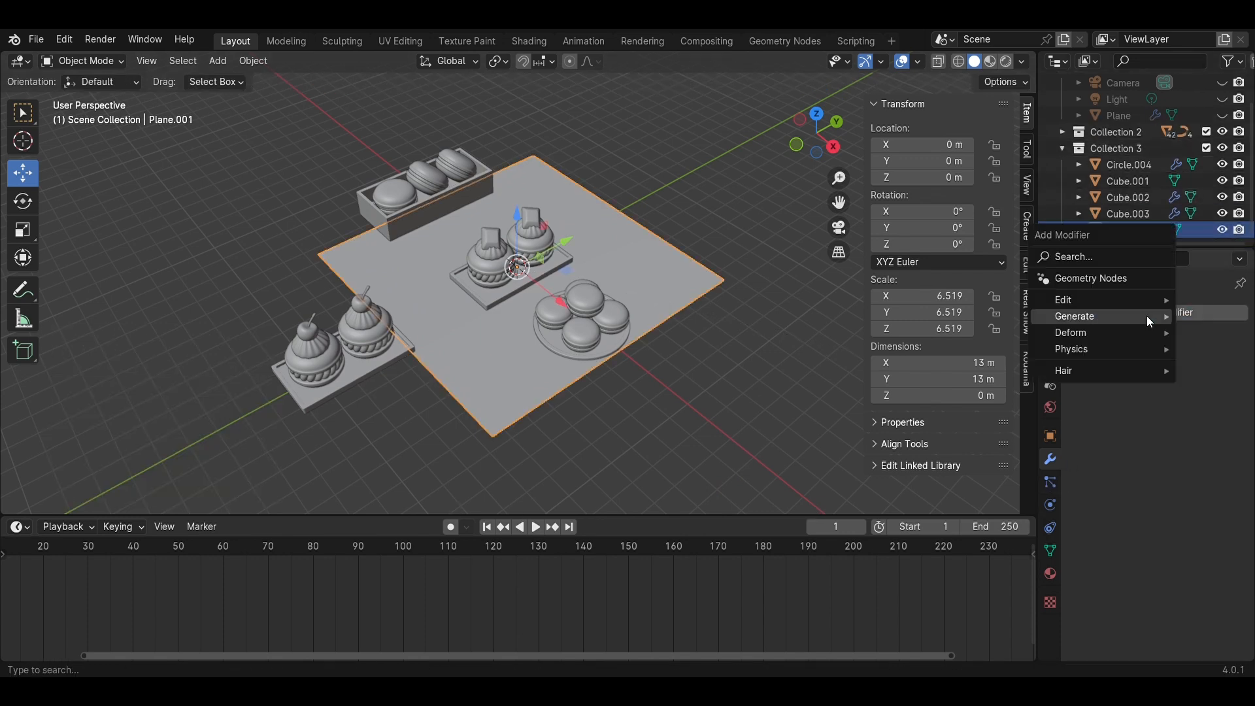
mouse_move(1147, 316)
click(959, 516)
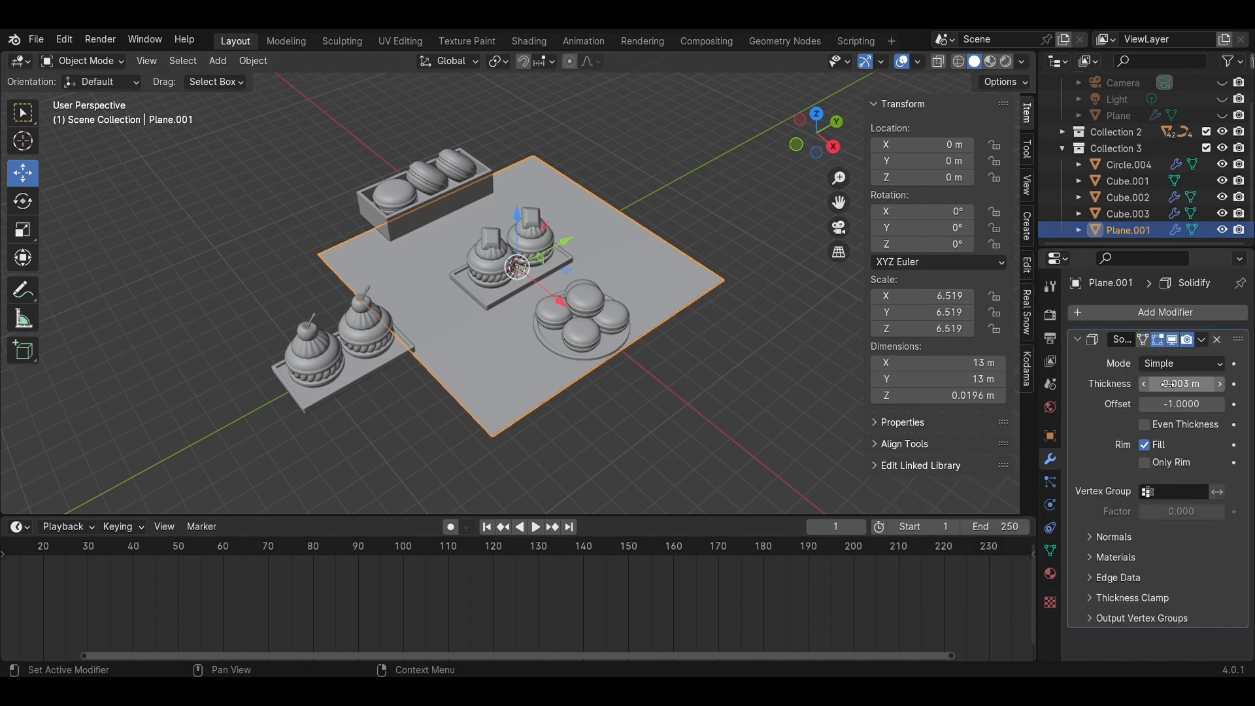
Unhide the large ground plane and lower it along Z to about -1.78 m in the right view
scroll(1221, 139, up, 2)
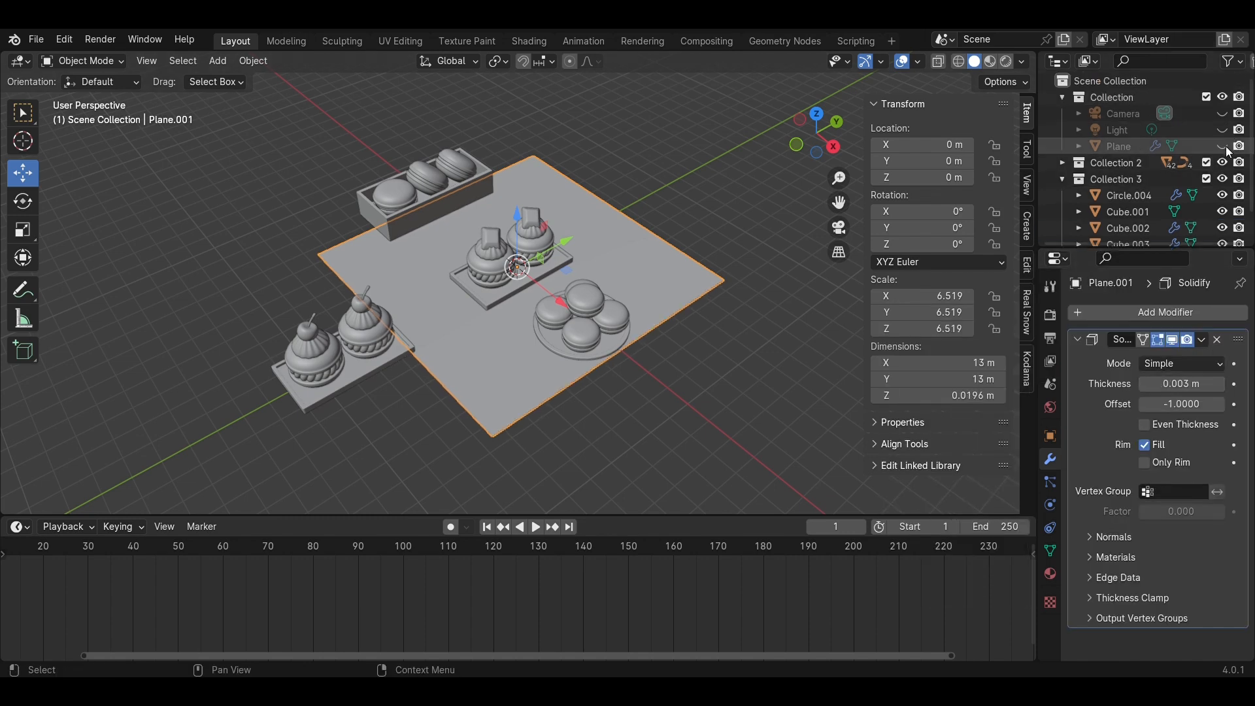
click(1222, 147)
click(835, 154)
scroll(542, 285, up, 6)
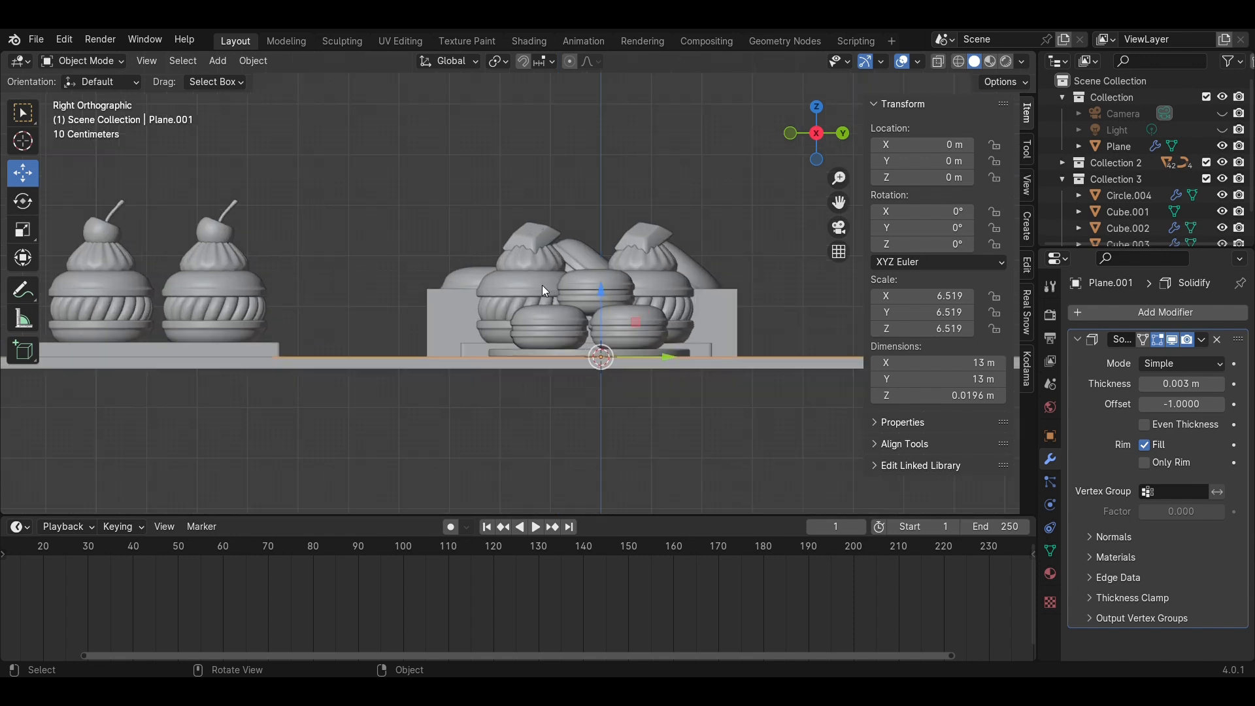
click(661, 406)
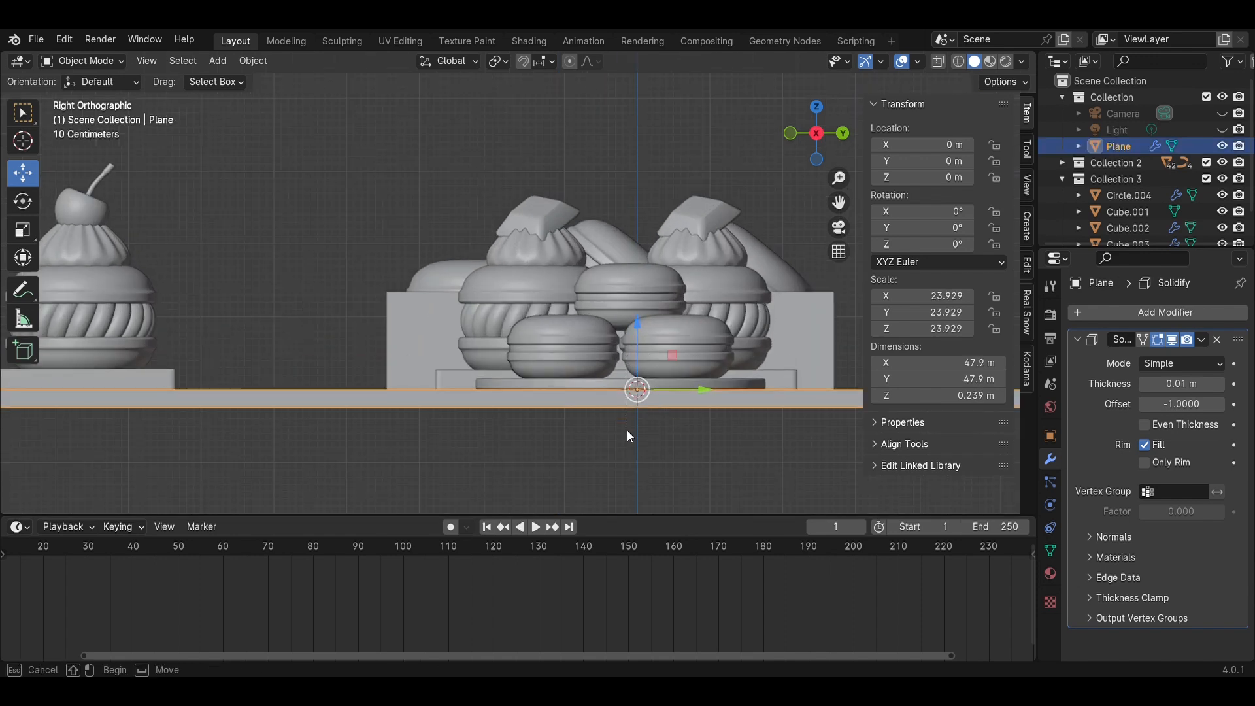
drag(639, 344, 639, 473)
click(397, 410)
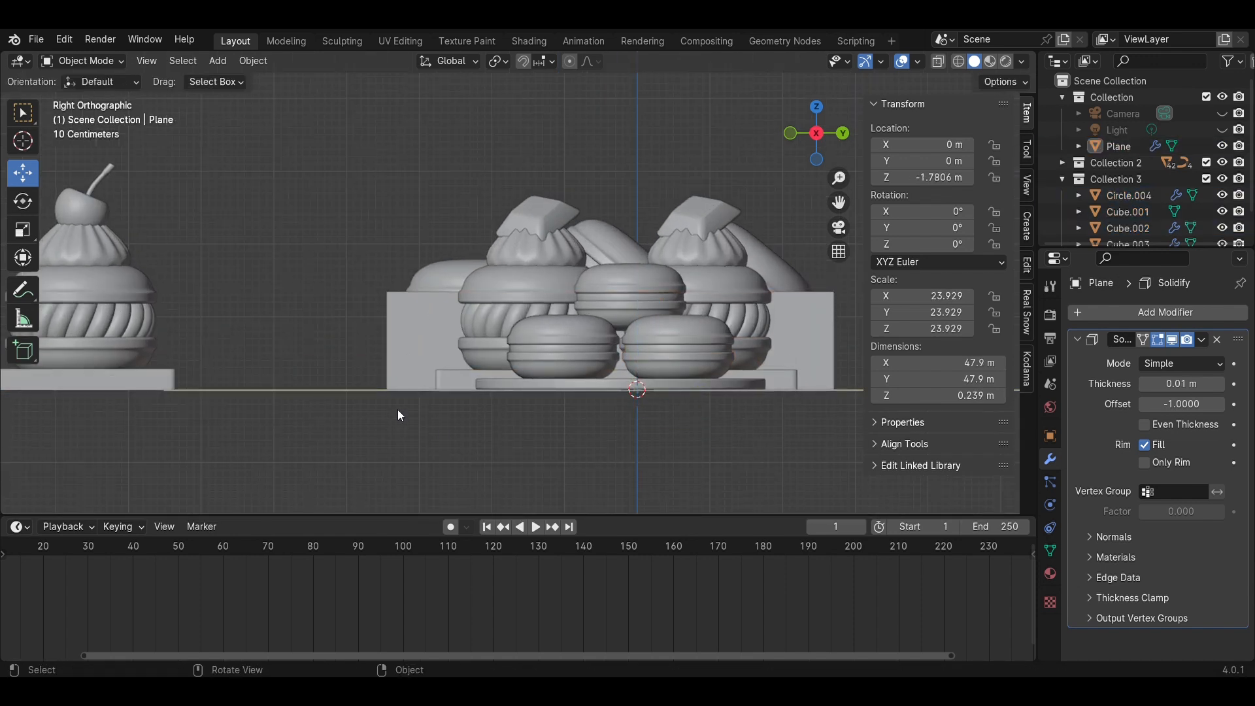
click(358, 389)
click(657, 408)
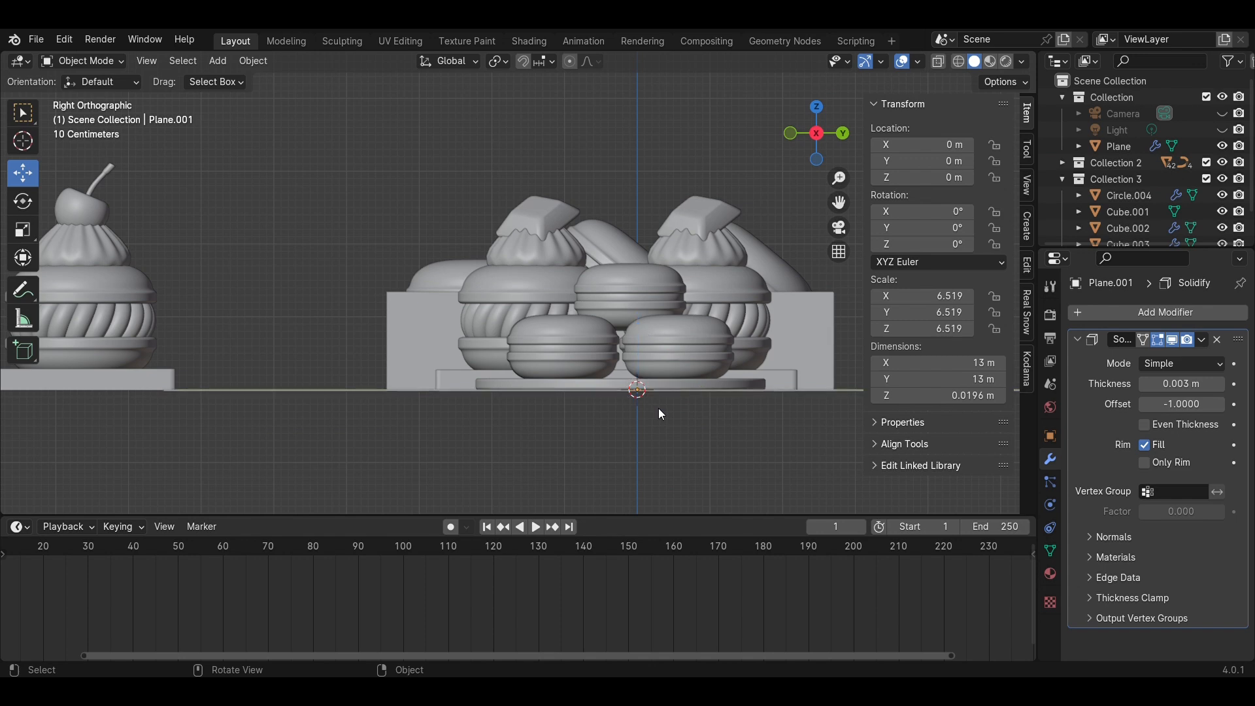
Raise the large ground plane to about Z -0.025 m, just beneath the thin square plane, and save the file
scroll(657, 408, down, 4)
click(642, 407)
scroll(642, 406, up, 3)
drag(614, 422, 631, 377)
scroll(631, 377, up, 4)
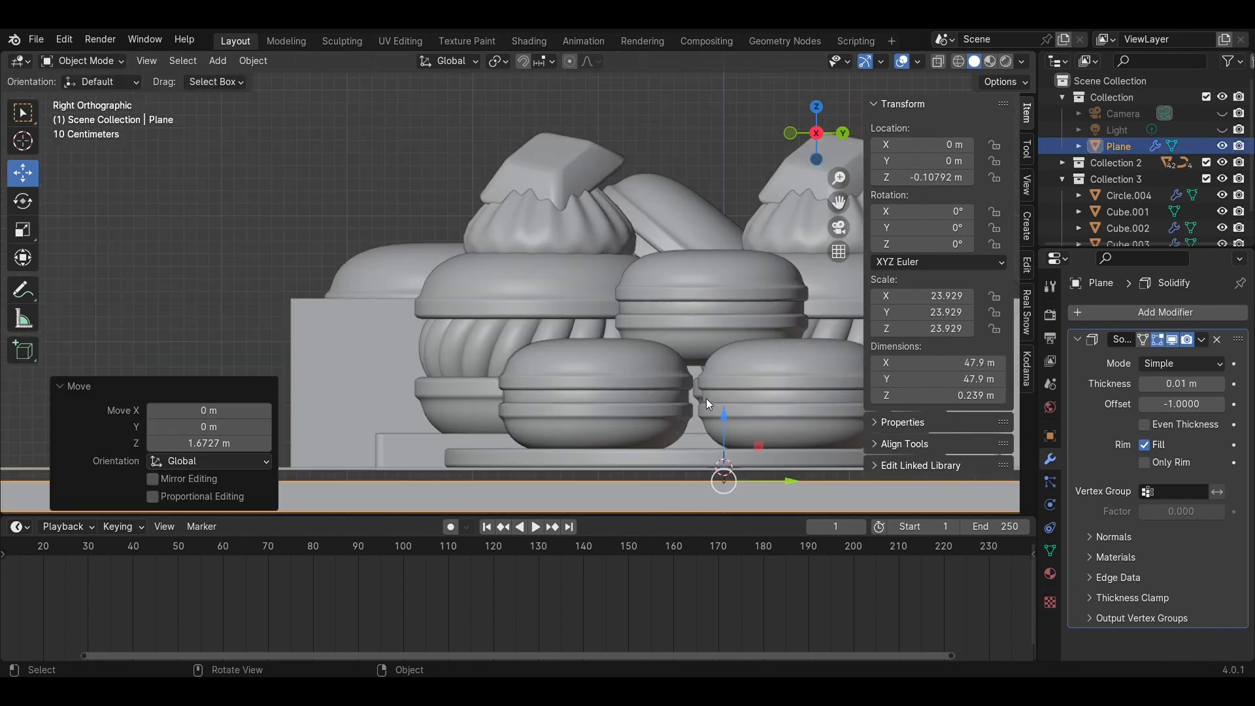
drag(726, 421, 728, 405)
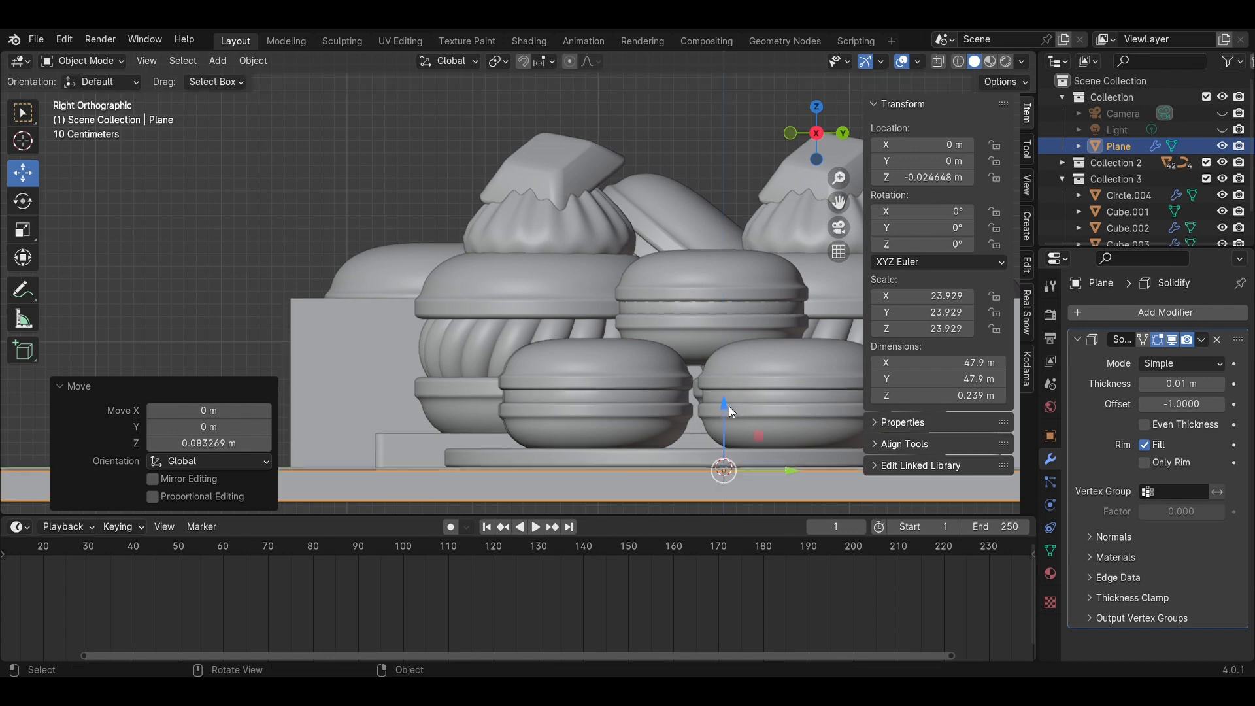
click(778, 500)
scroll(515, 315, down, 5)
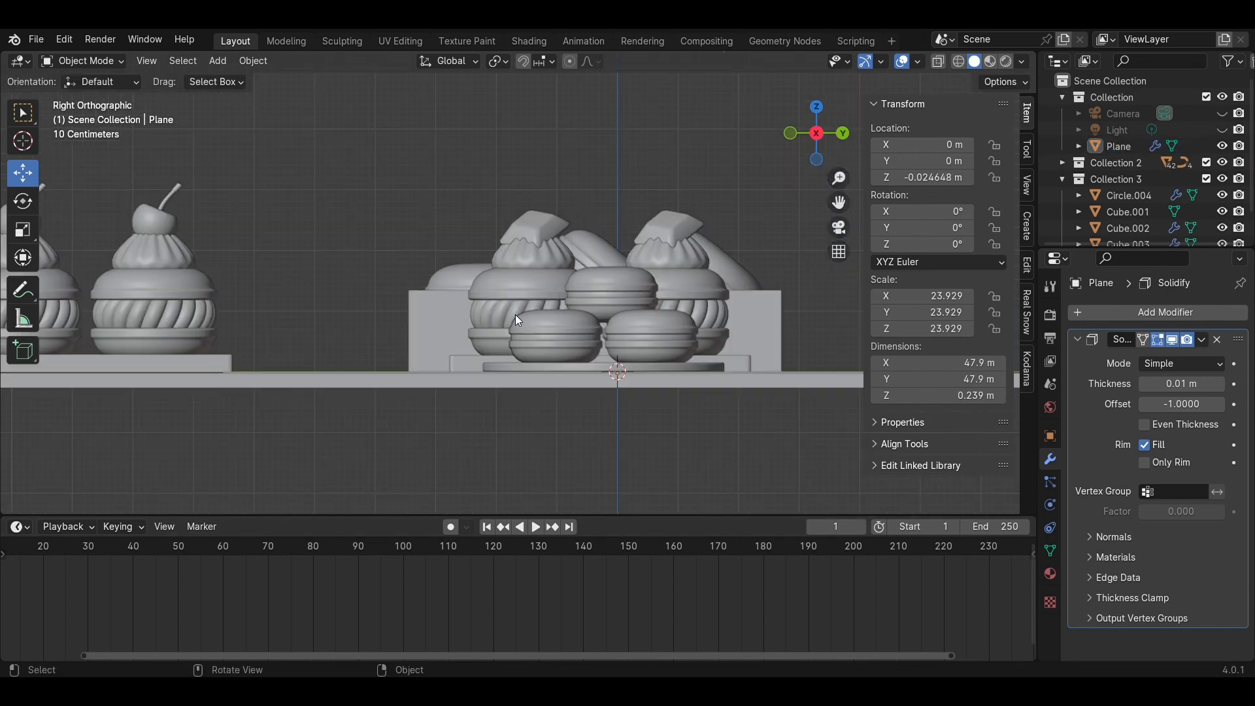
middle_drag(515, 315, 536, 365)
key(ctrl+s)
scroll(555, 377, down, 2)
key(KP_0)
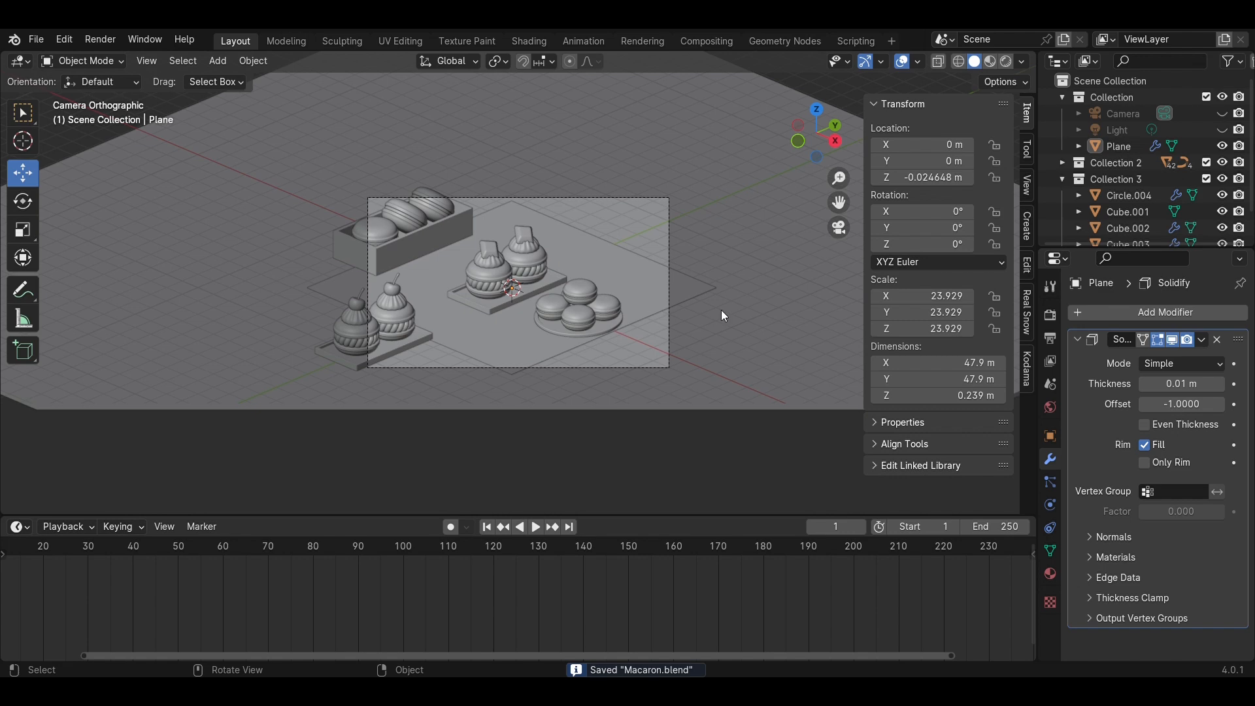
Hide the large ground plane and the thin square plane, and select the round plate with all its macarons
click(1221, 146)
scroll(761, 260, up, 3)
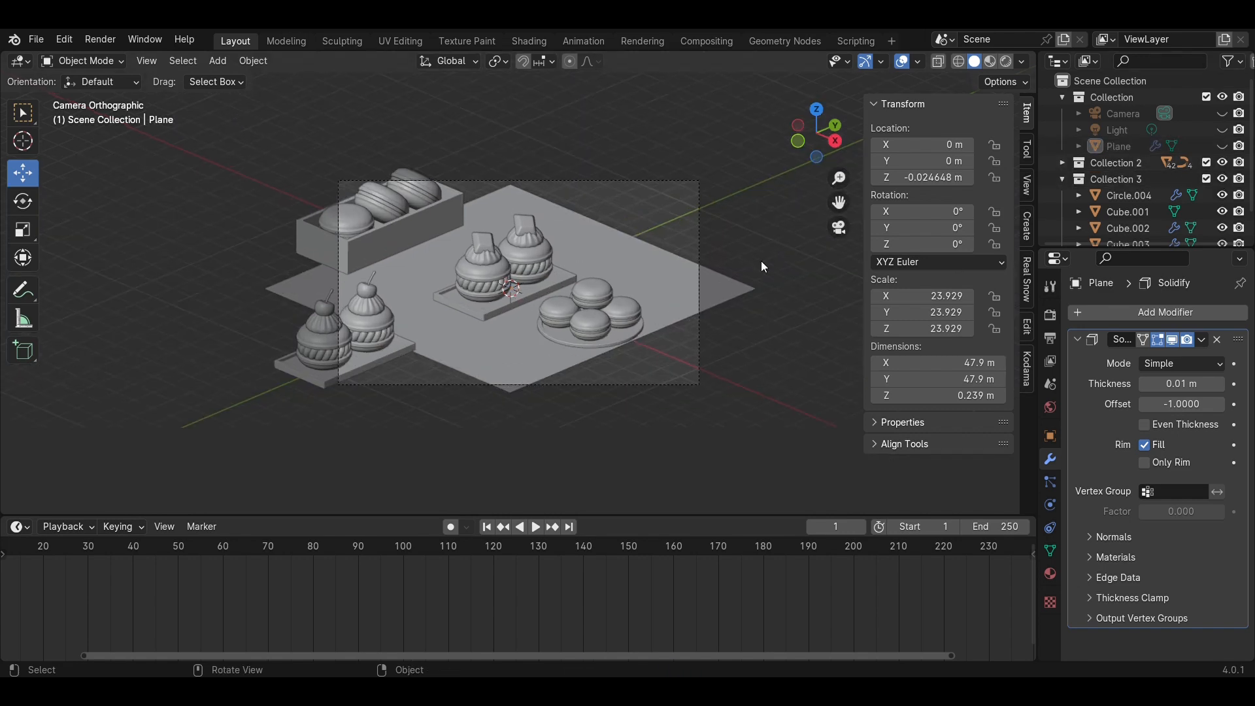
scroll(1092, 222, down, 2)
click(758, 292)
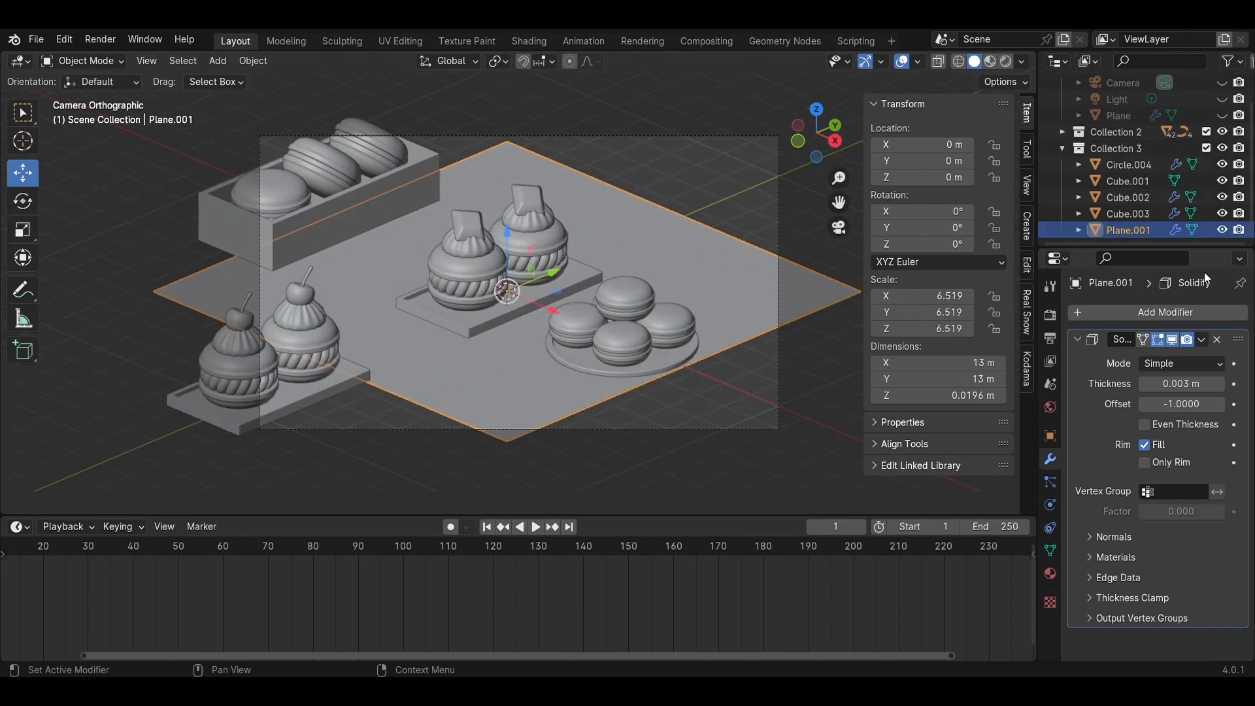
click(1222, 230)
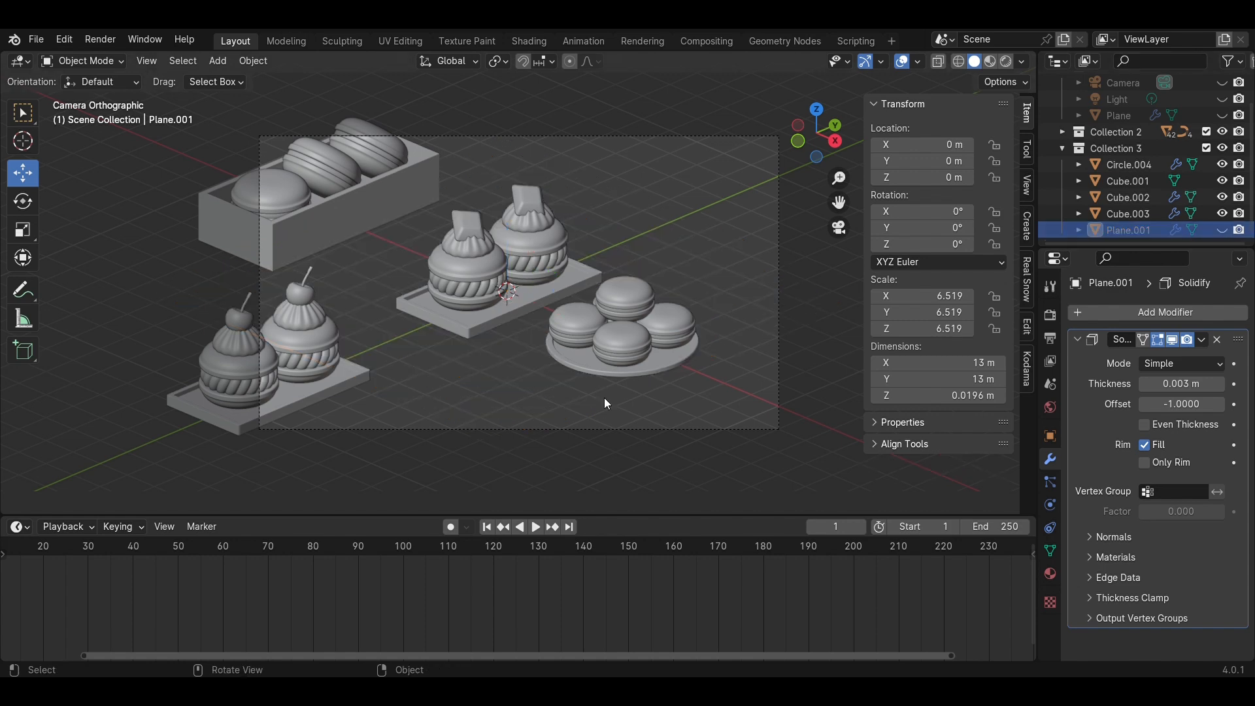
drag(554, 311, 553, 310)
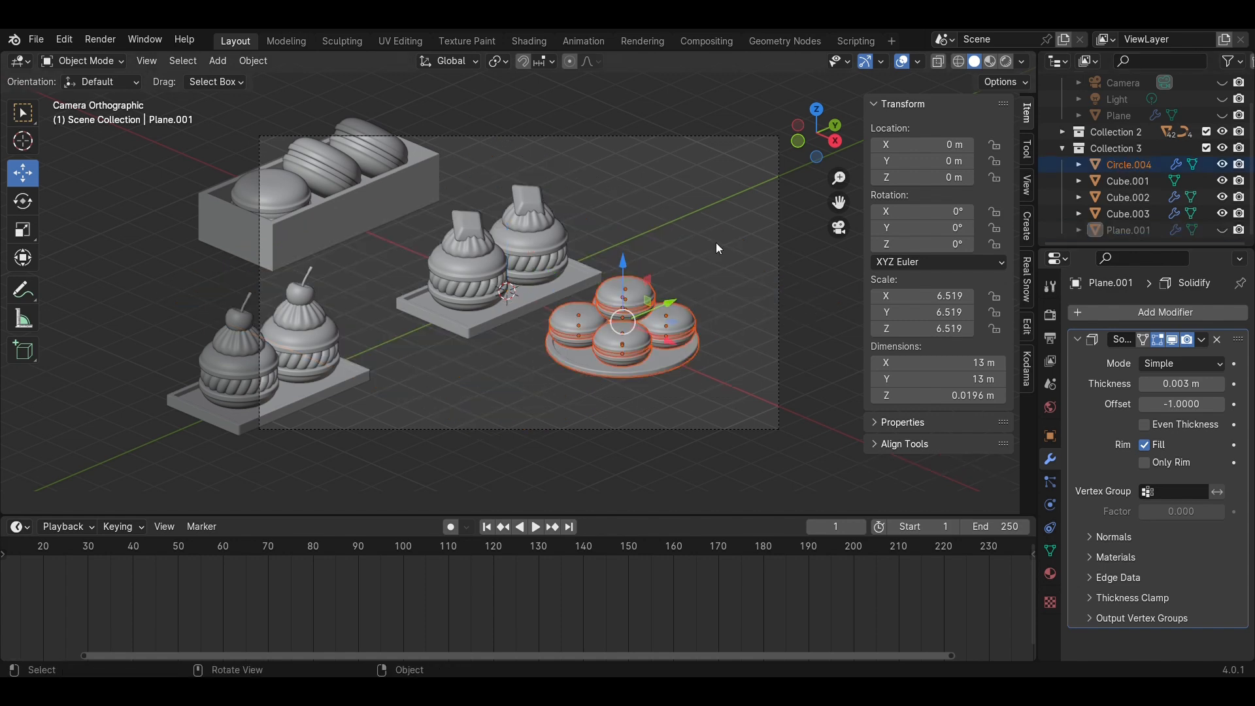
Move the round plate with its macarons back along Y, enlarge the group, and adjust its height in the right view
drag(730, 394, 570, 291)
drag(666, 298, 765, 257)
drag(766, 295, 751, 289)
scroll(654, 346, down, 1)
drag(406, 392, 326, 346)
key(s)
click(749, 364)
key(KP_3)
drag(781, 289, 782, 279)
click(683, 406)
key(KP_7)
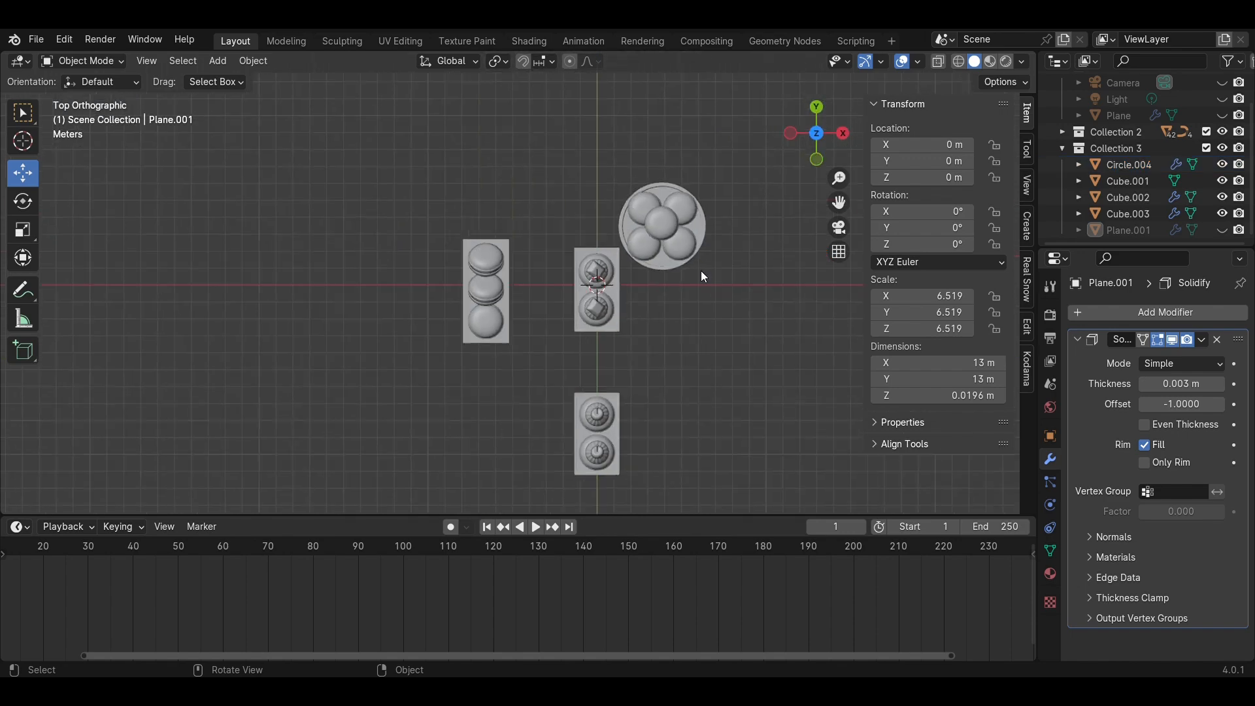
Move the tray of cube-topped macarons back and tilt it in the top view, and bring the three-macaron tray closer along X
scroll(701, 271, up, 4)
drag(743, 393, 653, 255)
drag(741, 300, 715, 301)
drag(655, 234, 656, 140)
key(r)
click(753, 404)
drag(524, 294, 572, 294)
scroll(654, 418, down, 4)
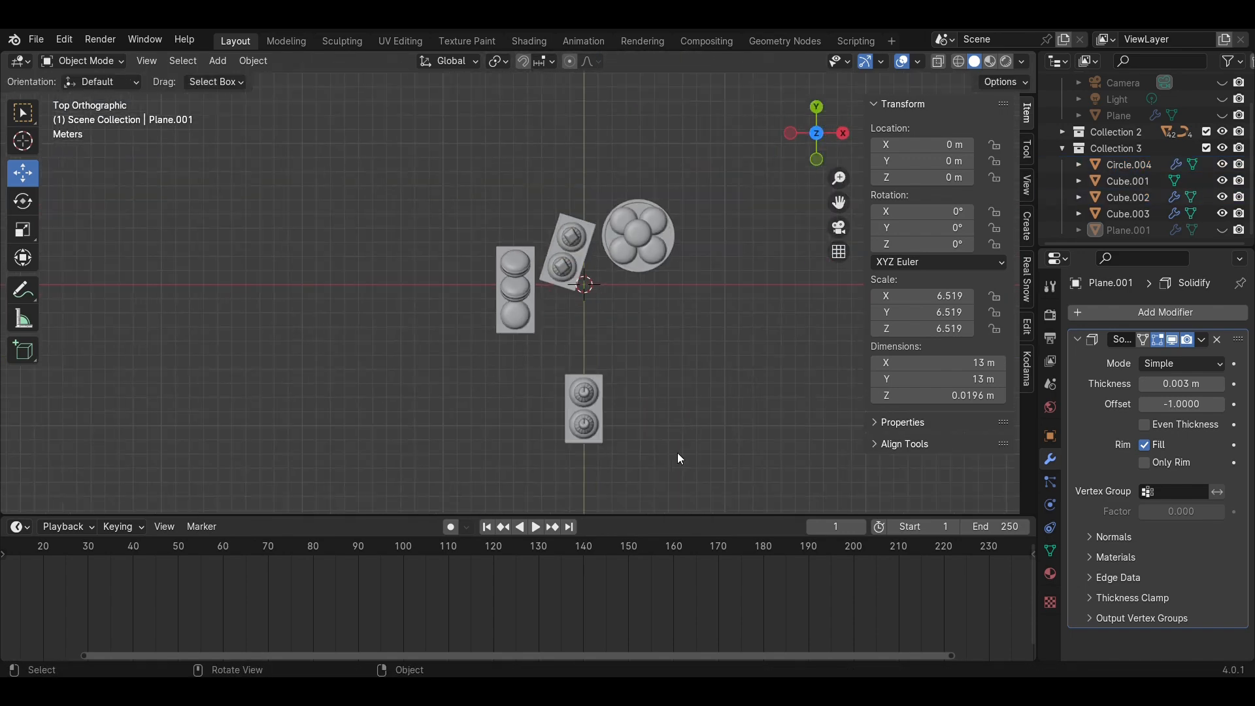
Move the tray of cherry-topped macarons along X and Y closer to the other trays and inspect it in perspective
drag(677, 452, 569, 385)
drag(649, 410, 675, 410)
drag(610, 353, 513, 272)
key(KP_0)
drag(482, 325, 415, 291)
middle_drag(608, 346, 563, 341)
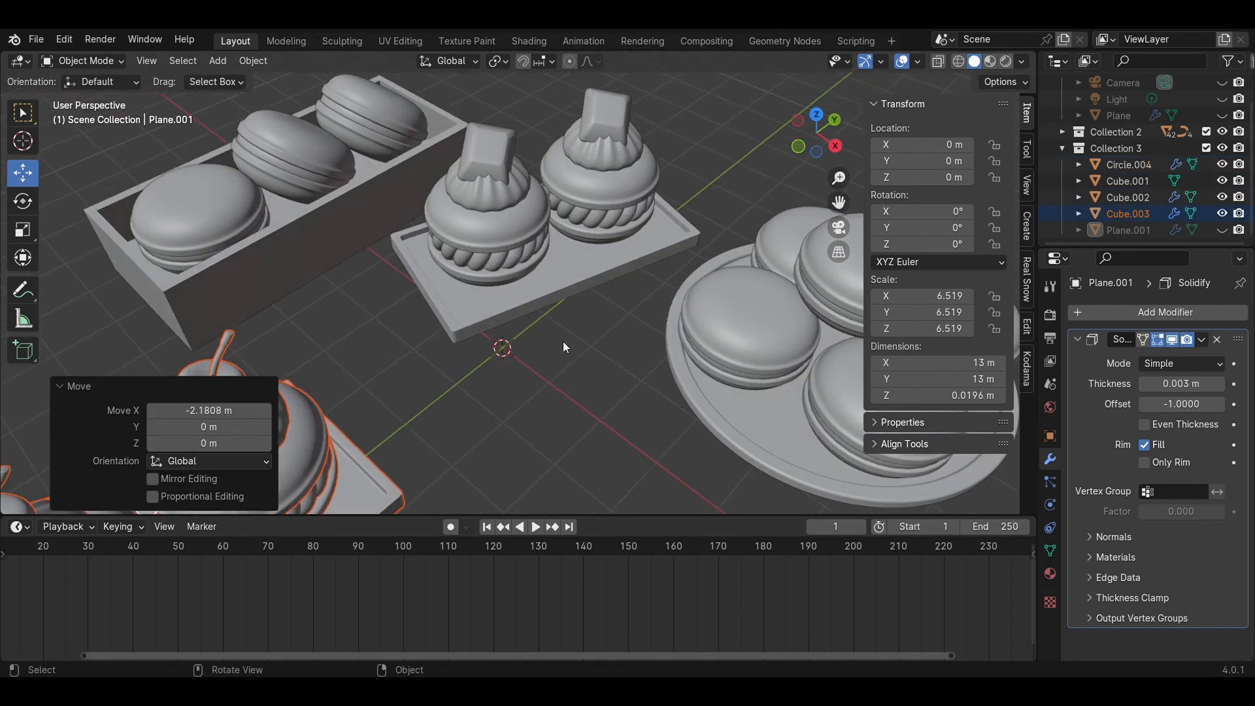
Split the viewport into a camera view and a top view, and save the file
drag(3, 55, 487, 113)
click(220, 426)
key(KP_0)
key(ctrl+s)
key(KP_7)
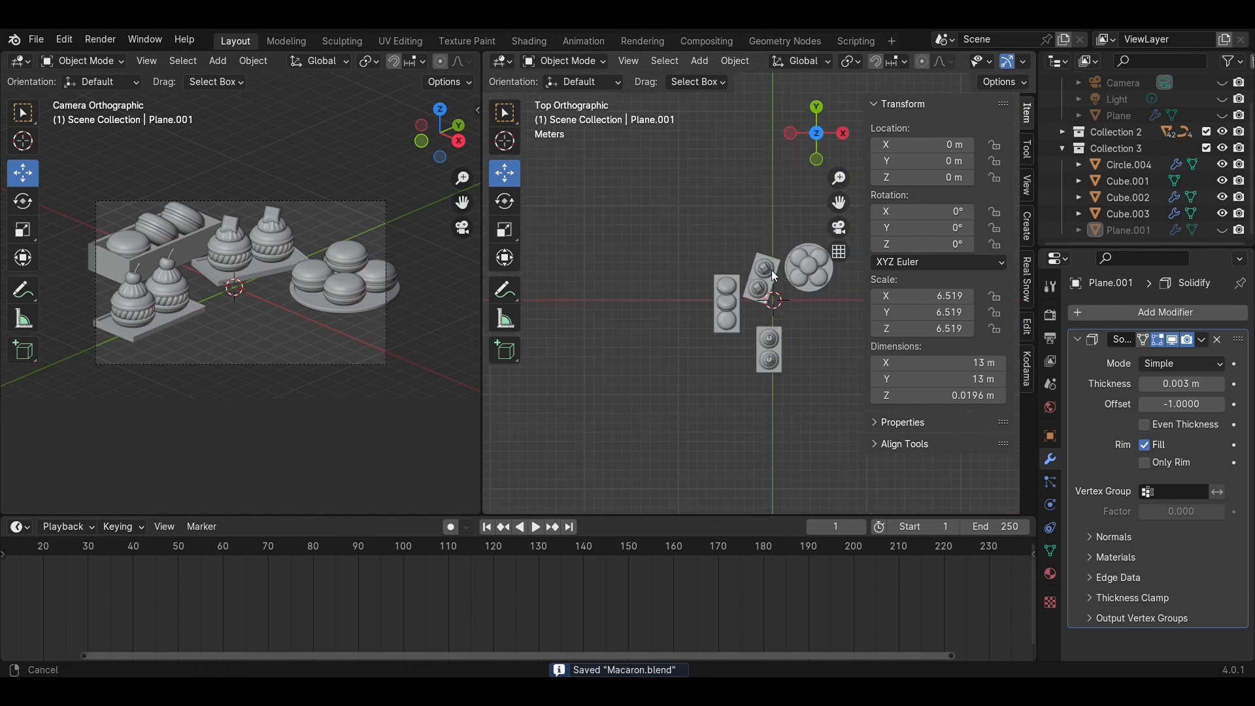
Move the round plate with its macarons forward along Y and slightly along X in the top view
scroll(771, 269, up, 3)
click(777, 196)
drag(760, 147, 761, 278)
drag(828, 343, 841, 344)
click(703, 334)
Rotate the three-macaron tray 90° in the top view and move it behind the round plate
shift+middle_drag(587, 357, 683, 338)
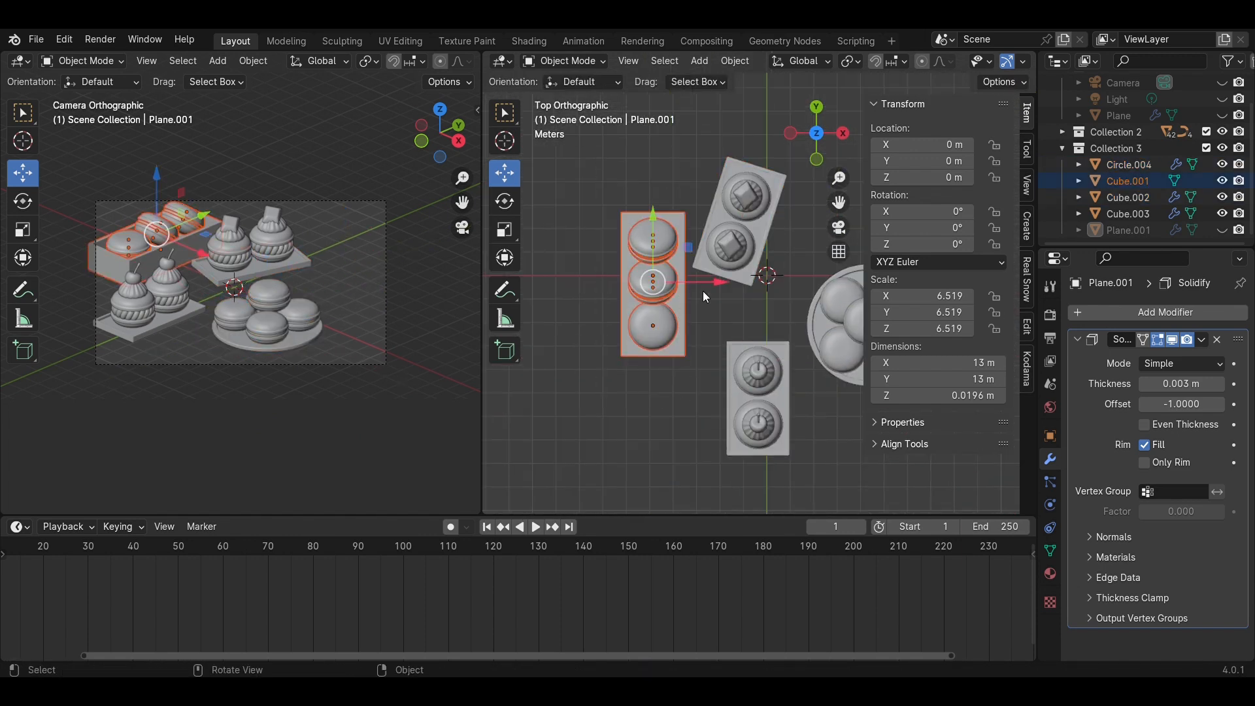
drag(719, 282, 874, 282)
shift+middle_drag(843, 287, 758, 345)
drag(723, 271, 723, 149)
key(r)
key(9)
key(0)
key(Return)
drag(789, 218, 873, 219)
Straighten the tray of cube-topped macarons and place it beside the three-macaron tray on its negative X side
shift+middle_drag(777, 313, 791, 236)
drag(611, 127, 687, 198)
key(r)
click(741, 195)
scroll(732, 261, down, 2)
drag(763, 294, 619, 196)
drag(749, 258, 726, 258)
drag(660, 195, 660, 224)
Nudge the tray of cube-topped macarons closer to the three-macaron tray and rotate it by -0.554°
shift+middle_drag(604, 359, 692, 281)
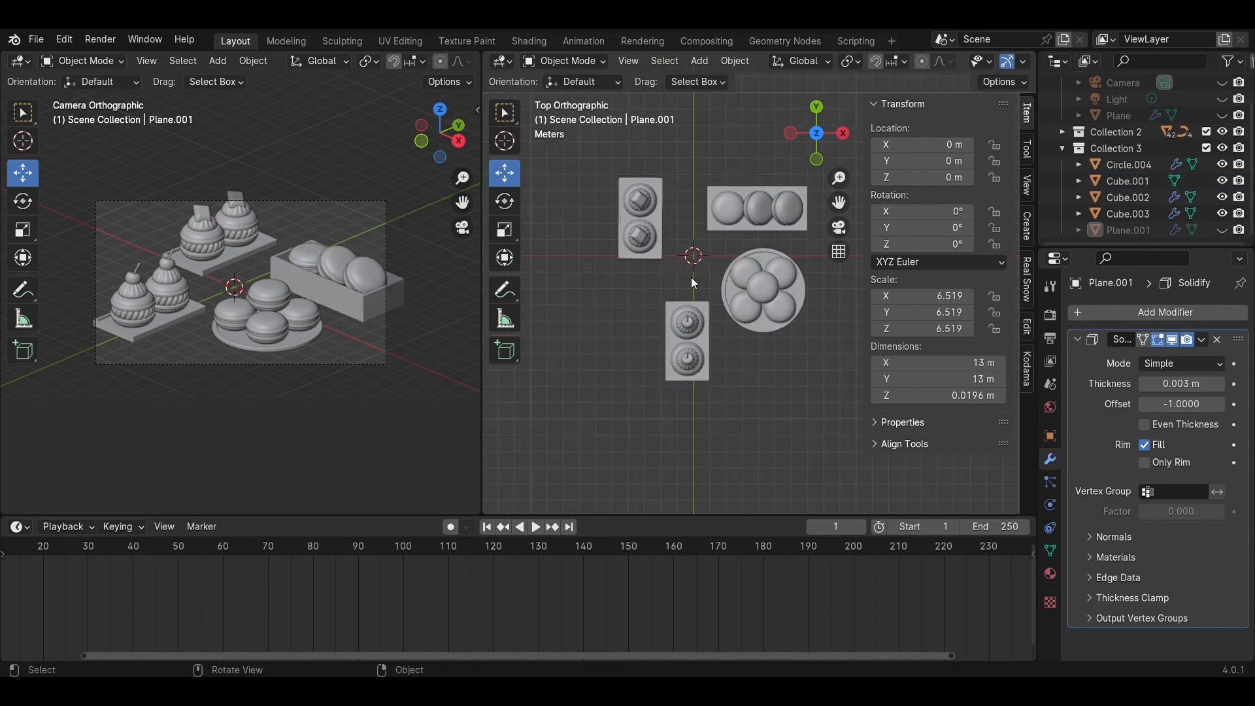
drag(641, 158, 641, 175)
drag(706, 235, 734, 234)
drag(670, 173, 670, 164)
scroll(815, 234, up, 3)
key(r)
click(816, 233)
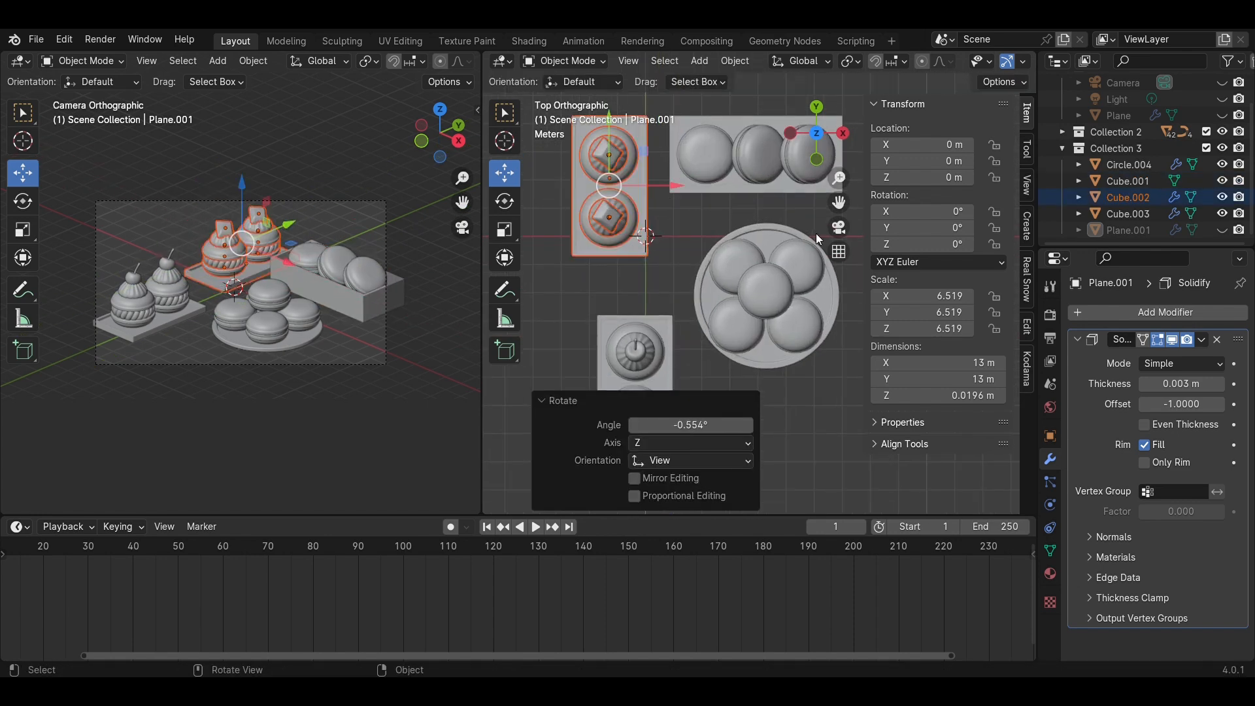
Move the tray of cherry-topped macarons along X and Y into line in front of the cube-topped tray
scroll(816, 234, down, 5)
click(739, 378)
drag(739, 378, 683, 294)
drag(759, 323, 749, 323)
drag(700, 272, 700, 256)
drag(754, 307, 751, 307)
click(761, 366)
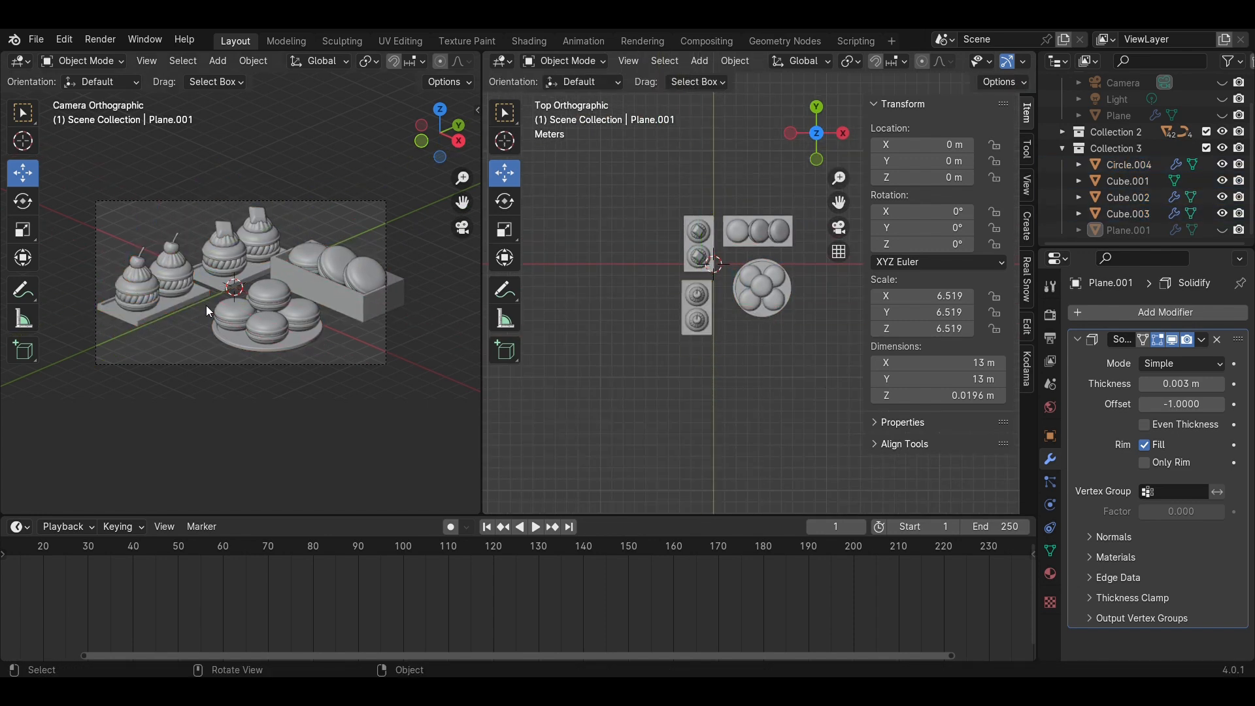
Set the camera's orthographic scale to 15.014 and its location to Y -6.2958 m and Z 5.0683 m
scroll(1117, 189, up, 2)
click(1123, 113)
click(1051, 504)
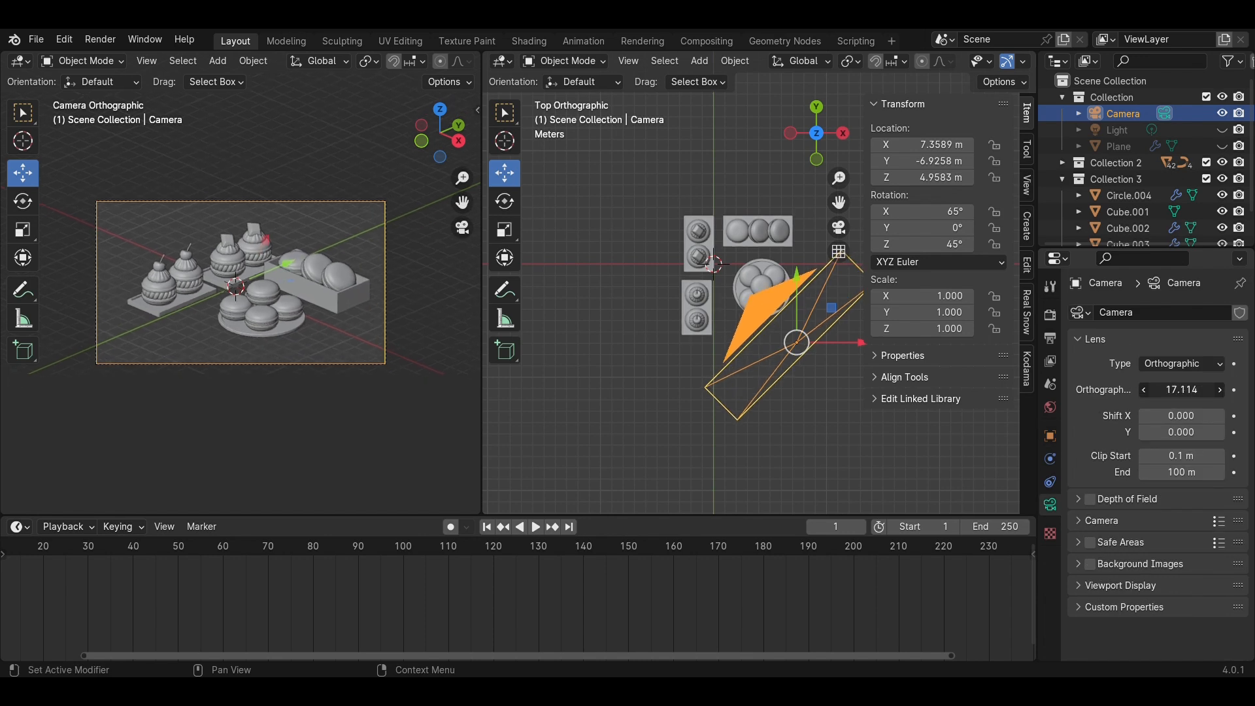
click(1050, 436)
drag(1173, 396, 1219, 396)
mouse_move(1173, 380)
mouse_down()
mouse_move(1135, 380)
mouse_move(1166, 390)
mouse_up()
click(1050, 503)
Unhide the large ground plane and the thin square plane, and save the file
click(1222, 147)
scroll(1150, 176, down, 2)
scroll(352, 285, up, 3)
scroll(352, 280, down, 2)
key(ctrl+s)
Enlarge the thin square plane to a scale of 8.017 and move it 0.74968 m along X
scroll(681, 255, down, 2)
click(681, 249)
key(s)
drag(801, 270, 806, 269)
scroll(296, 326, up, 2)
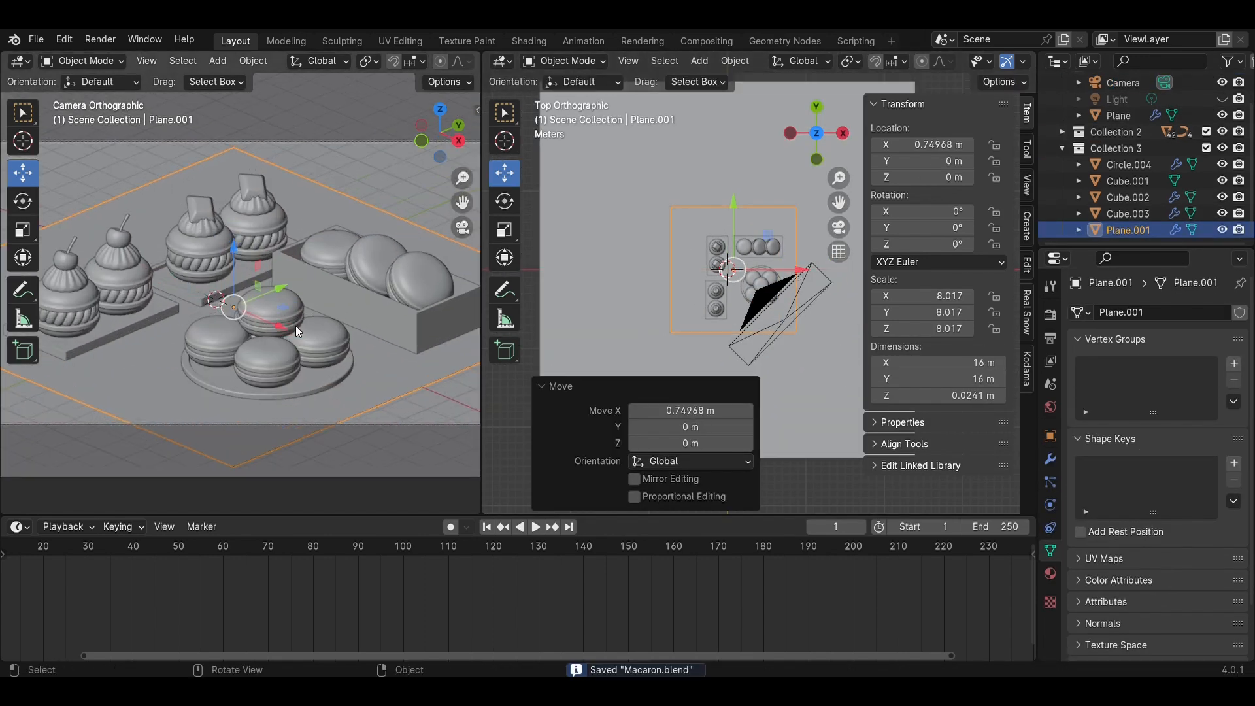
scroll(296, 325, down, 2)
Unhide the light and preview the camera view in rendered and material preview shading, ending in solid shading
click(366, 380)
scroll(353, 337, up, 1)
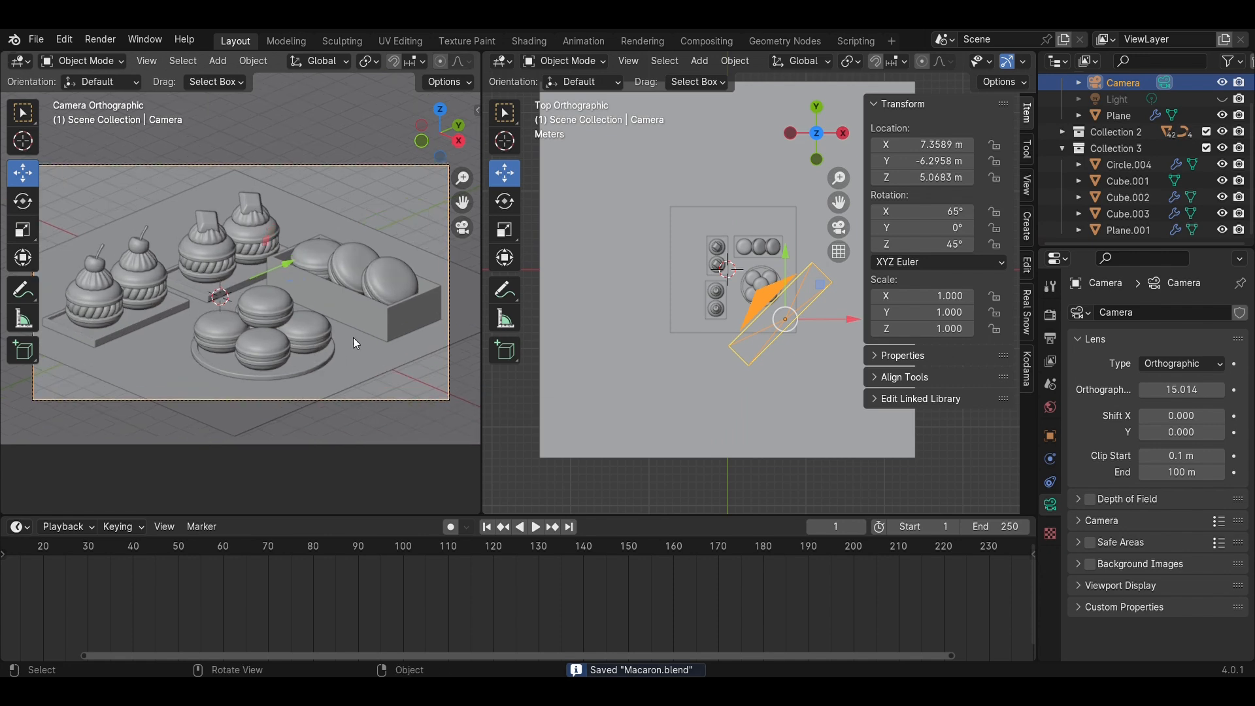
scroll(742, 308, up, 2)
key(z)
click(285, 163)
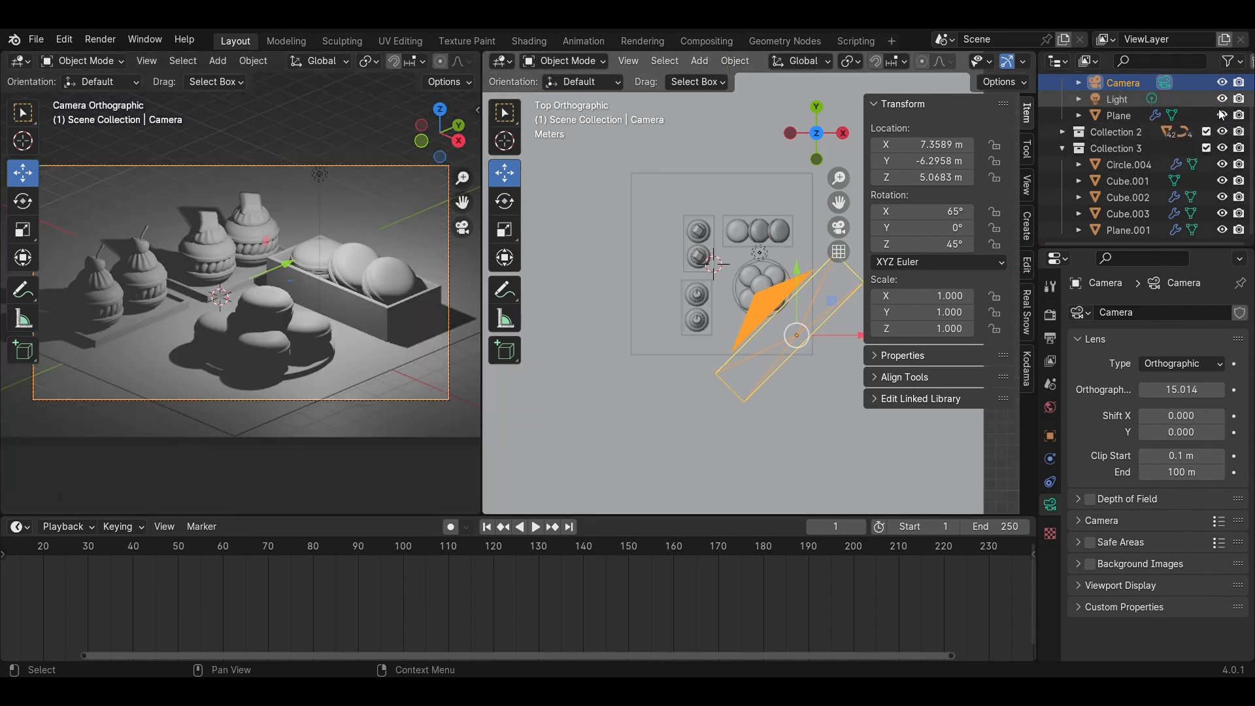
scroll(308, 309, down, 1)
key(z)
click(320, 404)
key(z)
click(438, 400)
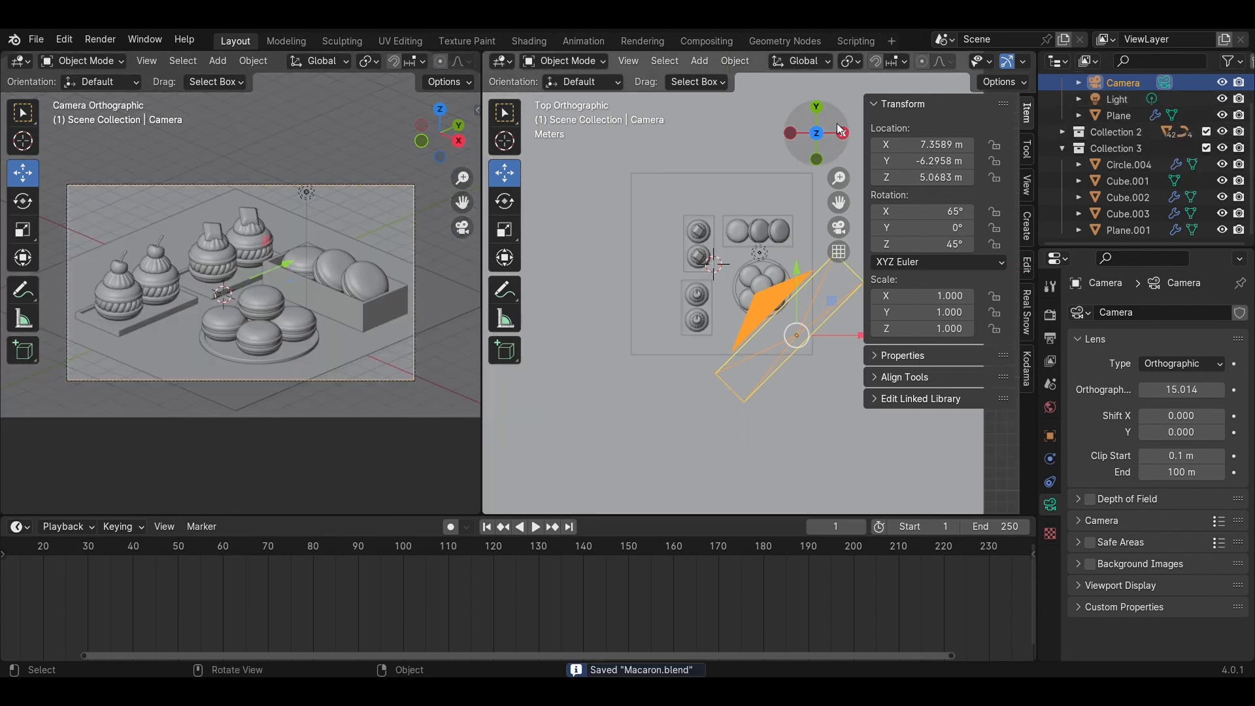
Hide the thin square plane and the large ground plane
click(1150, 230)
click(1222, 230)
scroll(639, 286, up, 3)
scroll(692, 381, down, 1)
shift+middle_drag(692, 382, 605, 429)
click(1141, 115)
click(1222, 116)
Move the three-macaron tray back along Y, away from the other trays
drag(779, 327, 667, 268)
drag(717, 243, 717, 128)
click(728, 249)
Turn the tray of cube-topped macarons nearly crosswise with a slight tilt and move it behind the round plate
drag(588, 260, 662, 367)
key(r)
drag(677, 321, 731, 321)
click(693, 419)
drag(683, 278, 682, 253)
mouse_move(730, 298)
mouse_down()
mouse_move(770, 299)
mouse_move(742, 301)
mouse_up()
key(r)
click(749, 369)
scroll(653, 358, down, 2)
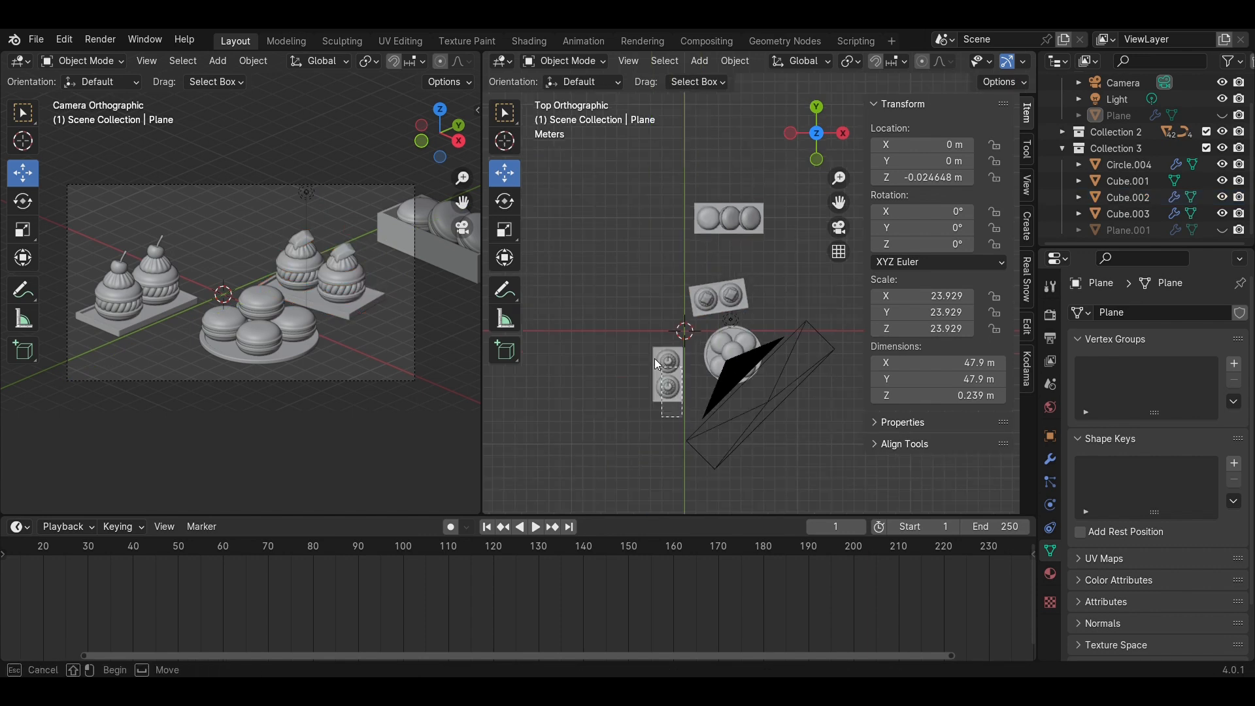
Rotate the tray of cherry-topped macarons to a slight angle in the top view and nudge it along X and Y
click(663, 373)
drag(694, 374, 703, 373)
drag(680, 331, 751, 365)
key(r)
click(778, 273)
scroll(758, 282, down, 2)
key(r)
click(689, 323)
drag(708, 301, 707, 294)
drag(749, 356, 746, 356)
click(814, 281)
Nudge the tray of cube-topped macarons back along Y and along positive X behind the round plate
drag(708, 306, 662, 321)
scroll(758, 283, up, 5)
drag(691, 247, 690, 228)
drag(750, 288, 760, 288)
drag(704, 243, 705, 250)
Move the three-macaron tray -6.2264 m along X, bring it forward along Y, and turn it lengthwise along Y
drag(795, 217, 511, 132)
drag(775, 171, 655, 171)
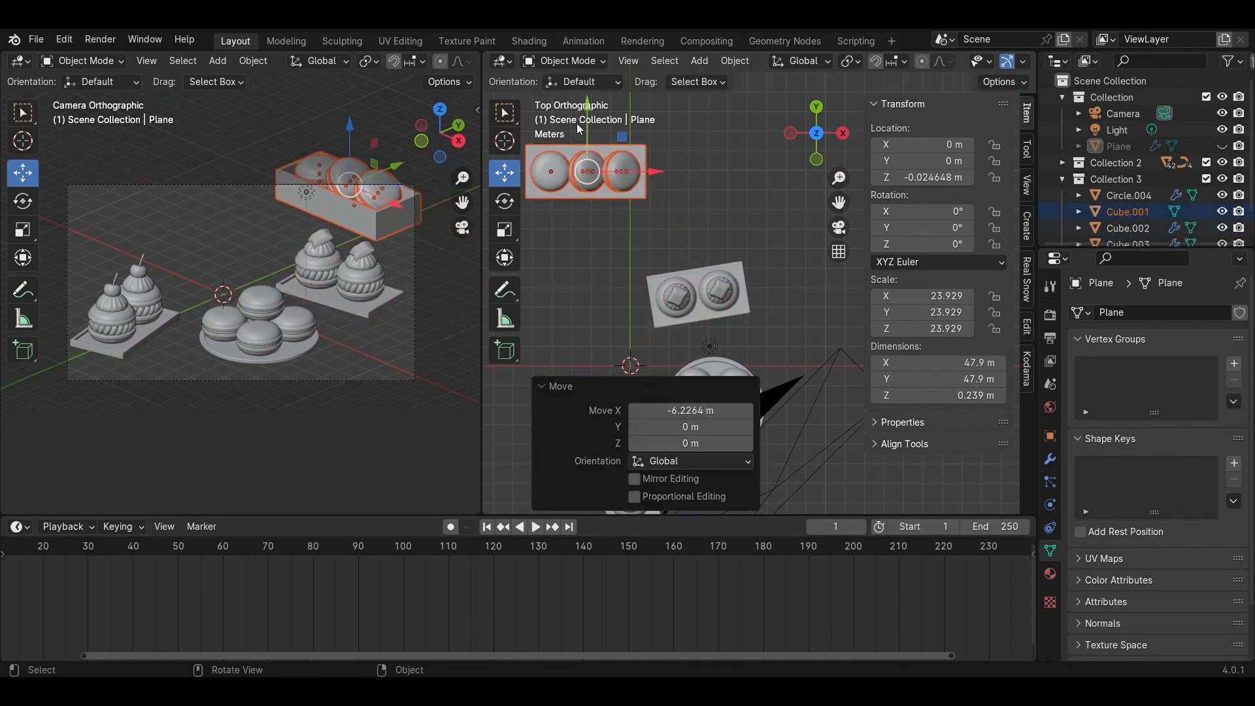
drag(584, 121, 584, 221)
key(r)
click(602, 147)
Tilt the three-macaron tray and position it along X and Y behind the cherry-topped tray, and save the file
drag(654, 273, 617, 273)
drag(554, 210, 555, 254)
key(r)
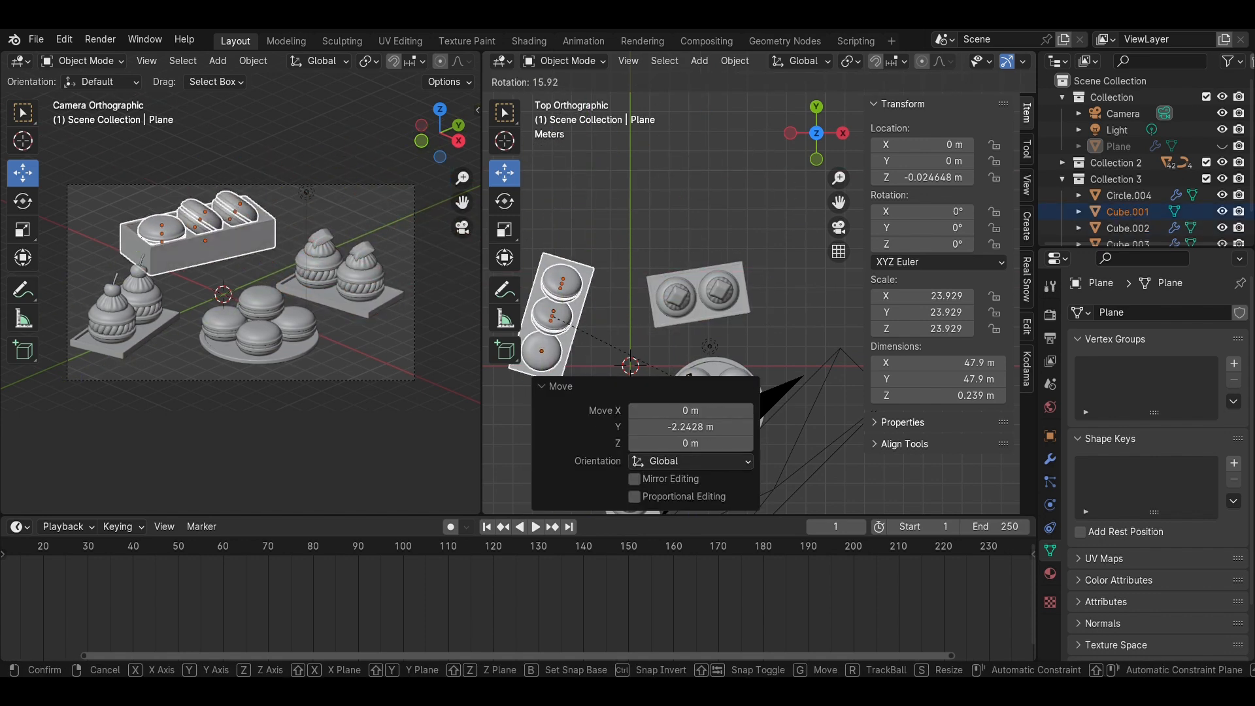
click(588, 257)
scroll(602, 268, down, 2)
drag(664, 308, 681, 308)
drag(634, 266, 633, 283)
scroll(637, 284, down, 2)
drag(738, 313, 737, 313)
click(588, 261)
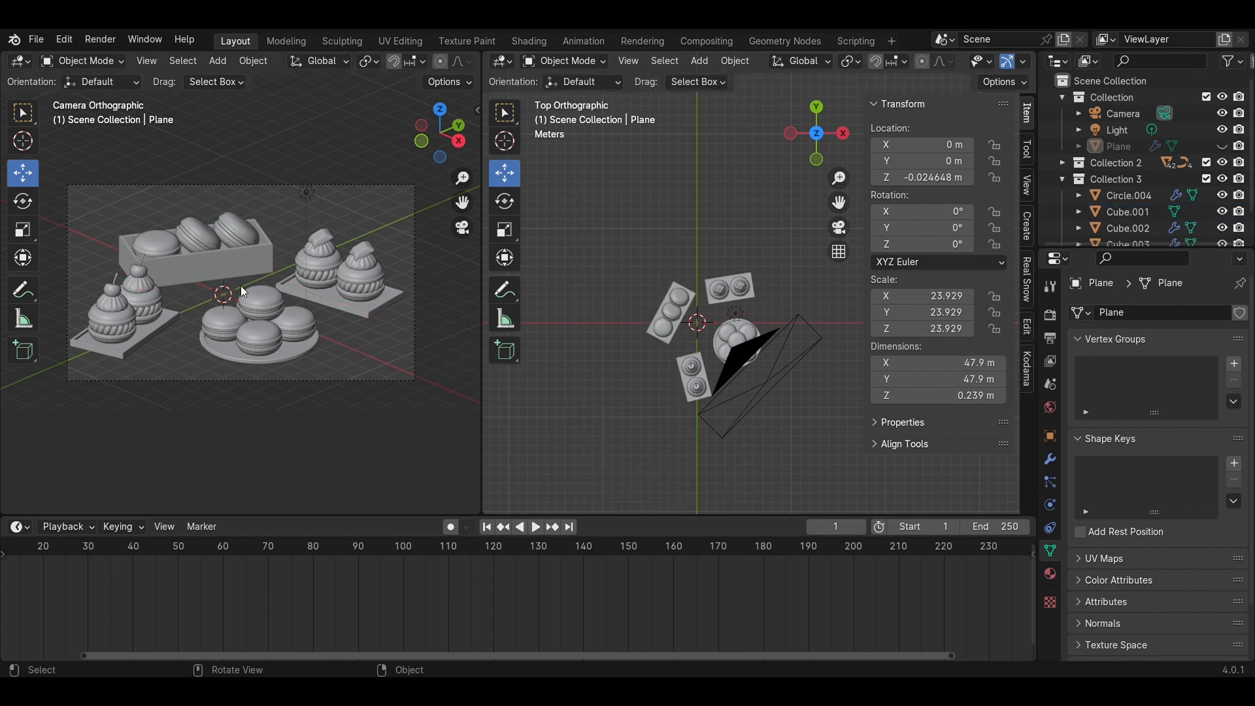
key(ctrl+s)
Select the camera and set its Y location to -6.4358 m
click(1221, 113)
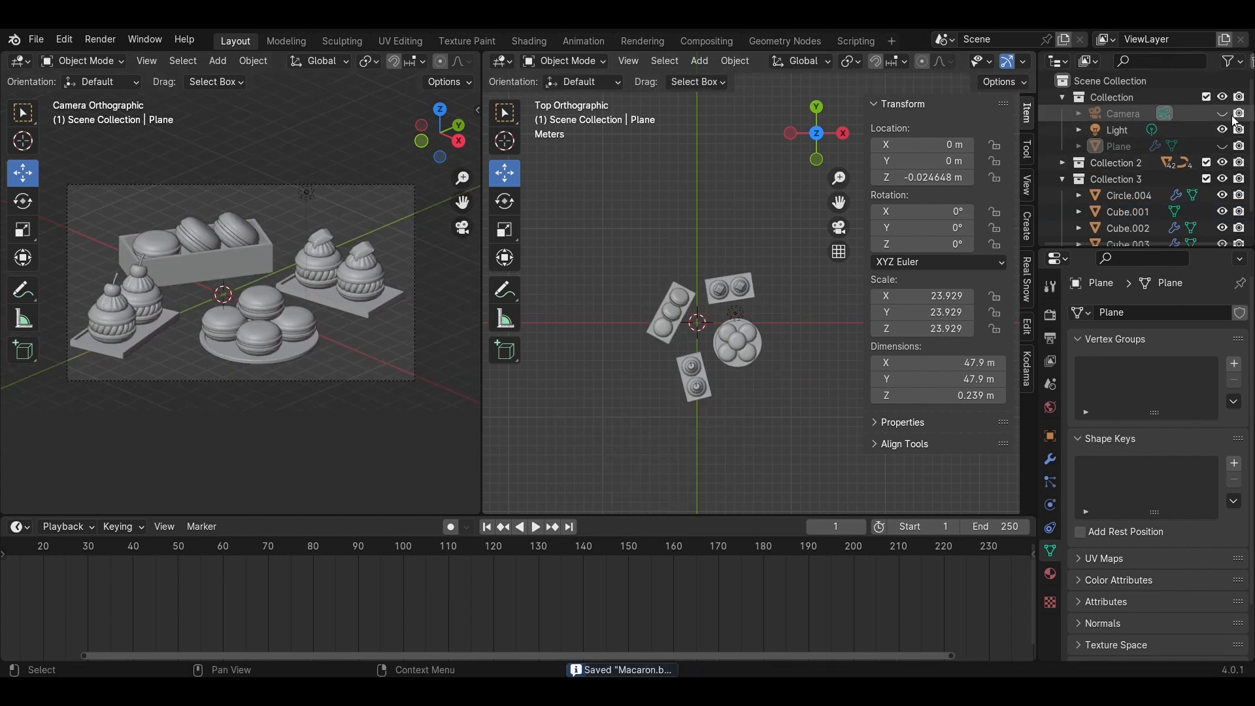
click(1050, 459)
click(1123, 113)
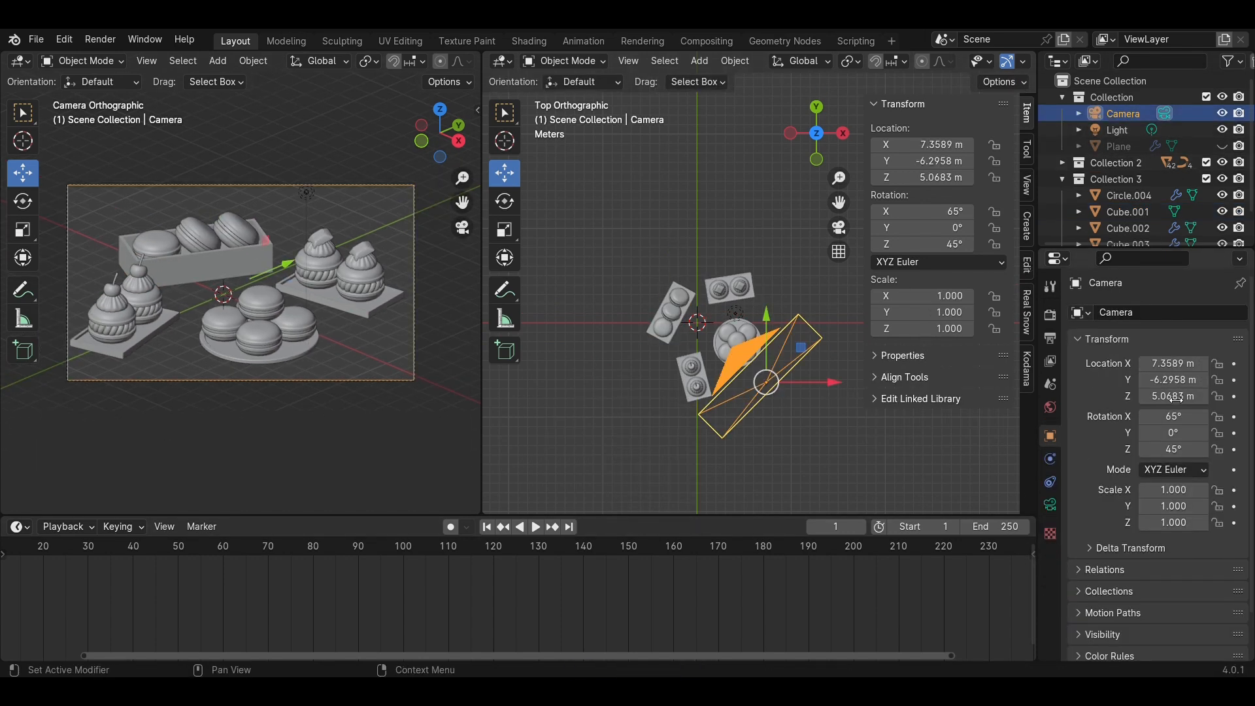
Unhide the thin square plane beneath the trays and save the file
scroll(1220, 226, down, 2)
click(1222, 230)
click(385, 449)
key(ctrl+s)
scroll(363, 434, up, 2)
scroll(363, 433, down, 3)
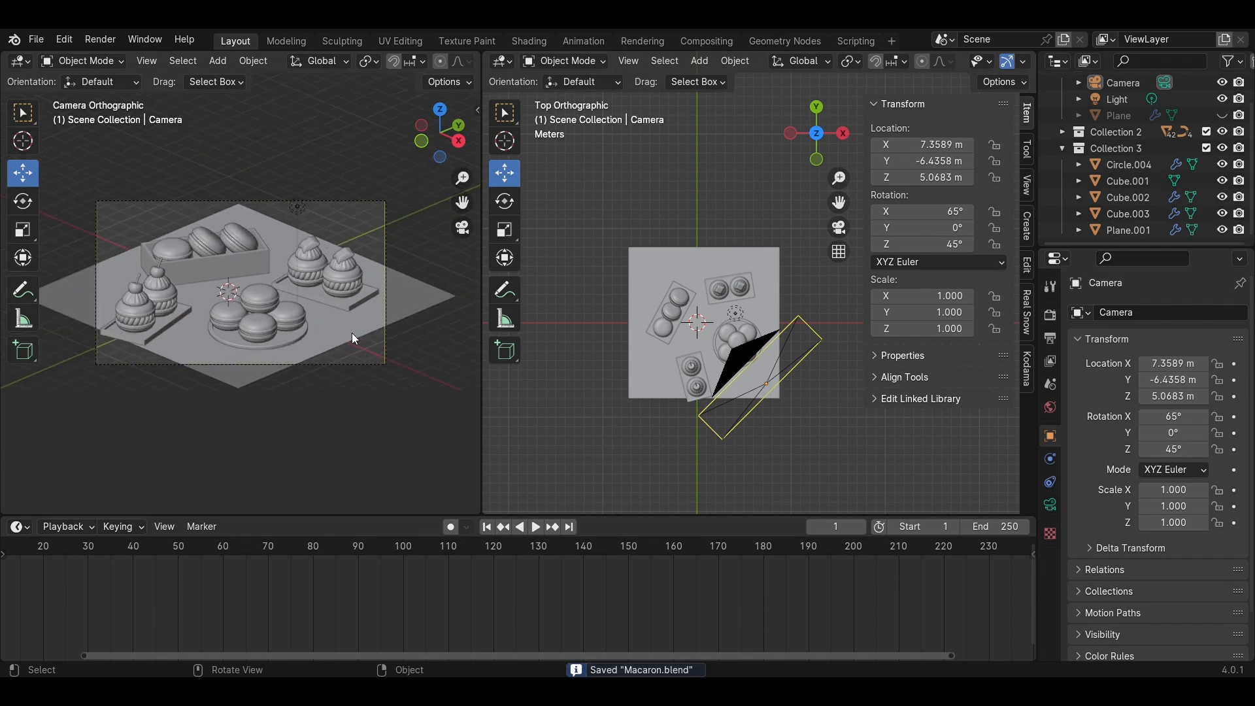
Scale the thin square plane up by 1.167 and save the file
click(352, 339)
key(s)
click(866, 463)
key(ctrl+s)
scroll(353, 367, up, 2)
scroll(1221, 147, up, 2)
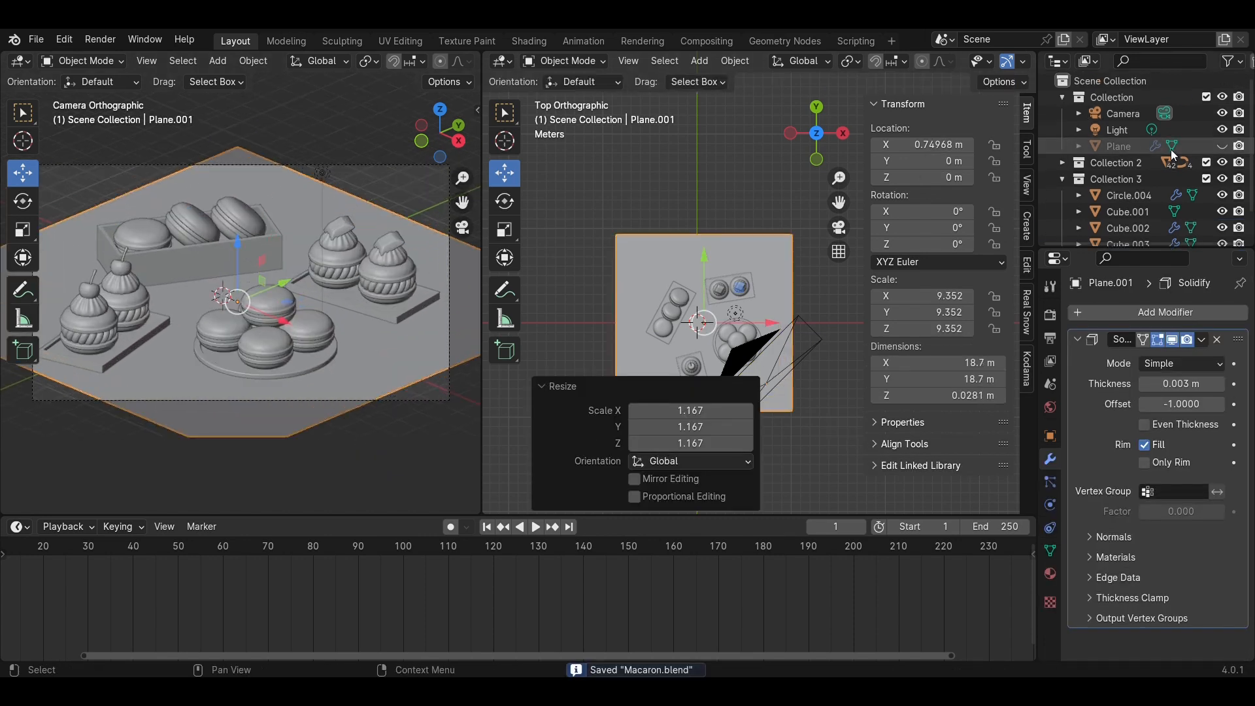
Unhide the large ground plane and preview the scene through the camera in Rendered shading, returning to Material Preview
click(1221, 147)
scroll(353, 451, down, 2)
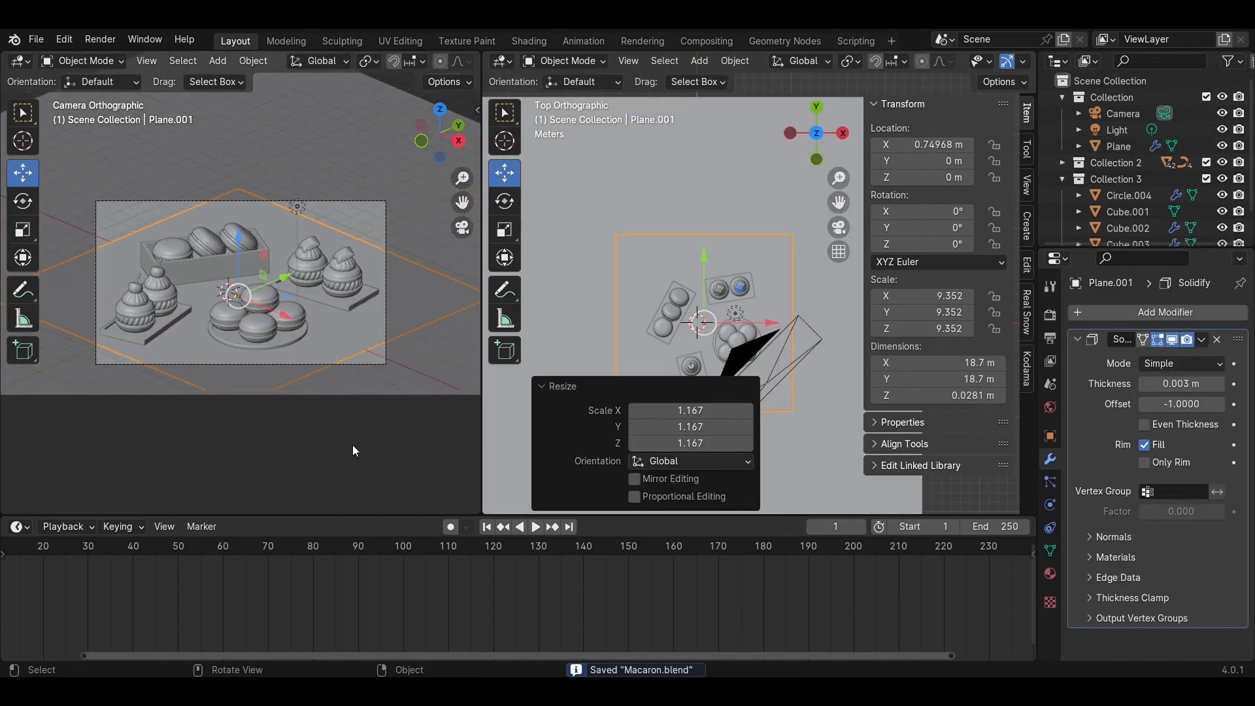
click(352, 445)
scroll(347, 418, up, 1)
key(z)
click(318, 254)
key(z)
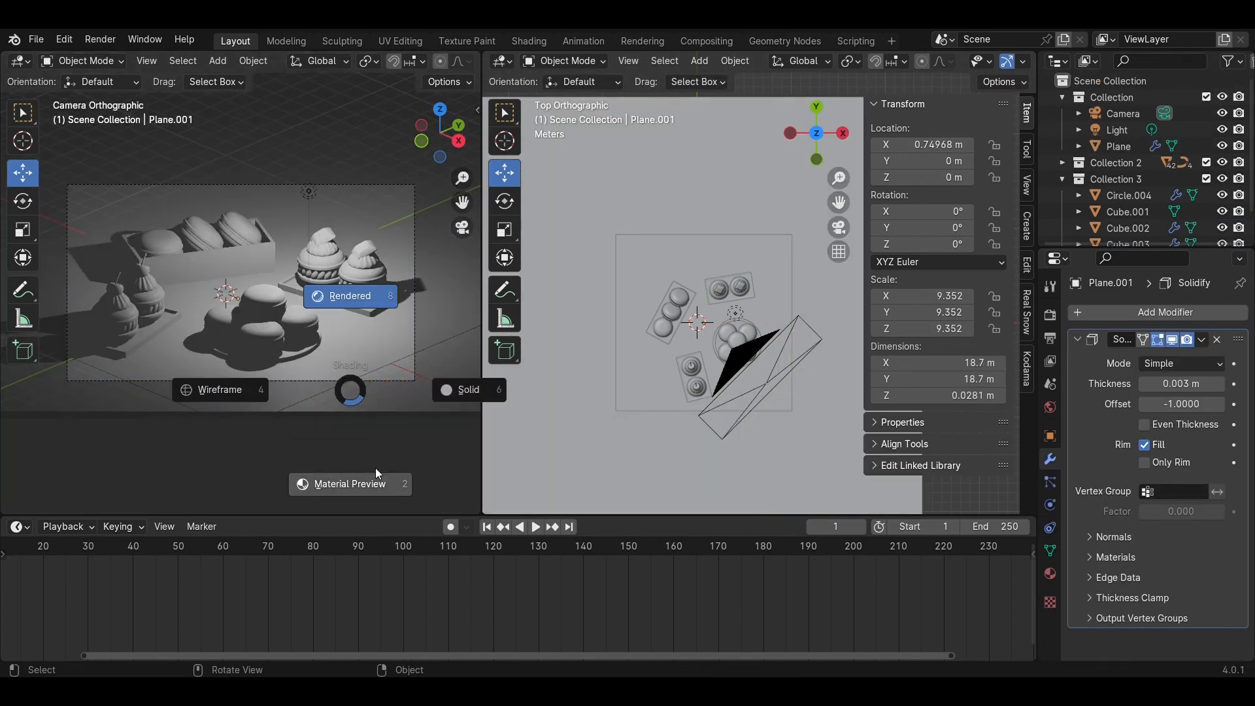
click(375, 476)
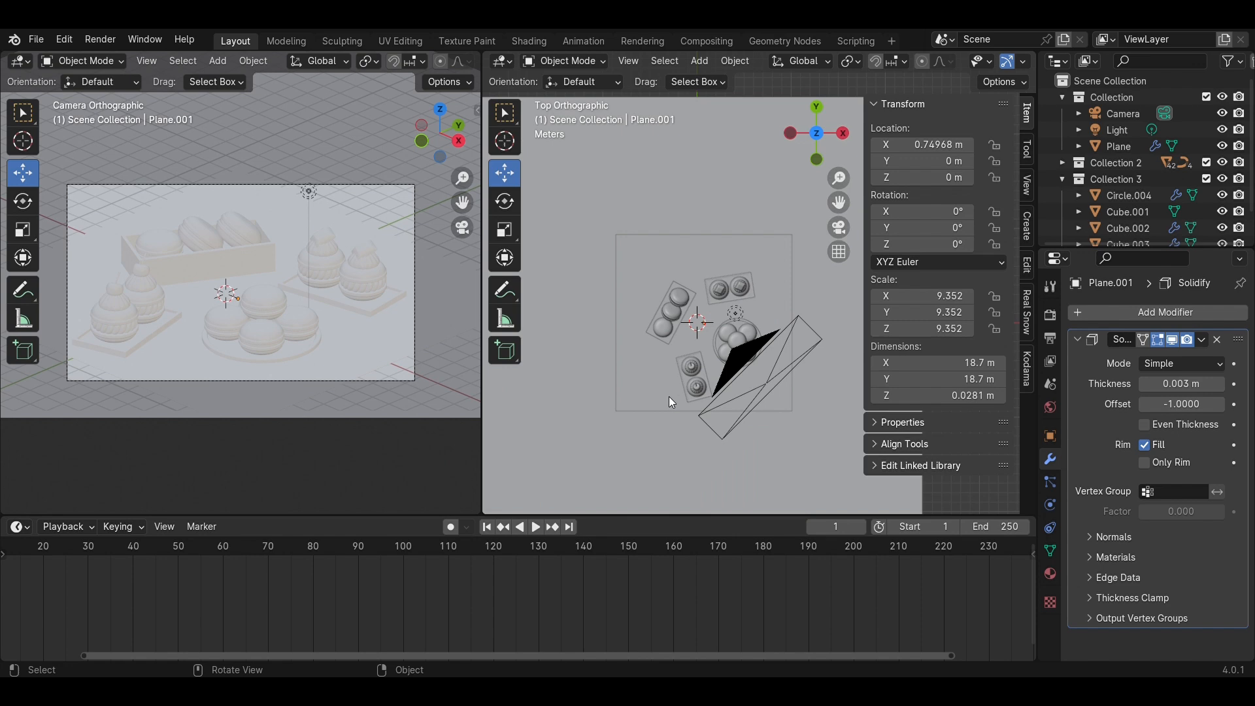
Move the thin square plane by -0.69414 m along Y and save the file
click(739, 394)
drag(704, 260, 703, 267)
key(ctrl+s)
Check the shifted base sheet in Rendered shading, returning the camera view to Material Preview
key(z)
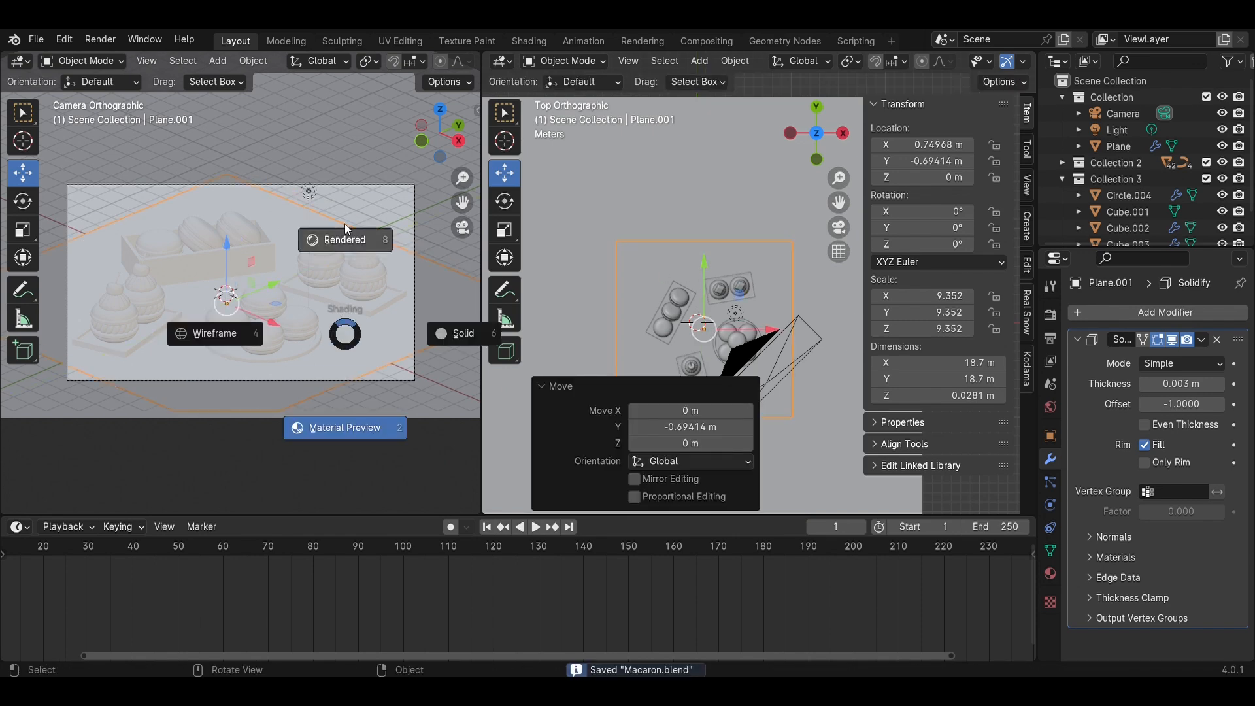
click(345, 227)
key(z)
click(394, 500)
Hide the large ground plane, the thin square plane, the light and the camera
click(1222, 146)
scroll(1221, 196, down, 2)
click(1221, 230)
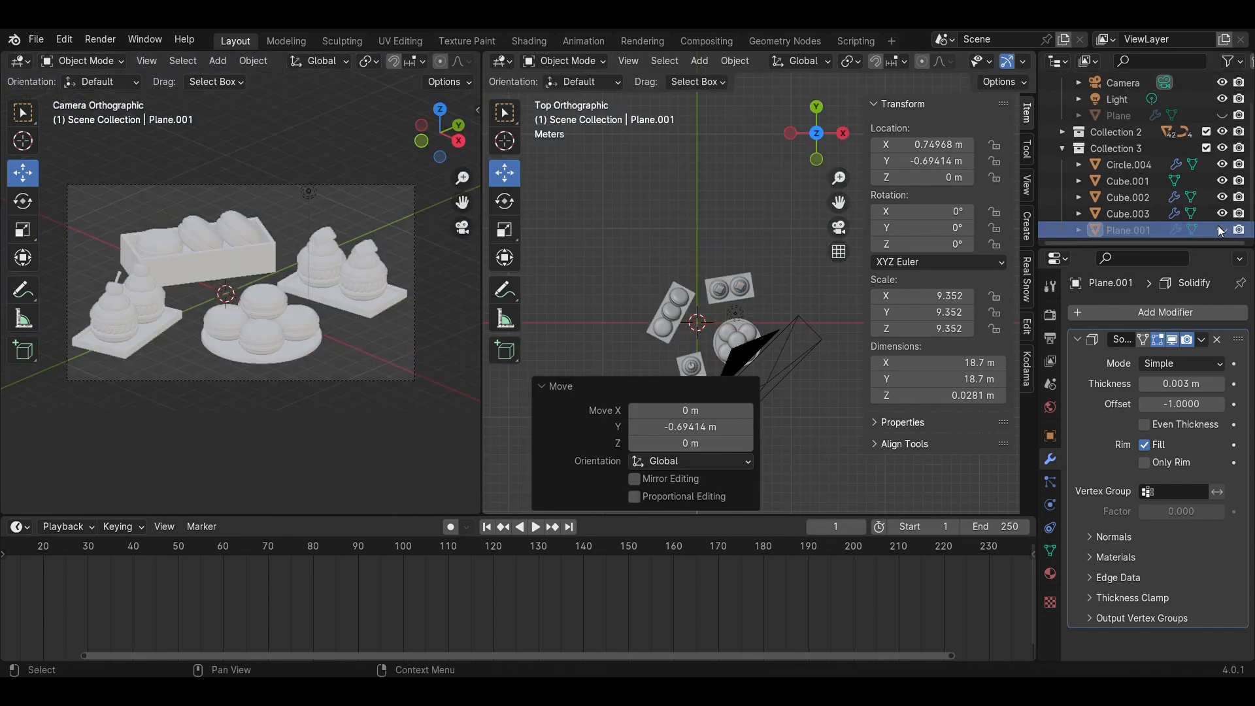
middle_drag(696, 254, 712, 292)
scroll(713, 292, up, 2)
scroll(1221, 157, up, 2)
click(1222, 131)
click(1225, 115)
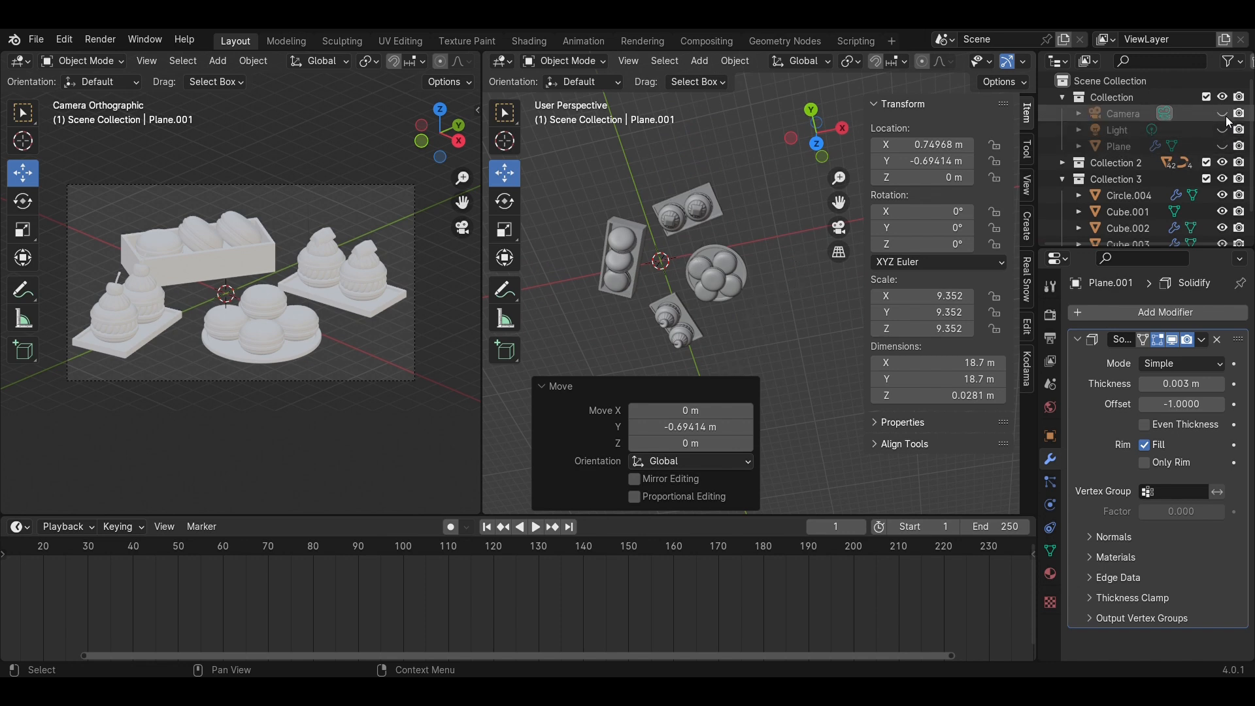
Select the round plate with its macarons in top view, shift it slightly along negative X and 0.1339 m along Y, and save the file
click(816, 143)
drag(685, 232, 785, 310)
scroll(794, 302, up, 2)
drag(767, 244, 743, 245)
drag(677, 178, 677, 174)
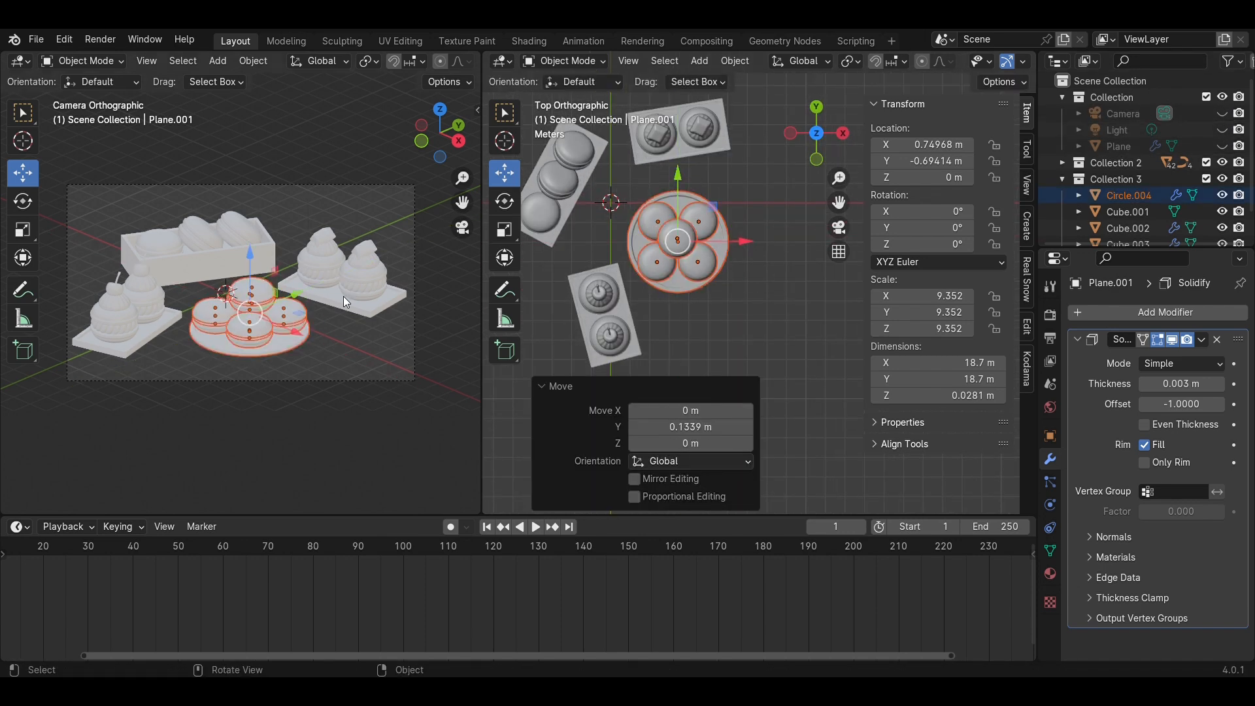
click(356, 364)
key(ctrl+s)
Unhide the light, the large ground plane and the camera
click(1222, 130)
click(1222, 145)
click(1223, 115)
Preview the repositioned plate in Rendered shading, return to Material Preview and save the file
key(z)
click(421, 229)
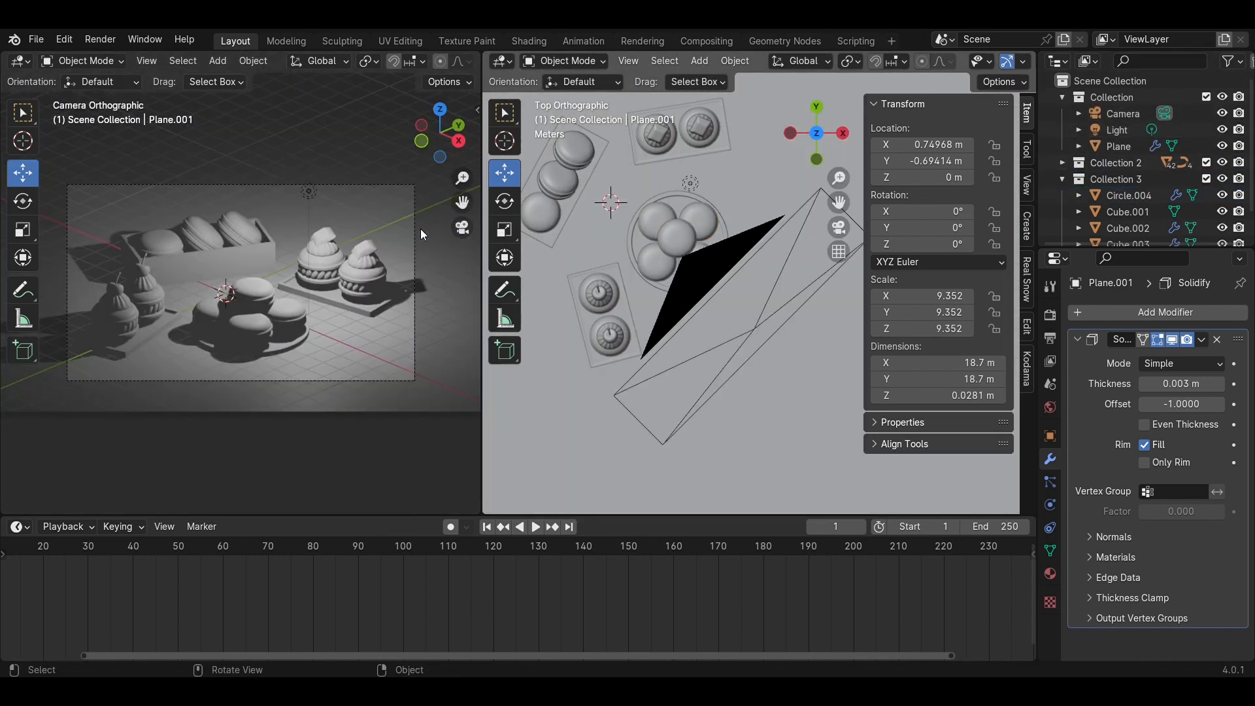
key(z)
click(425, 340)
key(ctrl+s)
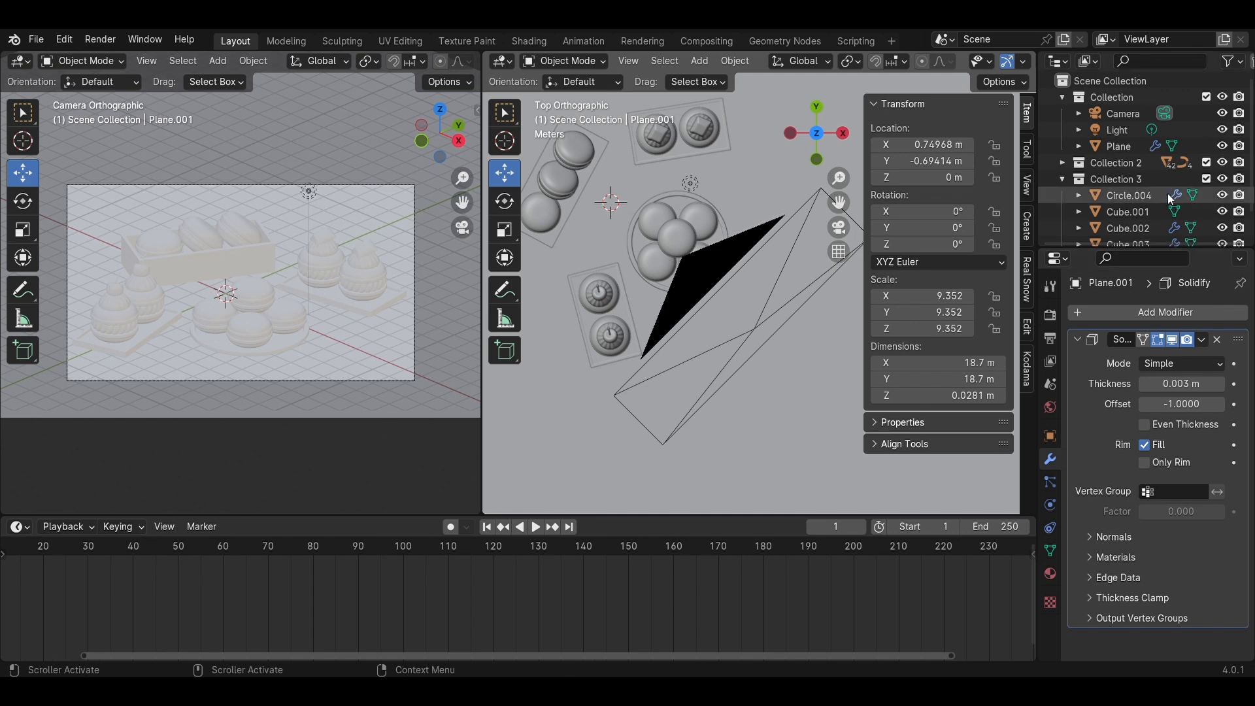
Unhide the thin square plane and save the file
scroll(1205, 225, down, 2)
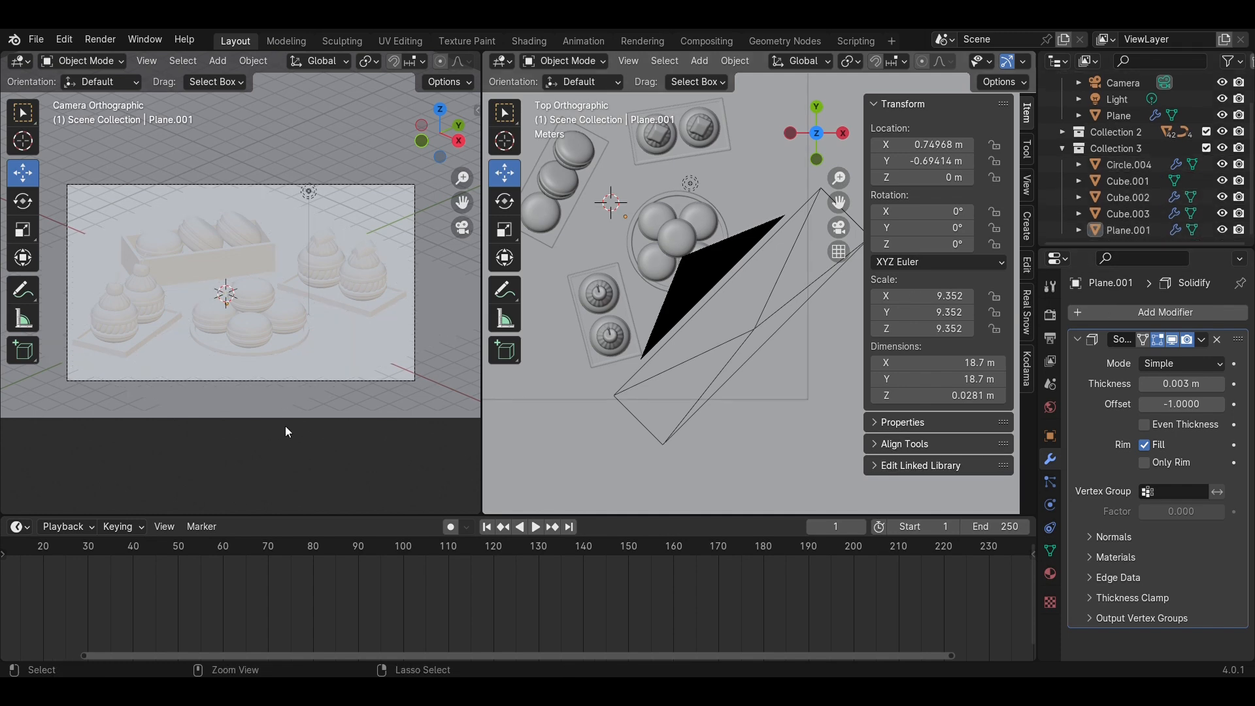
scroll(347, 332, up, 2)
key(ctrl+s)
Create a new material in the Shader Editor for the lower shell of the right-hand macaron on the round plate
click(321, 363)
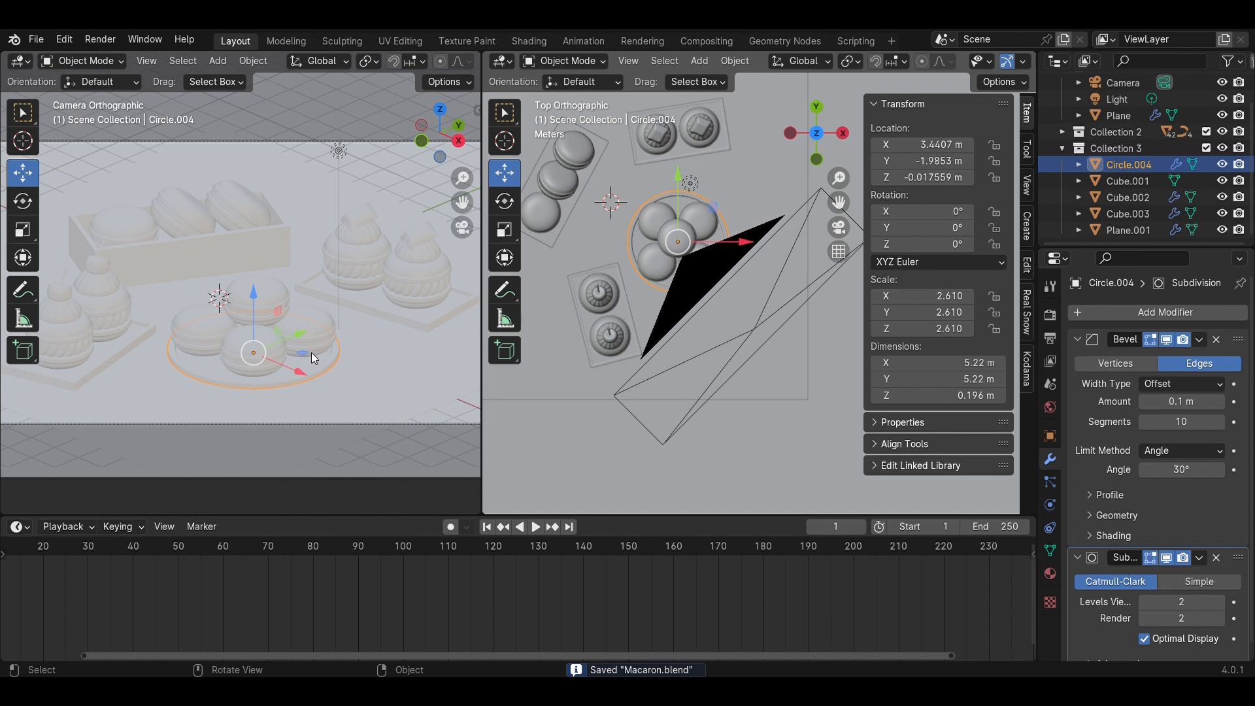
click(311, 351)
click(502, 60)
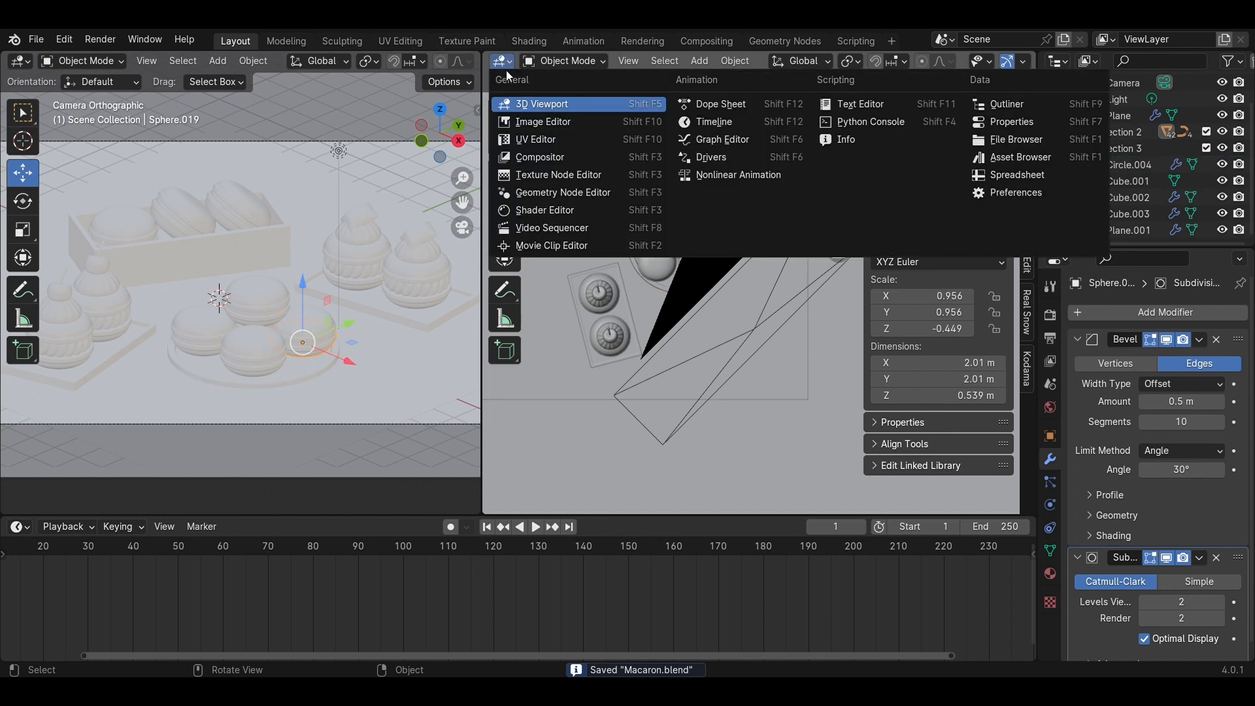
click(545, 211)
click(864, 64)
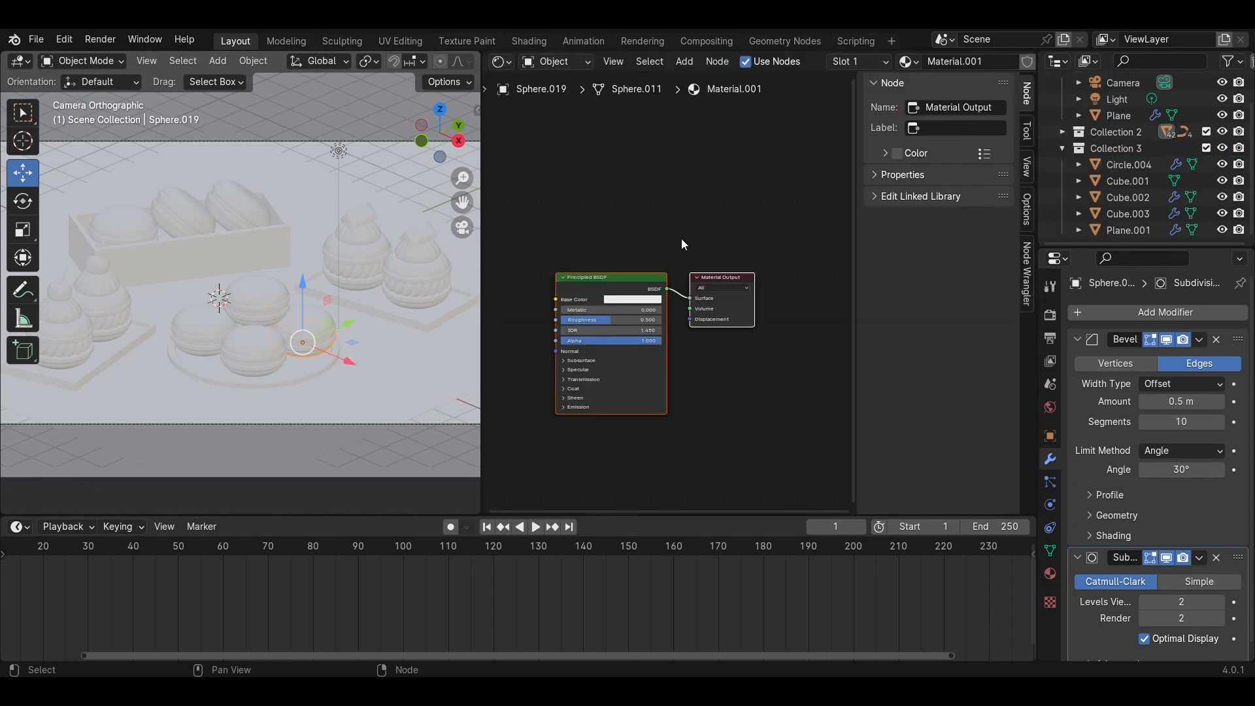
Set the macaron shell's Base Color to pink with hue 0.959 and saturation 0.695
scroll(681, 238, up, 8)
click(716, 285)
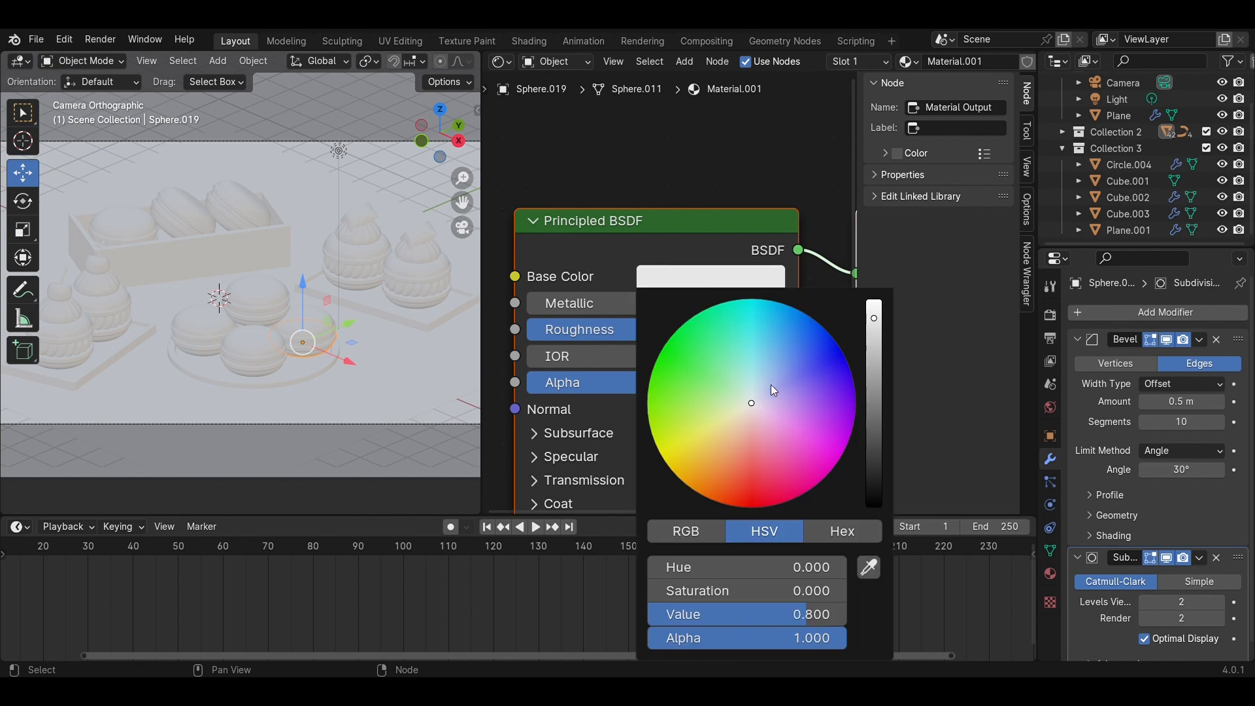
drag(751, 402, 768, 439)
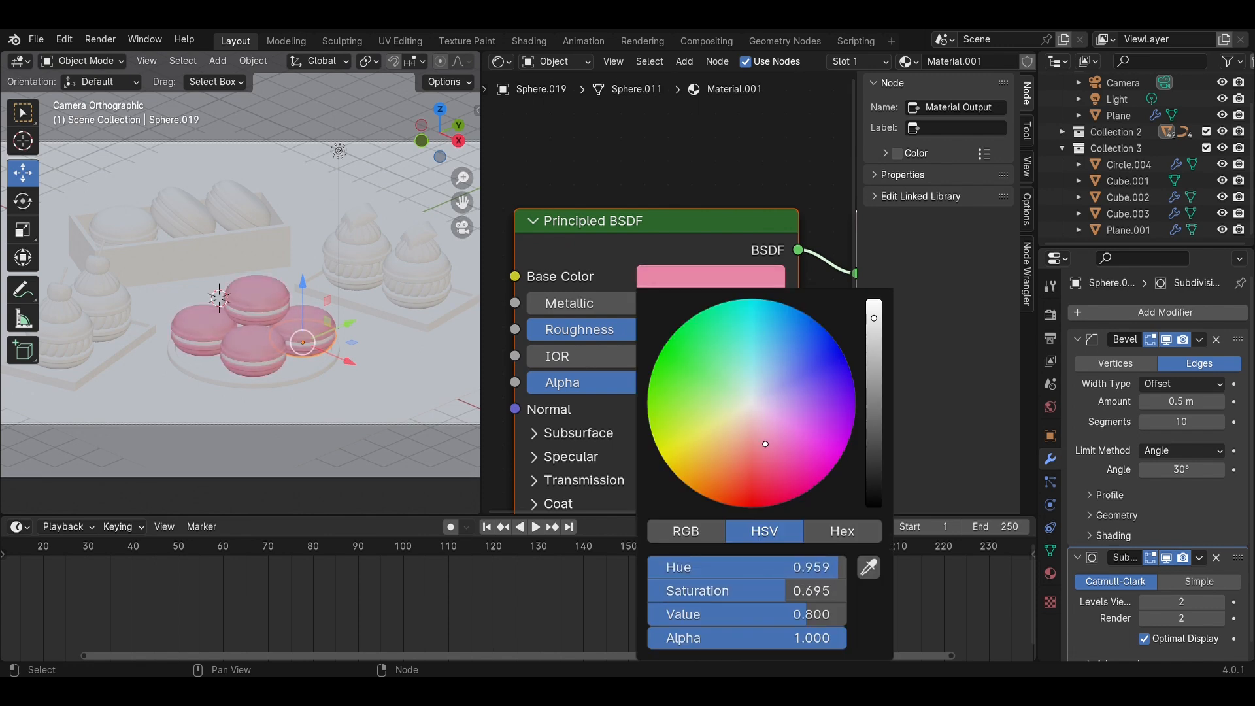
scroll(260, 355, up, 5)
In Edit Mode, box-select the ring of faces along the upper rim of the macaron's lower shell from the right side view
middle_drag(571, 384, 681, 323)
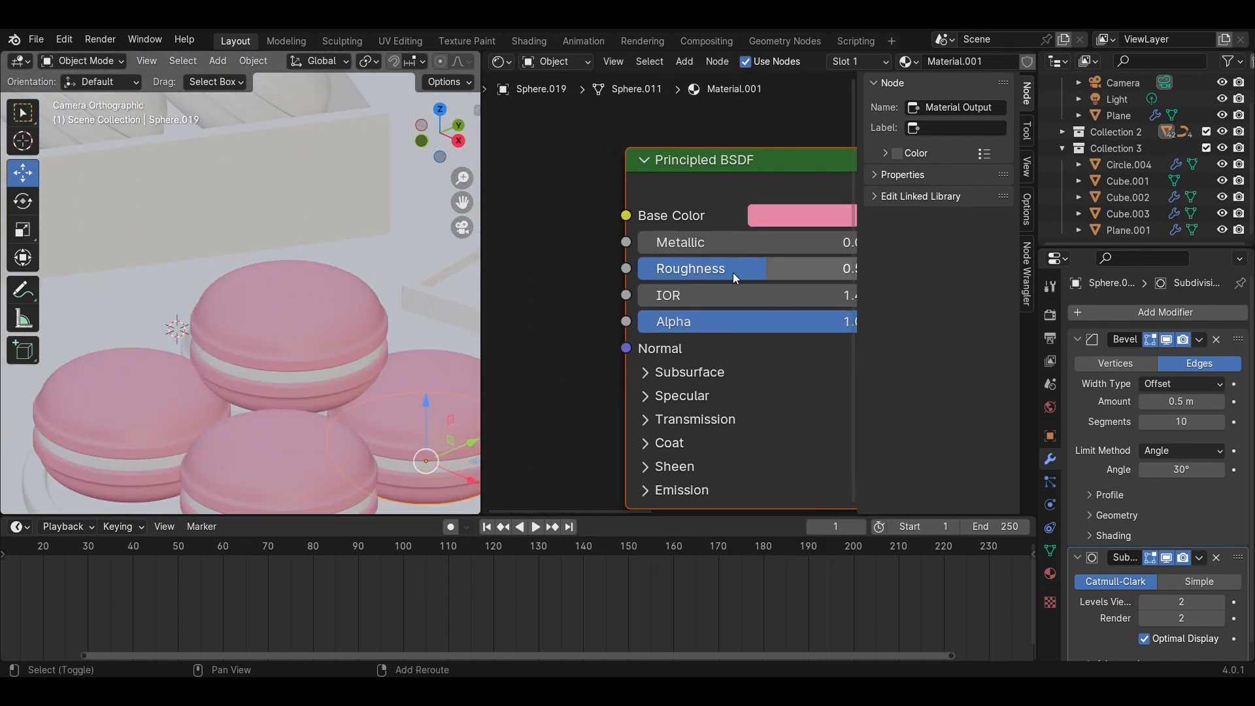
scroll(294, 350, up, 4)
key(Tab)
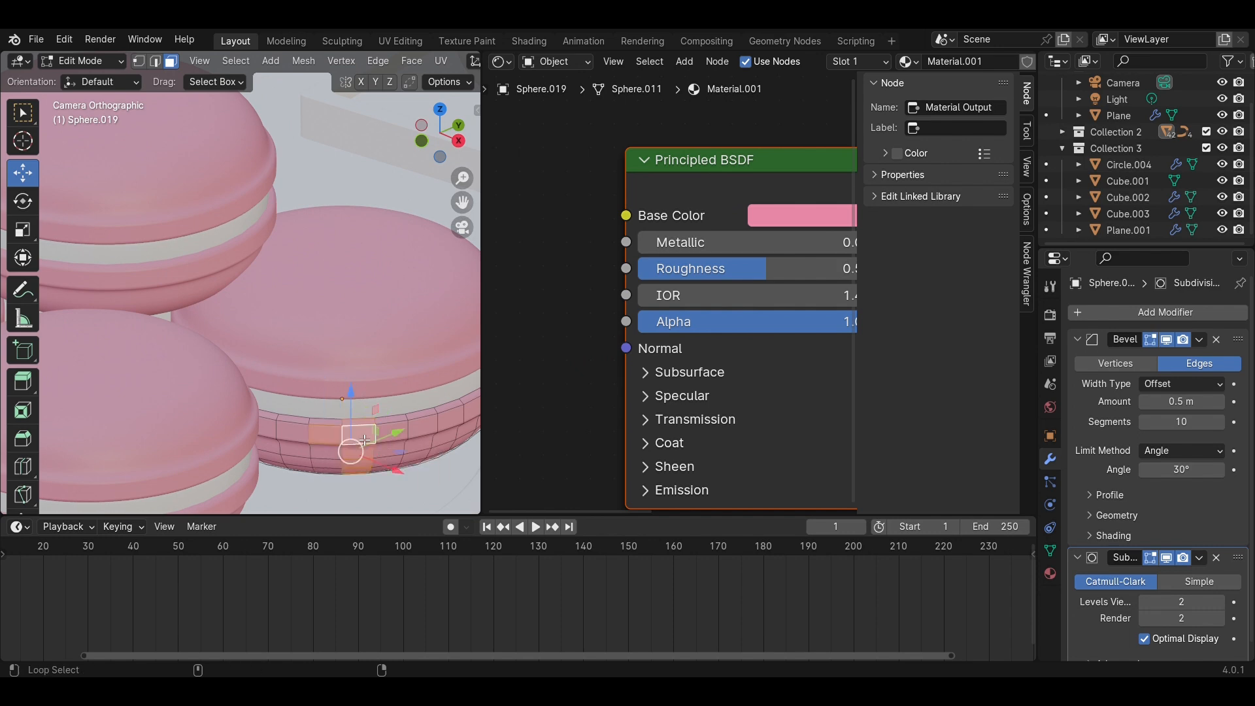
click(461, 143)
scroll(286, 364, up, 4)
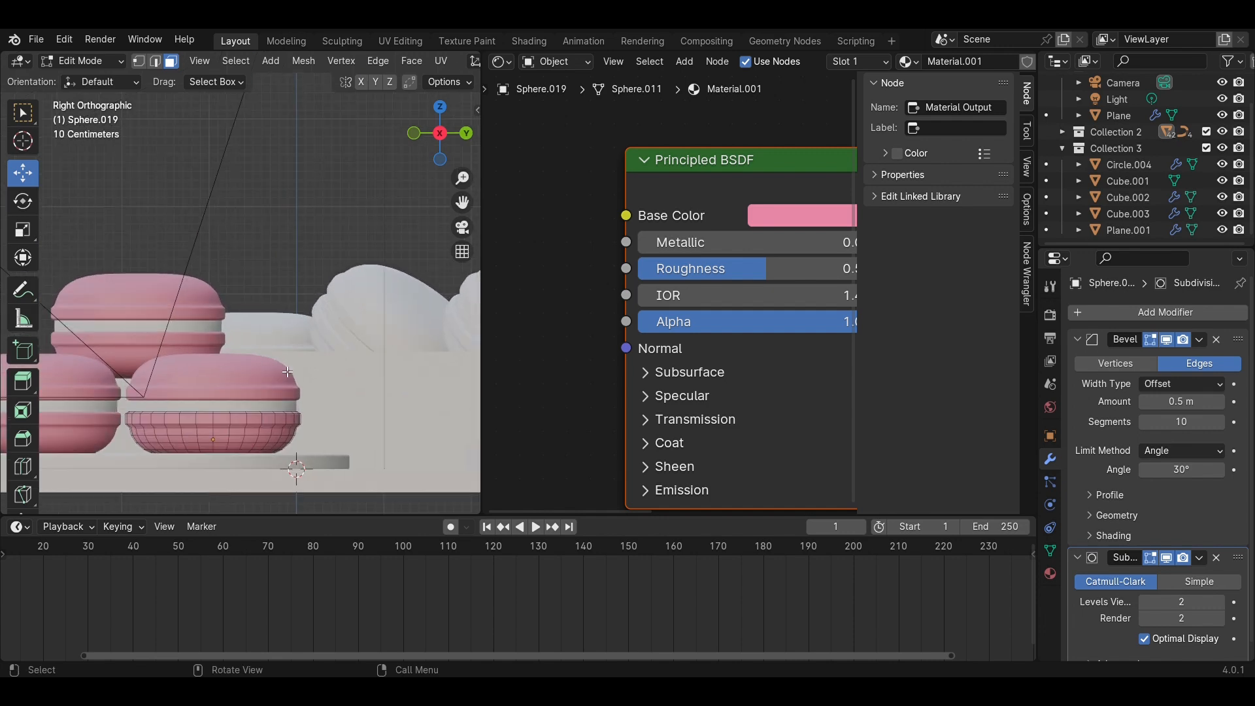
scroll(288, 372, up, 3)
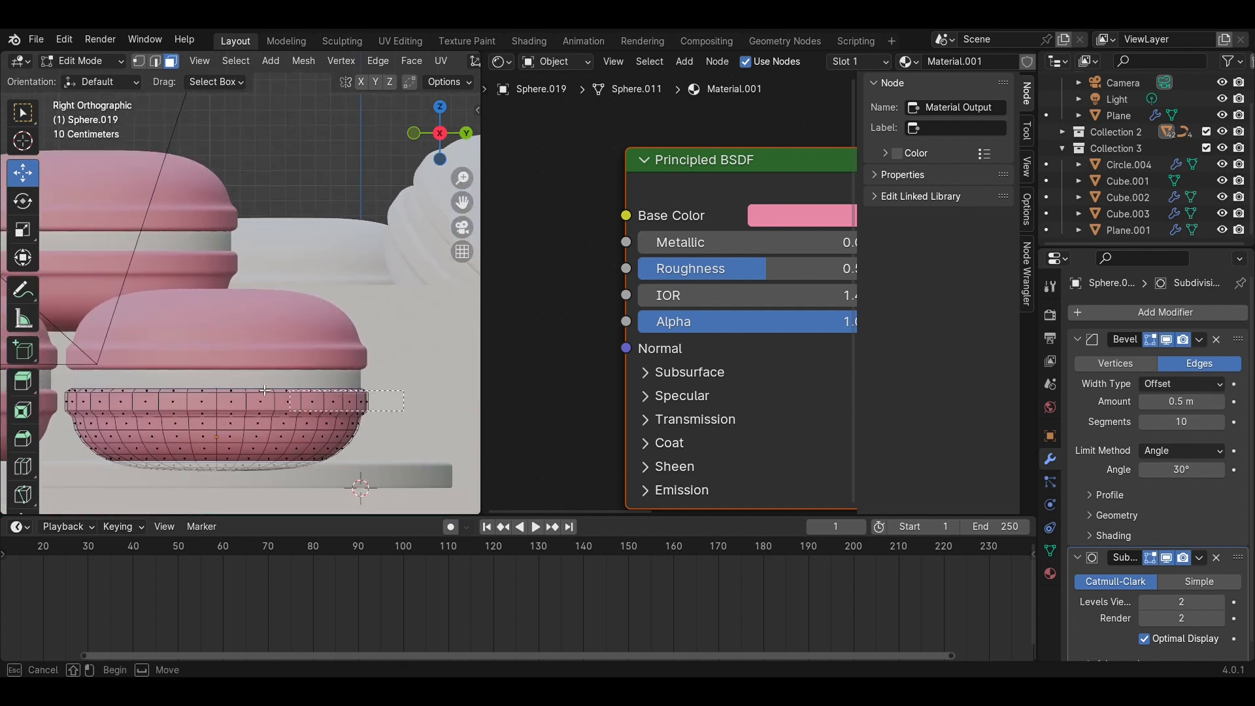
drag(5, 321, 6, 320)
scroll(281, 327, down, 2)
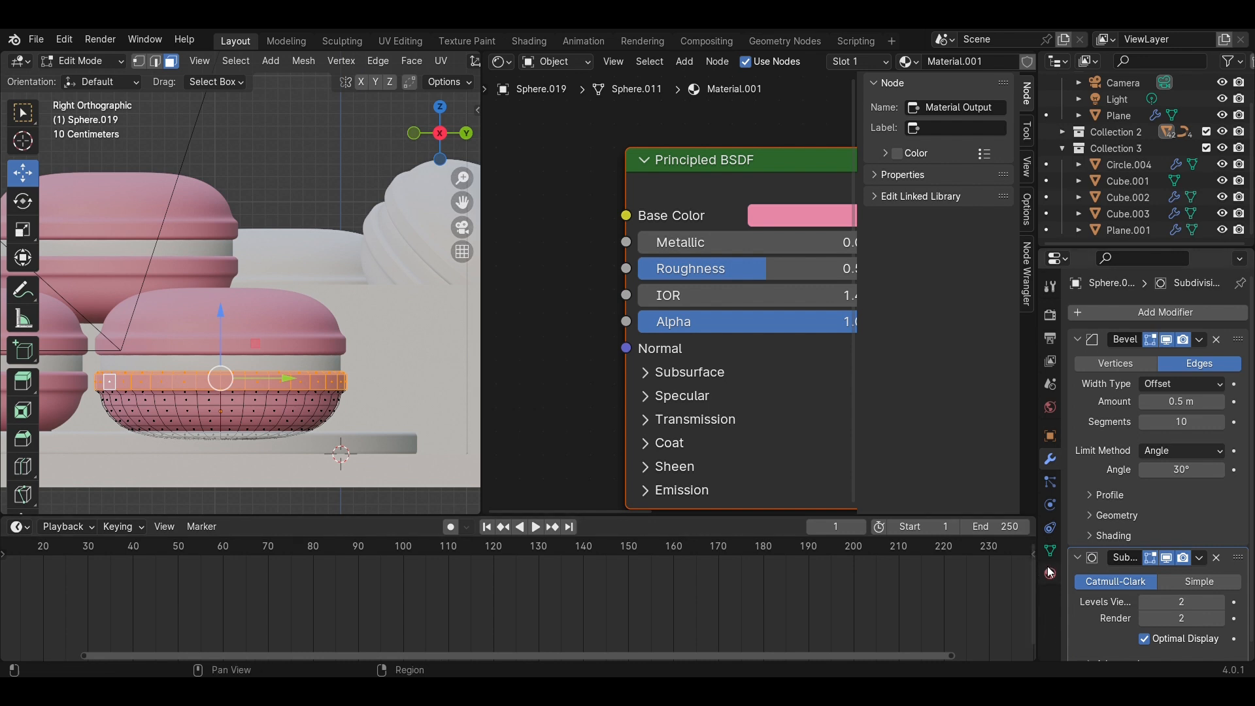
Add a second material slot with a new material, assign it to the selected rim faces, and return to Object Mode
click(1049, 572)
click(1241, 315)
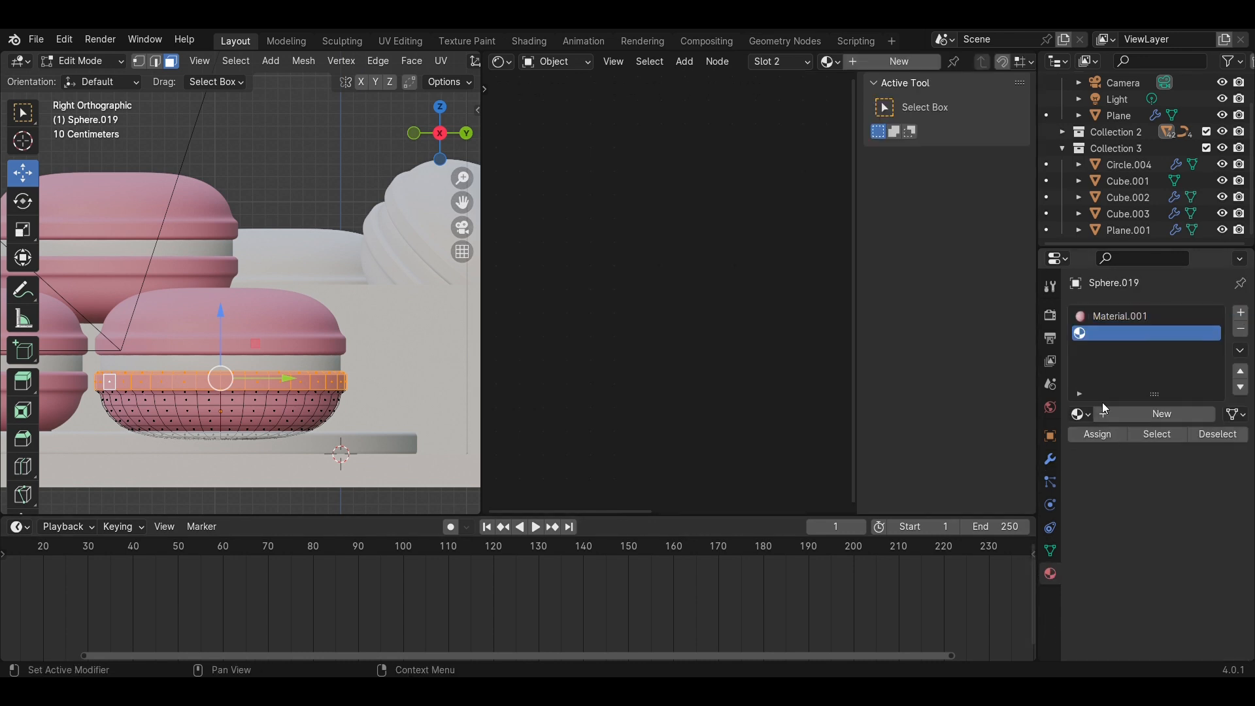
click(1096, 435)
click(1162, 414)
middle_drag(400, 331, 320, 267)
key(Tab)
Add a Noise Texture fed by a Mapping node to the rim material and connect its Fac output to Base Color
scroll(307, 307, up, 2)
scroll(668, 316, down, 6)
middle_drag(671, 321, 734, 350)
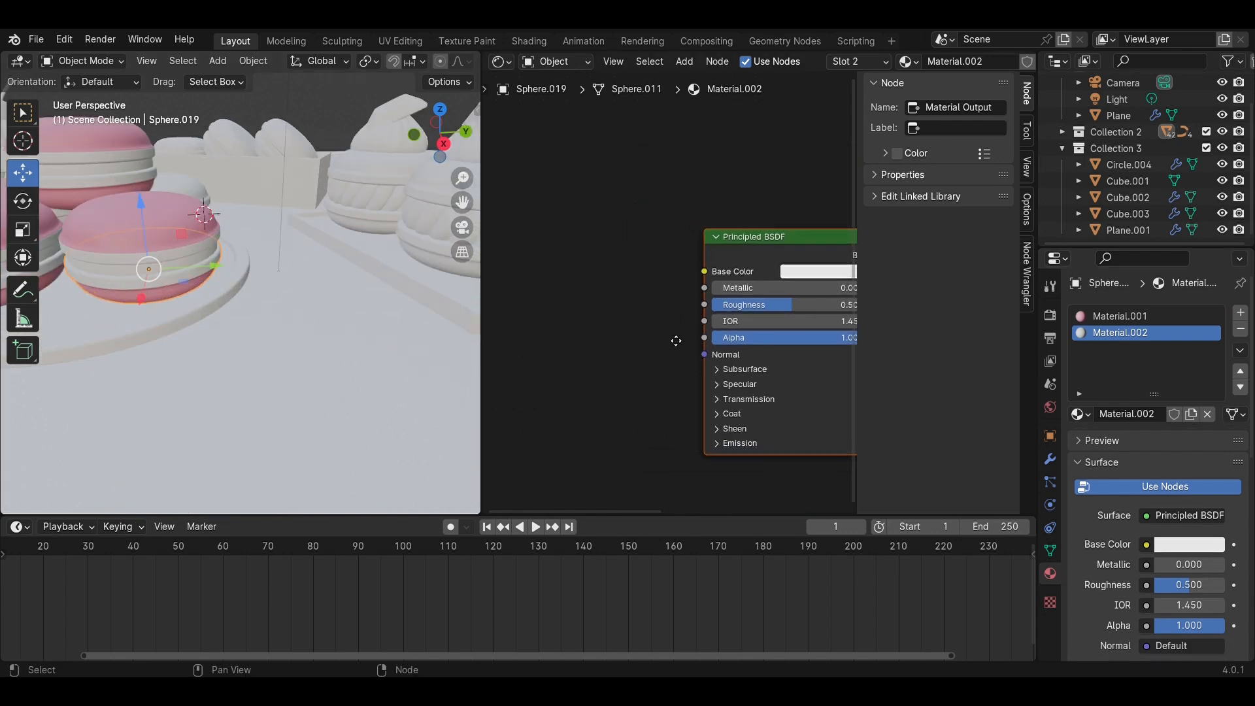
key(shift+a)
text(no)
key(Down)
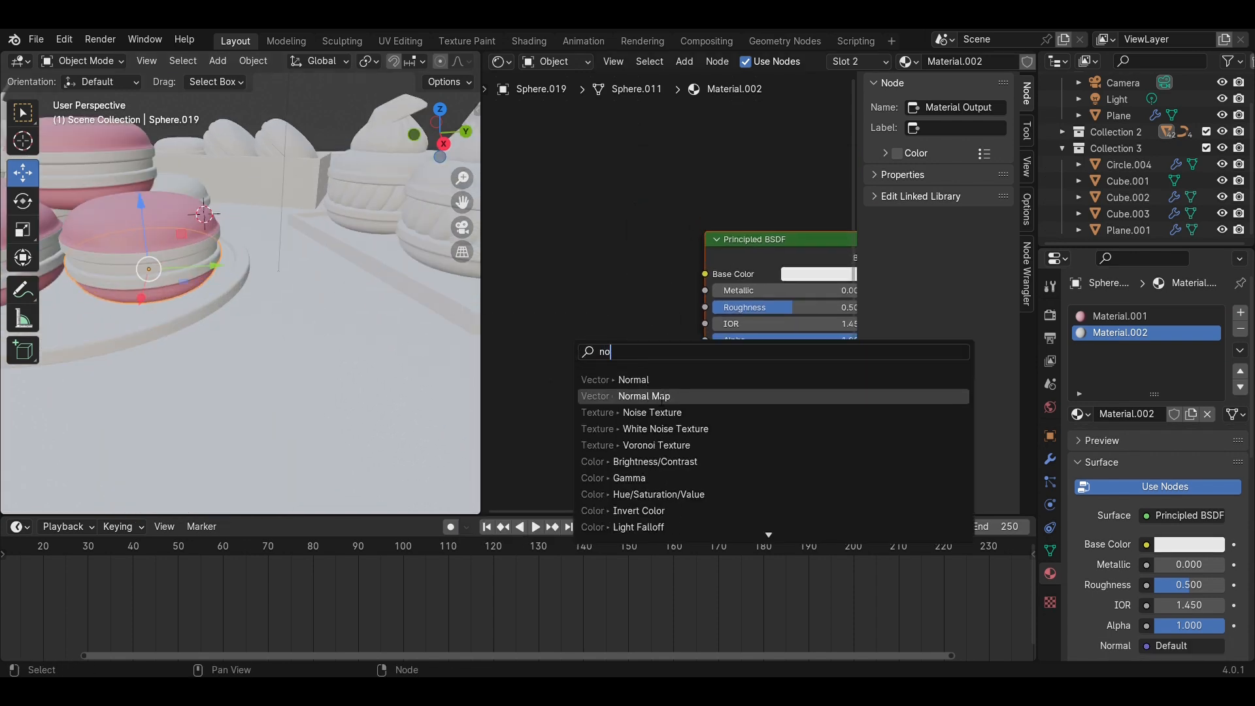
key(Down)
key(Return)
click(539, 219)
drag(594, 217, 744, 273)
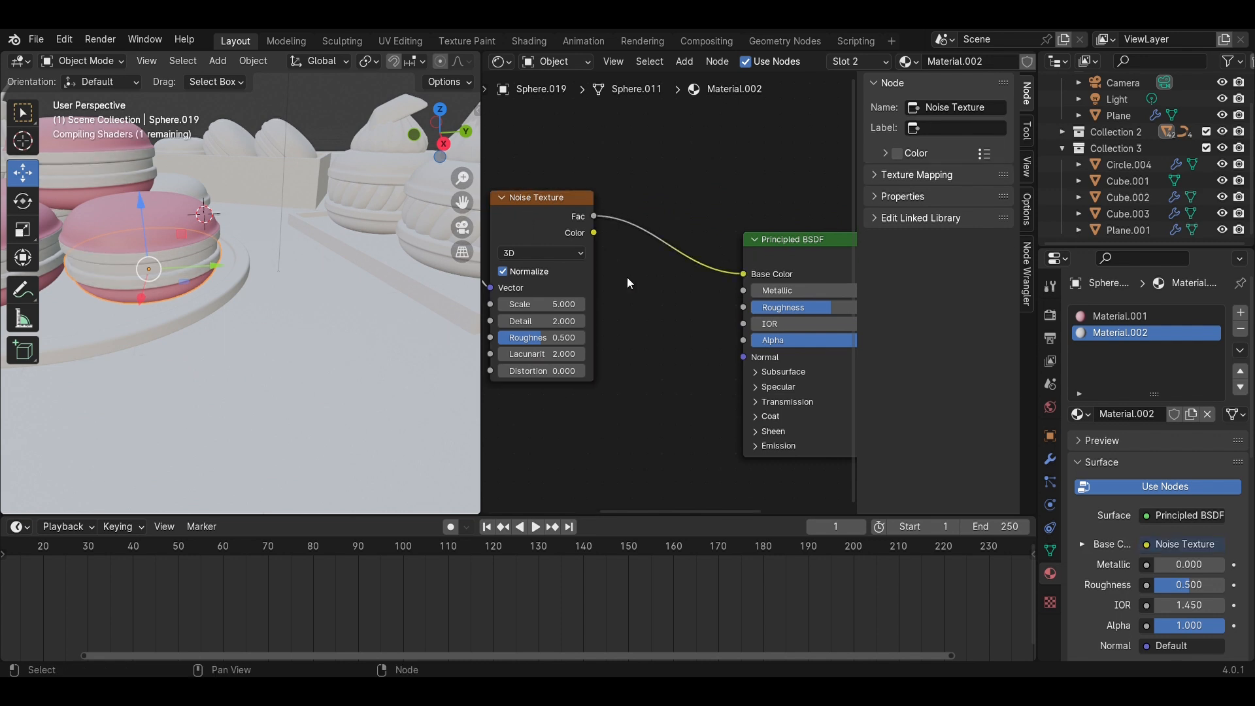
Insert a Color Ramp node between the Noise Texture and the Principled BSDF's Base Color
key(shift+a)
text(col)
key(Down)
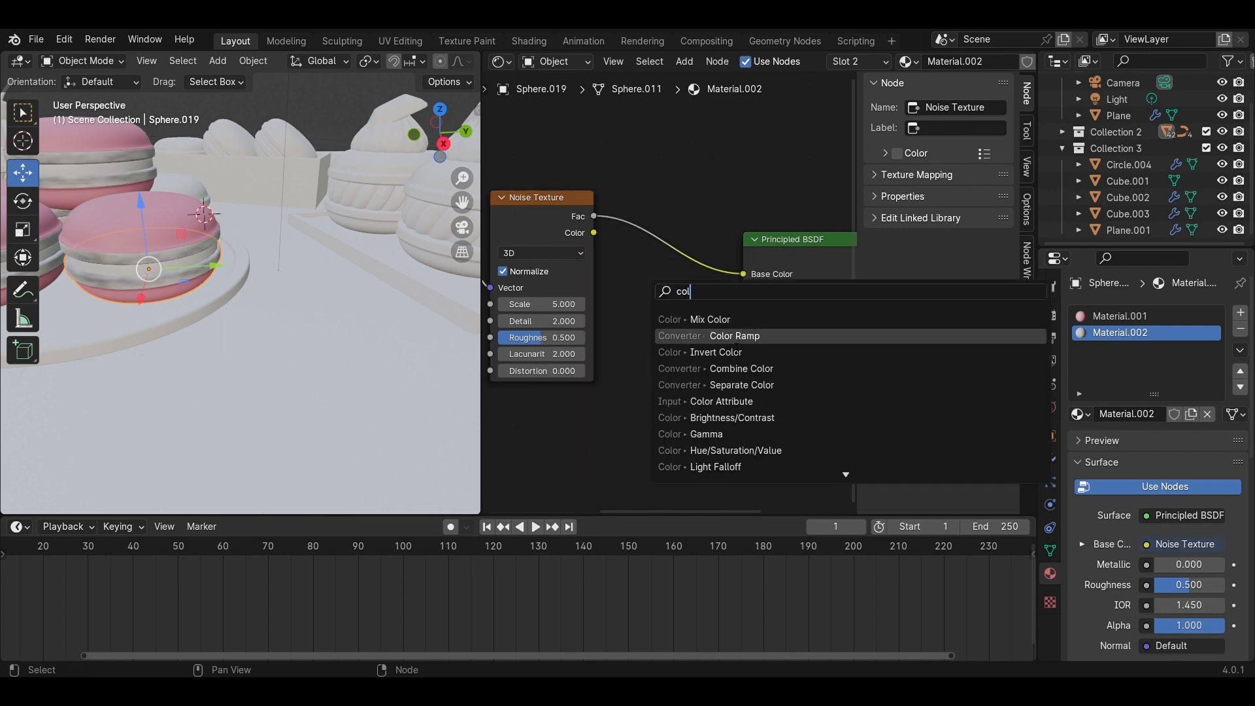
key(Return)
click(624, 347)
scroll(598, 416, down, 3)
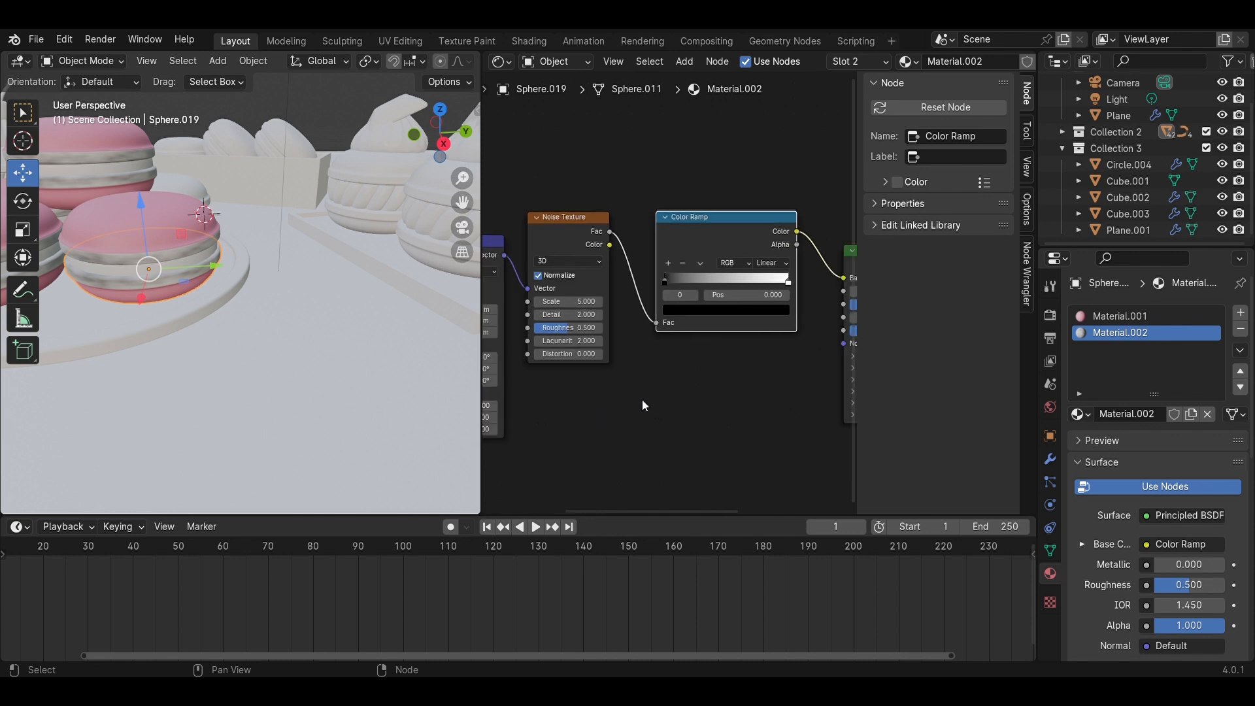
Add a Bump node below the Color Ramp and connect its Normal output to the Principled BSDF's Normal input
scroll(641, 398, up, 5)
middle_drag(165, 288, 243, 284)
key(KP_0)
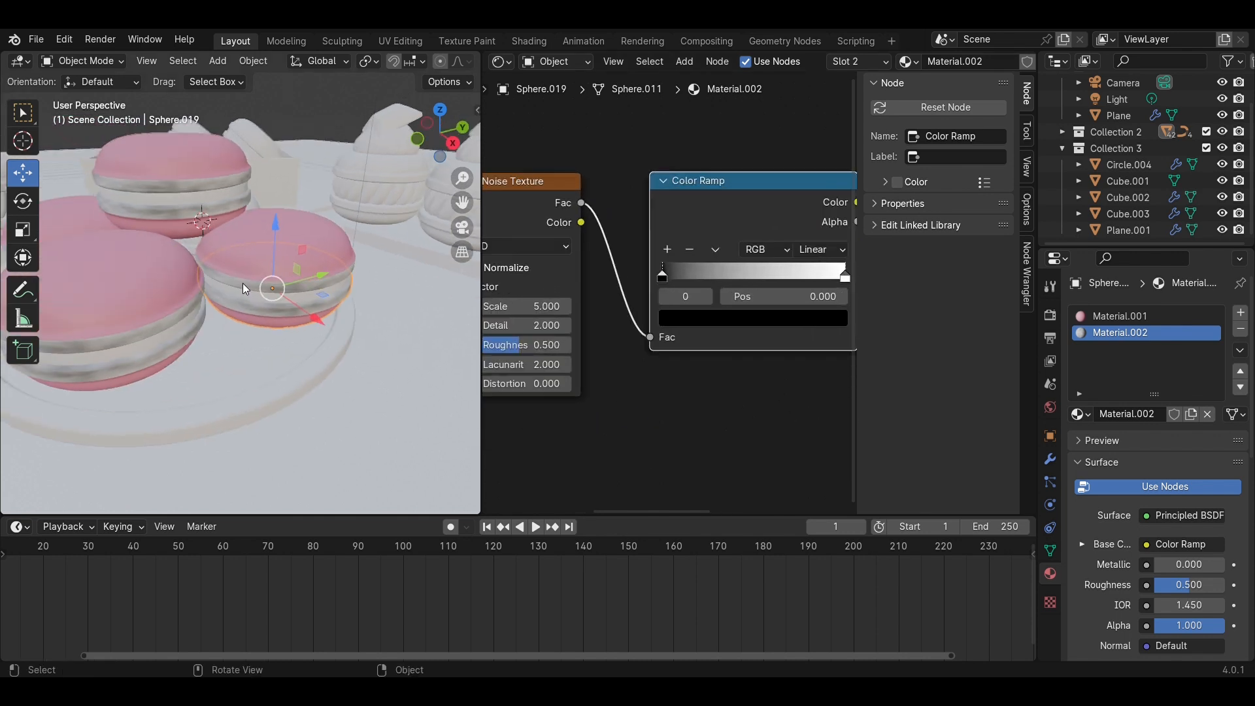
scroll(732, 373, down, 1)
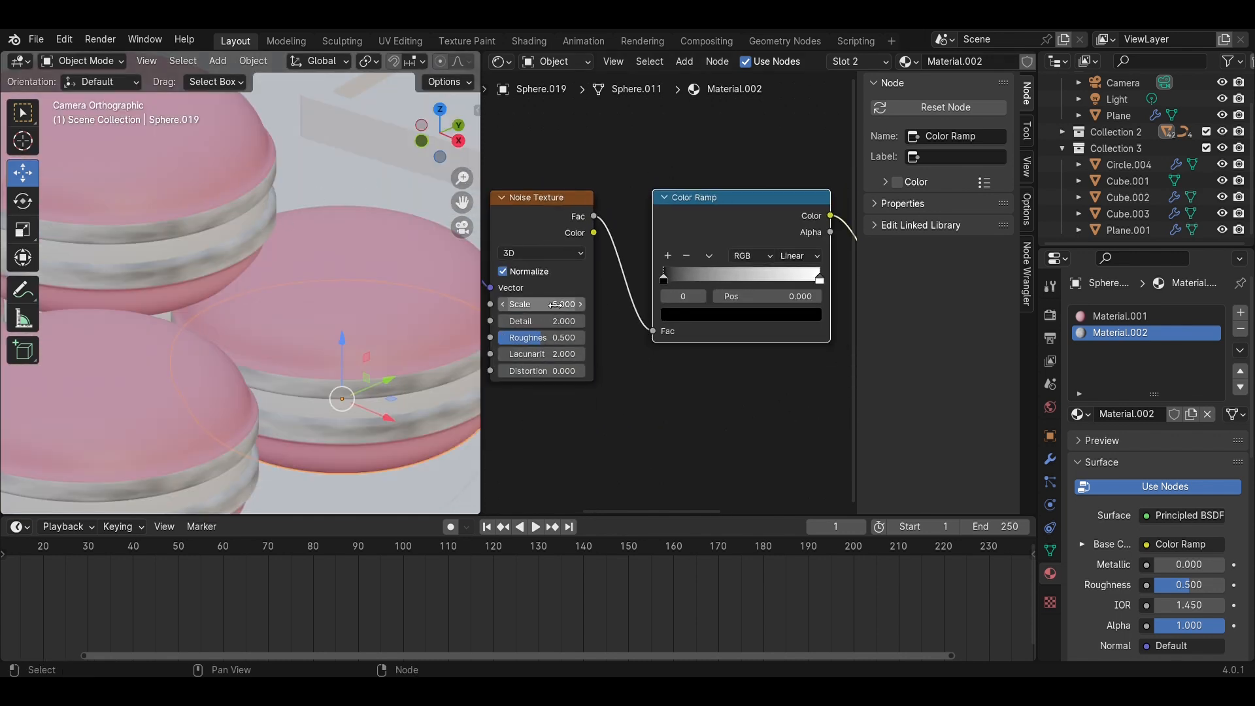
scroll(642, 366, down, 1)
key(shift+a)
text(bump)
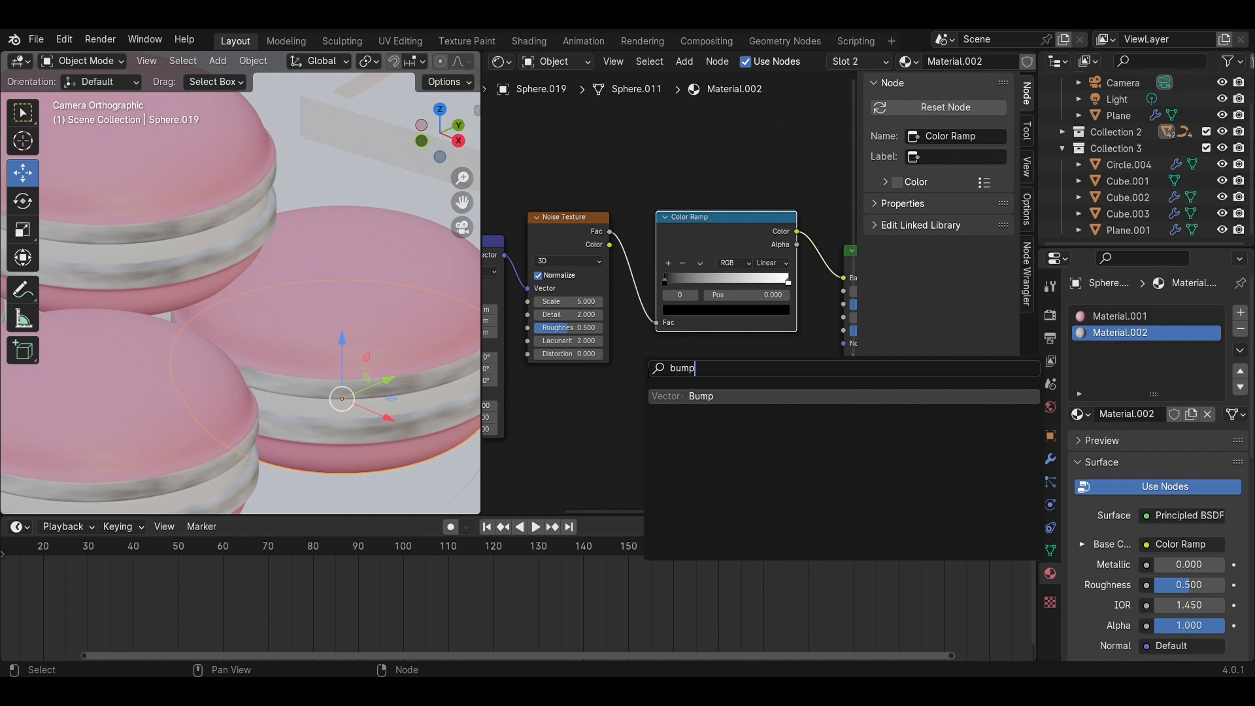
key(Return)
click(794, 414)
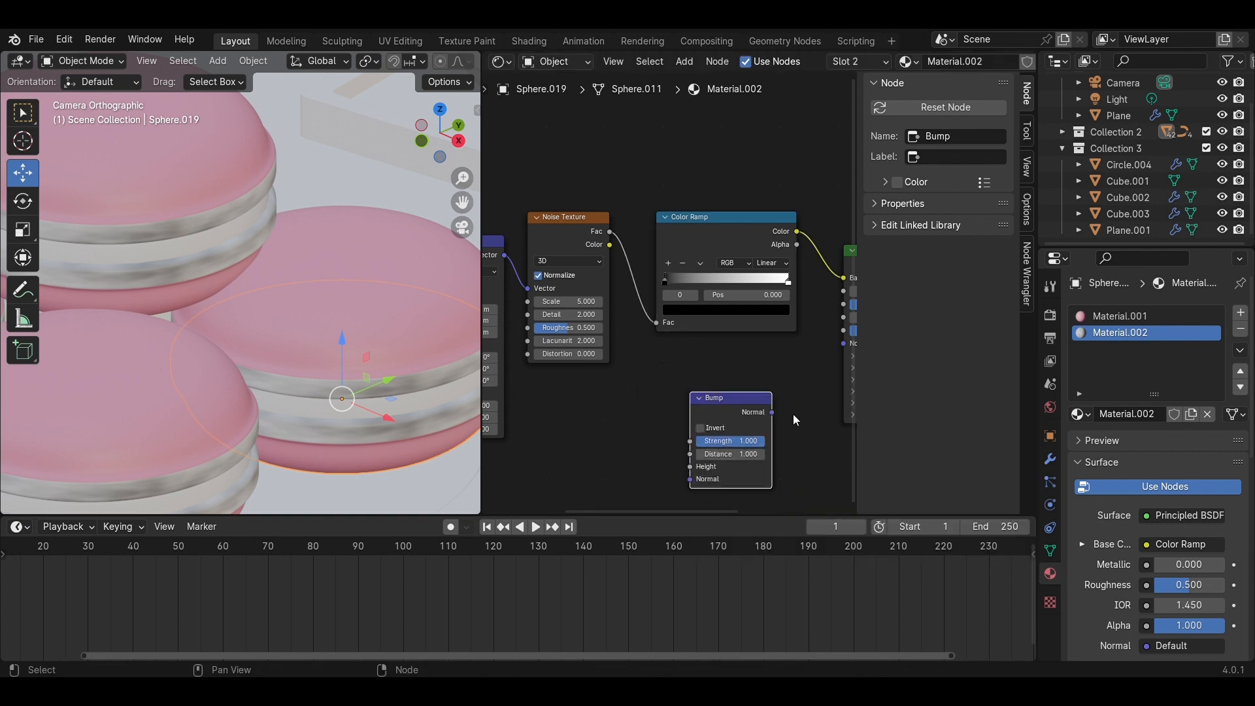
drag(773, 412, 716, 348)
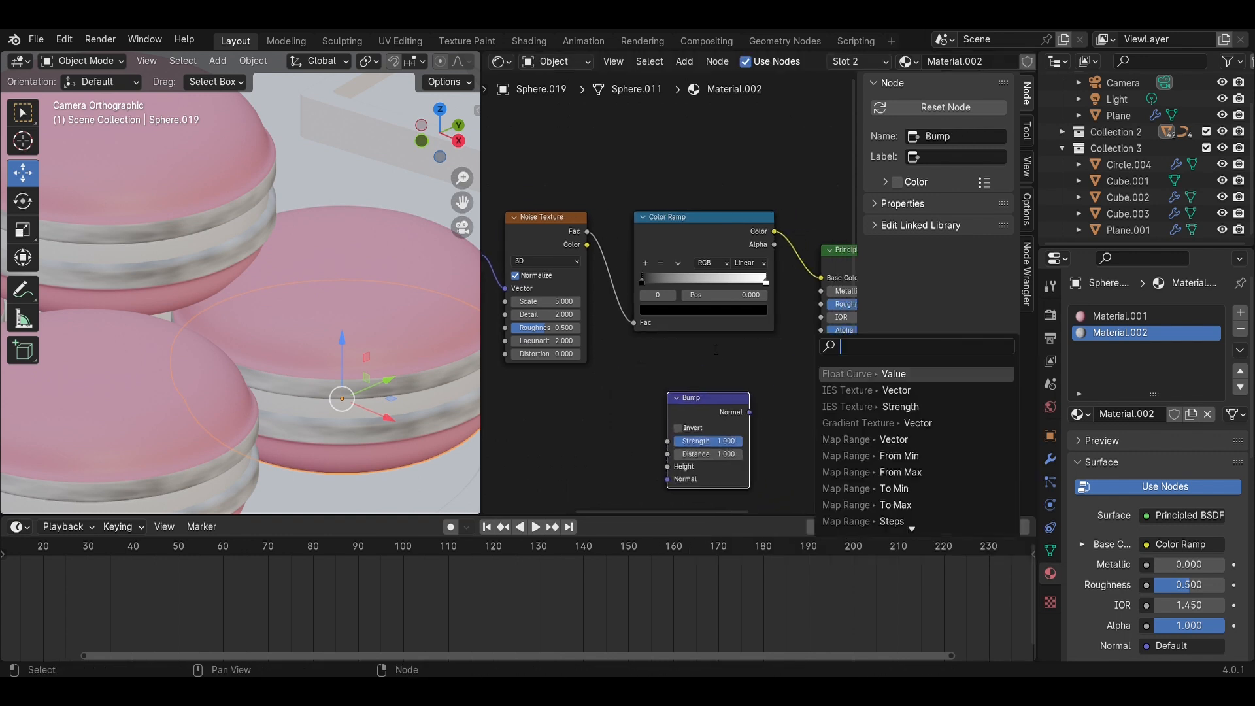
click(716, 349)
drag(751, 412, 825, 343)
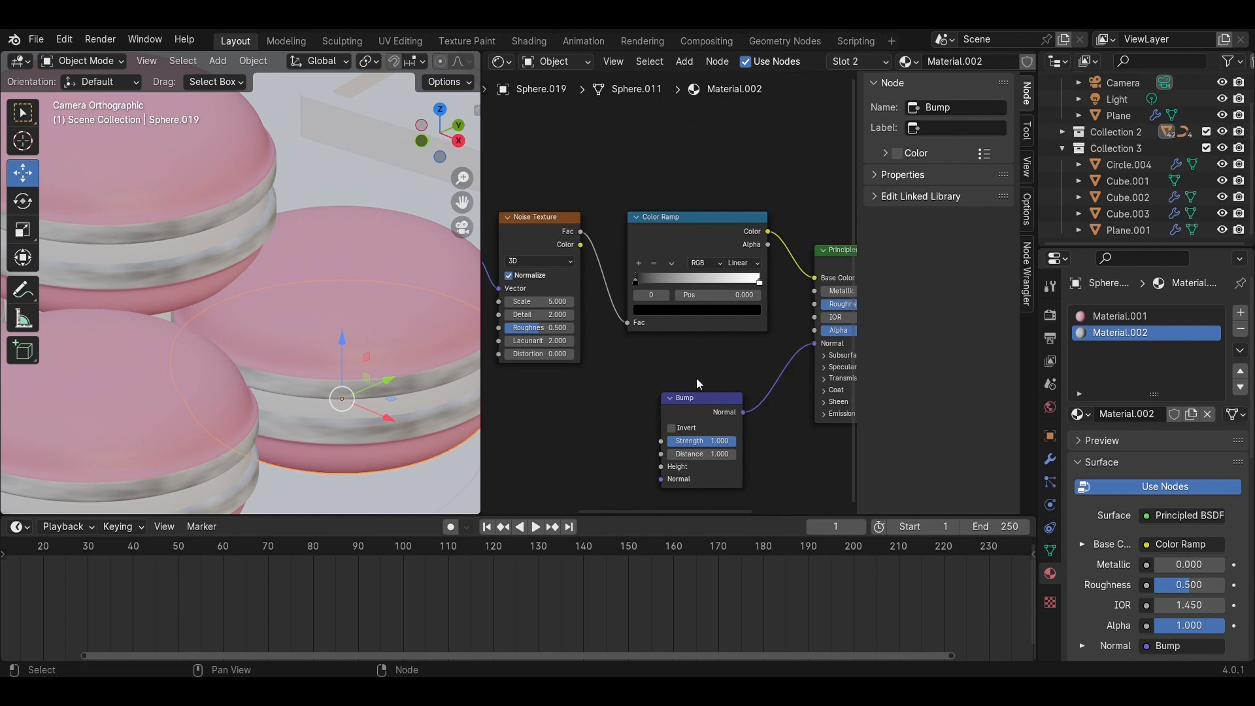
Move the Color Ramp's black stop to position 0.320 and change its color to bright pink with saturation 0.902 and value 1.000
drag(639, 281, 679, 280)
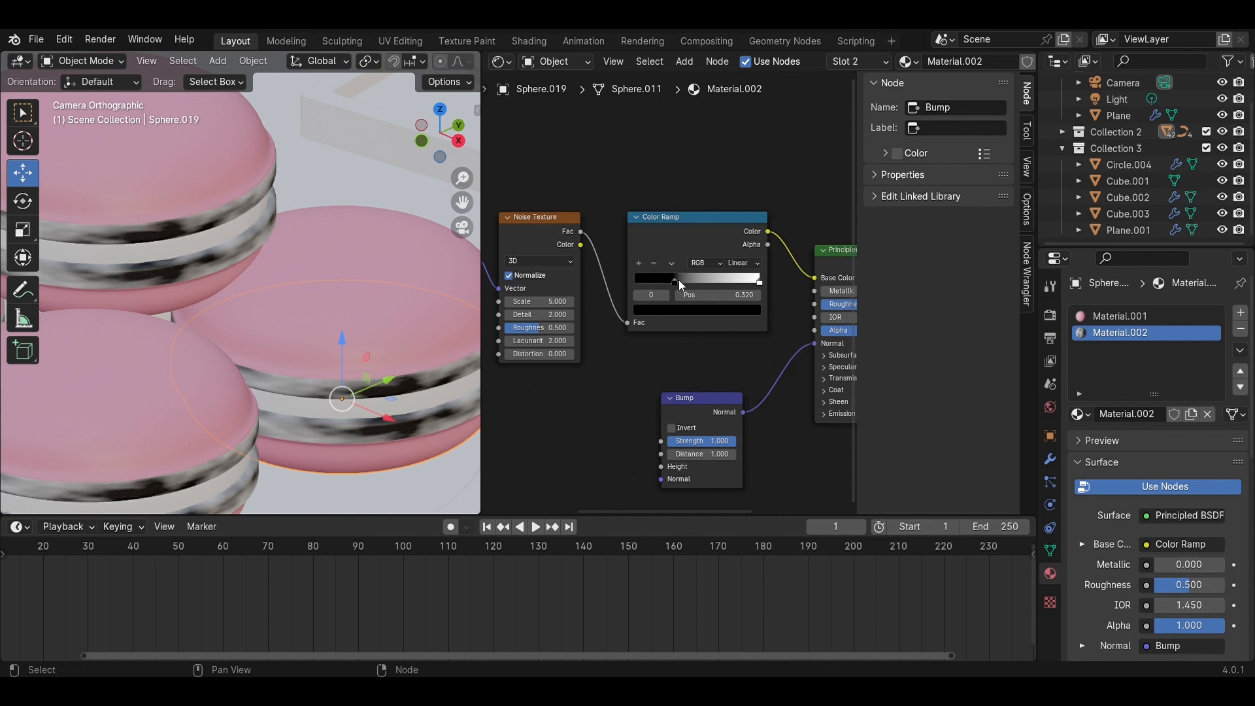
click(687, 307)
drag(752, 215, 751, 128)
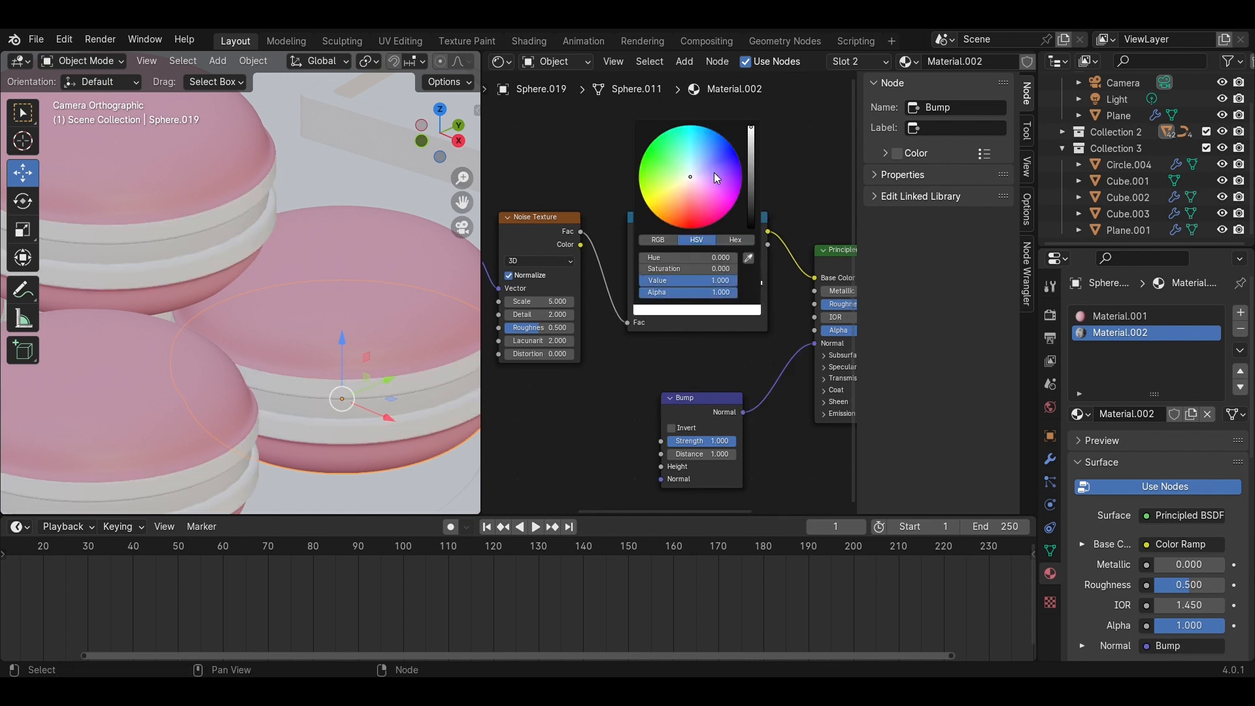
drag(692, 181, 715, 201)
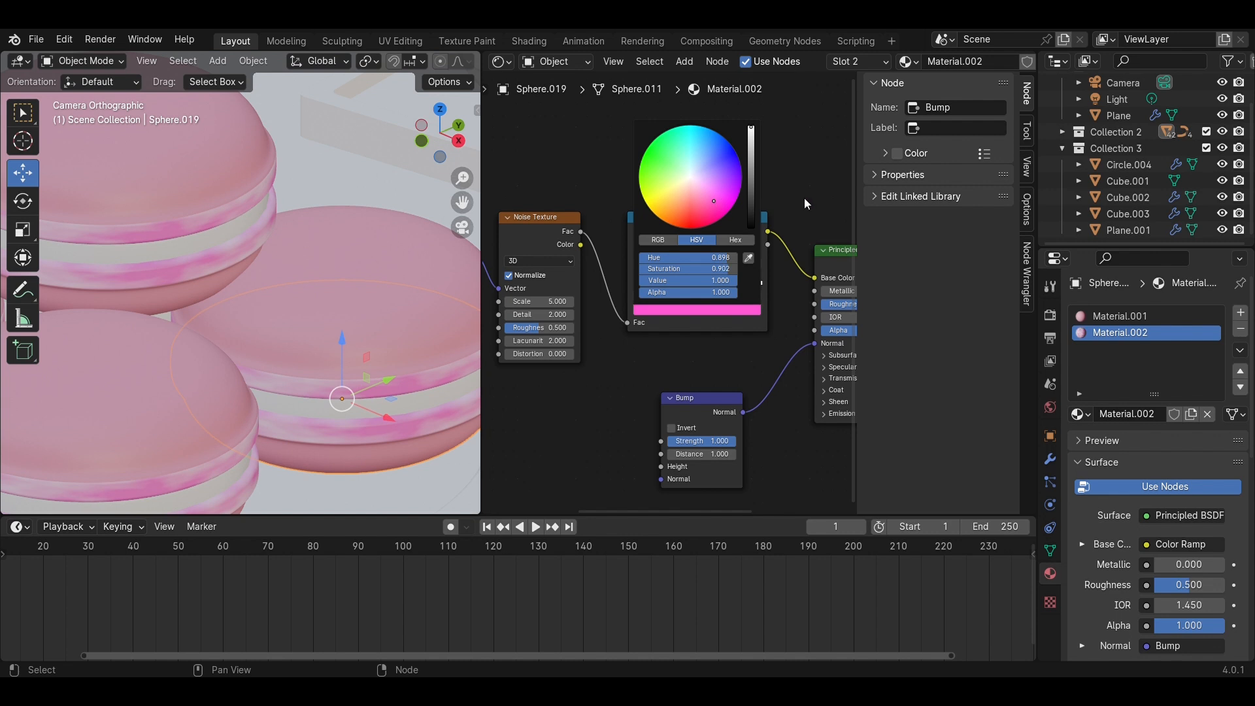
Recolor the Color Ramp's white end stop to a muted dusty pink
click(760, 280)
click(714, 313)
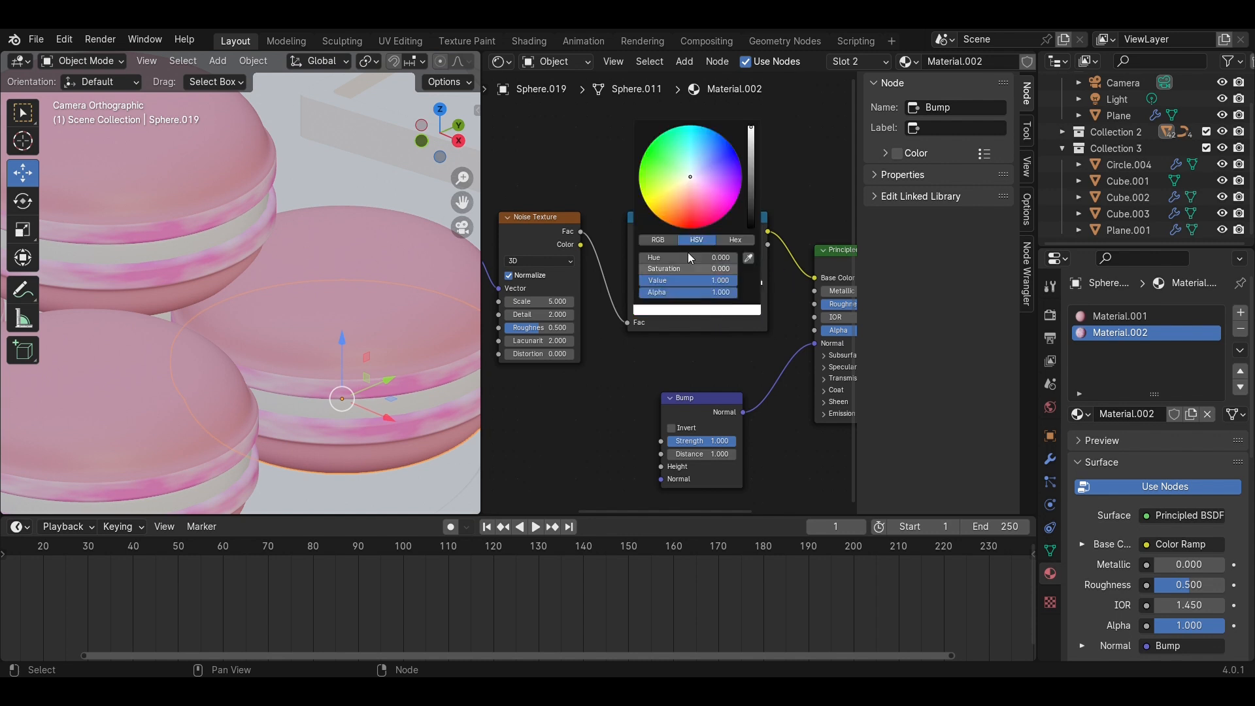
drag(692, 179, 708, 189)
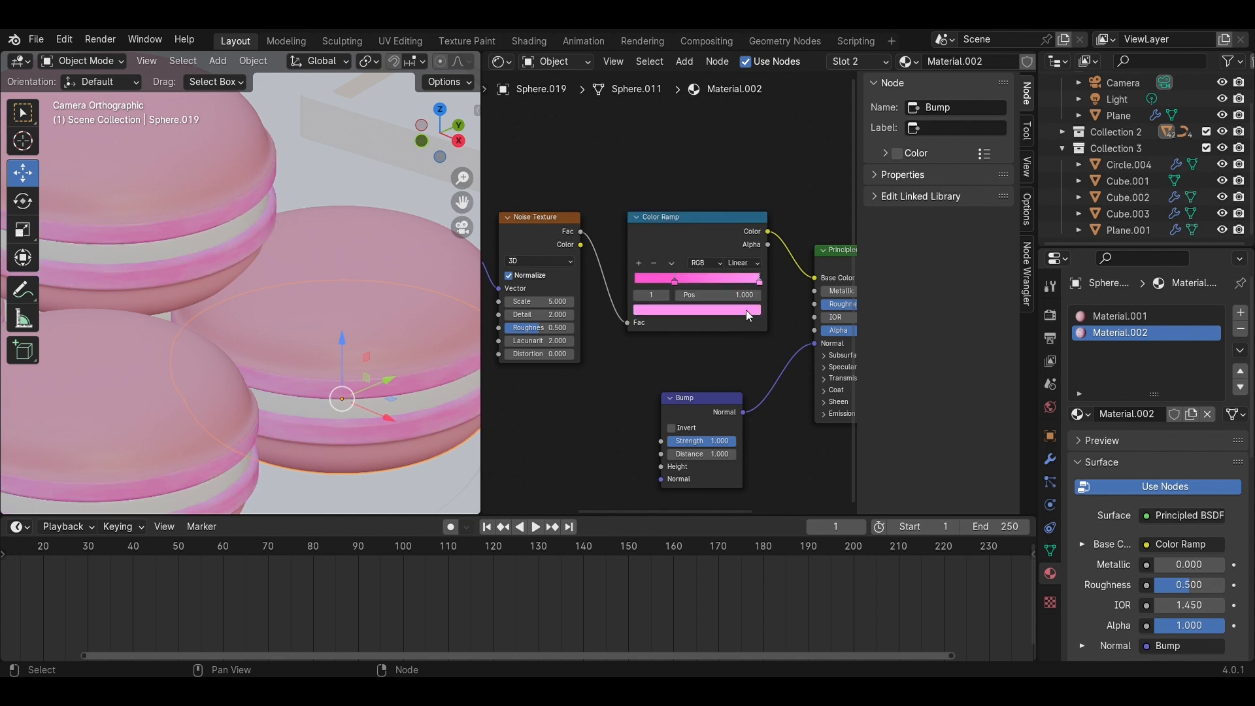
click(746, 313)
scroll(669, 293, up, 2)
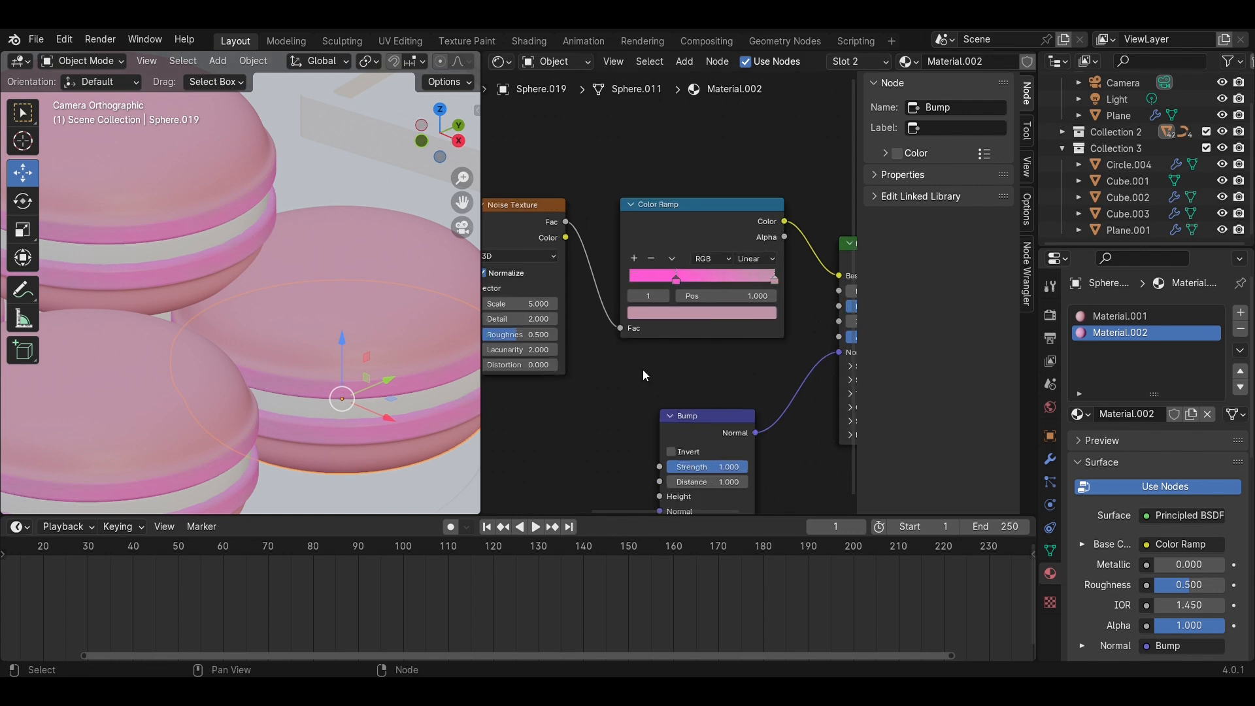
Move the Color Ramp's bright pink stop to position 0.102 and sample the end stop's dusty pink as its color
click(678, 275)
drag(677, 275, 634, 275)
click(688, 320)
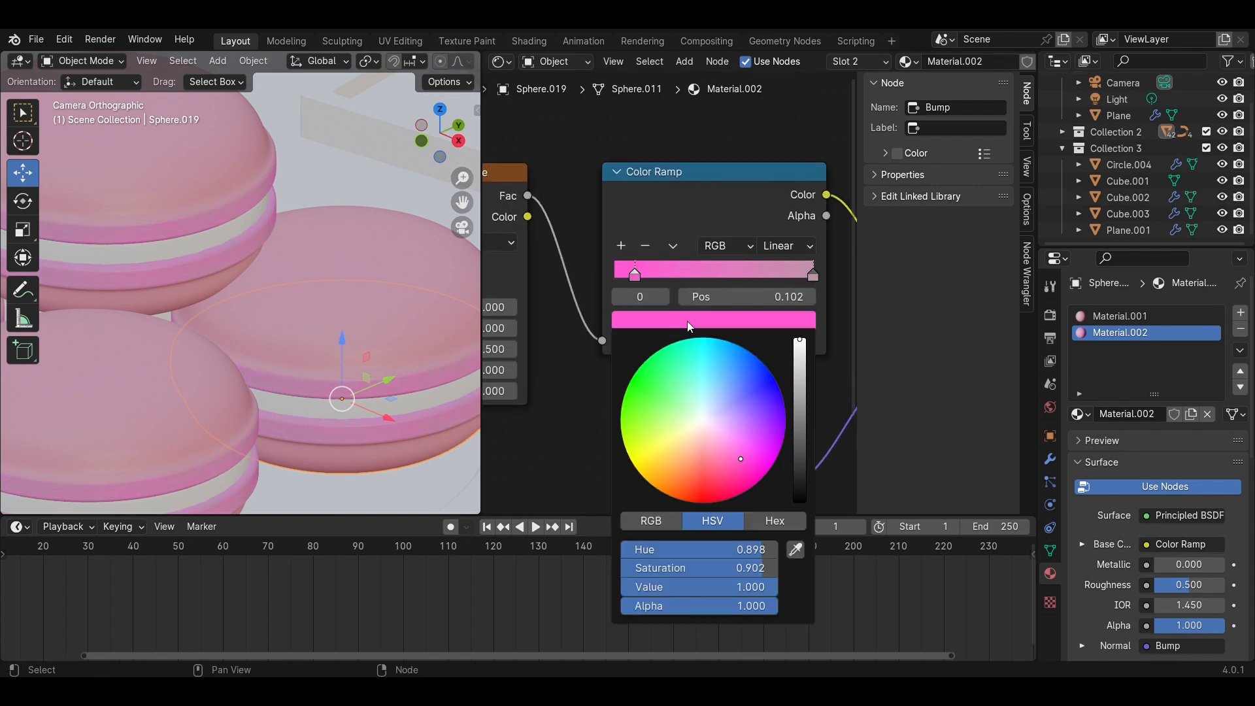
drag(799, 351, 799, 379)
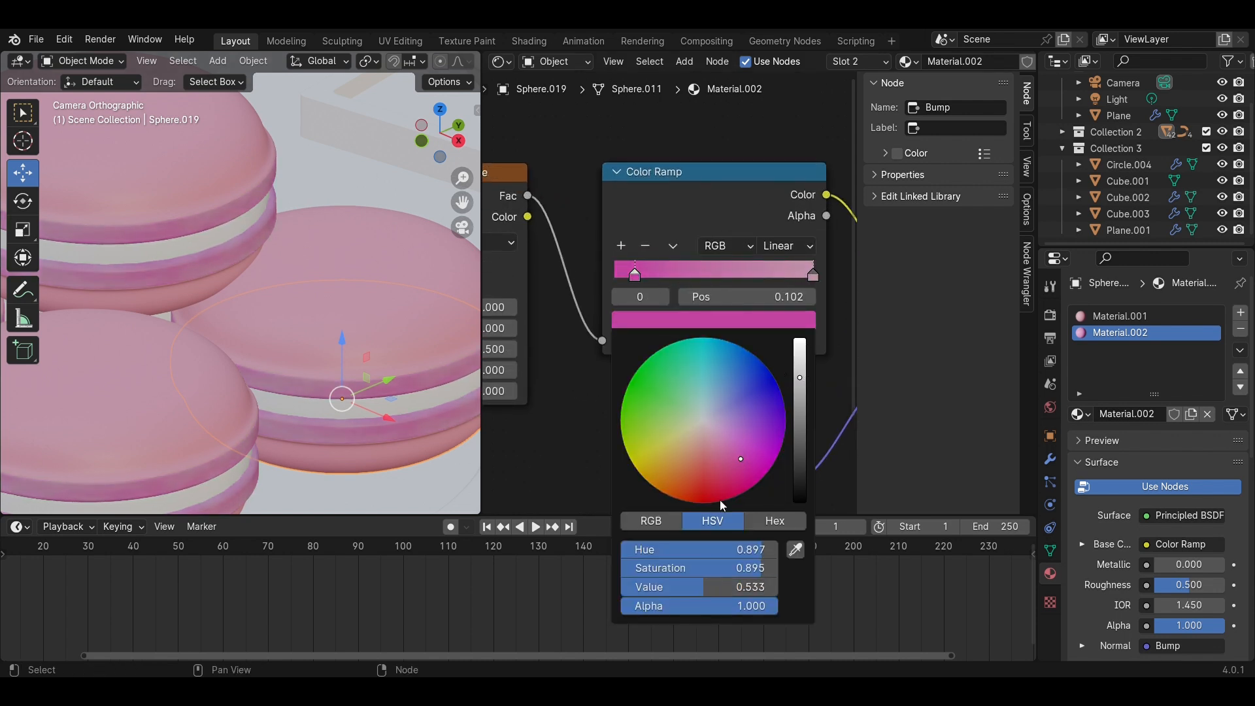
click(791, 551)
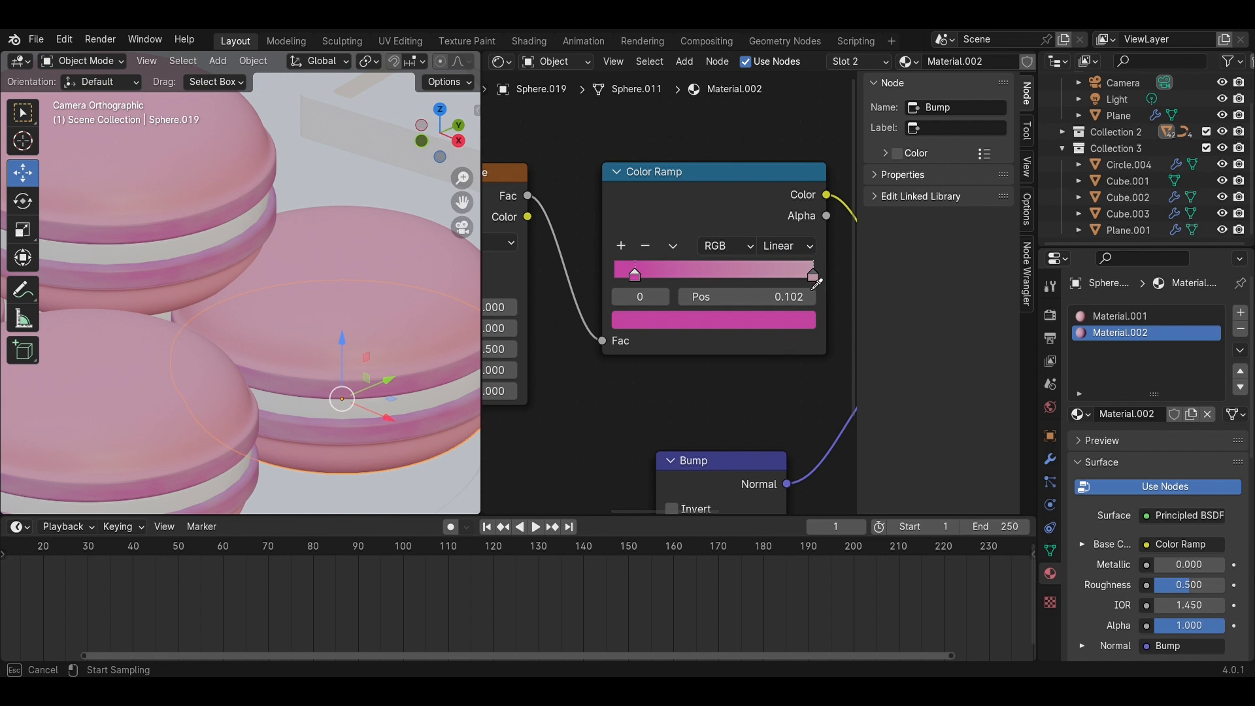
click(812, 278)
Set the stop at 0.102 to a deeper pink with hue 0.924 and saturation 0.736, then darken it slightly
click(758, 321)
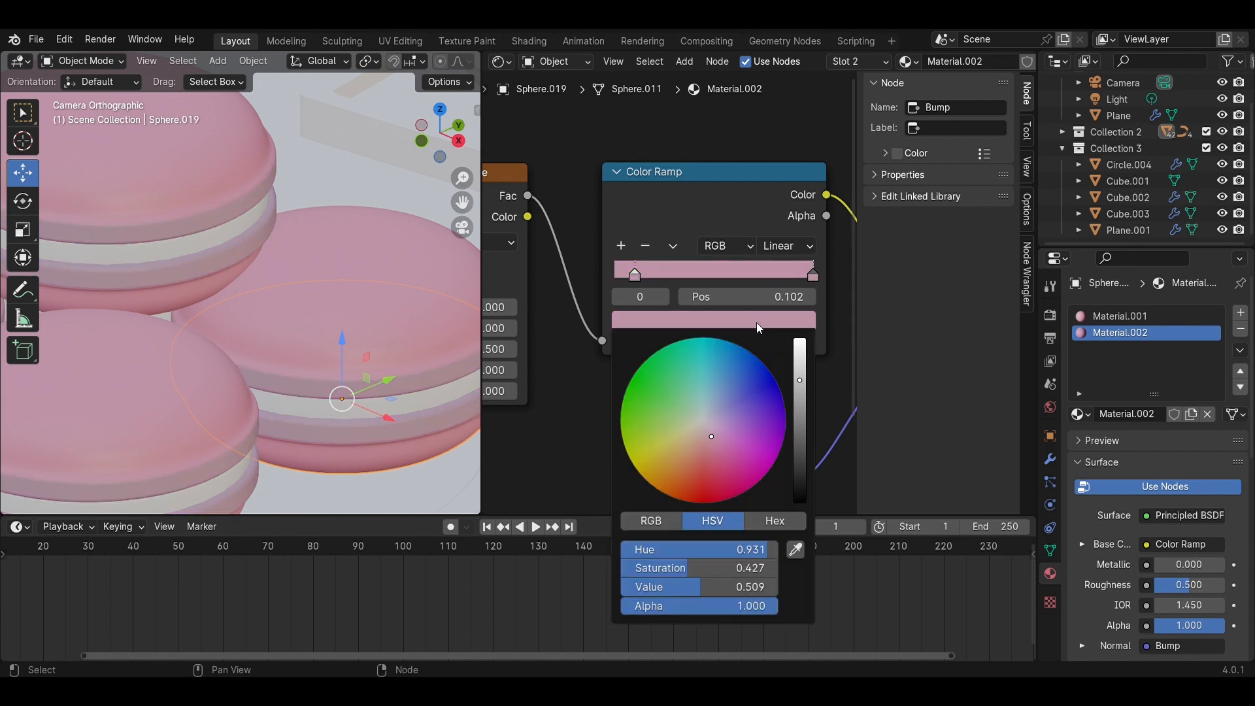
drag(703, 435, 723, 446)
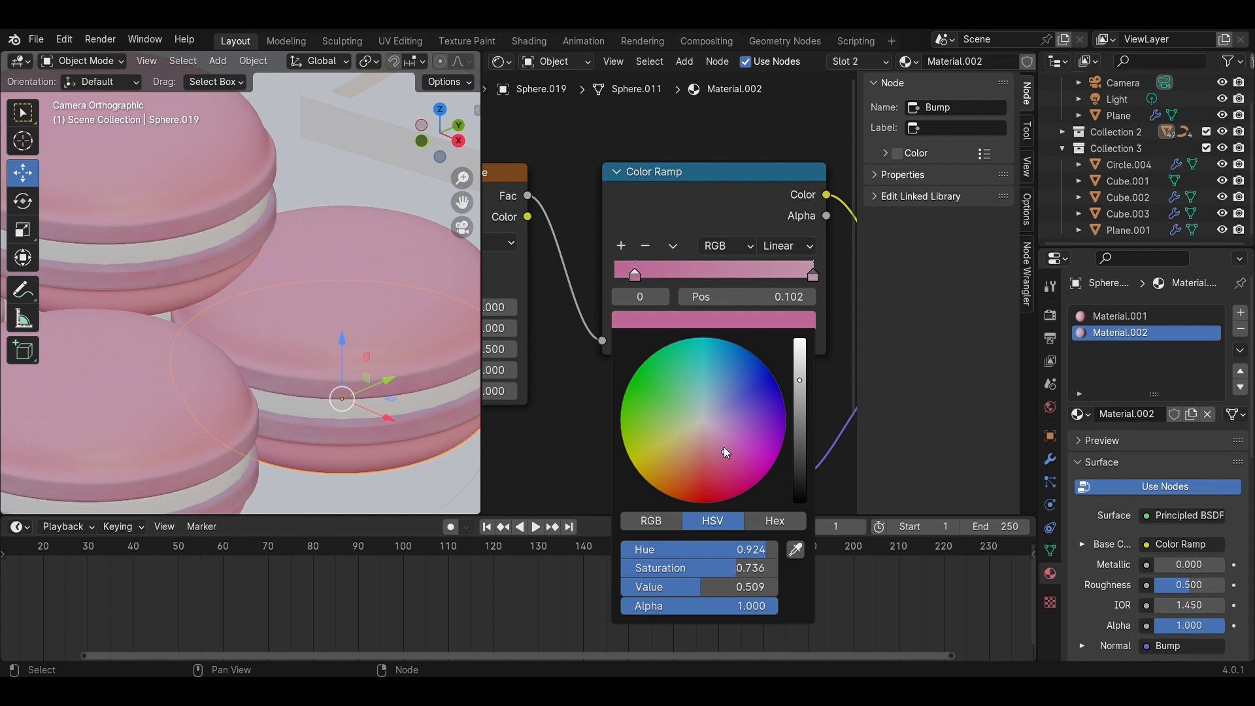
mouse_move(799, 384)
mouse_down()
mouse_move(799, 403)
mouse_move(800, 389)
mouse_up()
Connect the Noise Texture's Fac output to the Bump node's Height input and inspect the macaron rims
scroll(770, 416, down, 2)
scroll(770, 416, down, 1)
middle_drag(687, 434, 757, 347)
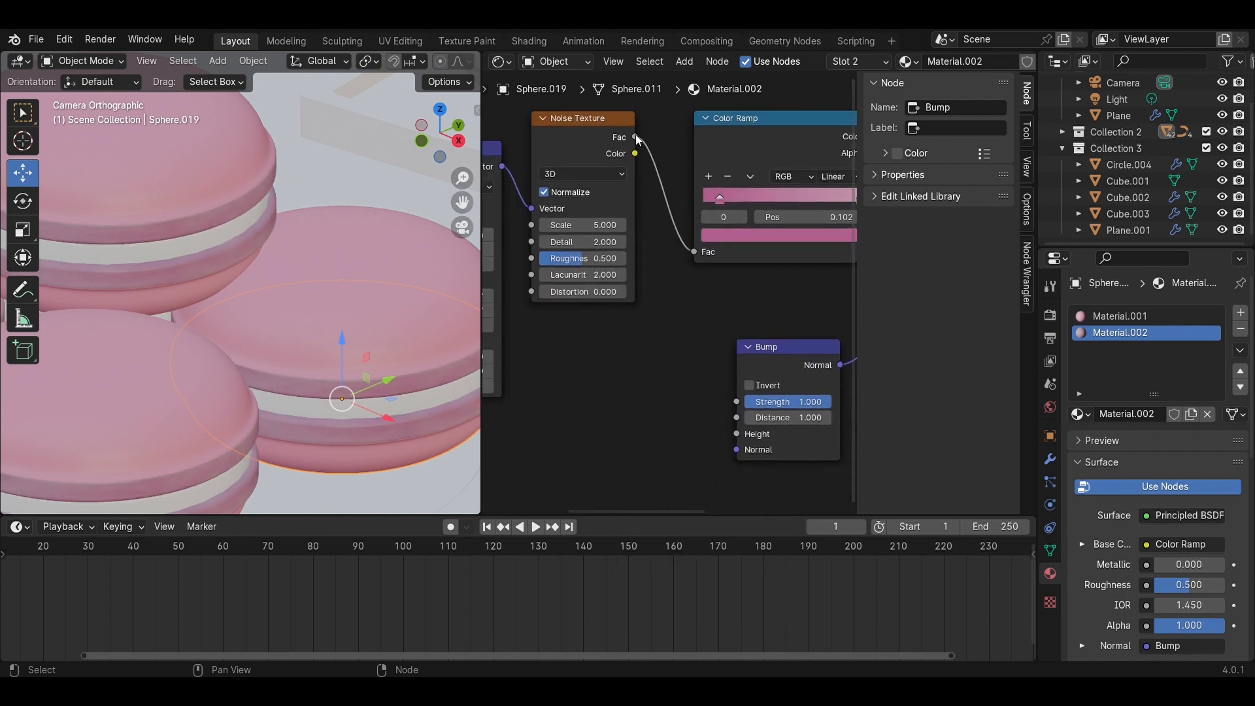
drag(636, 137, 737, 440)
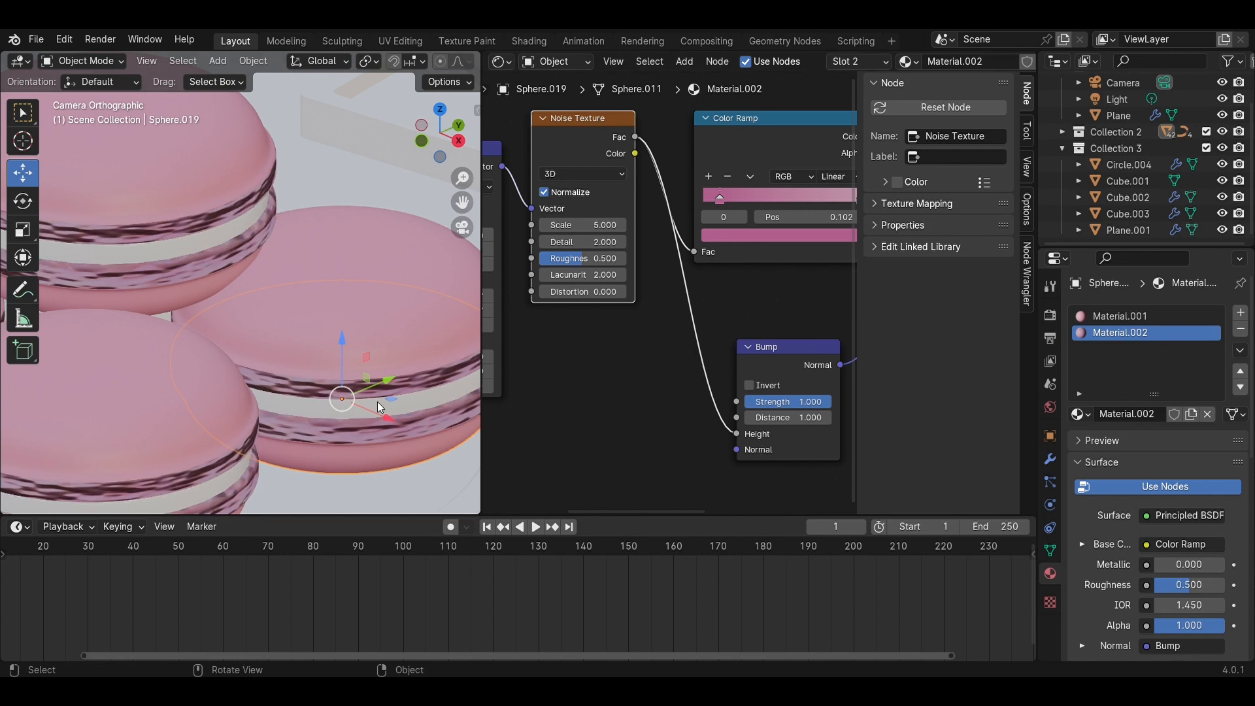
scroll(363, 399, down, 5)
scroll(362, 397, up, 5)
scroll(634, 365, up, 3)
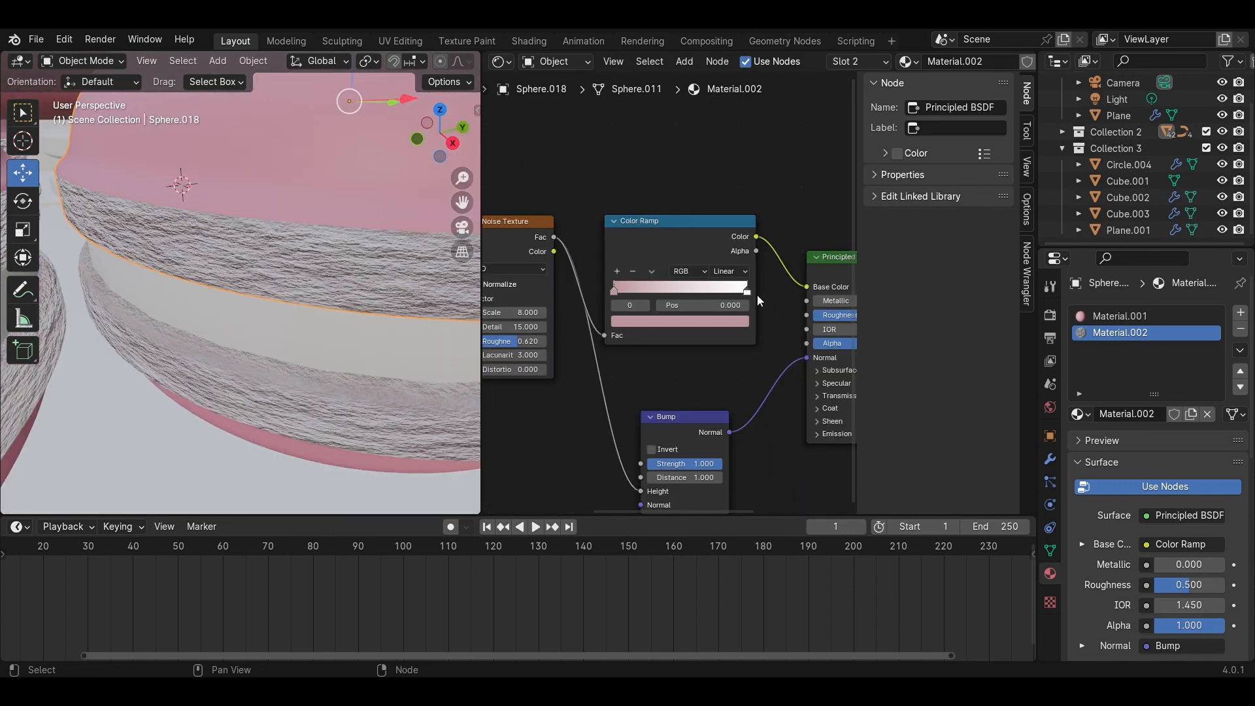
Lower the rim material's Bump strength to 0.520 and check the rim texture on the macarons
click(751, 290)
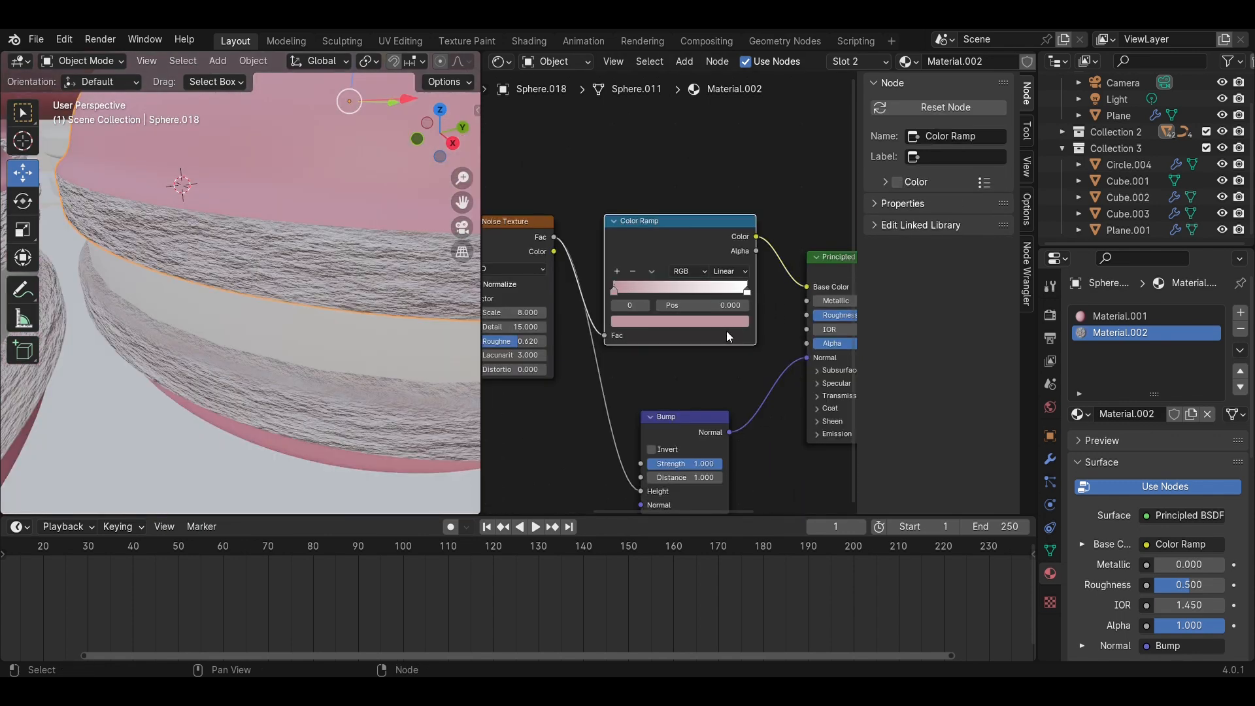
scroll(268, 335, down, 6)
scroll(291, 335, up, 6)
scroll(537, 420, down, 1)
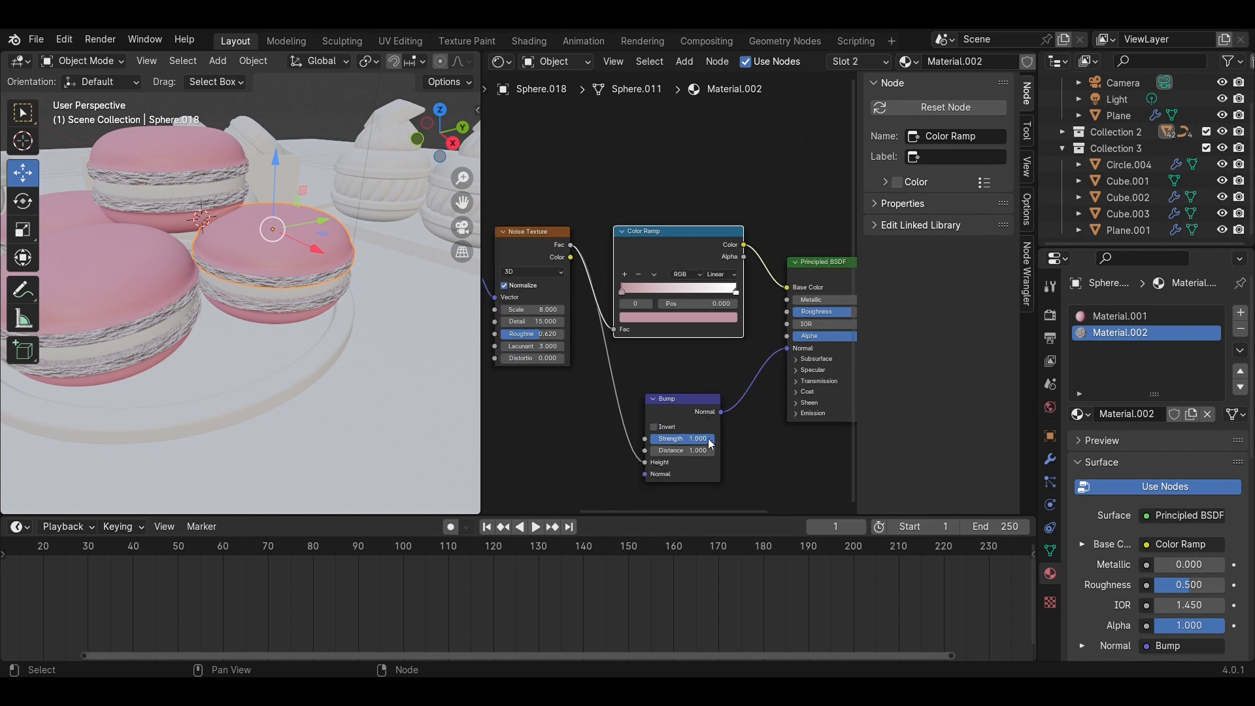
drag(709, 440, 673, 440)
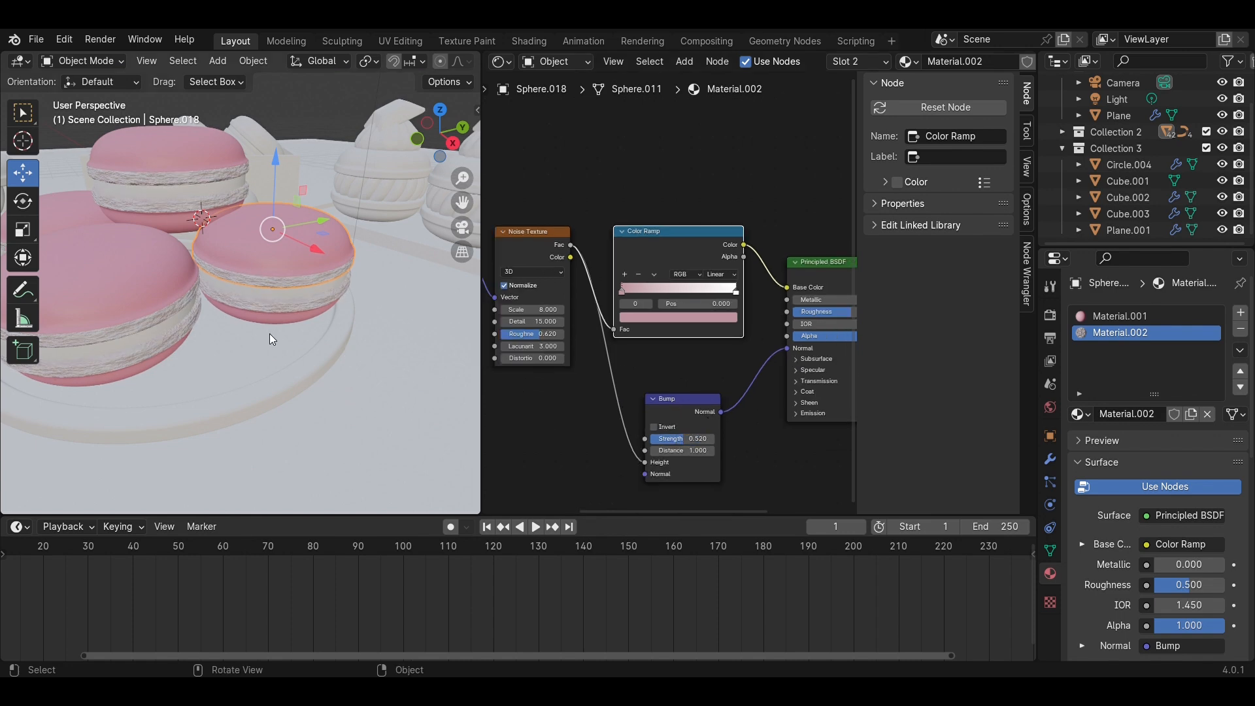
scroll(262, 337, up, 6)
scroll(252, 334, down, 3)
Change the Color Ramp's white end stop to pink with hue 0.938, saturation 0.701 and value 1.000, checking it in the camera view
click(735, 291)
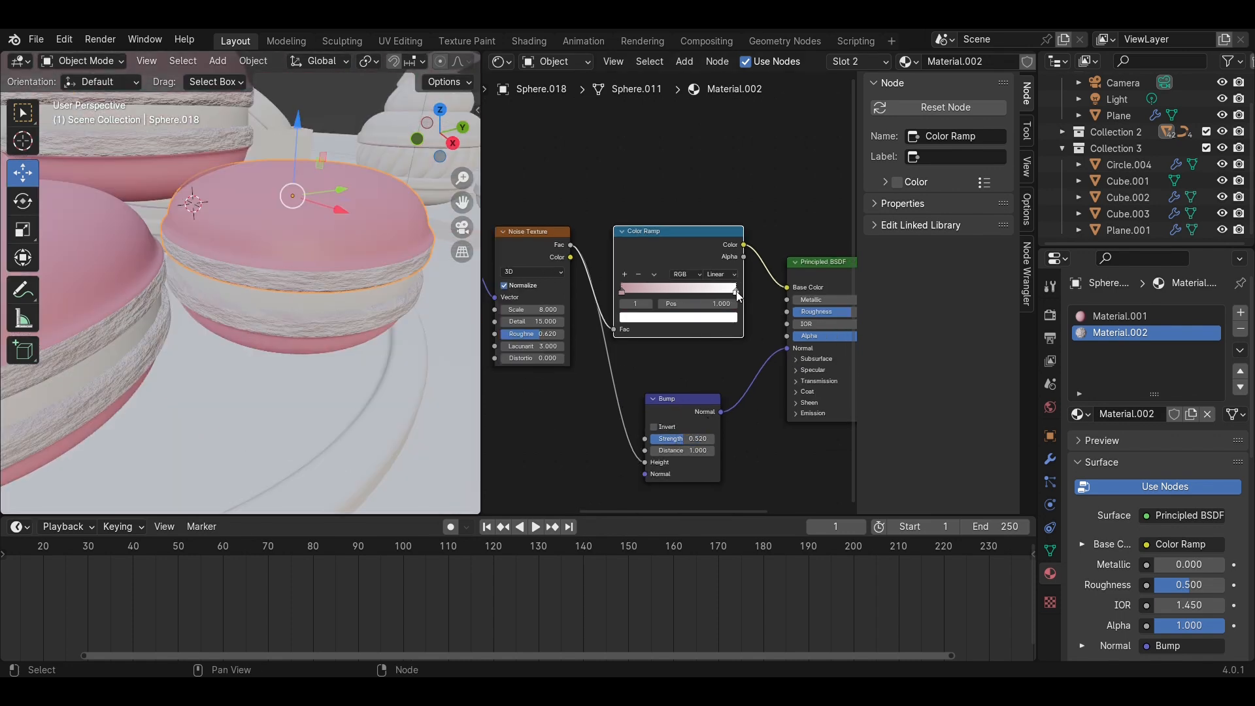
click(697, 324)
click(678, 202)
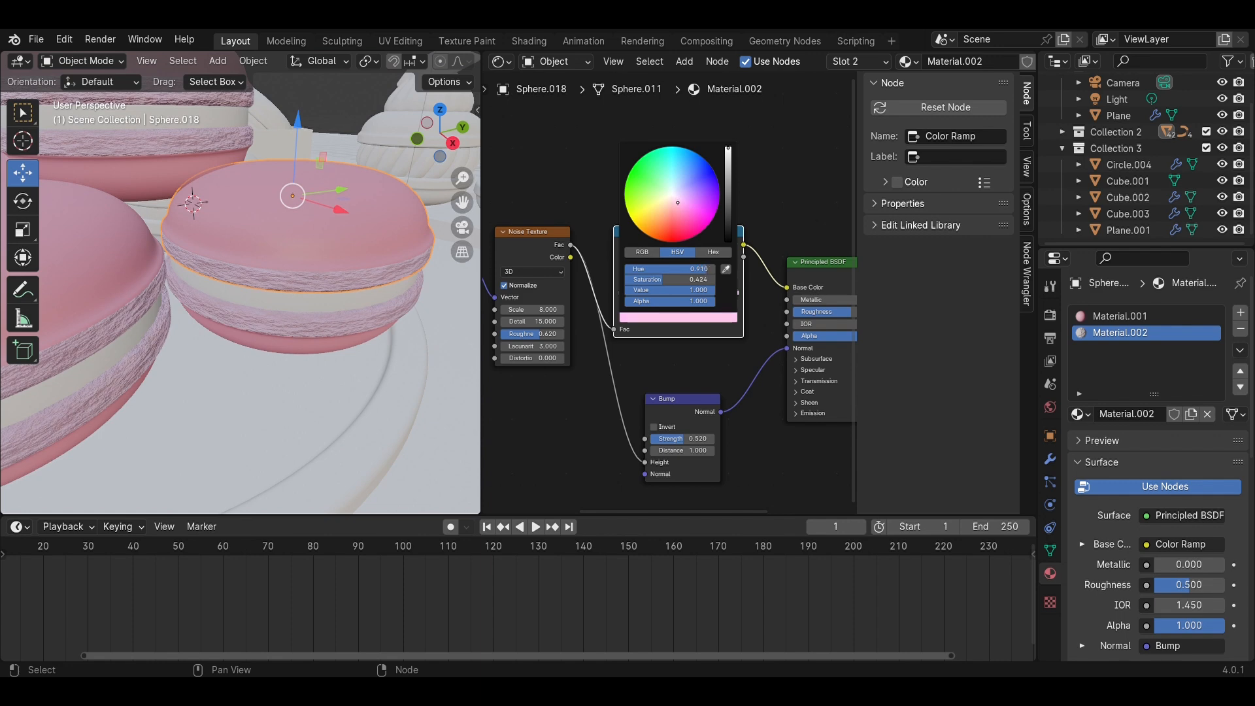
key(KP_0)
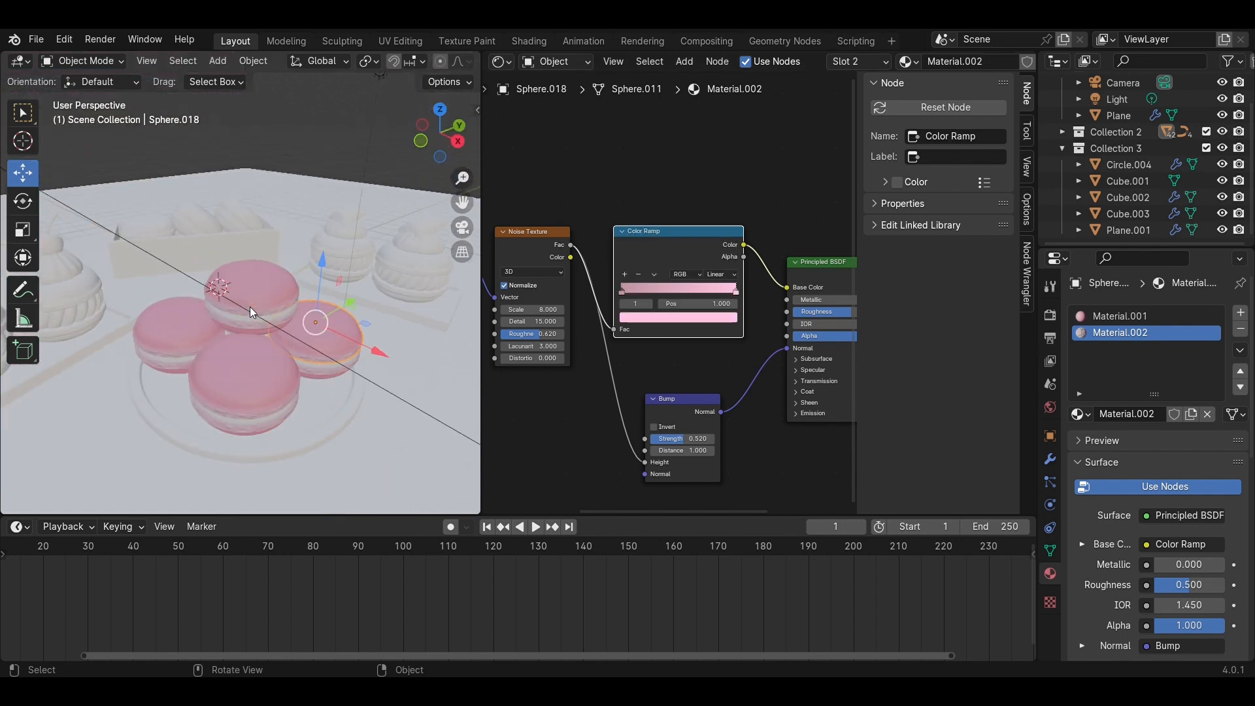
scroll(250, 311, up, 6)
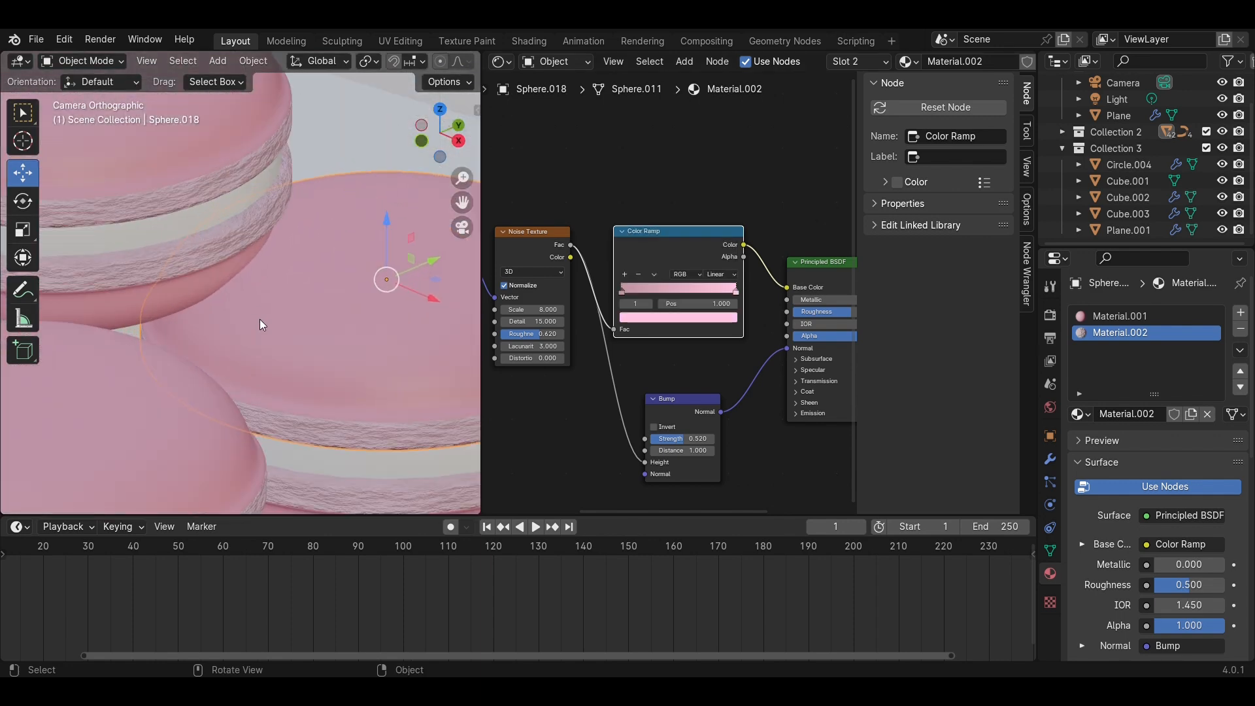
click(731, 317)
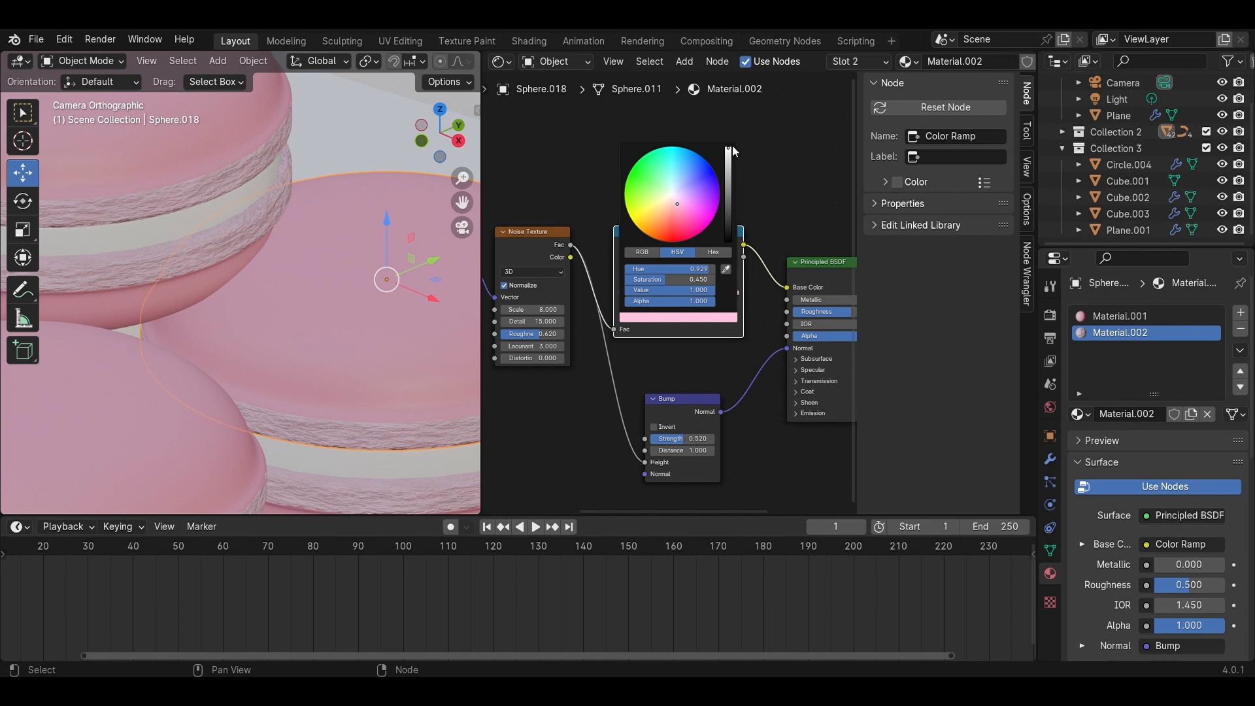
drag(681, 206, 683, 209)
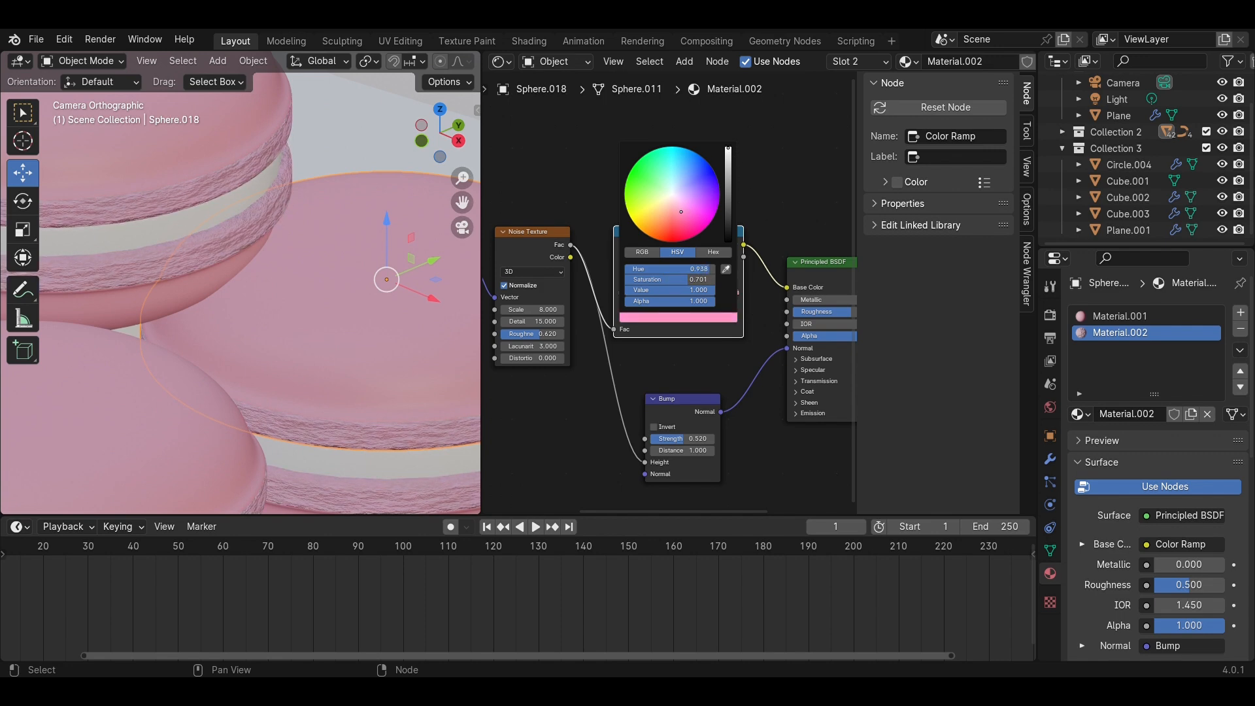
scroll(260, 253, down, 6)
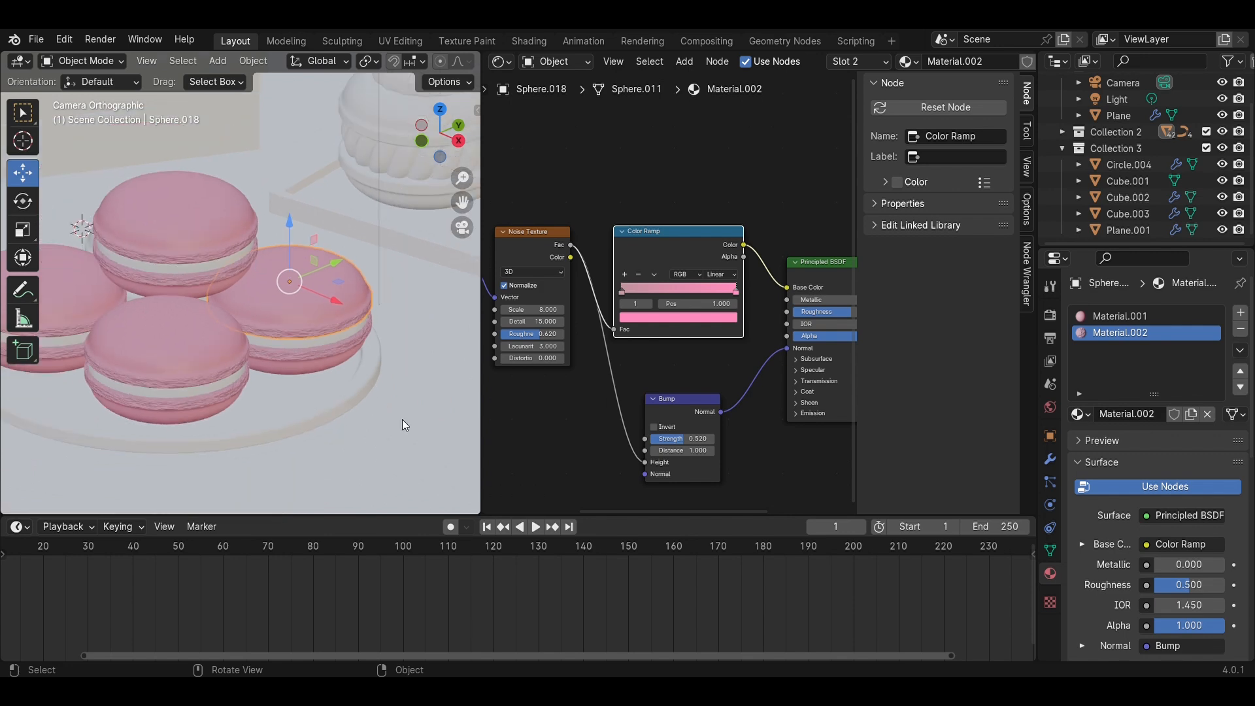
Deselect the macaron by selecting the base sheet, and save the Macaron.blend file
click(402, 418)
key(ctrl+s)
scroll(266, 366, up, 8)
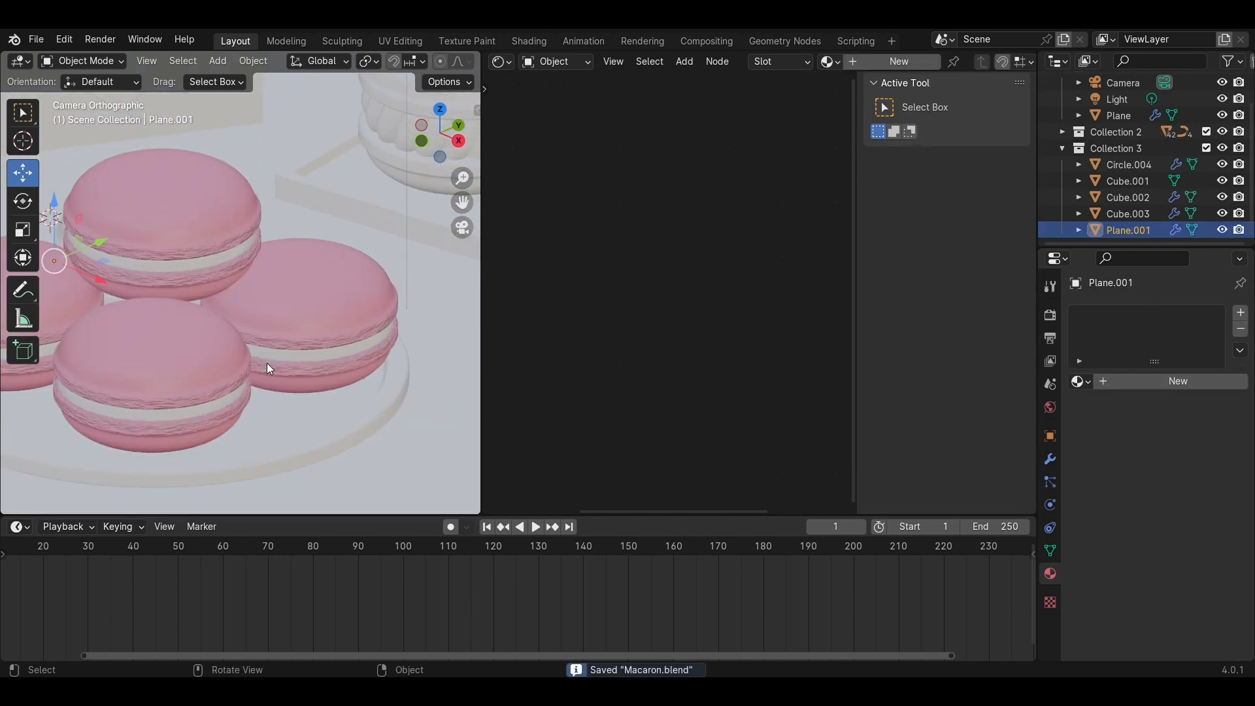
scroll(267, 356, down, 3)
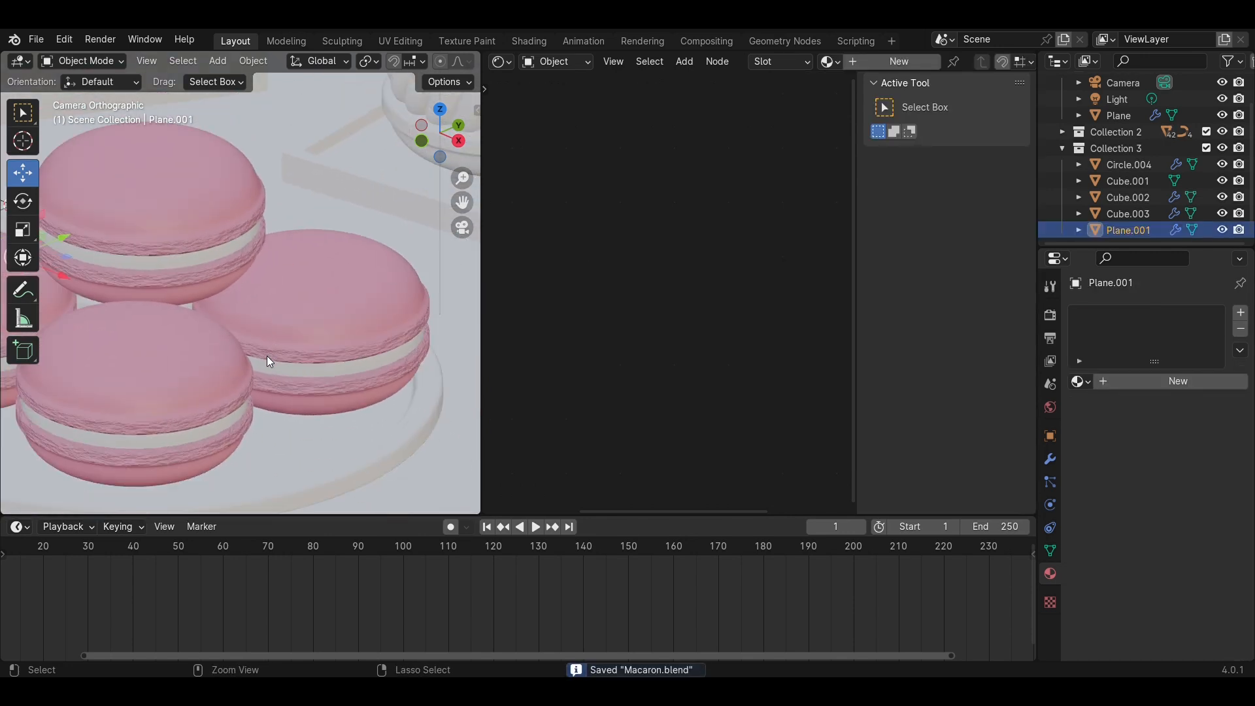
Assign the existing Material.001 to the lower shell of the front cream-topped macaron on the small tray
scroll(266, 356, down, 3)
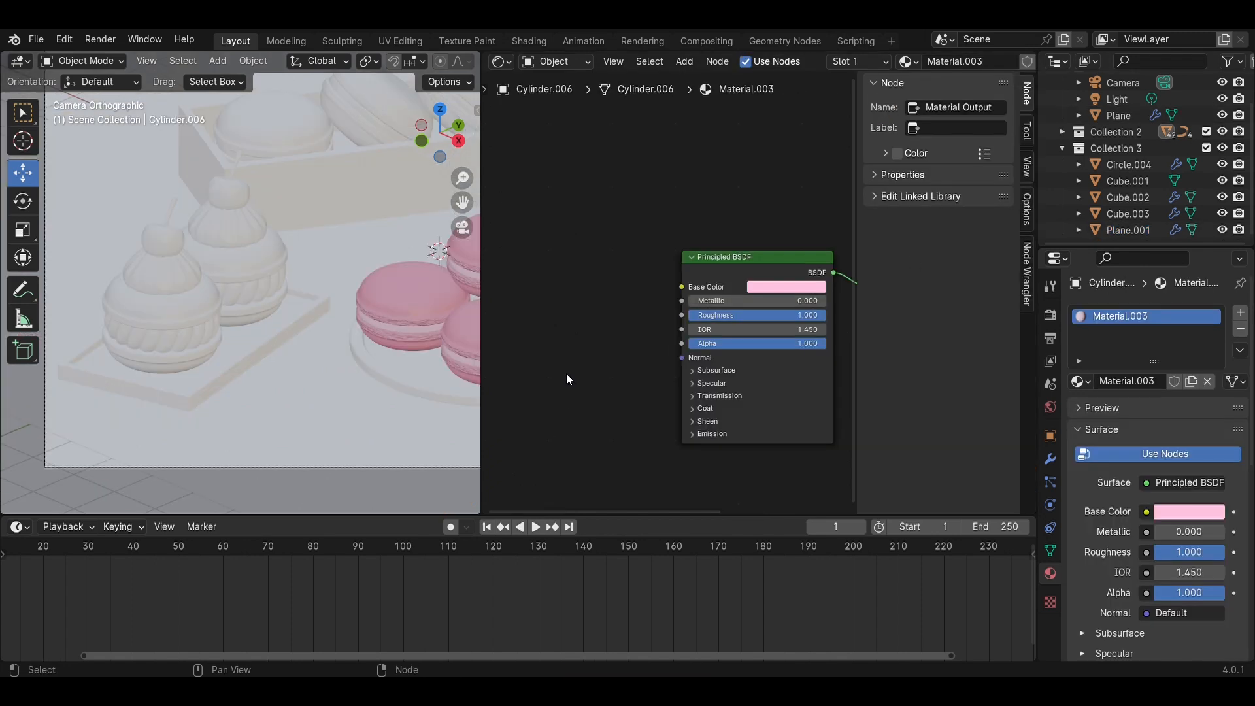
click(156, 359)
click(830, 62)
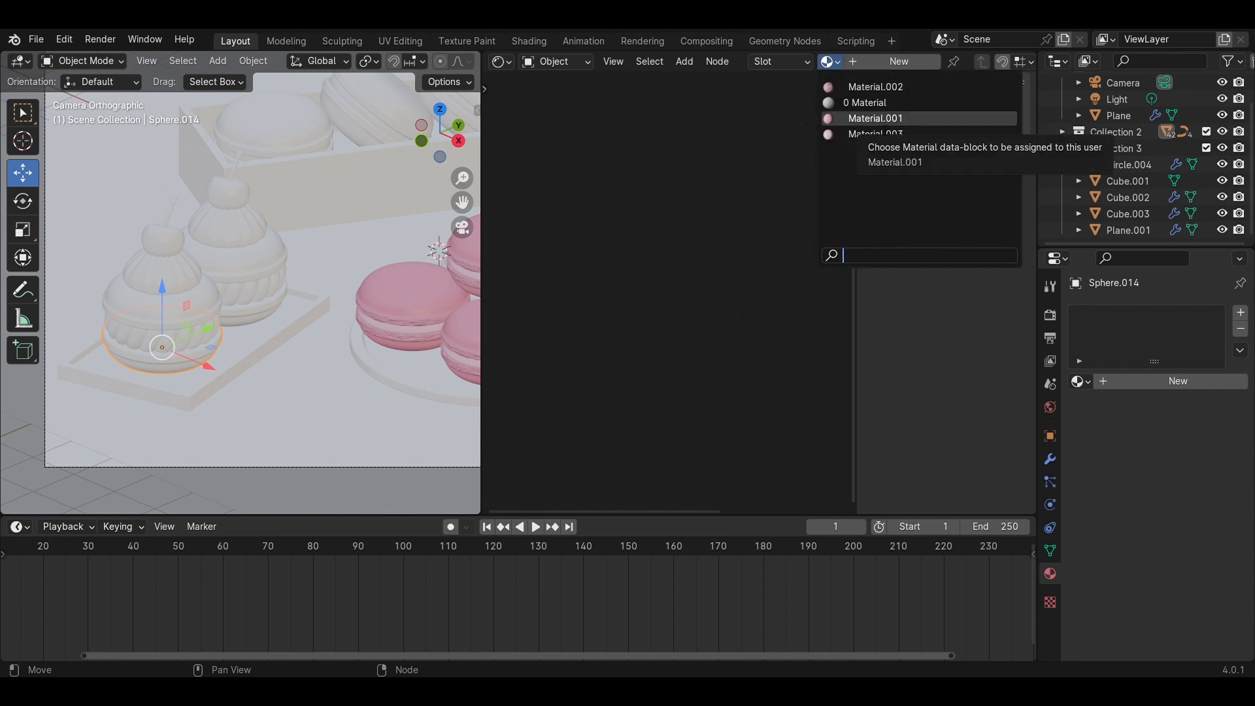
click(872, 120)
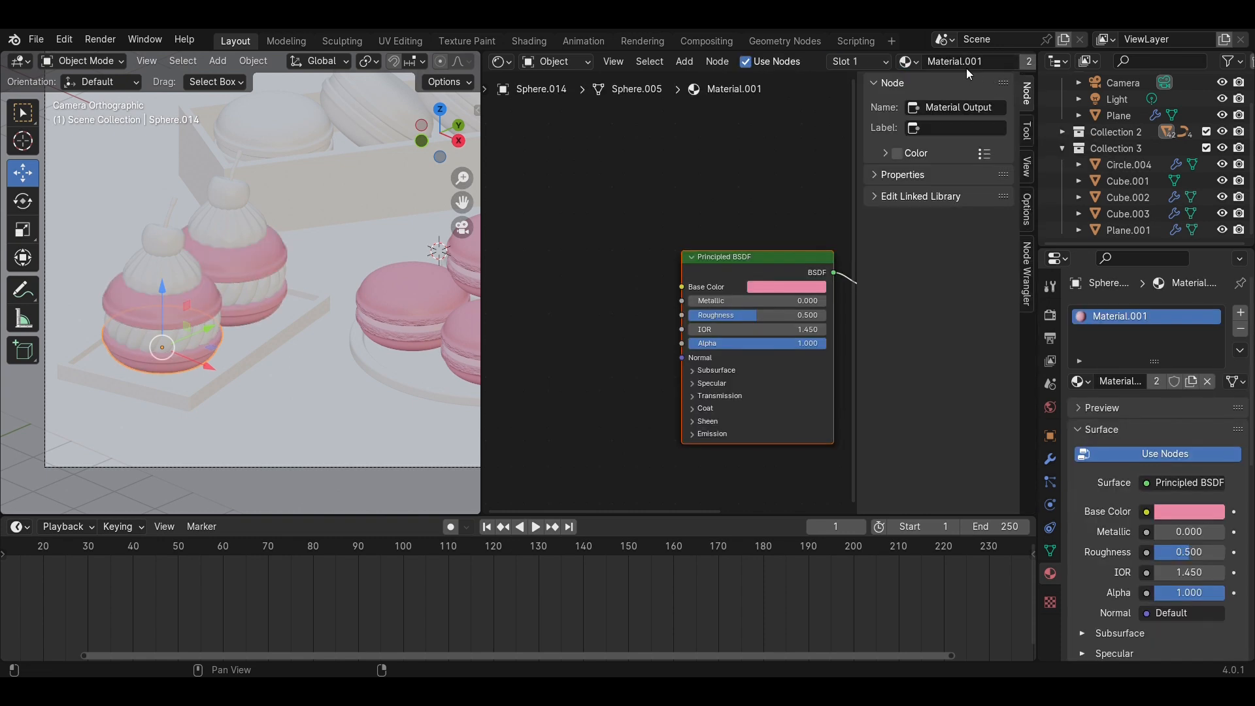
Make an independent copy of the shell material and set its Base Color to hue 0.979, saturation 0.706 and value 0.922
scroll(961, 64, down, 6)
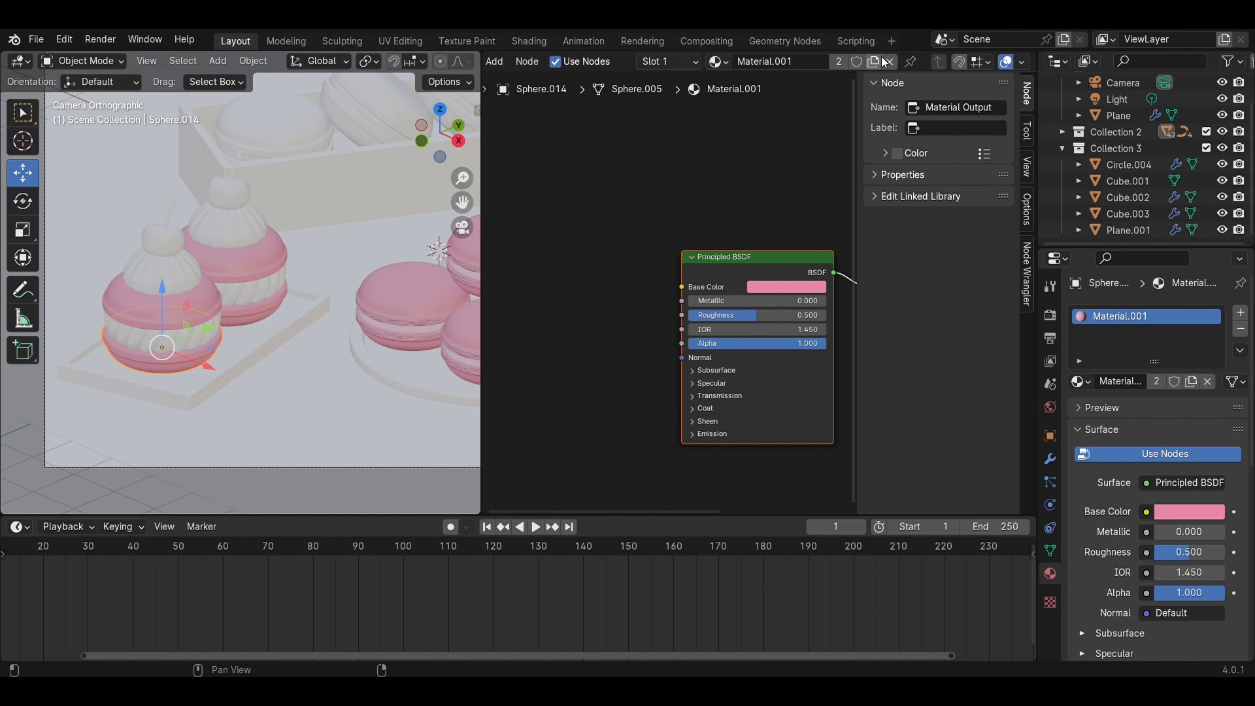
click(873, 61)
click(763, 288)
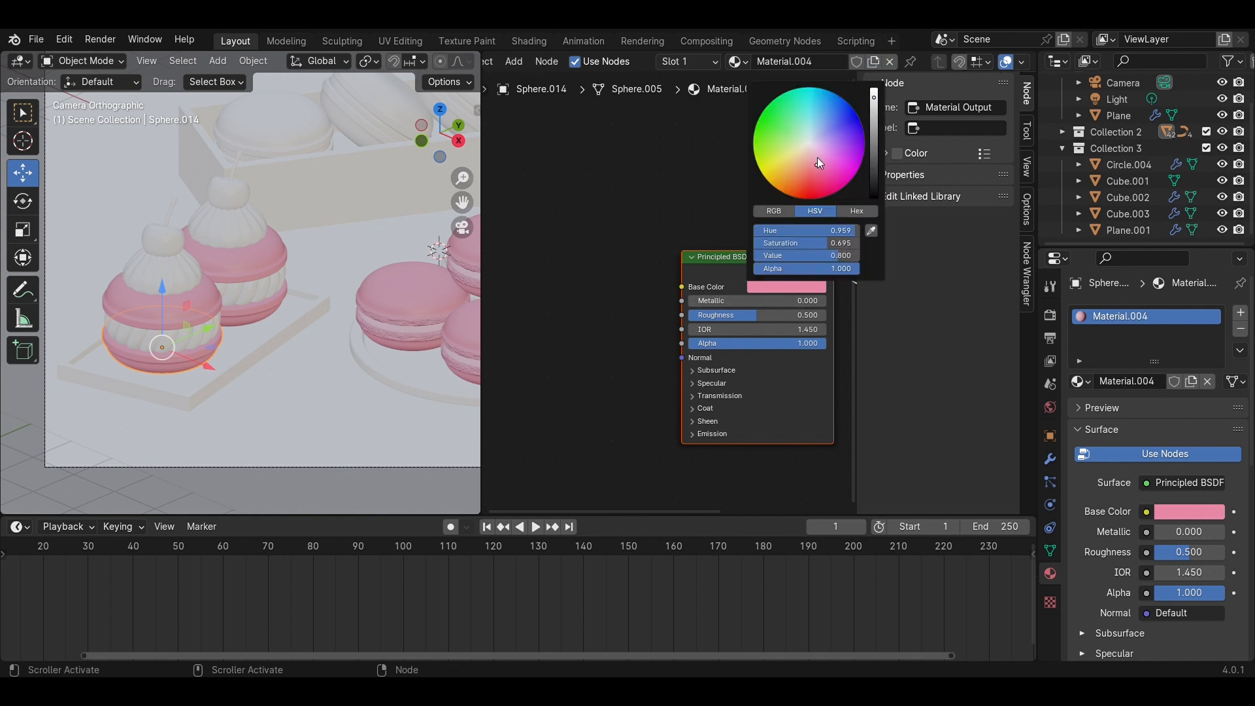
drag(819, 162, 817, 152)
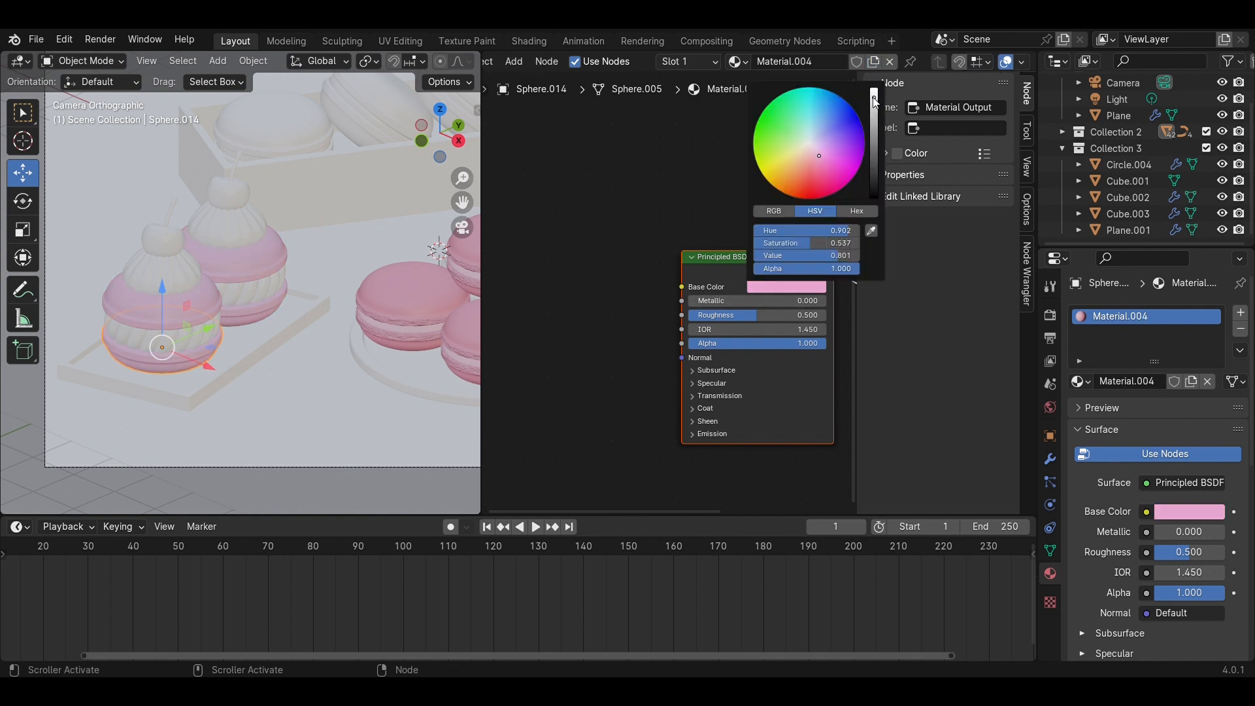
drag(875, 101, 874, 92)
drag(820, 156, 814, 164)
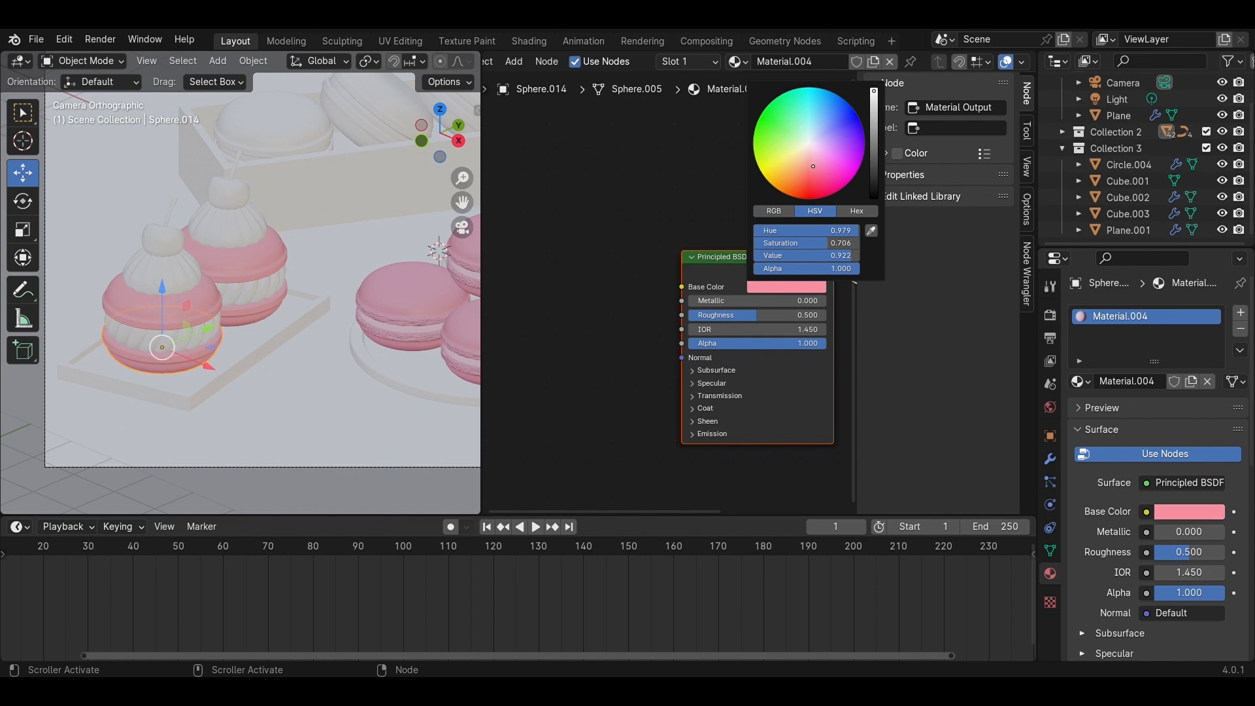
Select the upper rim faces of the tray macaron's lower shell in front view and add Material.002 in a second material slot
scroll(148, 340, up, 3)
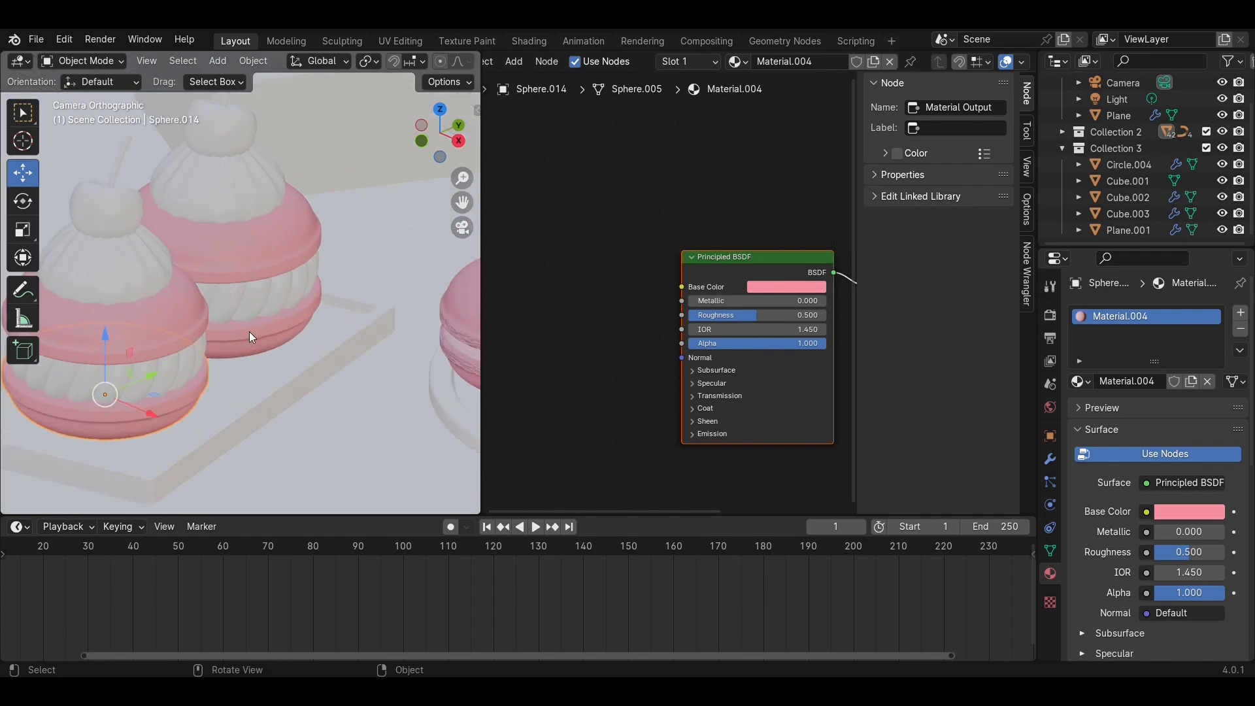
key(Tab)
click(421, 139)
scroll(308, 235, up, 6)
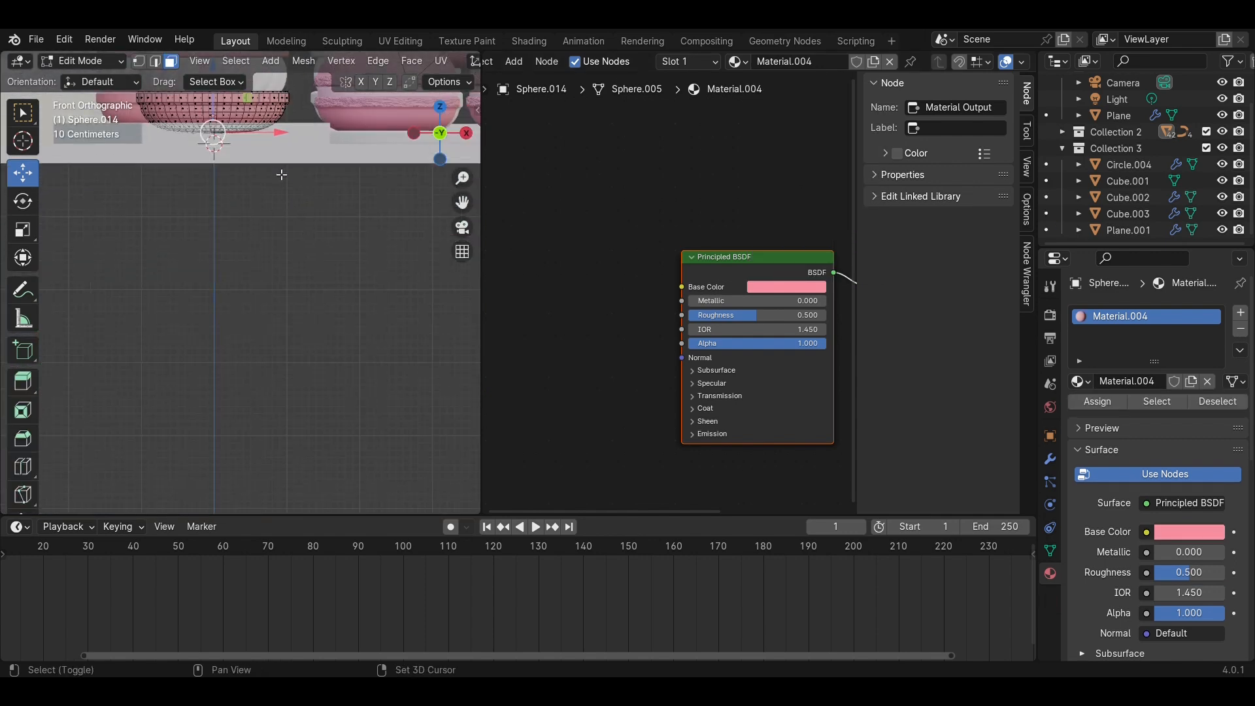
drag(95, 255, 408, 300)
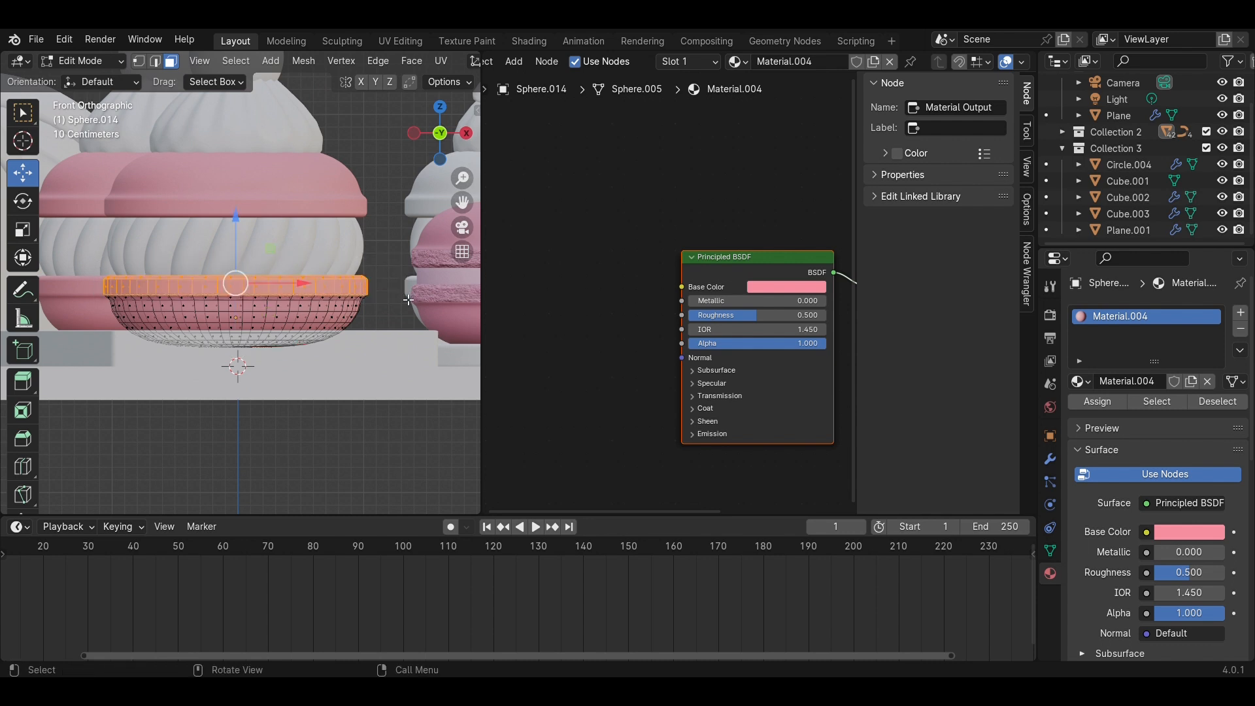
click(1240, 313)
click(1080, 414)
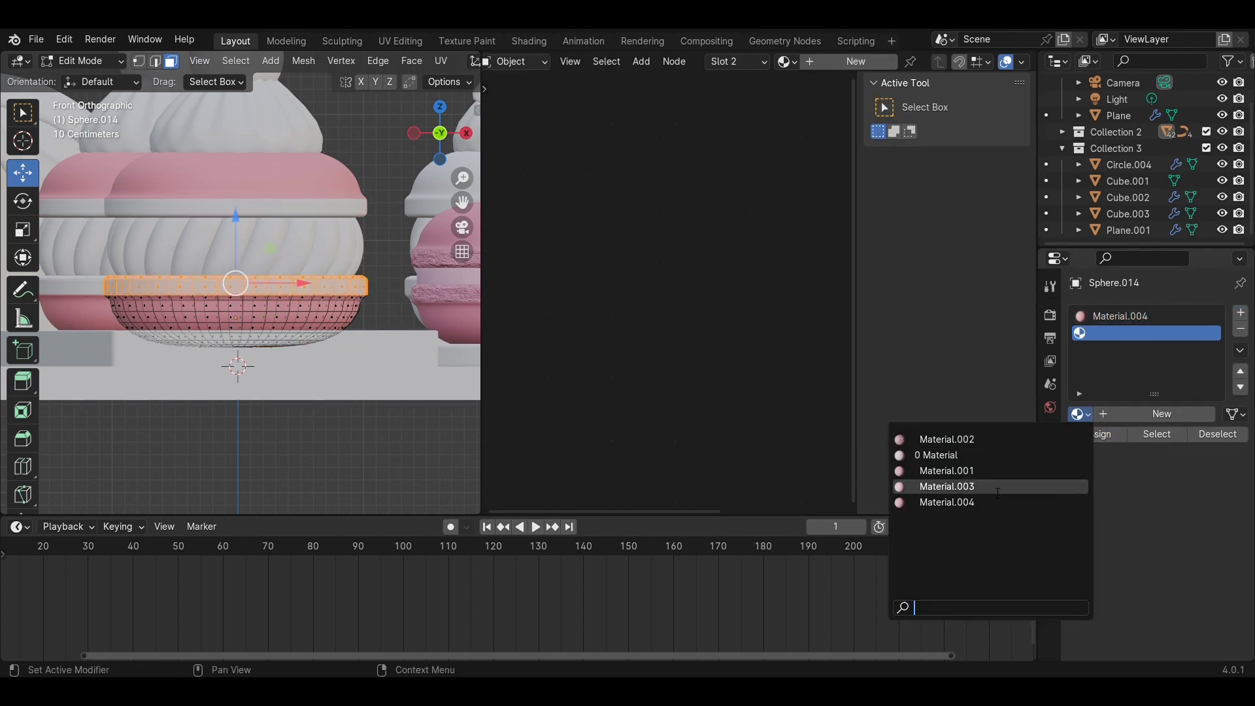
click(941, 437)
mouse_move(421, 279)
middle_down()
mouse_move(330, 327)
mouse_move(225, 354)
mouse_move(445, 285)
middle_up()
scroll(327, 327, down, 5)
key(Tab)
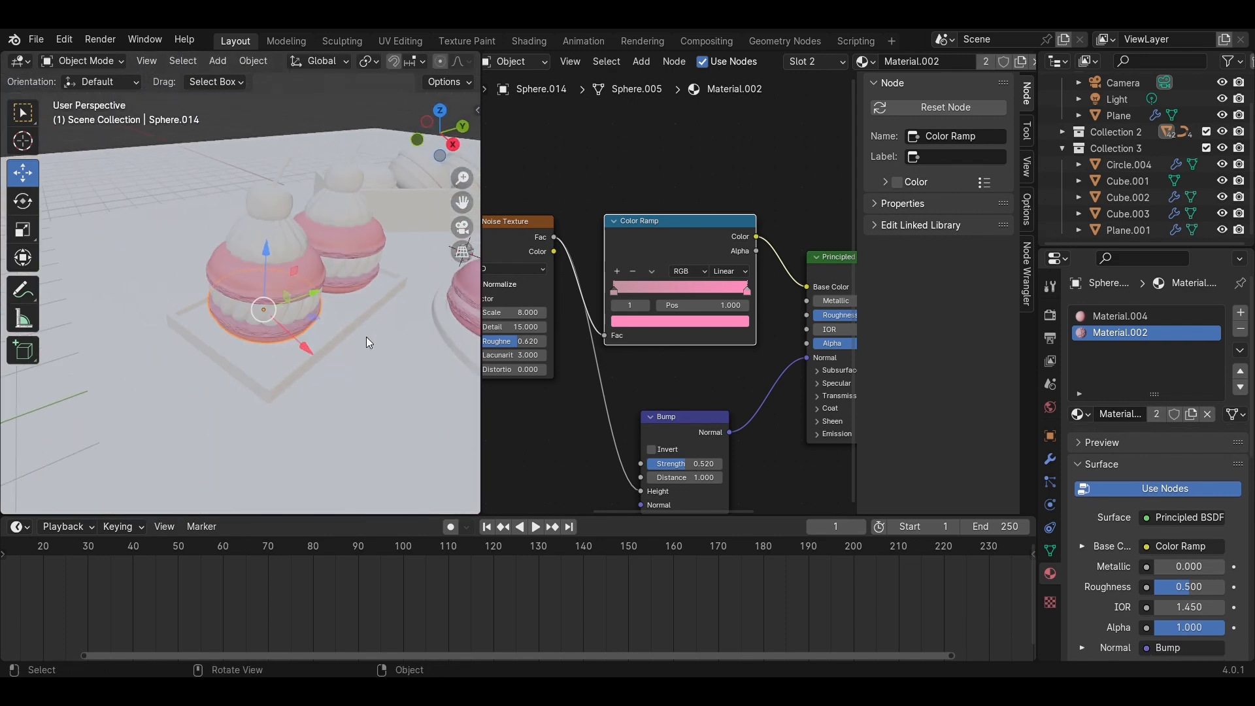
Make an independent copy of Material.002 on the front tray macaron's lower shell
shift+middle_drag(345, 318, 219, 335)
key(KP_0)
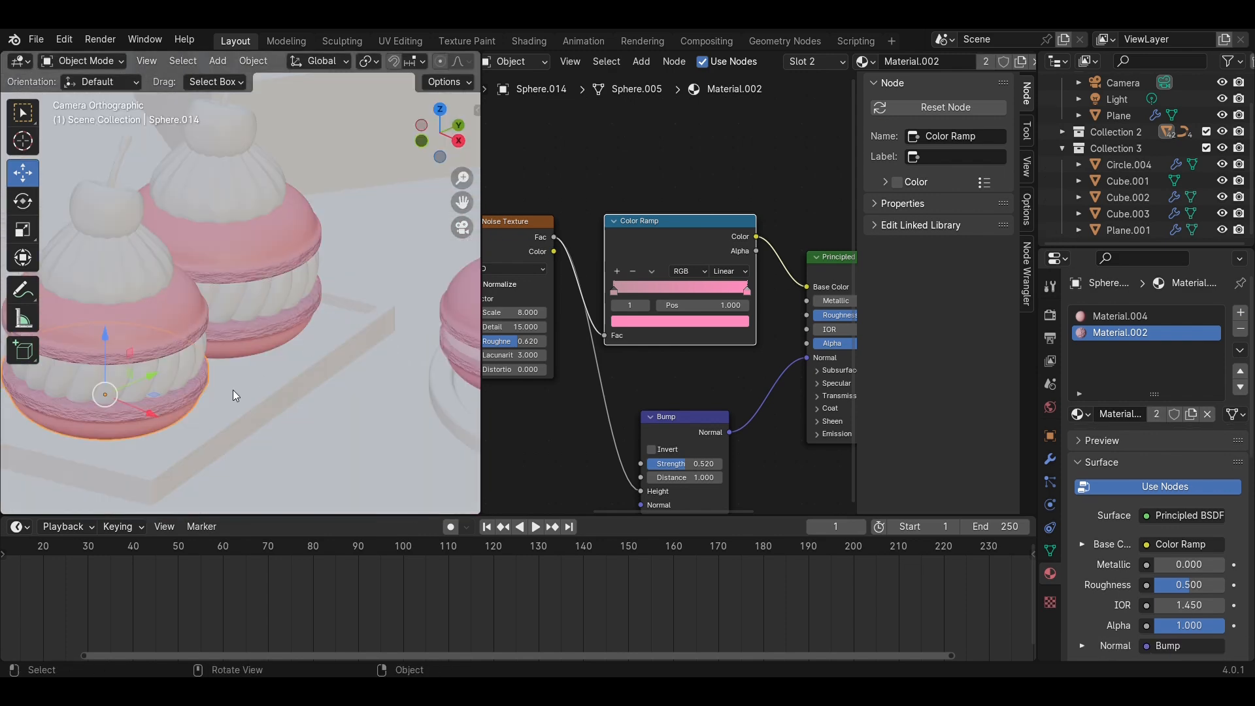
shift+middle_drag(232, 388, 315, 385)
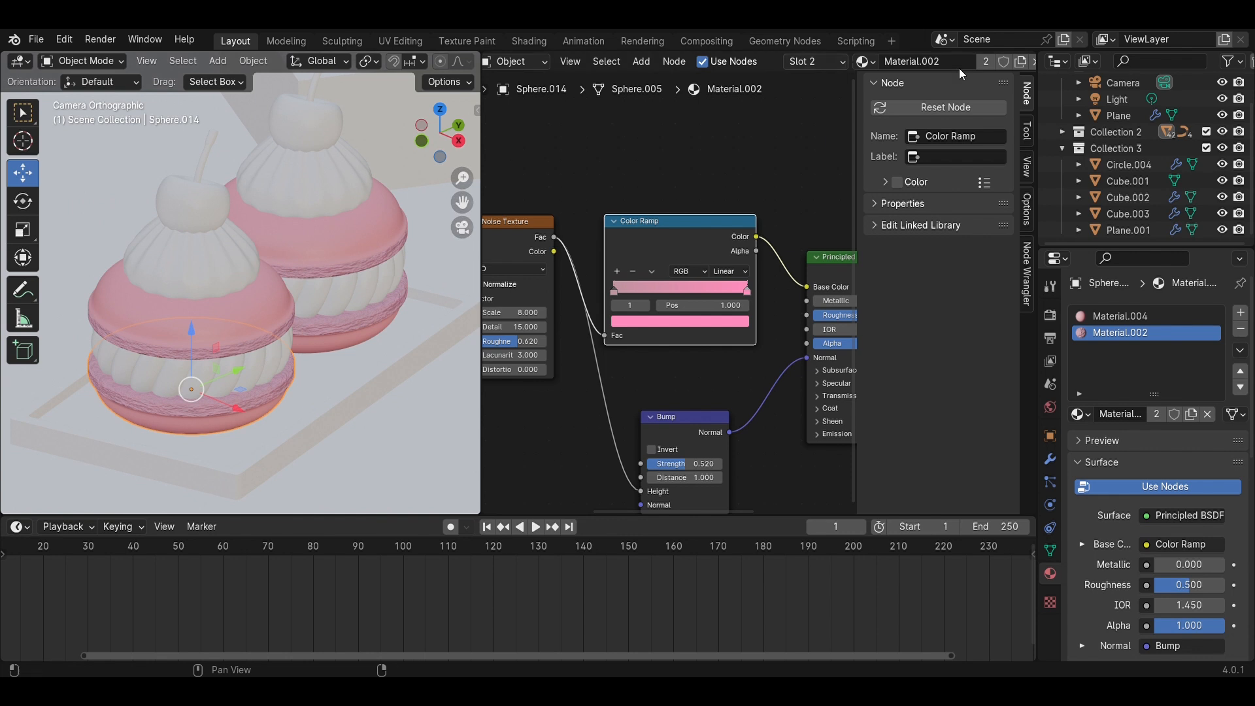
click(1019, 62)
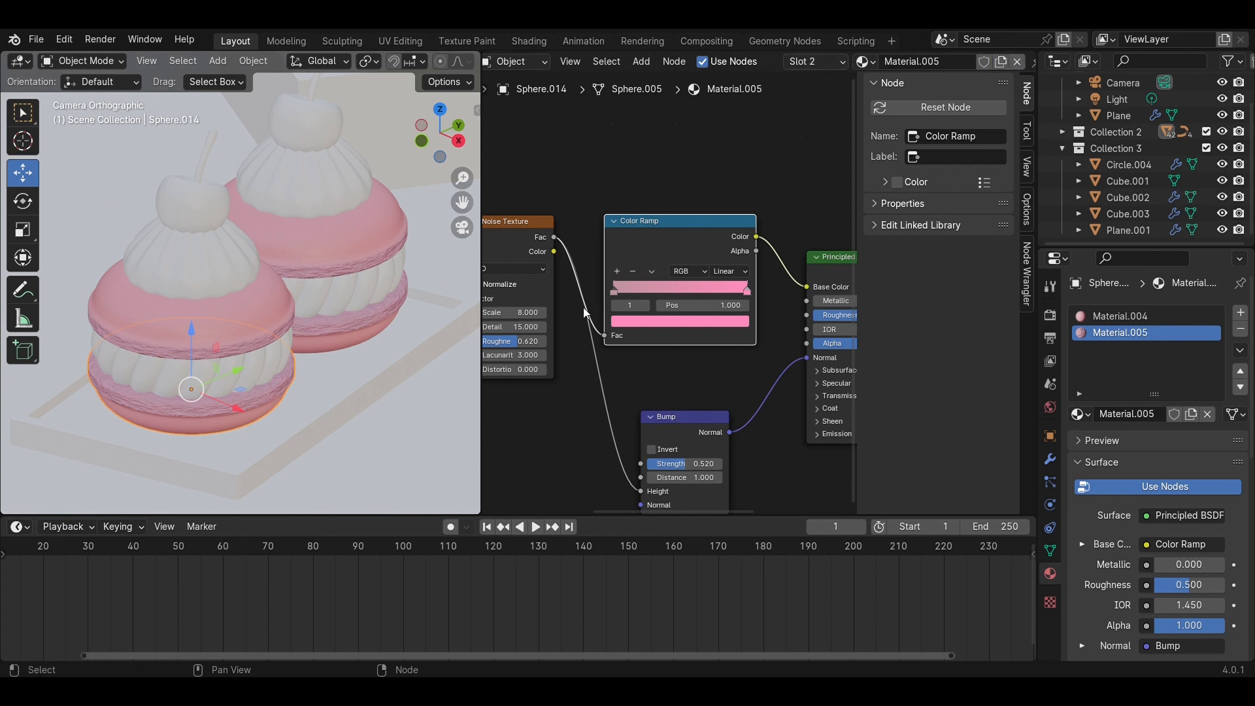
Sample a colour from the front tray macaron for the Color Ramp's first stop in the copied rim material
scroll(583, 325, up, 1)
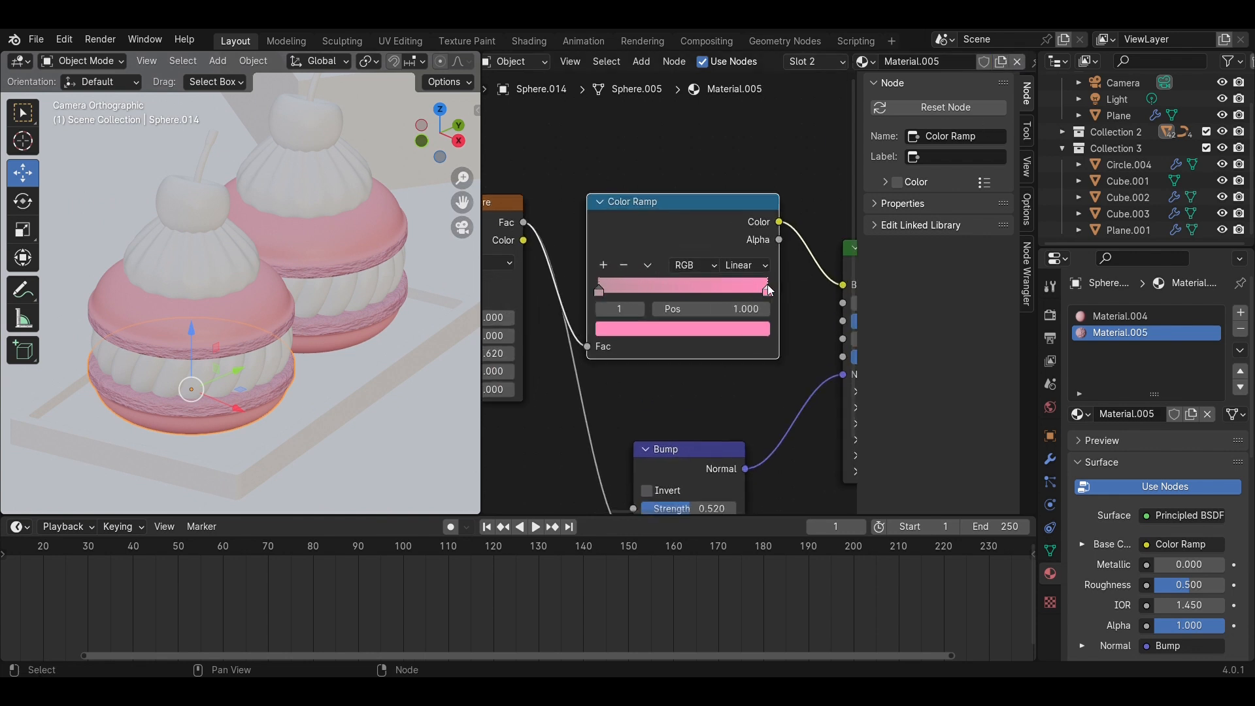
click(599, 292)
click(654, 335)
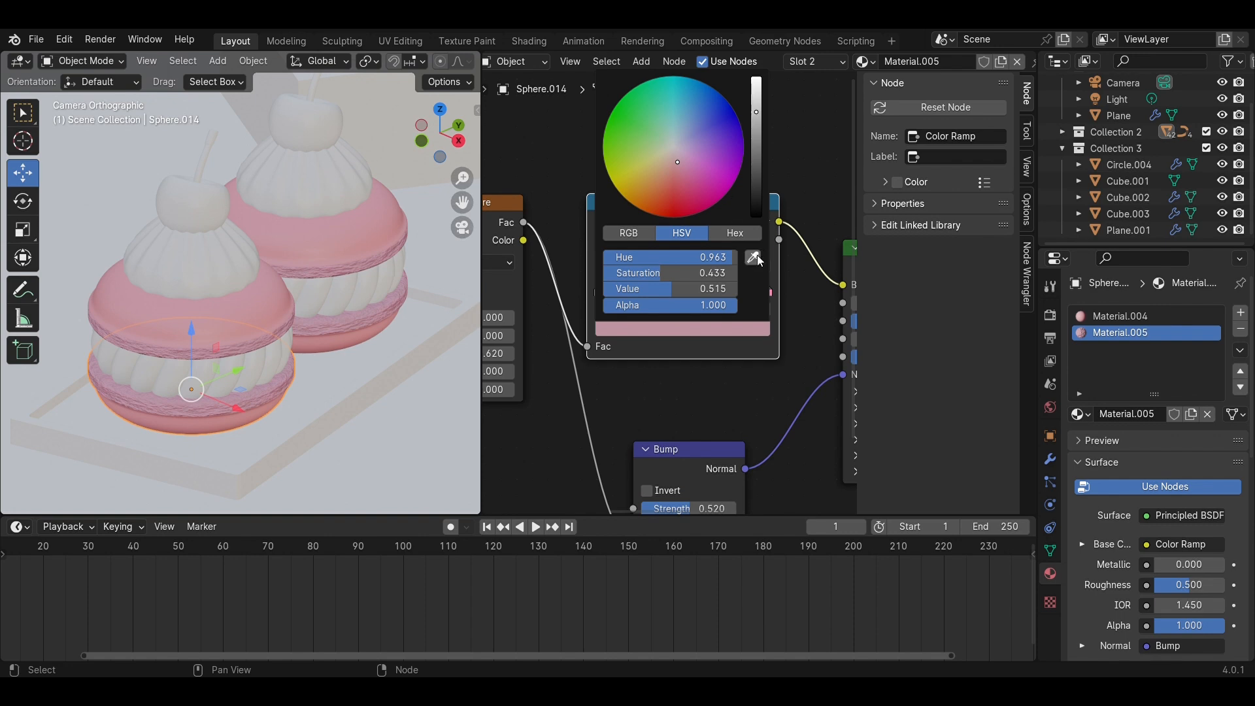
click(758, 259)
click(236, 316)
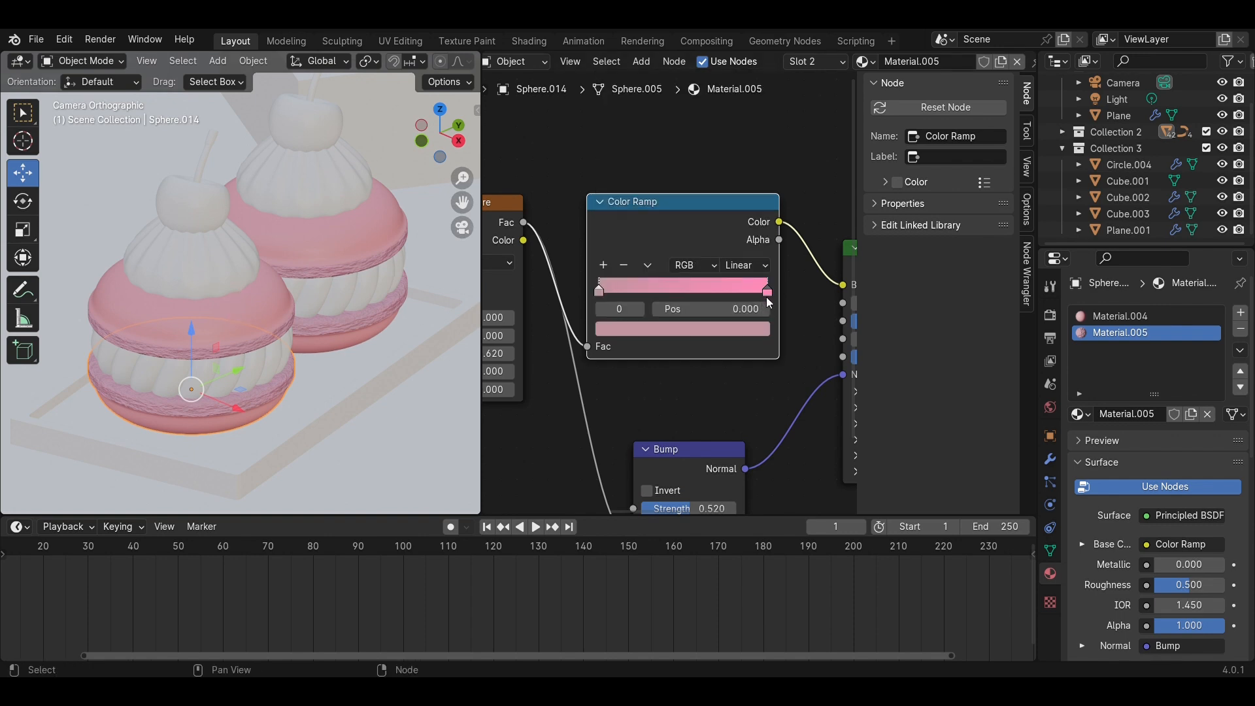
Set the Color Ramp's last stop to hue 0.006, saturation 0.658 and value 1.000, and save the file
click(768, 290)
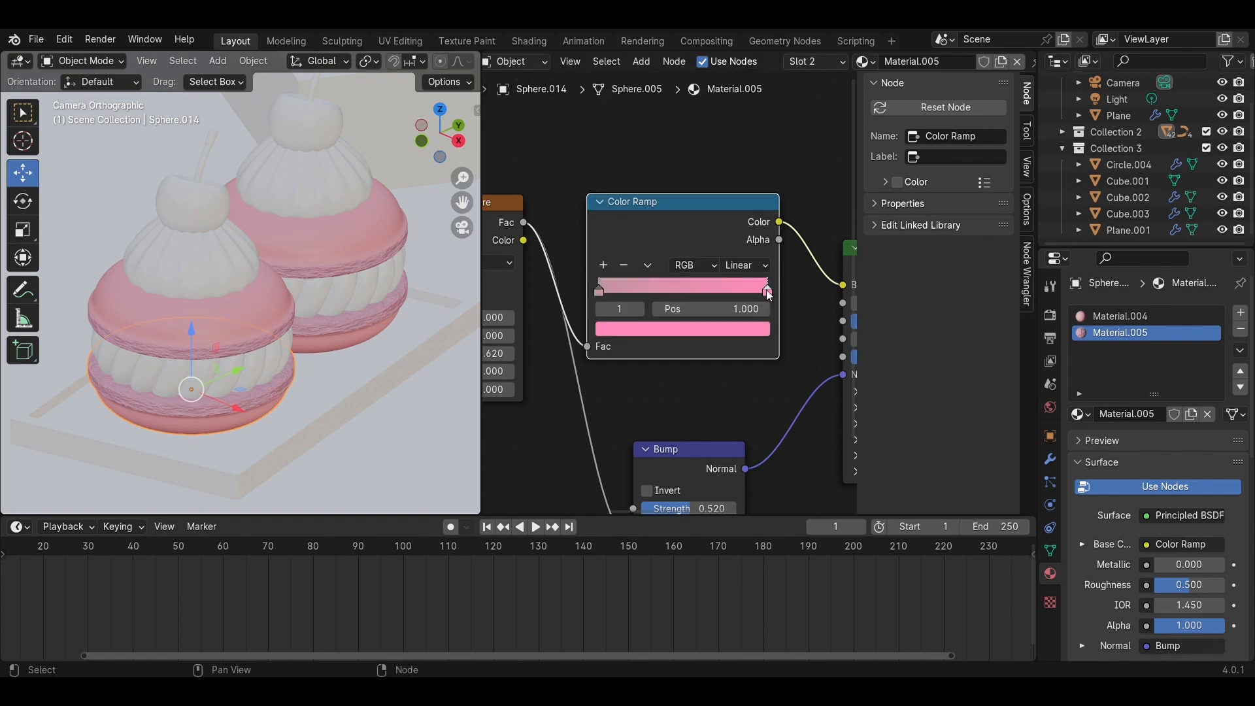
click(711, 328)
drag(678, 171, 671, 173)
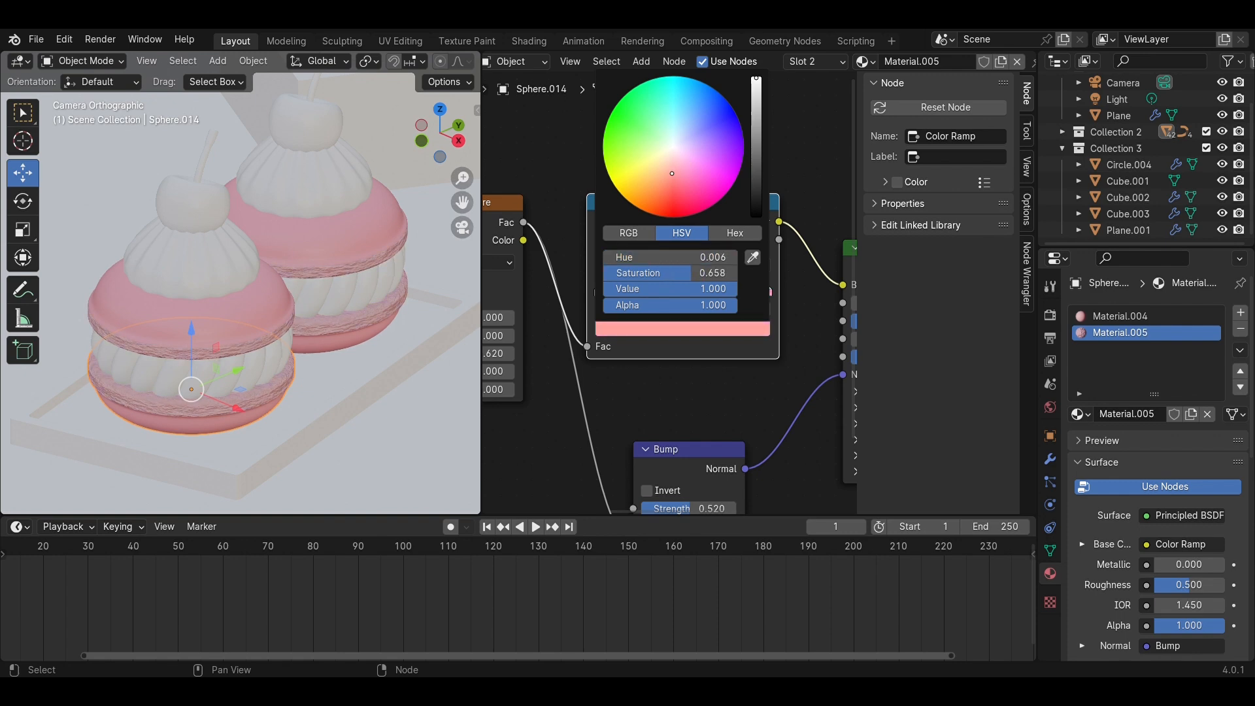
click(367, 413)
key(ctrl+s)
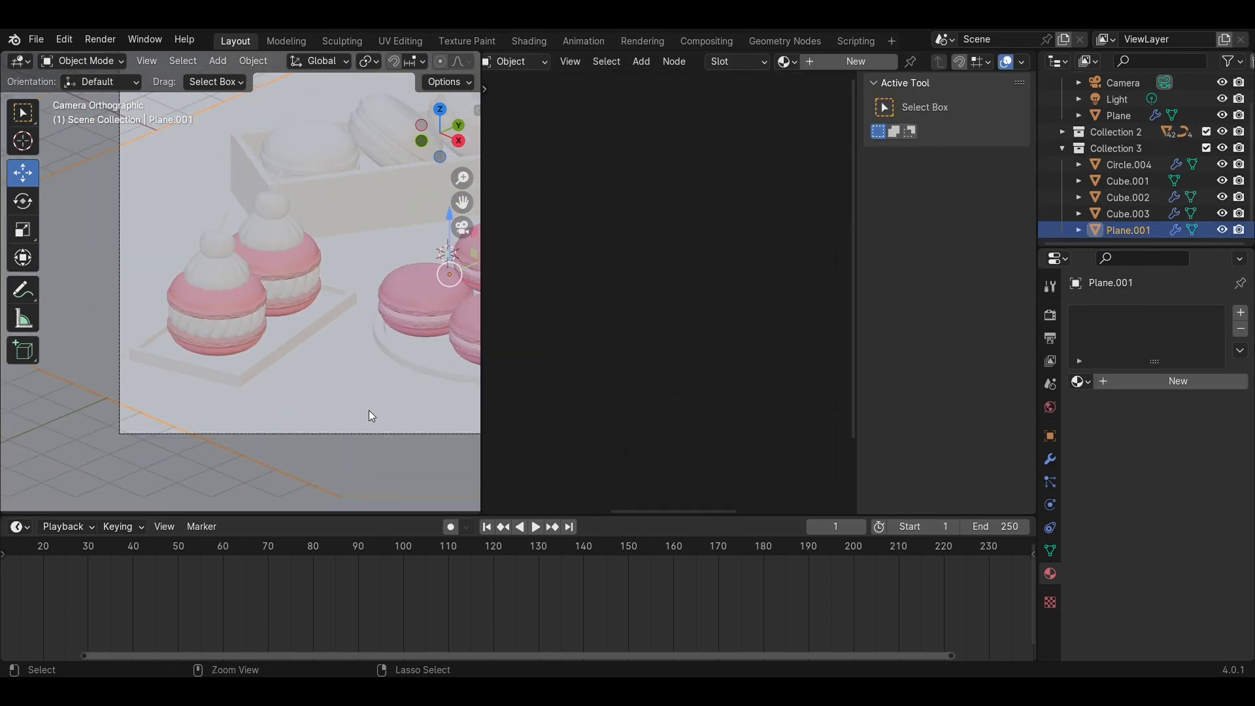
Copy the hex code F68EA0 from the Base Color of the front tray macaron's upper shell material
scroll(294, 385, up, 4)
click(292, 384)
shift+middle_drag(210, 417, 304, 305)
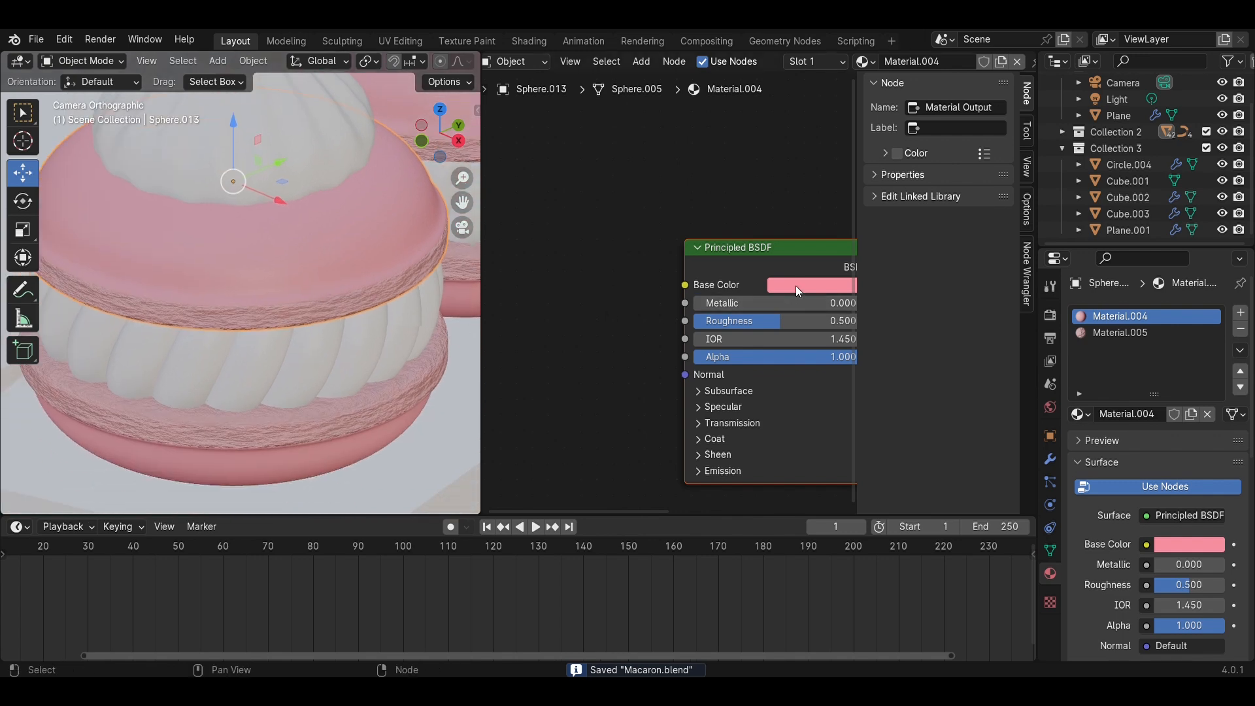
click(796, 288)
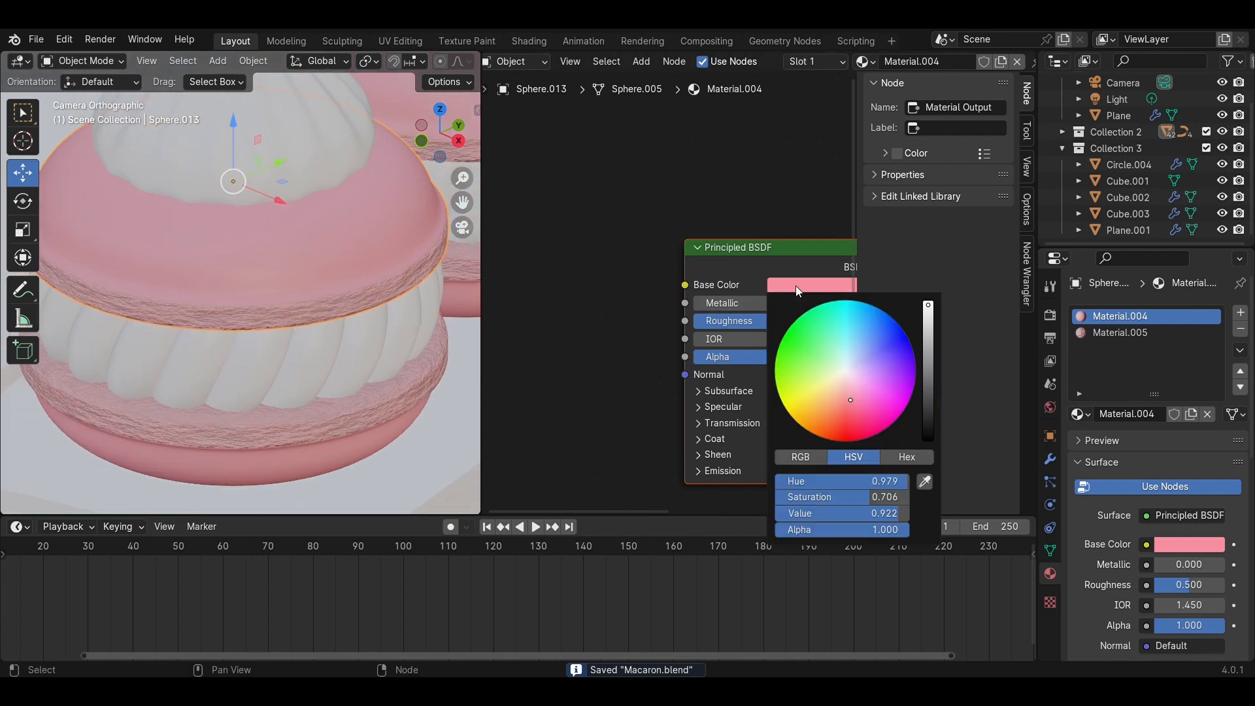
click(908, 458)
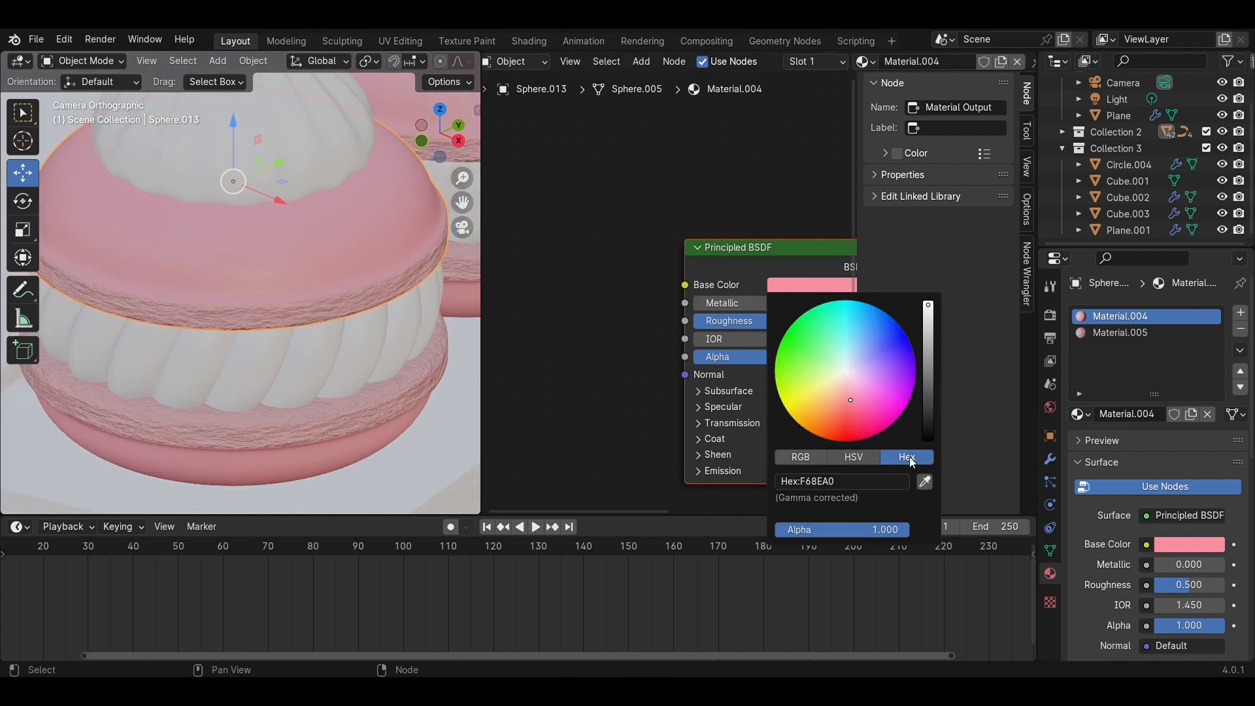
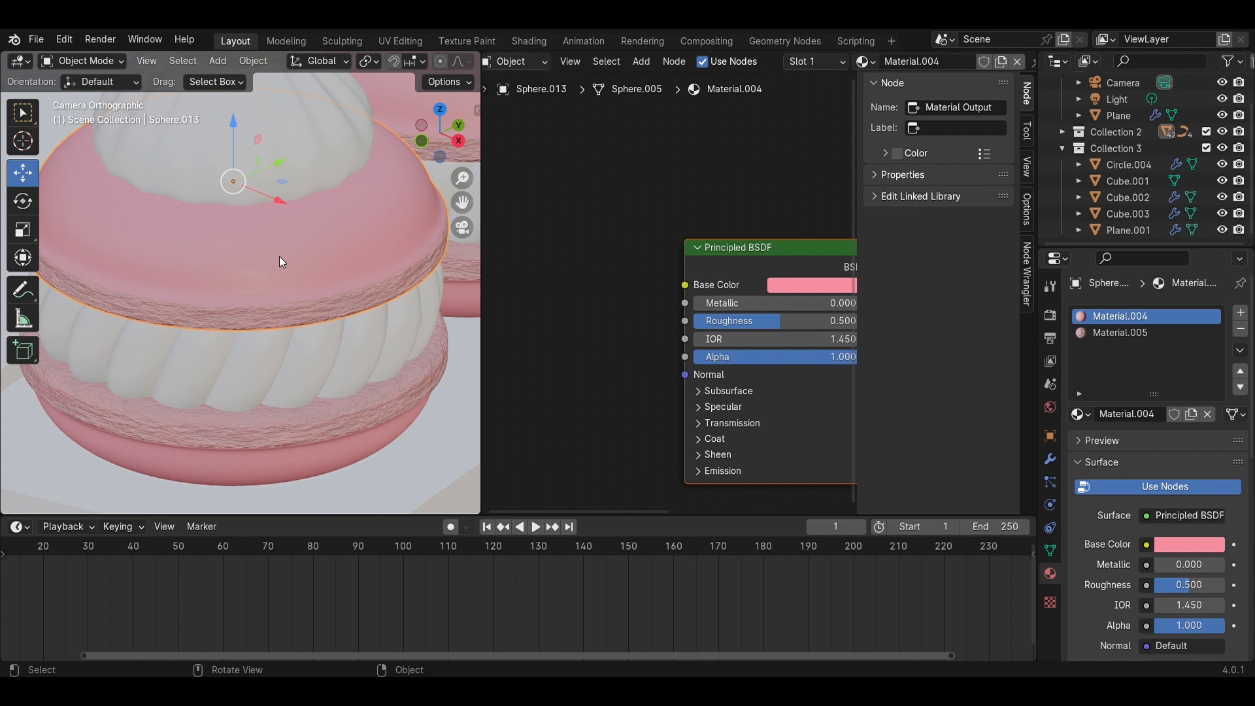
Set the first Color Ramp stop of rim Material.005 to hex F68EA0 and save the file
click(1146, 332)
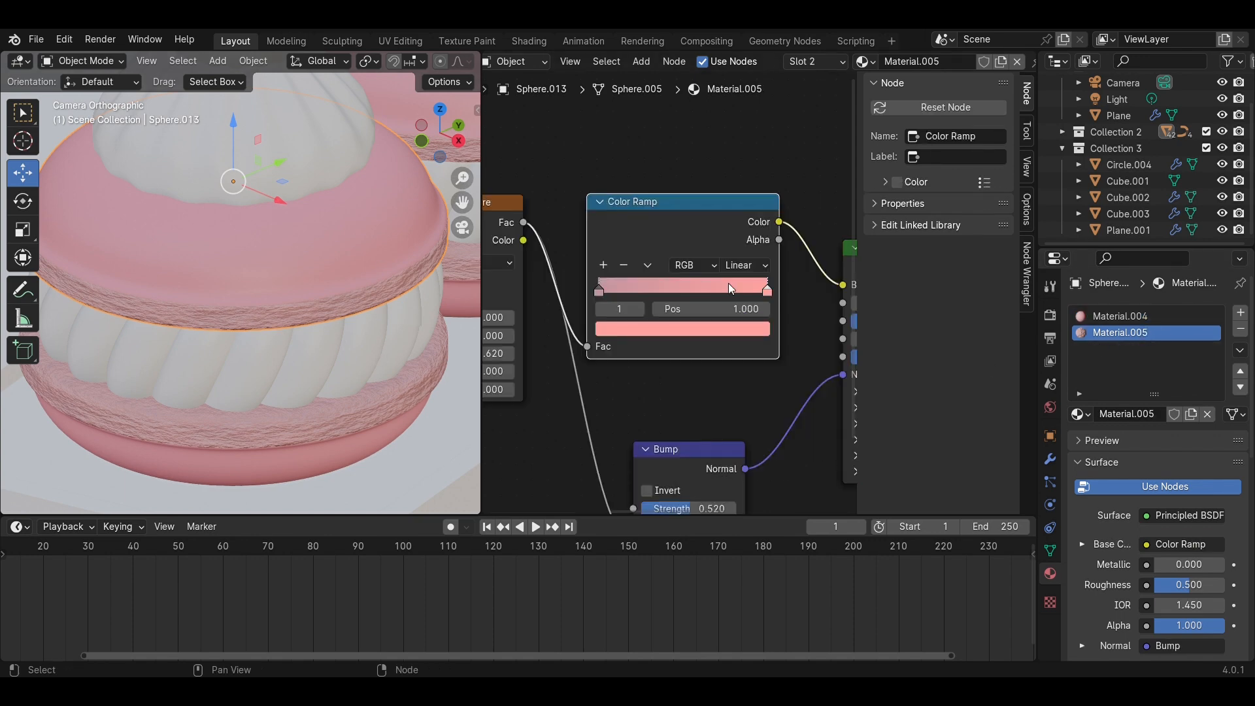
click(600, 292)
click(663, 329)
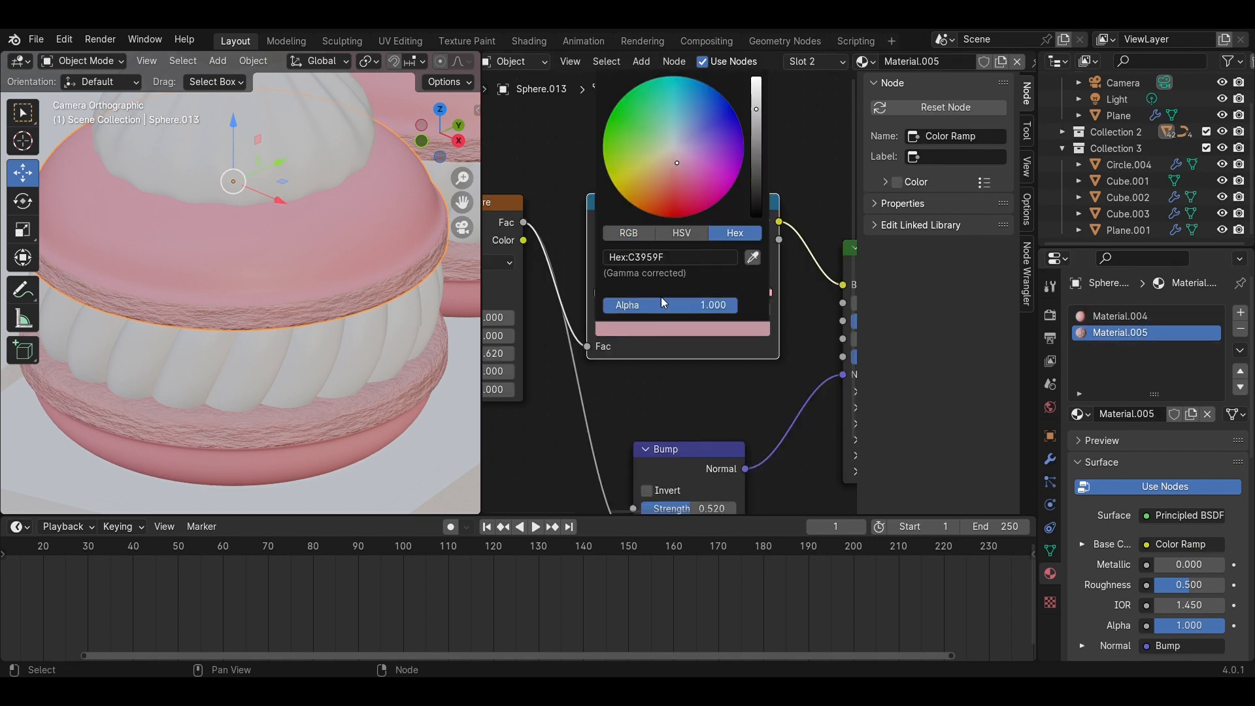
click(682, 259)
key(BackSpace)
key(Return)
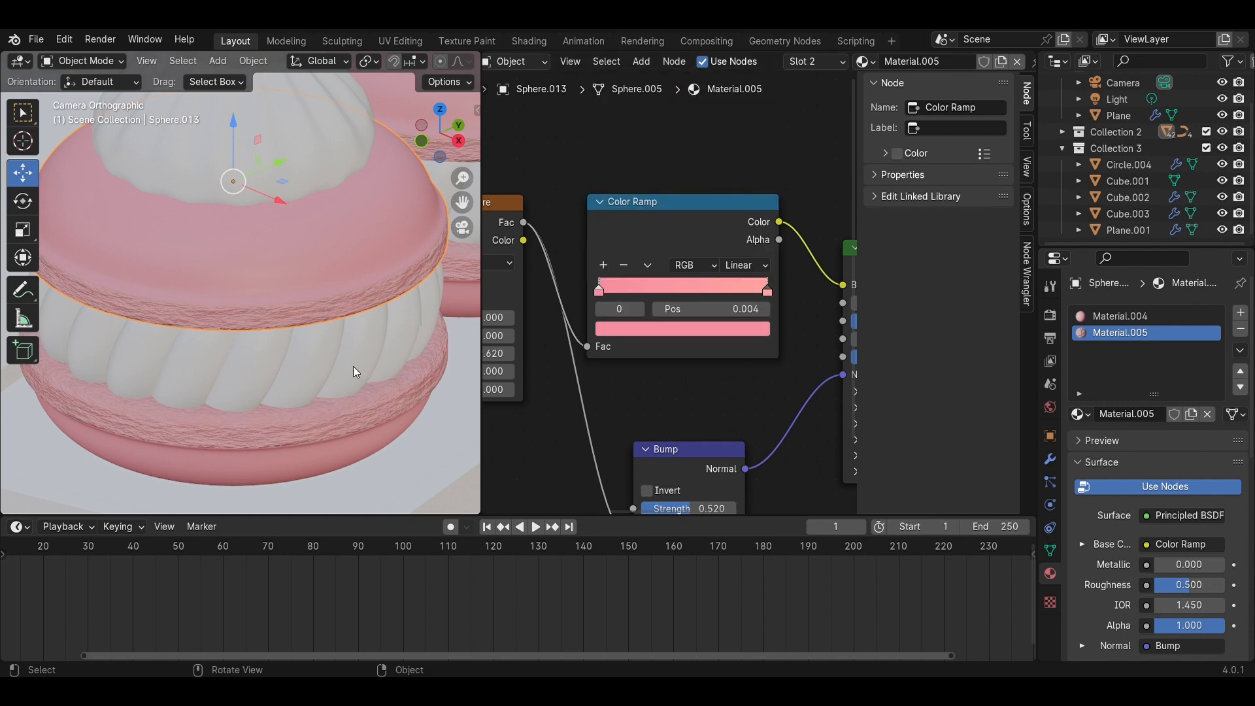
scroll(356, 369, down, 3)
key(ctrl+s)
scroll(362, 362, down, 2)
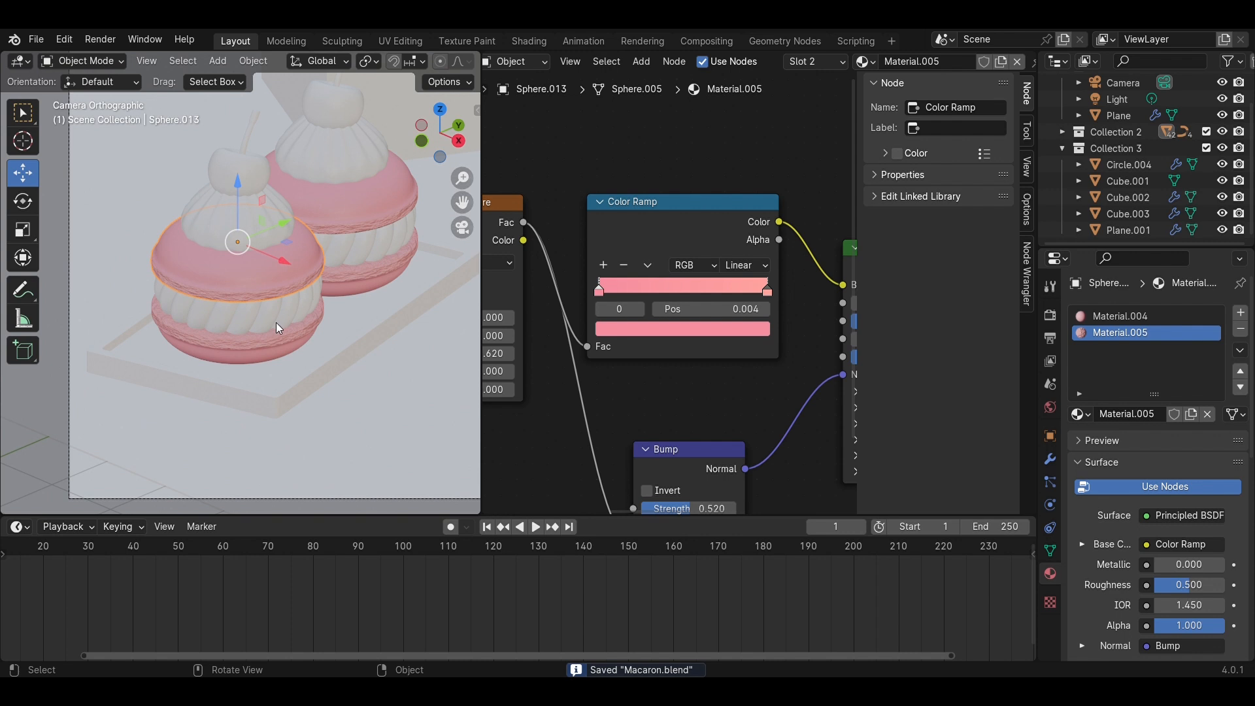
Create a new material on the front tray macaron's spiral filling and give it an orange-red Base Color
click(274, 304)
click(851, 57)
click(850, 286)
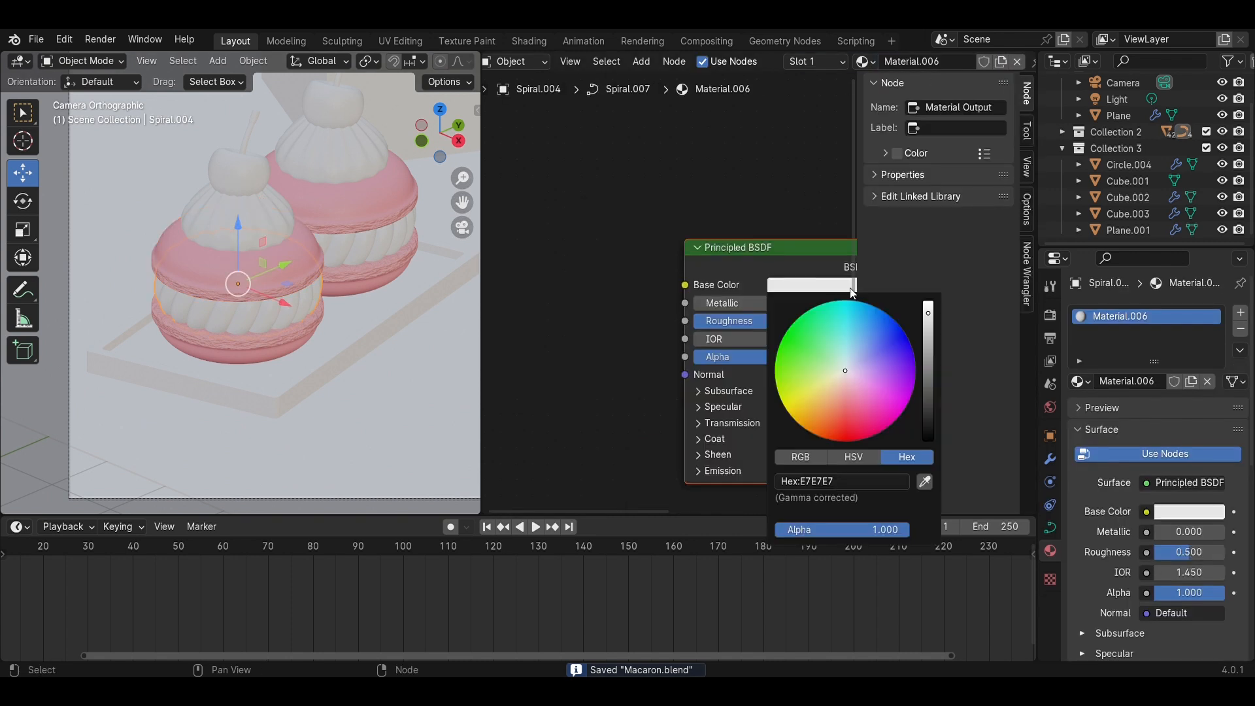
drag(846, 361, 830, 434)
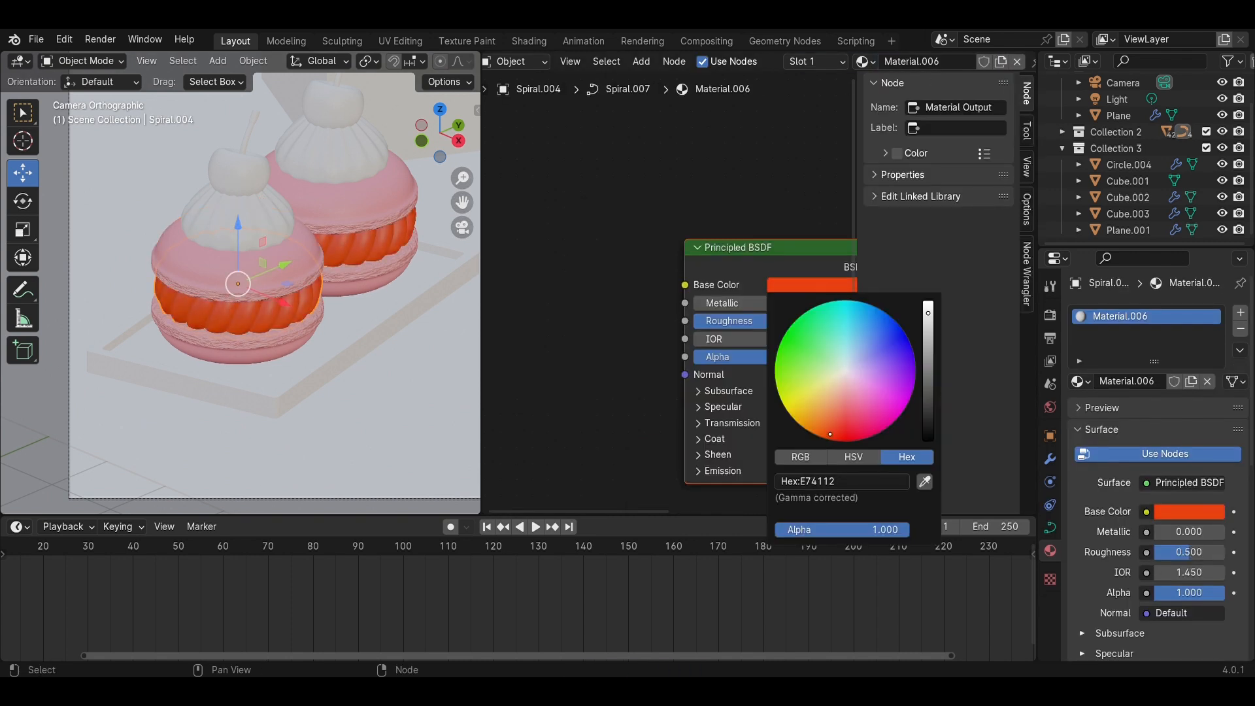
Add a Gradient Texture with mapping nodes and connect its Color output to the filling material's Base Color
scroll(617, 347, down, 1)
key(shift+a)
click(617, 344)
text(gr)
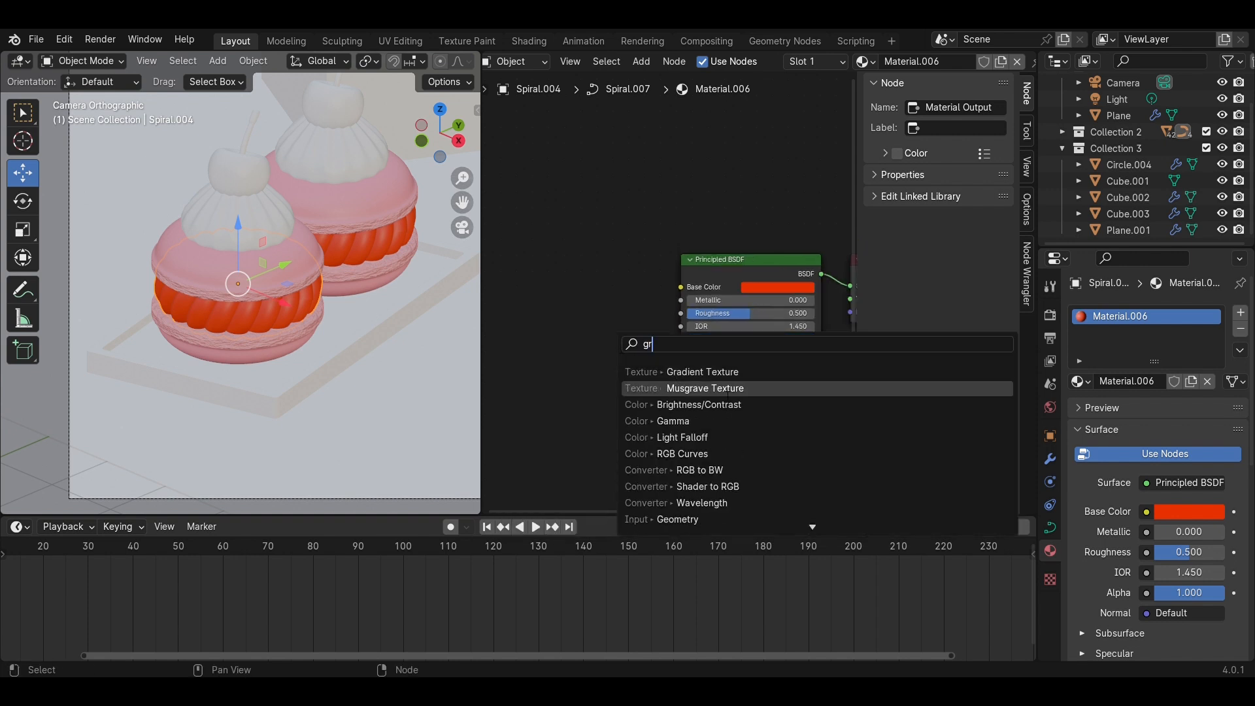
click(696, 371)
drag(608, 274, 680, 287)
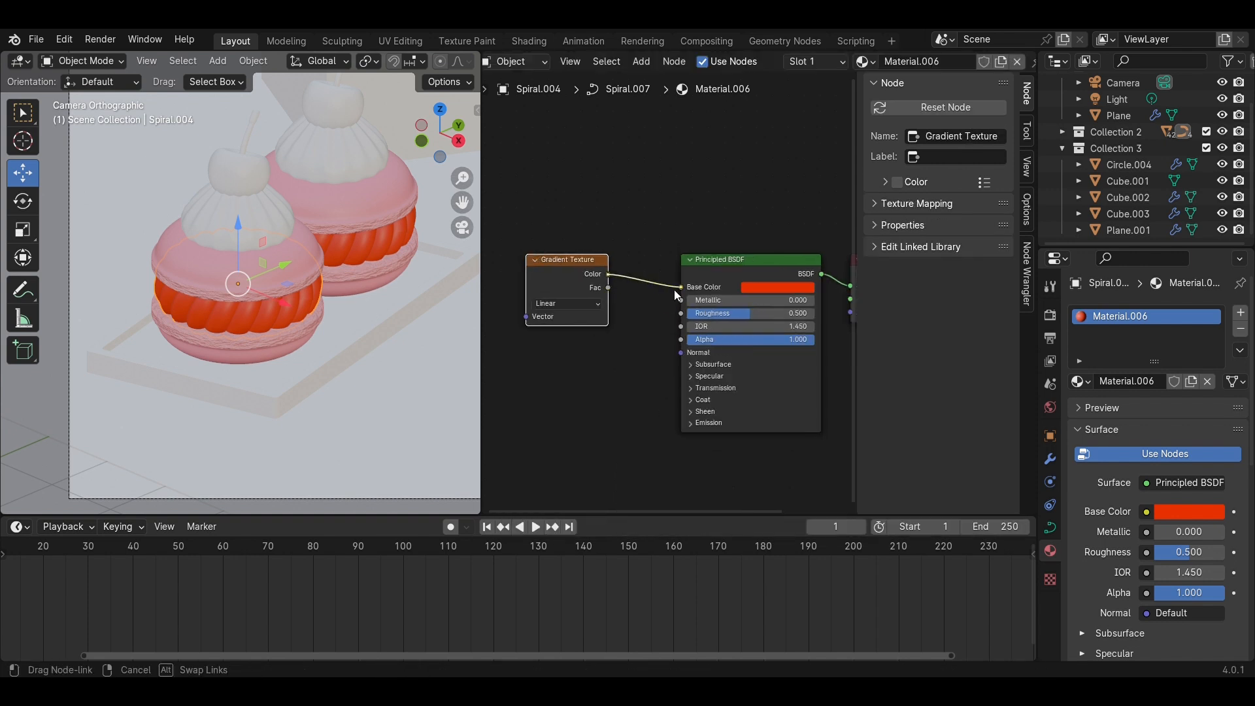
key(ctrl+t)
Insert a Color Ramp between the Gradient Texture and the Principled BSDF, and set the gradient type to Quadratic
key(shift+a)
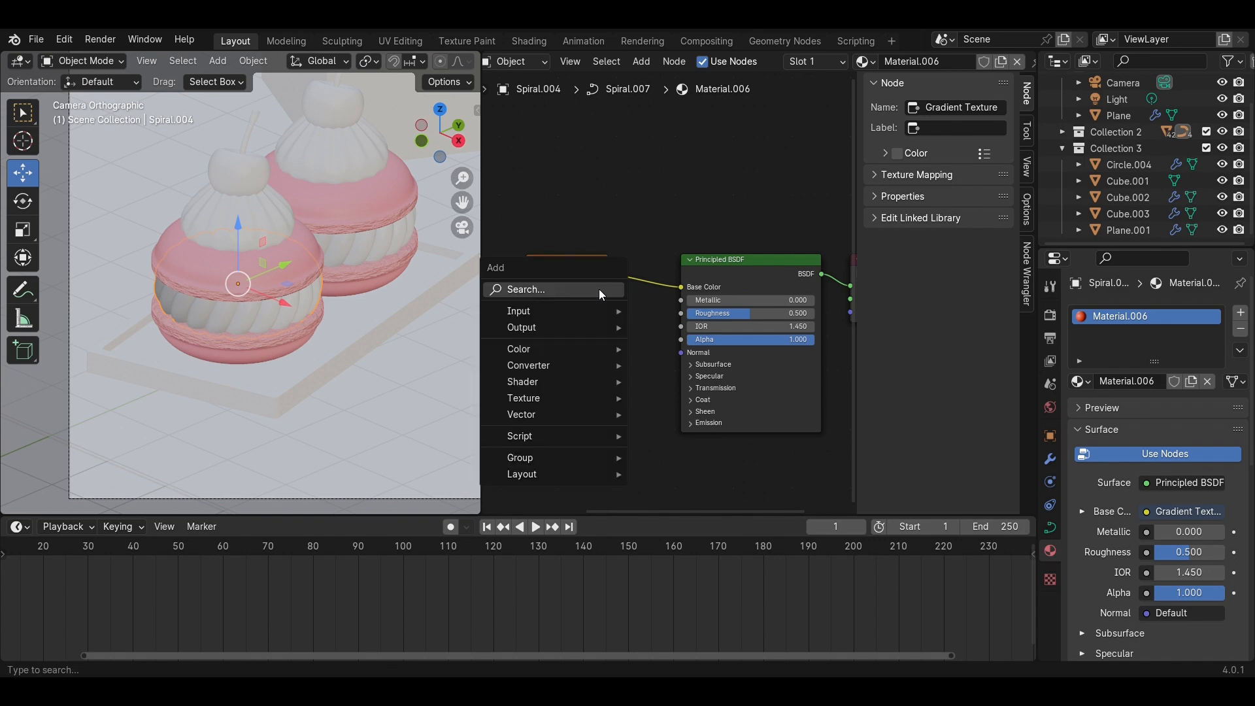
text(col)
key(Down)
key(Return)
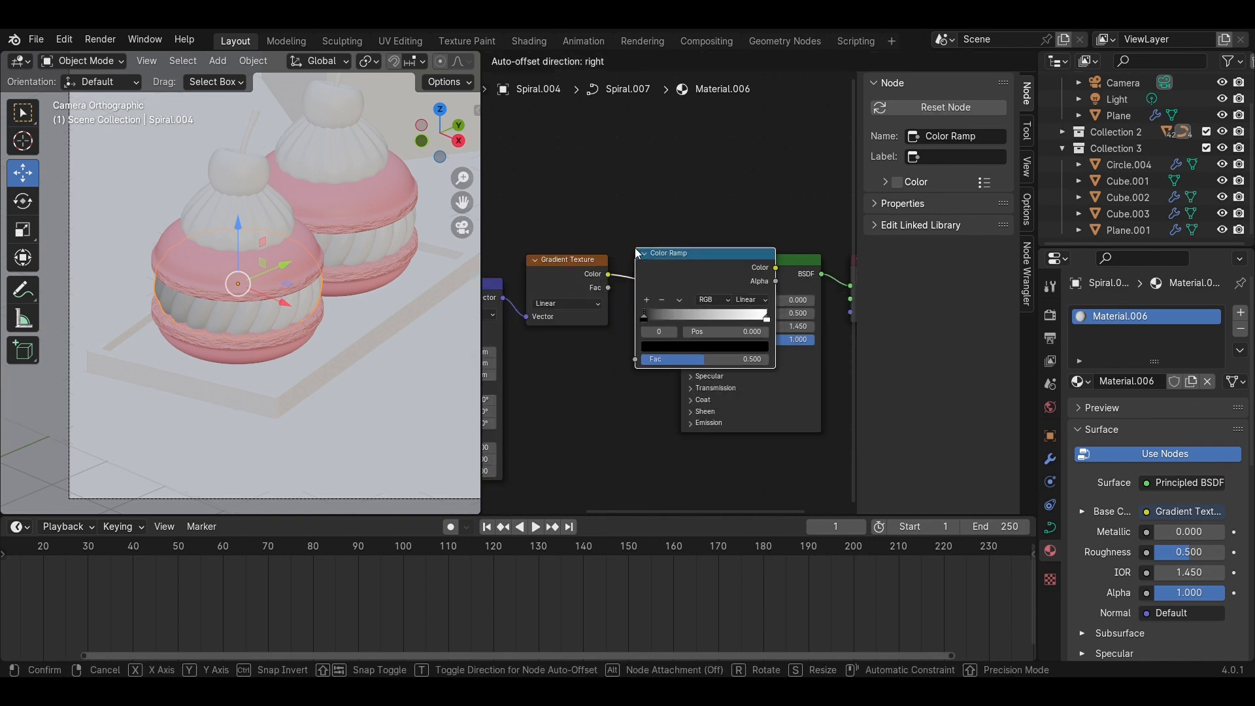
click(647, 238)
scroll(741, 411, up, 3)
middle_drag(741, 412, 798, 410)
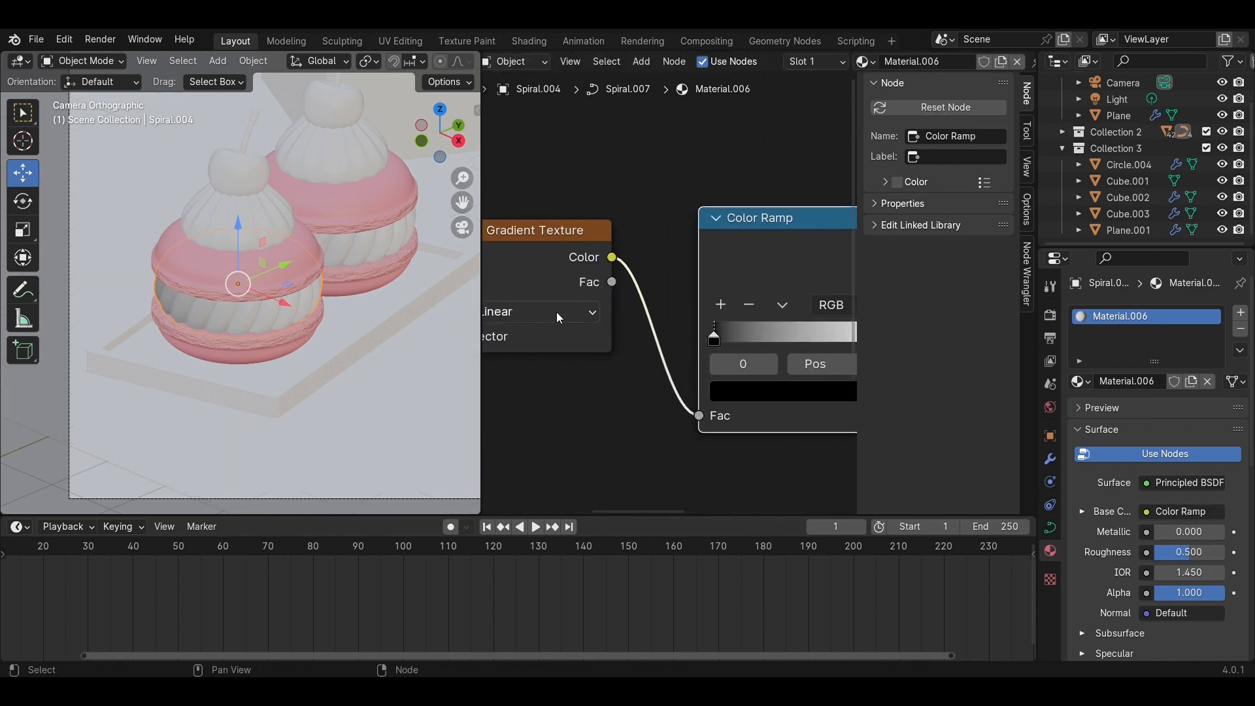
click(556, 312)
click(555, 391)
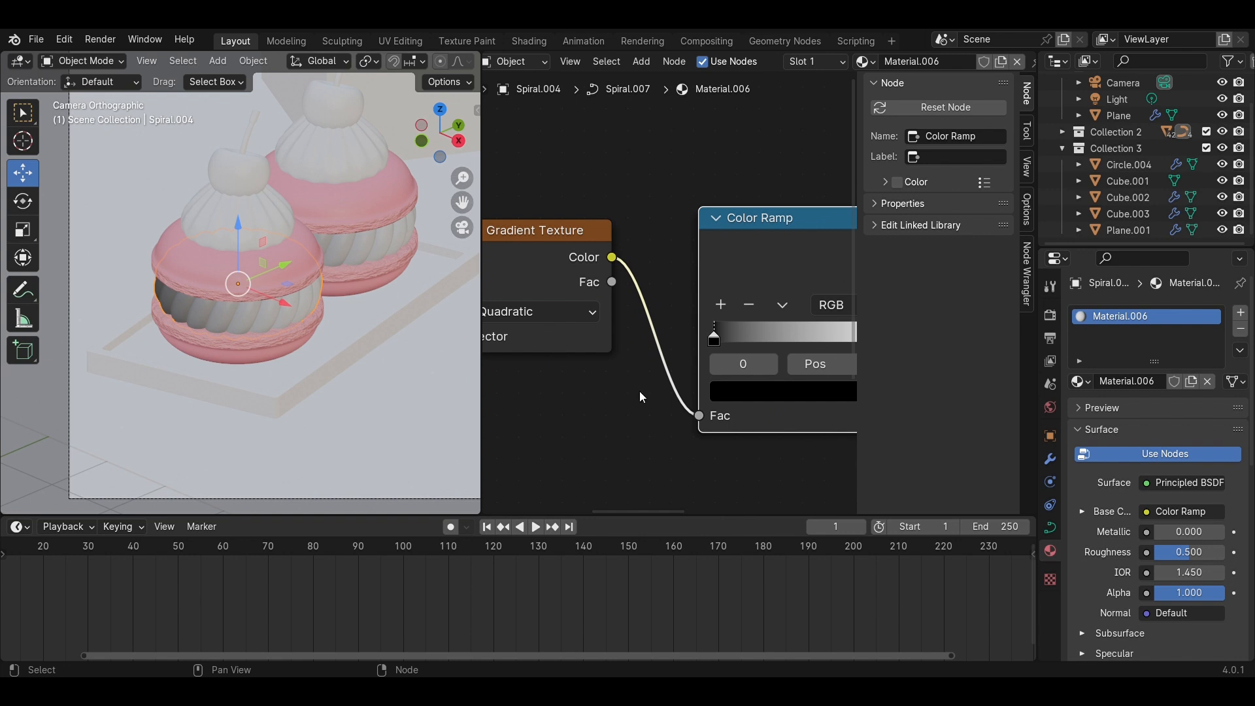
Colour the filling's Color Ramp from pure bright red at the first stop to a lighter red at the last, and save the file
middle_drag(640, 390, 539, 405)
click(631, 422)
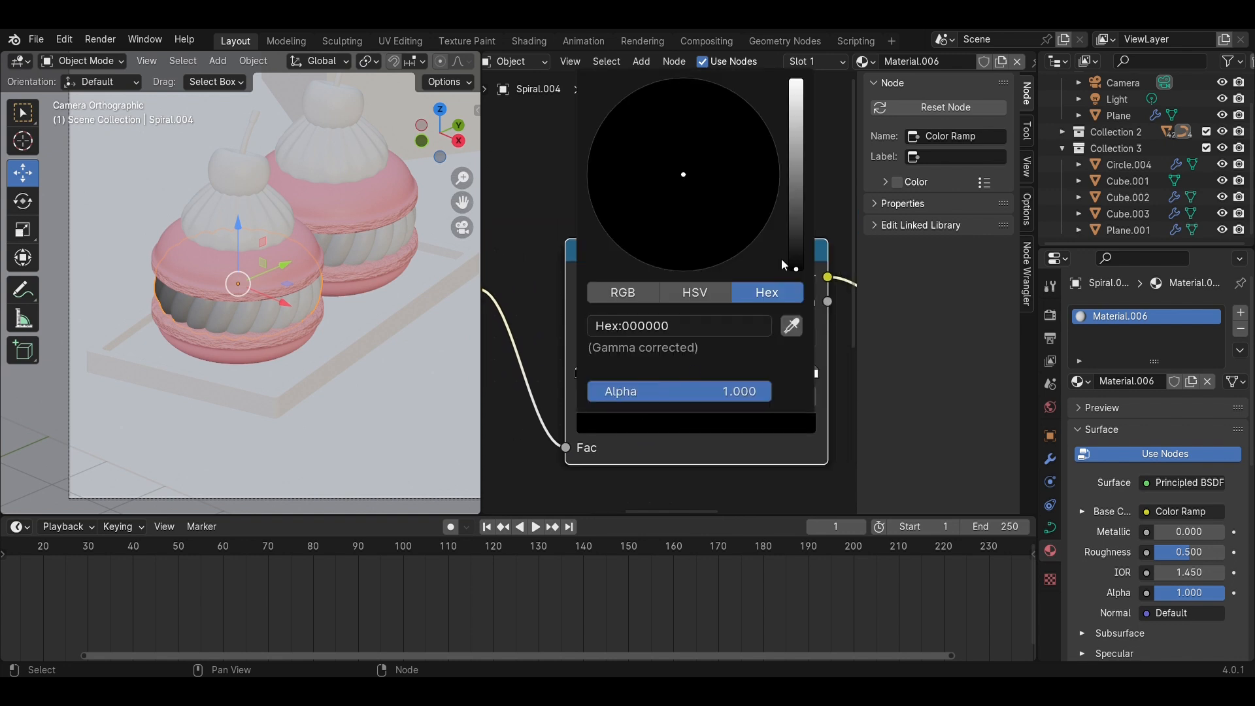
drag(796, 261, 796, 78)
drag(670, 173, 678, 270)
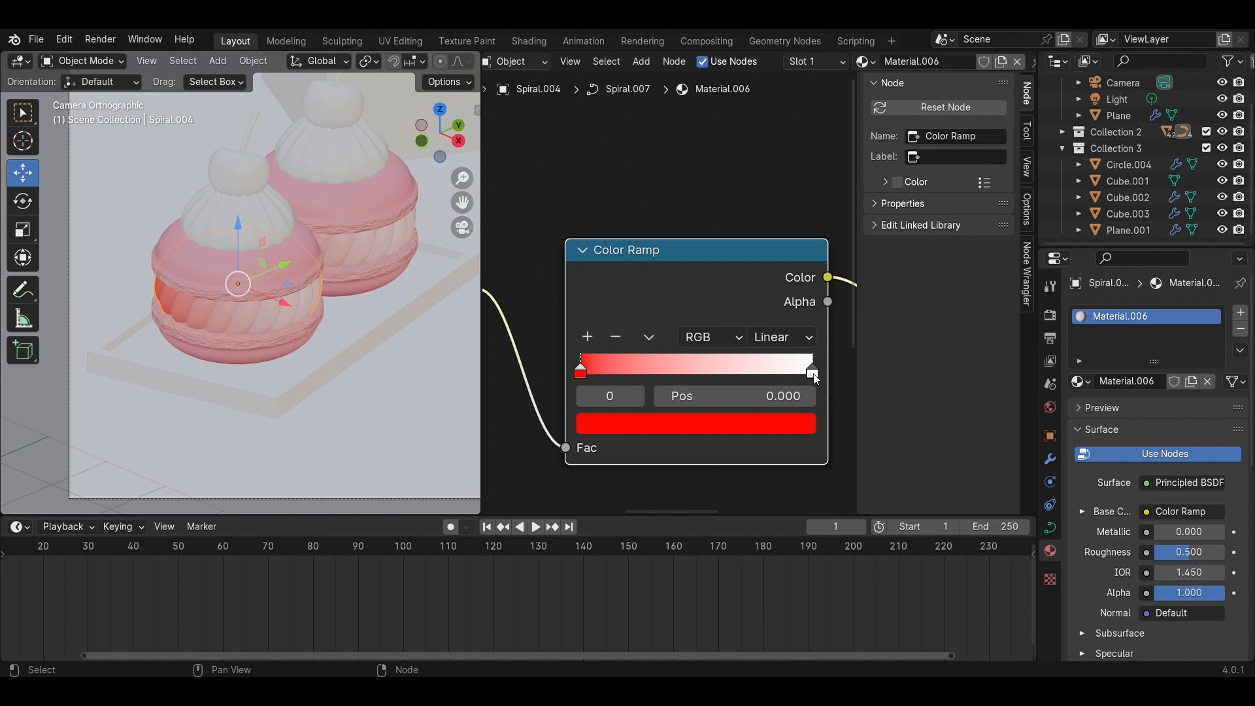
click(812, 374)
click(762, 426)
drag(701, 188, 682, 233)
click(442, 402)
scroll(442, 398, down, 3)
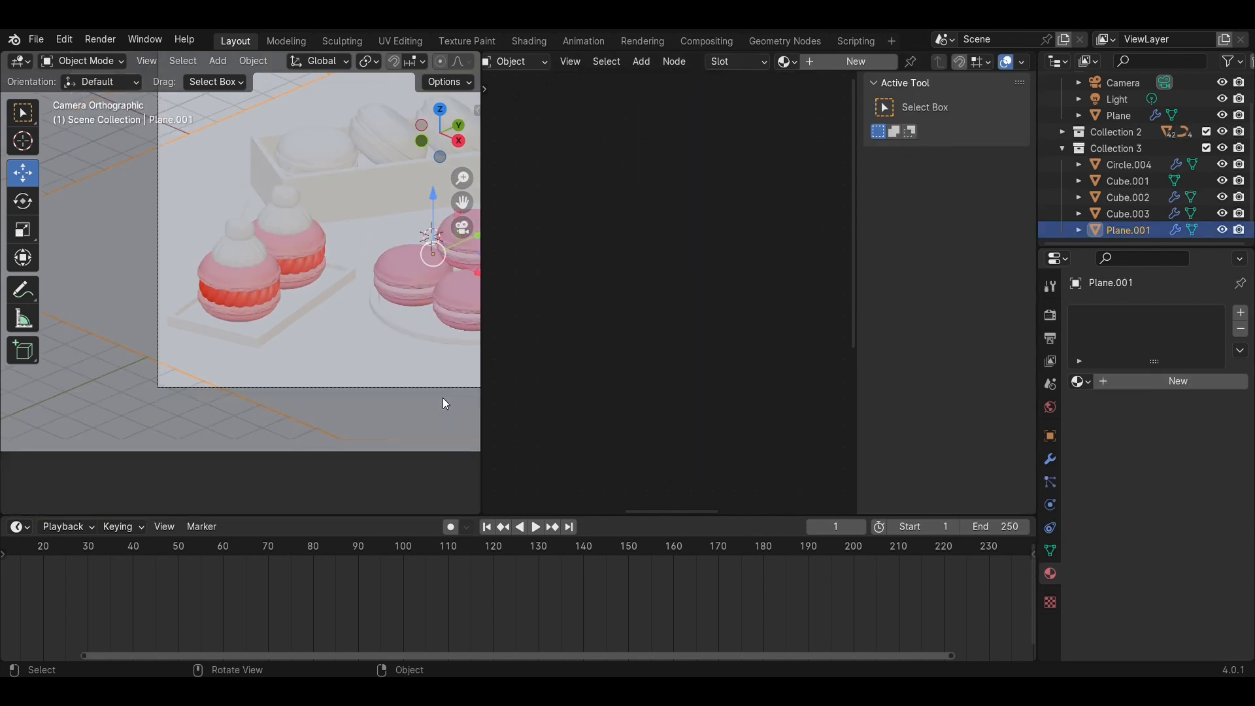
key(ctrl+s)
Create a new material with Roughness 0.25 on the front tray macaron's cream topping and save the file
scroll(290, 318, up, 5)
scroll(290, 316, up, 2)
click(269, 159)
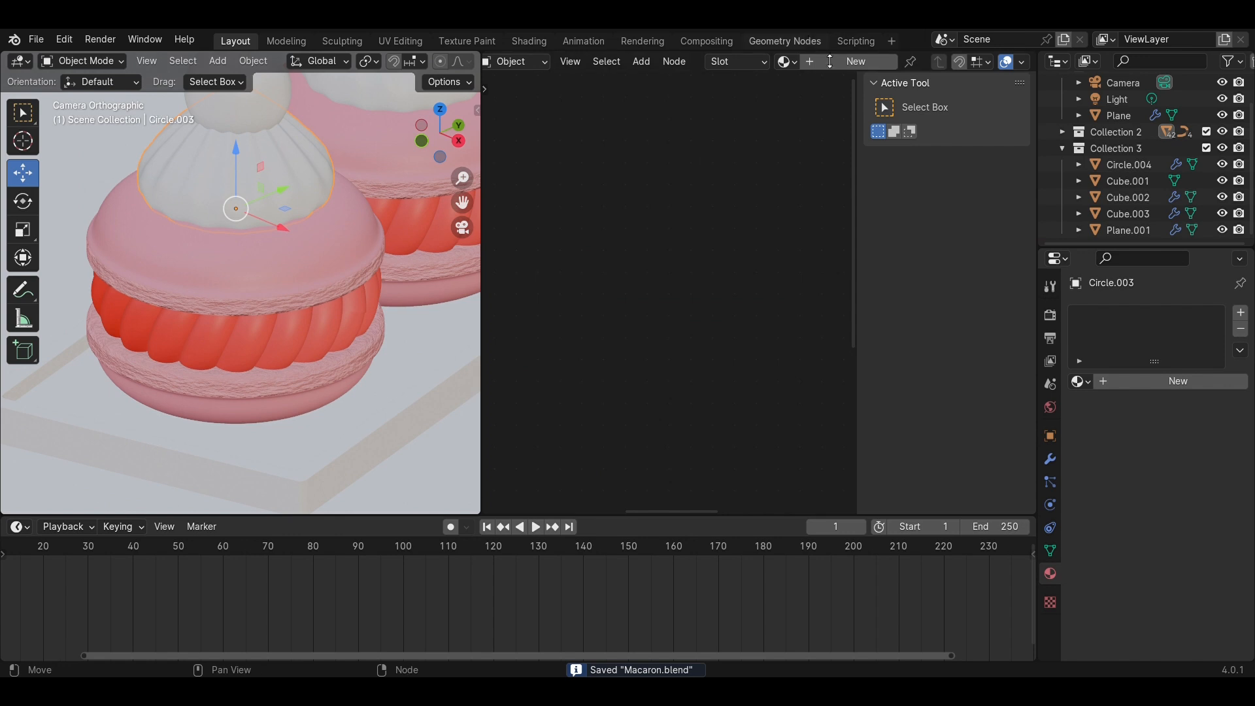
click(875, 61)
mouse_move(712, 360)
mouse_down()
mouse_move(725, 361)
mouse_move(681, 361)
mouse_move(726, 361)
mouse_up()
click(728, 362)
text(0.25)
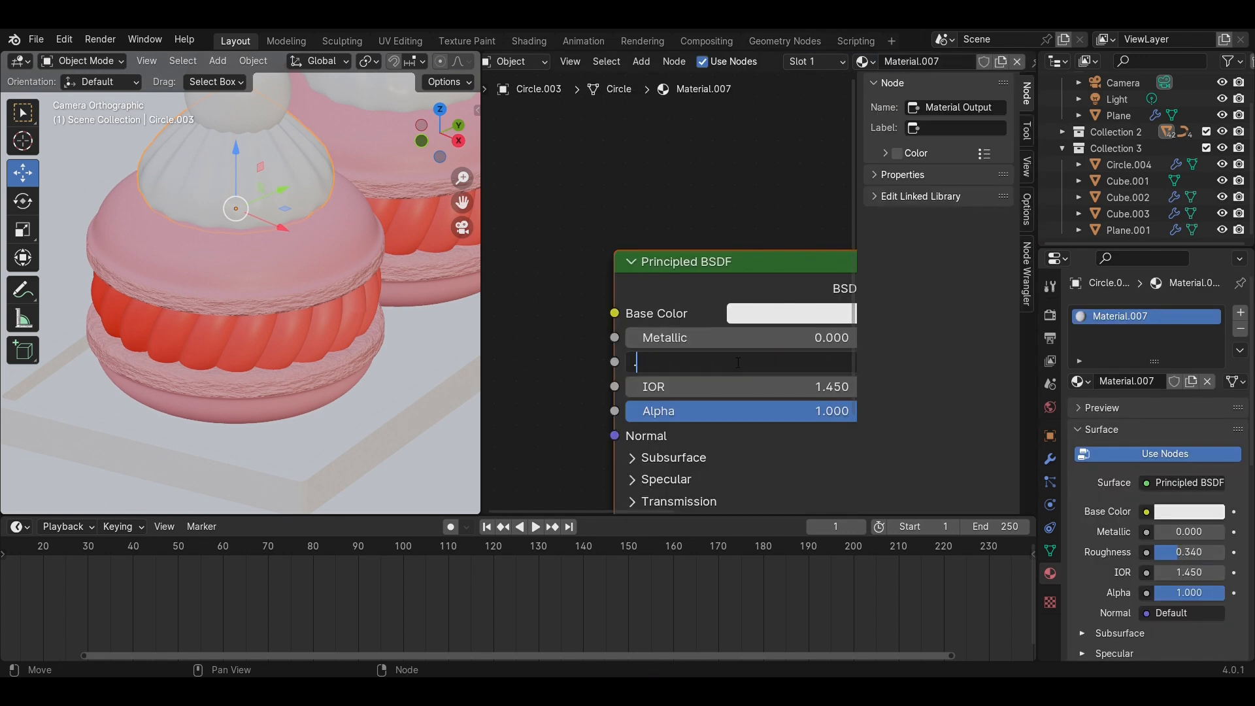
key(Return)
key(ctrl+s)
Create a new material with a red Base Color on the cherry atop the front tray macaron
middle_drag(378, 233, 327, 319)
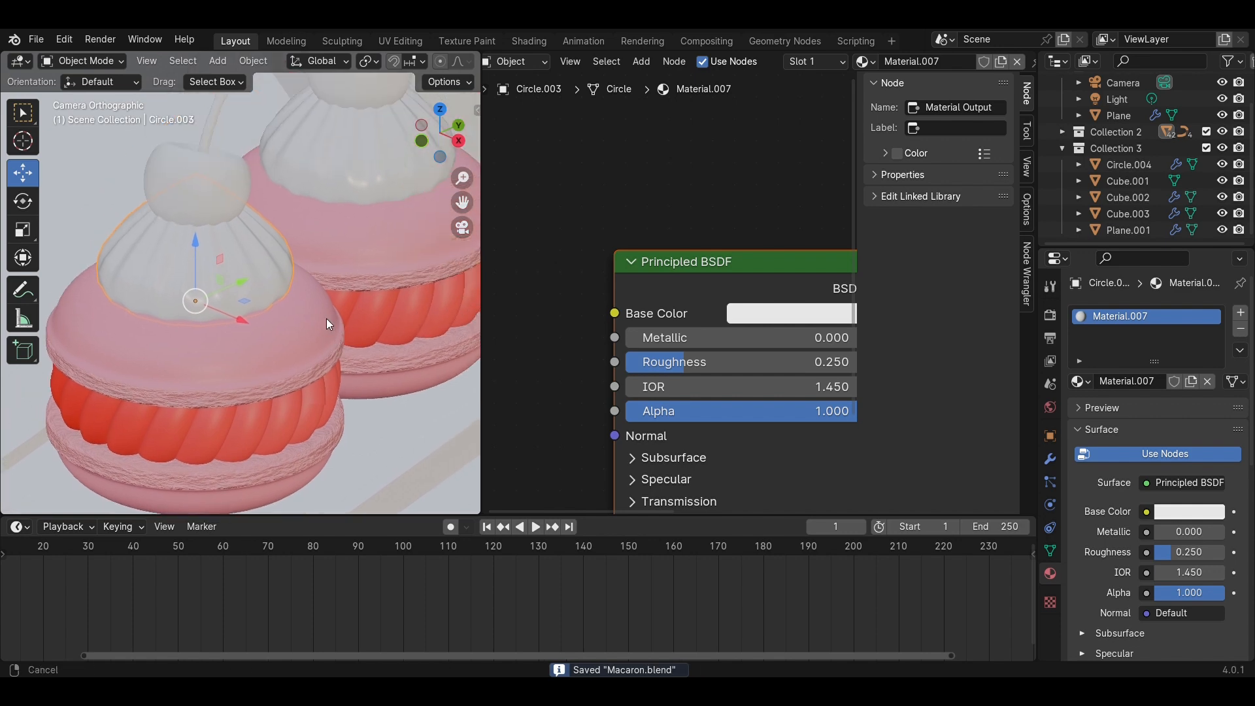
click(195, 175)
click(817, 61)
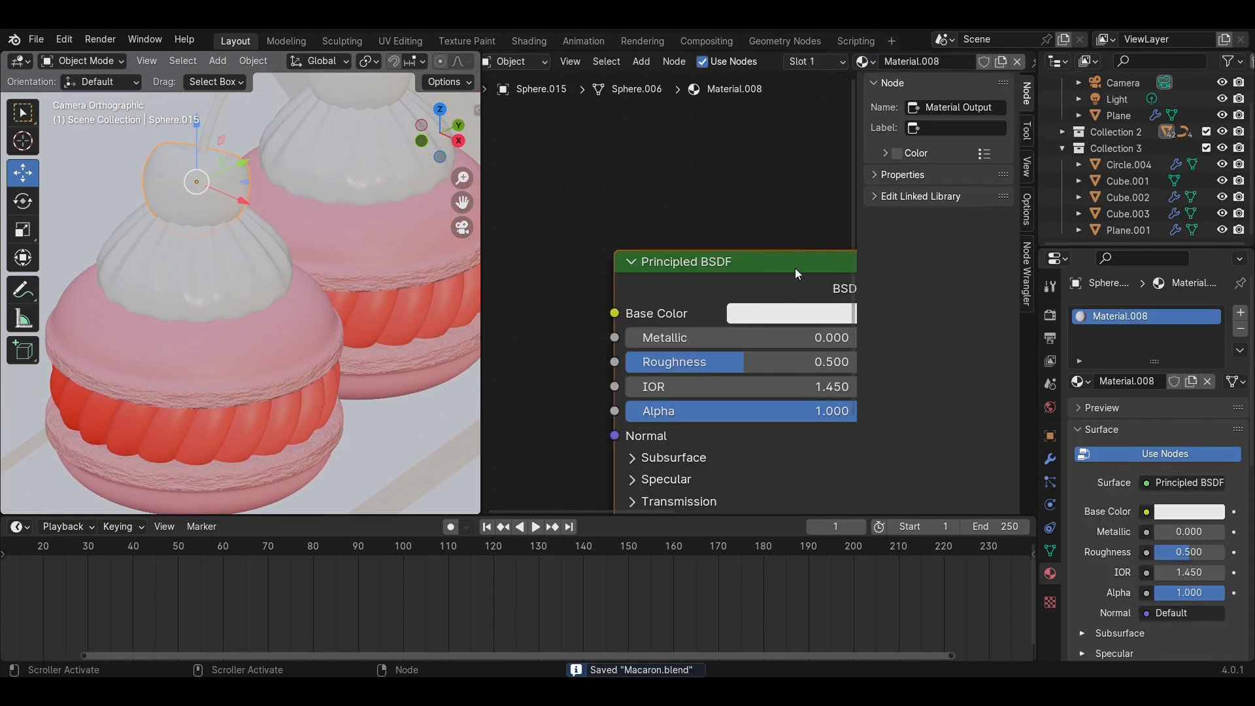
click(790, 312)
drag(832, 432, 834, 529)
Set the cherry material's Roughness to 0.35 and save the file
drag(765, 361, 738, 359)
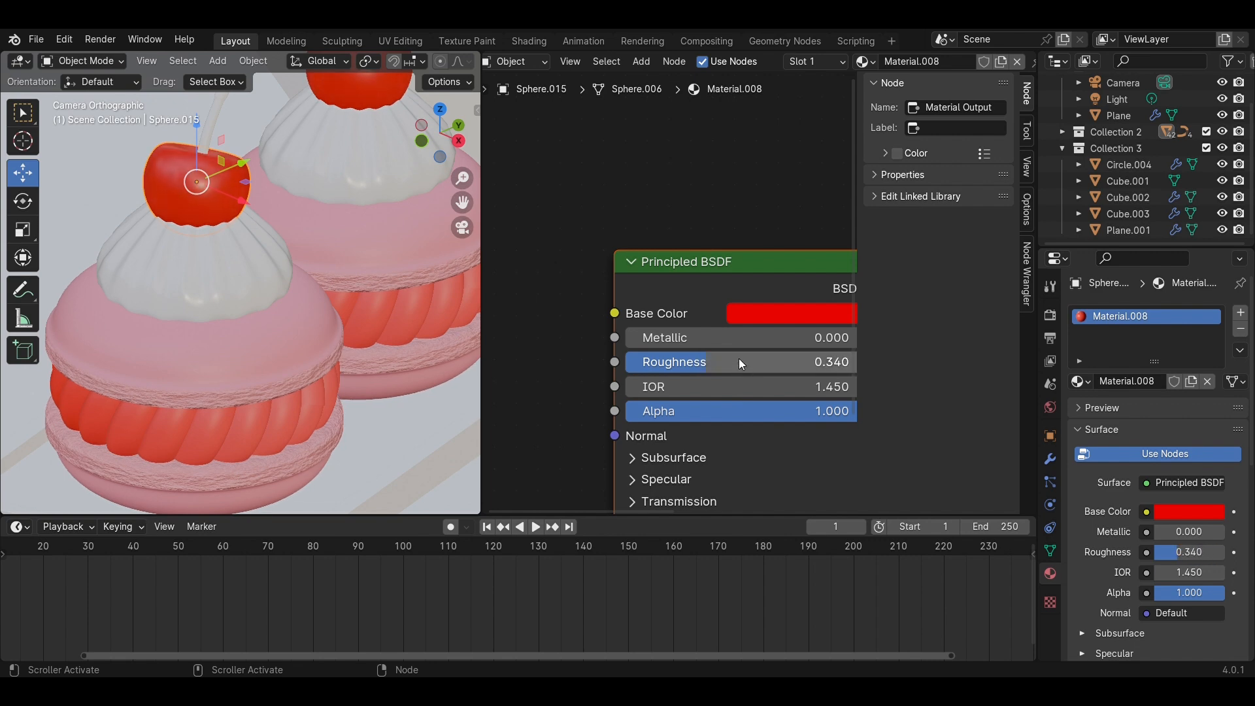
click(738, 359)
text(.35)
key(Return)
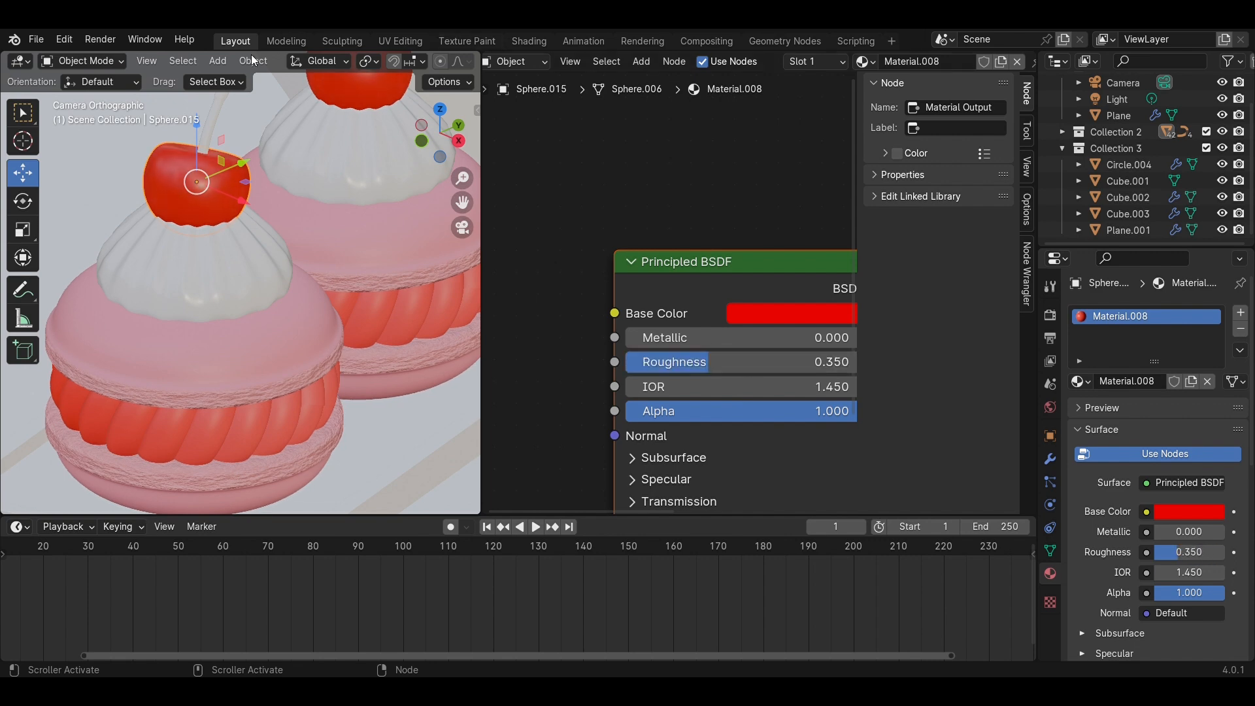
middle_drag(238, 124, 224, 233)
key(ctrl+s)
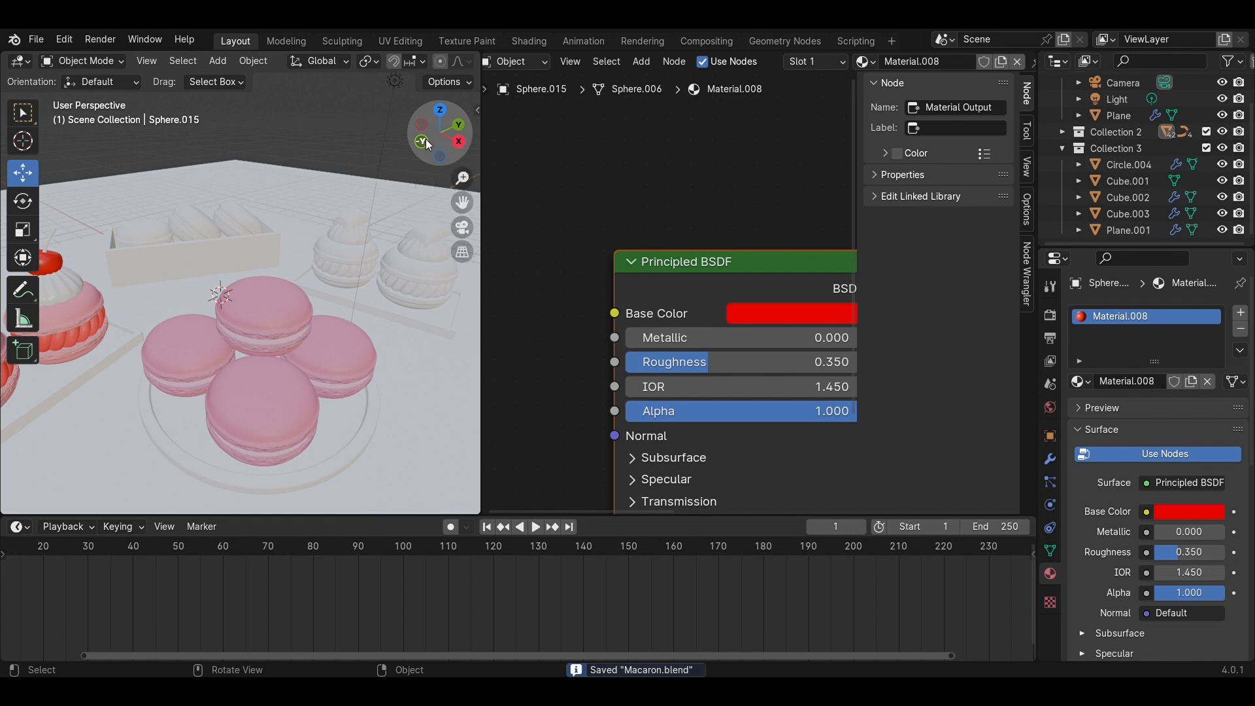
Set the Roughness of the front tray macaron's cream topping material to 0.55
click(423, 140)
key(KP_0)
scroll(207, 212, down, 4)
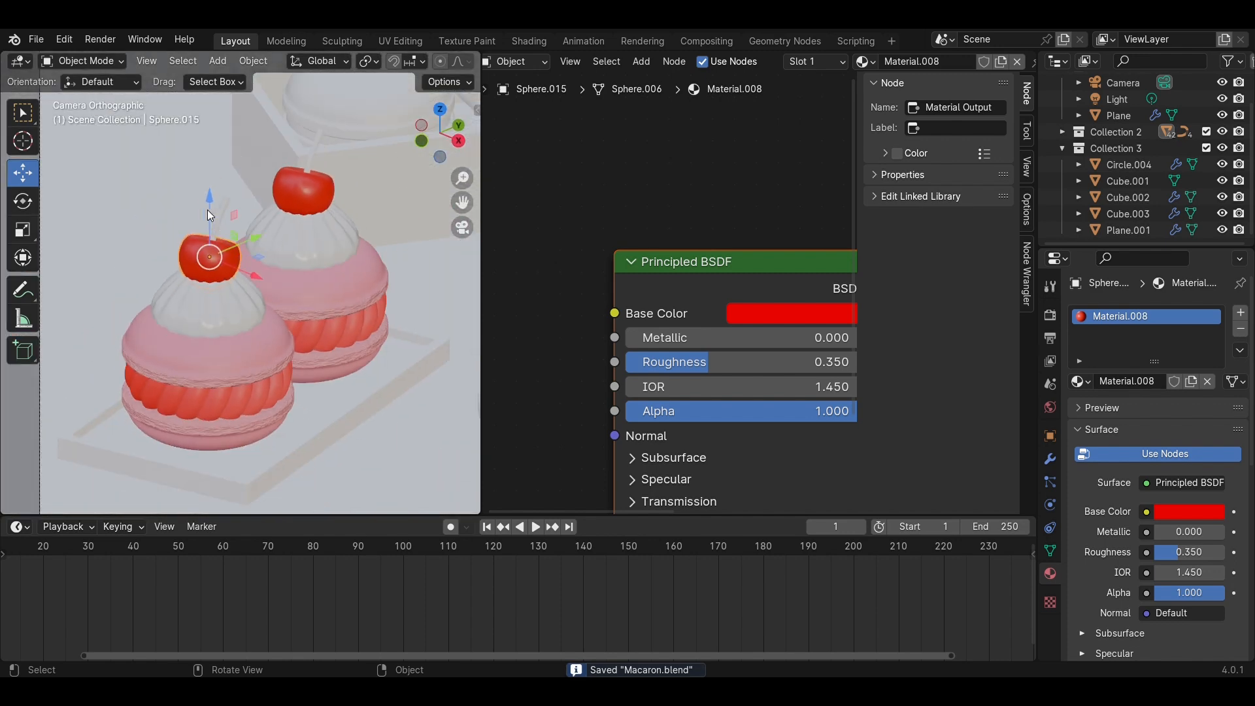
scroll(205, 213, up, 1)
shift+middle_drag(194, 224, 216, 314)
scroll(262, 353, up, 3)
click(278, 428)
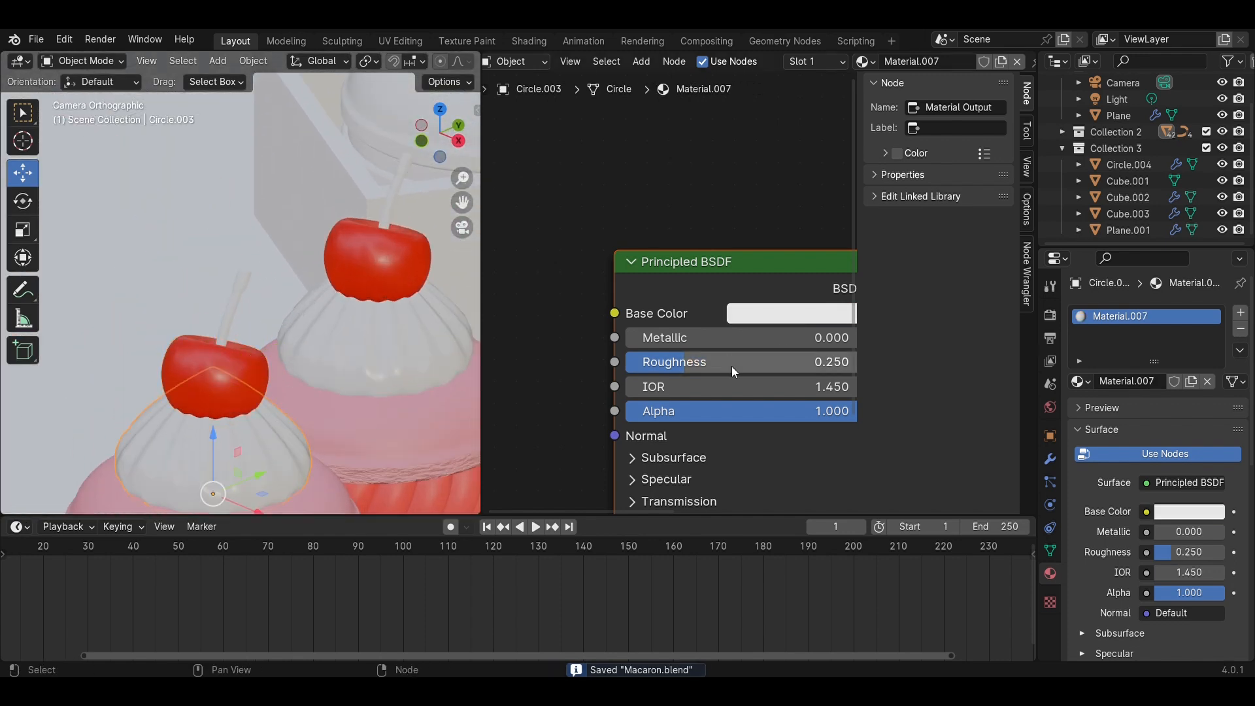
drag(731, 366, 763, 362)
click(763, 362)
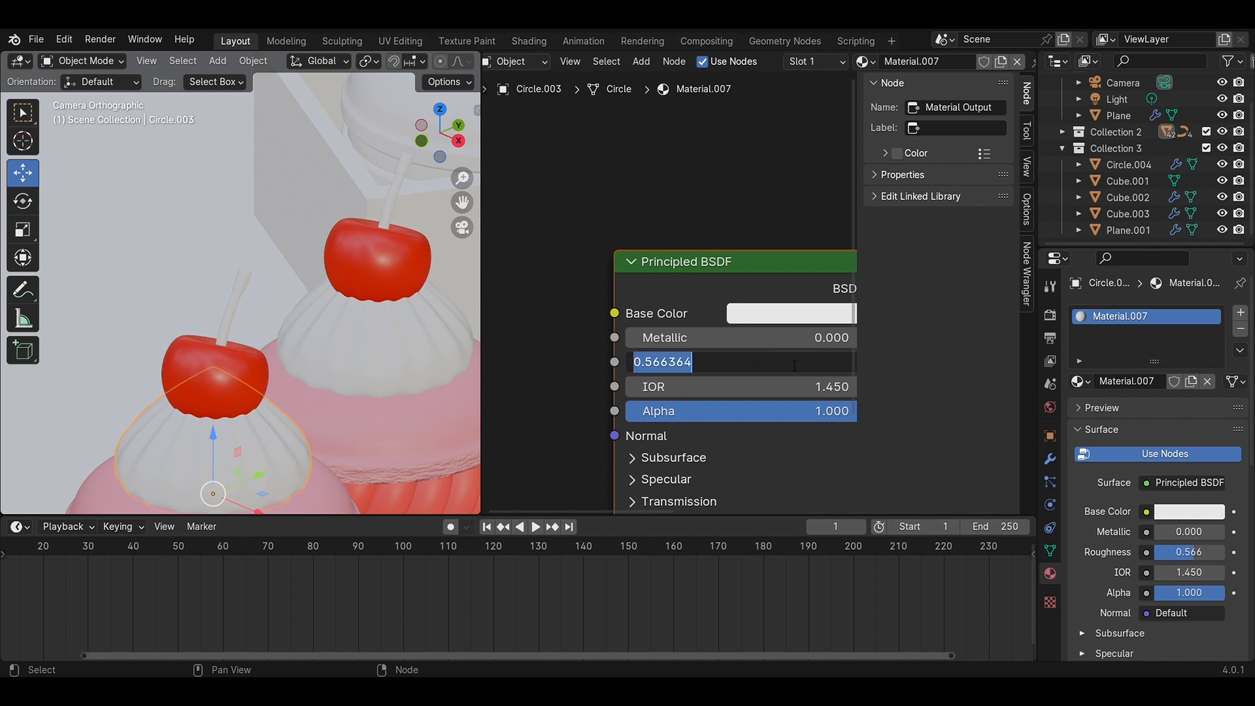
text(.55)
key(Return)
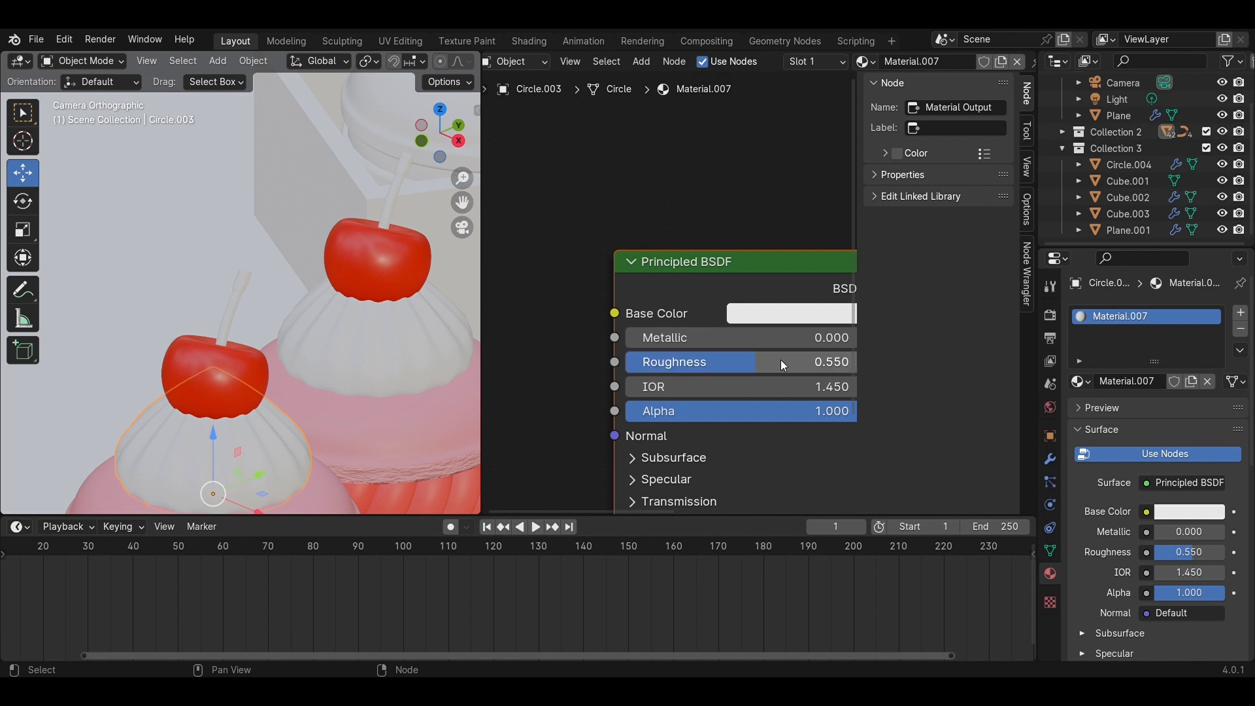
Create a new material with a dark brownish-red Base Color on the front cherry's stem and save the file
click(241, 285)
click(855, 60)
click(772, 318)
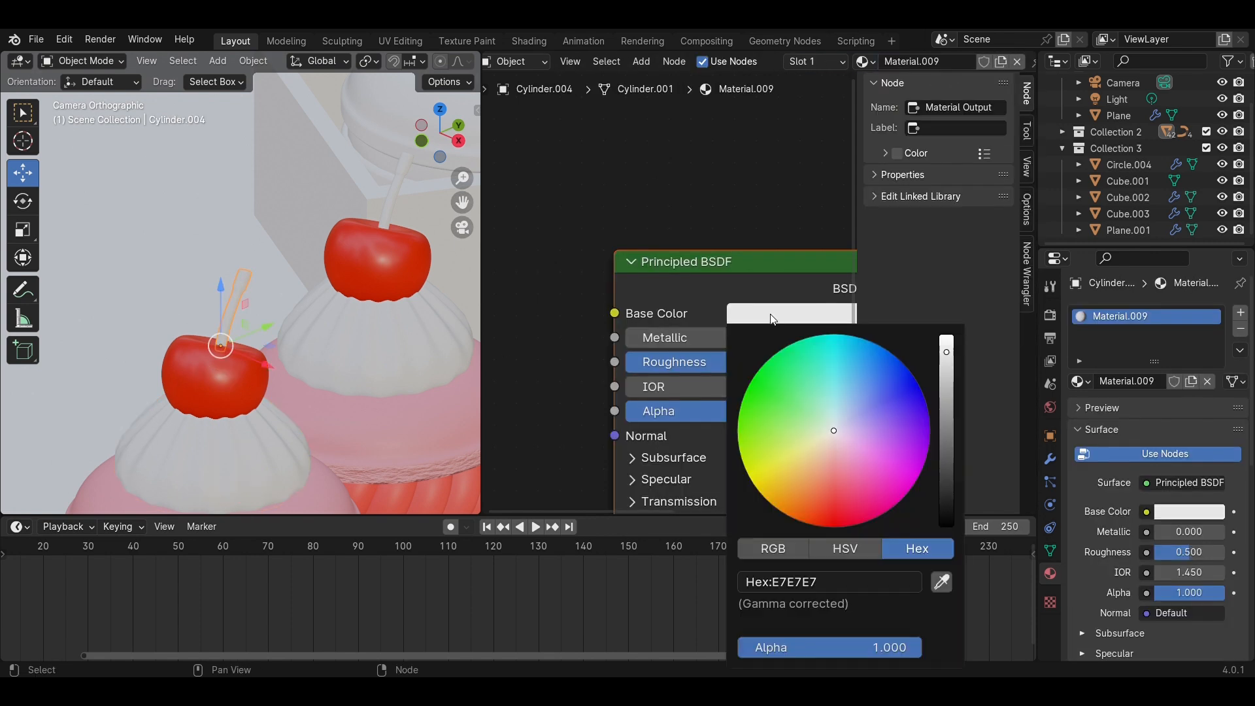
drag(834, 427, 823, 502)
drag(946, 351, 947, 414)
scroll(274, 386, down, 3)
key(ctrl+s)
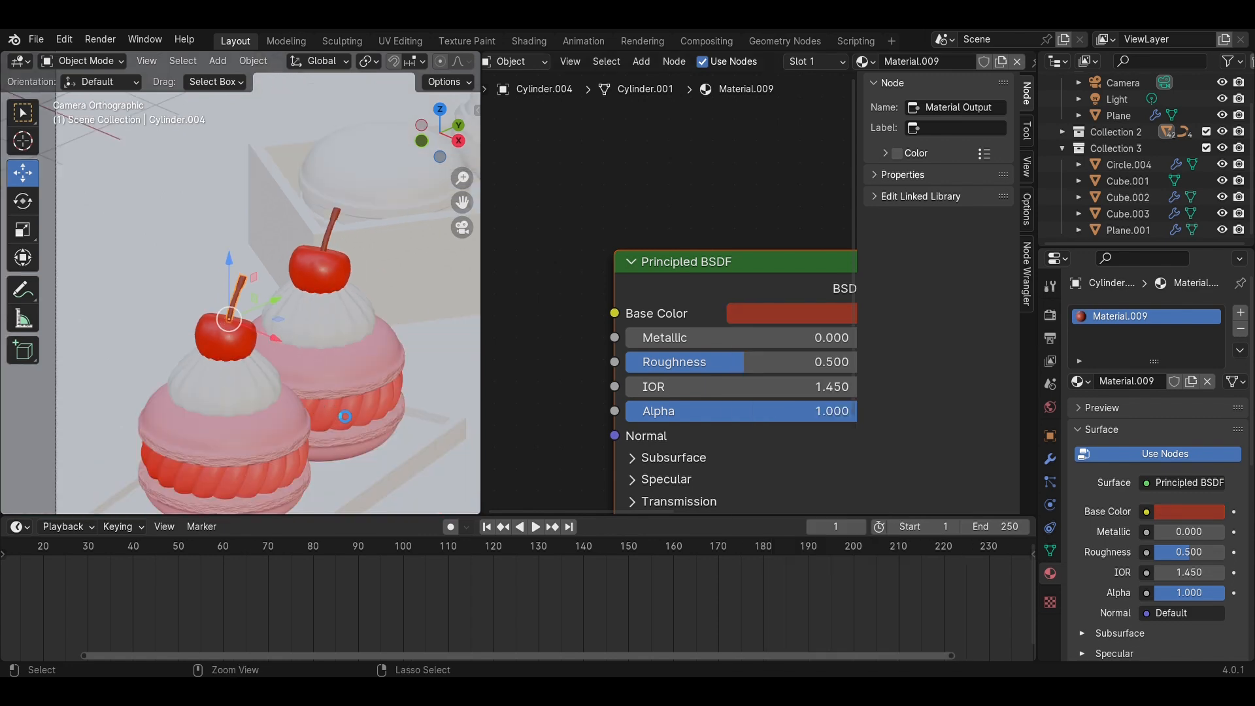
Select the large ground plane beneath the macarons and view the scene from the front
click(436, 336)
key(KP_1)
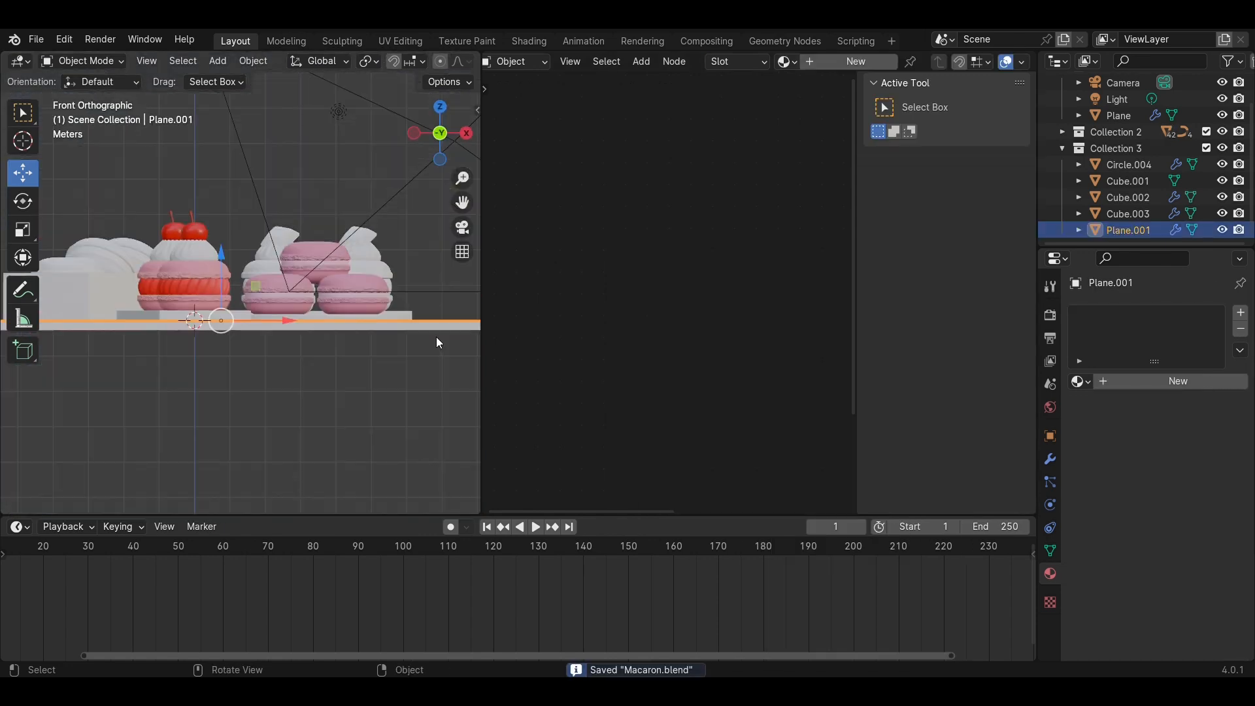
Inspect the dessert scene through the camera in rendered and material preview shading, and from the side
key(KP_0)
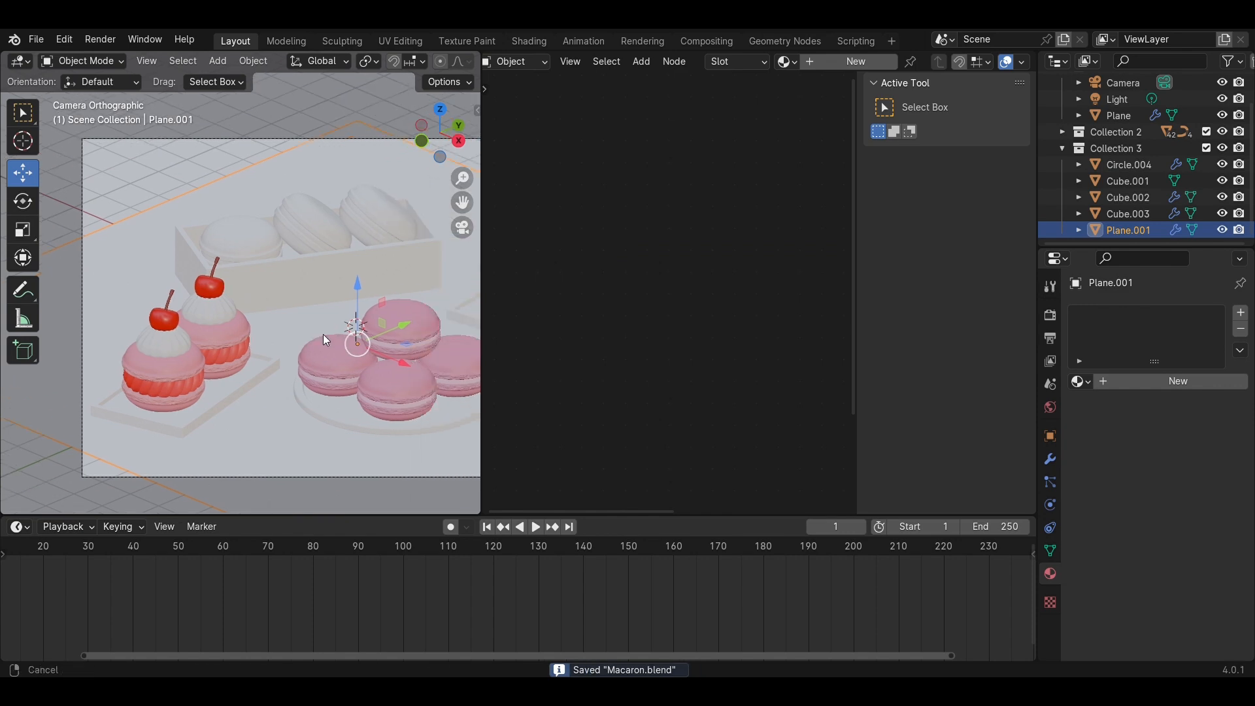
key(z)
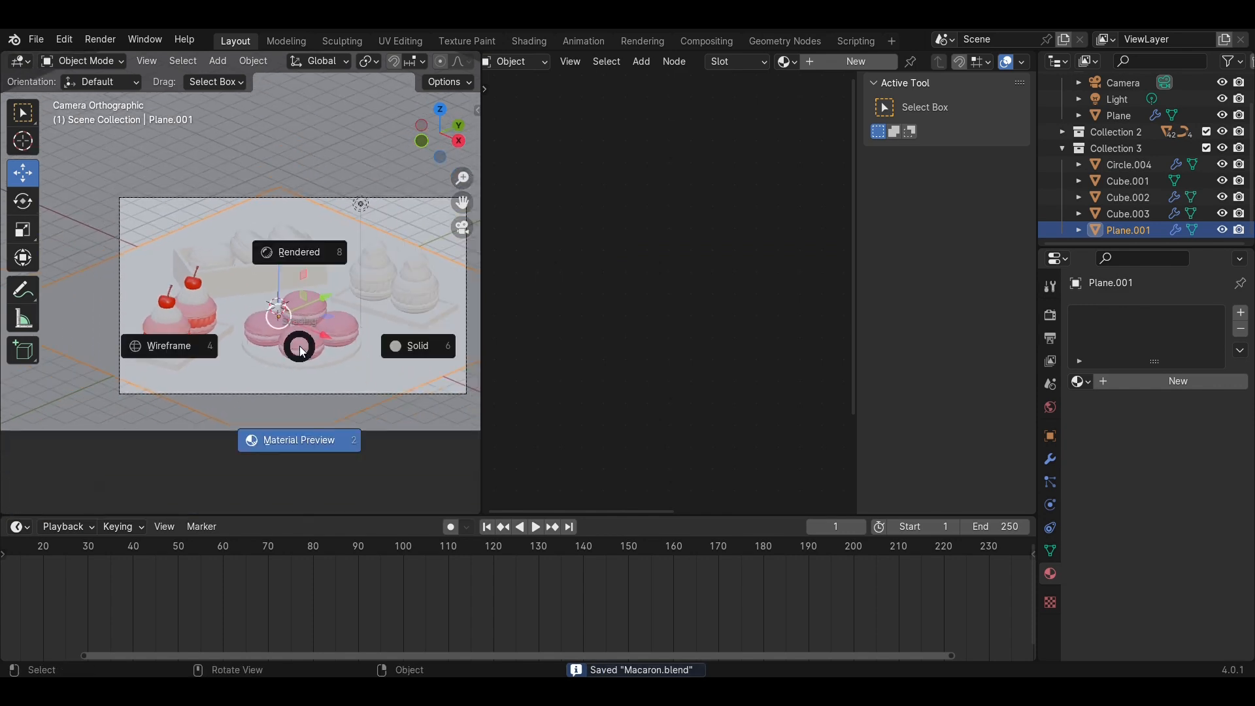
click(292, 256)
key(z)
click(304, 359)
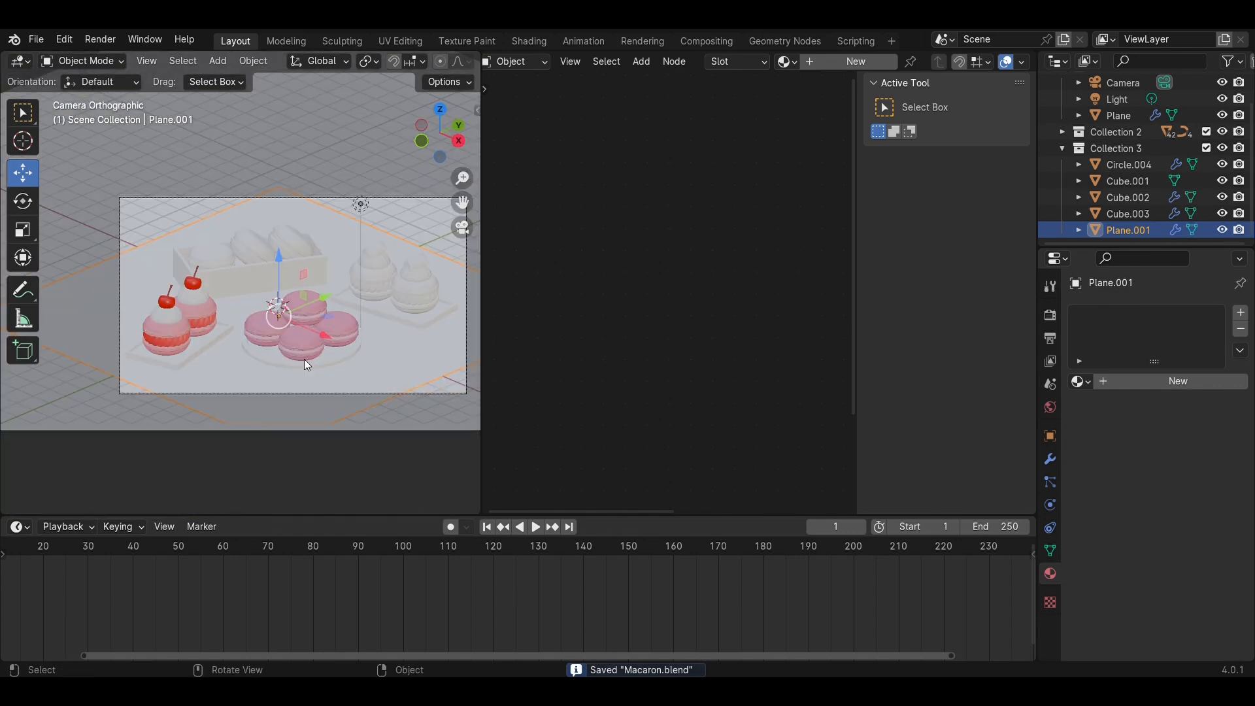
click(458, 142)
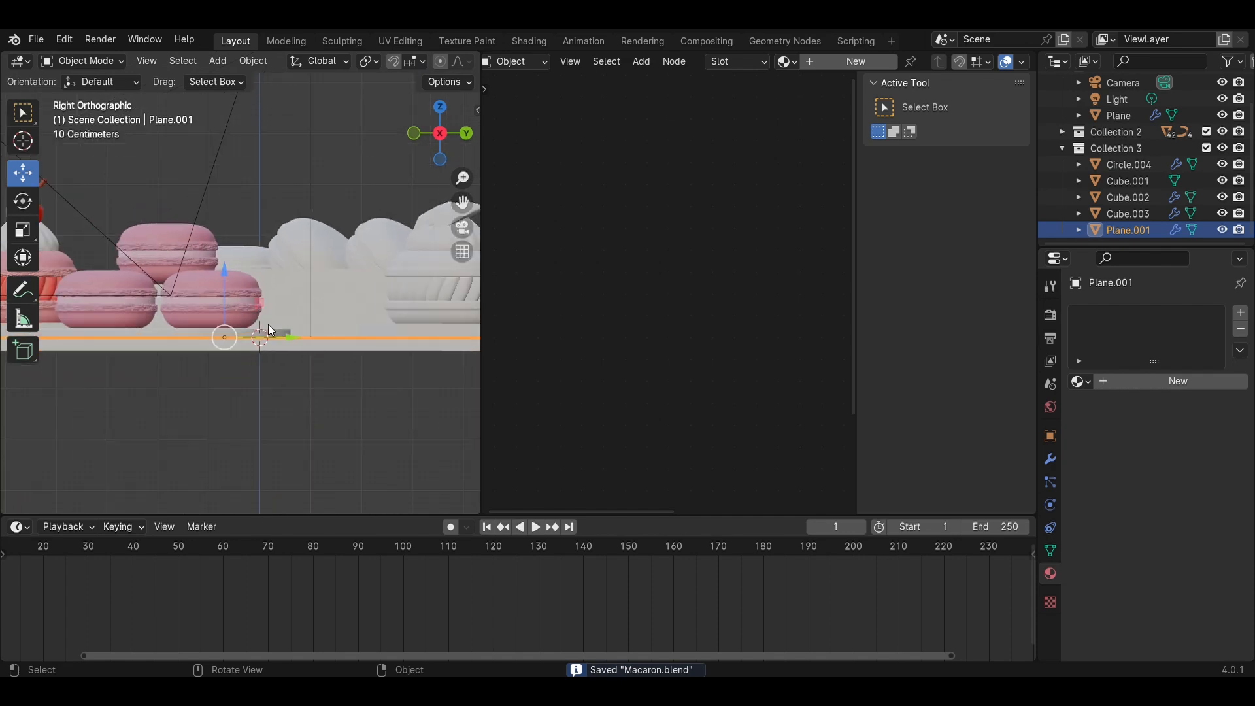
middle_drag(228, 338, 95, 378)
Apply the existing Material.001 to the upper shell of the rear uncolored cream-topped macaron in the camera view
key(KP_0)
key(Home)
scroll(286, 351, up, 4)
click(341, 310)
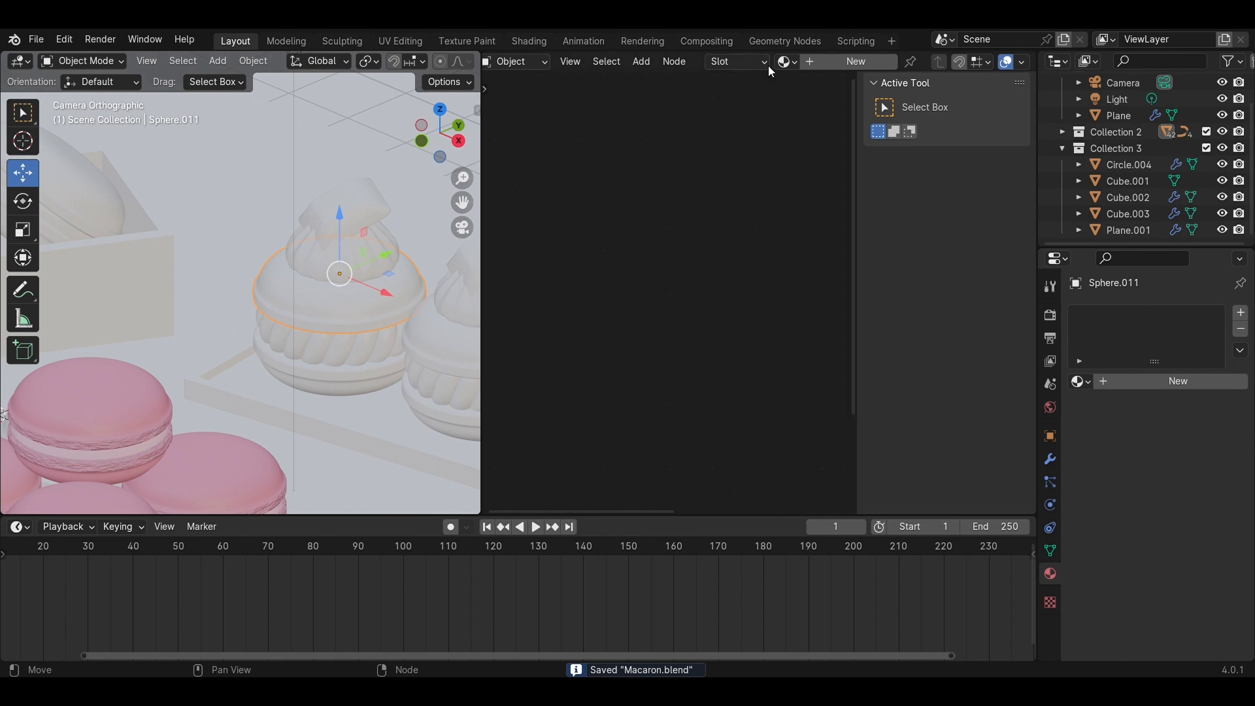
click(784, 62)
click(821, 118)
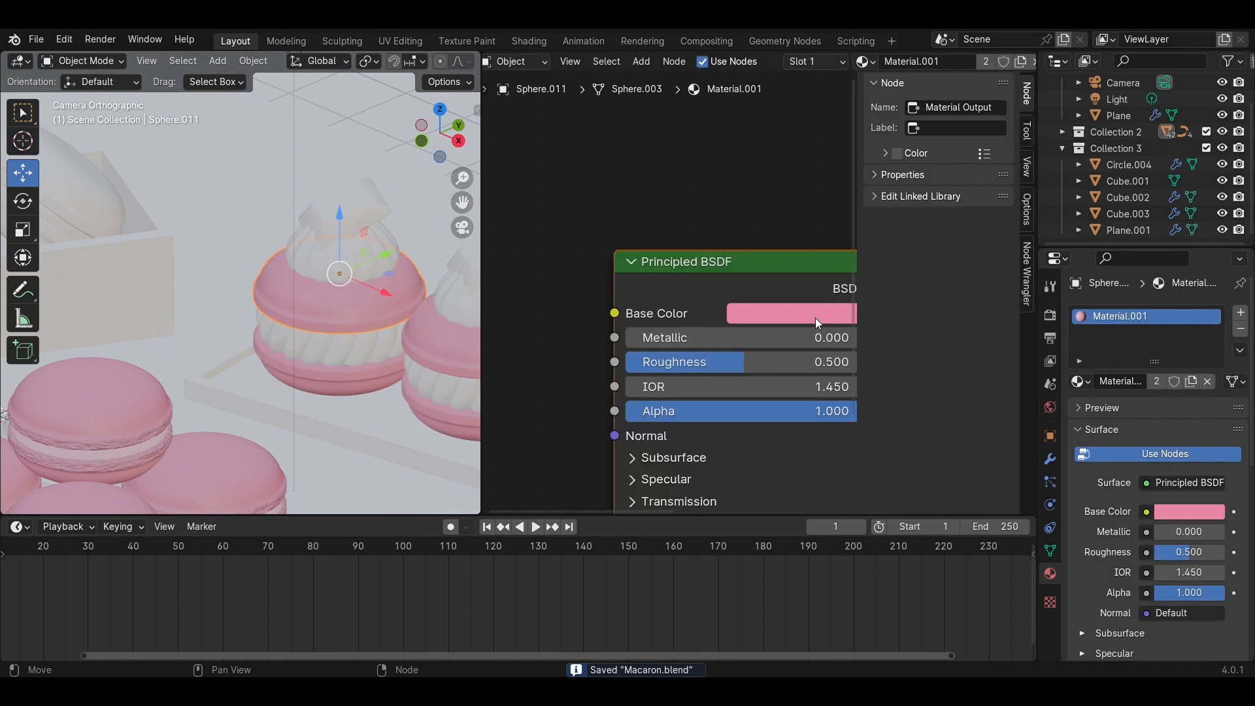
Make the shell's material a separate copy and change its base color to a dark orange-red
click(1022, 62)
click(772, 310)
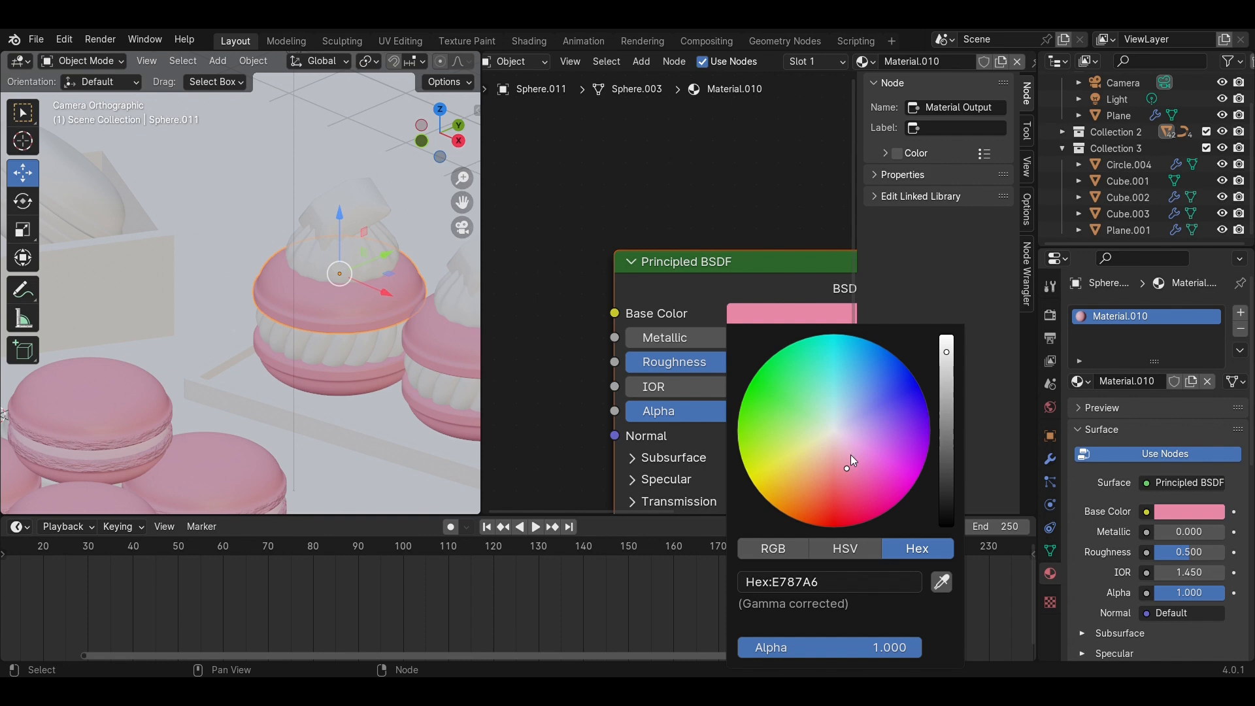
drag(847, 467, 826, 488)
drag(826, 488, 816, 507)
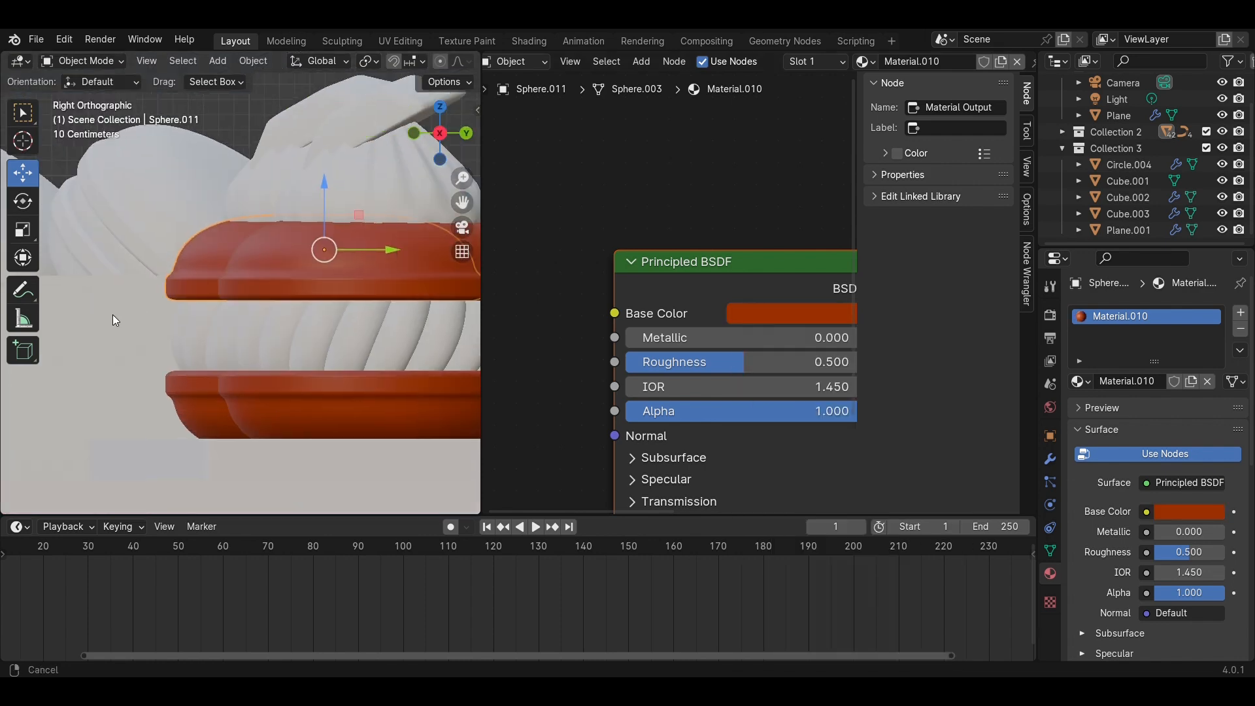
Select the lower rim faces of the upper shell in side view and assign them to a new second material slot
shift+middle_drag(113, 315, 95, 322)
key(Tab)
shift+middle_drag(375, 340, 266, 340)
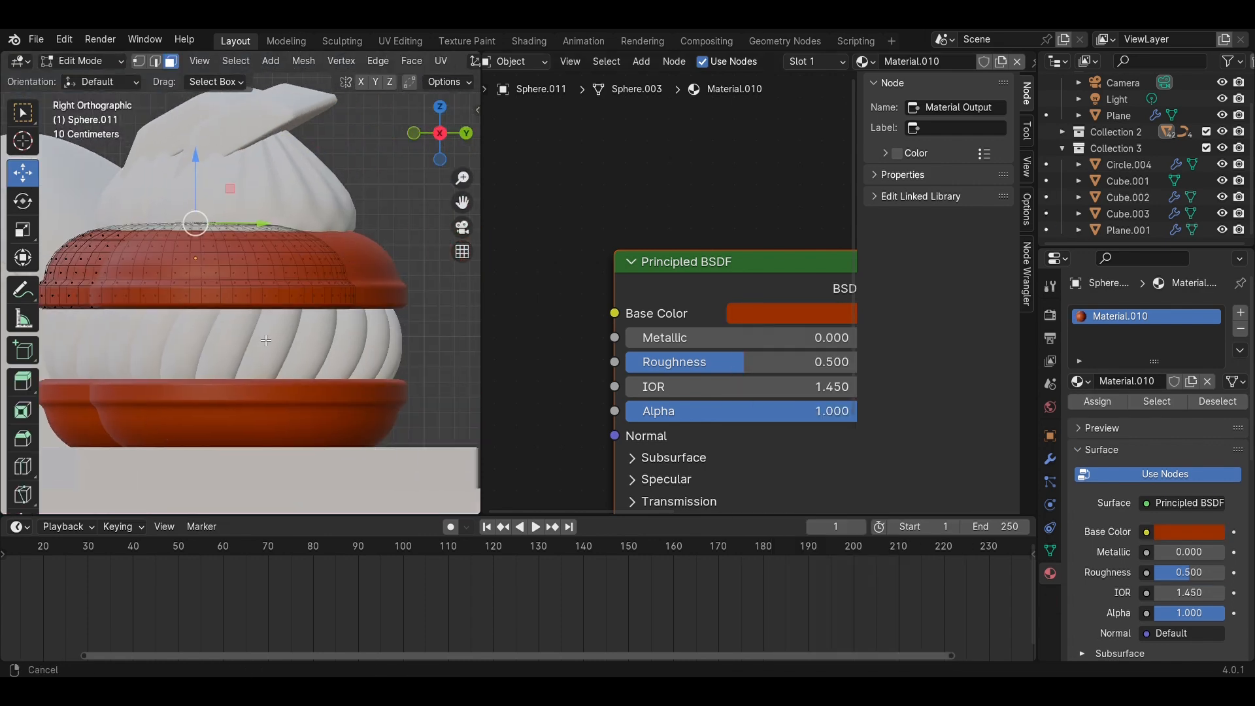
shift+middle_drag(383, 343, 419, 351)
drag(417, 335, 49, 295)
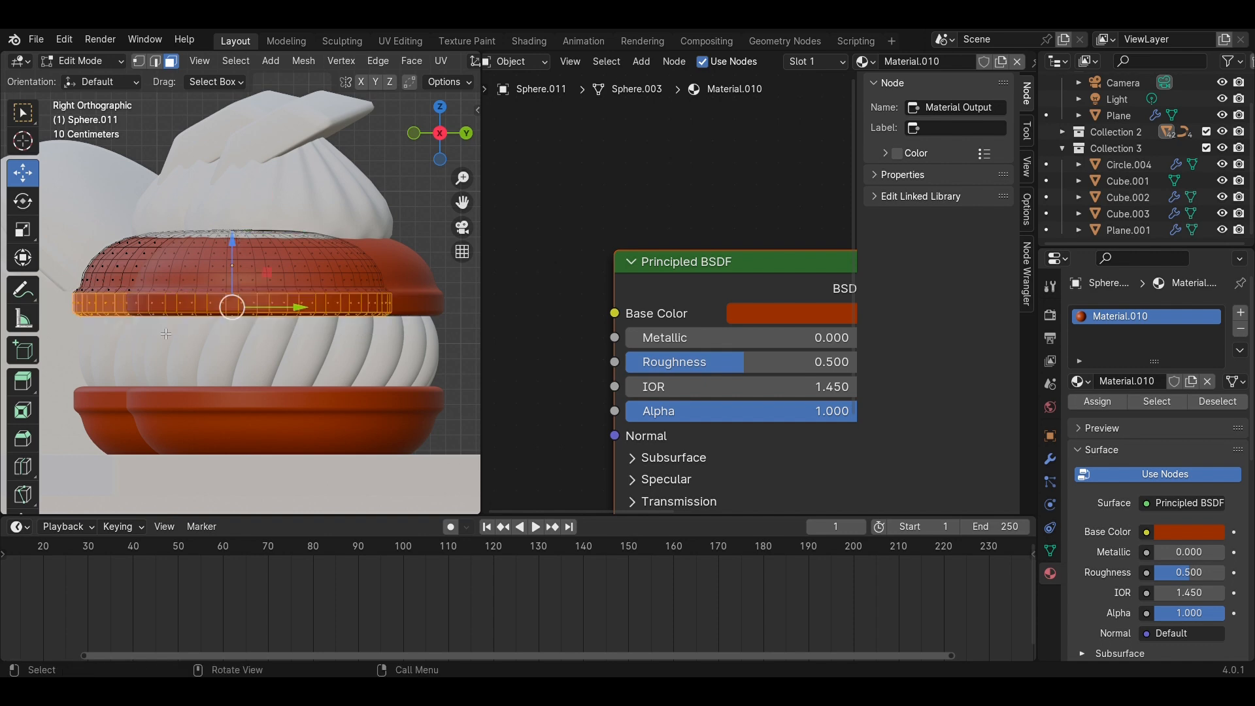
click(1239, 312)
click(1093, 434)
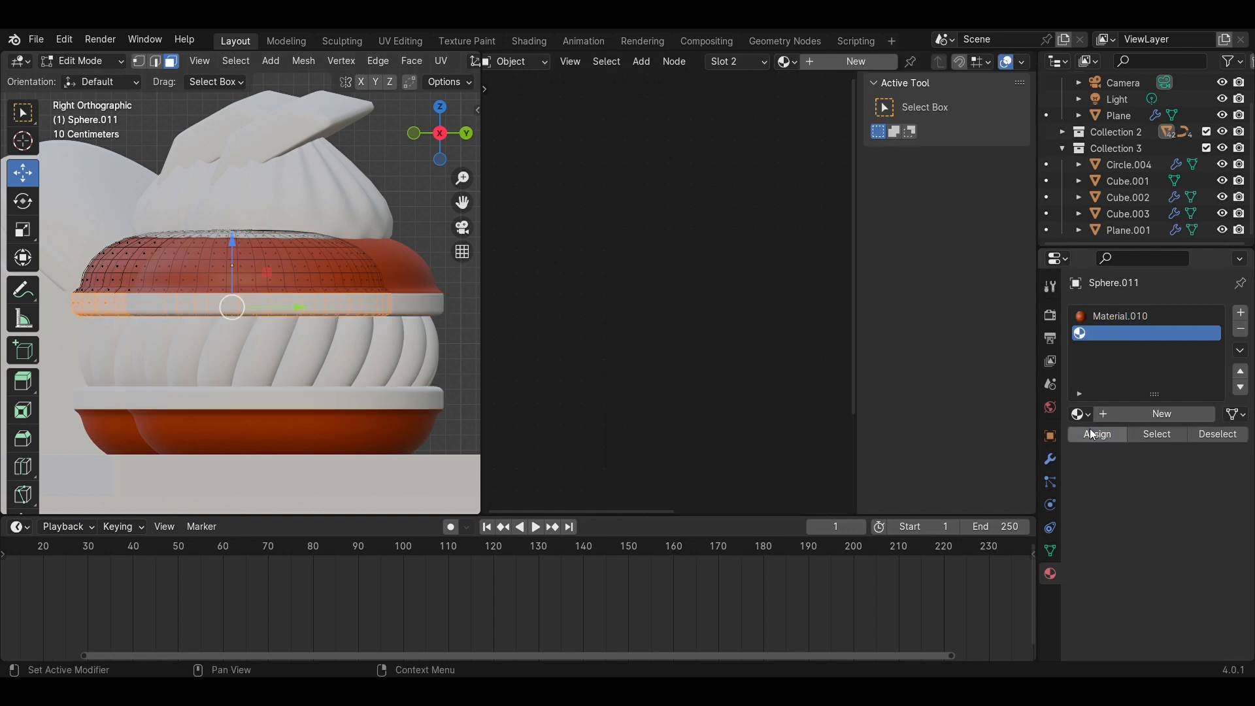
Use the existing Material.005 in the rim's slot and finish editing the mesh
click(1080, 413)
click(947, 518)
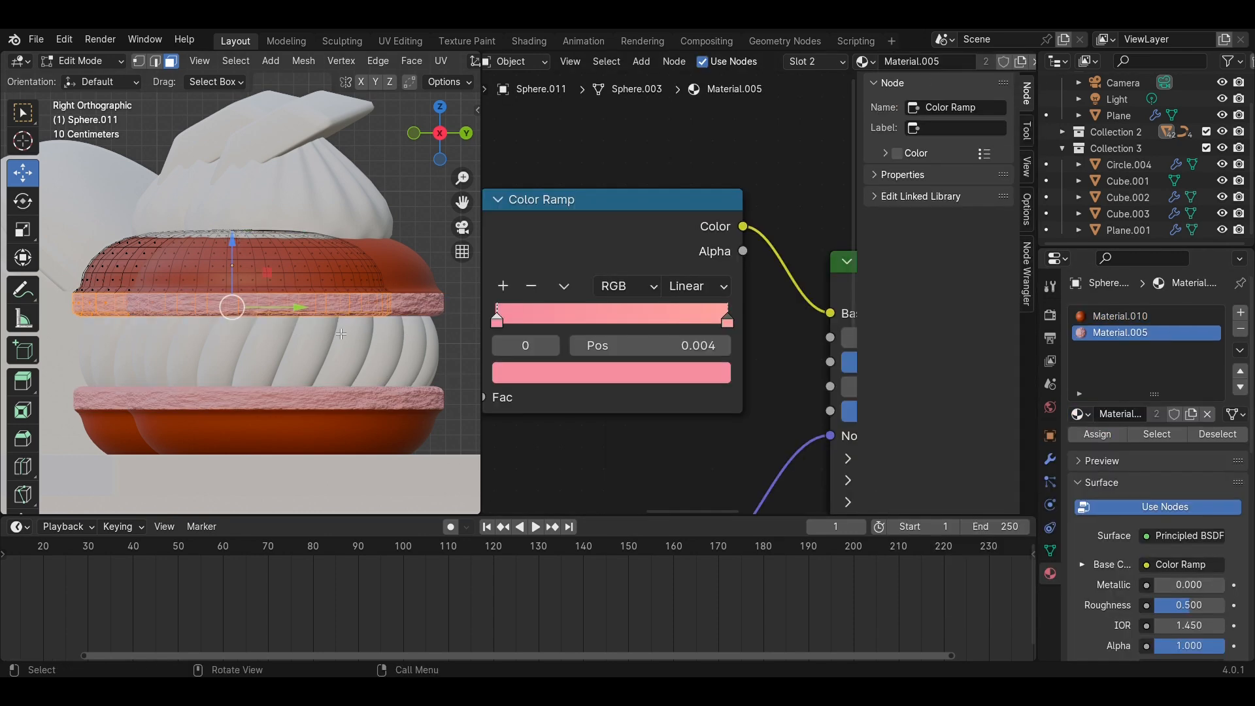
middle_drag(341, 334, 273, 320)
key(Tab)
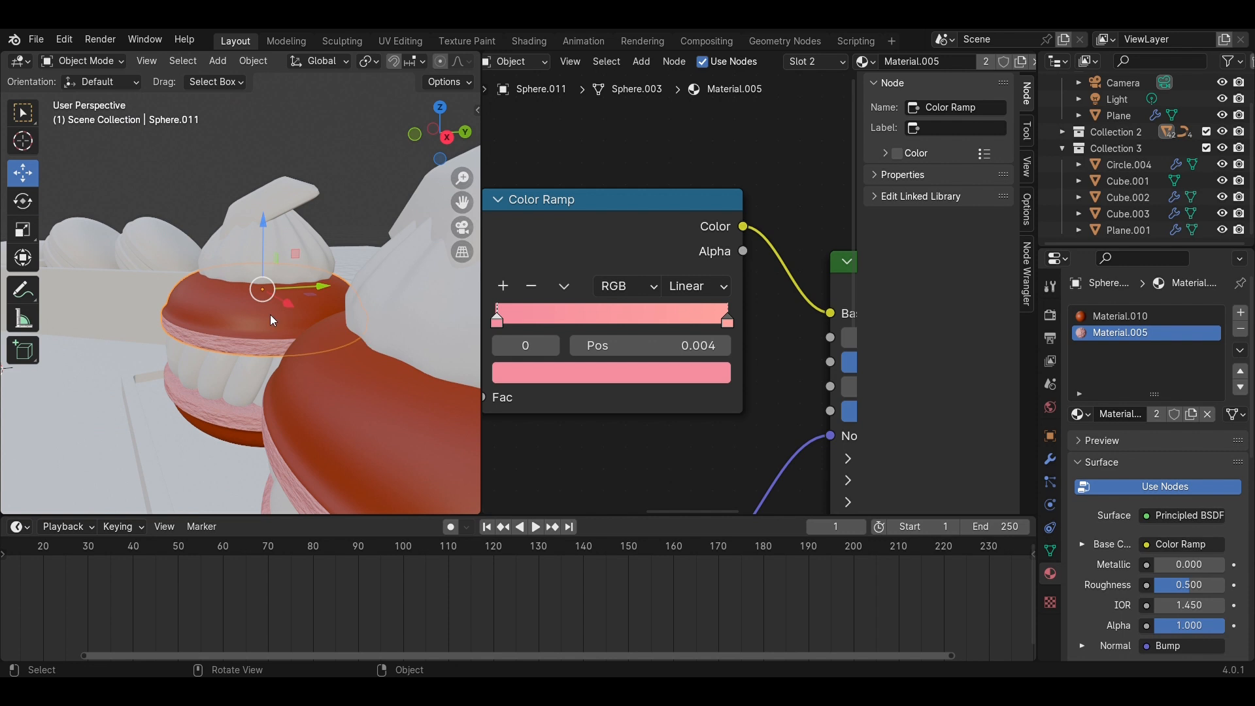
Make the rim's Material.005 a separate copy and set its first Color Ramp stop to the shell's base color, hex 9C3000
click(1120, 316)
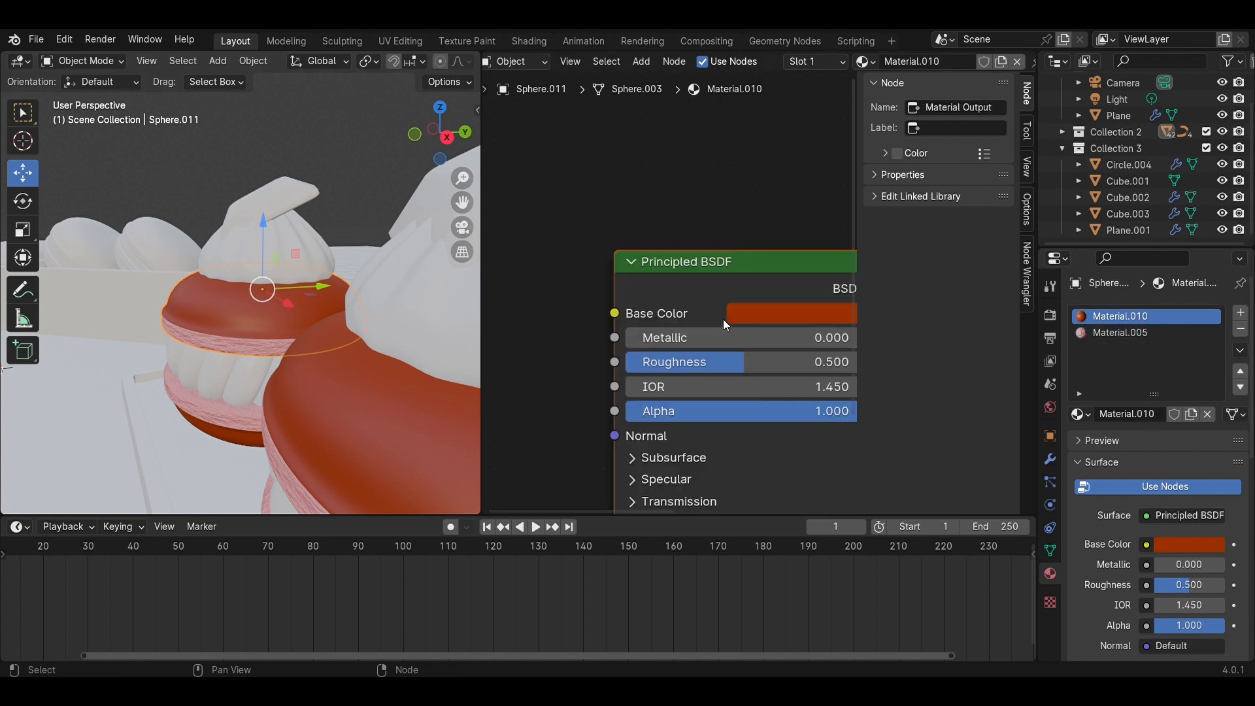
click(797, 310)
click(1120, 332)
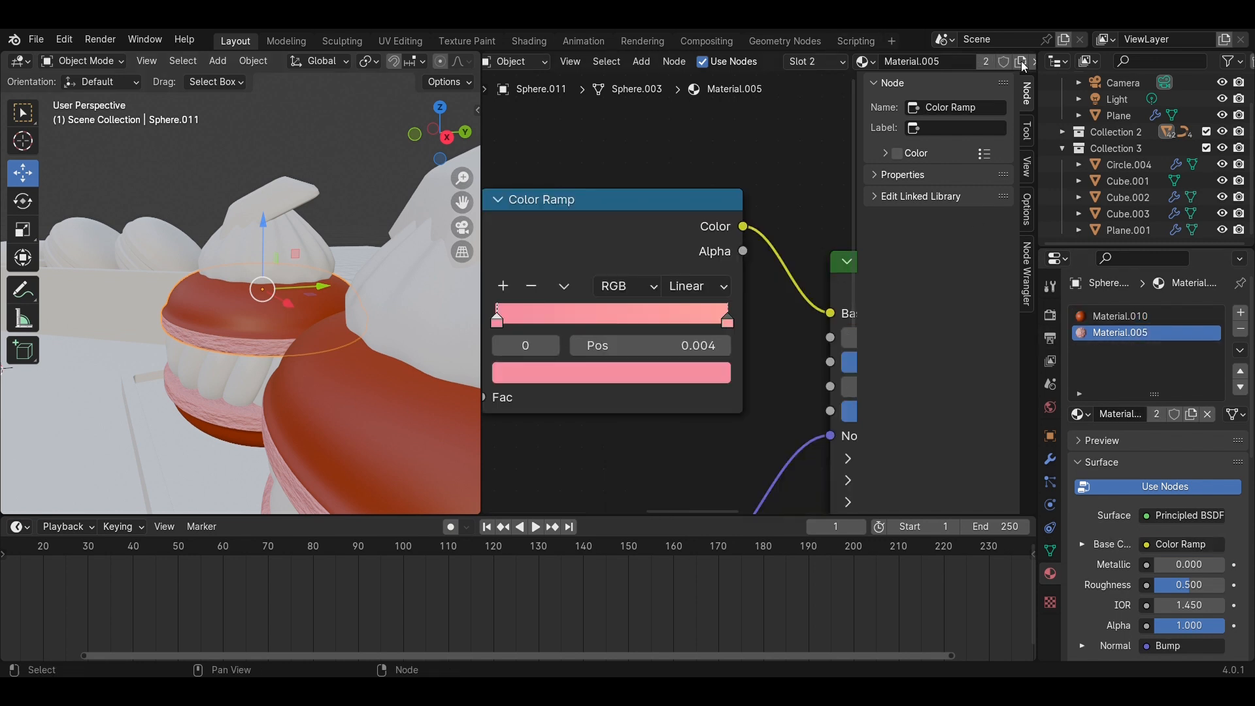
click(1022, 62)
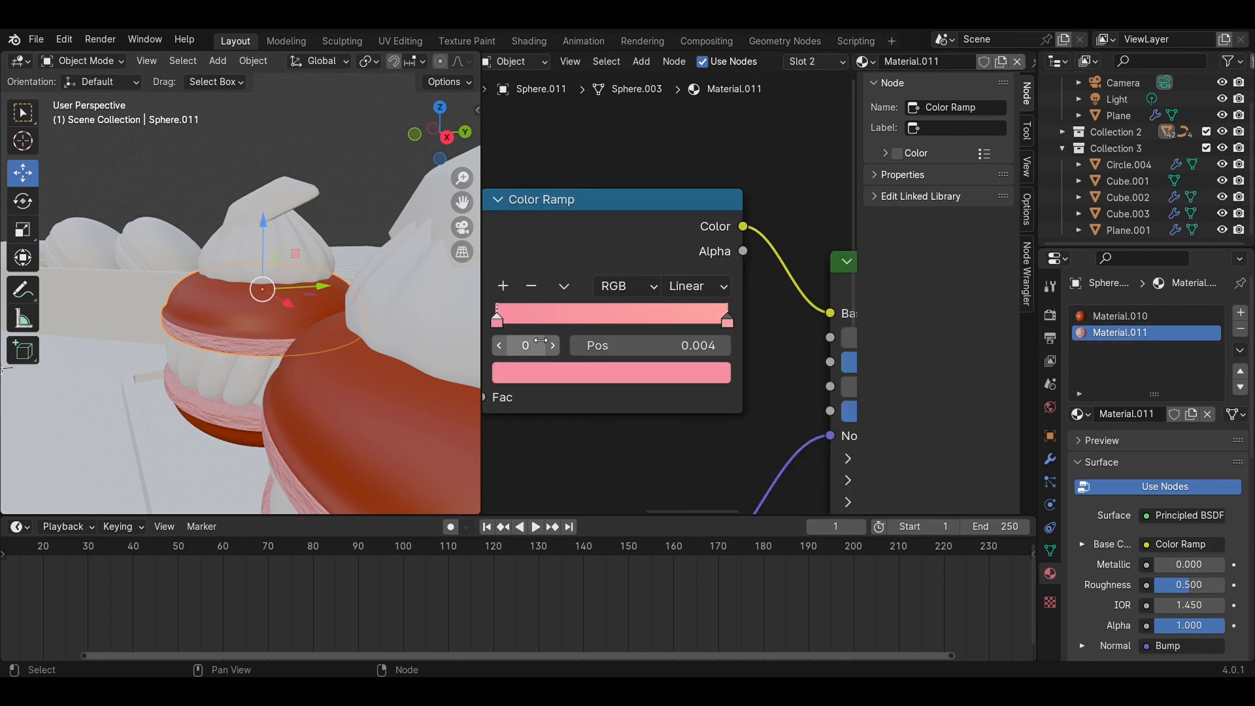
click(574, 373)
click(618, 295)
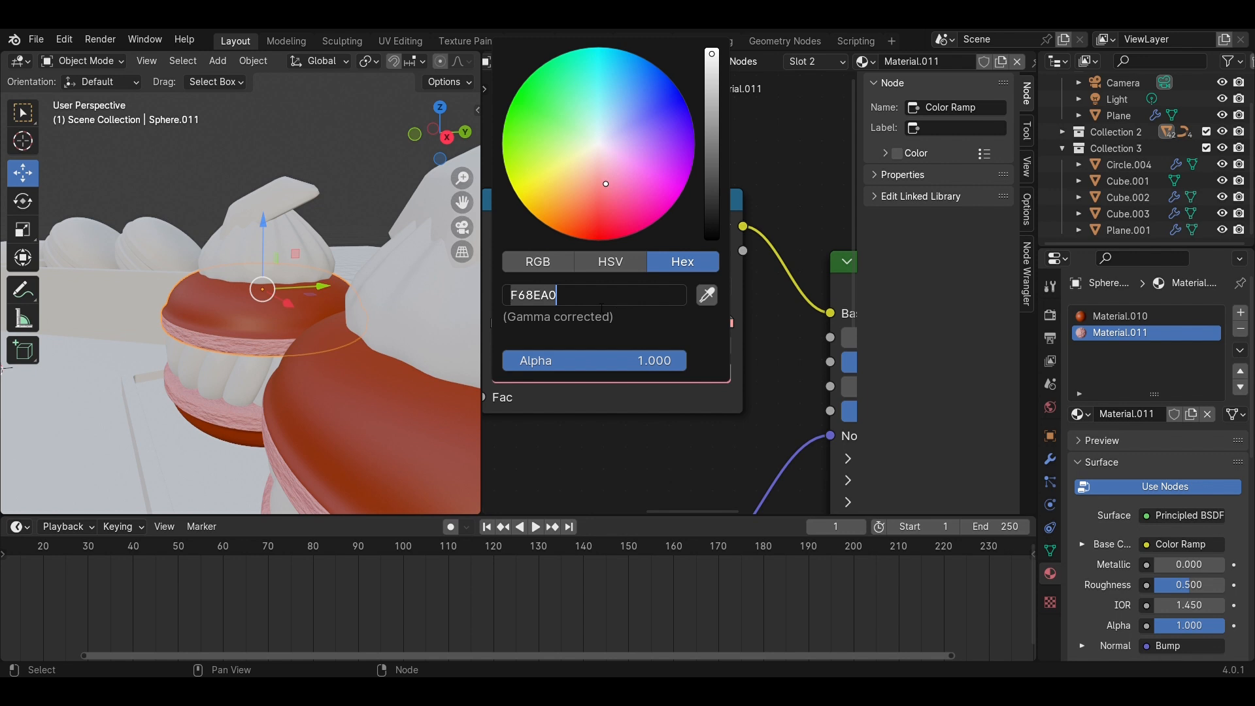
text(9c30)
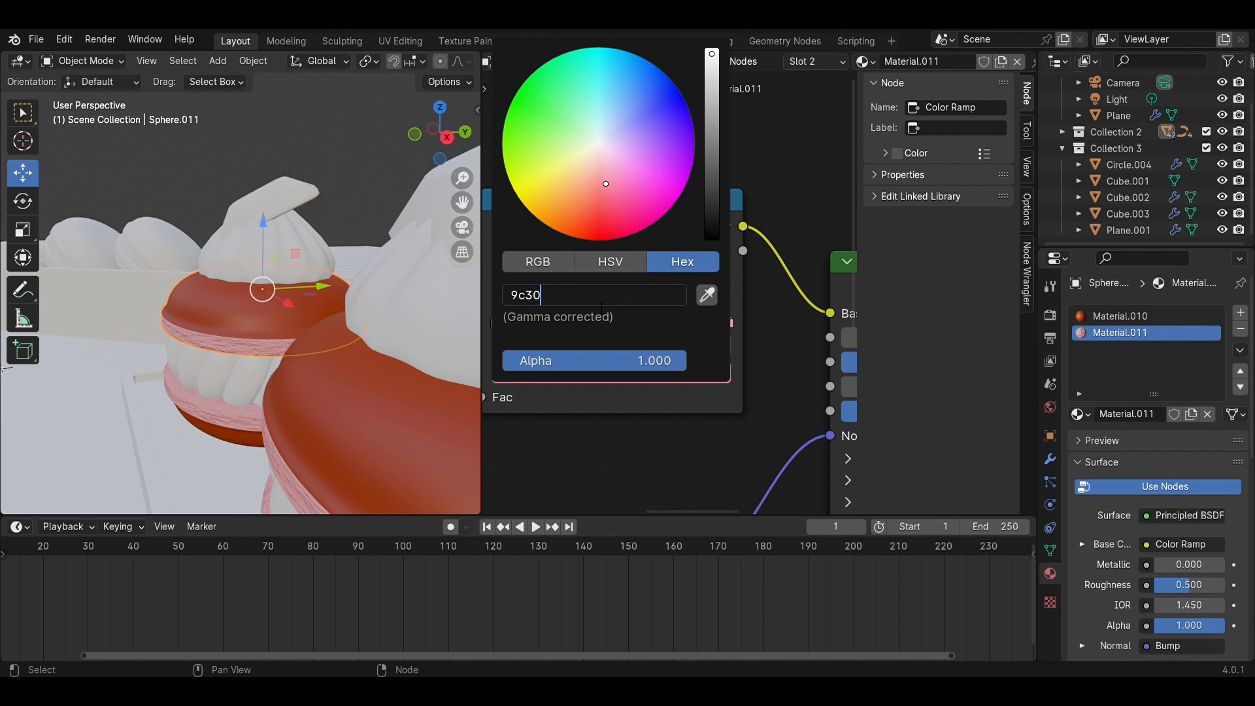
text(00)
key(Return)
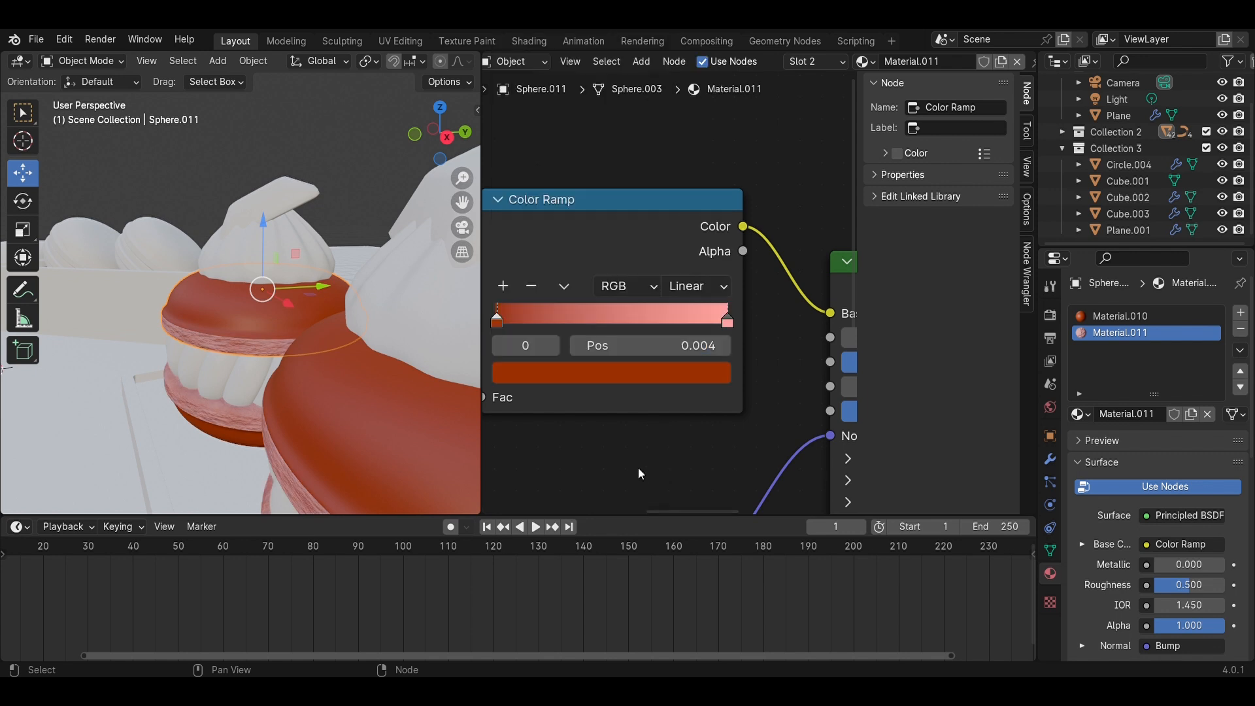
Set the last Color Ramp stop of the rim material to orange-red, hex C43B0C
scroll(241, 377, up, 3)
middle_drag(341, 392, 438, 308)
click(725, 320)
click(655, 374)
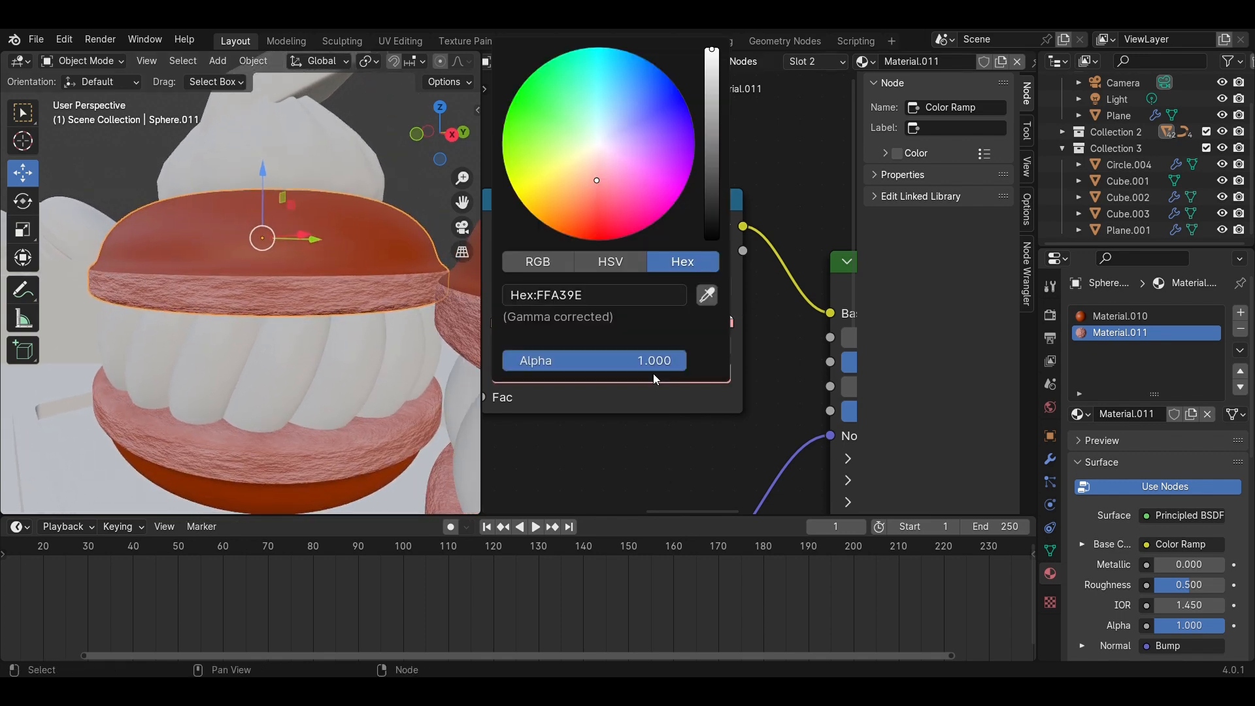
drag(591, 180, 574, 230)
drag(711, 54, 711, 91)
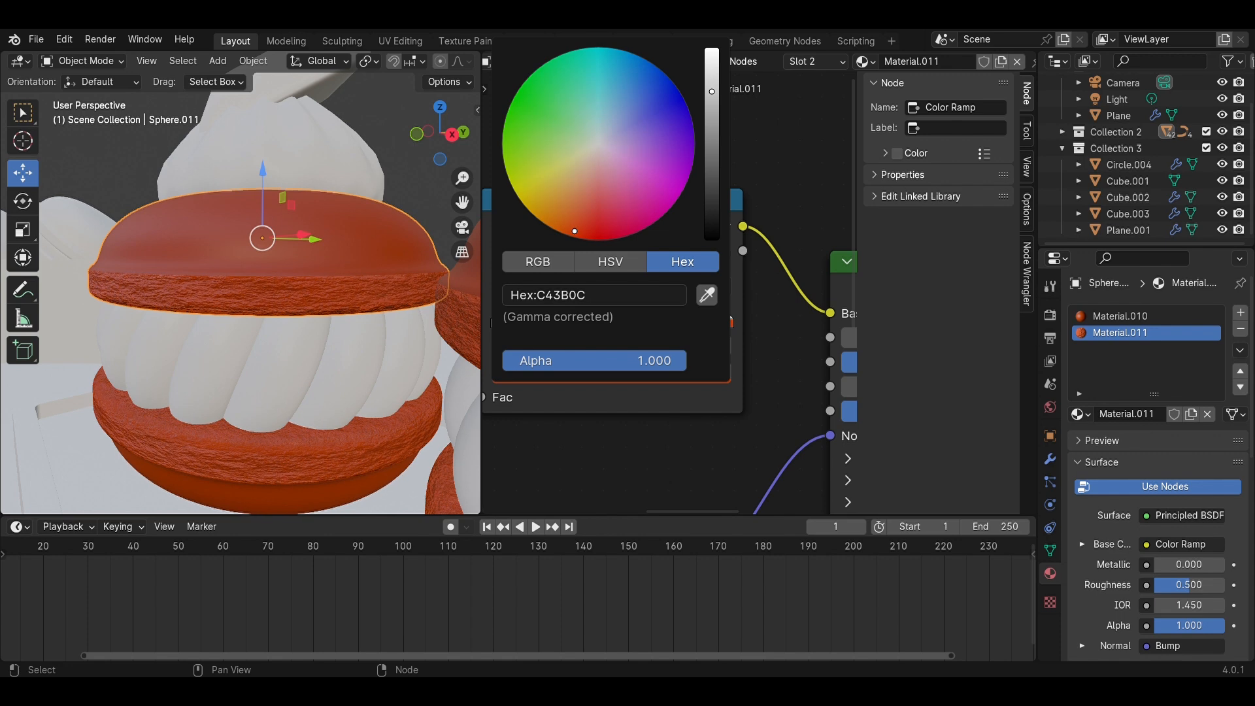
Return to the camera view of the recolored macarons and save the file
scroll(376, 202, down, 4)
key(KP_0)
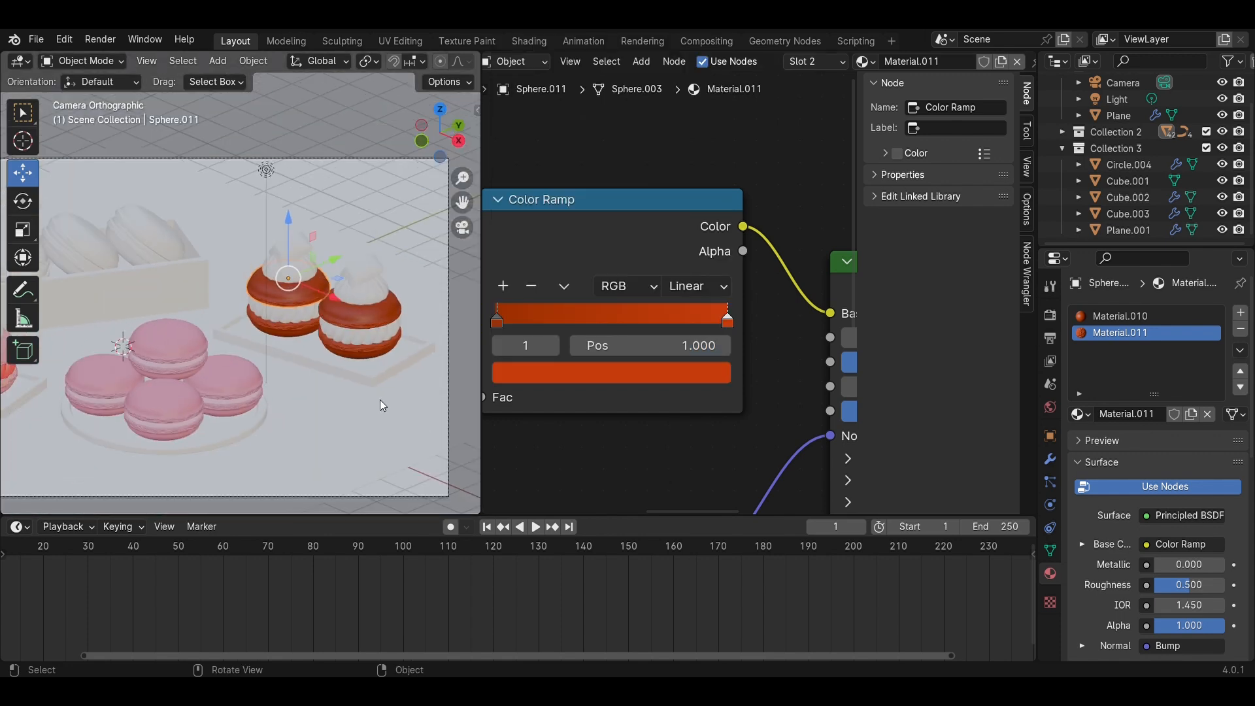
scroll(350, 394, up, 6)
key(ctrl+s)
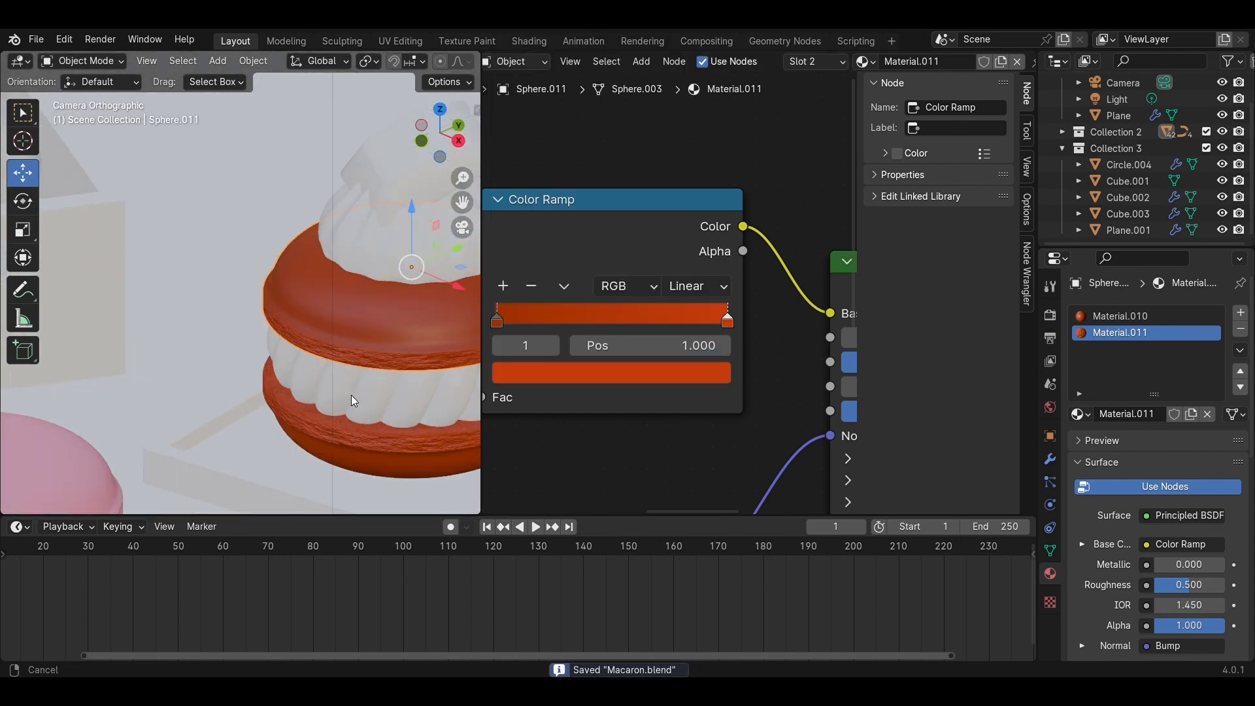
Apply the existing Material.006 to the spiral filling of the rear dark orange-red macaron
shift+middle_drag(351, 394, 281, 451)
click(281, 449)
scroll(281, 439, down, 3)
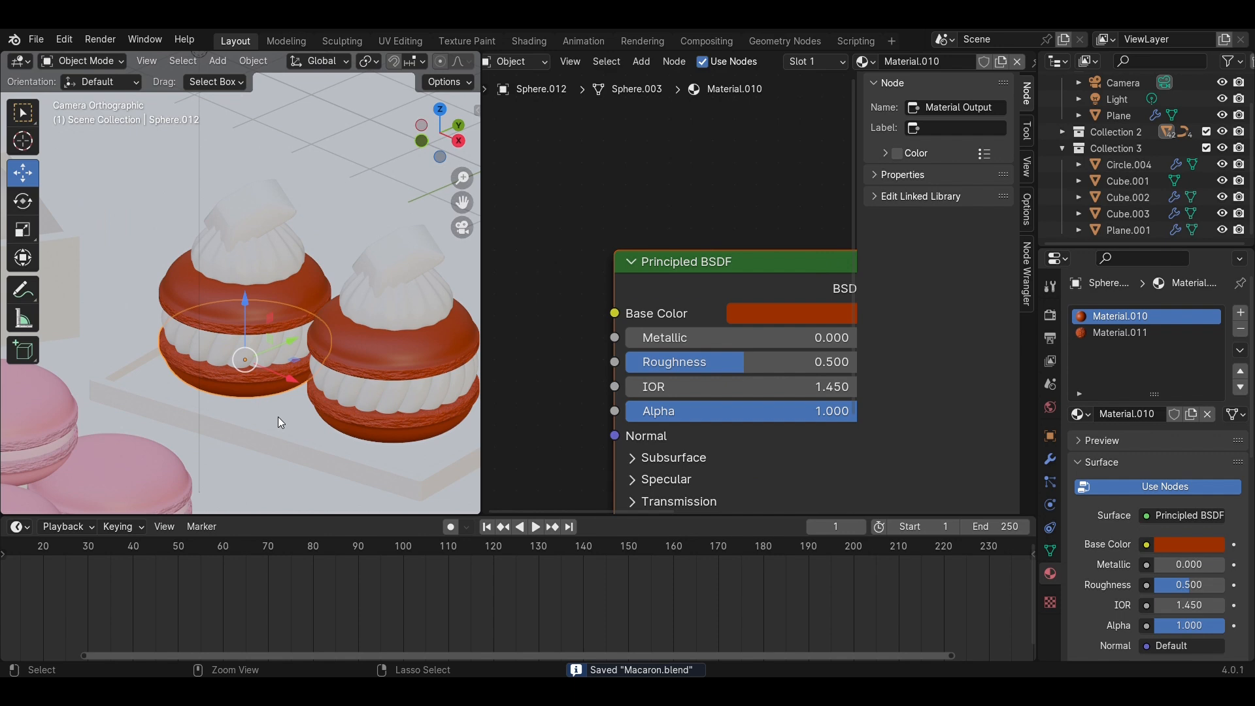
click(264, 361)
click(785, 61)
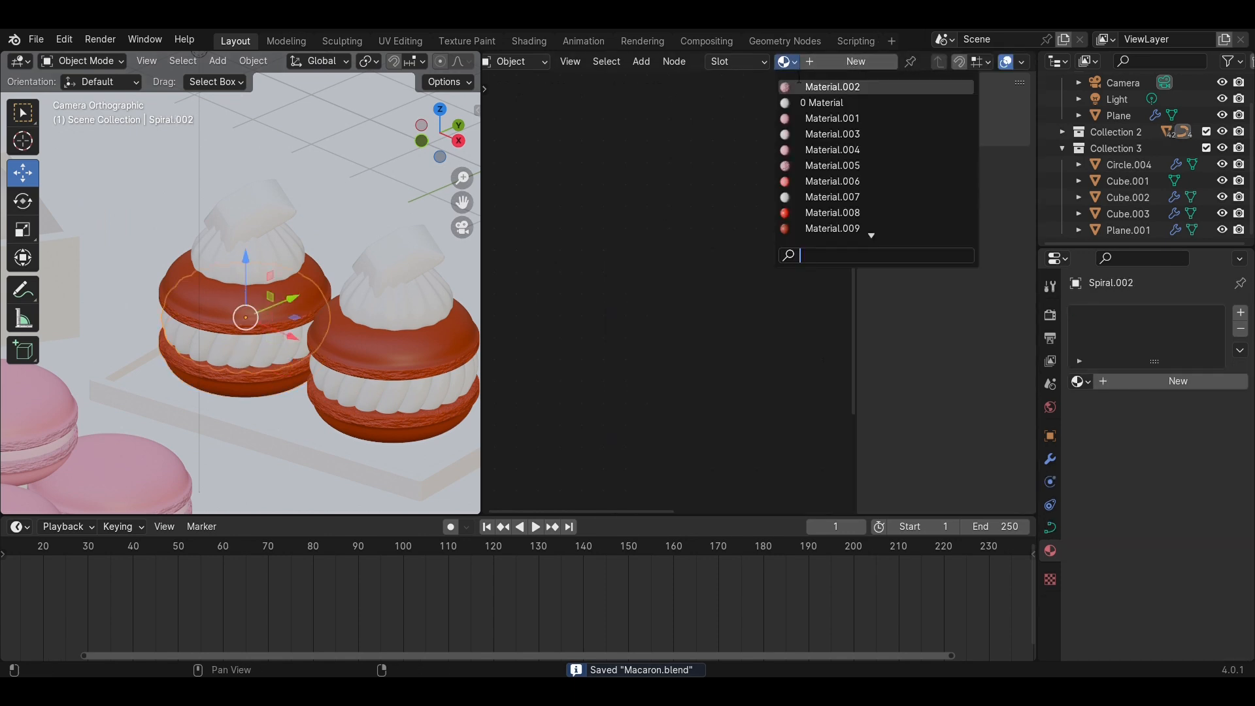
click(829, 183)
Make the filling's material a separate copy and change its first Color Ramp stop to a dark orange-brown
scroll(657, 312, up, 2)
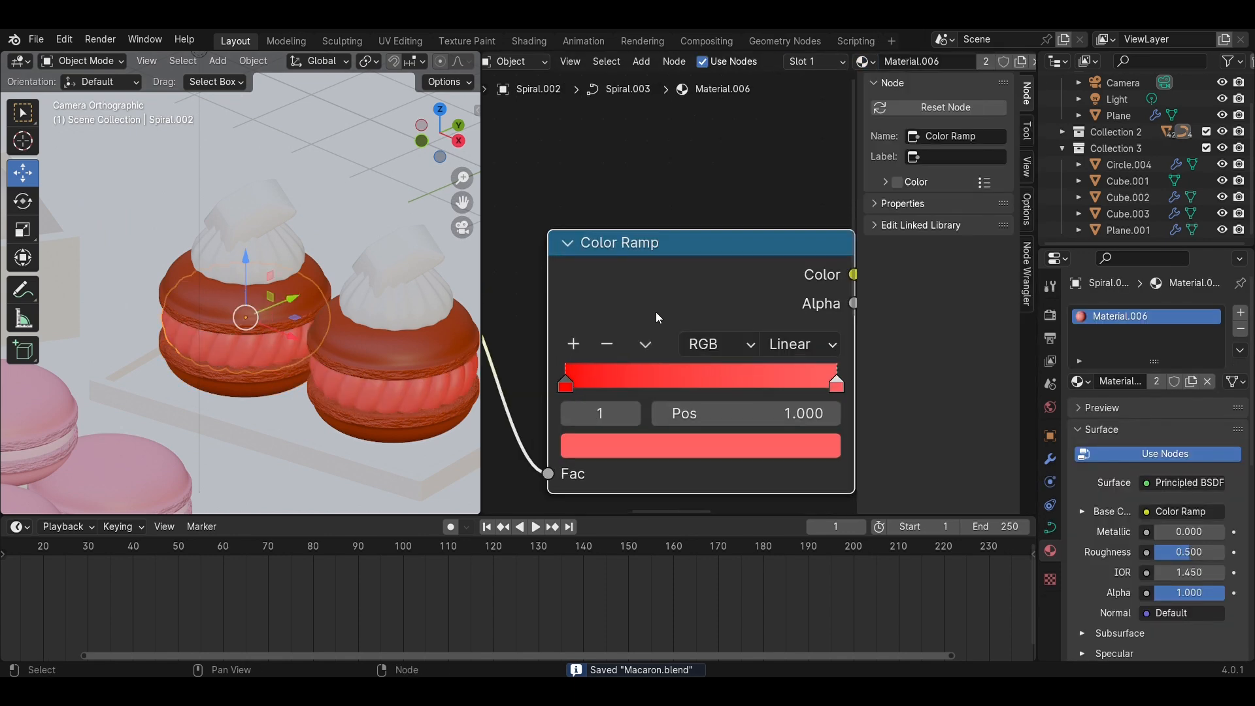
scroll(661, 312, down, 6)
click(1021, 62)
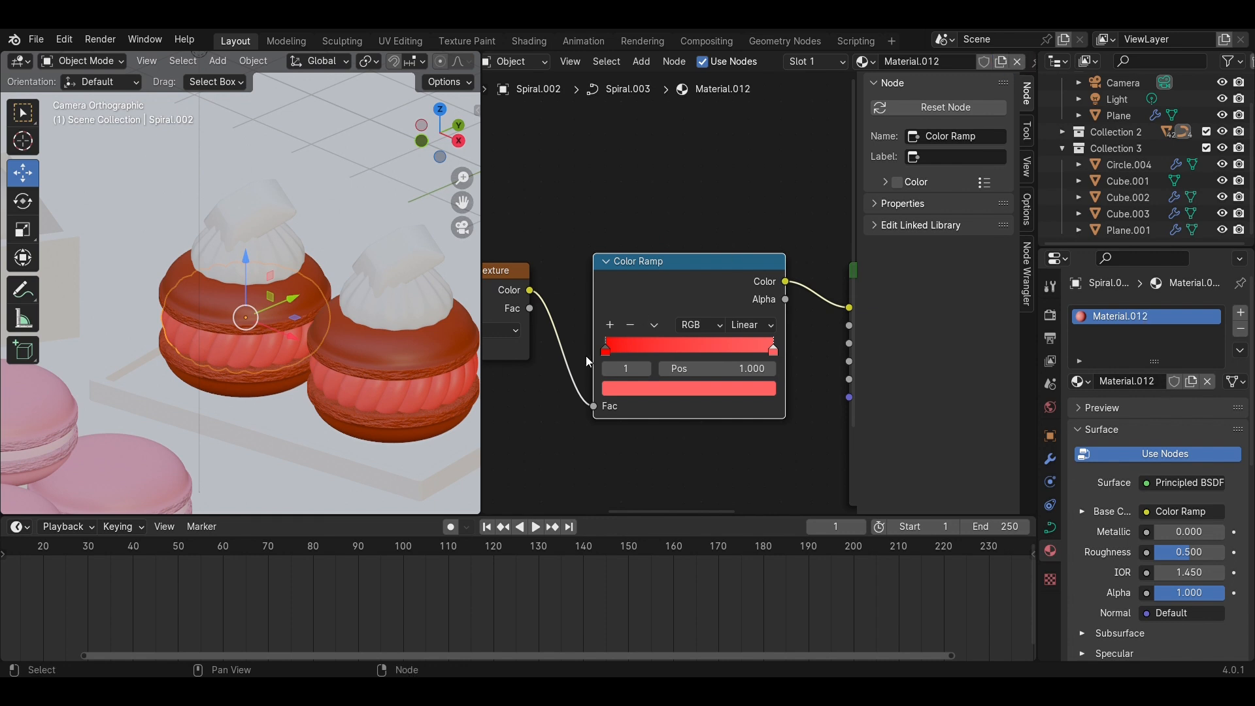
click(606, 350)
click(633, 397)
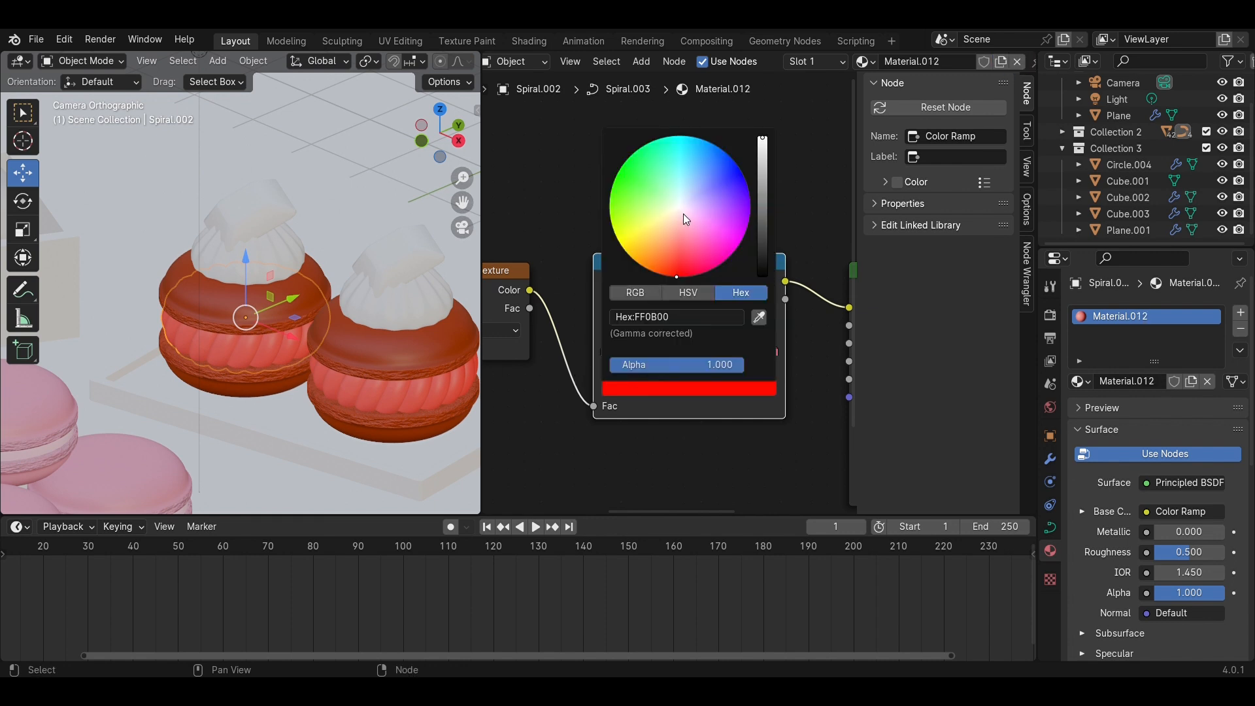
drag(766, 147, 762, 212)
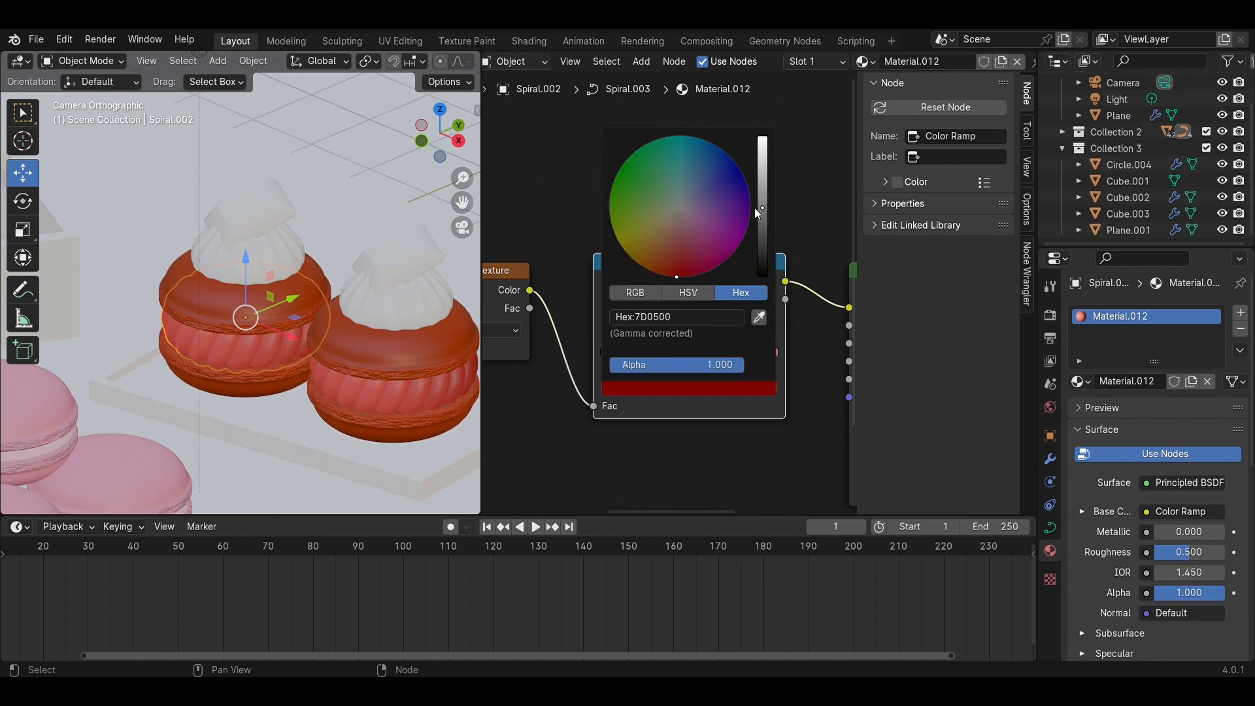
drag(675, 276, 646, 268)
Darken the filling's last Color Ramp stop to a deeper orange and save the file
click(774, 350)
click(717, 388)
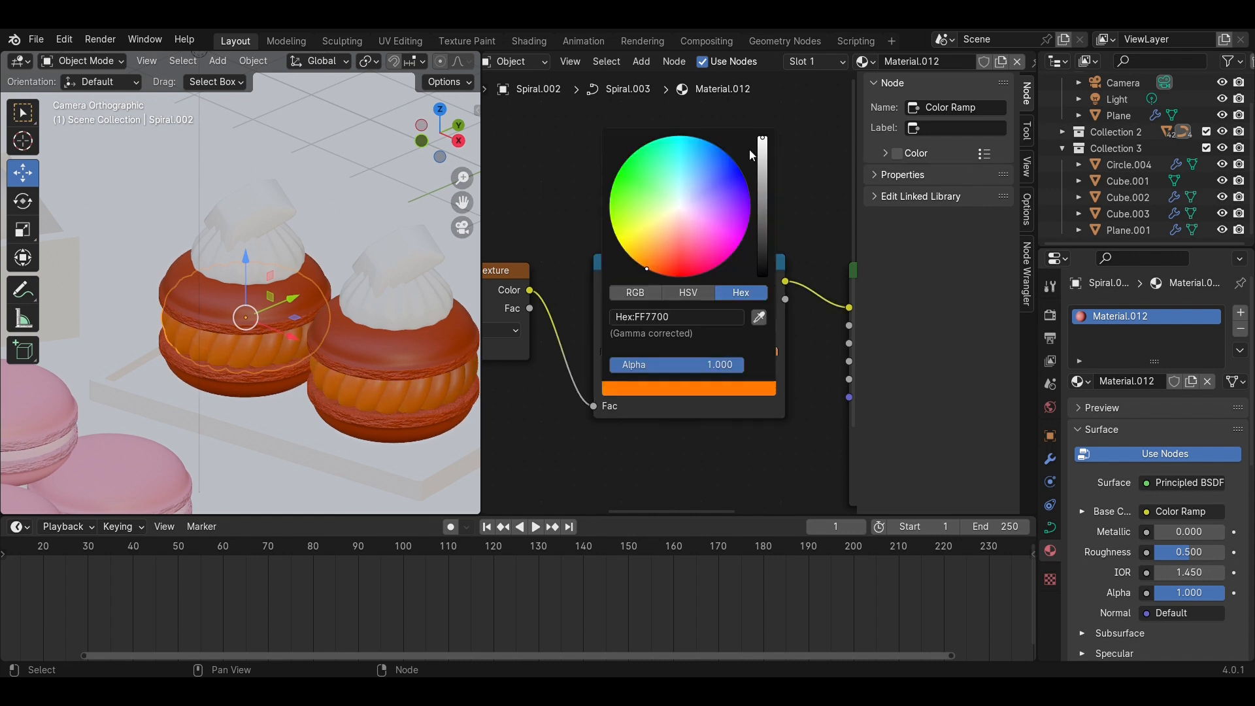
drag(762, 143, 765, 169)
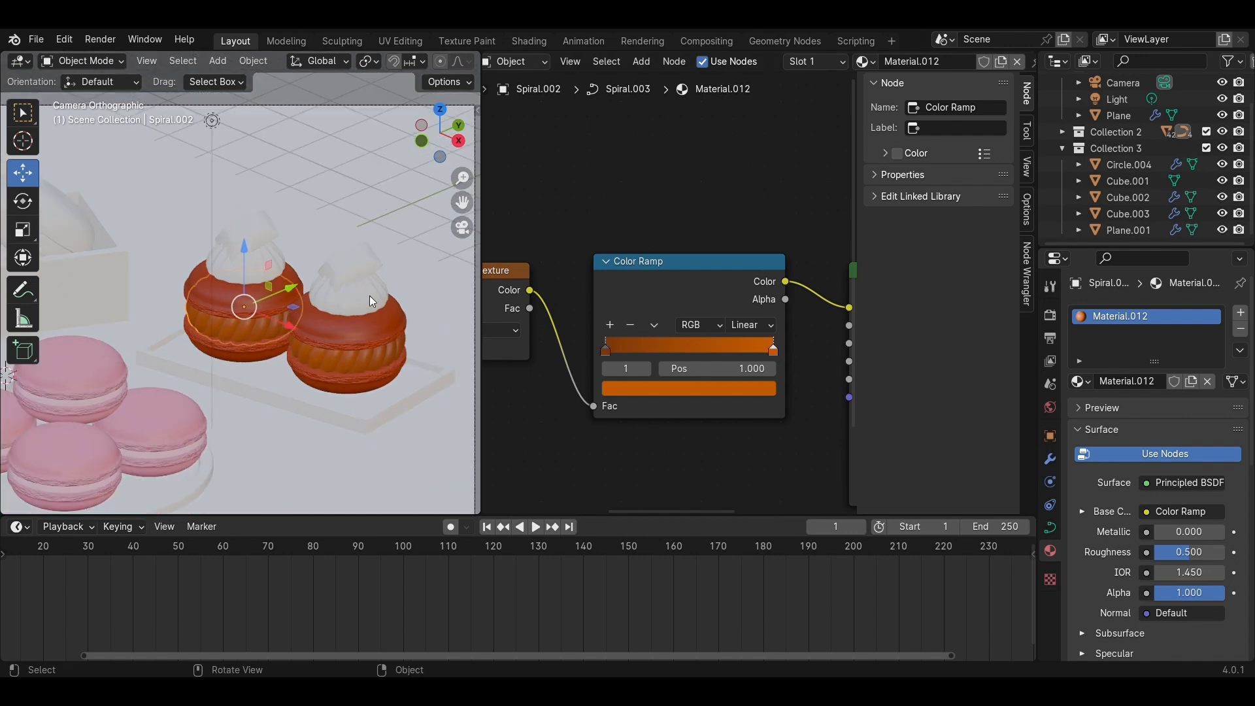
key(ctrl+s)
Apply the existing white Material.007 to the whipped cream on the front orange-red macaron
scroll(371, 292, up, 2)
click(374, 293)
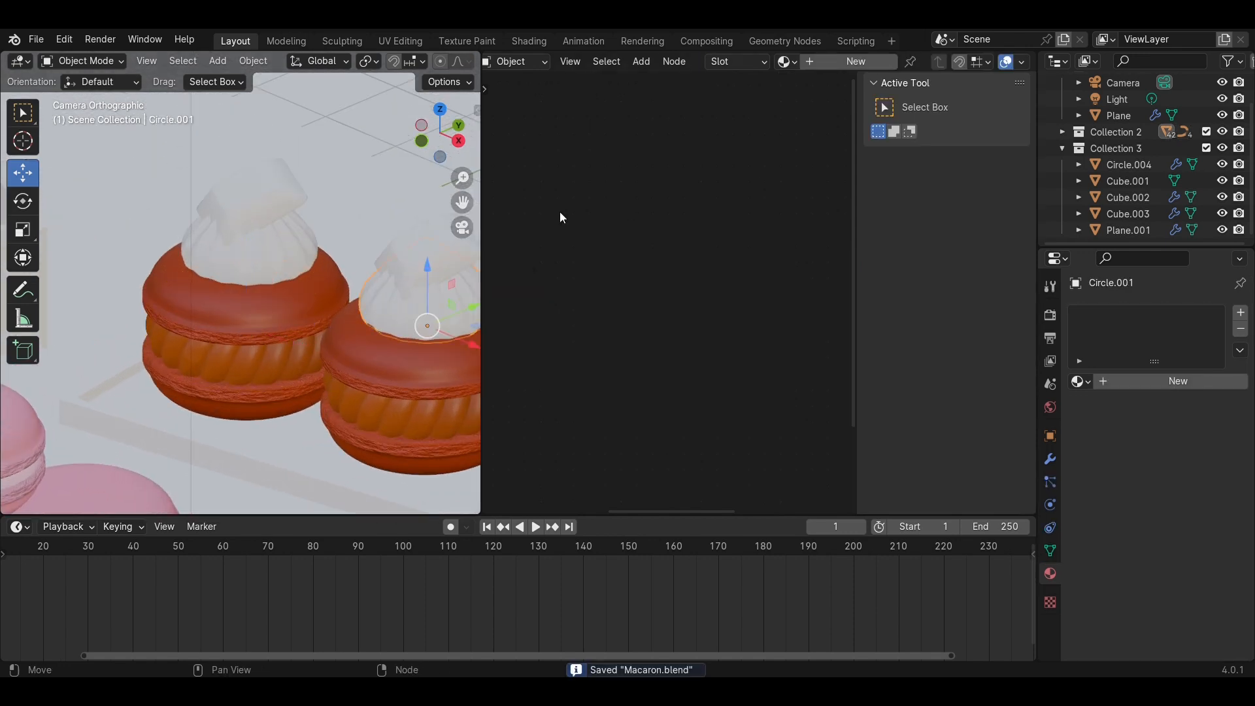
click(786, 61)
click(850, 196)
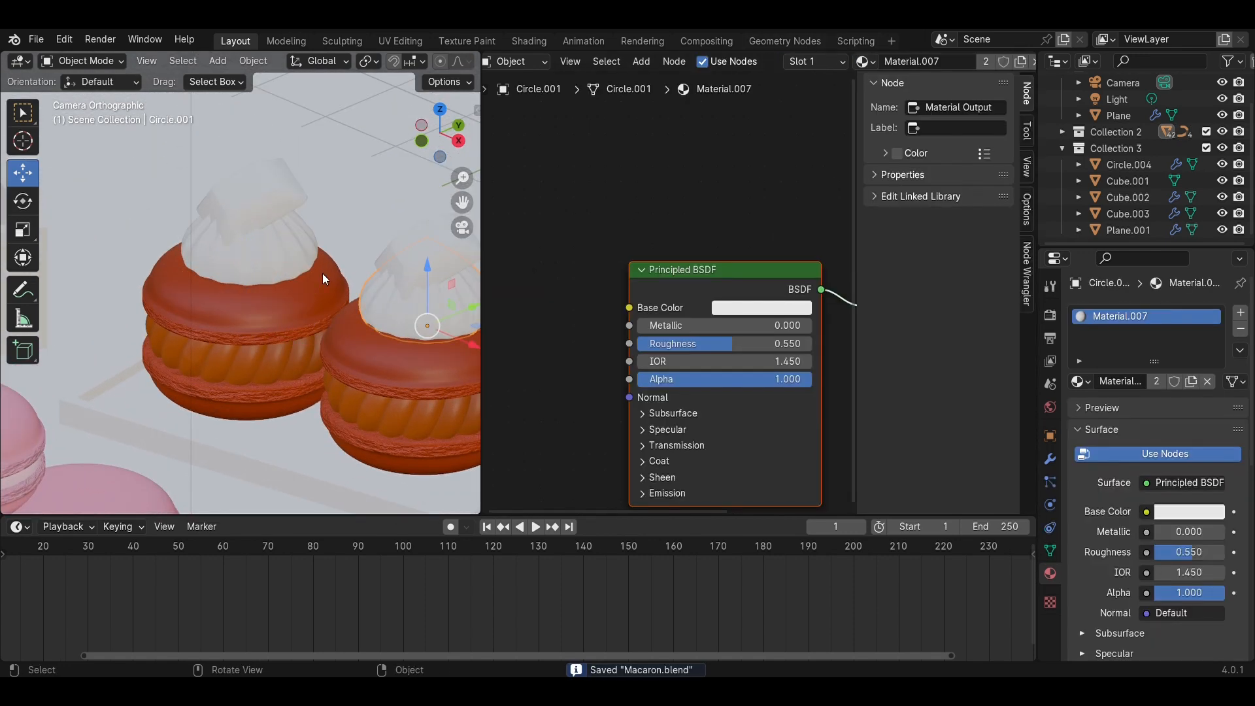
Give the topping on the rear orange-red macaron a new material with a dark orange-brown base color
click(253, 196)
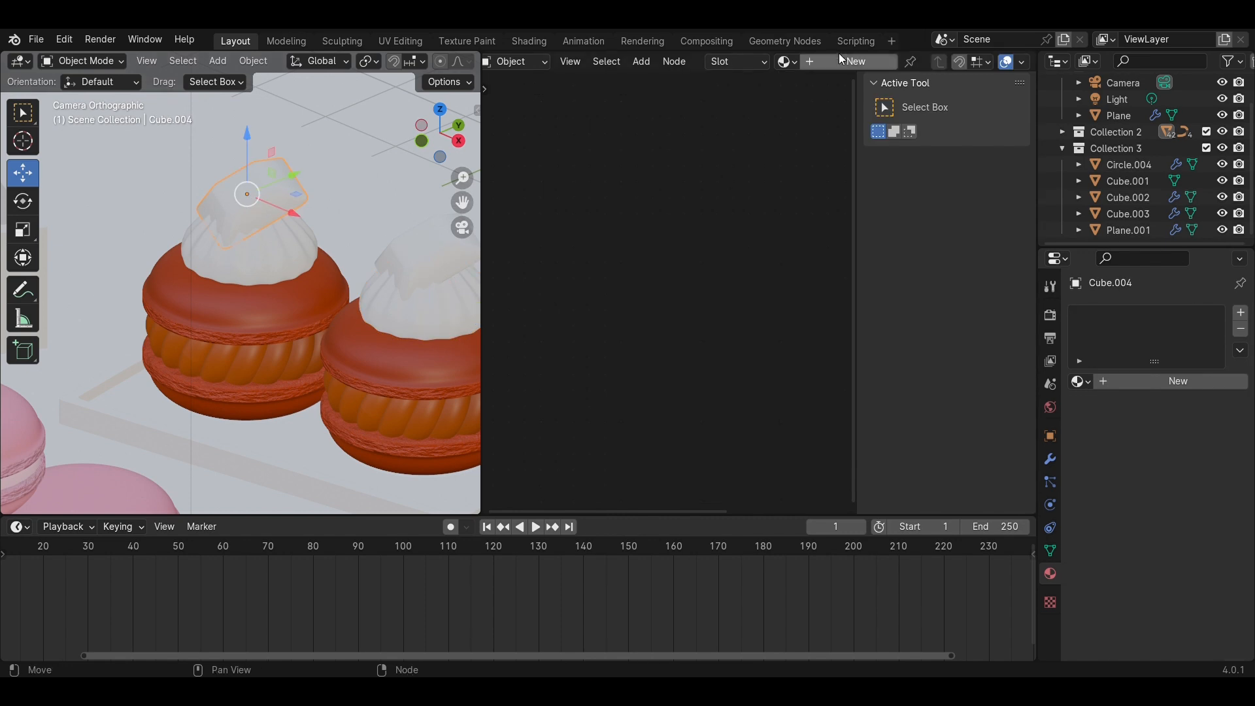
click(838, 65)
click(755, 308)
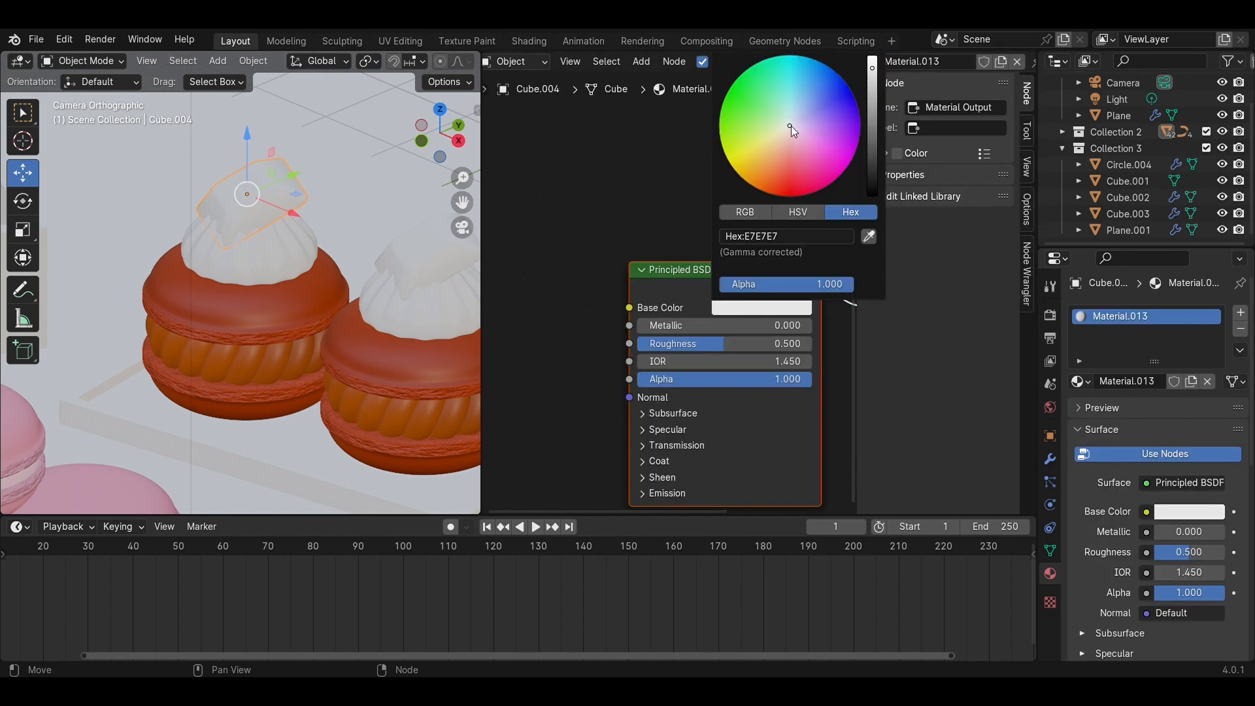
drag(791, 127, 766, 193)
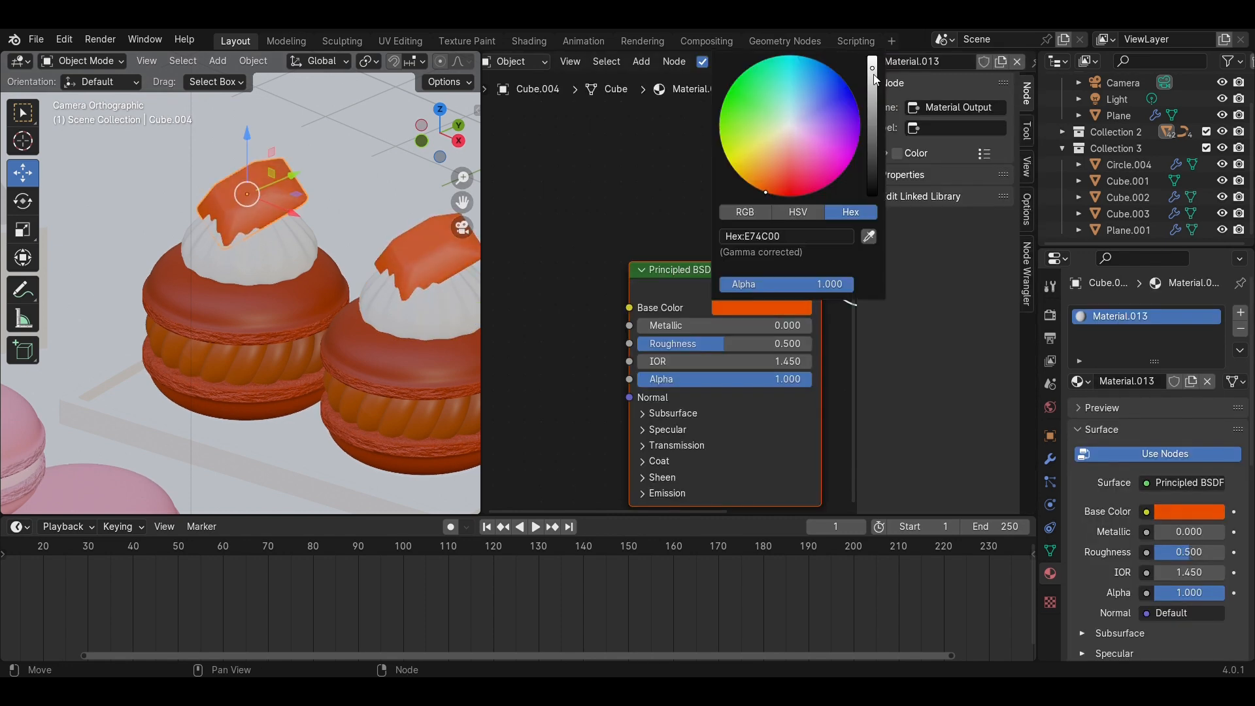
drag(874, 76, 873, 122)
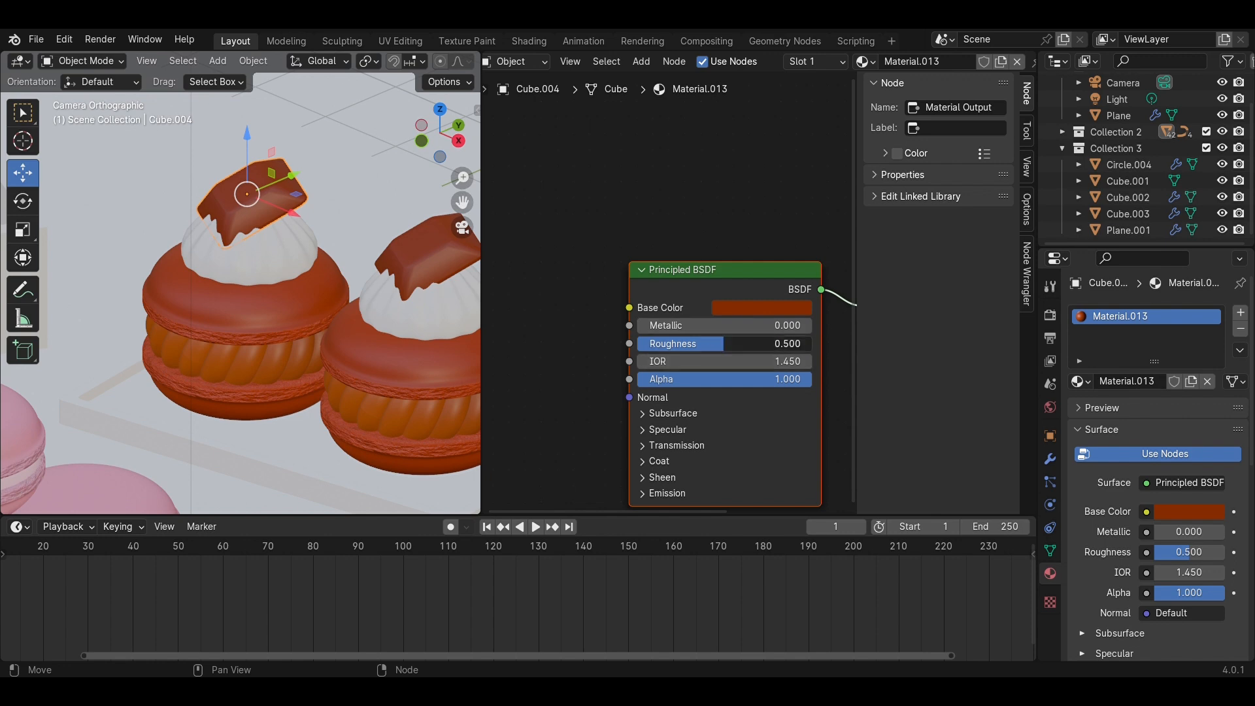
Set the topping material's roughness to 0.624 and save the file
mouse_move(725, 344)
mouse_down()
mouse_move(778, 344)
mouse_move(745, 344)
mouse_up()
scroll(371, 277, up, 4)
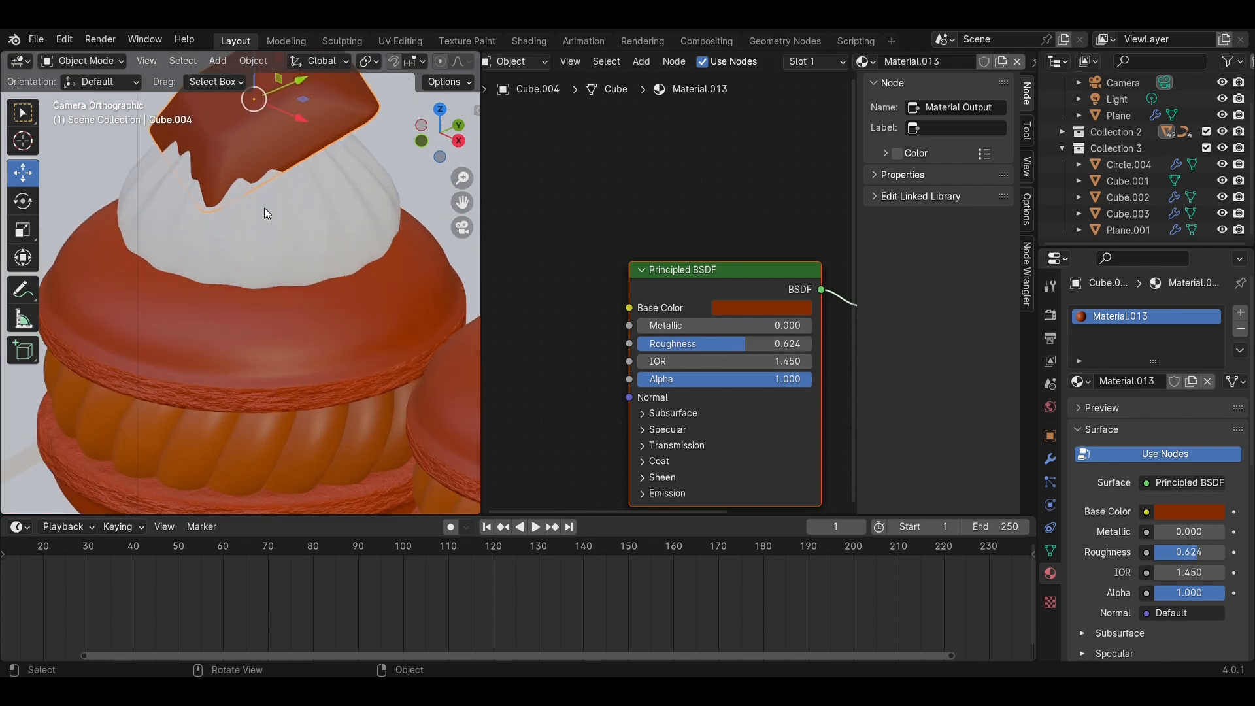
scroll(264, 208, down, 8)
key(ctrl+s)
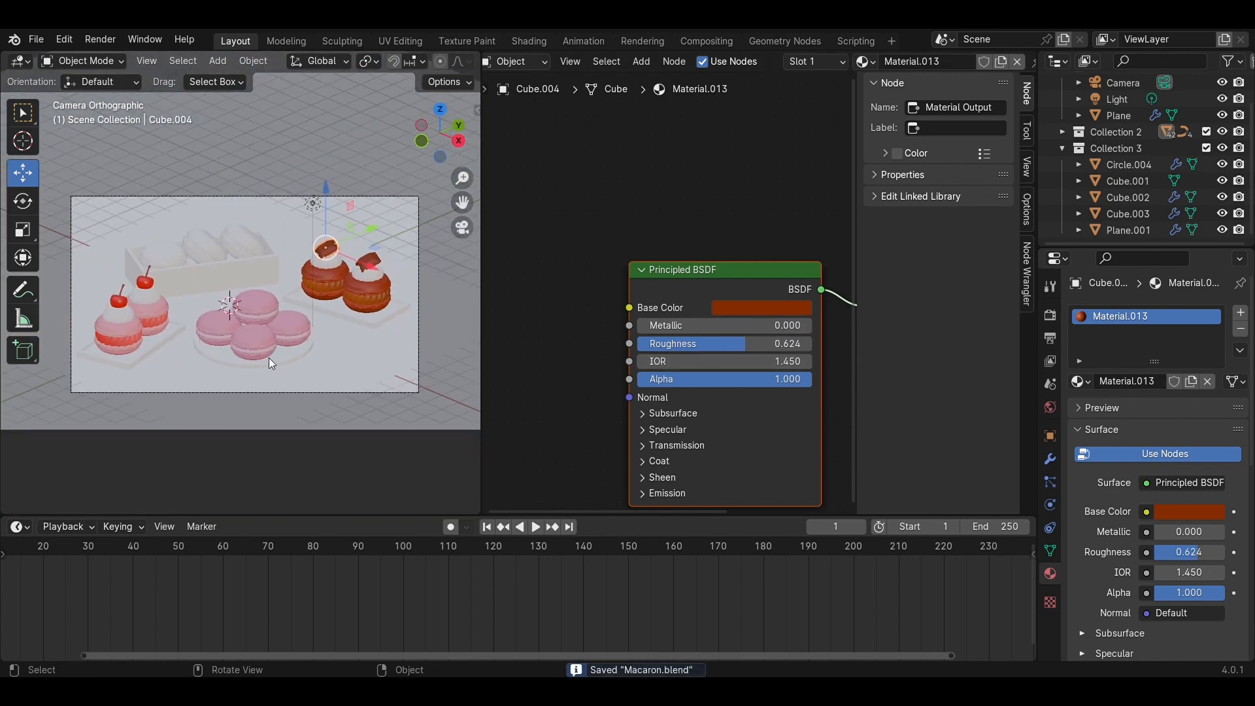
Apply the existing pink Material.001 to the shell of the flat-lying white macaron in the box
scroll(272, 353, up, 8)
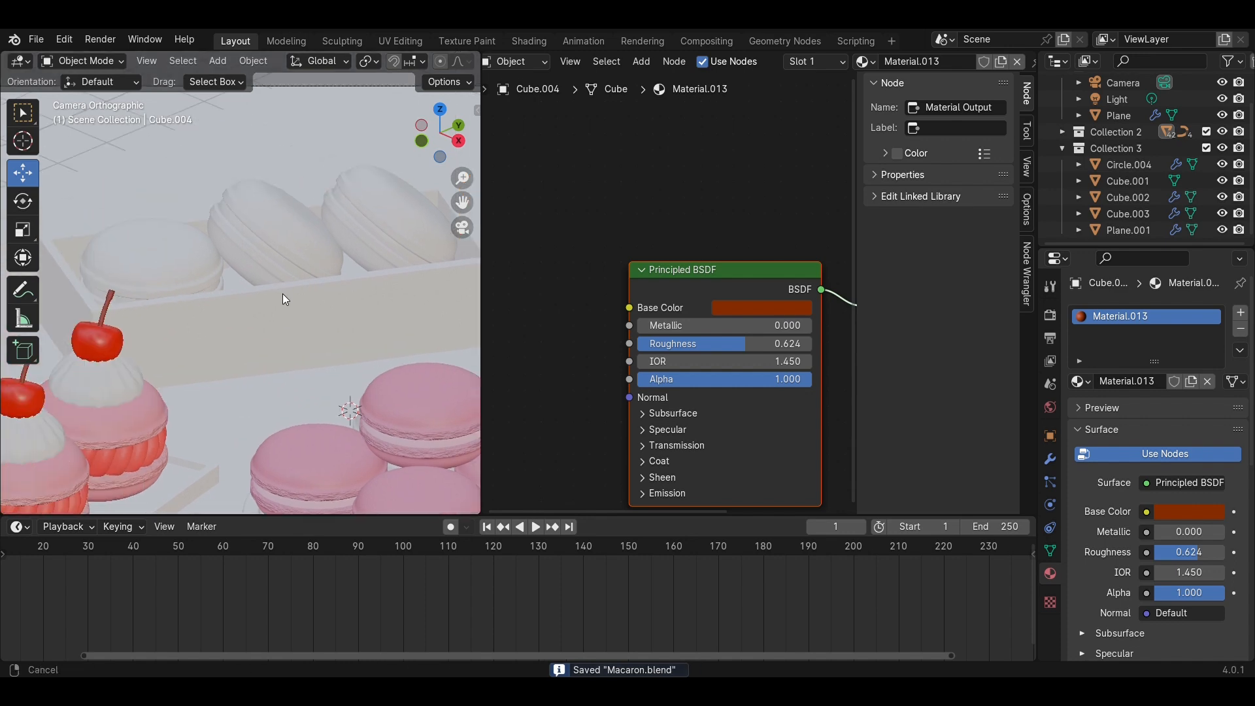
scroll(262, 298, up, 5)
click(217, 296)
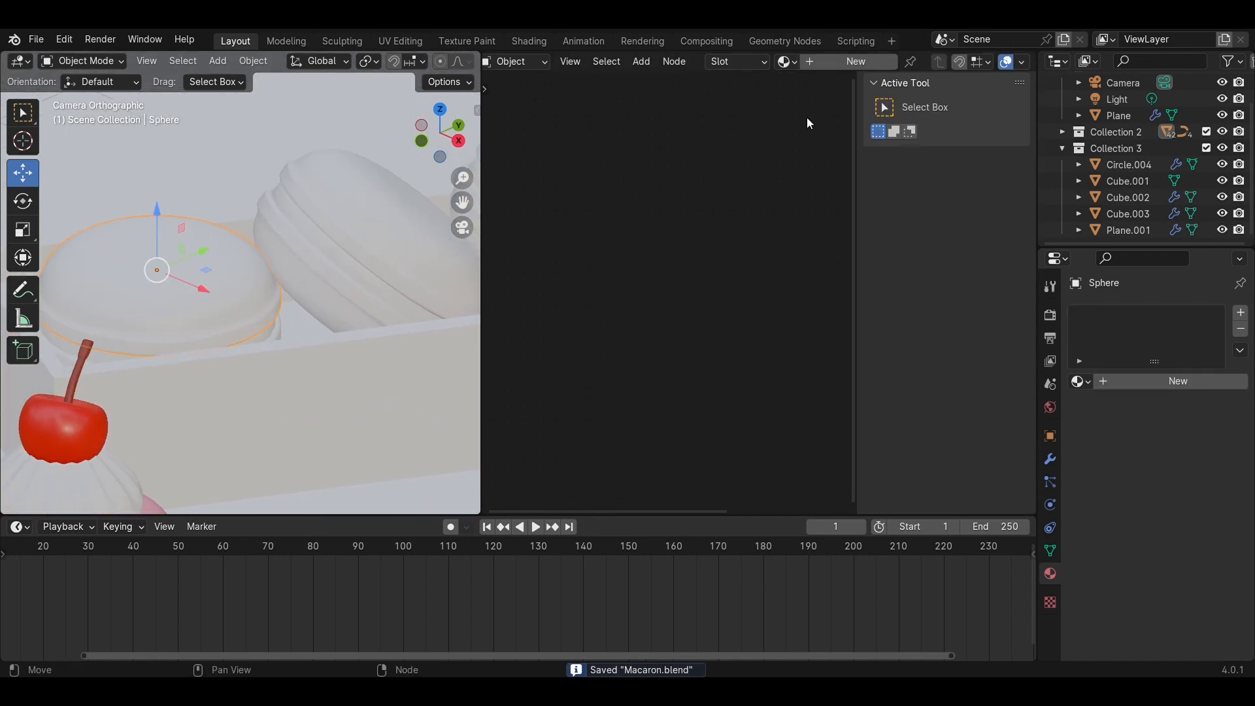
click(789, 60)
click(825, 118)
Hide the box Cube.001 around the macarons from the viewport
middle_drag(303, 249, 218, 289)
scroll(218, 288, up, 5)
scroll(219, 288, down, 4)
scroll(221, 284, up, 2)
click(255, 223)
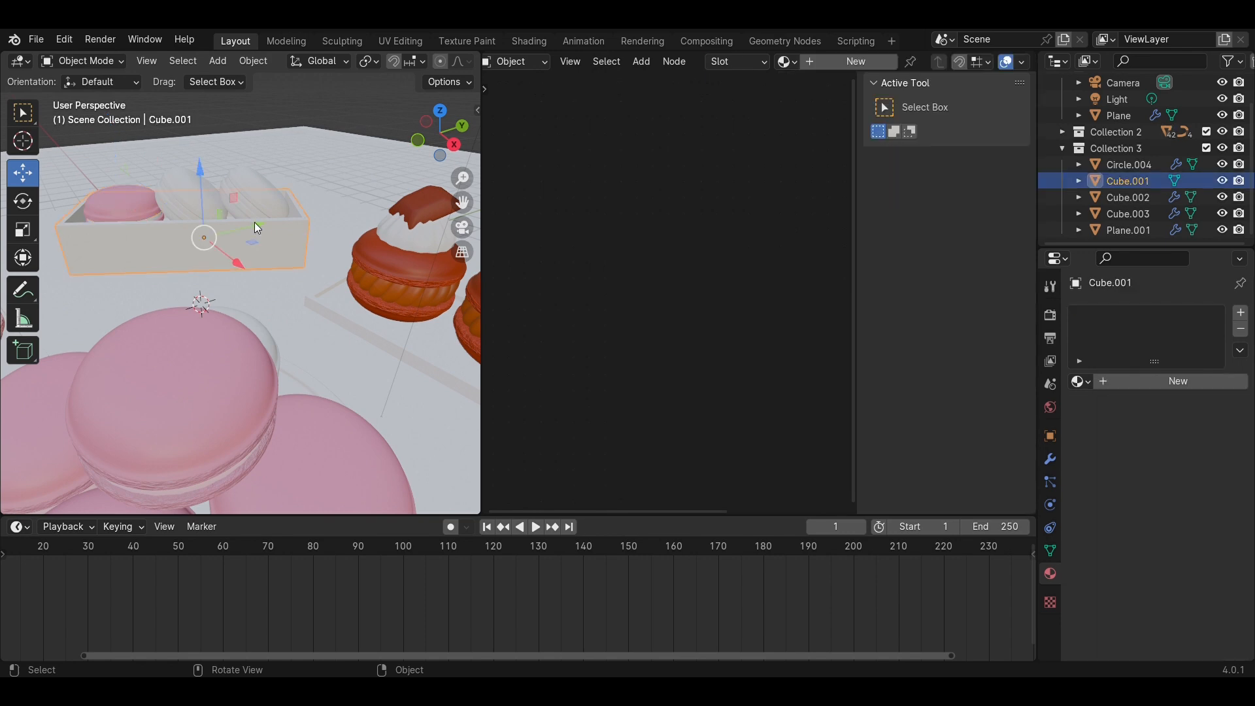
click(1221, 180)
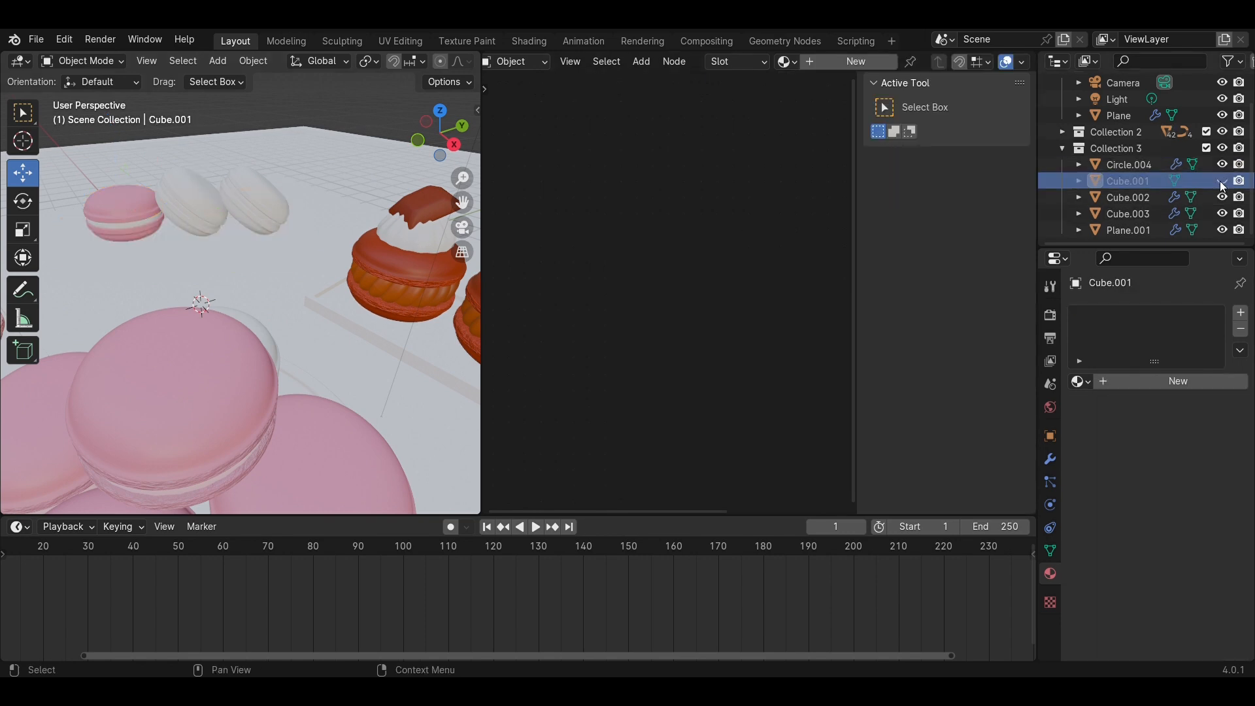
In a right orthographic view, select the rim faces along the lower edge of the unboxed pink macaron's upper shell in Edit Mode
click(454, 149)
shift+middle_drag(225, 172, 176, 355)
scroll(321, 270, up, 1)
click(314, 270)
key(Tab)
scroll(361, 273, up, 5)
scroll(262, 354, down, 3)
shift+middle_drag(347, 357, 389, 352)
drag(87, 304, 449, 396)
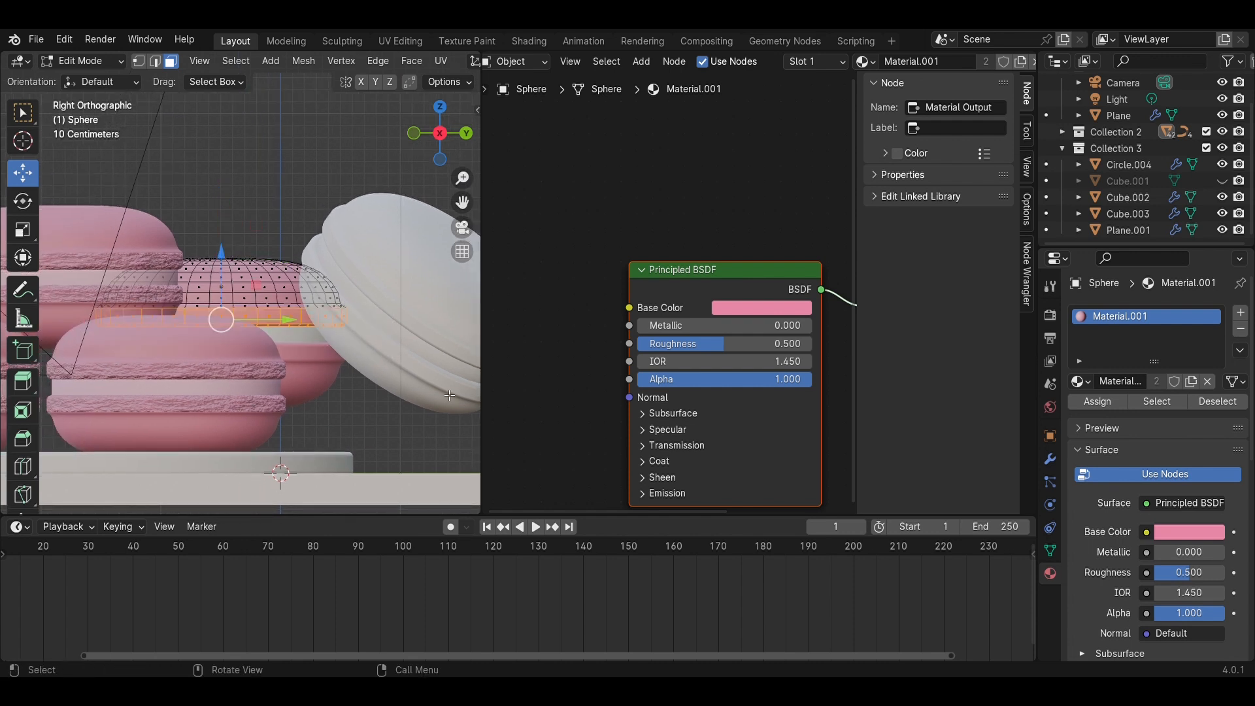
Add a second material slot with the existing Material.002, assign it to the selected rim faces and save the file
click(1240, 312)
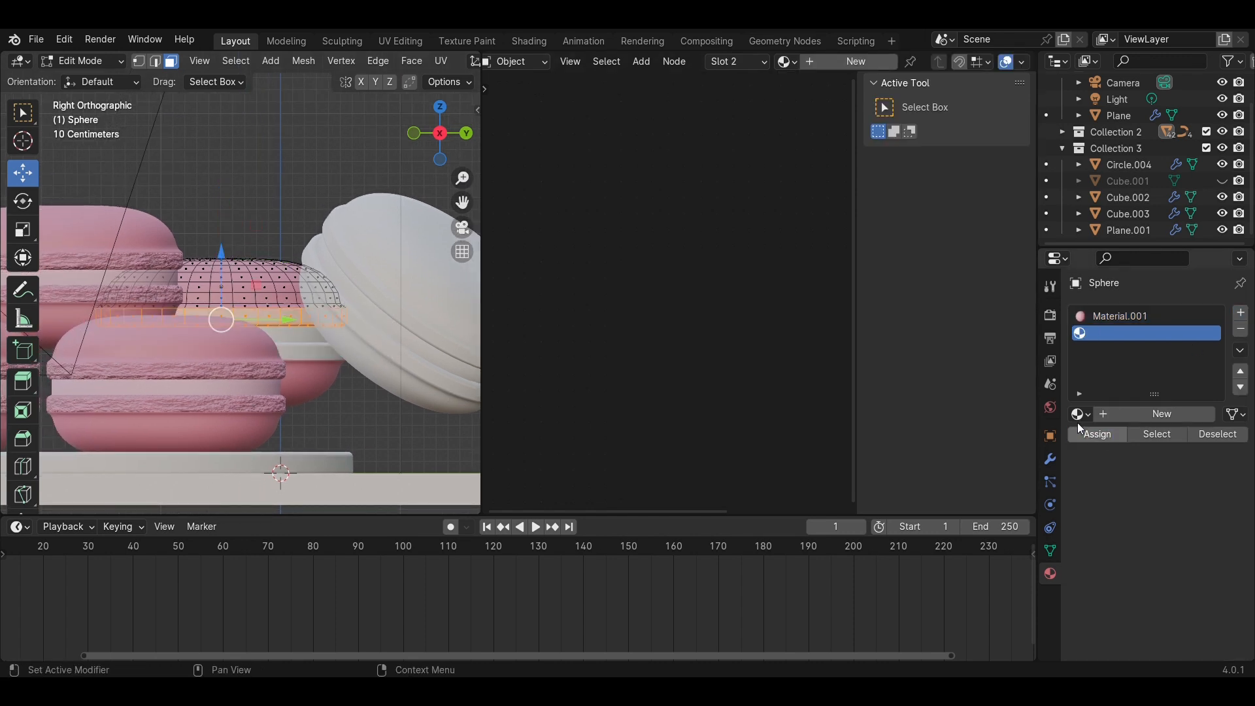
click(1079, 414)
click(929, 440)
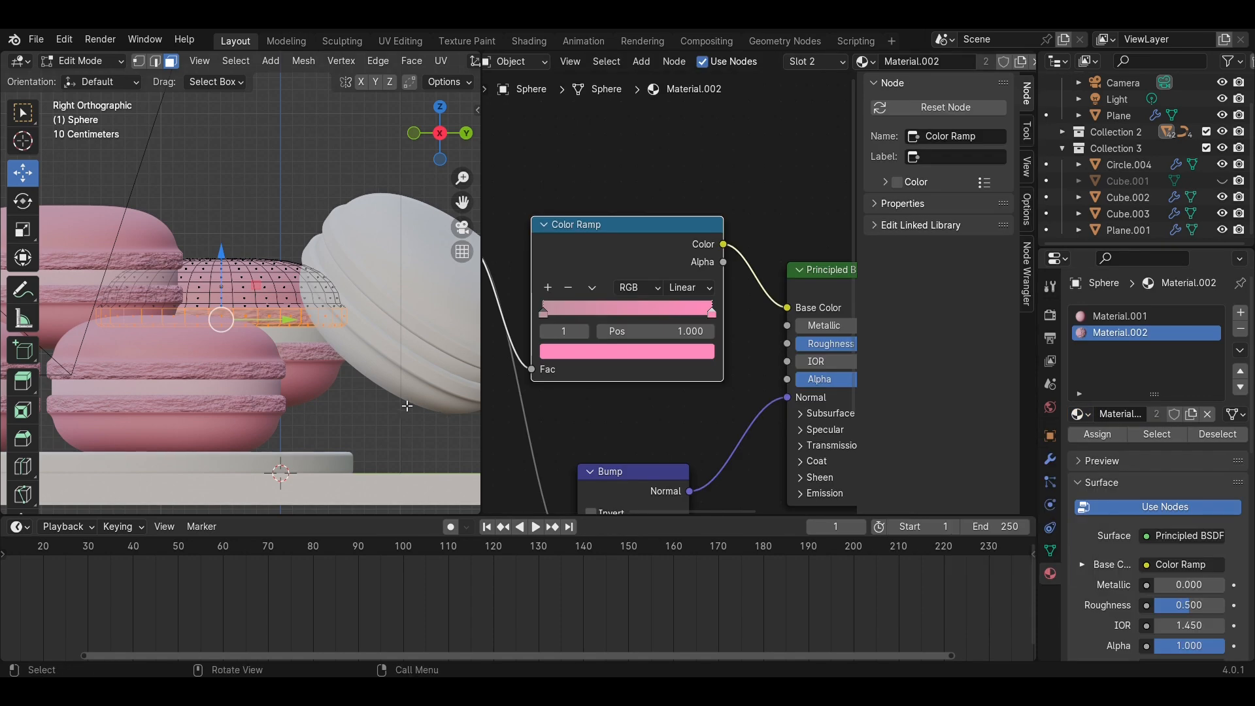
click(394, 409)
key(Tab)
key(ctrl+s)
Select the middle of the three unboxed macarons and apply the existing yellow-orange Material.014 to its shell
scroll(252, 288, down, 3)
middle_drag(252, 288, 297, 337)
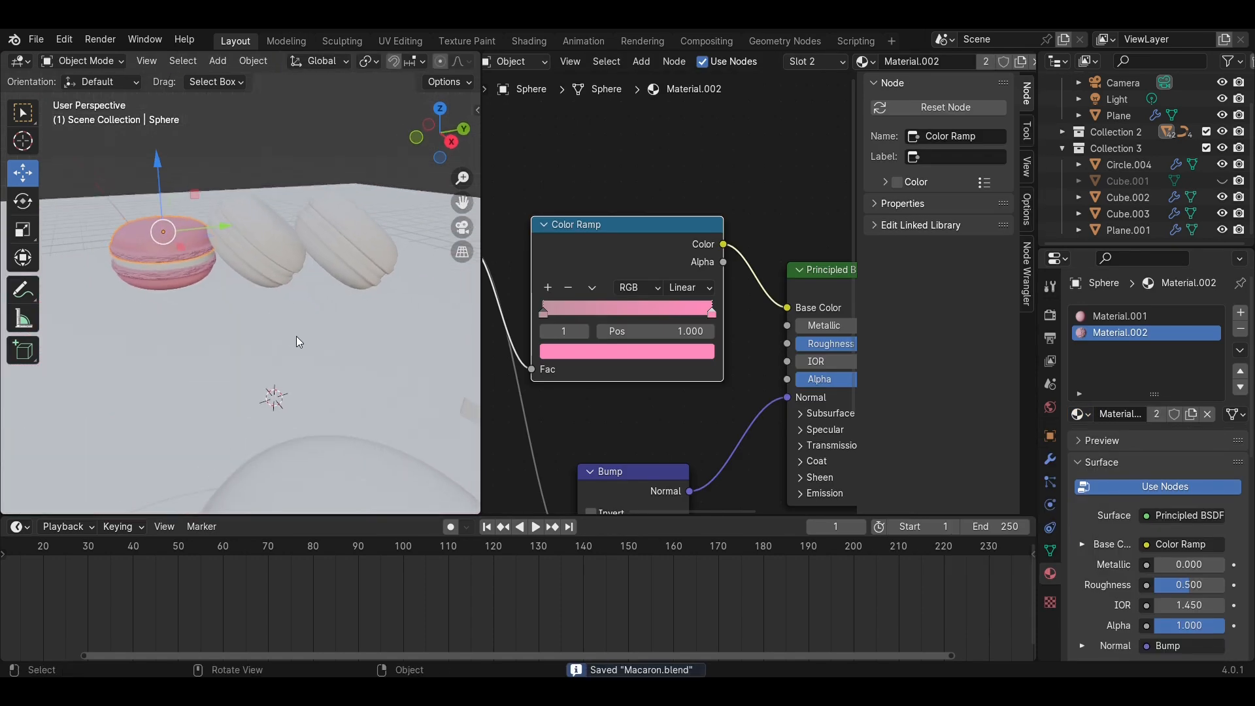
scroll(297, 334, down, 4)
scroll(293, 277, up, 4)
shift+middle_drag(292, 276, 299, 376)
scroll(285, 309, up, 2)
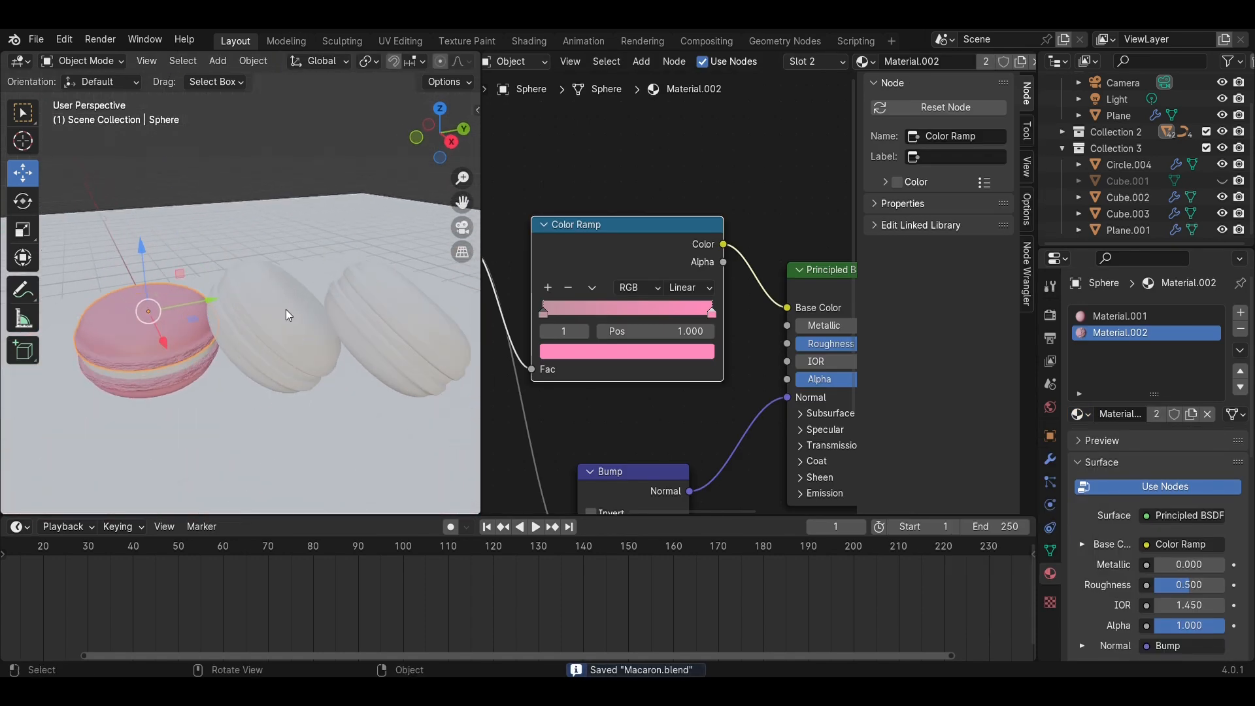
click(285, 309)
key(Tab)
key(Tab)
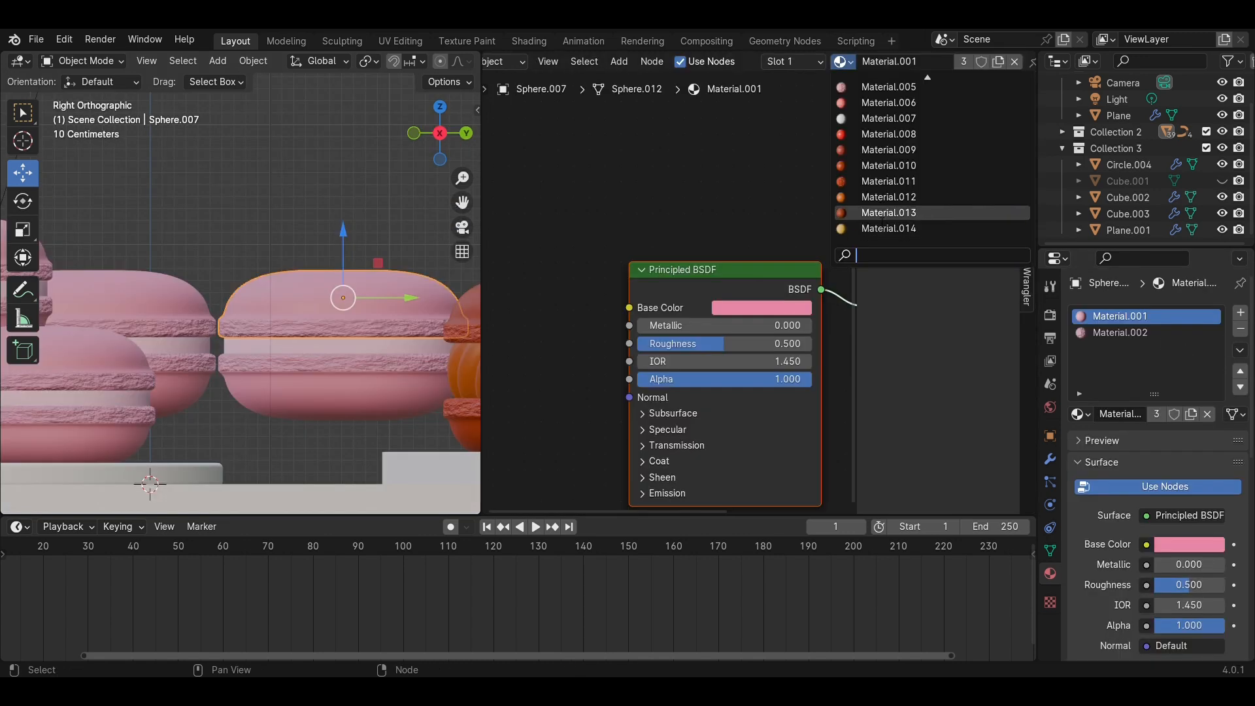
click(889, 228)
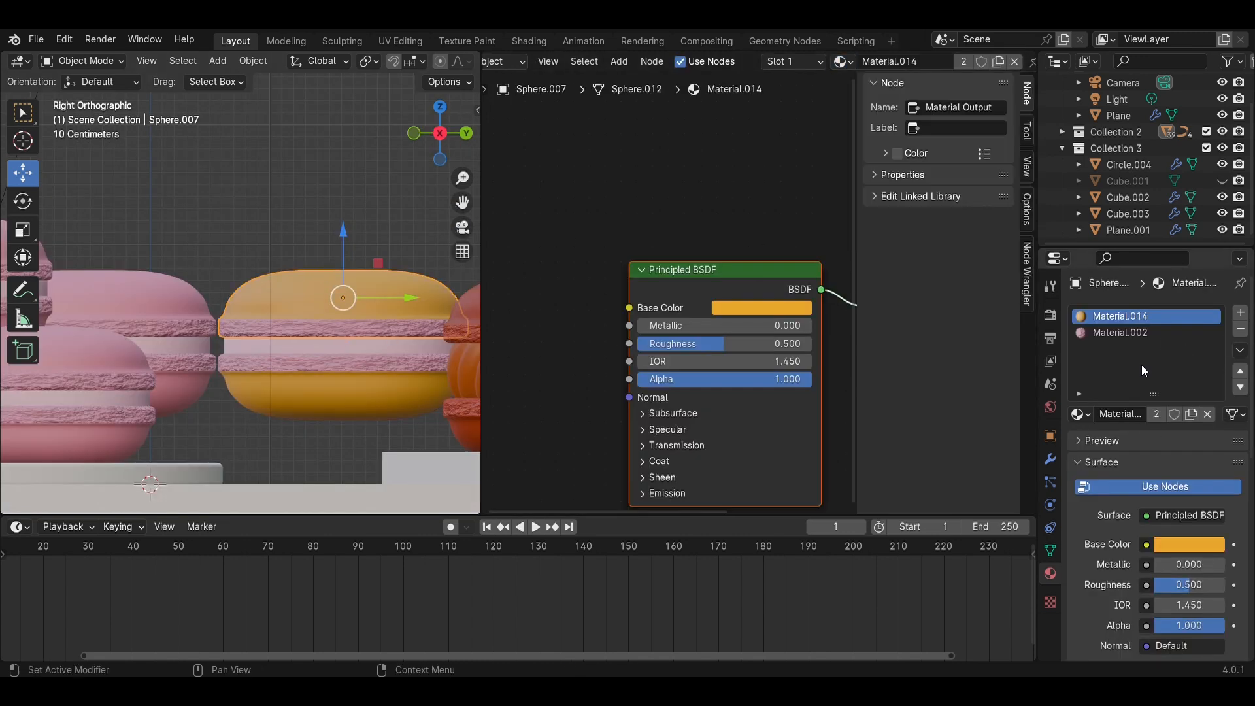
Make the yellow macaron's rim material a separate copy and change its first Color Ramp stop to dark yellow BEA200
click(1119, 332)
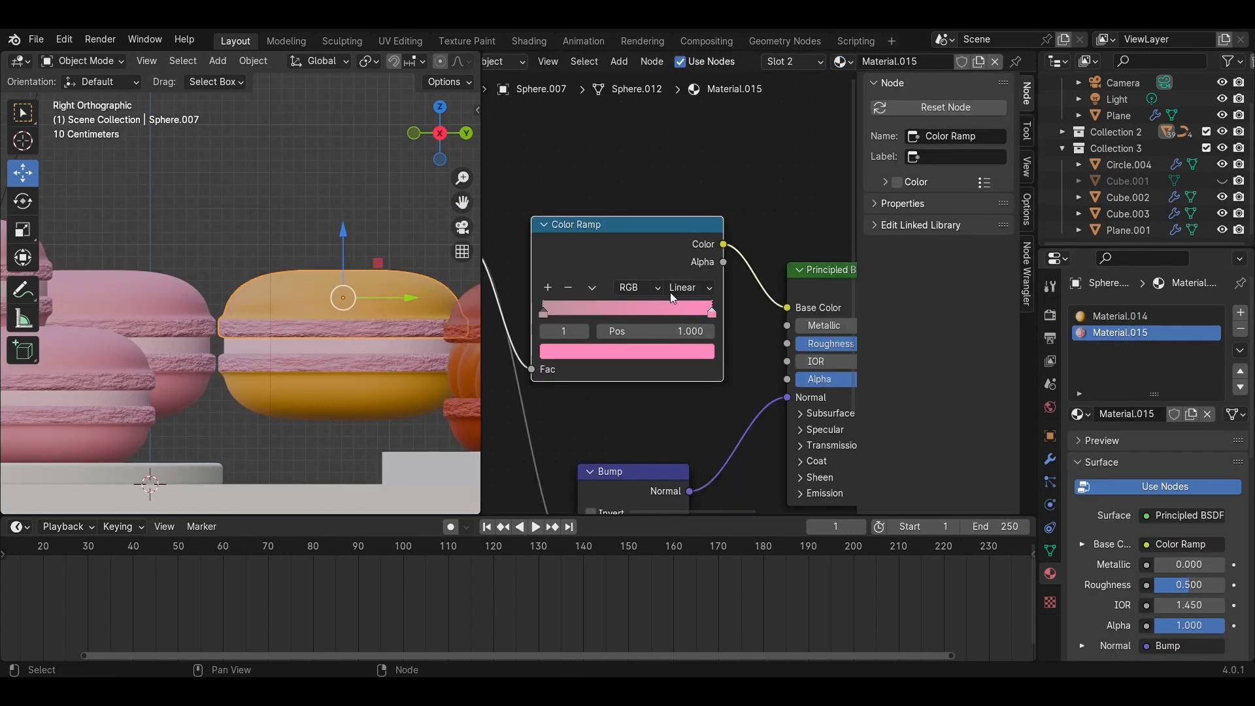
scroll(674, 298, up, 1)
click(544, 312)
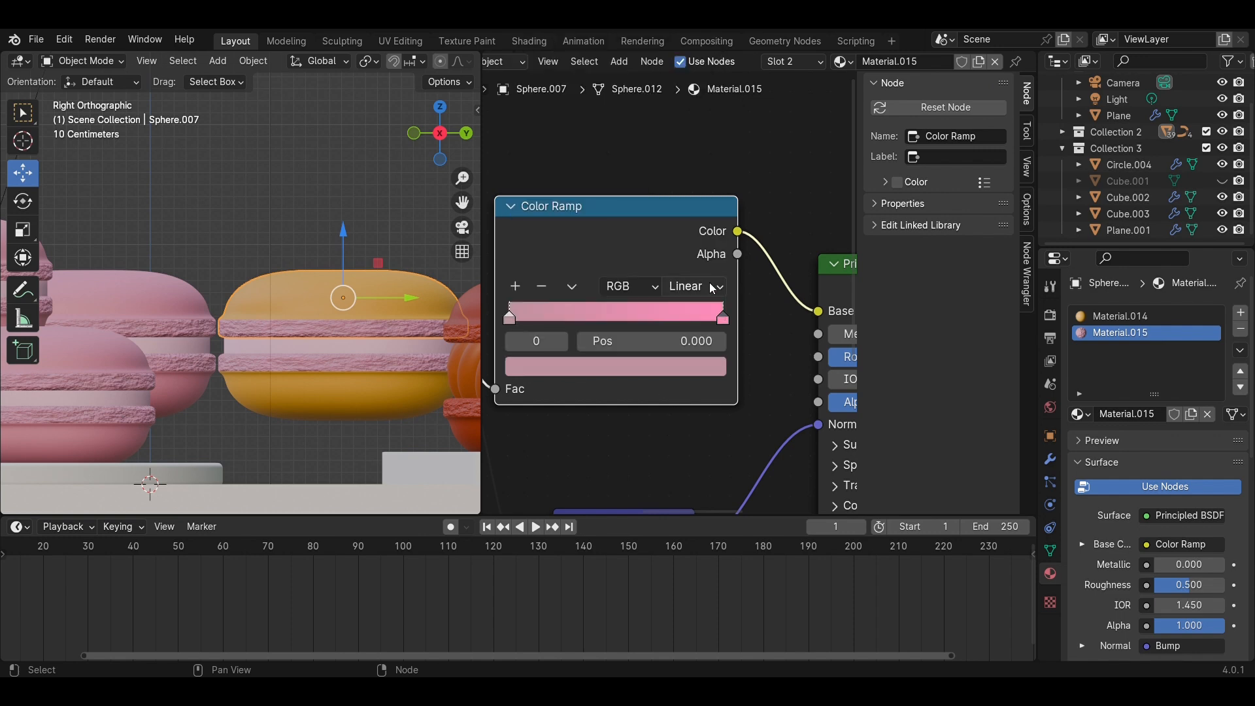
click(643, 368)
drag(607, 157, 534, 193)
scroll(332, 359, up, 3)
scroll(687, 307, up, 1)
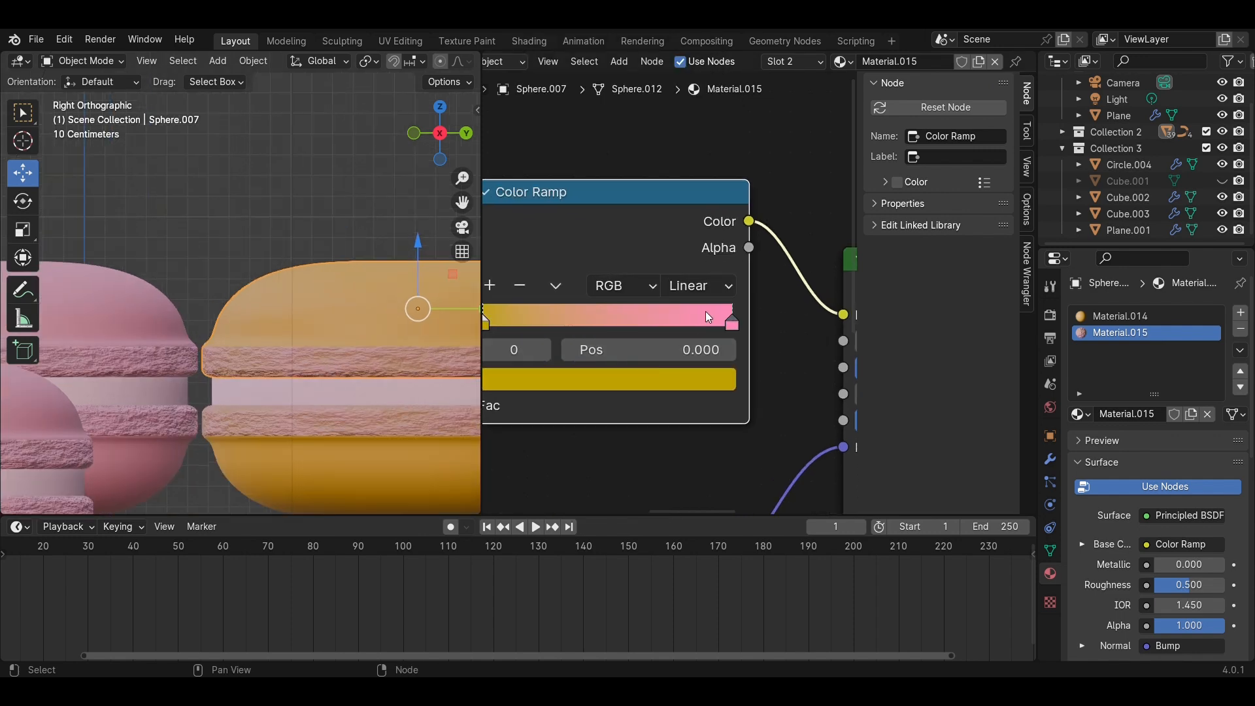
Change the last Color Ramp stop of the yellow macaron's rim material to light orange FFB34C
click(730, 320)
click(664, 378)
drag(596, 242, 551, 213)
scroll(237, 227, down, 1)
click(328, 314)
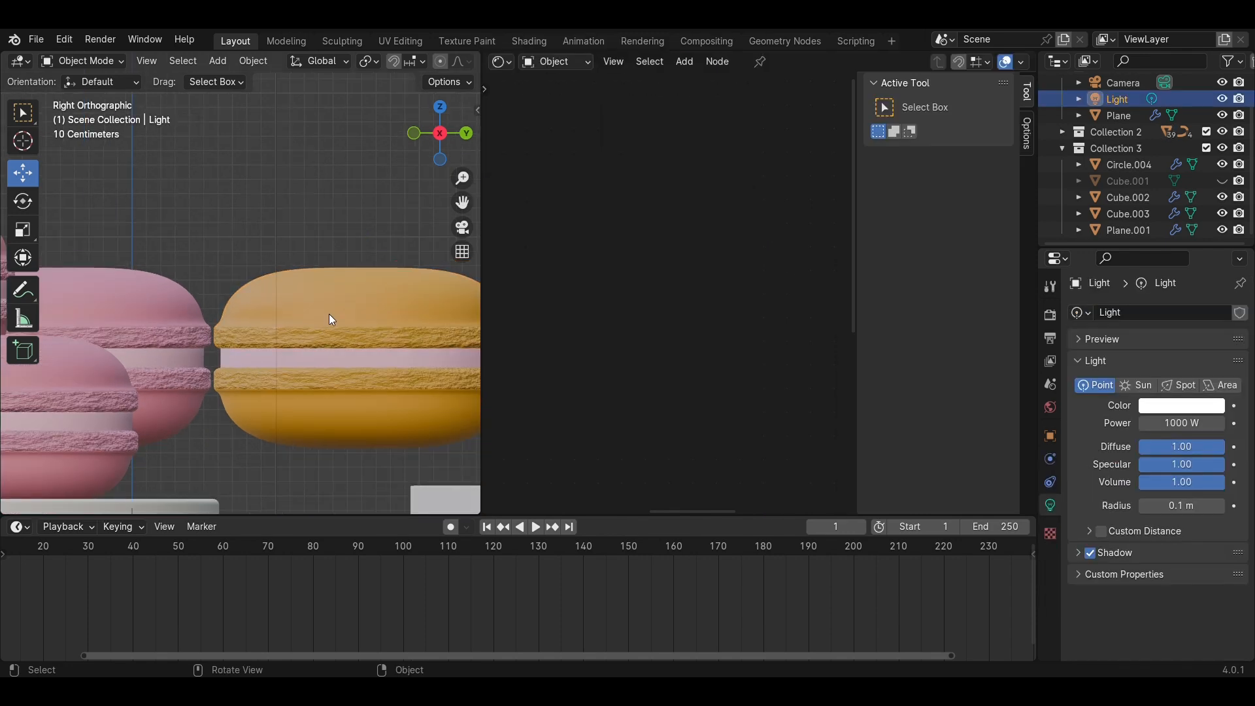
Make the yellow macaron's filling material a separate copy and change its base color to orange
click(321, 352)
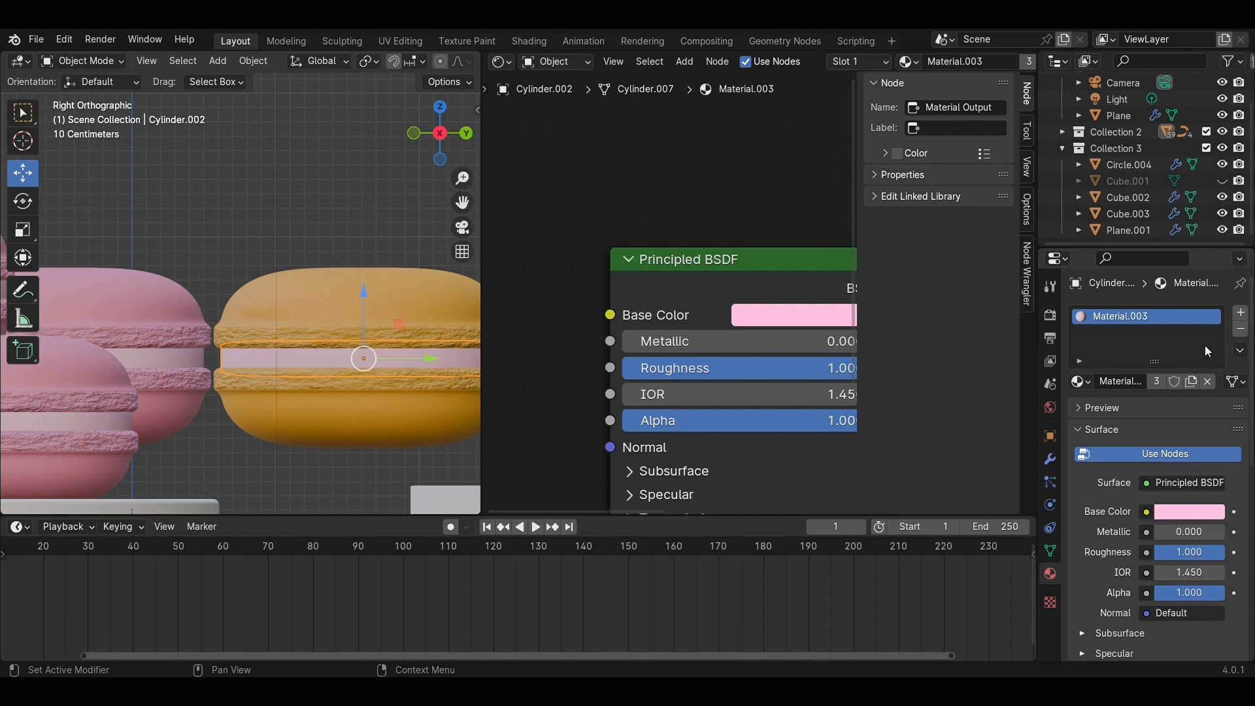
click(1191, 382)
click(832, 317)
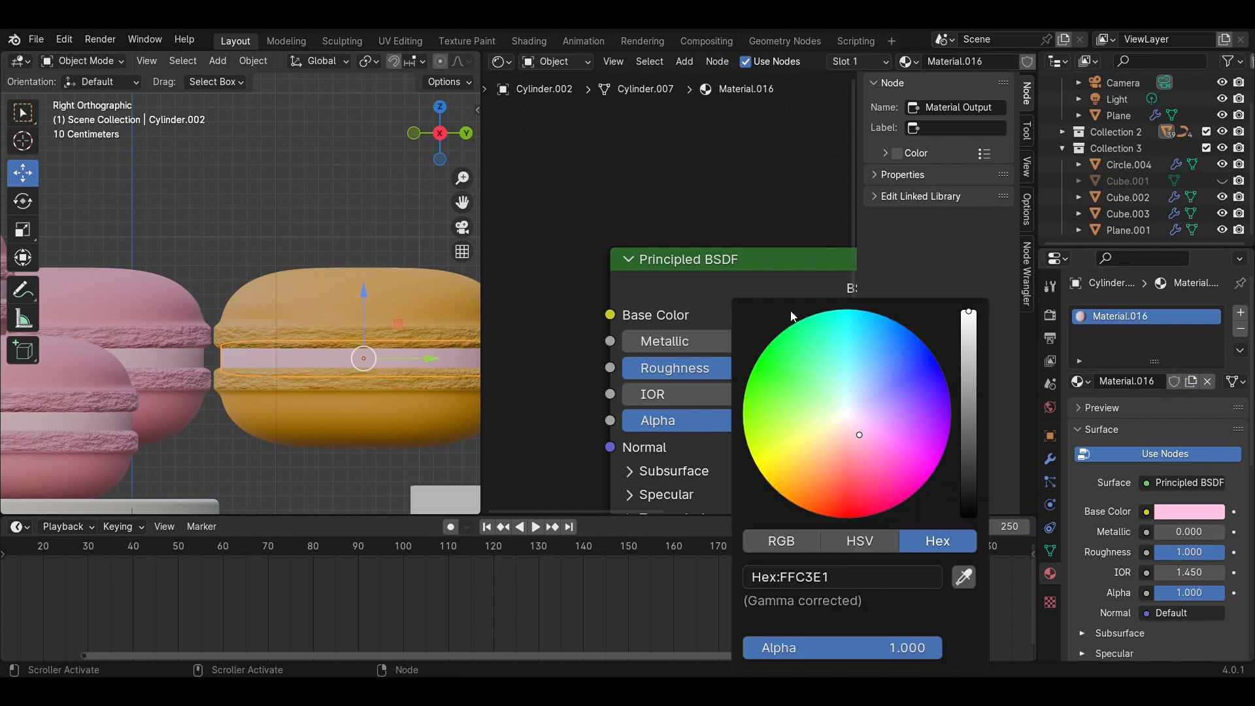
click(816, 474)
drag(815, 474, 800, 497)
click(283, 210)
Duplicate the whole yellow macaron and place the copy straight above the original
scroll(284, 214, down, 4)
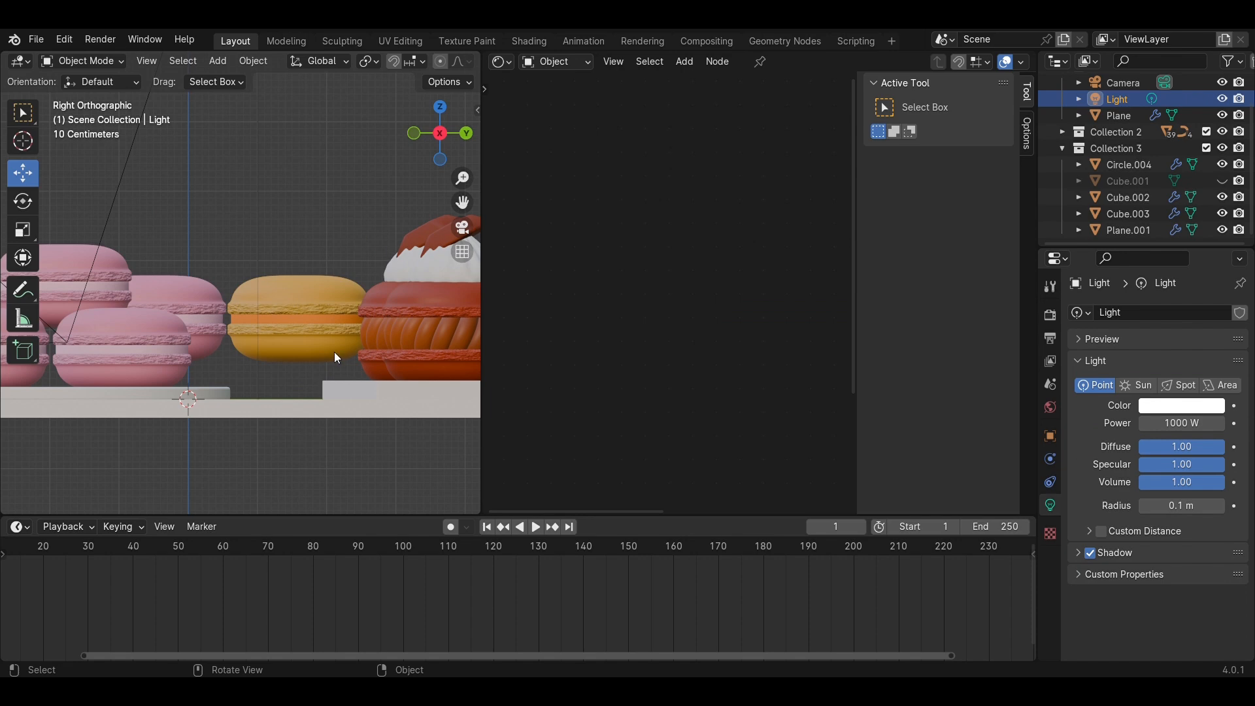
click(311, 287)
shift+middle_drag(425, 279, 318, 301)
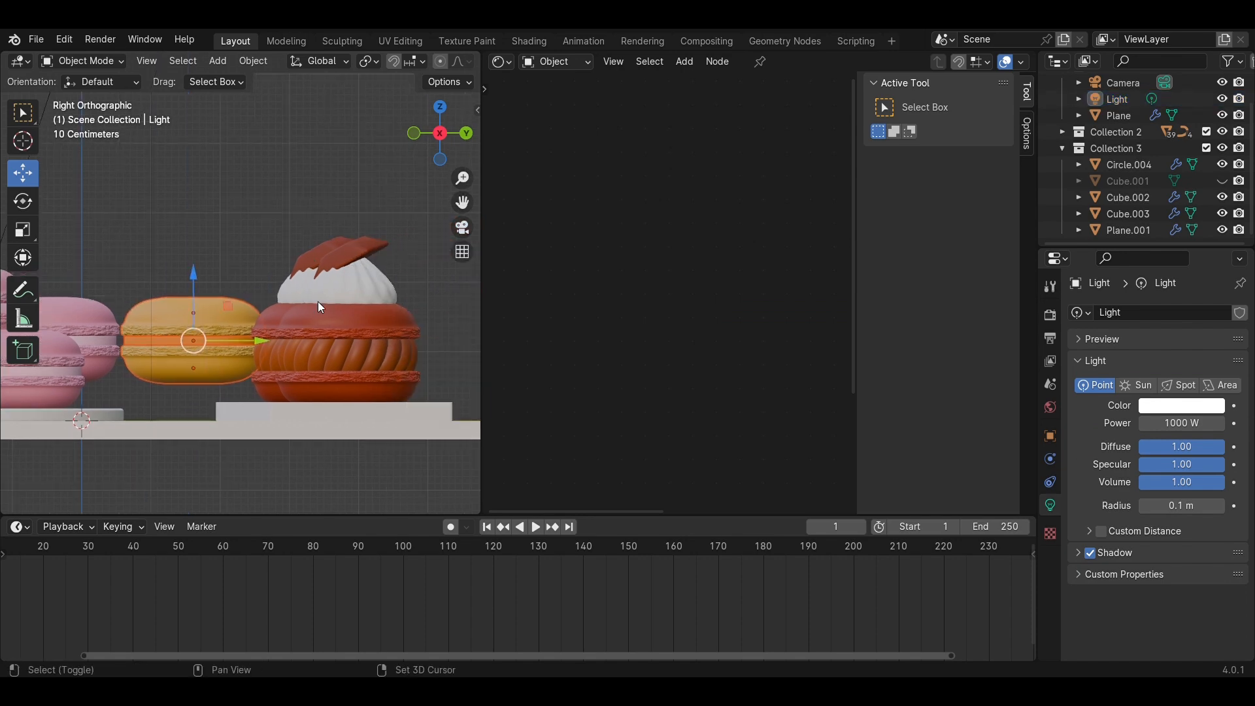
key(shift+d)
key(z)
click(325, 121)
click(361, 183)
Make the duplicated macaron's shell material a separate copy and change its base color to turquoise
shift+middle_drag(255, 156, 330, 229)
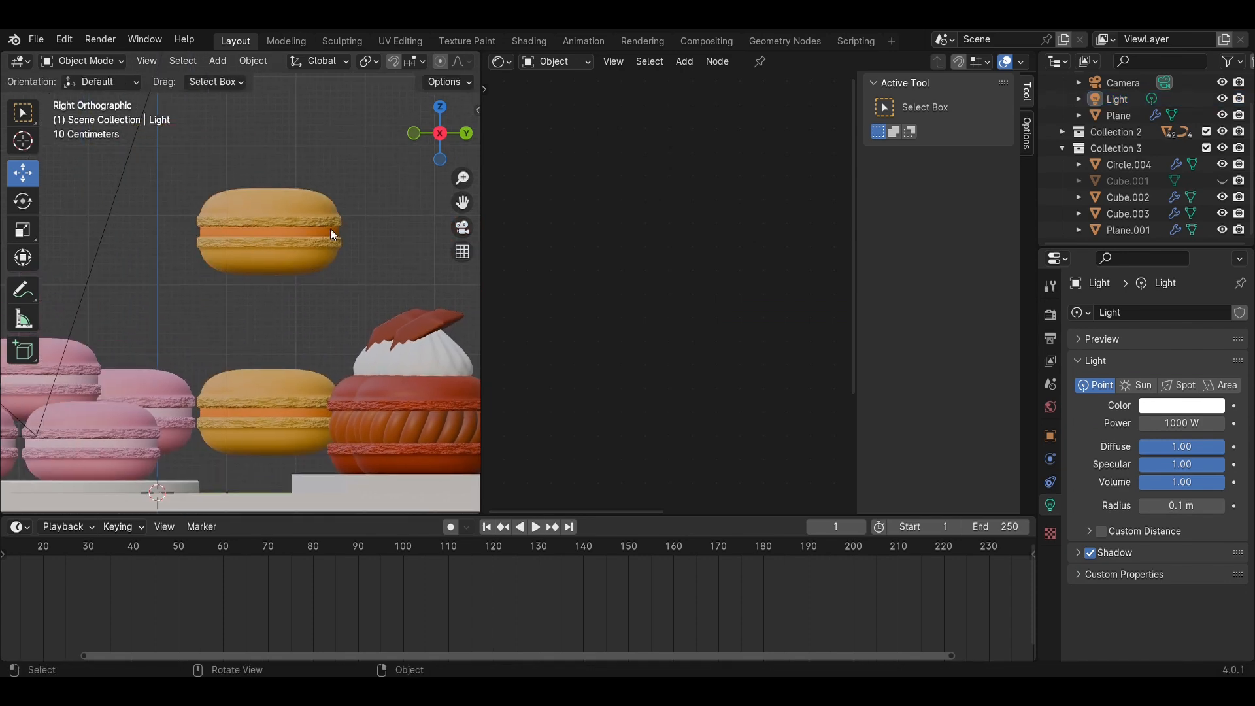
click(280, 208)
scroll(653, 353, up, 1)
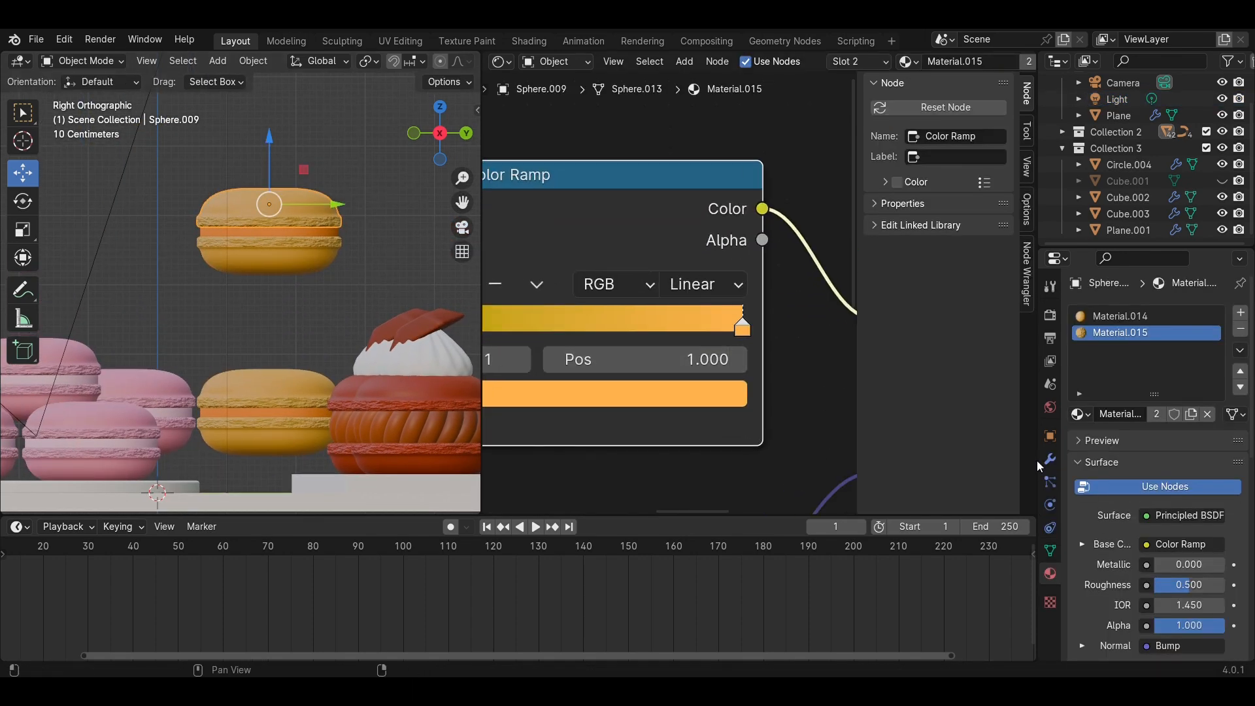
click(1135, 317)
click(1191, 414)
click(772, 318)
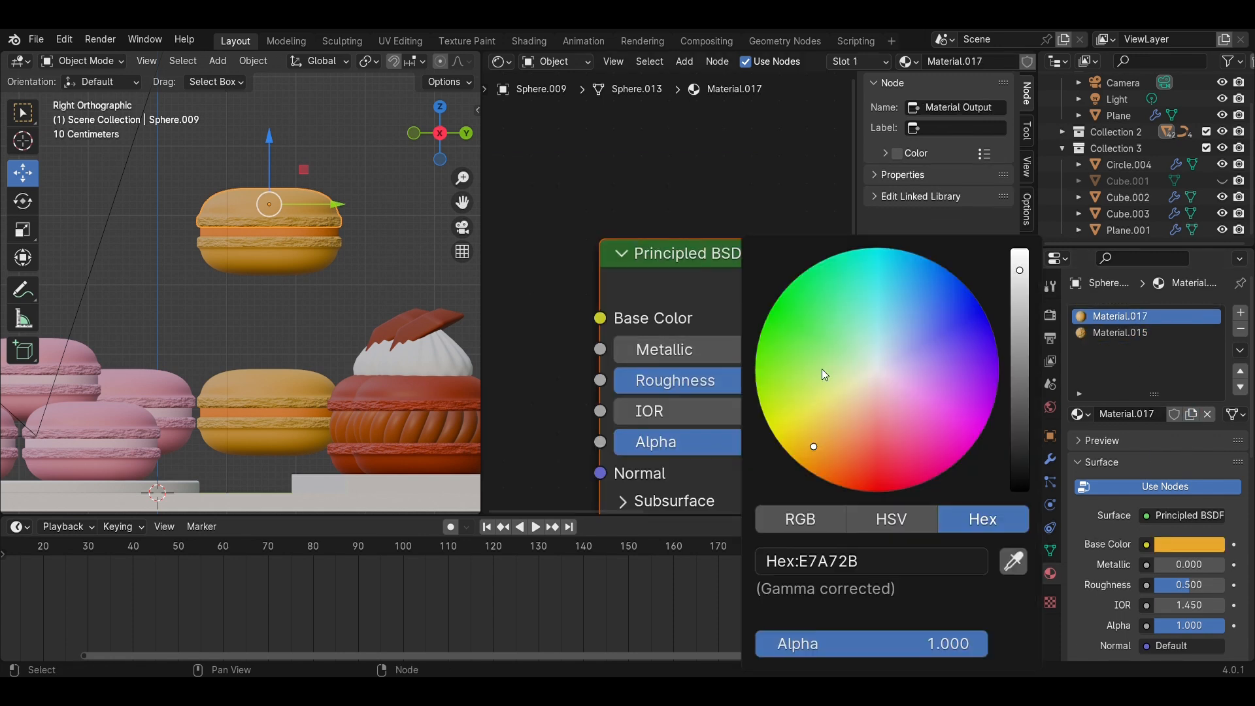
mouse_move(808, 442)
mouse_down()
mouse_move(882, 262)
mouse_move(894, 283)
mouse_move(873, 276)
mouse_up()
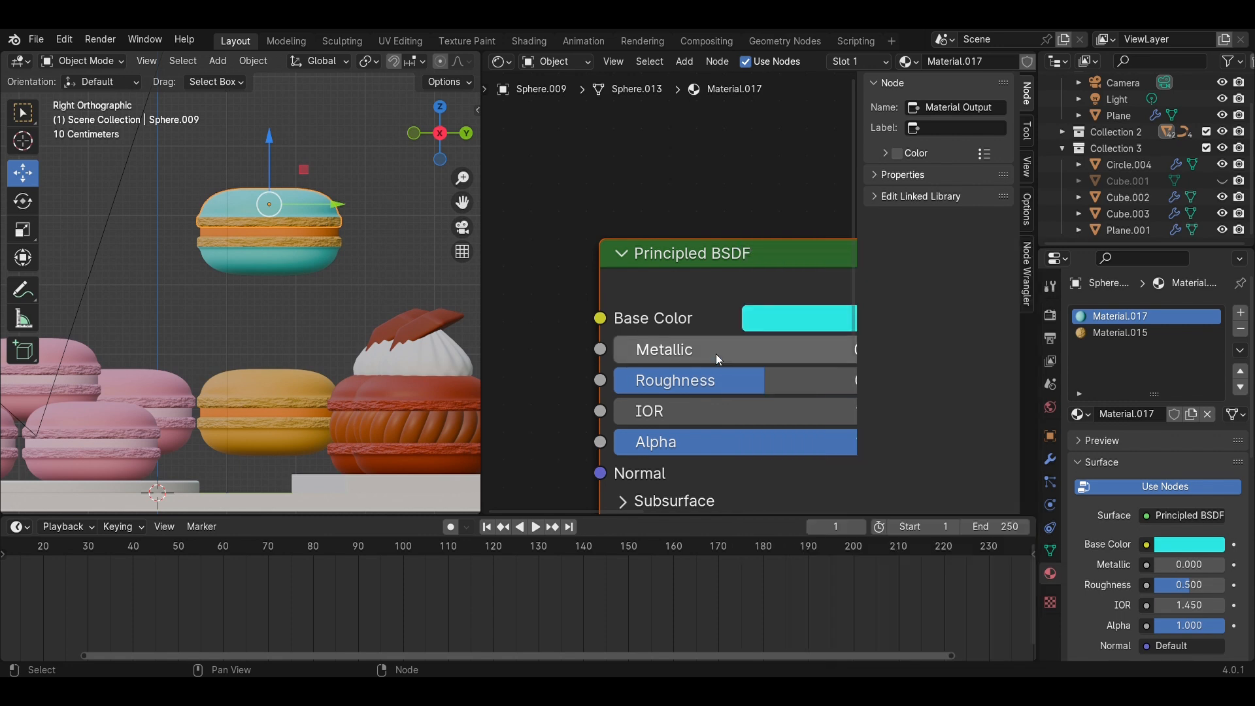
Make the turquoise macaron's rim material a separate copy and change its first Color Ramp stop to a medium blue
click(1189, 334)
click(1190, 414)
middle_drag(631, 306, 748, 308)
click(572, 330)
click(669, 395)
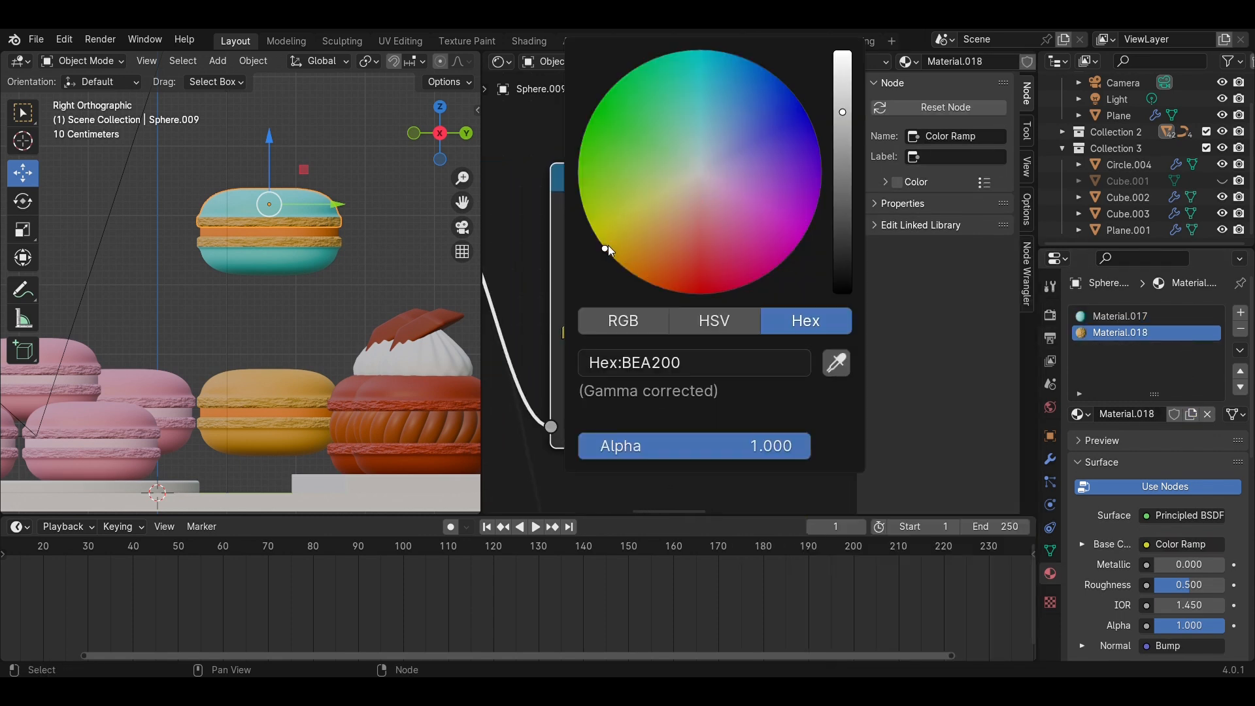
drag(608, 245, 724, 53)
scroll(410, 183, up, 6)
shift+middle_drag(337, 208, 310, 332)
Change the last Color Ramp stop of the turquoise macaron's rim material to a light cyan
middle_drag(849, 330, 758, 358)
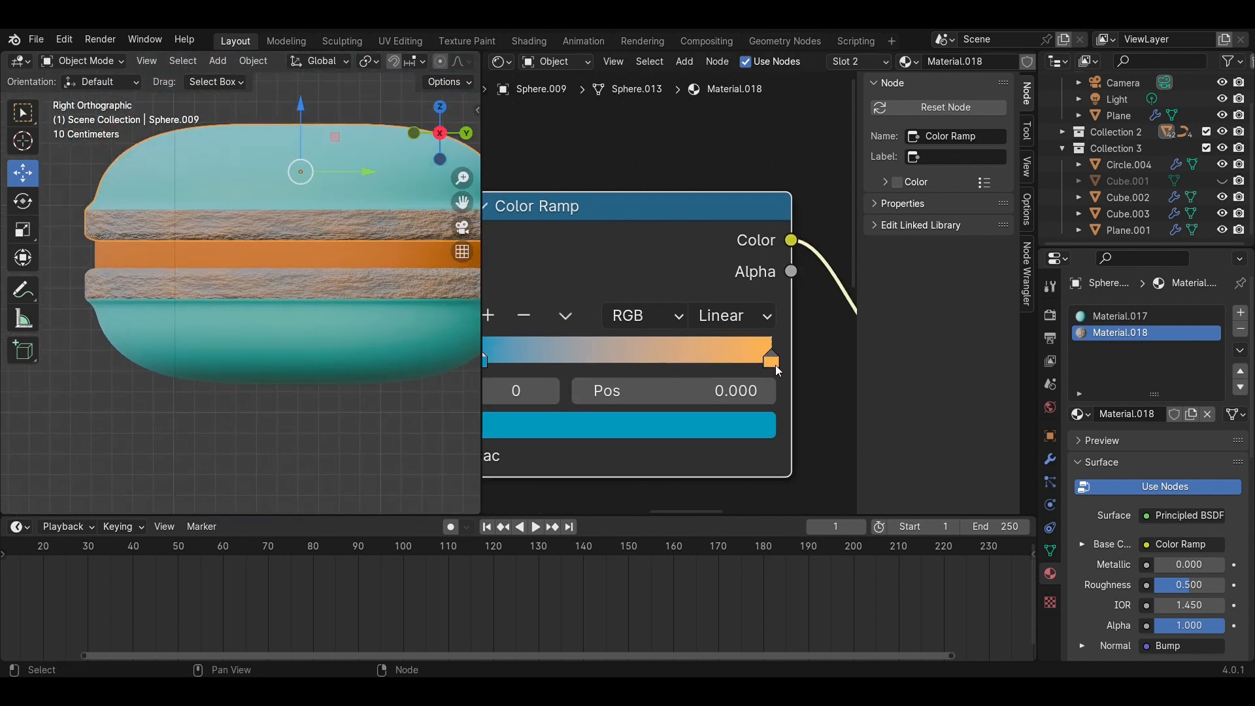
click(769, 360)
click(676, 421)
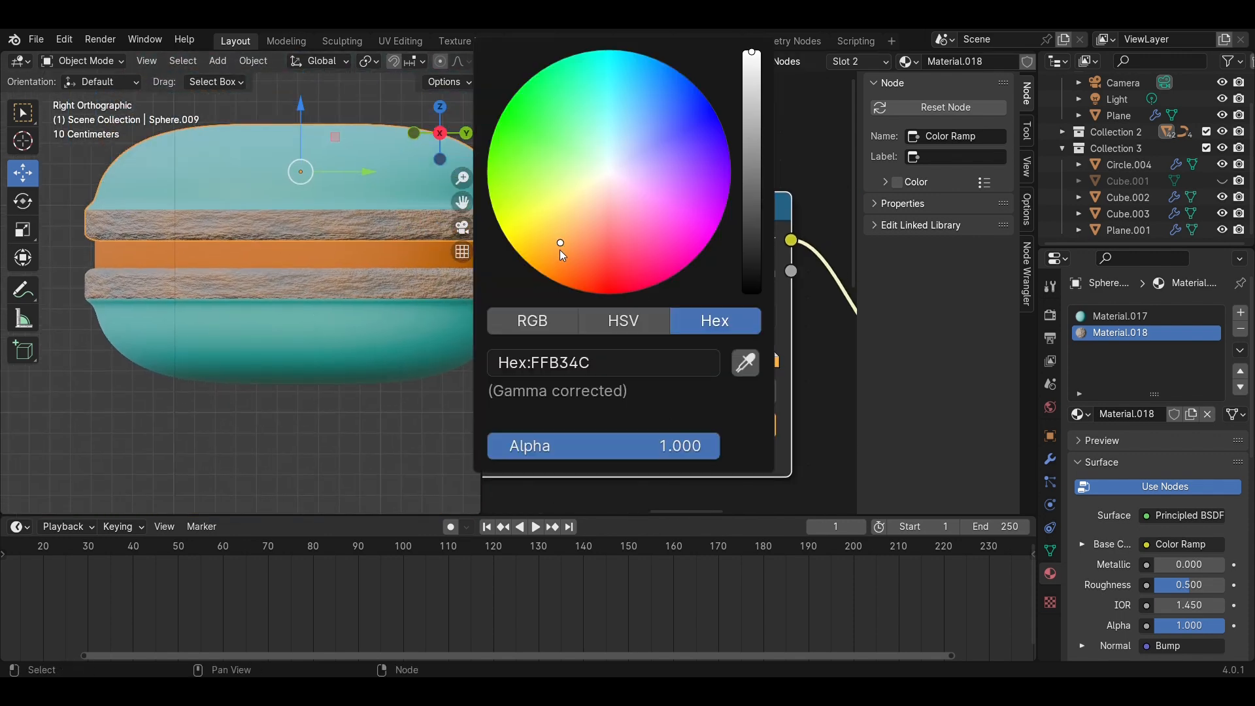
mouse_move(561, 250)
mouse_down()
mouse_move(629, 55)
mouse_move(621, 122)
mouse_move(630, 103)
mouse_up()
scroll(319, 342, down, 2)
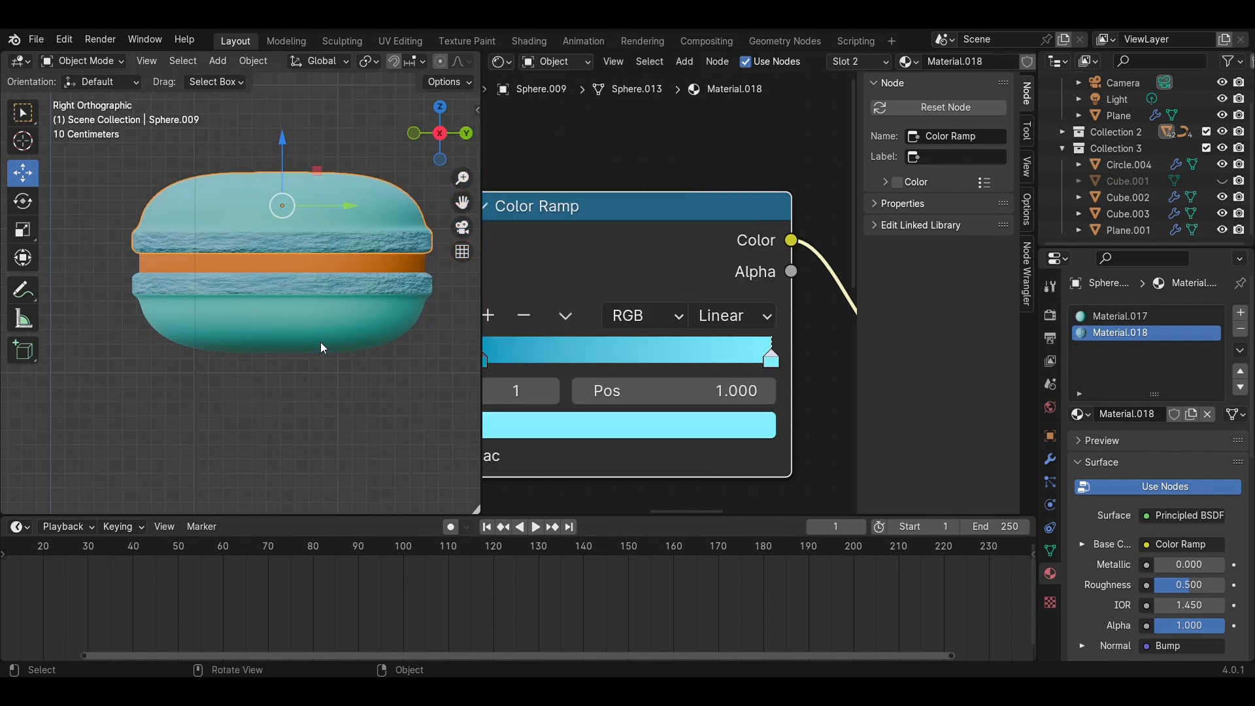
mouse_move(320, 342)
middle_down()
mouse_move(324, 374)
mouse_move(315, 342)
middle_up()
Change the first Color Ramp stop of the turquoise macaron's rim material to a bright cyan, hex 1ED7DE
click(485, 358)
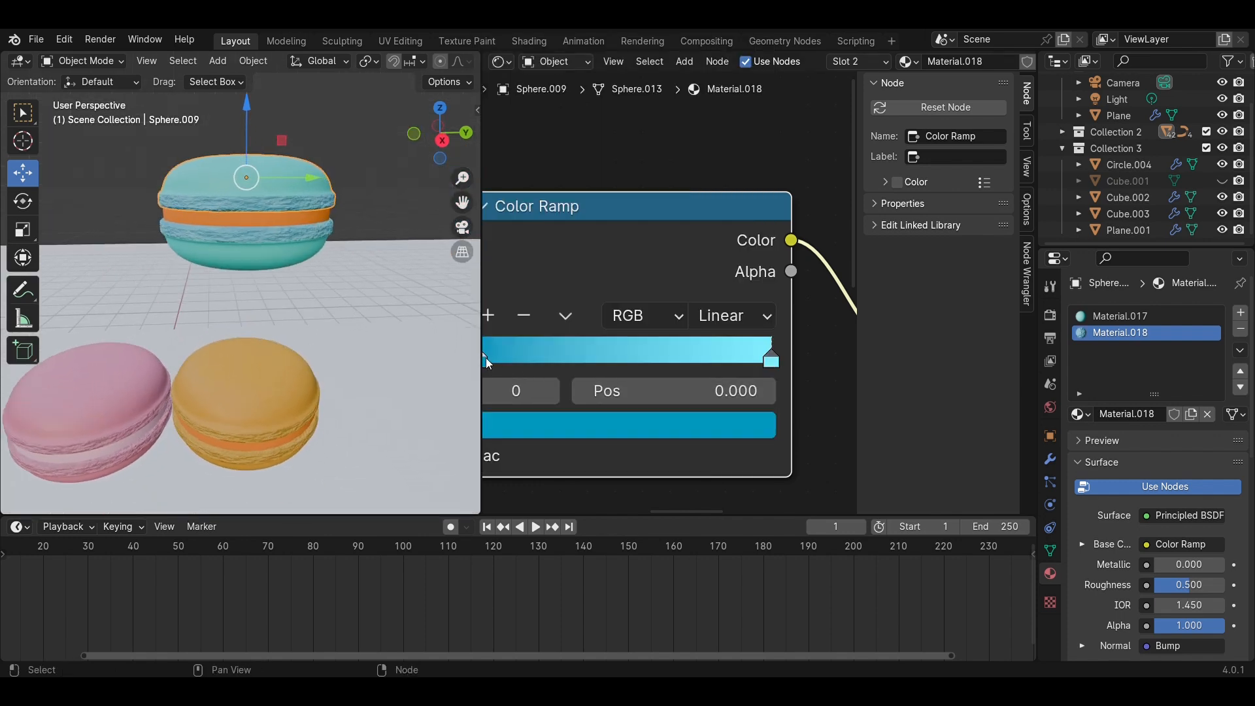
click(556, 428)
scroll(697, 105, up, 3)
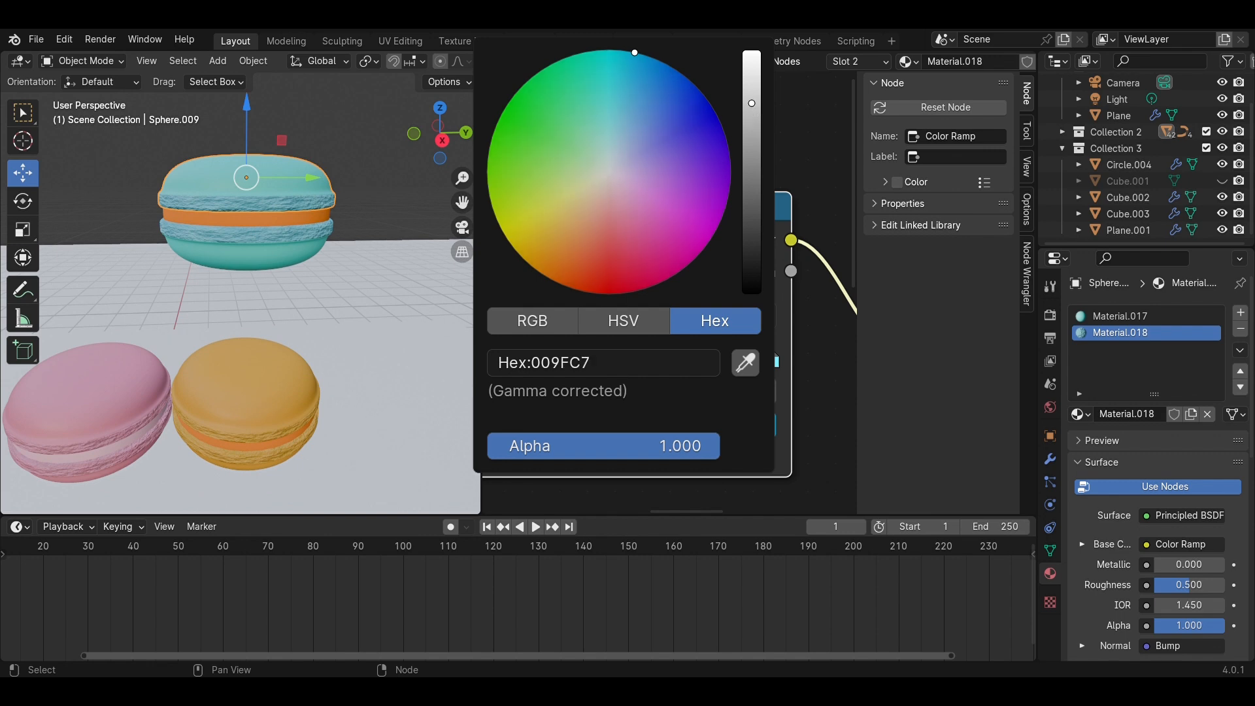
drag(631, 63, 598, 69)
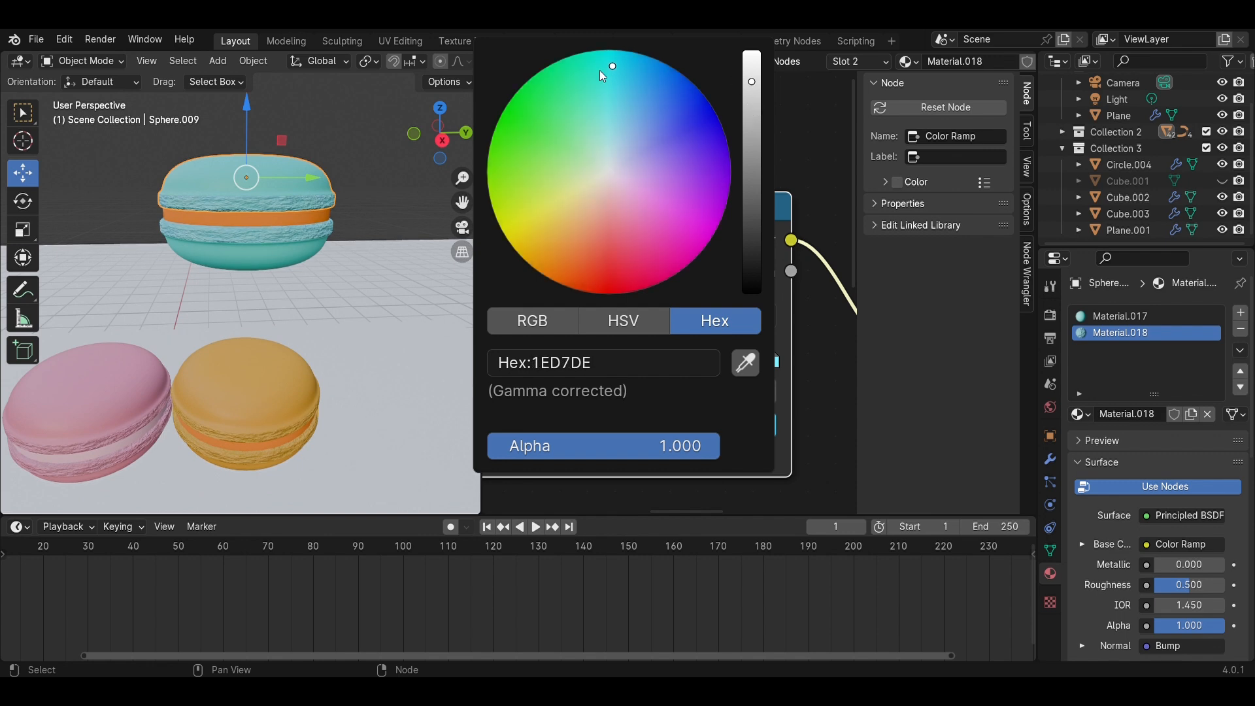
scroll(284, 213, up, 2)
click(441, 140)
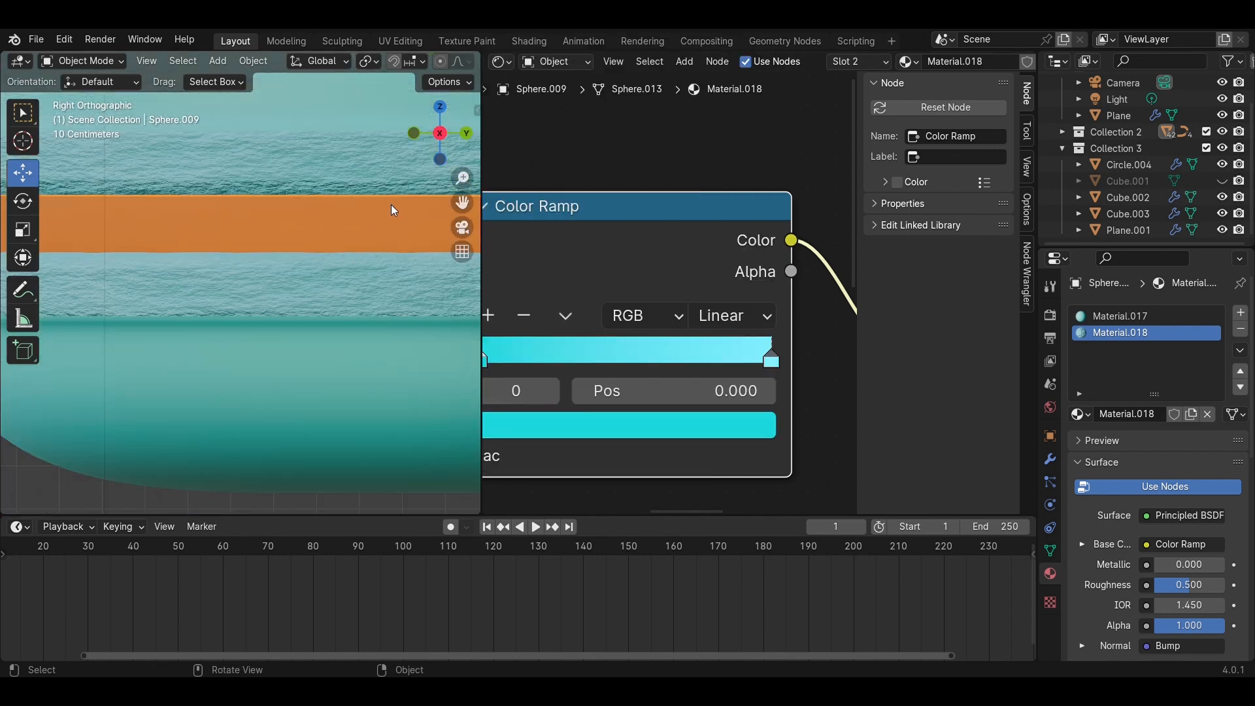
Make the turquoise macaron's filling material a separate copy and change its base color to light blue
scroll(366, 261, down, 2)
click(326, 247)
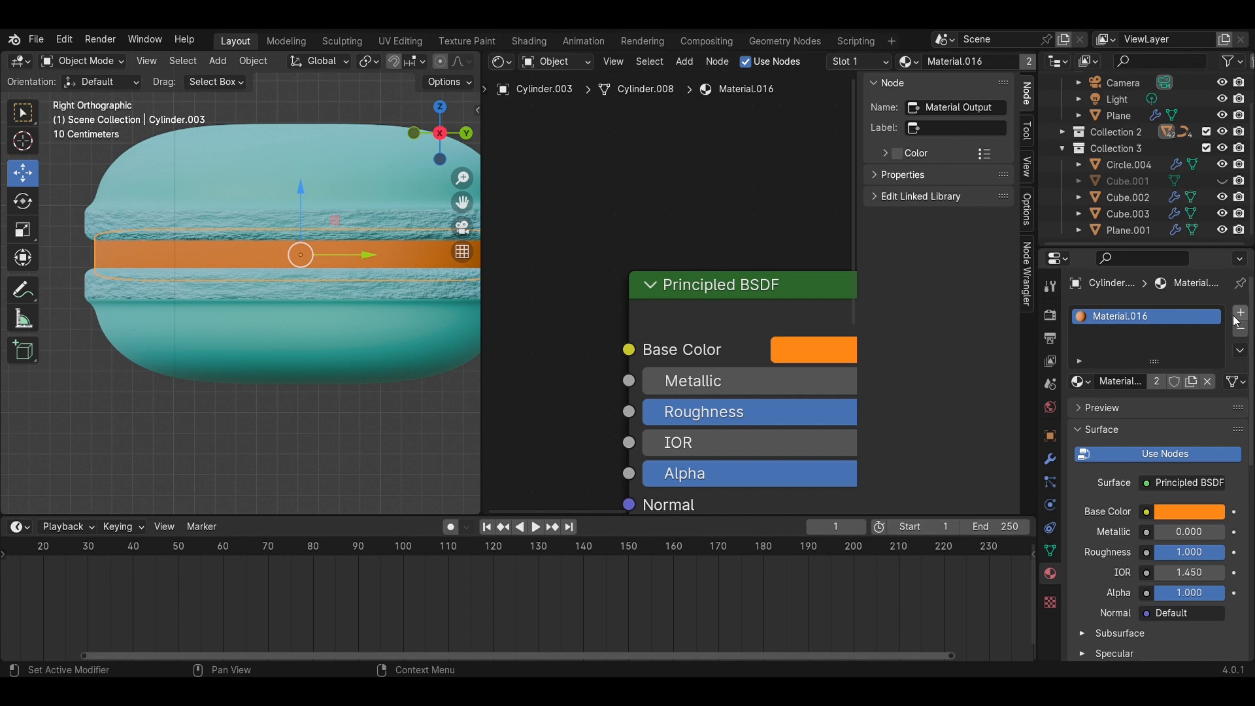
click(1156, 381)
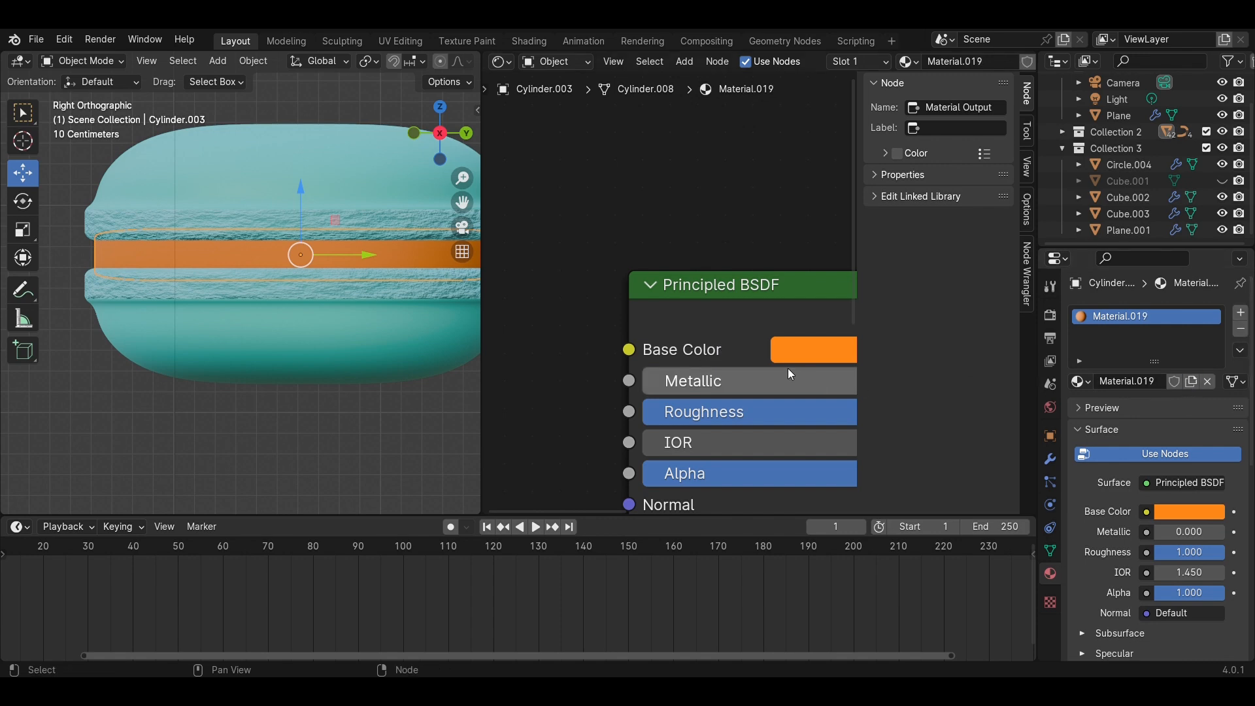
click(825, 348)
drag(852, 409, 933, 299)
scroll(347, 390, down, 3)
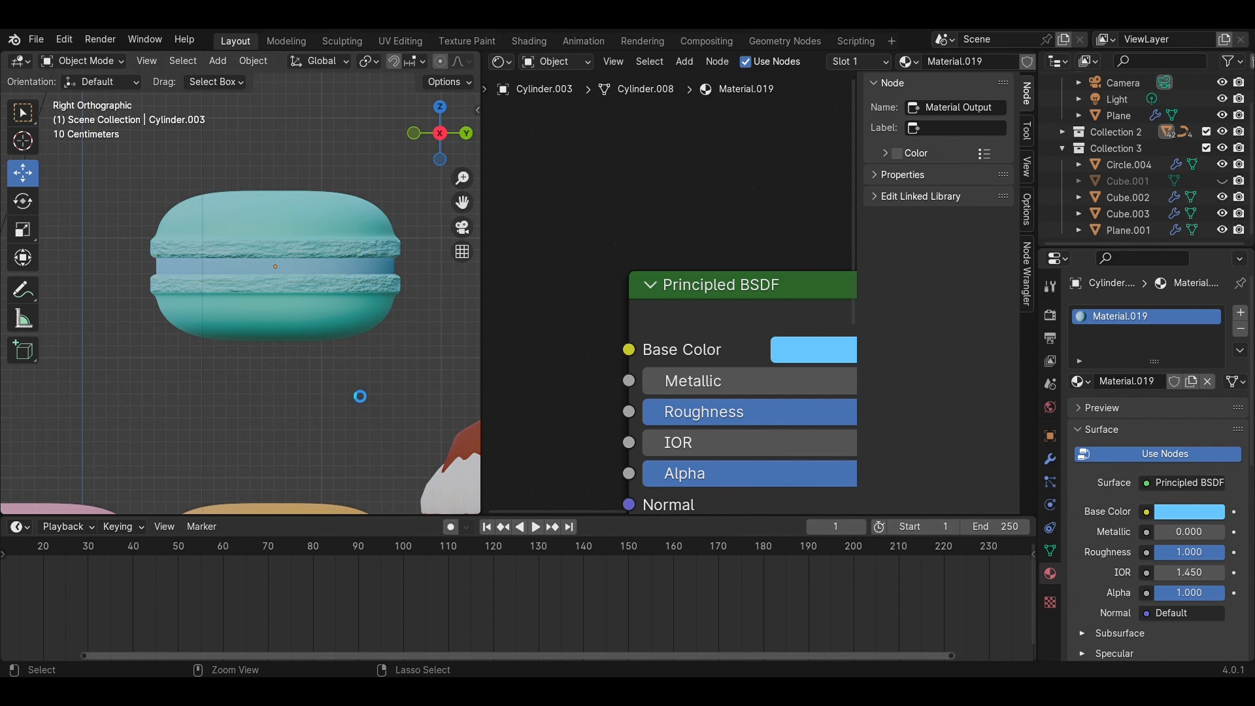
Save the file and move the whole turquoise macaron about 2.59 m along the Y axis
scroll(339, 296, down, 3)
key(ctrl+s)
drag(341, 330, 278, 224)
drag(319, 274, 482, 305)
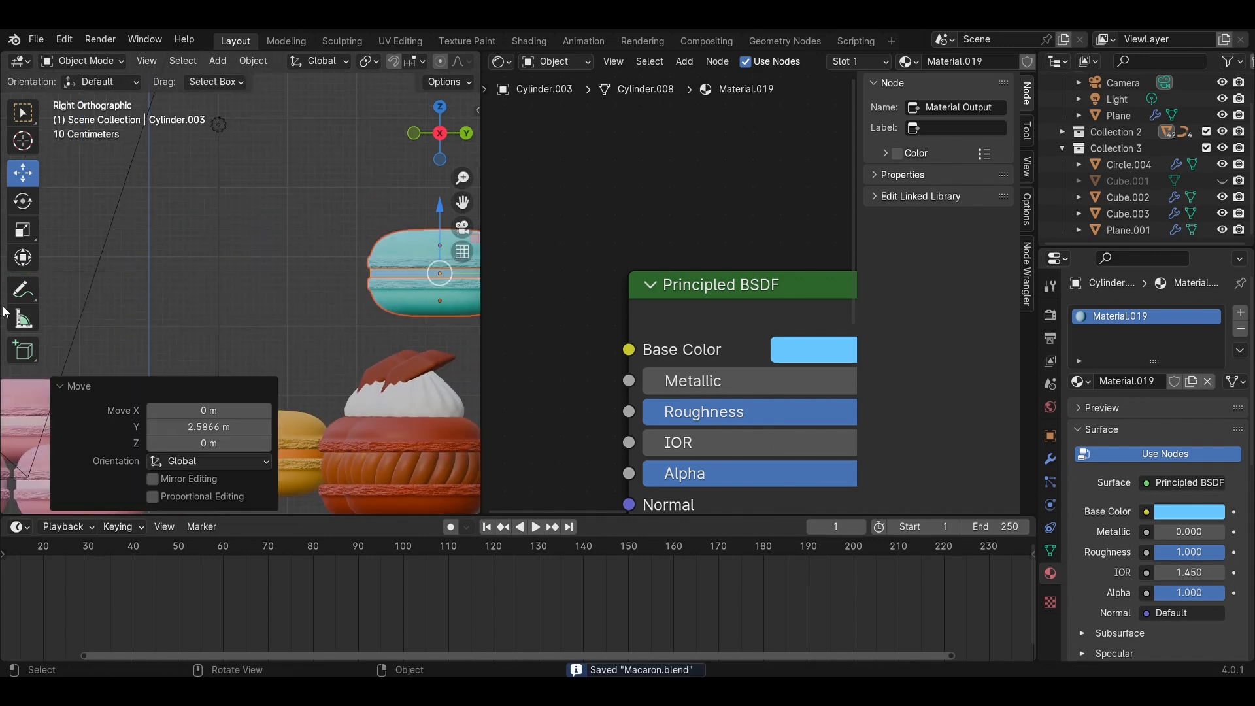
Select all parts of the yellow macaron and unhide the box object Cube.001
click(290, 329)
shift+middle_drag(287, 384, 340, 289)
drag(328, 394, 323, 299)
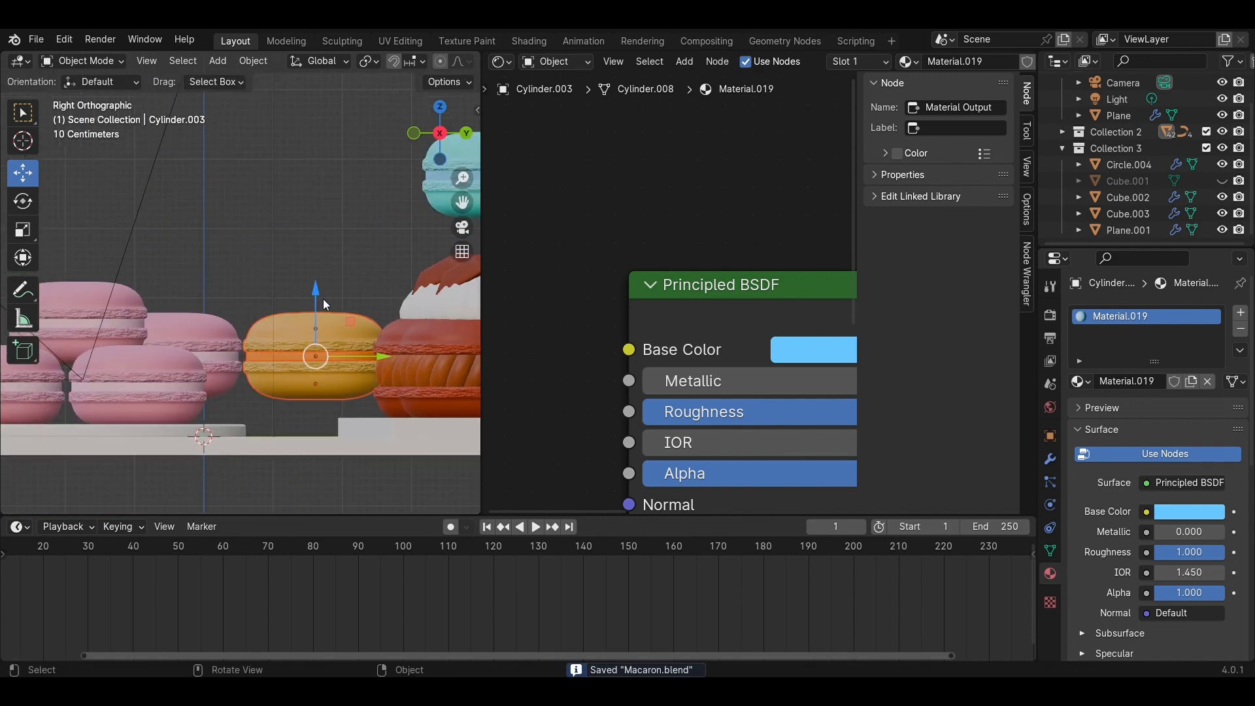
click(1221, 181)
scroll(344, 346, up, 3)
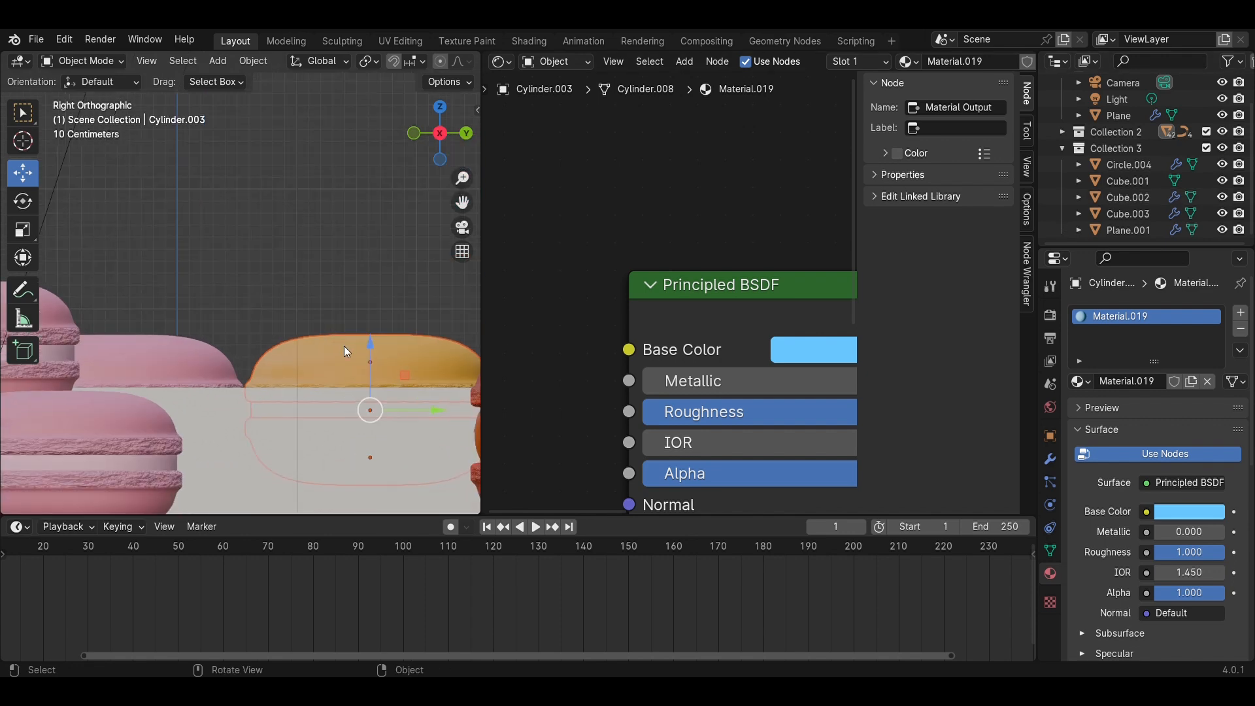
Display the viewport in see-through solid shading and raise the yellow macaron a little along the Z axis
key(alt+z)
key(z)
click(520, 386)
drag(370, 349, 373, 296)
key(alt+z)
Tilt the yellow macaron about 42° in the right side view and move it about -0.35 m along the Y axis
shift+middle_drag(392, 361, 339, 318)
click(437, 127)
key(r)
click(298, 342)
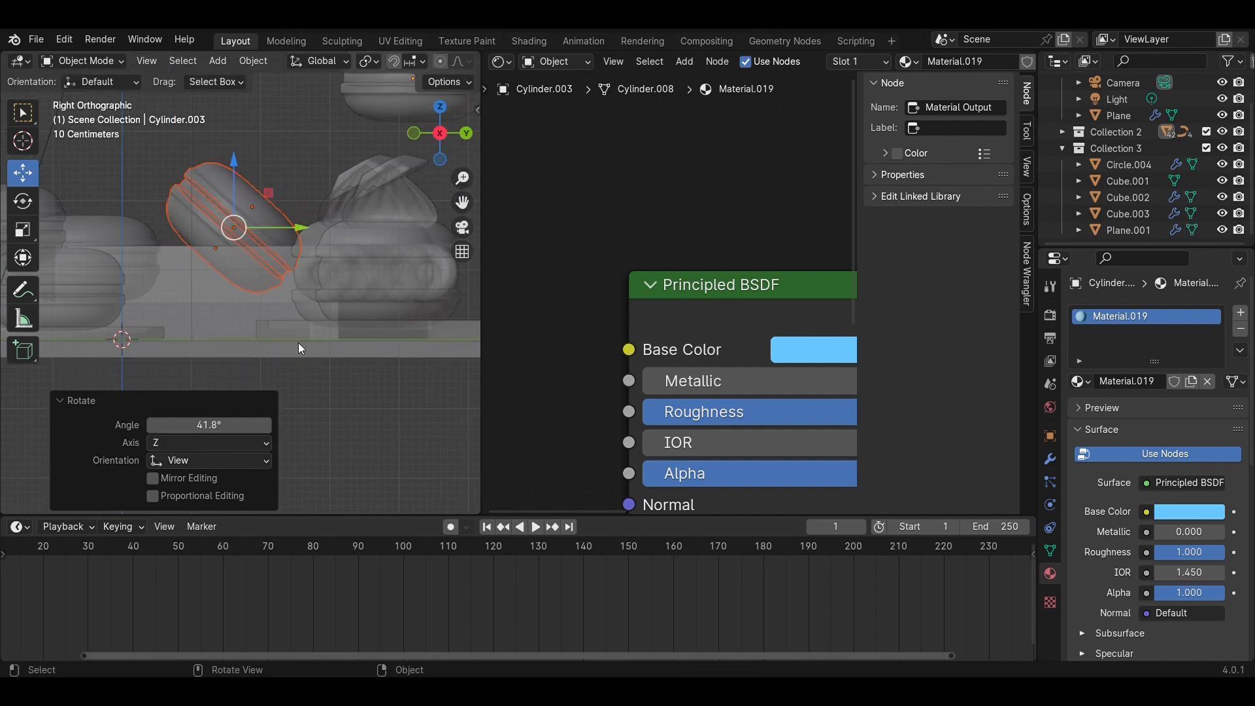
scroll(276, 217, up, 3)
key(g)
key(y)
click(209, 155)
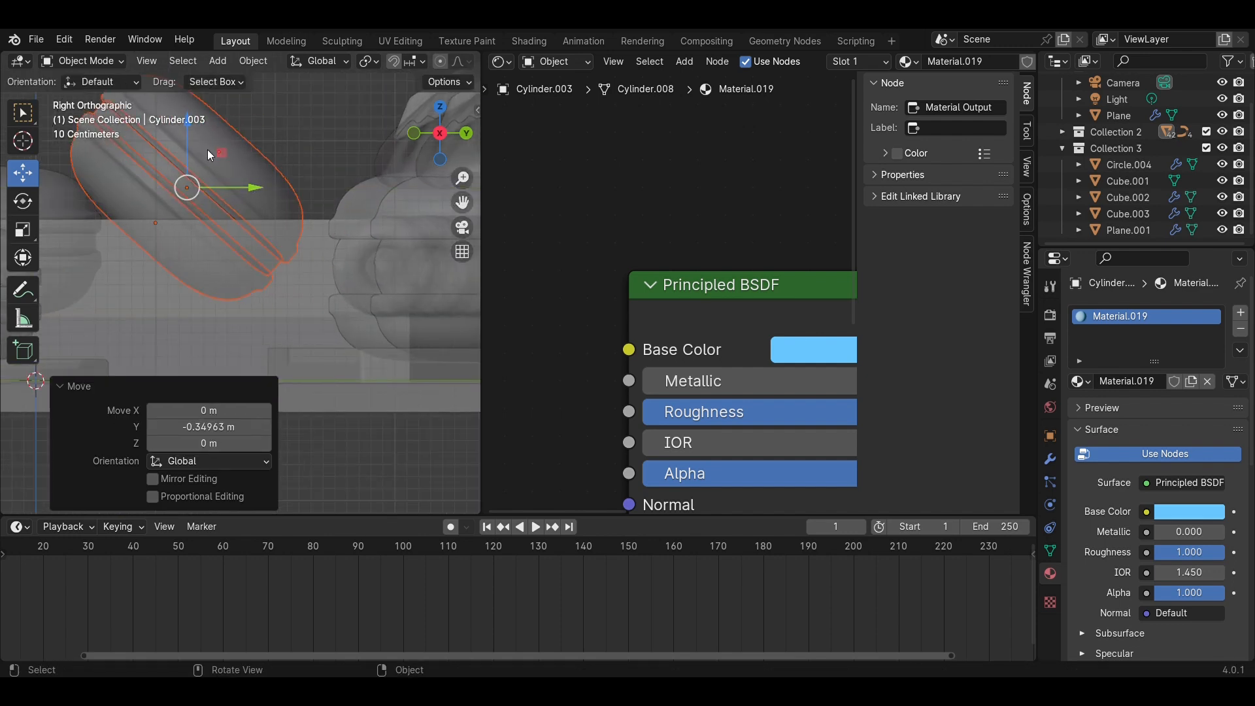
Fine-tune the yellow macaron's tilt and settle it into the box, about 0.14 m lower and 0.03 m further along Y
key(r)
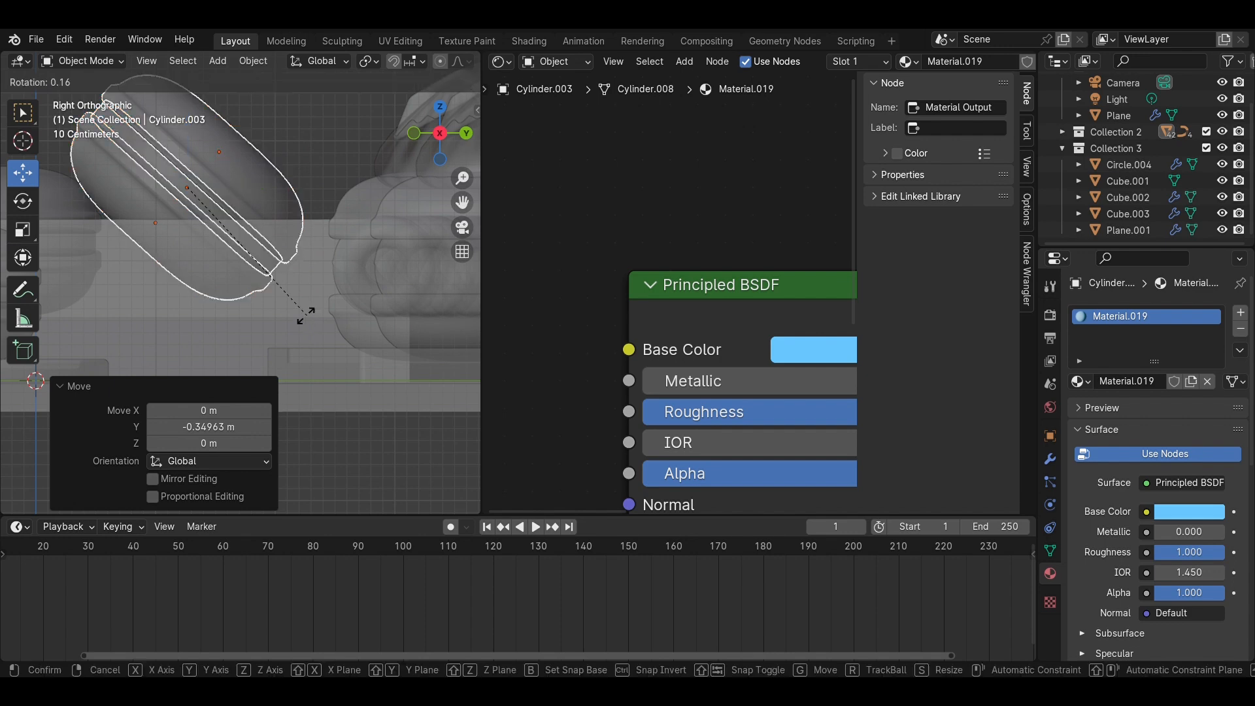
click(285, 307)
key(g)
key(z)
click(194, 164)
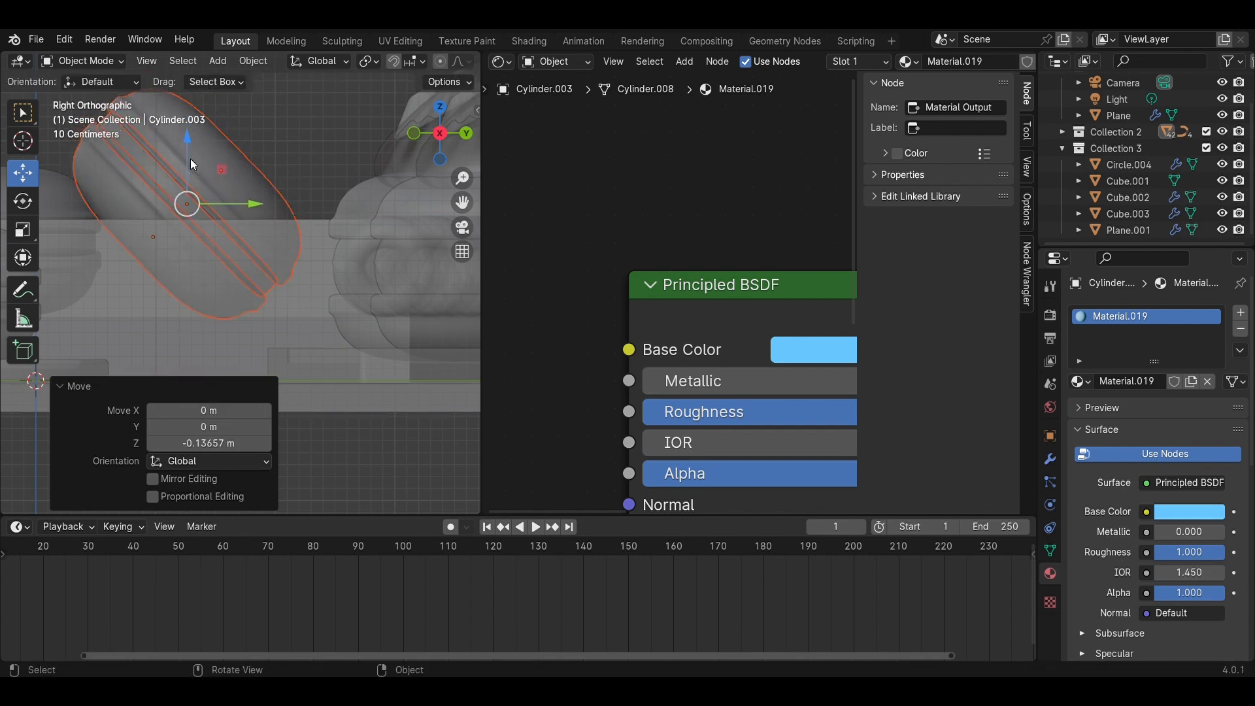
drag(262, 213, 281, 213)
scroll(281, 209, down, 5)
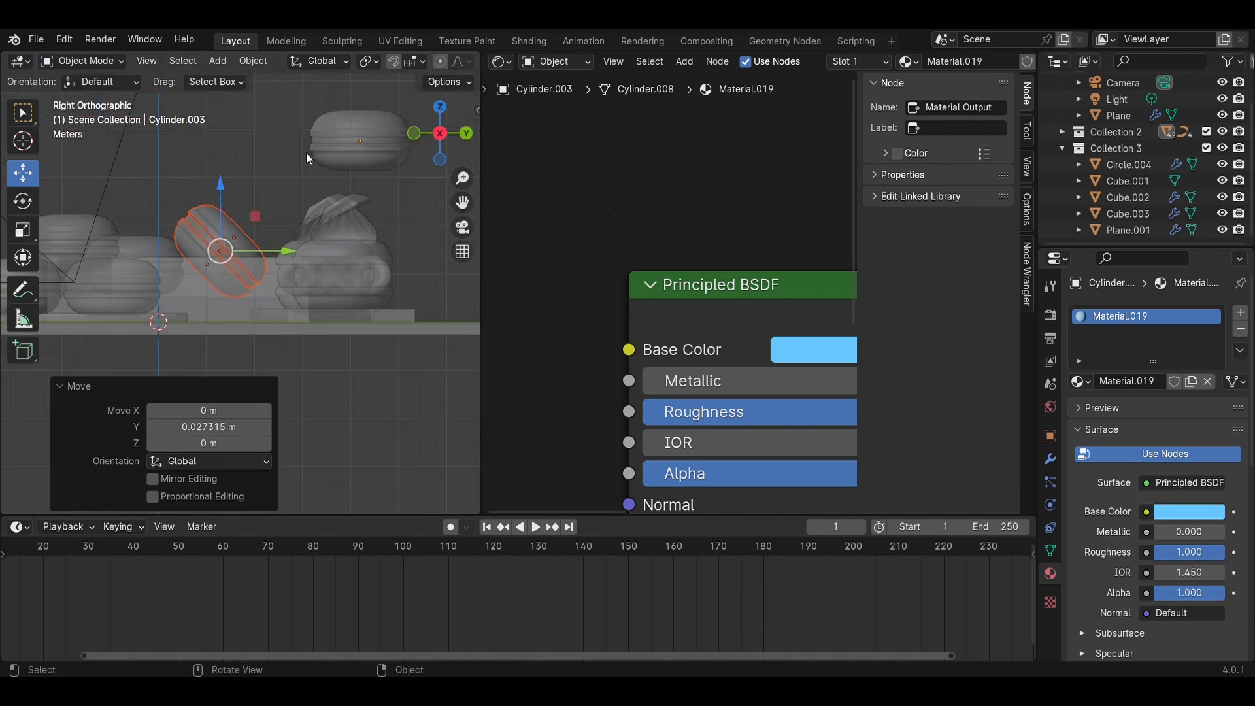
Tilt the whole turquoise macaron about 48° in the right side view and move it about -2.11 m along the Y axis
click(383, 143)
key(r)
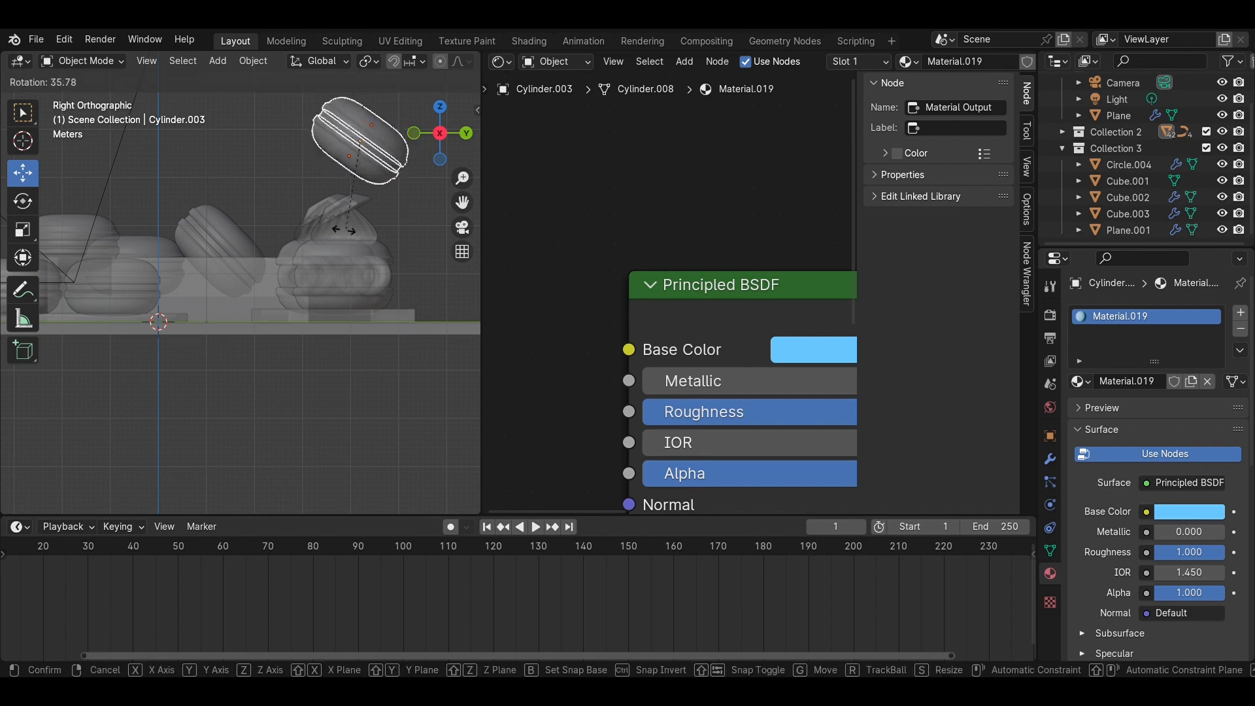
click(317, 226)
scroll(344, 164, up, 3)
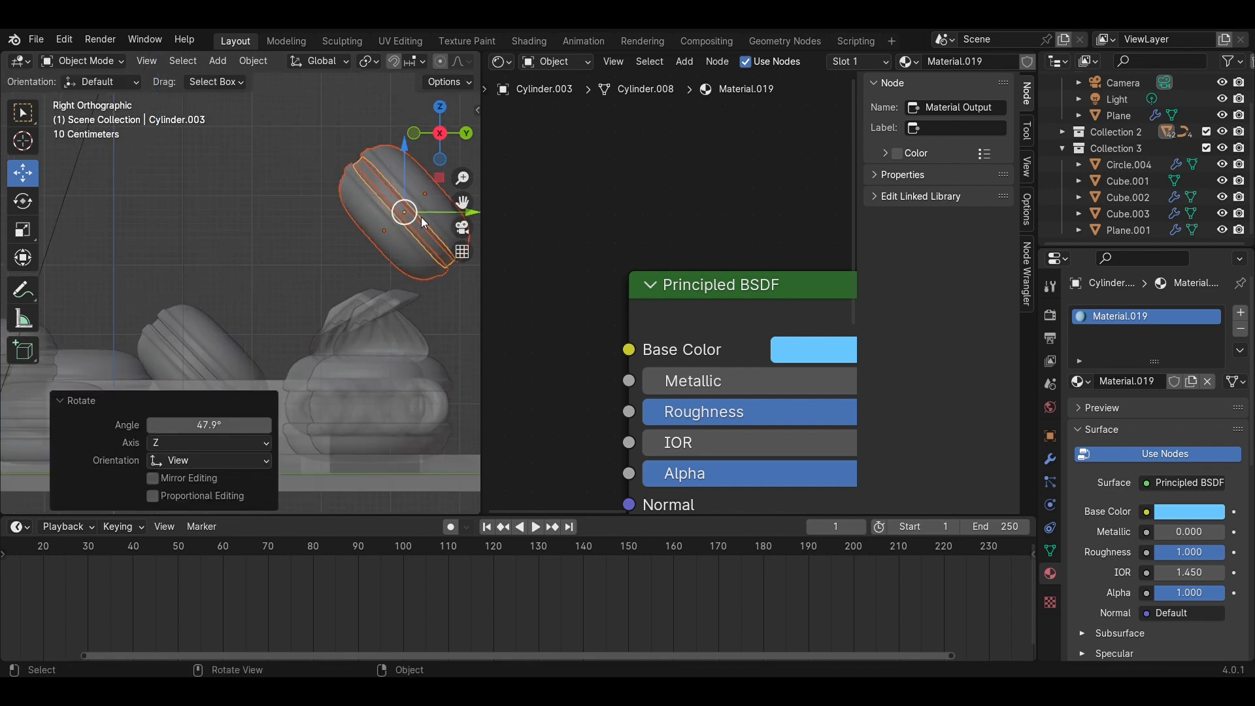
key(g)
key(y)
drag(424, 216, 282, 217)
Lower the turquoise macaron about 2.27 m beside the yellow one and move it about 0.76 m along the Y axis
shift+middle_drag(292, 213, 298, 36)
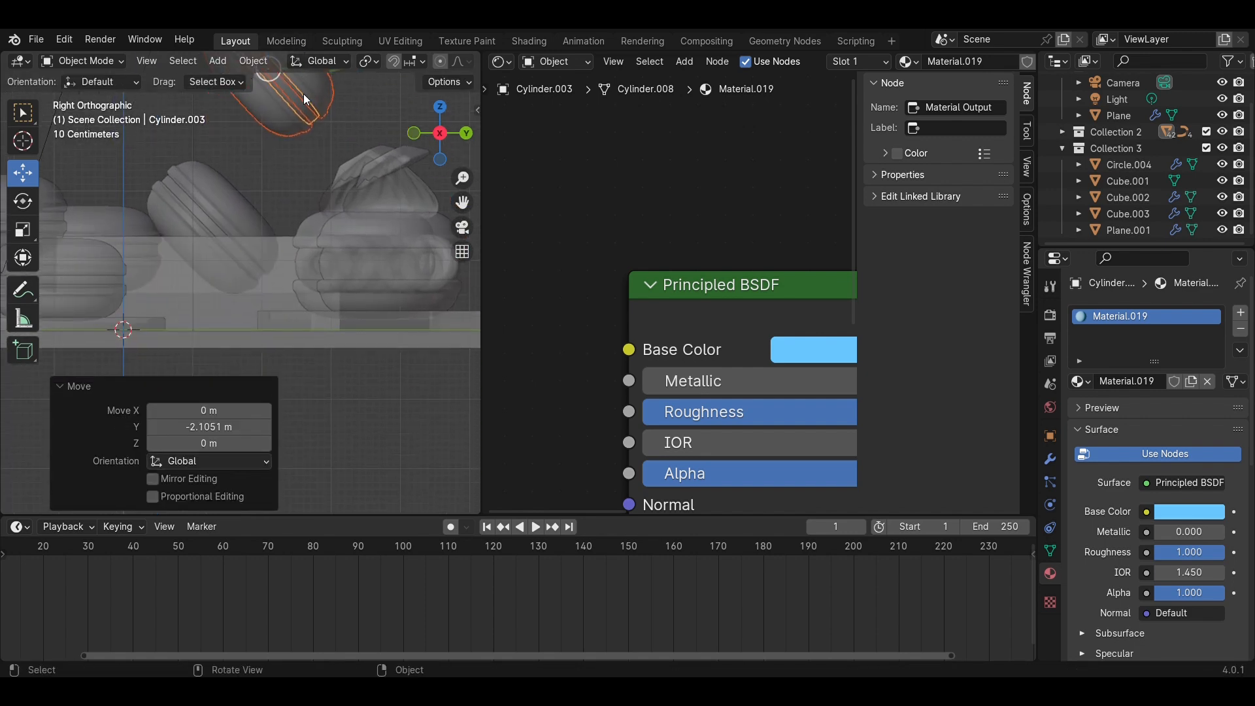
shift+middle_drag(304, 93, 288, 153)
drag(280, 111, 280, 267)
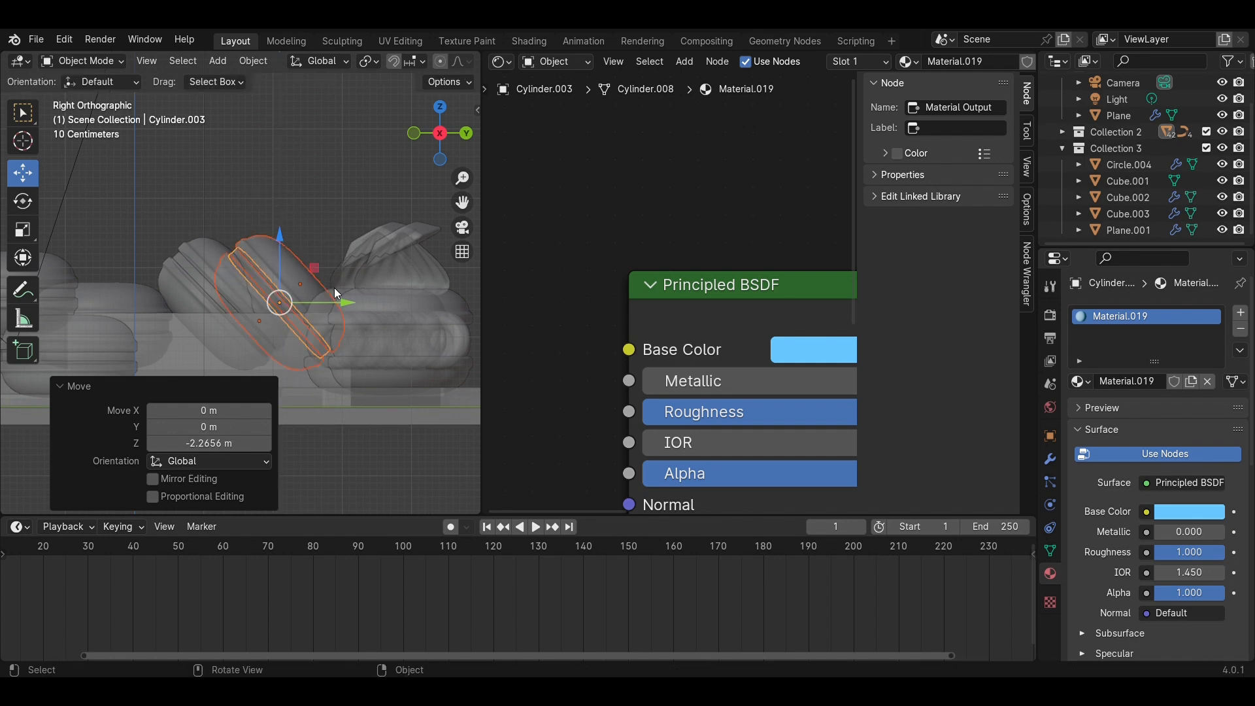
drag(345, 315, 398, 314)
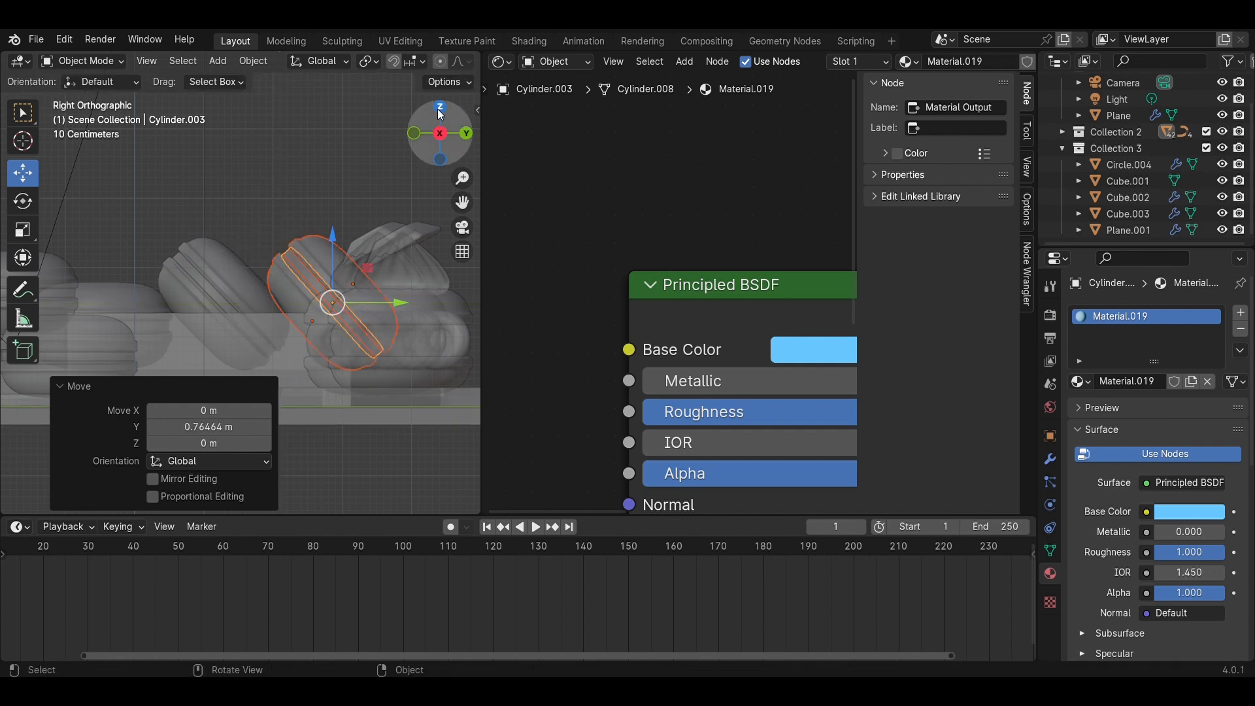
Rotate the box Cube.001 by about -28.6° in the top view to line it up with the row of macarons
click(439, 106)
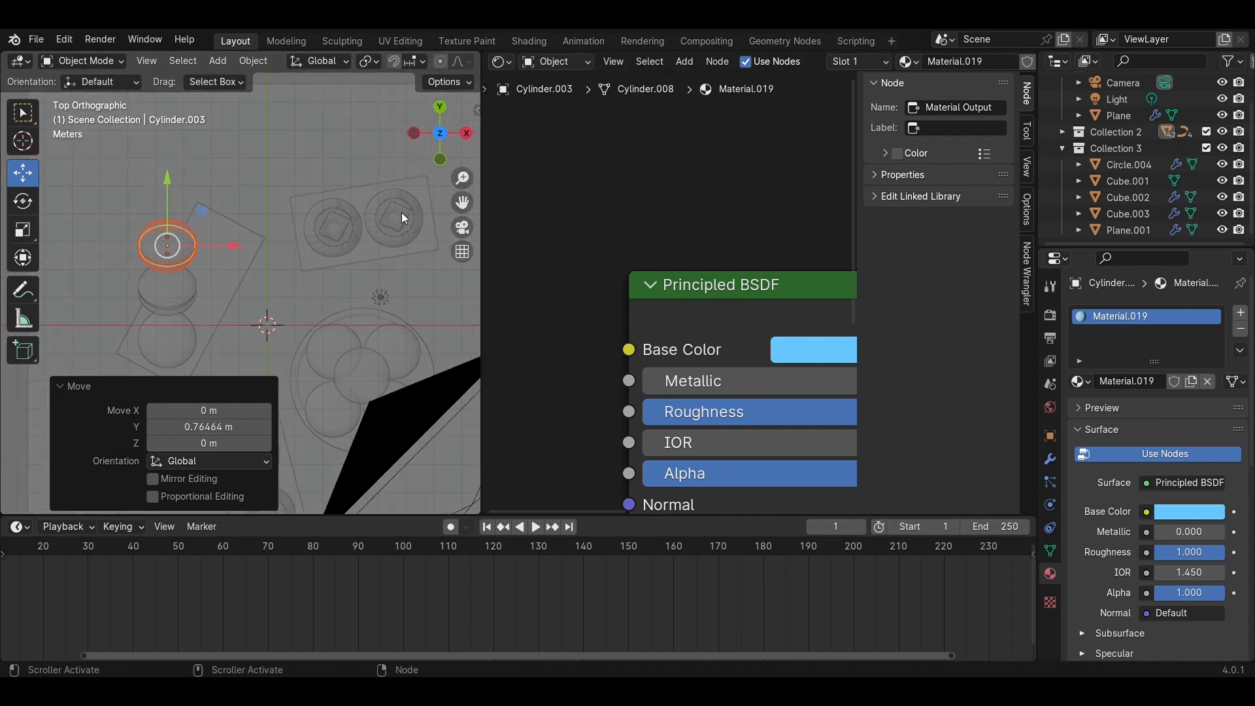
middle_drag(401, 213, 199, 146)
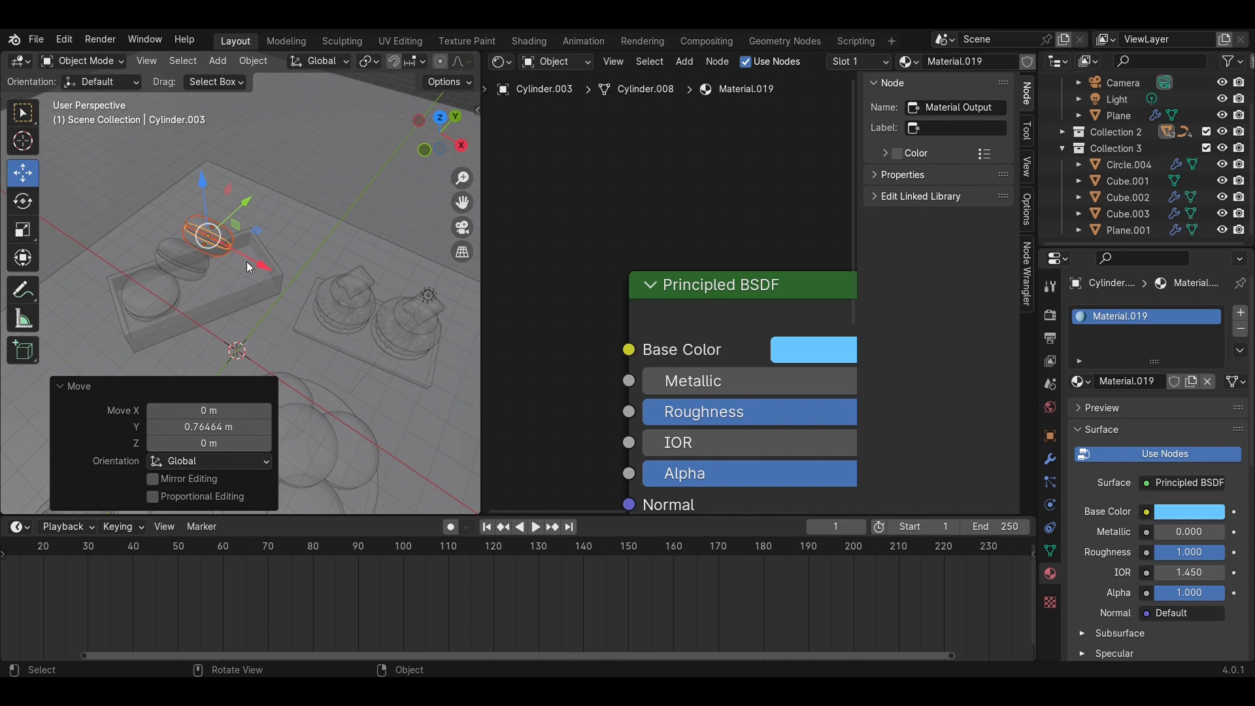
click(463, 147)
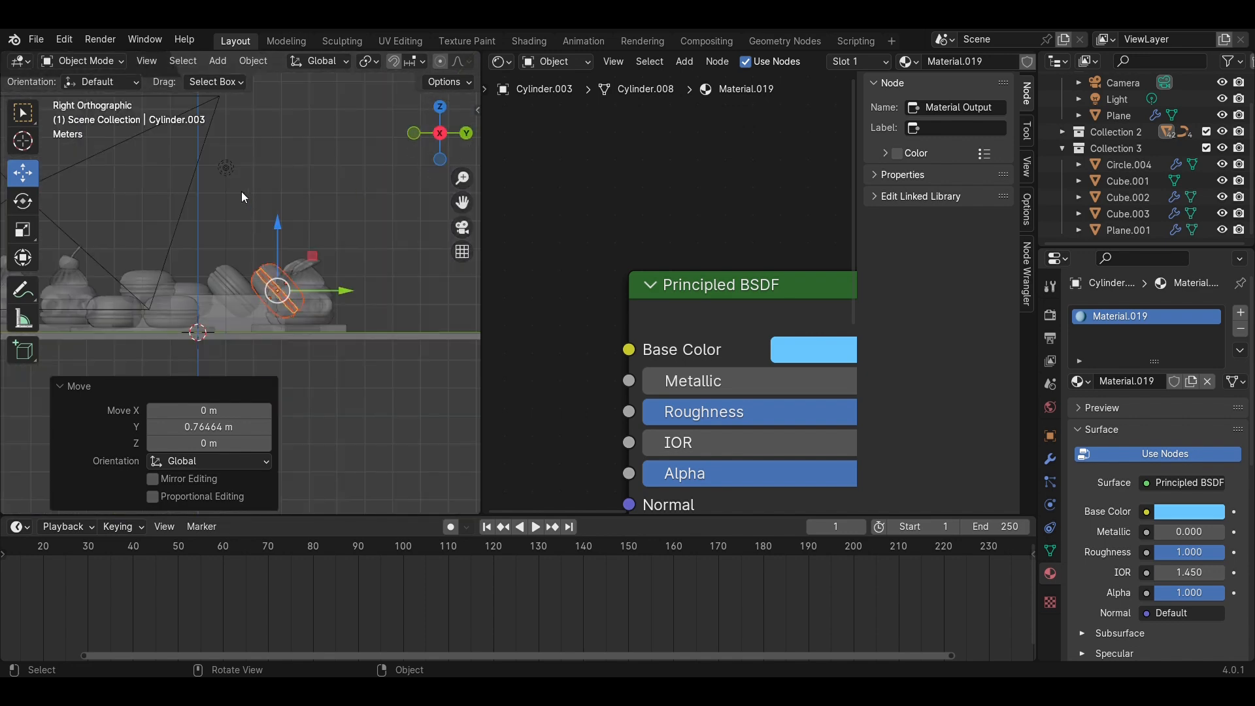
click(439, 106)
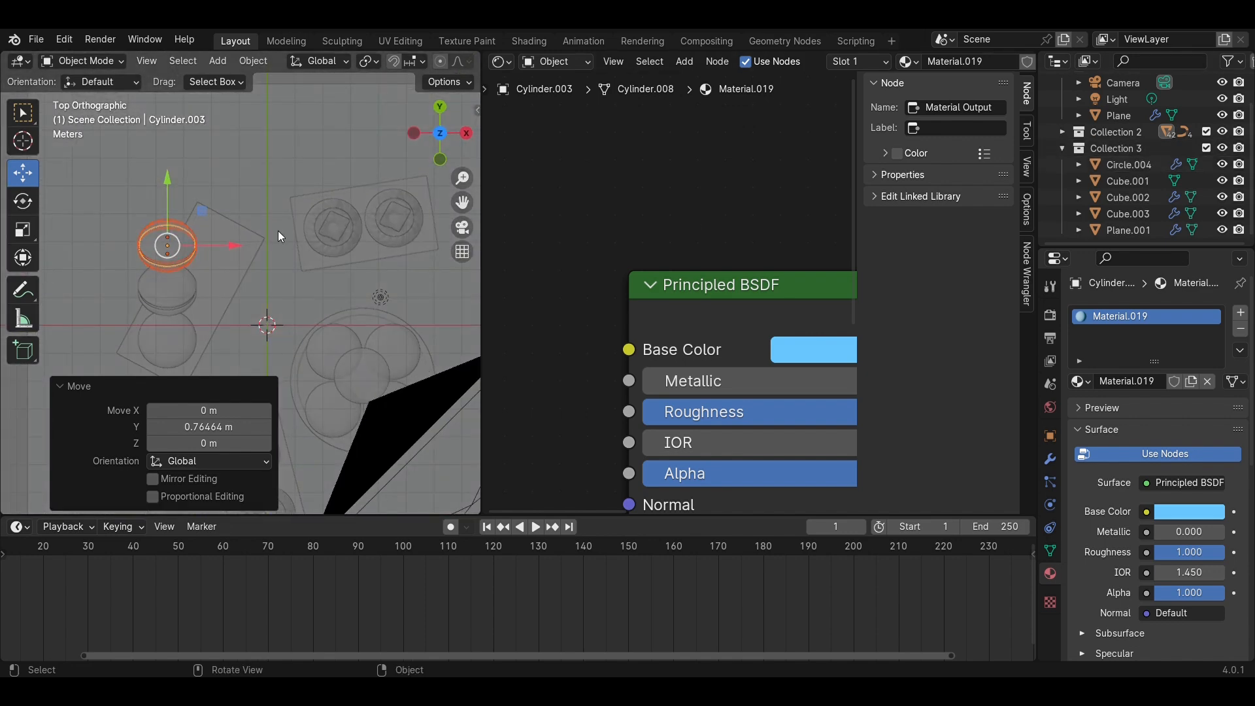
key(alt+z)
scroll(274, 213, up, 4)
click(354, 199)
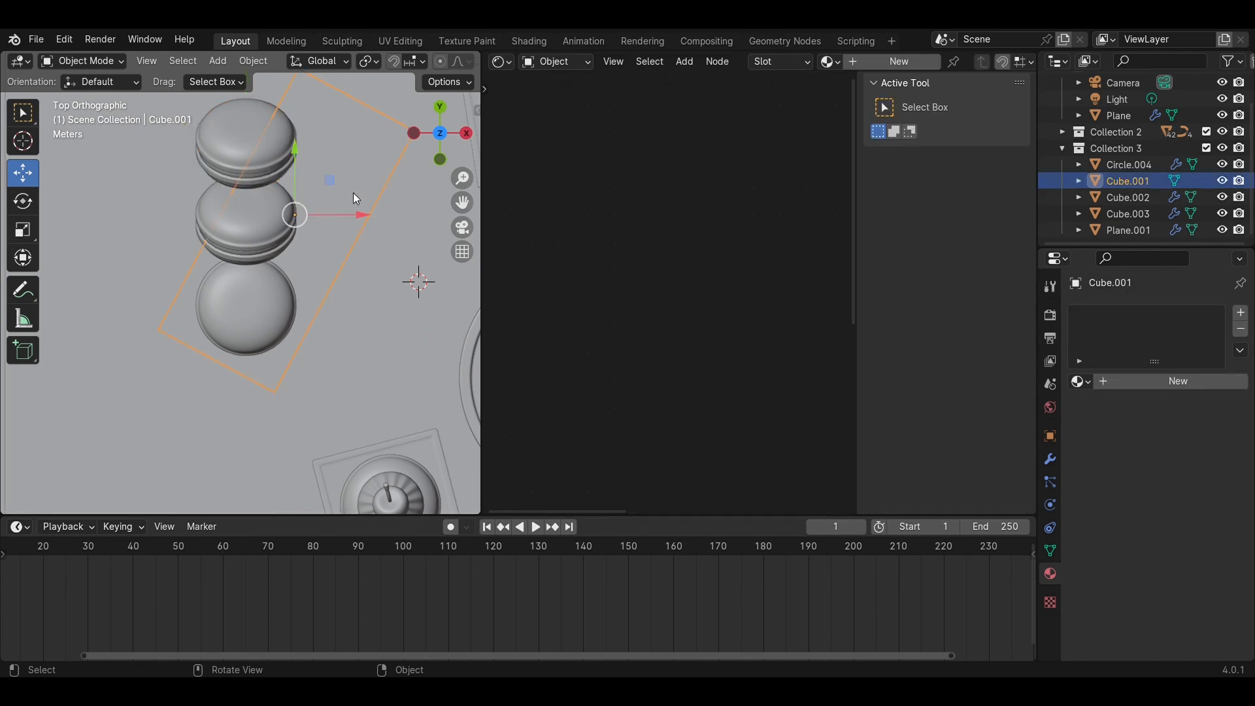
click(441, 134)
click(439, 108)
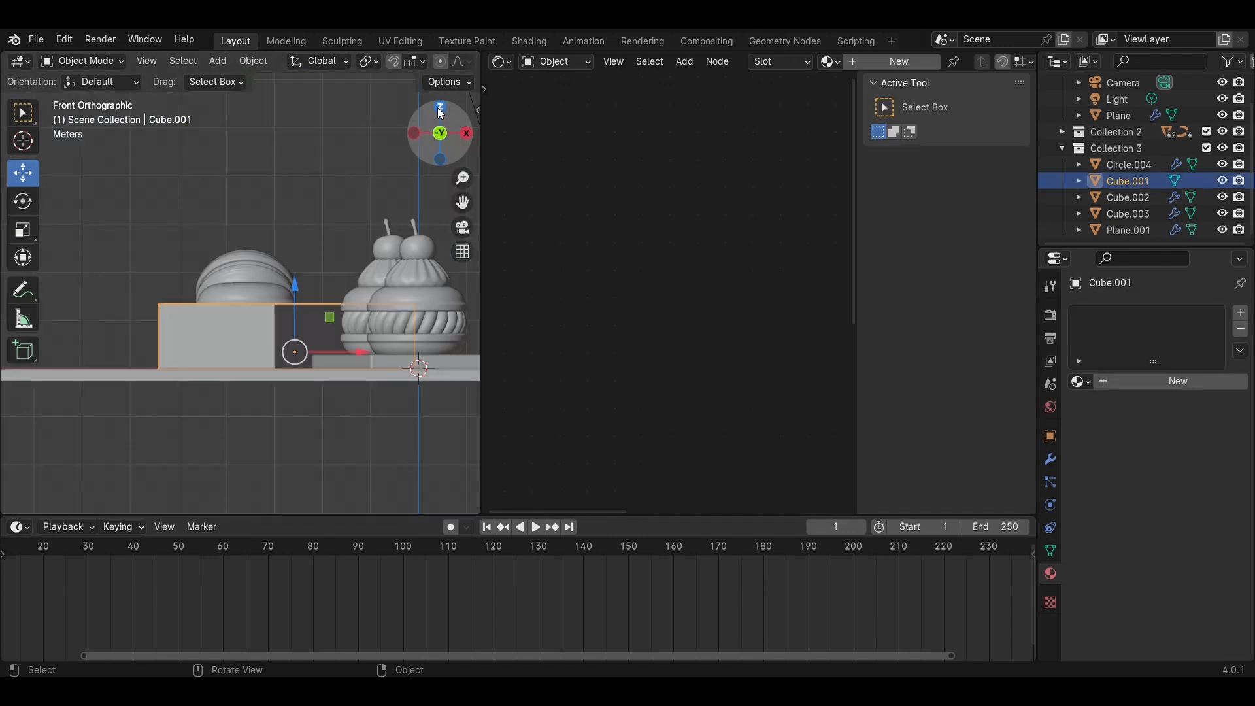
click(441, 111)
key(r)
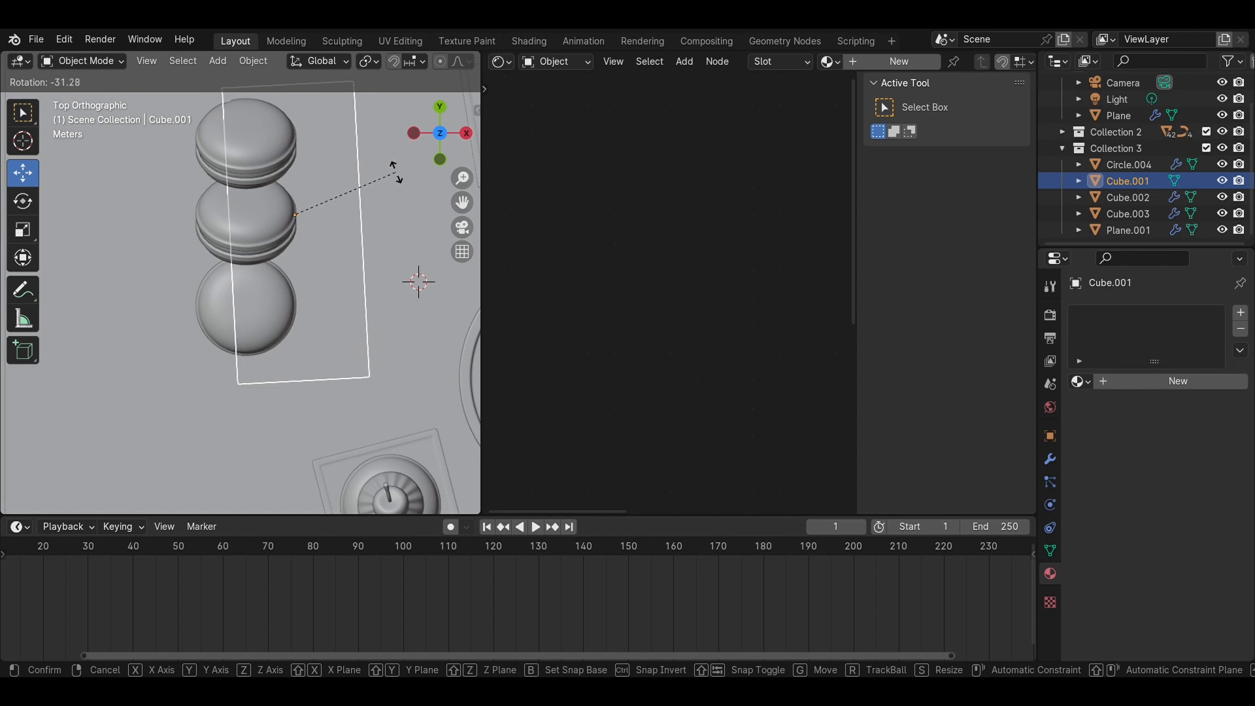
click(398, 182)
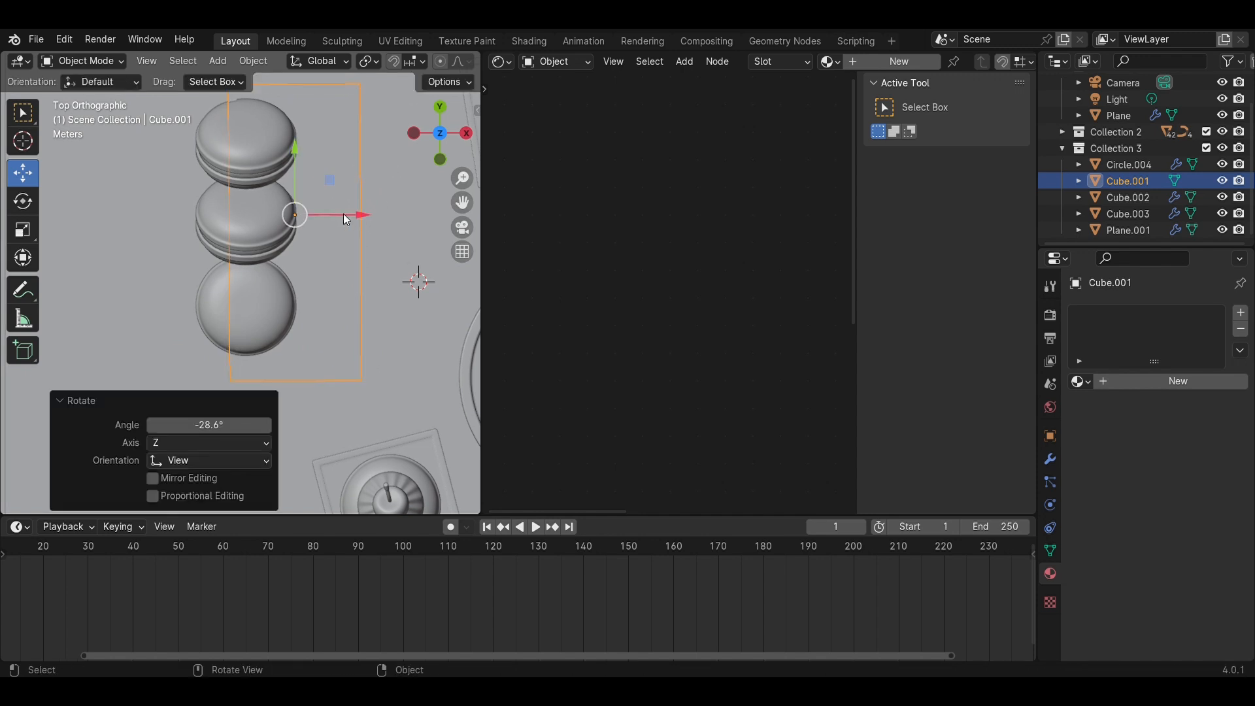
Center the box under the three macarons by shifting it toward them along X and about 0.16 m along Y
drag(343, 214, 294, 214)
middle_drag(380, 238, 374, 268)
drag(335, 301, 353, 294)
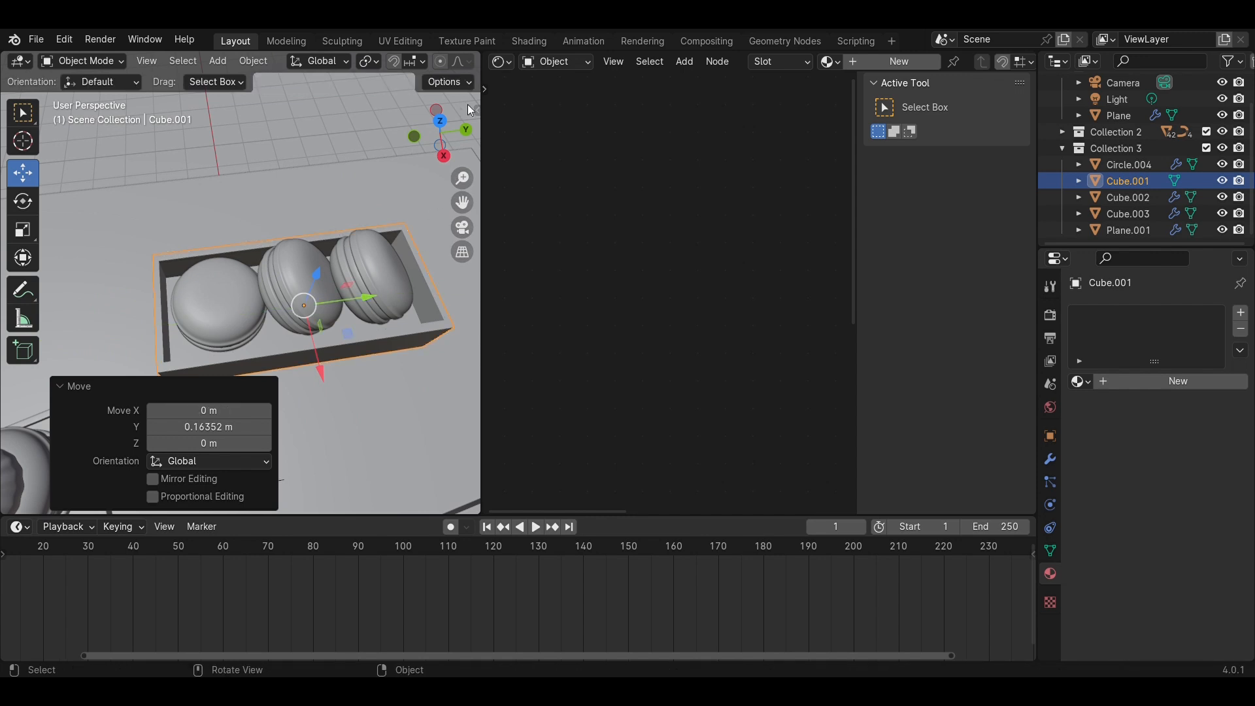
Examine how the macarons sit in the box from the top and sides with see-through shading, toggling the visibility of Collection 2
click(440, 122)
key(alt+z)
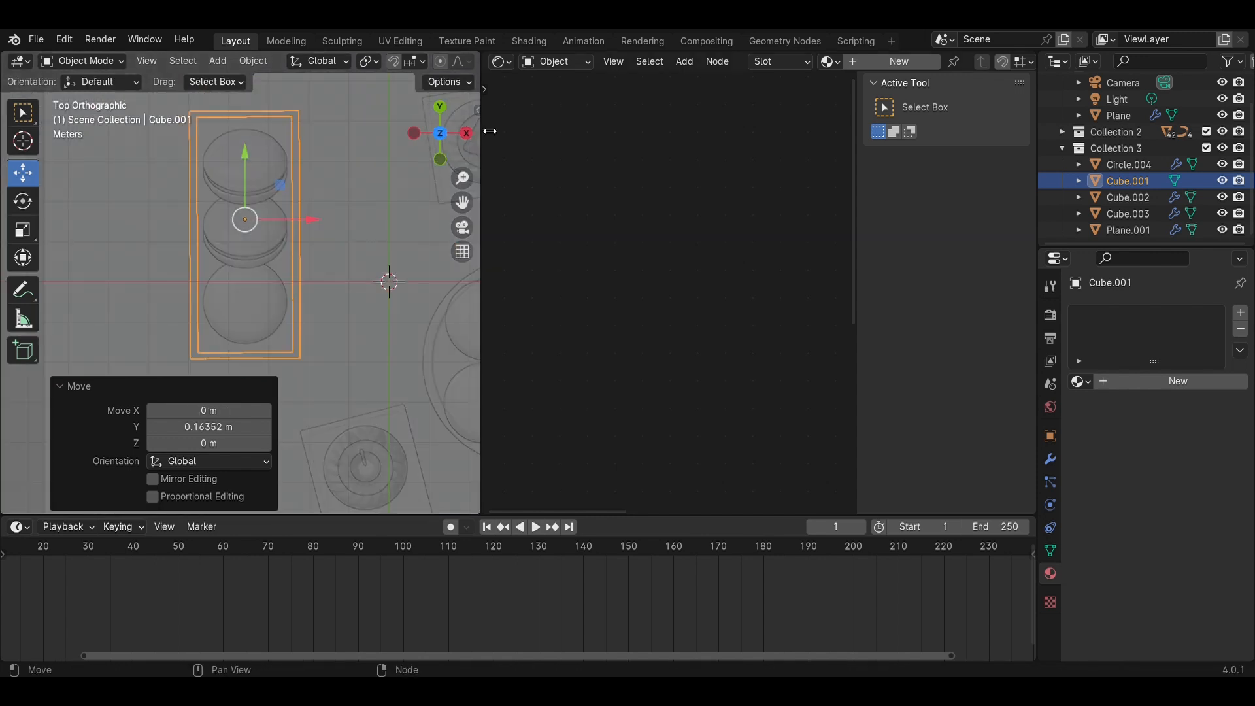
click(466, 134)
scroll(441, 232, up, 3)
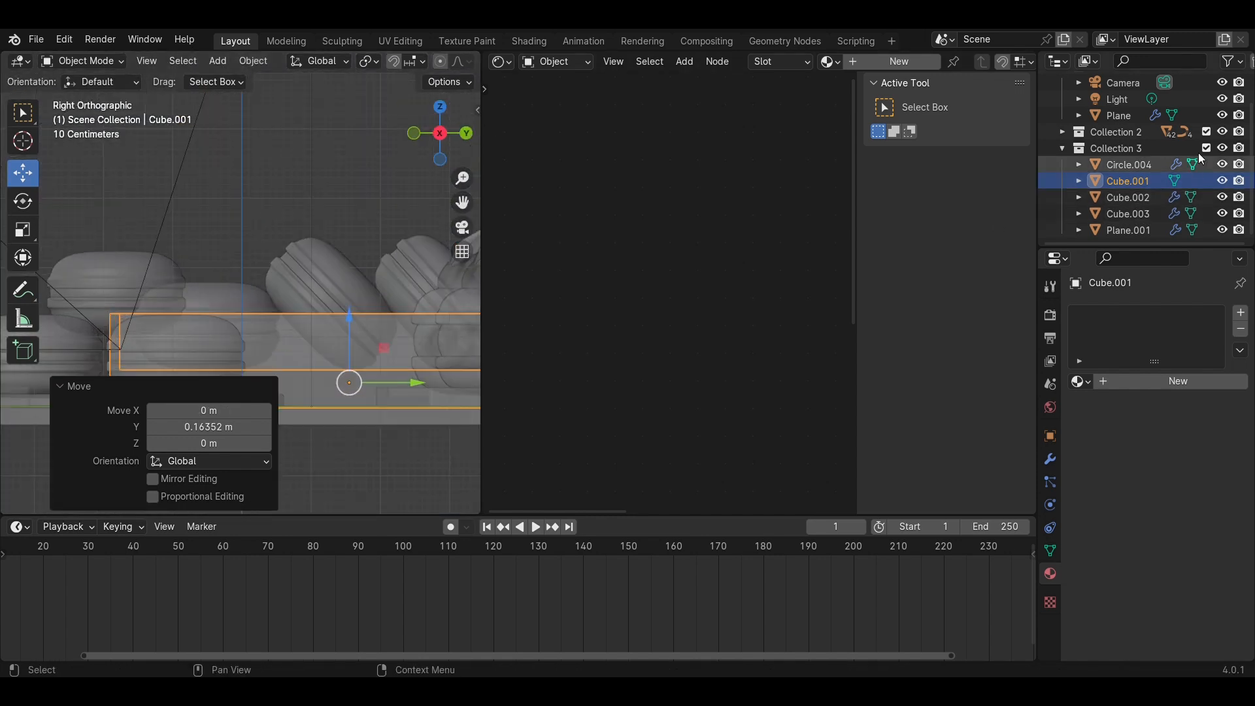
click(1222, 149)
click(1222, 148)
click(1225, 132)
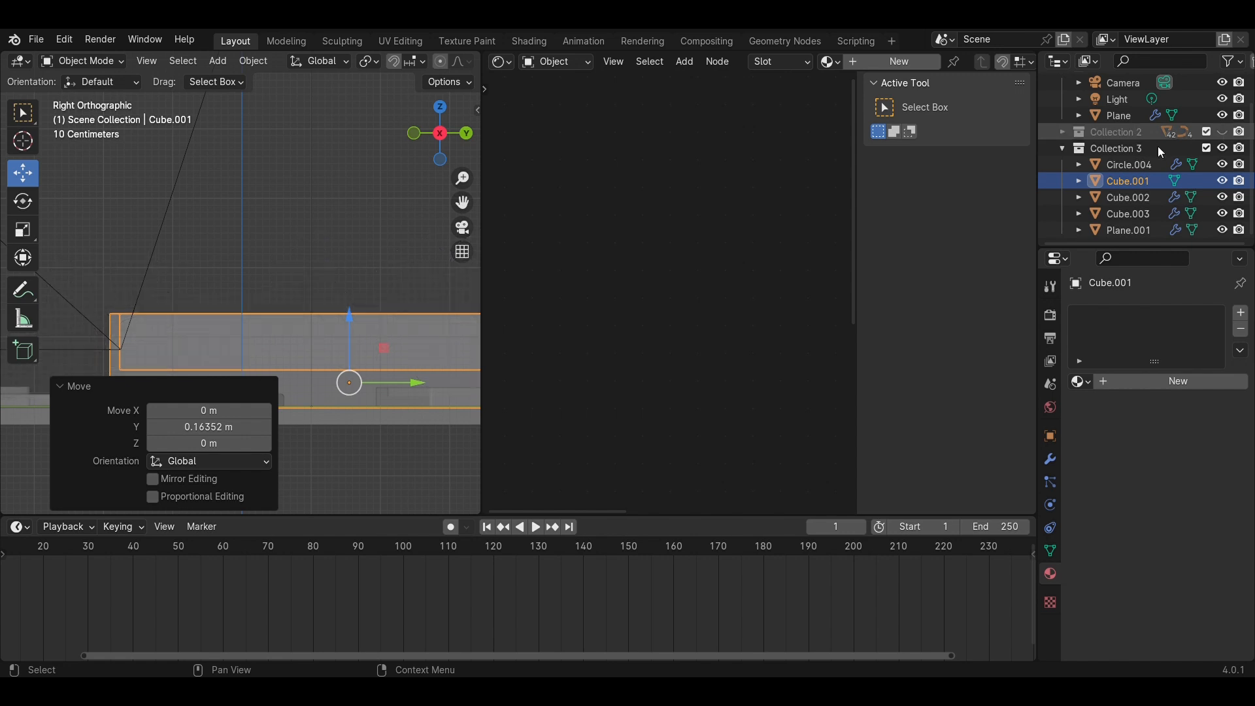
click(1225, 132)
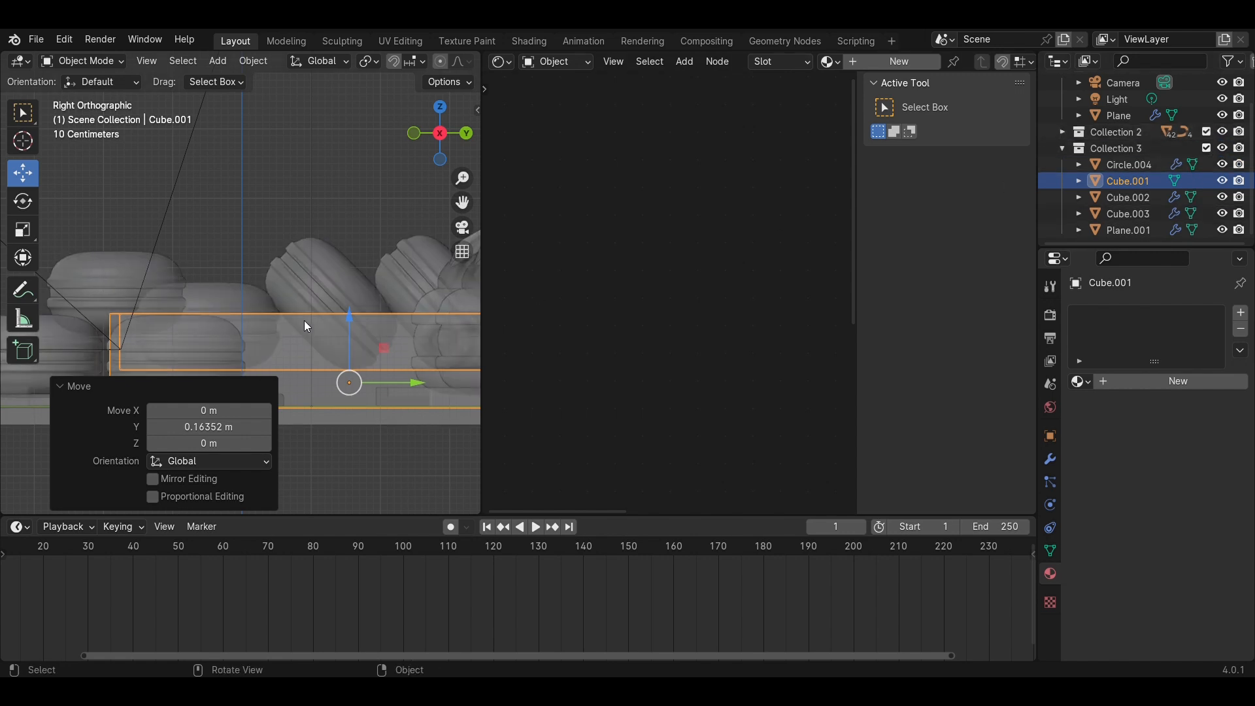
click(442, 134)
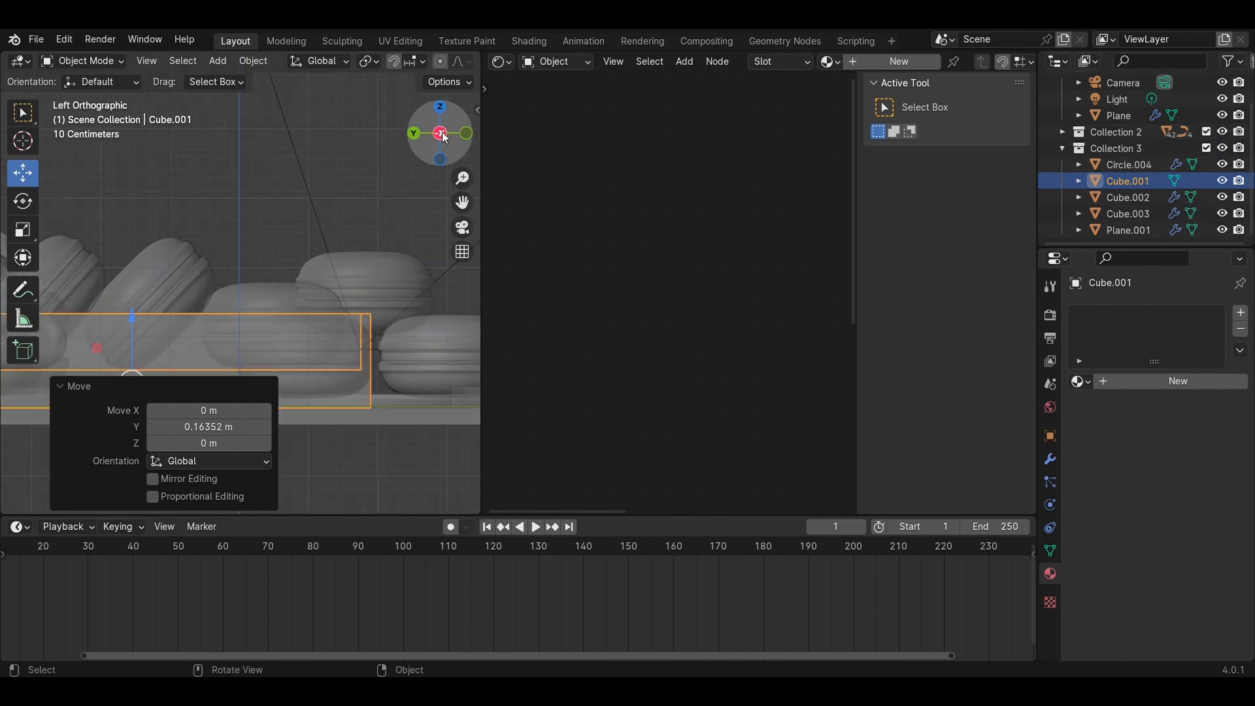
click(442, 134)
click(442, 134)
shift+middle_drag(292, 325, 283, 269)
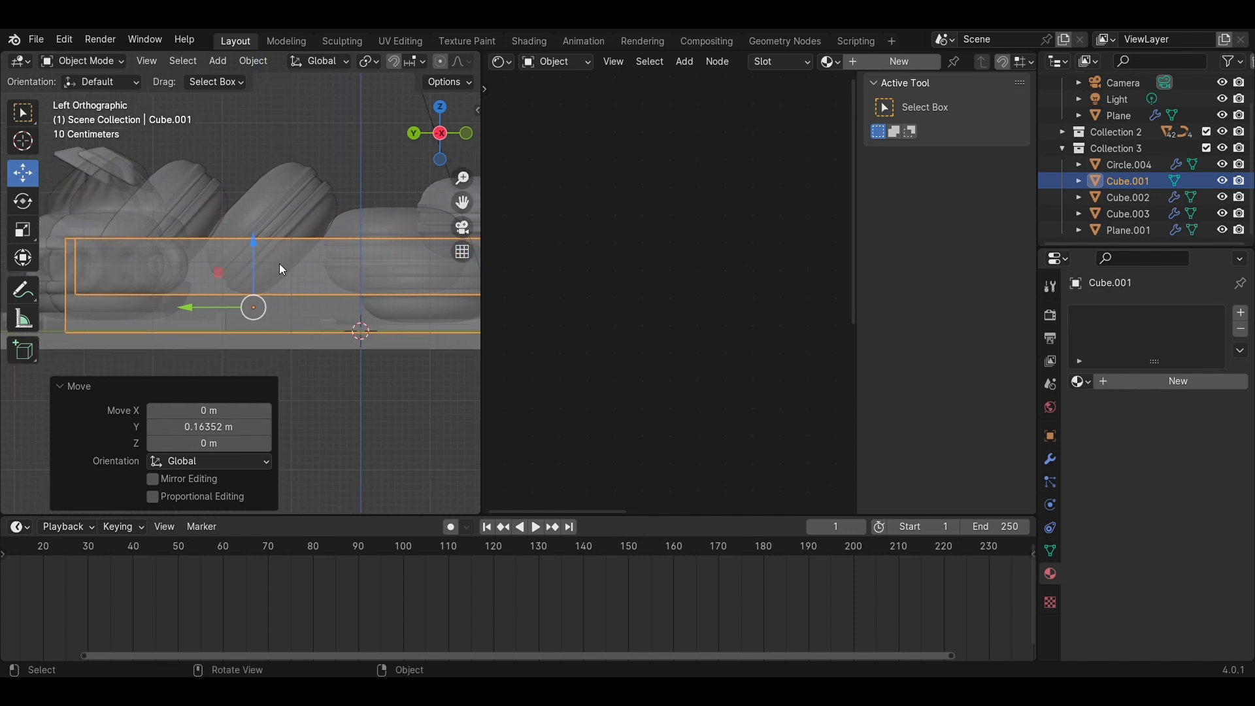
Scale the box Cube.001 along the Y axis to about 0.946
scroll(335, 315, down, 2)
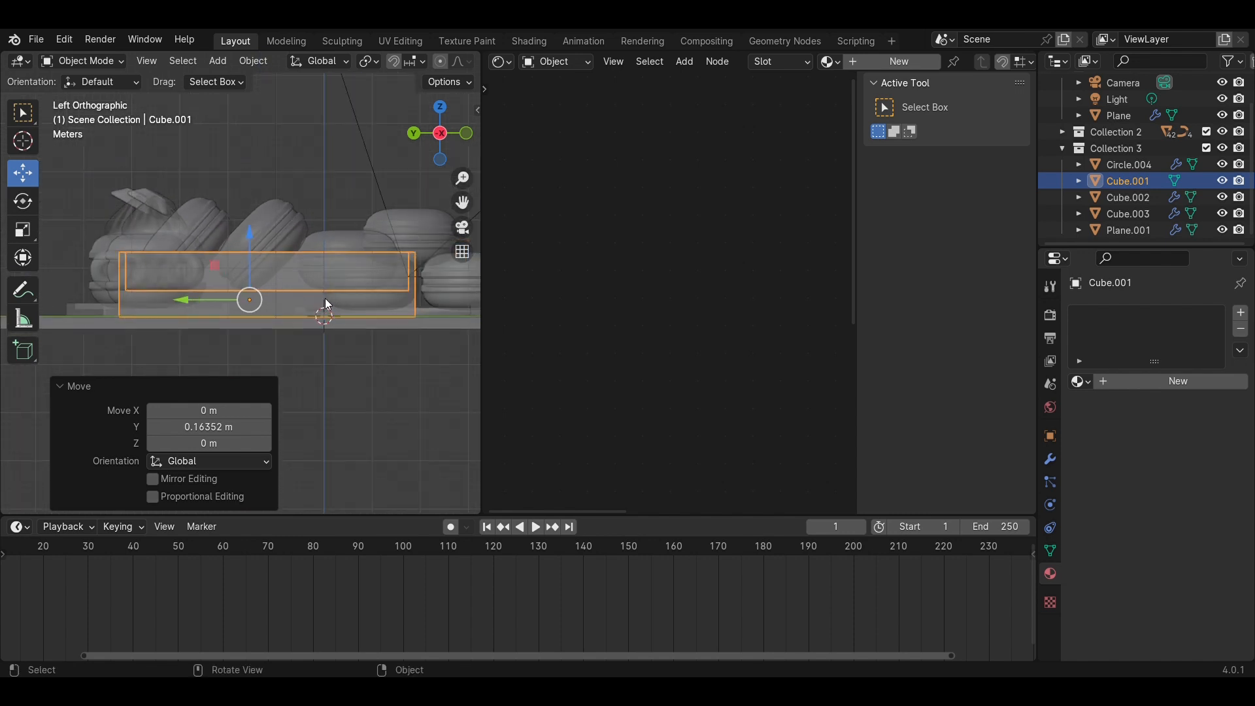
click(30, 232)
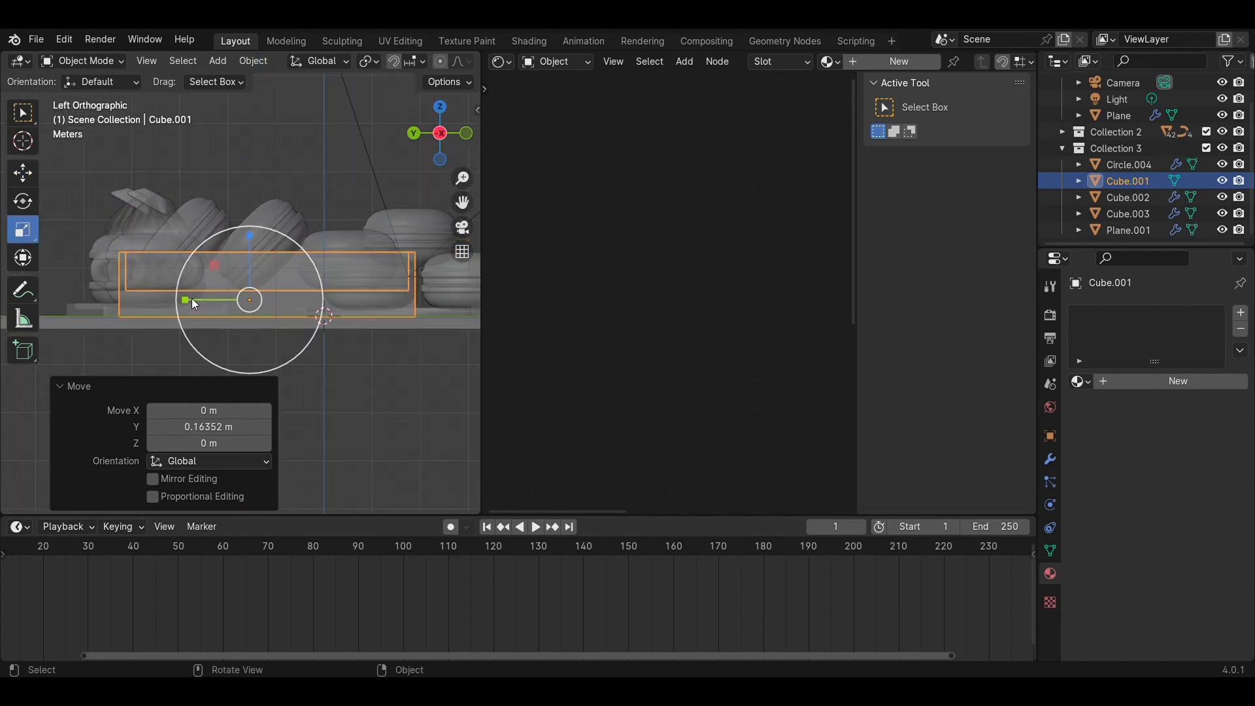
click(193, 298)
drag(188, 299, 192, 299)
click(23, 116)
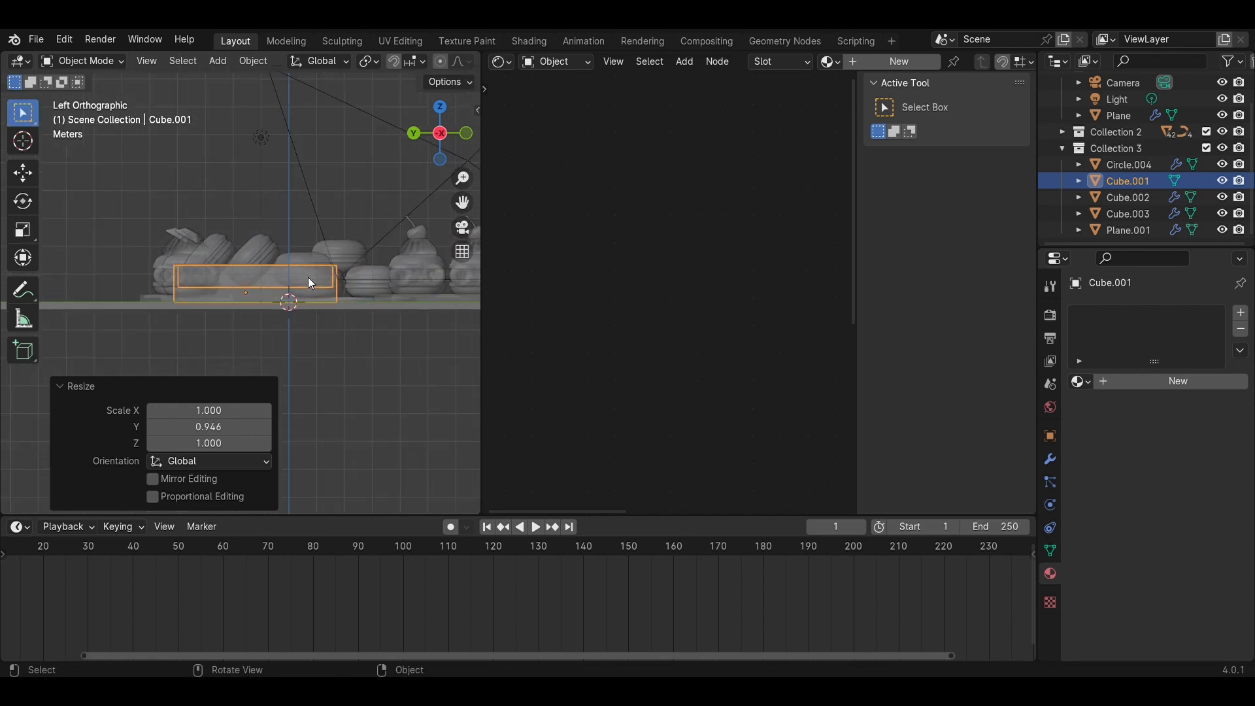
Select the box with its three macarons while Plane.001 and Plane are hidden, and make both planes visible again
middle_drag(308, 280, 331, 347)
click(1128, 230)
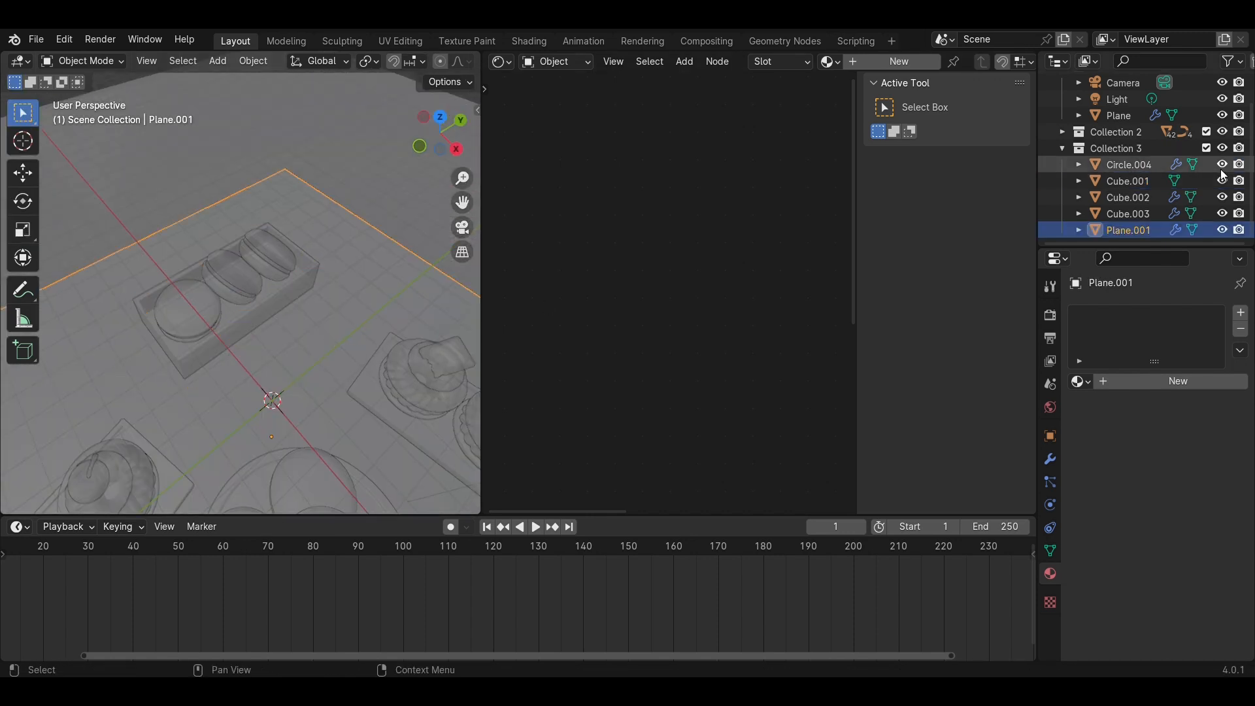
click(1223, 230)
click(1137, 116)
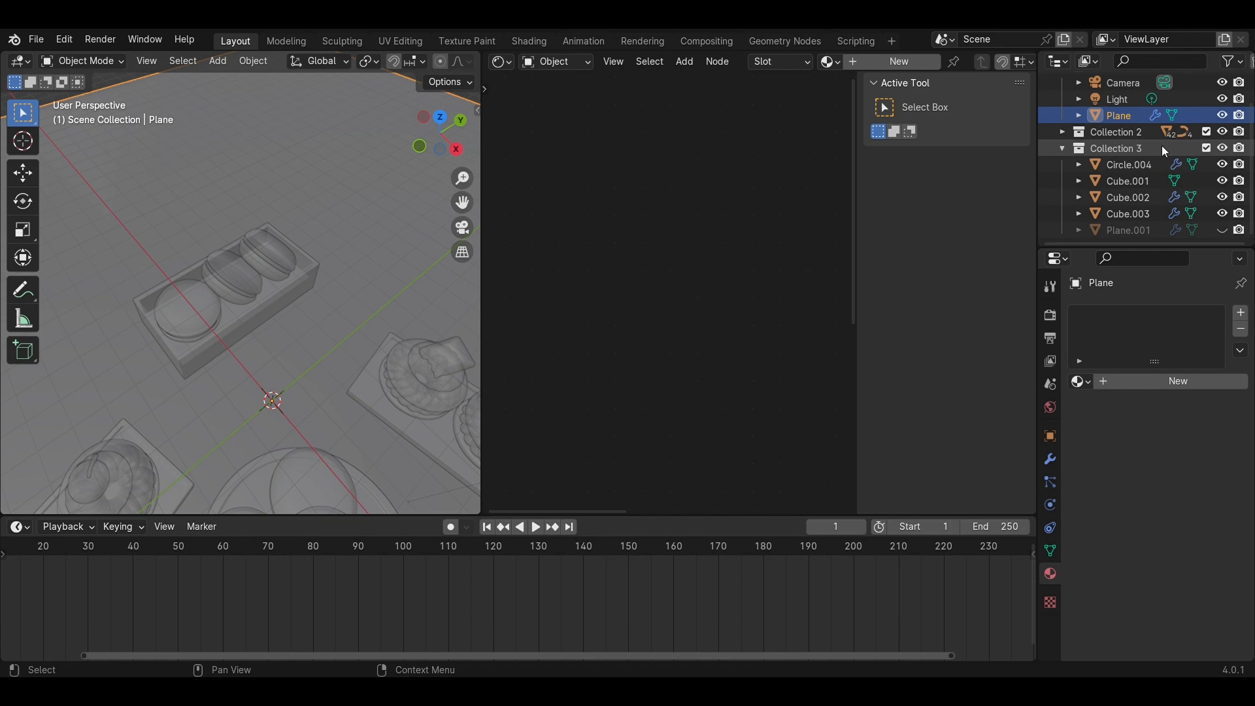
click(1222, 115)
drag(336, 346, 131, 188)
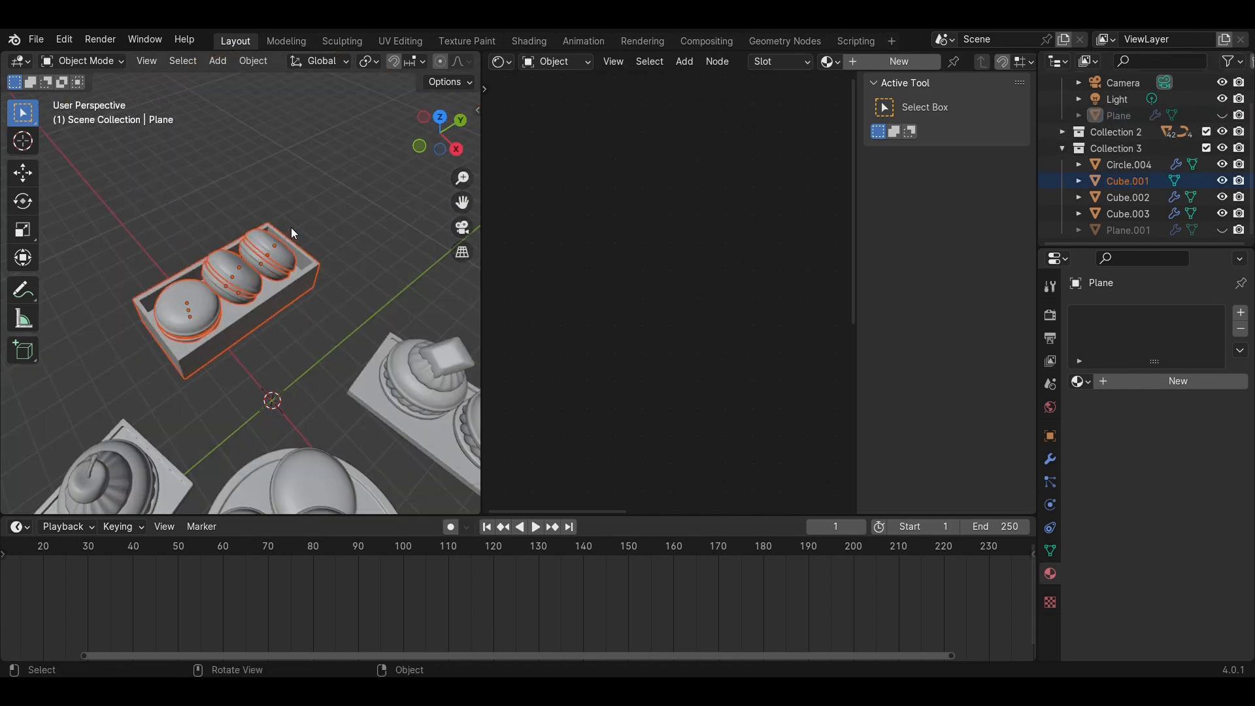
click(440, 118)
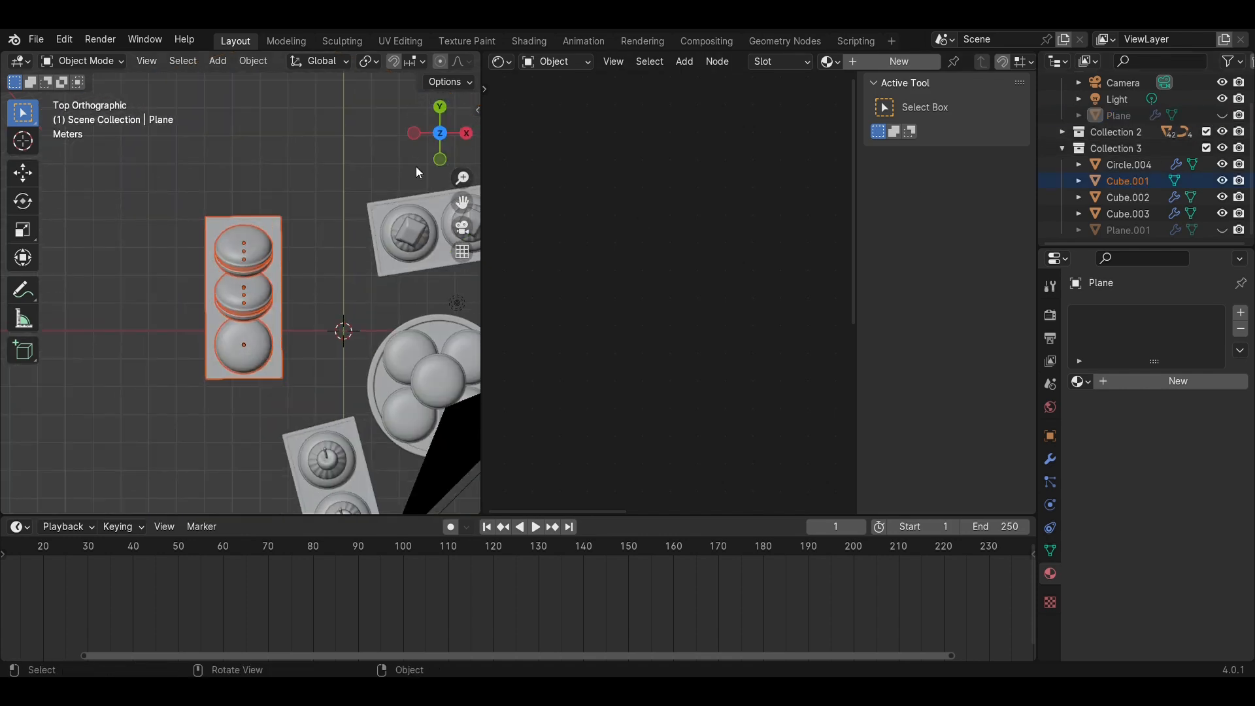
click(1222, 230)
click(1222, 115)
Rotate the selected box and macarons about 22.8° in the top view, and shift them toward the plate along X and about -0.37 m along Y
scroll(370, 312, down, 2)
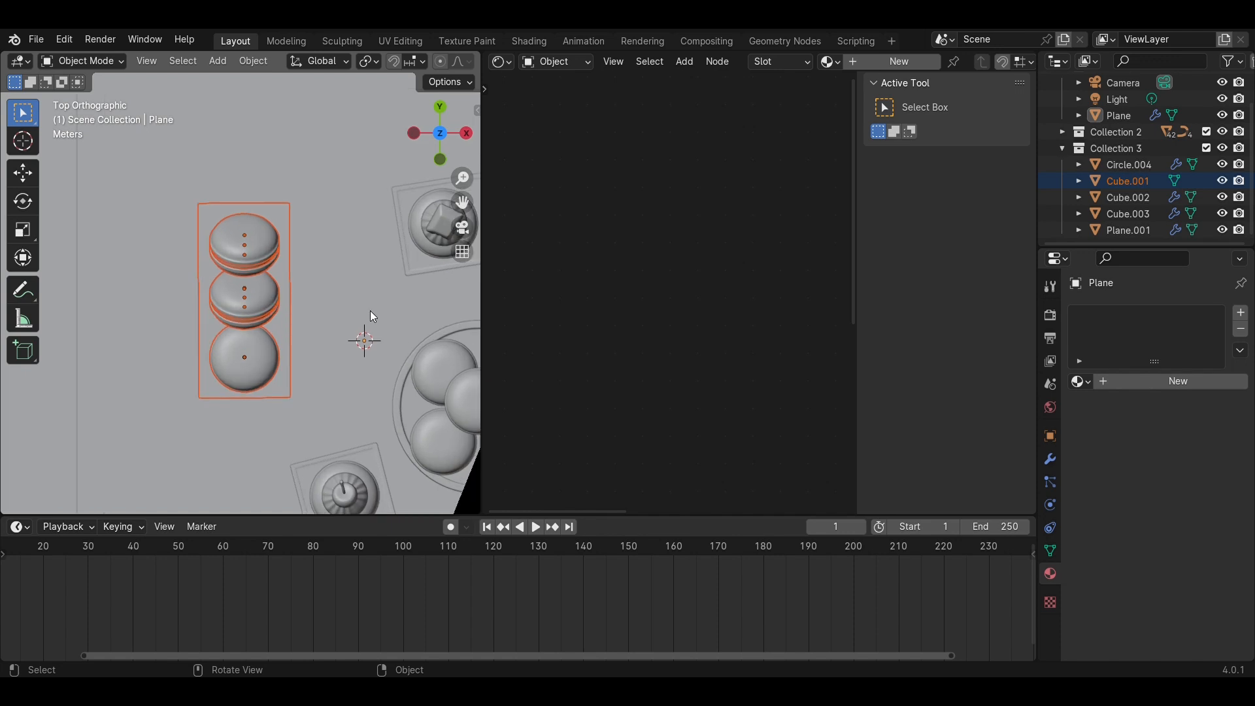
key(r)
click(308, 316)
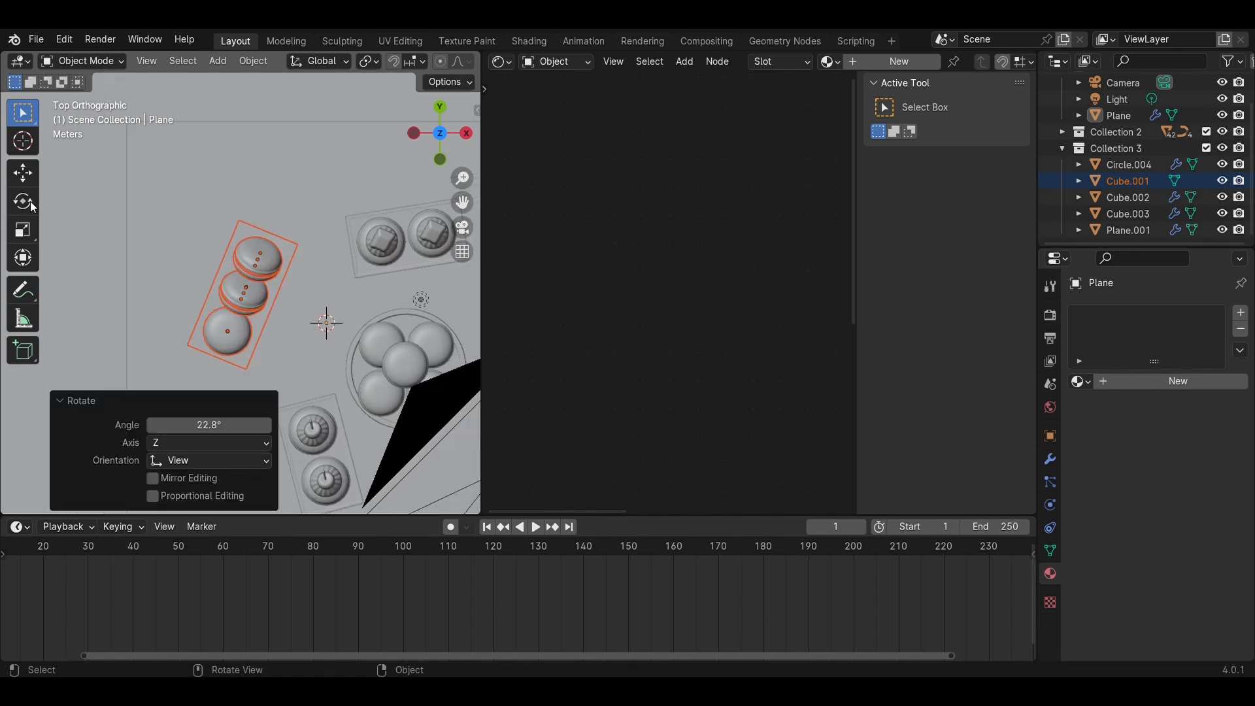
click(10, 163)
drag(297, 297, 339, 298)
drag(285, 248, 288, 266)
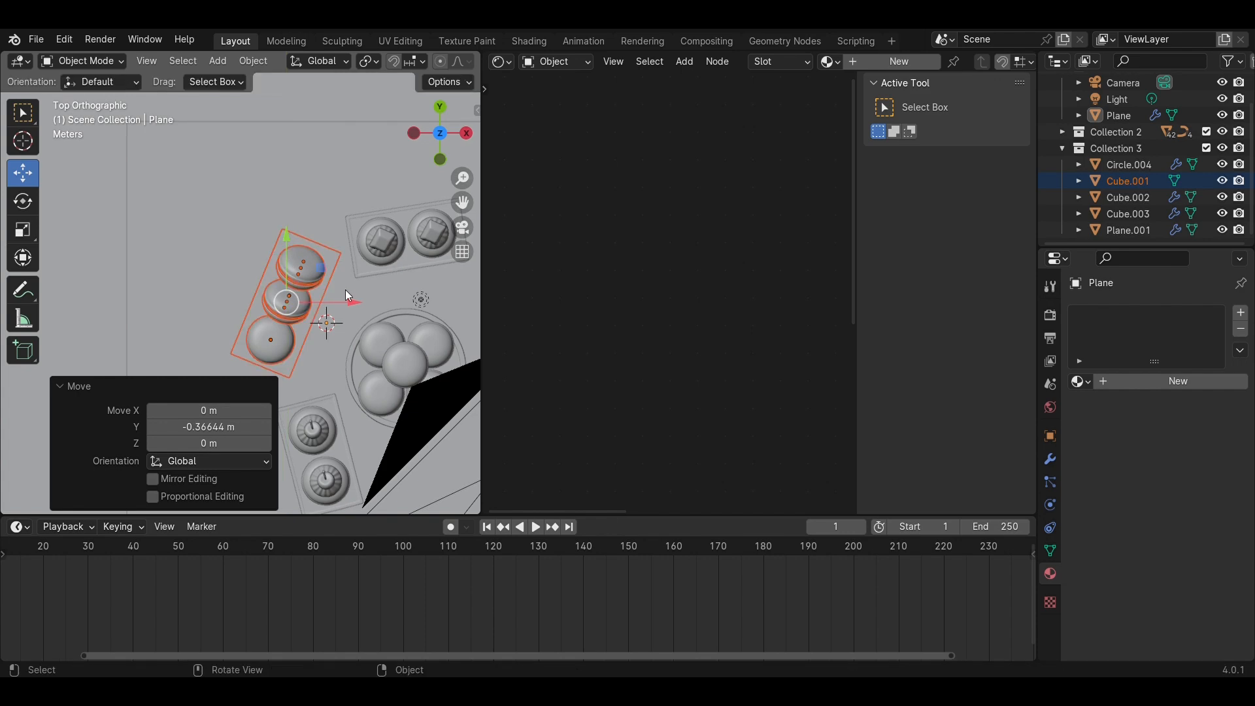
Examine the placement of the macaron box in the camera and side views with solid, rendered and material preview shading
key(KP_0)
scroll(353, 279, down, 6)
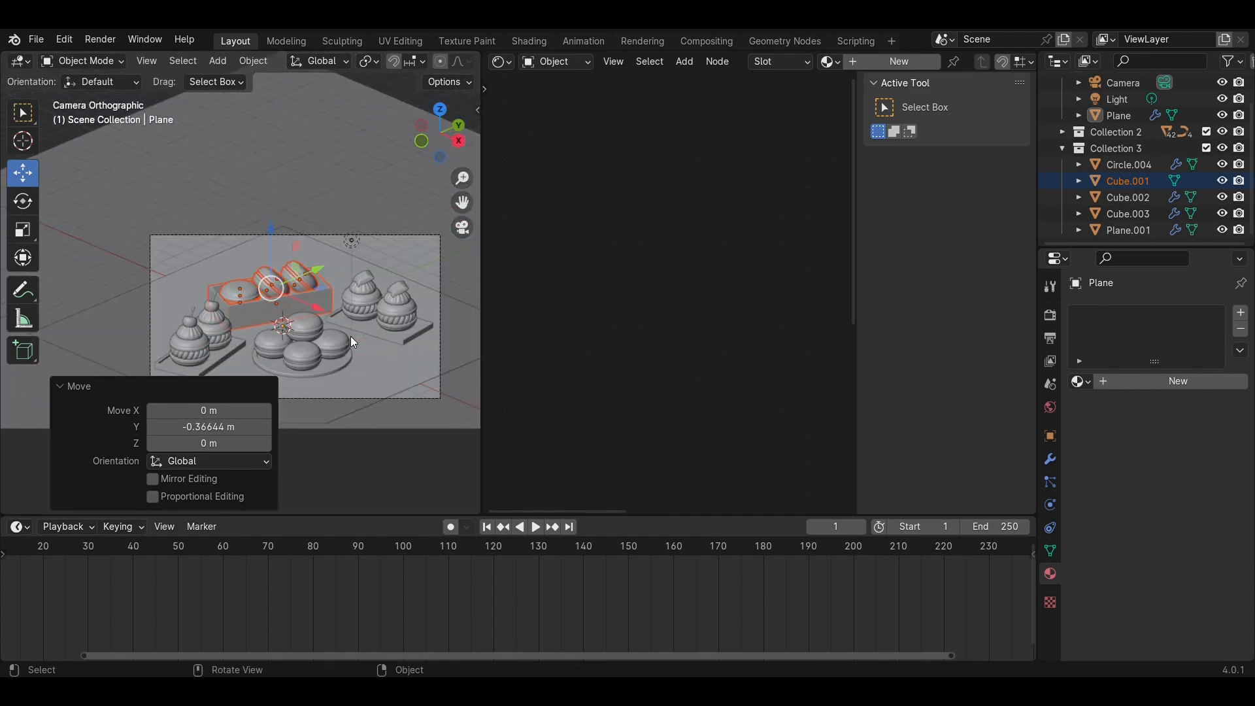
scroll(403, 343, up, 5)
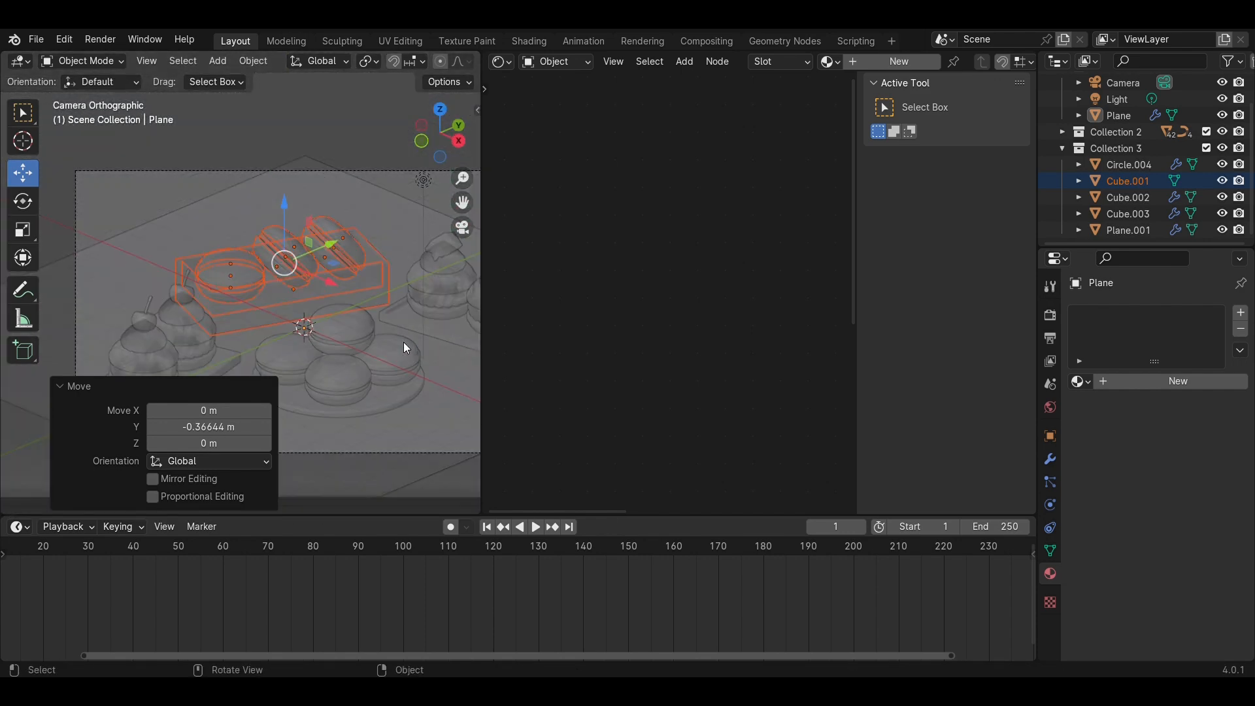
key(z)
click(390, 254)
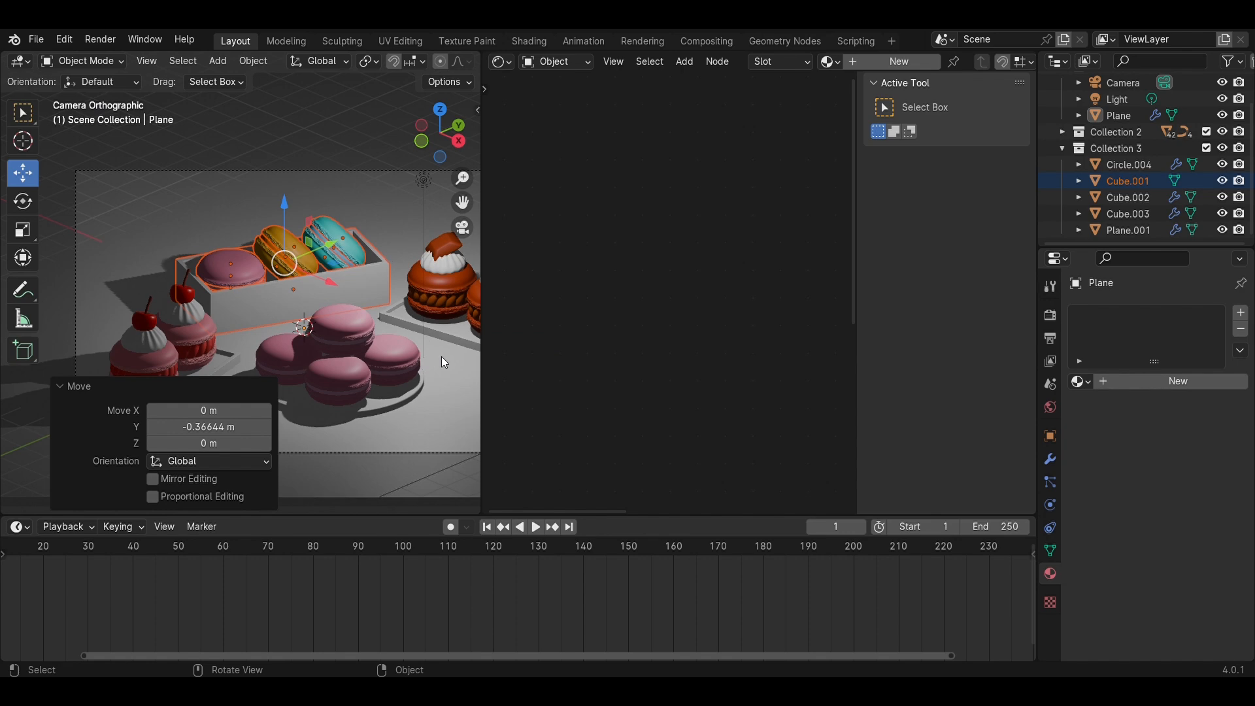
key(alt+z)
key(z)
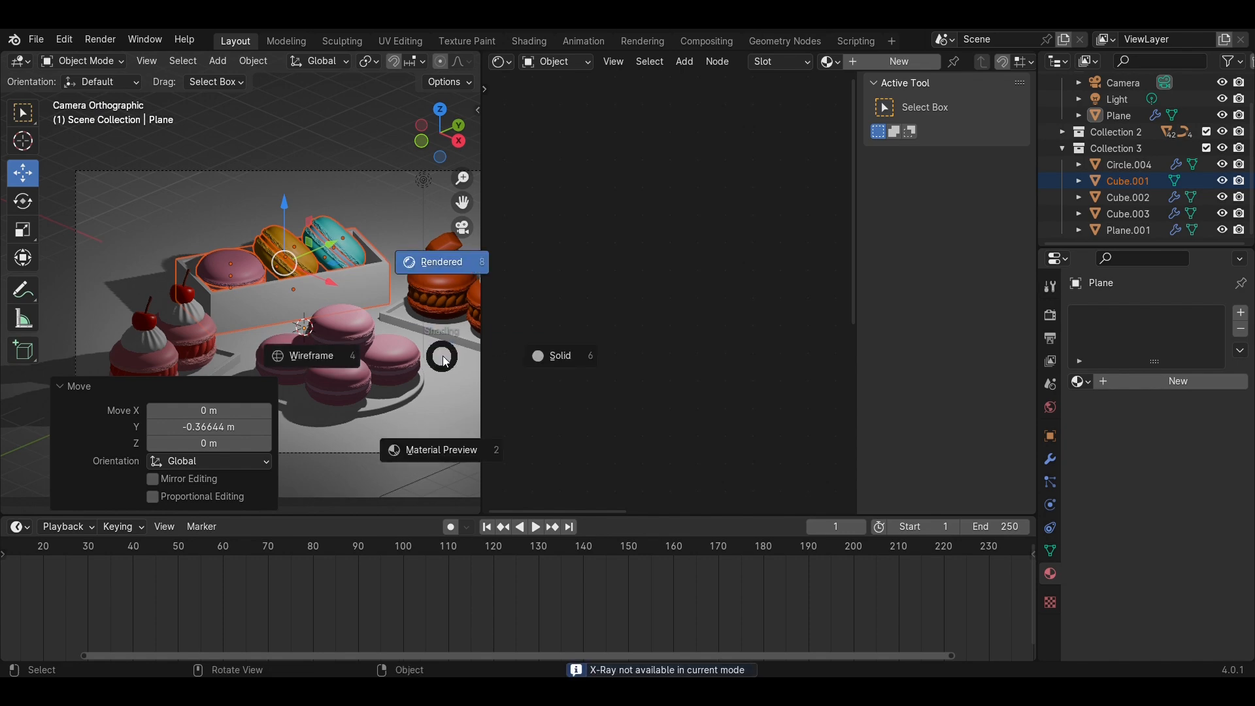
click(460, 450)
click(458, 142)
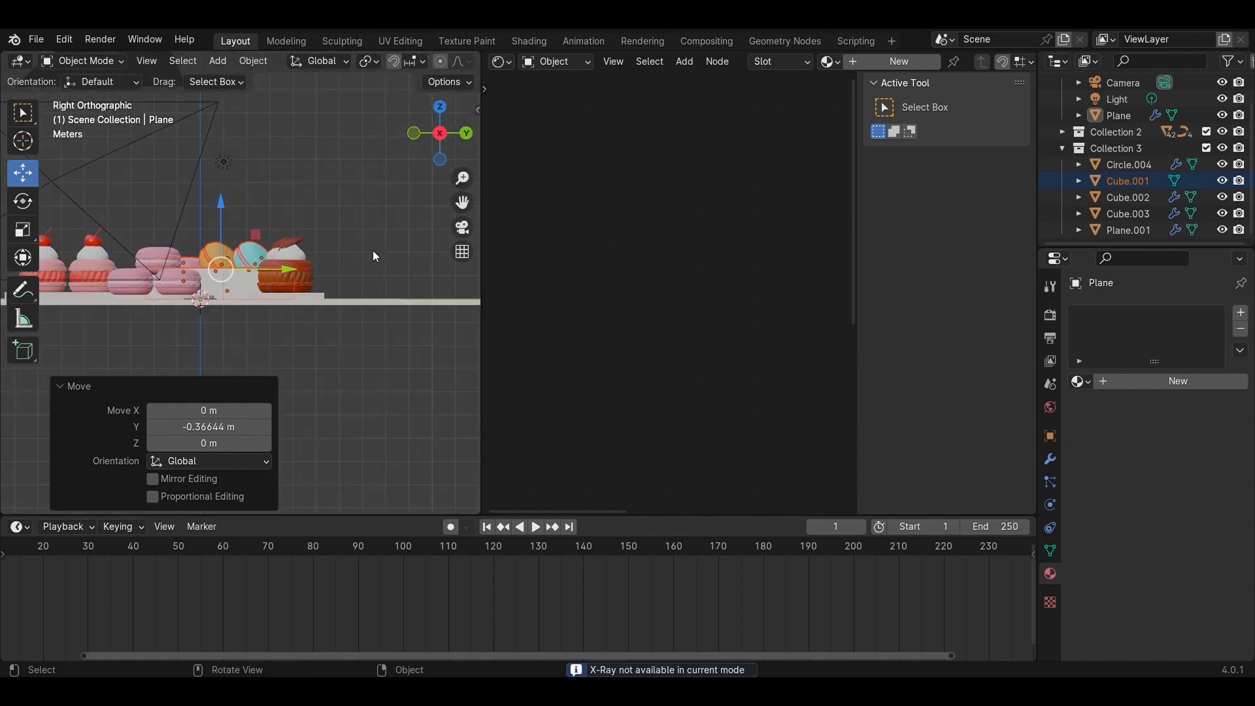
scroll(366, 258, up, 5)
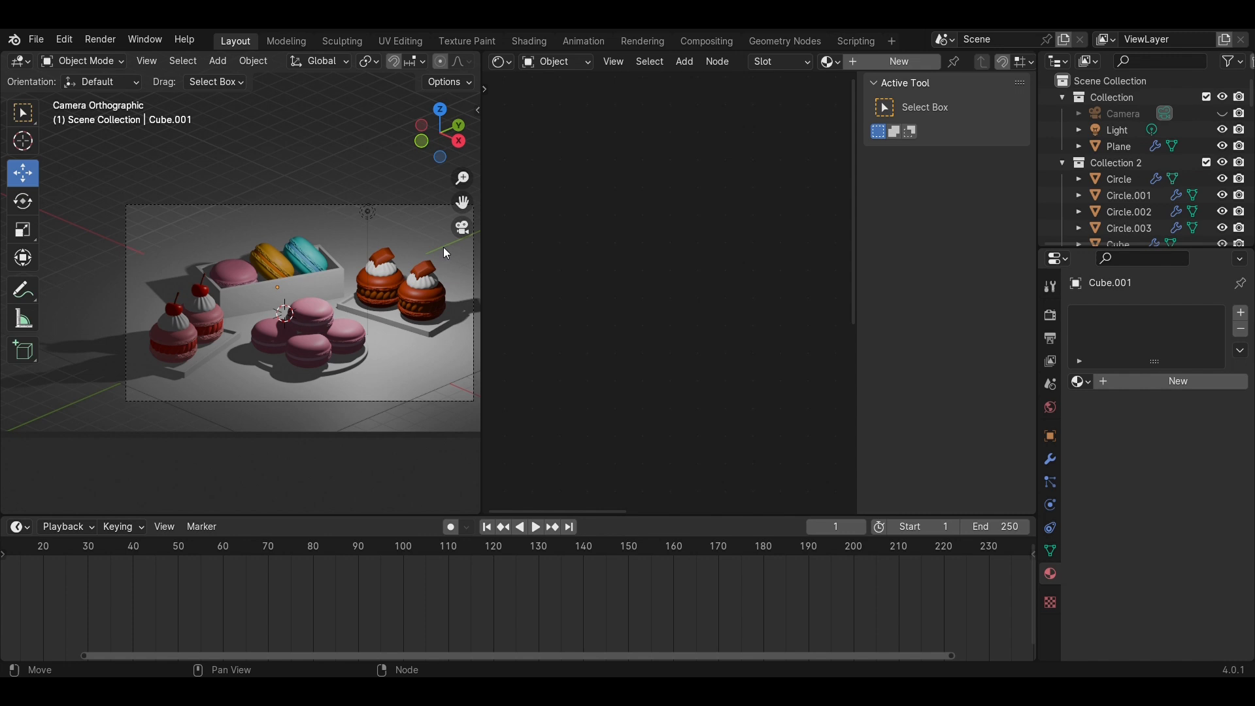
Frame the rendered camera view on the dessert scene and save Macaron.blend
ctrl+middle_drag(443, 248, 368, 292)
key(ctrl+s)
key(Home)
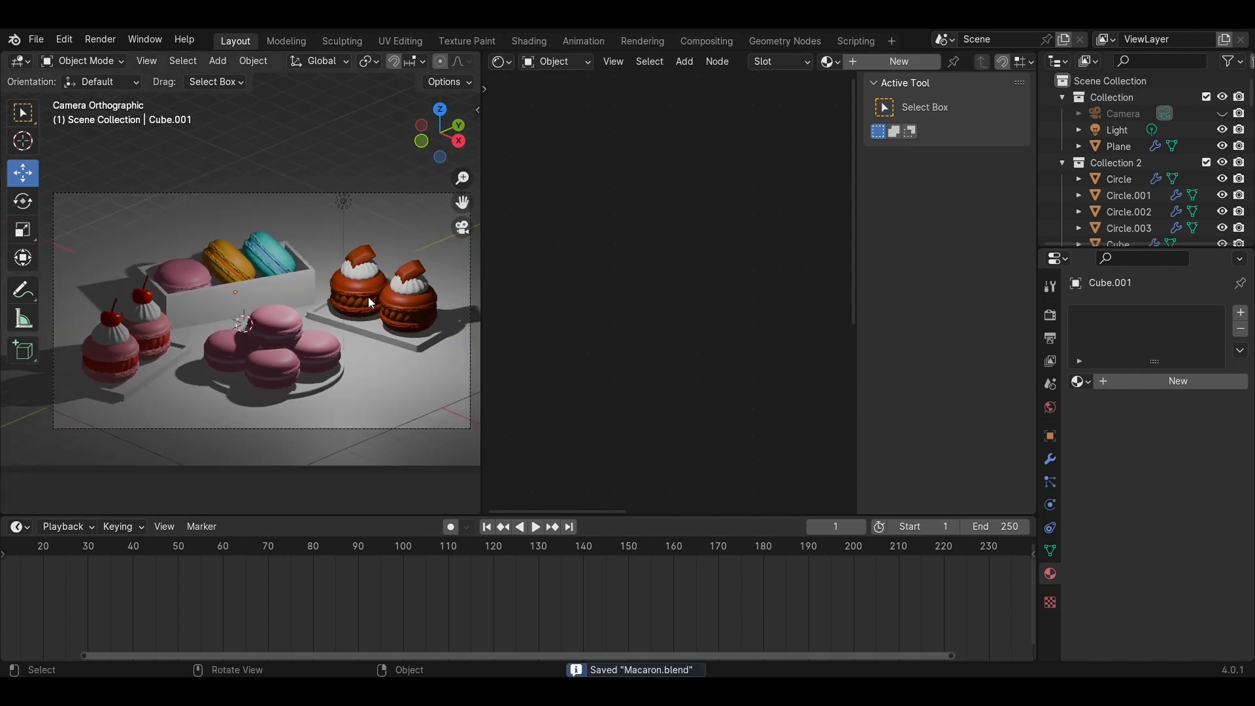
Give the round plate Circle.004 a new material with roughness 0 and expand its material preview
scroll(369, 299, up, 2)
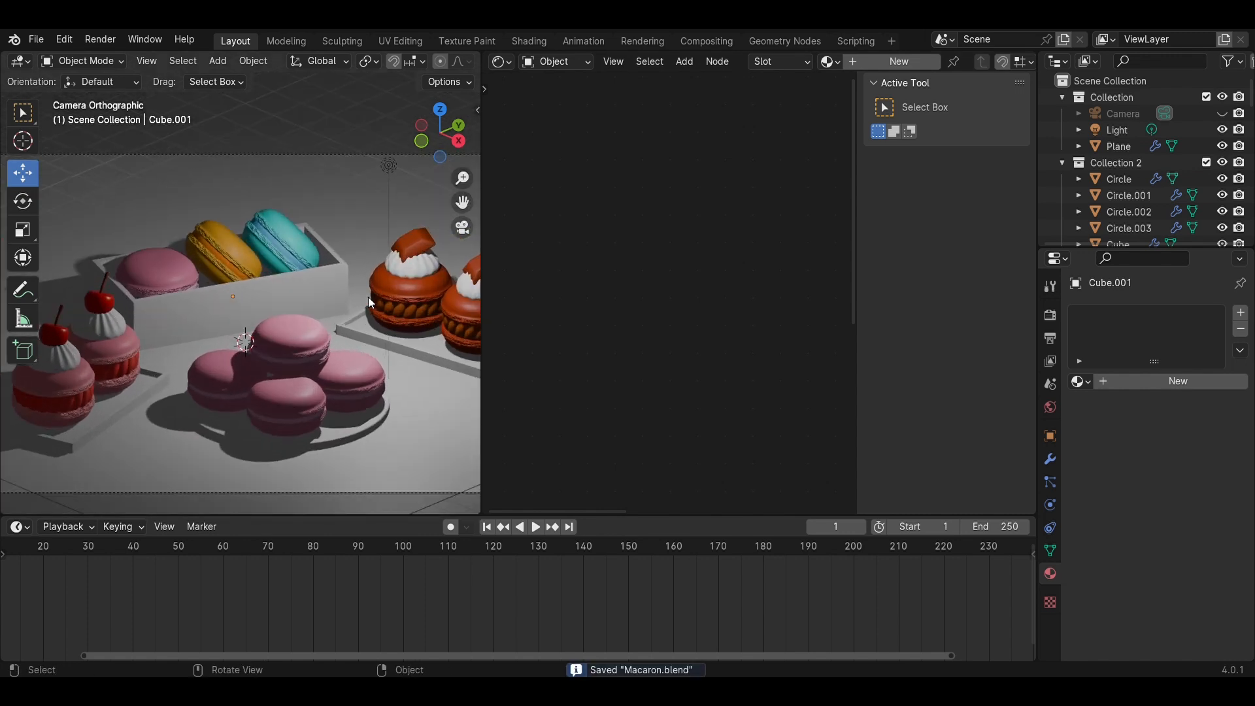
key(z)
click(392, 391)
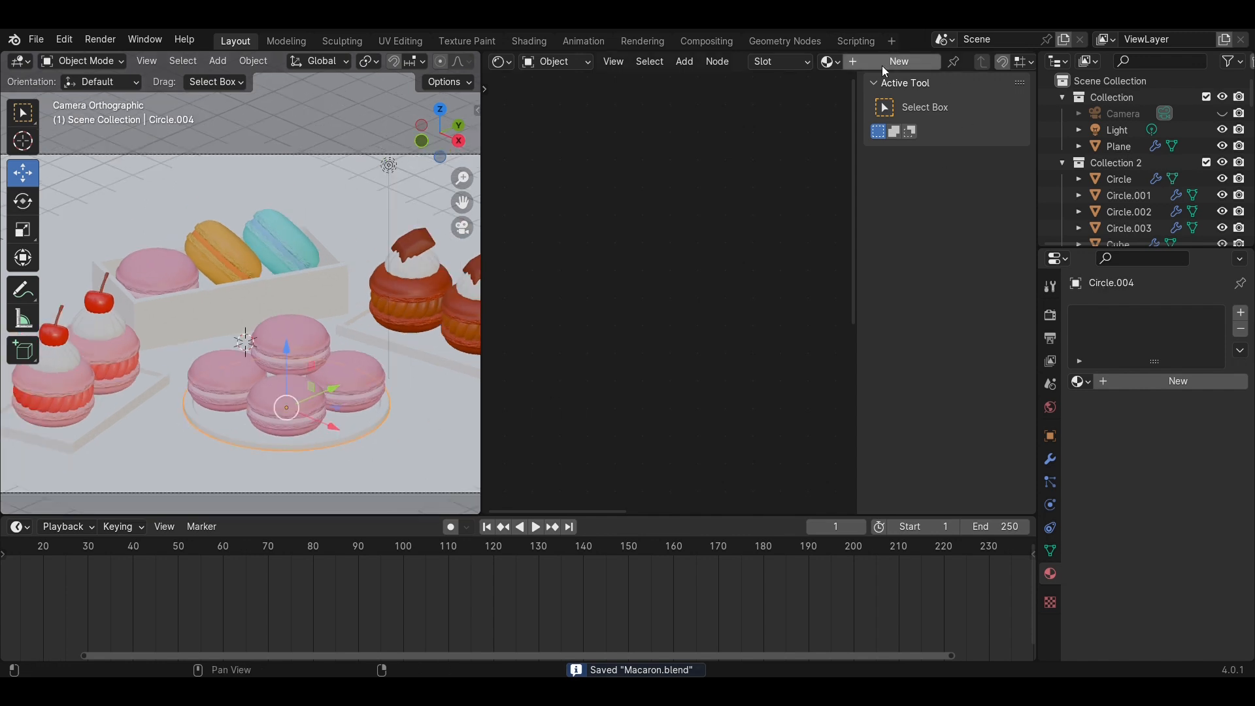
click(899, 61)
scroll(799, 367, up, 3)
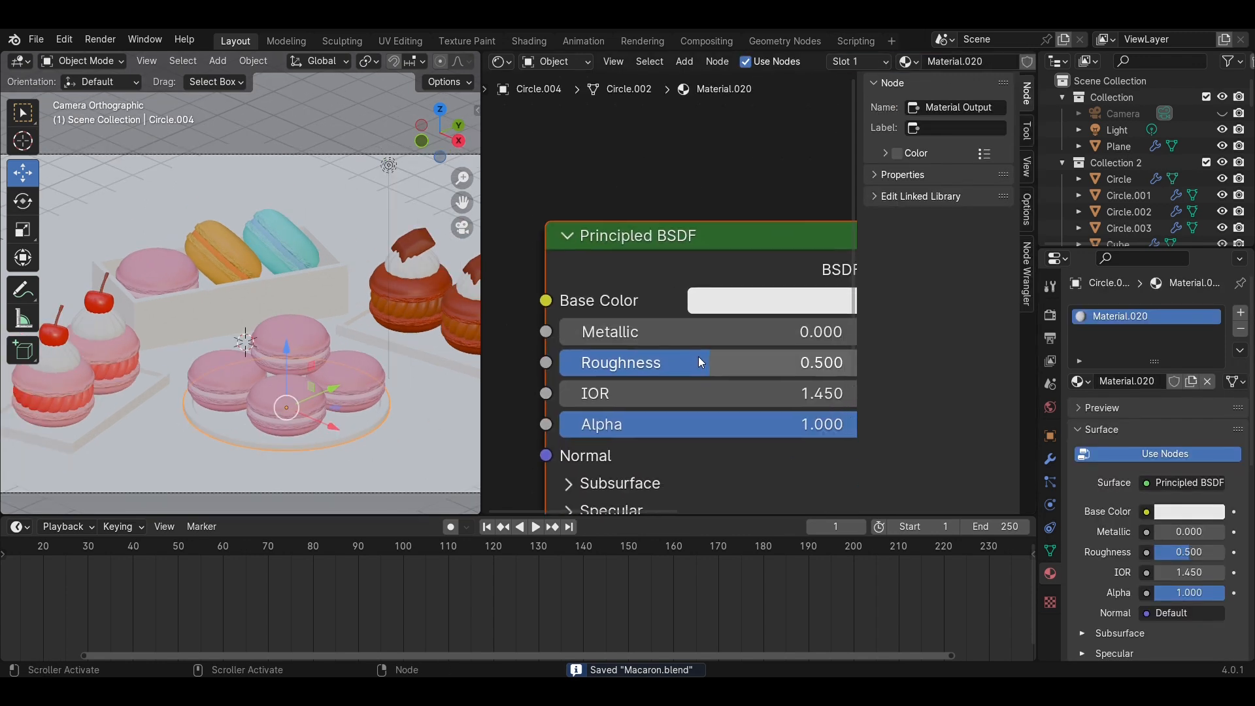
drag(699, 361, 551, 359)
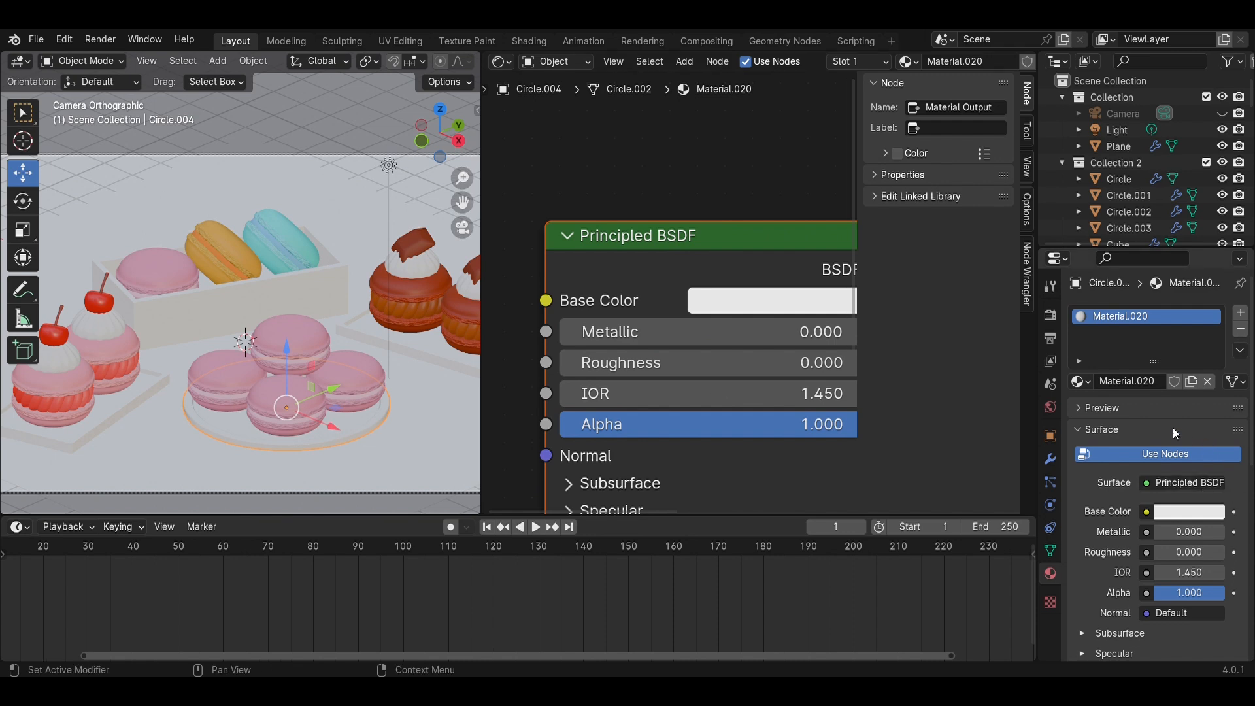
click(1132, 409)
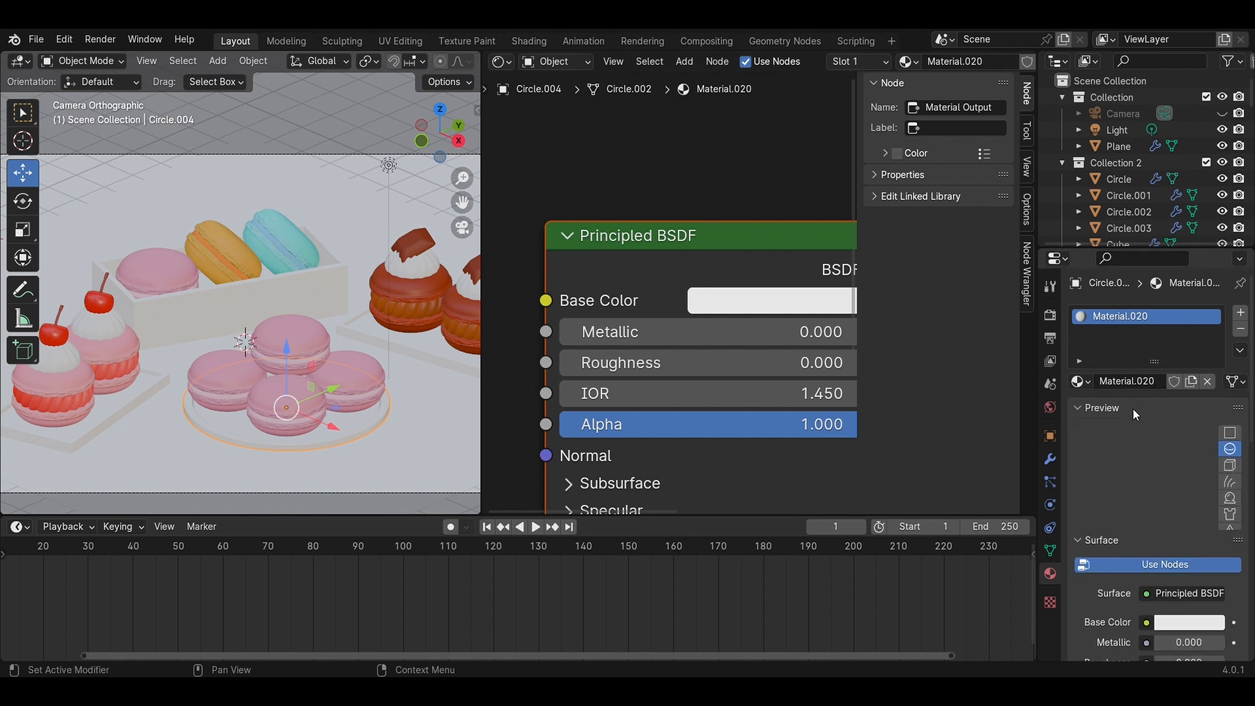
Add a new material to the tray under the cherry macarons, Cube.003, with the pink base color E793C2
click(123, 409)
click(855, 62)
scroll(654, 337, up, 2)
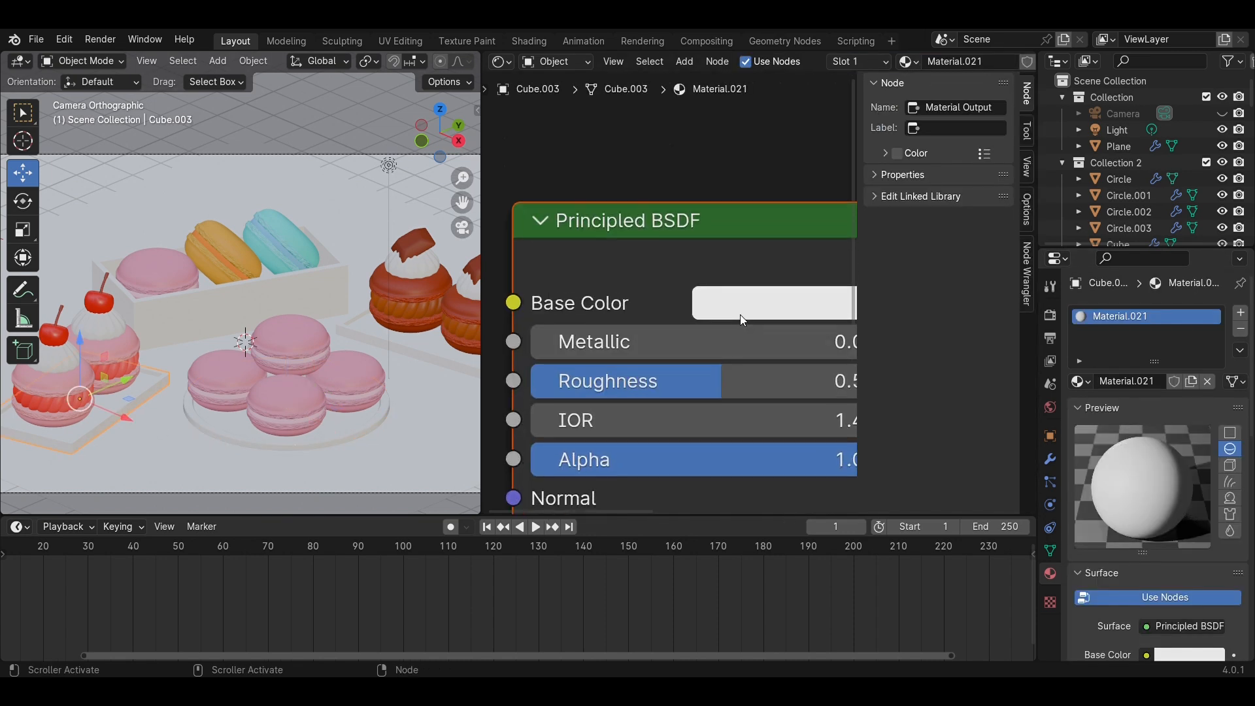
click(725, 300)
click(719, 323)
mouse_move(719, 323)
mouse_down()
mouse_move(728, 398)
mouse_move(700, 392)
mouse_move(703, 406)
mouse_move(703, 364)
mouse_move(742, 359)
mouse_move(734, 337)
mouse_up()
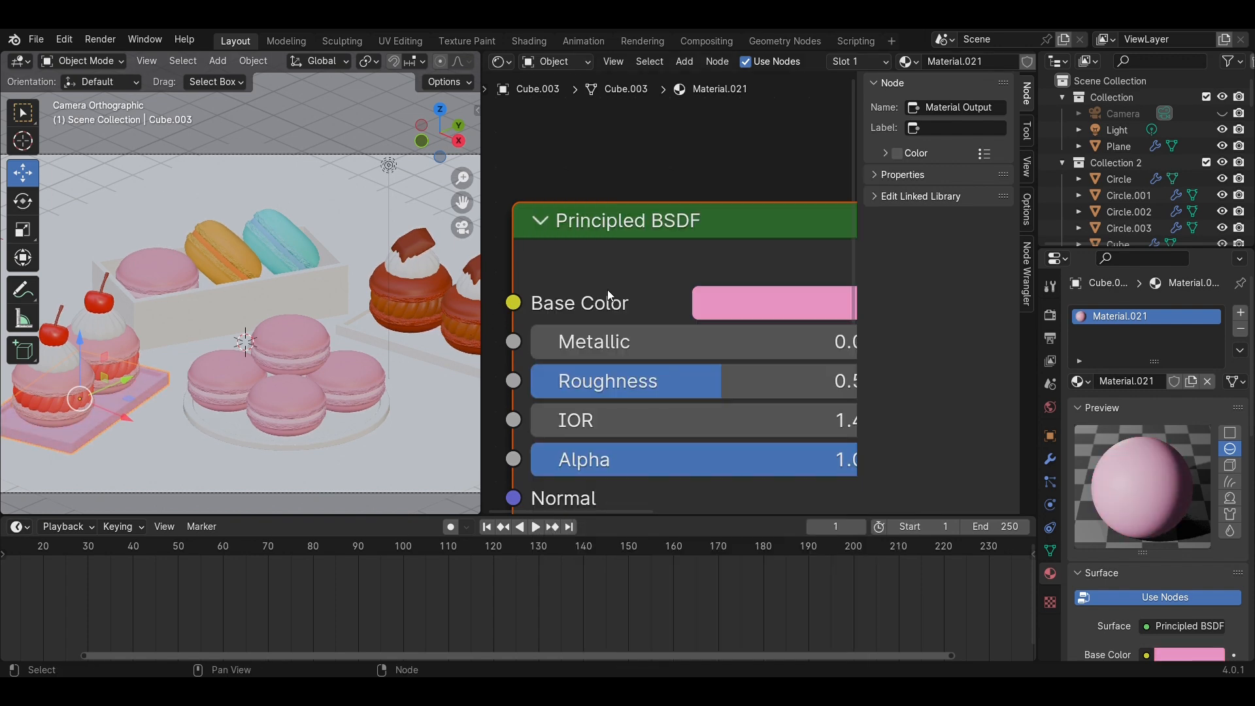
Set the roughness of the cherry macarons' tray to 0 and change its base color to a deep crimson pink
drag(599, 384, 409, 384)
scroll(636, 335, down, 1)
click(716, 302)
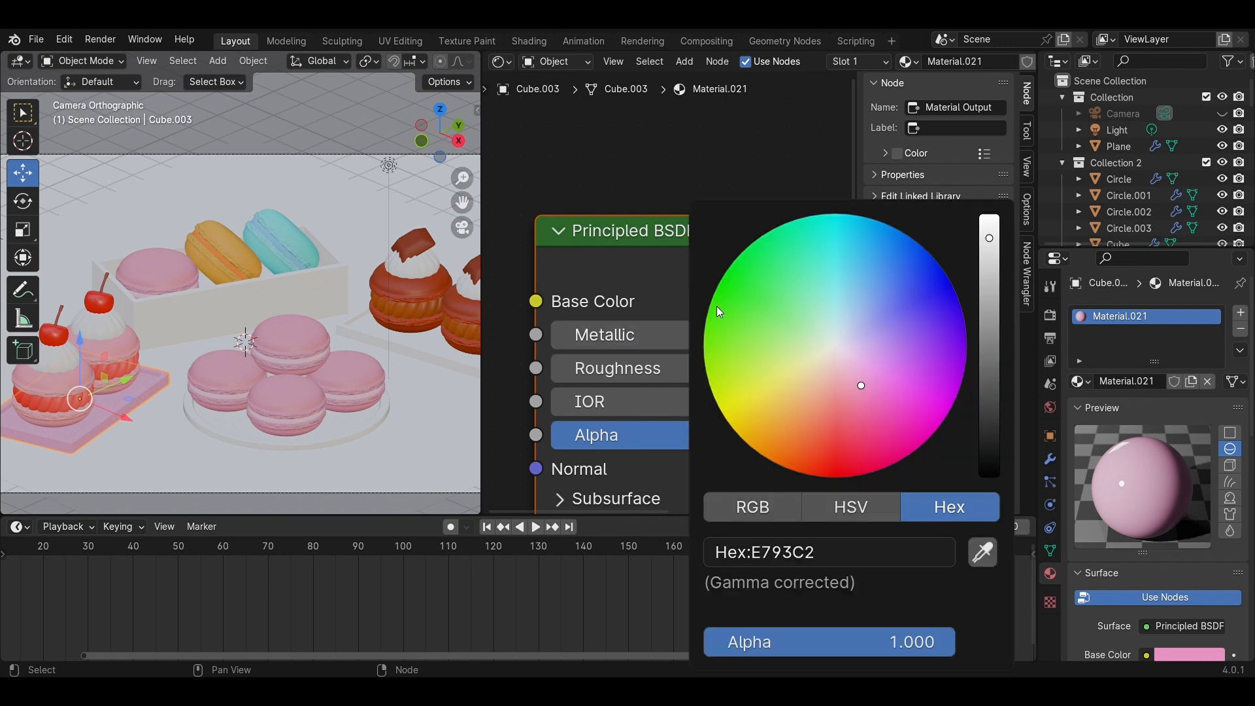
drag(845, 386, 879, 464)
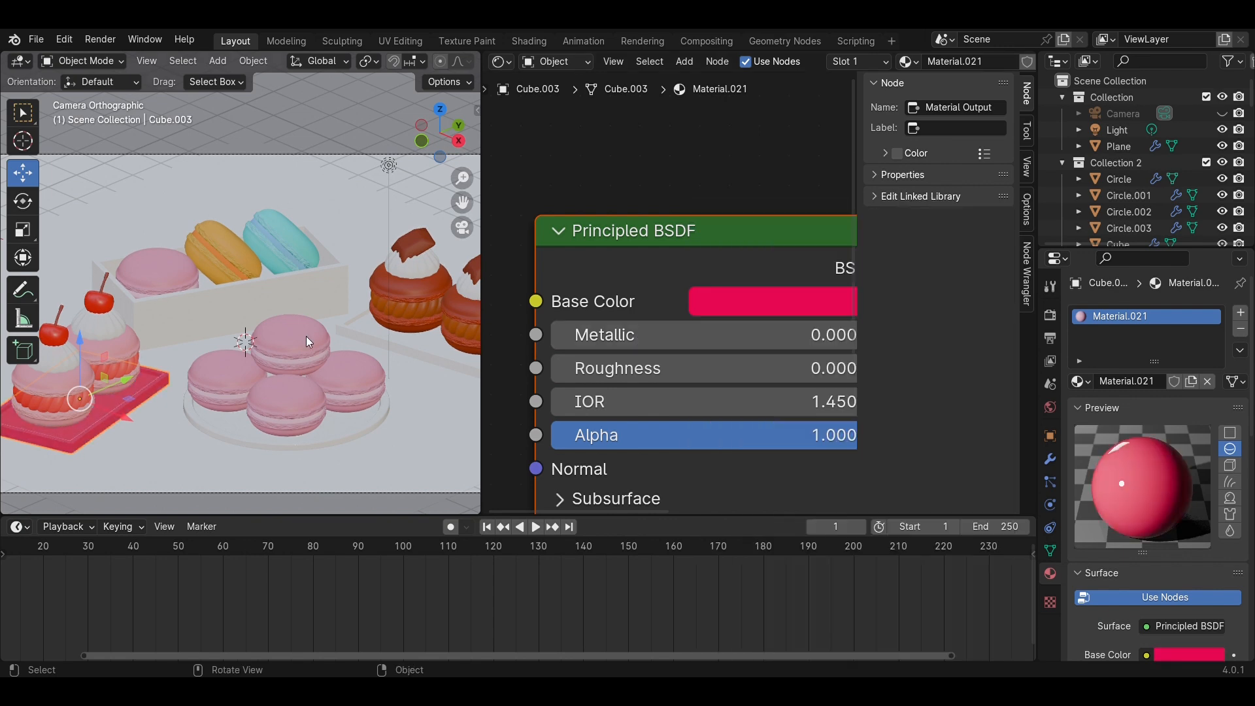
Give the tray under the chocolate macarons, Cube.002, a new dark brown material with roughness 0, and save the file
shift+middle_drag(306, 336, 238, 324)
click(395, 355)
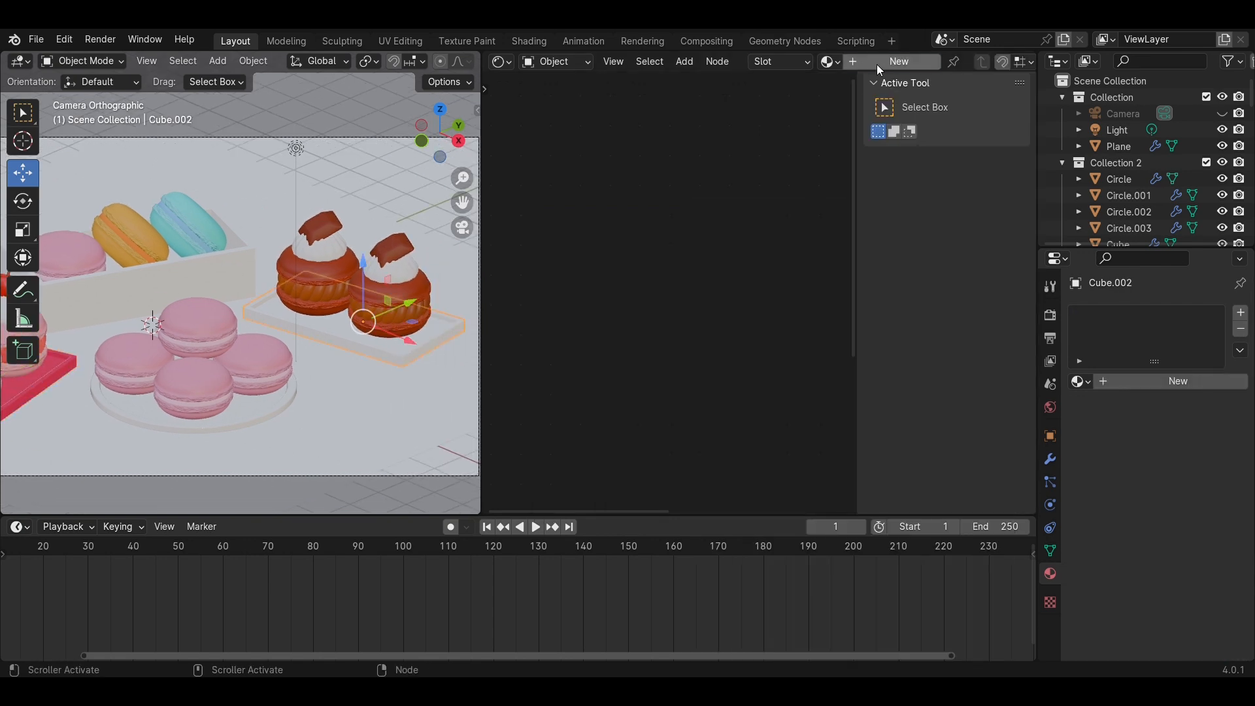
click(879, 63)
click(745, 301)
mouse_move(834, 350)
mouse_down()
mouse_move(793, 471)
mouse_move(778, 465)
mouse_up()
drag(984, 250, 989, 385)
drag(706, 368, 535, 365)
key(ctrl+s)
Give the box Cube.001 a new white material with roughness 1
scroll(212, 274, up, 1)
click(208, 273)
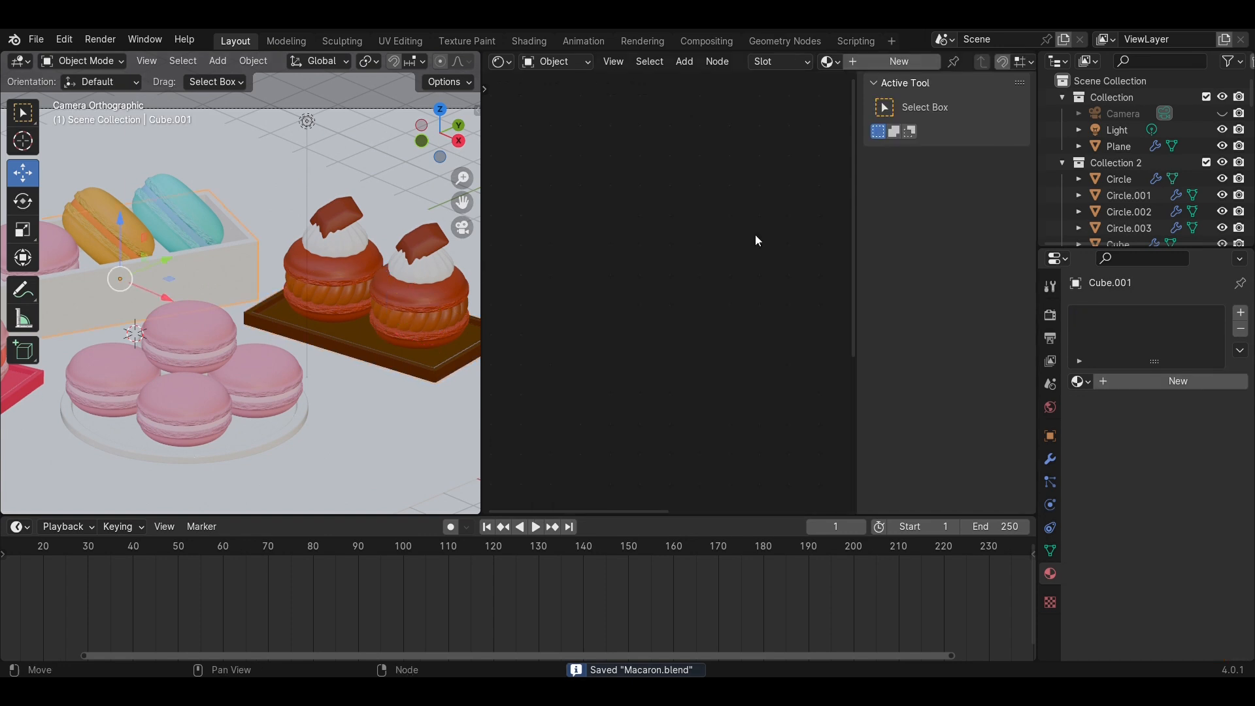
click(876, 60)
drag(700, 367, 853, 368)
Give the large ground Plane a new material with the pink base color E77C89 and save the file
ctrl+middle_drag(410, 346, 319, 334)
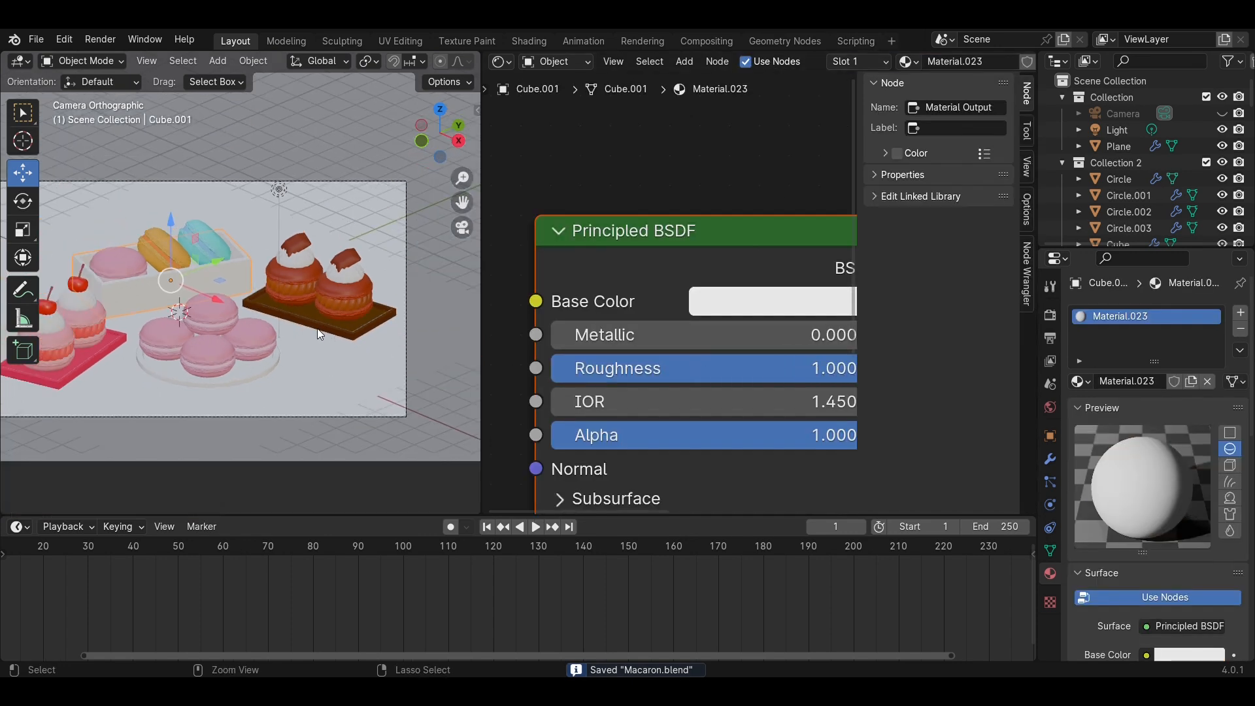
click(345, 387)
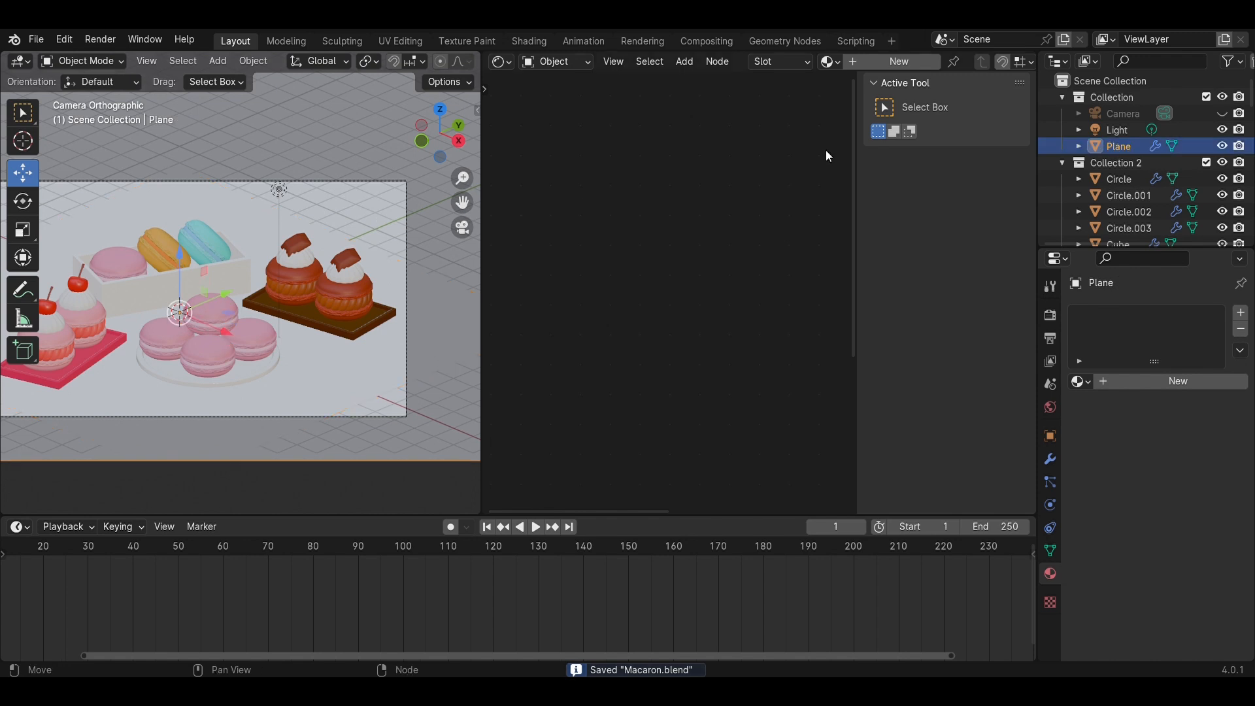
click(900, 63)
click(716, 301)
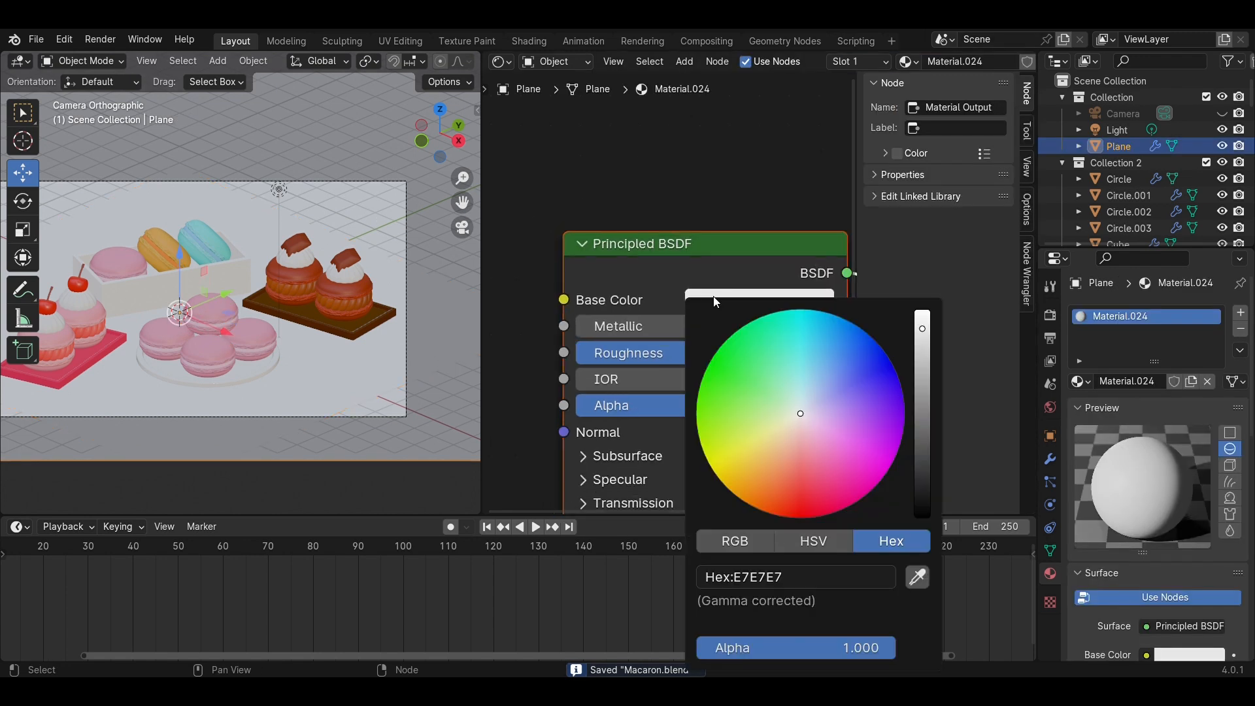
mouse_move(798, 415)
mouse_down()
mouse_move(783, 452)
mouse_move(787, 495)
mouse_move(806, 461)
mouse_up()
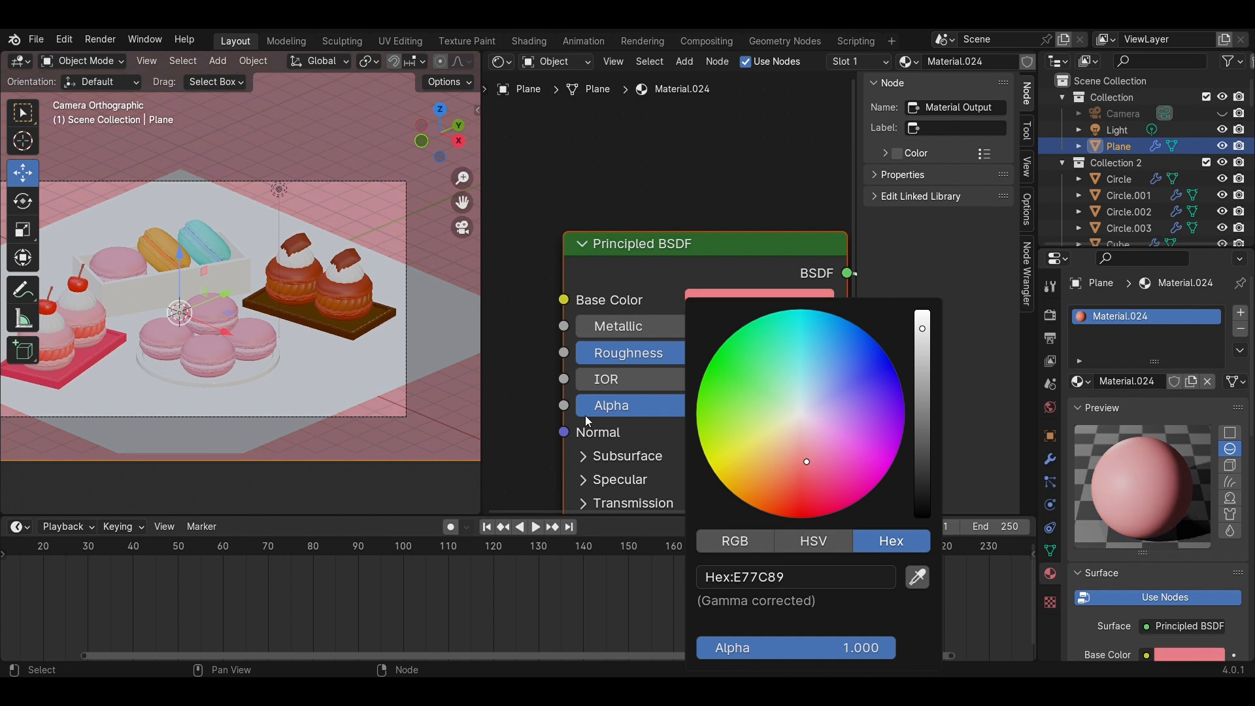
scroll(296, 345, down, 2)
key(ctrl+s)
Check the new colors in rendered shading from the camera view and return to material preview
key(z)
click(324, 253)
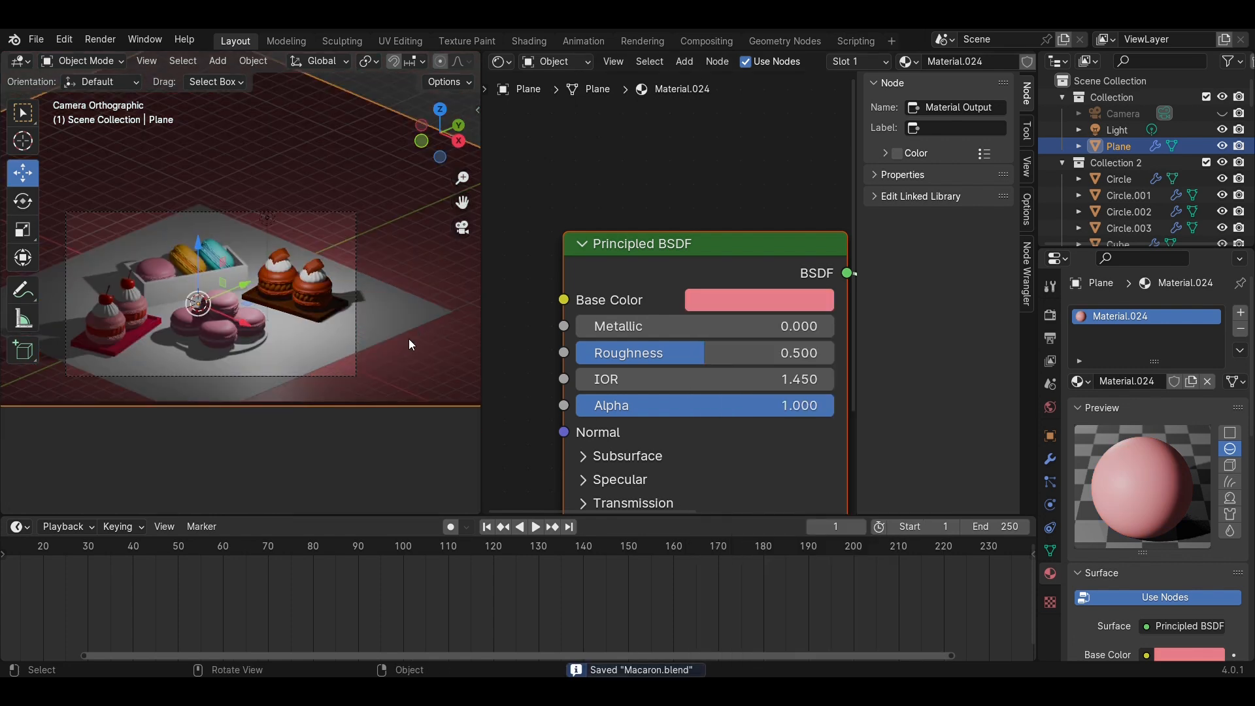
scroll(409, 339, up, 2)
key(z)
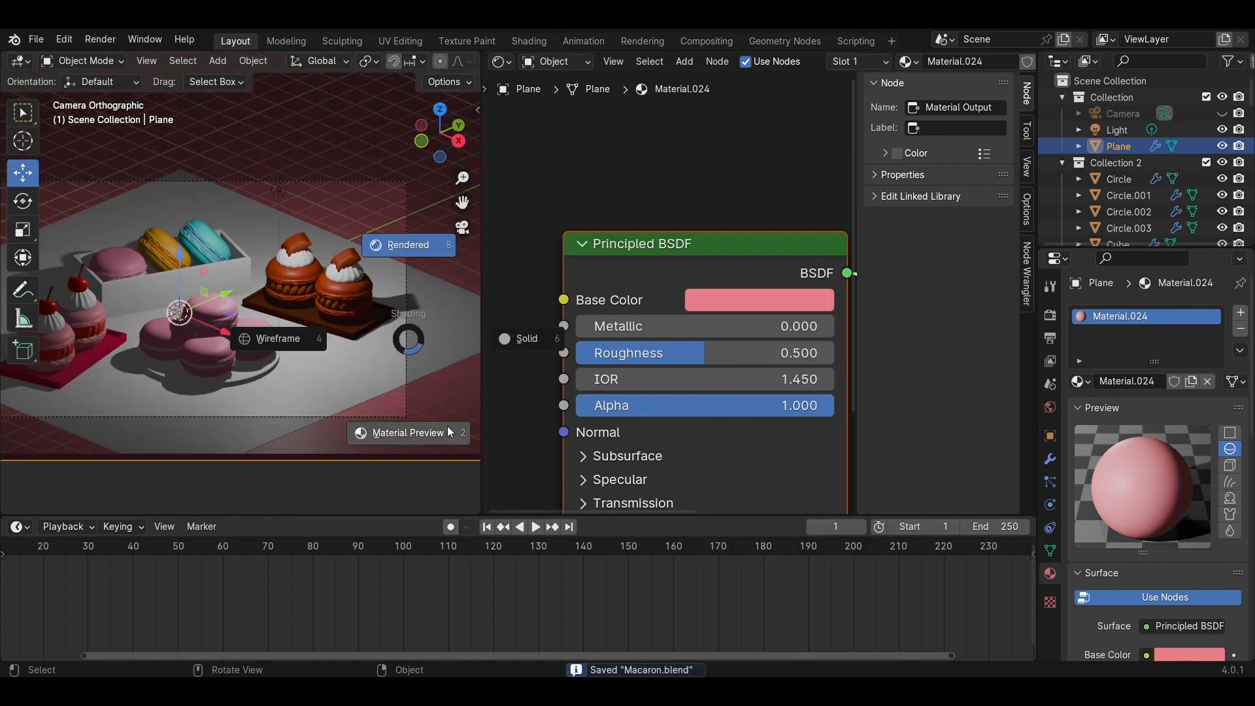
click(447, 425)
scroll(405, 353, down, 1)
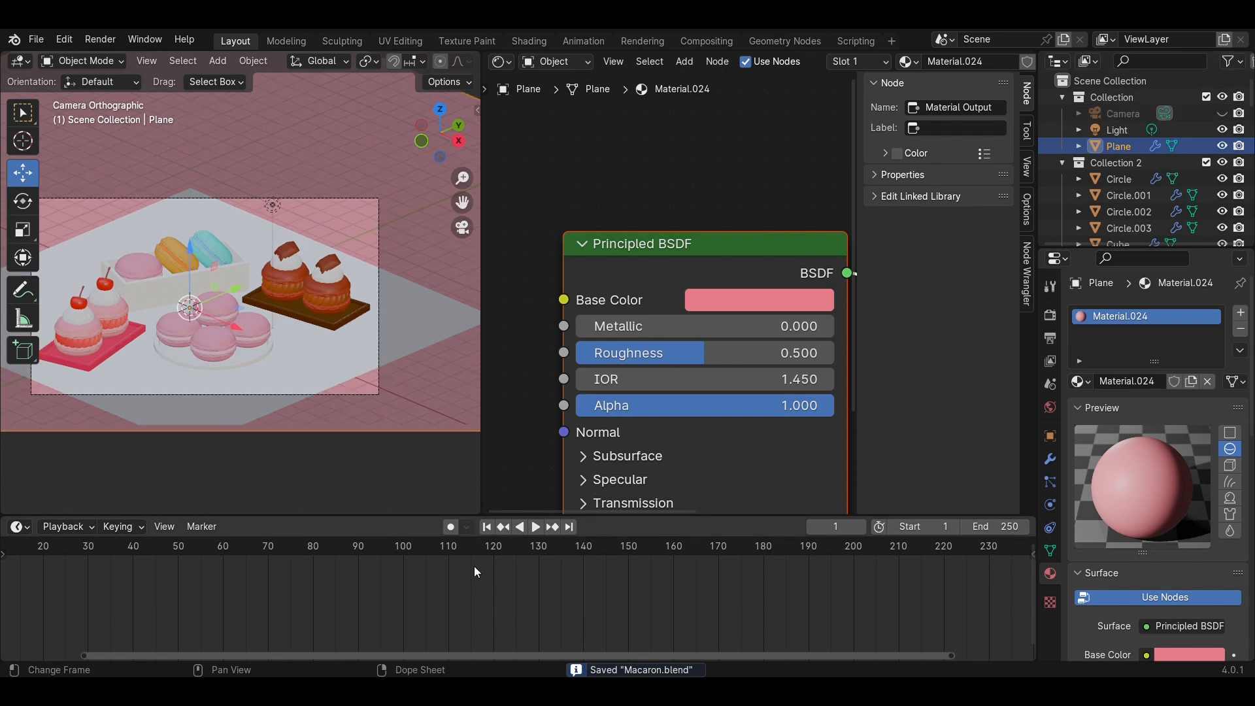
Add a Gradient Texture with mapping nodes to the material of the pink tray, Cube.003, and link its color to the base color
click(92, 362)
scroll(594, 335, down, 2)
middle_drag(597, 342, 730, 338)
key(shift+a)
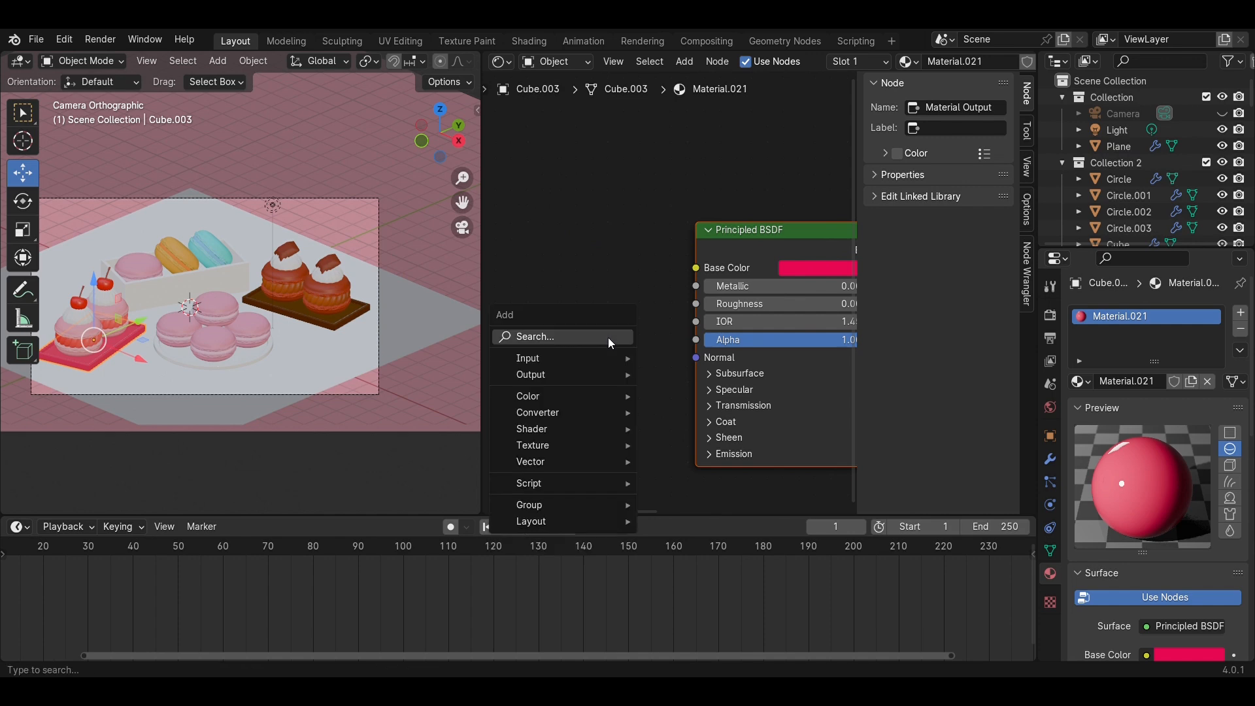
text(gra)
key(Return)
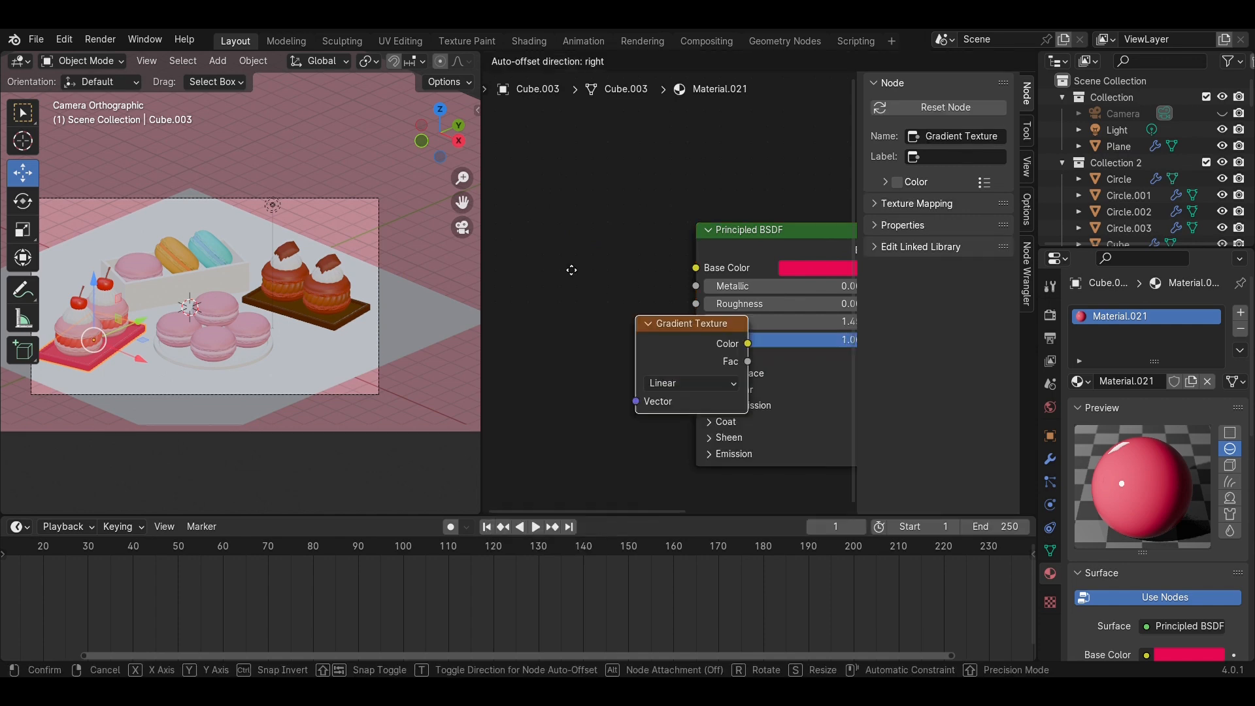
click(533, 223)
drag(623, 238, 699, 268)
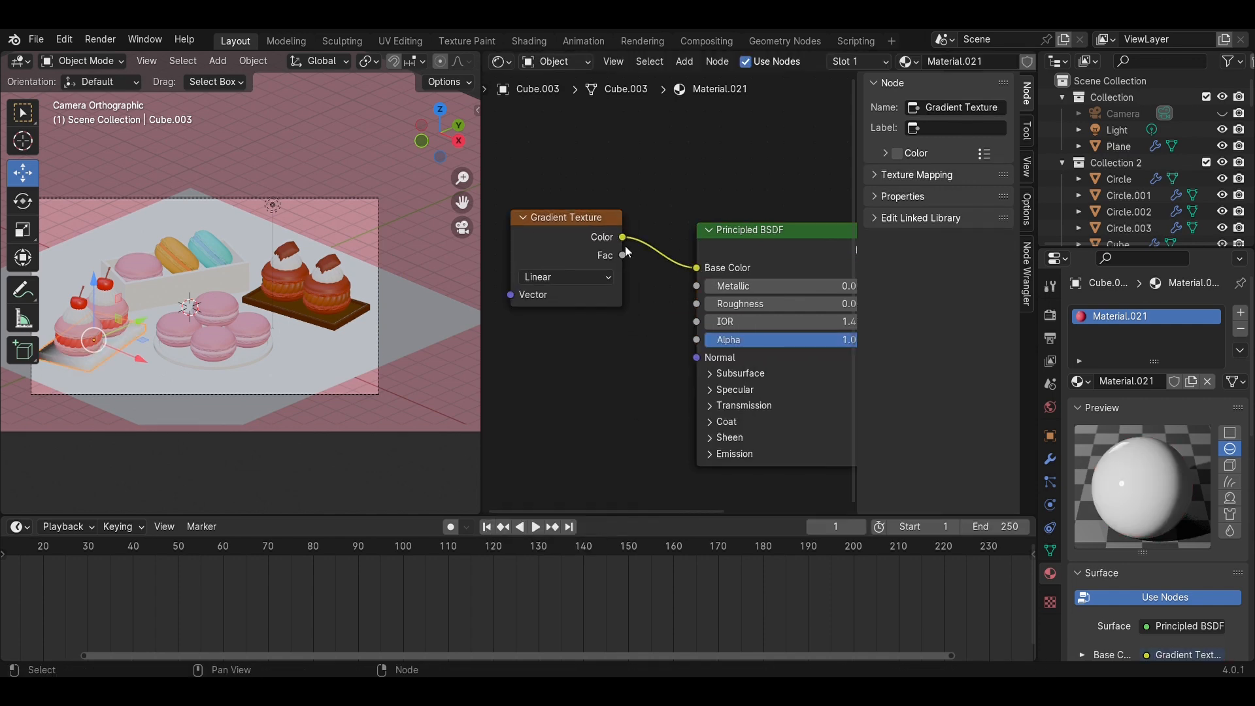
key(ctrl+t)
Insert a Color Ramp between the Gradient Texture and the Principled BSDF base color of Cube.003
key(shift+a)
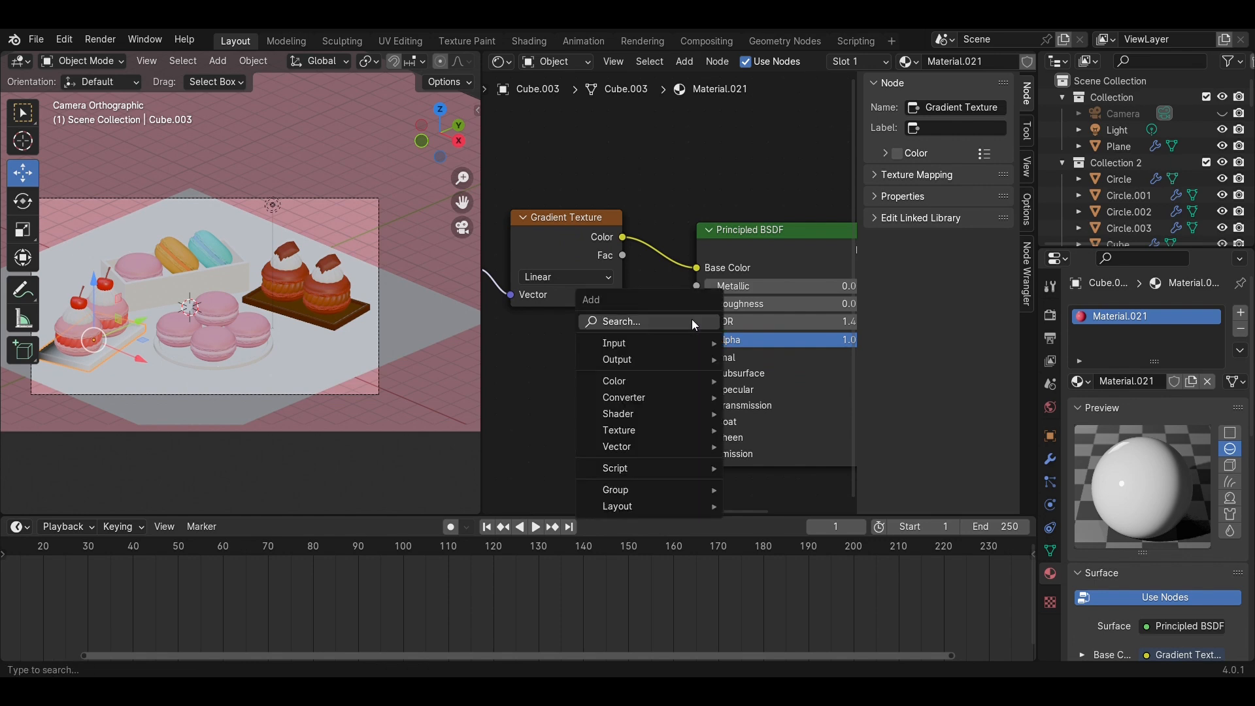
text(col)
key(Down)
key(Return)
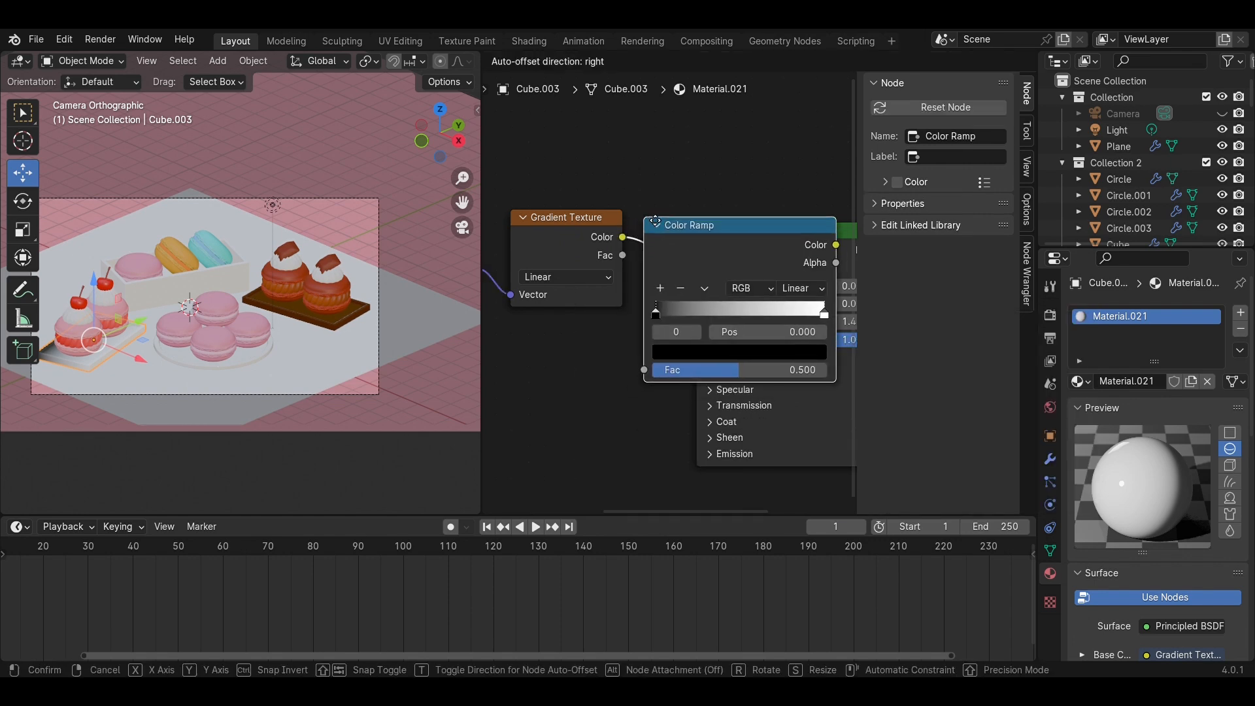
click(556, 375)
Try other gradient types for Cube.003, including Spherical, and settle on one that fades from black to white across the tray
scroll(248, 382, up, 2)
middle_drag(133, 383, 209, 383)
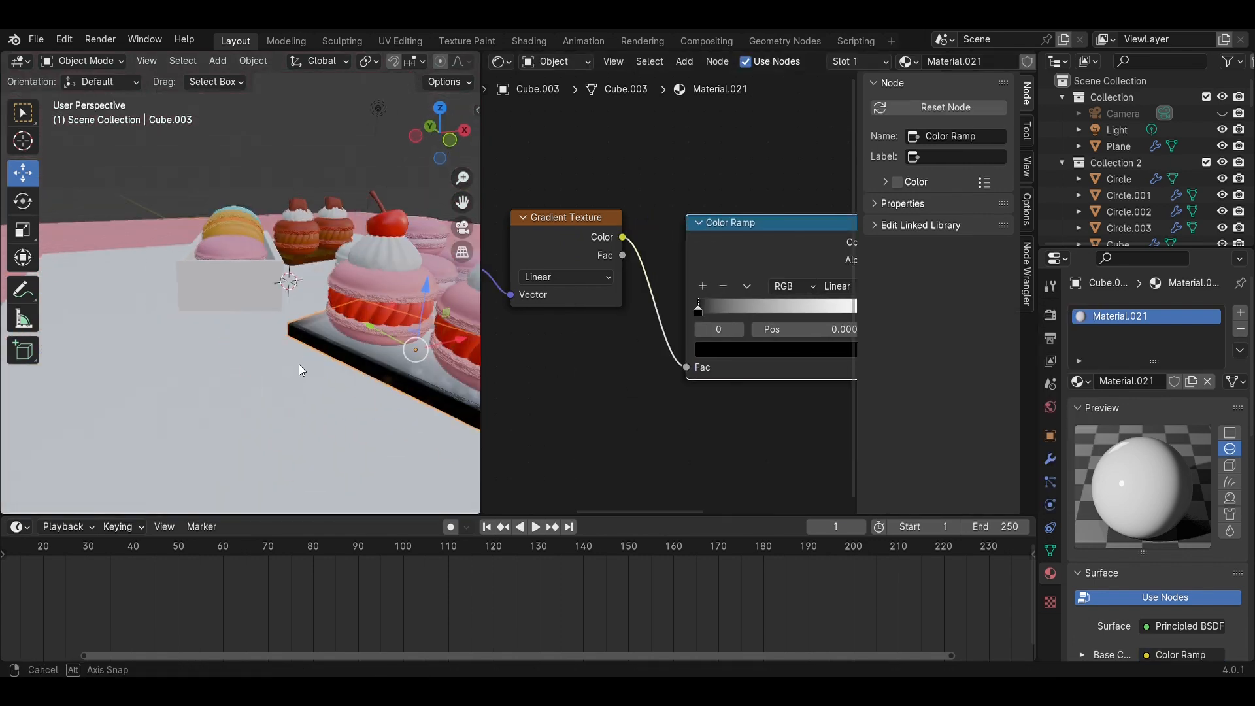
key(KP_0)
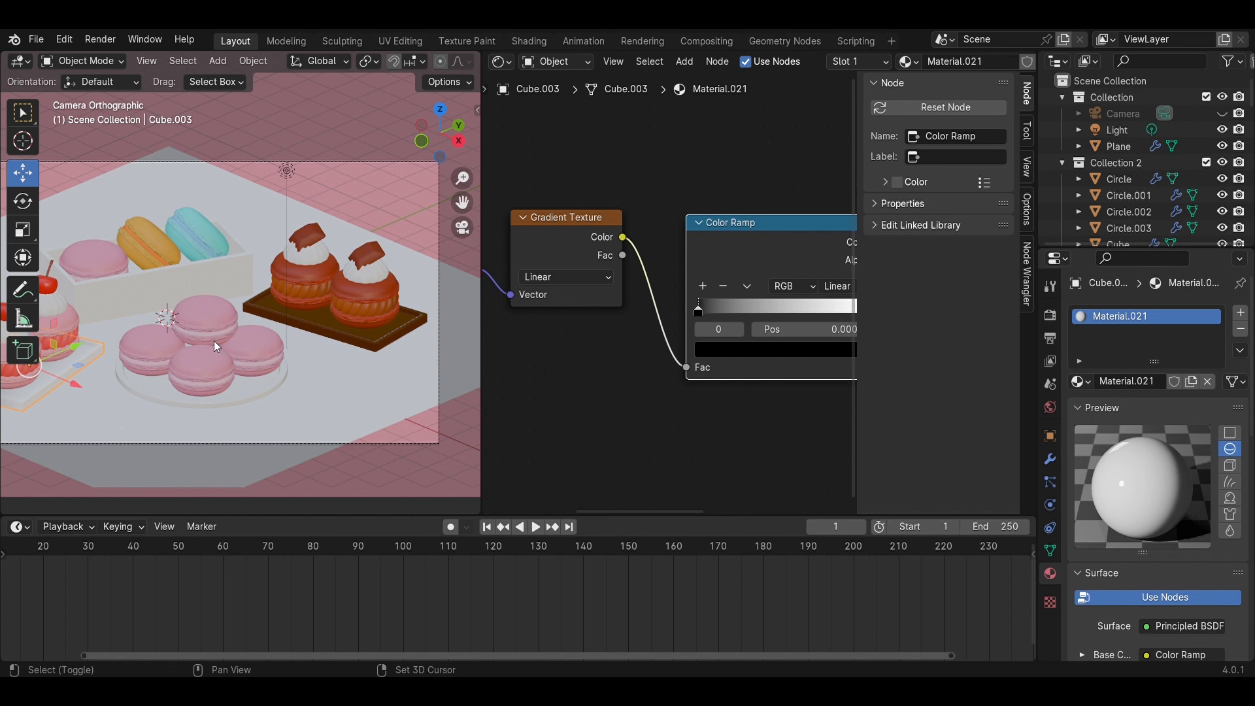
shift+middle_drag(214, 340, 357, 339)
scroll(771, 430, down, 1)
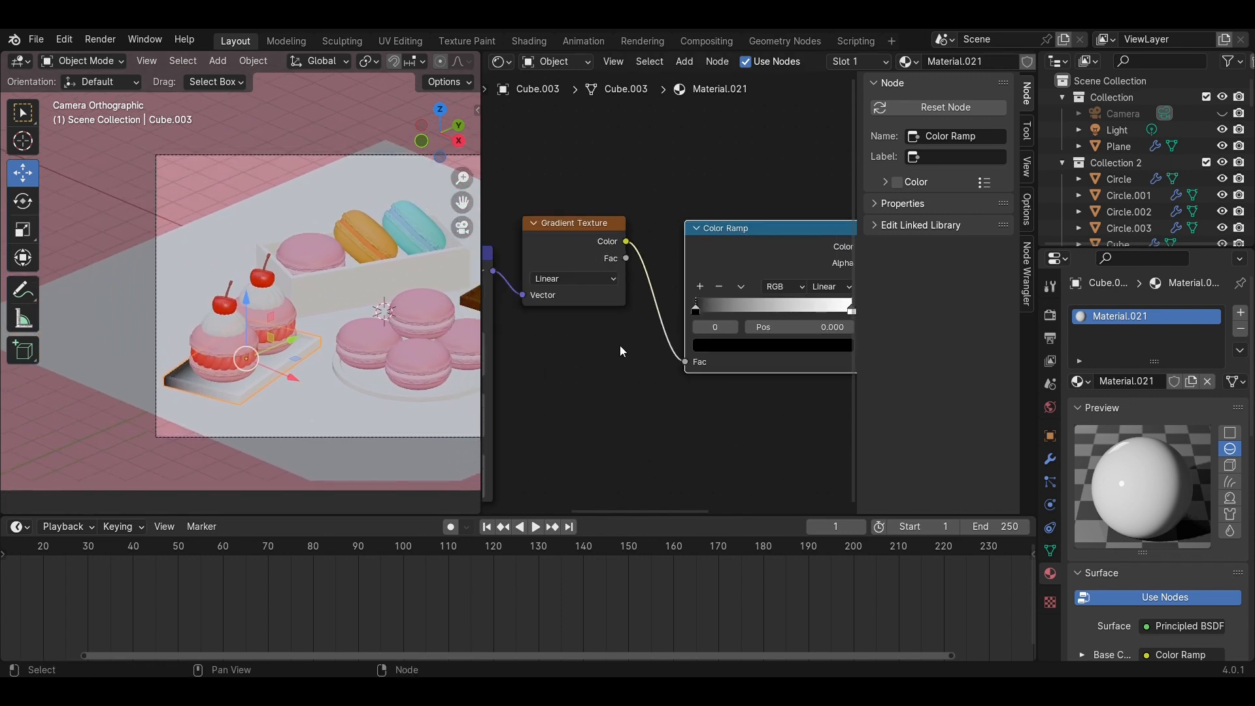
click(580, 283)
click(581, 347)
click(573, 279)
click(586, 379)
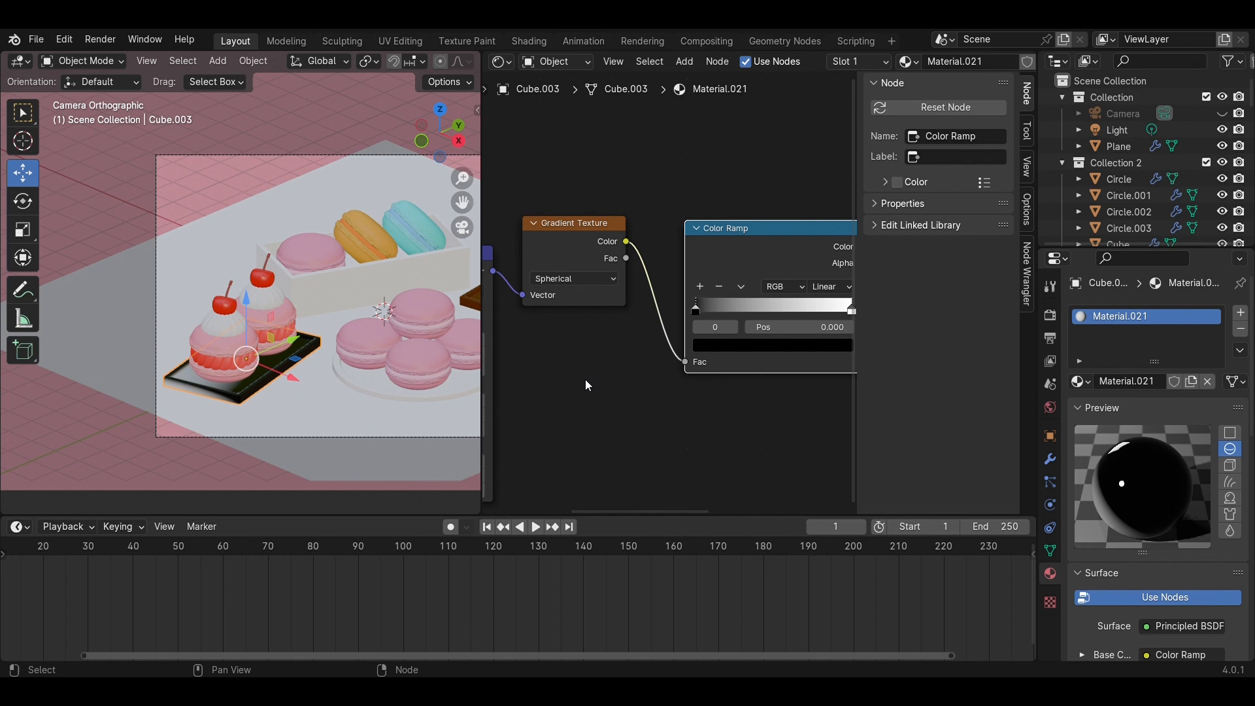
click(573, 278)
click(571, 348)
middle_drag(710, 363, 620, 386)
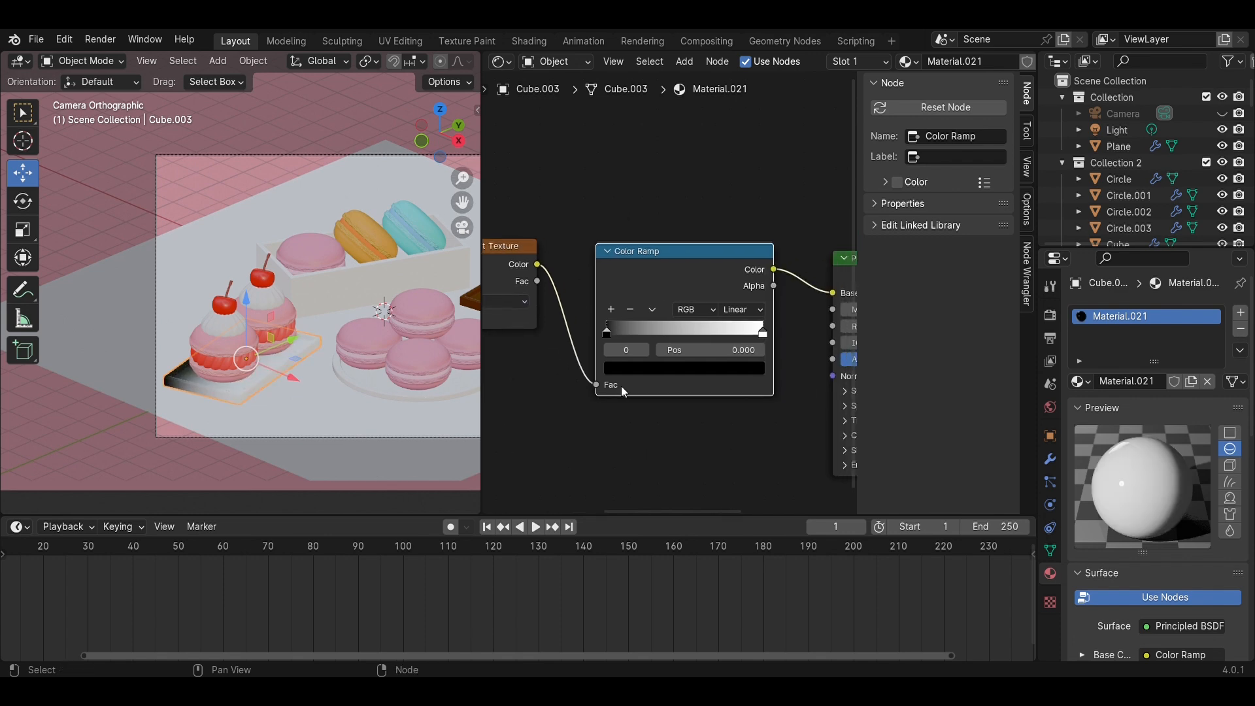
Move the black stop of the Cube.003 Color Ramp inward and recolor it hot pink
drag(607, 328, 661, 332)
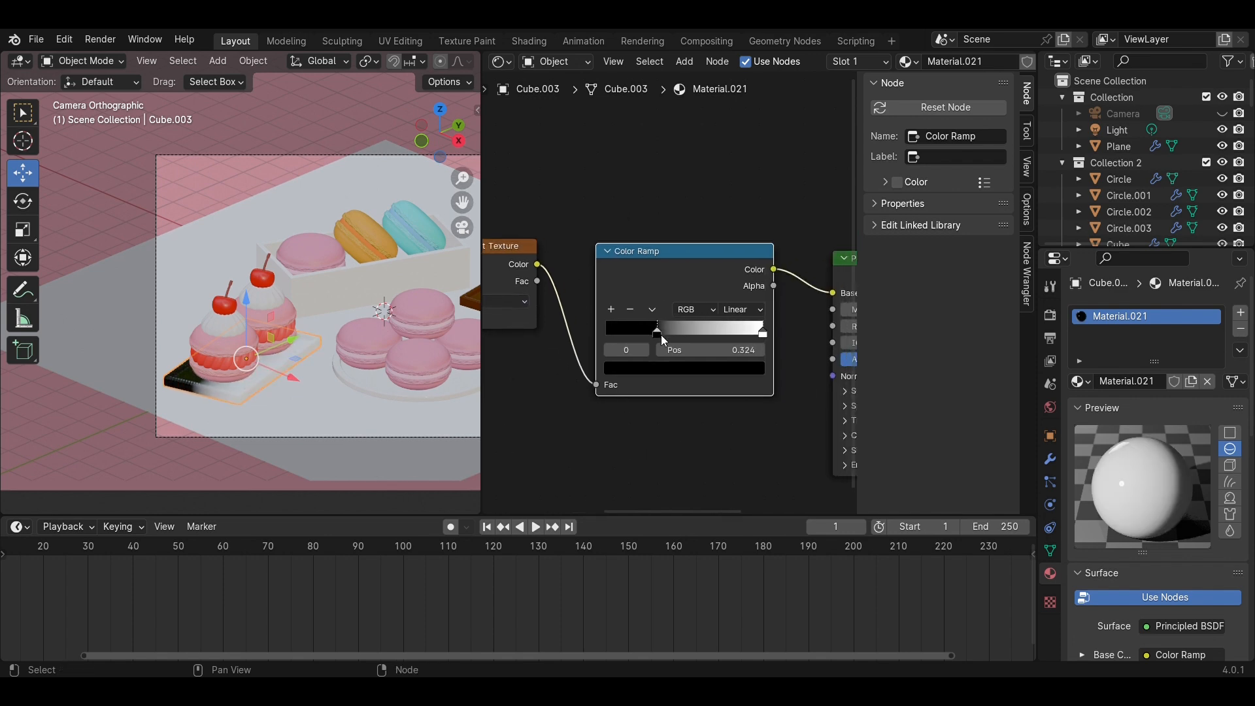
click(654, 368)
drag(754, 261, 752, 137)
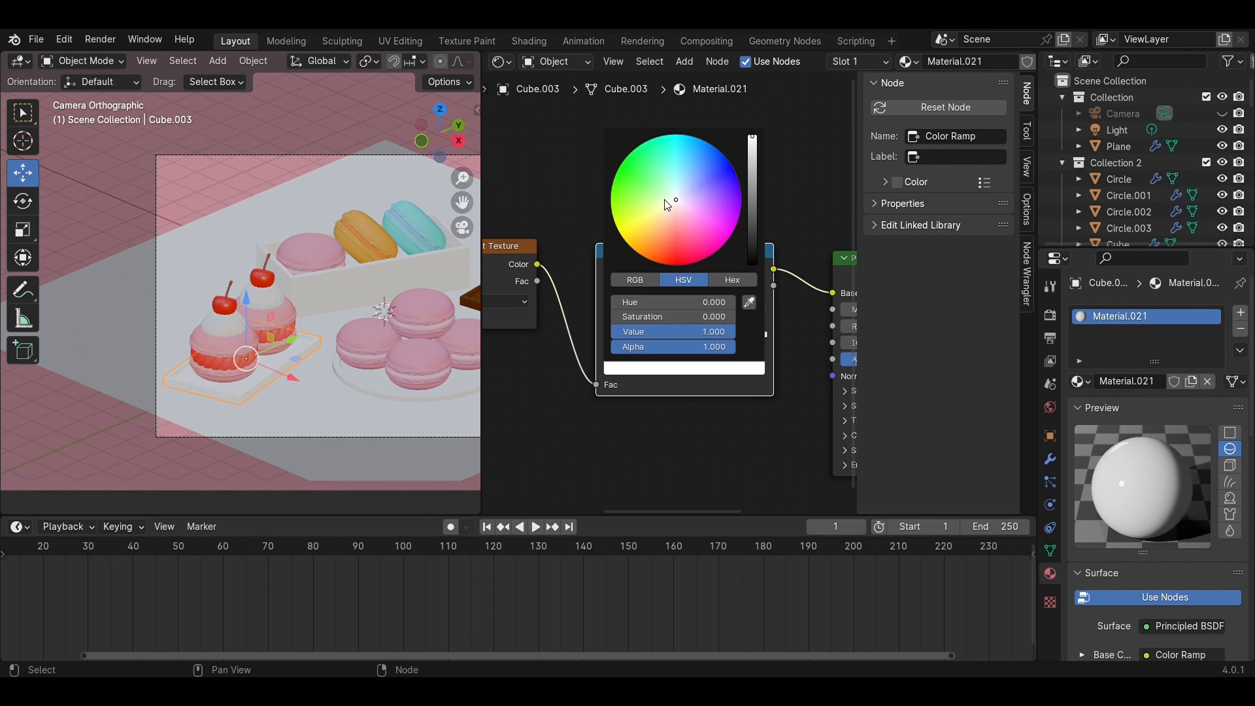
drag(673, 200, 719, 249)
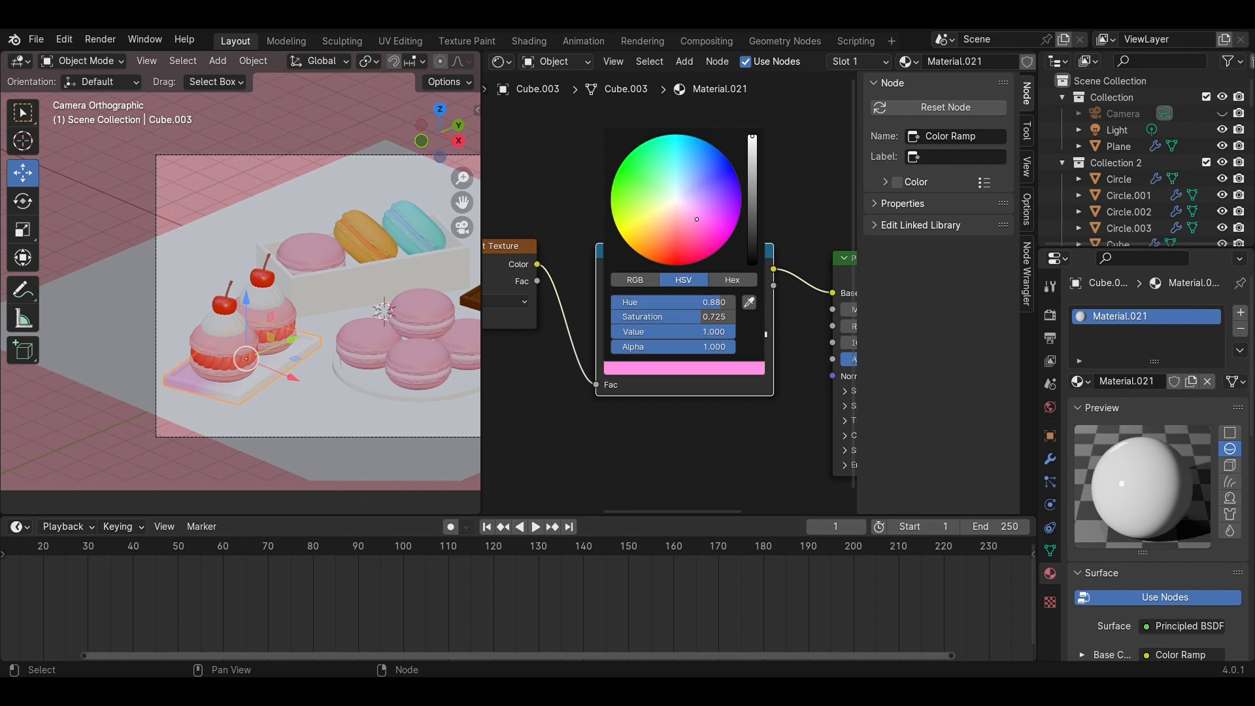
Recolor the ramp's white end stop bright pink with hue 0.962, saturation 0.978 and value 2.000, and move the first stop to 0.080
click(762, 333)
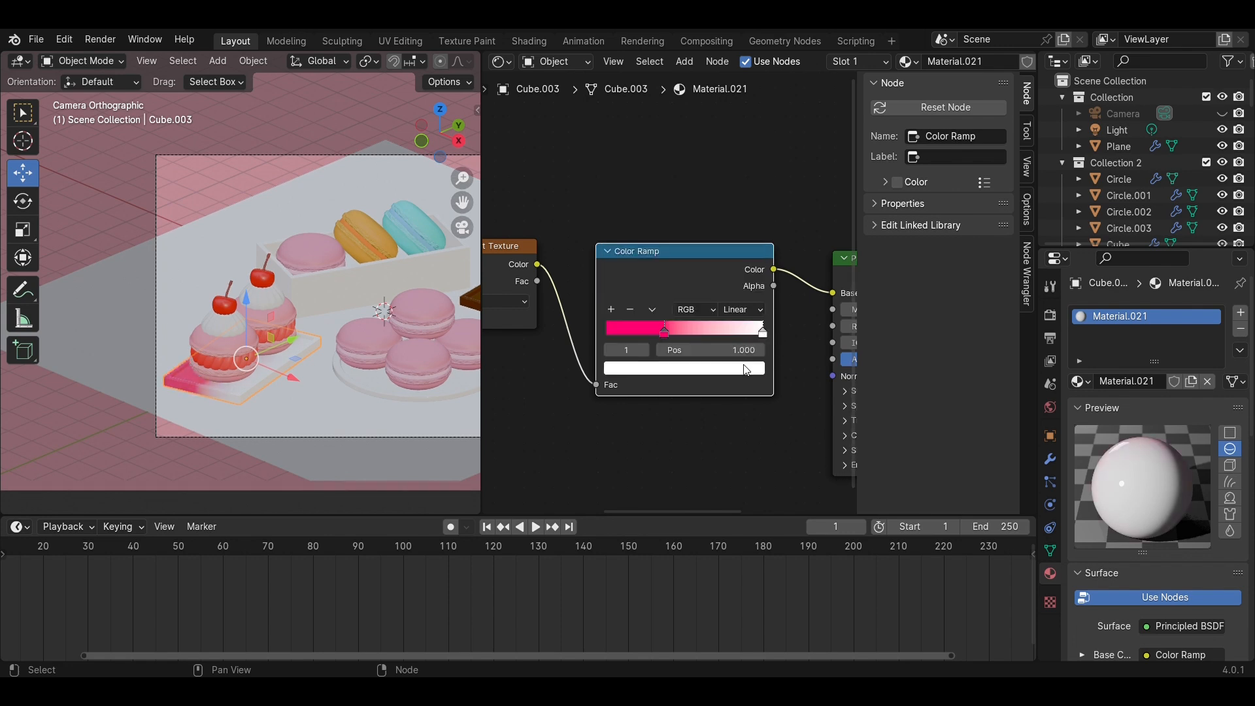
click(749, 369)
click(753, 301)
click(634, 334)
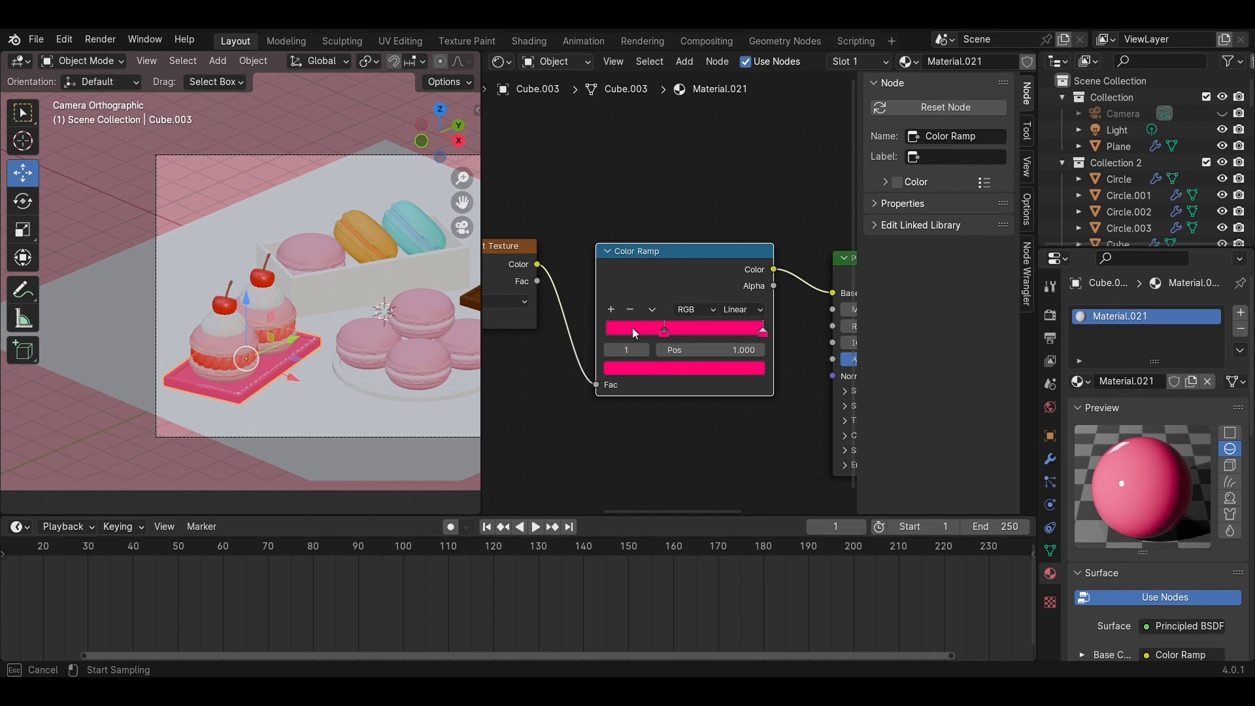
click(700, 370)
drag(752, 200, 752, 177)
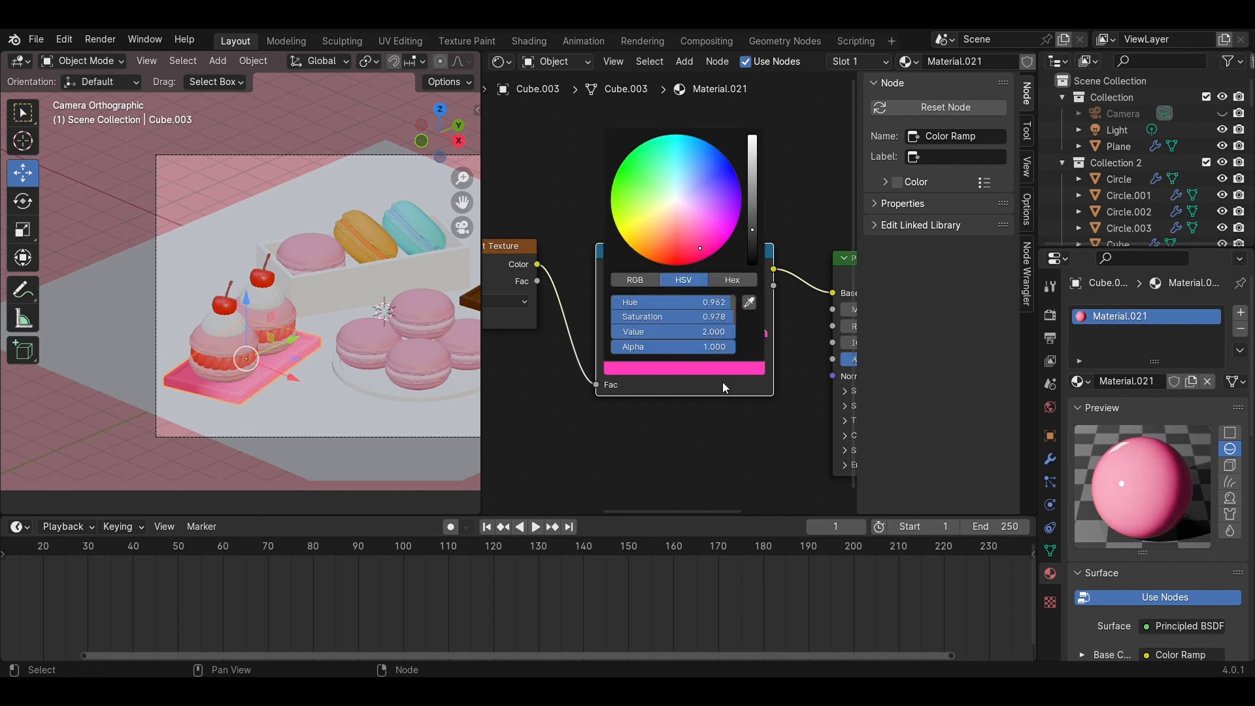
click(664, 332)
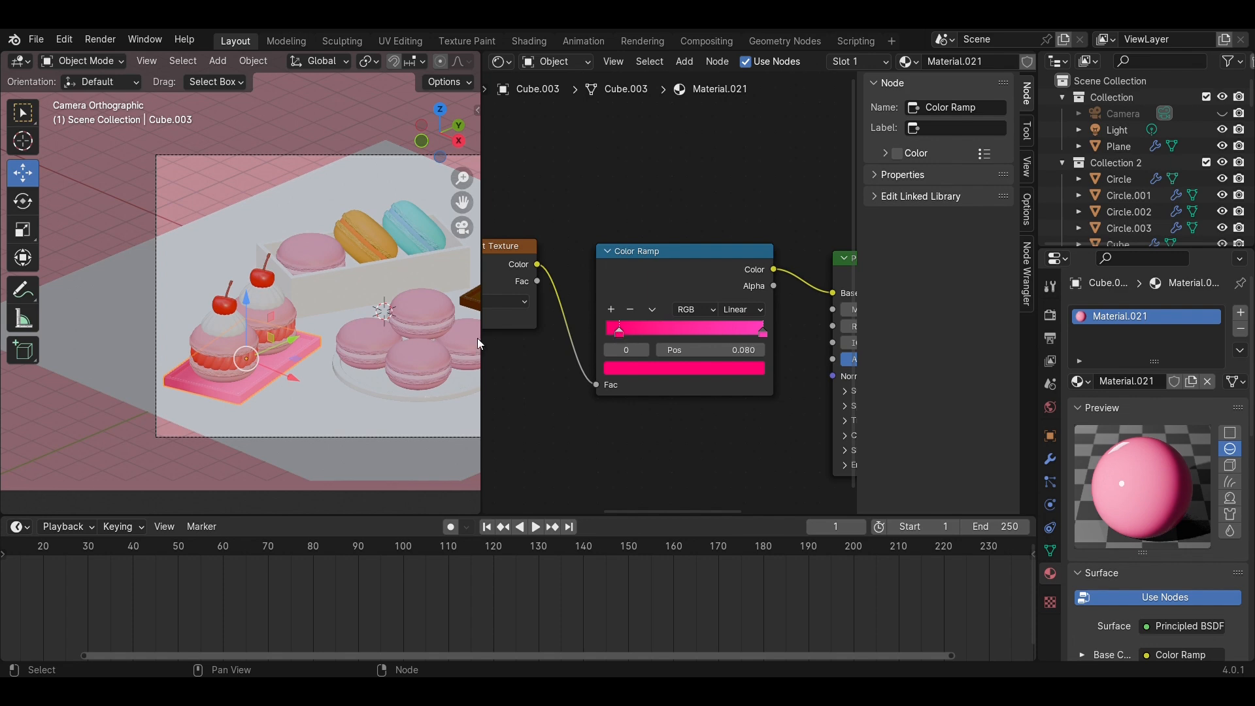
Add a Gradient Texture with mapping nodes to the material of the brown tray, Cube.002, and link its color to the base color
scroll(425, 346, down, 2)
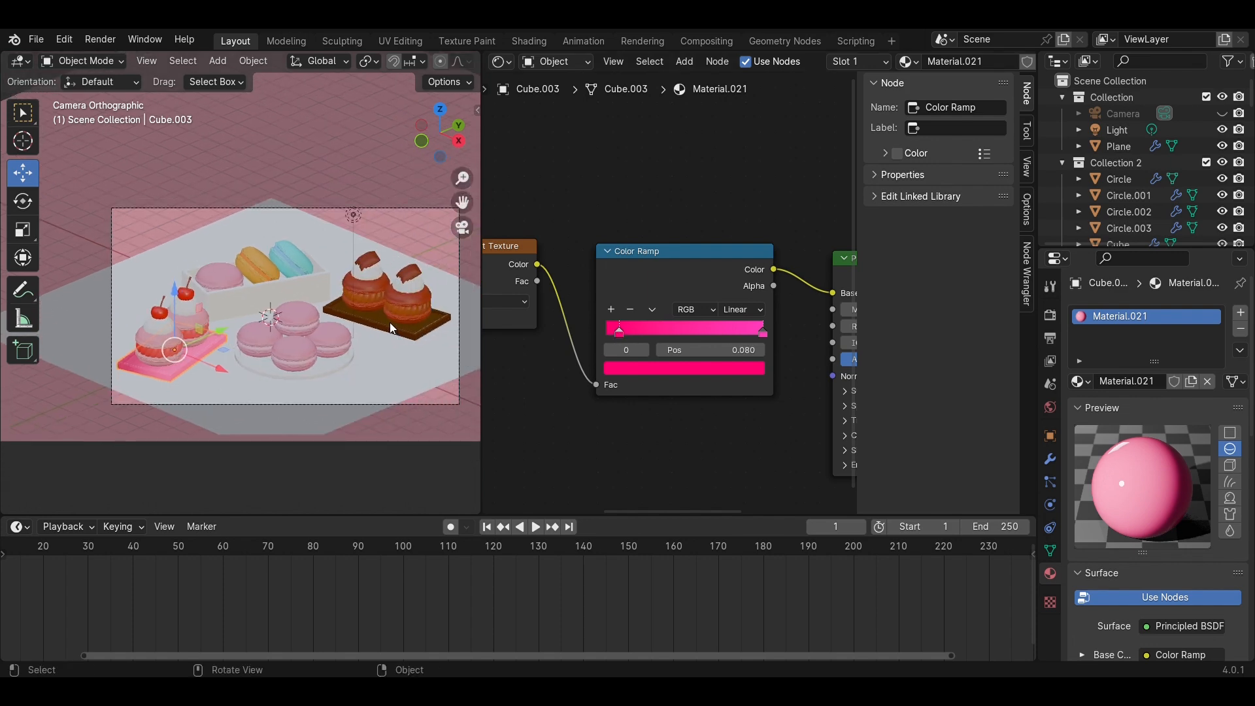
click(392, 329)
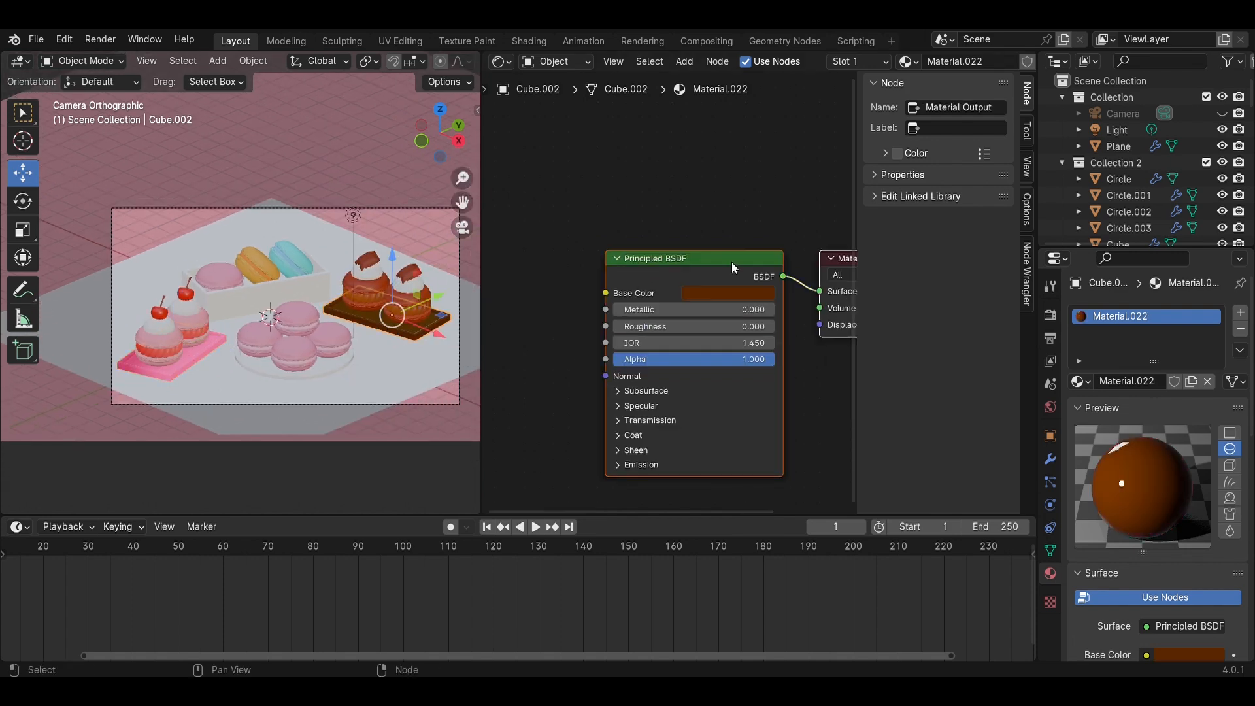
key(shift+a)
text(gr)
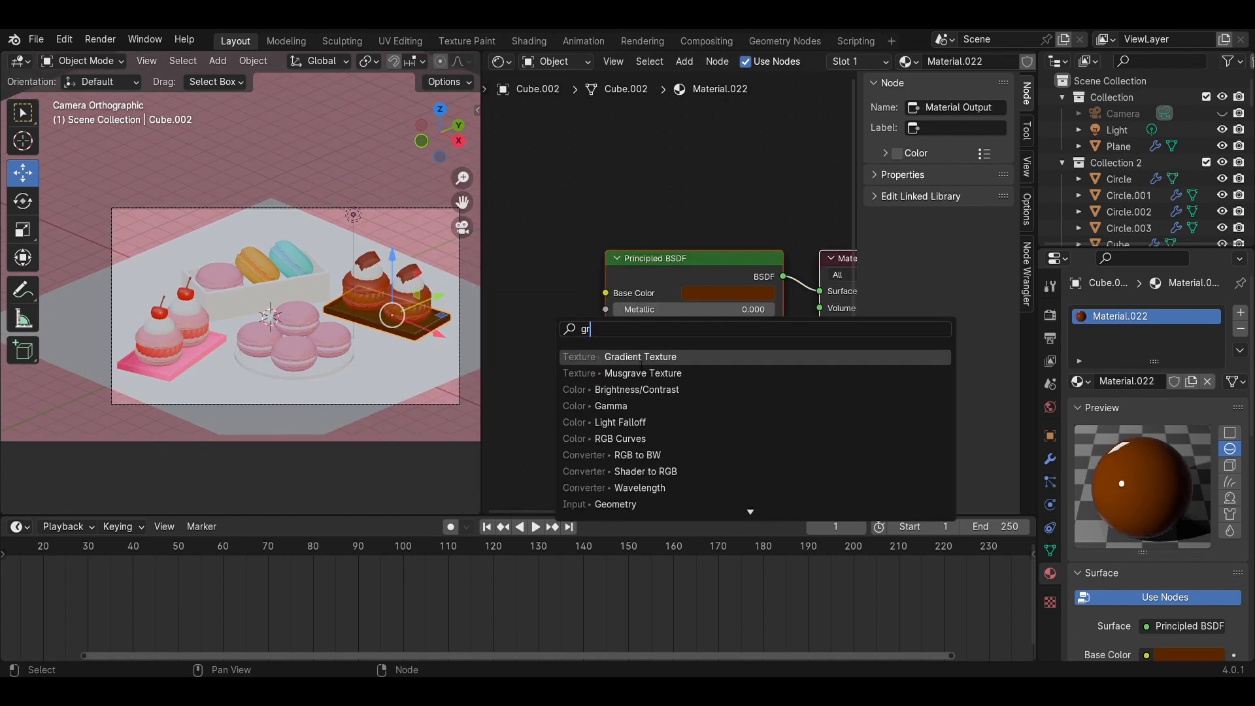
key(Return)
drag(665, 279, 759, 293)
key(ctrl+t)
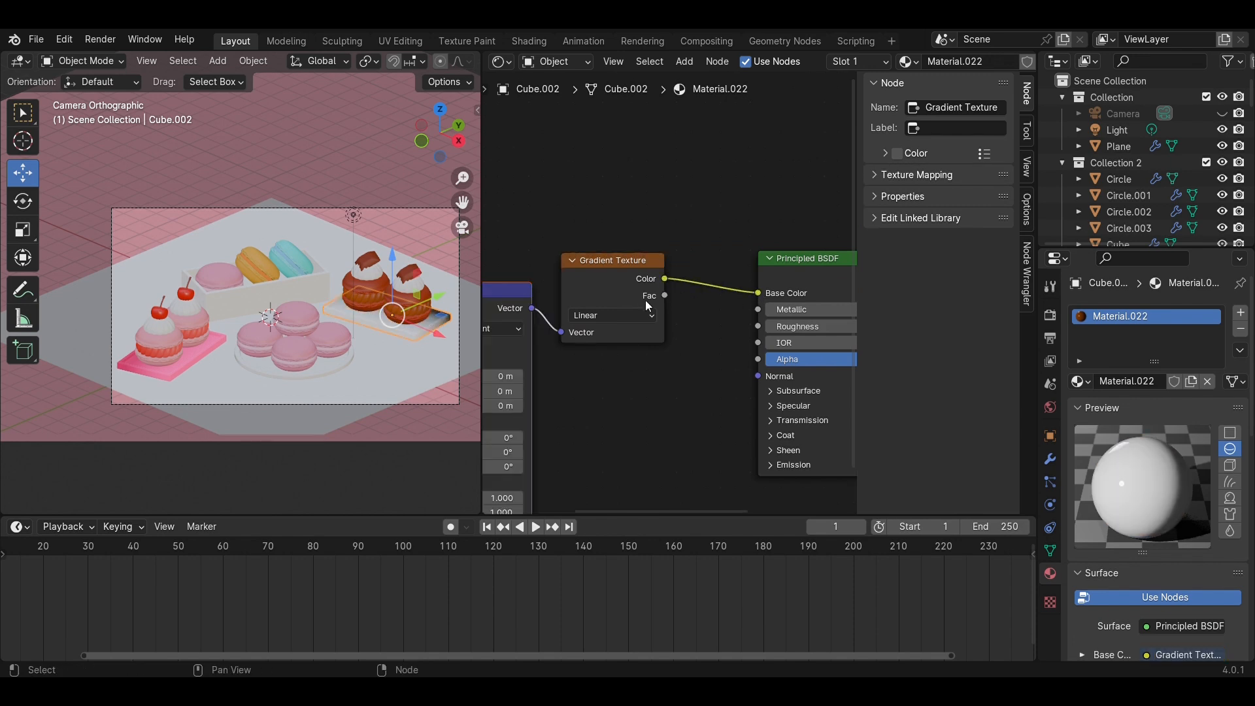
Insert a Color Ramp between the Gradient Texture and the Principled BSDF base color of Cube.002
key(shift+a)
click(699, 336)
text(col)
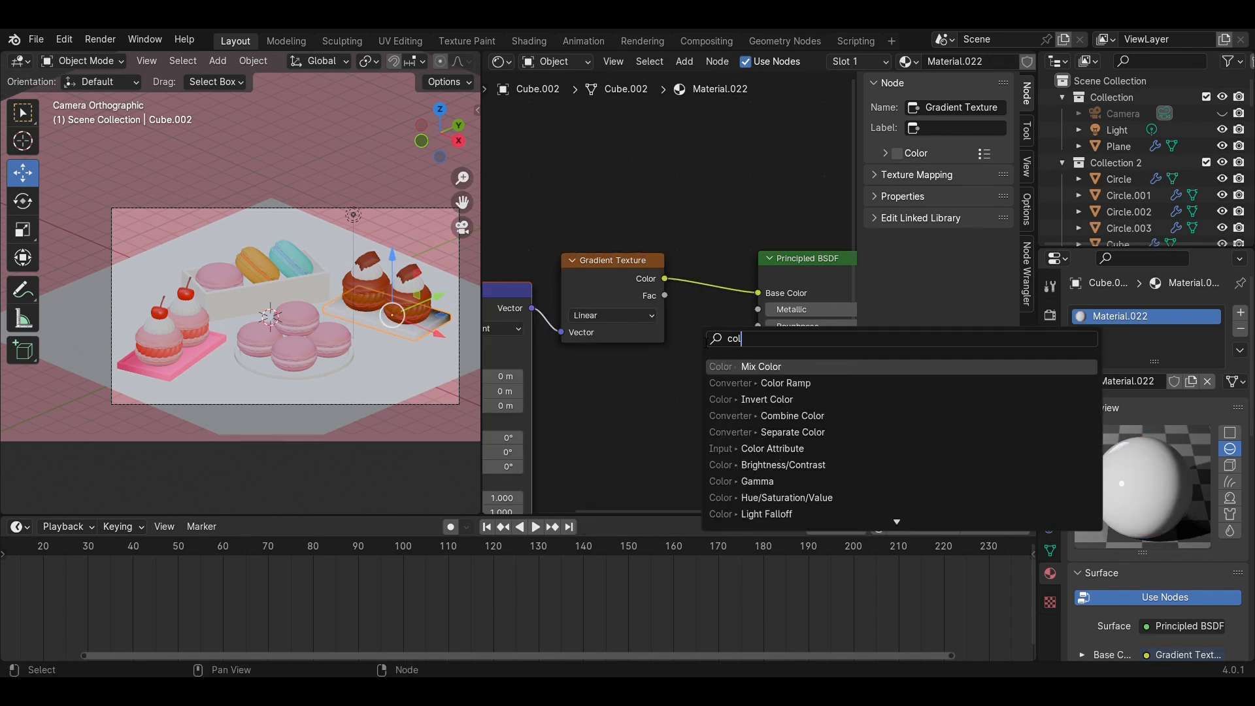
click(743, 379)
click(686, 313)
Recolor the black stop of the Cube.002 ramp orange-brown with hue 0.018, saturation 0.994 and value 0.402, and place it at 0.236
middle_drag(705, 426, 565, 443)
scroll(645, 417, up, 3)
click(612, 398)
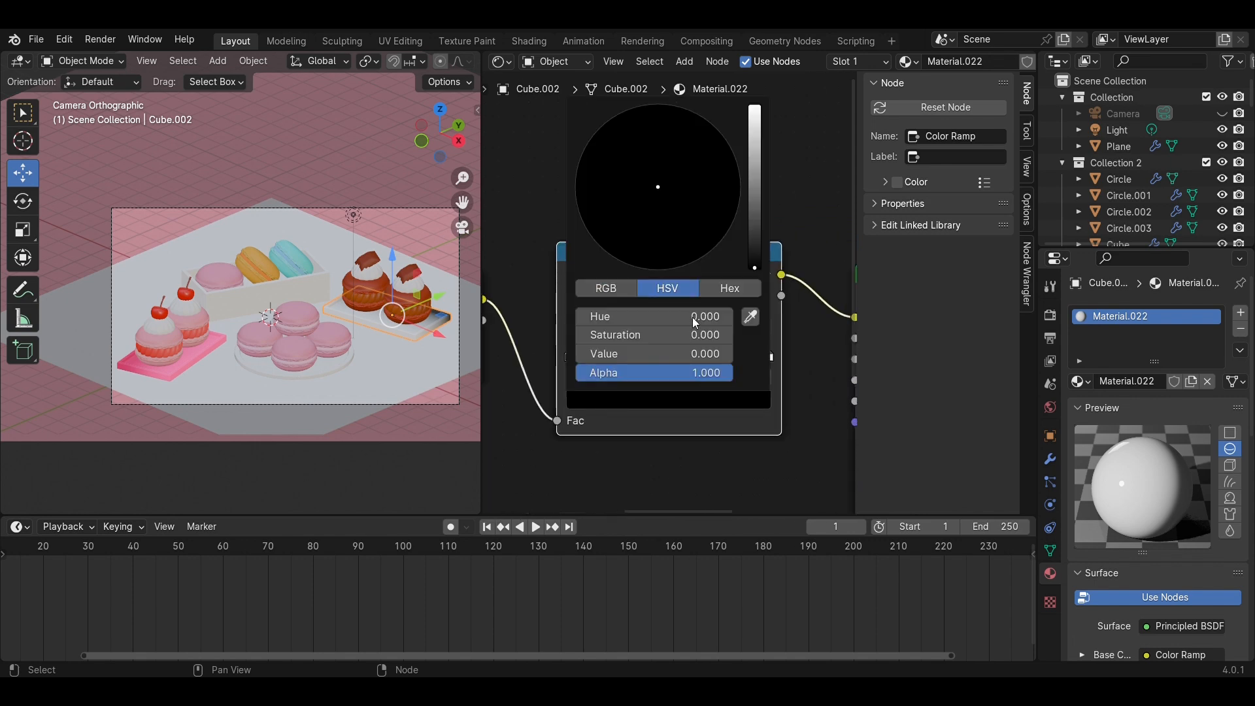
click(755, 231)
drag(657, 185, 643, 269)
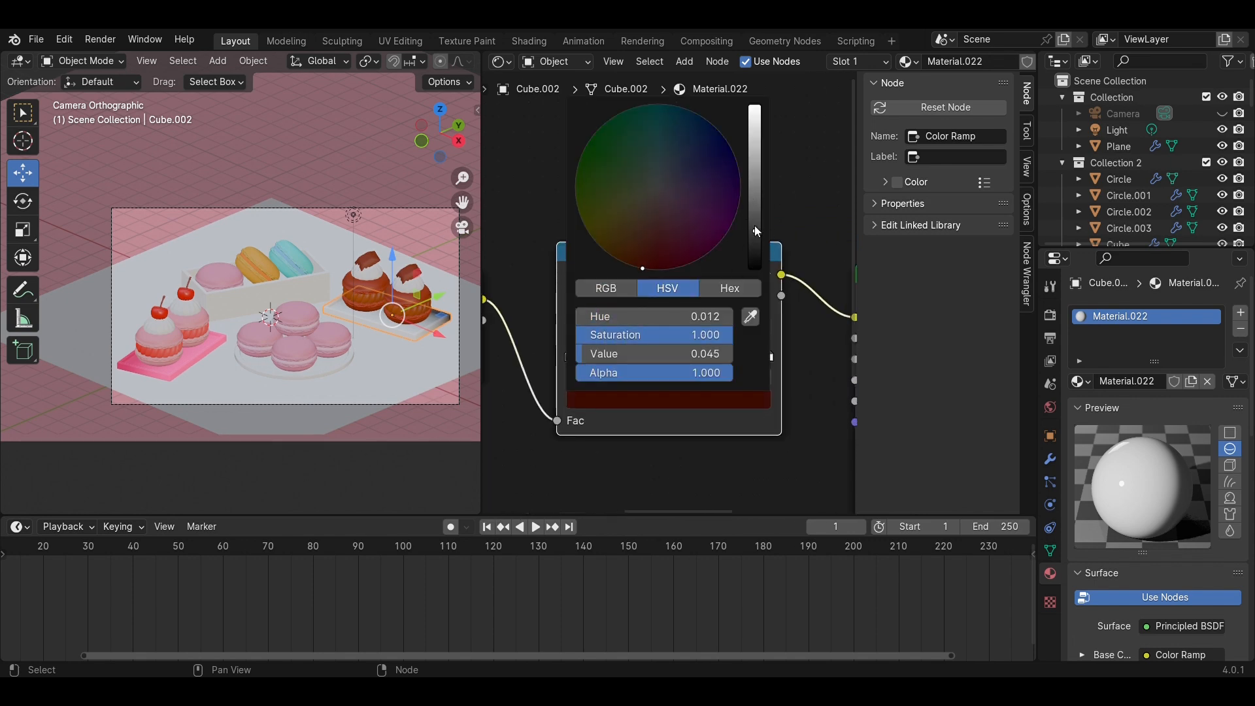
drag(756, 232, 743, 157)
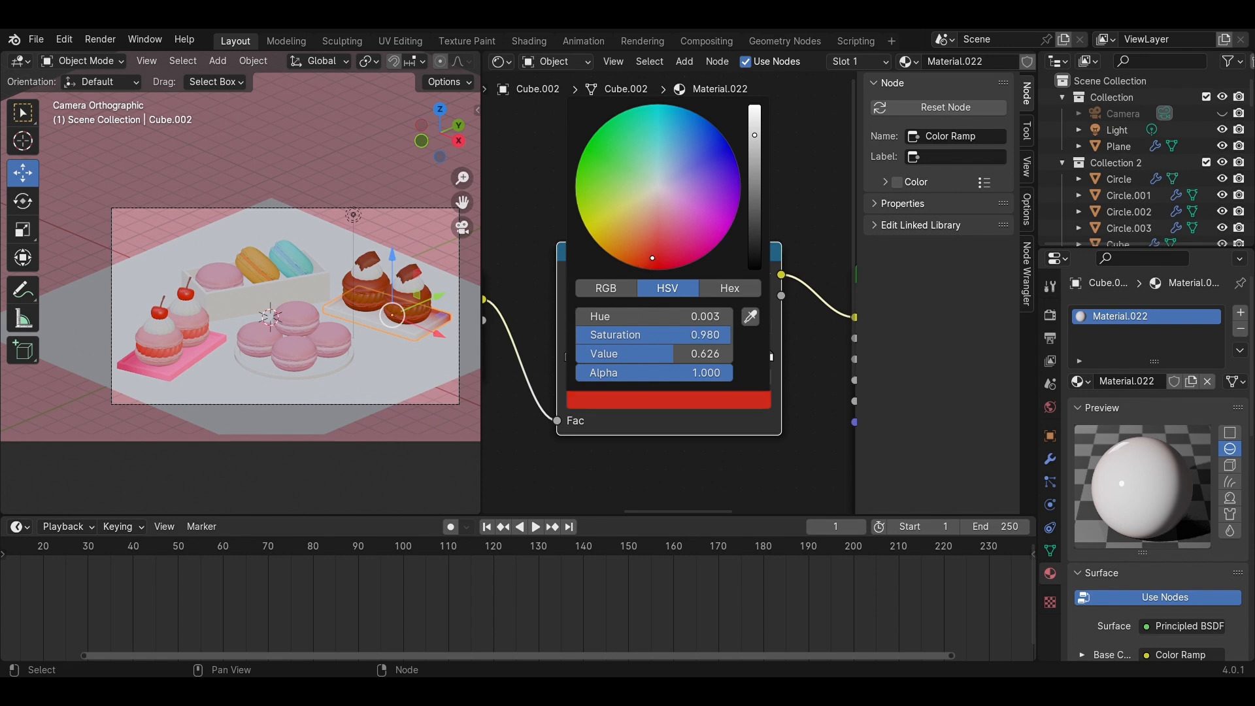
drag(574, 355, 620, 359)
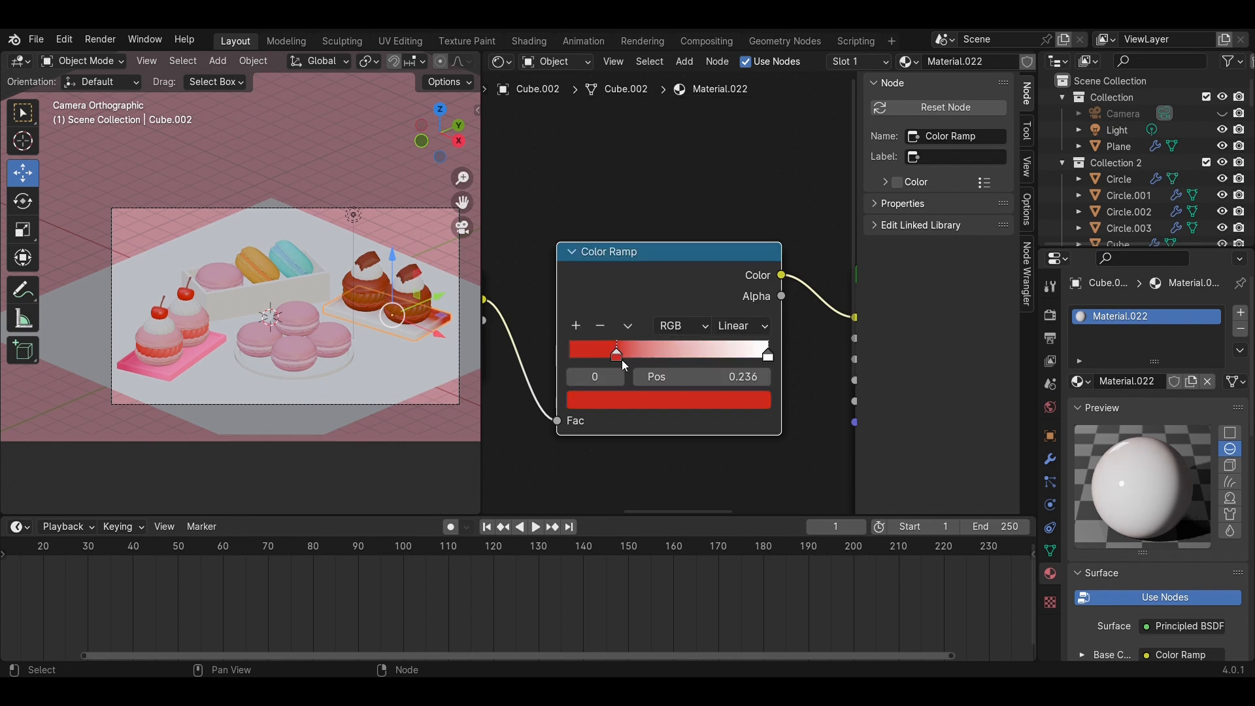
click(653, 396)
drag(755, 135, 755, 158)
click(637, 257)
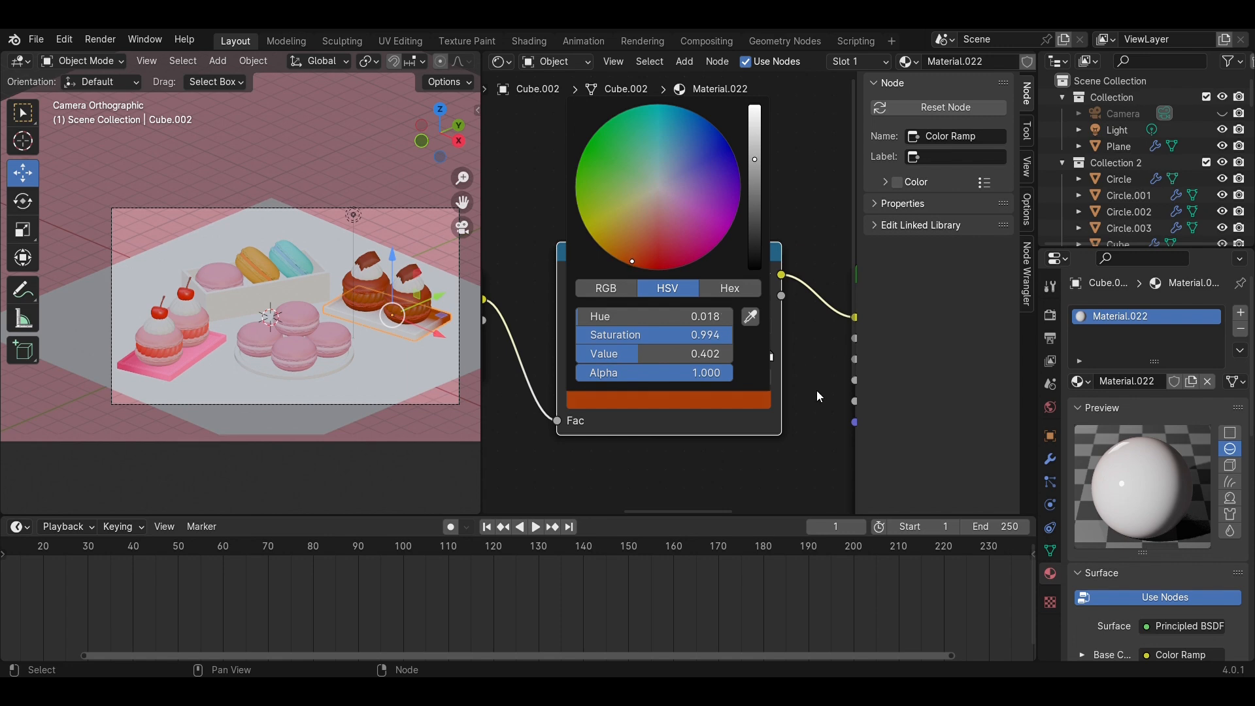
Recolor the white end stop of the Cube.002 ramp light orange, shift the first stop to 0.415, and save the file
click(768, 356)
click(691, 402)
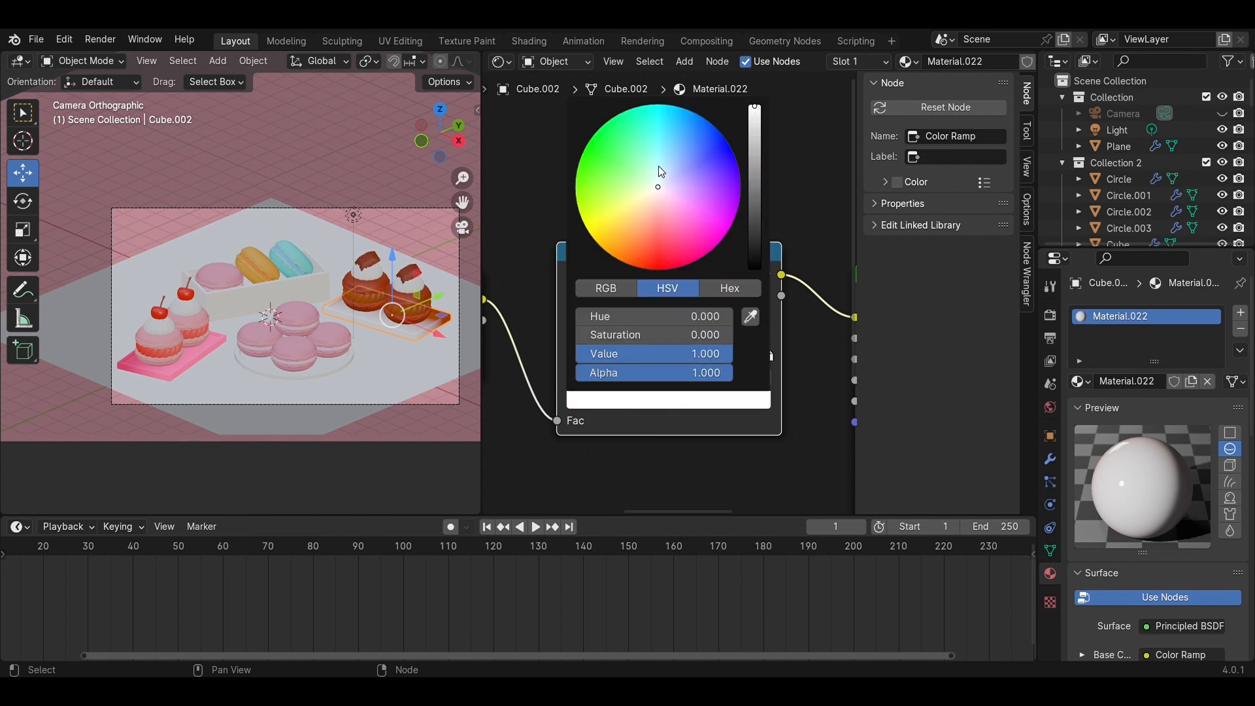
drag(659, 176, 630, 254)
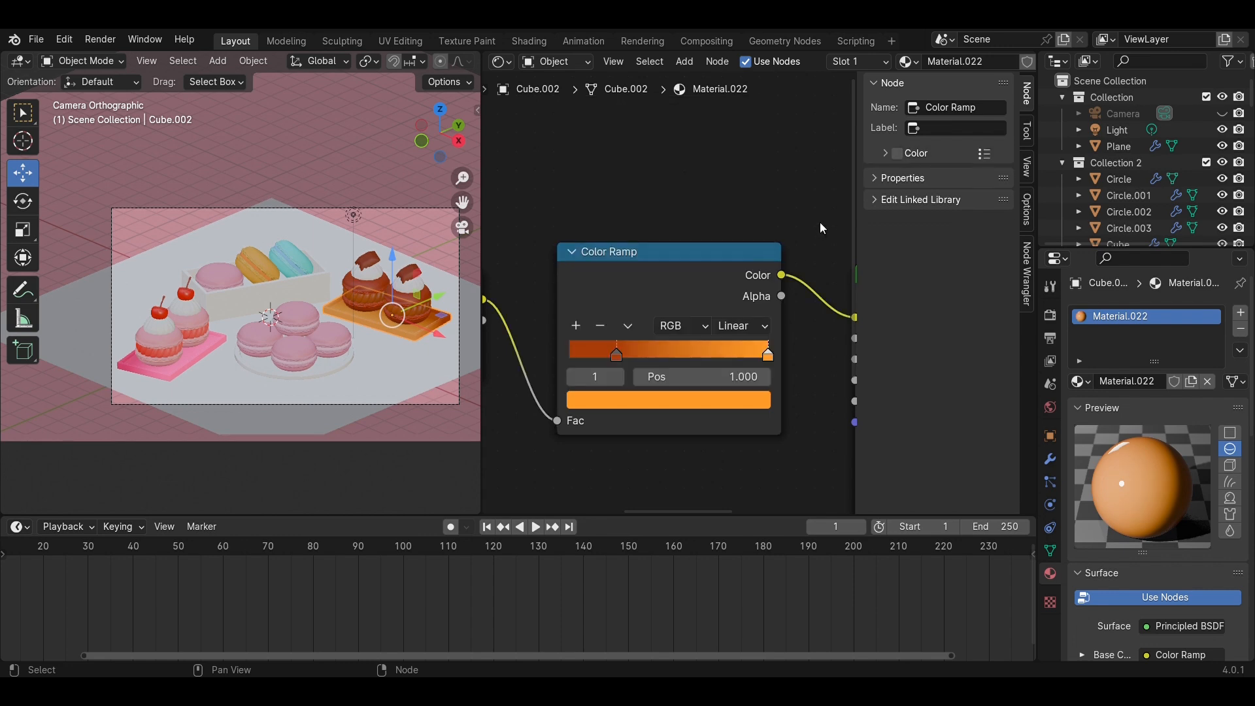
drag(626, 357, 660, 356)
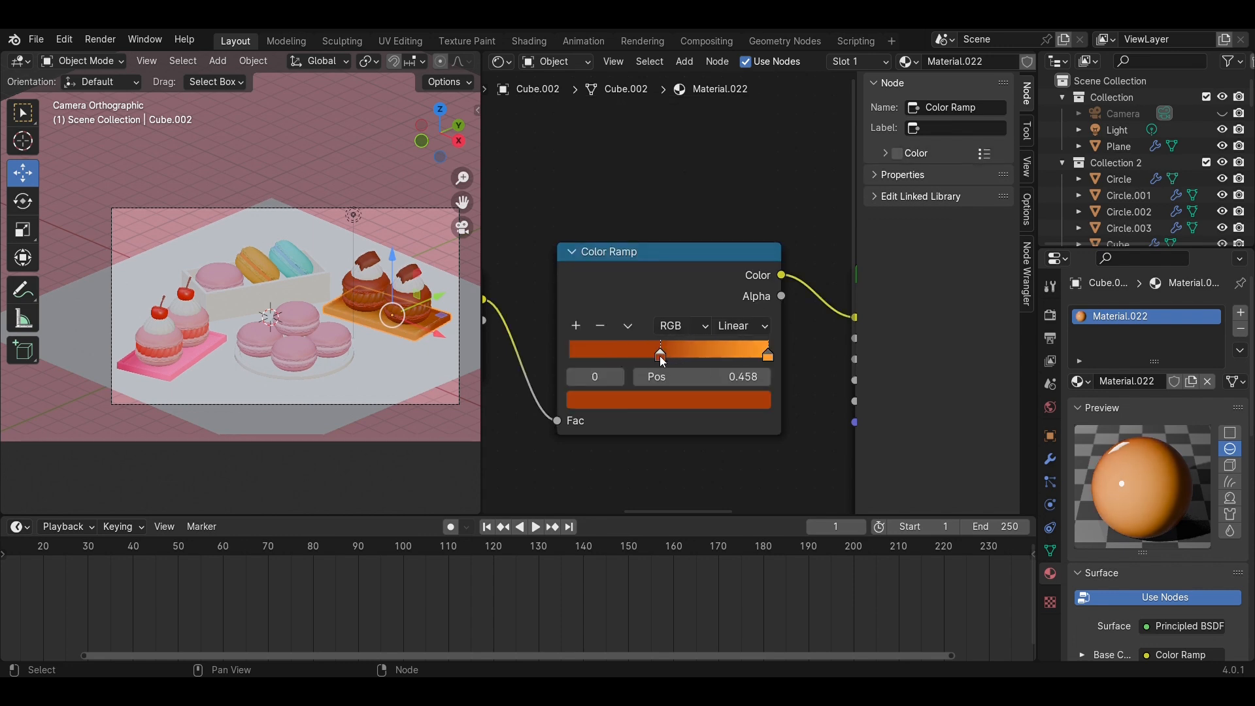
key(ctrl+s)
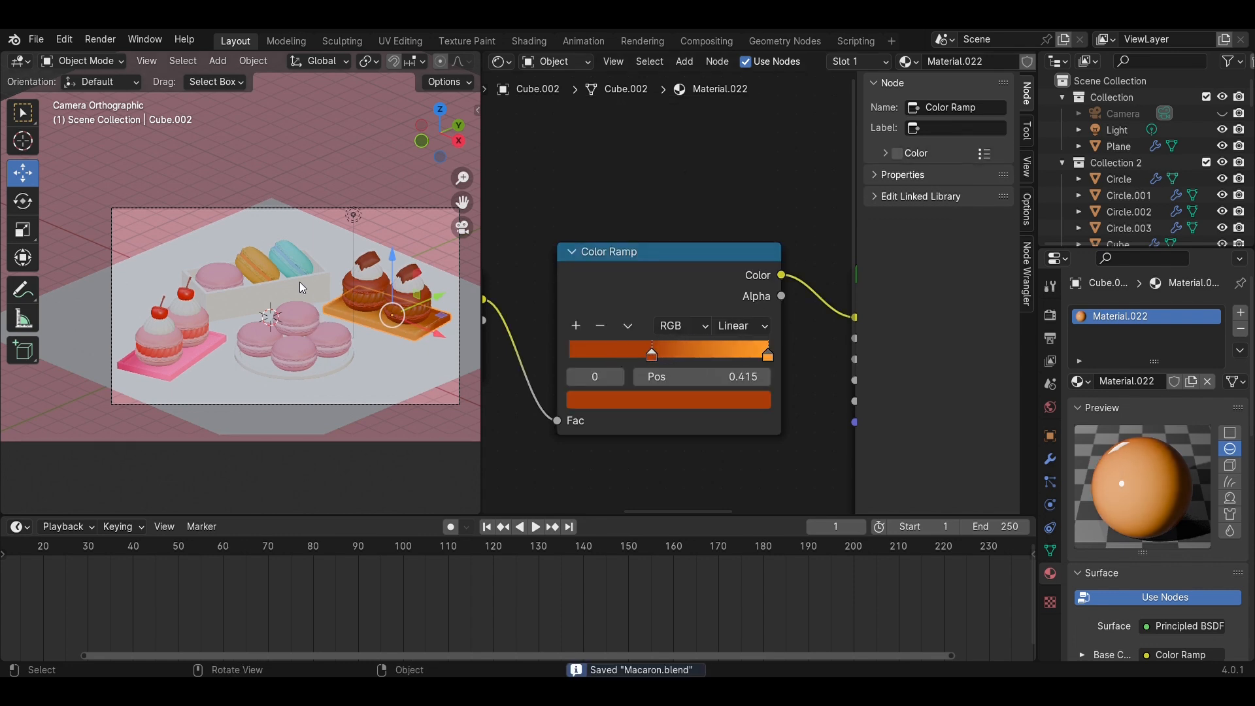
click(298, 280)
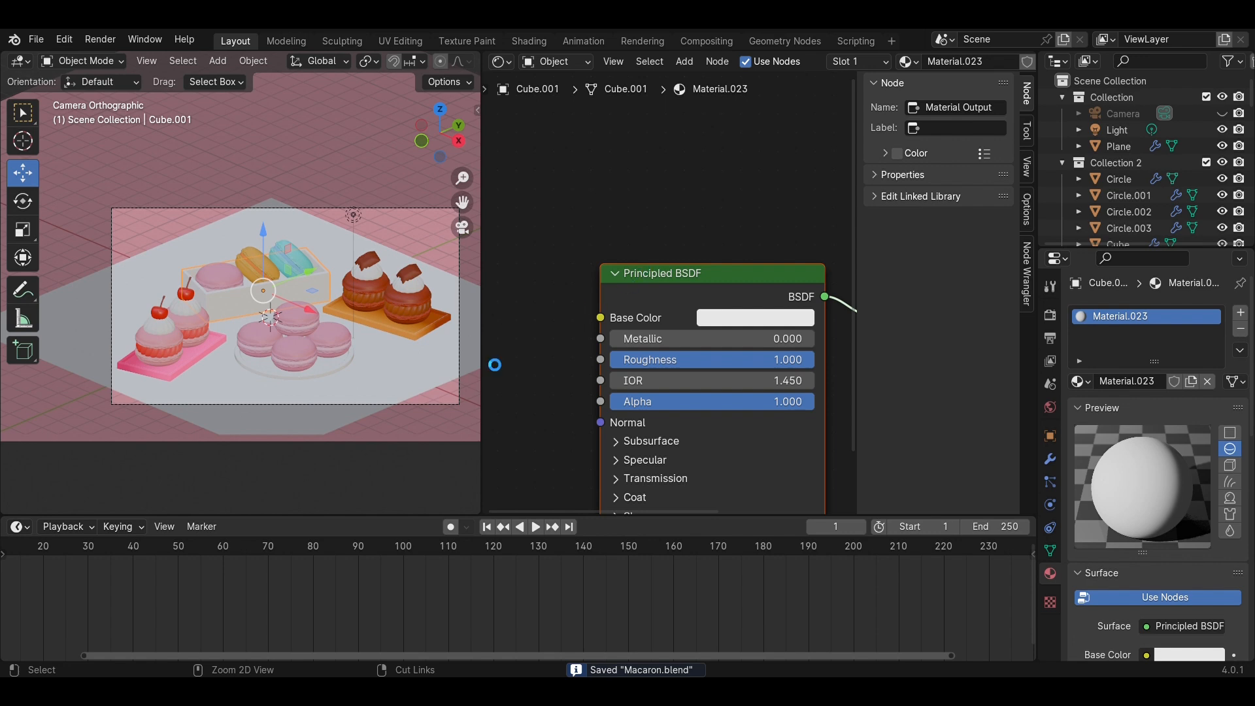
scroll(388, 425, up, 3)
click(389, 429)
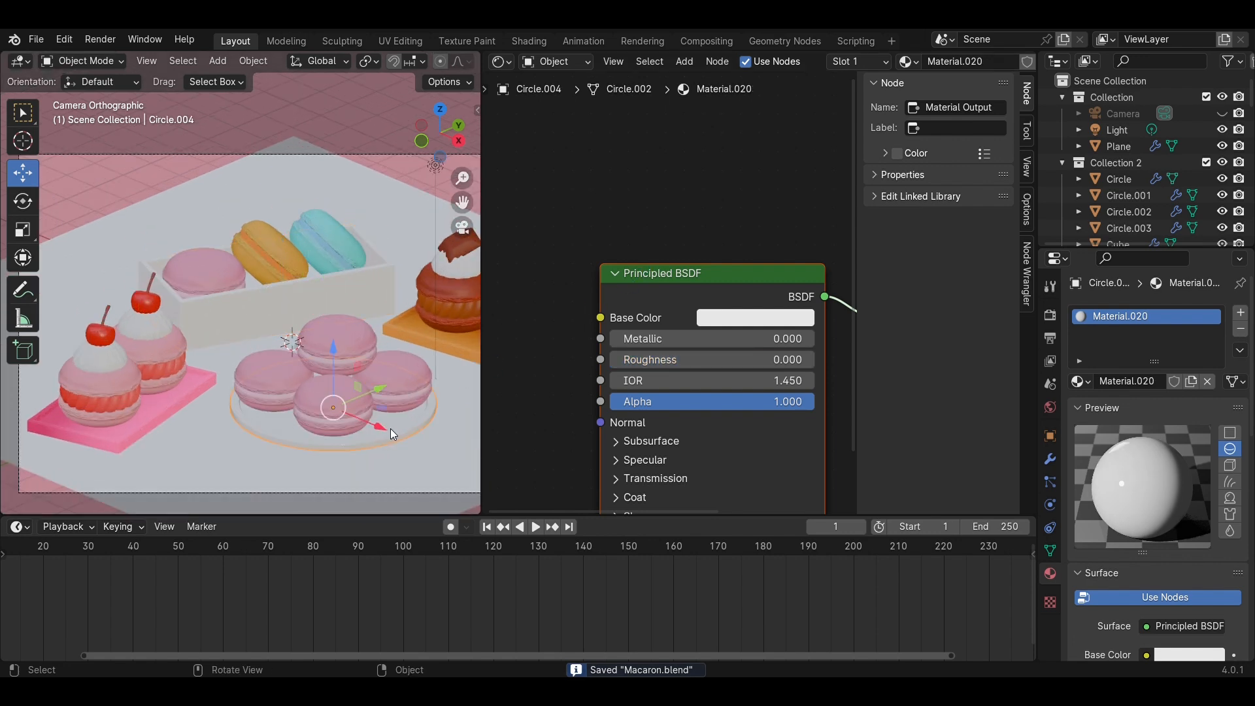
scroll(390, 429, down, 2)
Create a new material for the ground plane under the desserts and link a Checker Texture's color to its base color
click(409, 413)
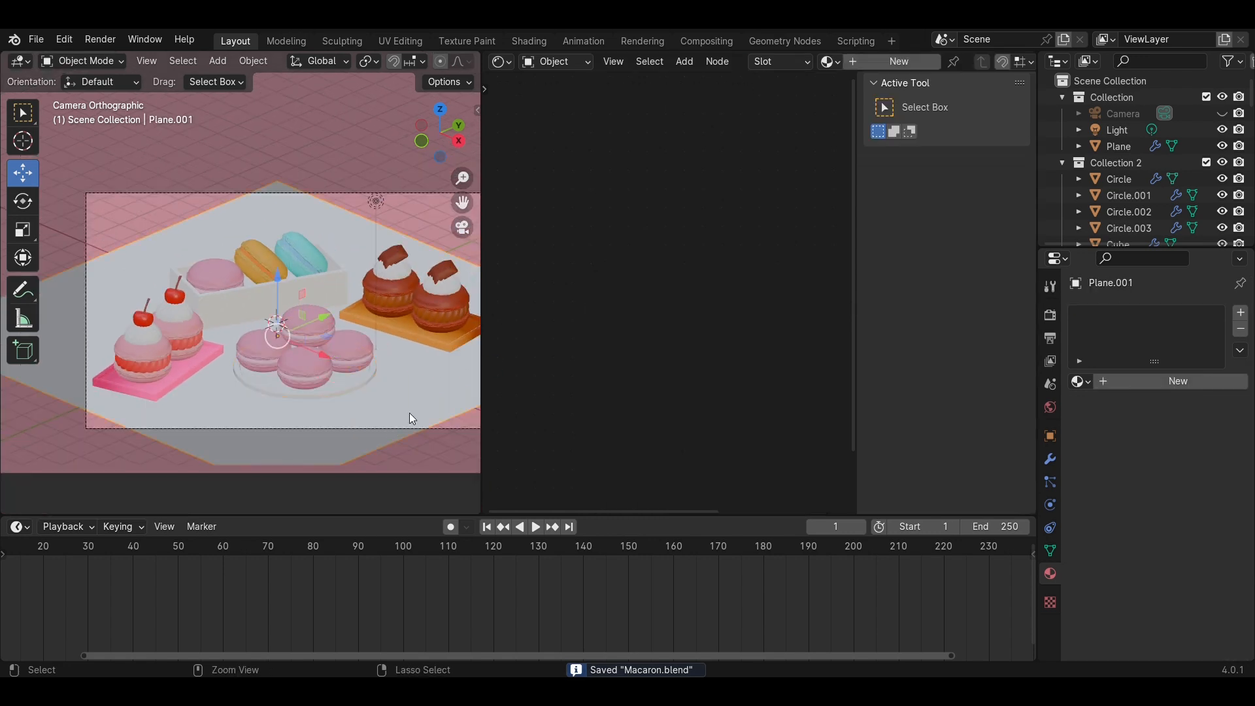
click(904, 59)
middle_drag(524, 358, 689, 344)
key(shift+a)
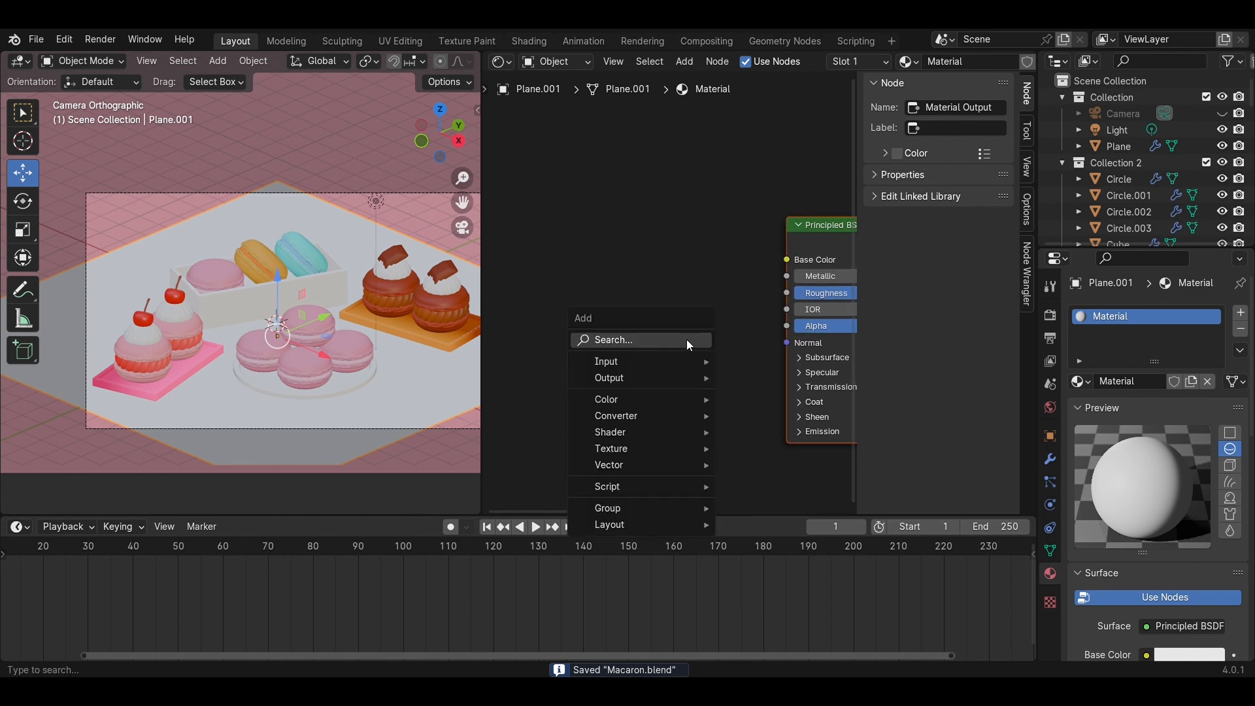
click(688, 340)
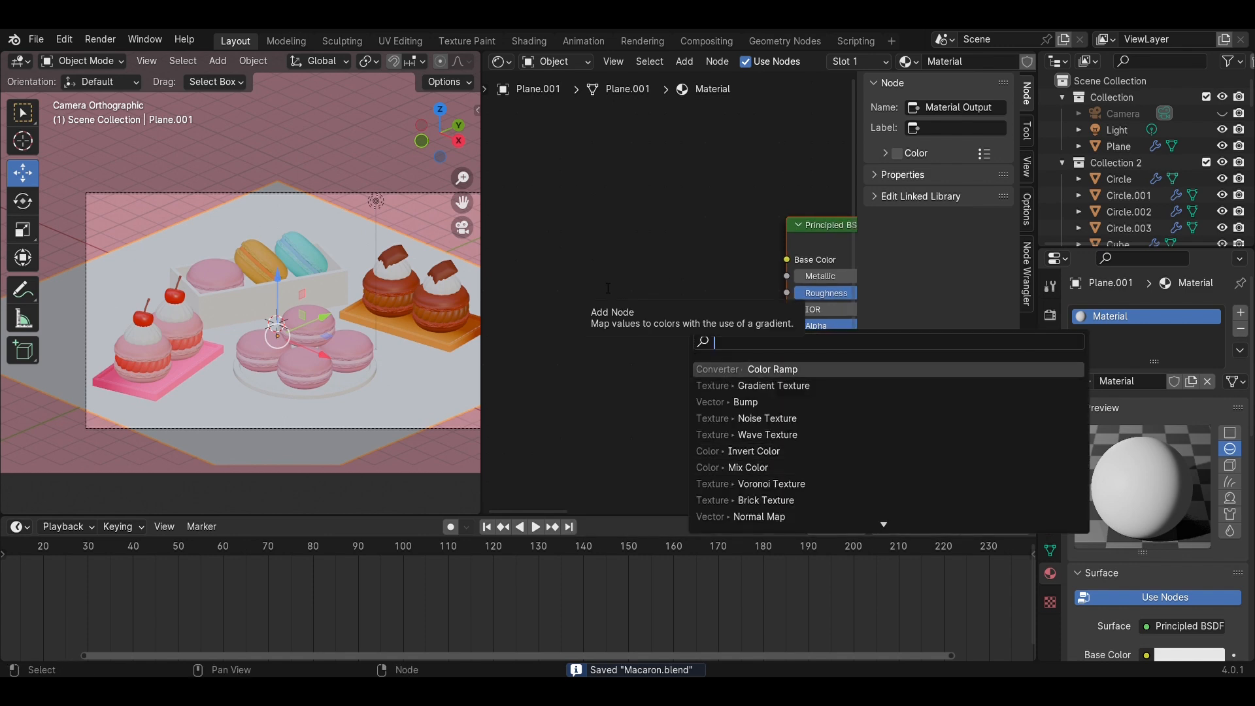
text(texture)
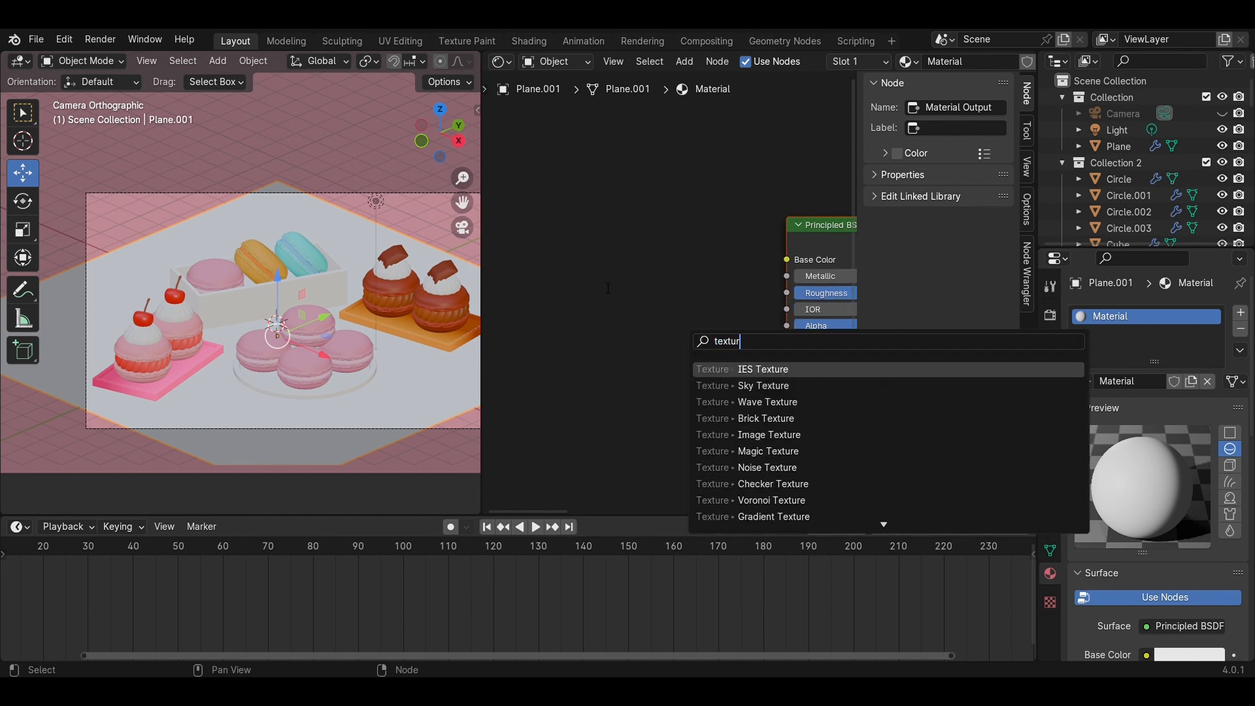
click(798, 483)
click(663, 223)
drag(710, 233, 786, 256)
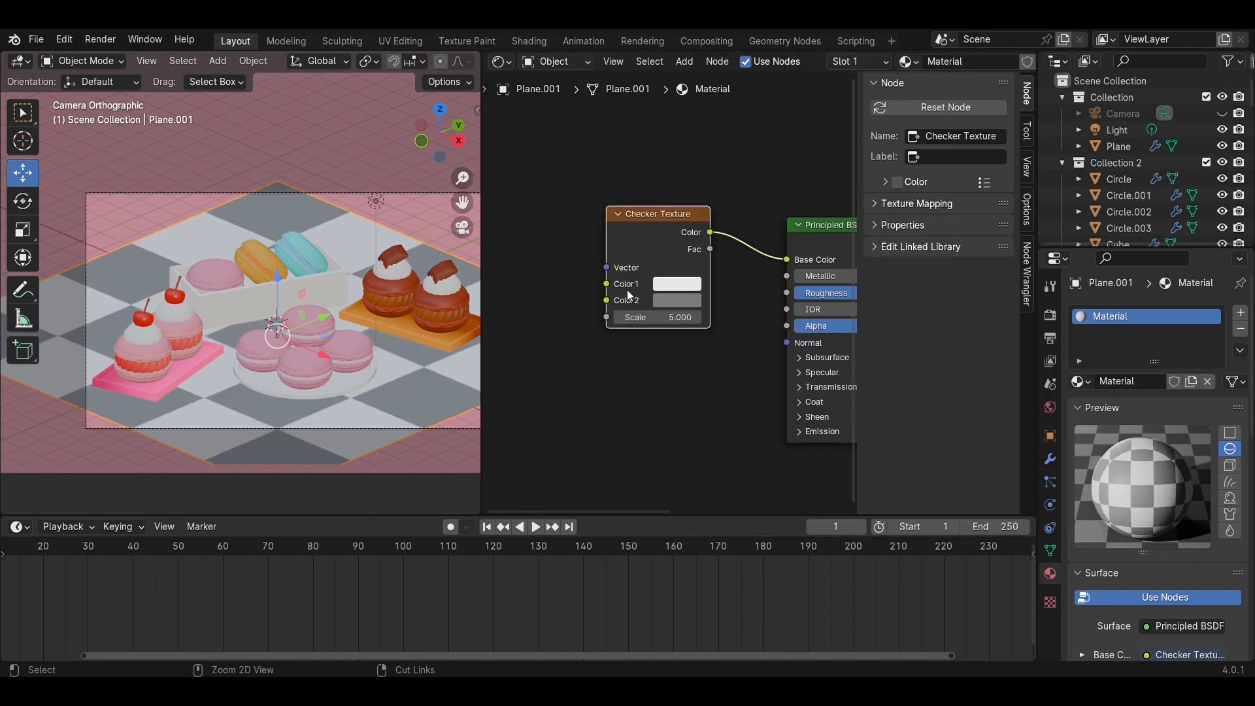
Add mapping nodes to the Checker Texture, try a scale of 15, and set the scale to 20
key(ctrl+t)
scroll(618, 350, up, 2)
scroll(618, 350, up, 2)
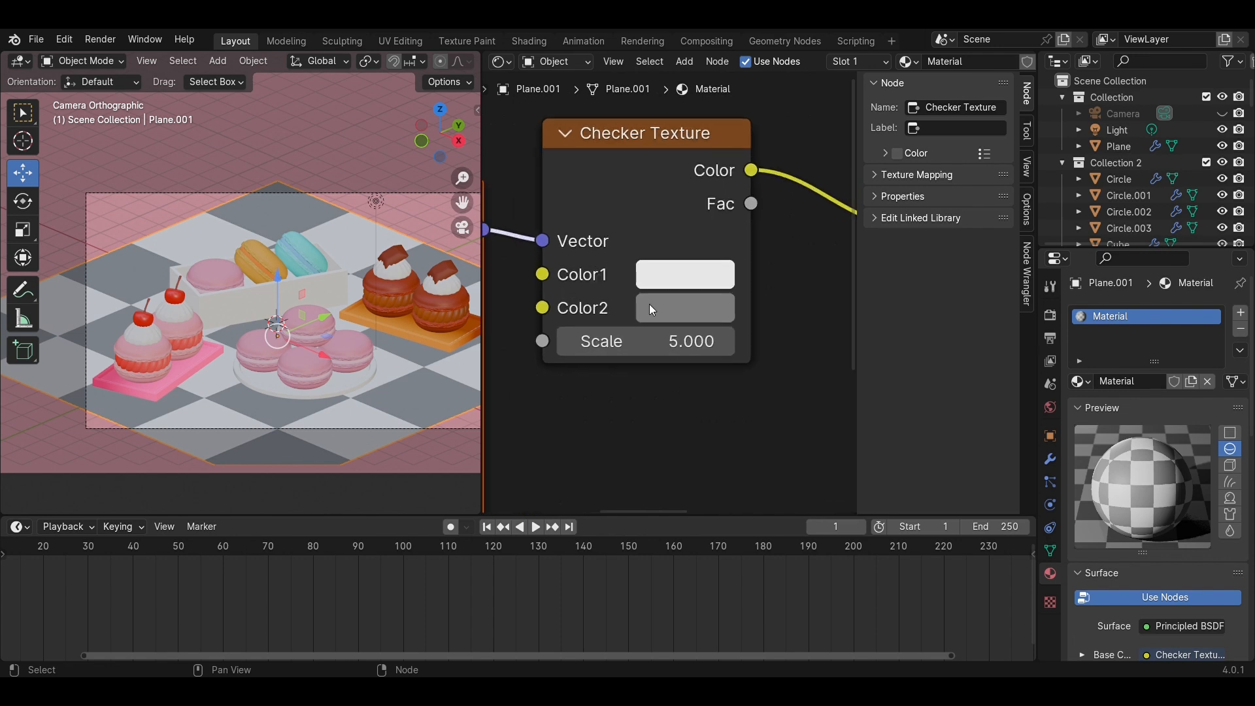
click(675, 343)
text(15)
key(Return)
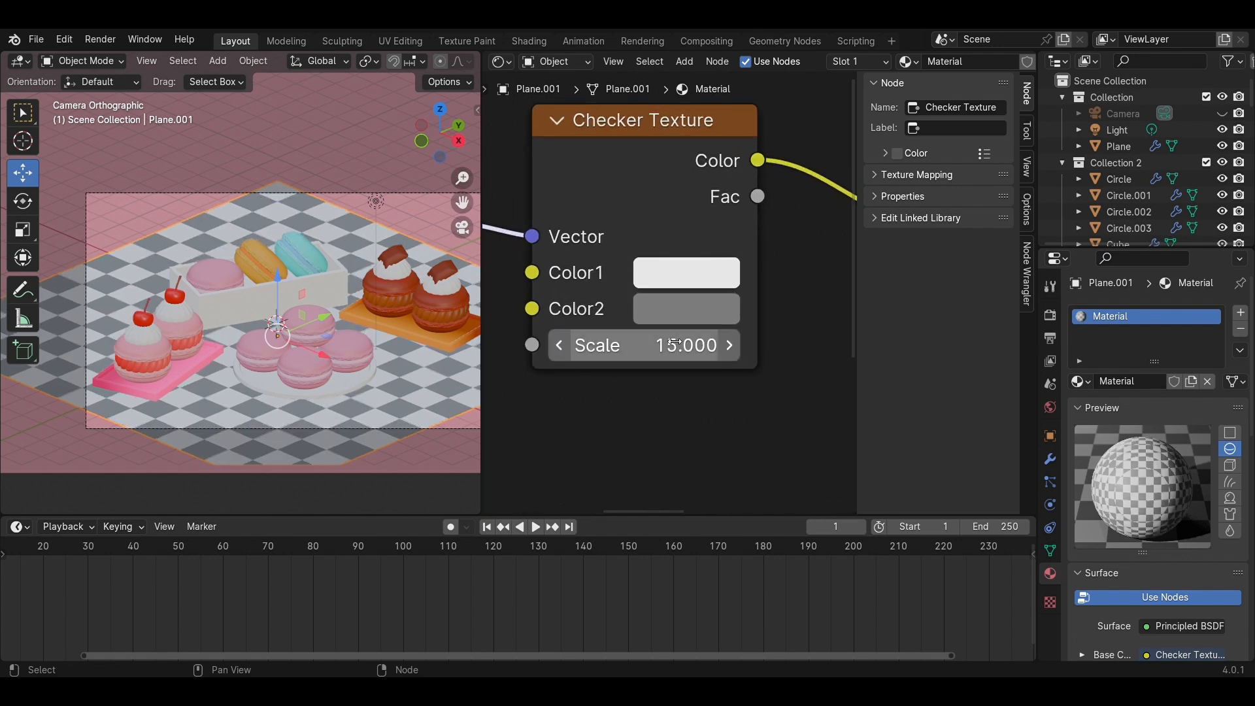
click(694, 347)
text(20)
key(Return)
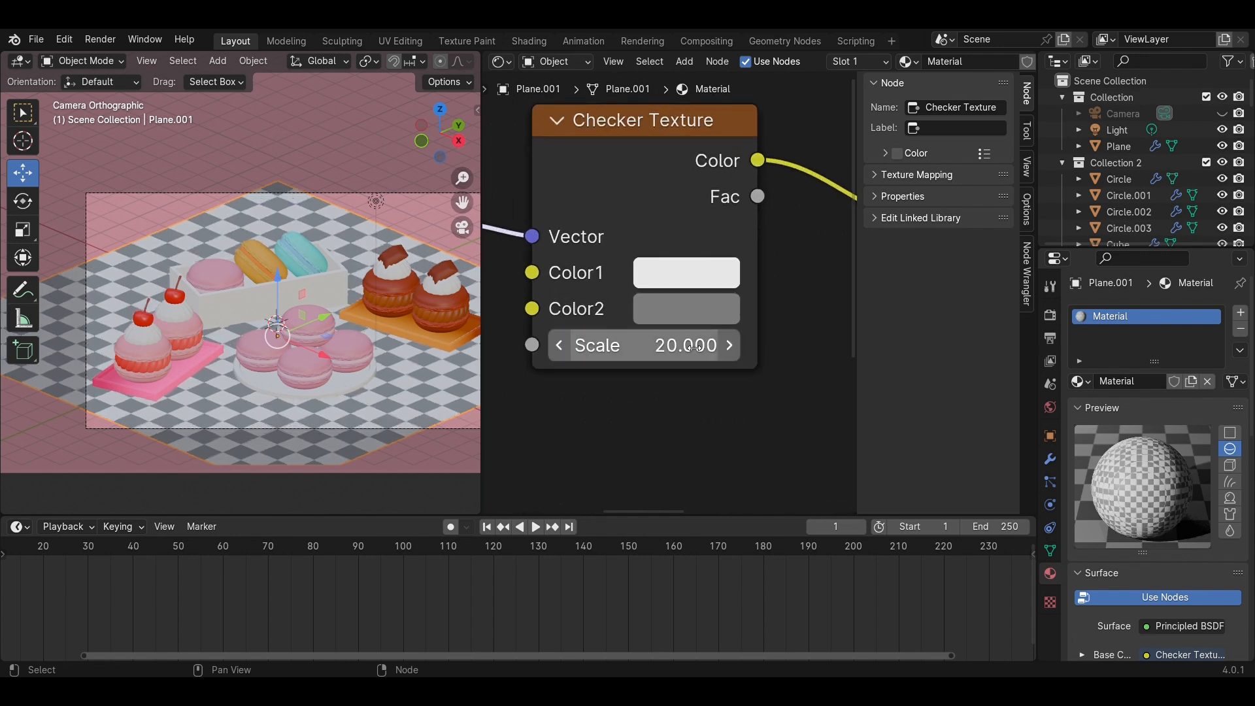
Recolor the Checker Texture's Color1 light pink and its Color2 dark purple
click(704, 268)
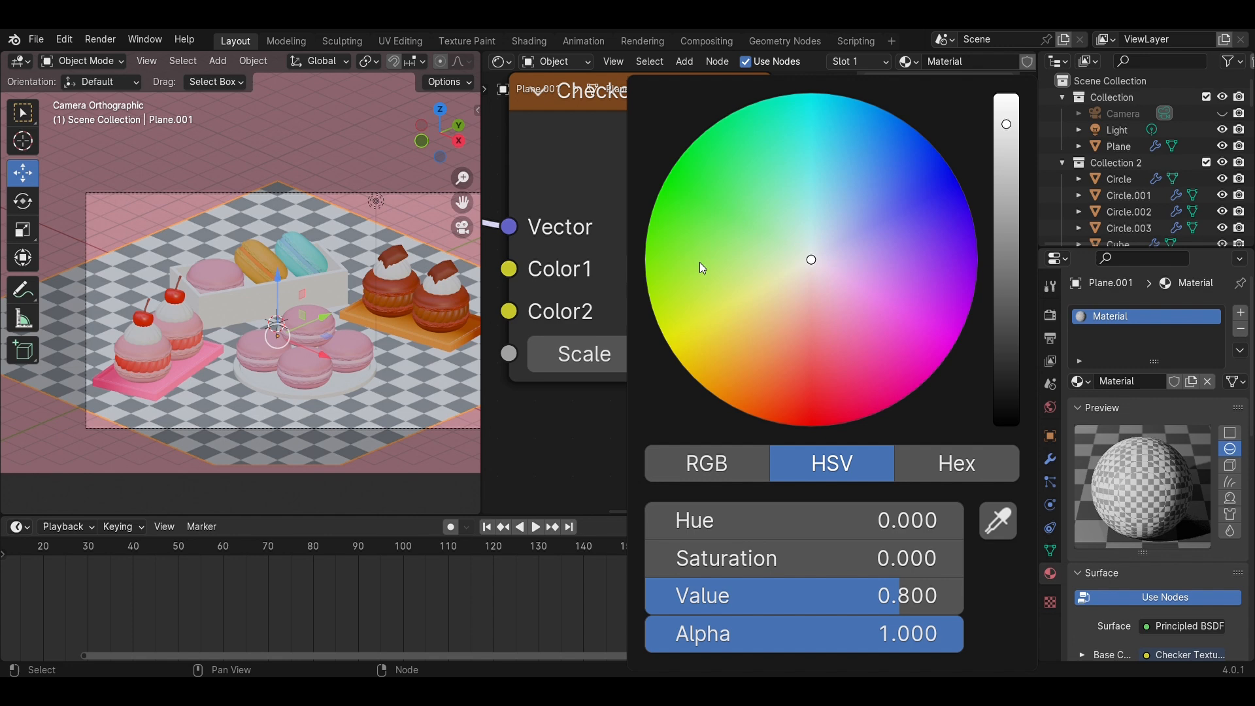
mouse_move(811, 260)
mouse_down()
mouse_move(834, 320)
mouse_move(808, 272)
mouse_up()
click(836, 288)
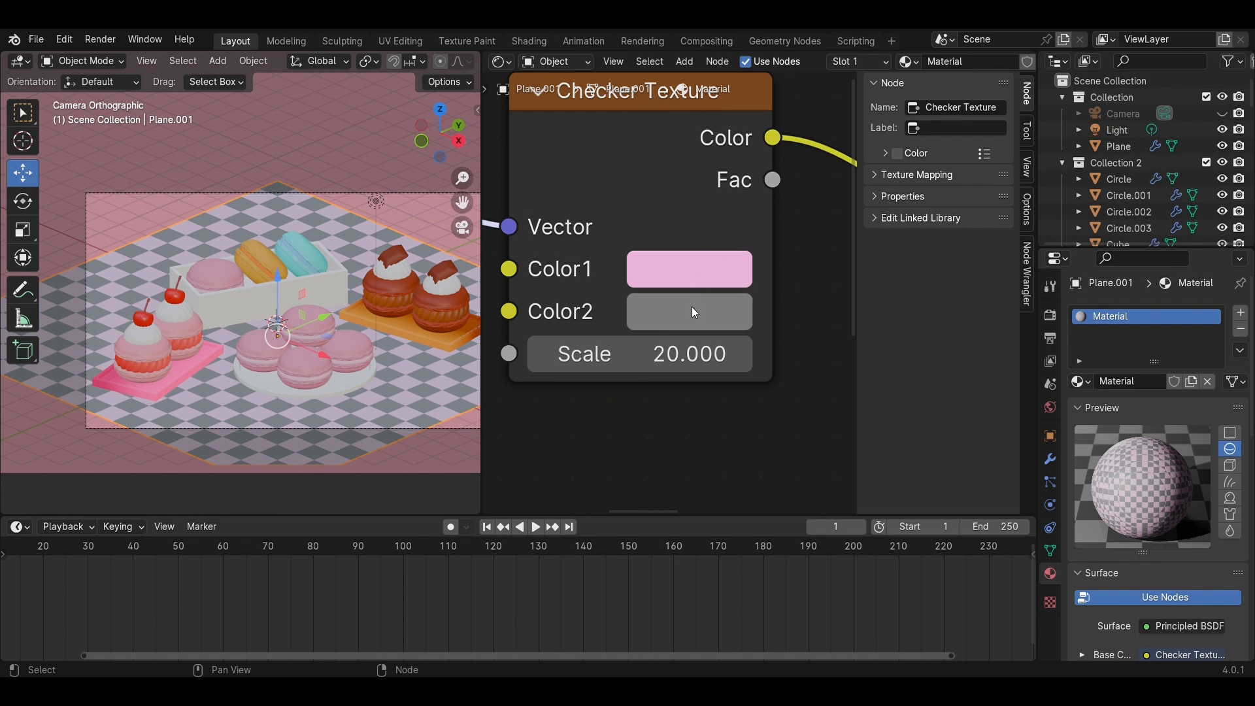
click(691, 309)
mouse_move(813, 261)
mouse_down()
mouse_move(849, 311)
mouse_move(886, 409)
mouse_move(942, 363)
mouse_move(919, 355)
mouse_move(907, 370)
mouse_move(851, 353)
mouse_up()
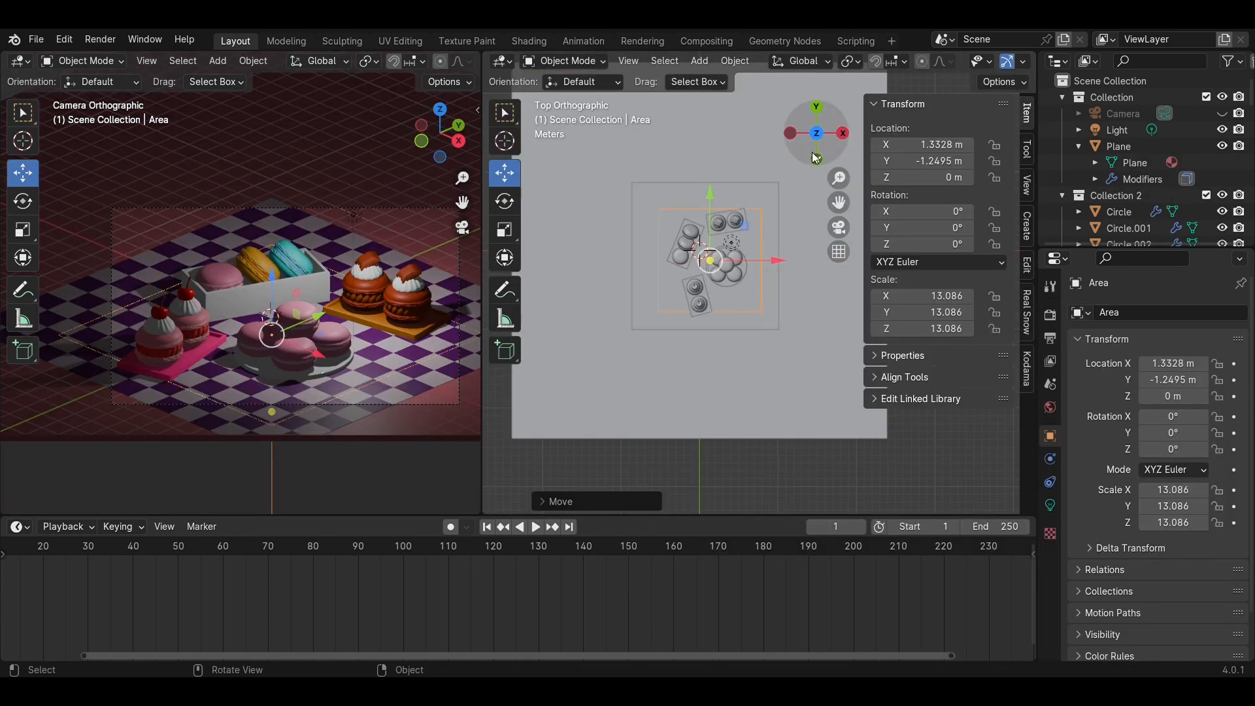
Raise the area light straight above the desserts to a Z location of about 11.2 m
drag(812, 130, 777, 185)
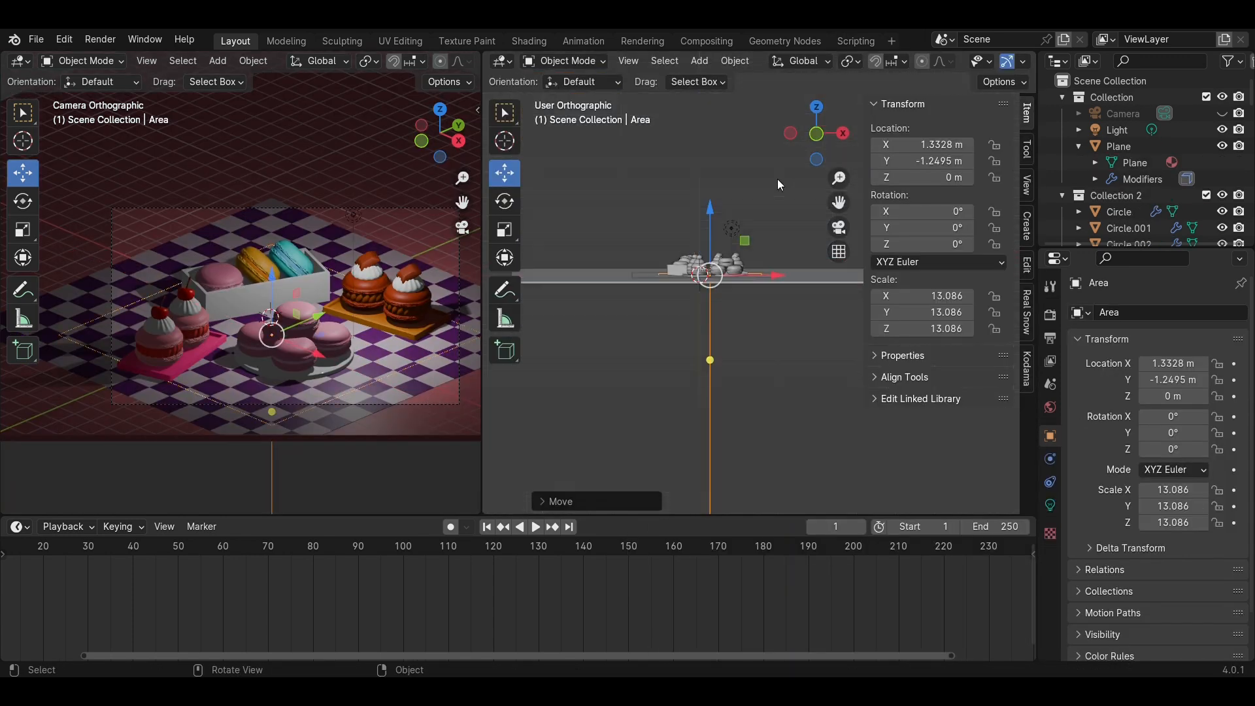
key(KP_1)
drag(705, 219, 705, 133)
Set the area light's power to 500 W and lower it to a Z location of about 9.9 m
click(1050, 505)
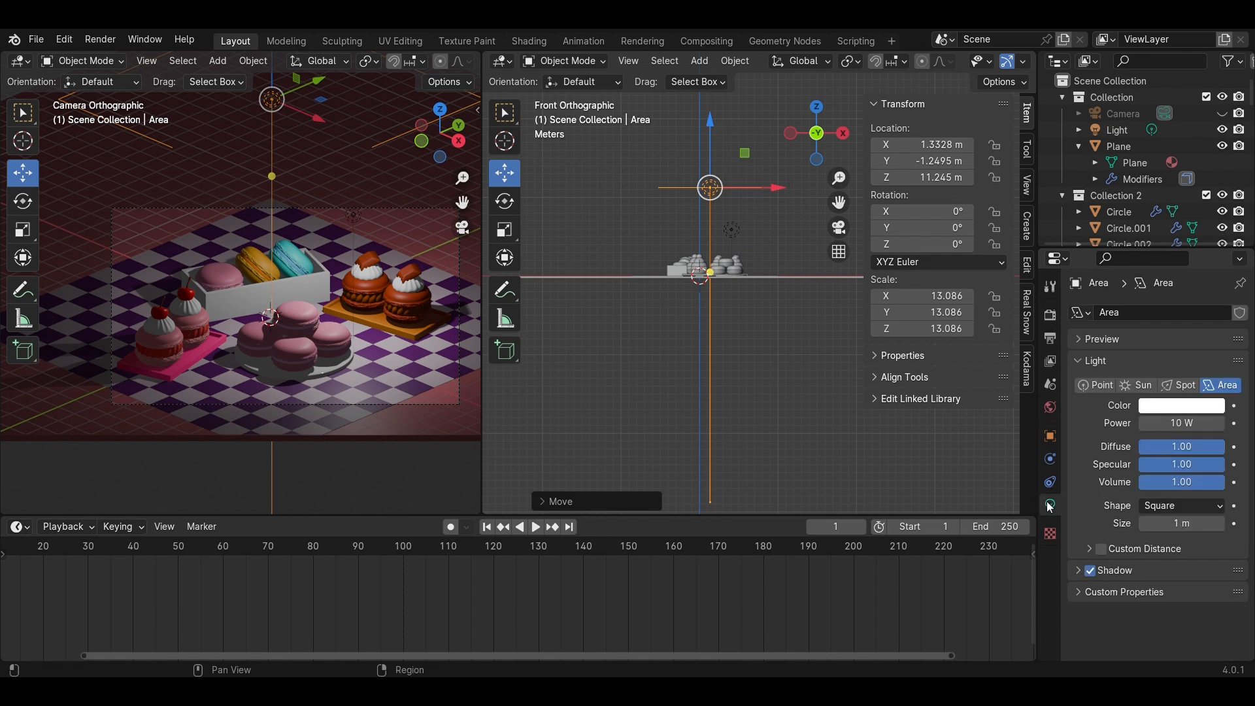
click(1185, 423)
text(300)
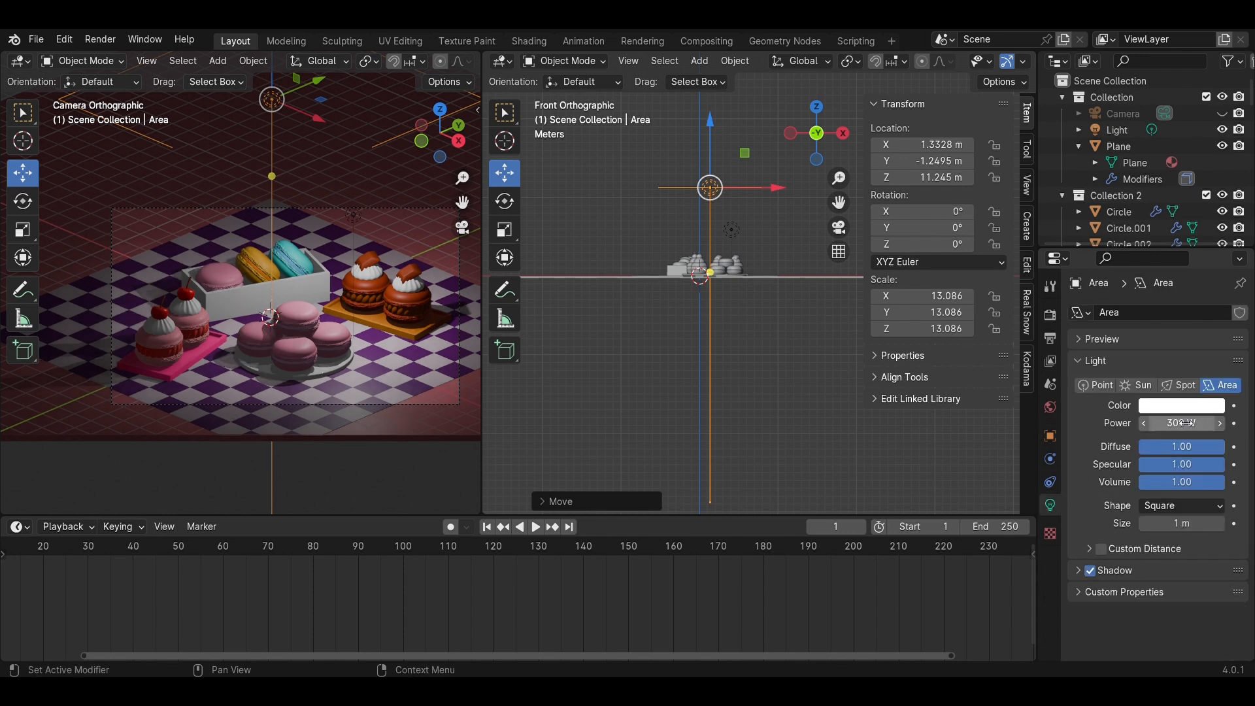
key(Return)
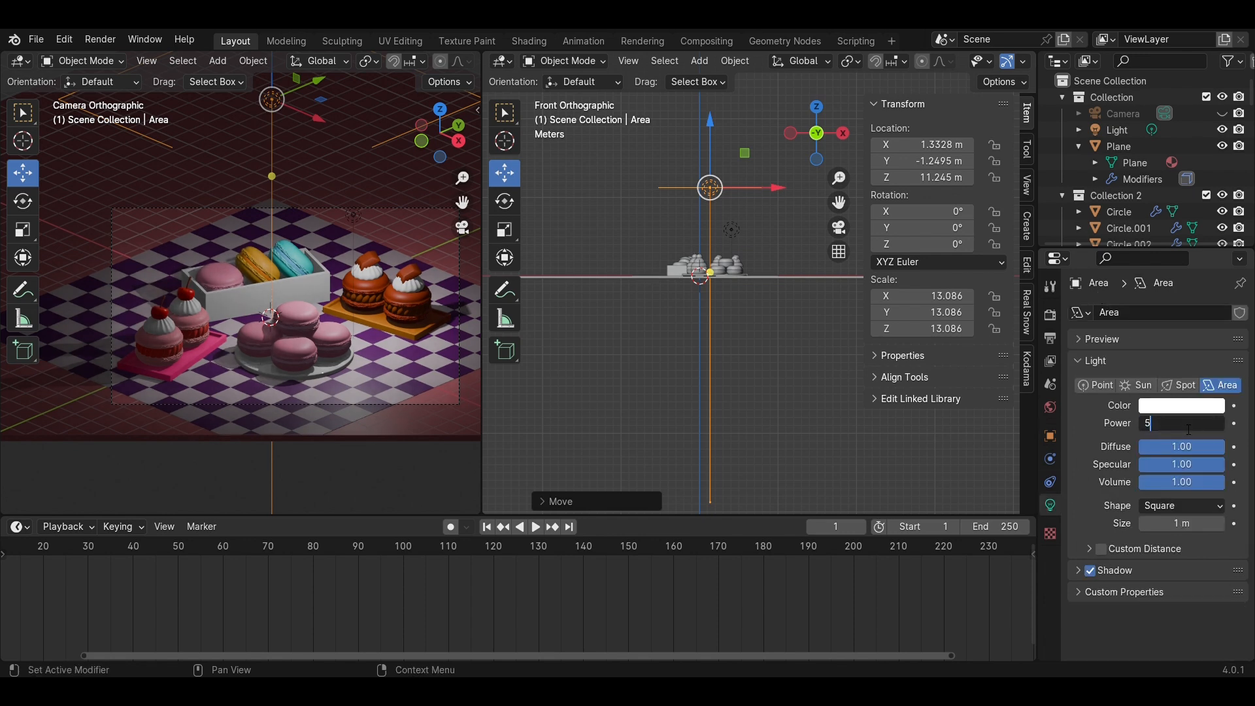
key(Return)
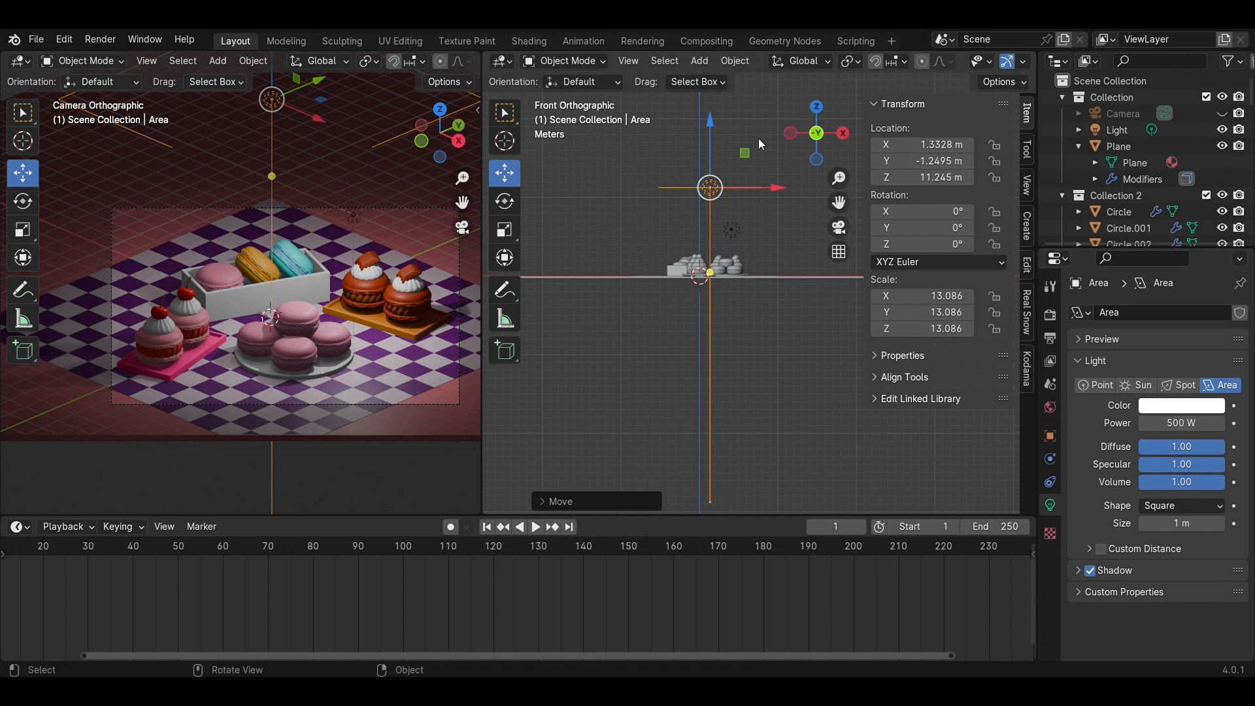
drag(714, 140, 717, 151)
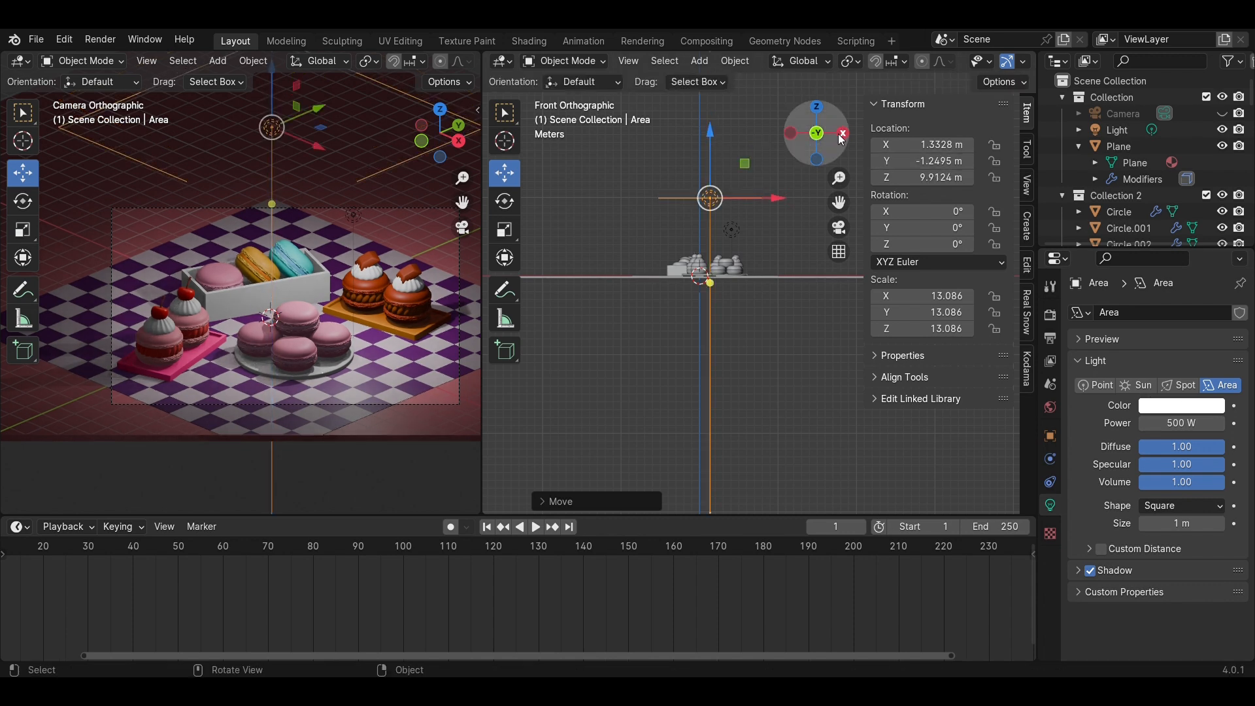
Duplicate the area light and move the copy about 11.6 m along global Y, behind the desserts
click(840, 135)
scroll(785, 261, down, 2)
shift+middle_drag(786, 260, 786, 294)
scroll(751, 274, up, 3)
click(715, 248)
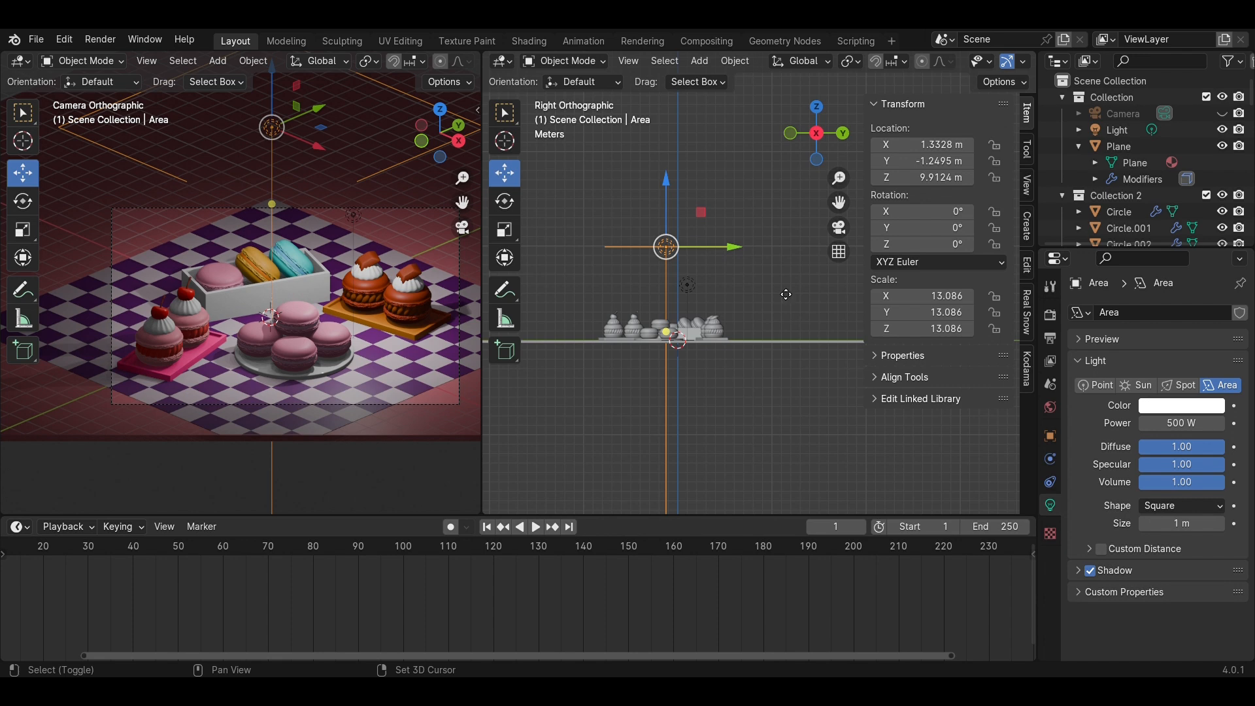
key(shift+d)
key(y)
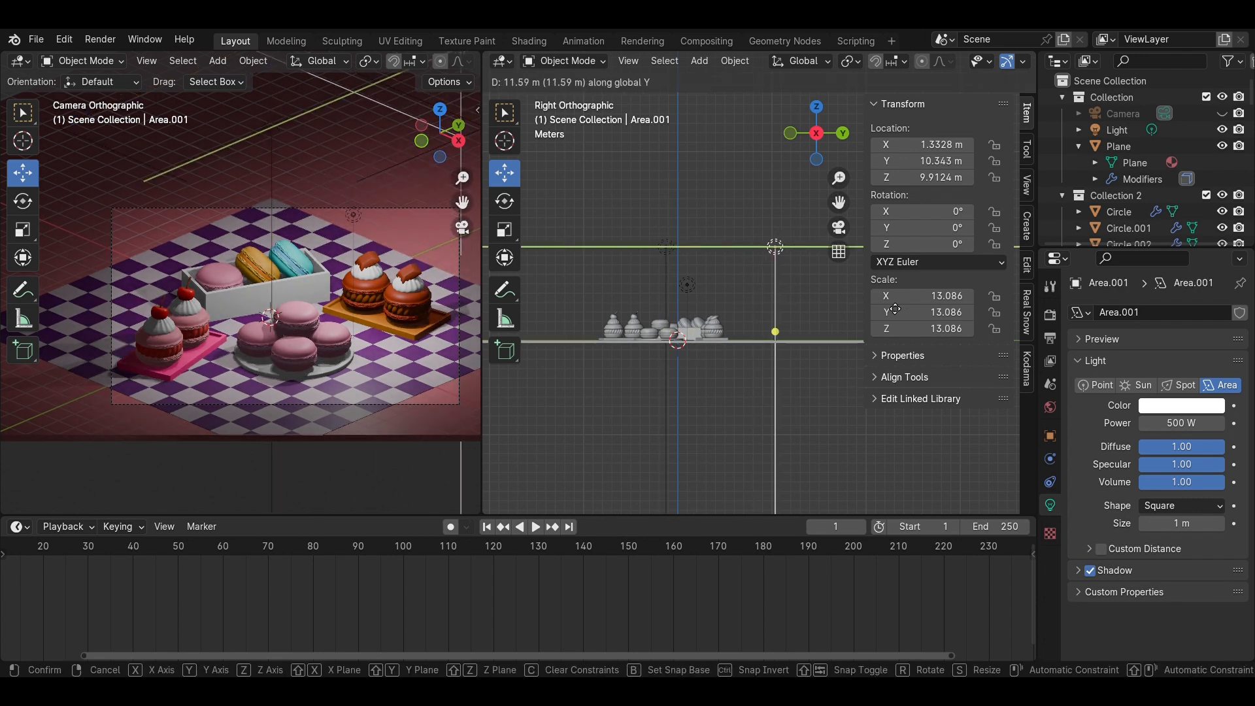
click(895, 308)
Try tilting the duplicated light to about -60.9° around X and lowering it to a Z location of about 6.4 m
key(r)
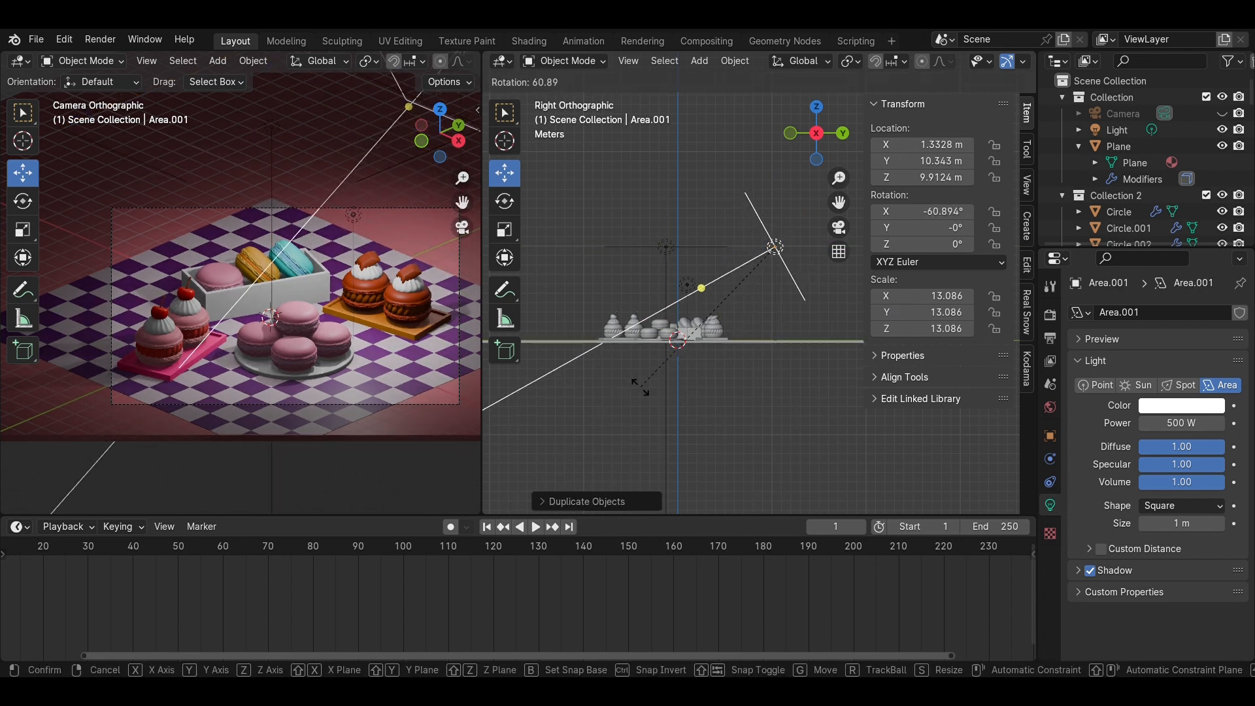
click(639, 387)
key(g)
key(z)
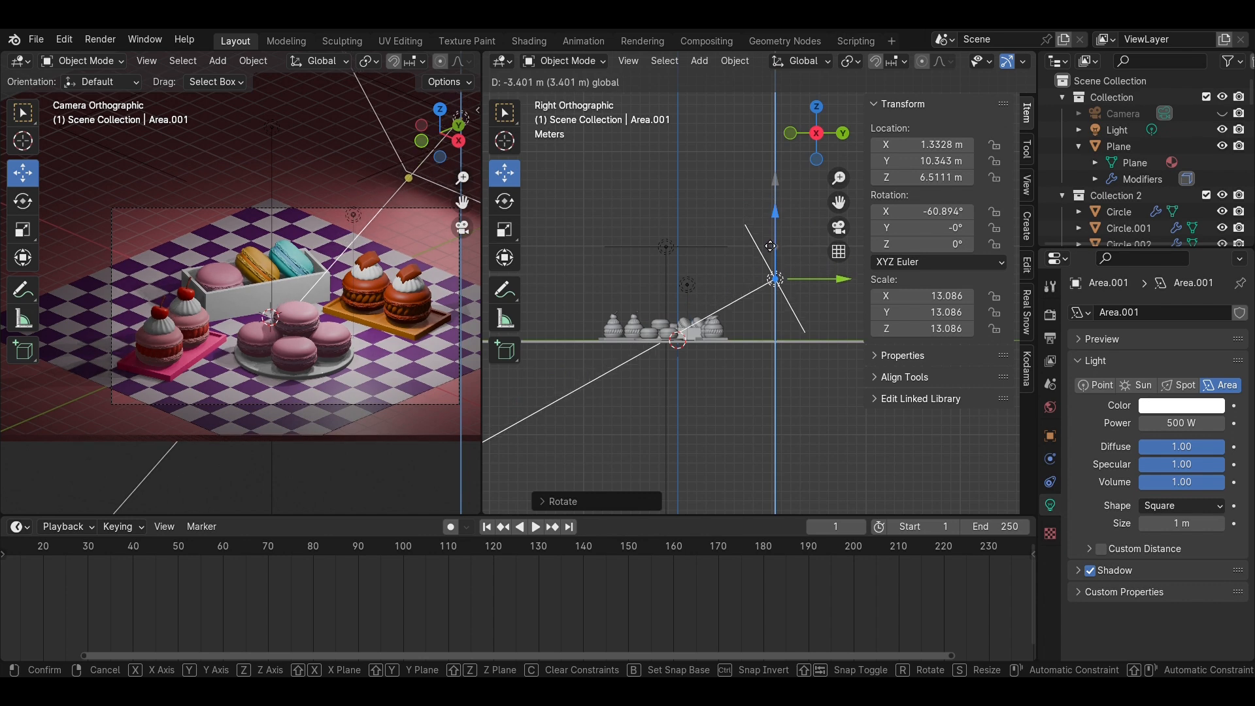
click(771, 254)
Enlarge the duplicated light's area size to about 2.94 m and undo its tilt and height change
key(KP_7)
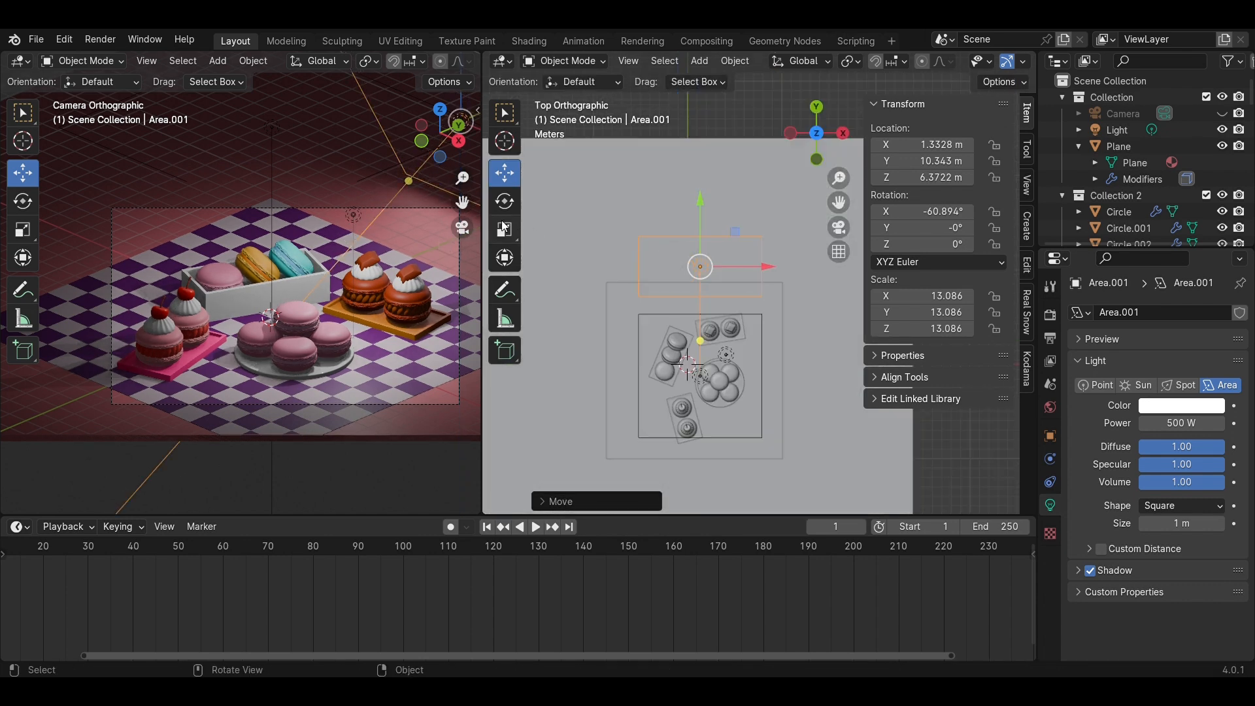
click(504, 229)
drag(768, 272, 887, 280)
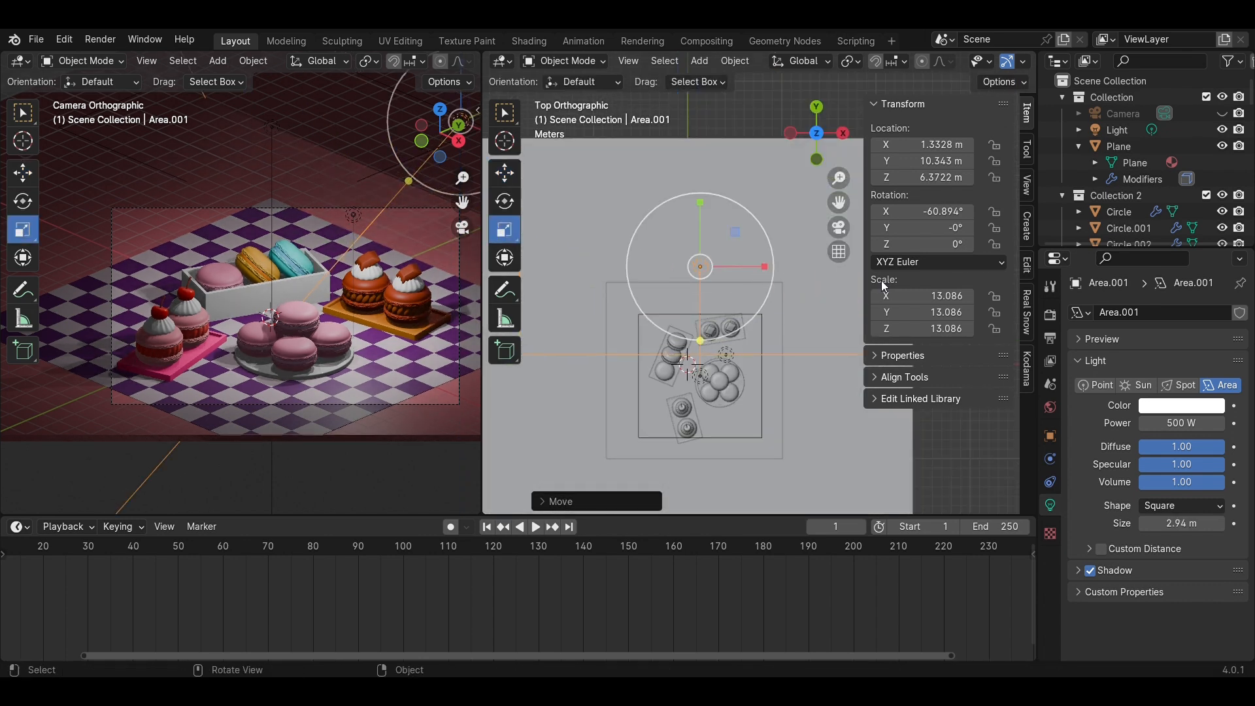
key(ctrl+z)
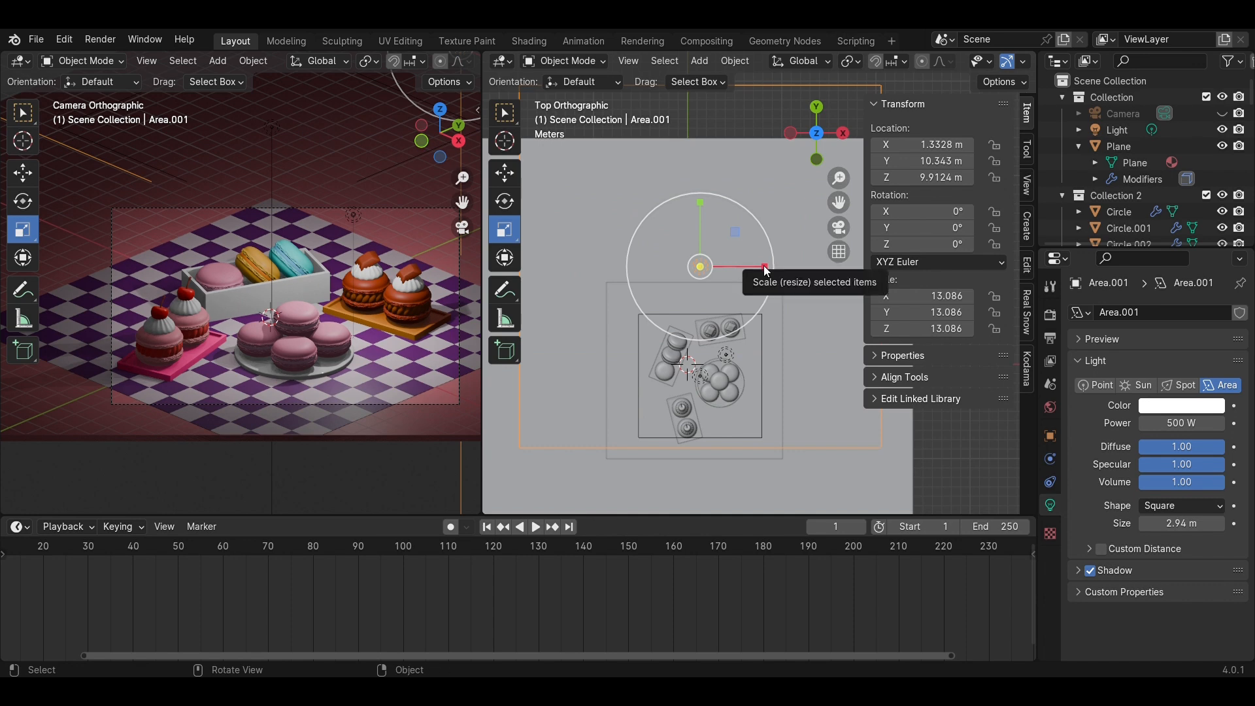
Tilt the duplicated light toward the desserts to about -64.9° around X and scale it down to about 5.25
middle_drag(762, 265, 818, 159)
key(KP_5)
click(839, 136)
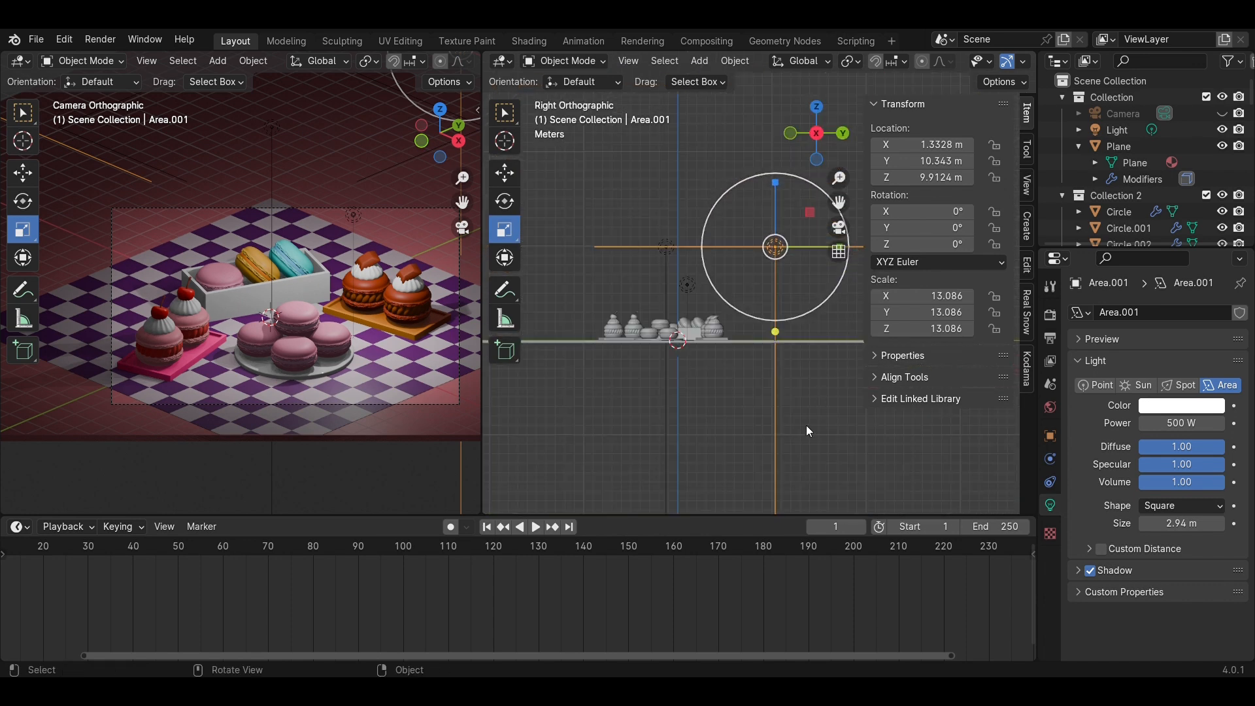
key(r)
click(614, 353)
key(s)
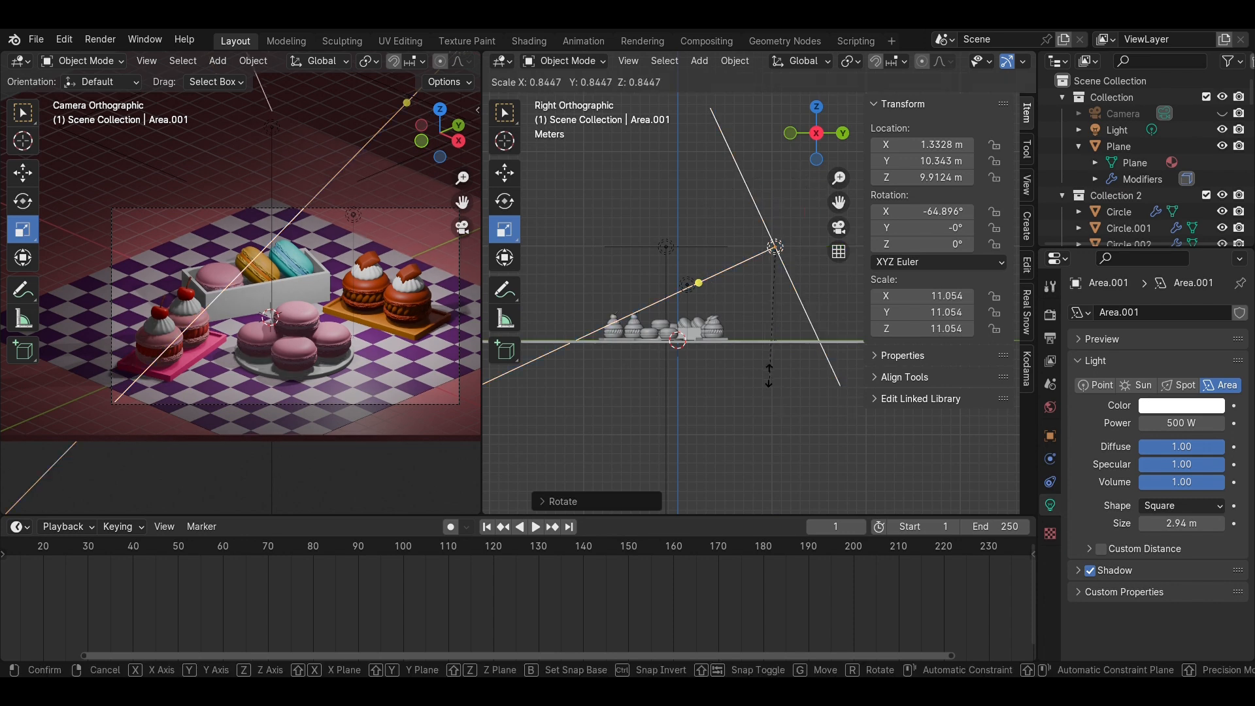
click(752, 303)
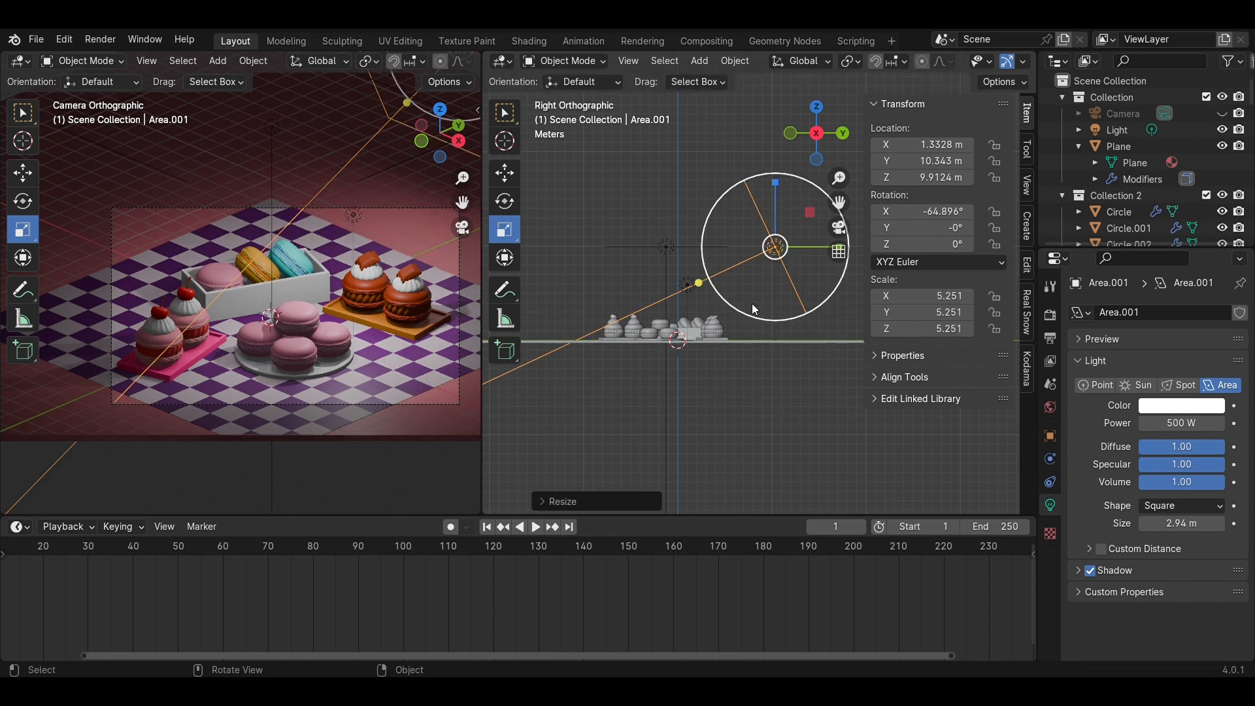
Reposition the tilted light at about Y 13.05 m and Z 8.94 m, and rotate it to about -69.8° around X
click(505, 172)
mouse_move(766, 194)
mouse_down()
mouse_move(766, 218)
mouse_move(776, 189)
mouse_up()
key(r)
click(790, 233)
drag(837, 256, 863, 256)
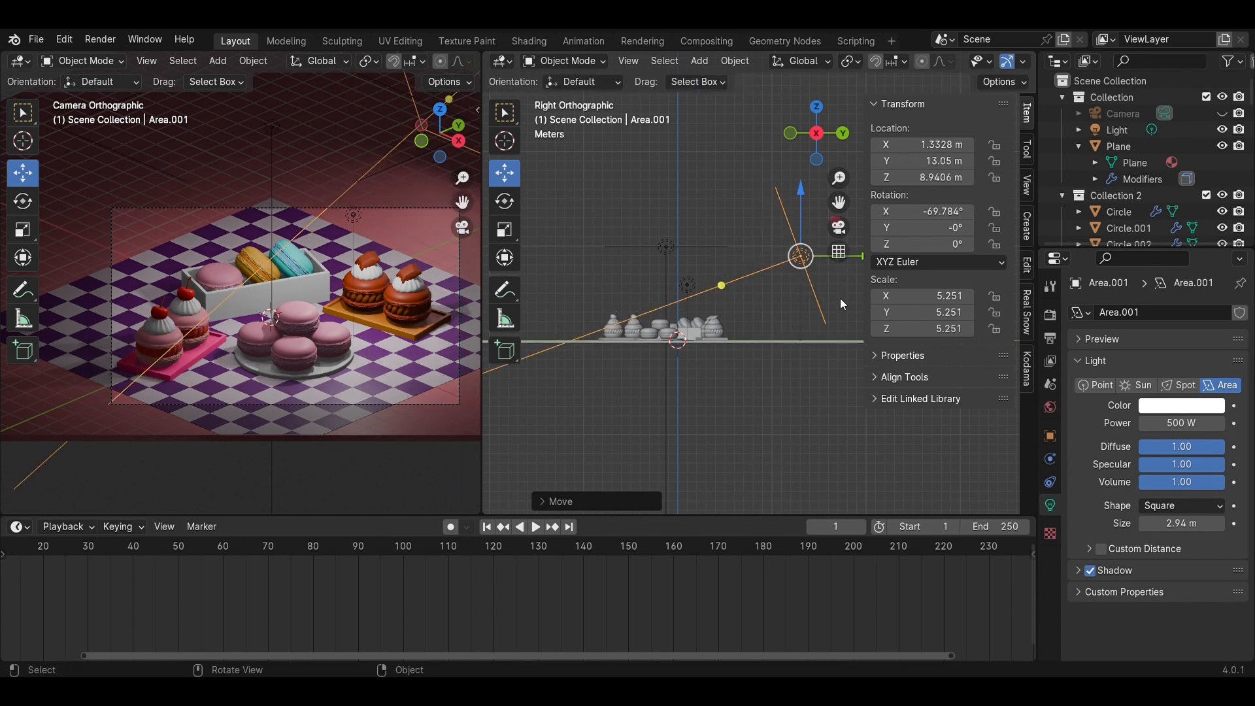
Widen the tilted area light along X to a scale of about 8.08
click(817, 106)
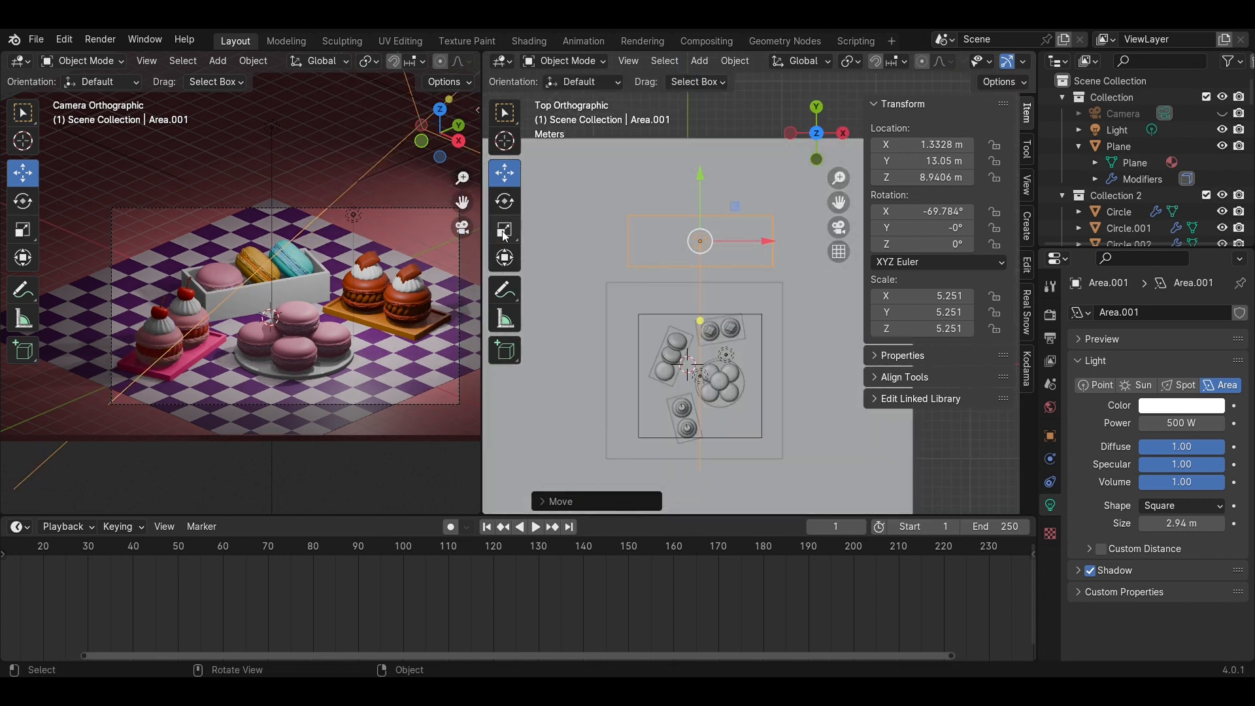
click(505, 230)
drag(764, 237, 805, 241)
Set the tilted area light's power to 800 W and save the file
click(1186, 423)
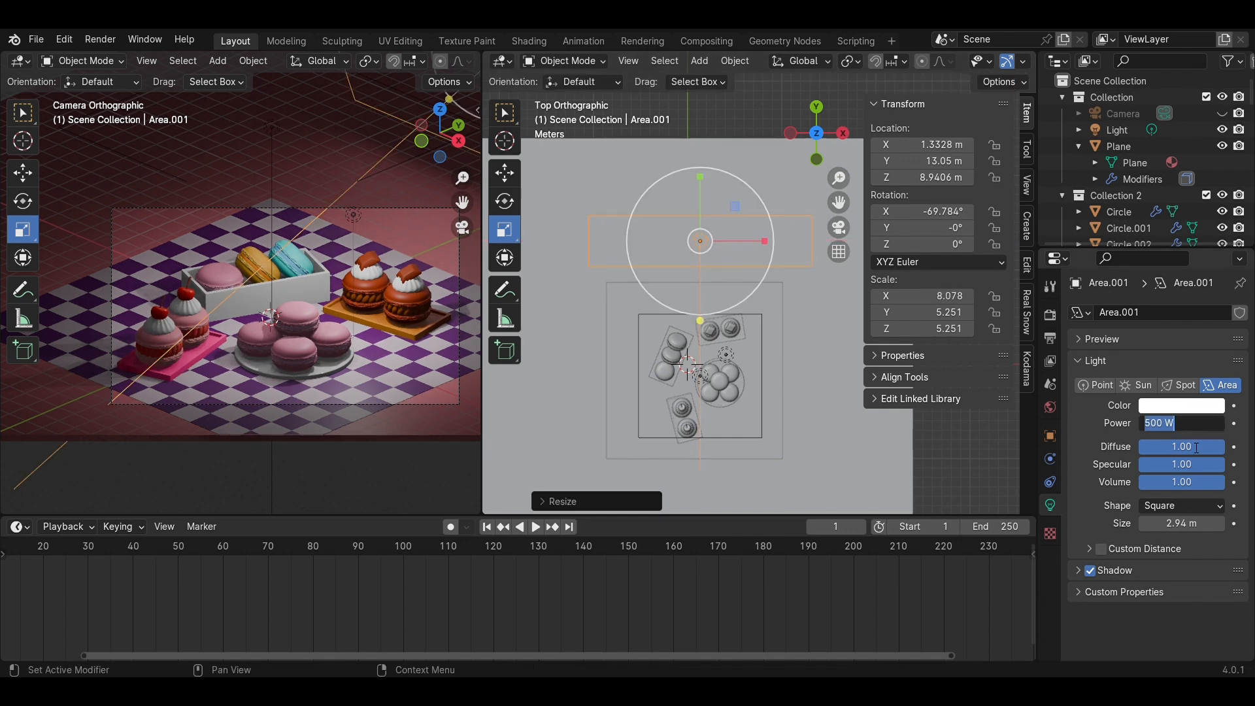
text(800)
key(Return)
key(ctrl+s)
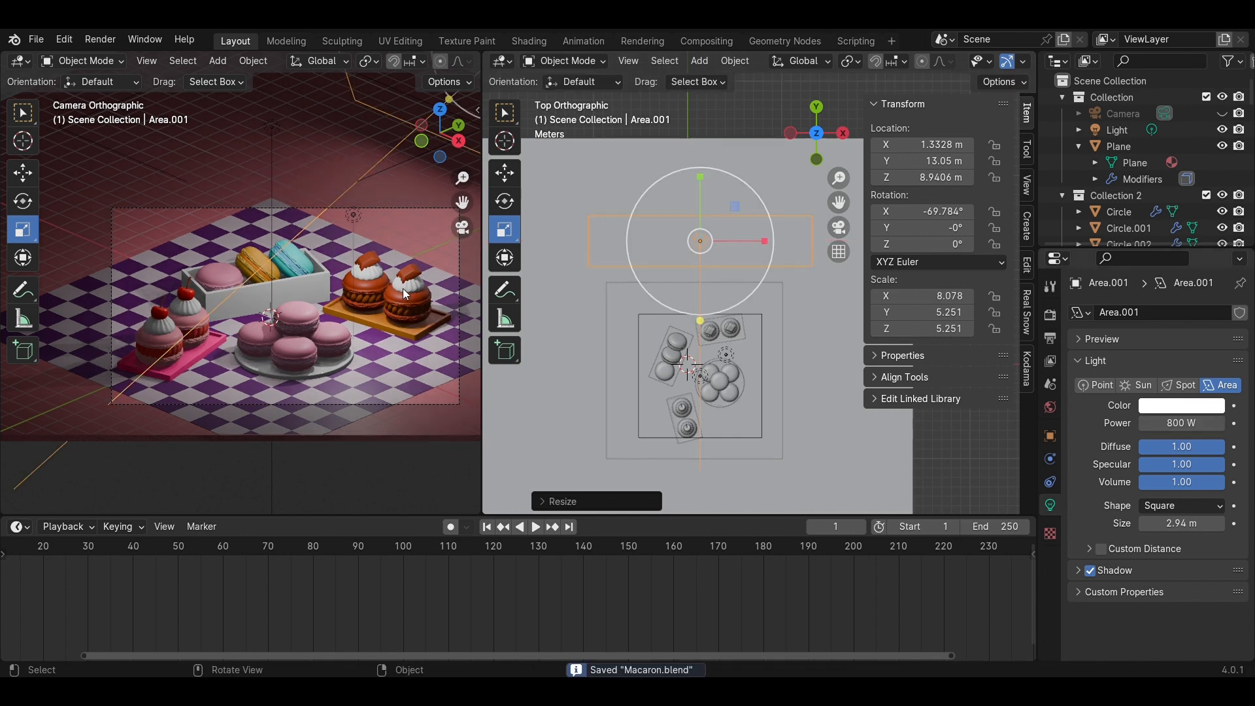
Duplicate the tilted light along global Y to the opposite side of the desserts, at about Y -19.3 m
click(843, 134)
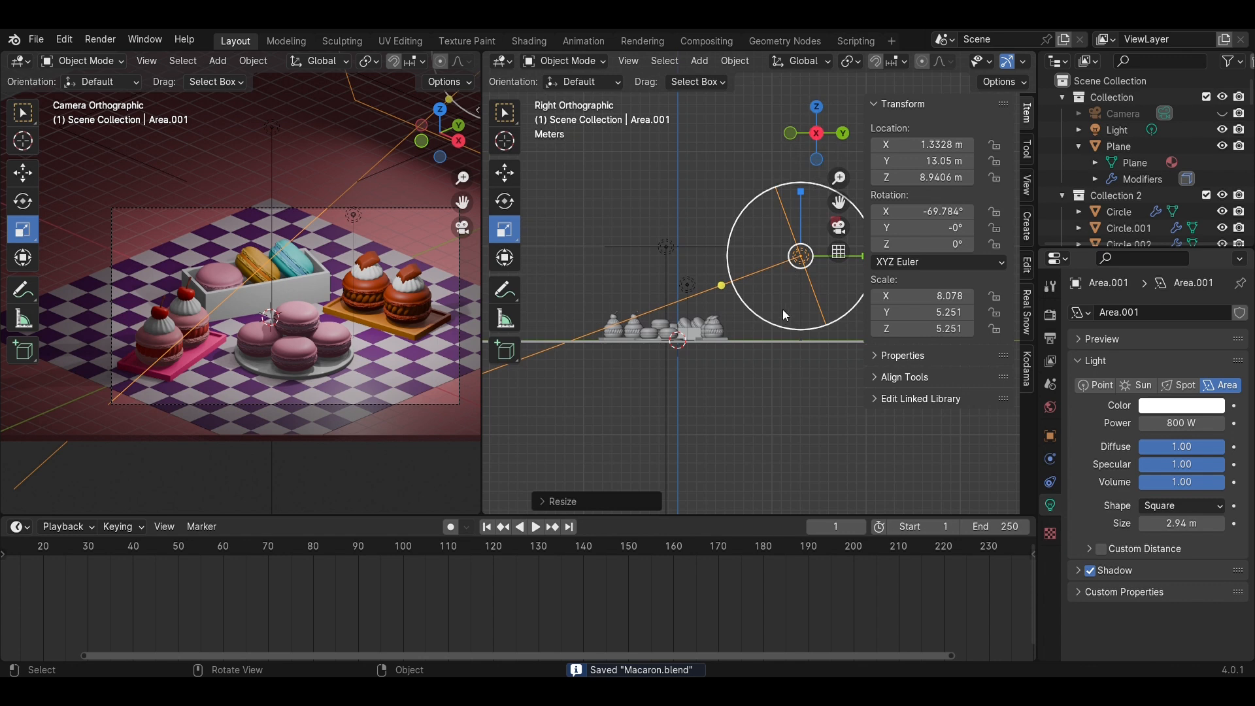
scroll(719, 347, down, 2)
shift+middle_drag(756, 379, 808, 368)
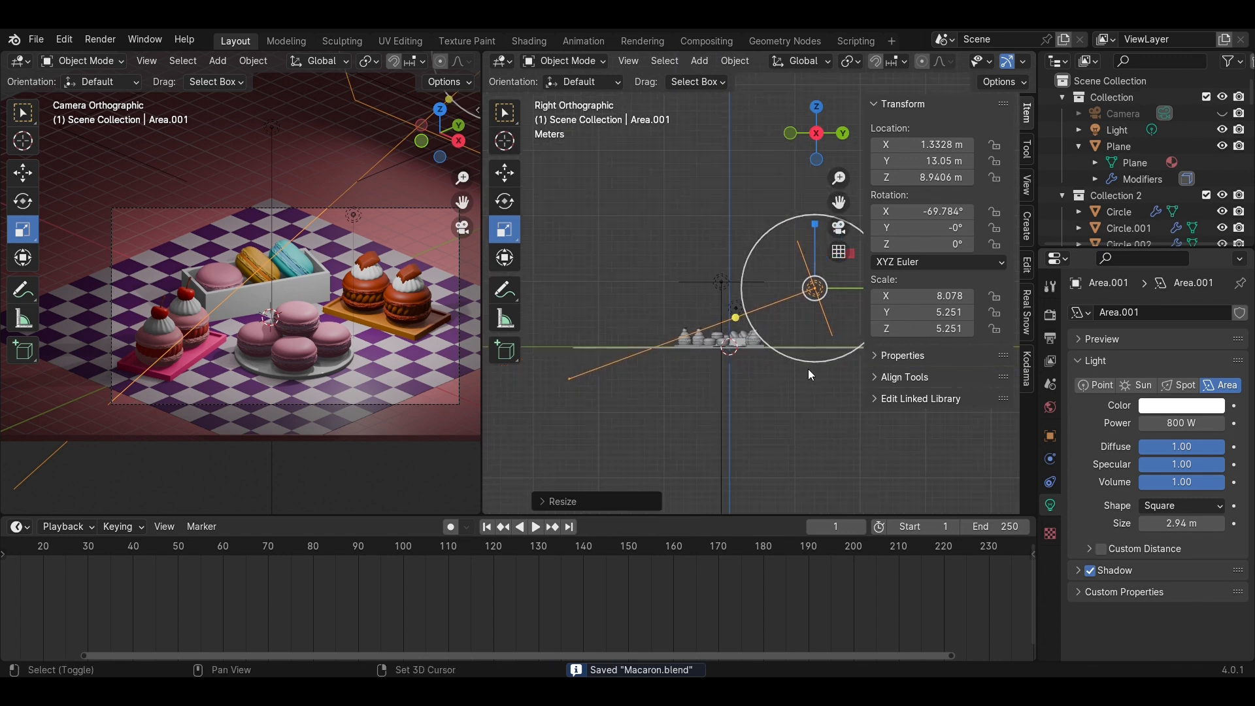
key(shift+d)
key(y)
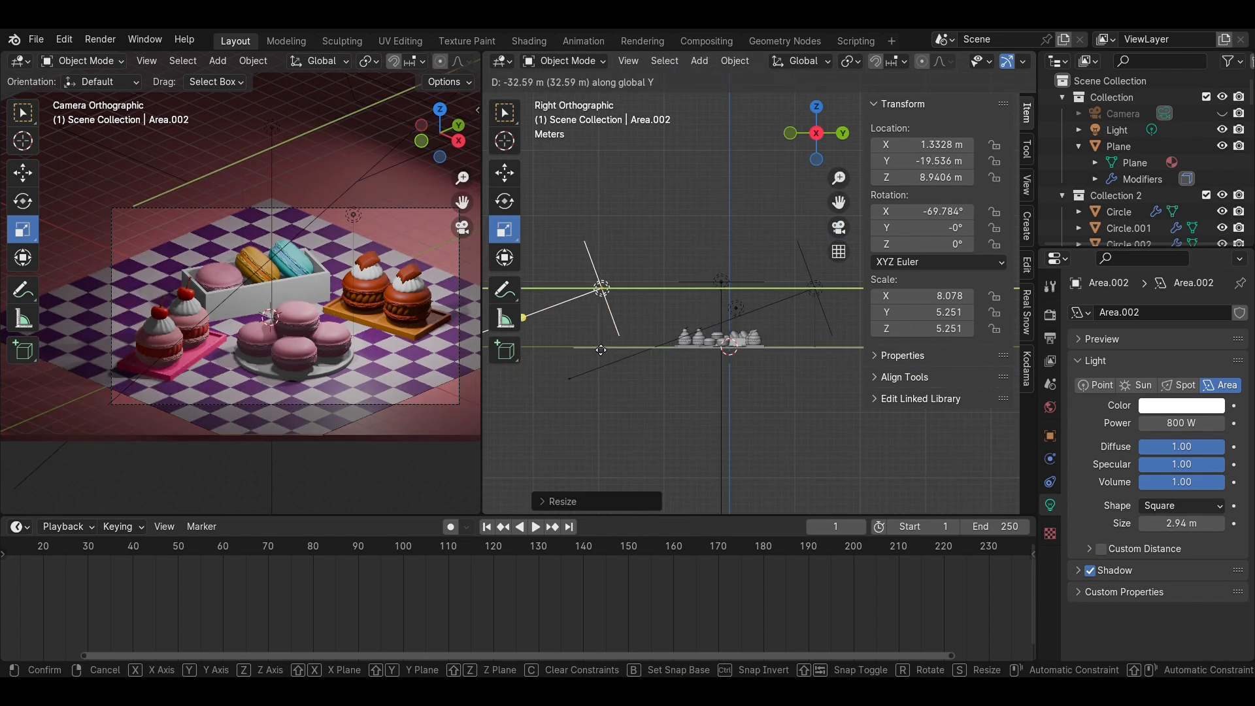
click(607, 315)
Mirror the duplicated area light along global Y, move it to about Y -15.34 m, and save the file
right_click(605, 312)
mouse_move(591, 447)
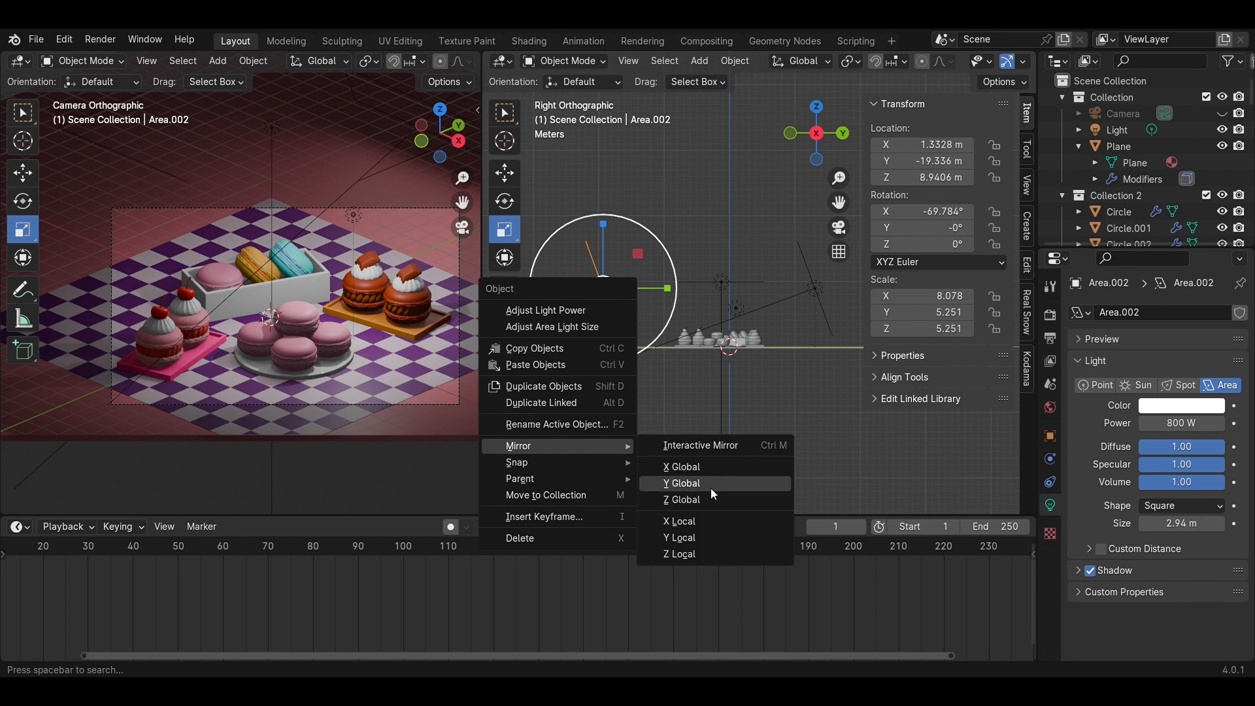
click(711, 487)
click(504, 173)
mouse_move(668, 289)
mouse_down()
mouse_move(723, 286)
mouse_move(674, 292)
mouse_up()
click(817, 107)
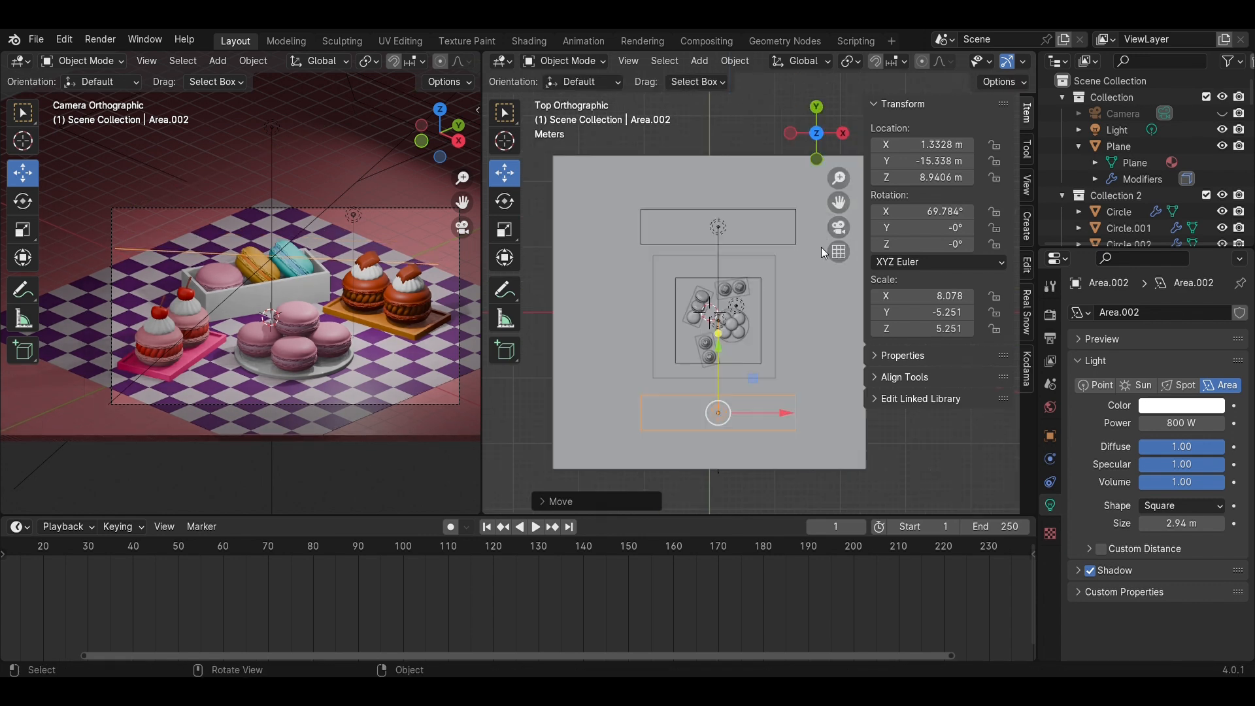
key(ctrl+s)
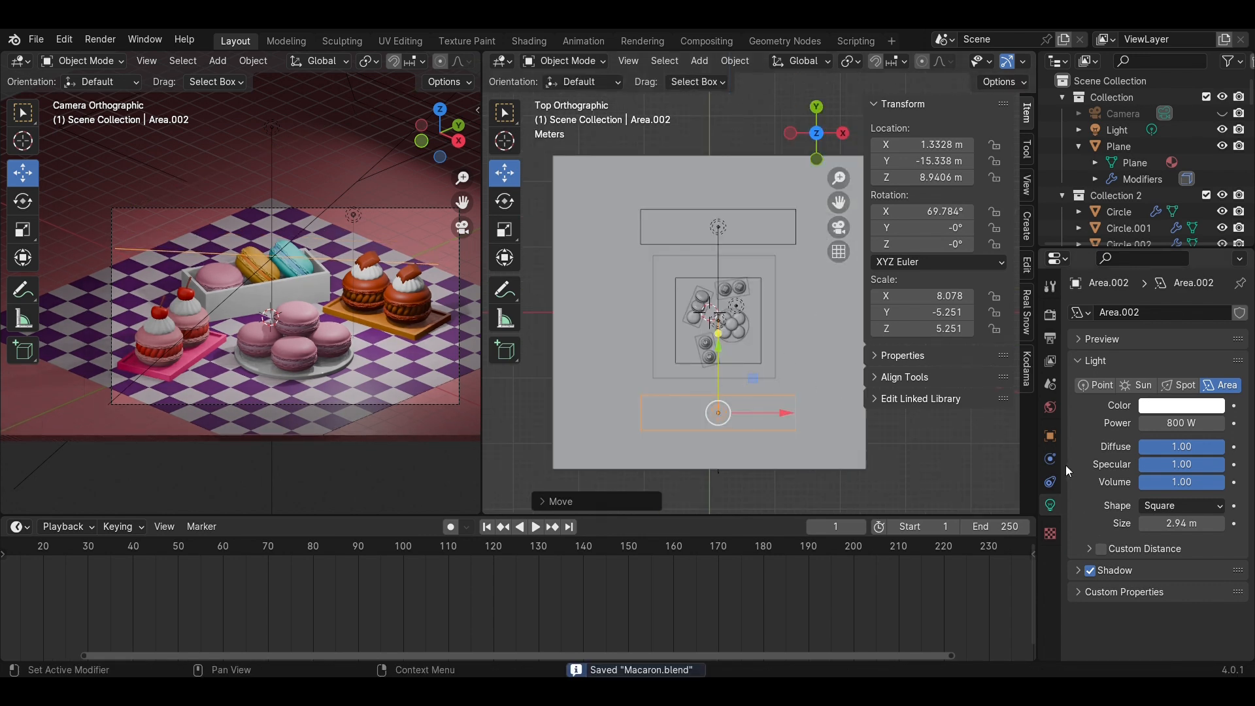
Brighten the world background color and tint it a soft pink, then save the file
click(1050, 407)
click(1170, 422)
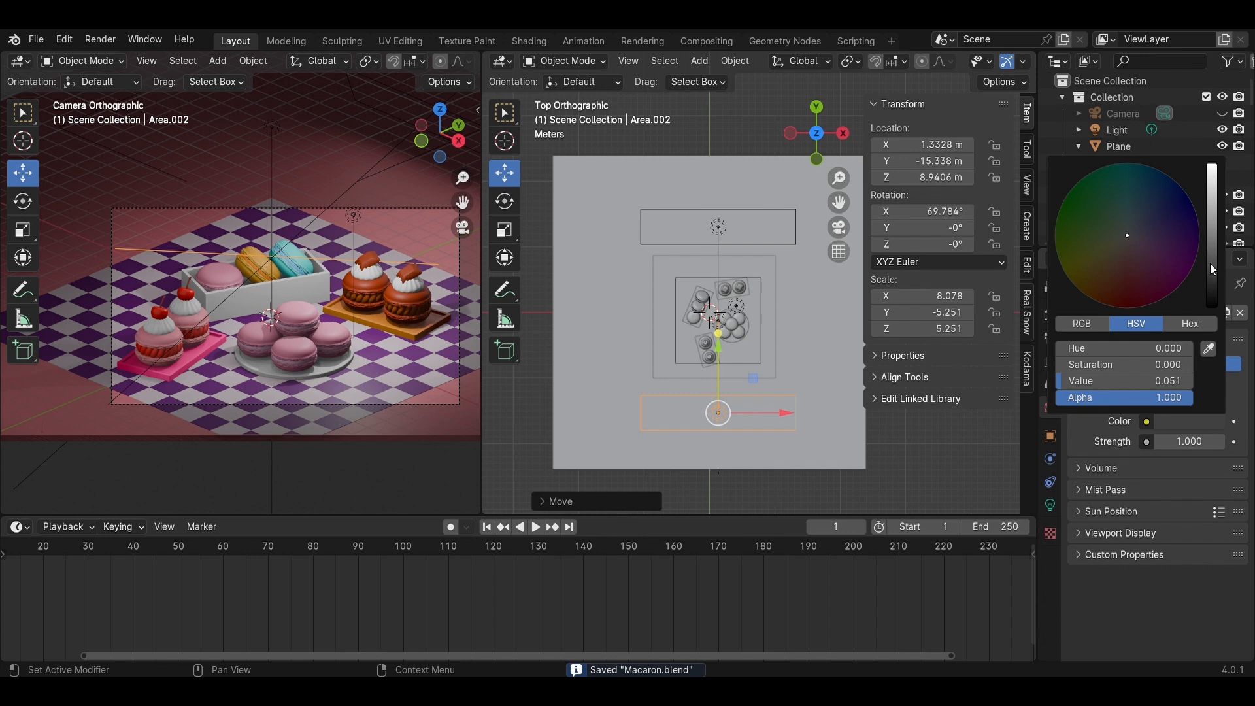
drag(1213, 268, 1211, 212)
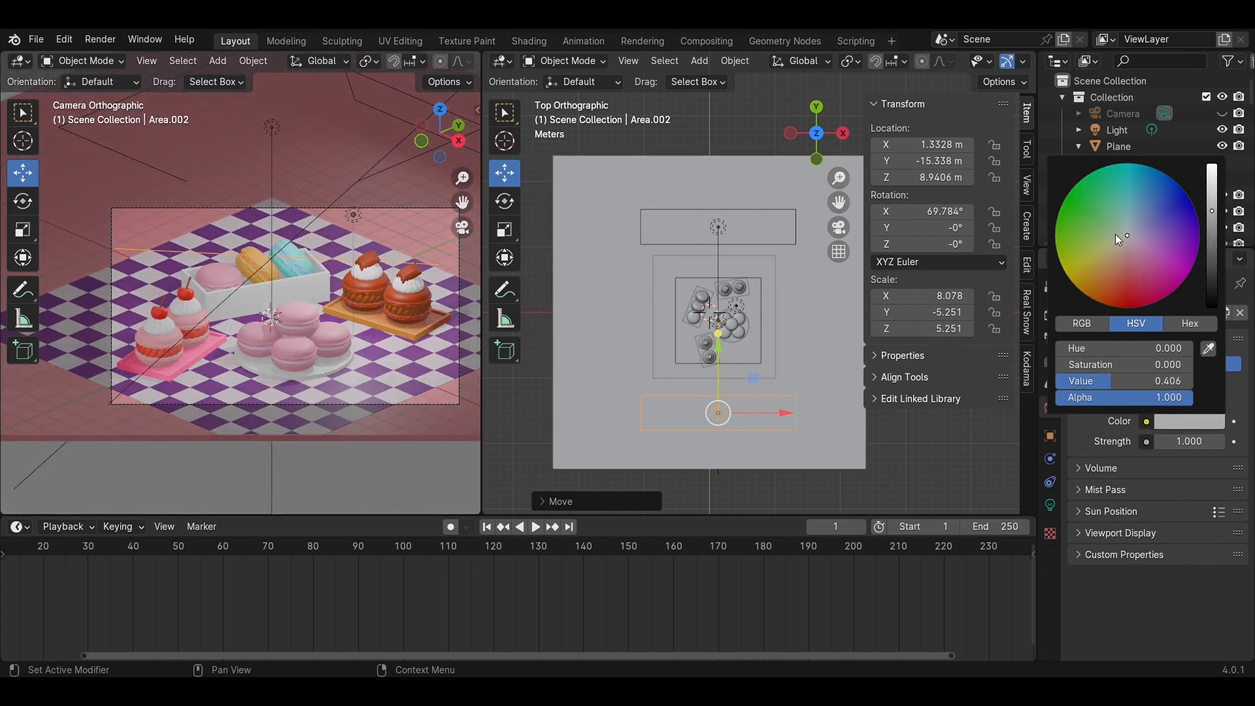
drag(1115, 234, 1133, 252)
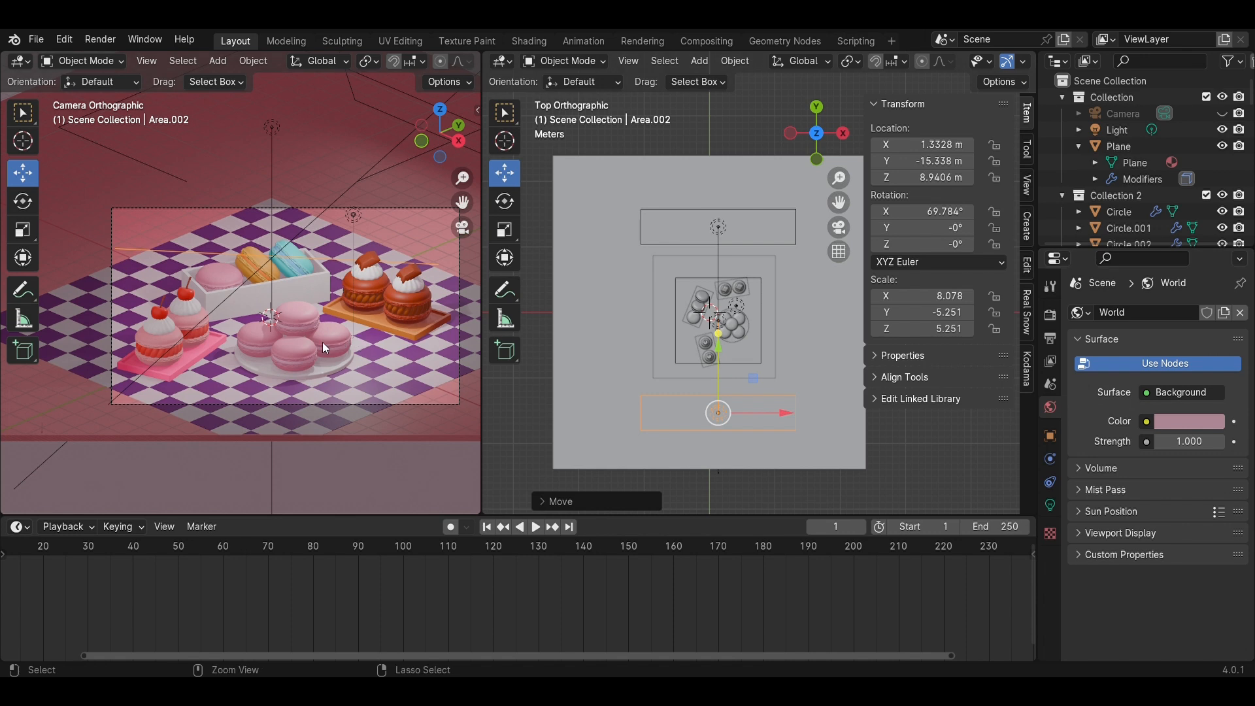
key(ctrl+s)
key(z)
click(318, 252)
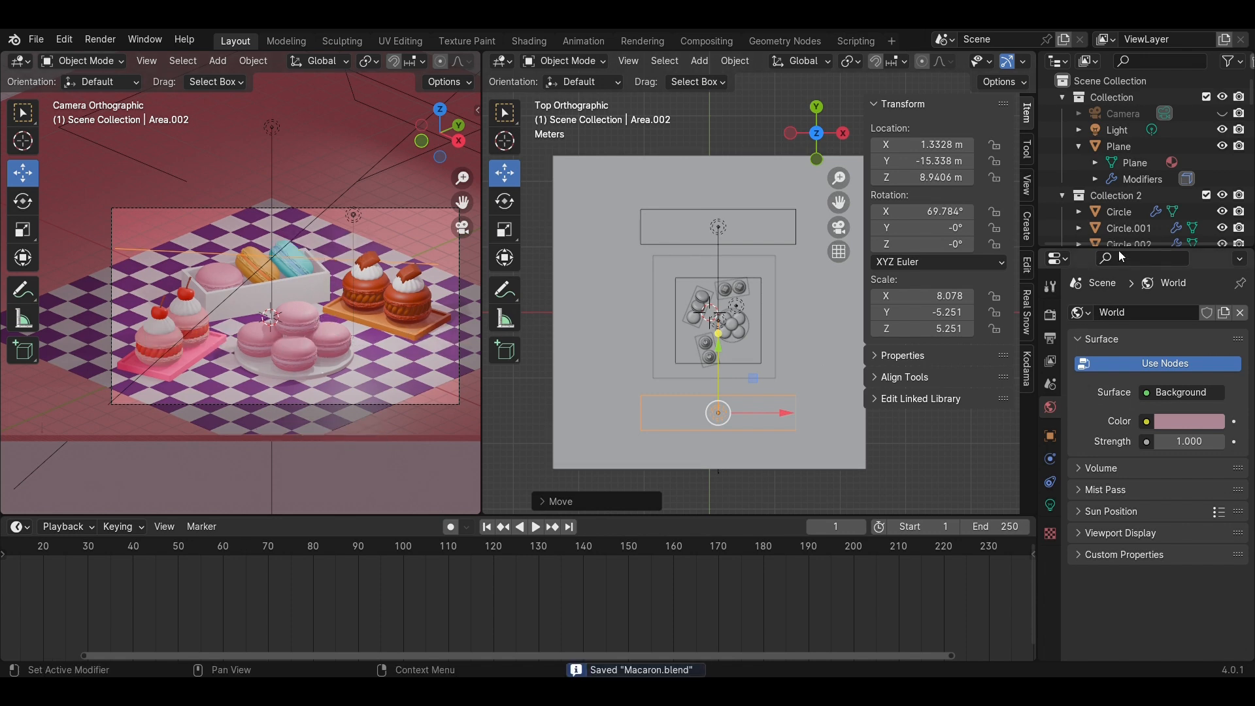
Change the ground cloth's Checker Texture Color2 to dark red with hue 0.002, saturation 1.000 and value 0.199
click(373, 366)
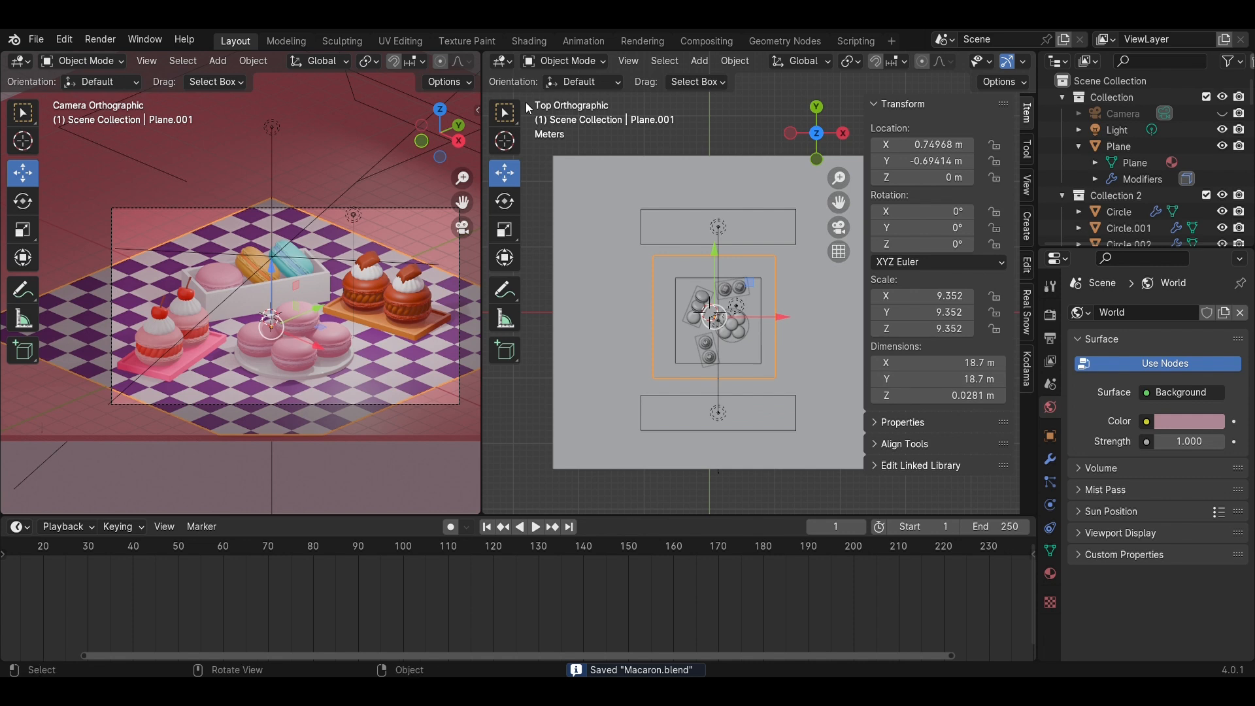
click(502, 61)
click(532, 210)
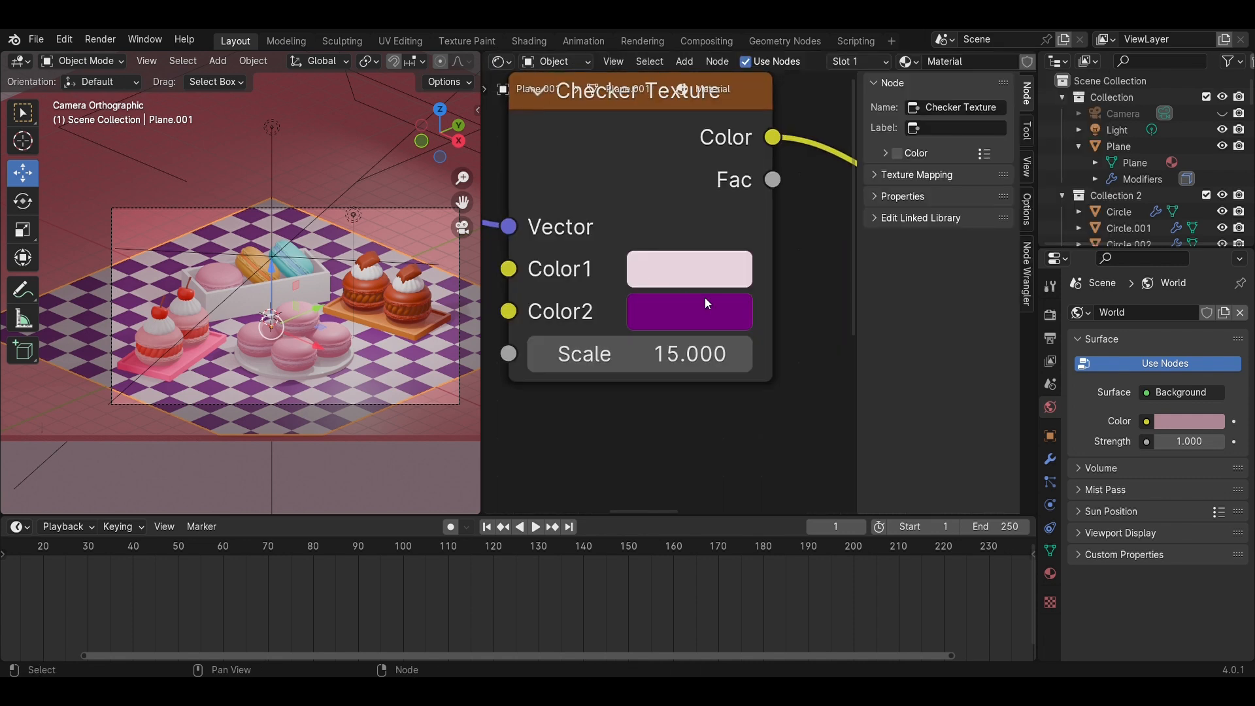
click(706, 302)
drag(959, 330, 807, 394)
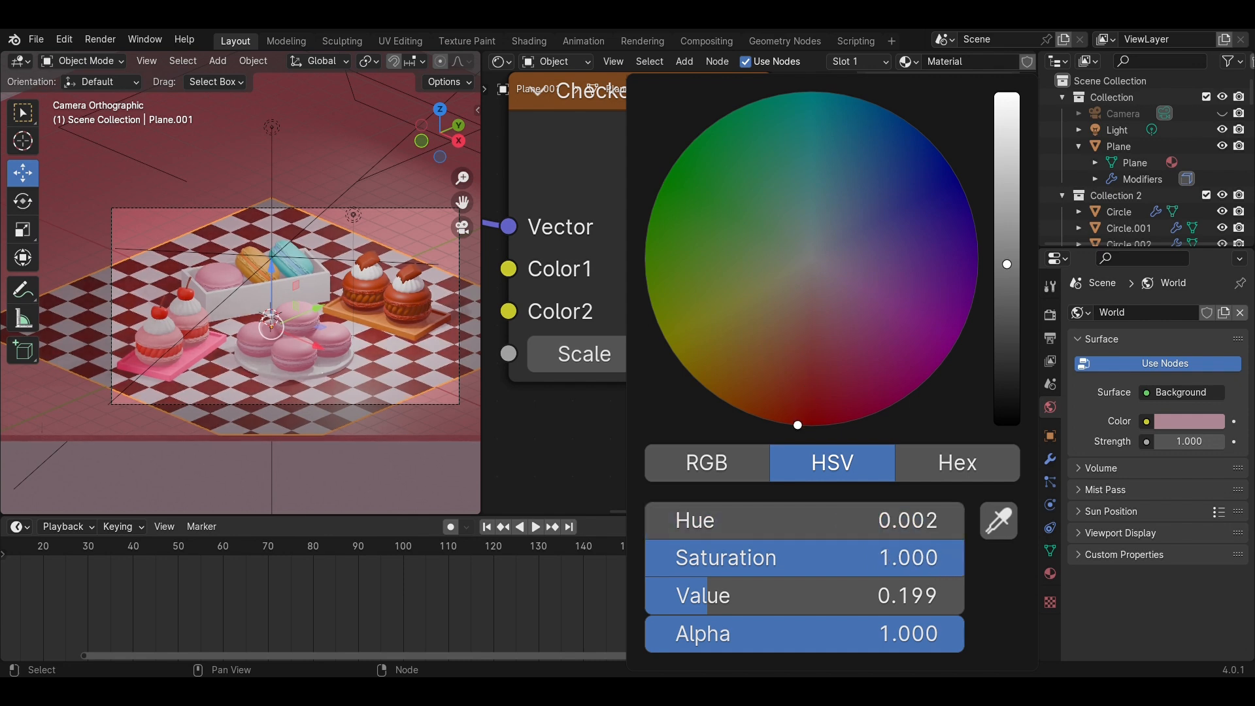
Change the Checker Texture's Color1 to near-white and save the file
click(715, 277)
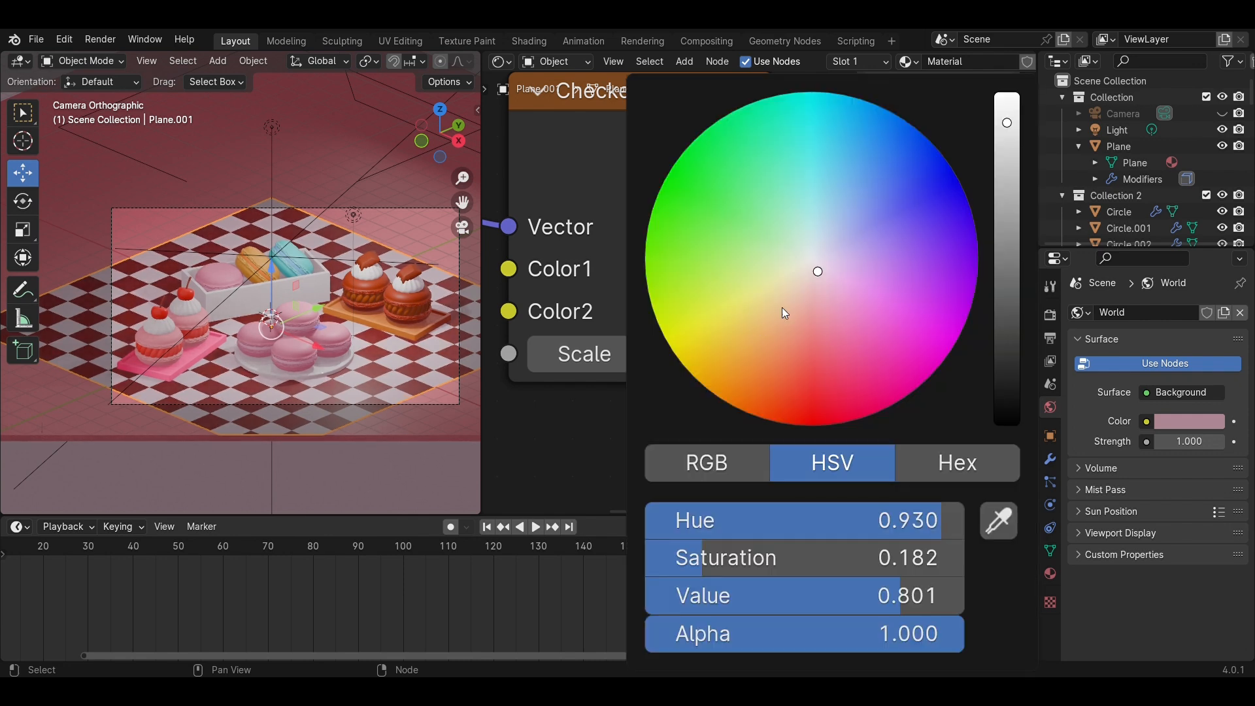
mouse_move(815, 272)
mouse_down()
mouse_move(776, 411)
mouse_move(720, 398)
mouse_move(712, 373)
mouse_move(791, 252)
mouse_move(834, 264)
mouse_move(844, 292)
mouse_move(746, 301)
mouse_move(792, 246)
mouse_move(826, 281)
mouse_move(838, 280)
mouse_move(838, 256)
mouse_move(823, 300)
mouse_move(809, 261)
mouse_up()
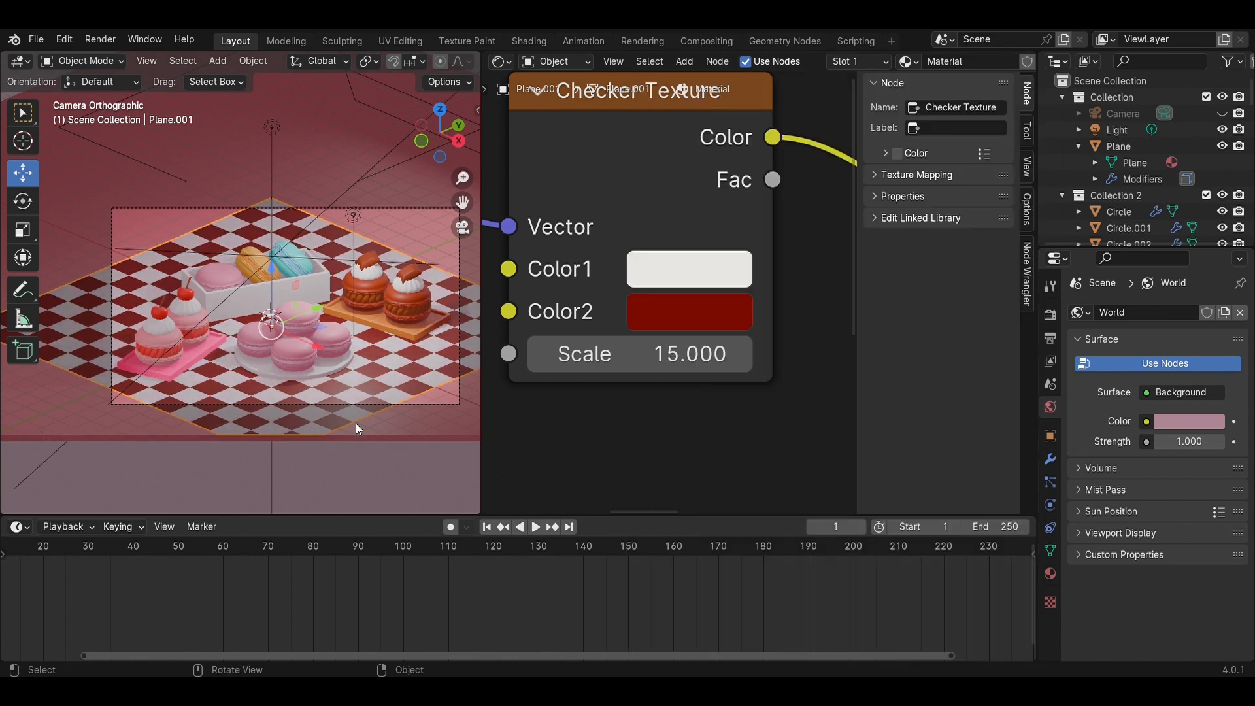
key(ctrl+s)
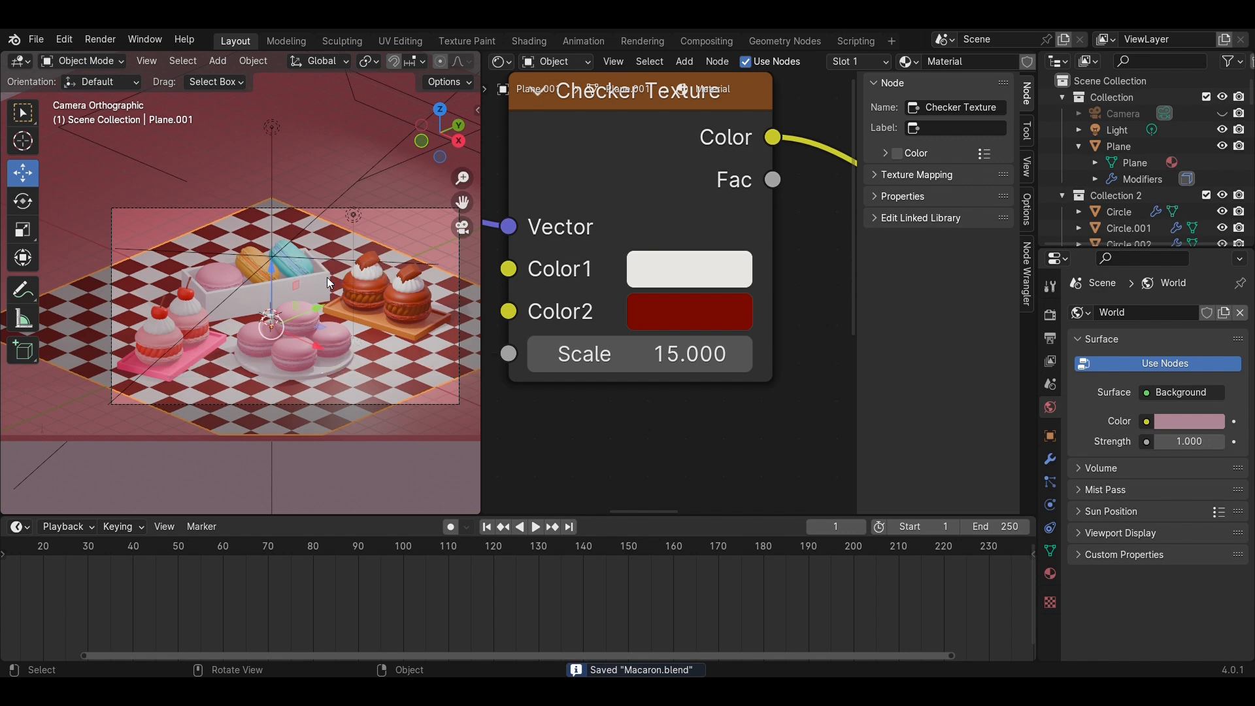
Set the render engine to Cycles, display the camera view in Material Preview, and save the file
click(1047, 319)
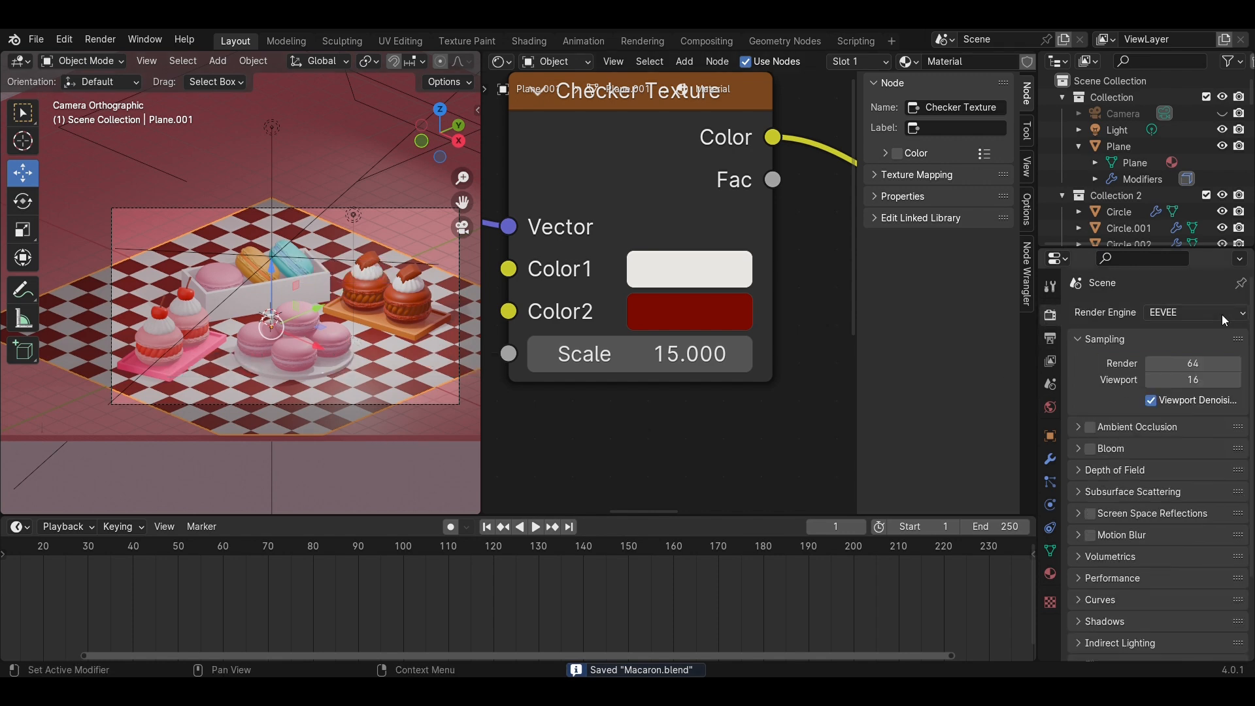
click(1220, 313)
click(1190, 369)
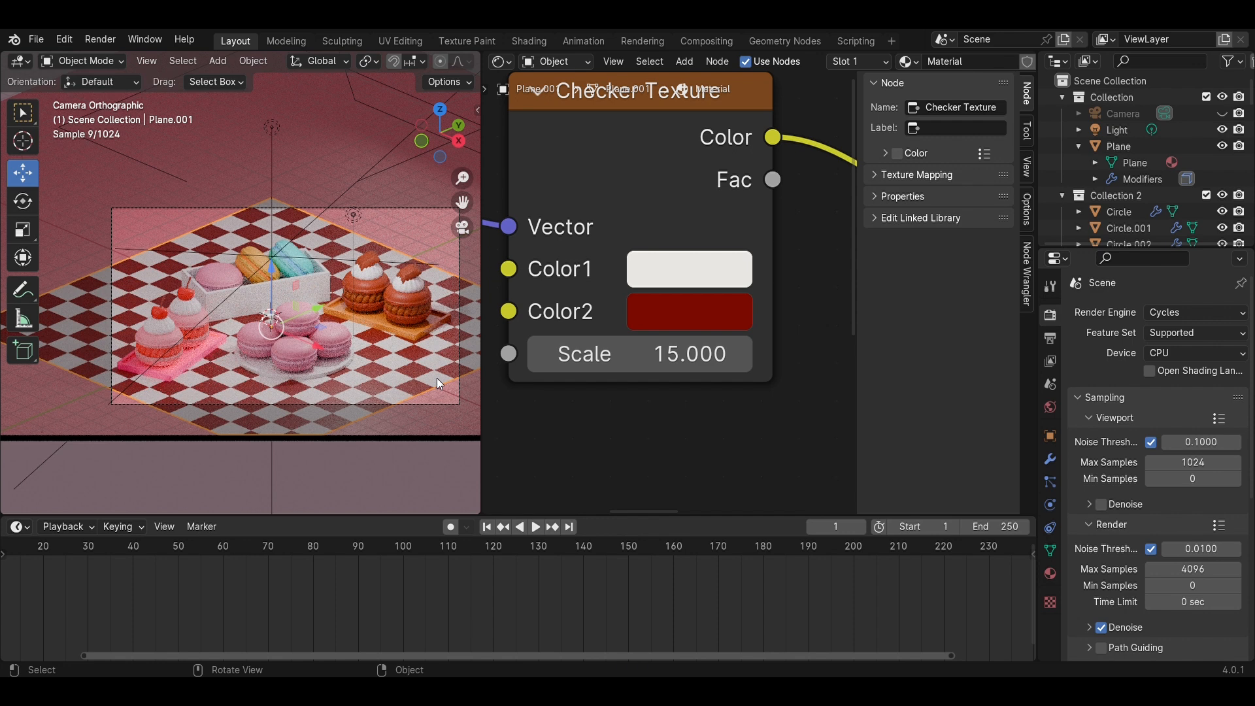
key(z)
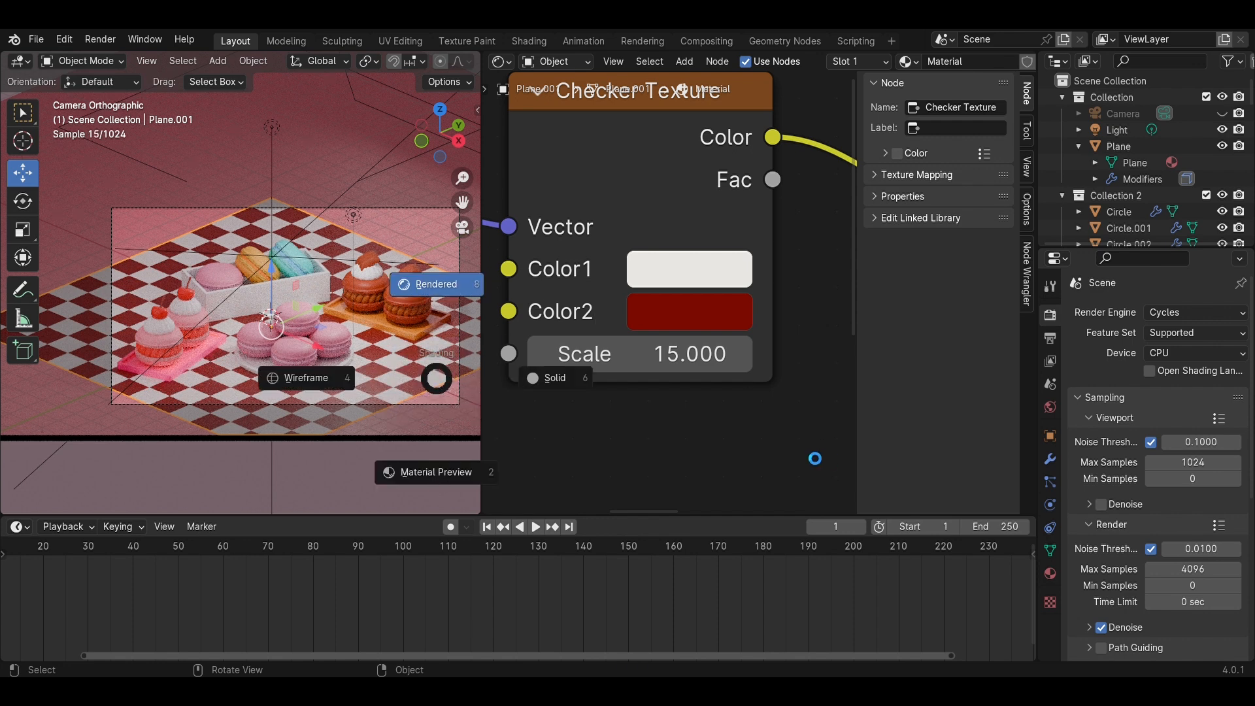
key(2)
key(ctrl+s)
Duplicate the rear area light along global X to about X -25.26 m and rotate the copy 90° in top view
click(506, 64)
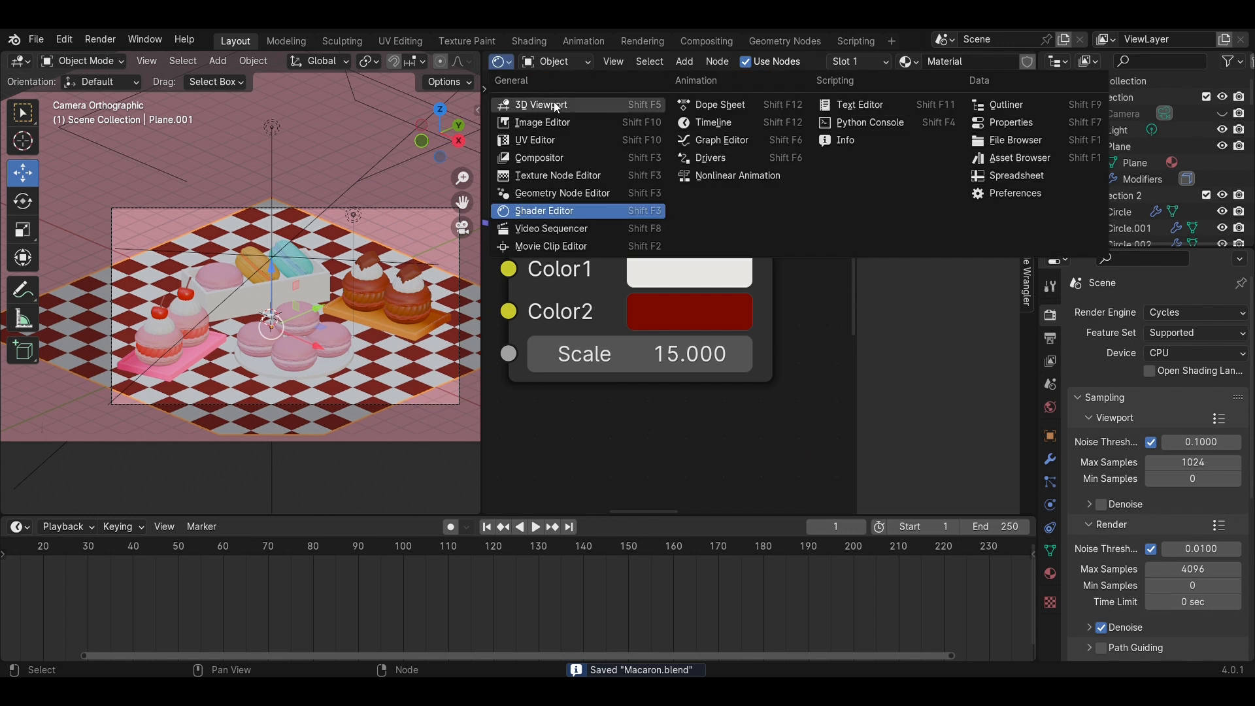
click(554, 100)
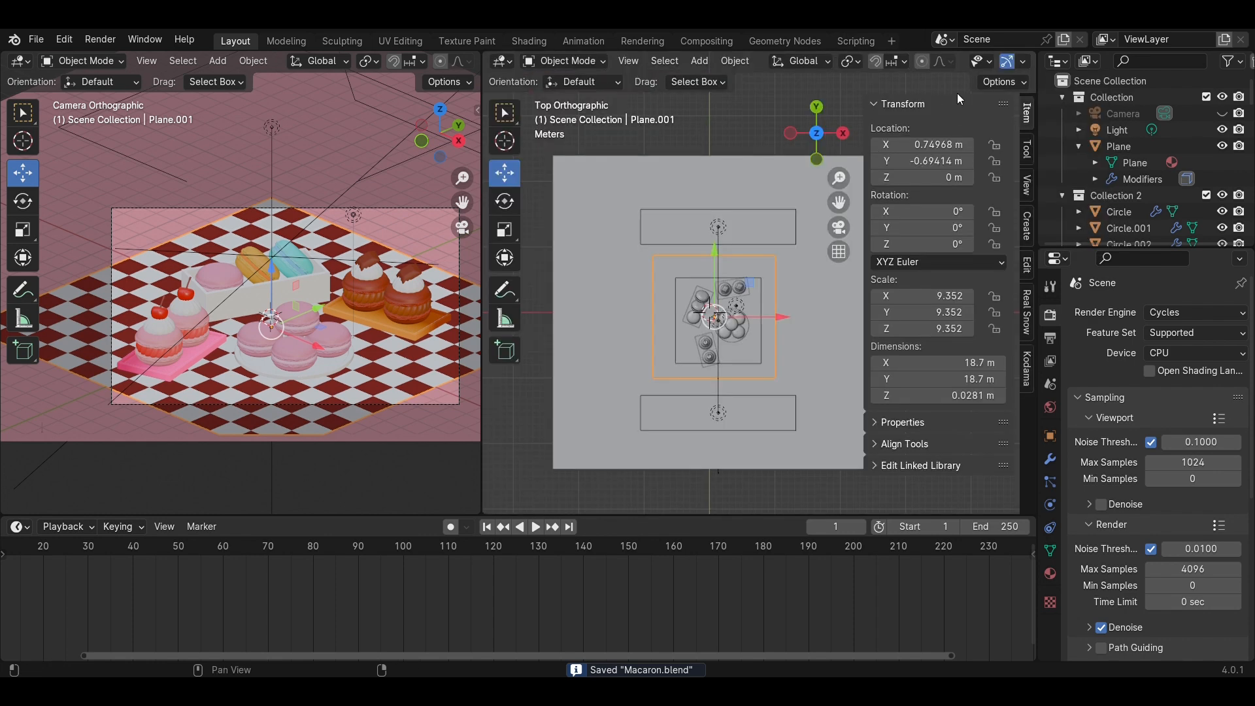
click(717, 227)
key(g)
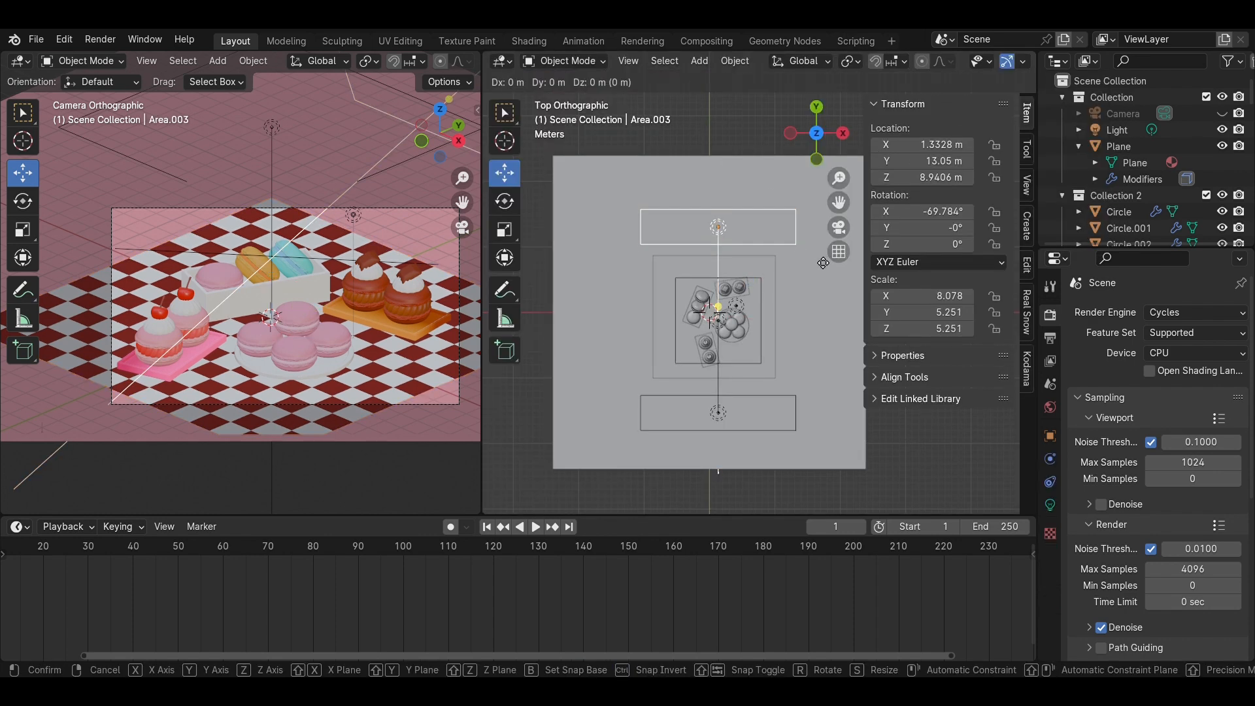
key(x)
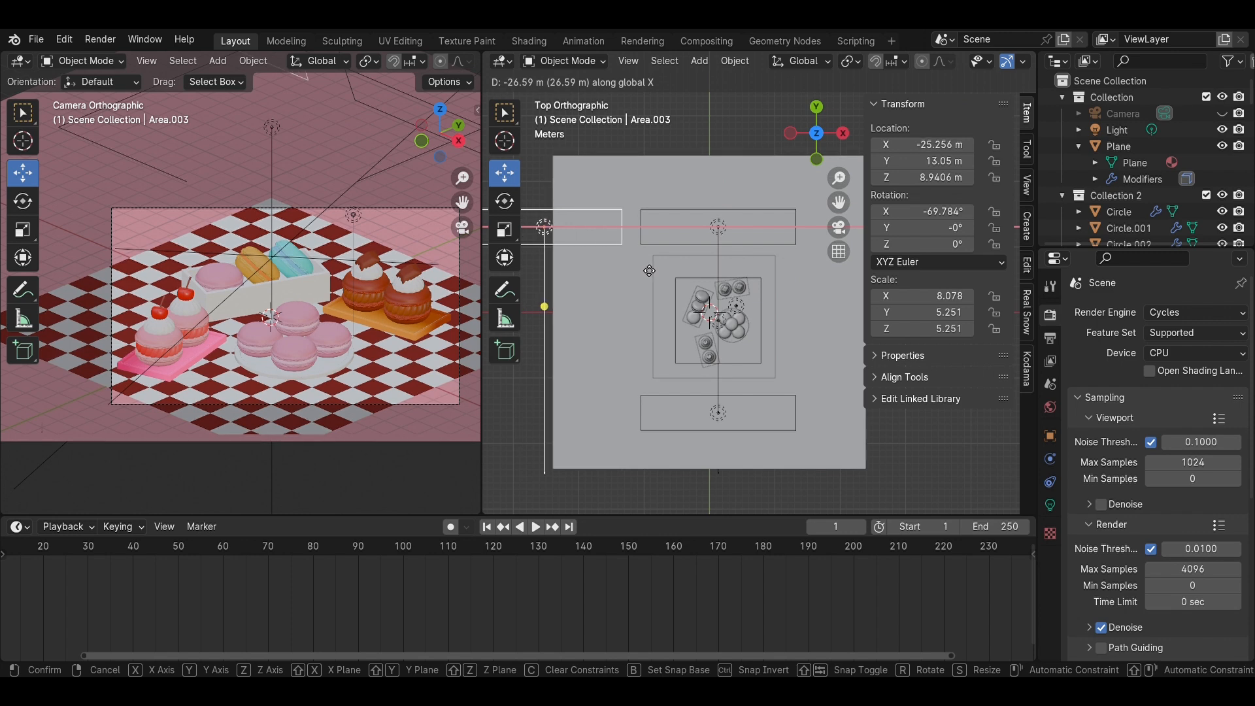
click(649, 271)
text(r90)
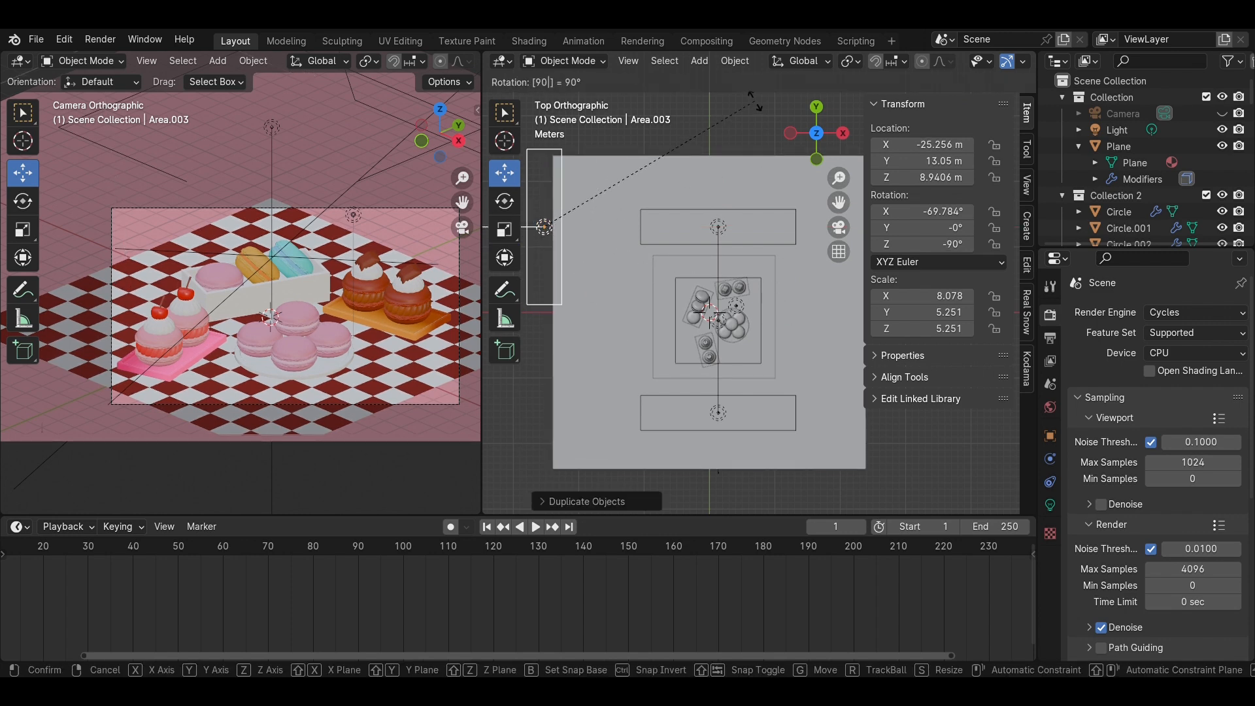
key(Return)
Mirror the side light along global X to face the desserts and move it to about X -12.16 m, Y -0.14 m
right_click(569, 239)
mouse_move(571, 238)
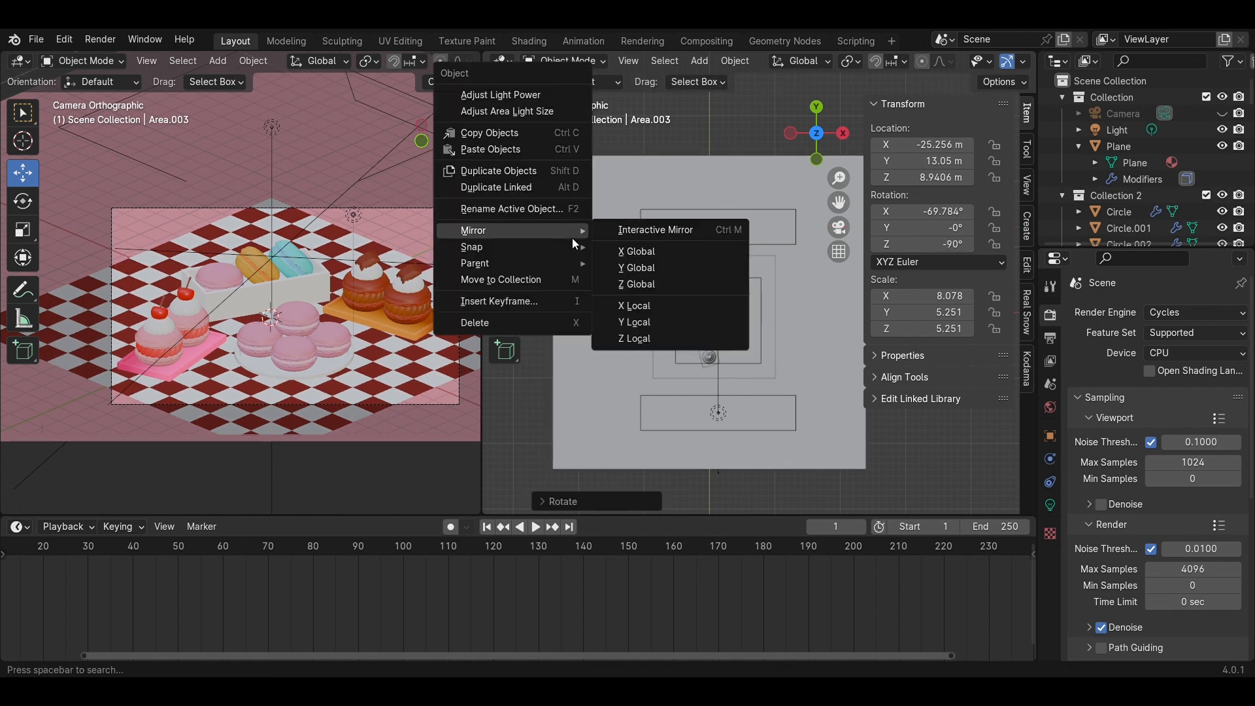
click(688, 265)
drag(544, 161, 546, 238)
drag(614, 304, 661, 317)
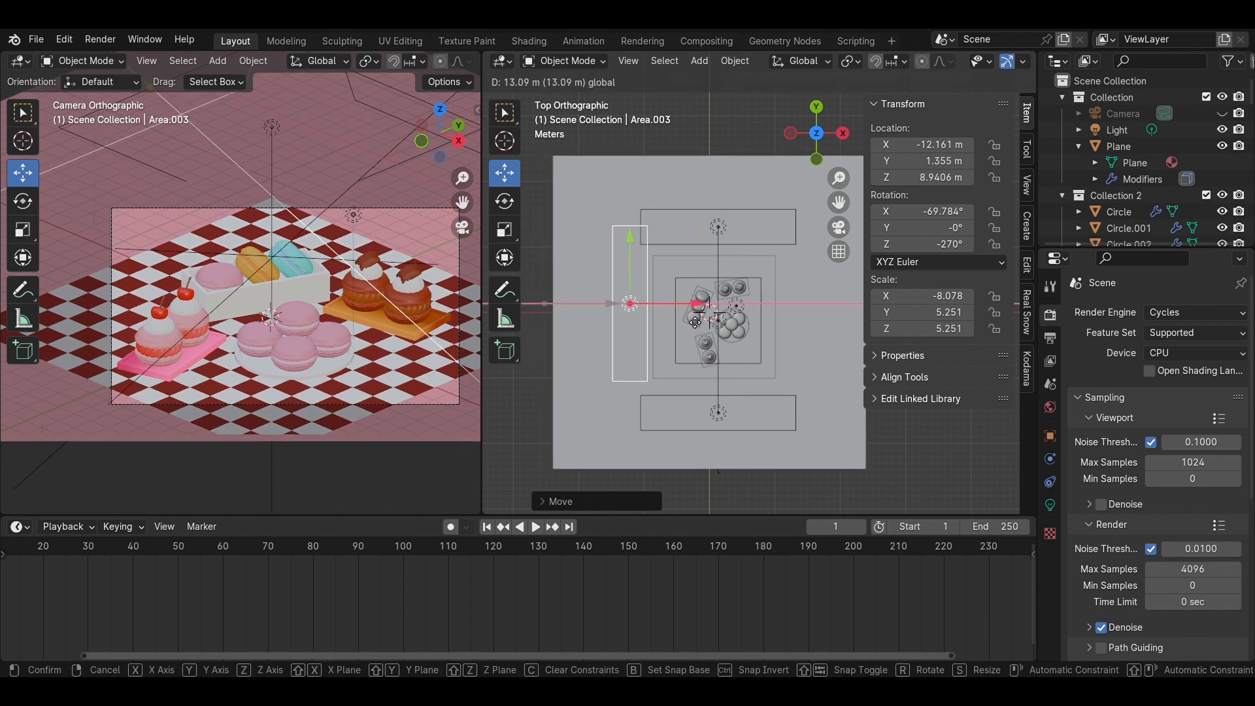
key(y)
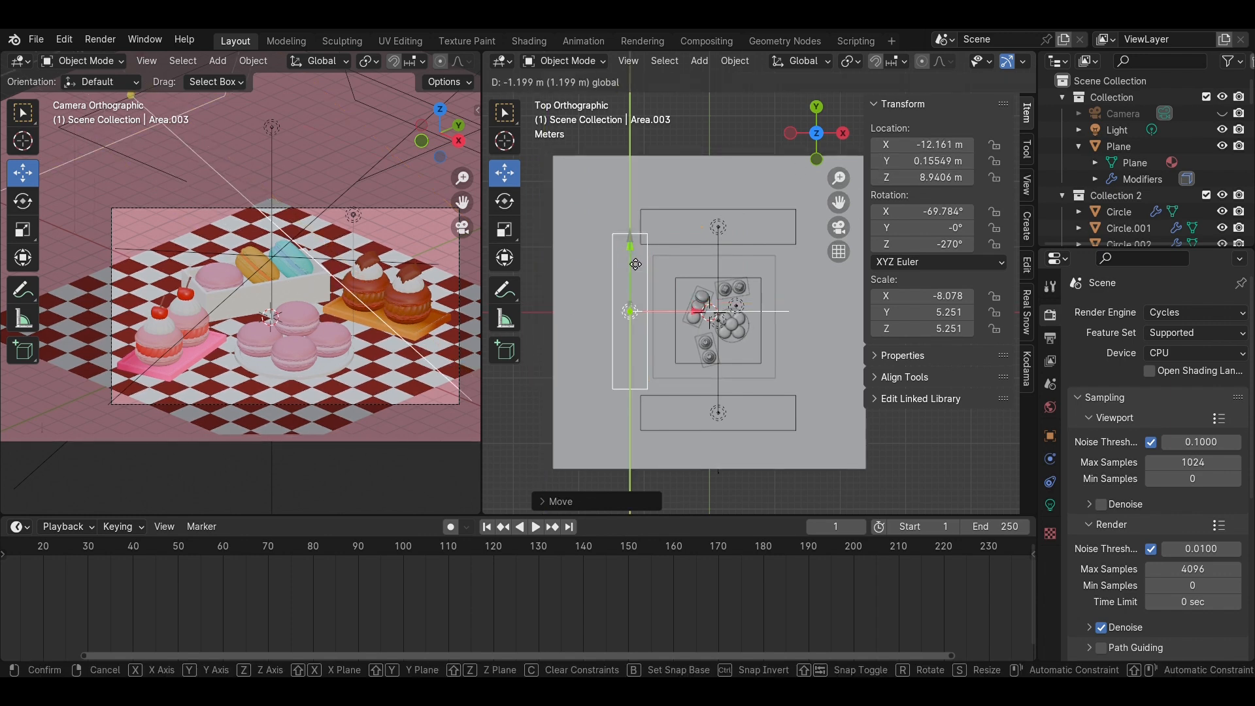
click(636, 268)
Tilt the side light down toward the desserts to about -59.7° around X and save the file
click(816, 159)
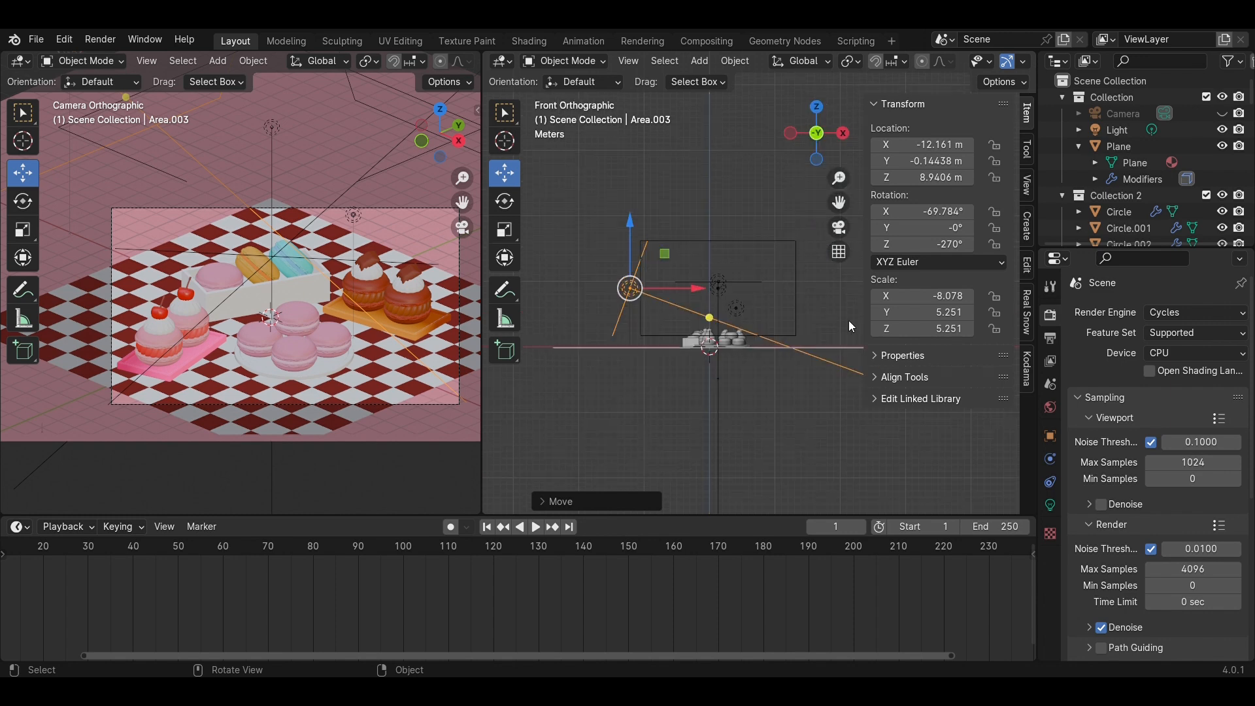
key(r)
click(782, 424)
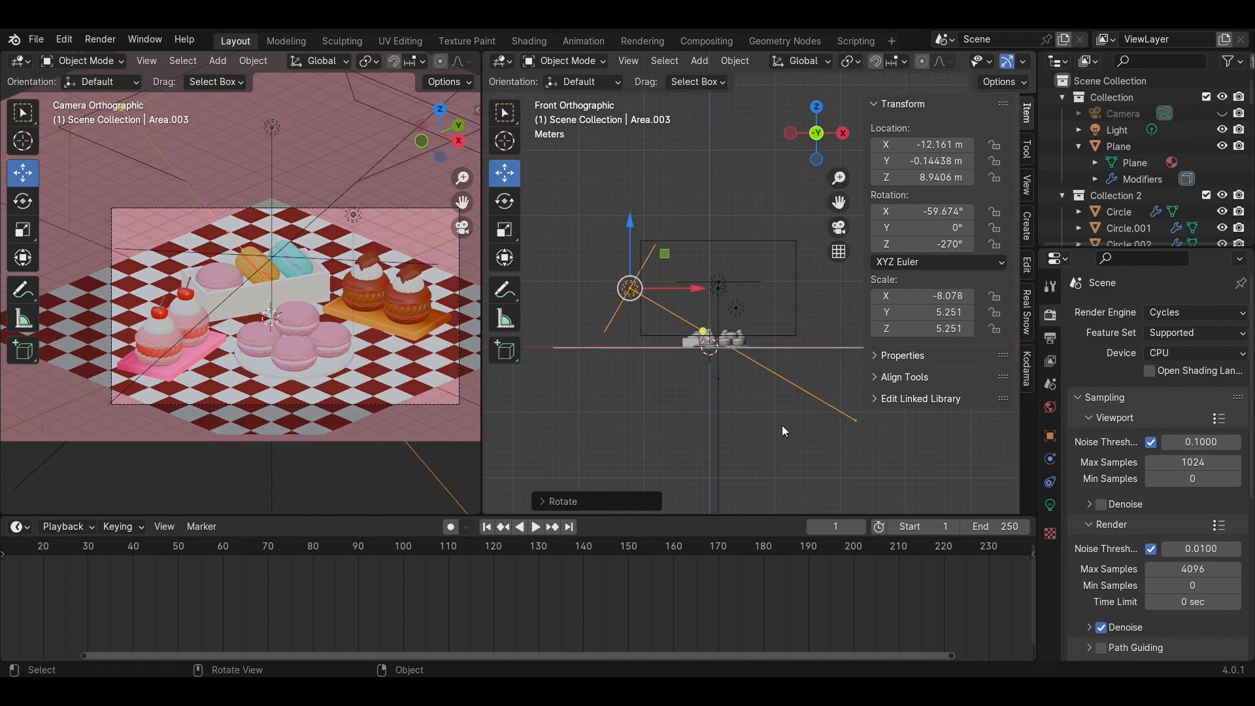
key(ctrl+s)
Check the lighting in Rendered shading, return the camera view to Material Preview, and save the file
key(z)
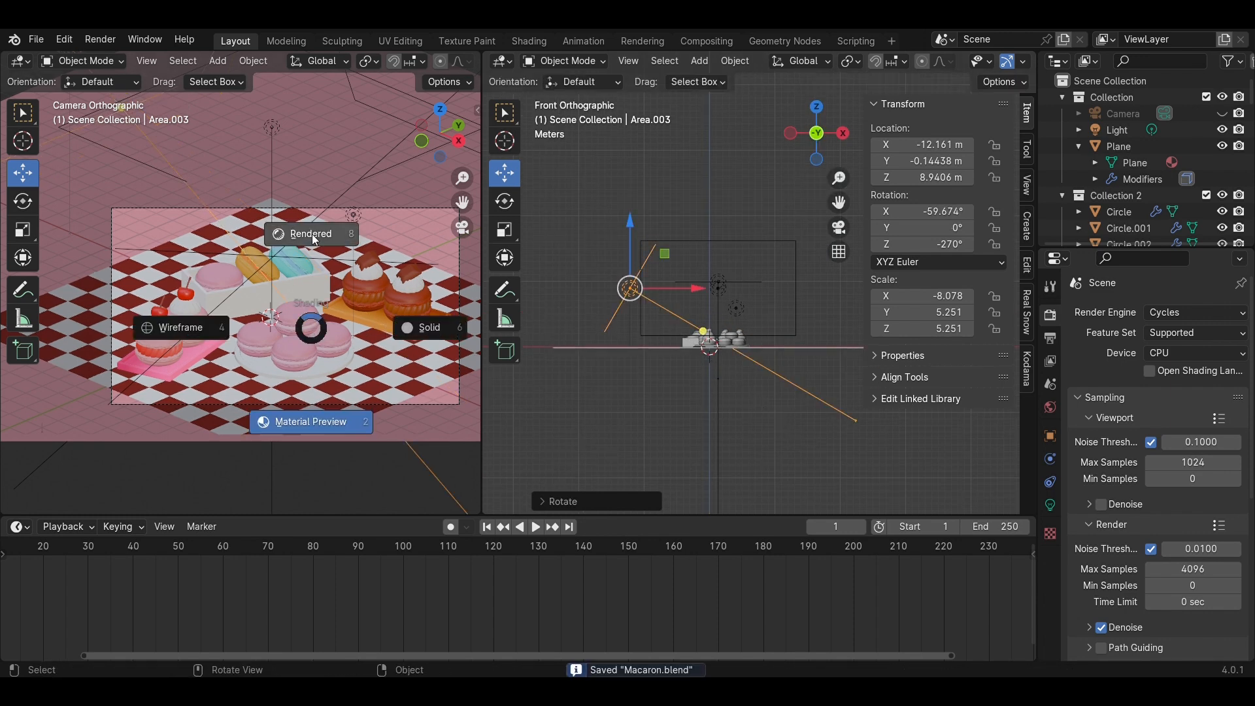
click(312, 233)
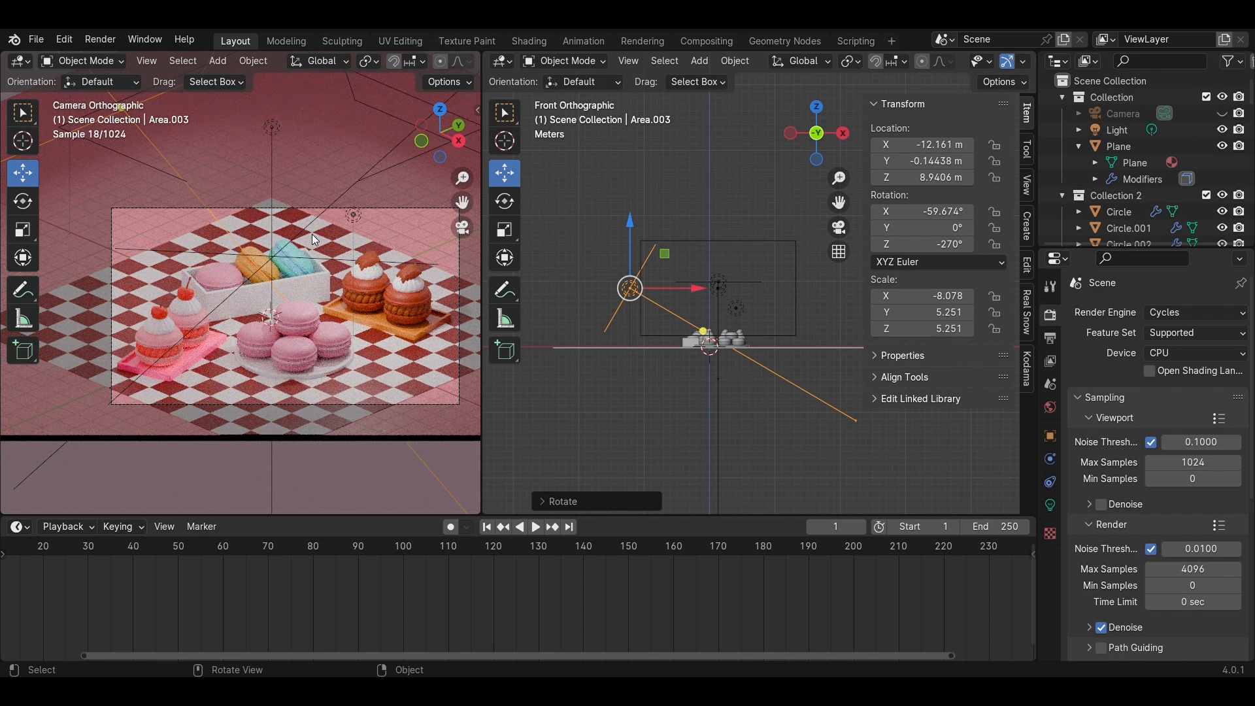
key(z)
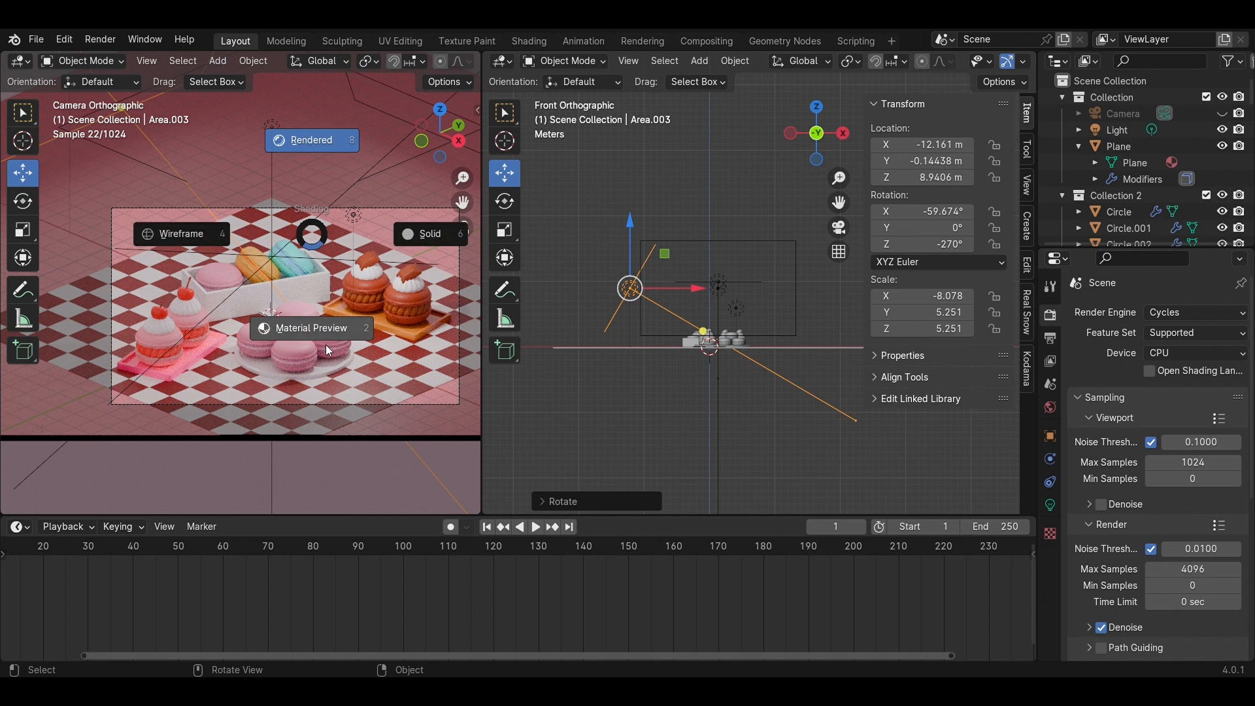
click(325, 336)
key(ctrl+s)
Change the round macaron plate's base color to yellow with hue 0.115, saturation 0.945 and value 0.803
scroll(325, 335, up, 1)
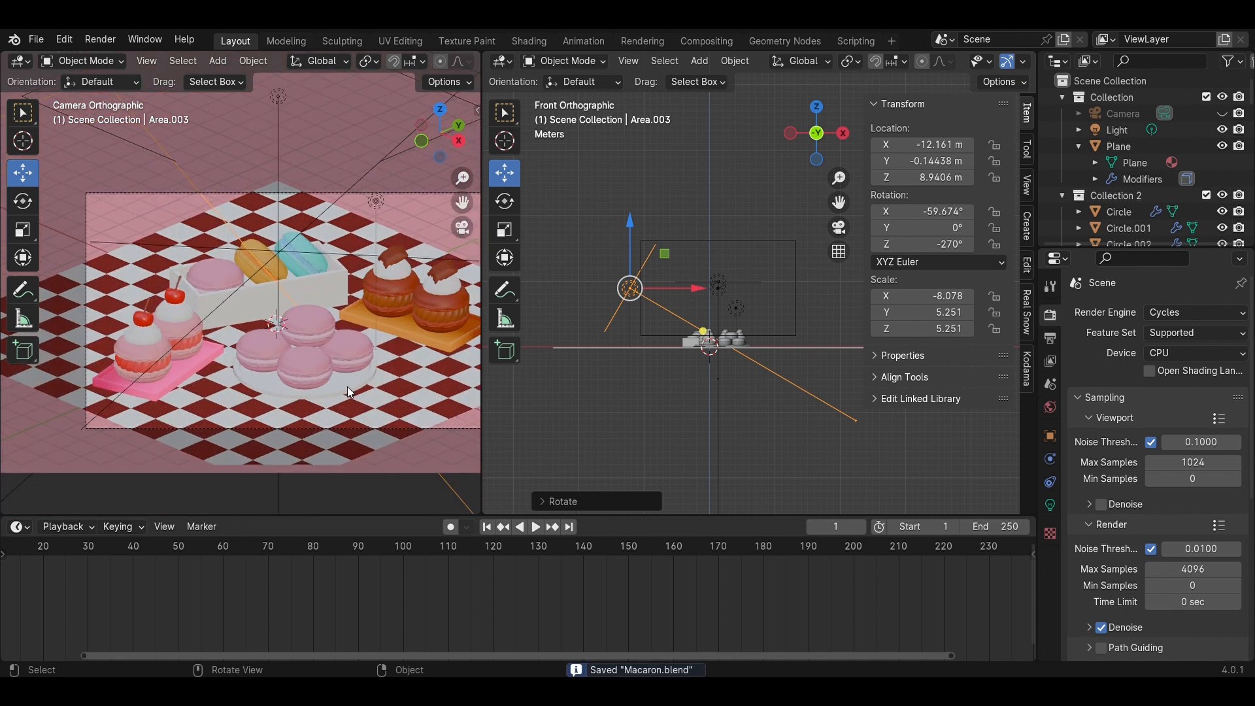
click(347, 386)
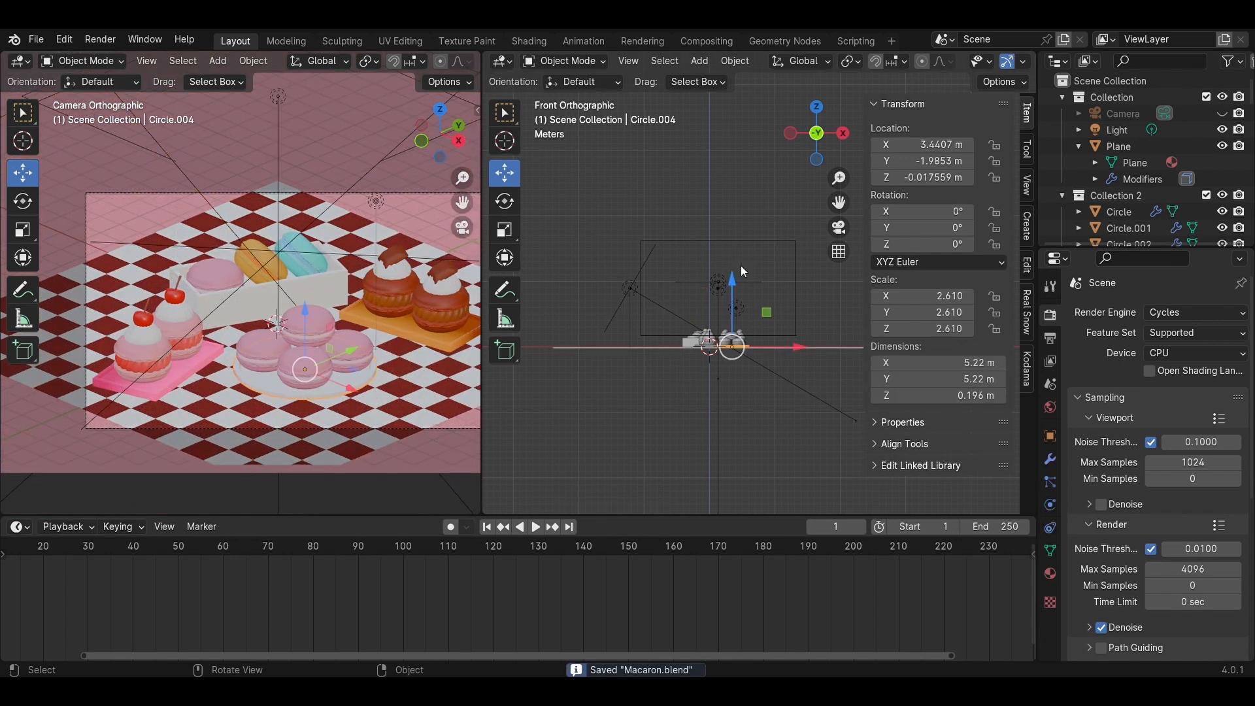
scroll(745, 273, up, 2)
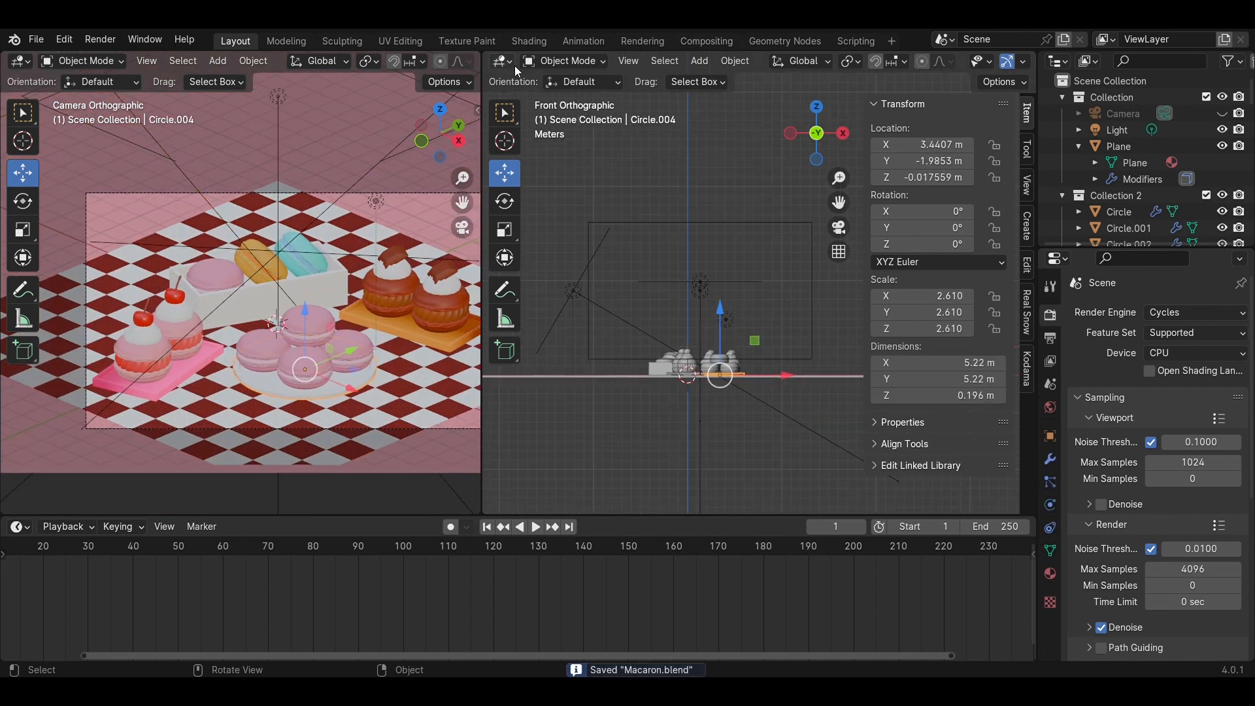
click(1050, 573)
click(1189, 484)
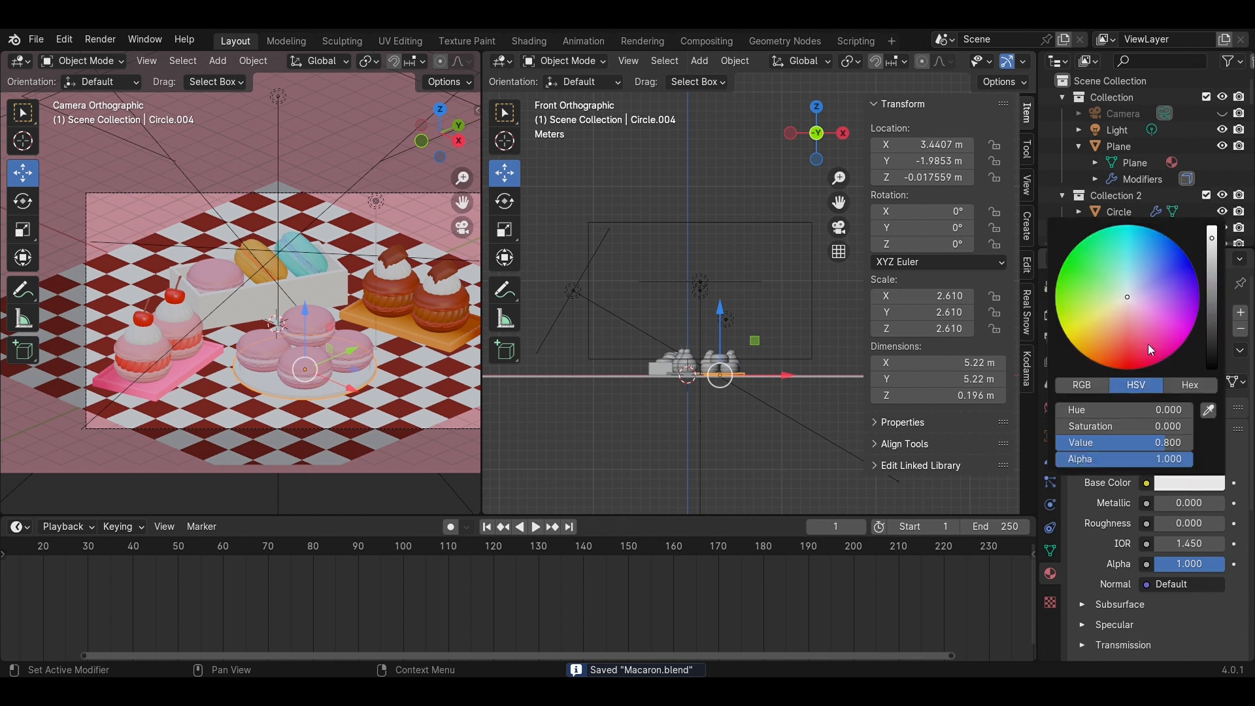
mouse_move(1123, 295)
mouse_down()
mouse_move(1085, 357)
mouse_move(1076, 348)
mouse_move(1087, 333)
mouse_up()
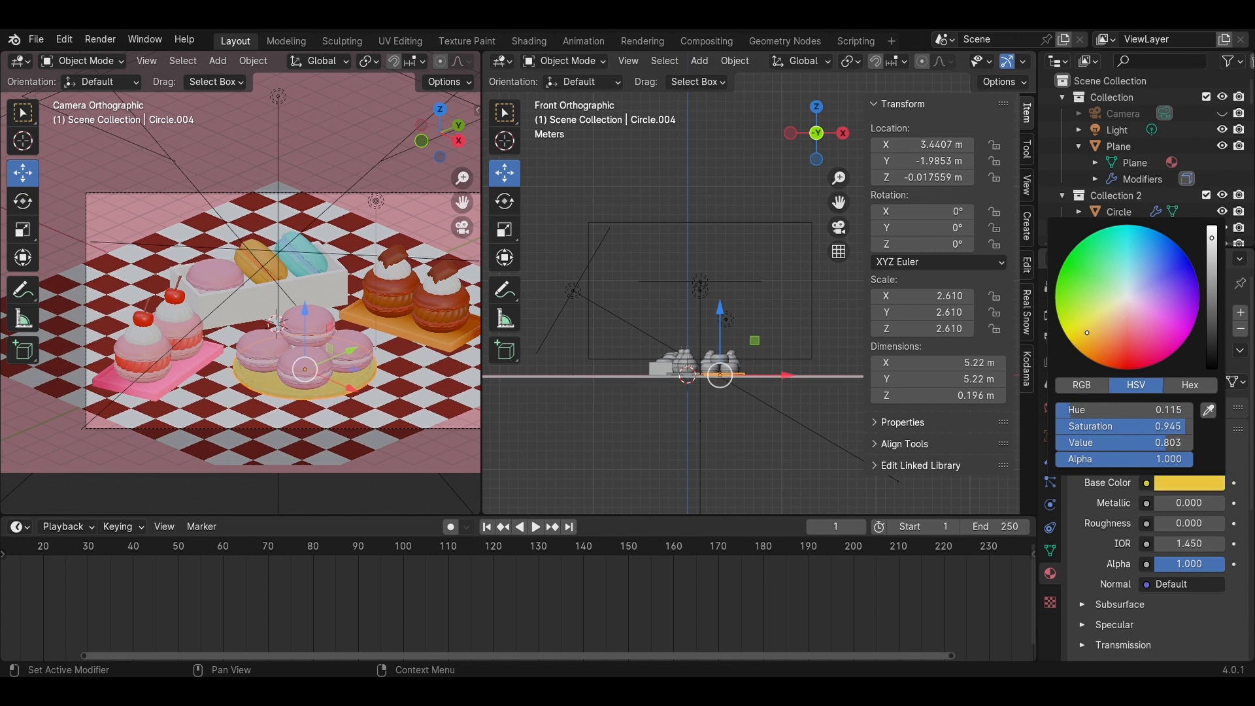
Change the round macaron plate's base color to a pale cream in the Shader Editor and save the file
click(502, 61)
click(553, 212)
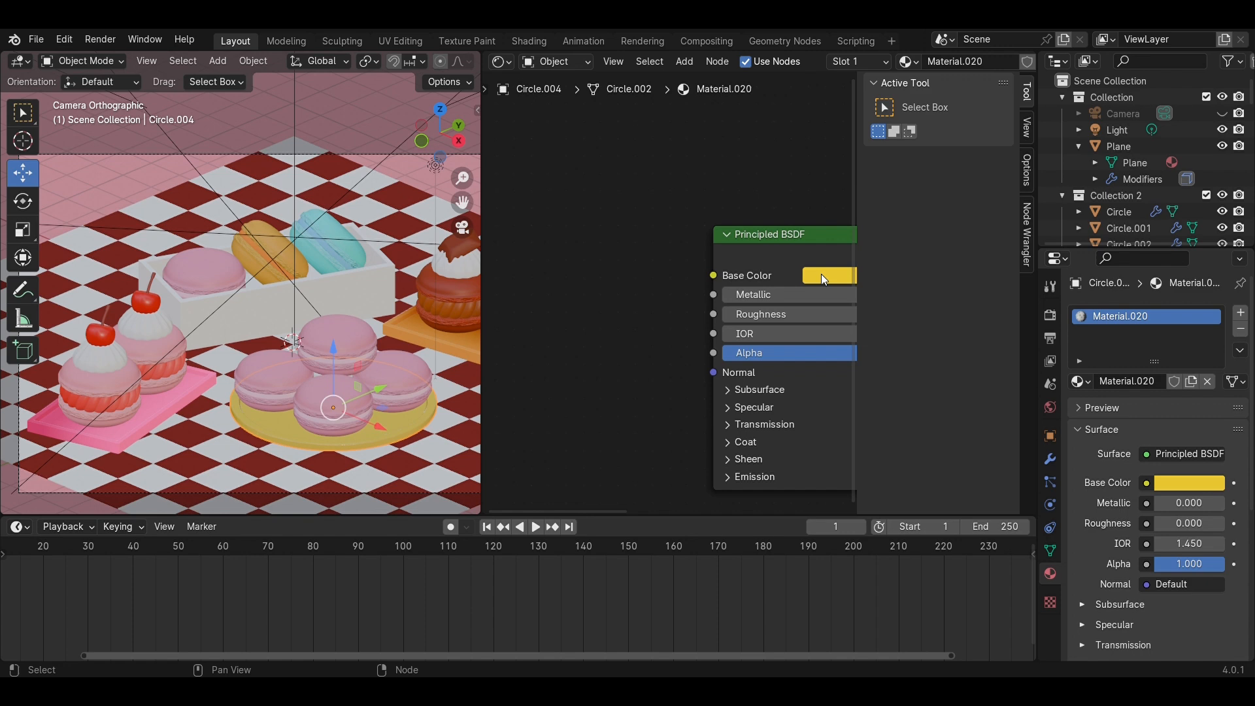
click(821, 275)
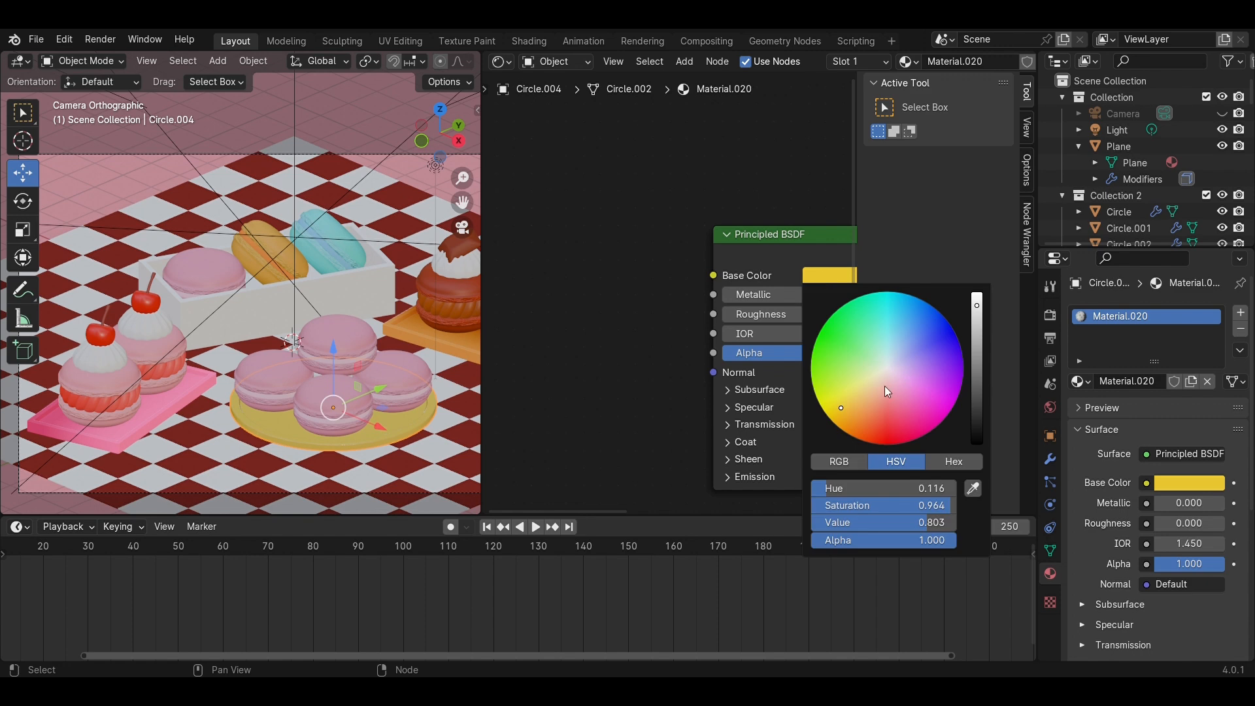
drag(845, 405, 874, 385)
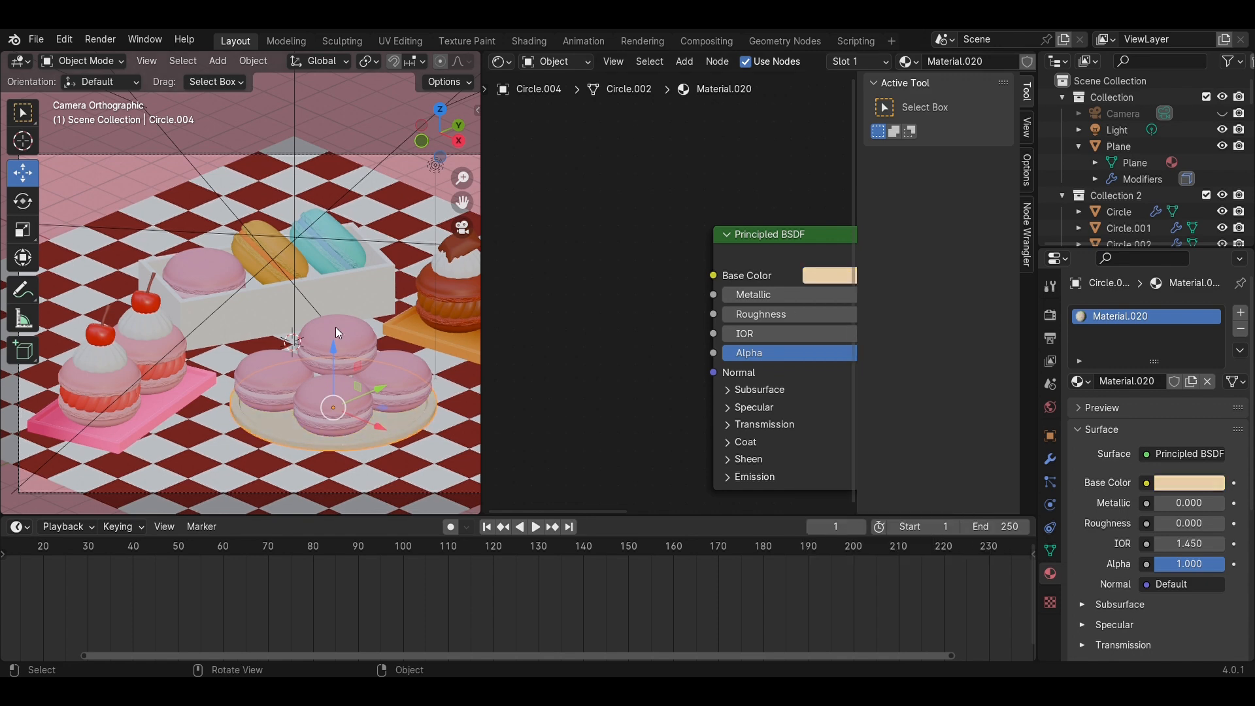
scroll(335, 327, down, 3)
key(ctrl+s)
key(z)
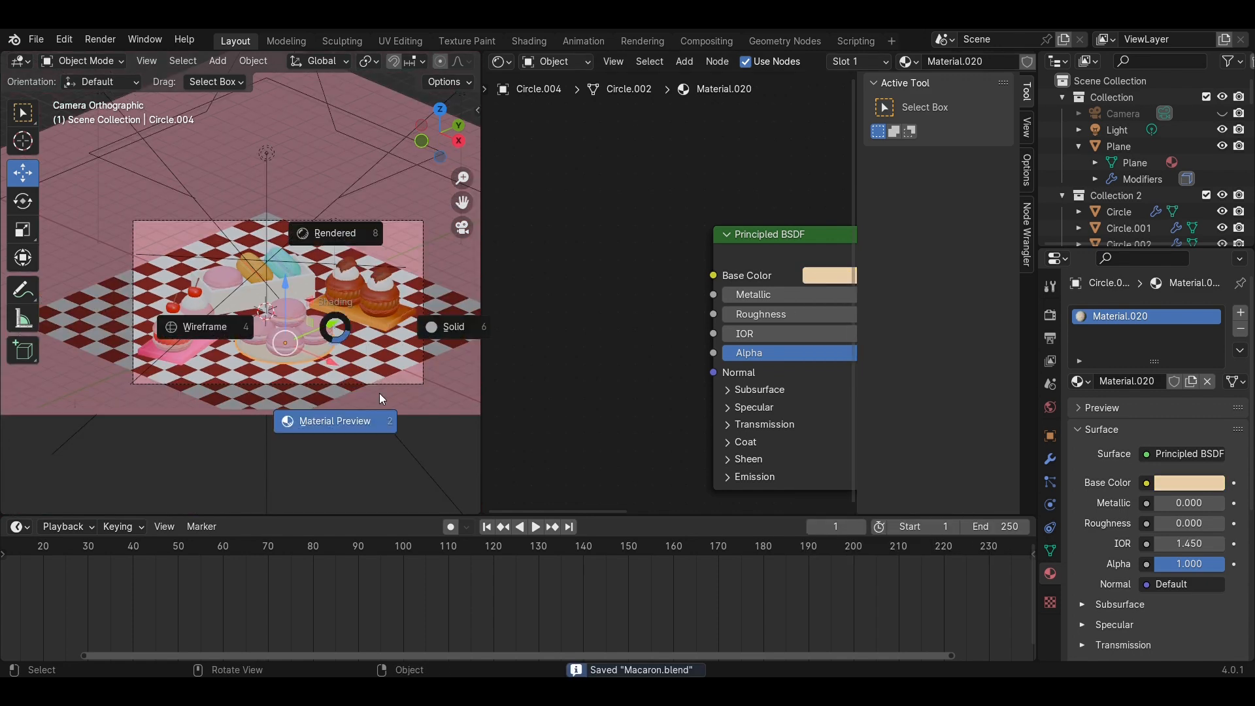
click(389, 441)
With Cycles as the render engine, set Max Samples to 24 for the viewport and 32 for the render
click(1050, 315)
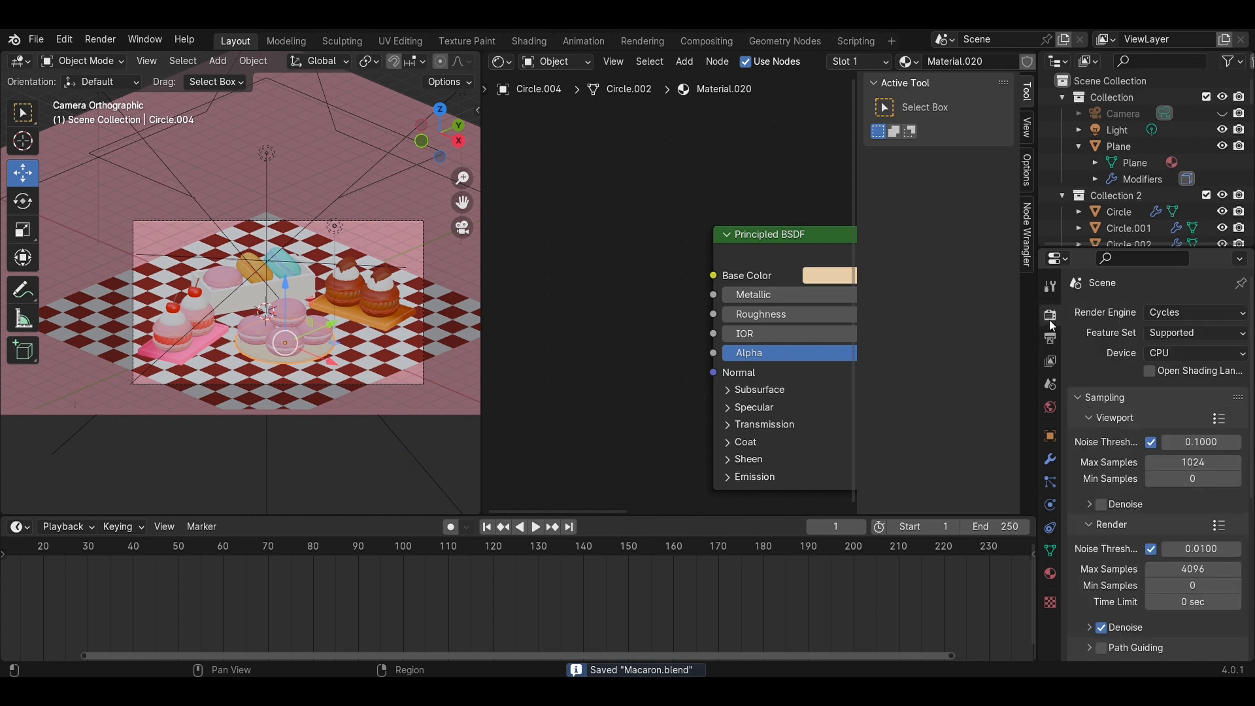
click(1167, 315)
click(1170, 364)
click(1229, 464)
text(24)
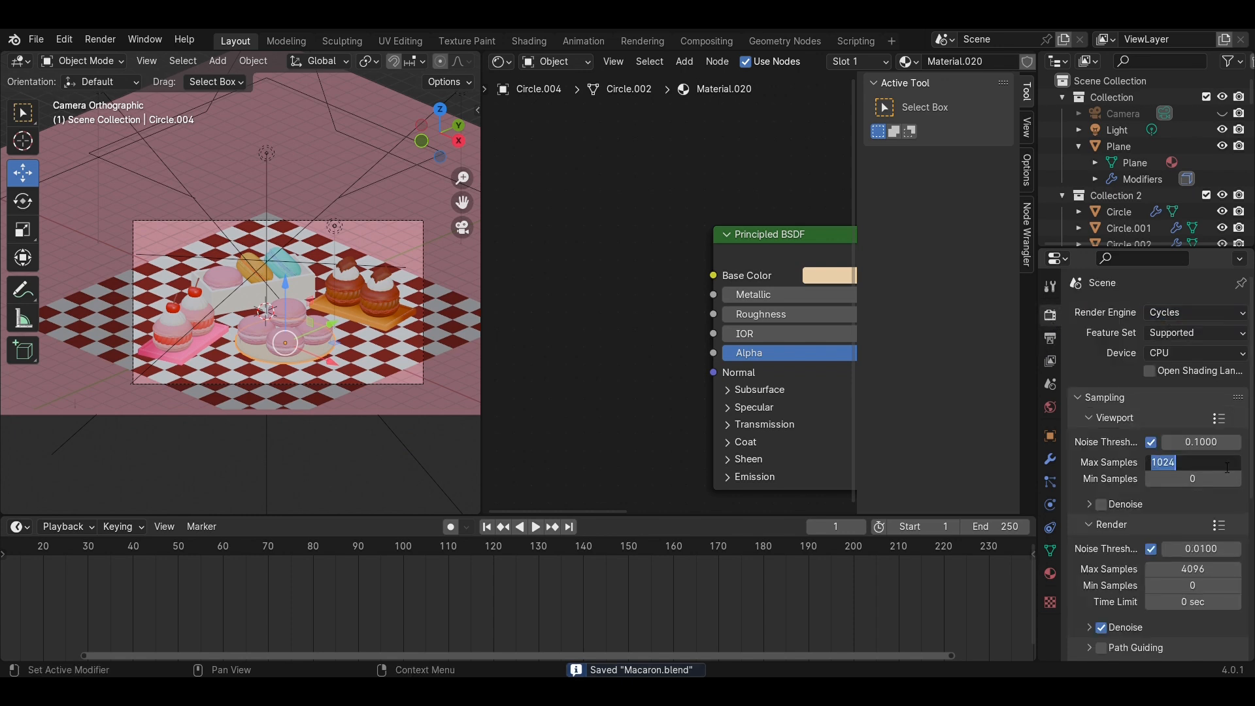
key(Return)
click(1203, 569)
text(32)
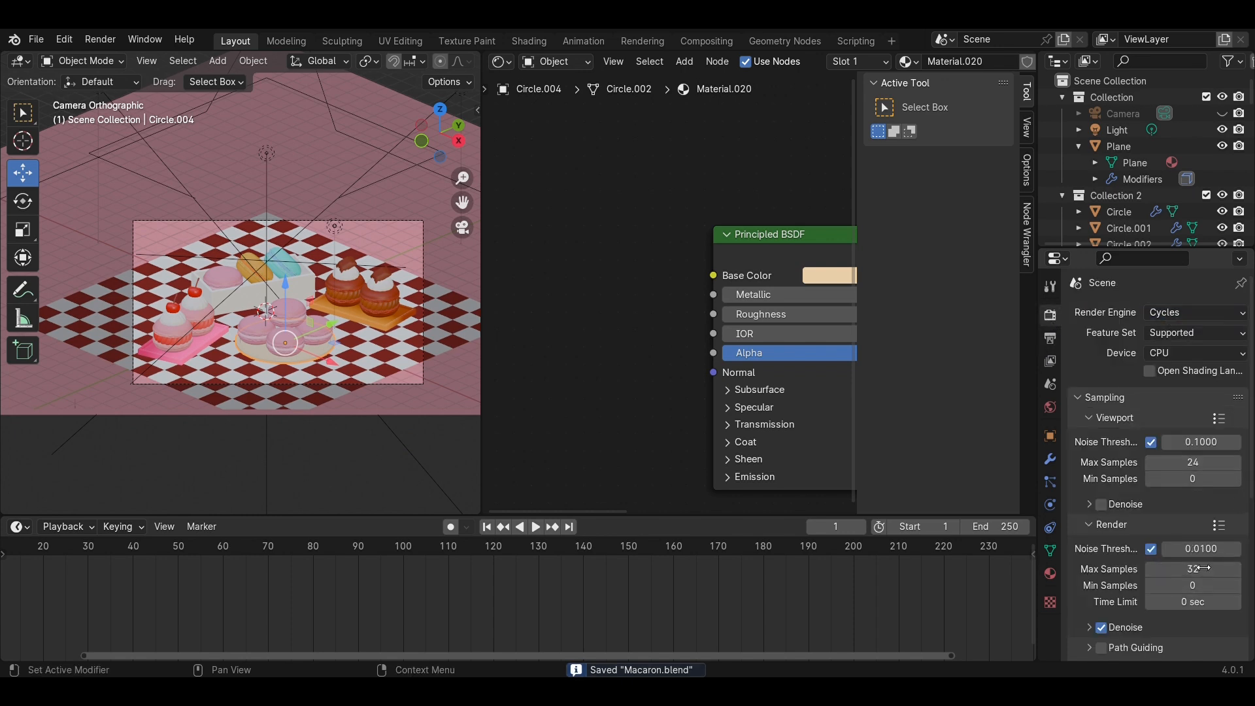
key(Return)
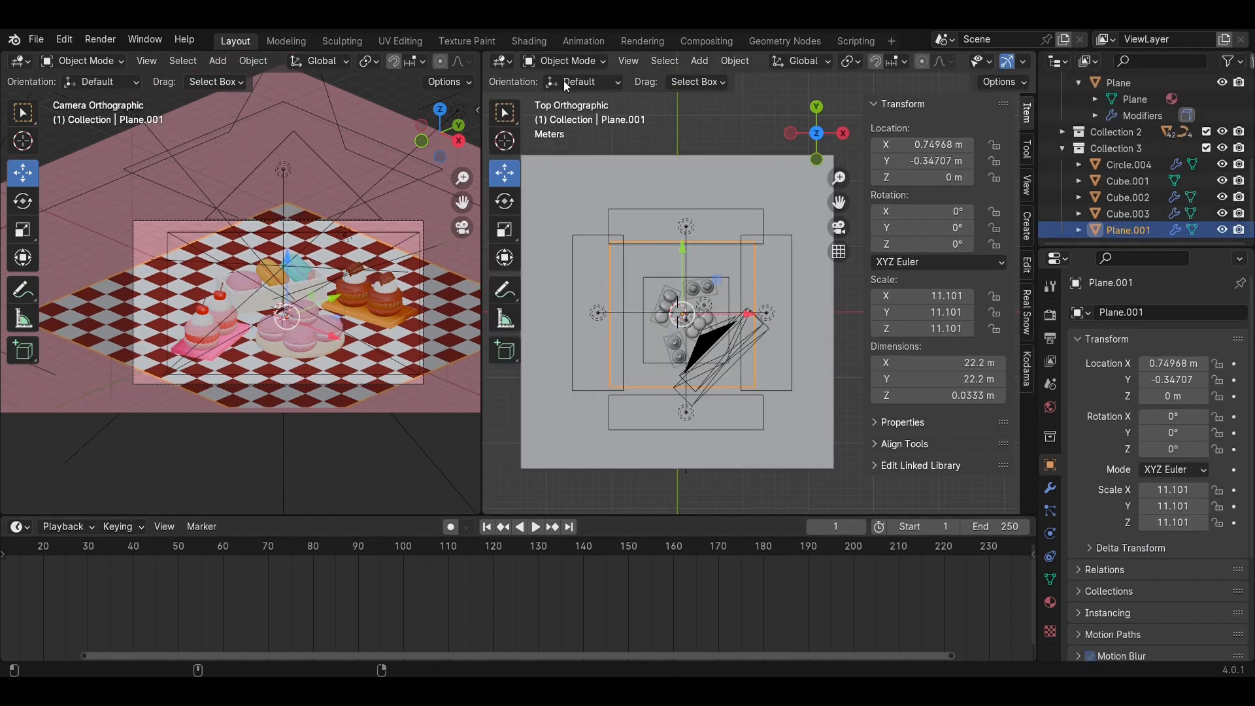
Open the cloth's material nodes and insert a Brick Texture between the Gradient Texture and the Color Ramp
click(501, 61)
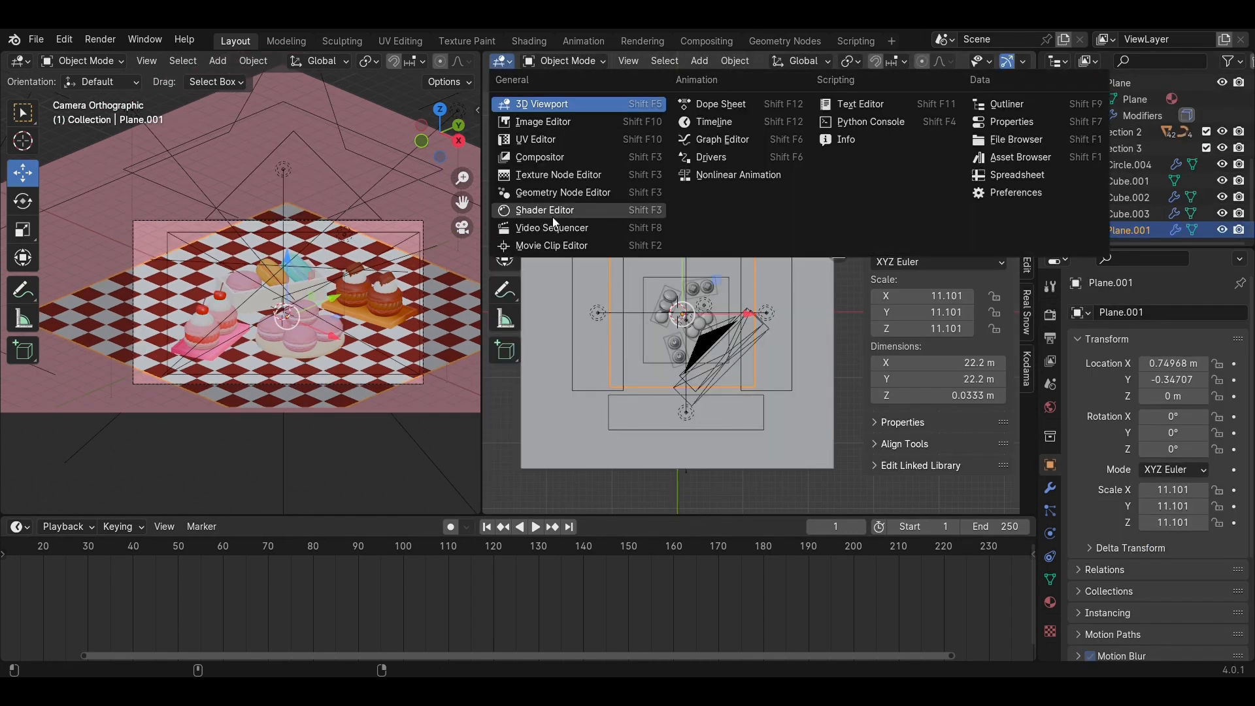
click(549, 213)
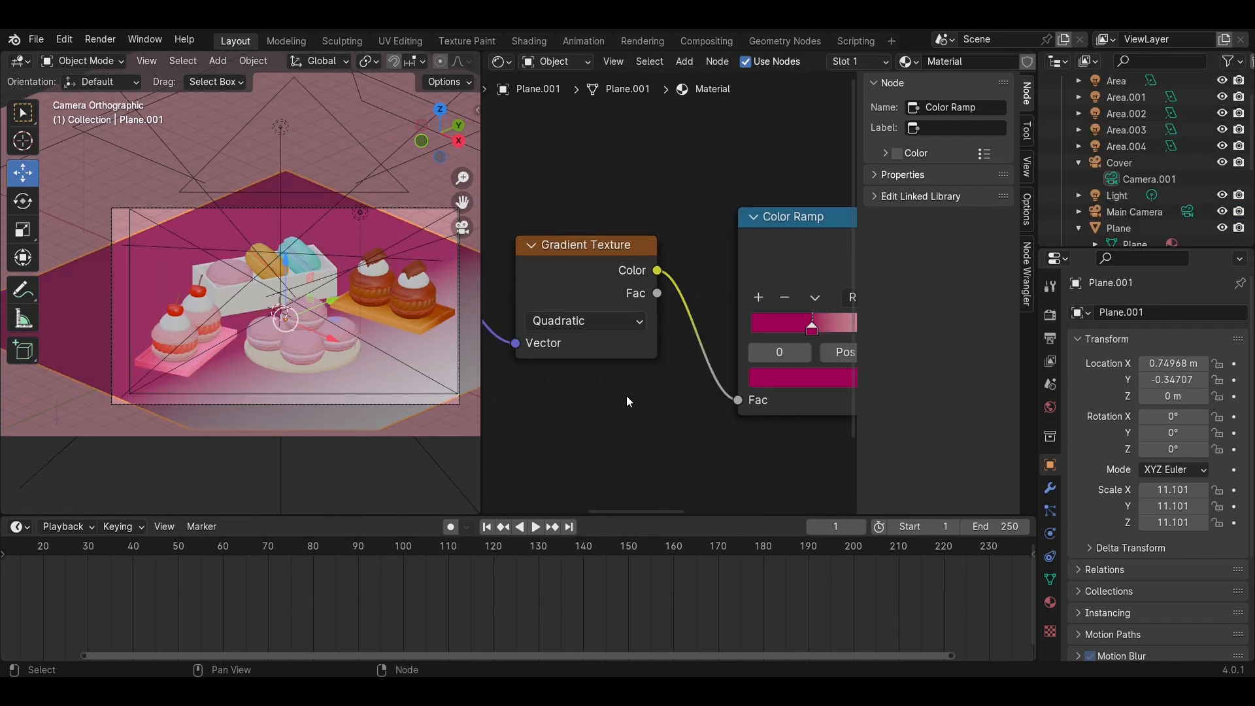
middle_drag(626, 395, 693, 385)
key(shift+a)
click(692, 385)
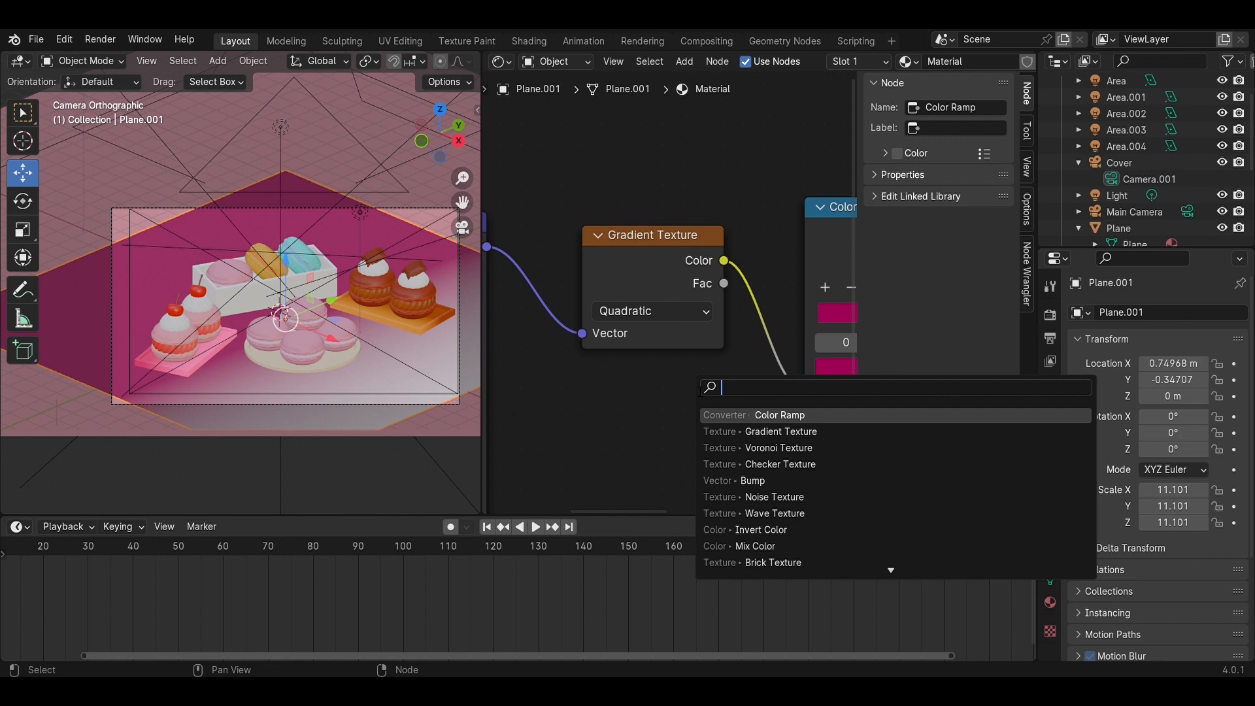
text(te)
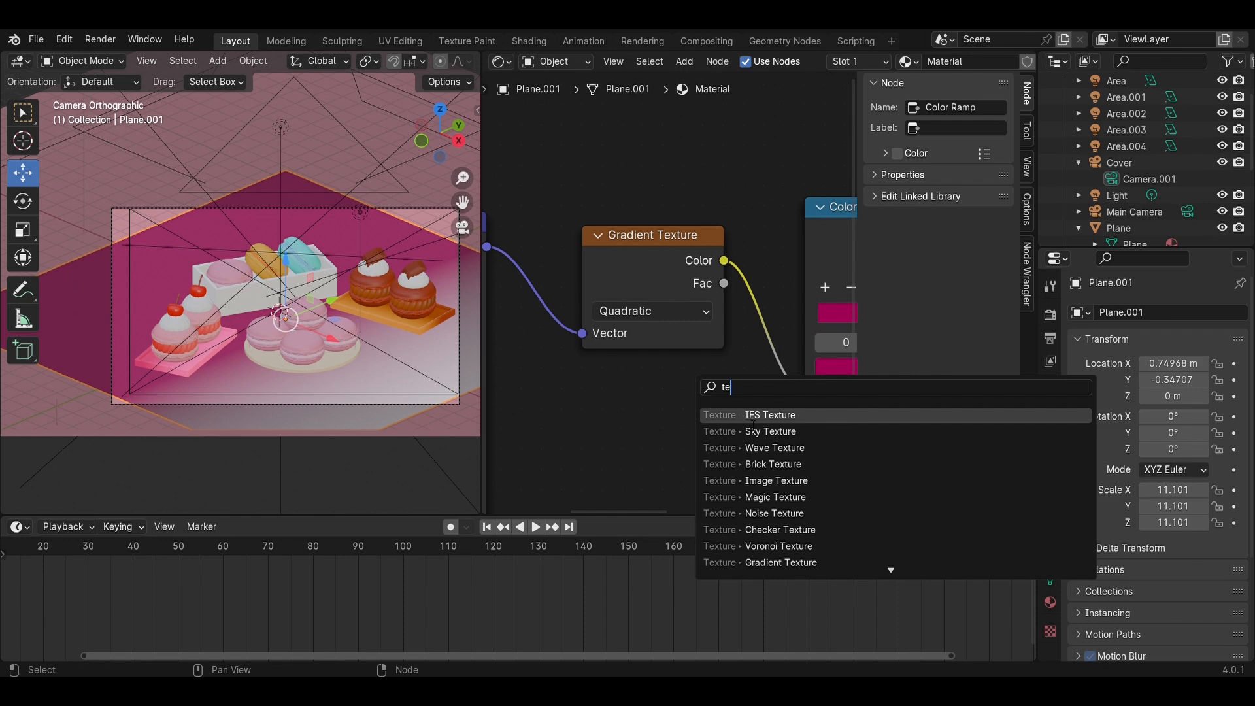
click(761, 464)
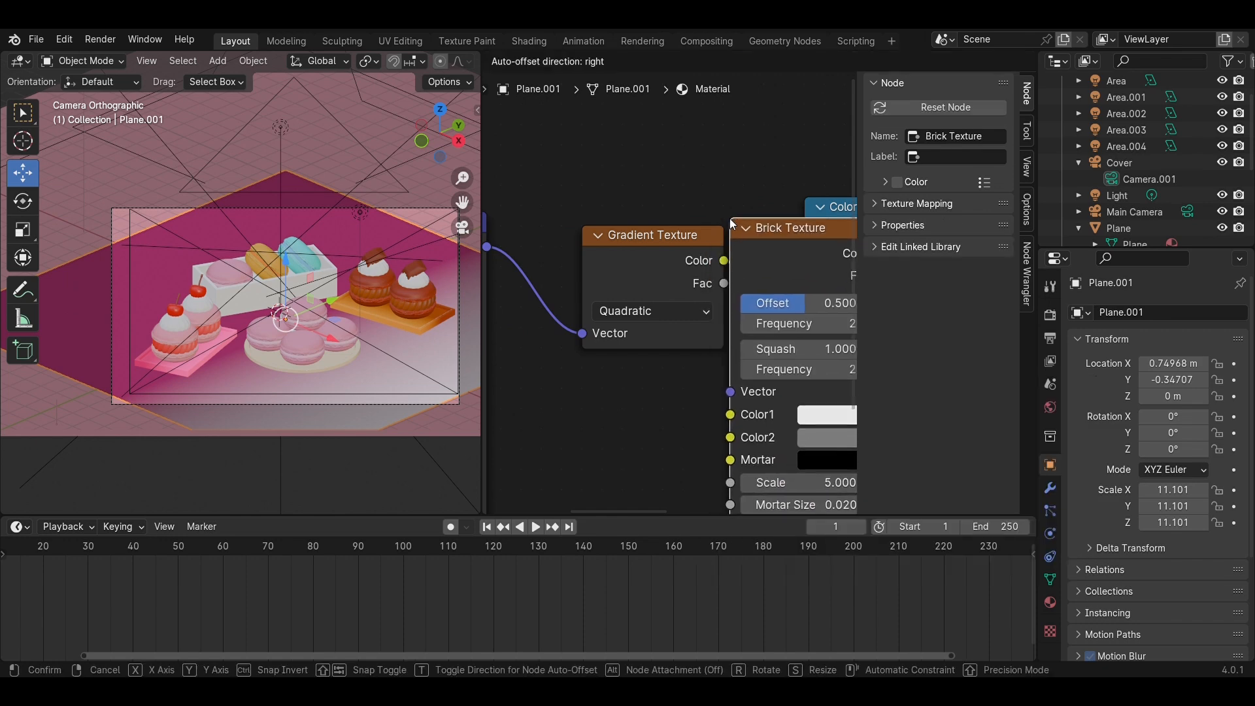
click(729, 219)
Set the Brick Texture's Mortar Size to 0, leaving its mortar color black
scroll(790, 418, down, 2)
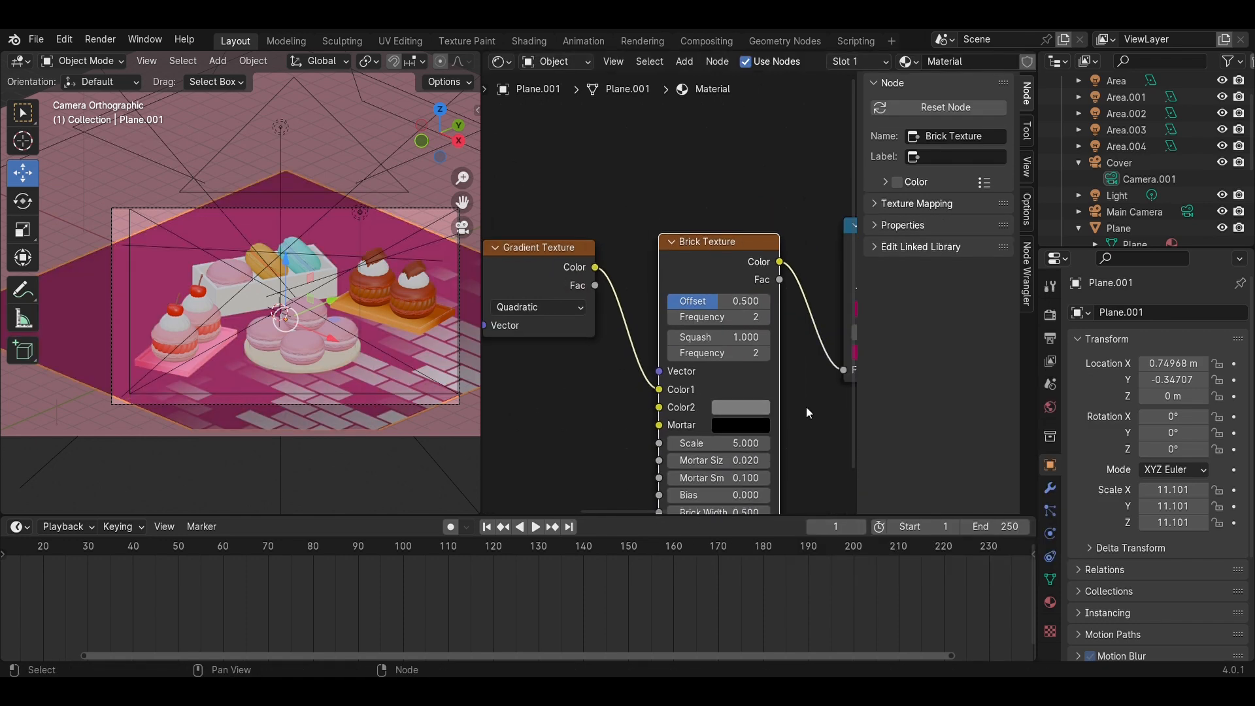
middle_drag(806, 412, 730, 372)
scroll(726, 365, up, 2)
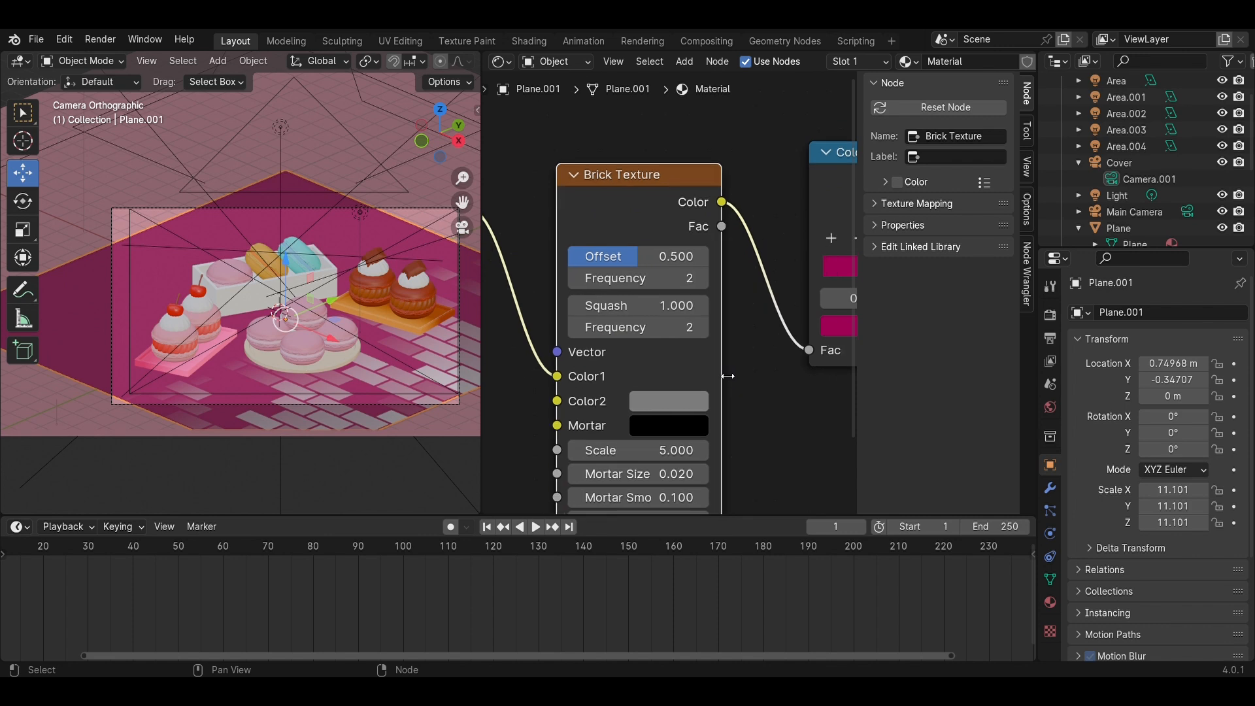
click(686, 426)
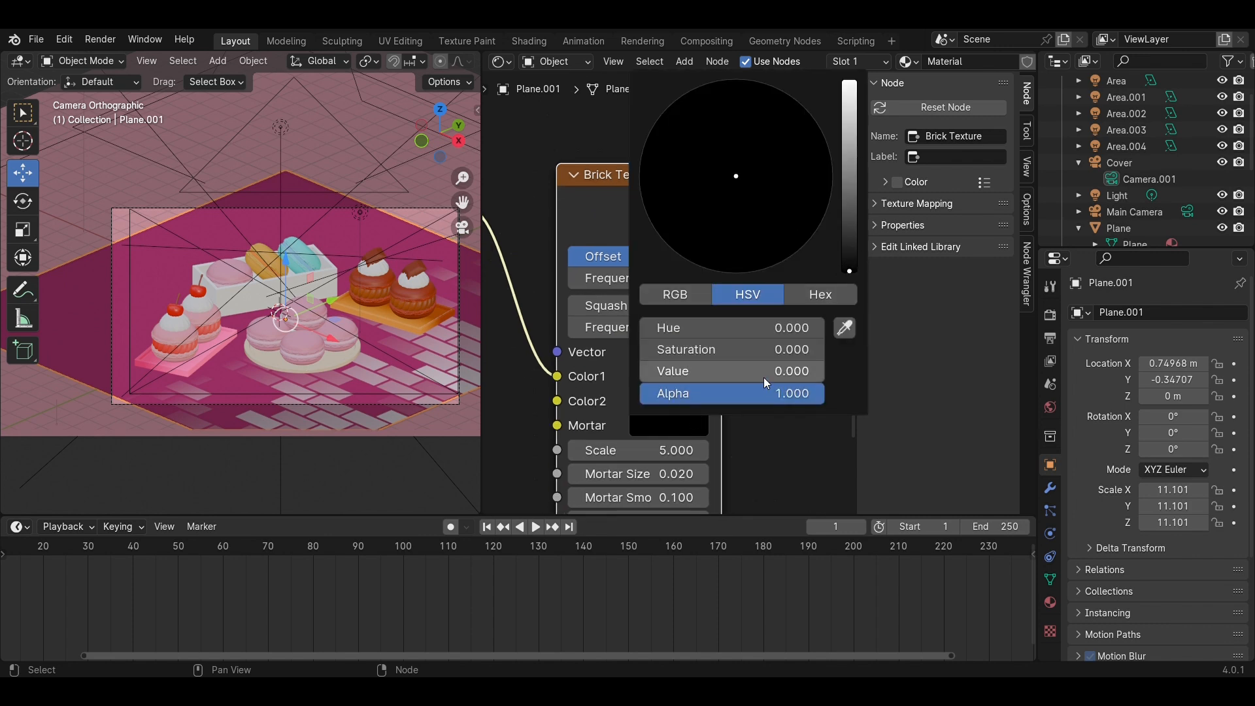
drag(653, 473, 611, 474)
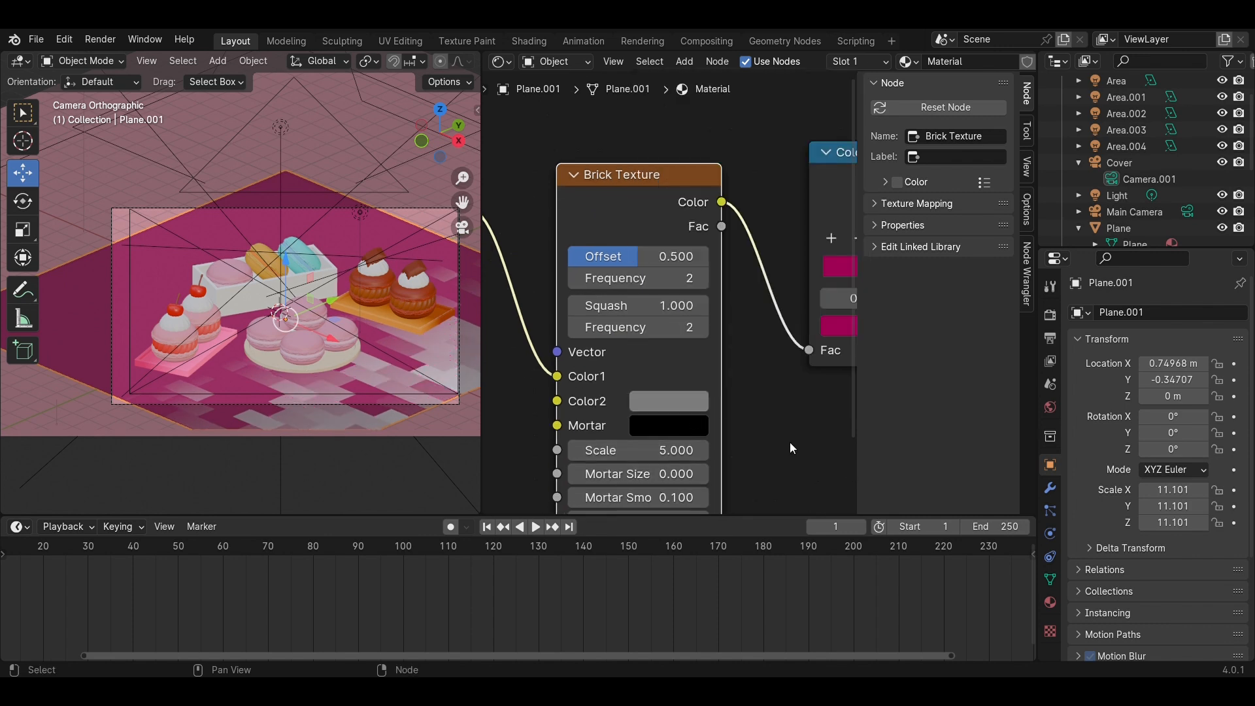
Reroute the Gradient Texture's Color link from the Brick Texture's Color1 input to its Vector input
middle_drag(782, 450, 834, 378)
scroll(811, 368, up, 1)
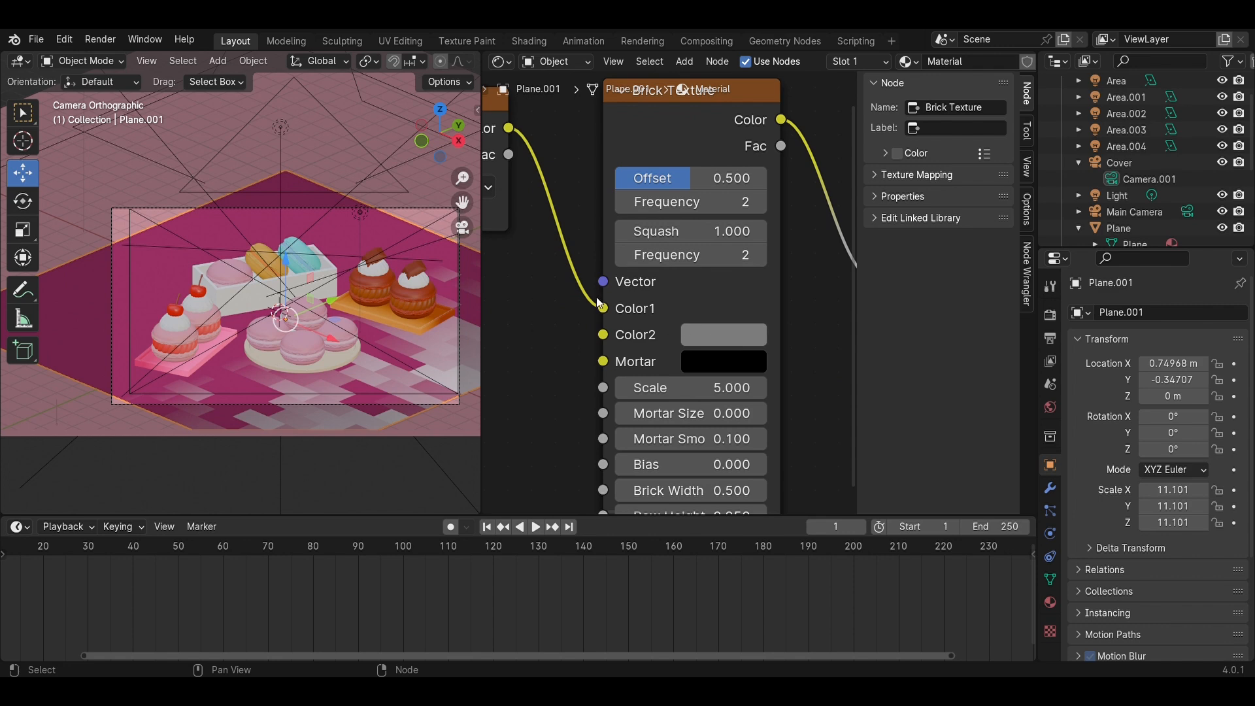
scroll(599, 303, down, 1)
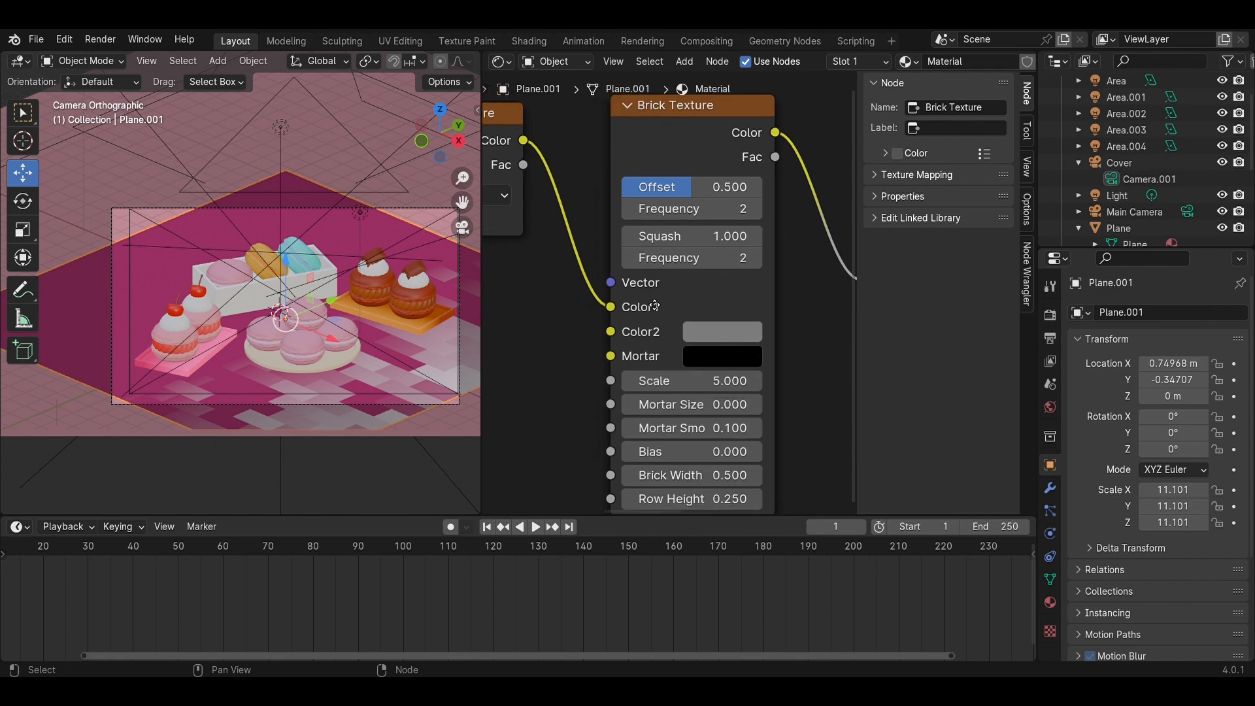
middle_drag(643, 300, 754, 366)
drag(723, 374, 725, 350)
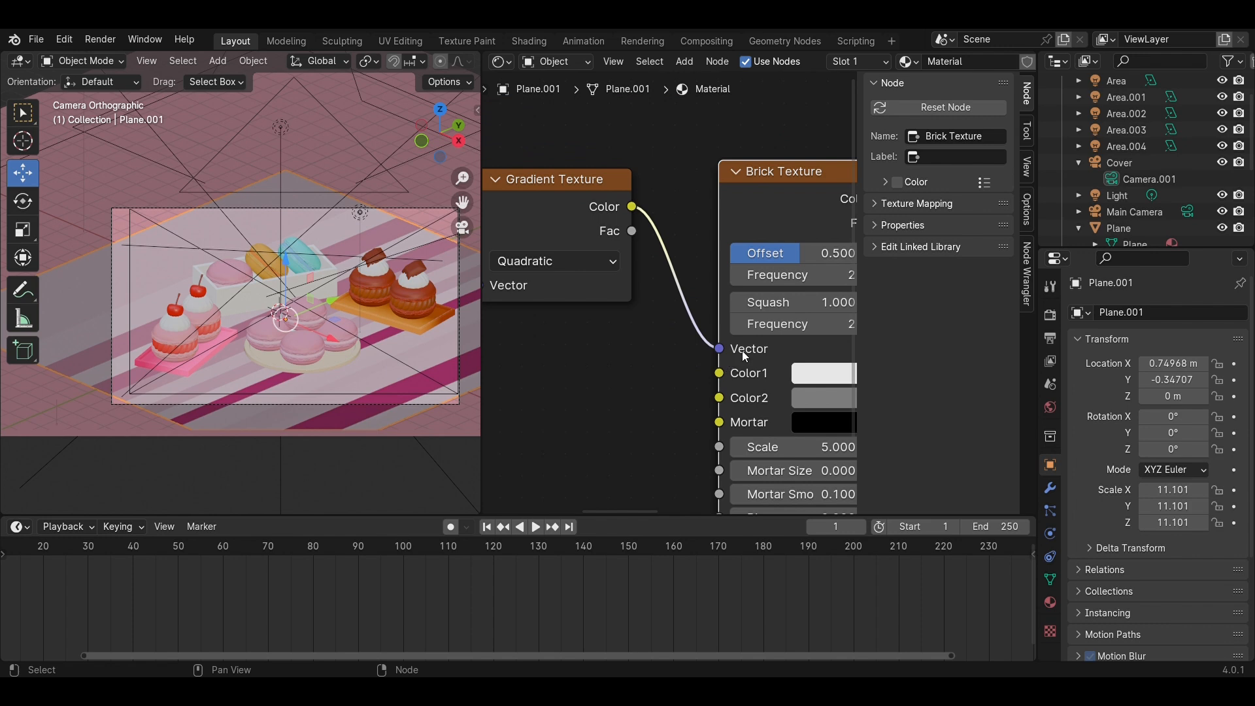
Set the Brick Texture's Color1 to pale pink and Color2 to a muted dark rose
scroll(328, 353, up, 1)
shift+middle_drag(357, 358, 302, 371)
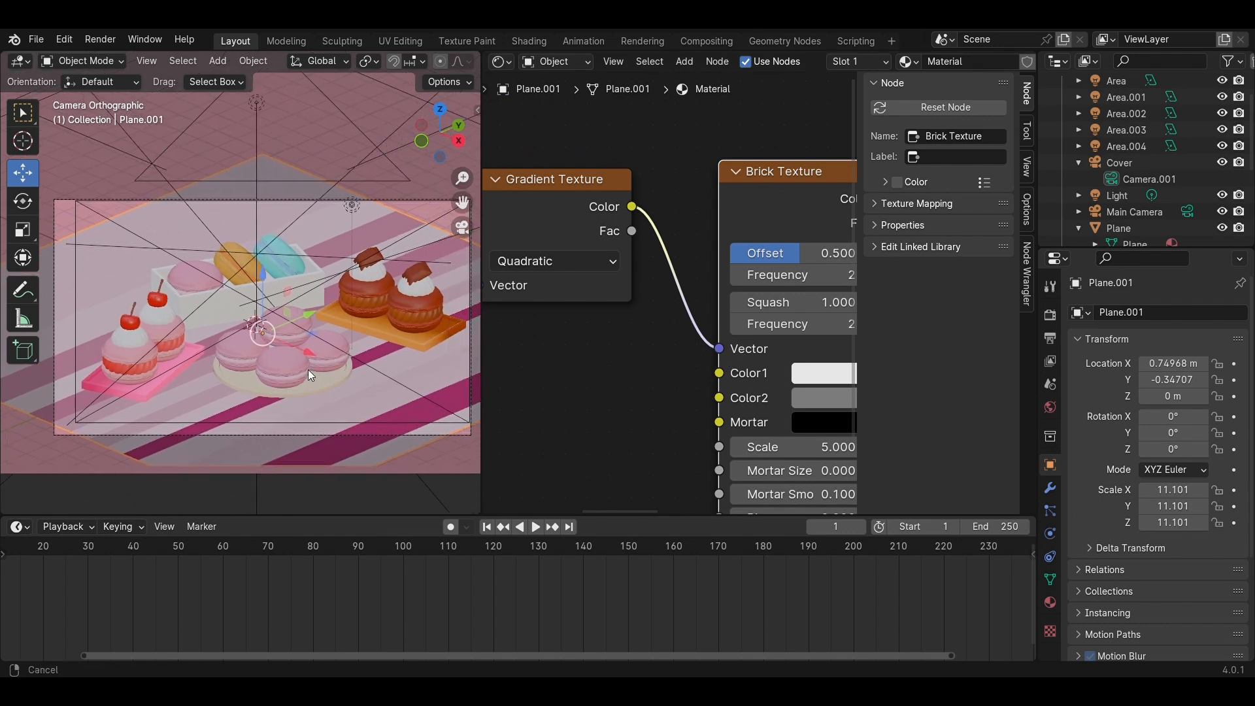
middle_drag(683, 399, 583, 375)
click(696, 372)
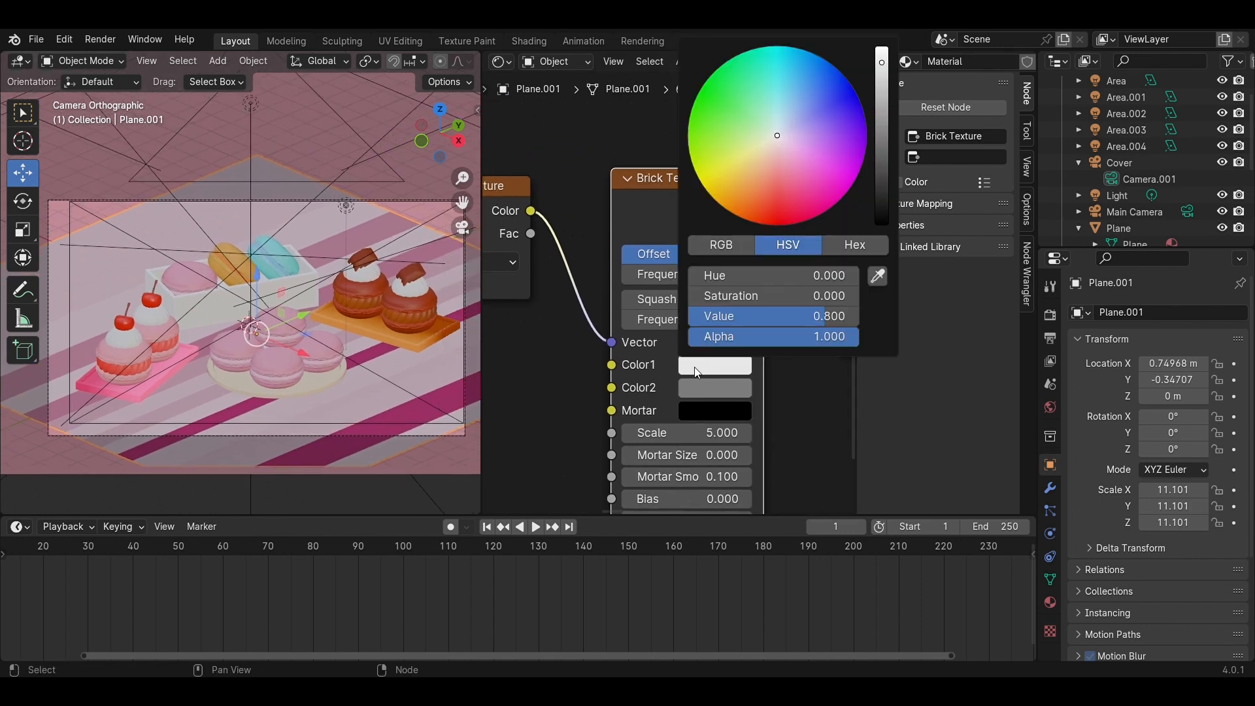
drag(778, 154, 778, 212)
click(704, 387)
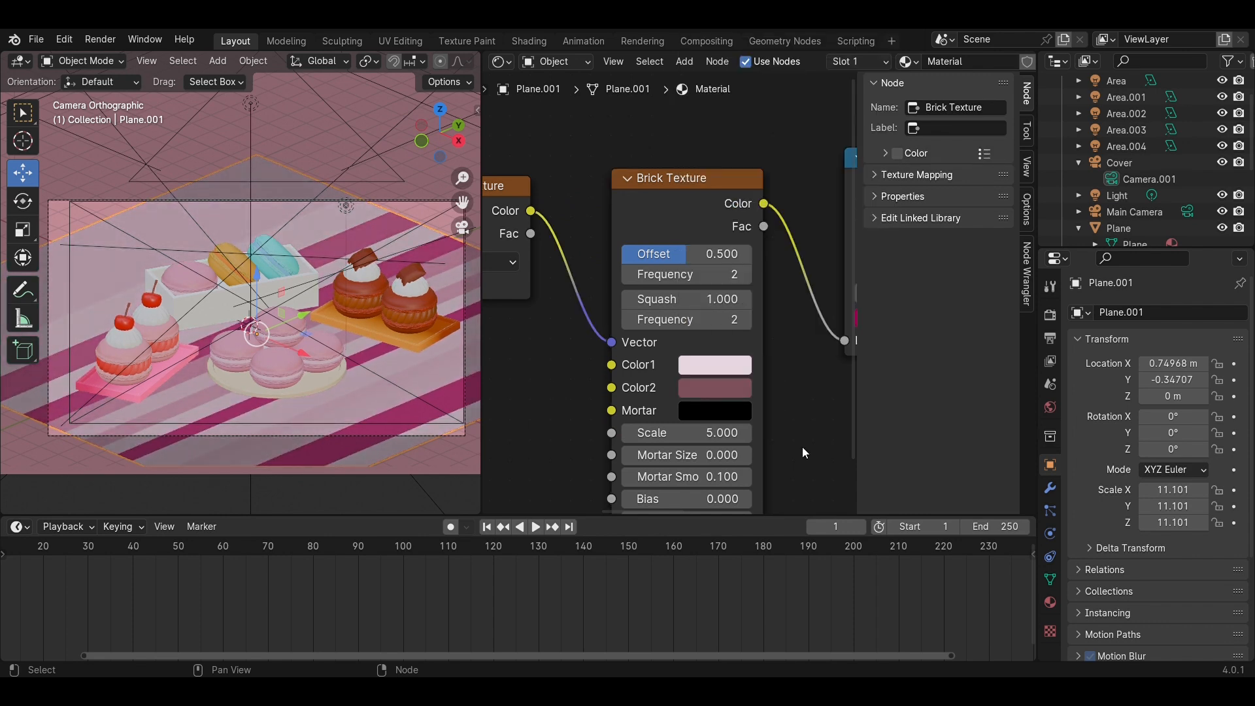
Shift the Color Ramp's dark stop slightly toward the start and color the light stop pink with hue 0.944, saturation 0.321 and value 1.000
middle_drag(840, 392, 591, 436)
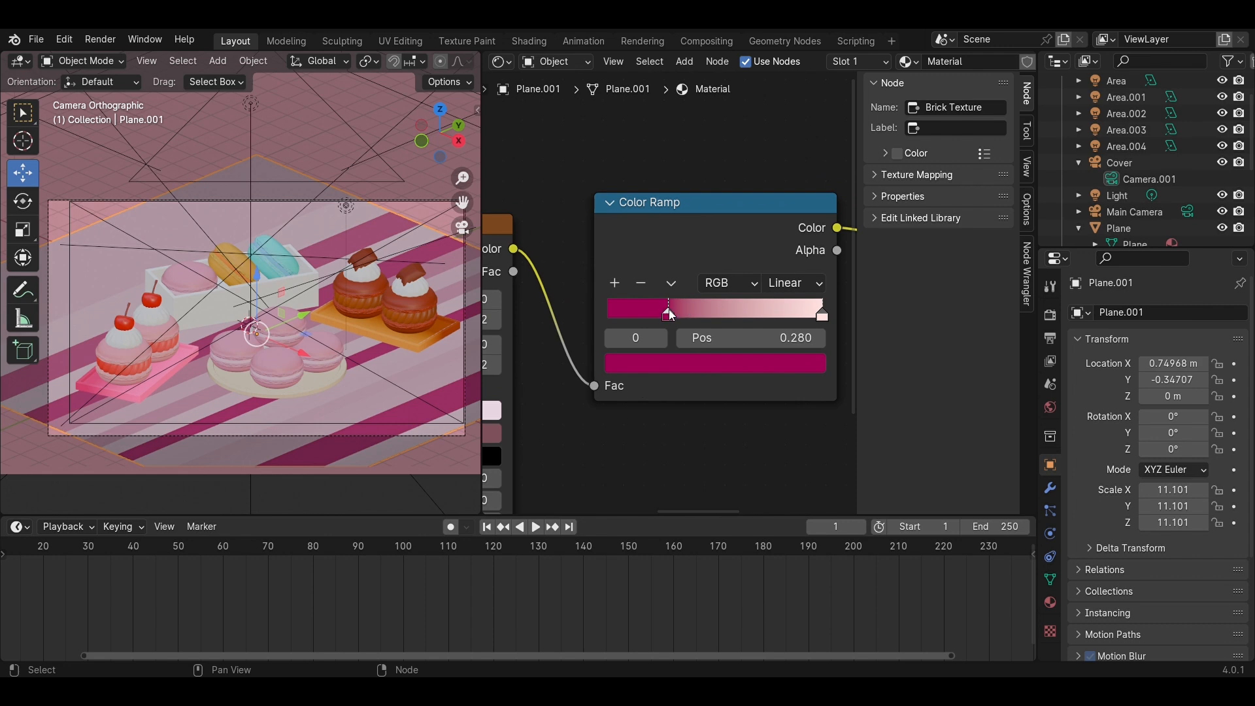
drag(669, 310, 662, 313)
click(826, 315)
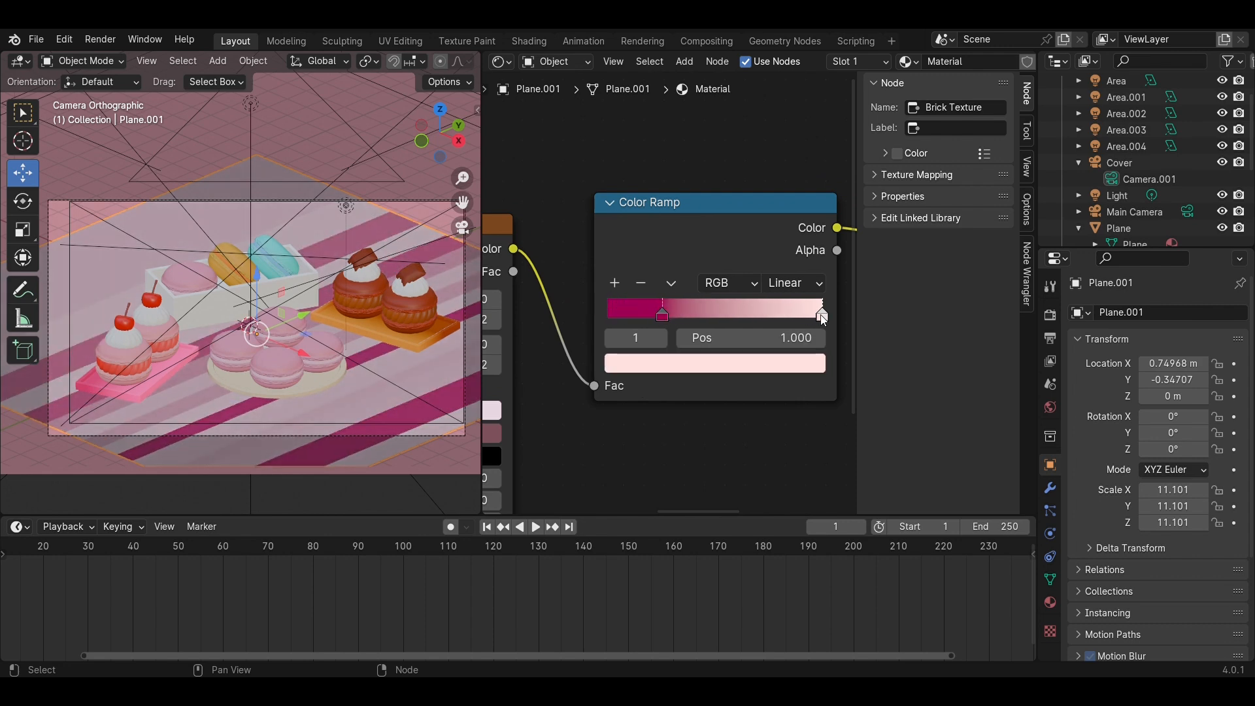
click(739, 363)
drag(702, 150, 709, 149)
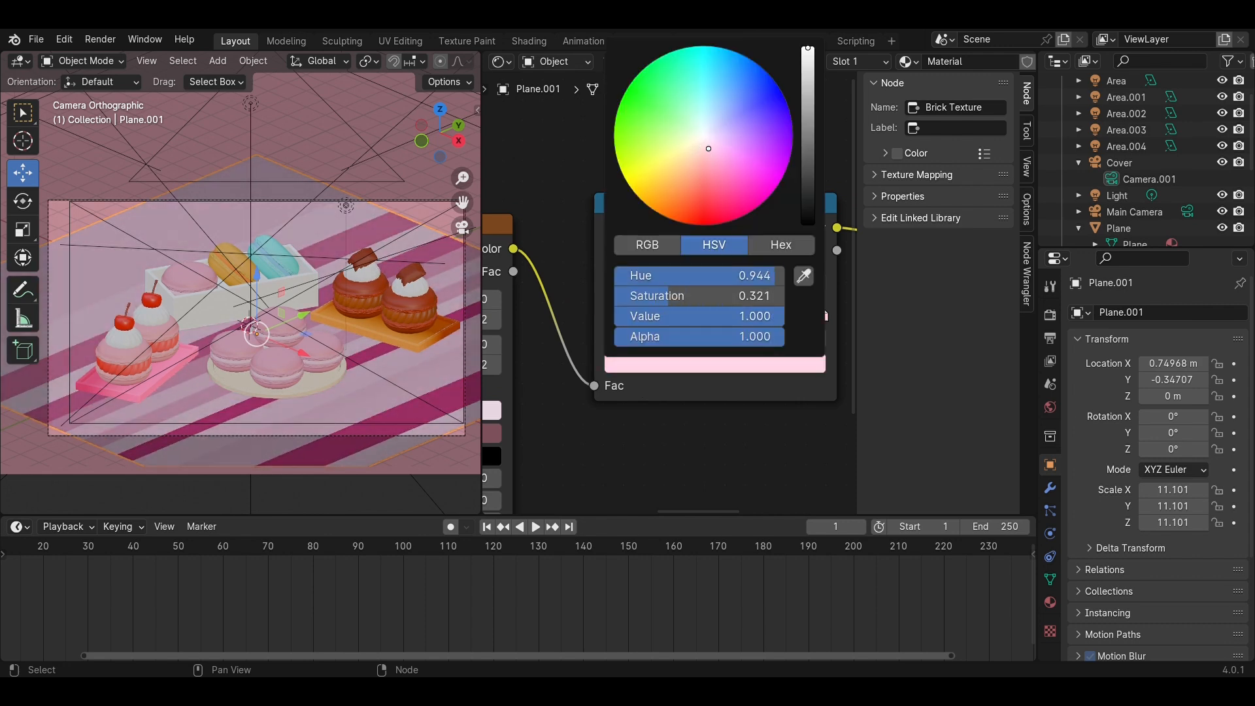
scroll(655, 456, down, 6)
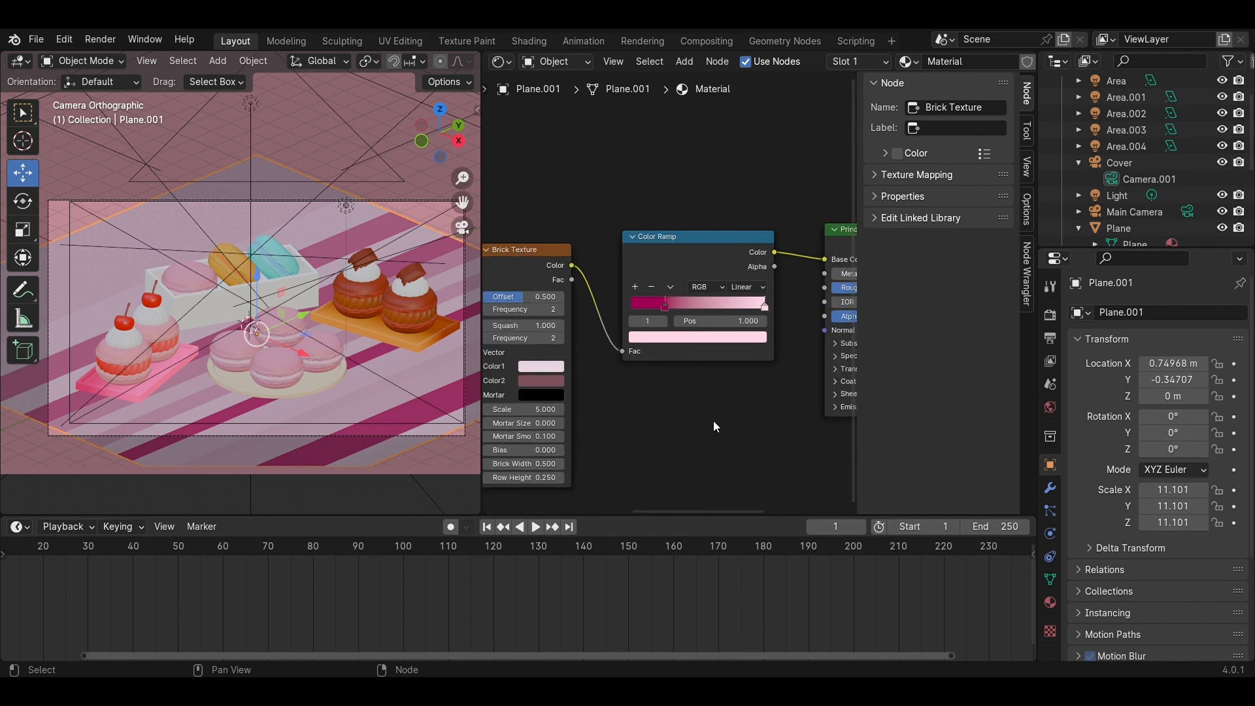
middle_drag(719, 417, 565, 452)
scroll(777, 311, up, 2)
drag(778, 327, 840, 327)
Try a larger Mortar Size on the cloth's Brick Texture and reset it to 0
middle_drag(603, 436, 860, 319)
scroll(695, 346, up, 6)
middle_drag(578, 423, 693, 378)
scroll(692, 378, up, 1)
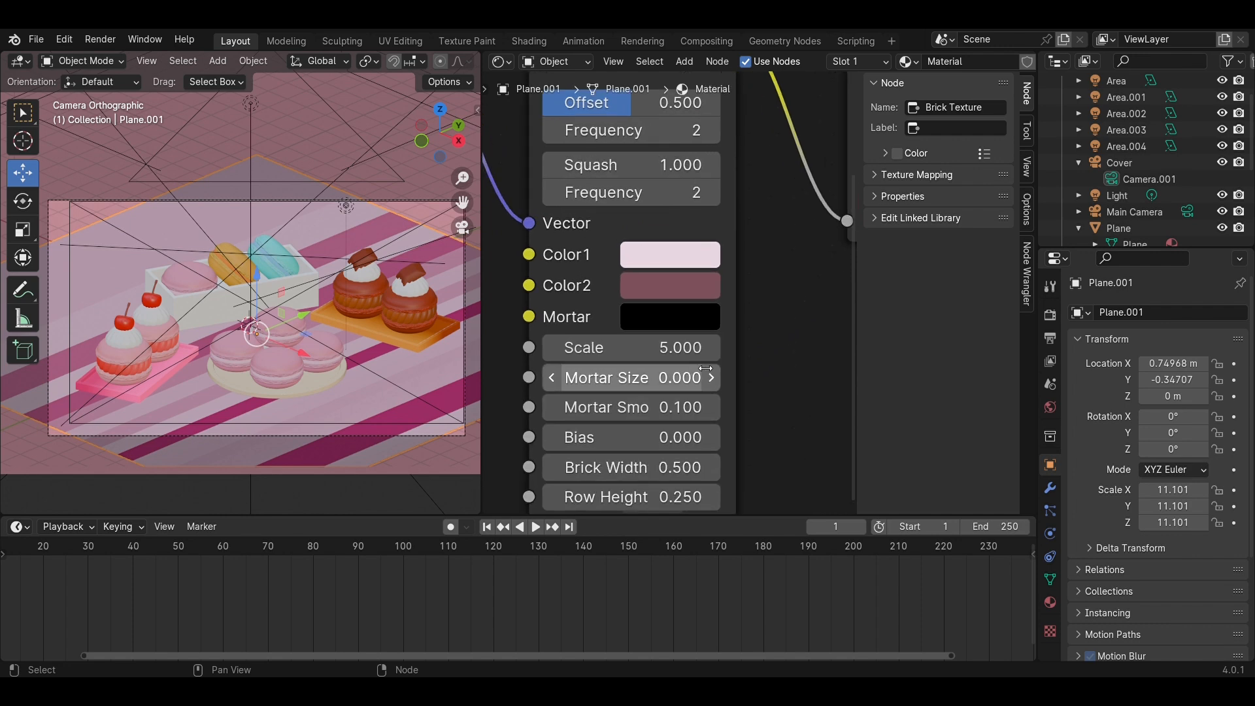
click(711, 378)
click(627, 377)
text(0)
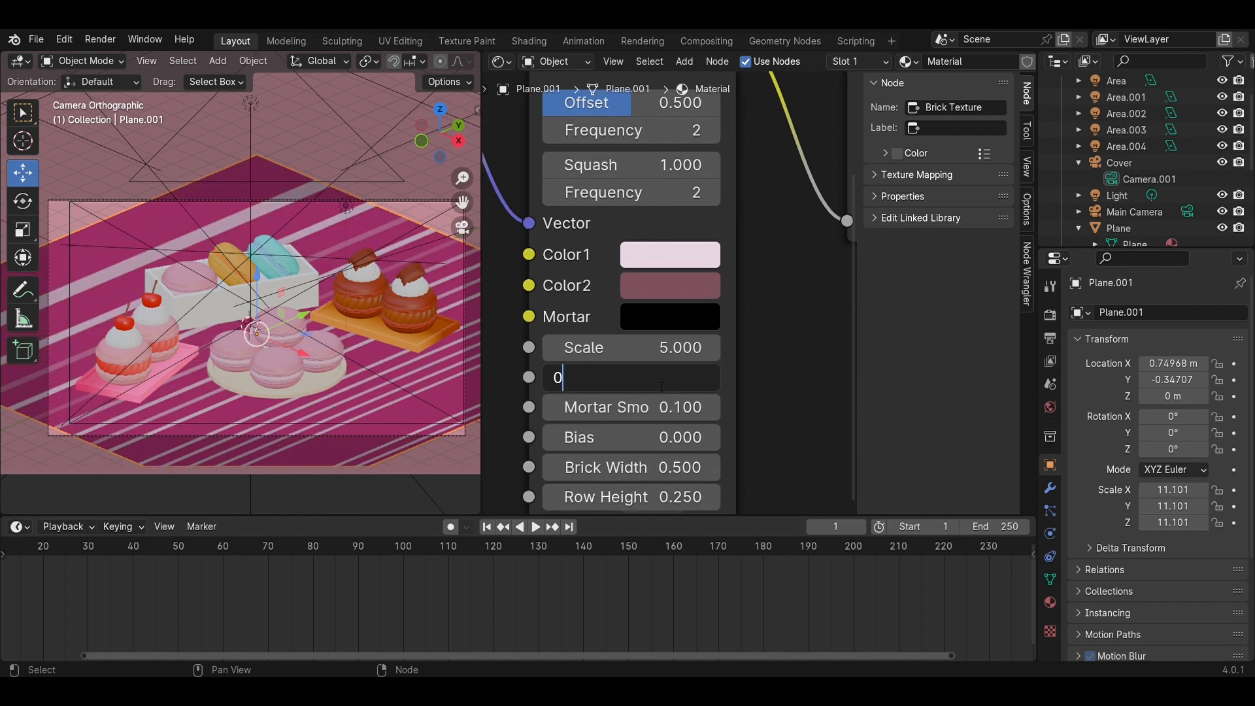
key(Return)
Set the Brick Texture's Scale to 6.5 and save the file
mouse_move(627, 347)
mouse_down()
mouse_move(701, 347)
mouse_move(649, 347)
mouse_up()
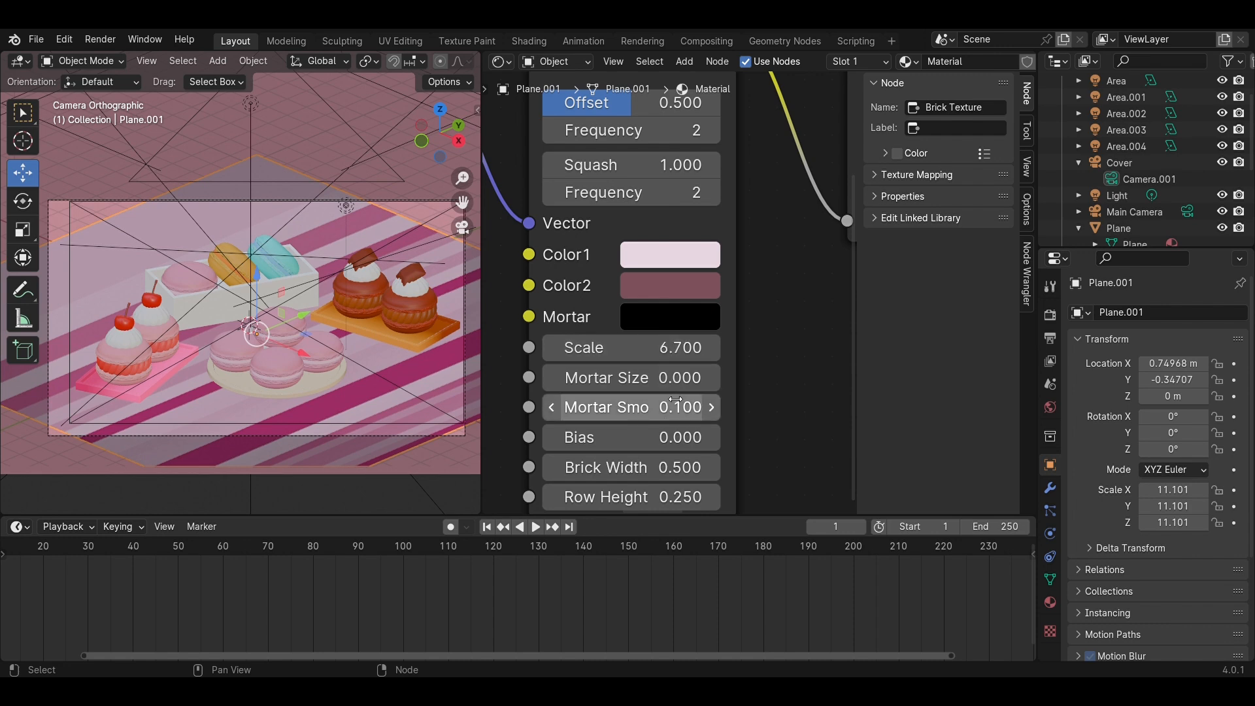
click(643, 347)
key(BackSpace)
text(6.5)
key(Return)
key(ctrl+s)
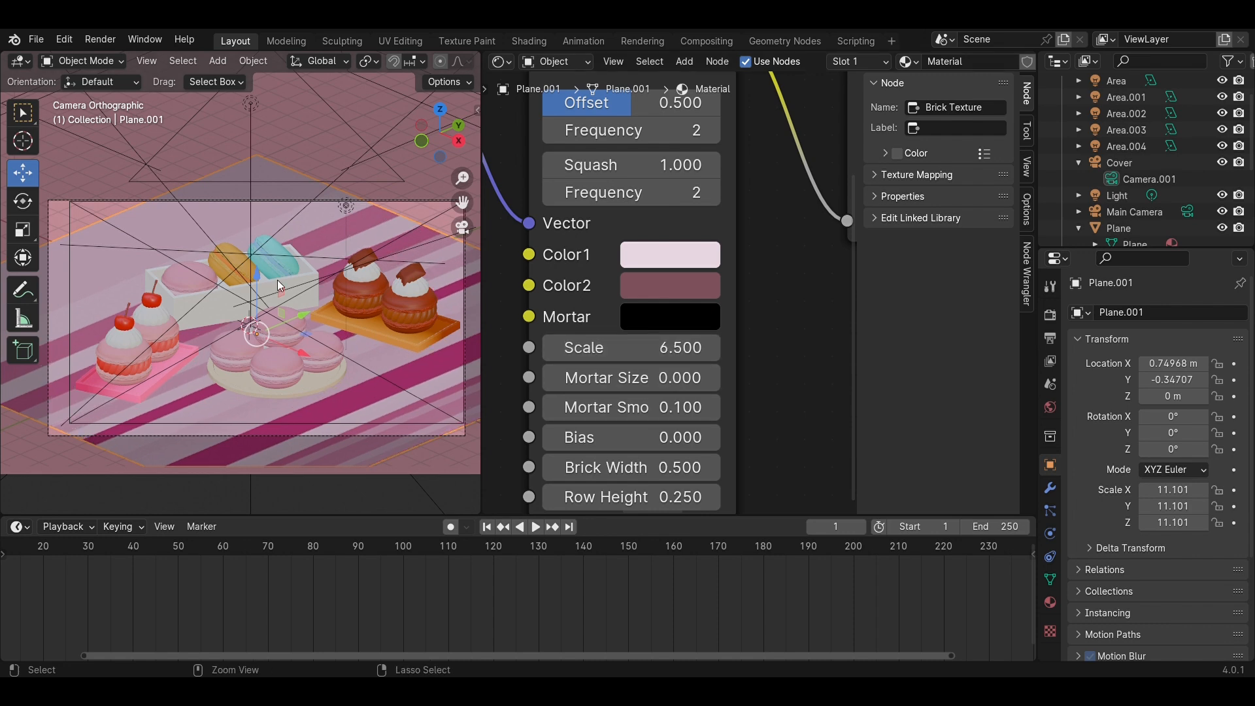
Check the striped cloth in Rendered shading, return the camera view to Material Preview, and save the file
key(z)
click(264, 217)
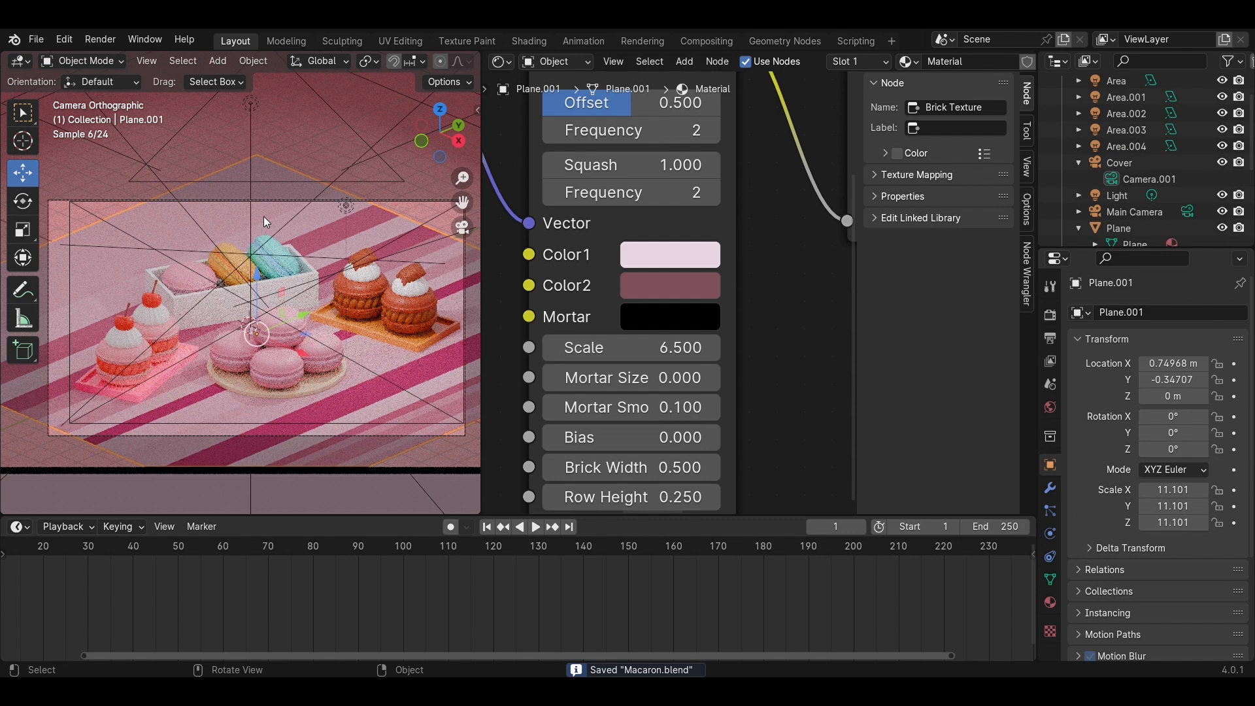
key(z)
click(266, 310)
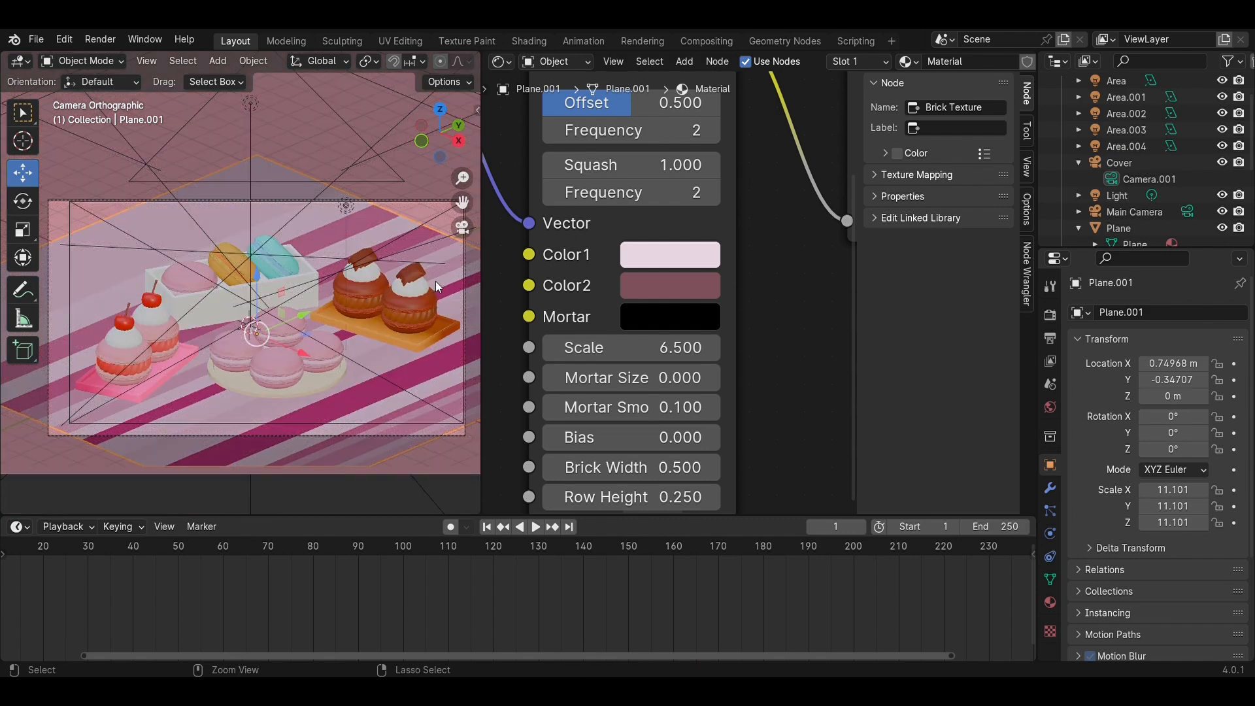
key(ctrl+s)
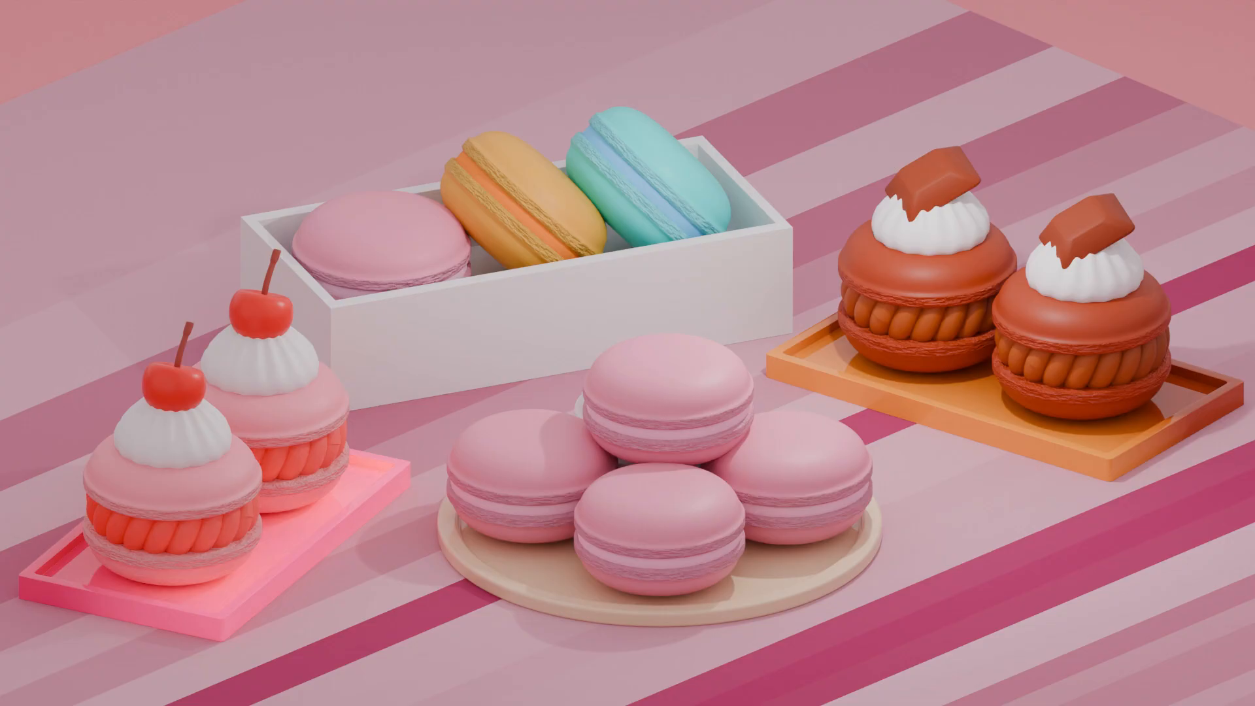